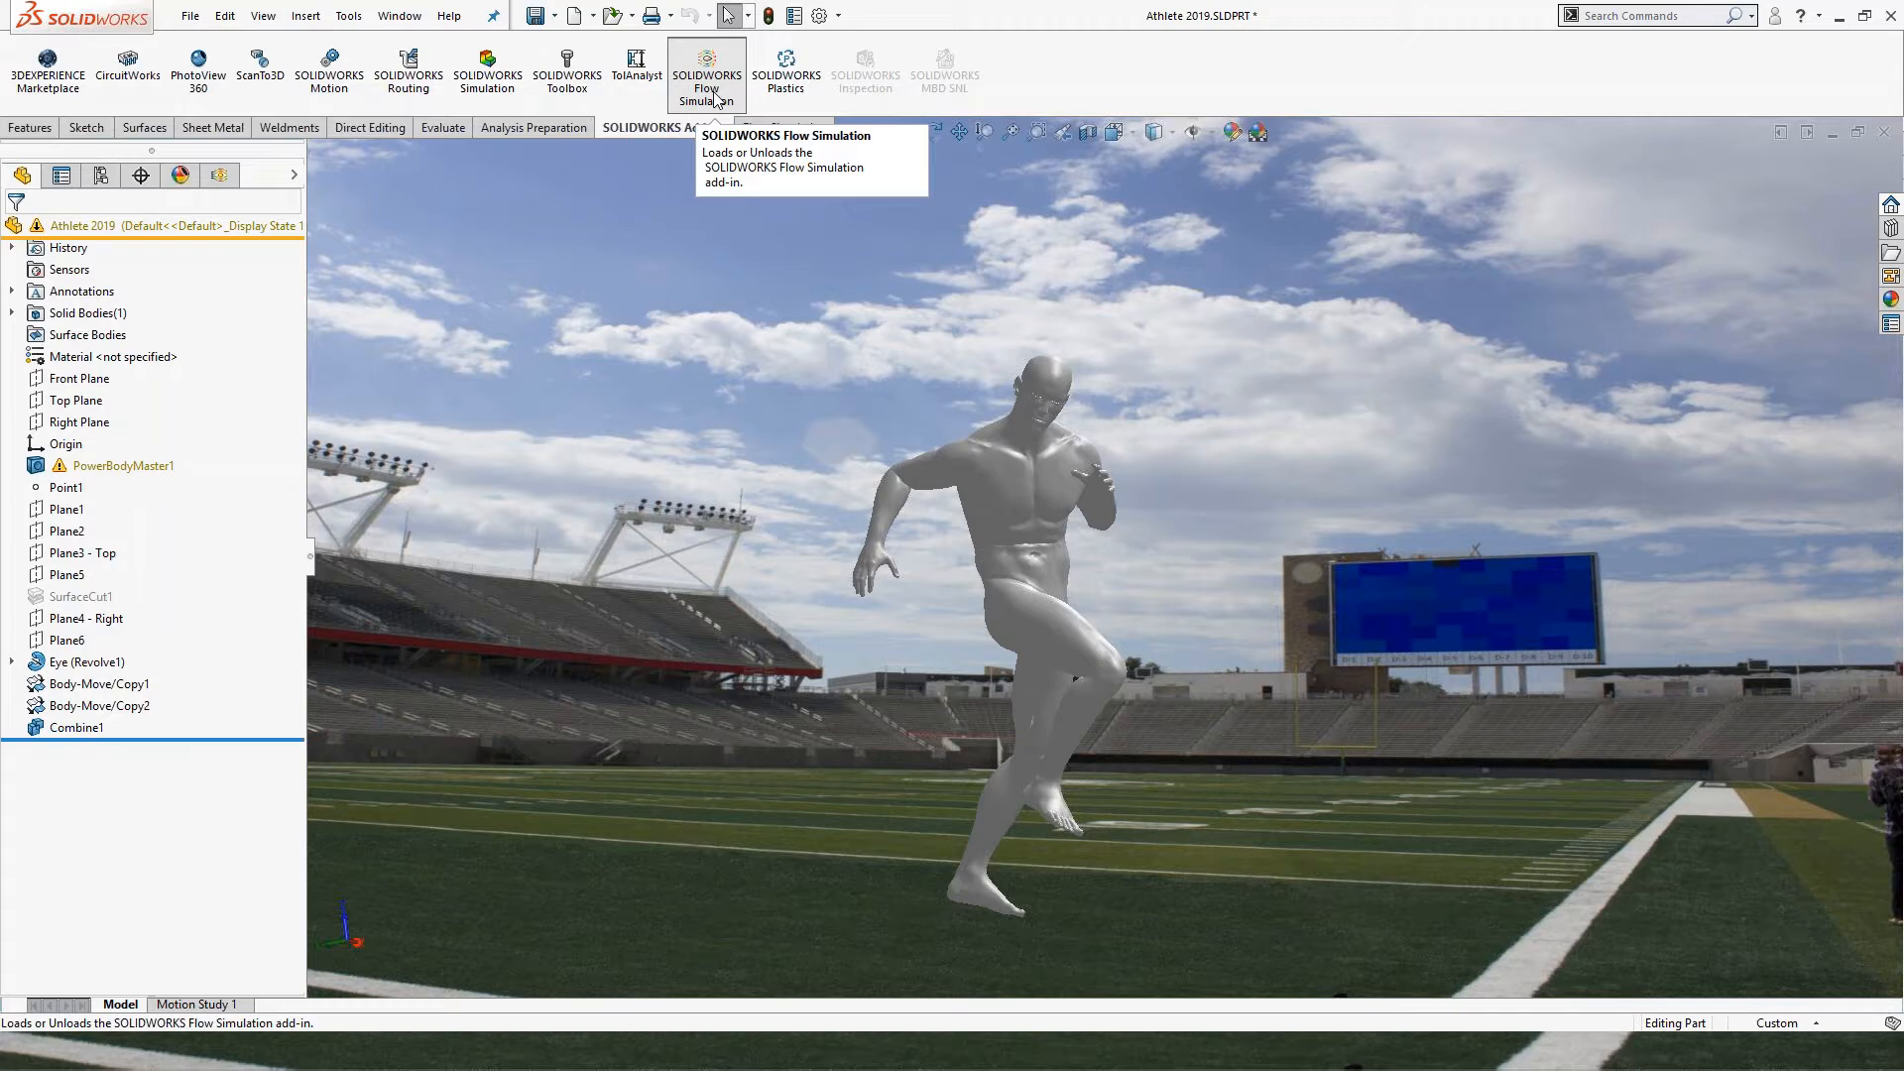
Load the SOLIDWORKS Flow Simulation add-in and look over its analysis tree and the model's configurations.
click(714, 94)
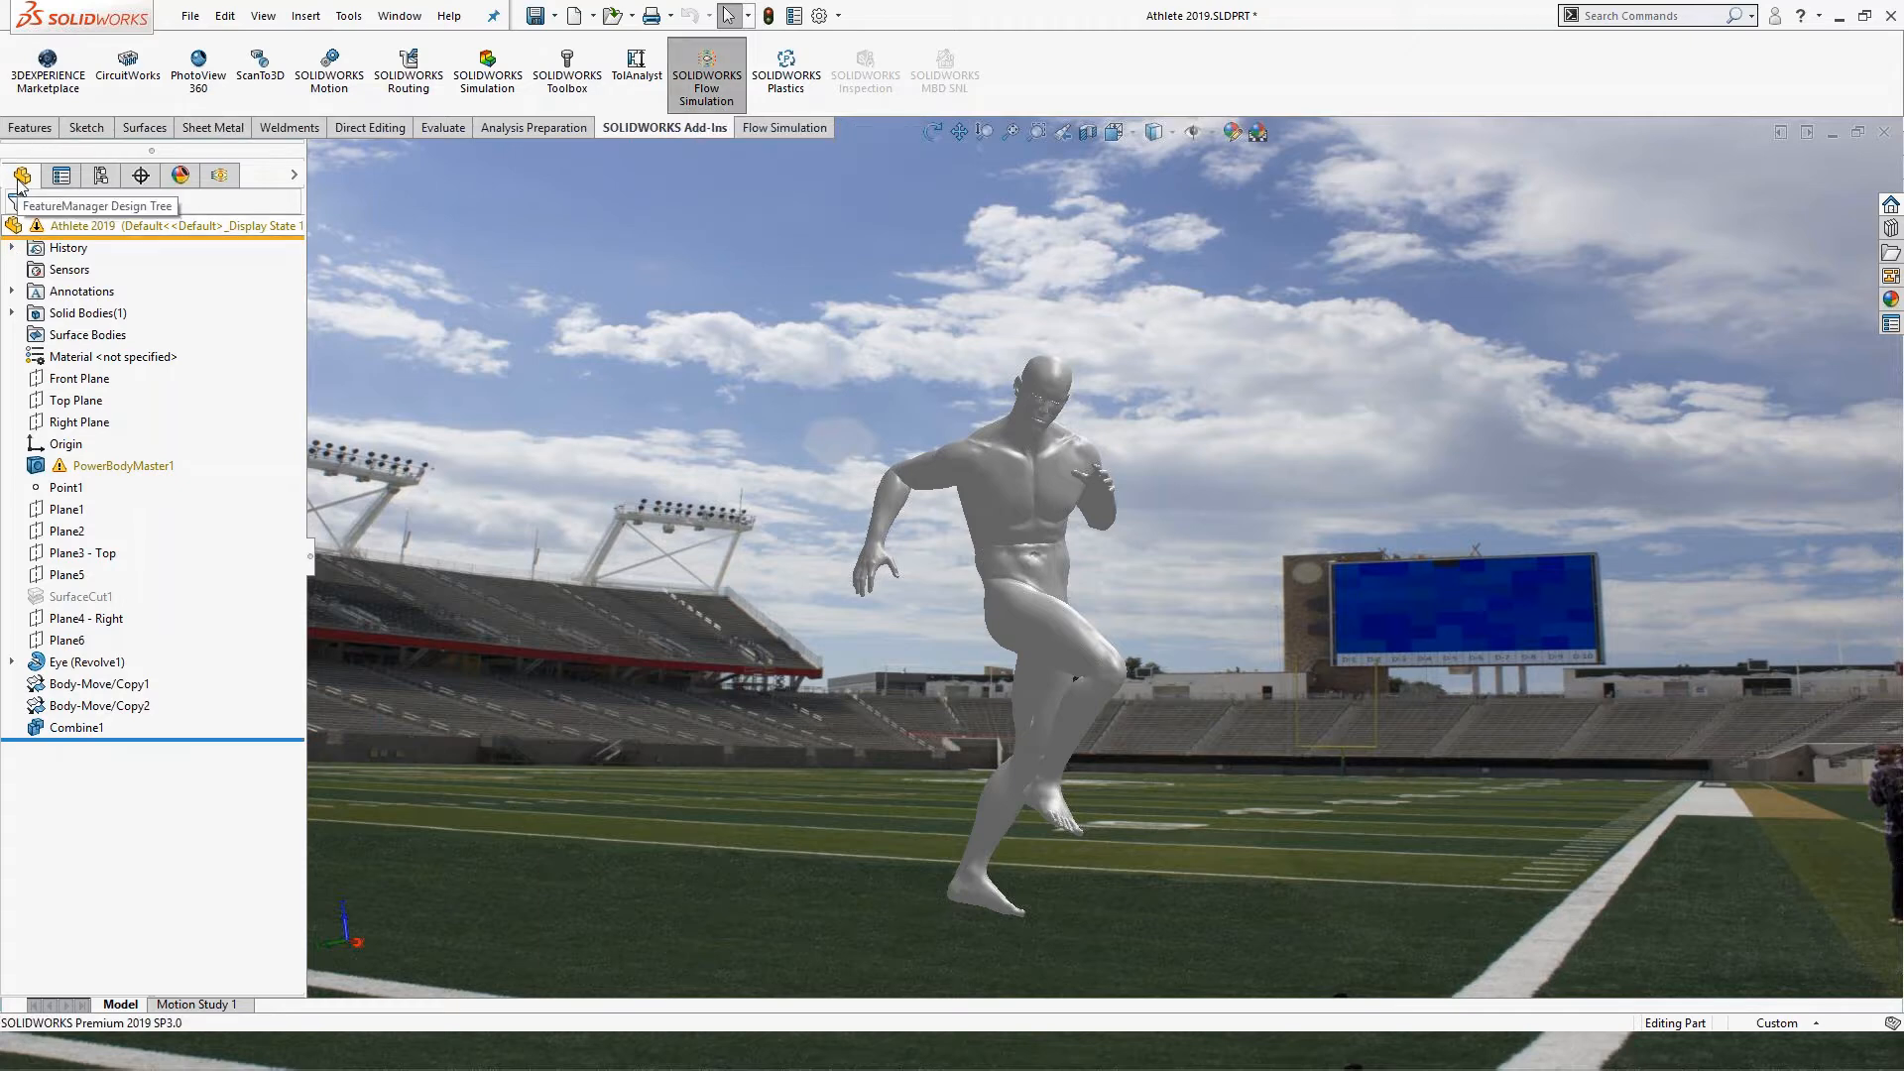
click(221, 177)
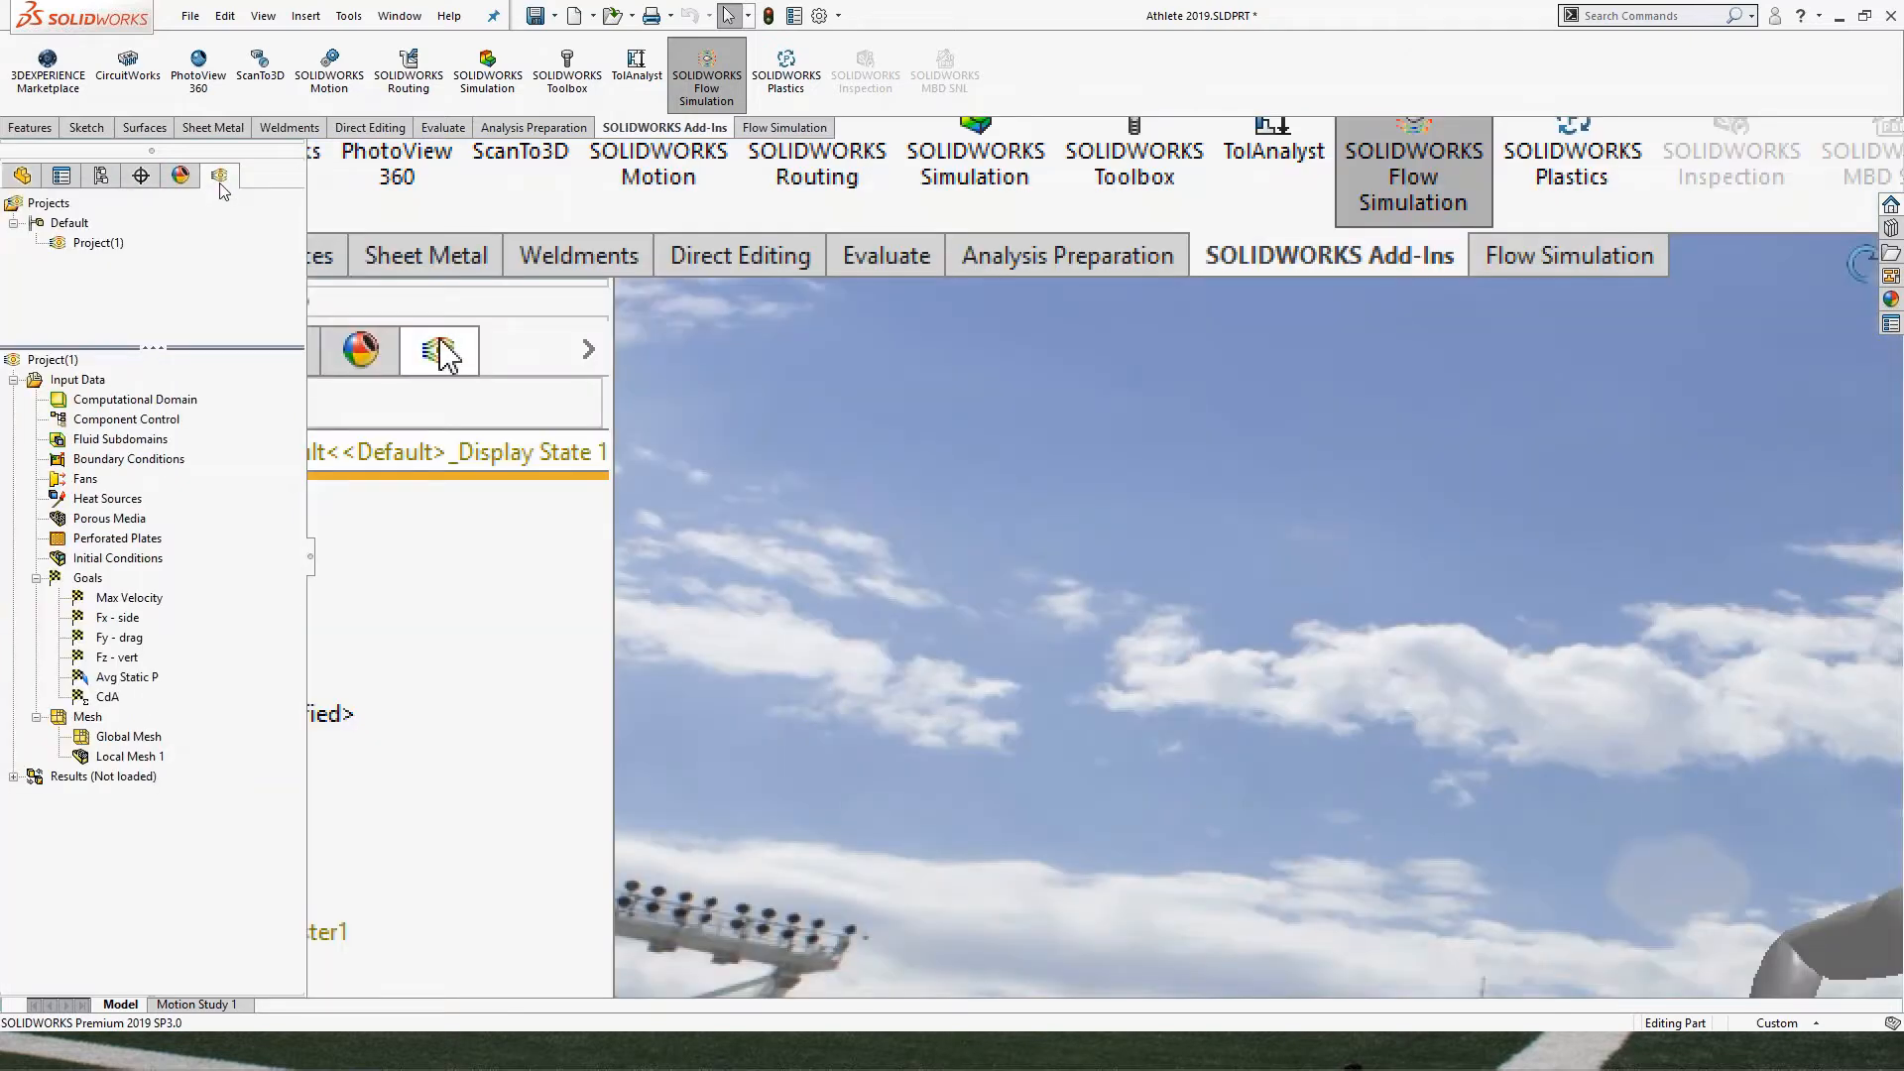
click(20, 176)
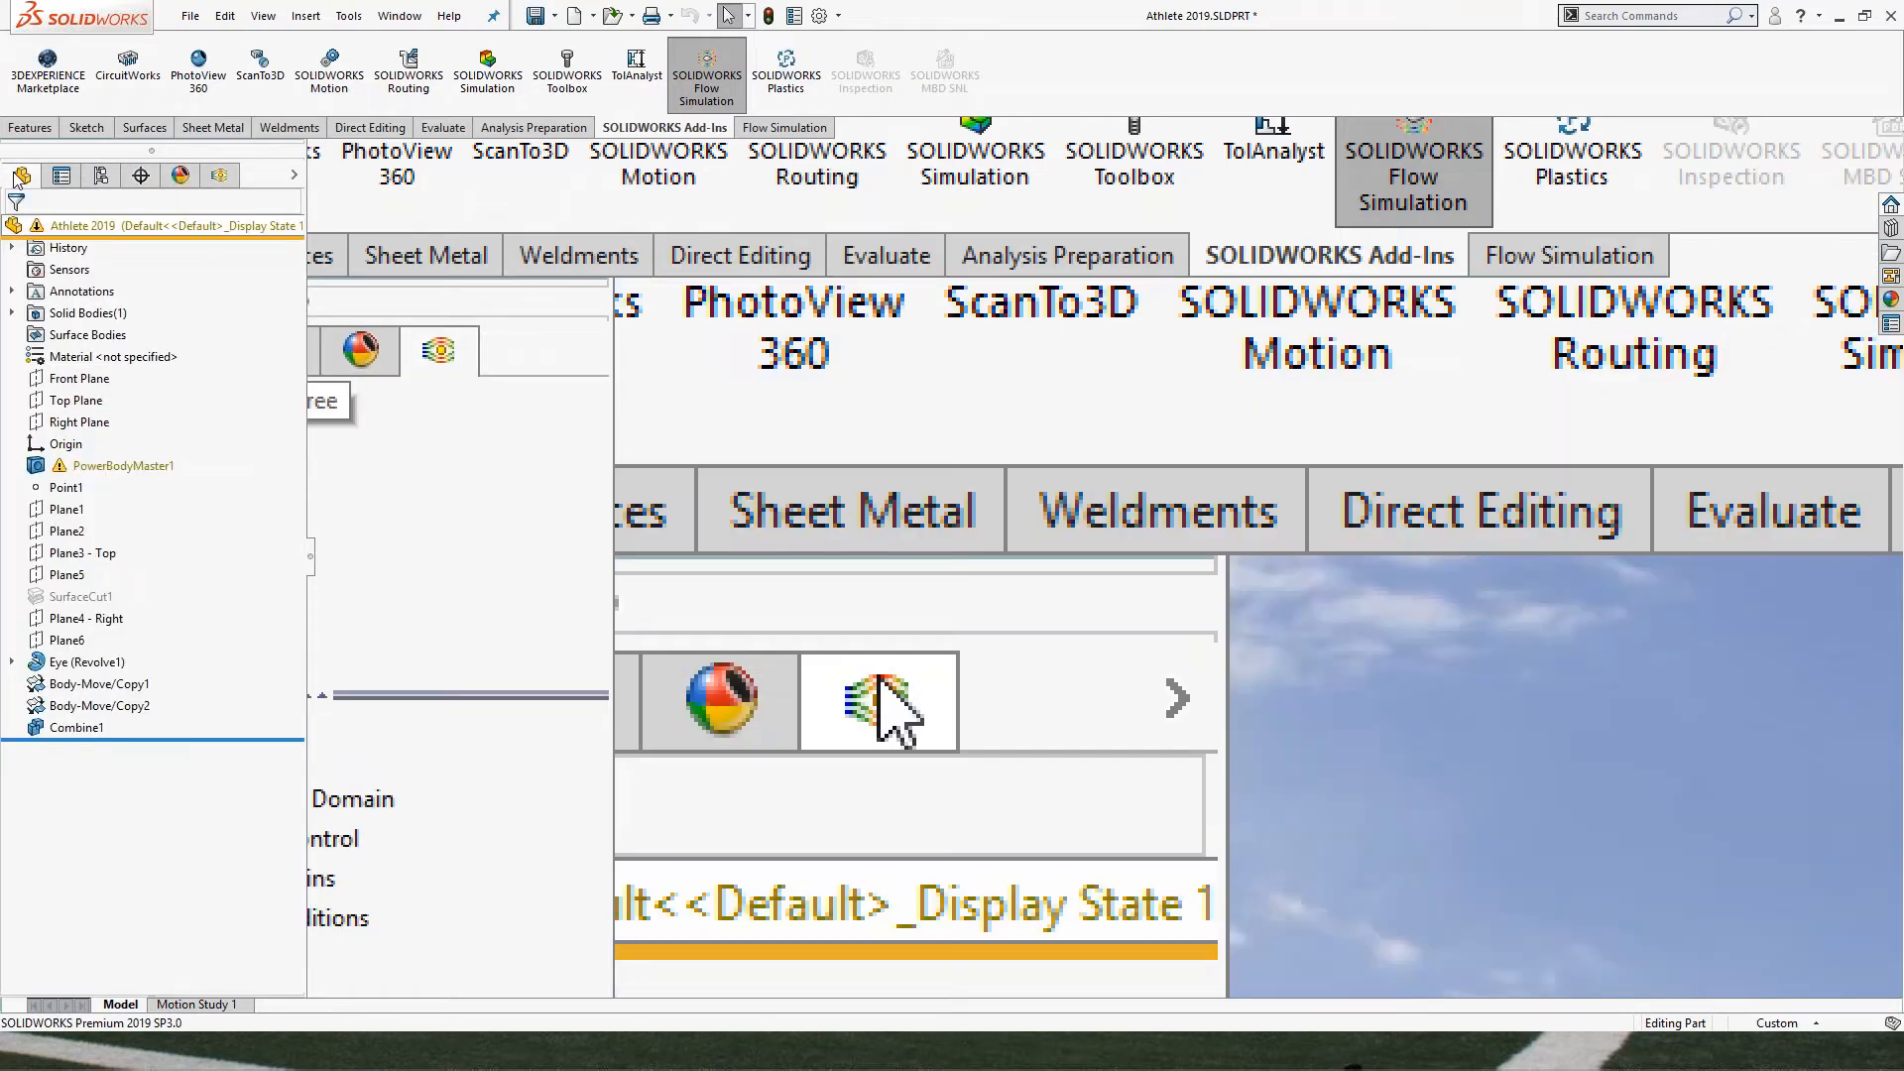
click(101, 175)
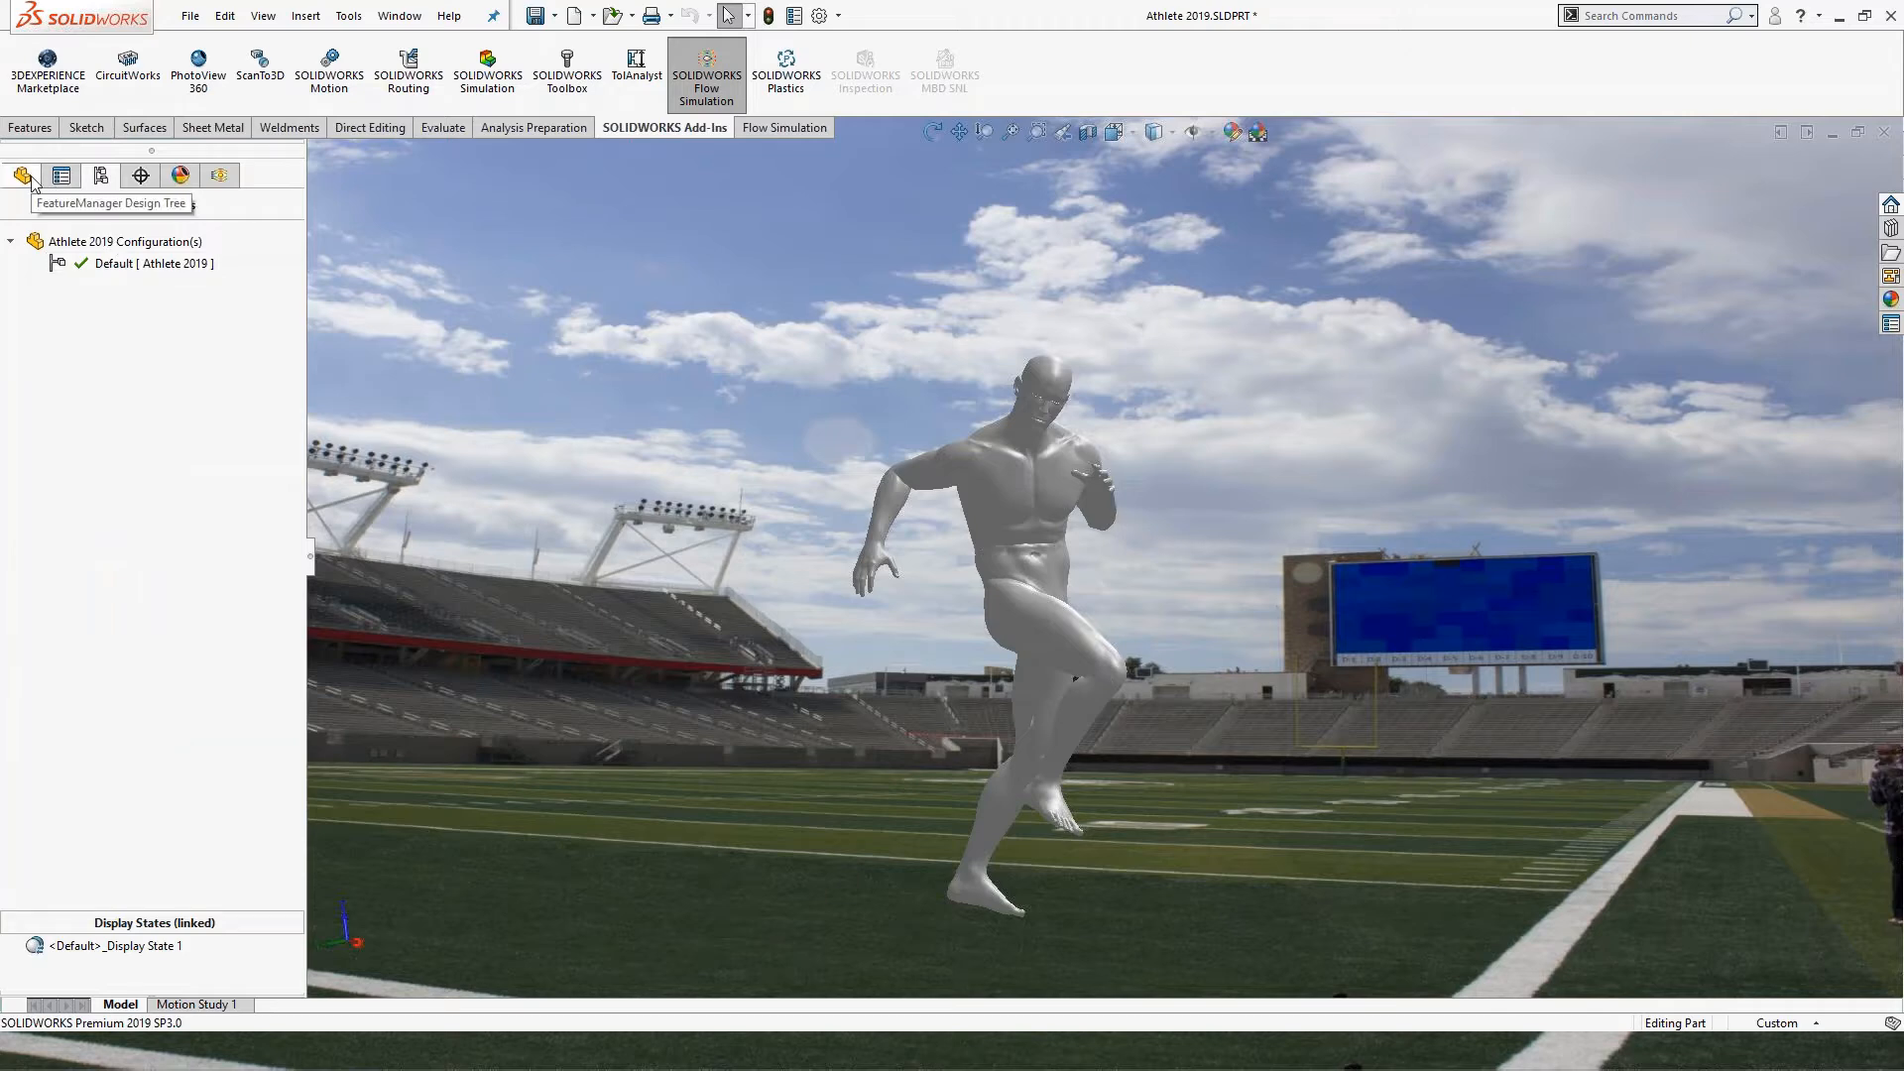
click(24, 176)
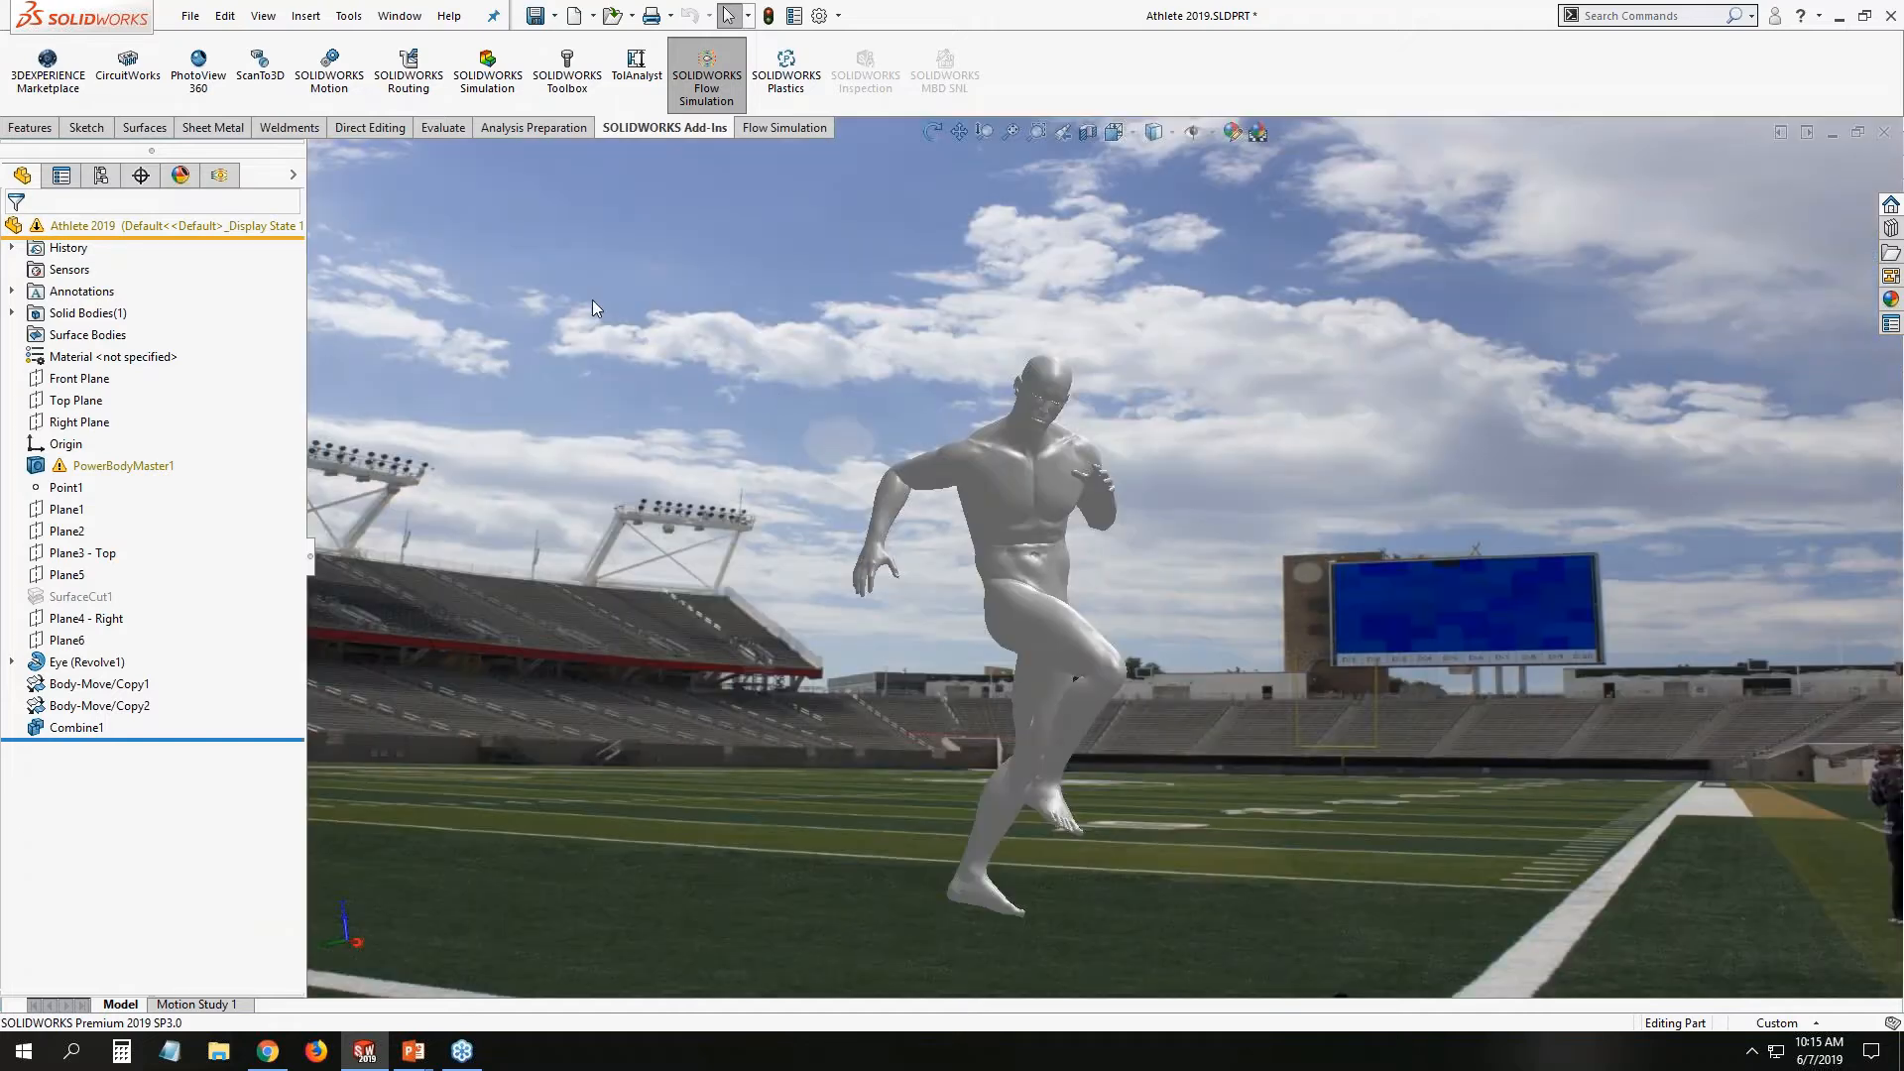
Start a new flow project with the Wizard and name it Test1.
click(778, 129)
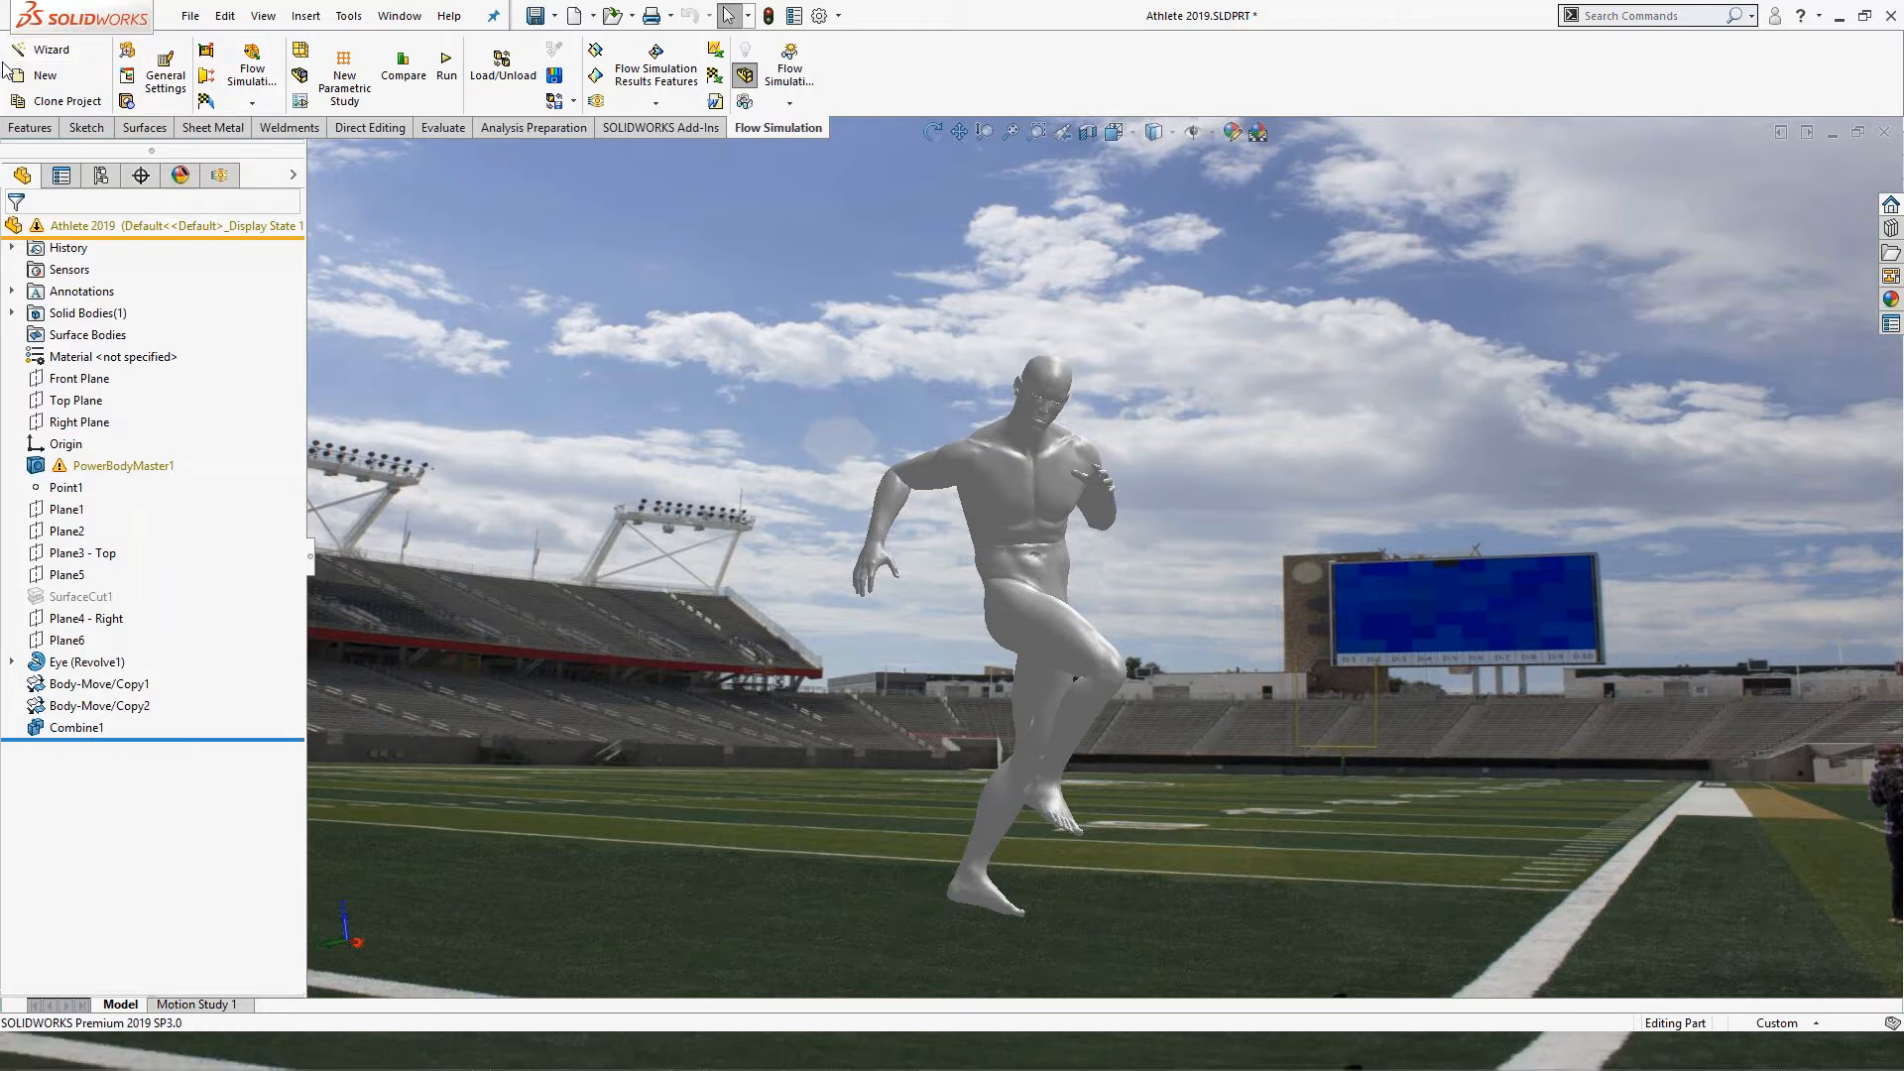
click(71, 55)
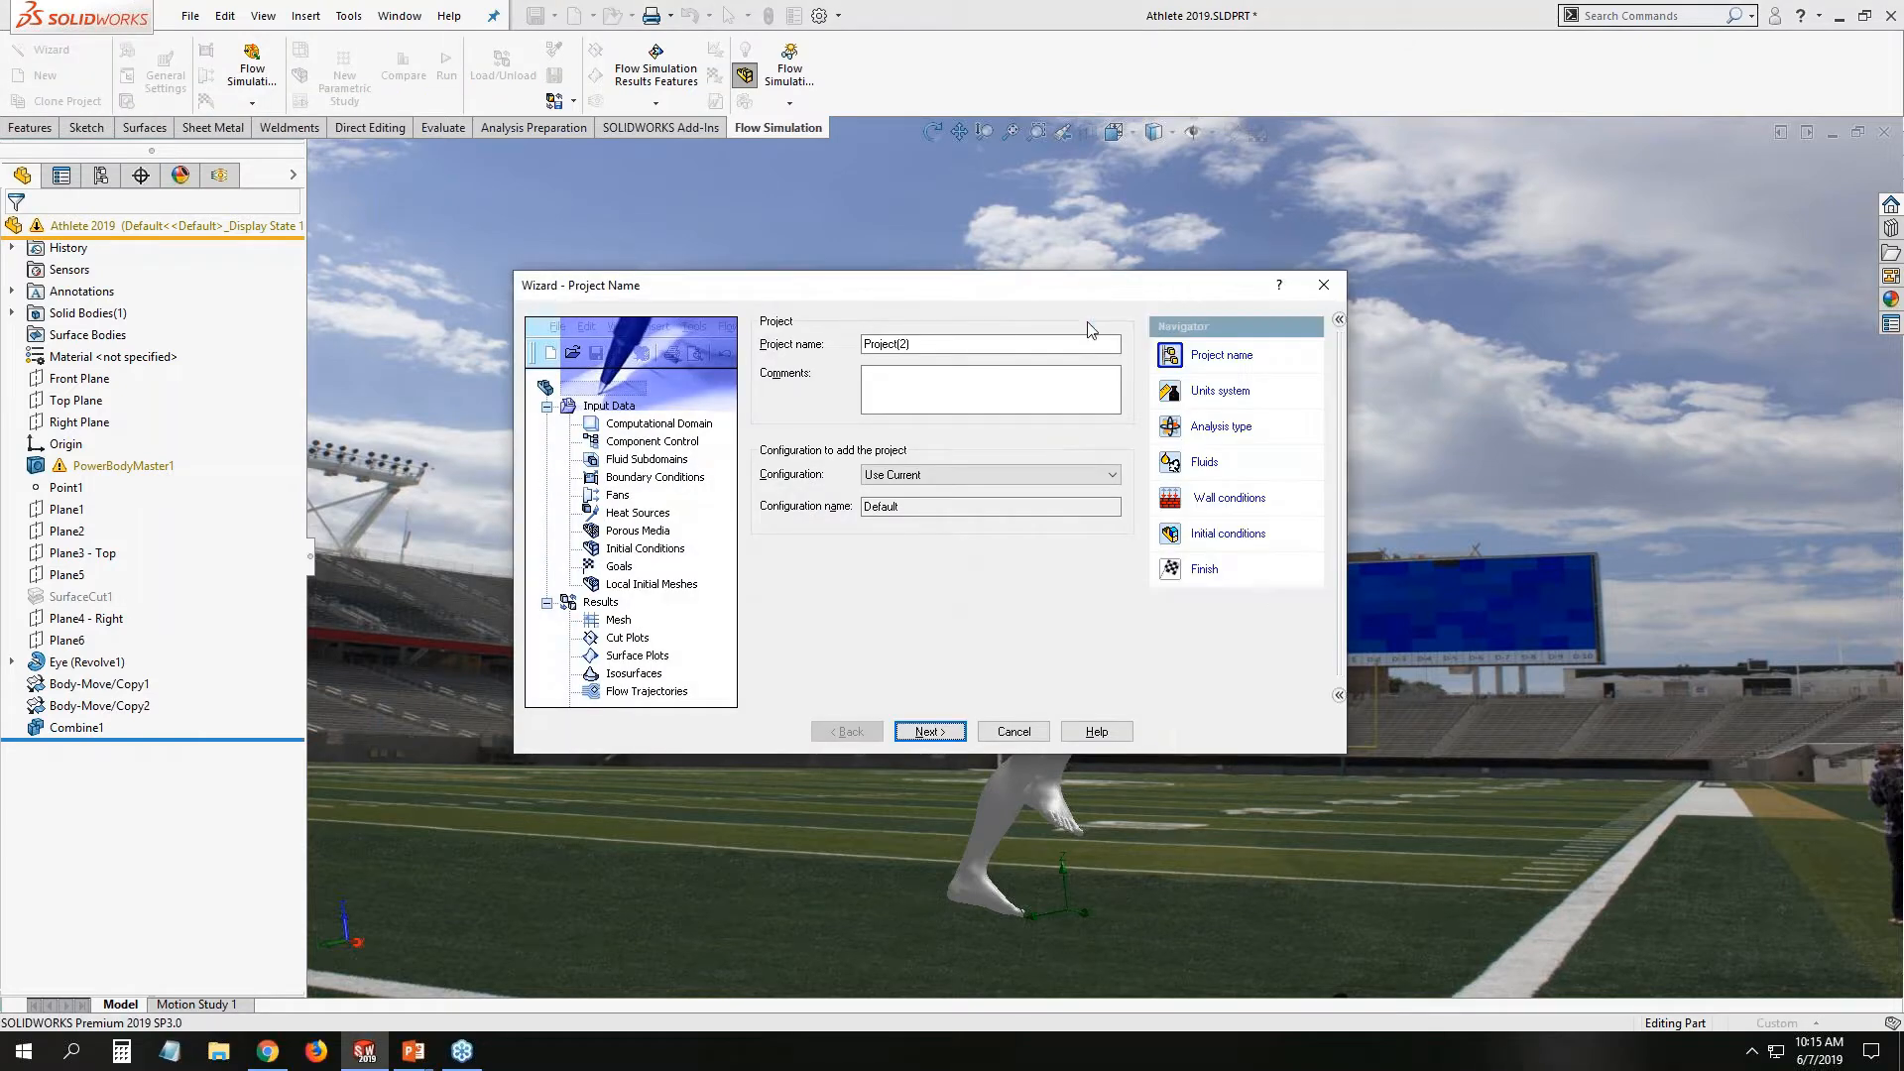
text(Test1)
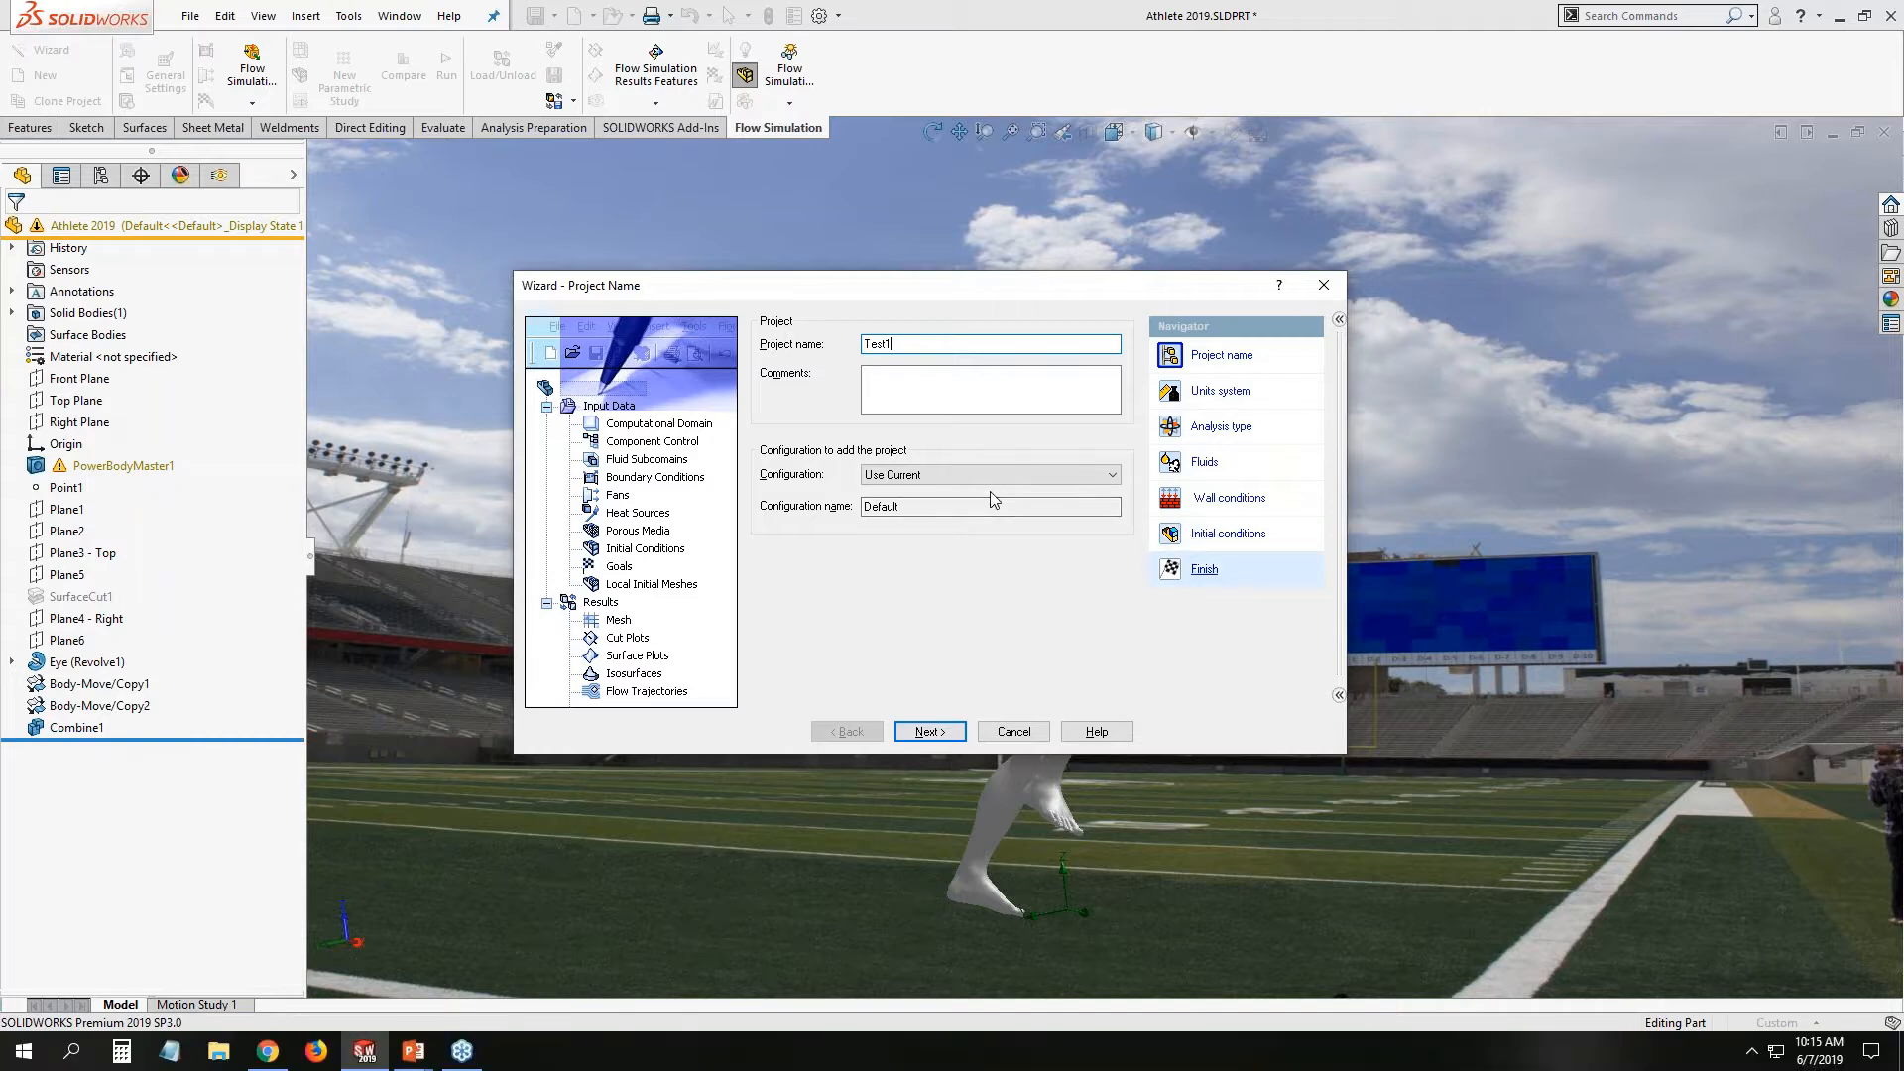
click(953, 732)
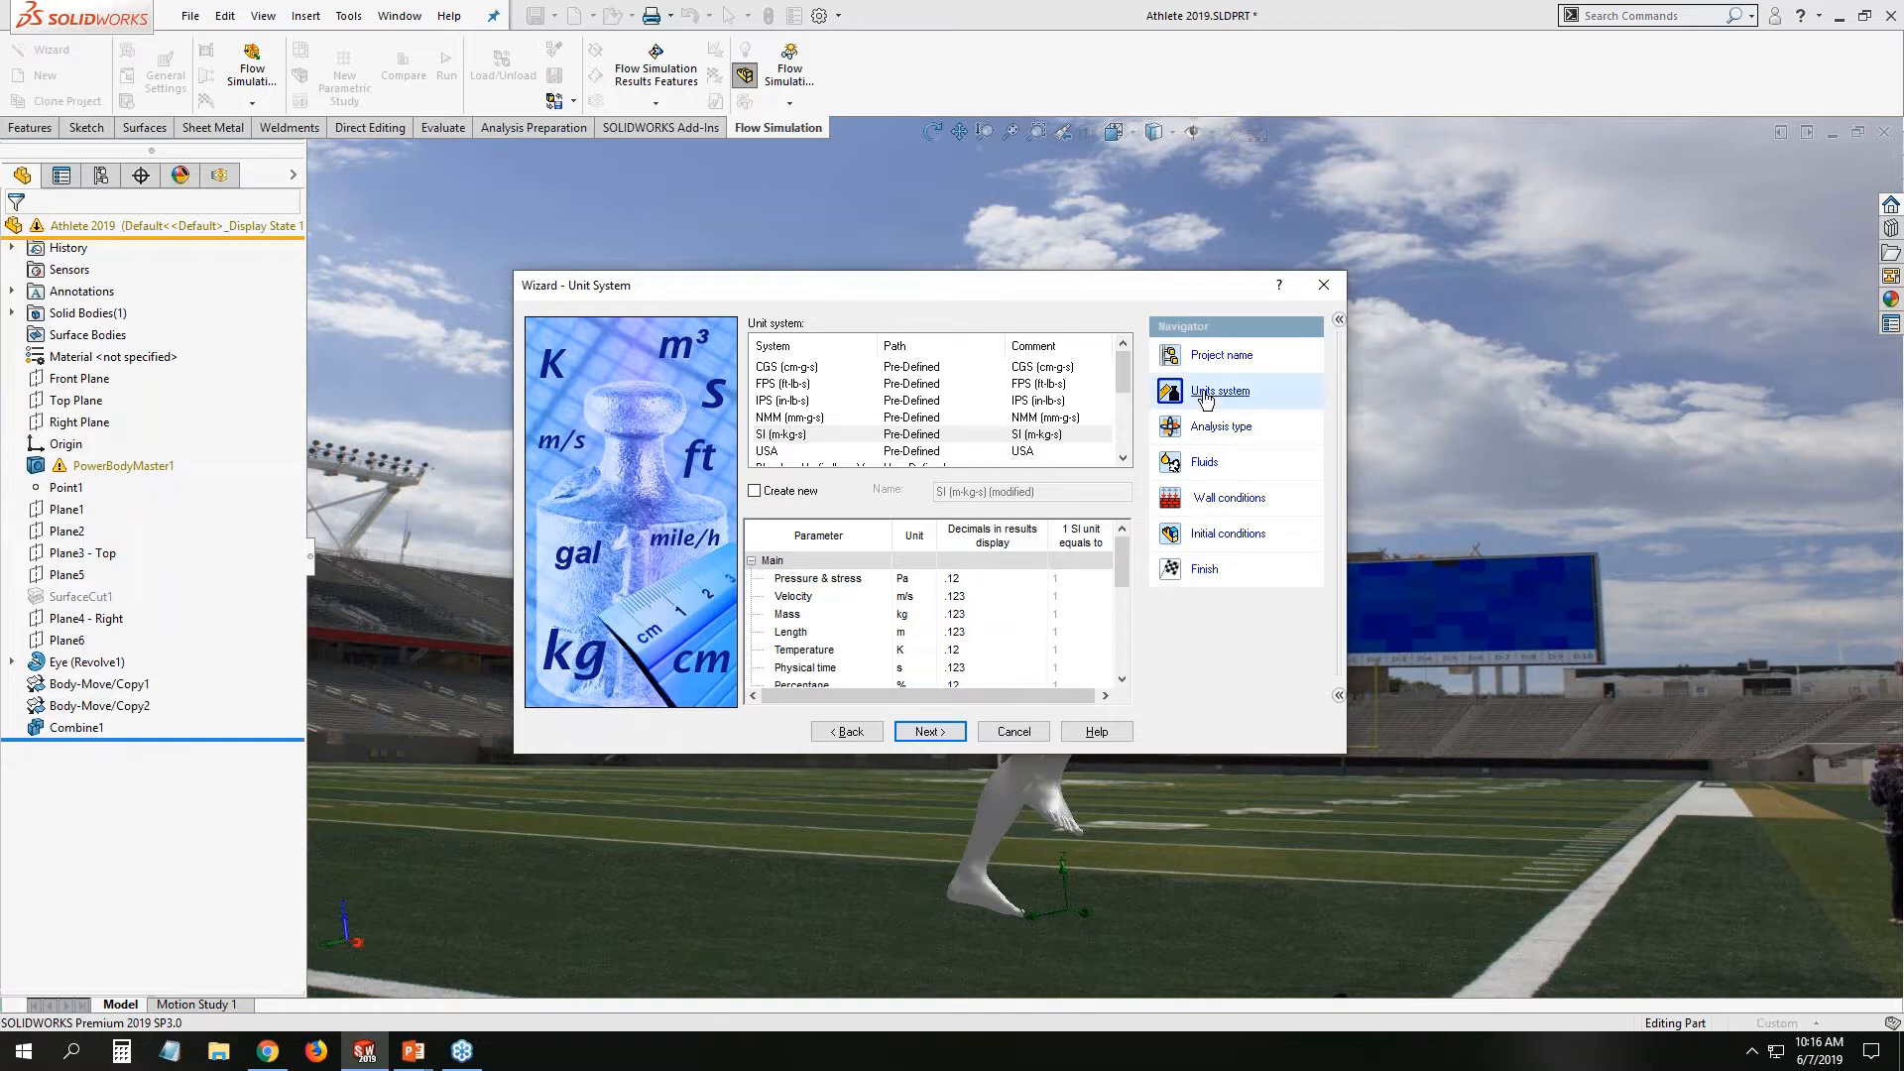
Choose the SI (m-kg-s) unit system and set its pressure and stress unit to pz.
drag(1119, 374, 1127, 384)
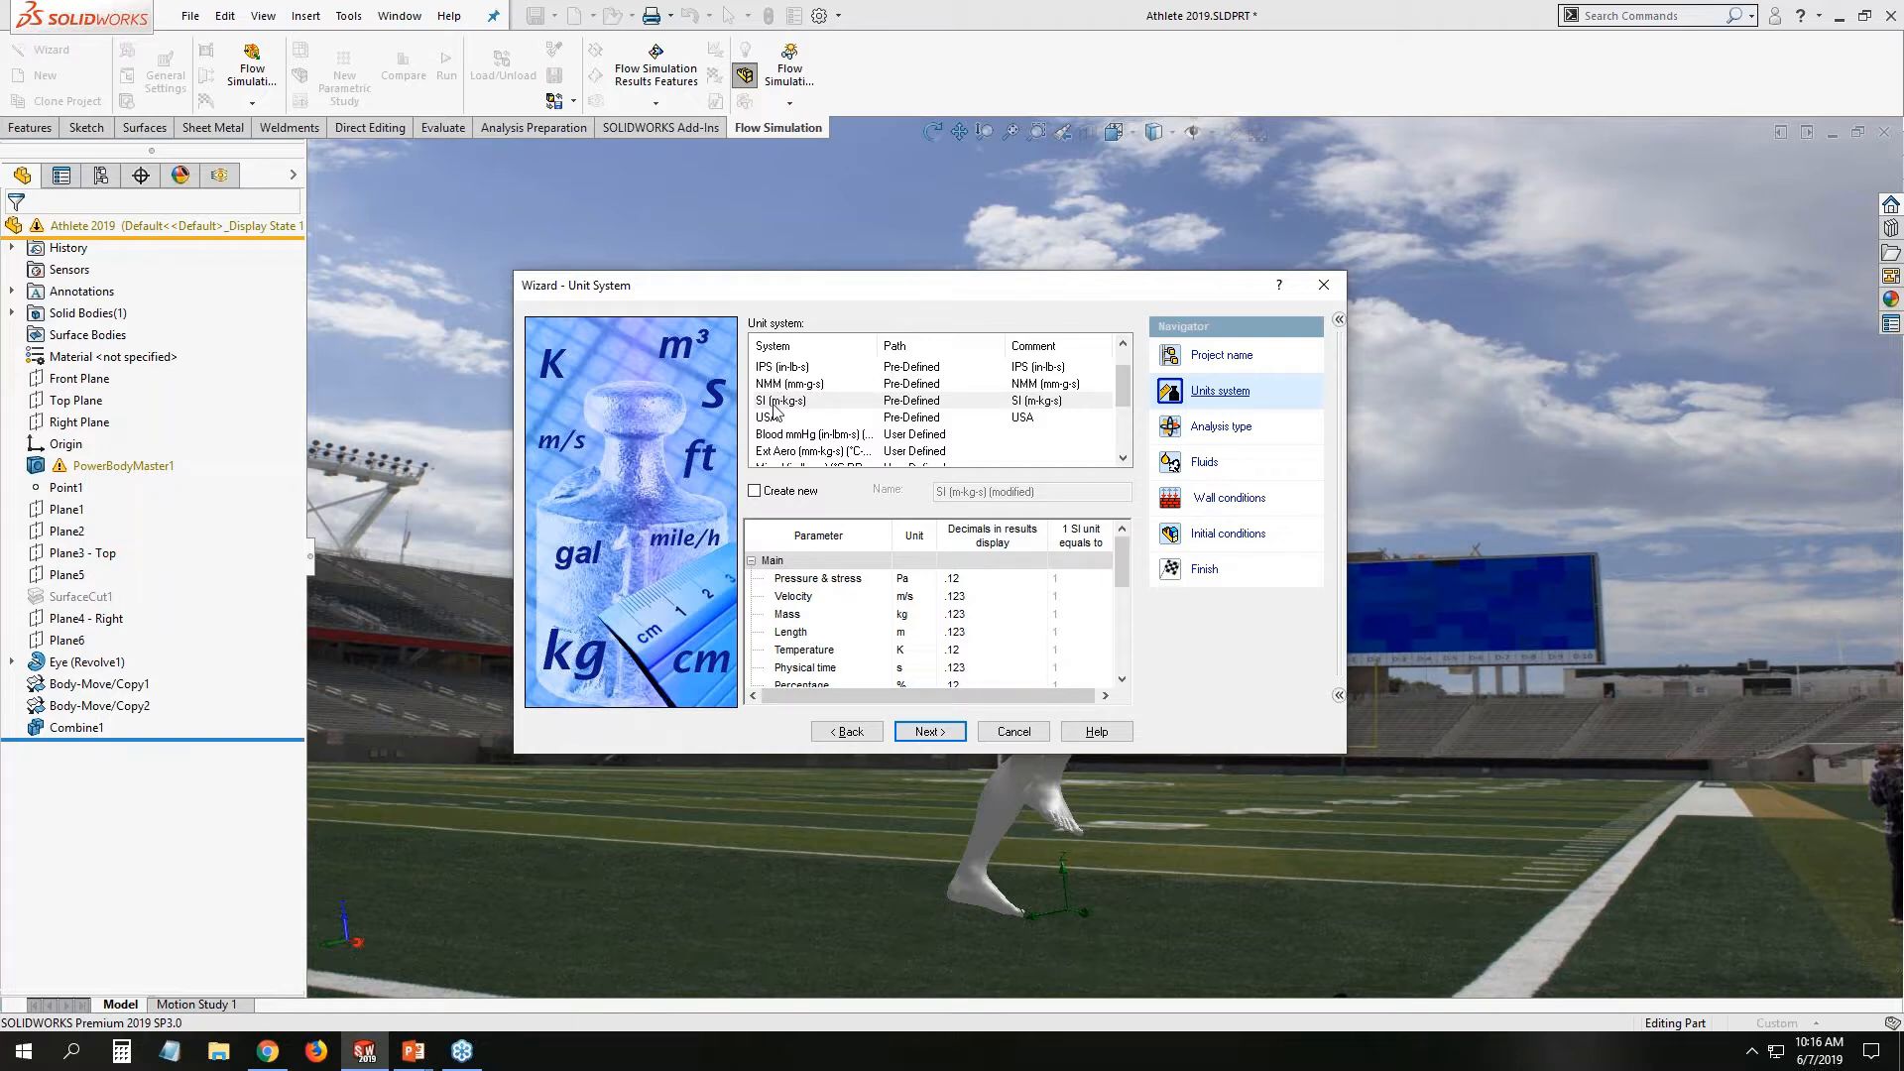
mouse_move(1122, 392)
mouse_down()
mouse_move(1115, 428)
mouse_move(1111, 377)
mouse_up()
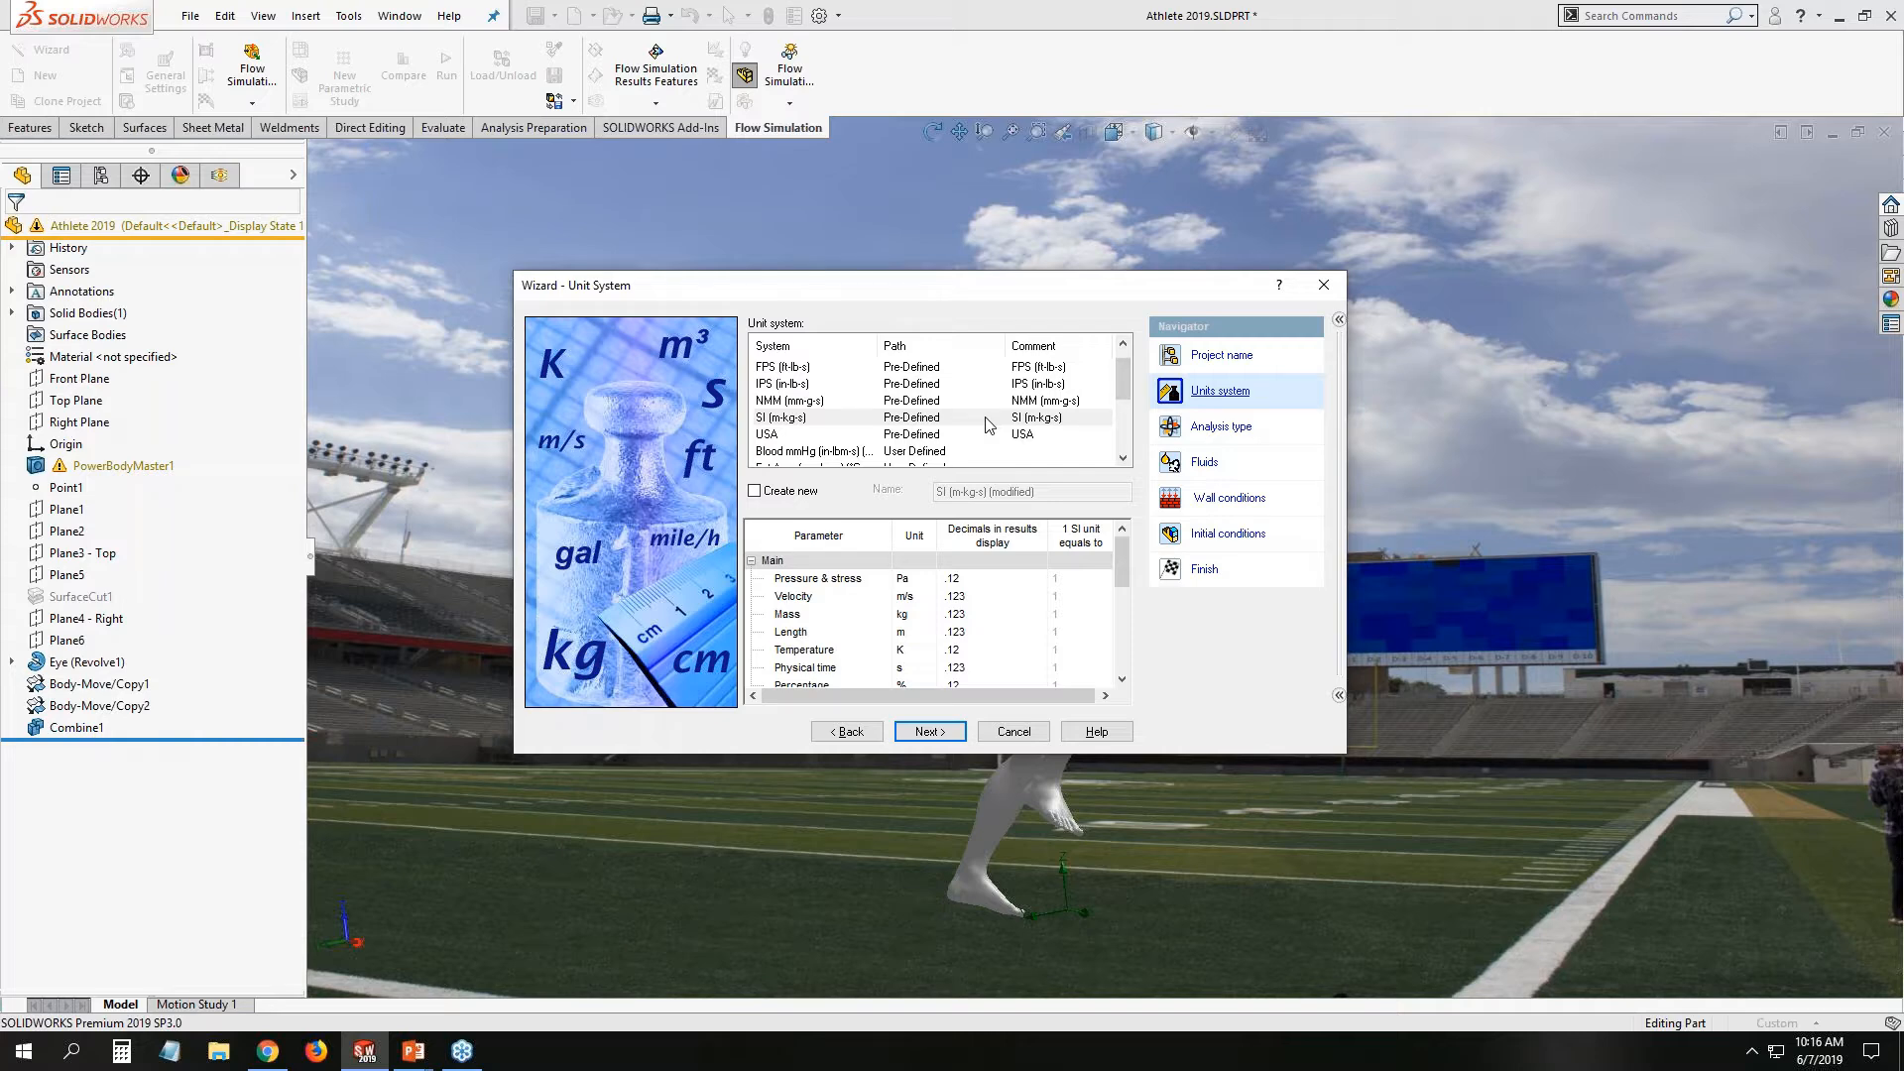
click(866, 424)
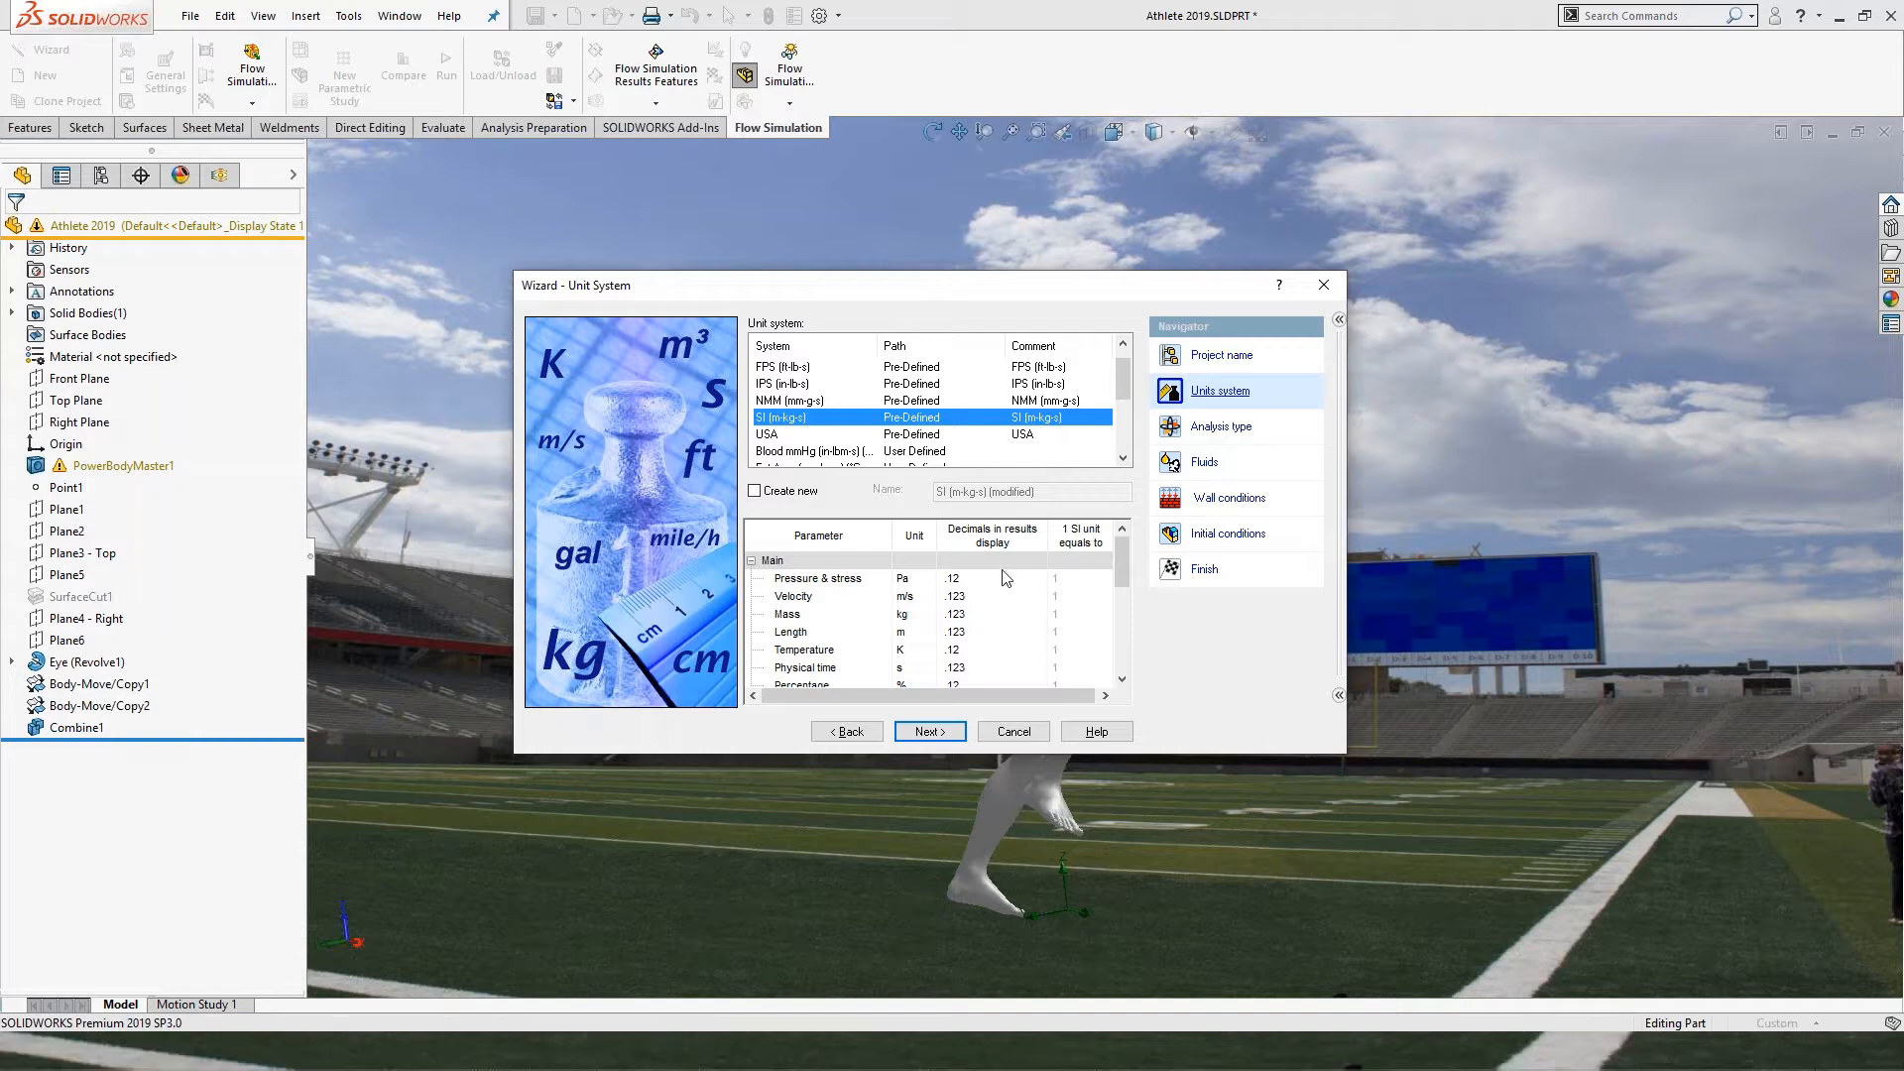
click(928, 583)
click(928, 582)
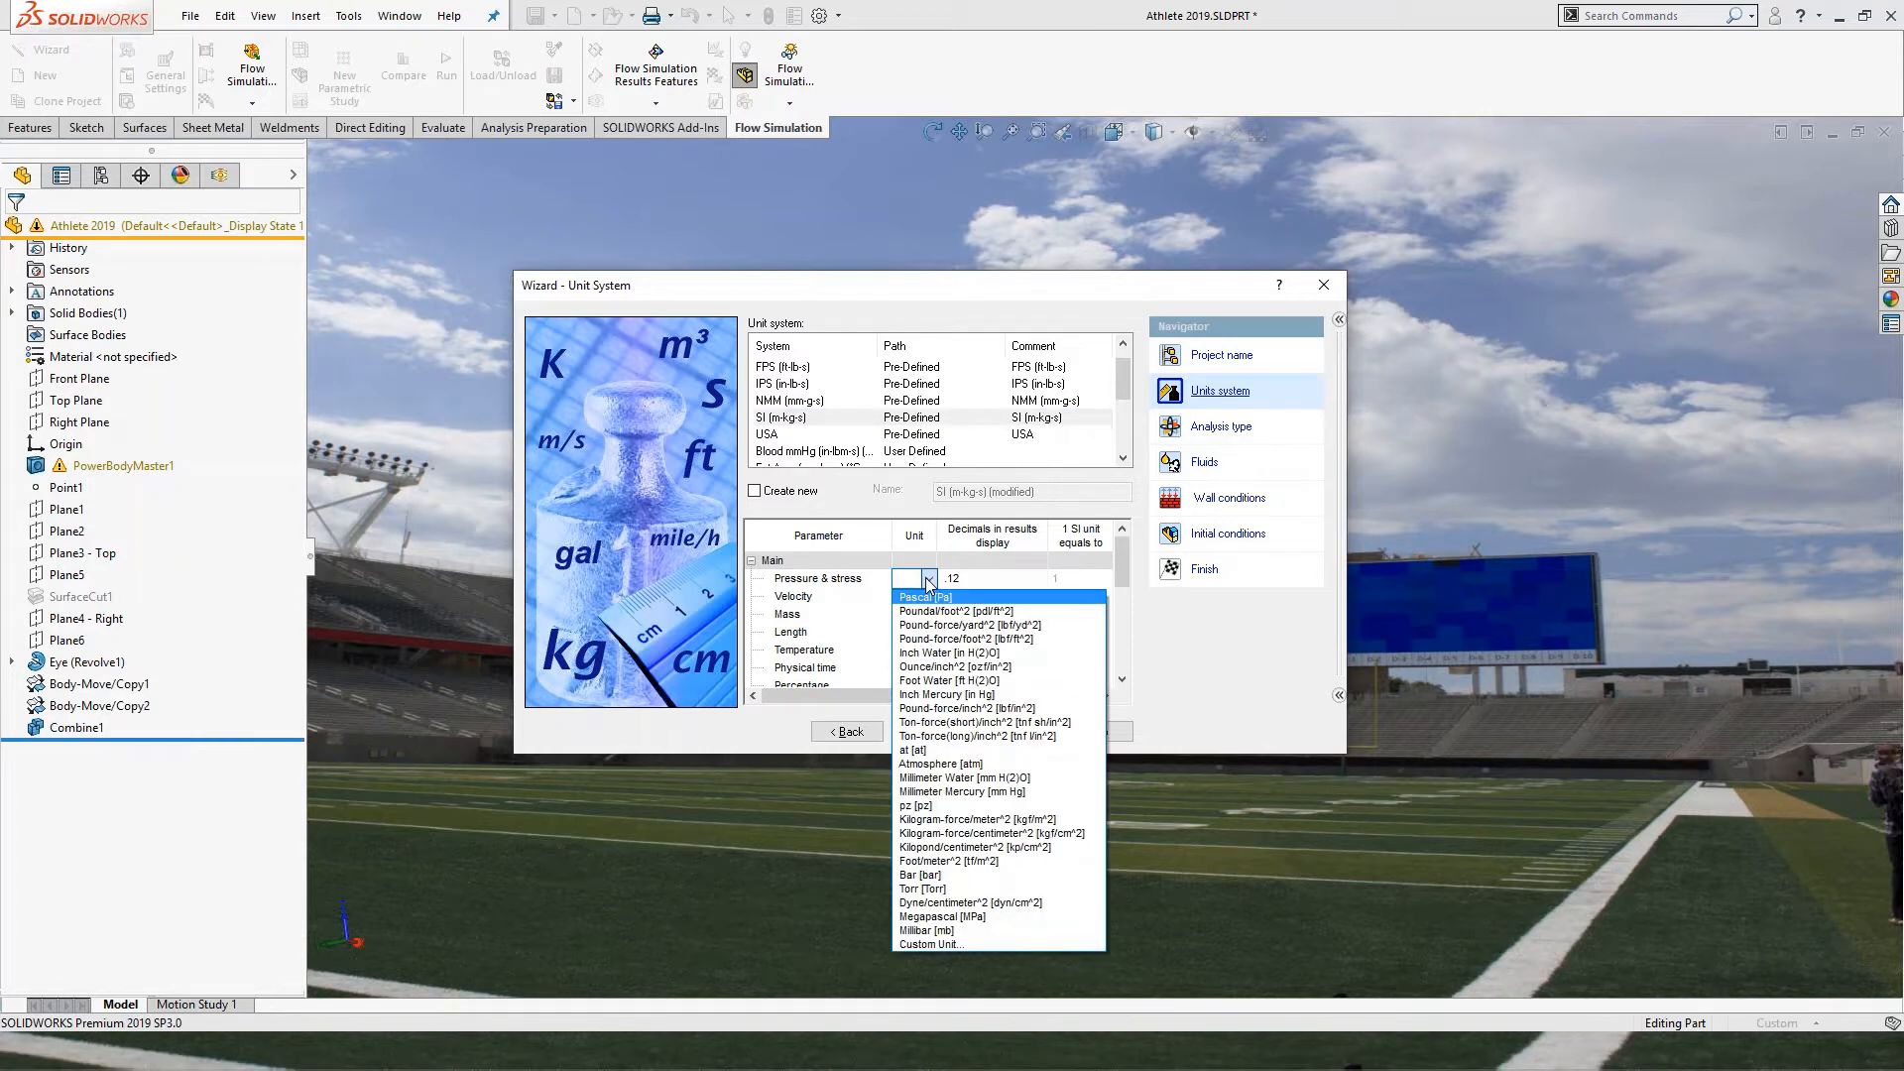
click(958, 806)
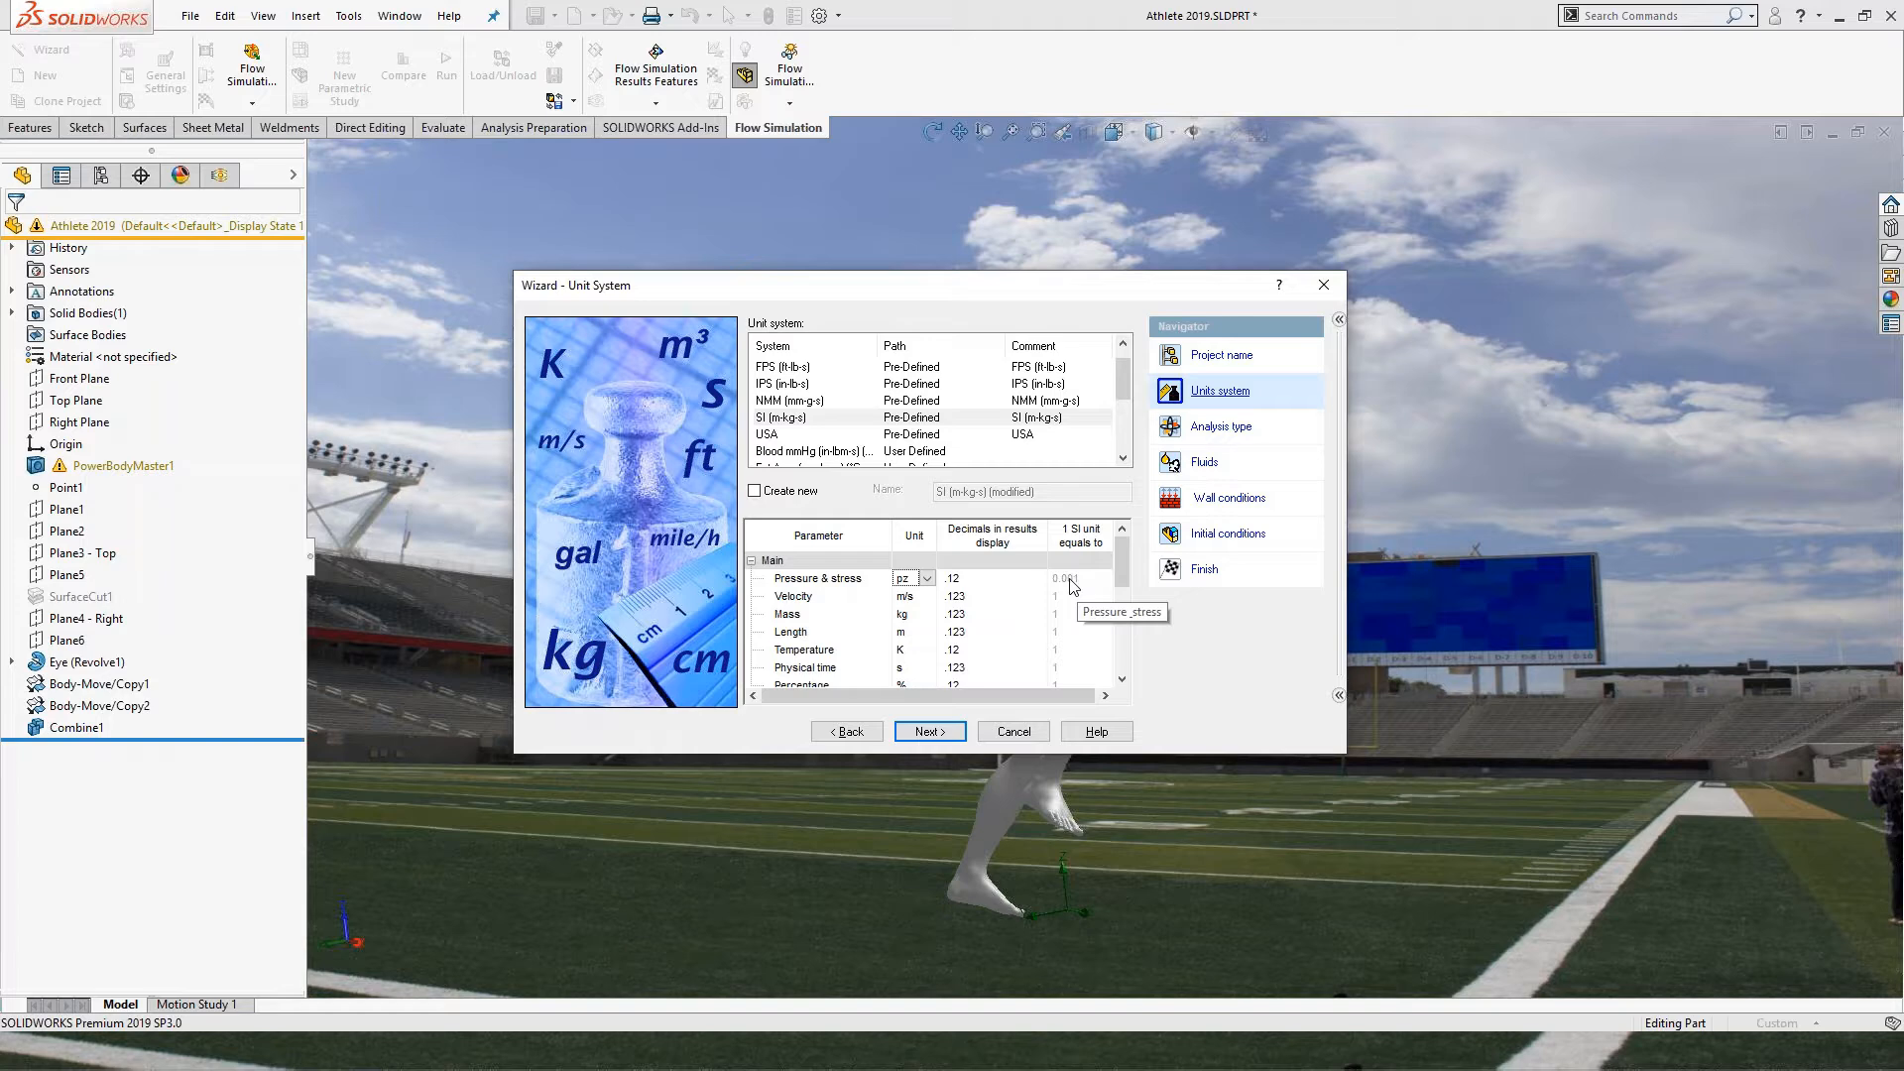
Set the velocity unit to yard/second and the temperature unit to °C.
click(928, 597)
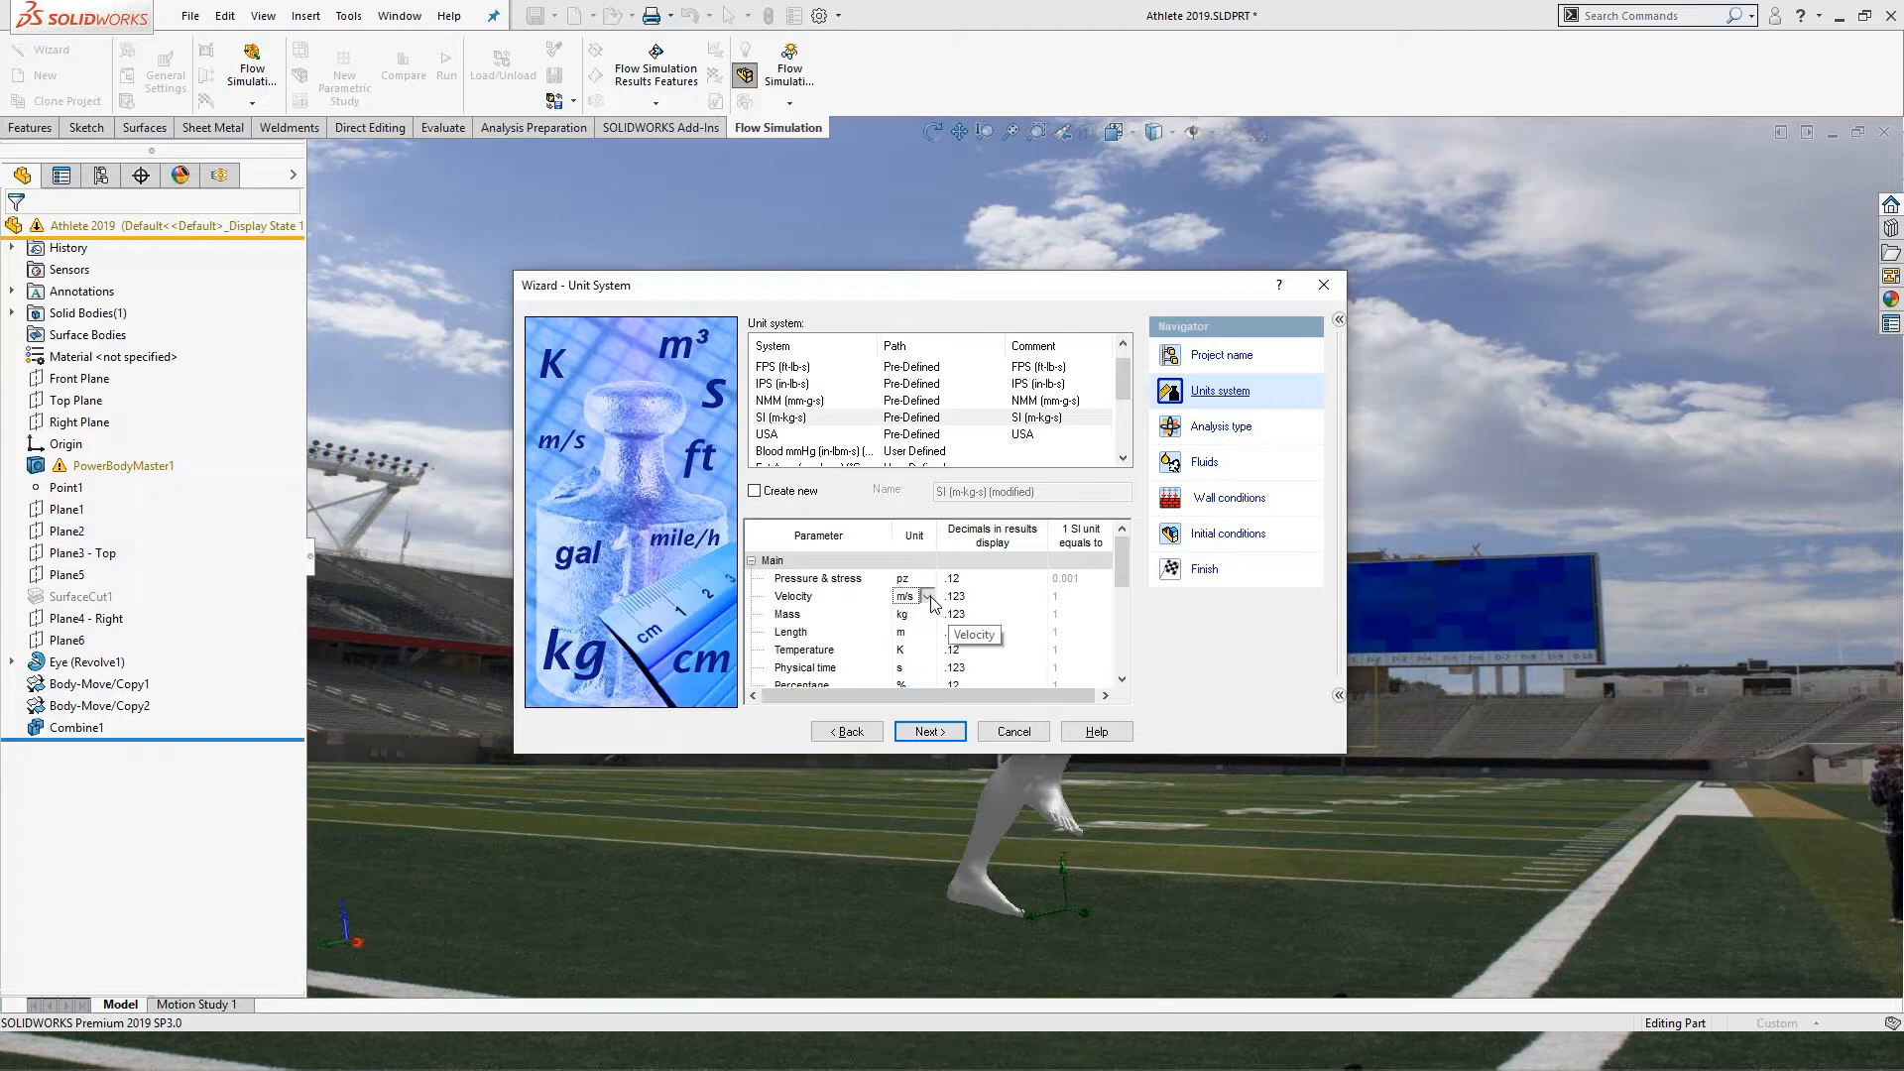
click(930, 597)
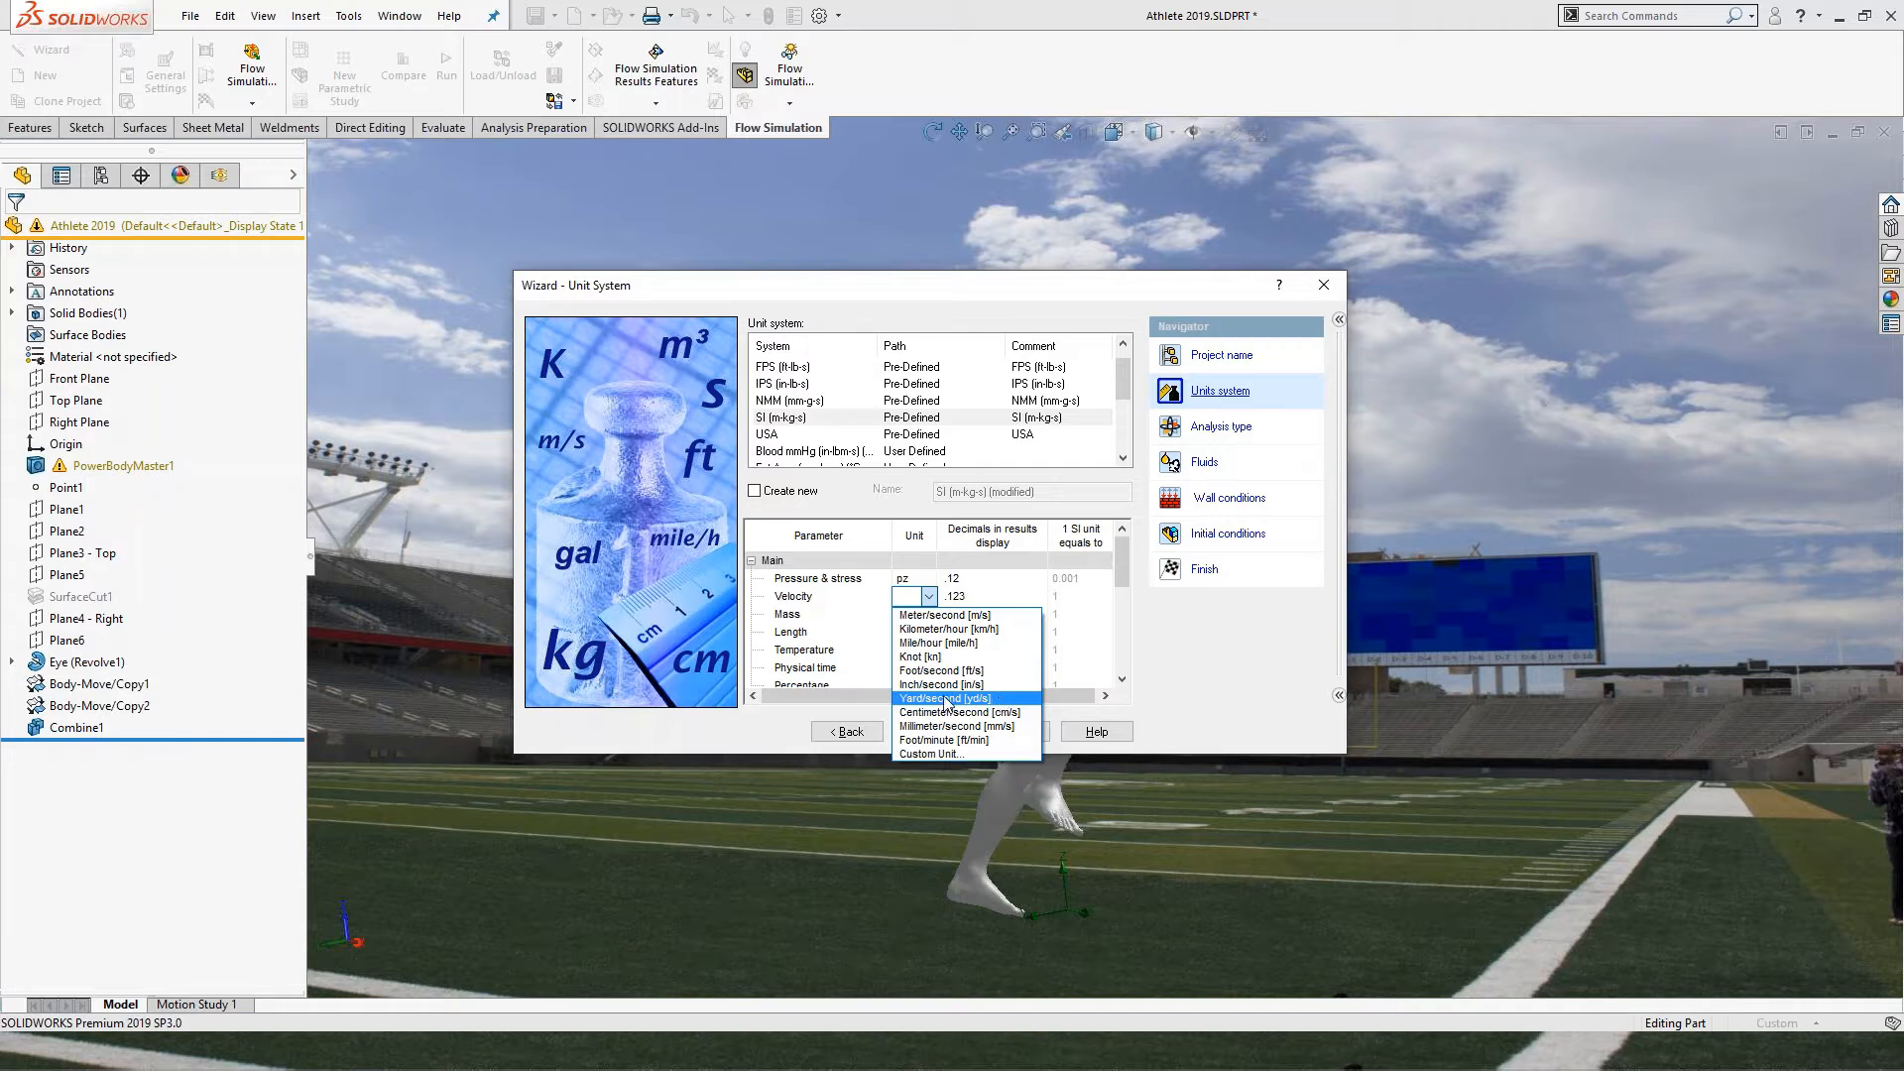
click(1008, 699)
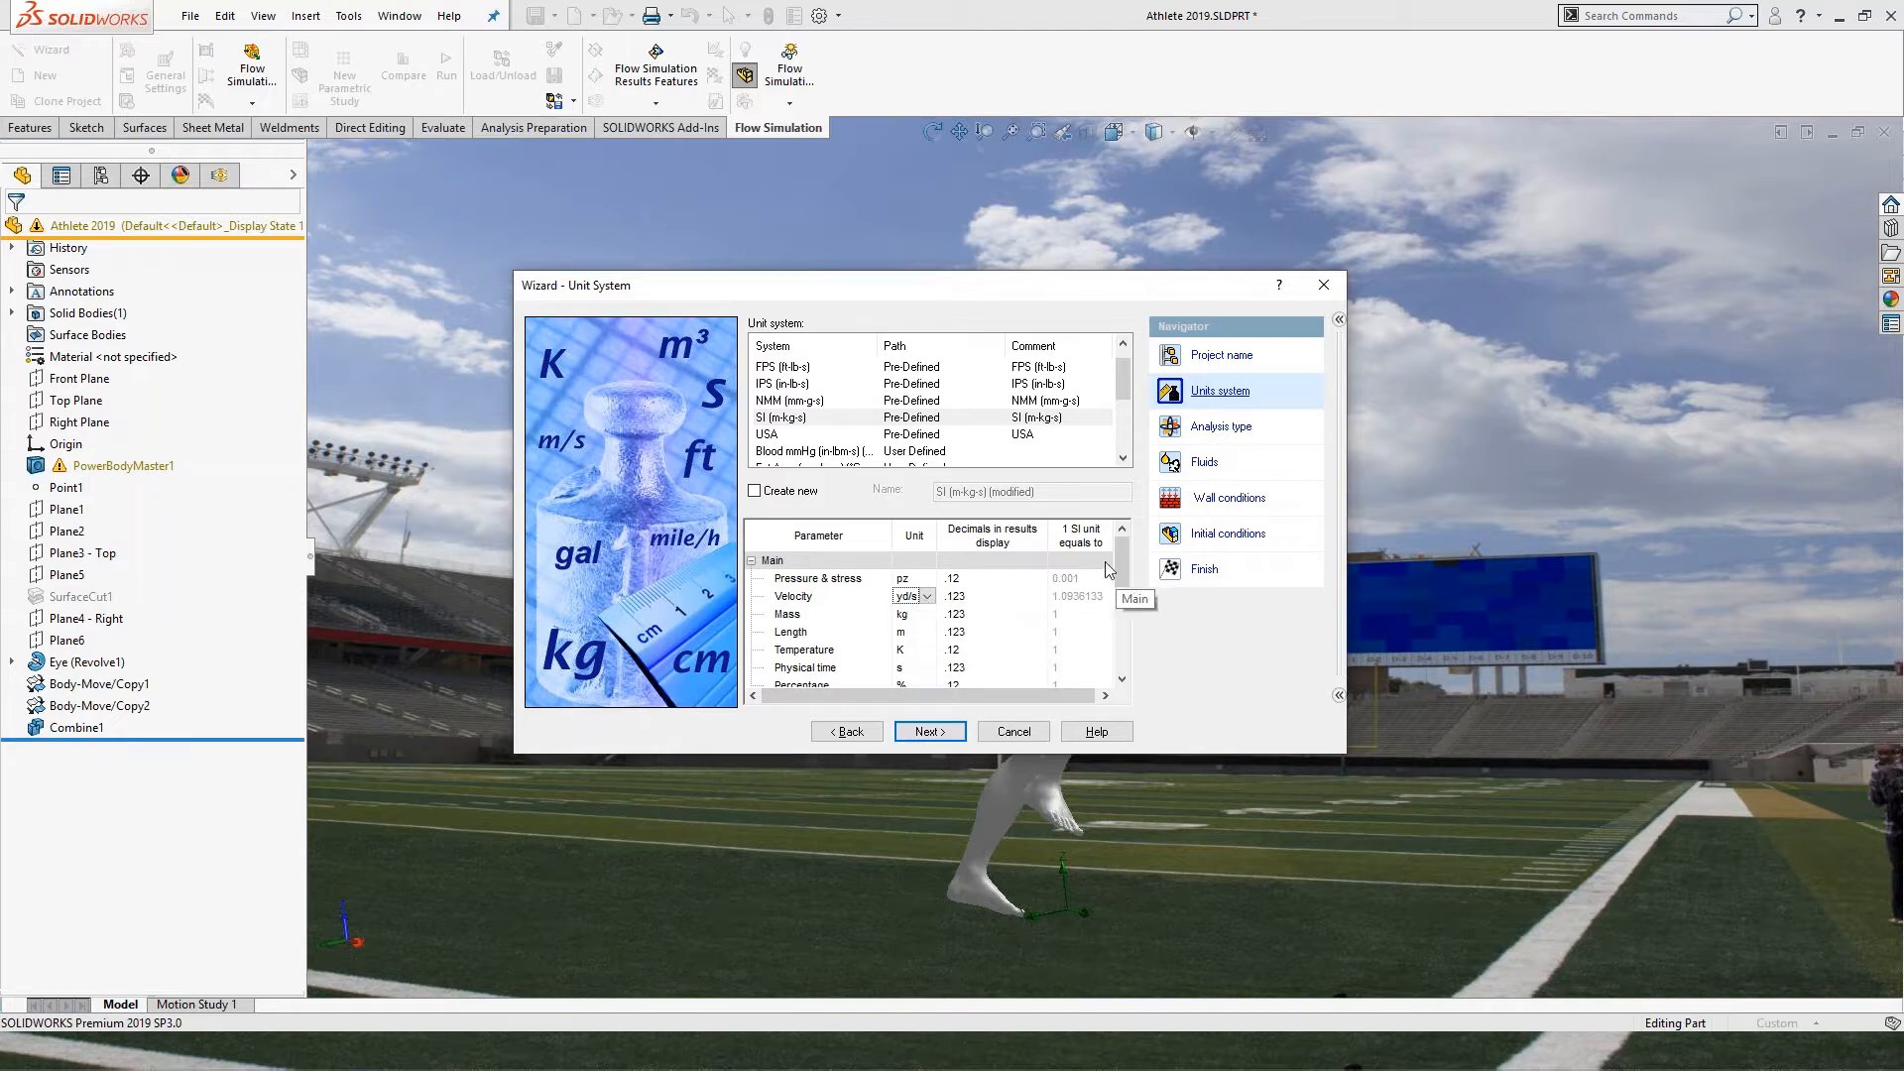
scroll(1116, 561, down, 1)
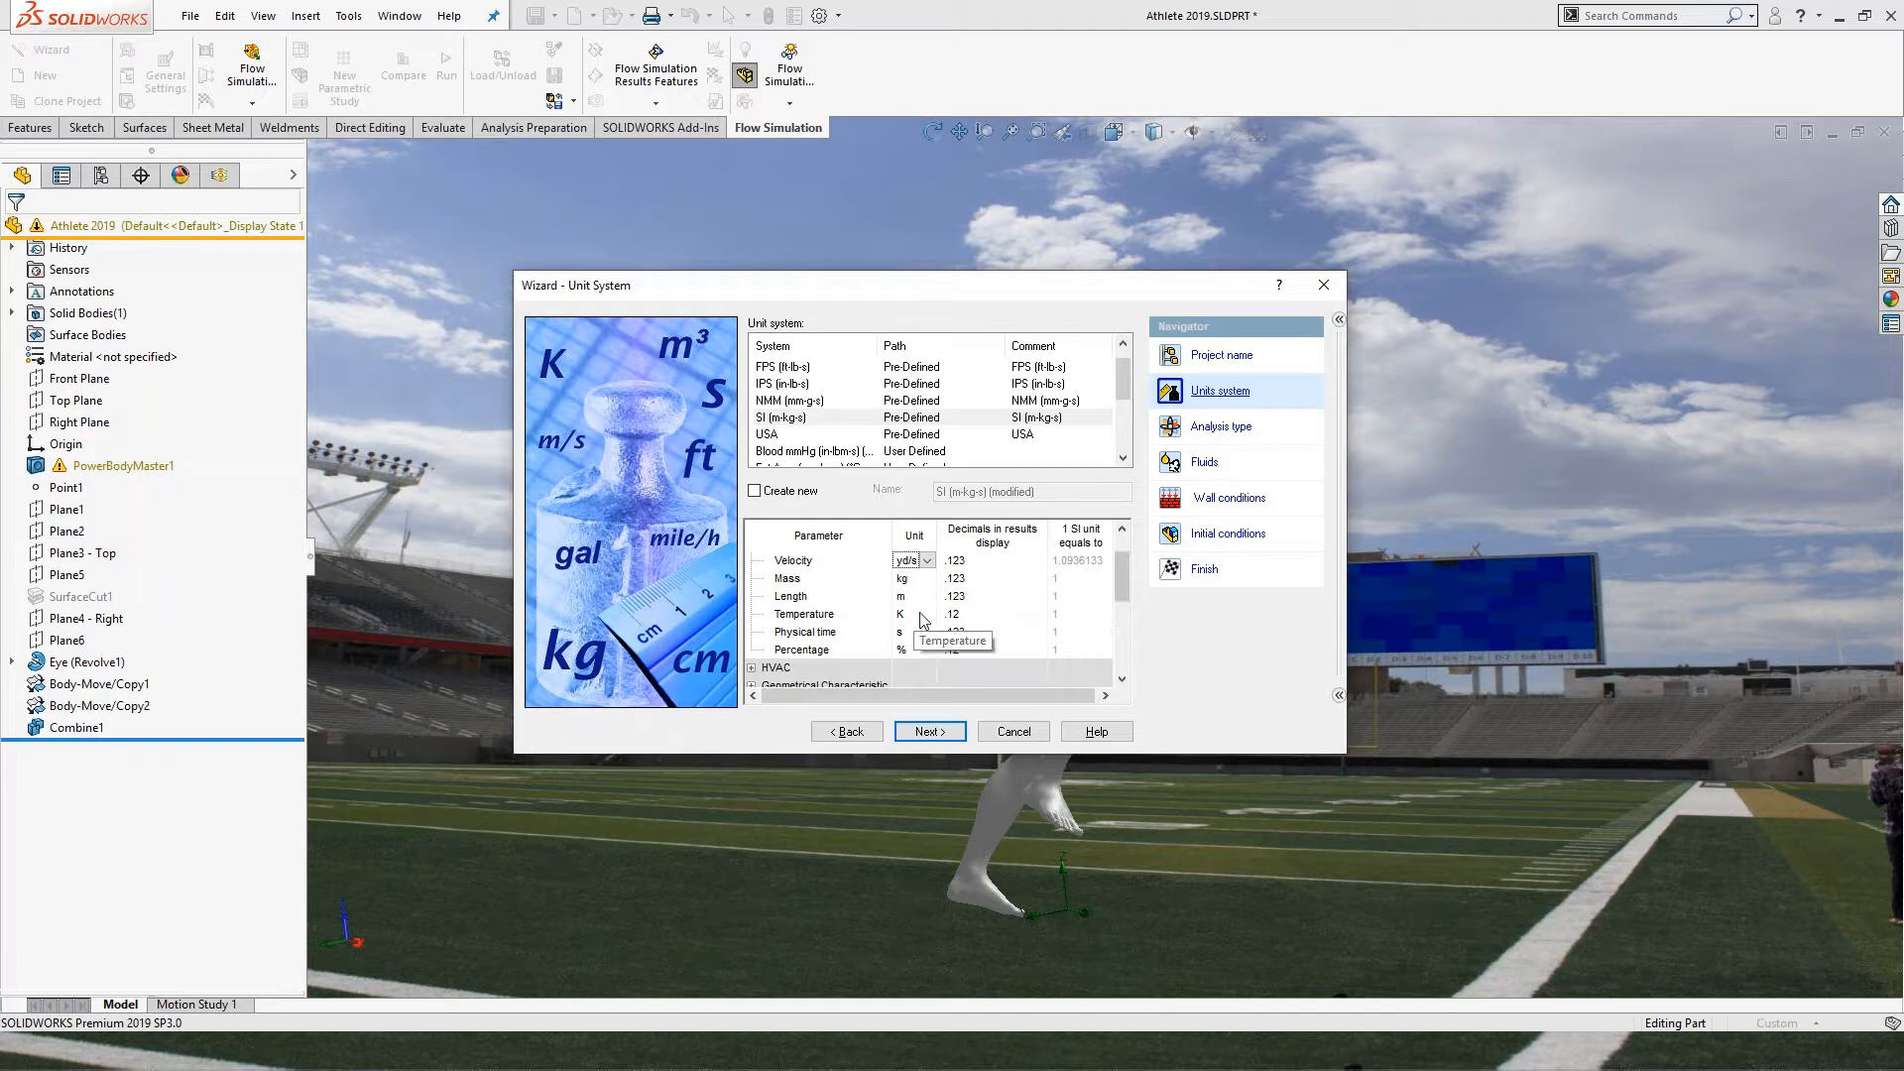
click(930, 615)
click(928, 615)
click(932, 655)
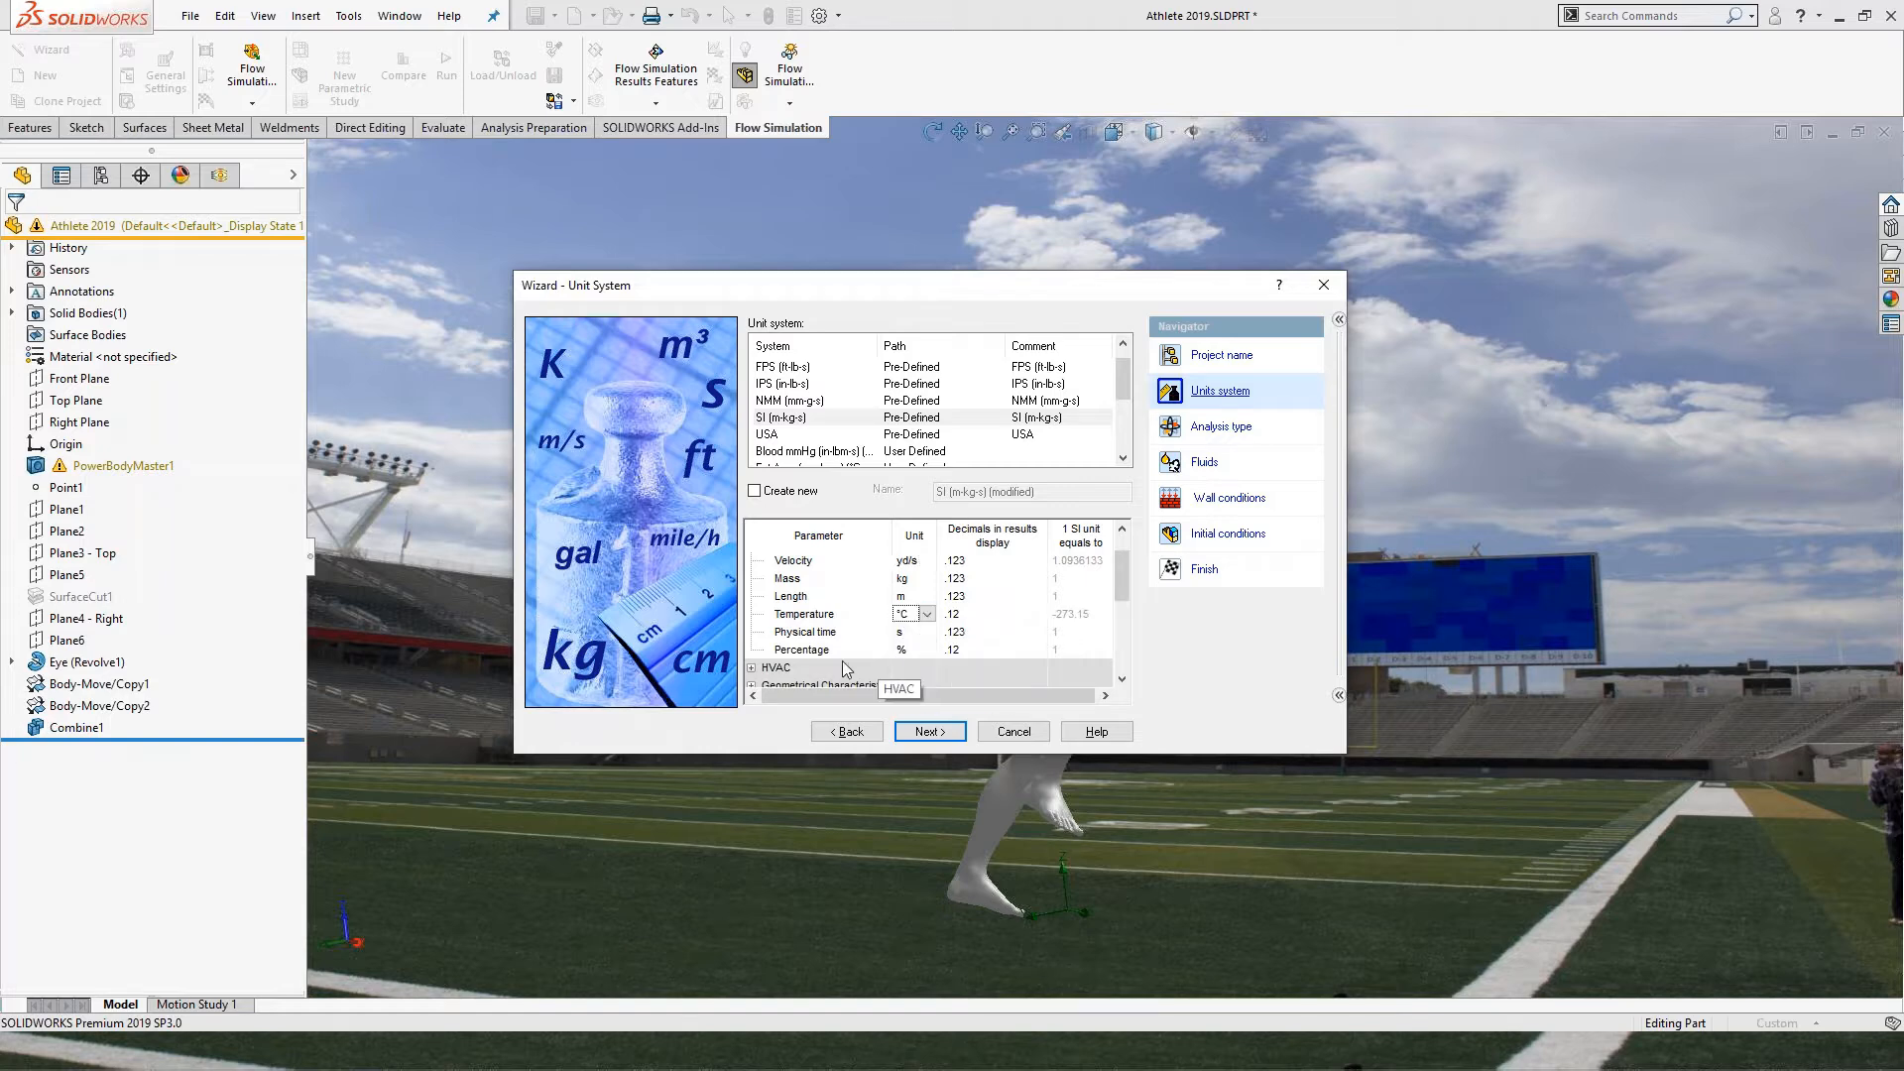
Expand the geometrical characteristic and Loads&Motion parameters and change the unit of force.
scroll(842, 660, down, 1)
click(752, 632)
scroll(839, 640, down, 1)
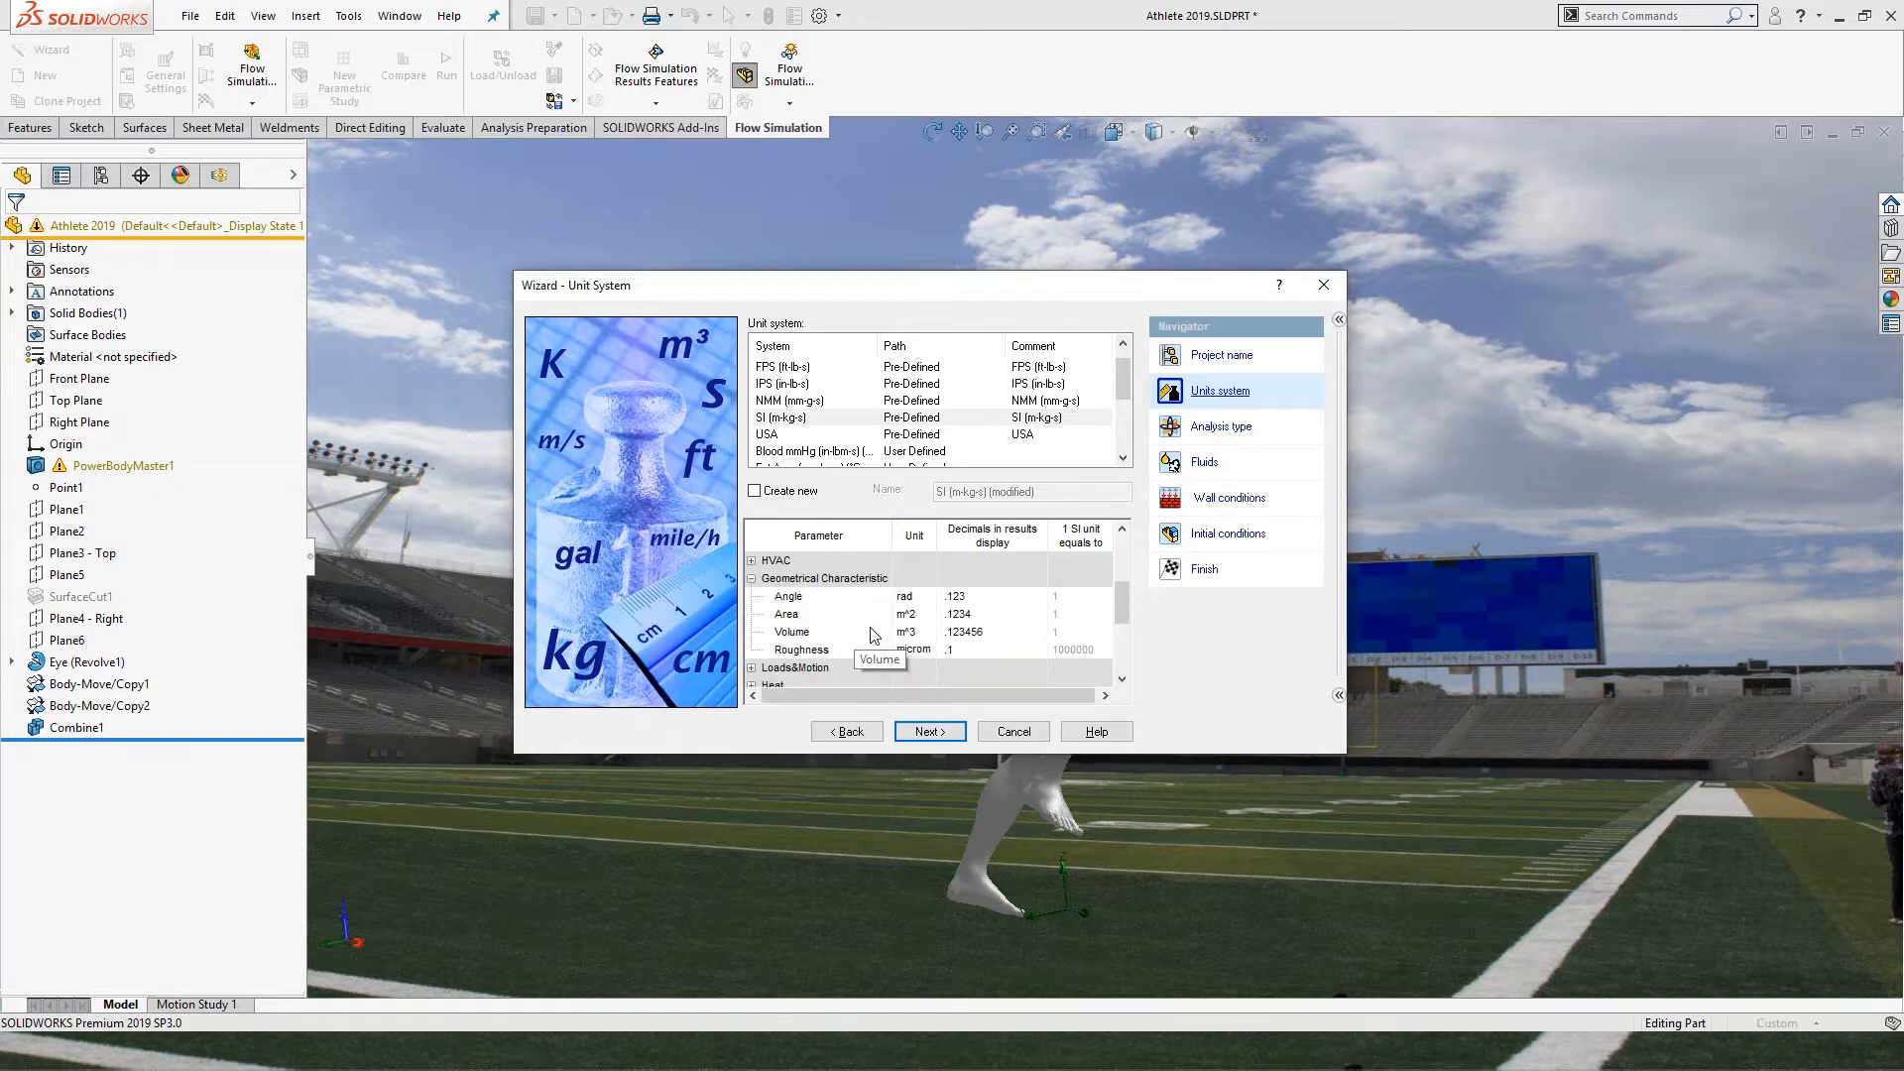
scroll(932, 611, down, 1)
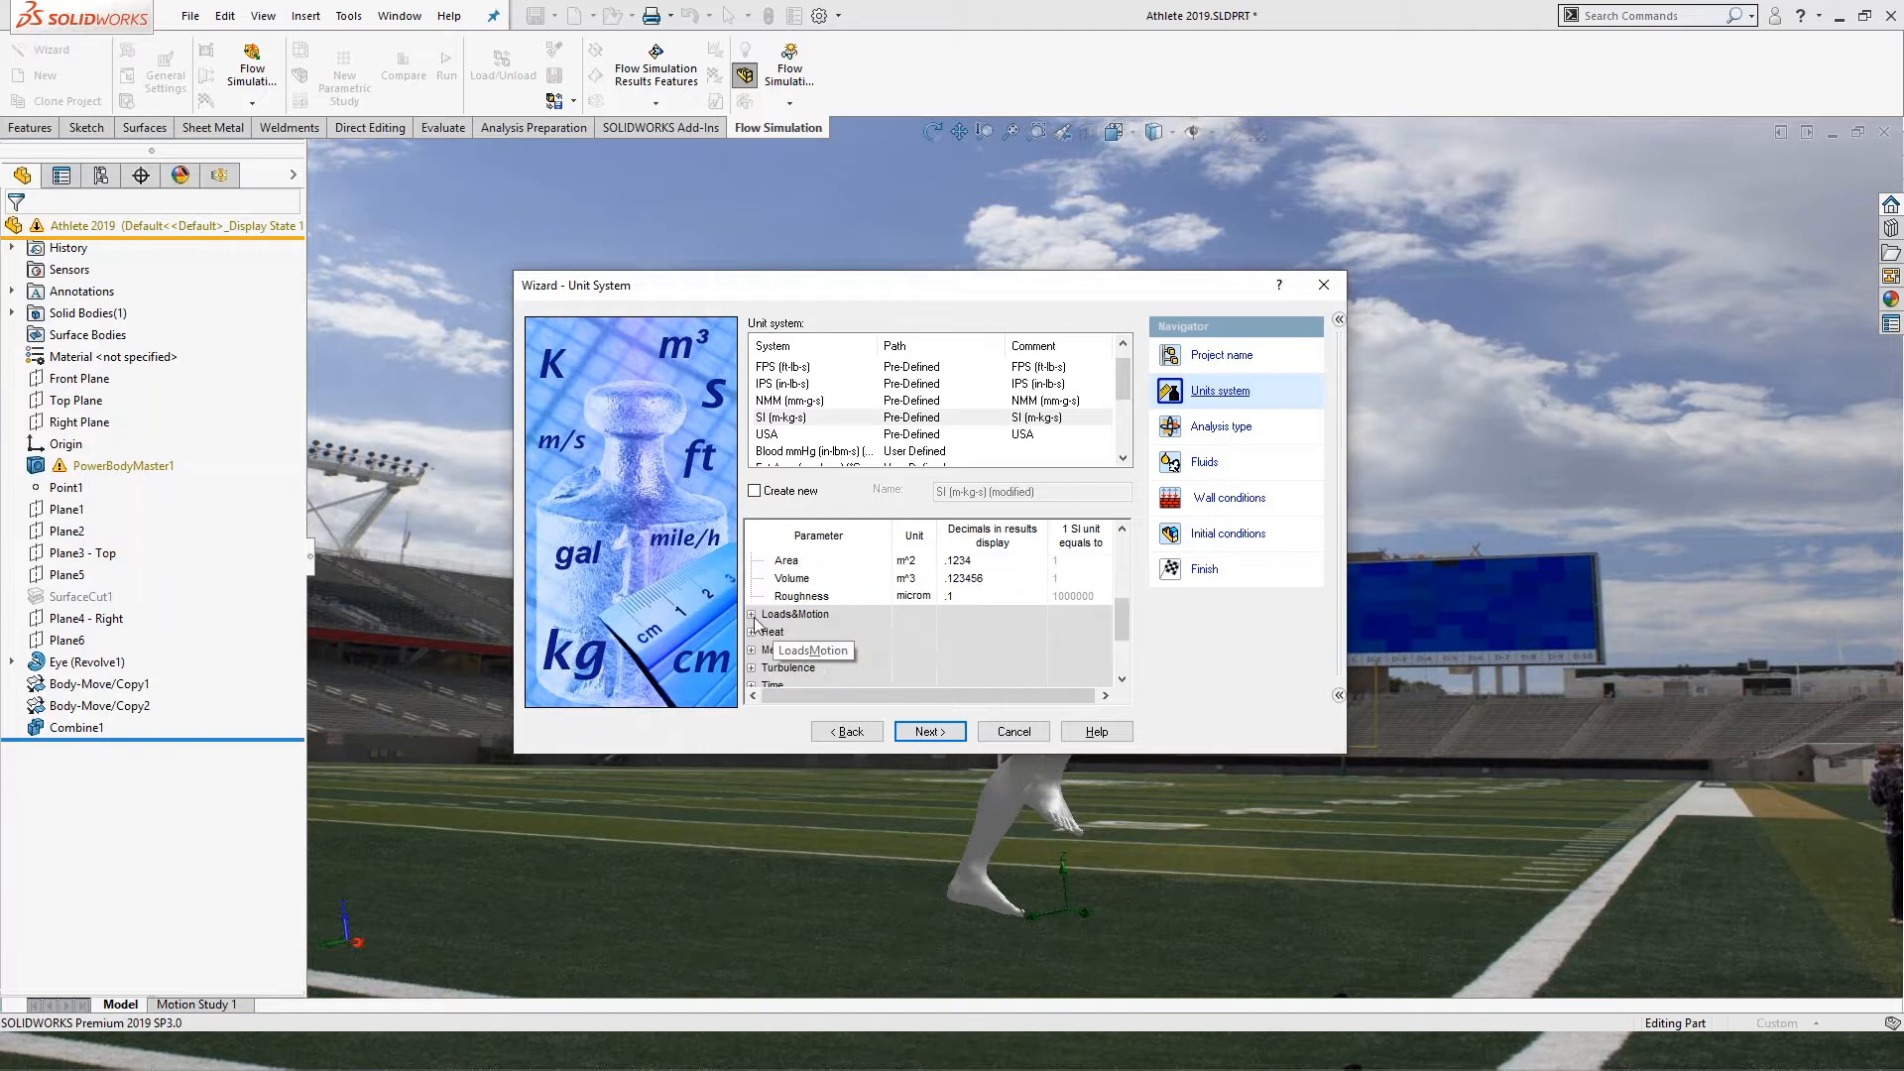
click(752, 614)
scroll(877, 626, down, 1)
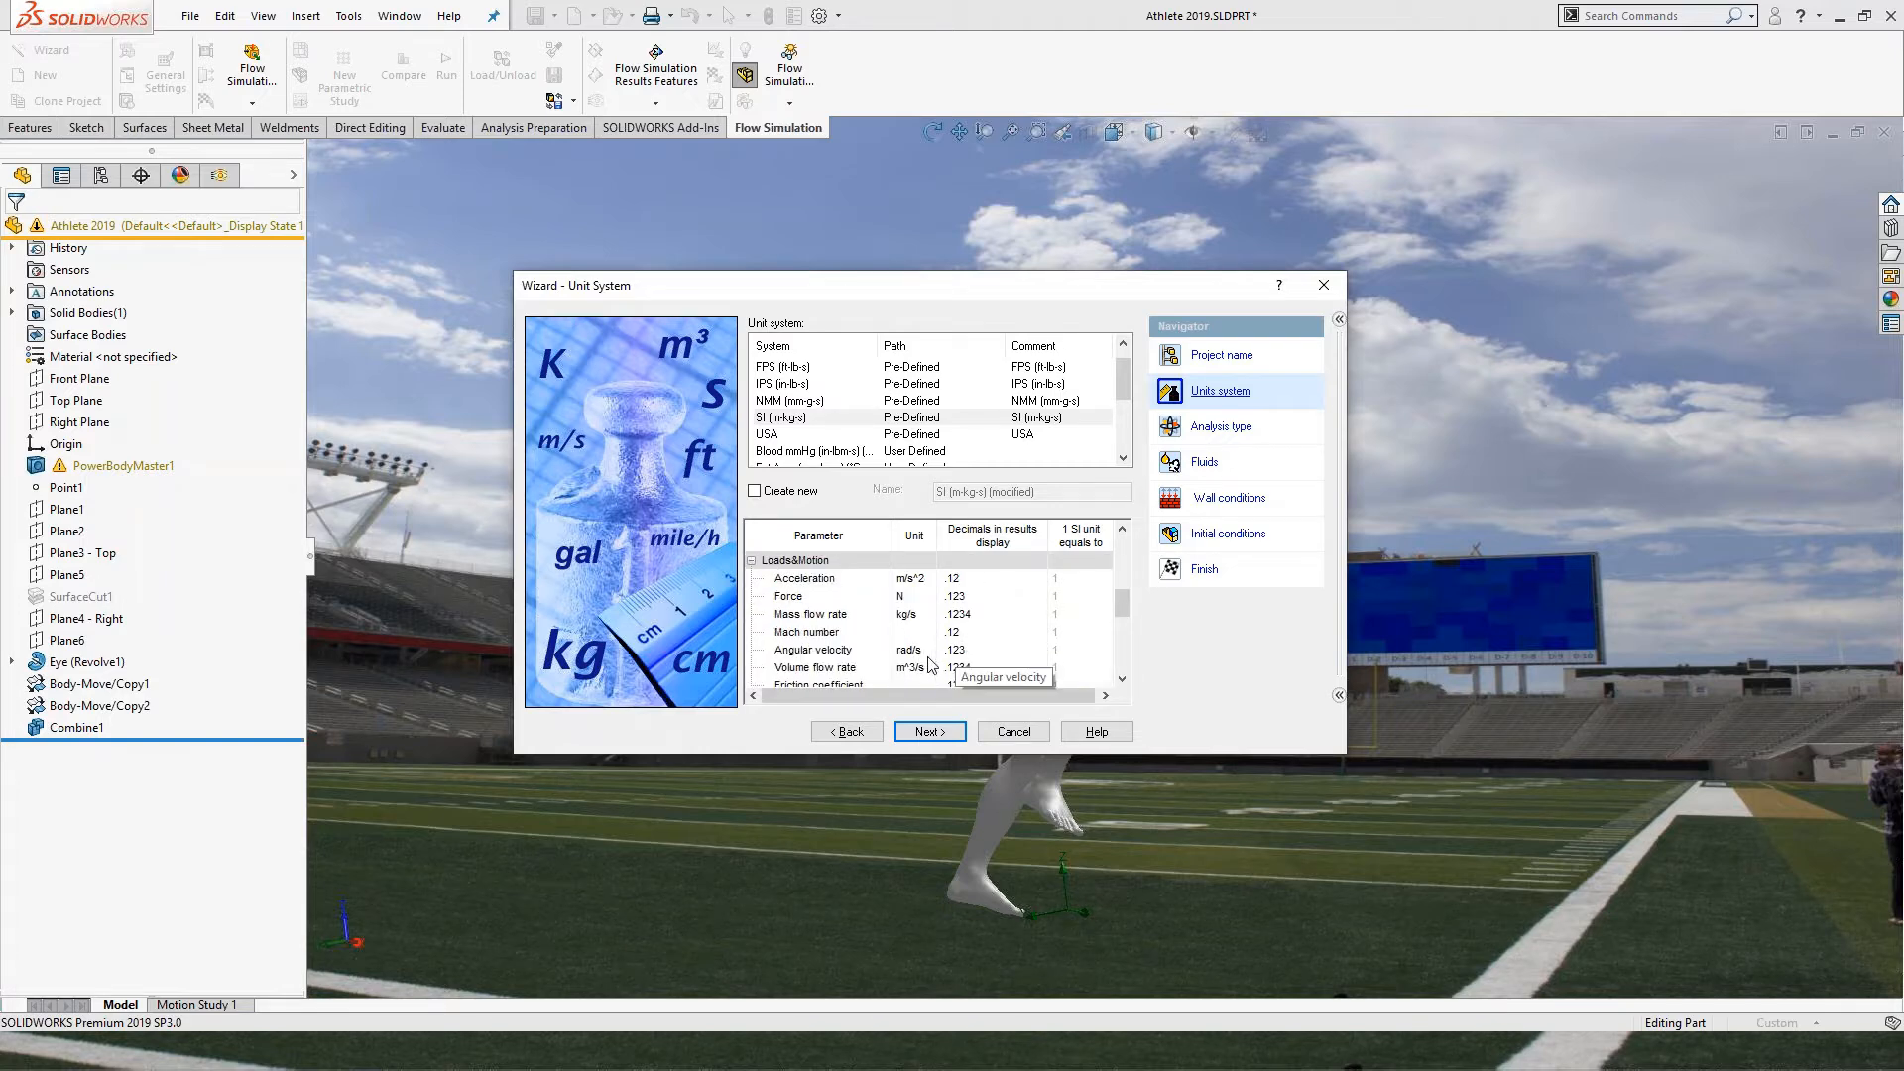
click(922, 596)
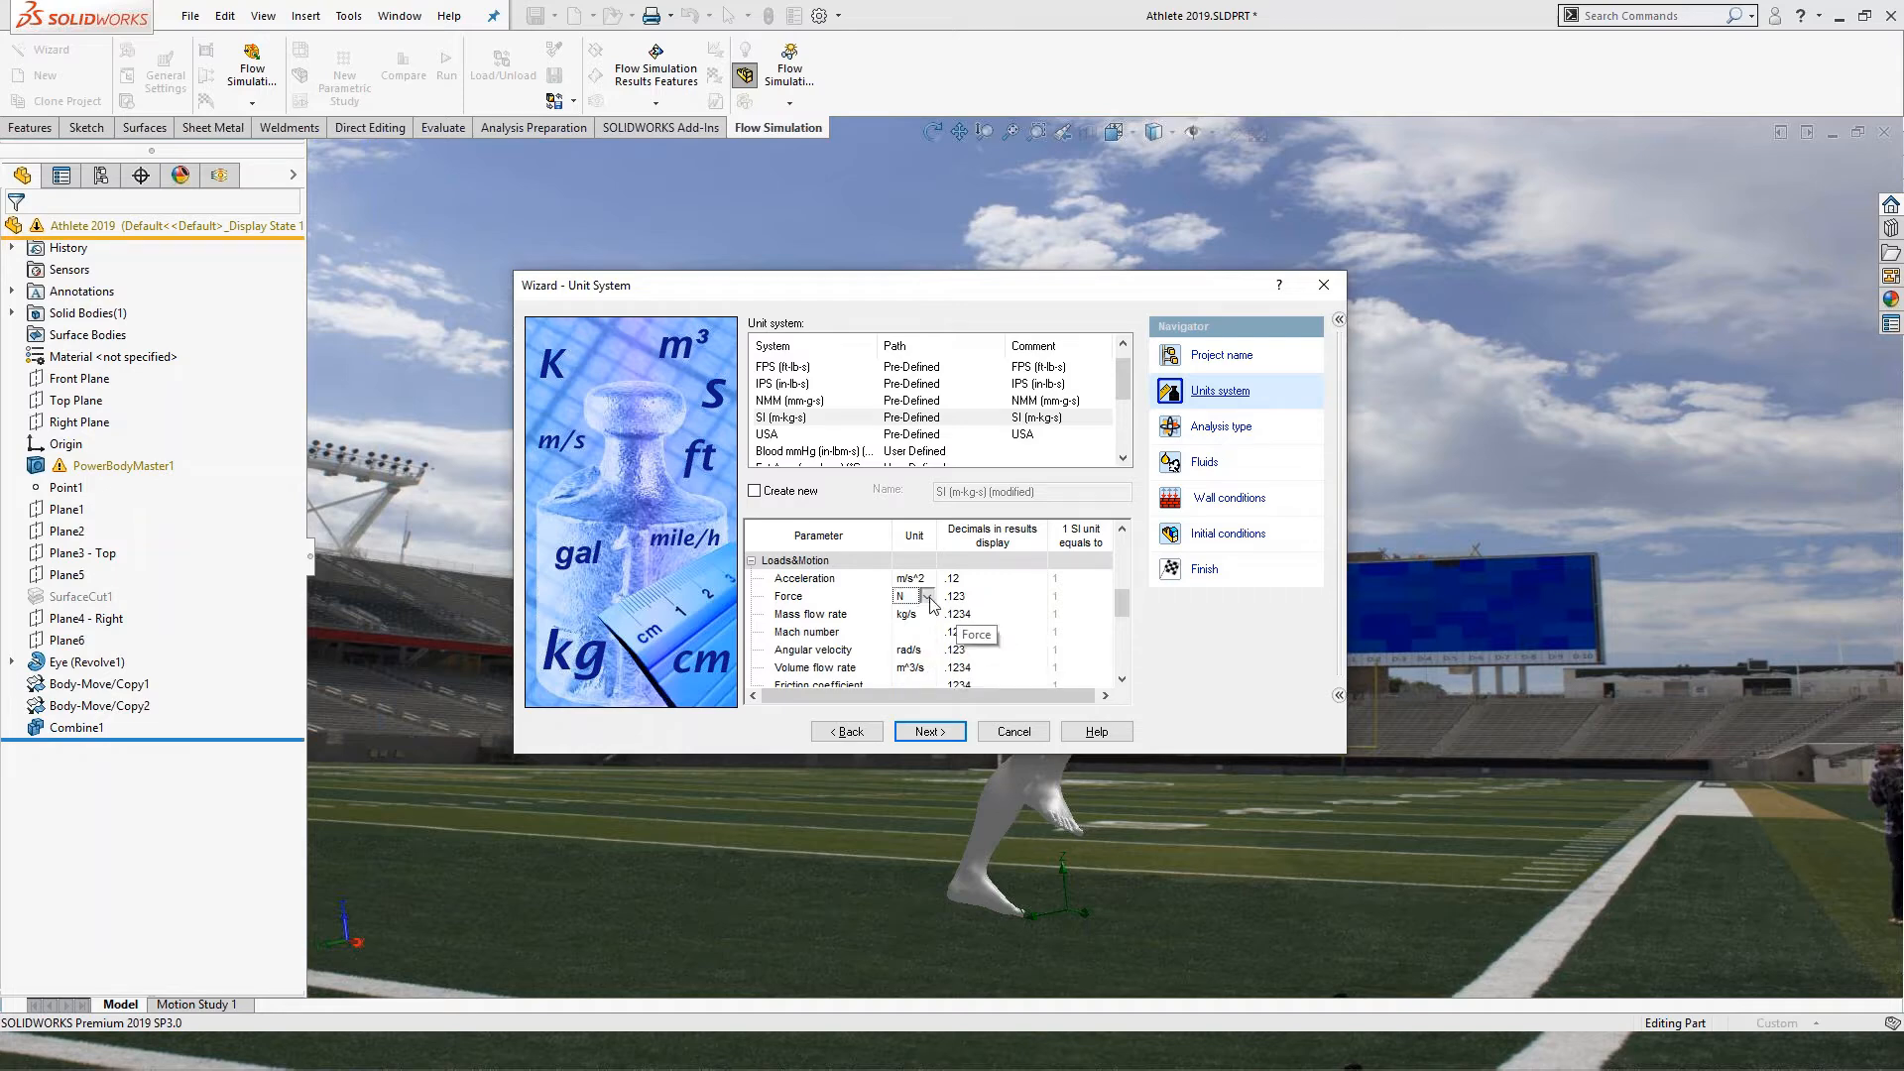
click(929, 596)
click(932, 643)
scroll(1067, 621, up, 3)
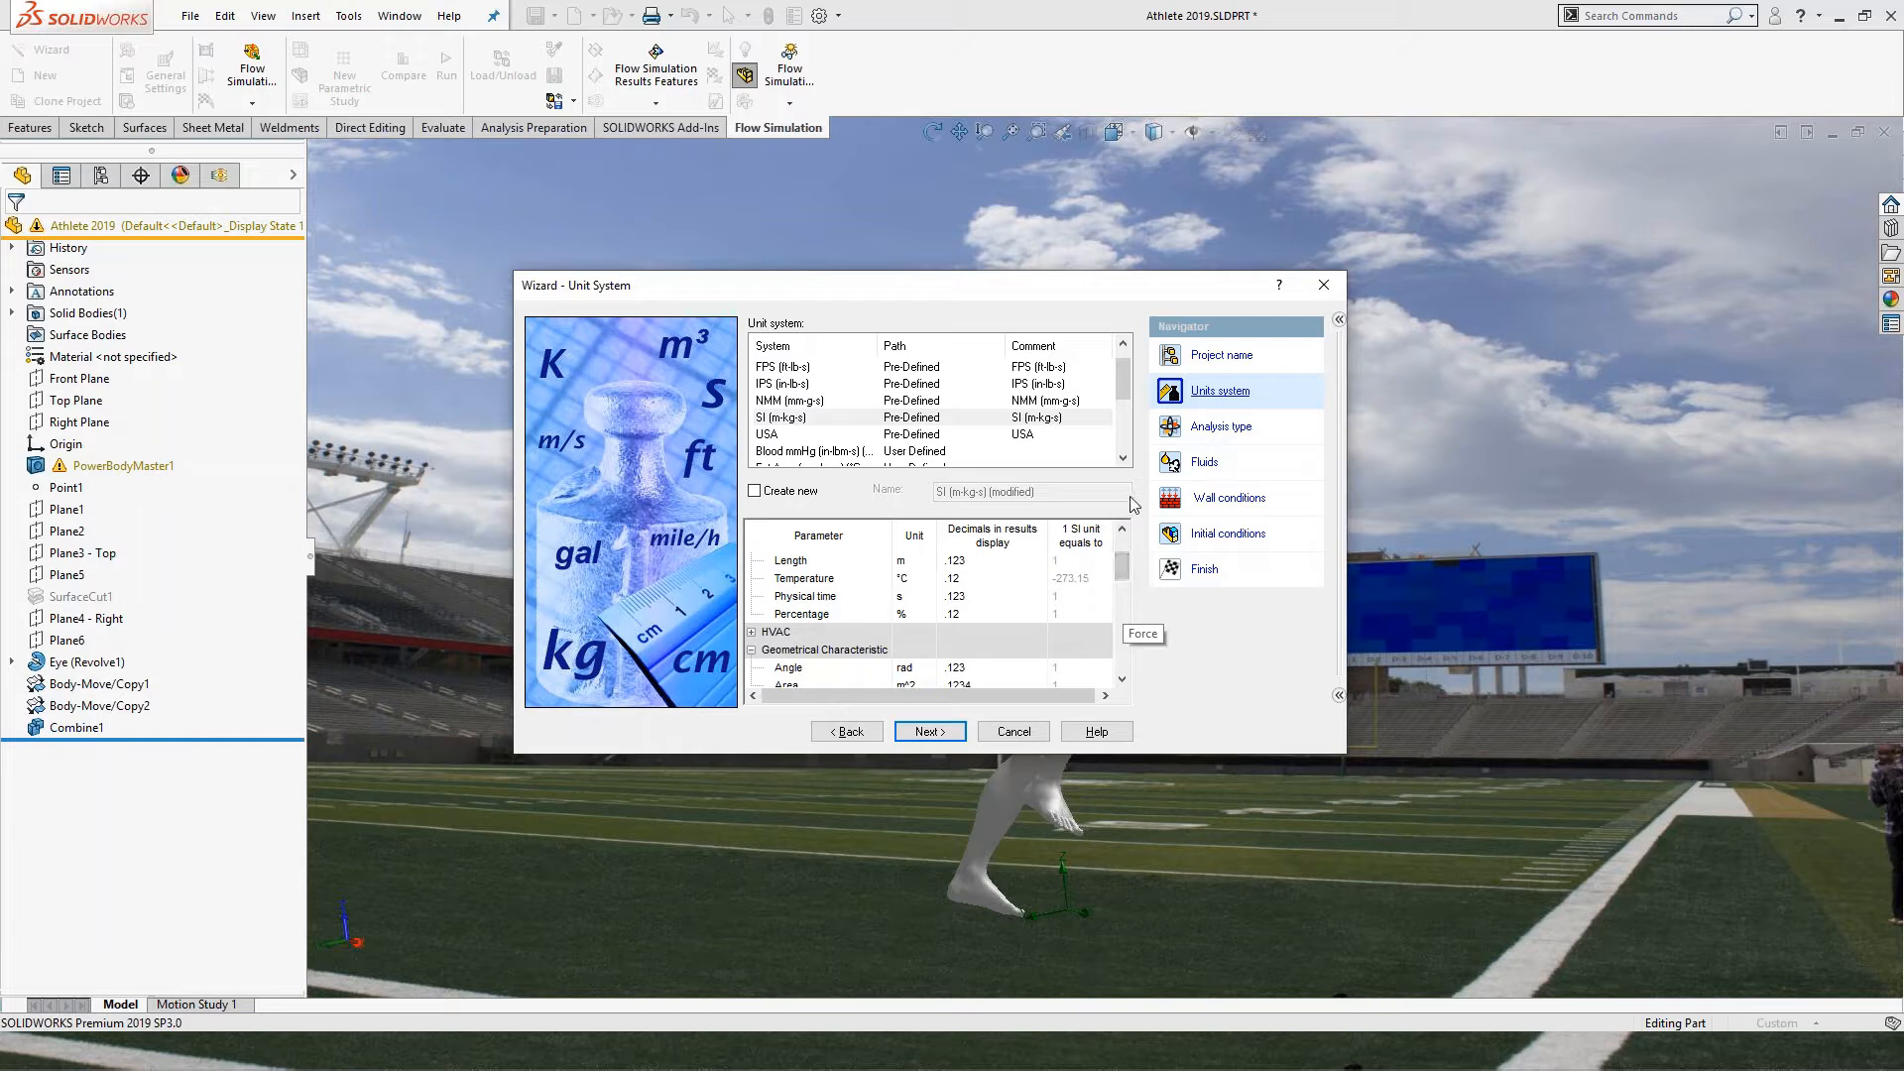
click(754, 491)
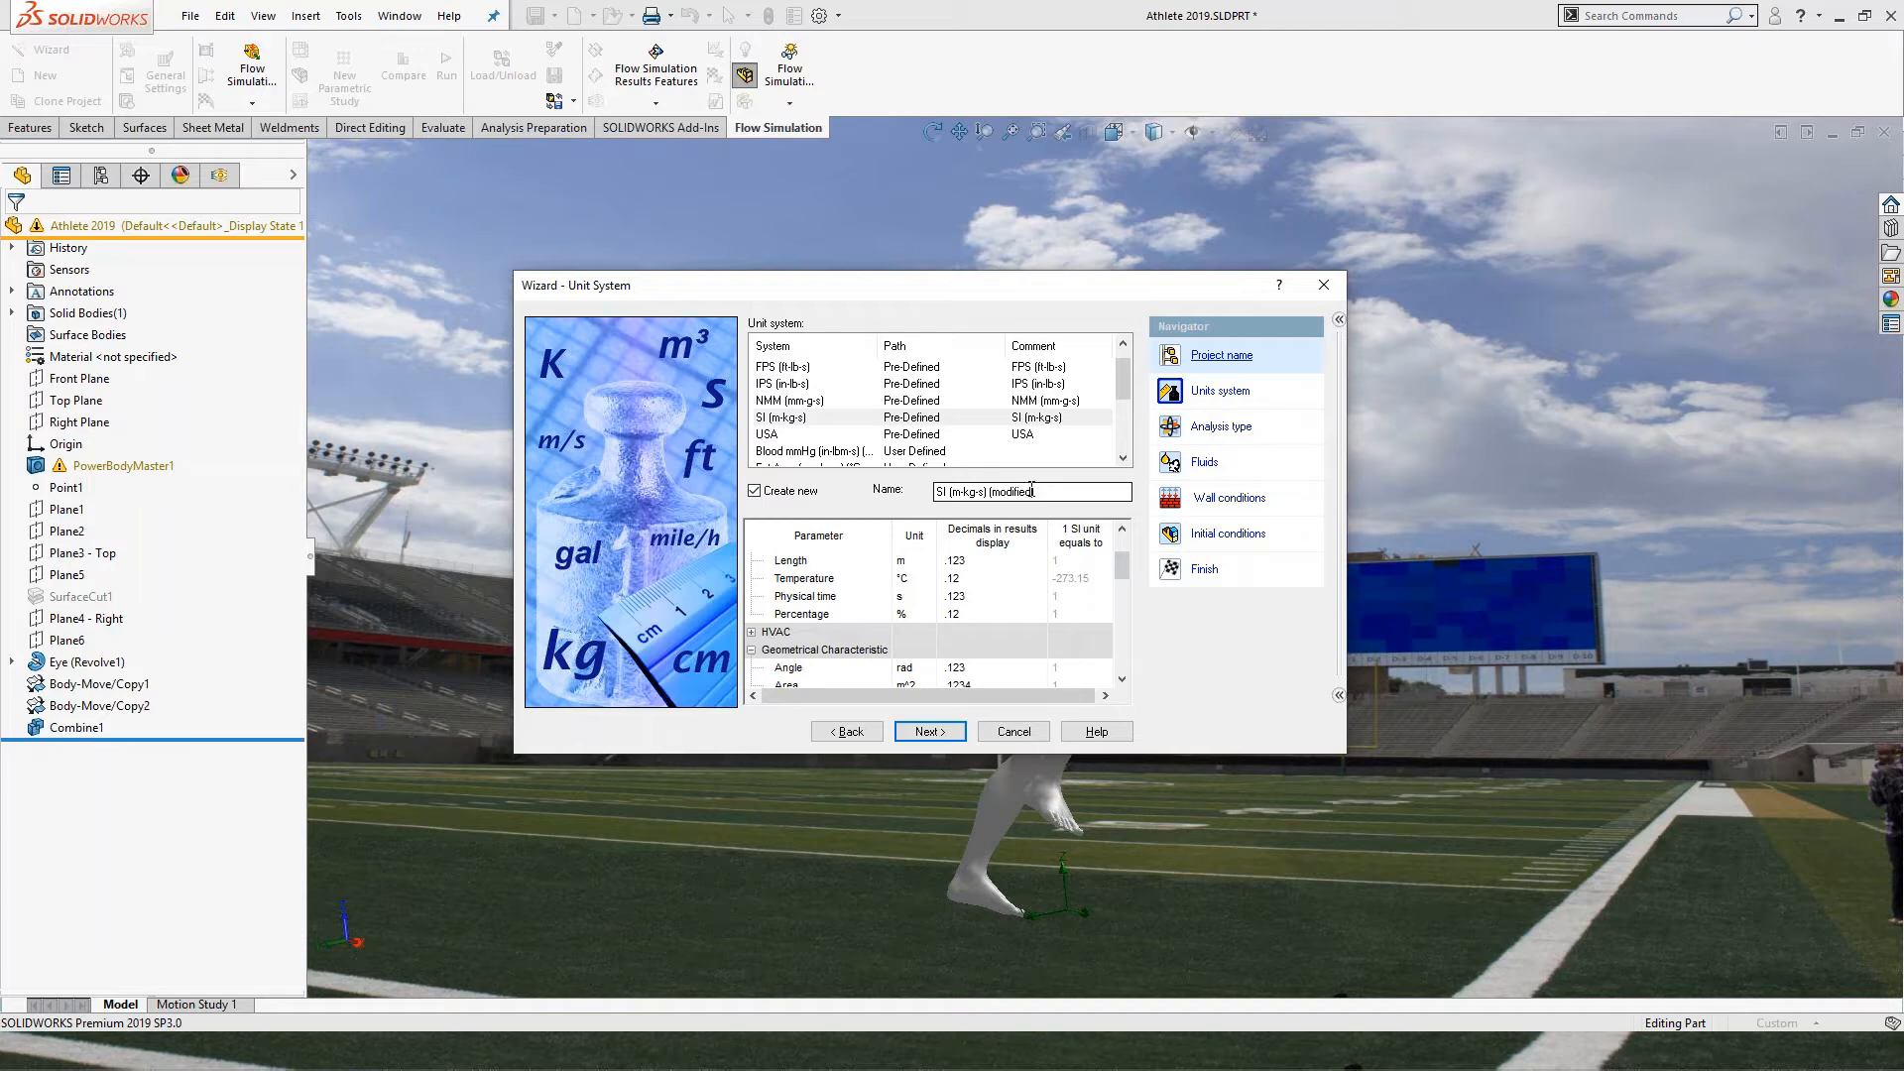
scroll(1126, 386, down, 1)
click(790, 493)
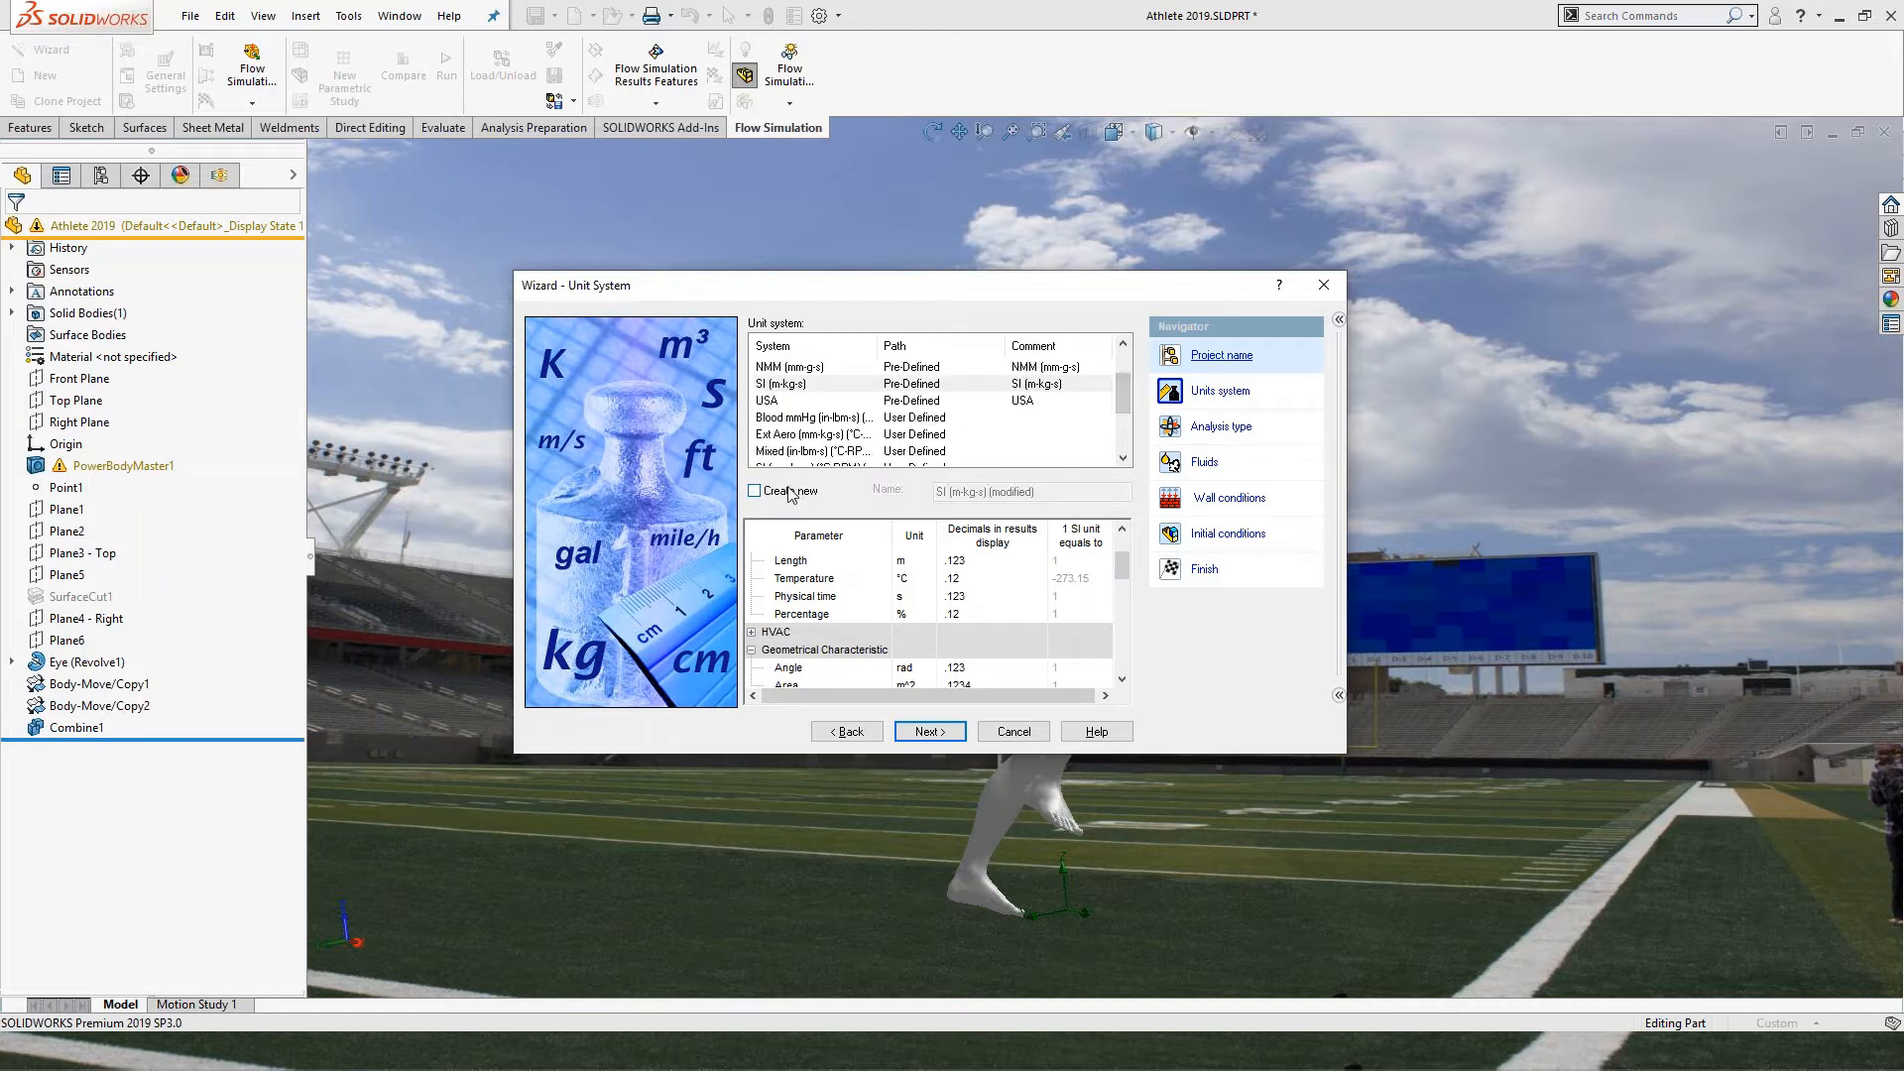
Switch the project to the user-defined Ext Aero (mm-kg-s) unit system, discarding the modifications to SI.
click(812, 437)
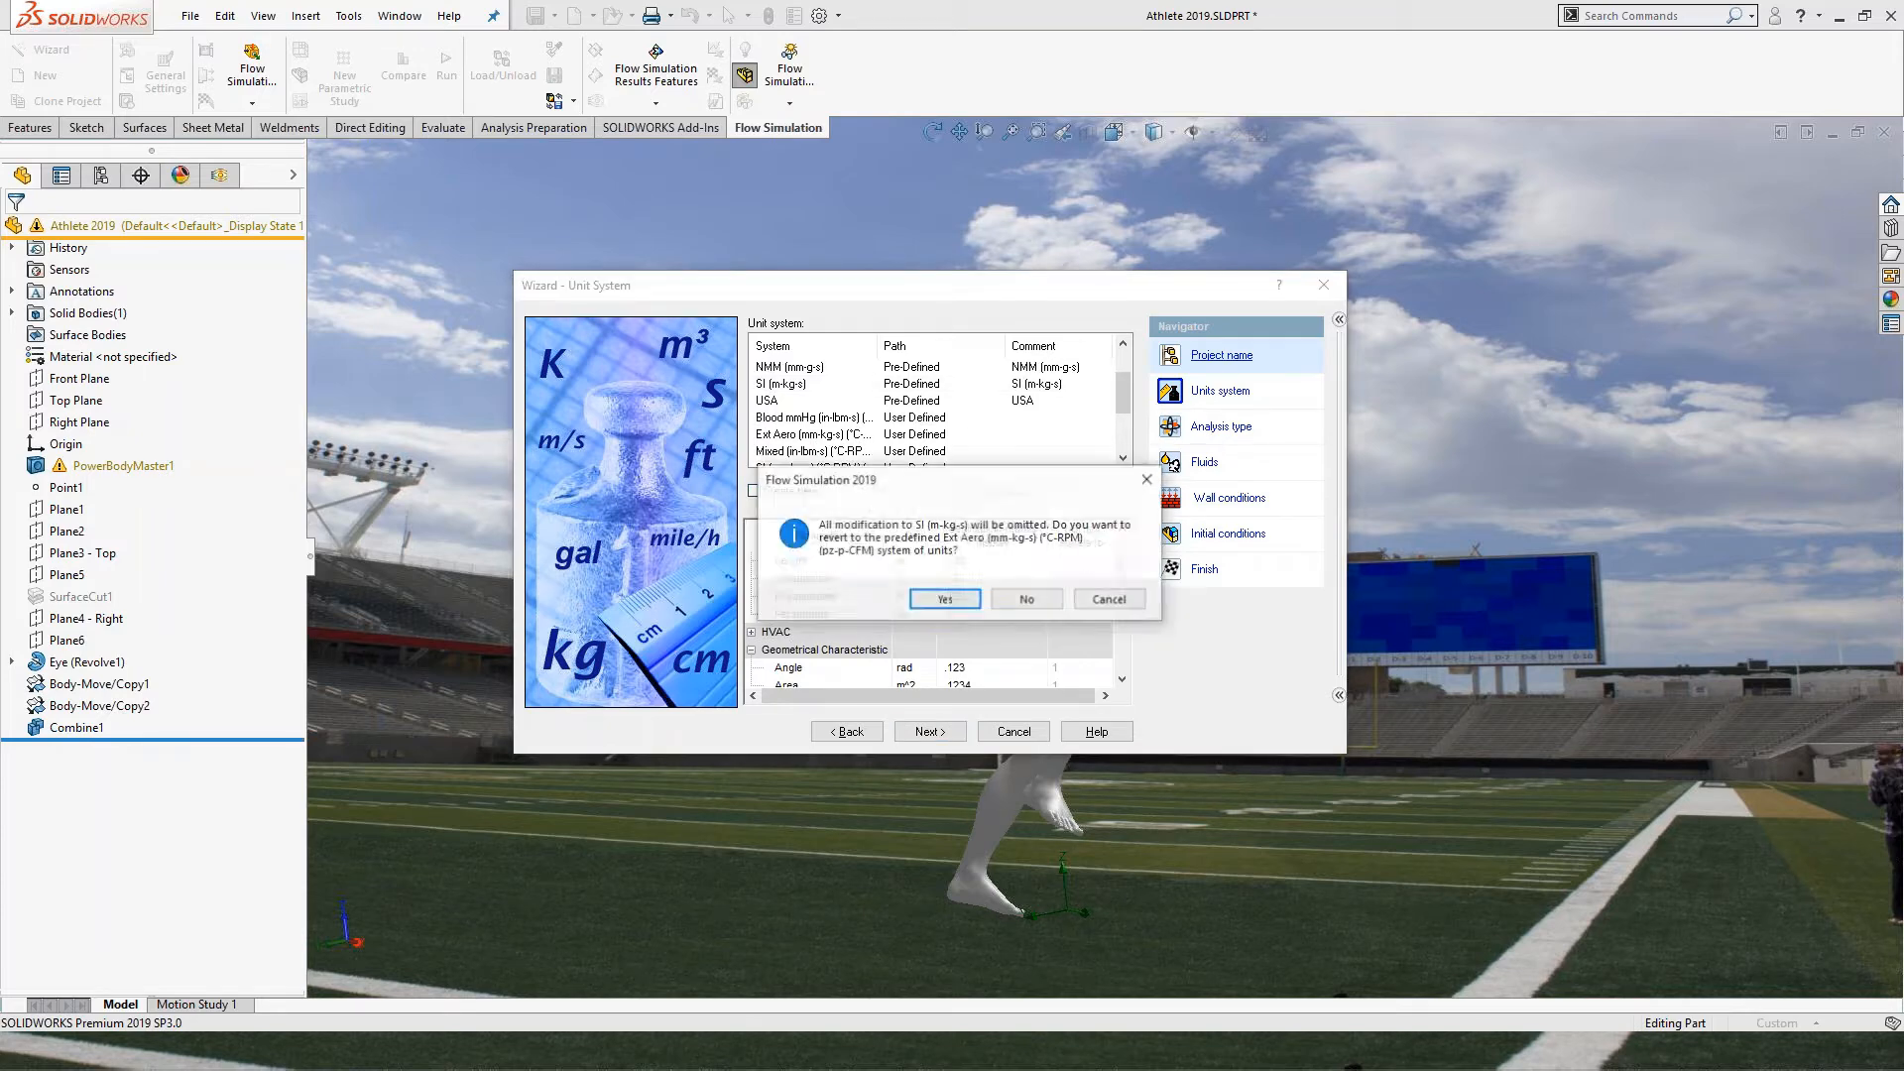
click(945, 599)
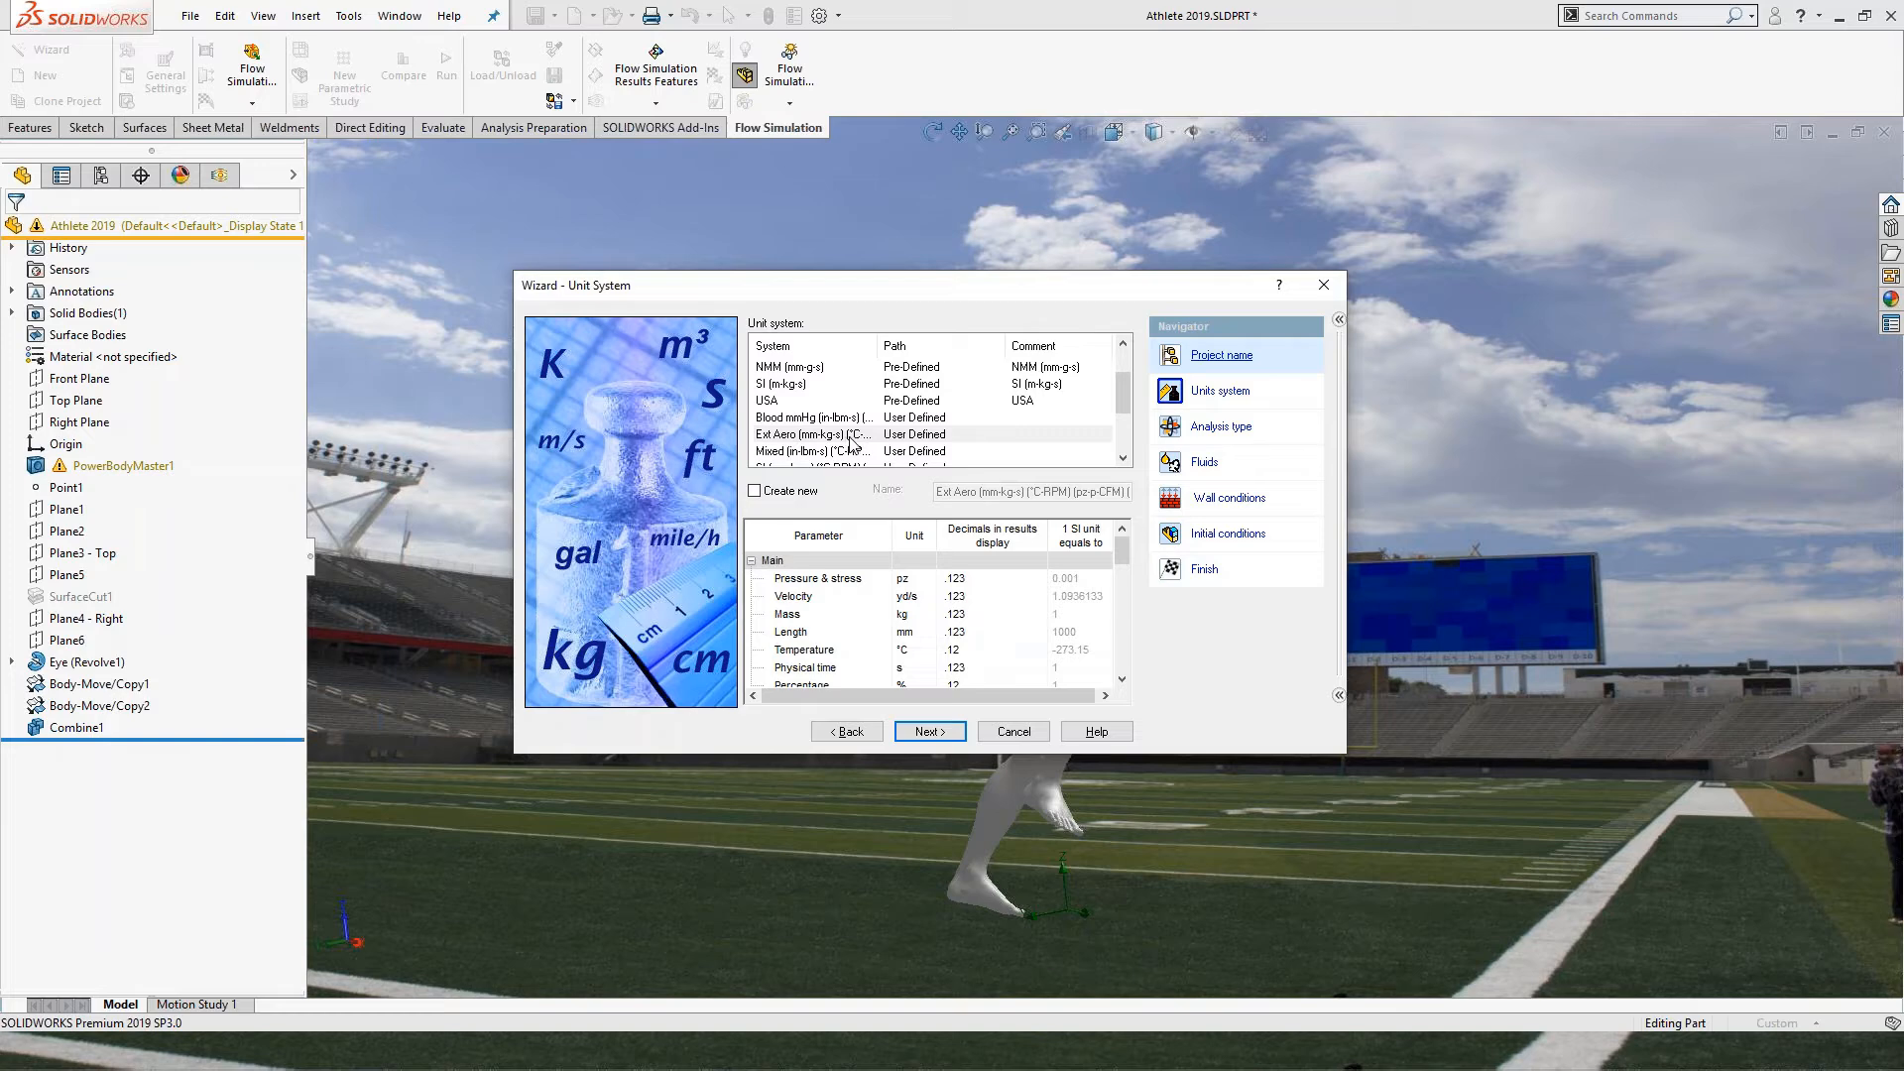
click(930, 731)
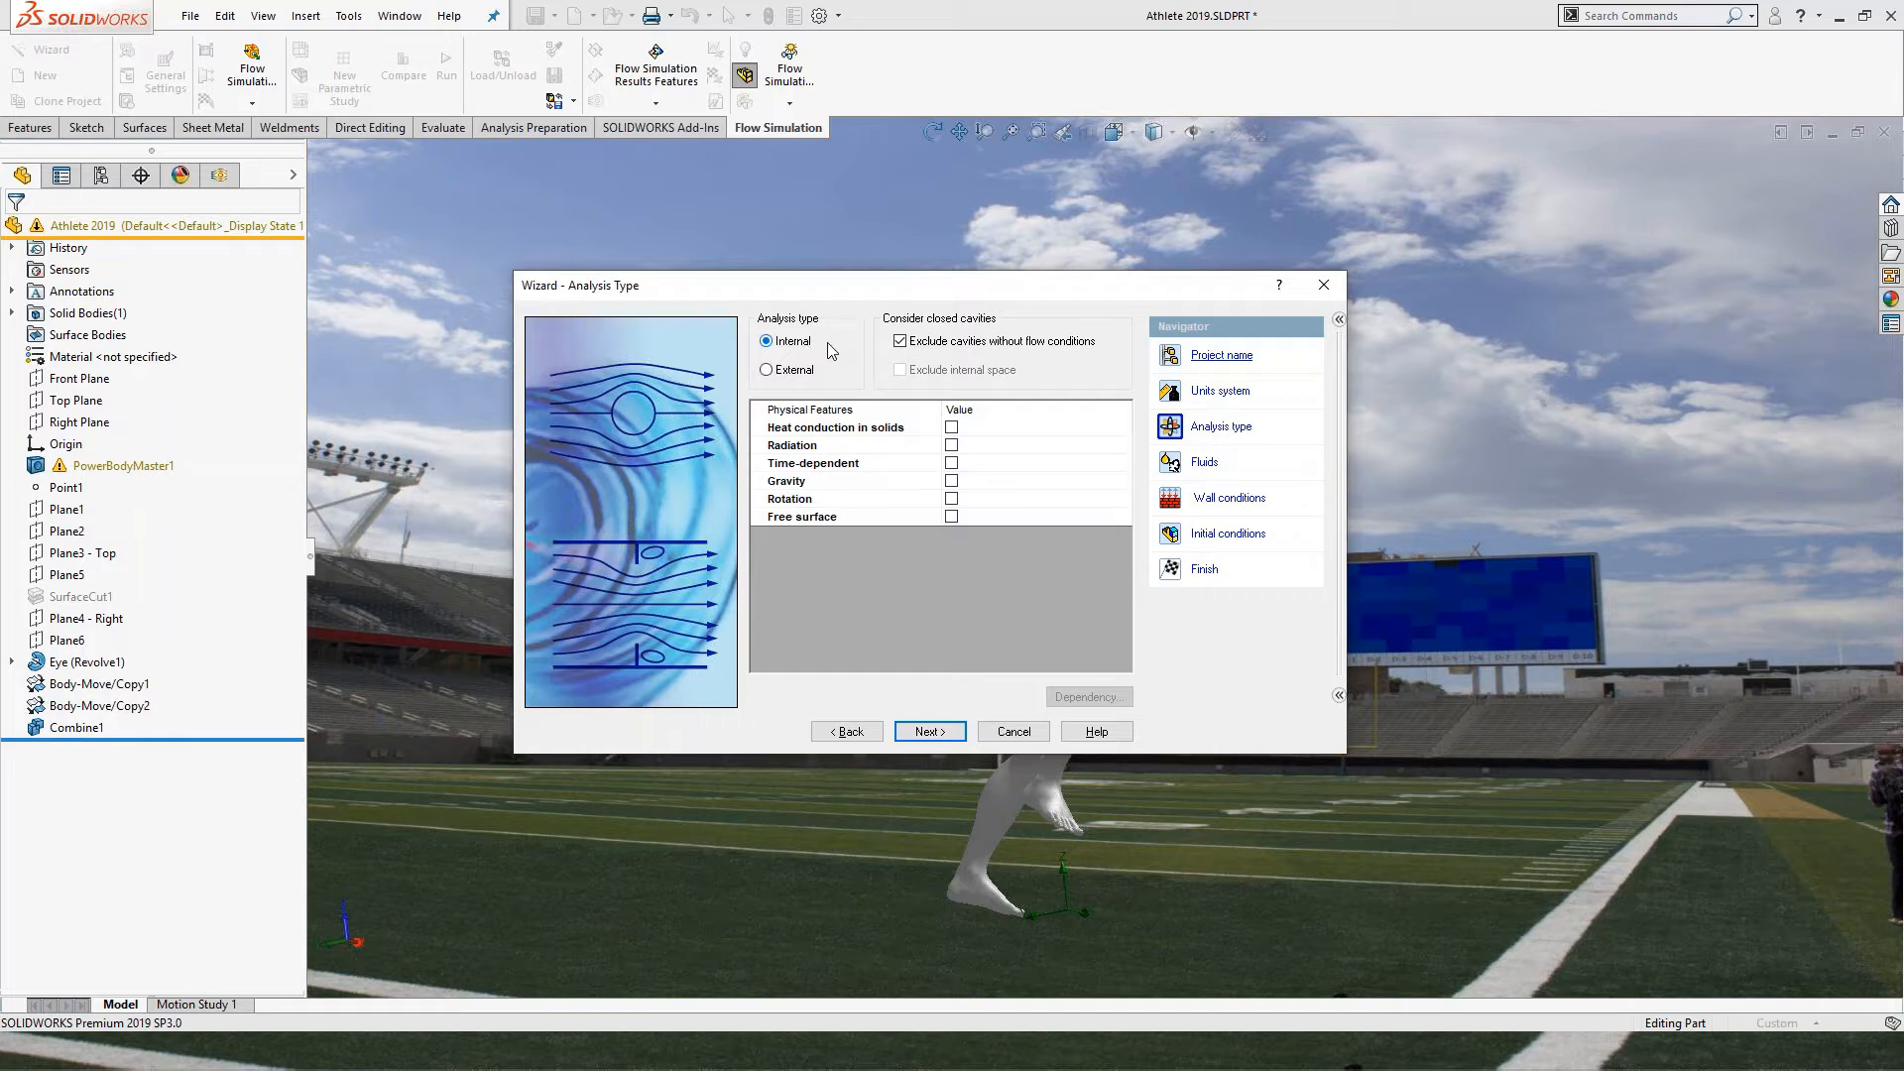
Set the analysis type to External with none of the physical features enabled.
click(794, 374)
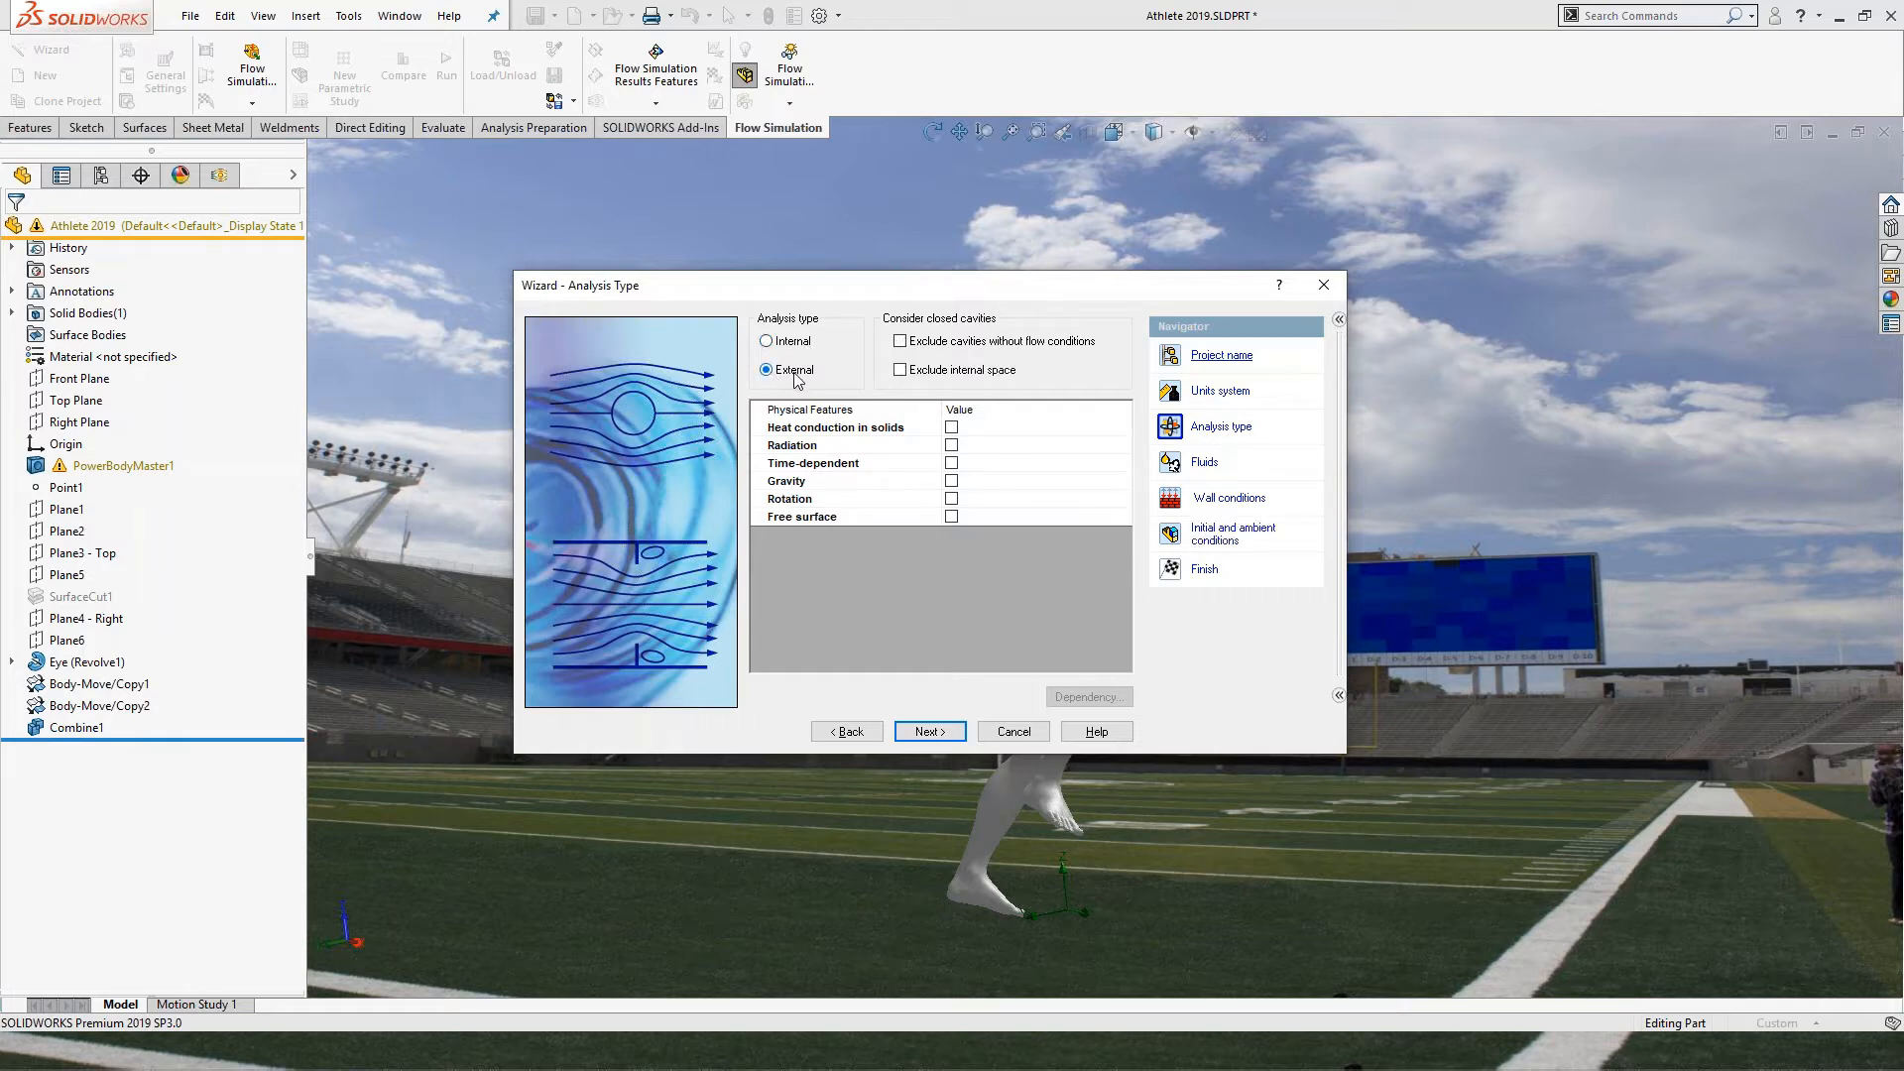
click(952, 463)
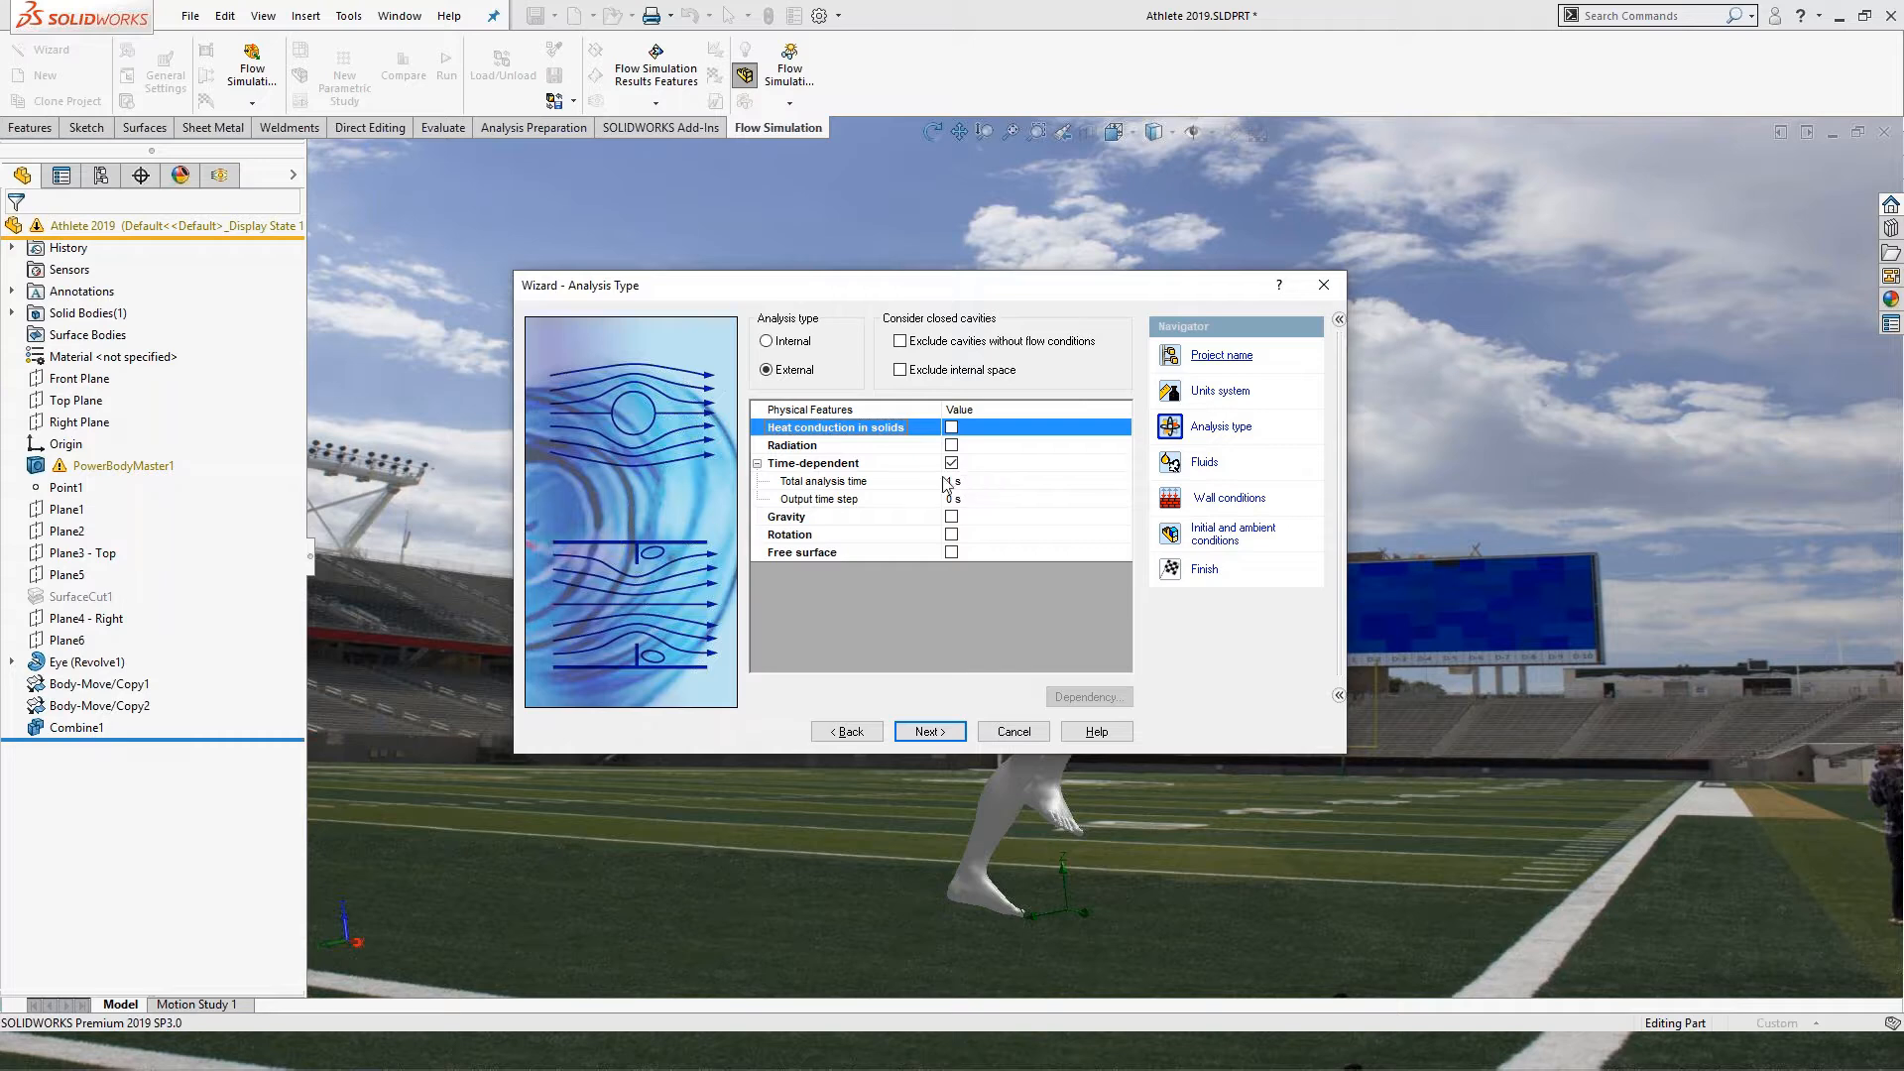
click(951, 463)
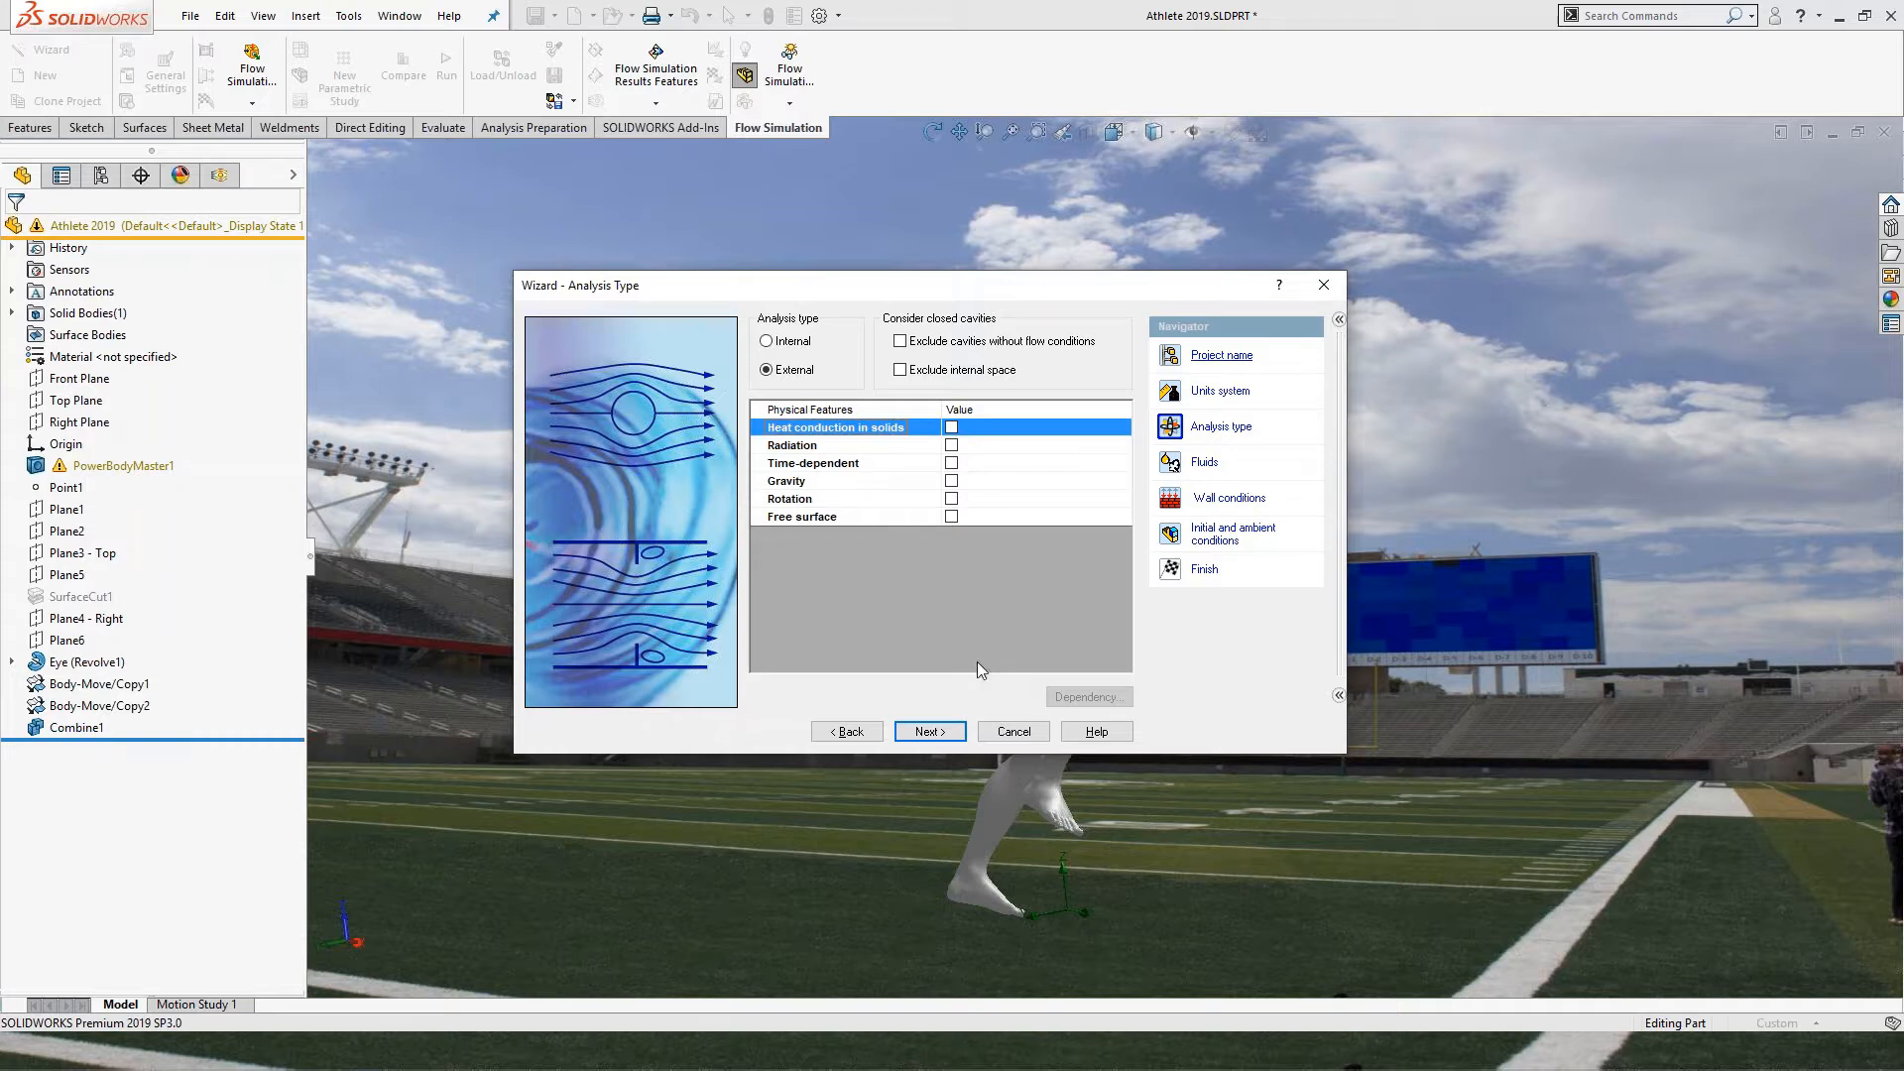
click(954, 732)
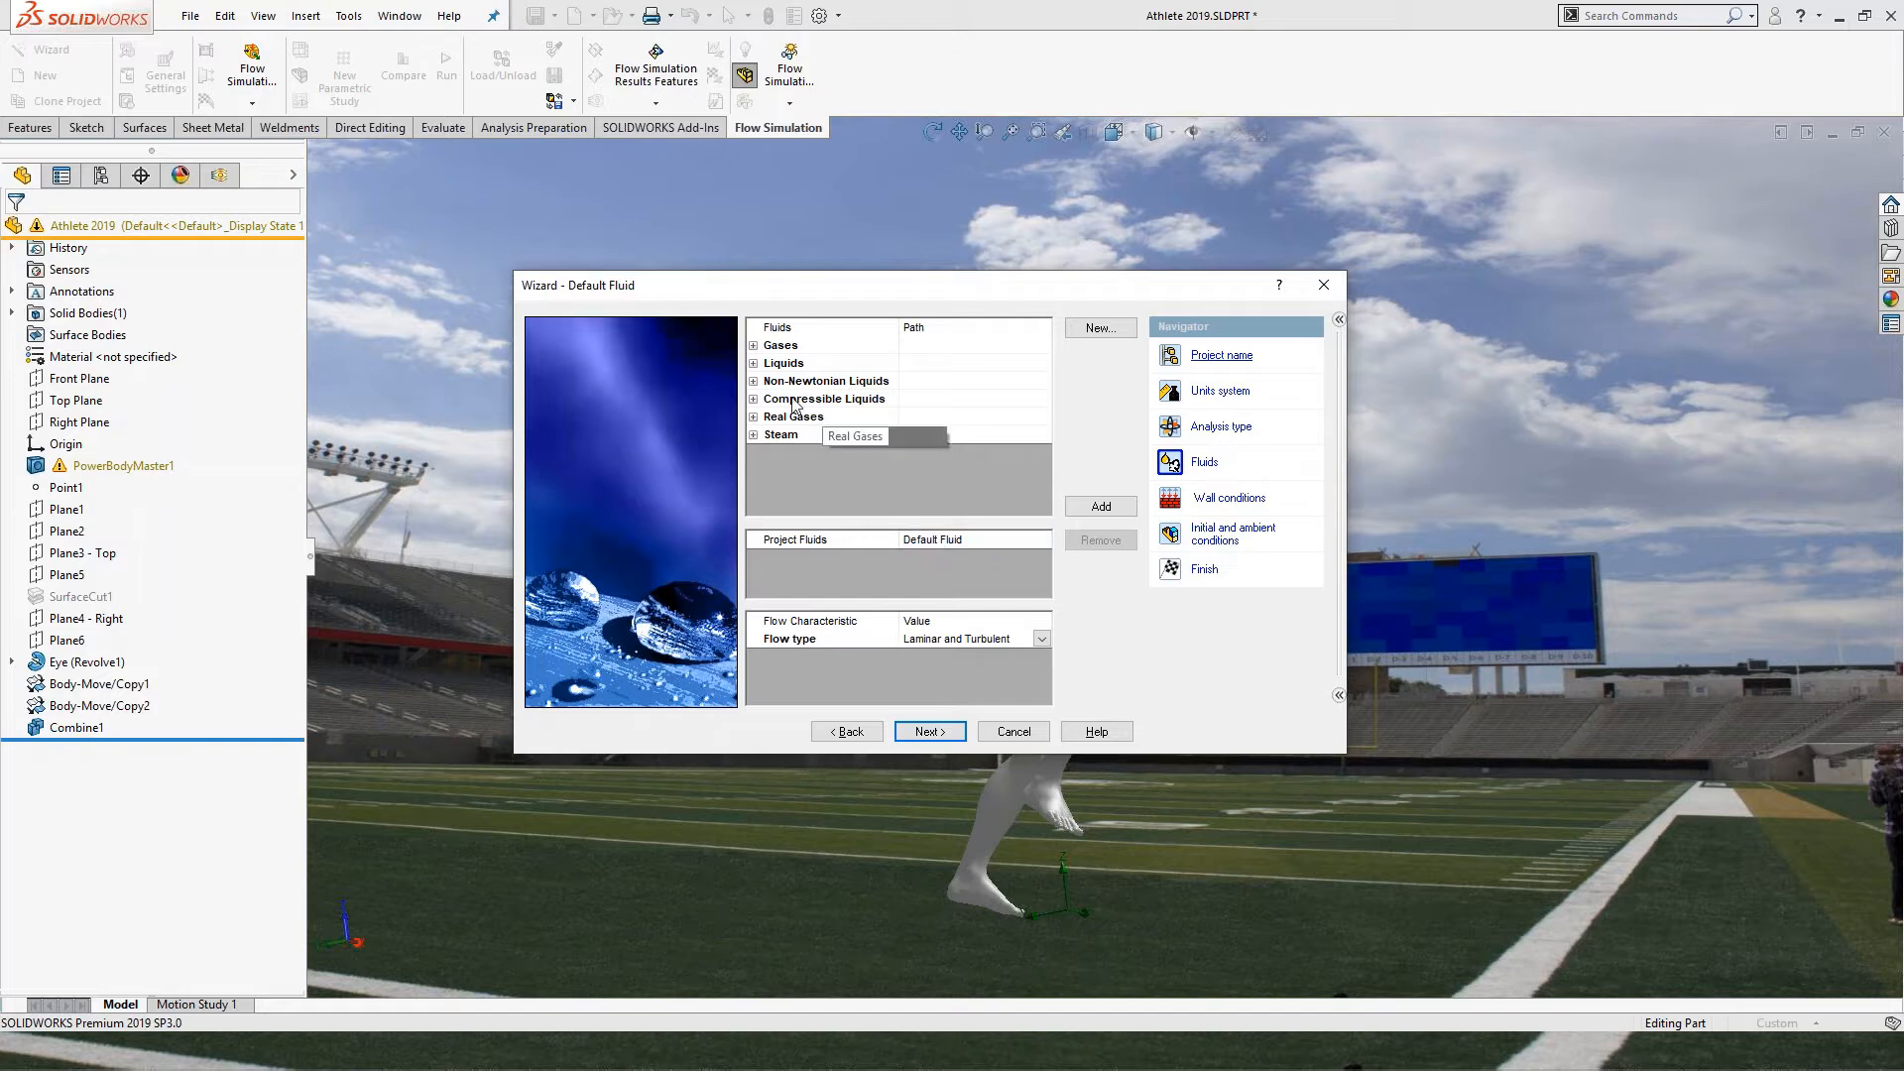
Add Air from the pre-defined gases as the default project fluid.
click(753, 345)
double_click(799, 397)
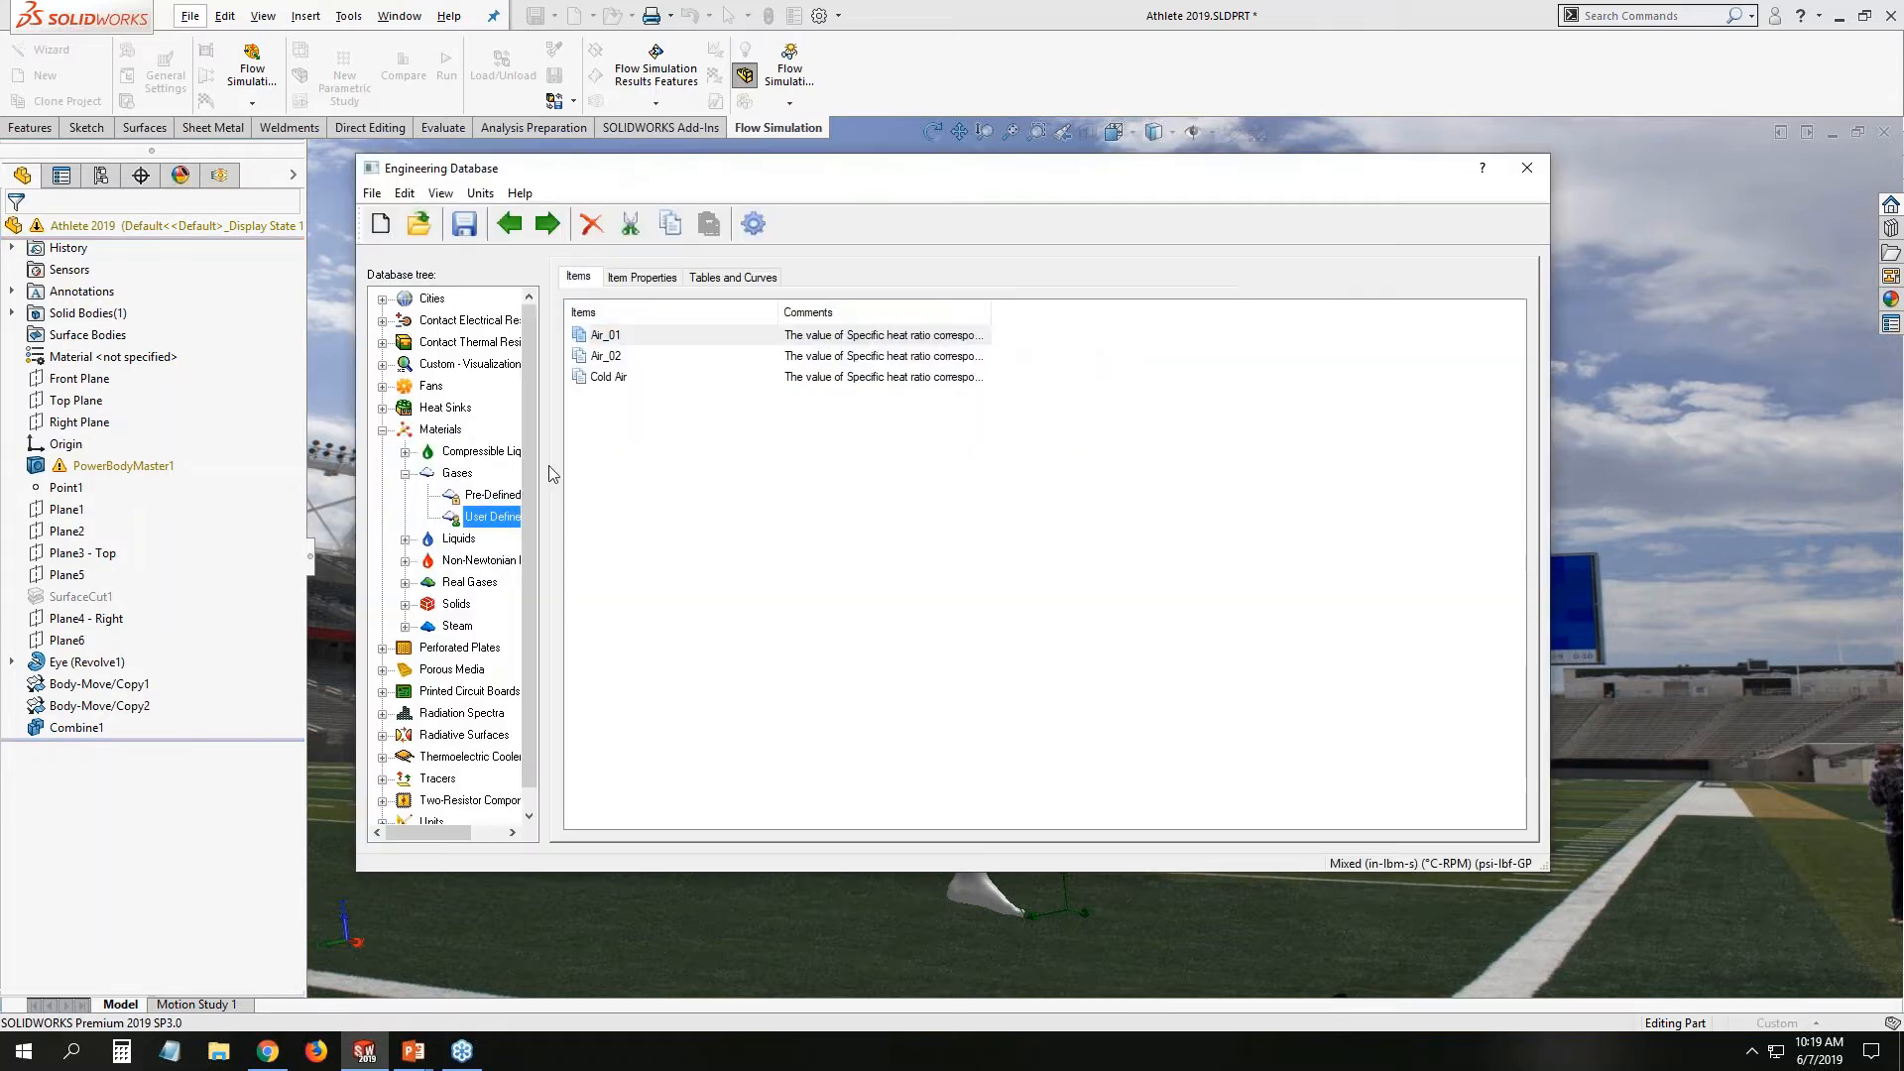
Examine the Engineering Database's pre-defined gases and solids categories, including Air's item properties and dynamic viscosity curve.
click(504, 495)
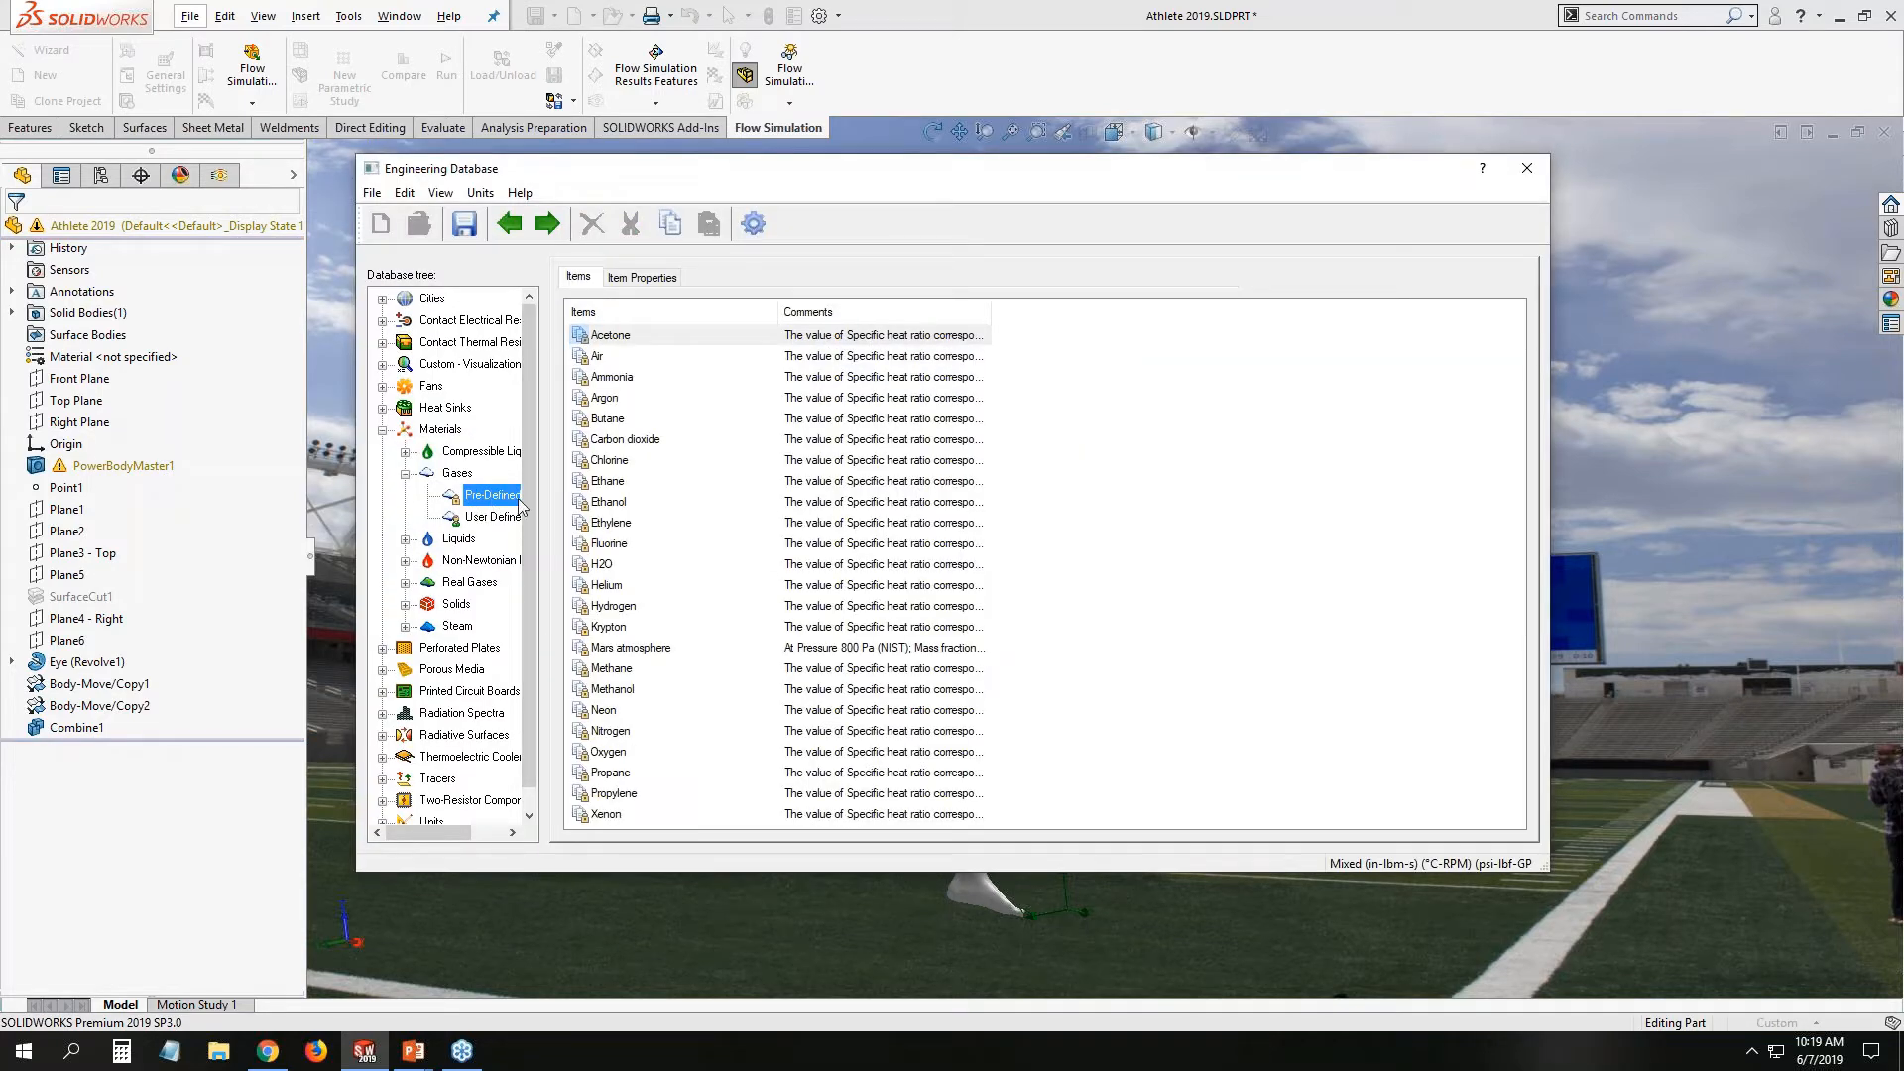
drag(545, 495, 607, 494)
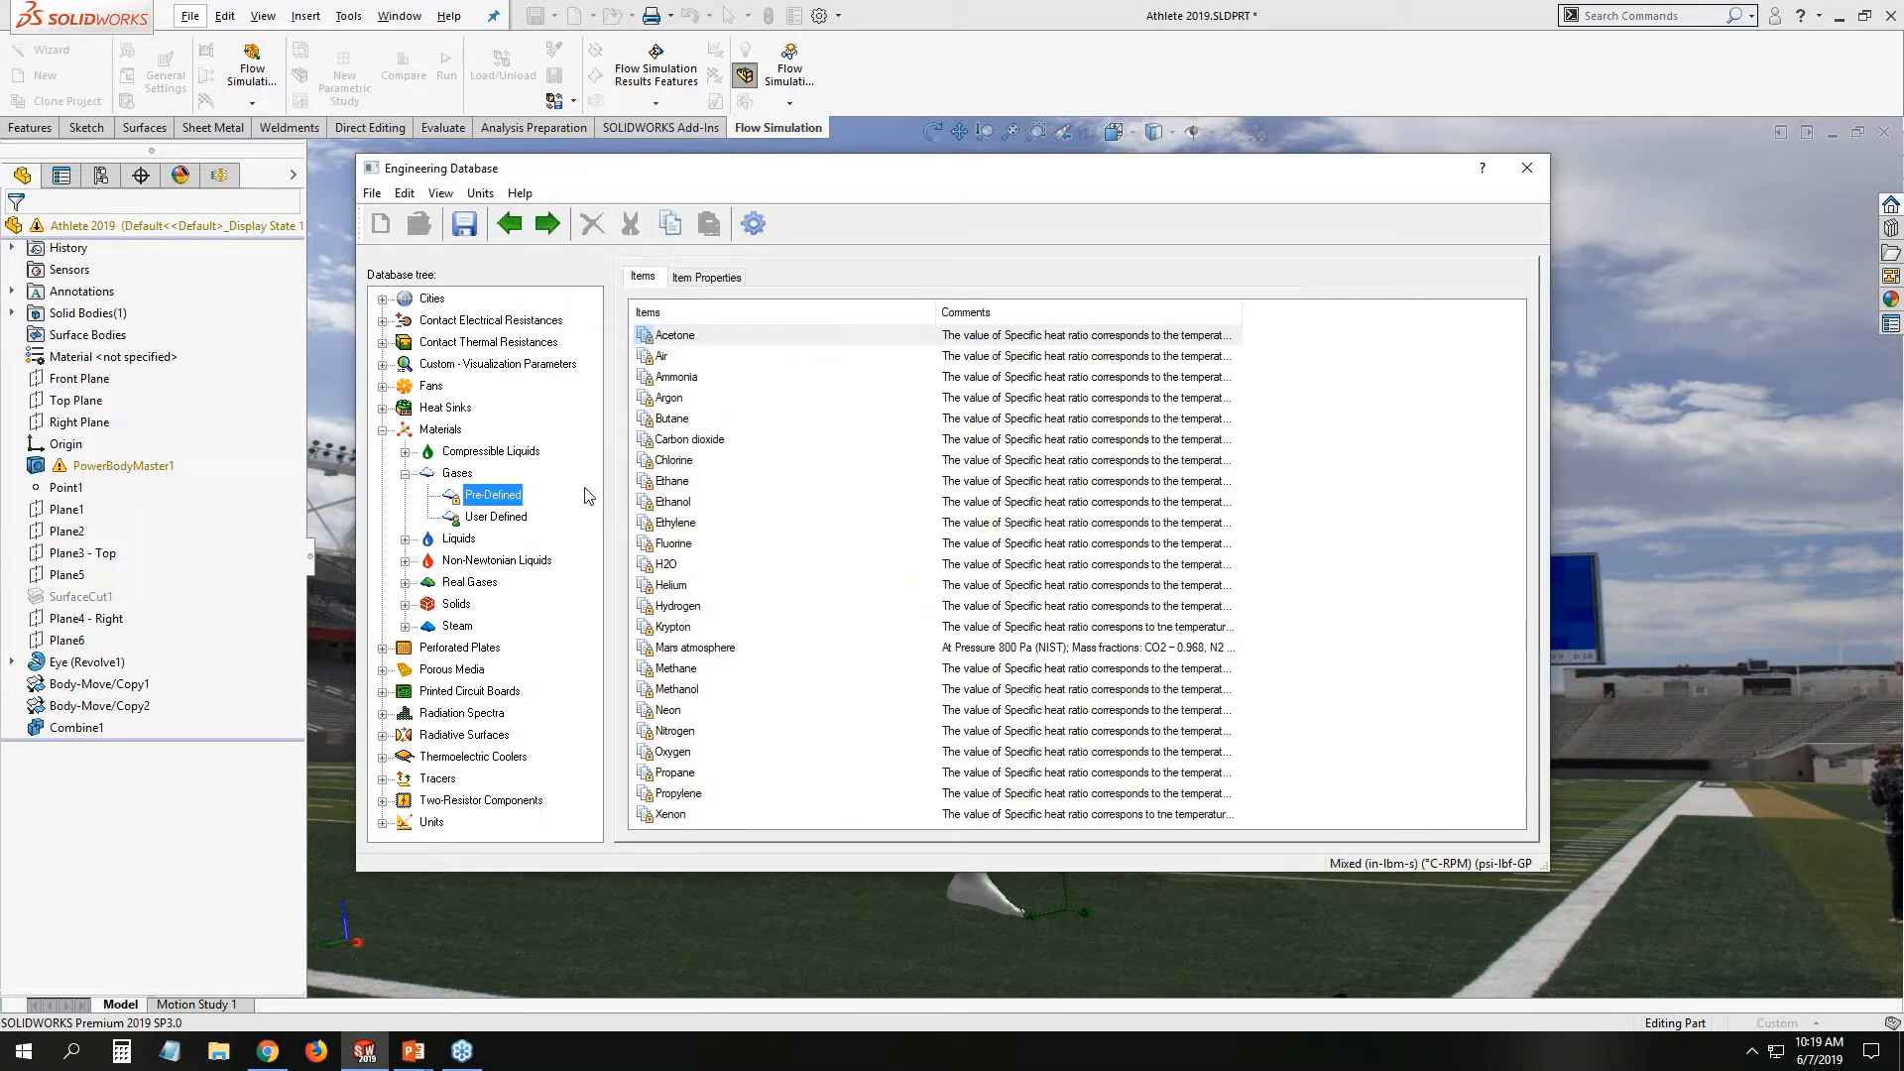
click(405, 604)
click(458, 626)
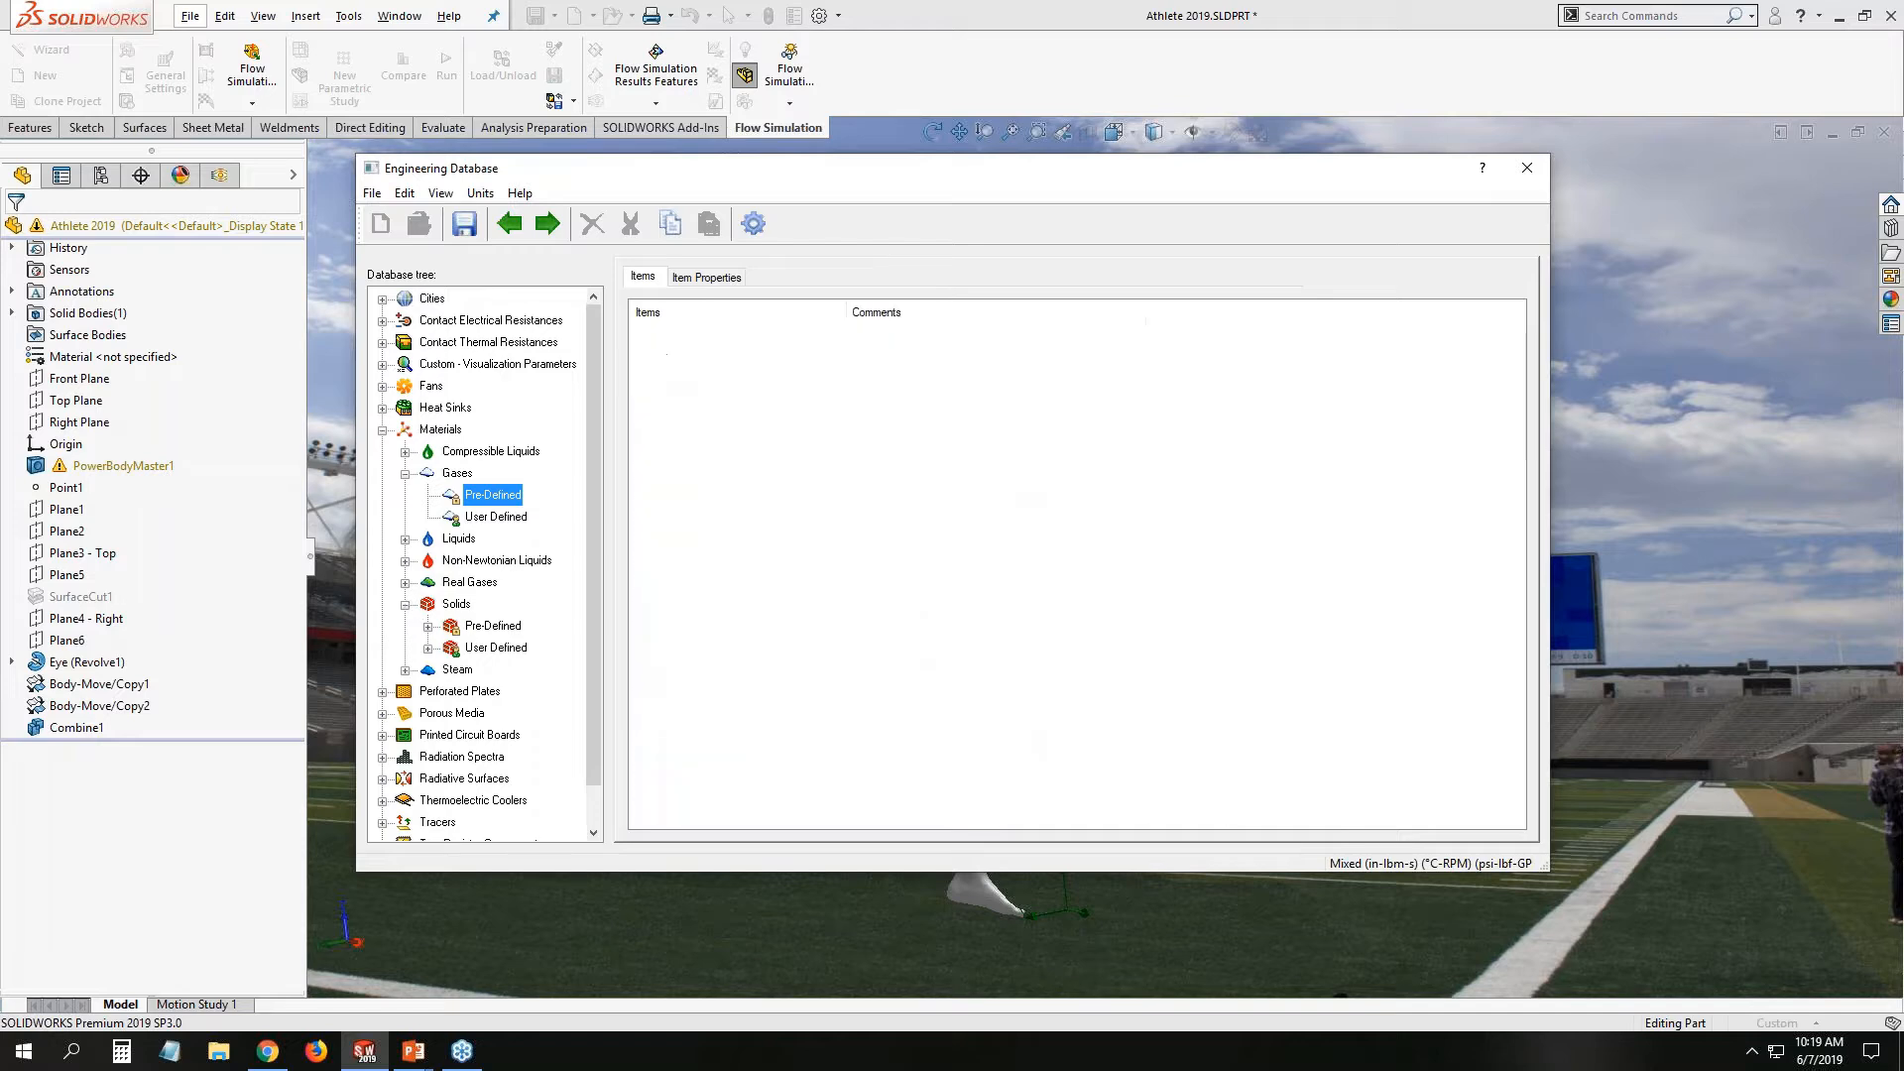
click(429, 625)
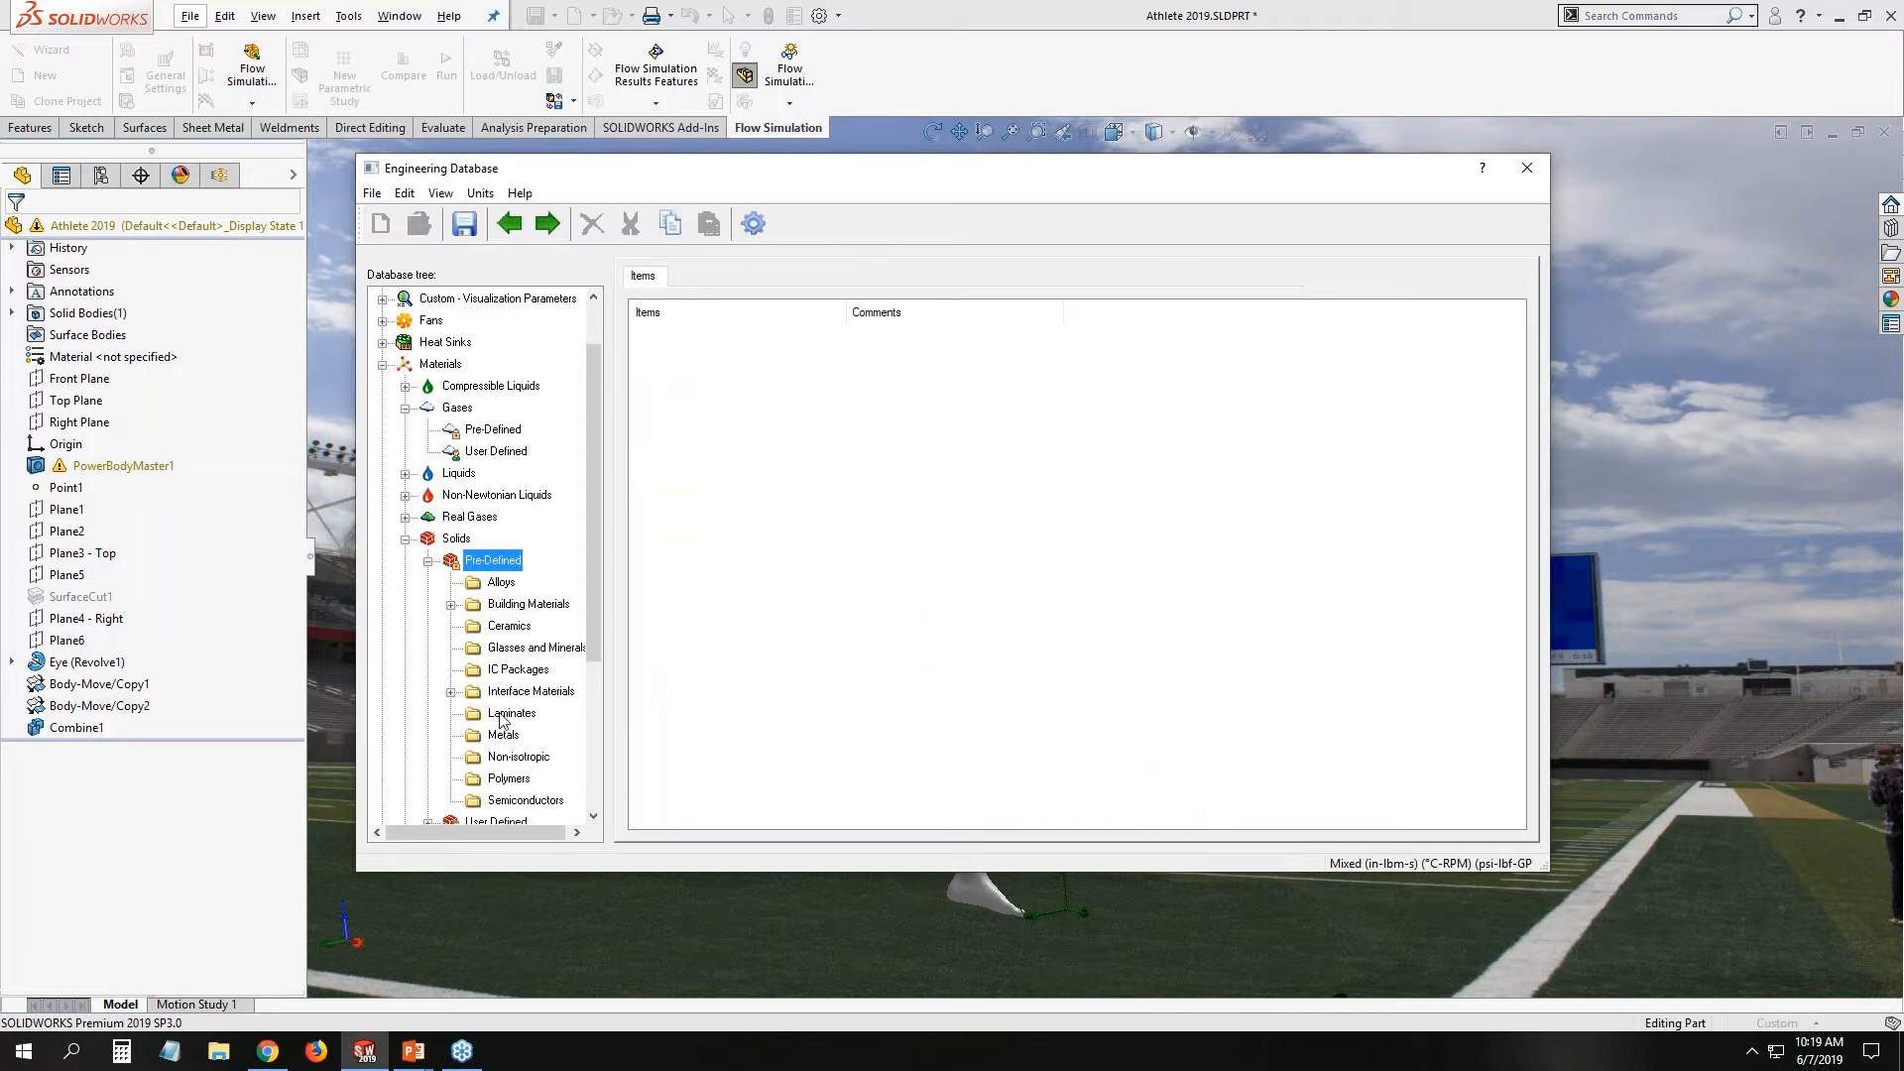
click(492, 431)
click(662, 358)
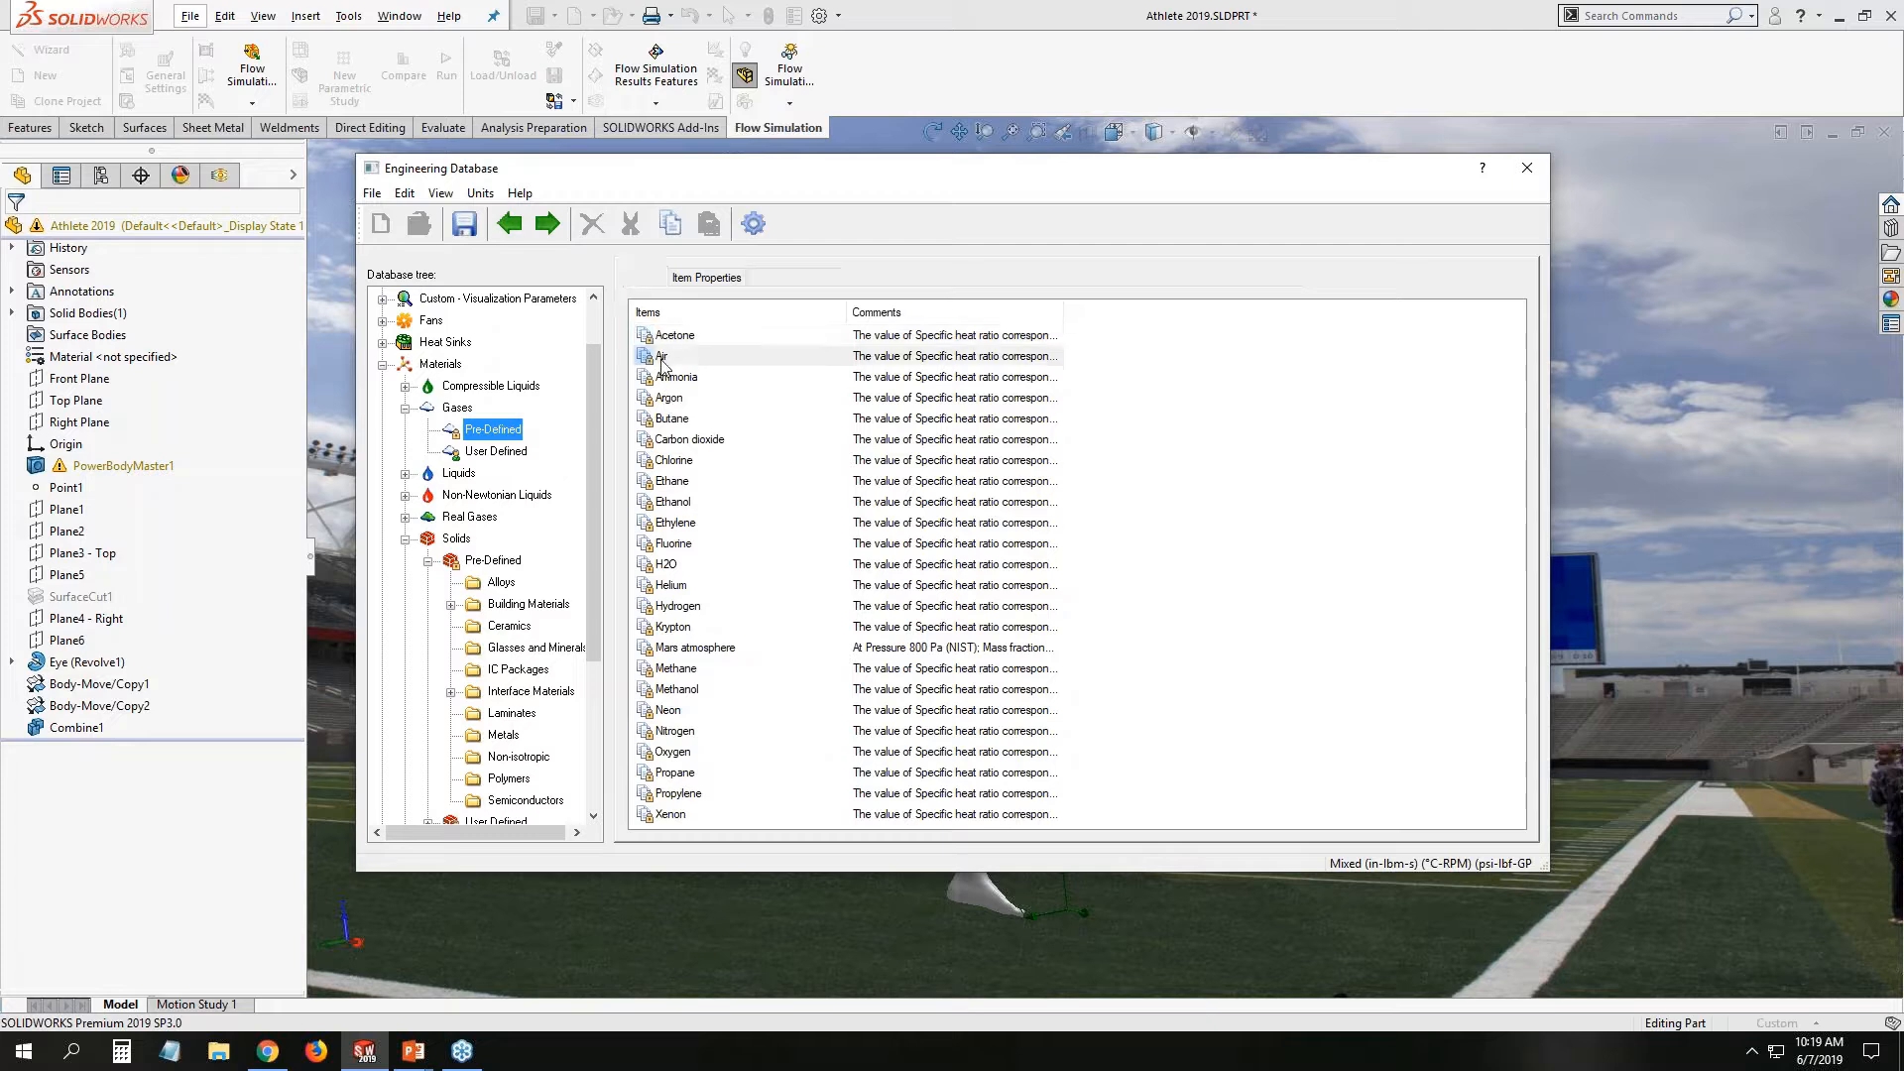
click(735, 281)
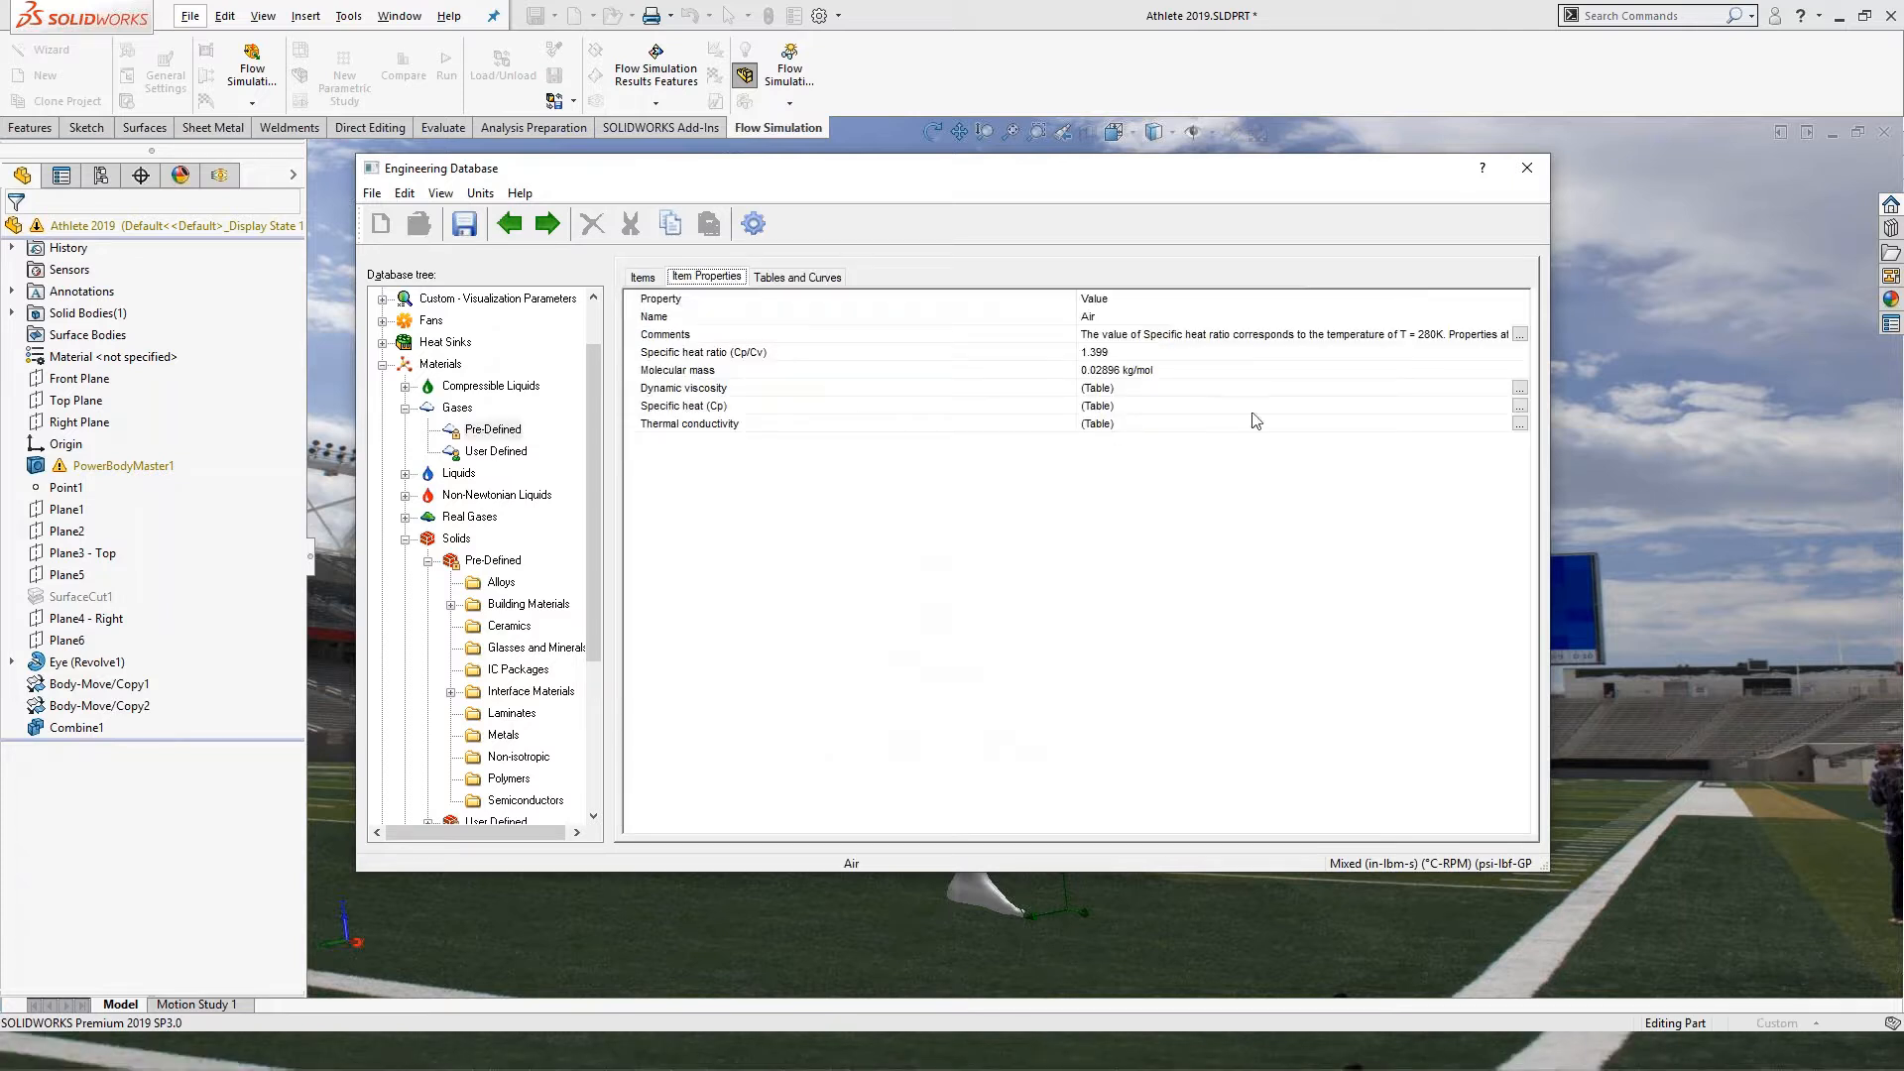
click(1519, 389)
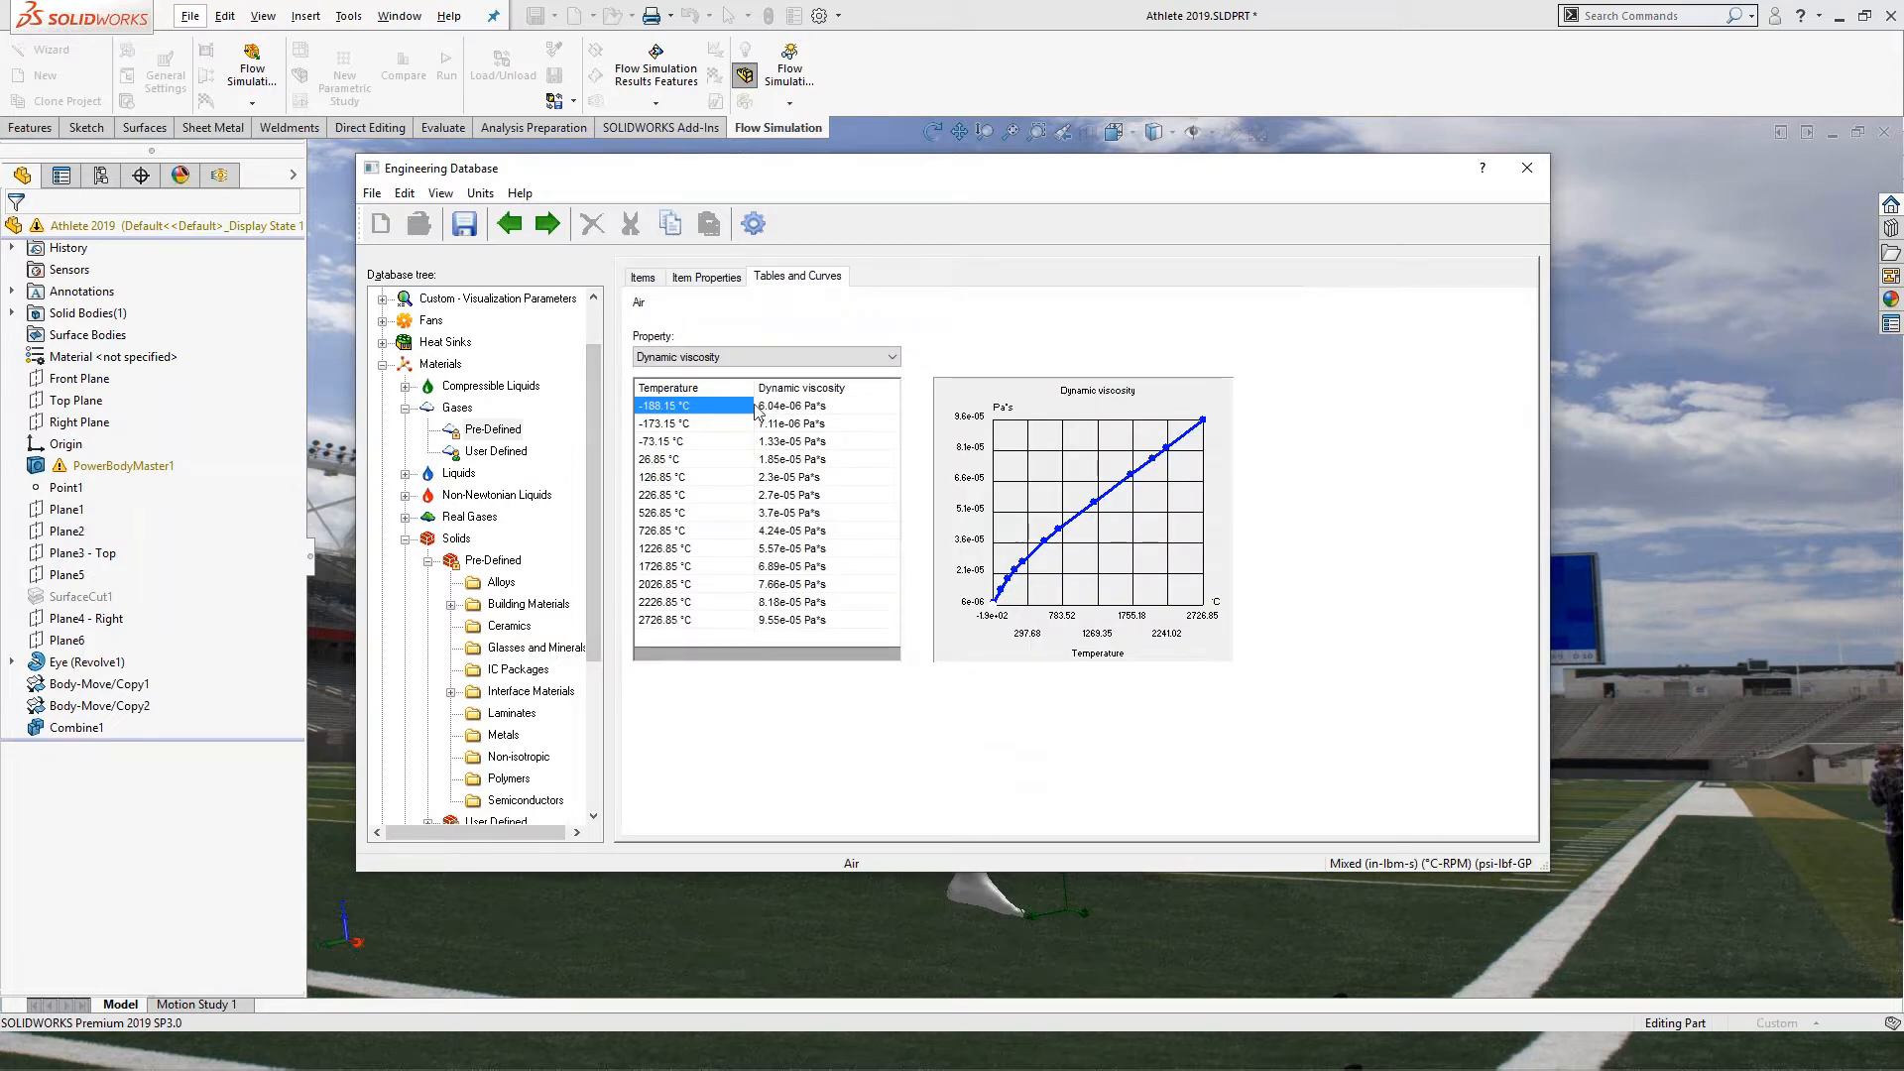
click(644, 279)
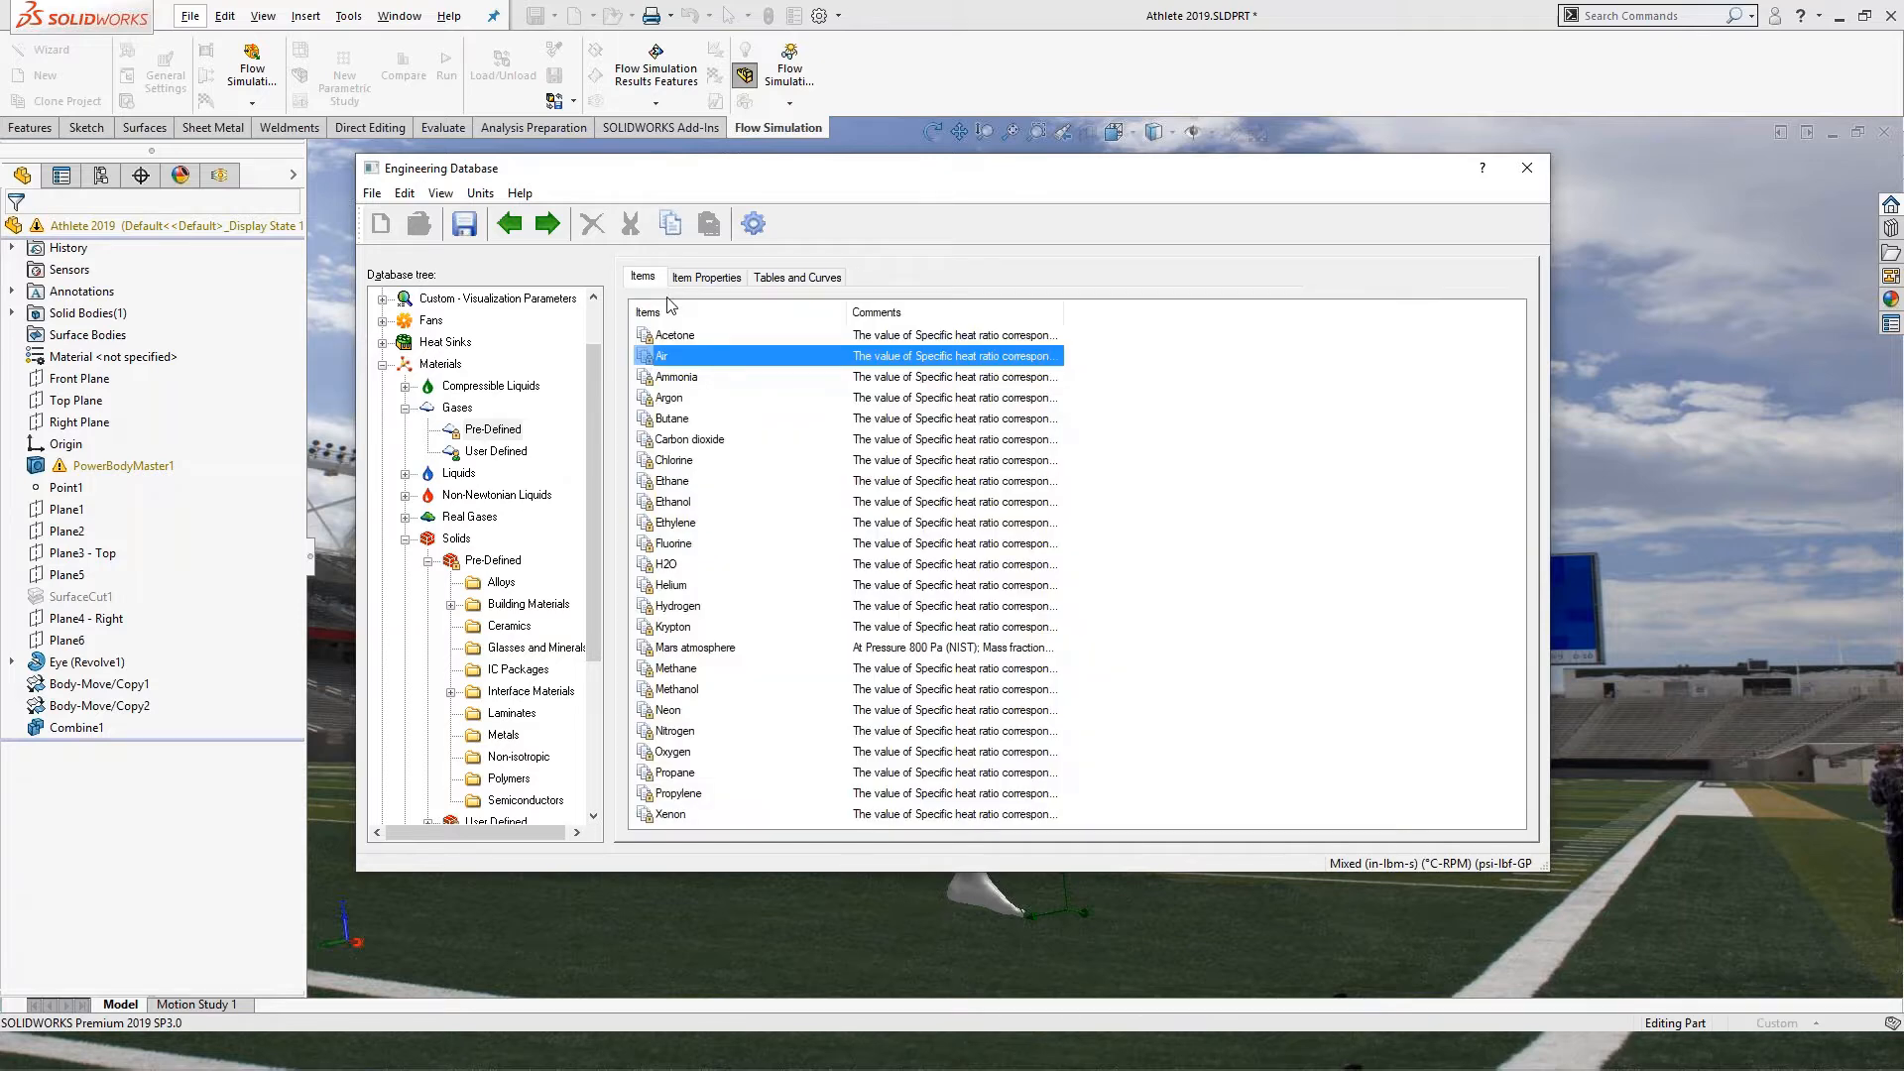
Copy the pre-defined Air gas into the user-defined gases of the Engineering Database.
right_click(671, 357)
click(700, 367)
click(496, 451)
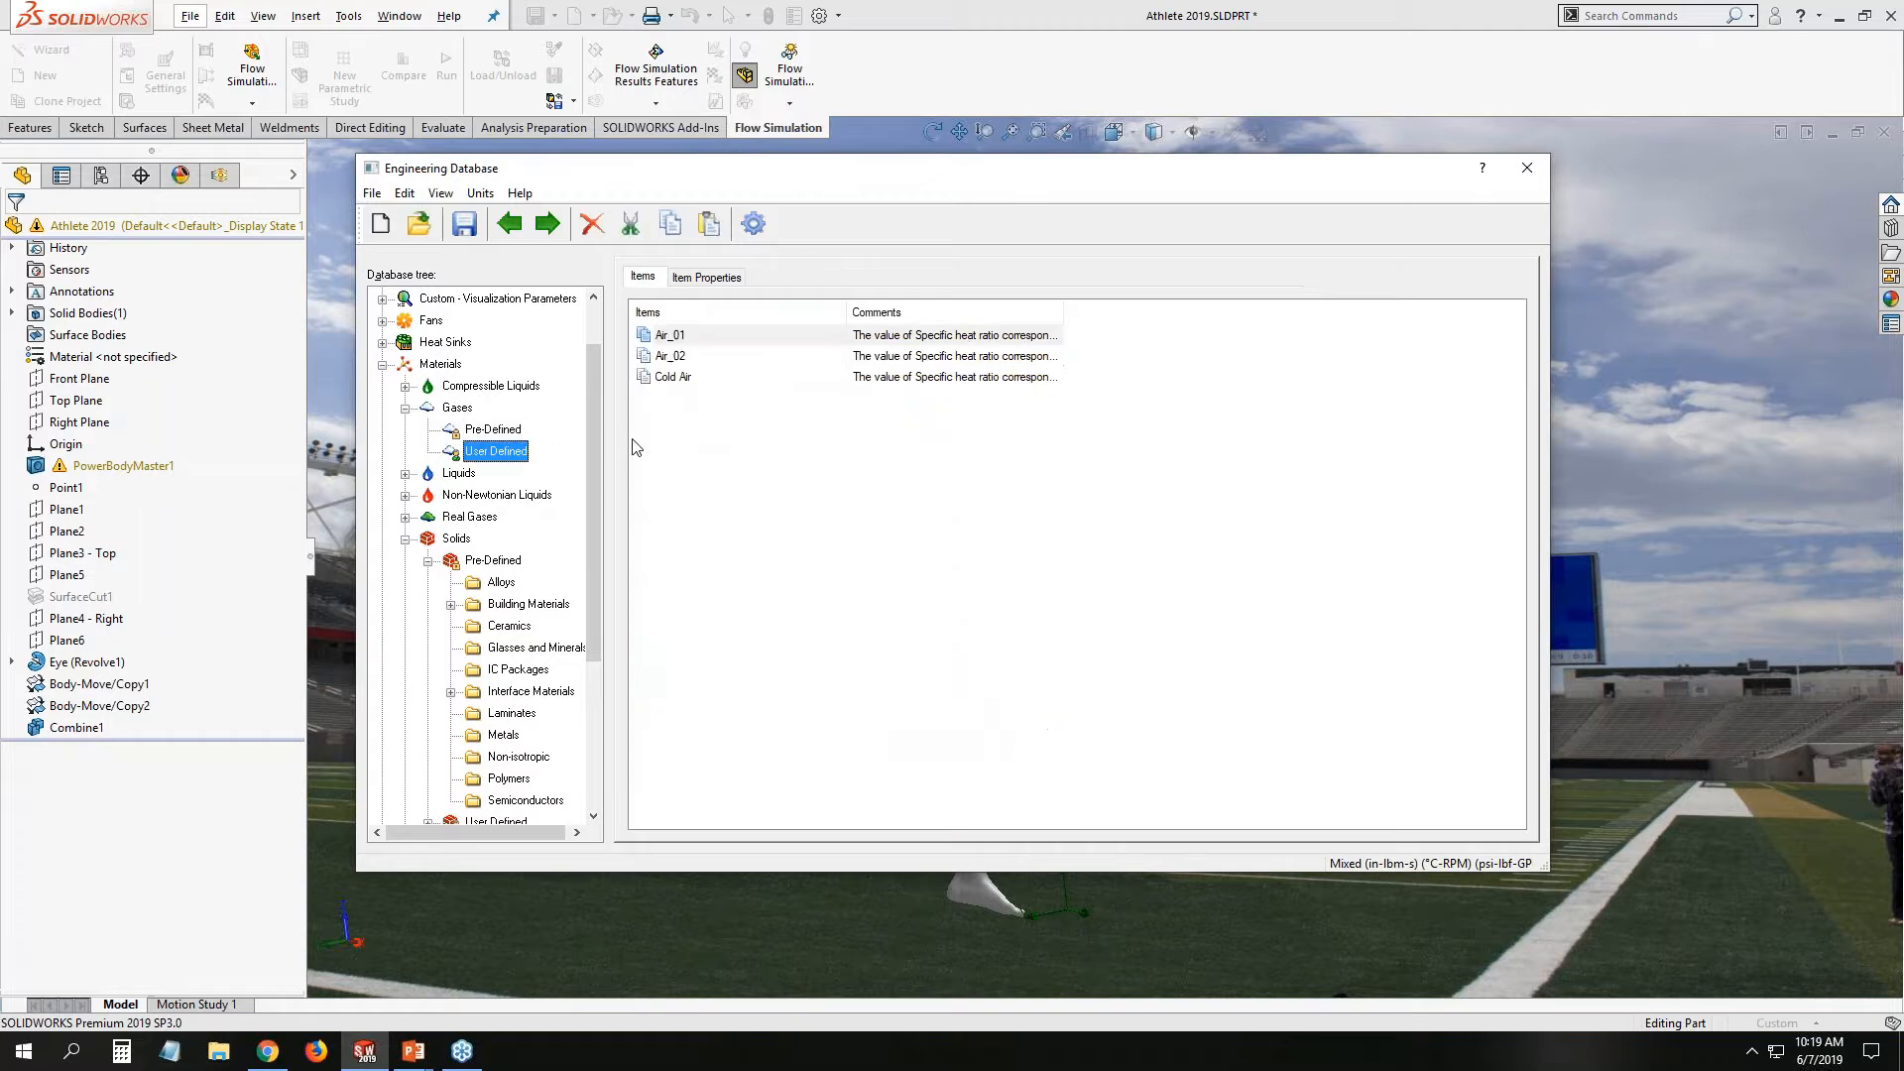
right_click(669, 436)
click(720, 470)
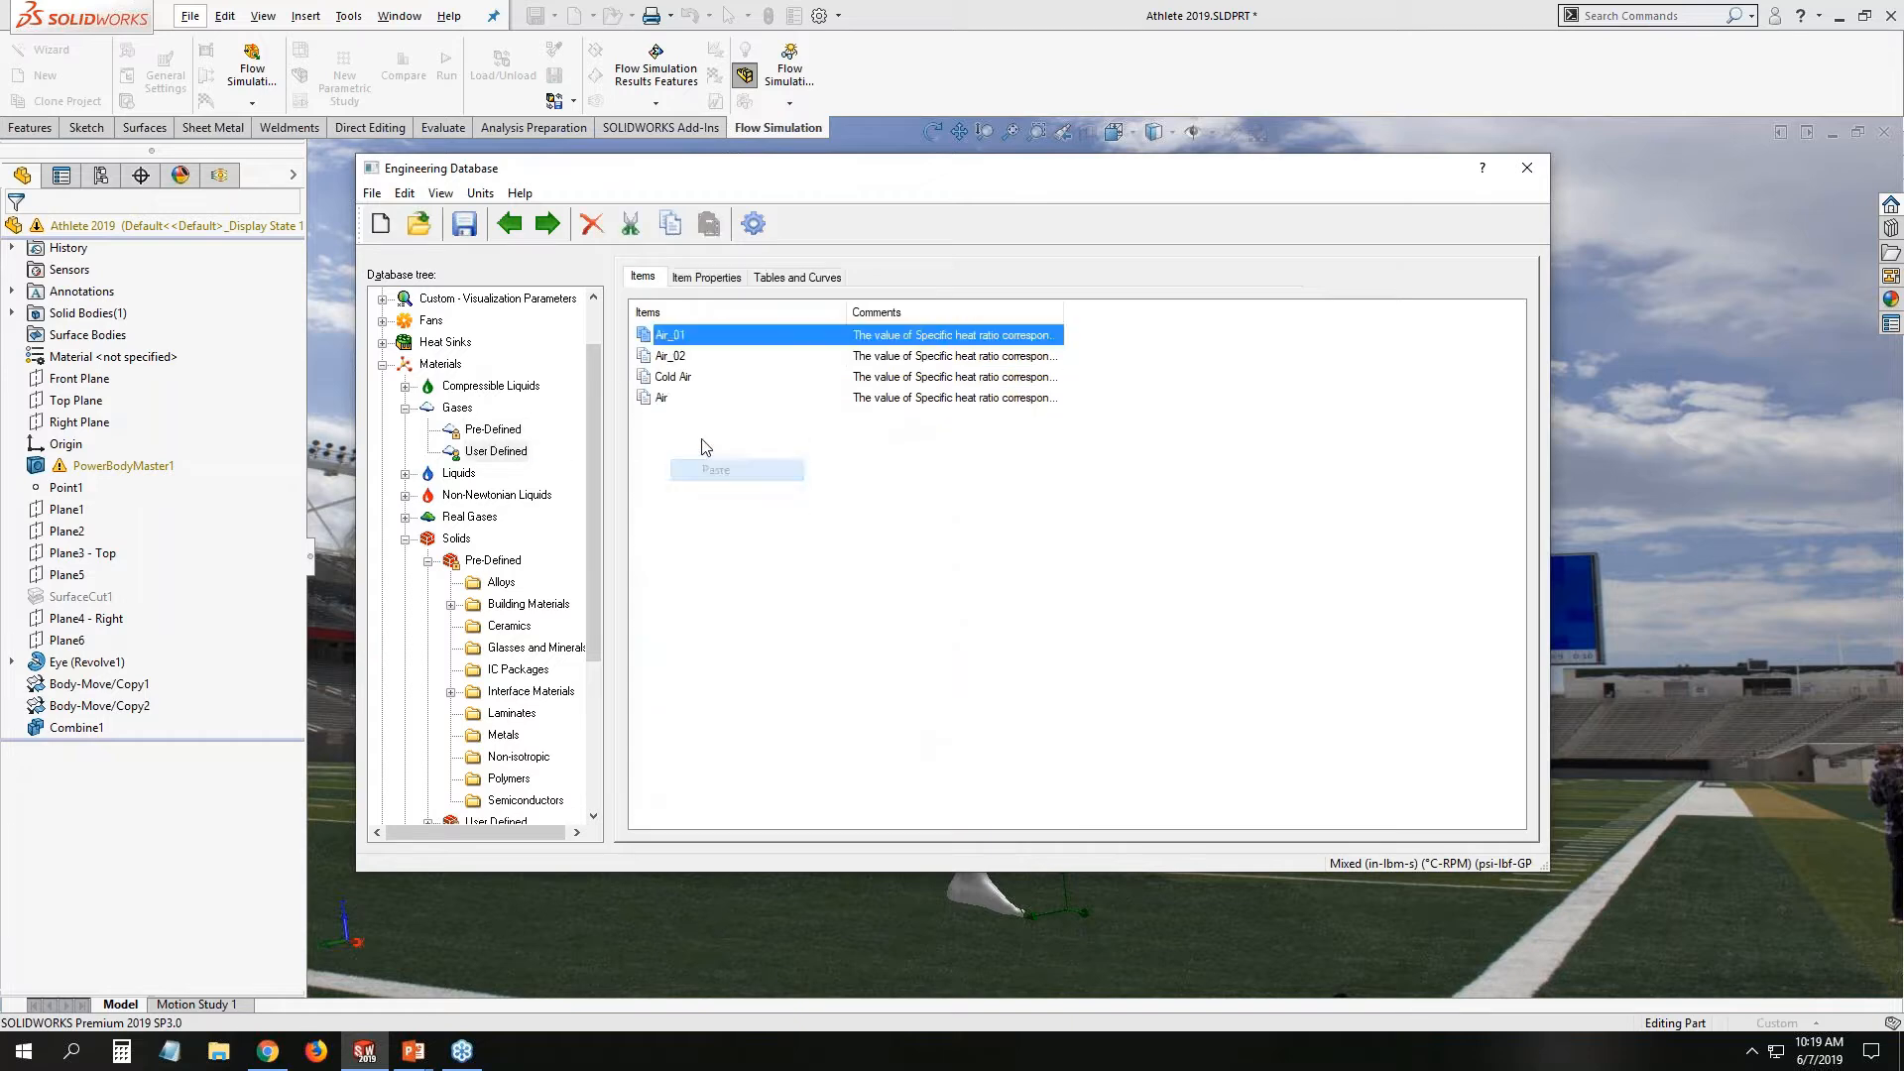
Rename the copied gas as Air constant visc.
click(706, 277)
click(1111, 316)
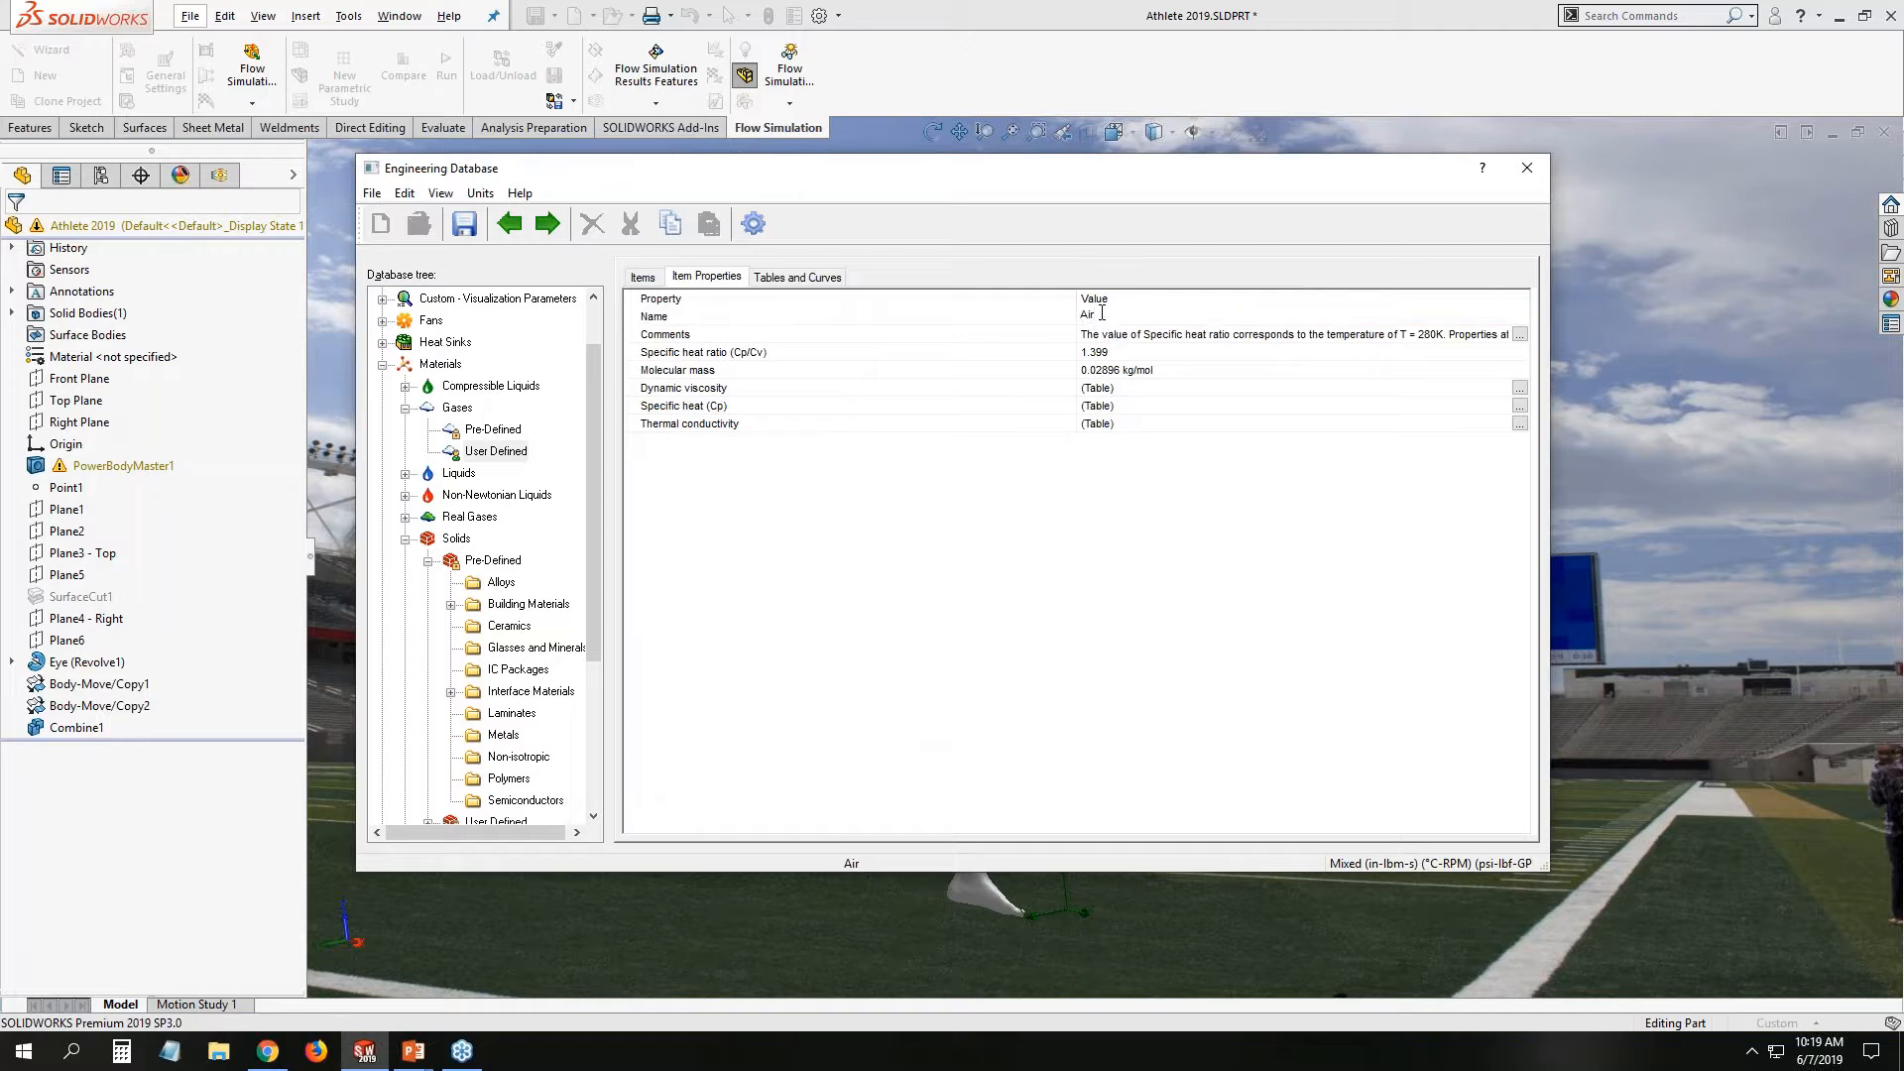
text(constant visc)
key(Return)
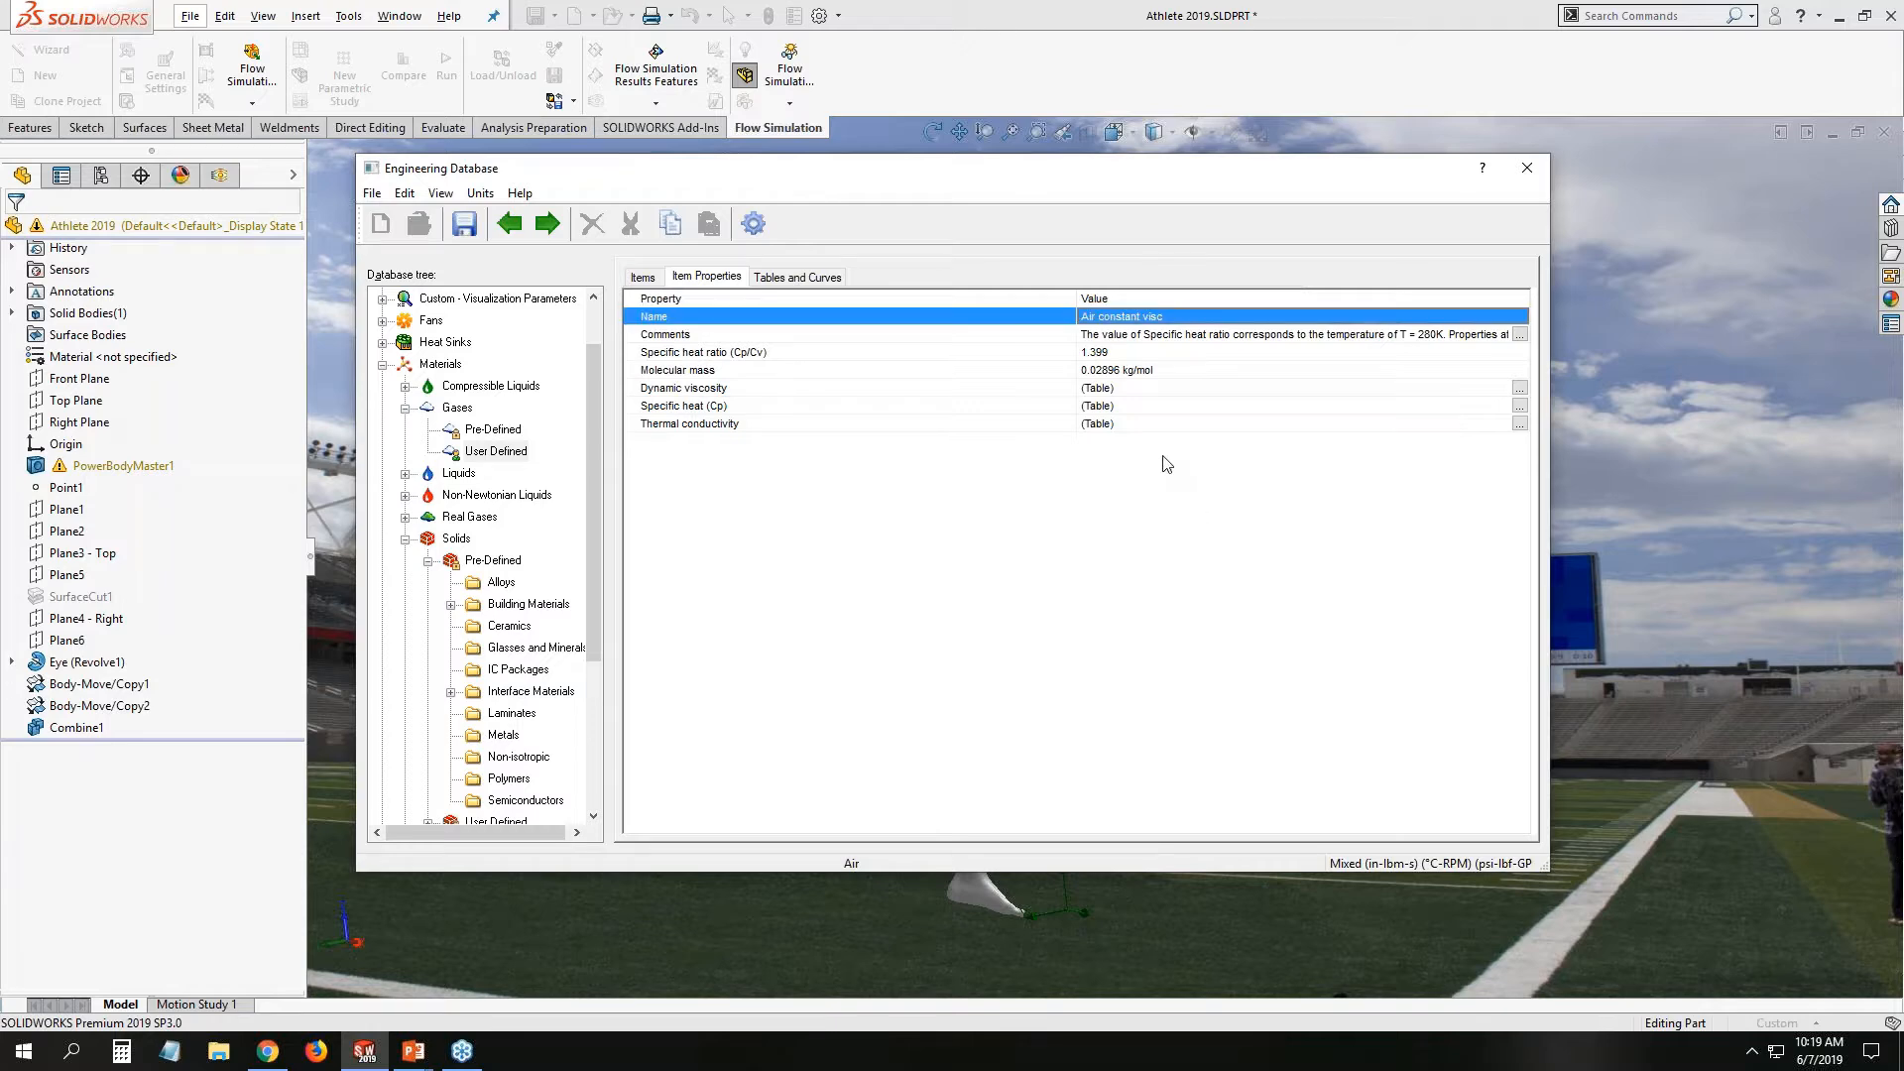
Replace the copied gas's dynamic viscosity table with a constant 0.001 Pa*s, then close the Engineering Database without saving.
click(1137, 391)
click(1098, 388)
double_click(1098, 389)
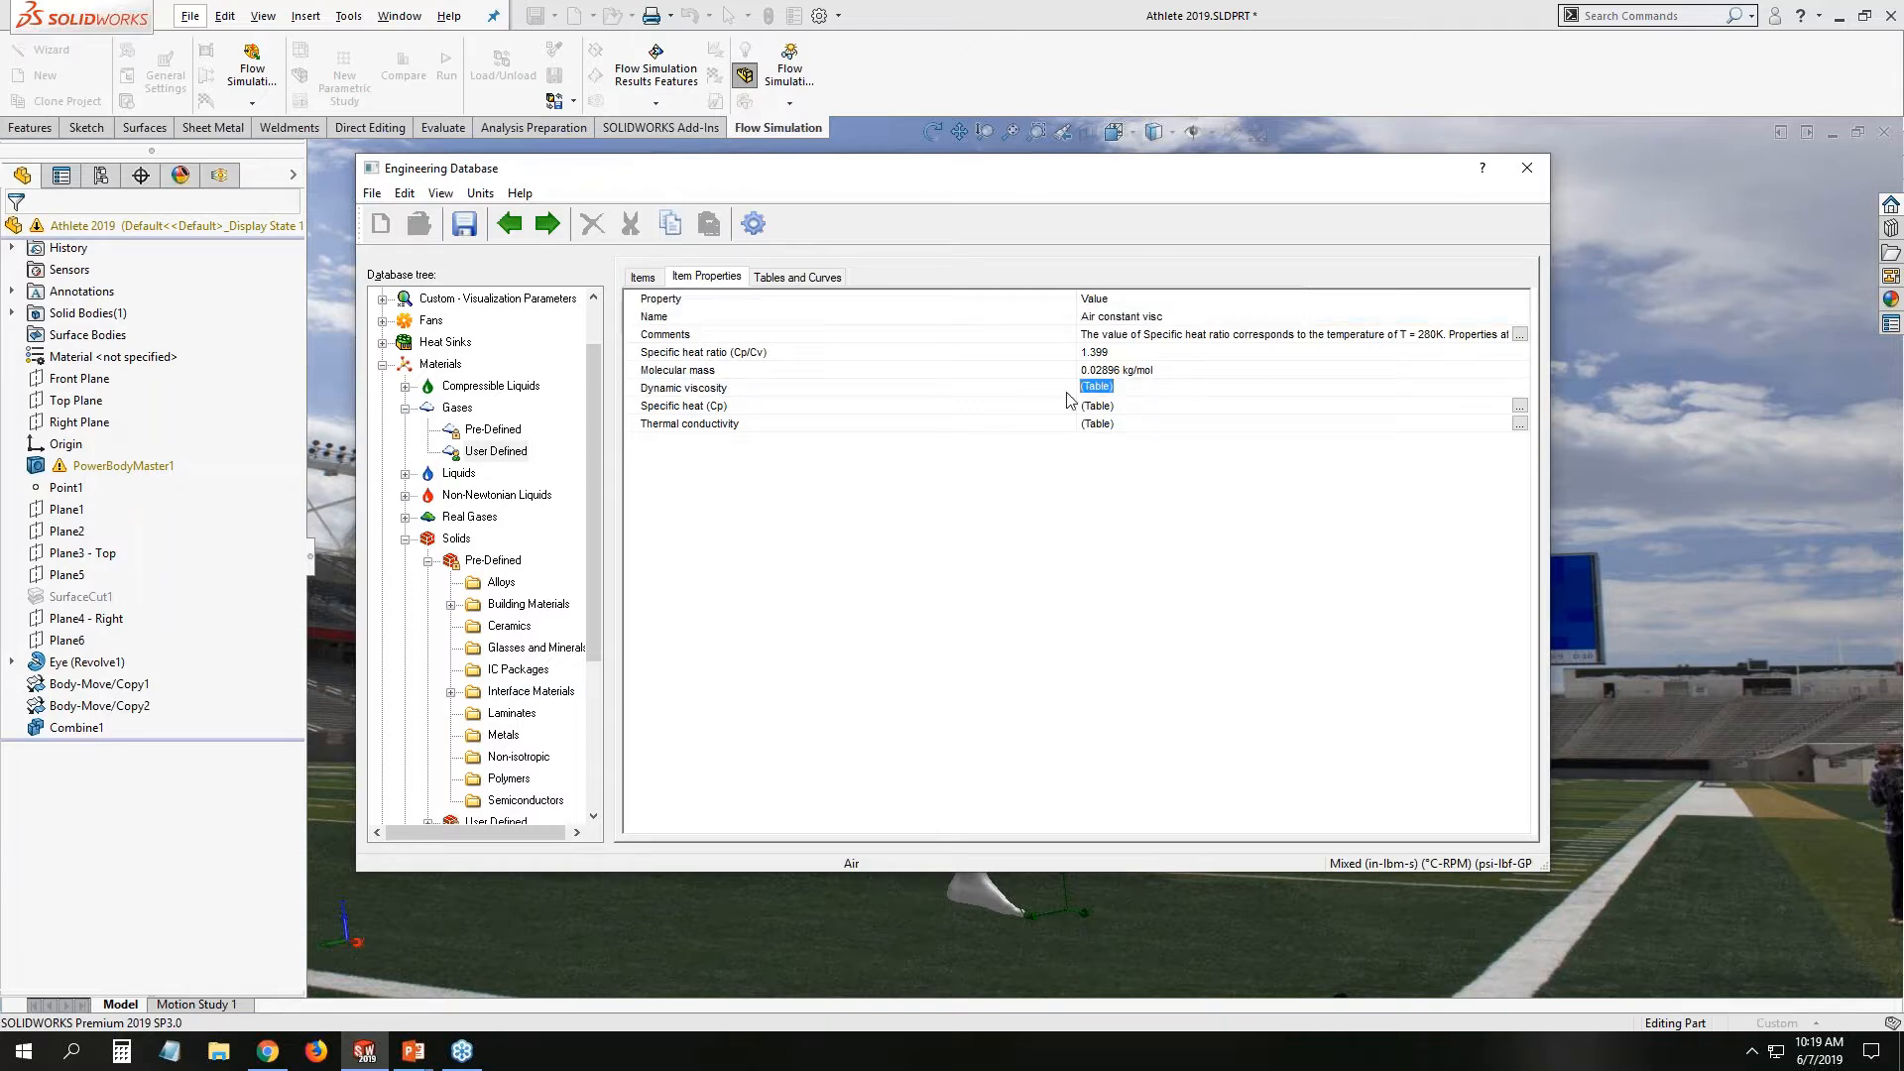
text(.001)
key(Return)
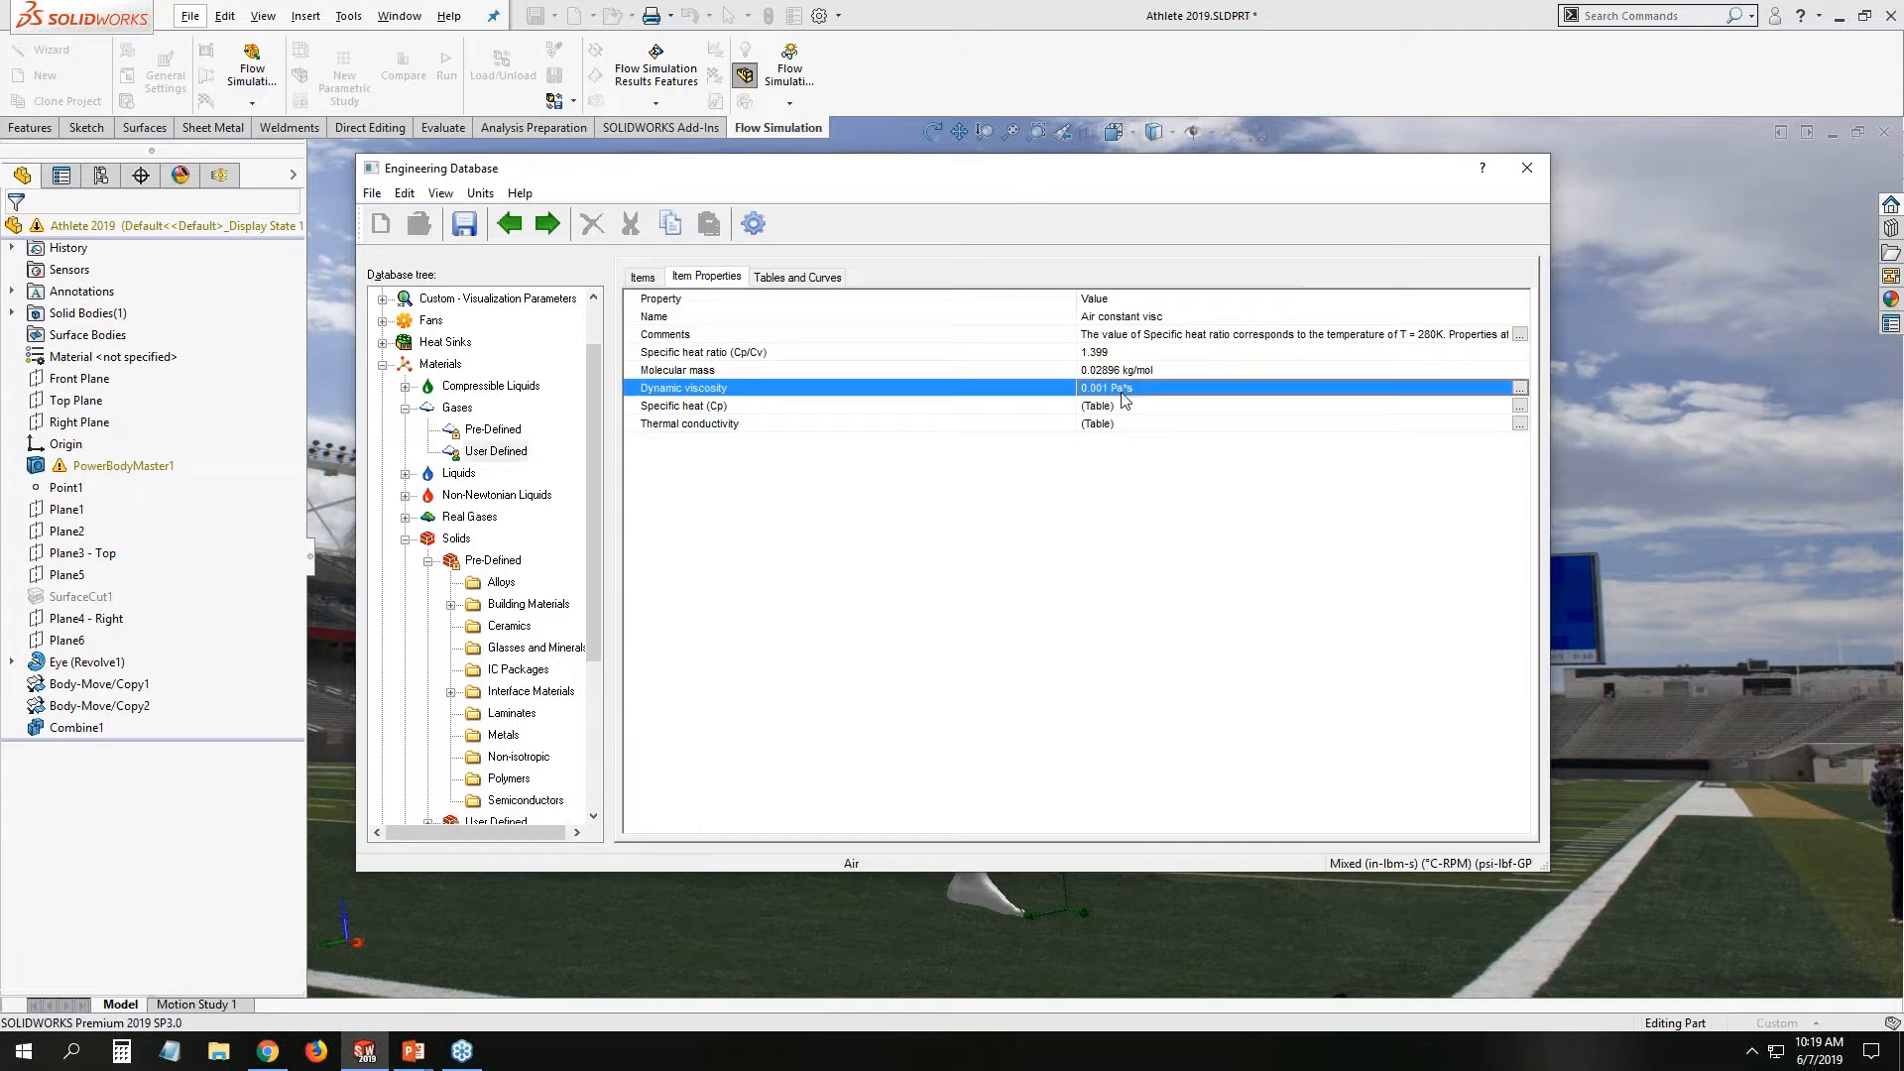
click(1527, 167)
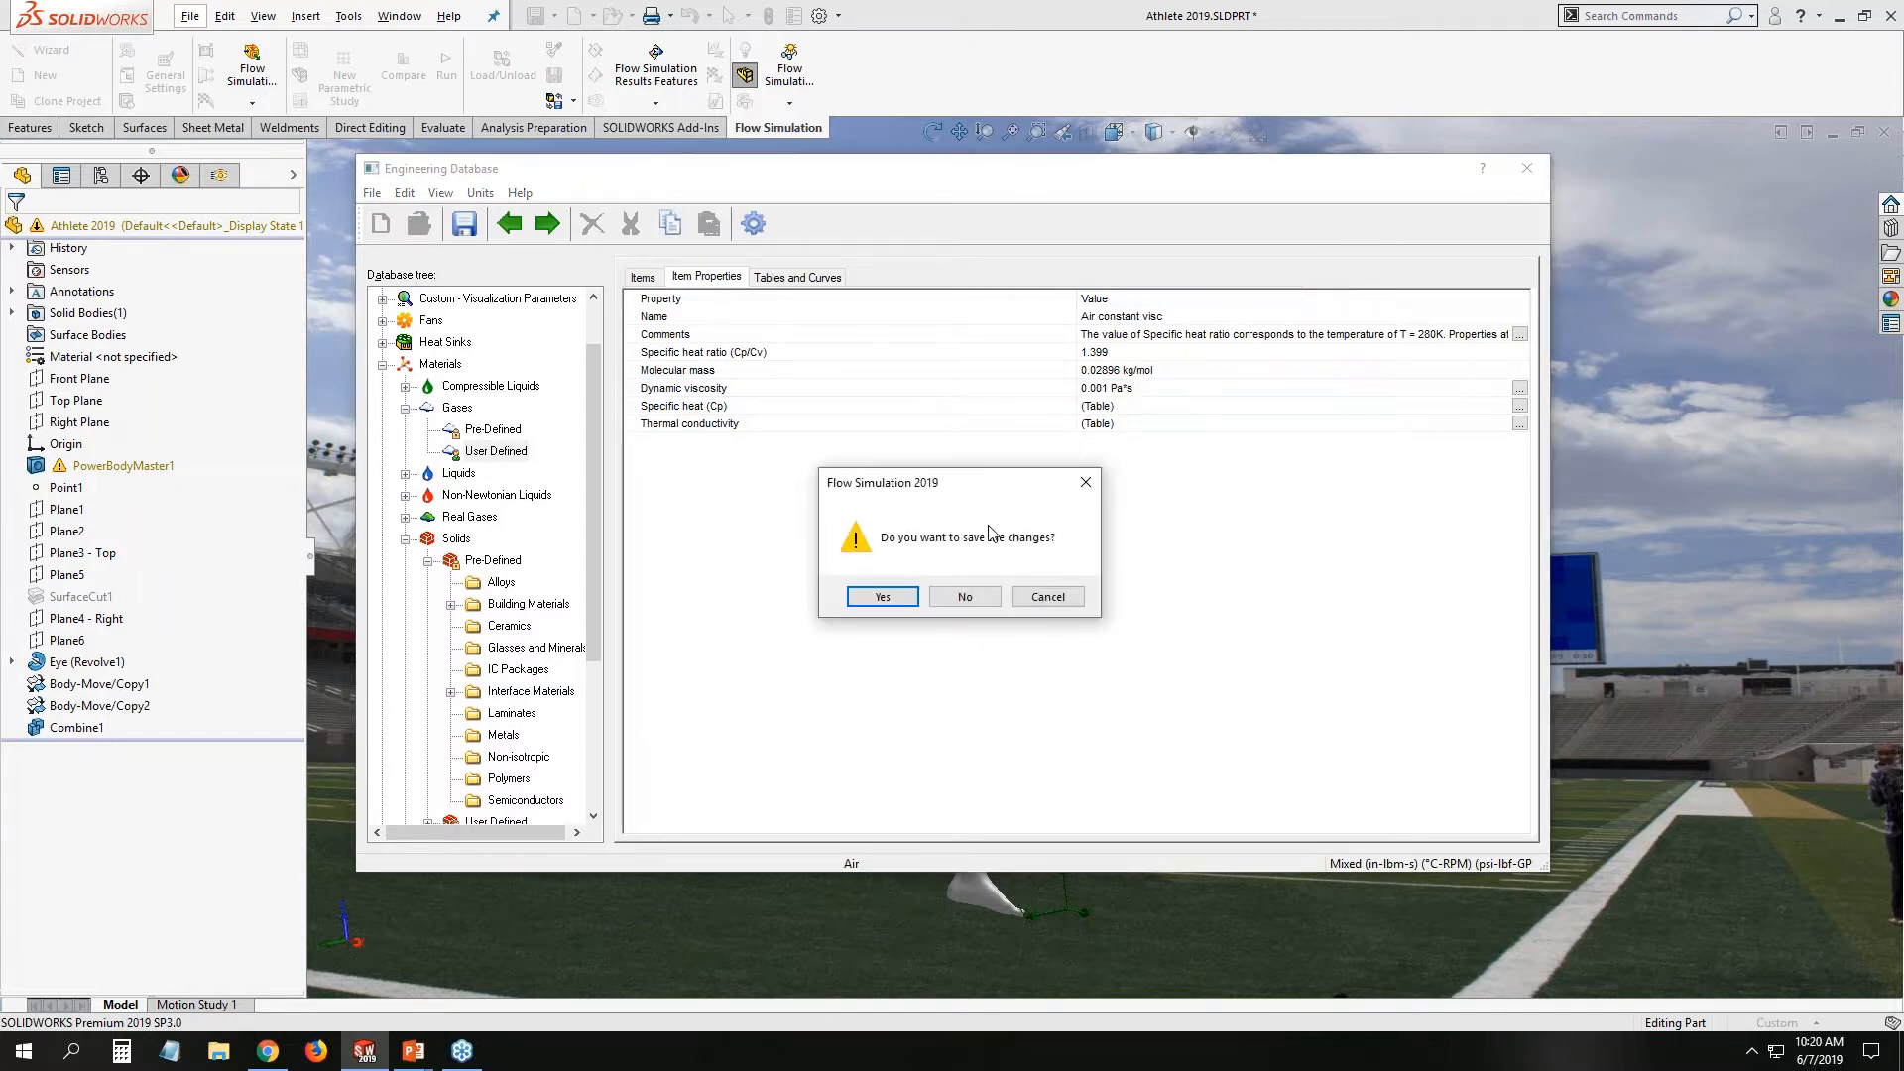
click(974, 592)
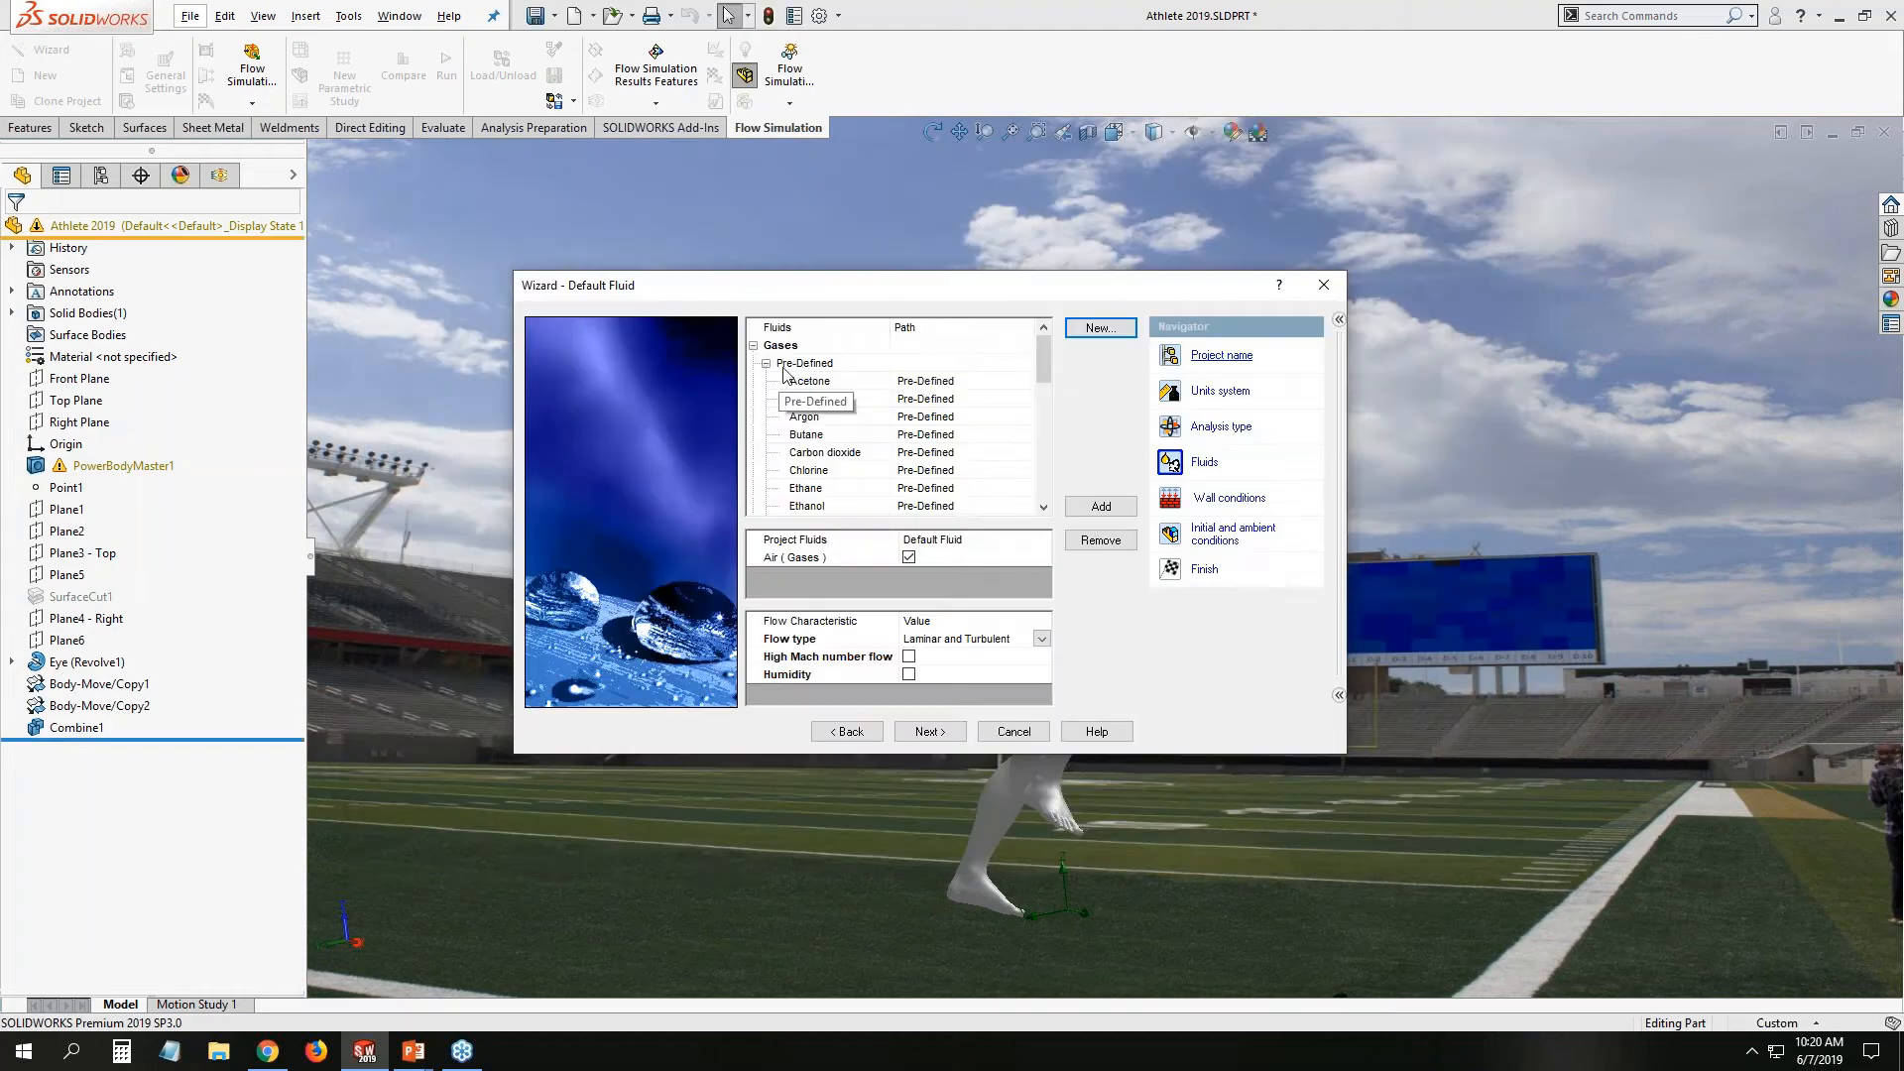
Review the user-defined gases, keep Air as the project fluid, and accept the default adiabatic wall conditions with 0 micrometer roughness.
click(766, 362)
click(766, 381)
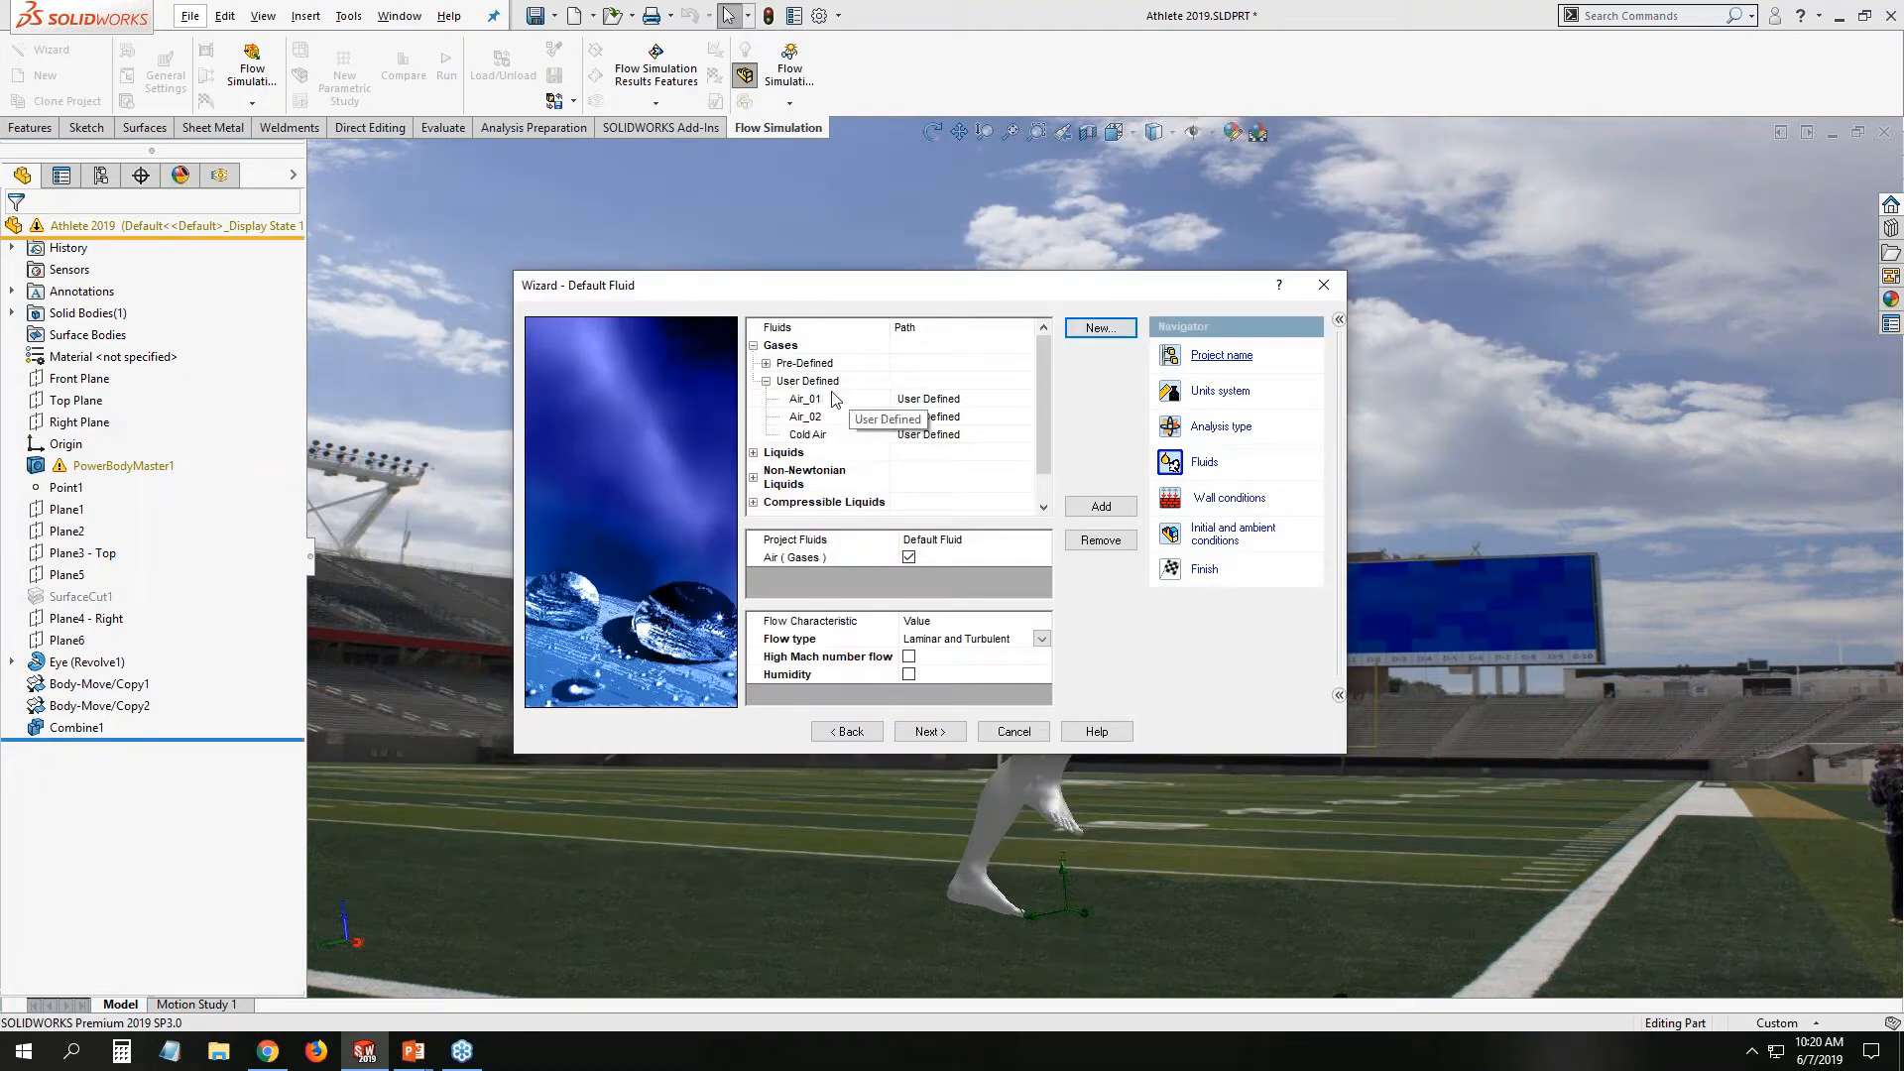
click(950, 732)
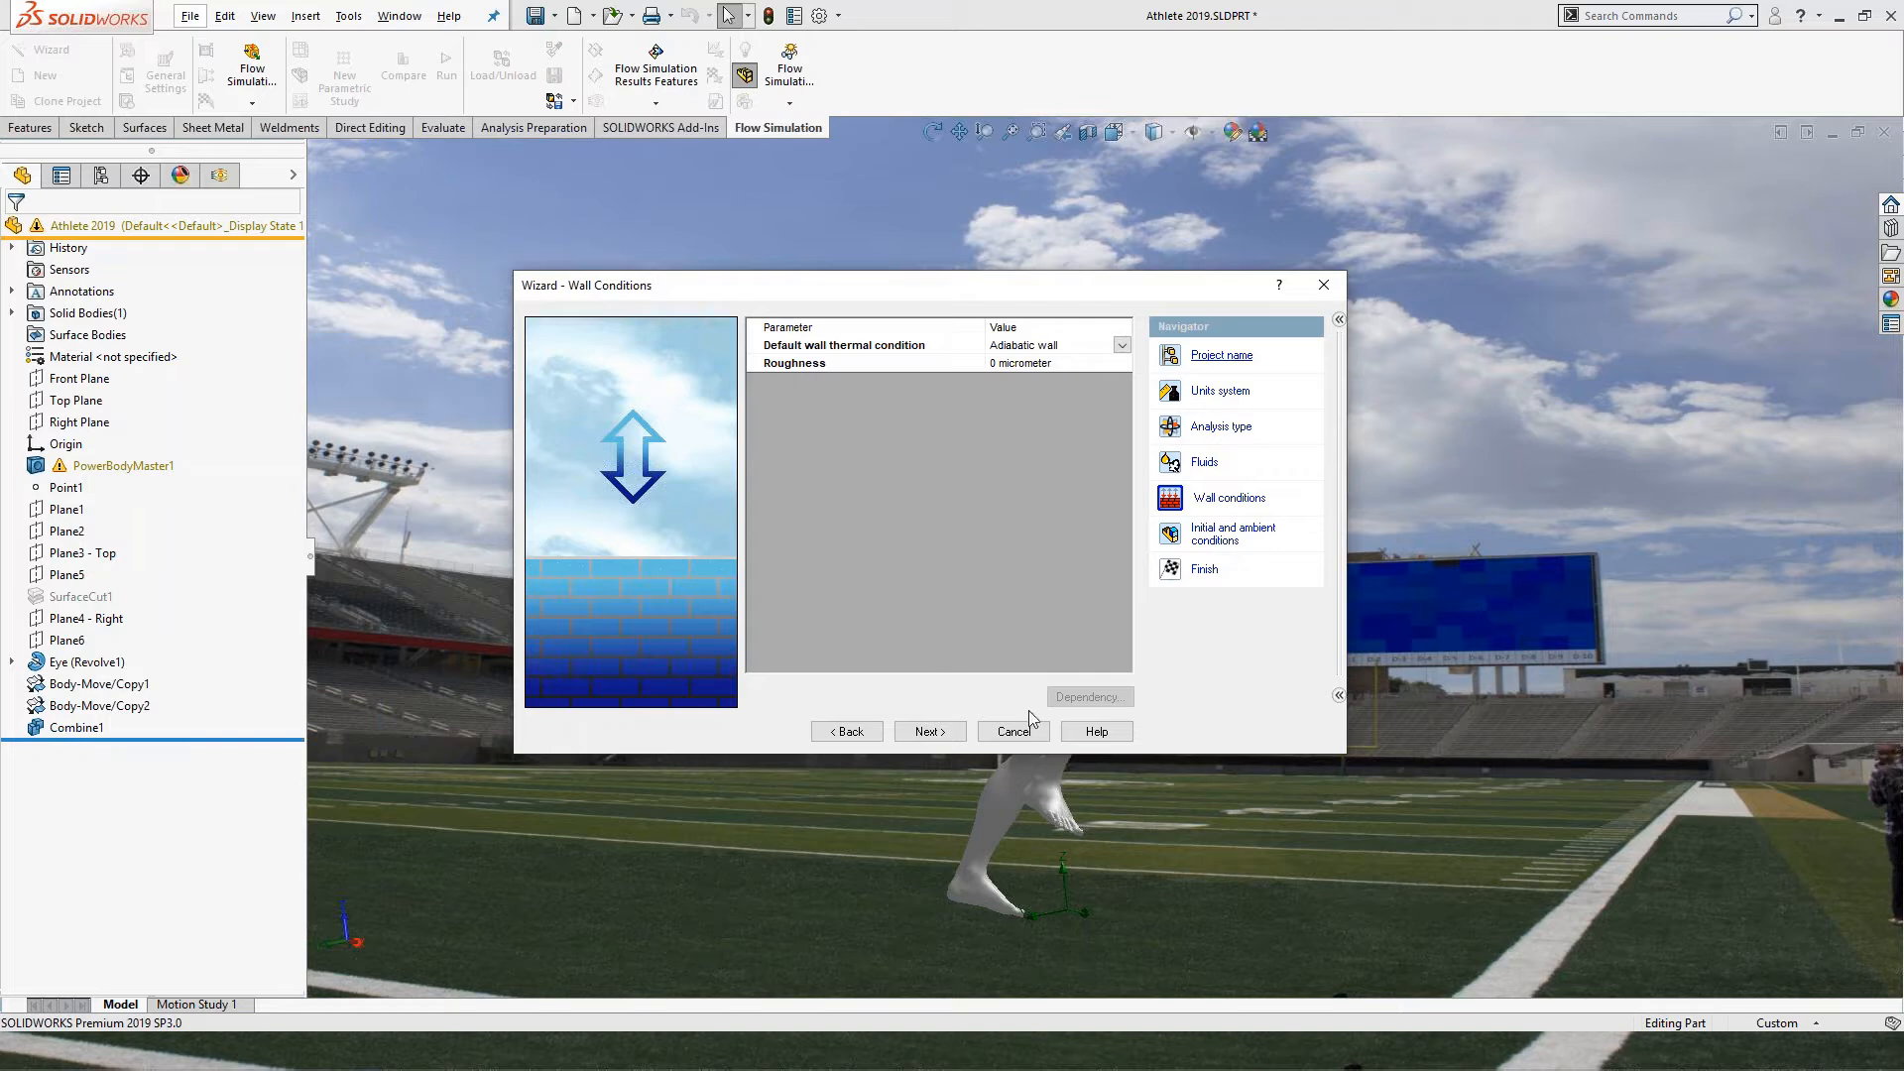
click(928, 731)
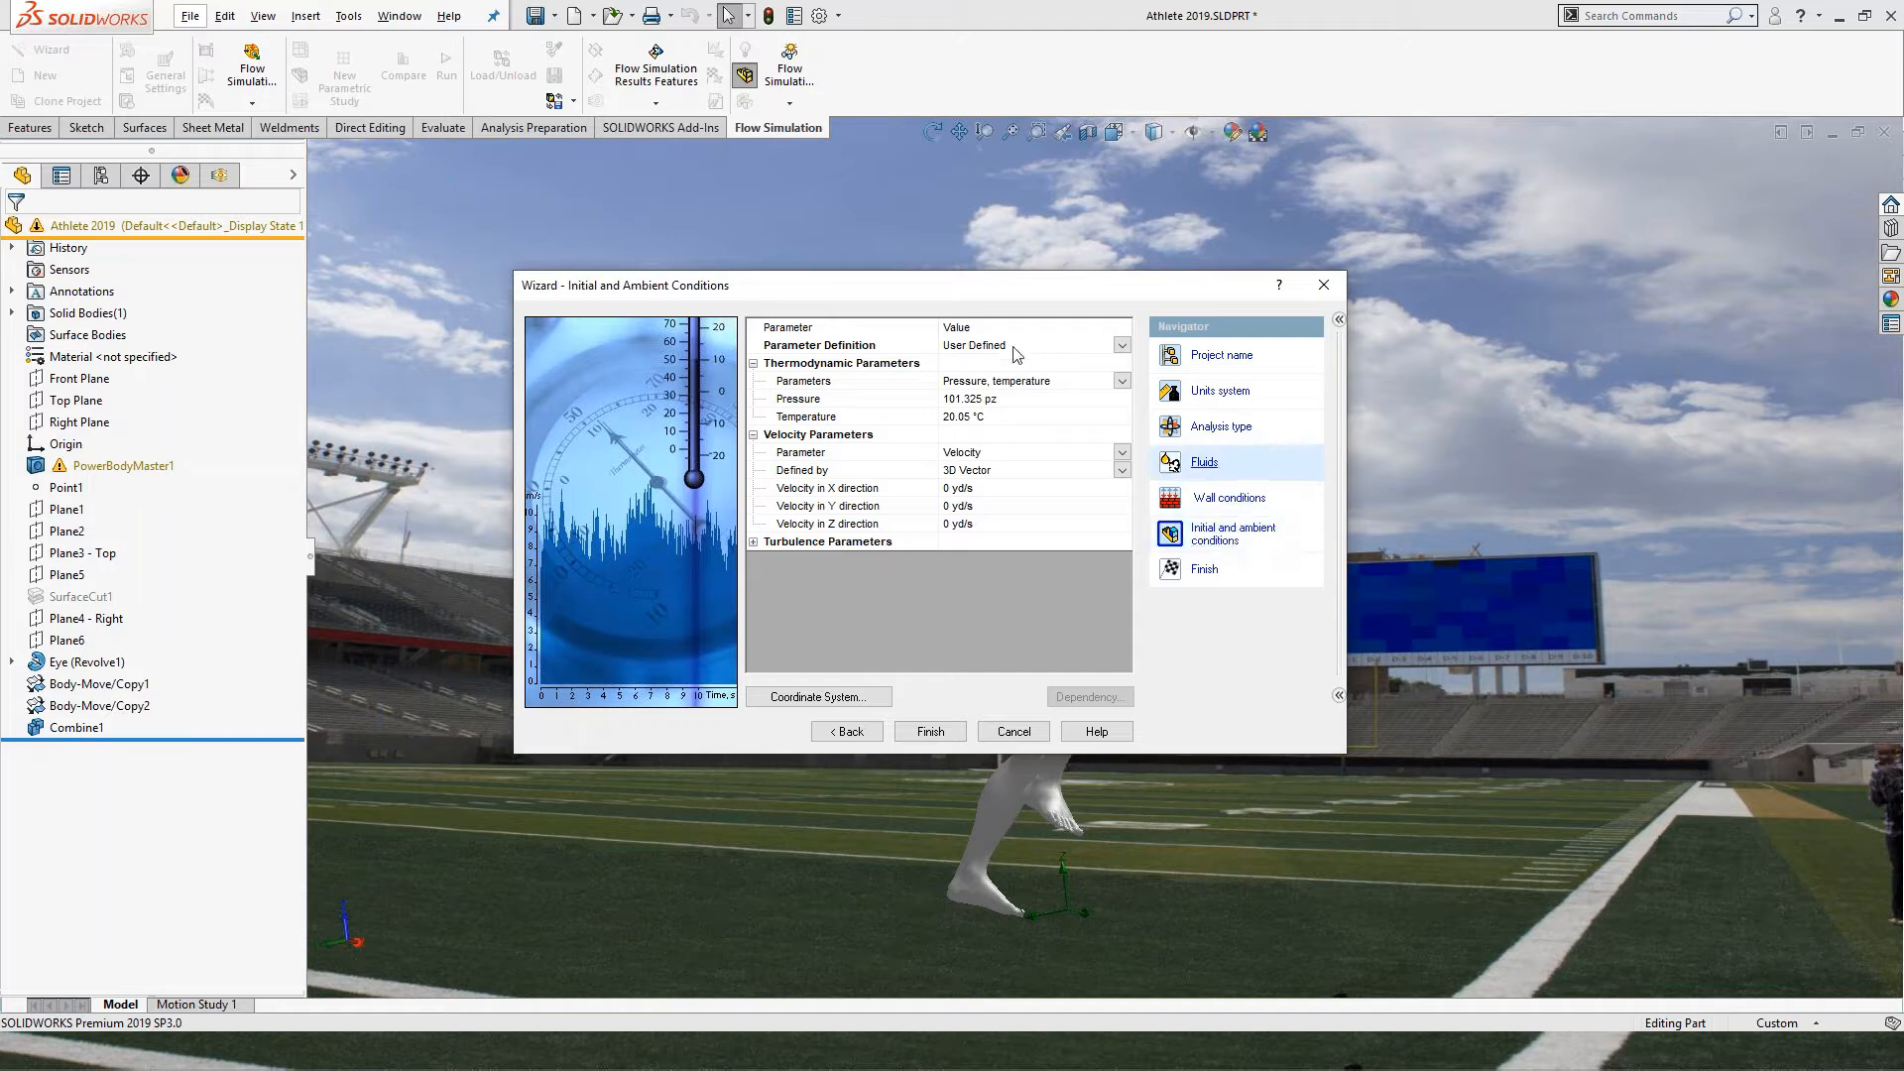
Set the ambient temperature to 22 °C.
click(969, 428)
drag(970, 428, 932, 427)
text(22)
key(Return)
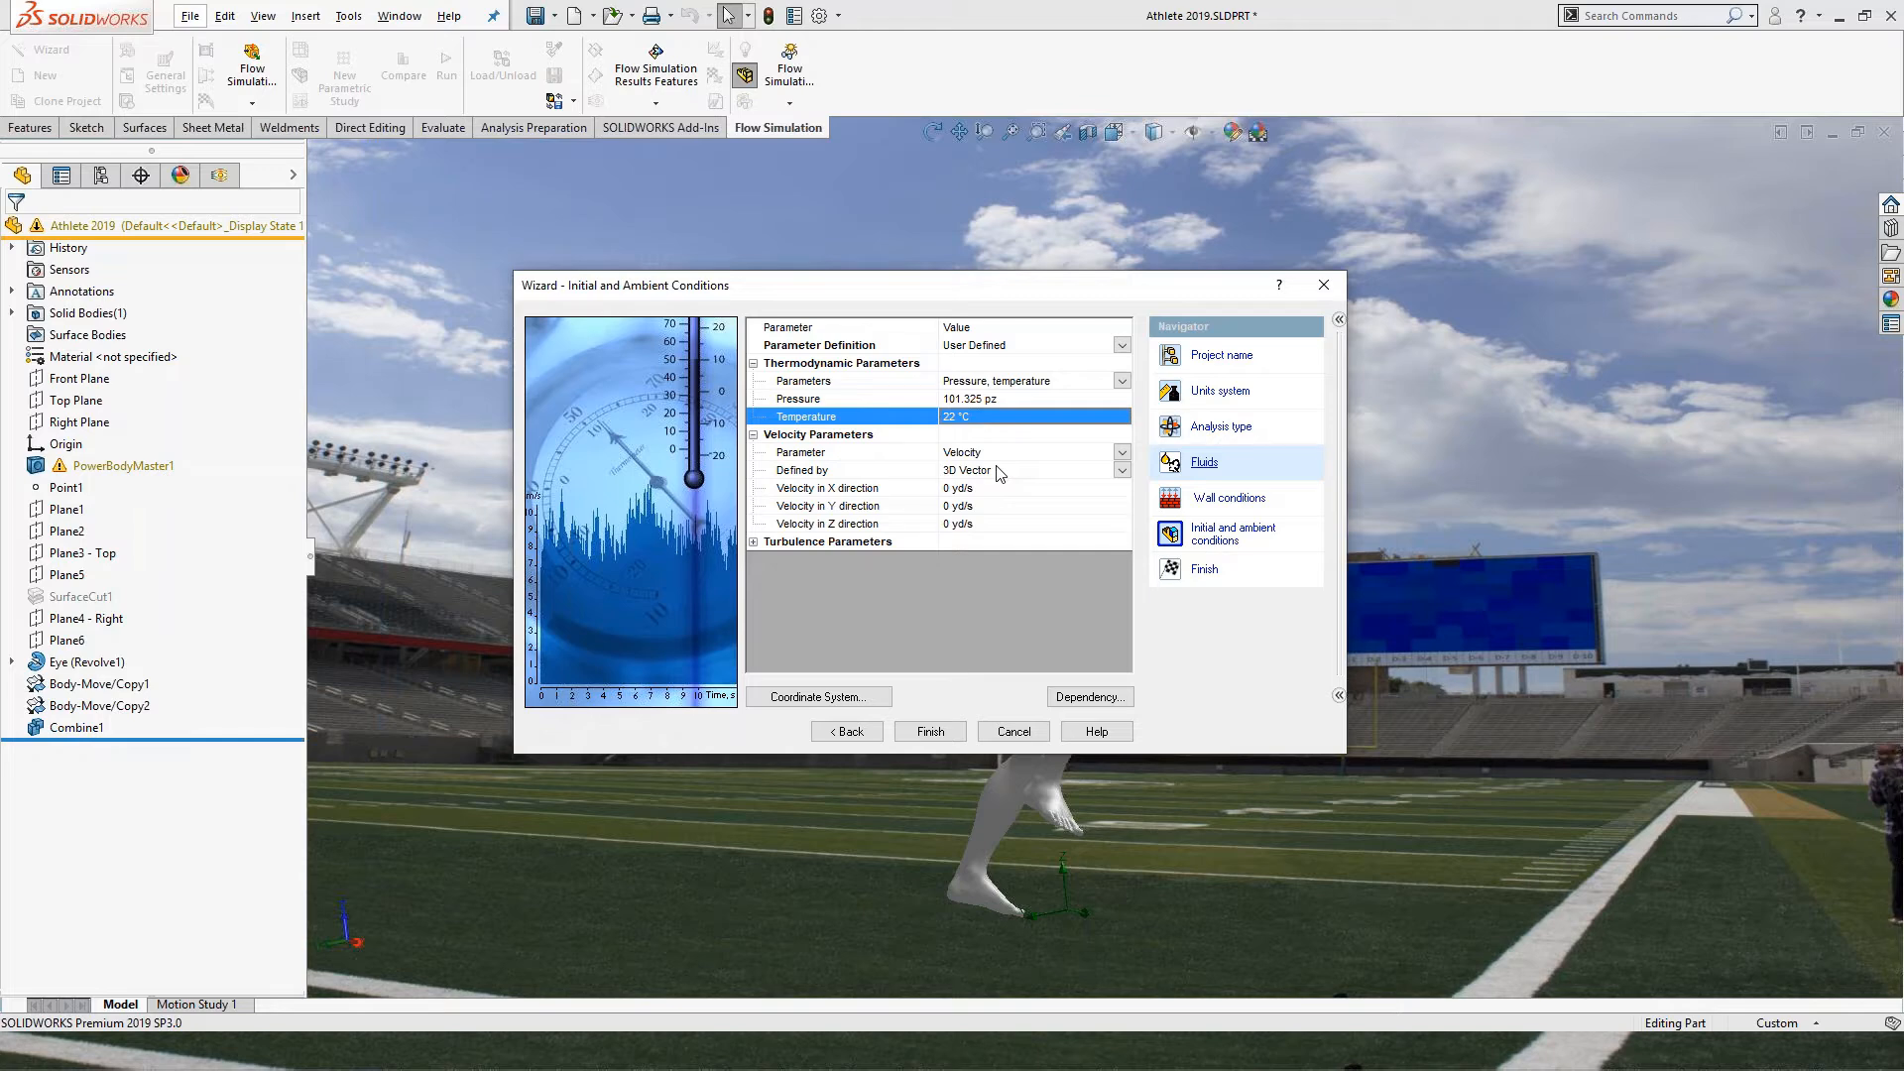
Define the ambient velocity by aerodynamic angles and set it to 8 yd/s.
click(1123, 470)
click(1123, 470)
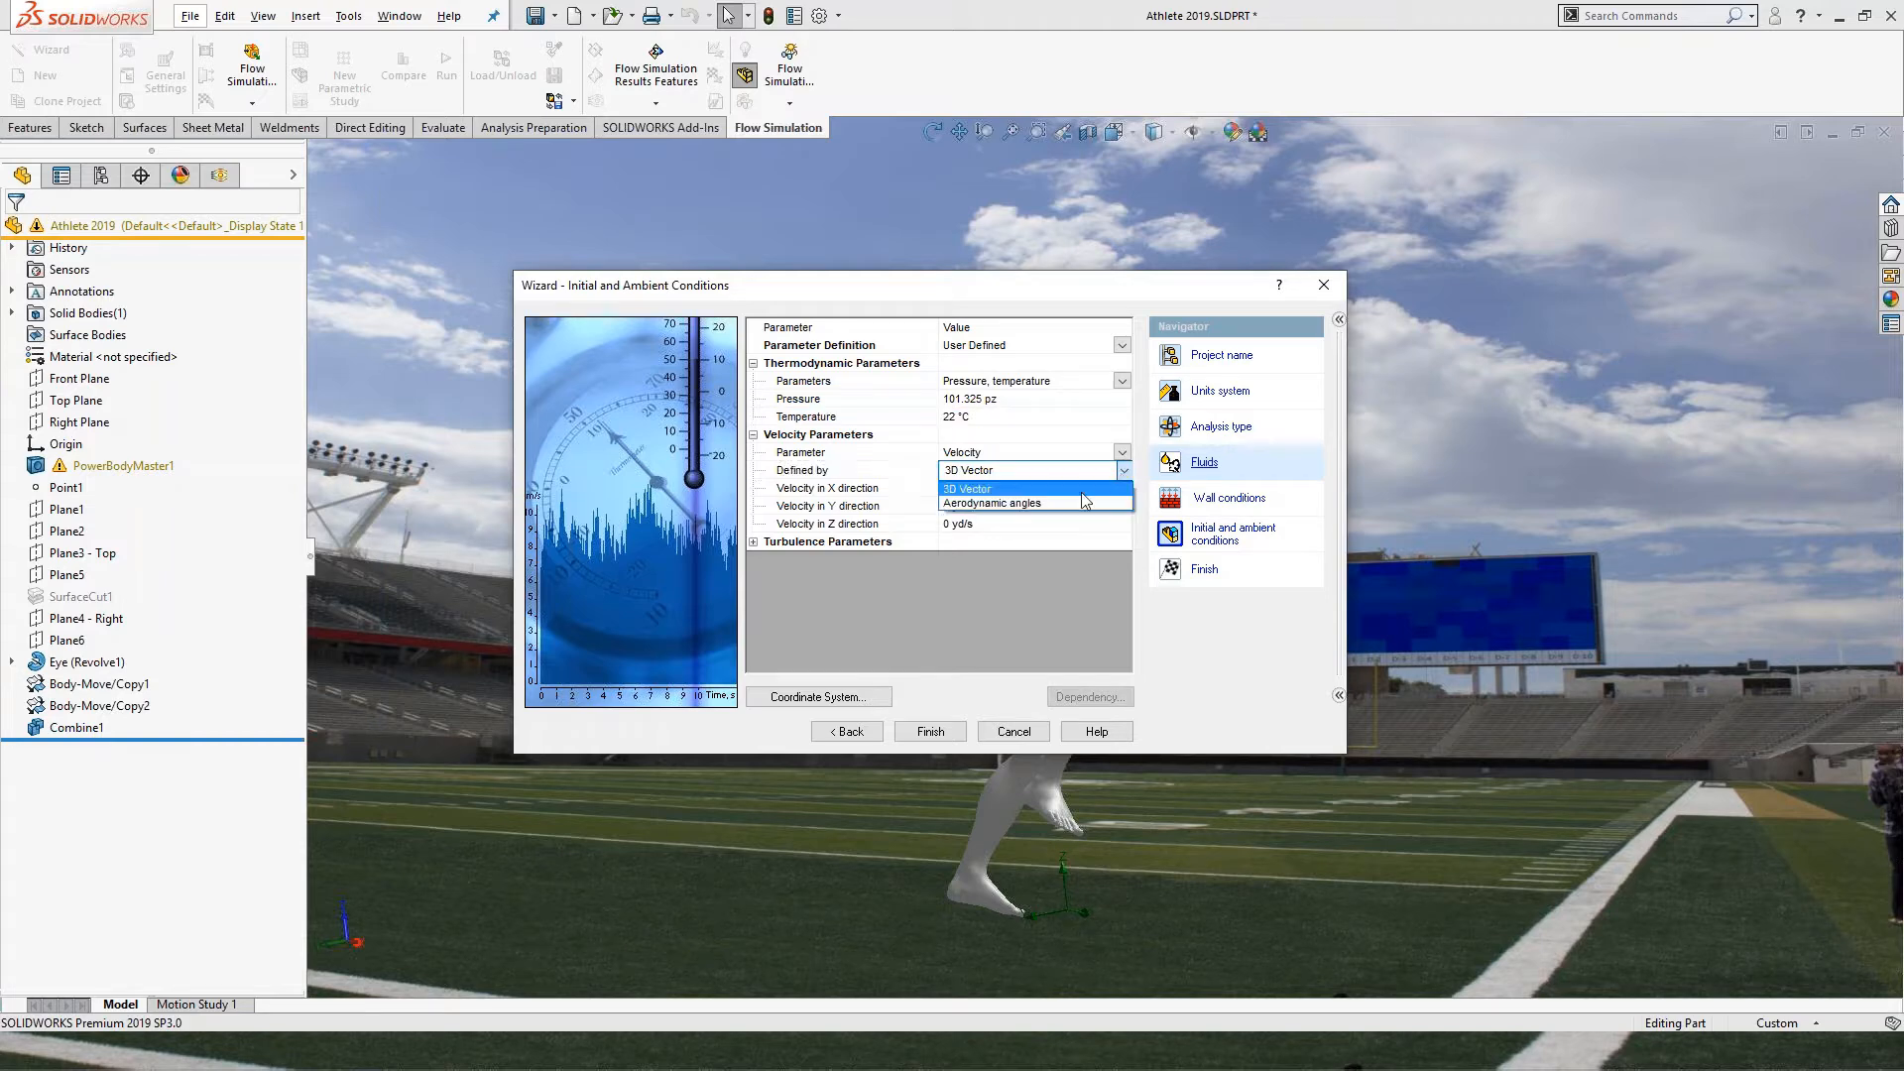
click(1068, 503)
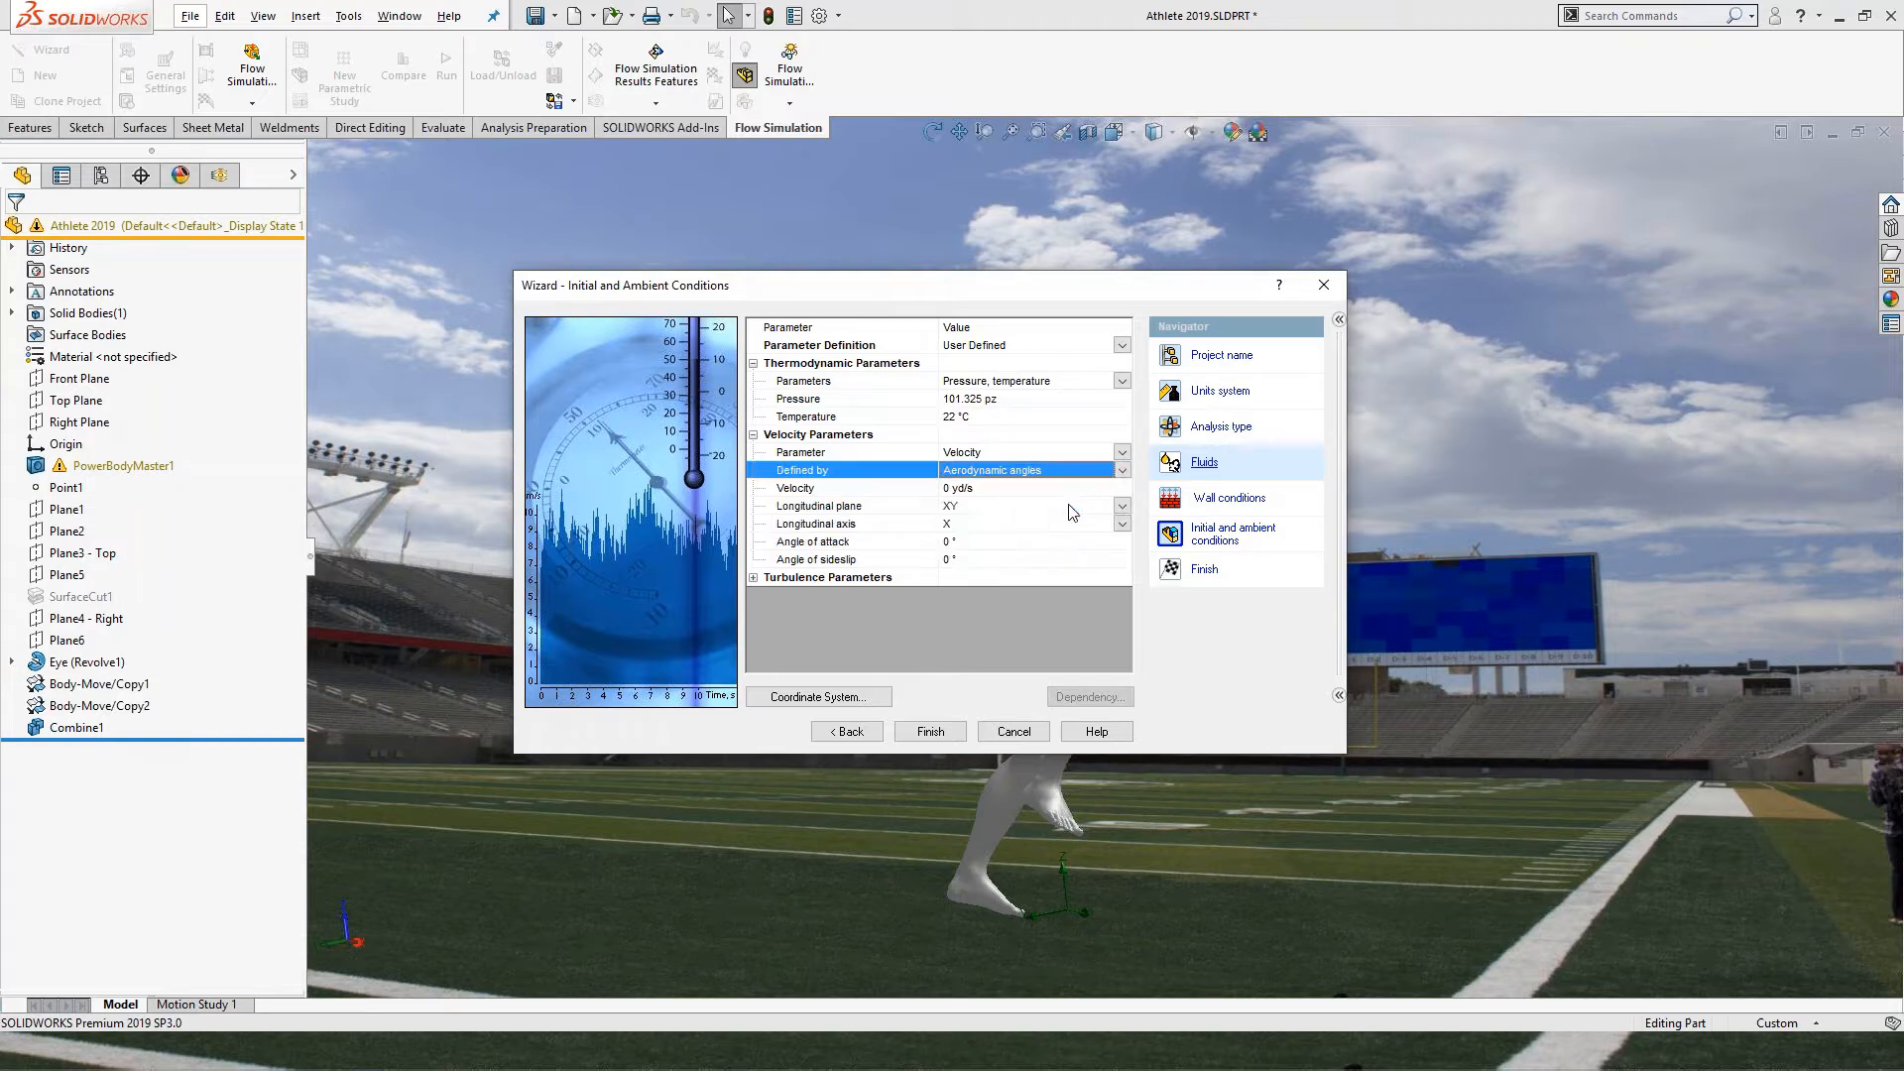
click(953, 491)
click(953, 489)
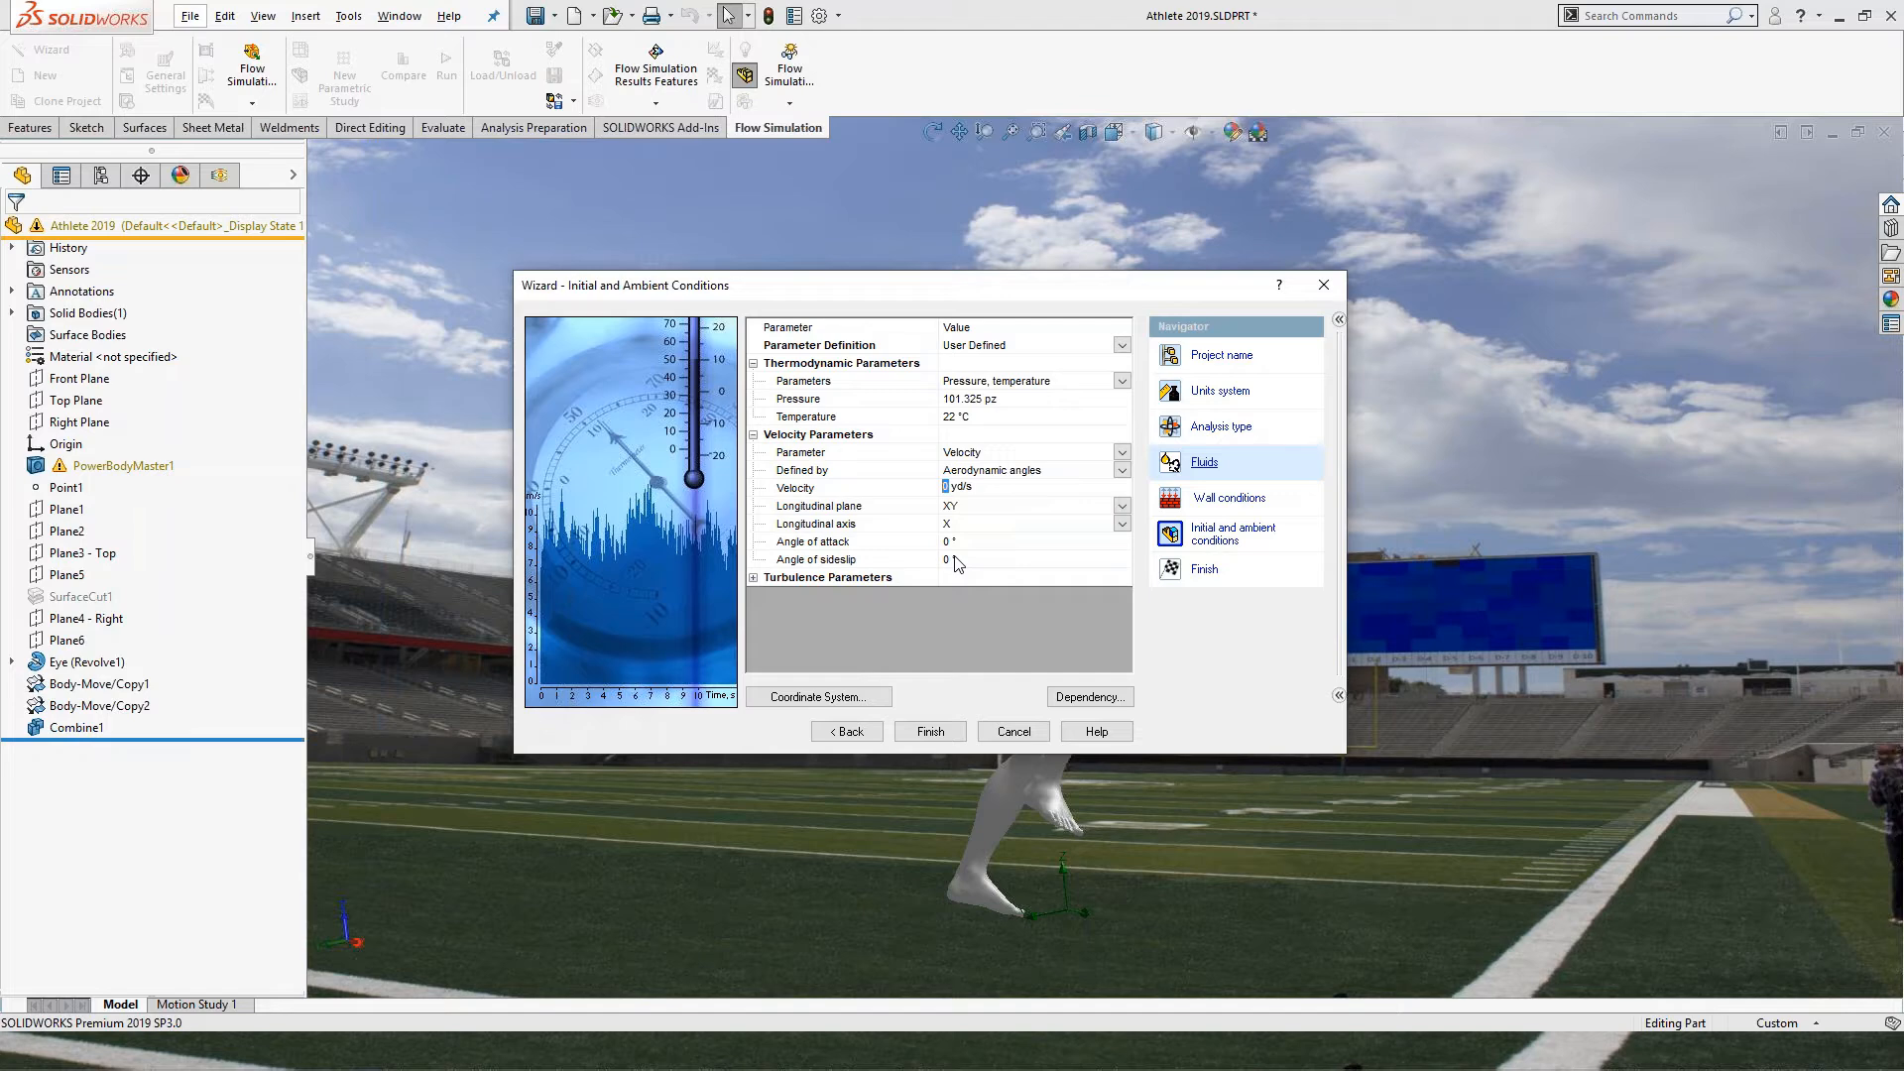
text(8)
click(959, 488)
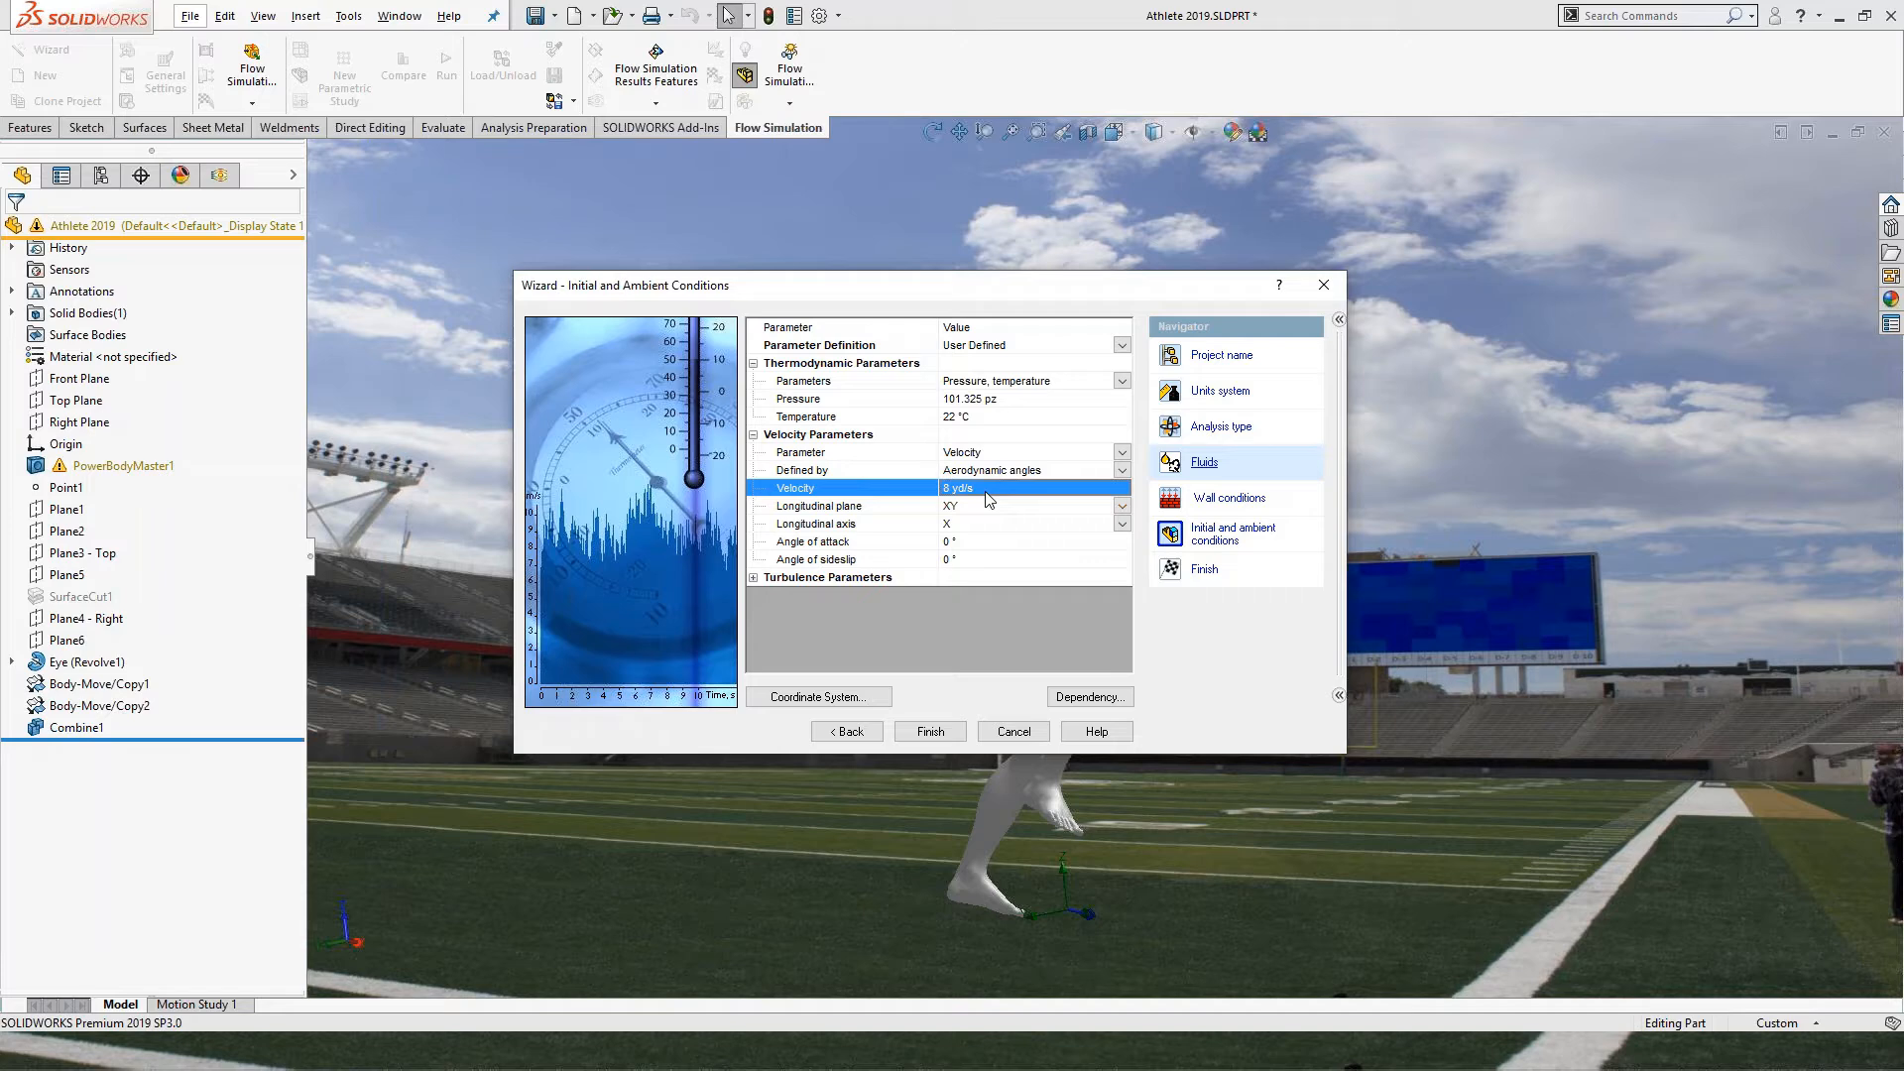
key(alt+Tab)
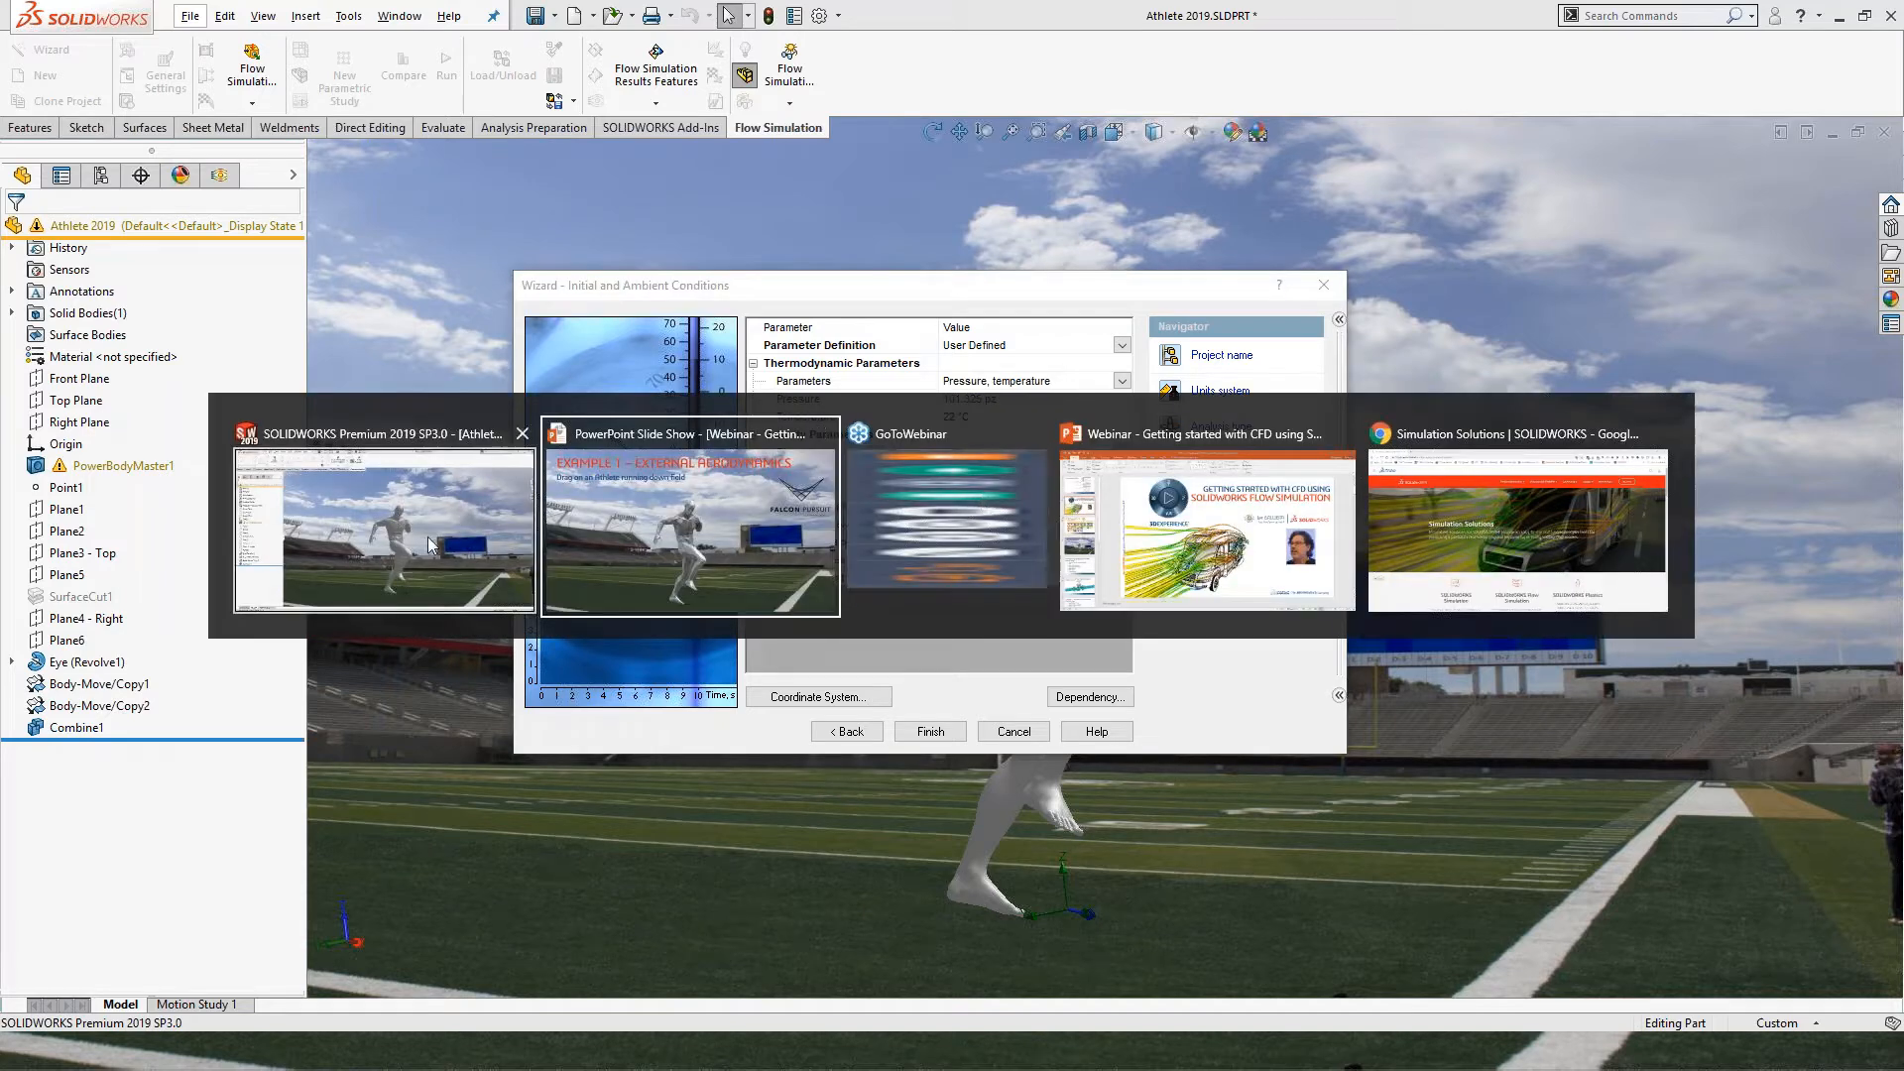
key(Tab)
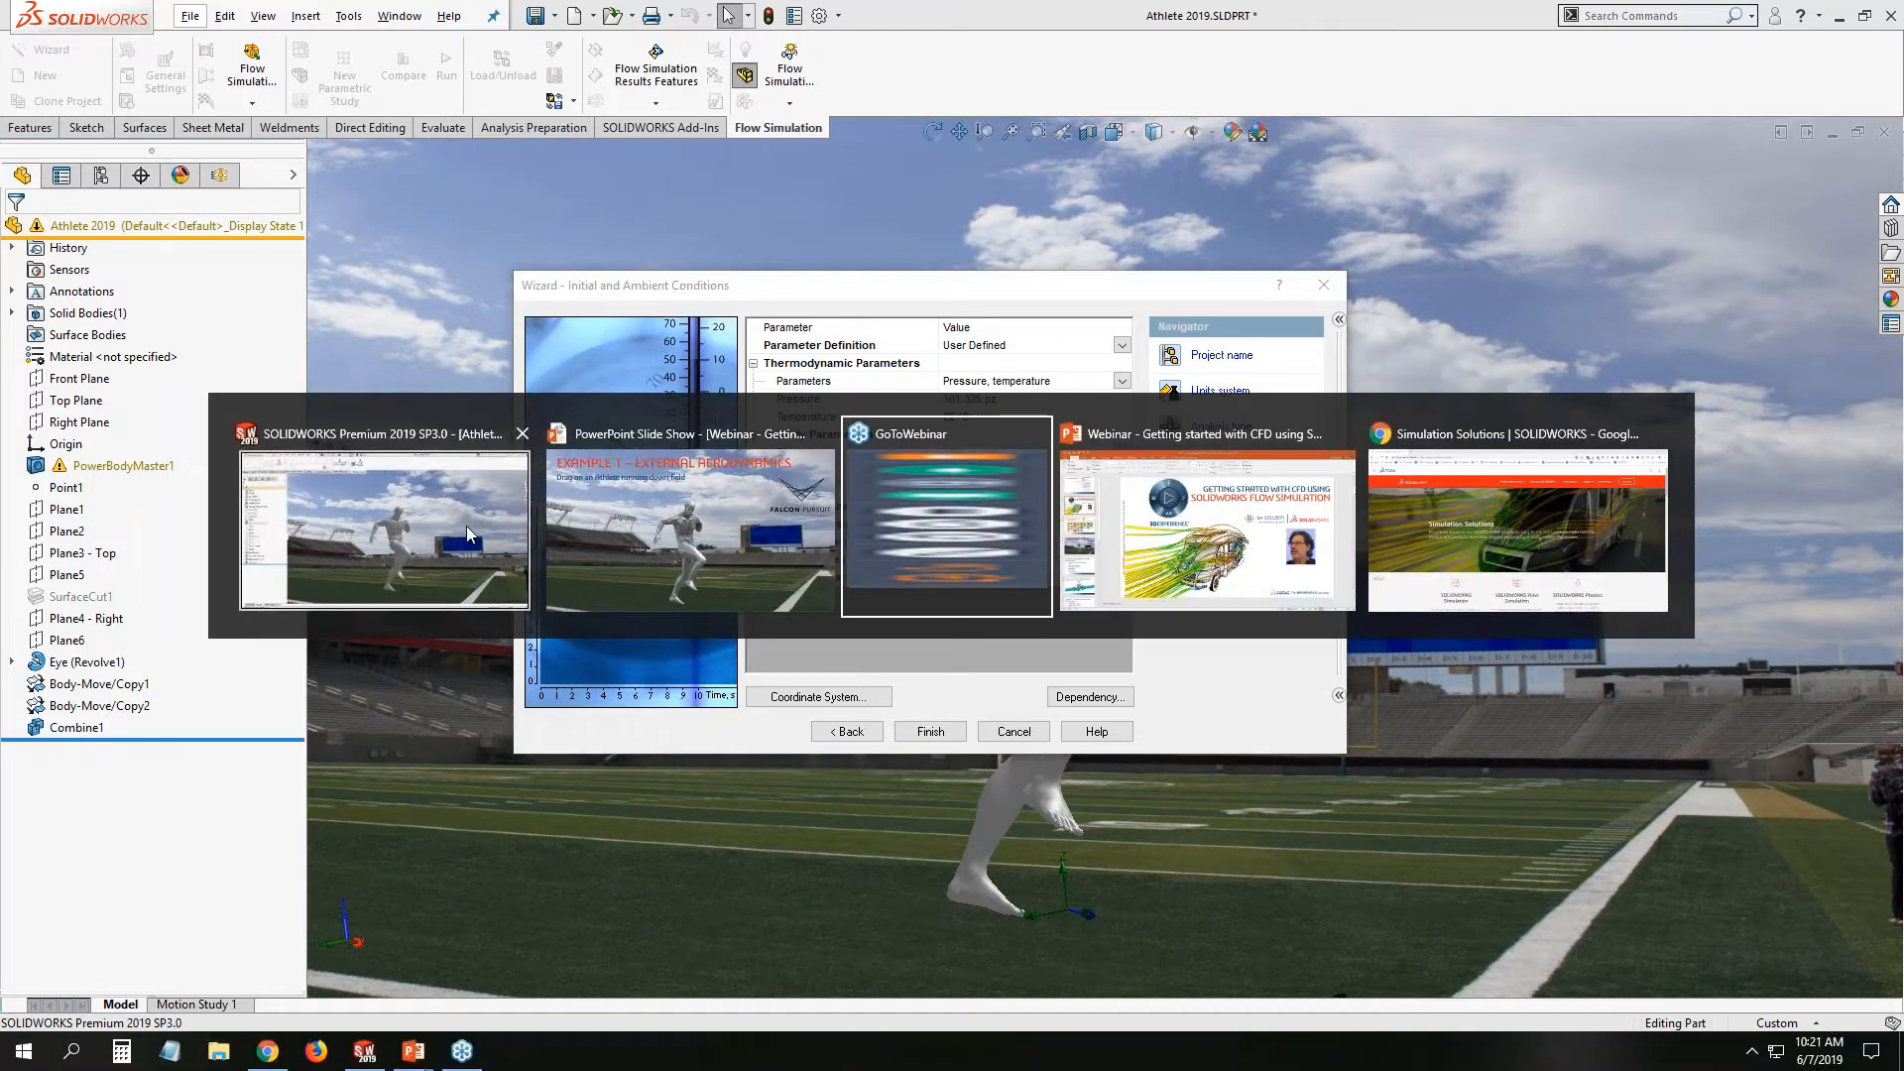
click(466, 525)
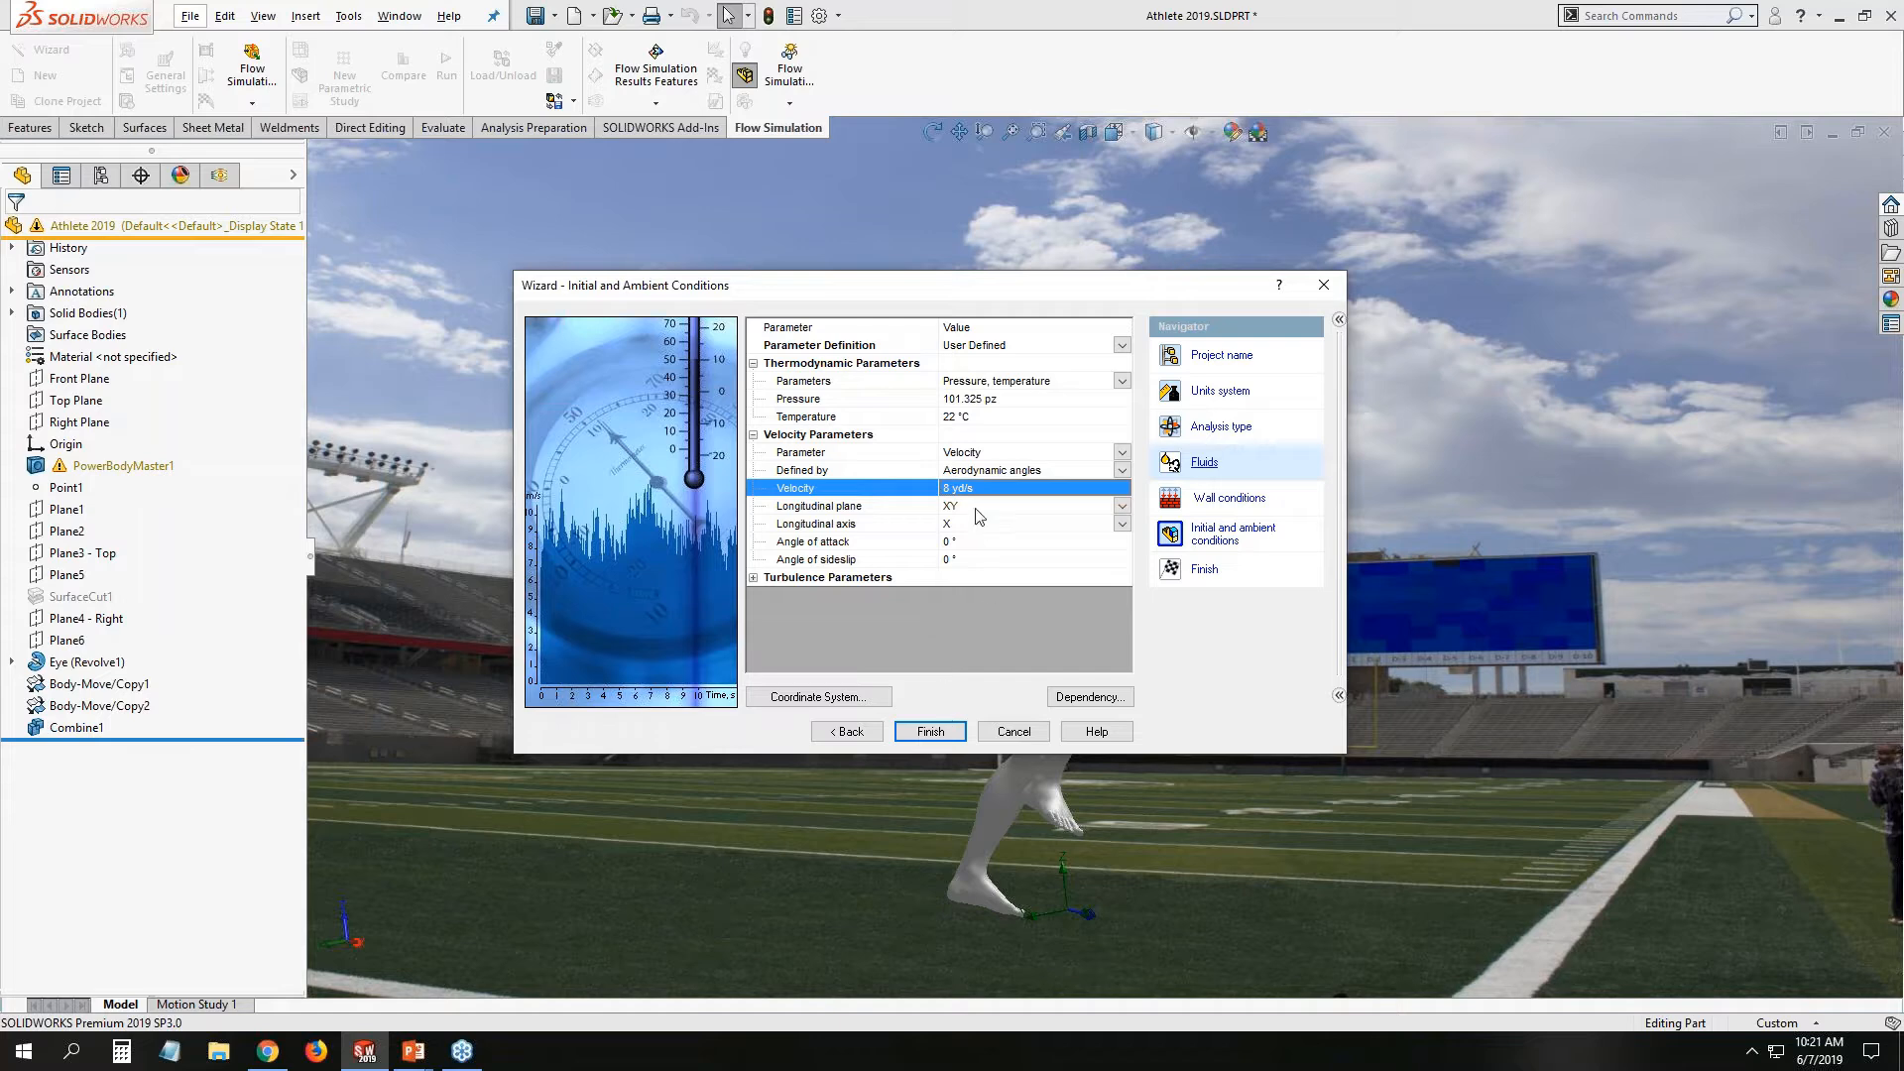
Set the ambient velocity's longitudinal plane to YZ and inspect the flow direction arrow at the athlete's foot.
drag(938, 286, 362, 190)
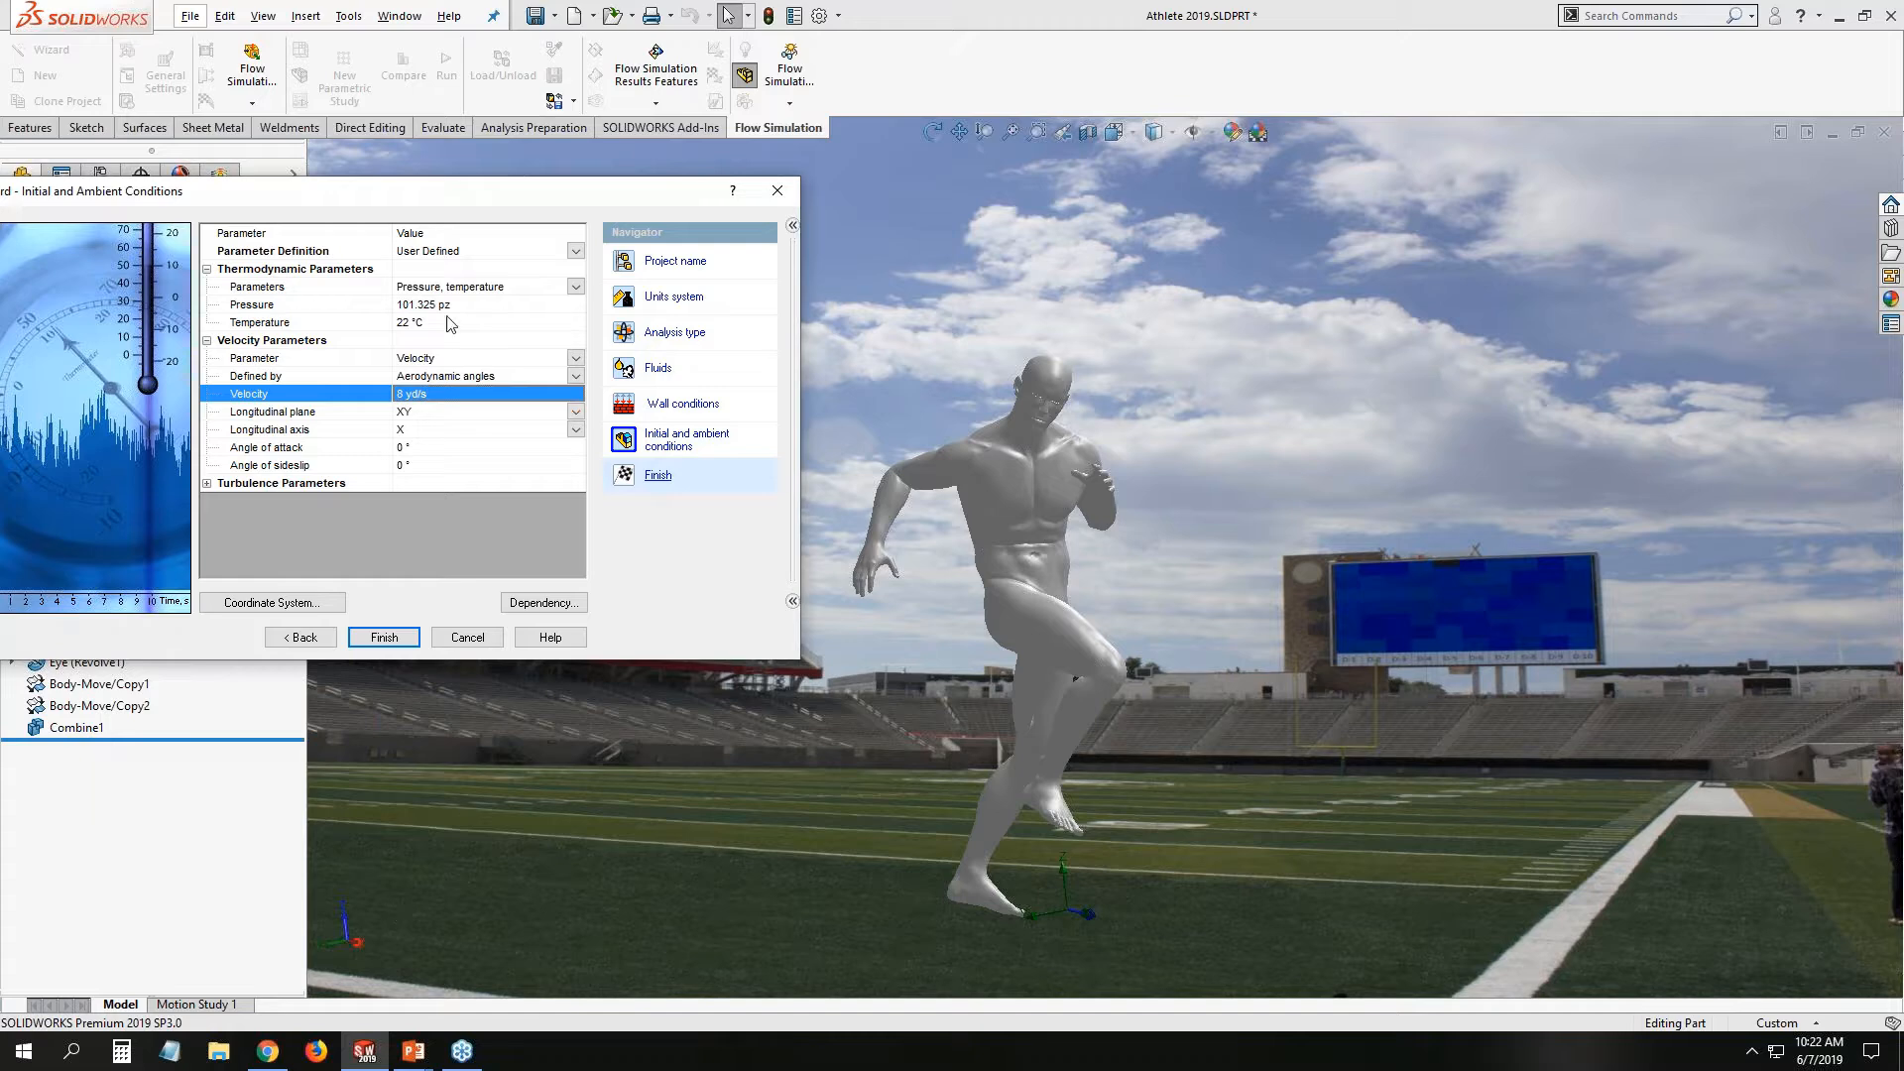
drag(462, 197, 764, 227)
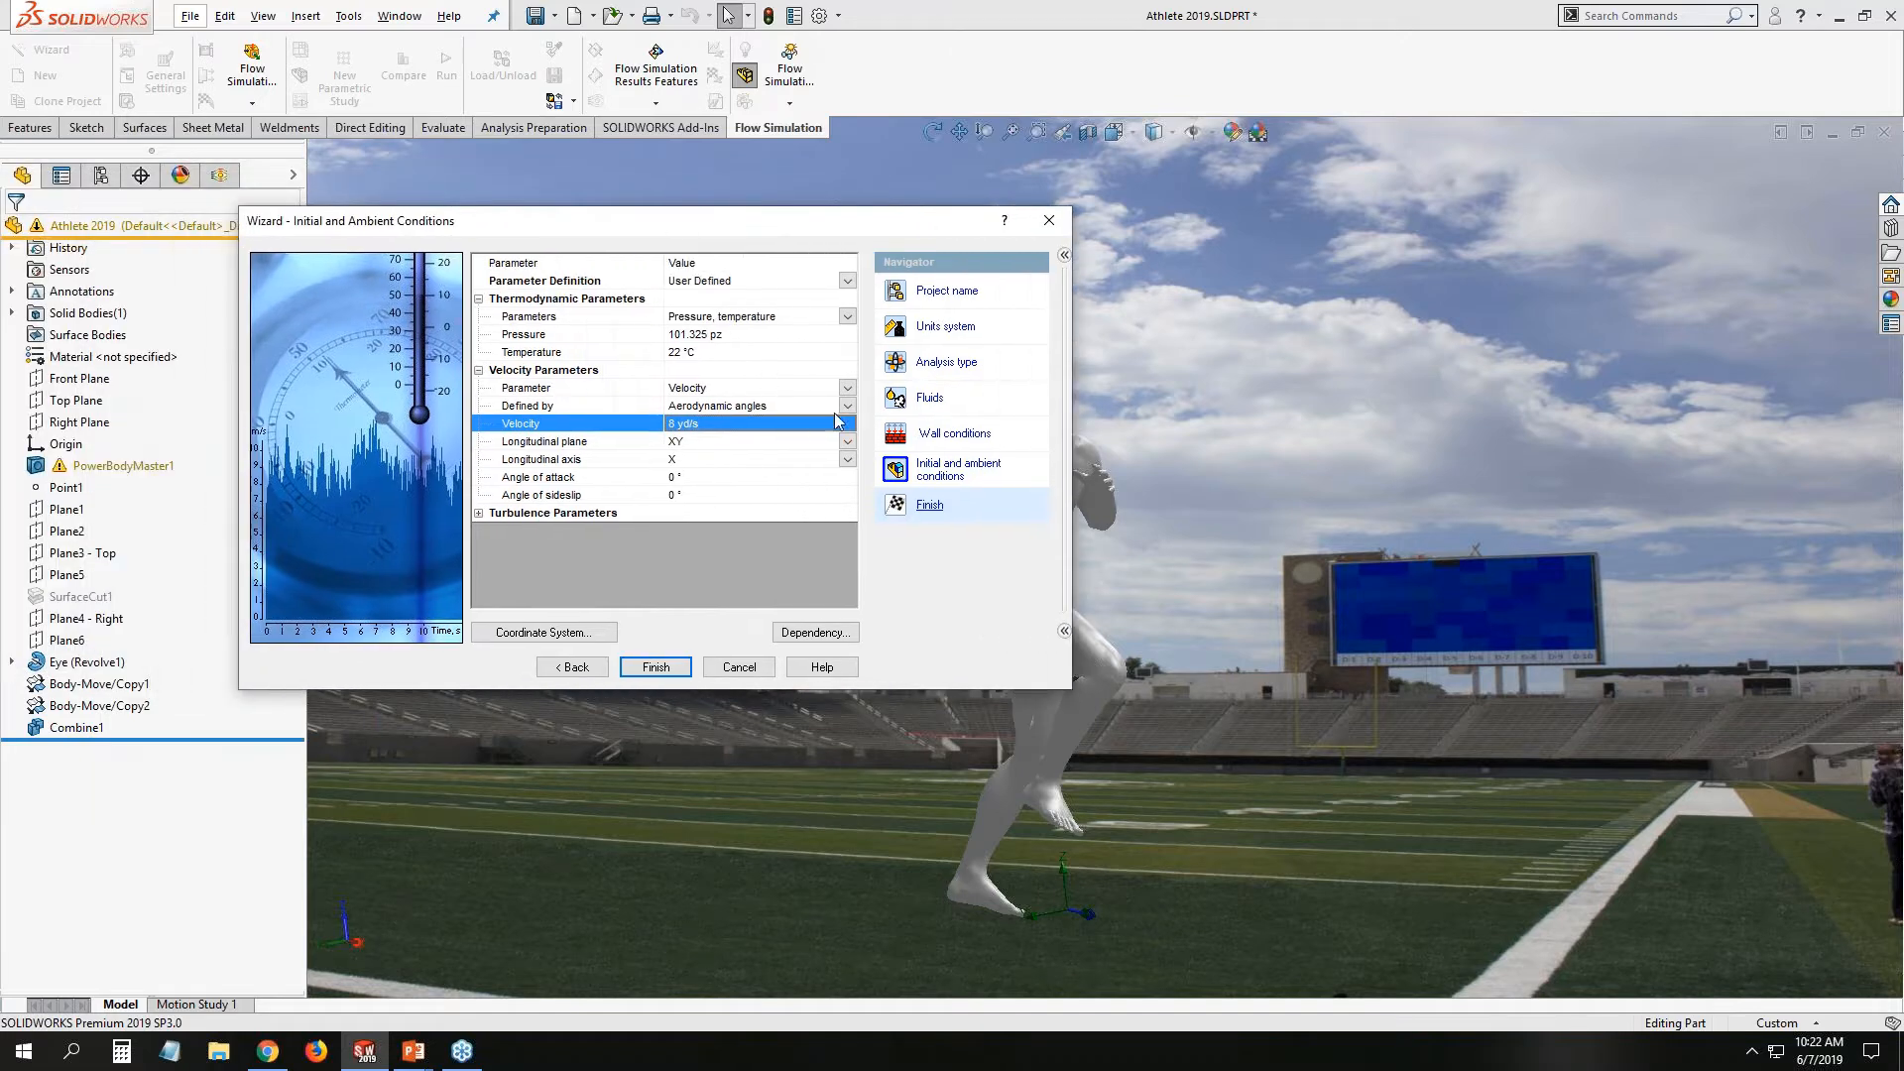
click(850, 442)
click(849, 445)
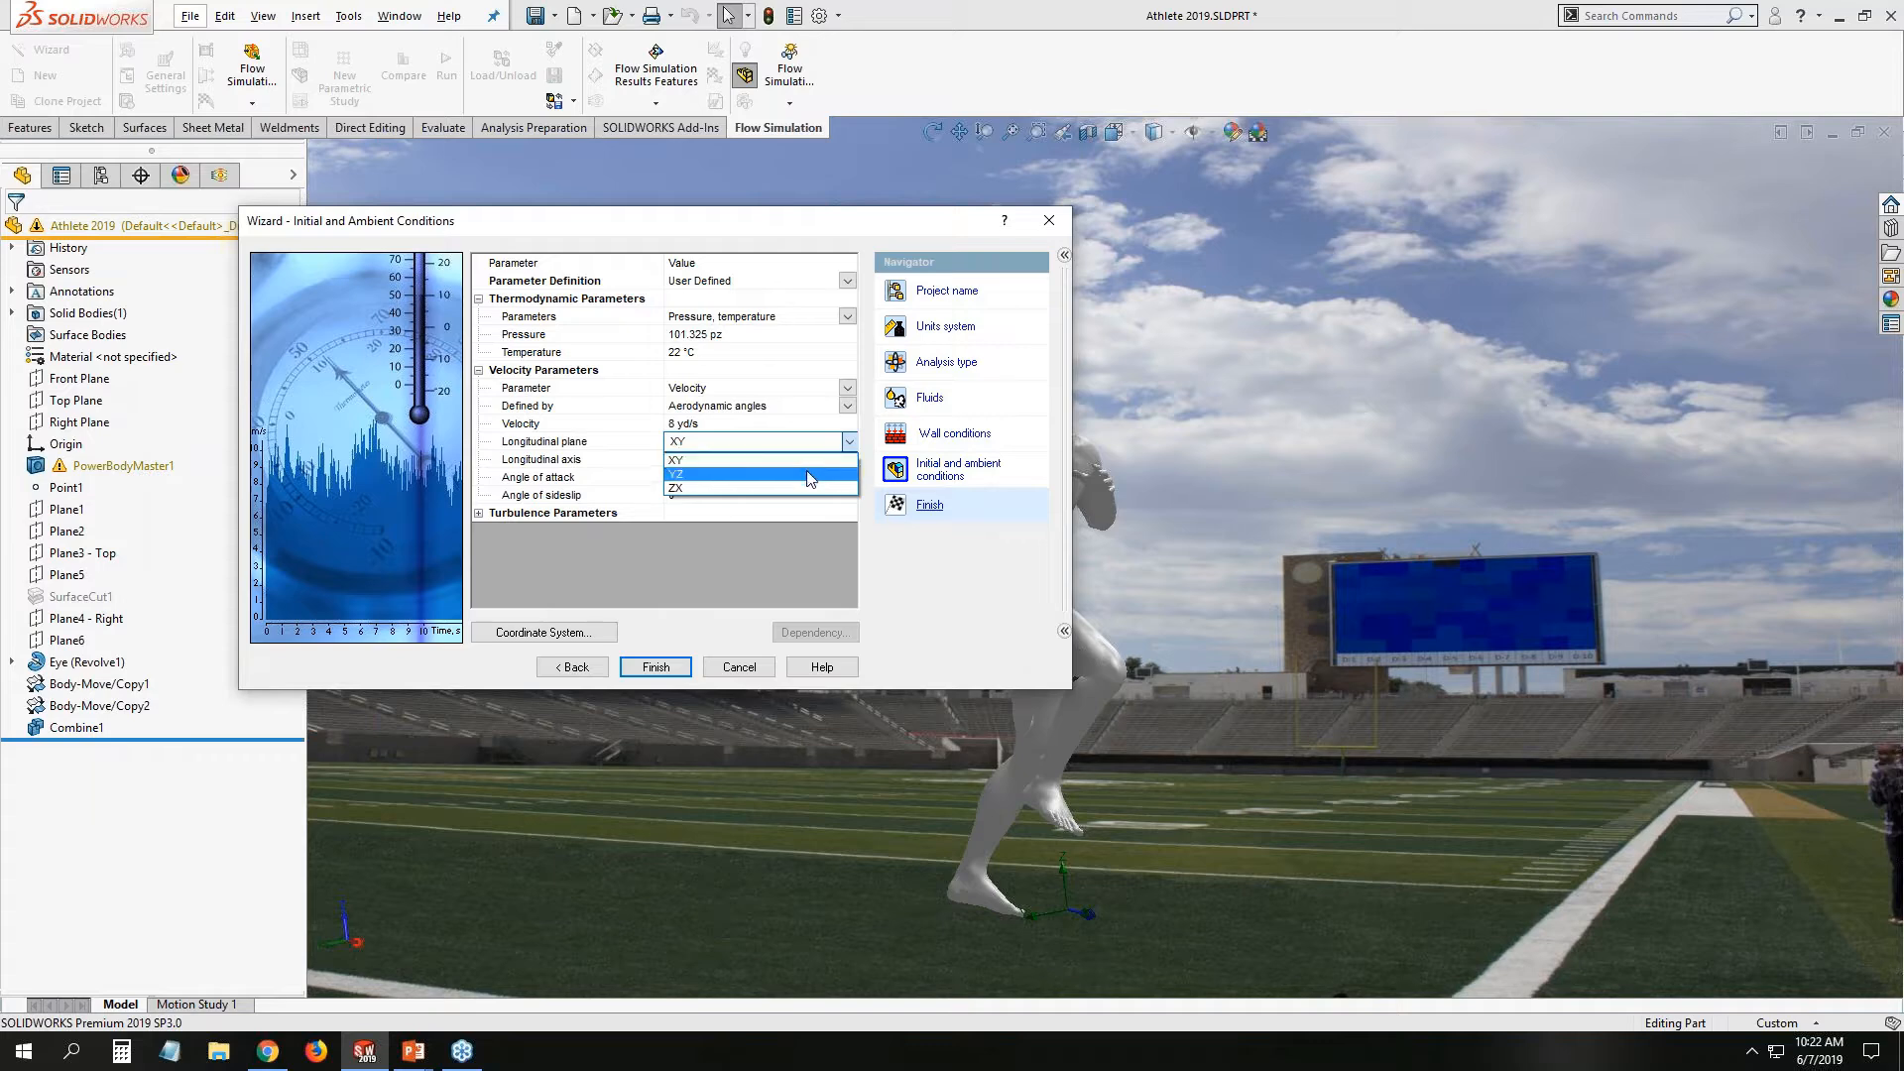
click(808, 475)
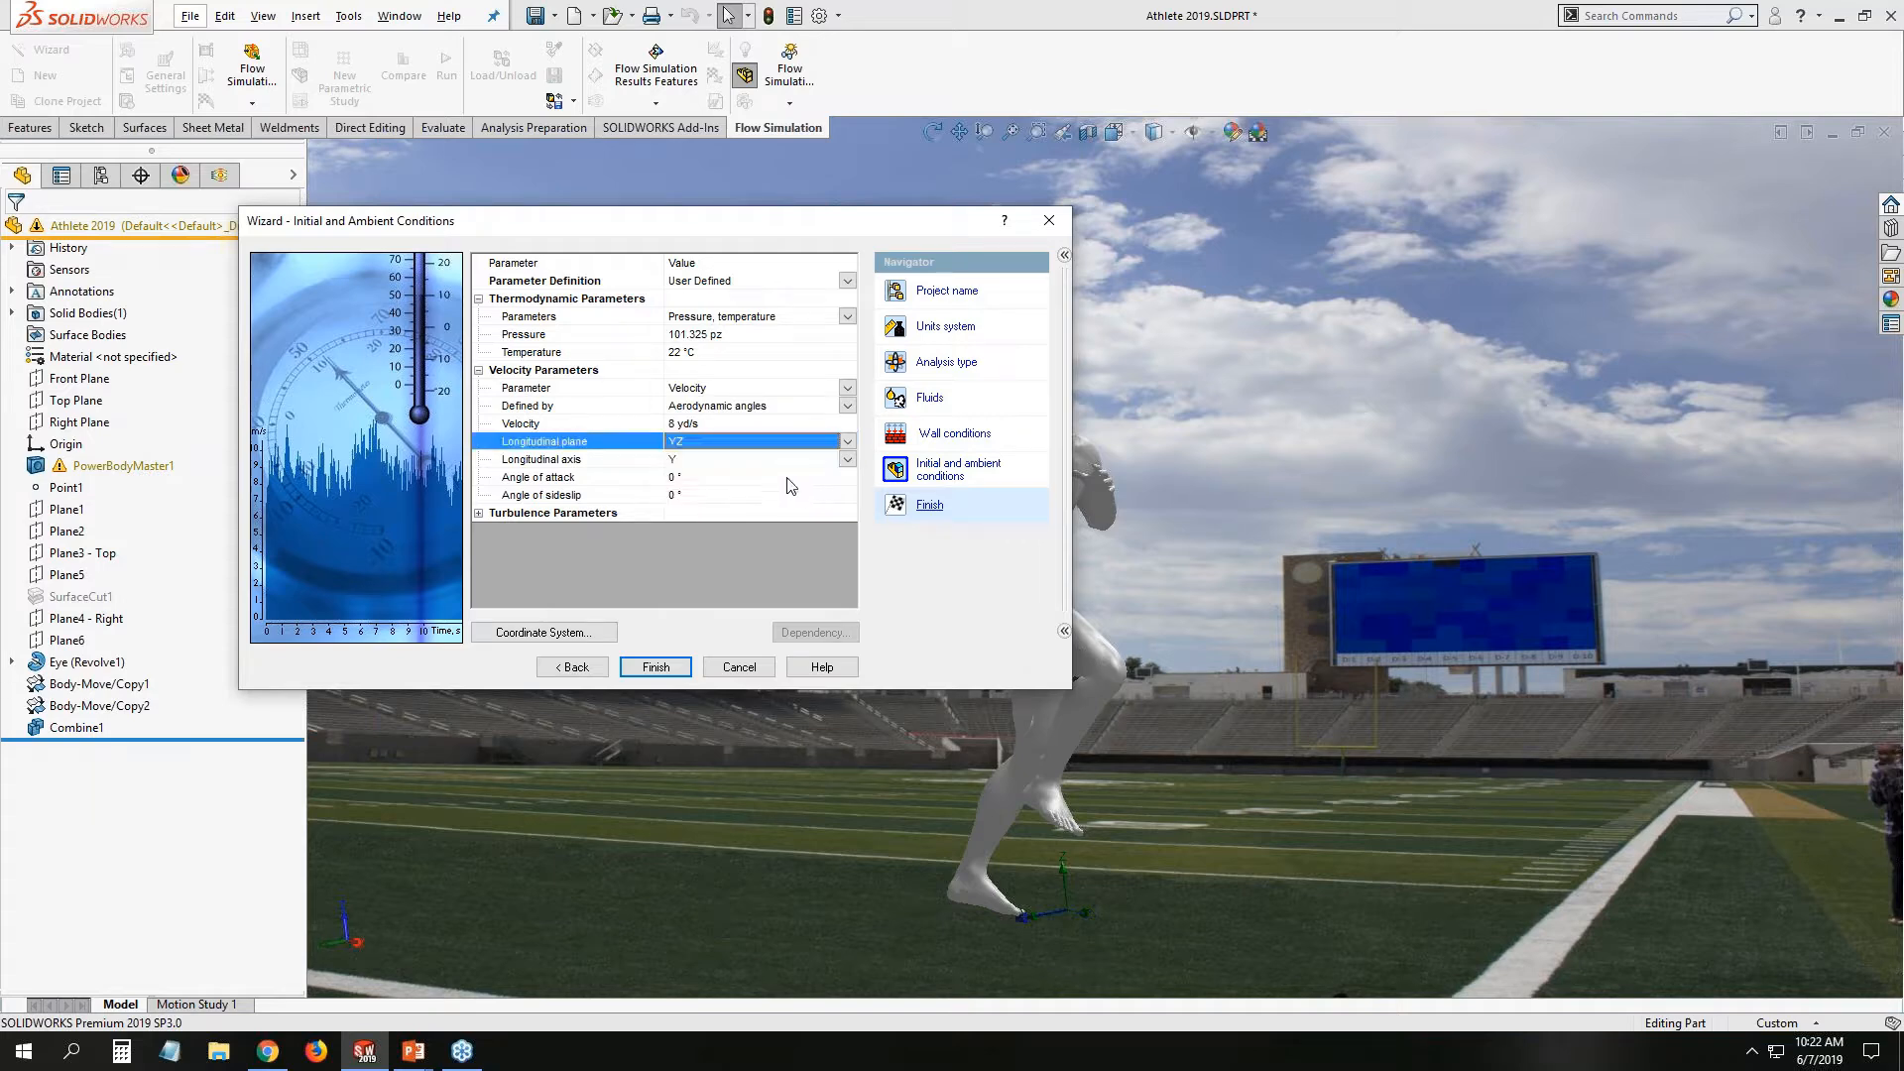
click(709, 479)
click(708, 478)
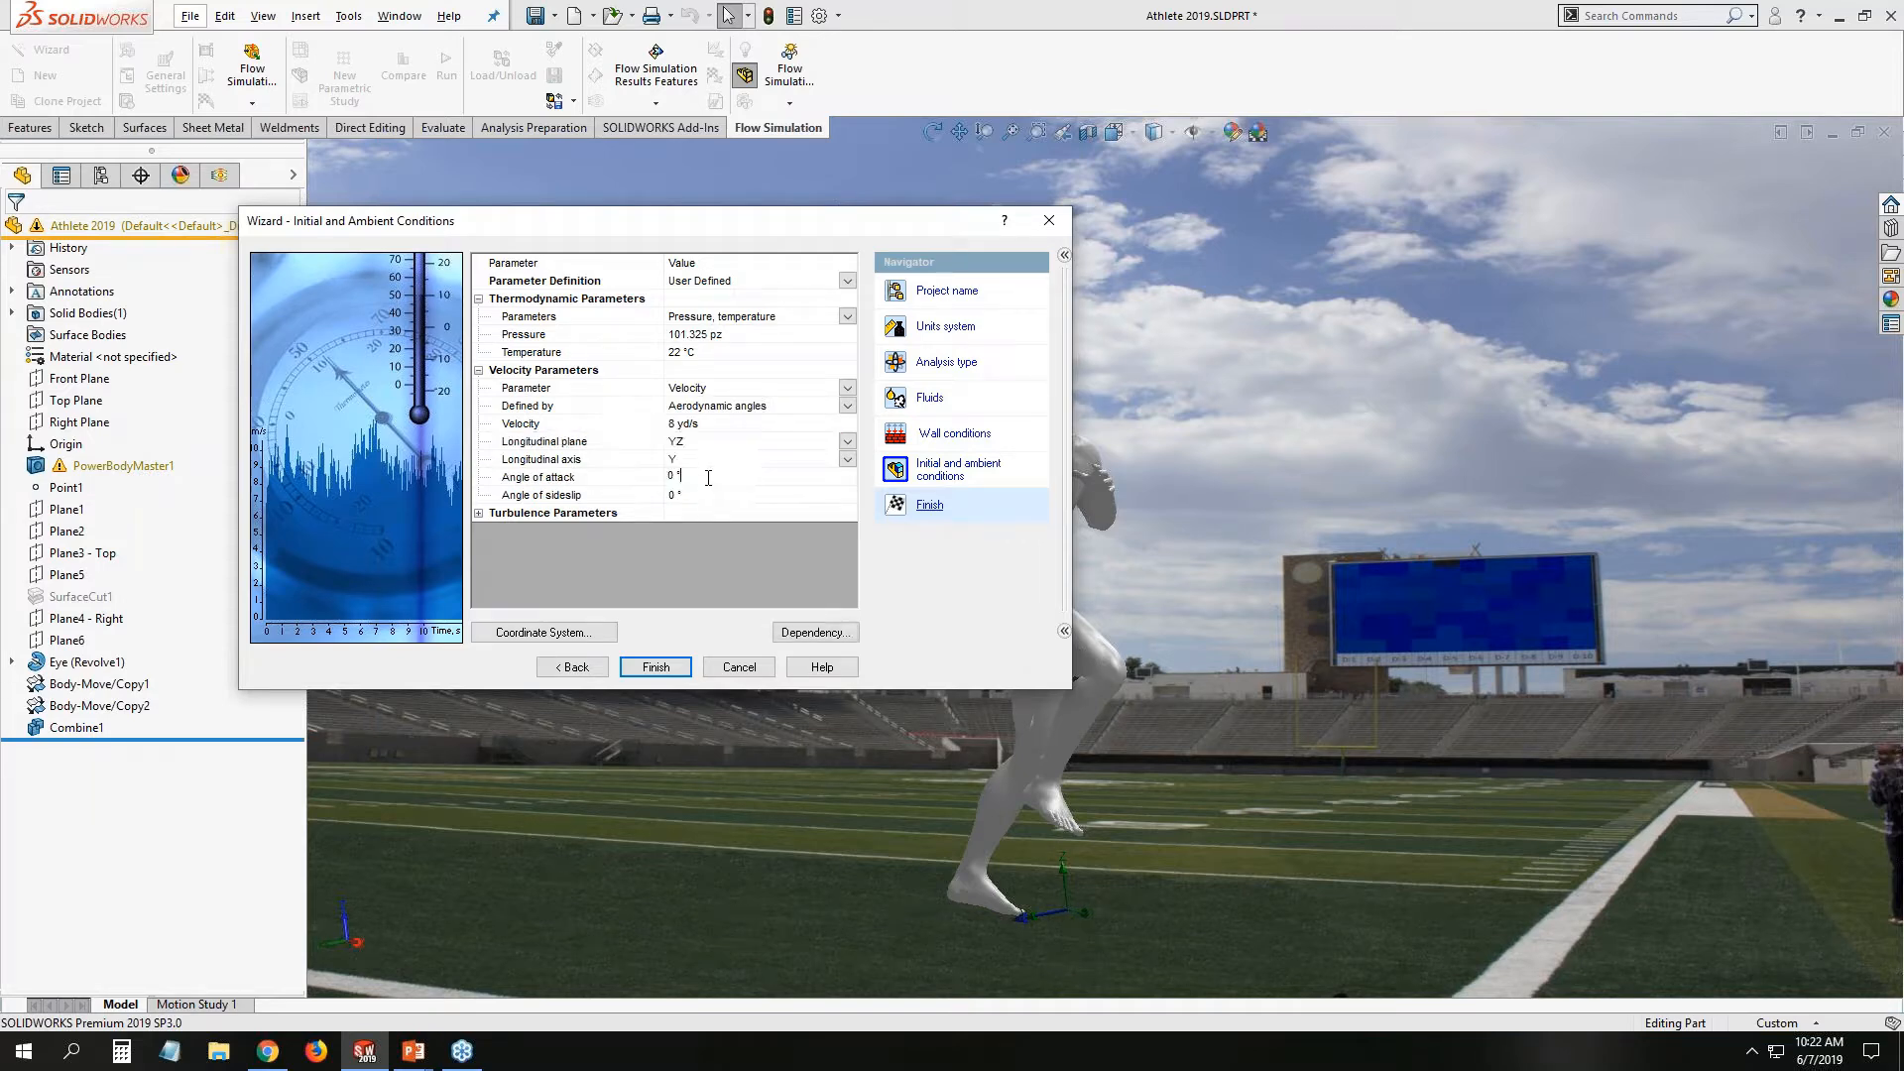
click(723, 544)
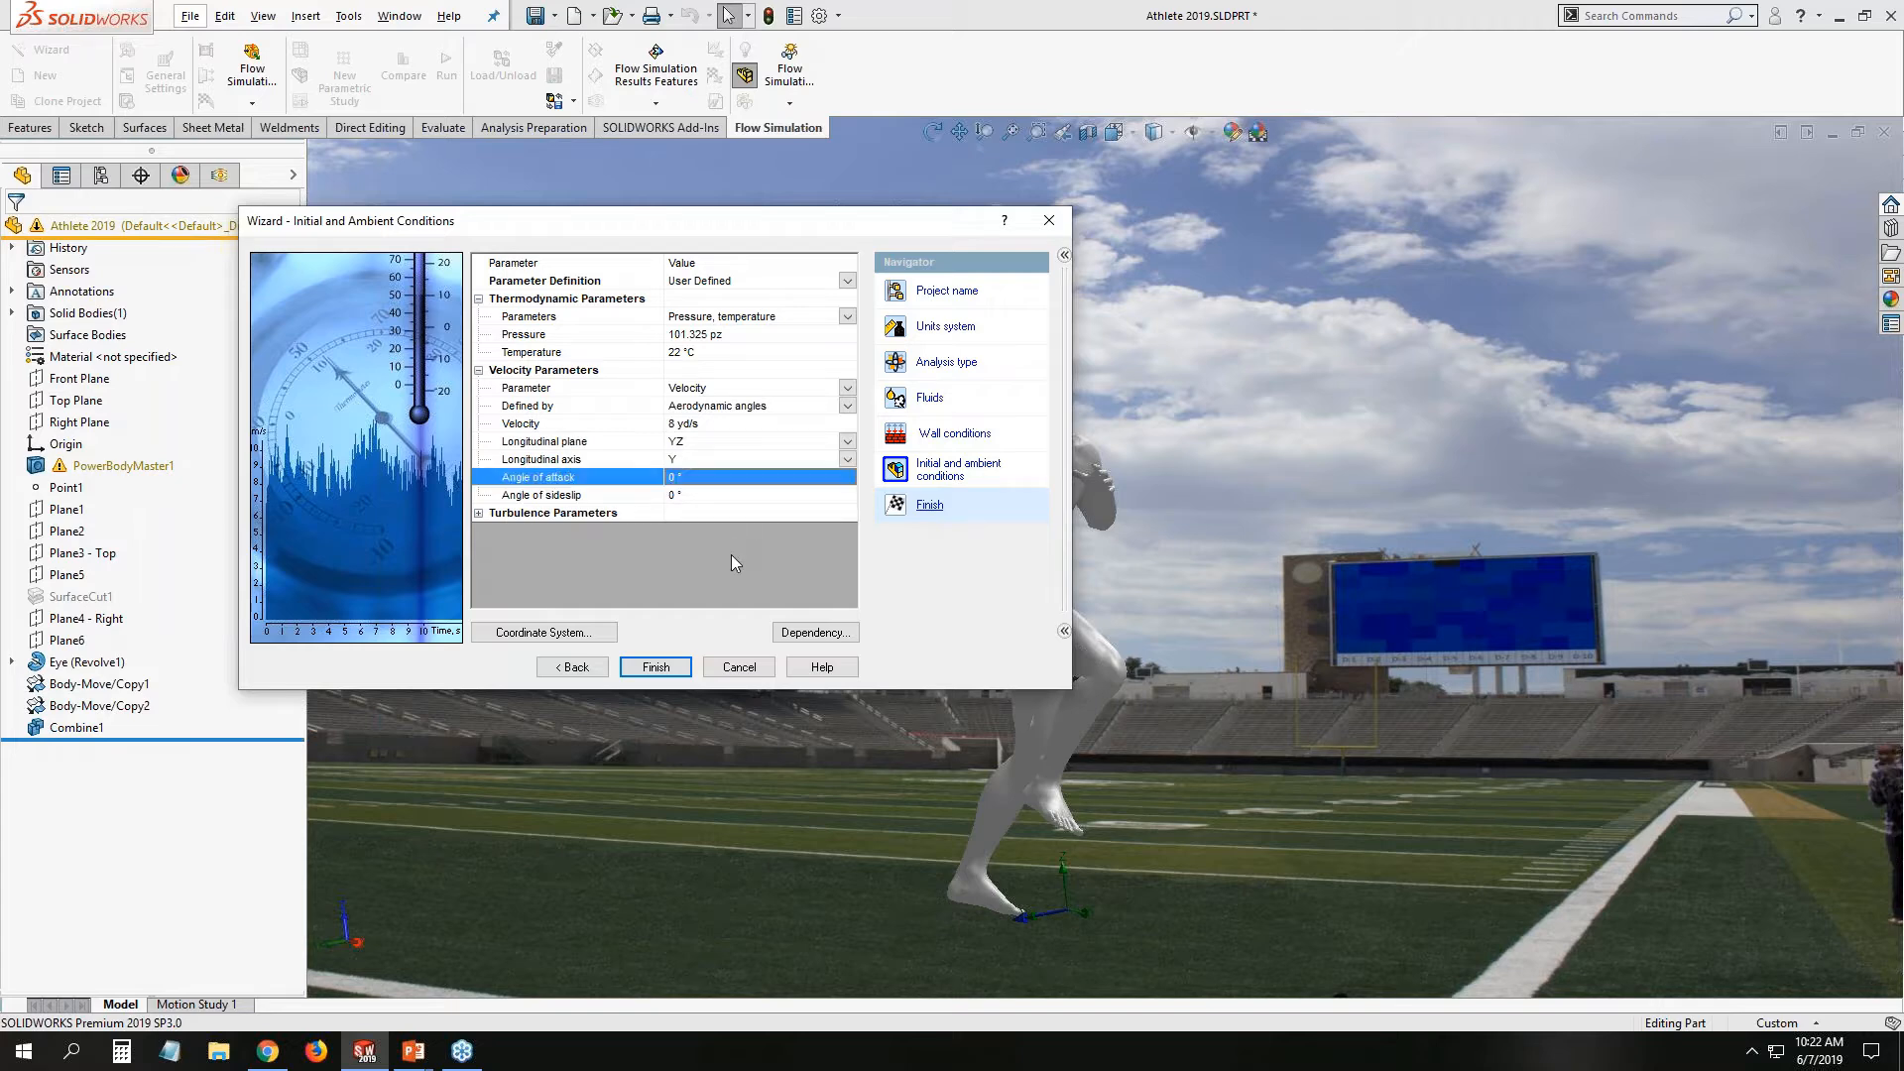
middle_drag(977, 858, 1099, 902)
scroll(1051, 878, down, 5)
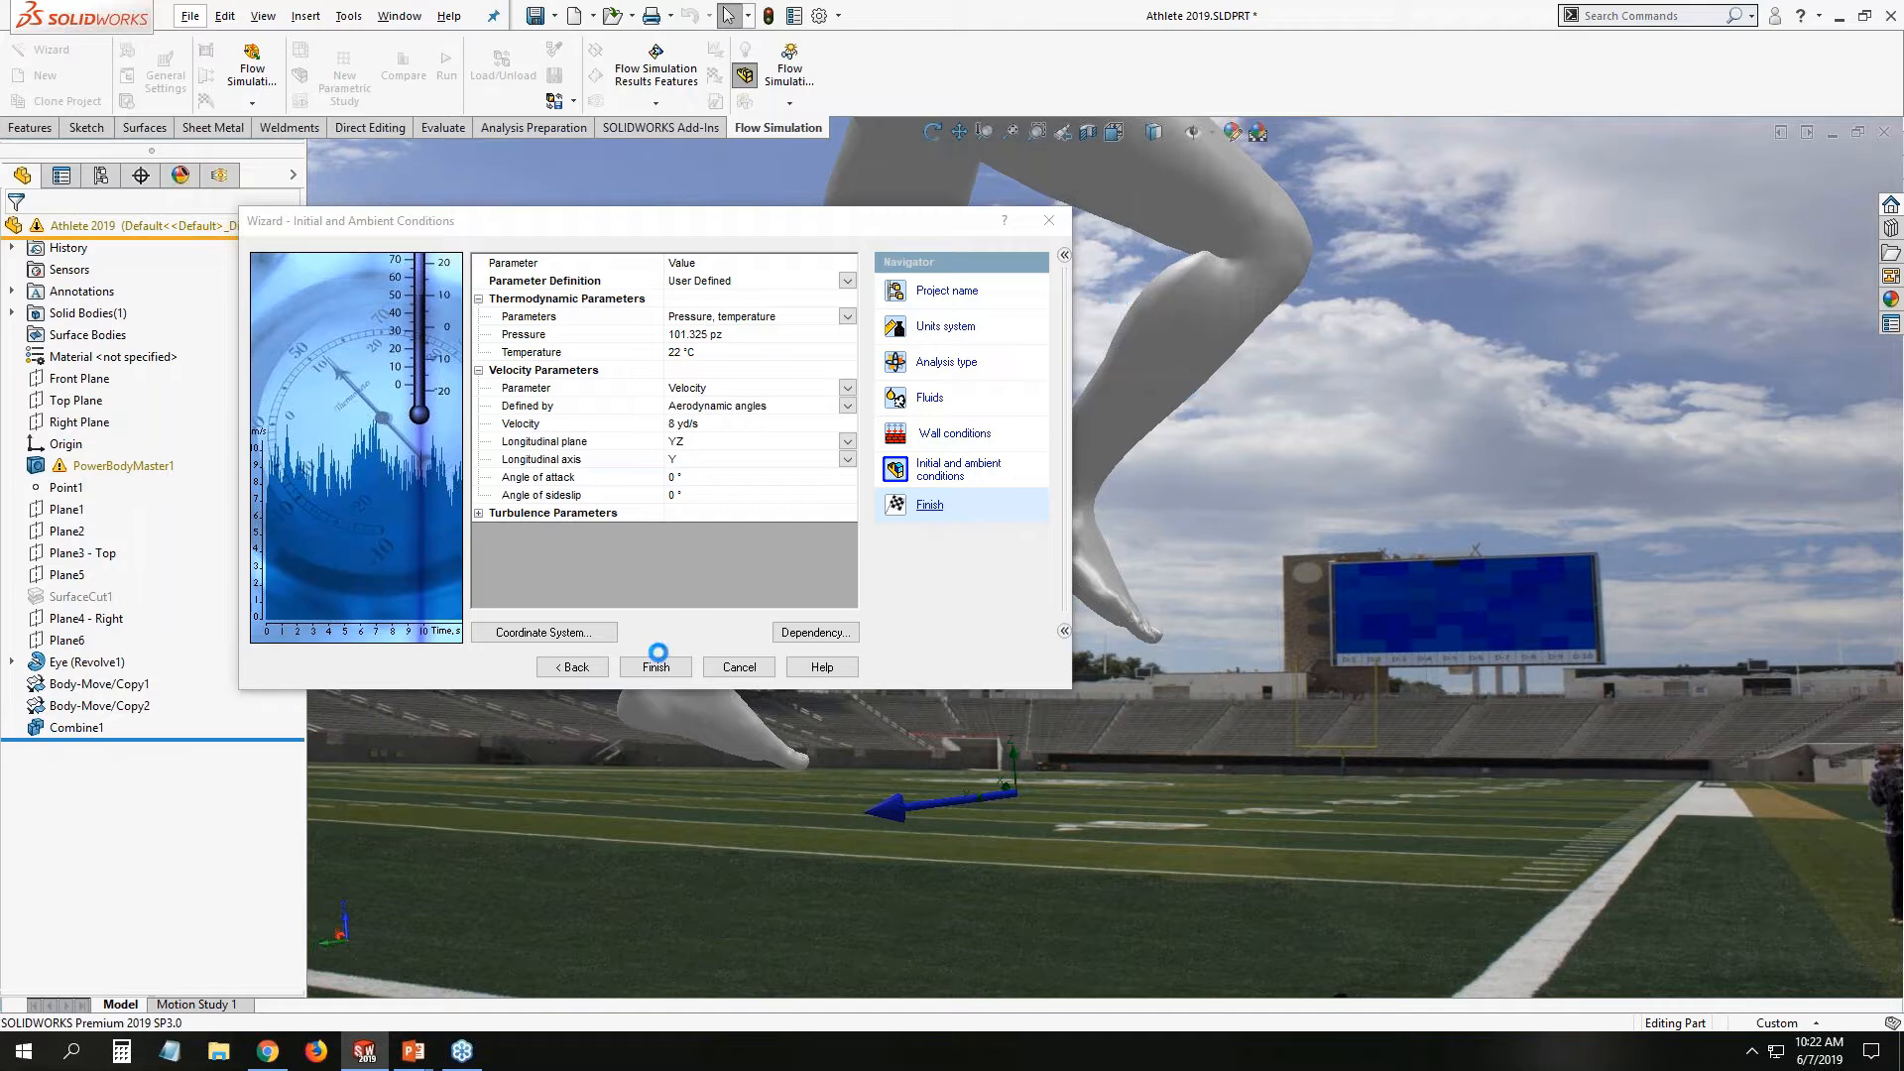
Finish the wizard, inspect the computational domain box around the athlete, and show the Test1 project's simulation tree.
click(657, 666)
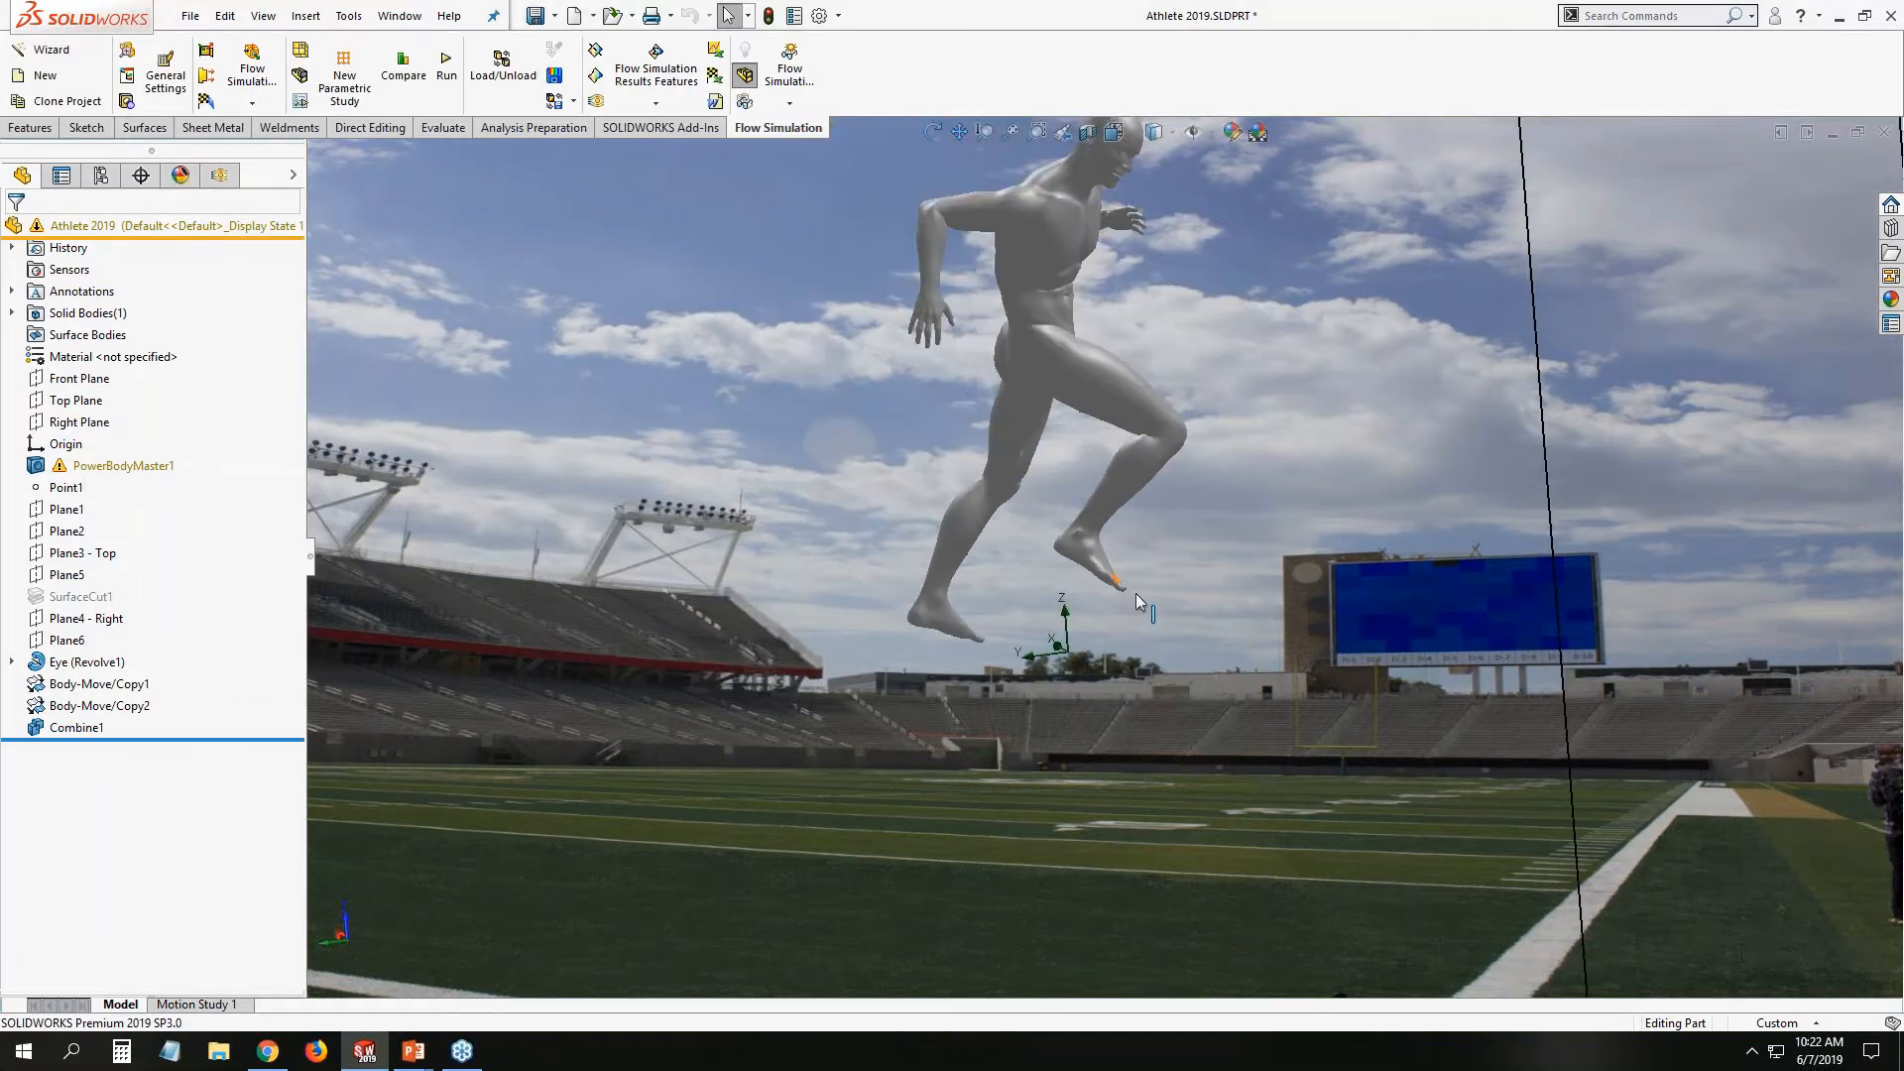
middle_drag(1185, 492, 1061, 521)
scroll(1102, 397, down, 3)
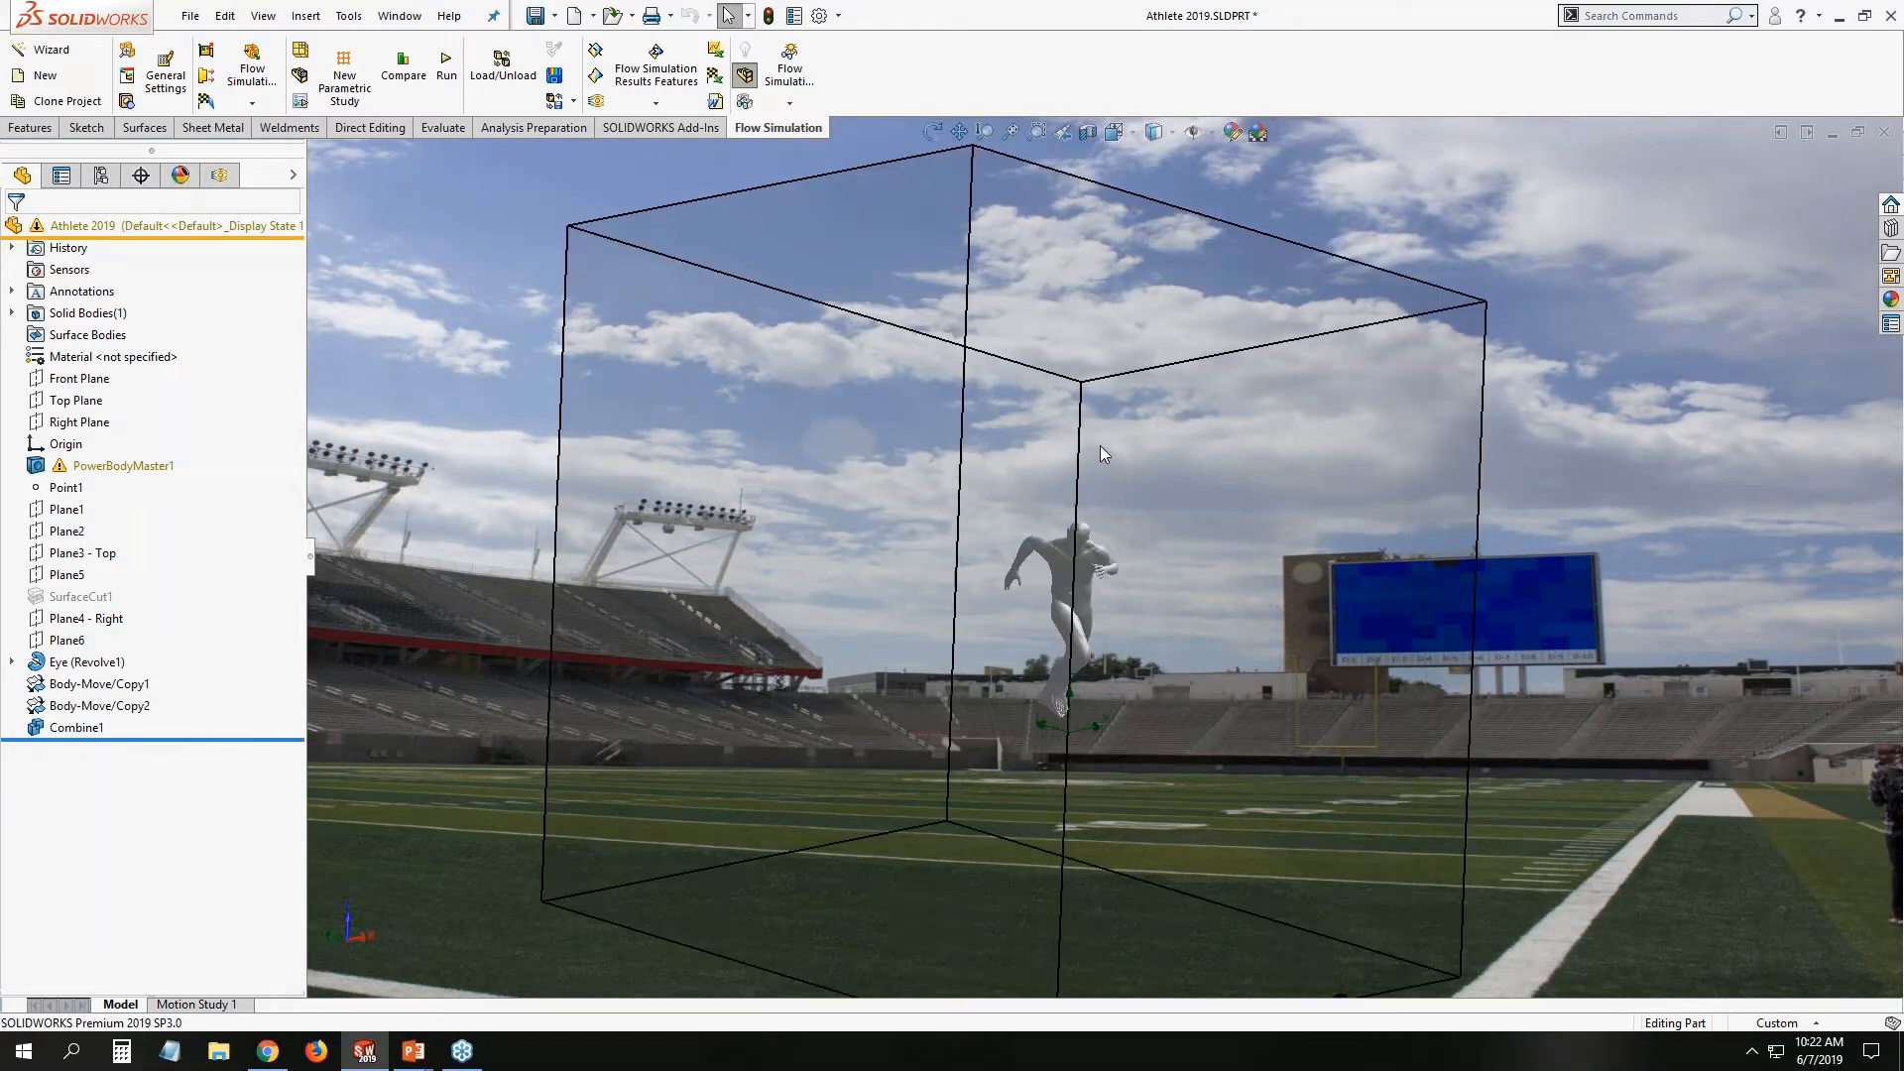
scroll(1150, 592, down, 1)
scroll(1146, 593, up, 3)
middle_drag(1114, 681, 1115, 640)
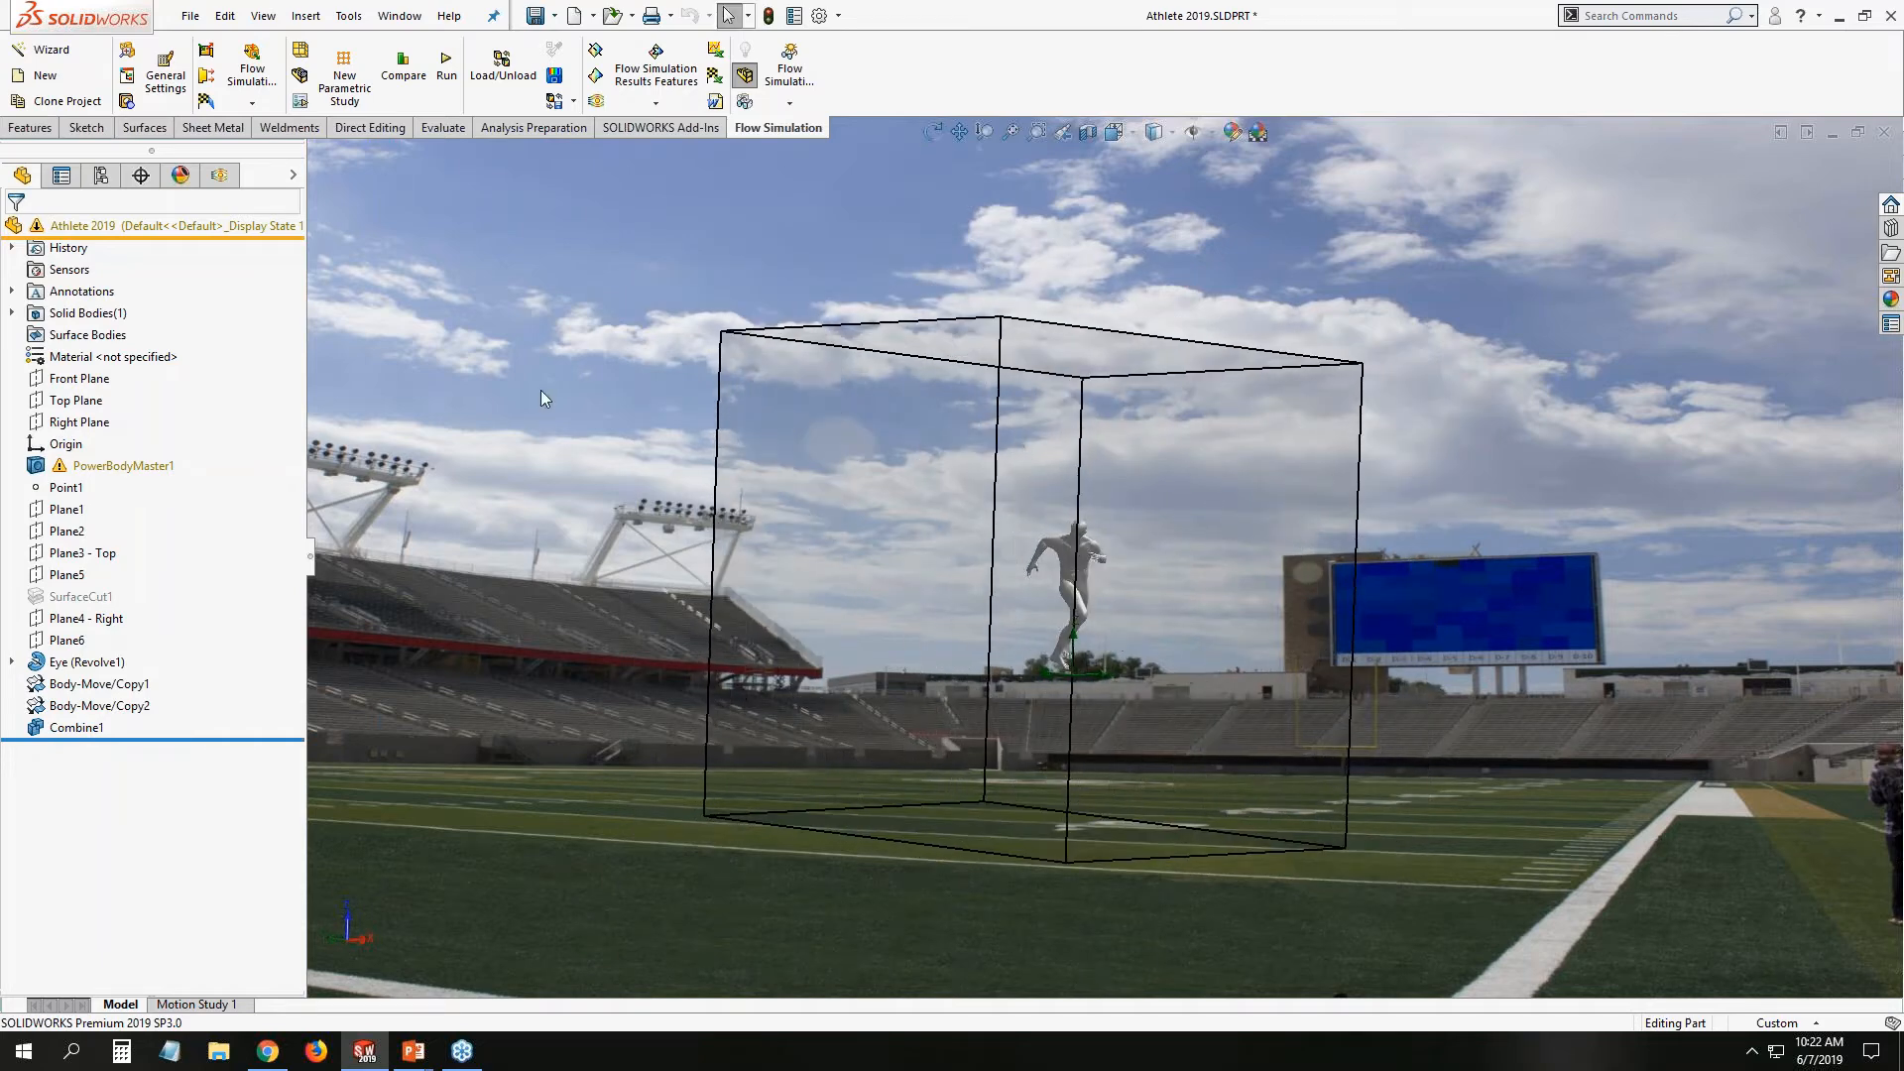
click(220, 174)
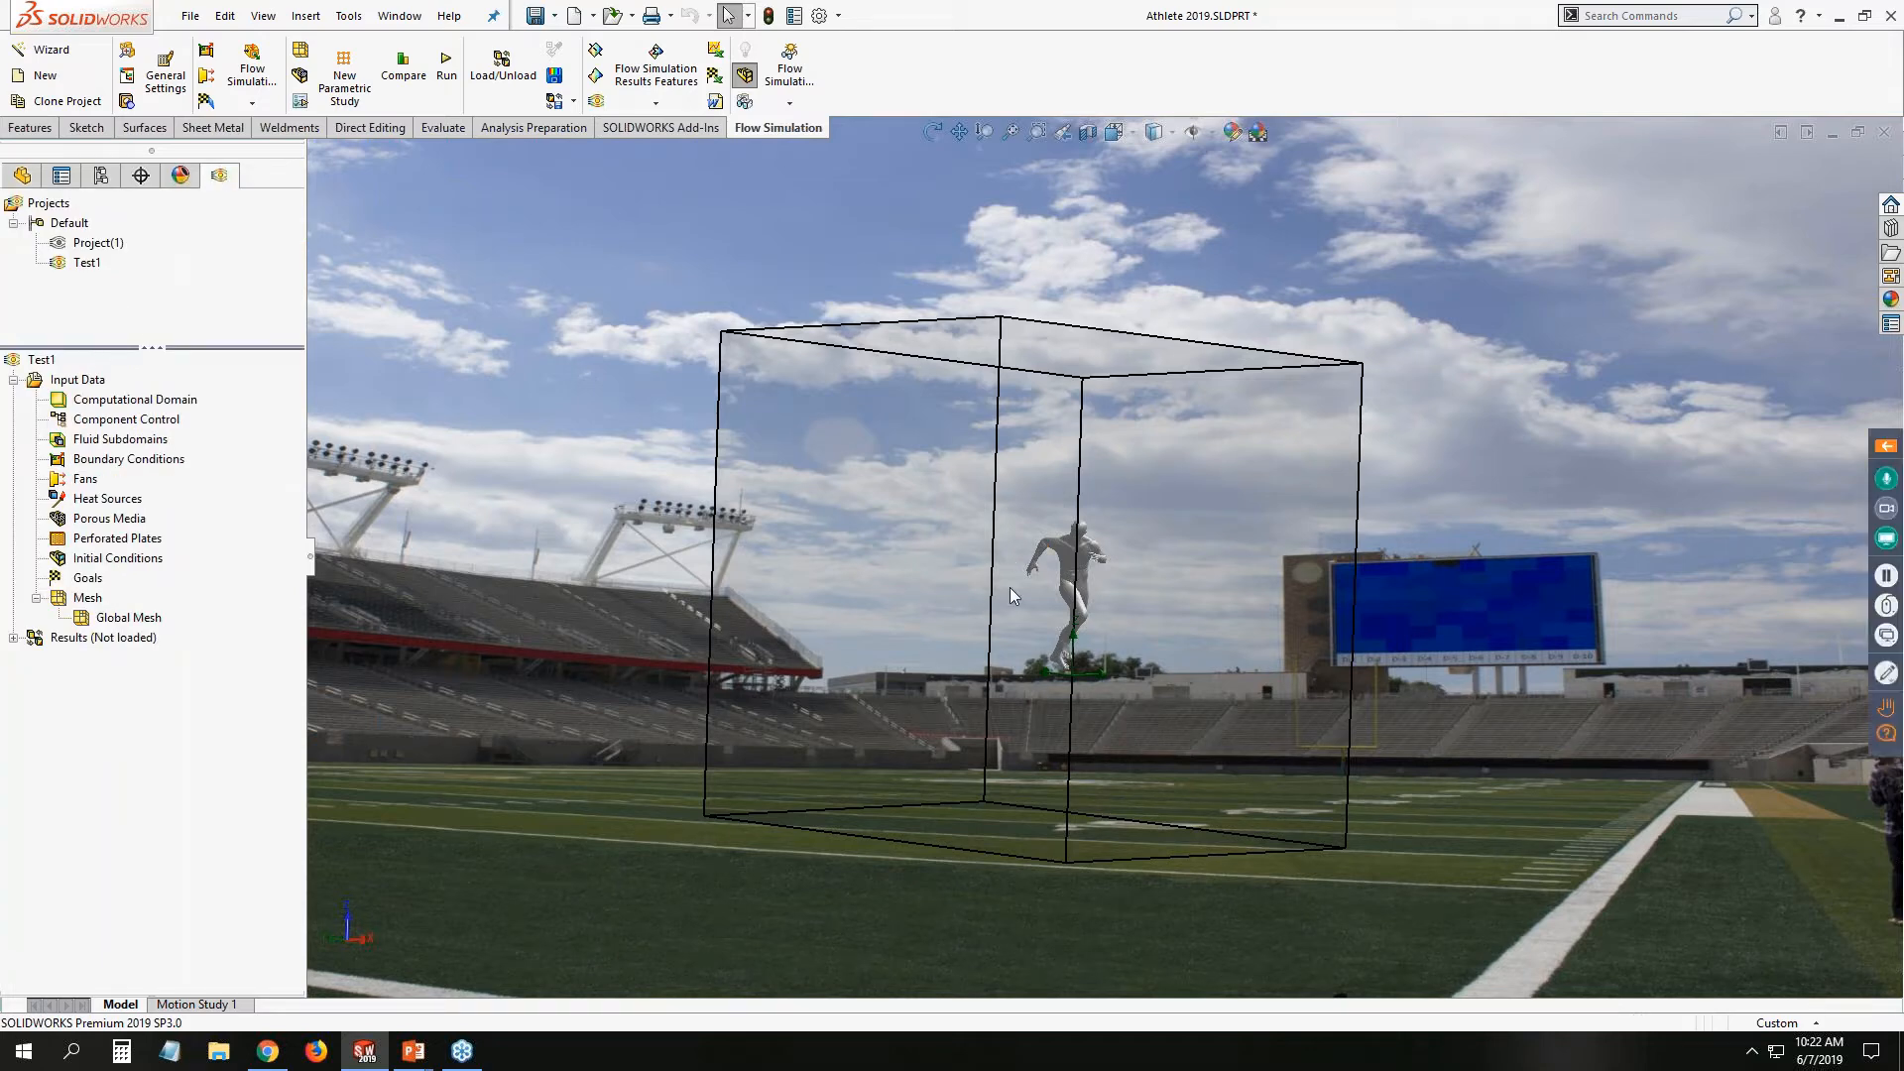
mouse_move(1010, 587)
middle_down()
mouse_move(1089, 560)
mouse_move(994, 614)
middle_up()
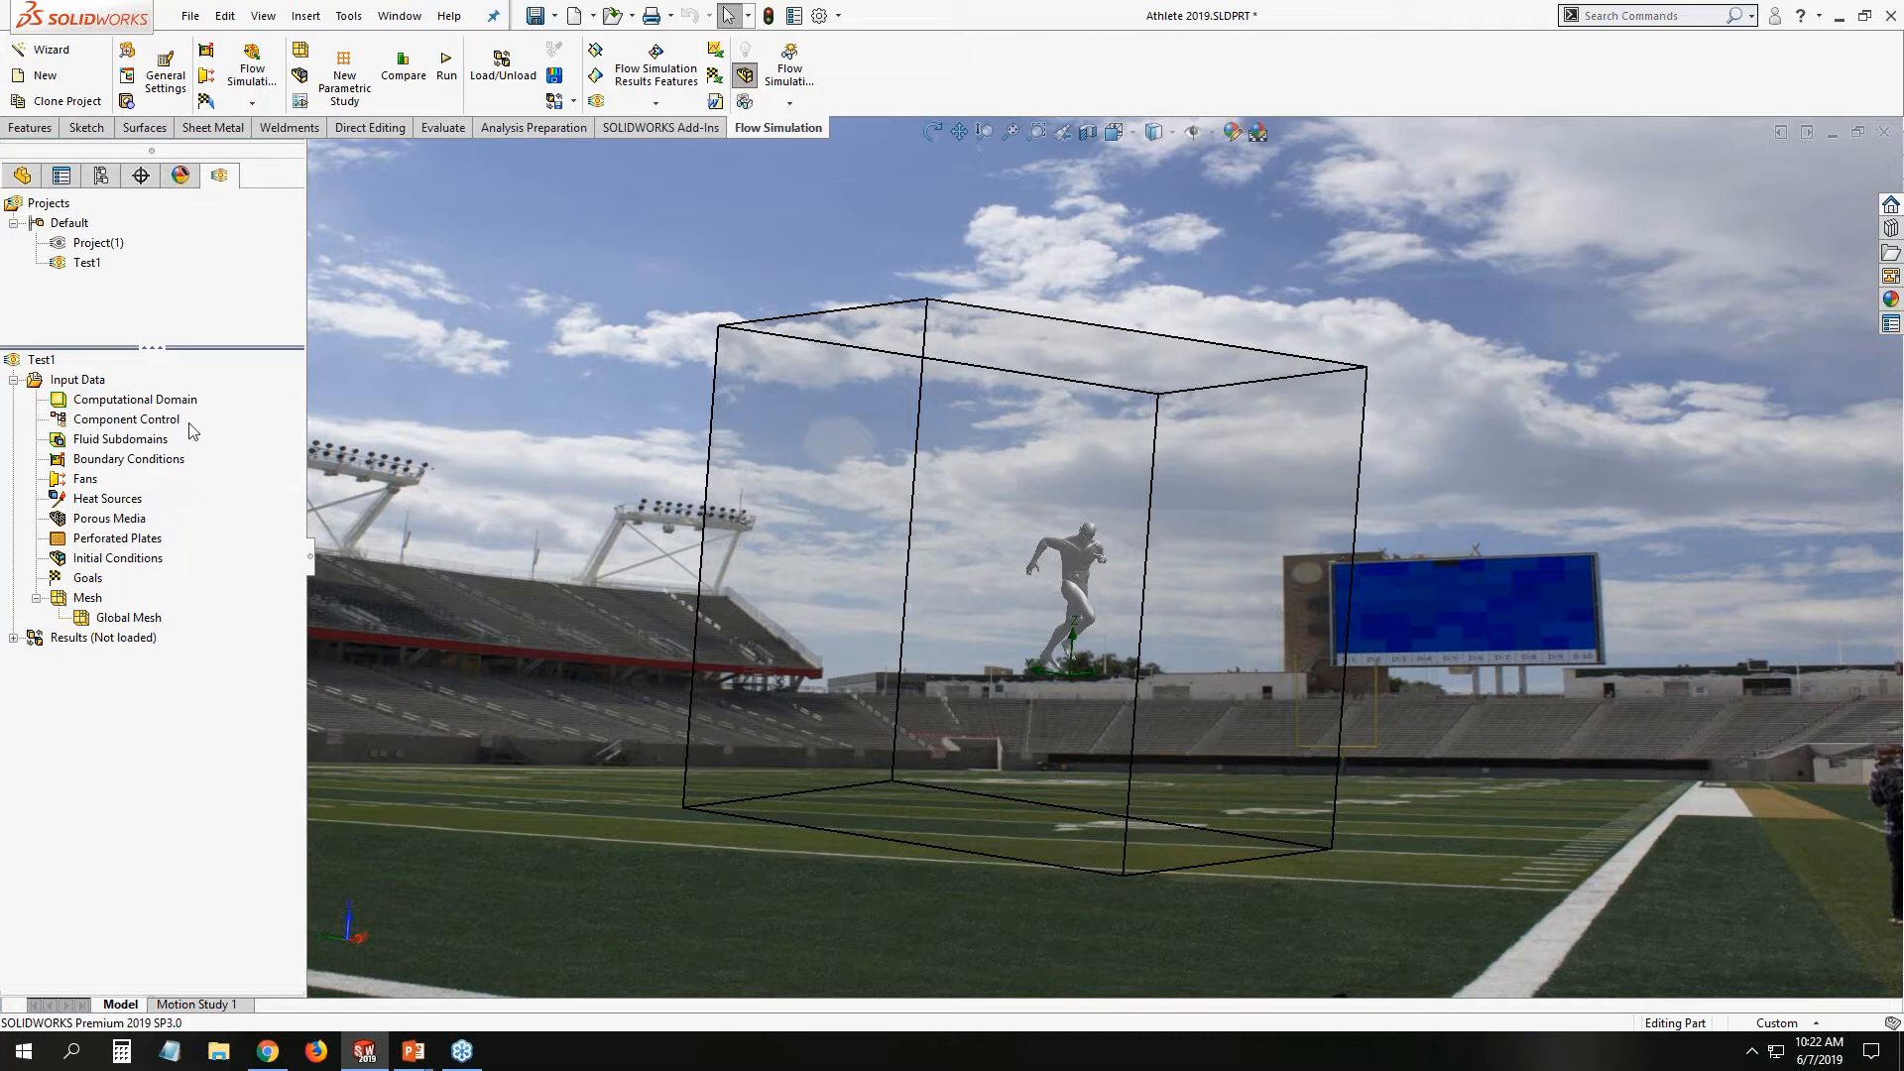
Edit the computational domain's definition and extend its Y maximum behind the athlete to 6000 mm, checking it in the top view.
click(157, 401)
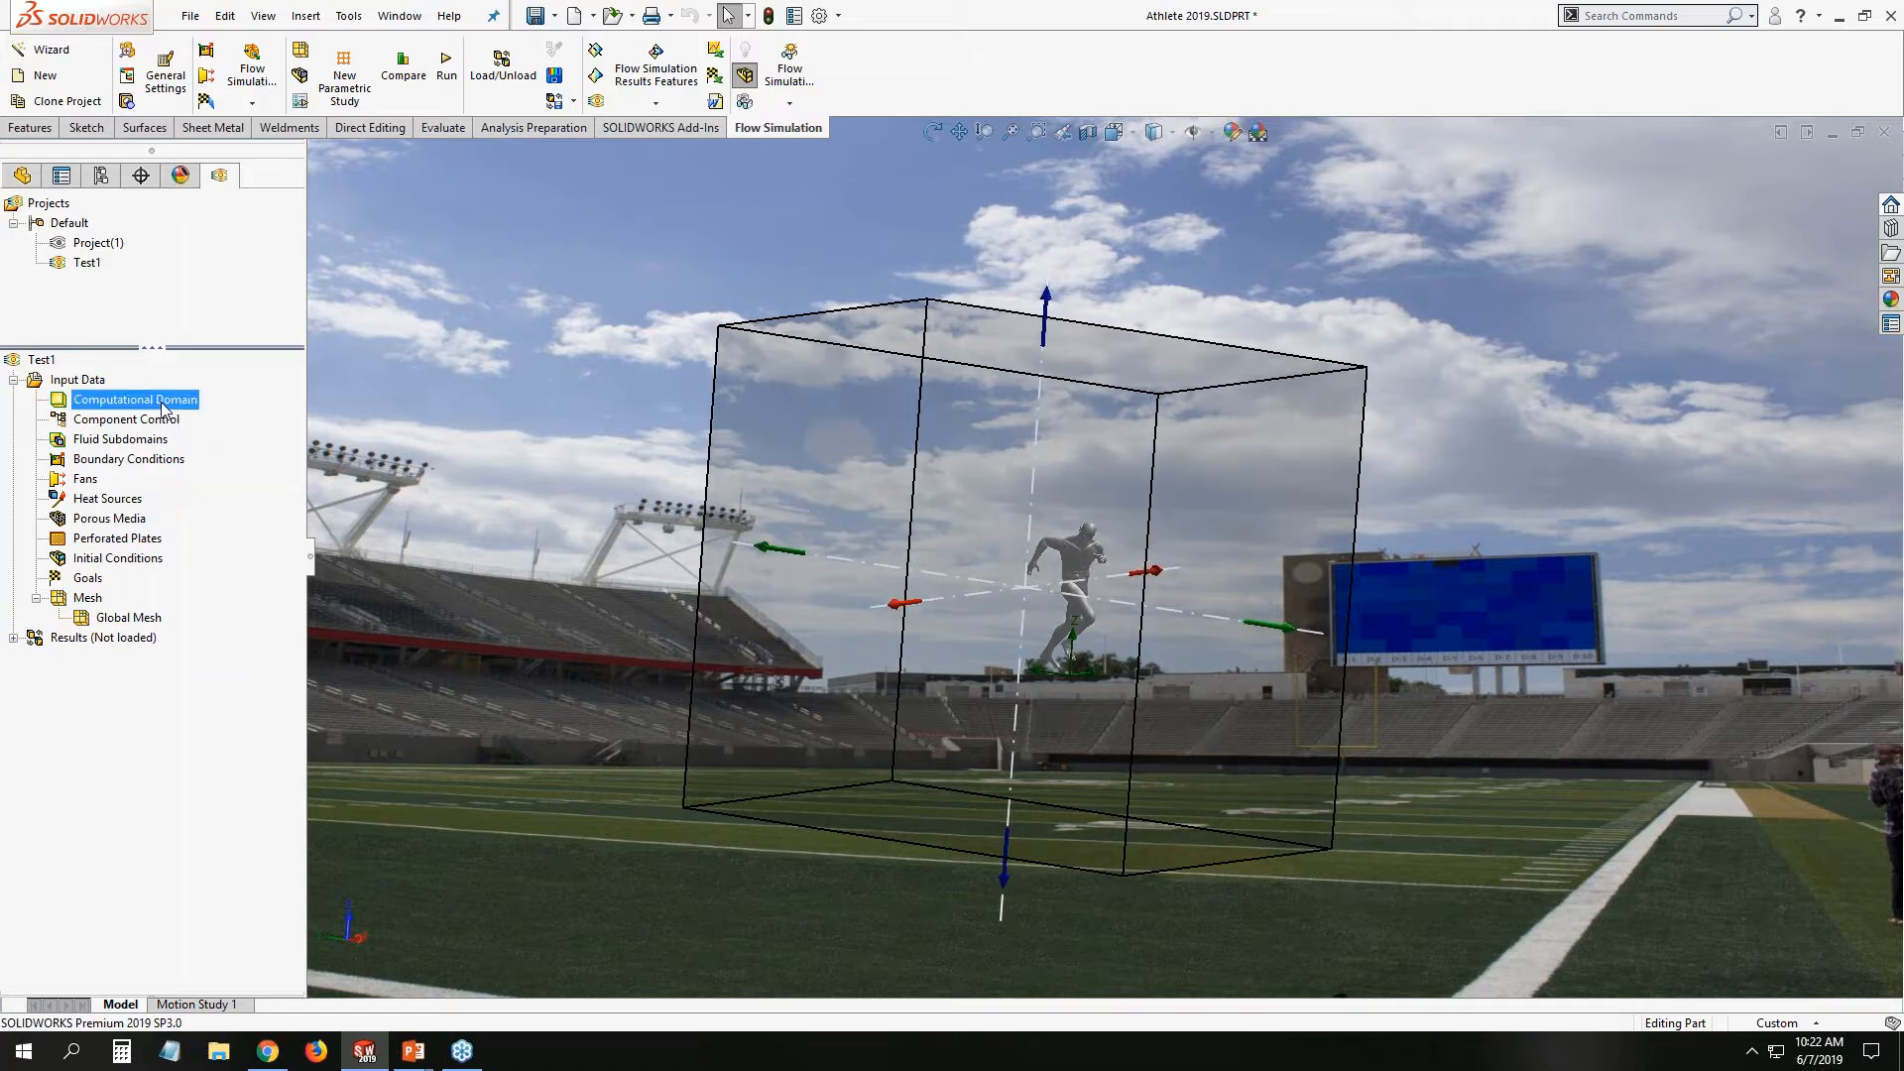
right_click(162, 402)
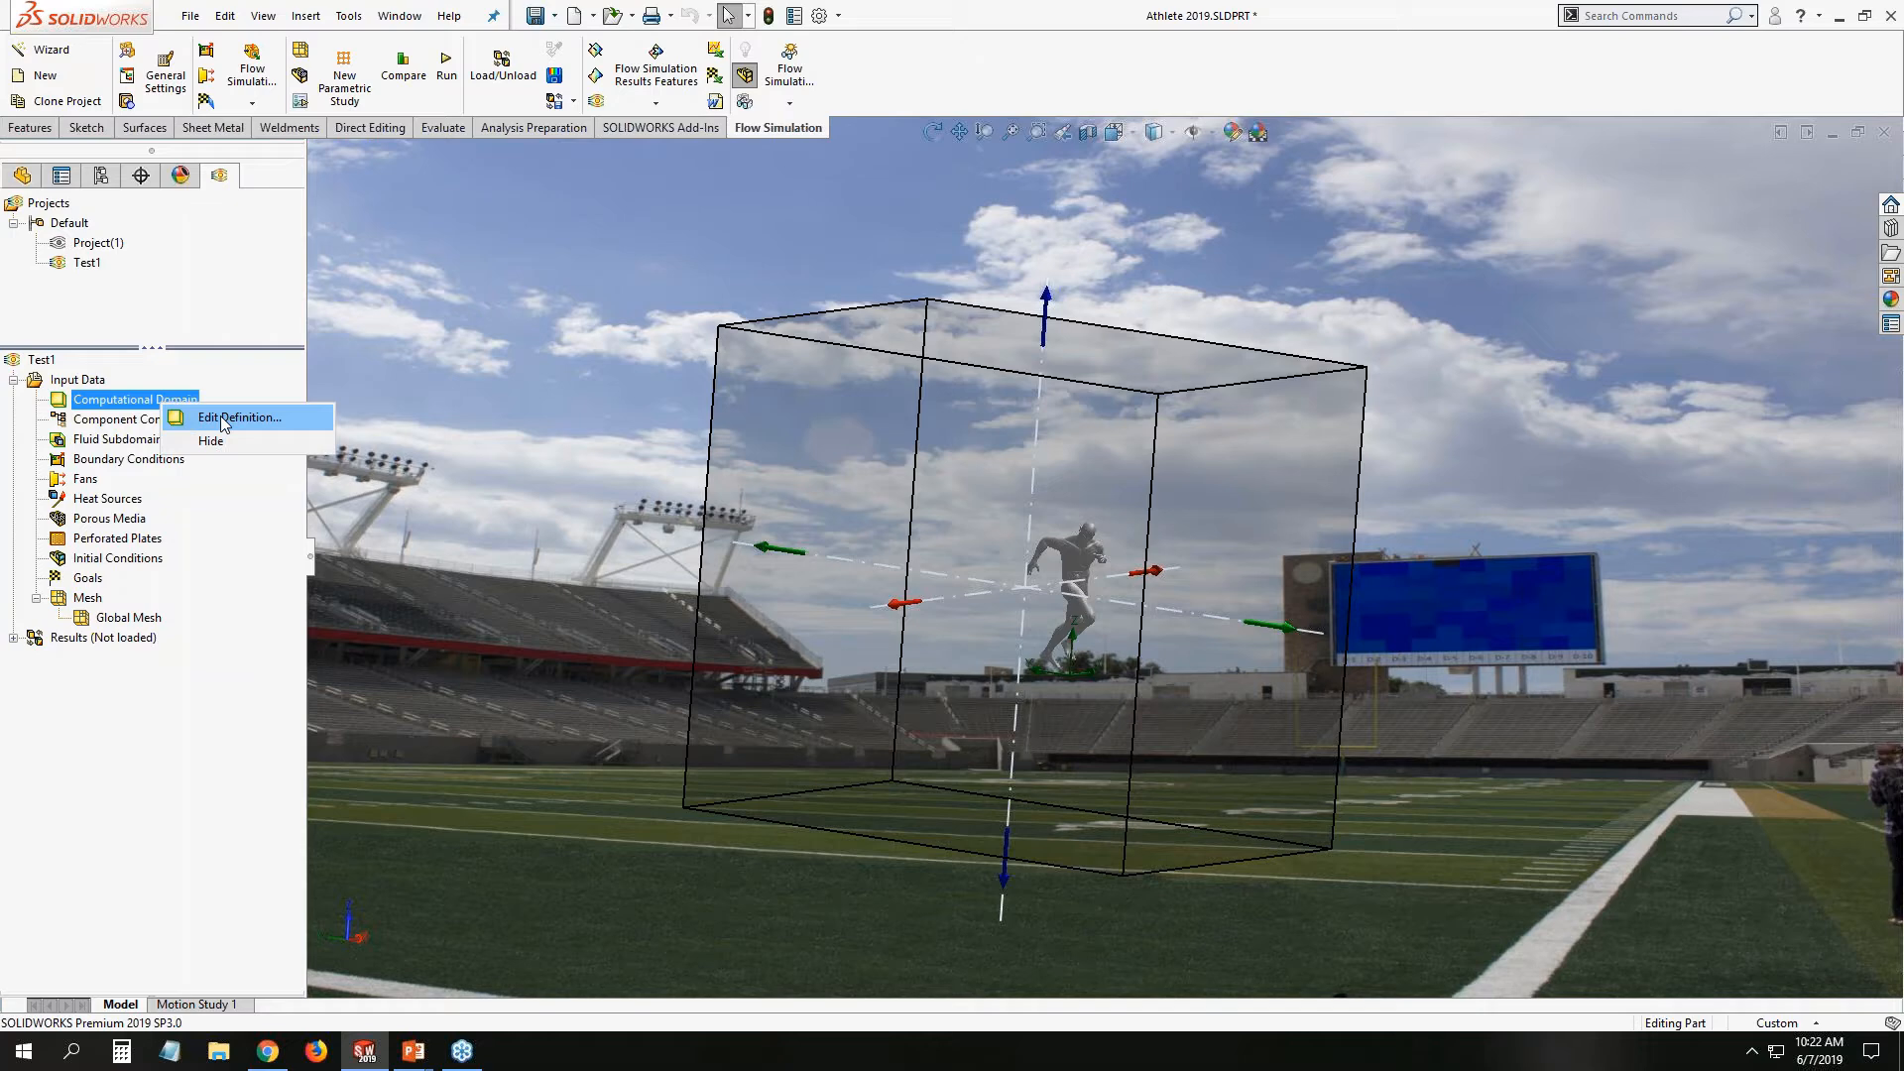
click(224, 422)
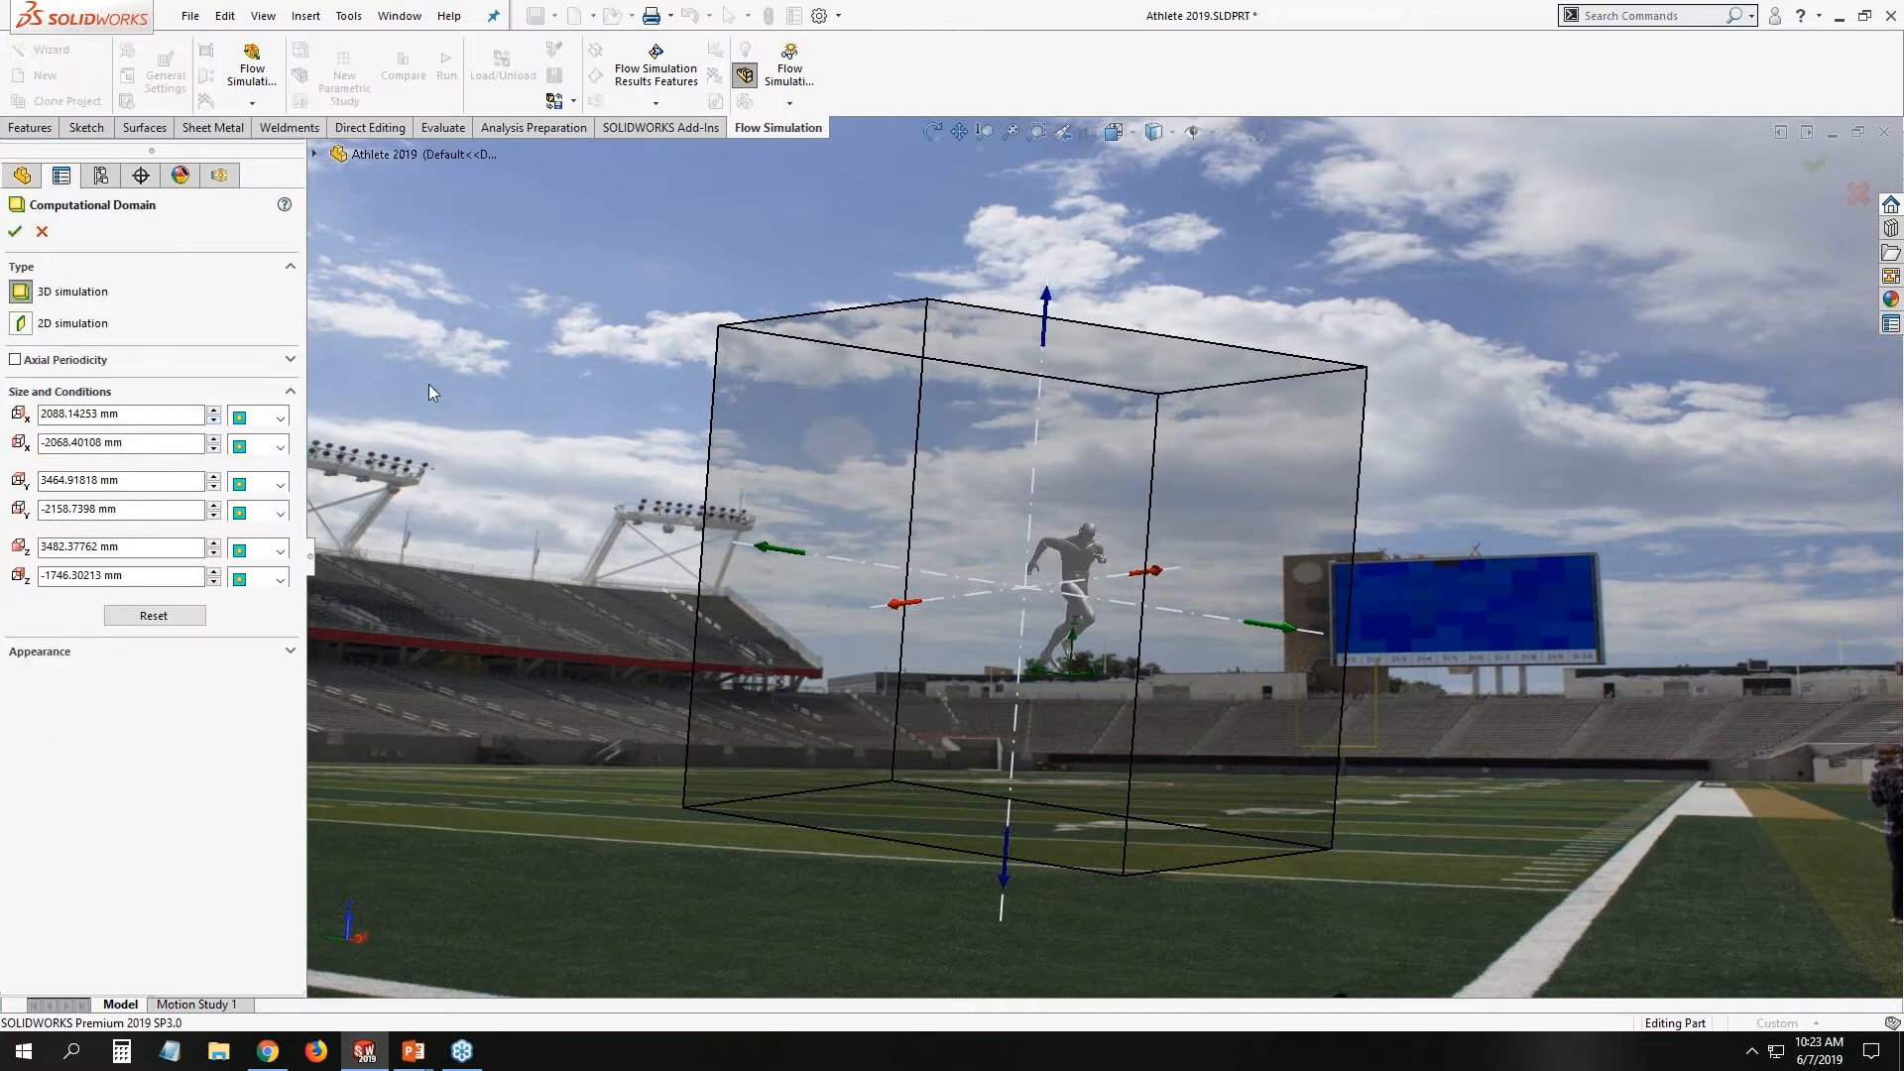
key(ctrl+5)
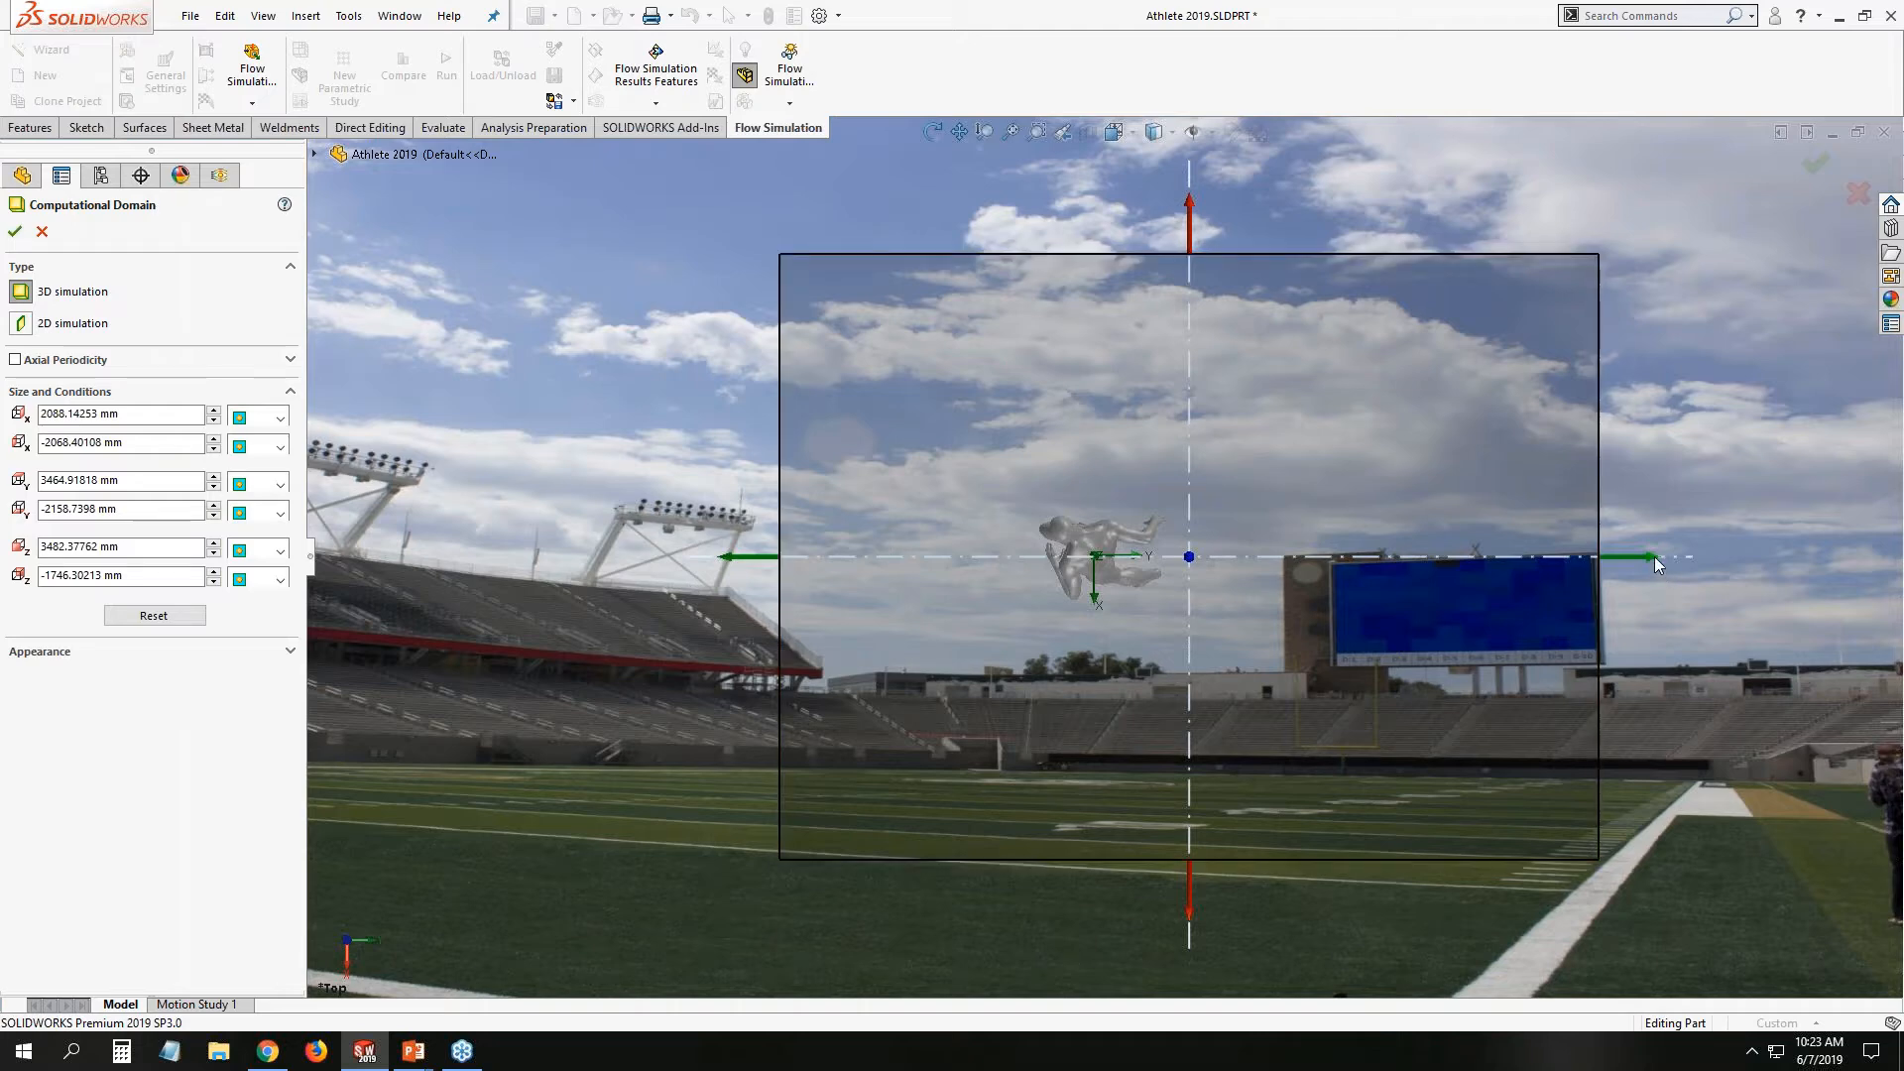
drag(1654, 556, 1902, 556)
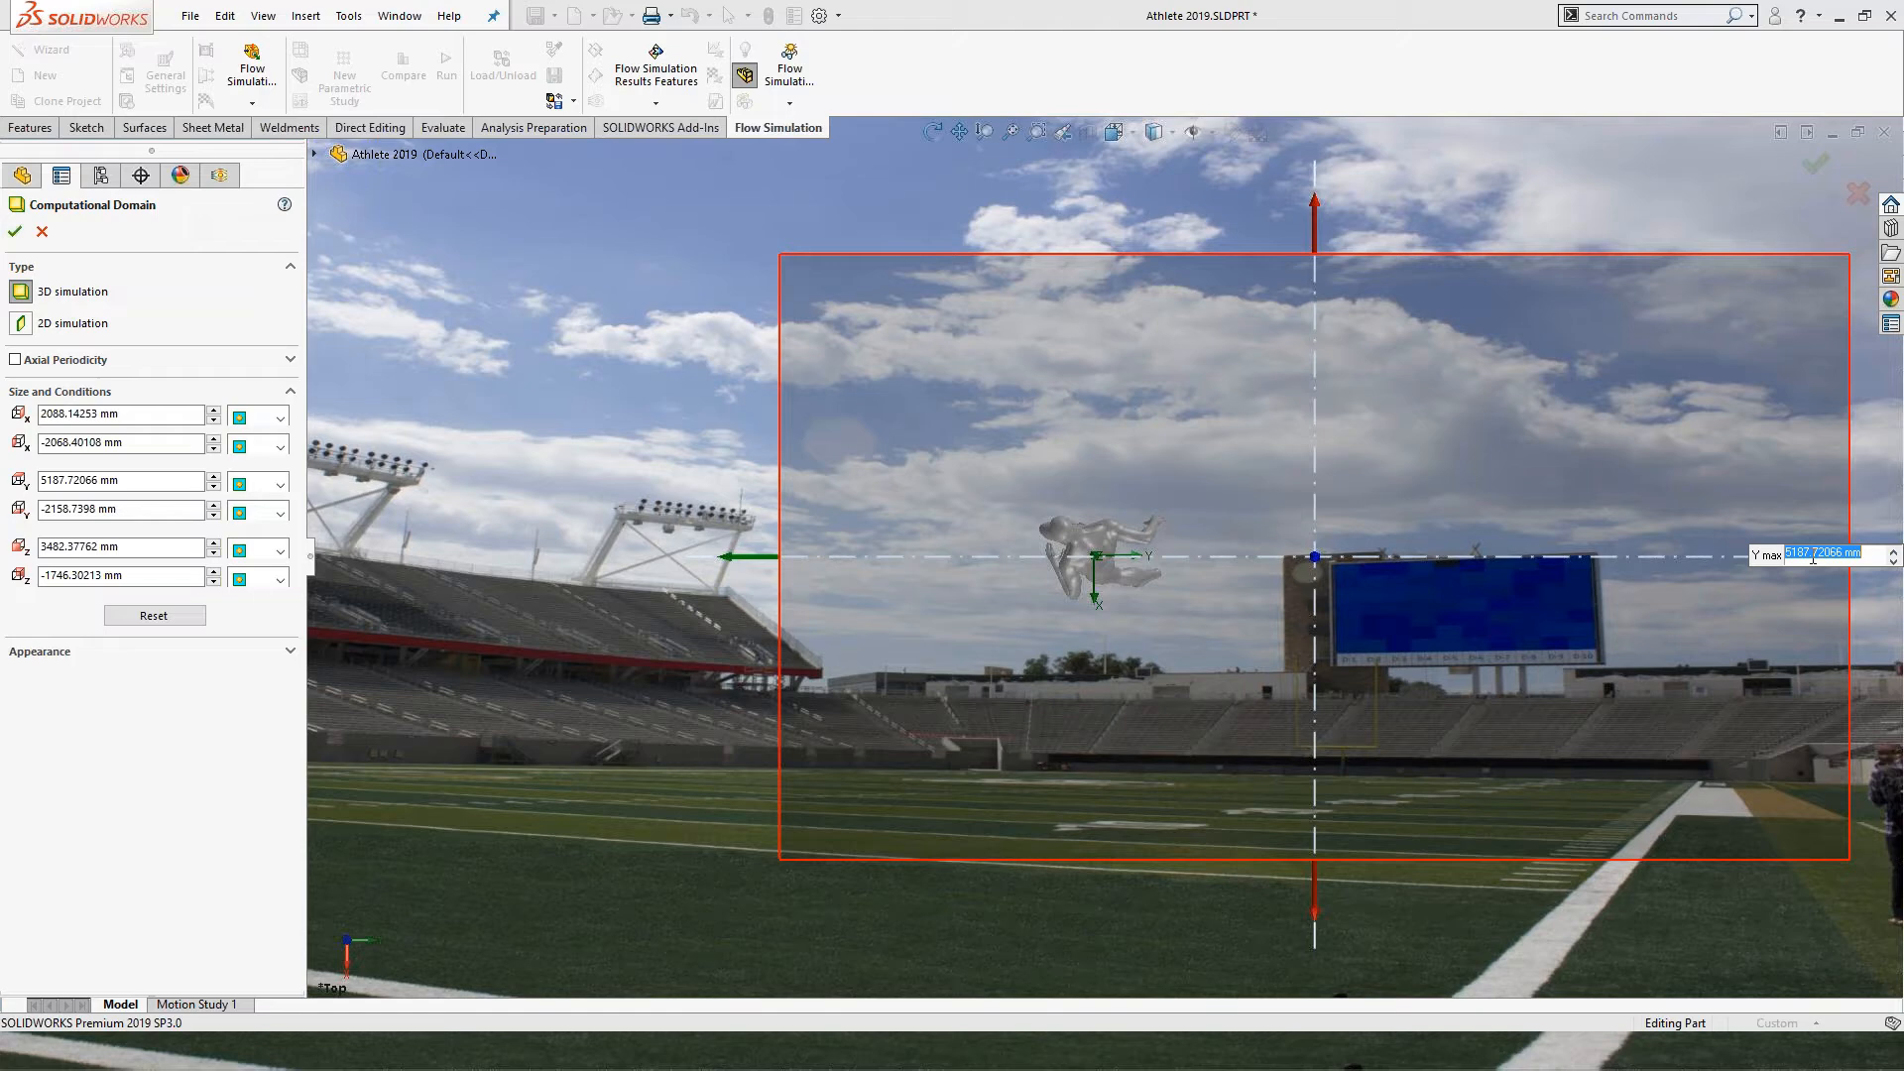
text(60)
key(Return)
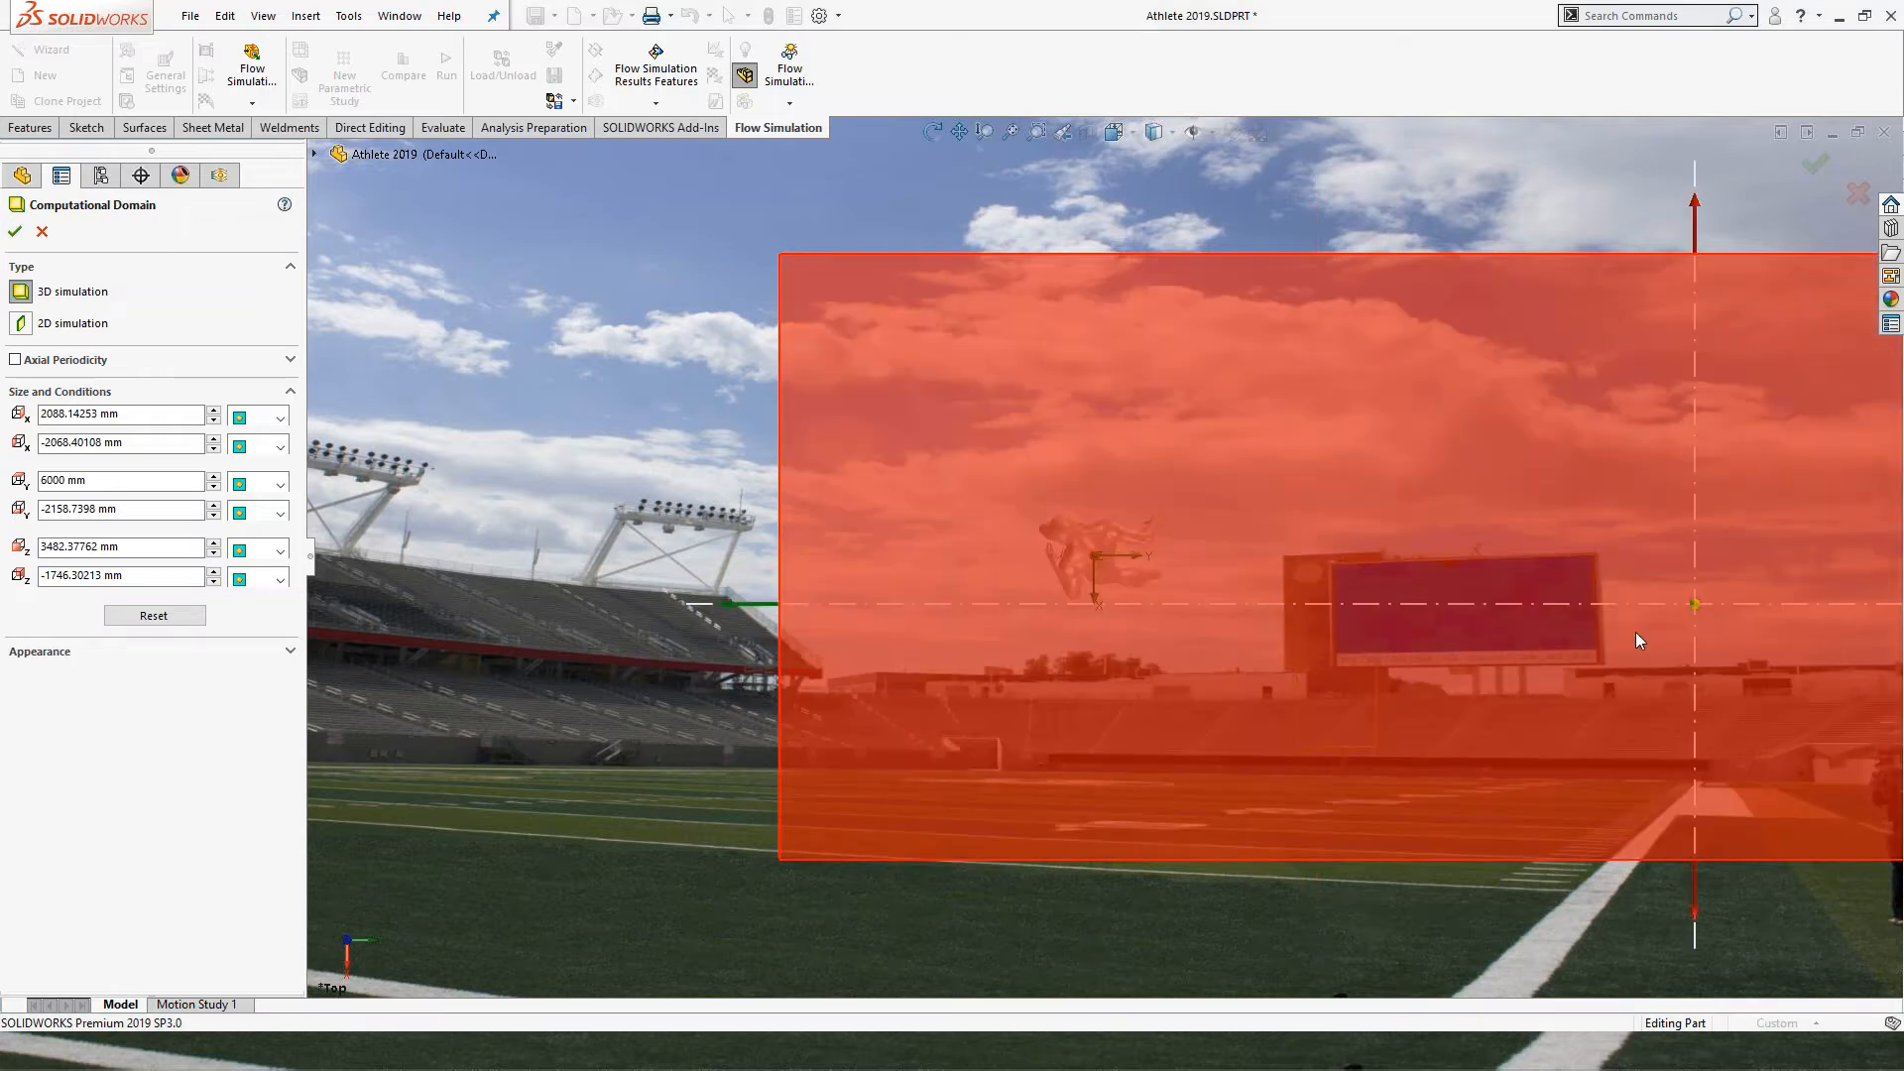
scroll(1634, 632, down, 2)
scroll(1128, 605, down, 2)
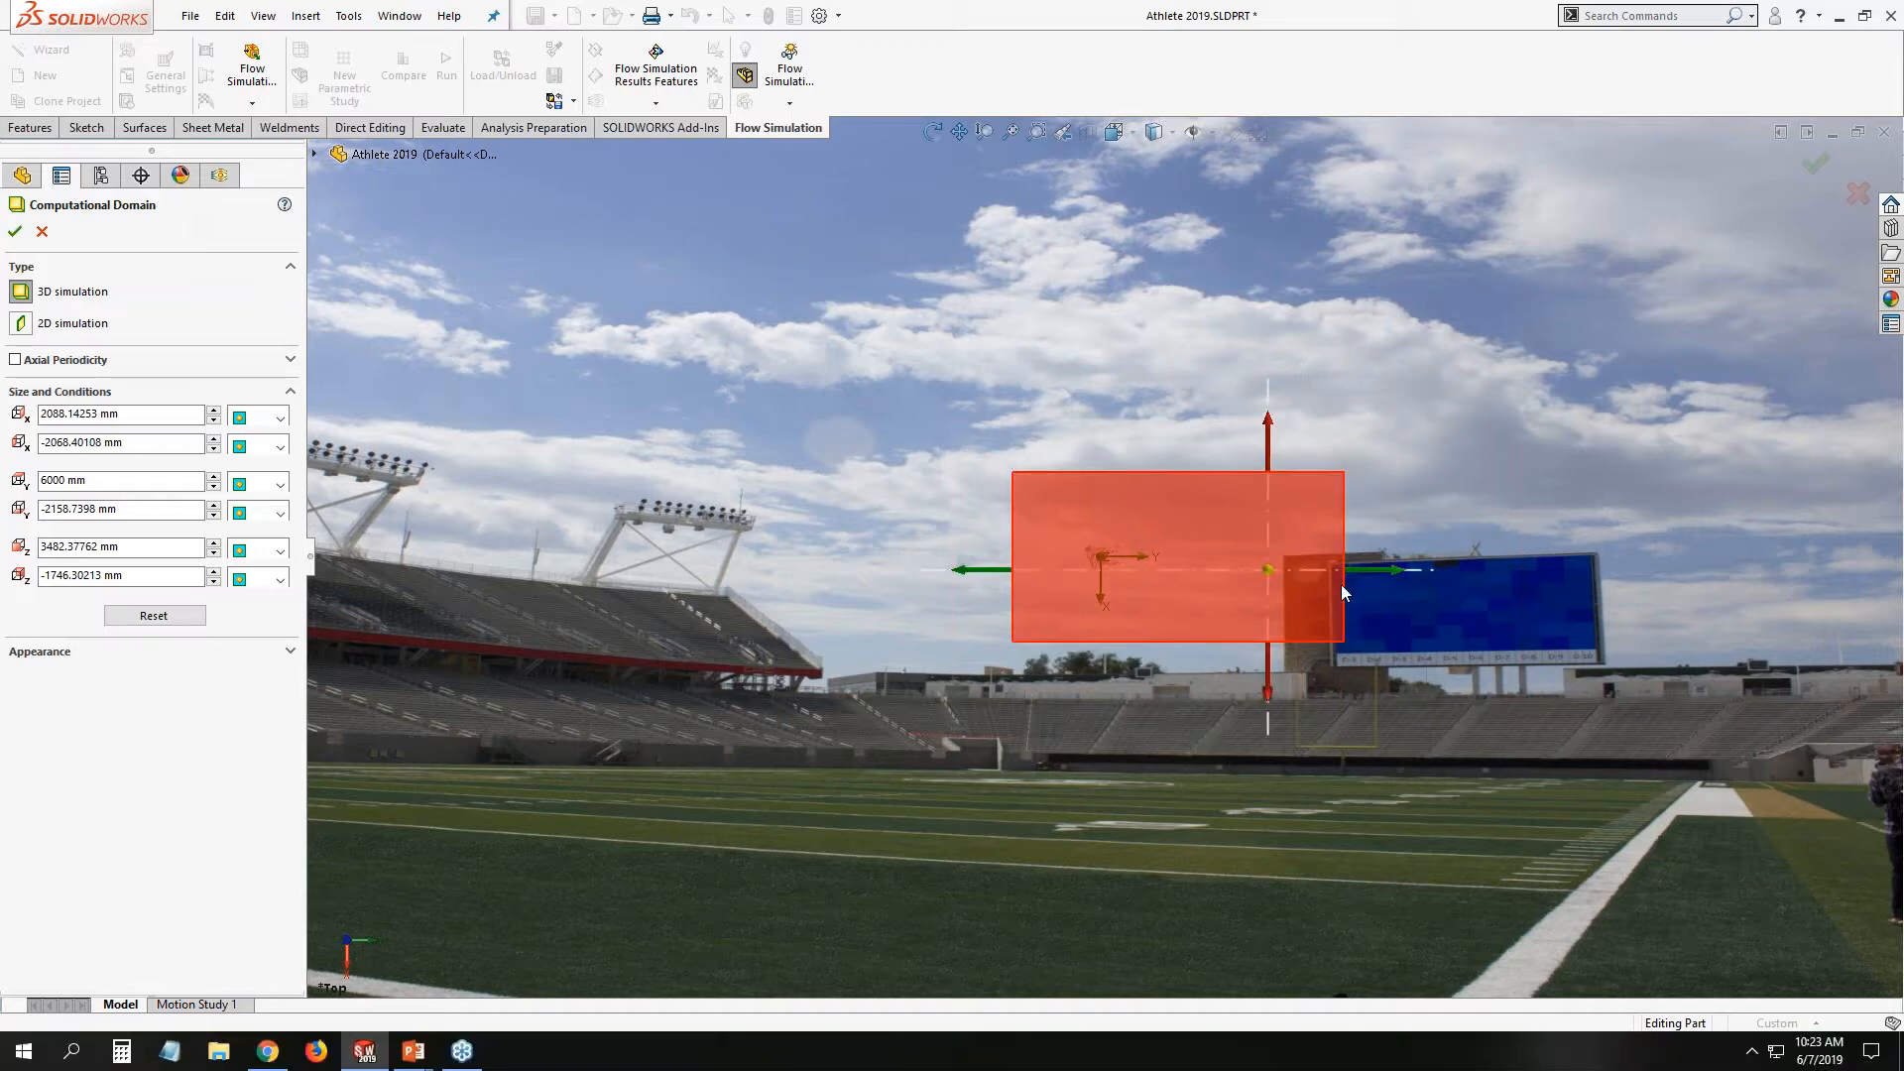
click(93, 483)
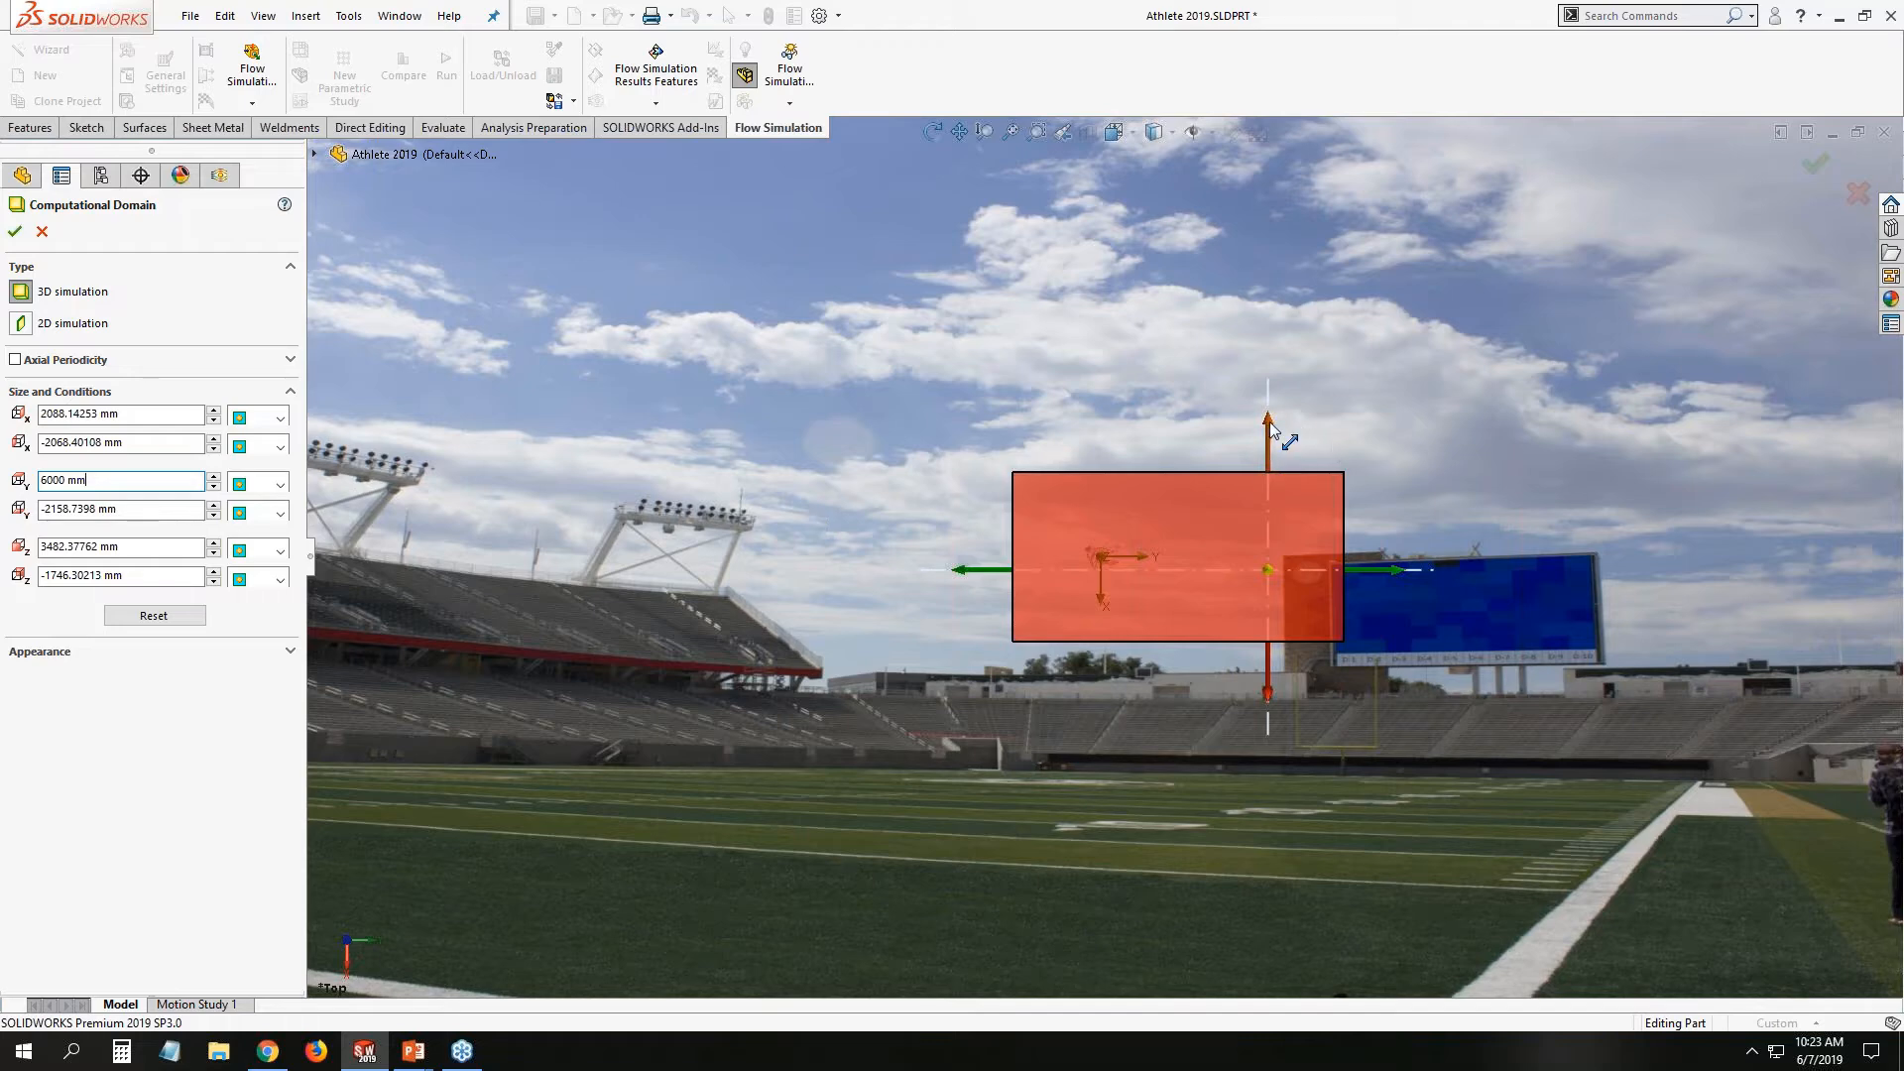
Narrow the computational domain's width by setting X max to 1000 mm and X min to -1000 mm.
drag(1269, 420, 1263, 460)
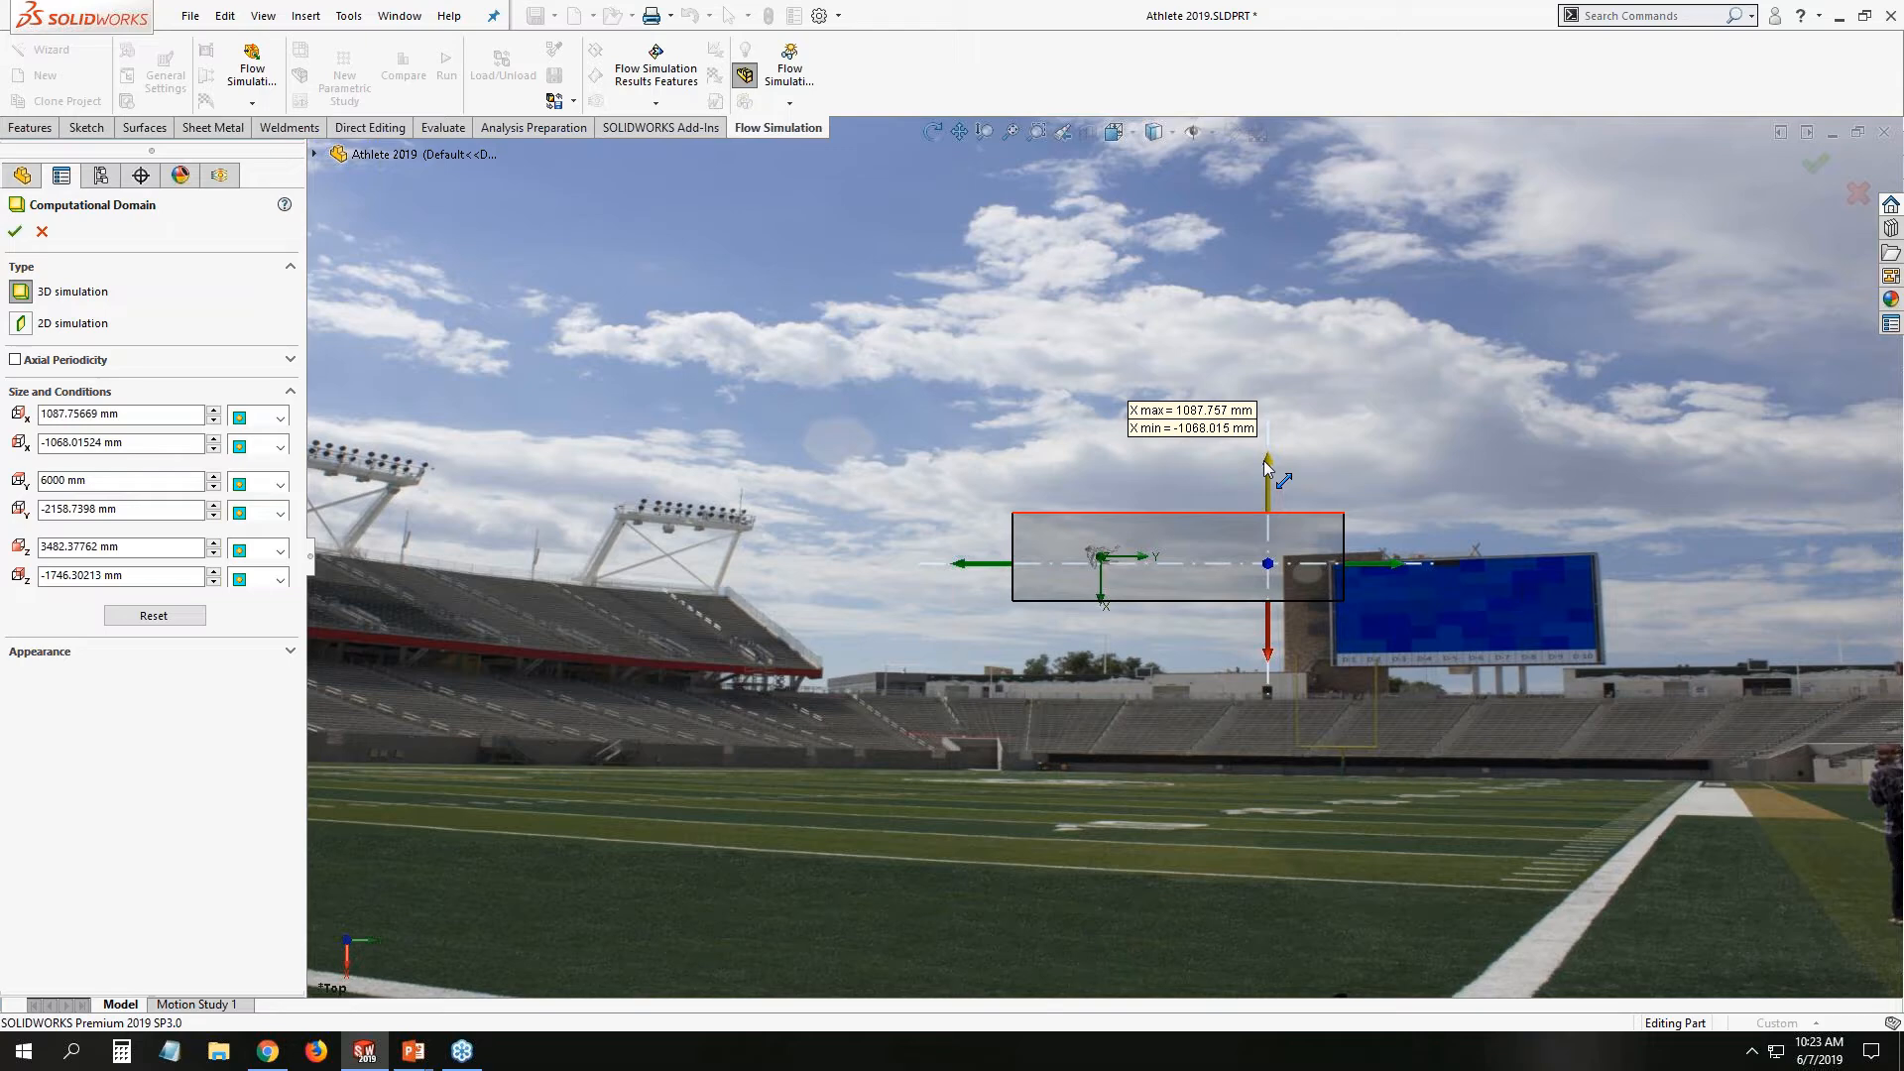
drag(1263, 461, 1265, 446)
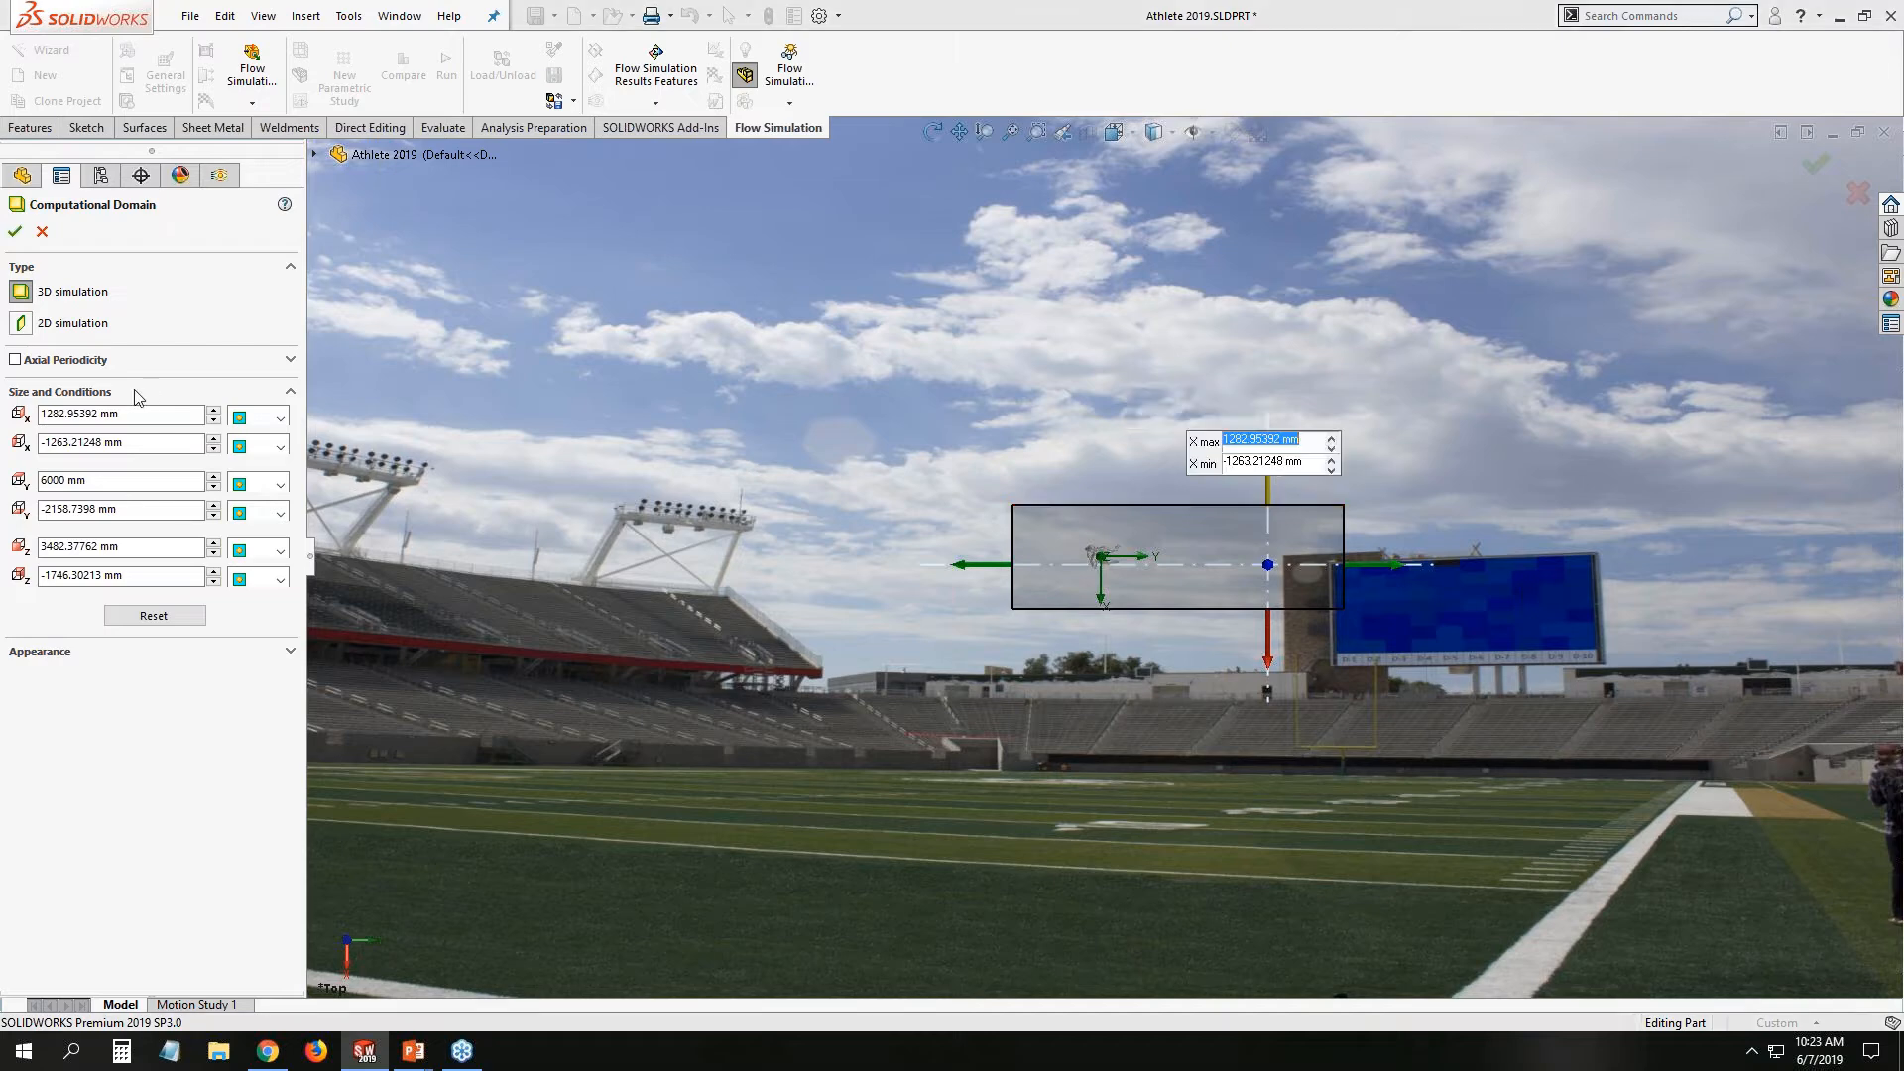
click(144, 415)
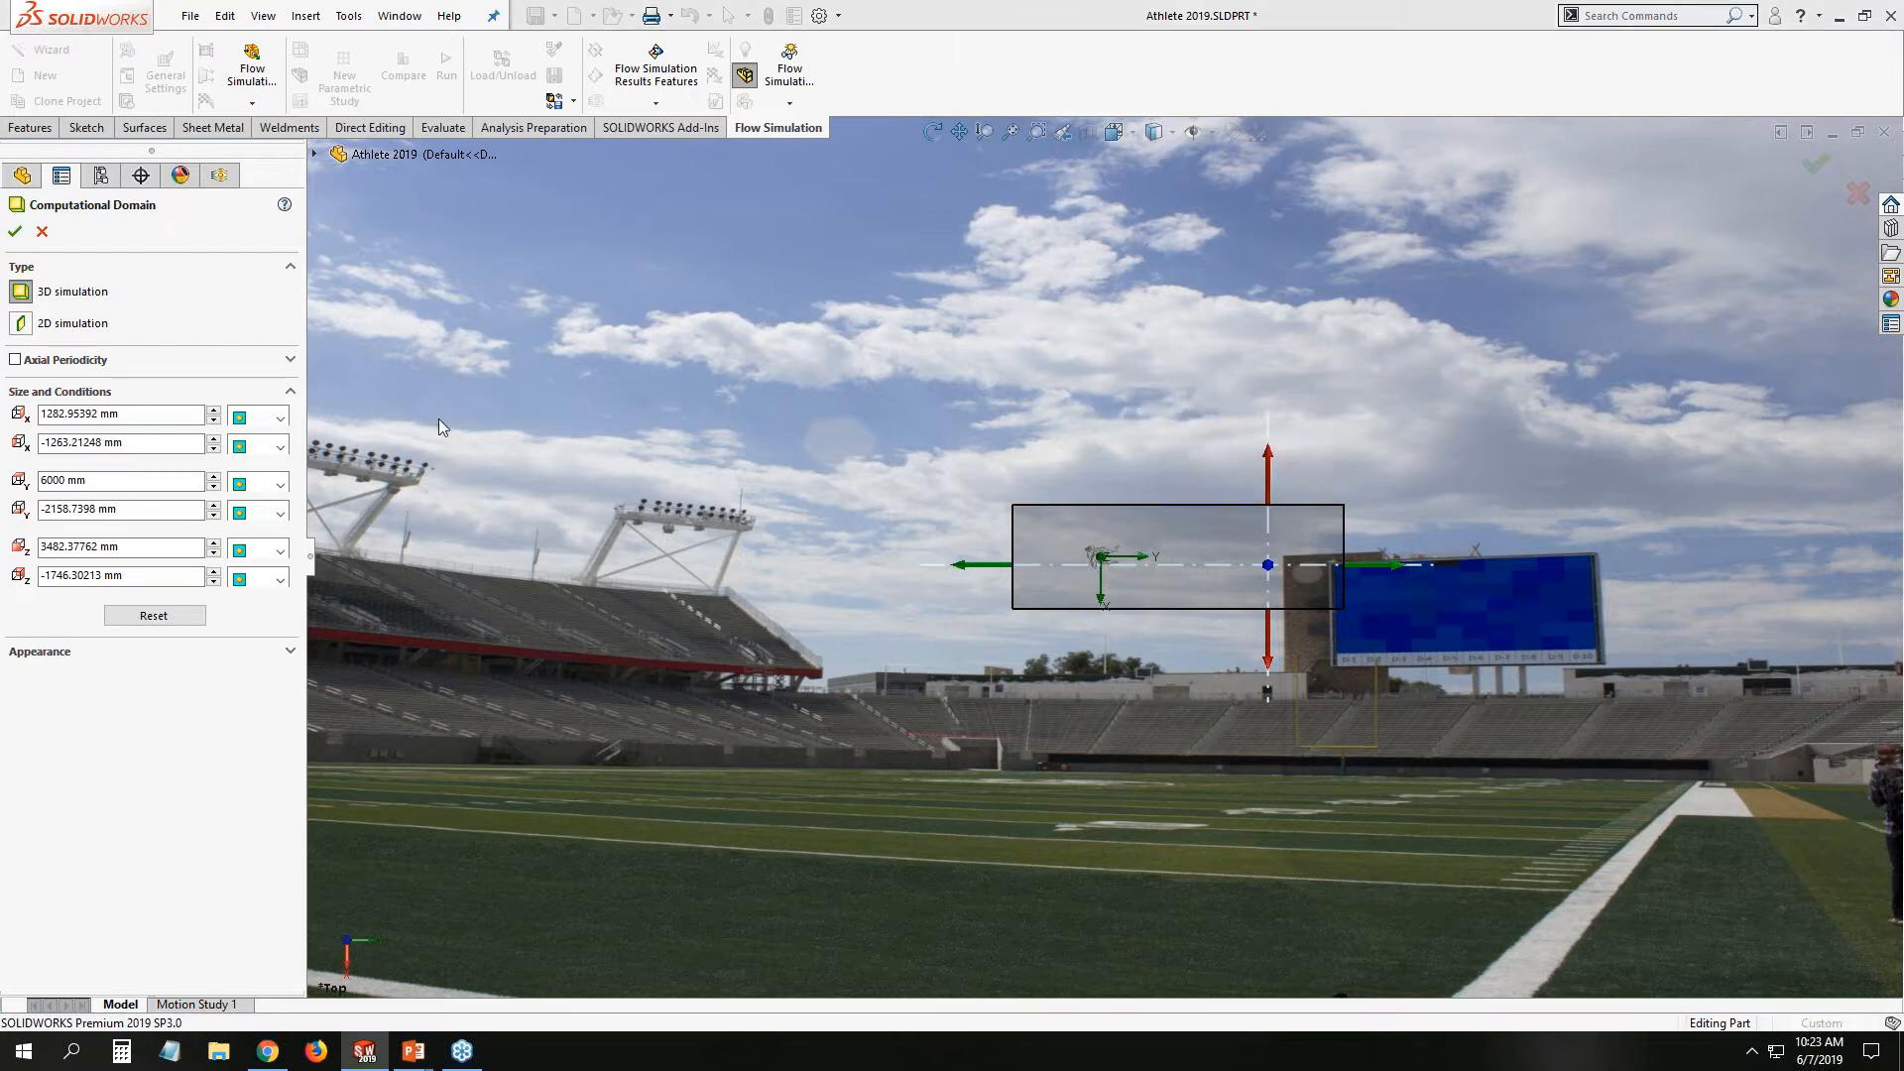
double_click(141, 414)
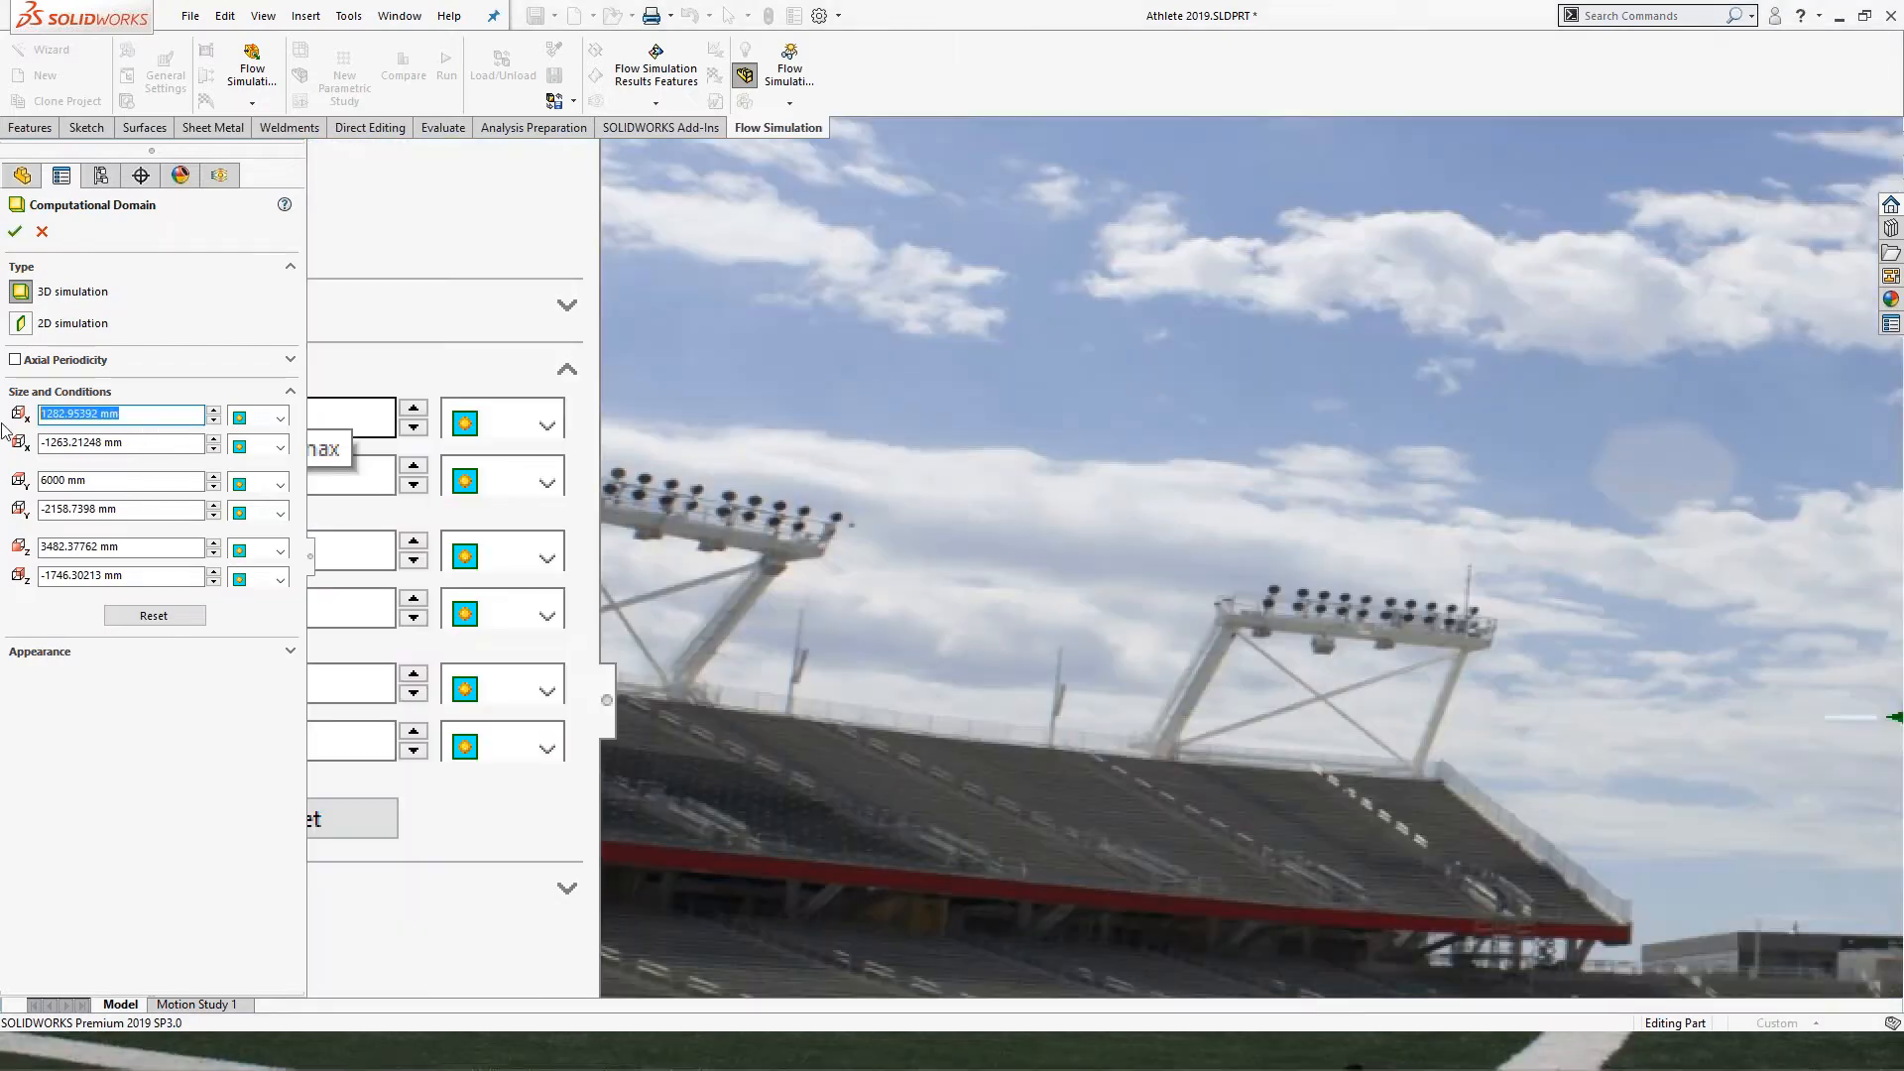
text(1000)
drag(145, 445, 6, 460)
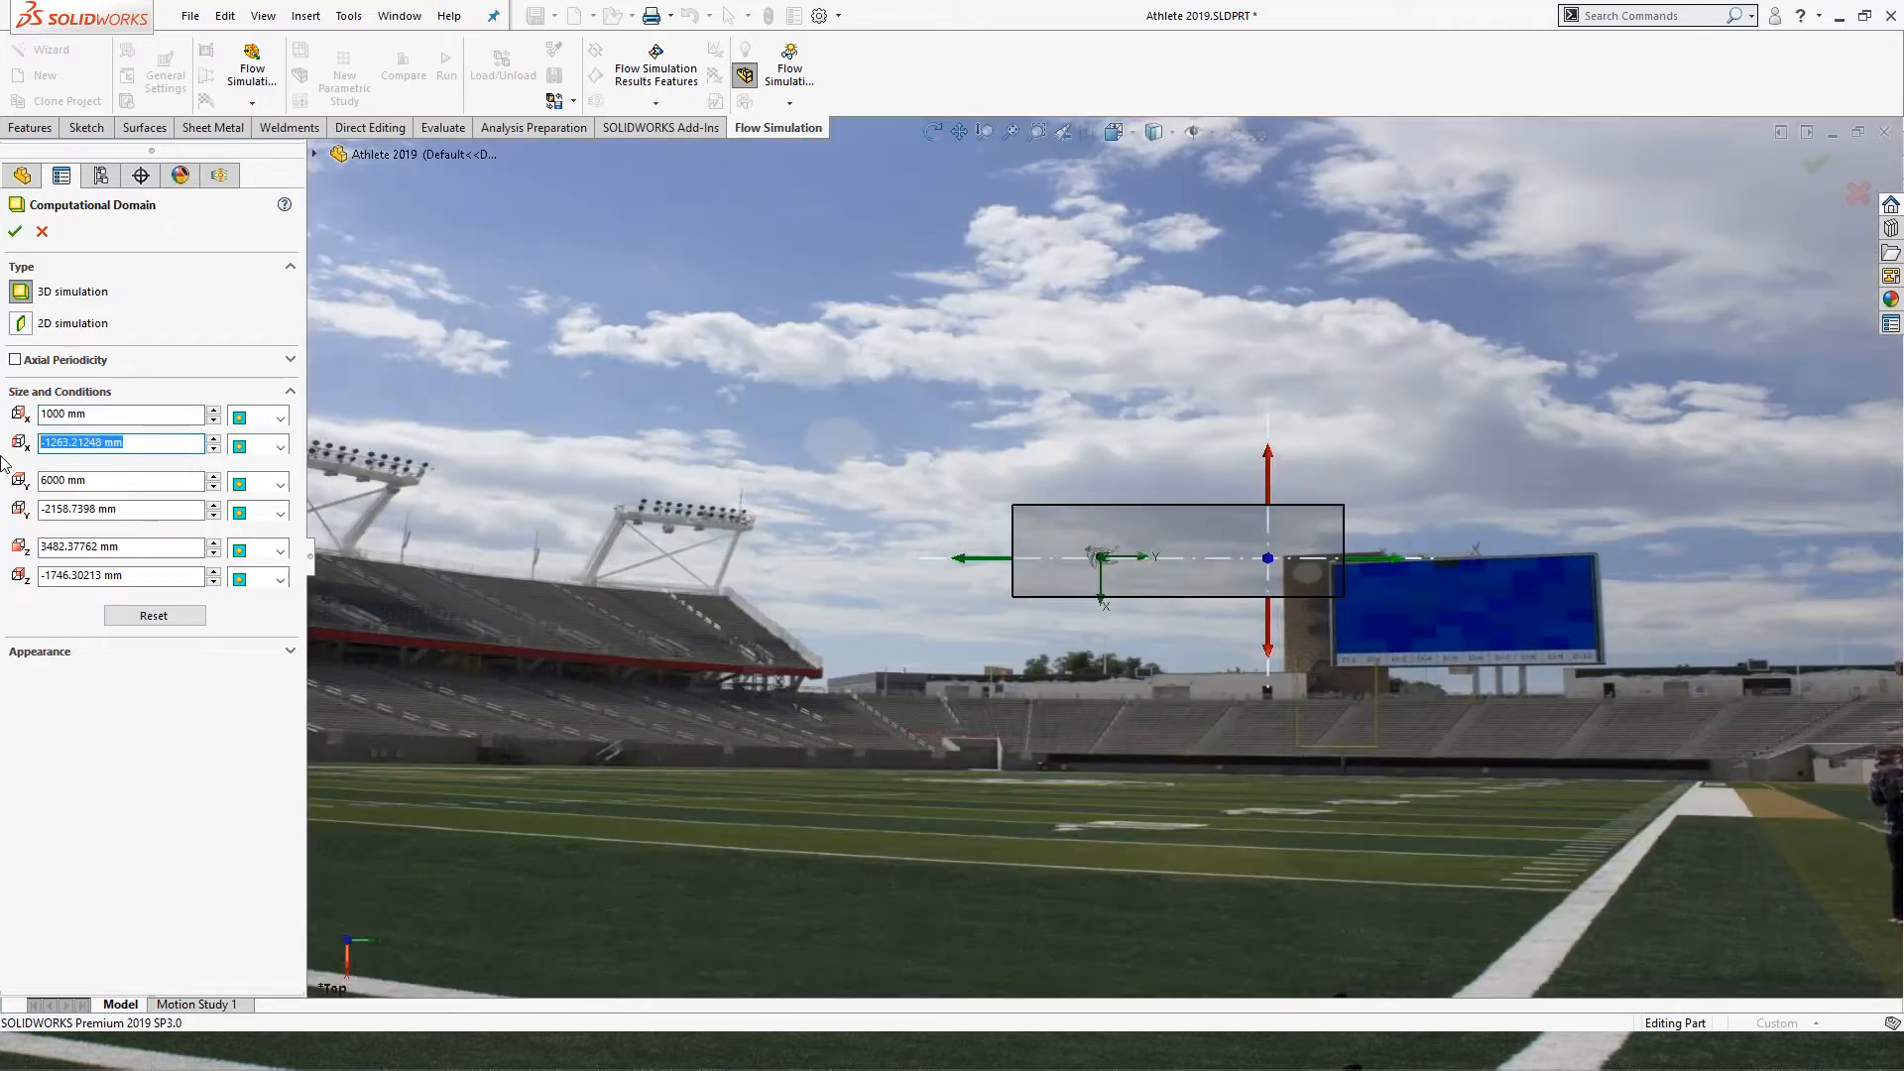
text(-1m)
click(161, 481)
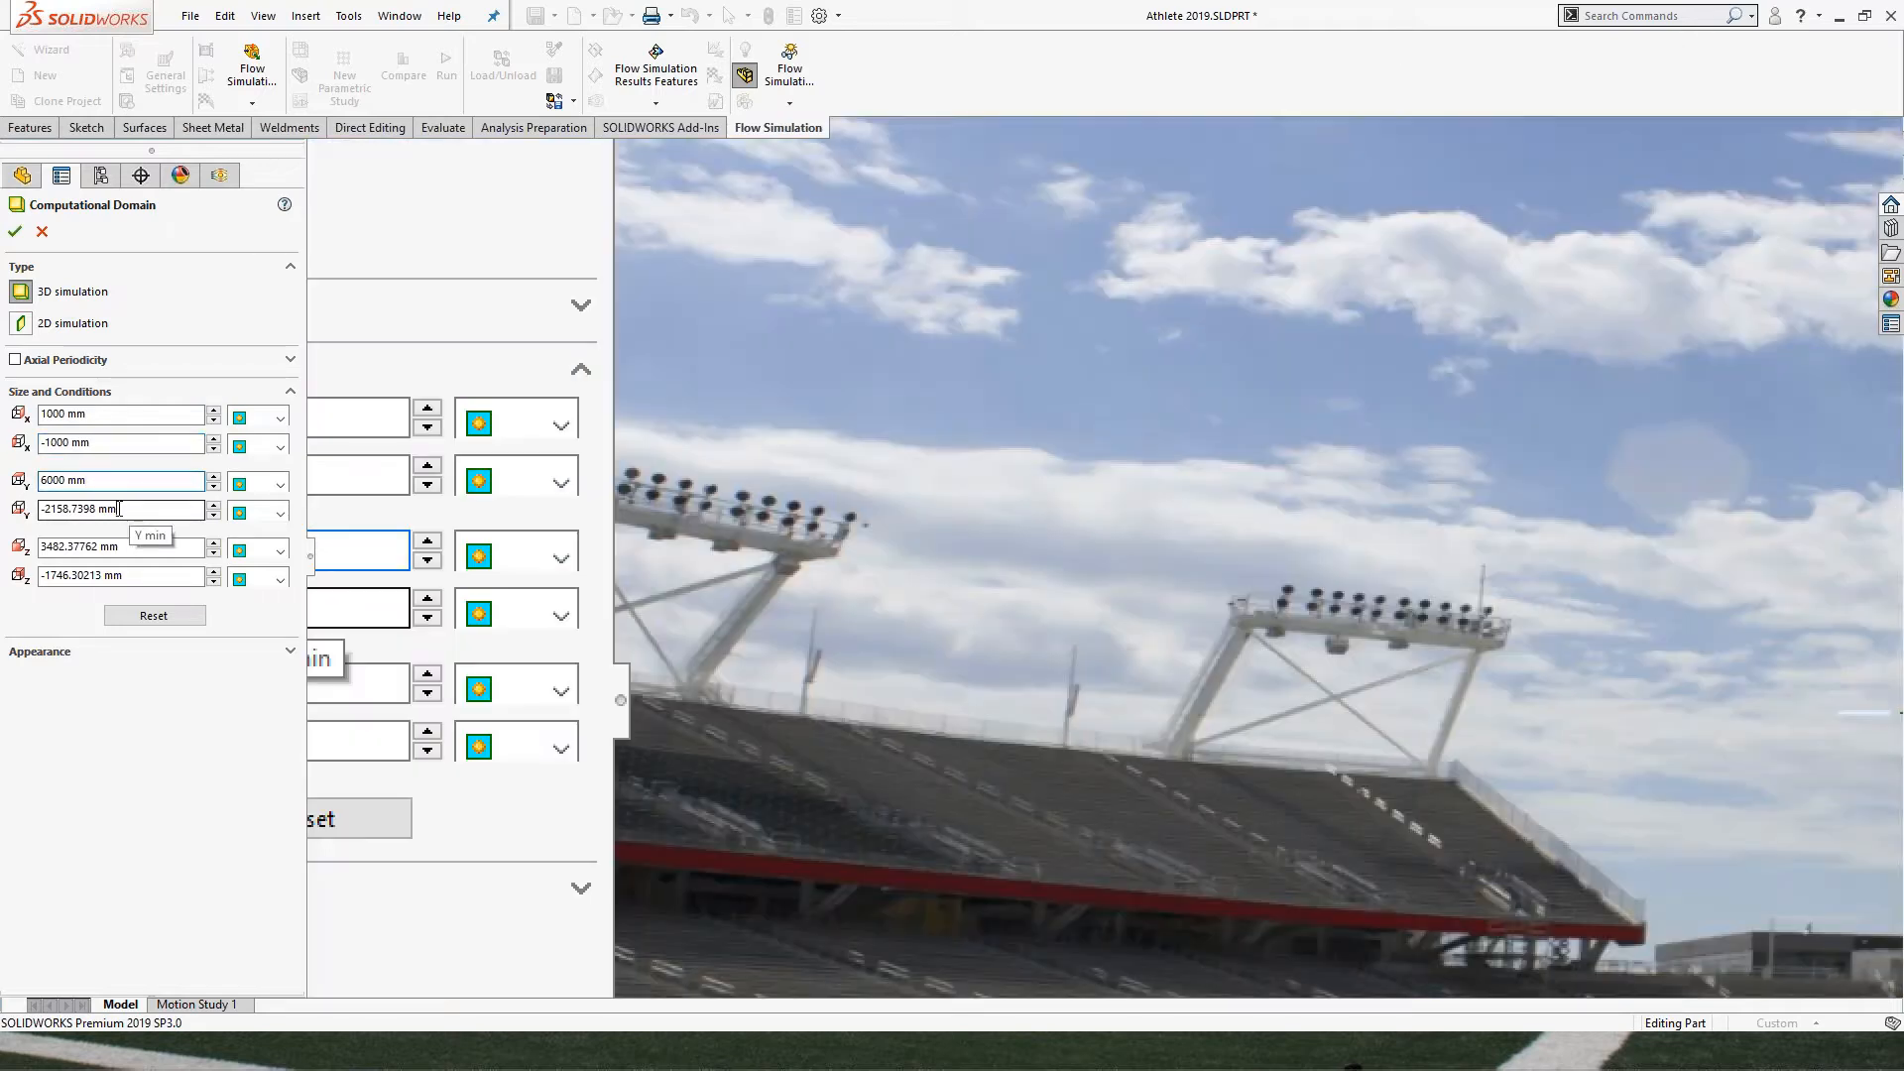
Set the computational domain's Y min to -1500 mm.
triple_click(138, 513)
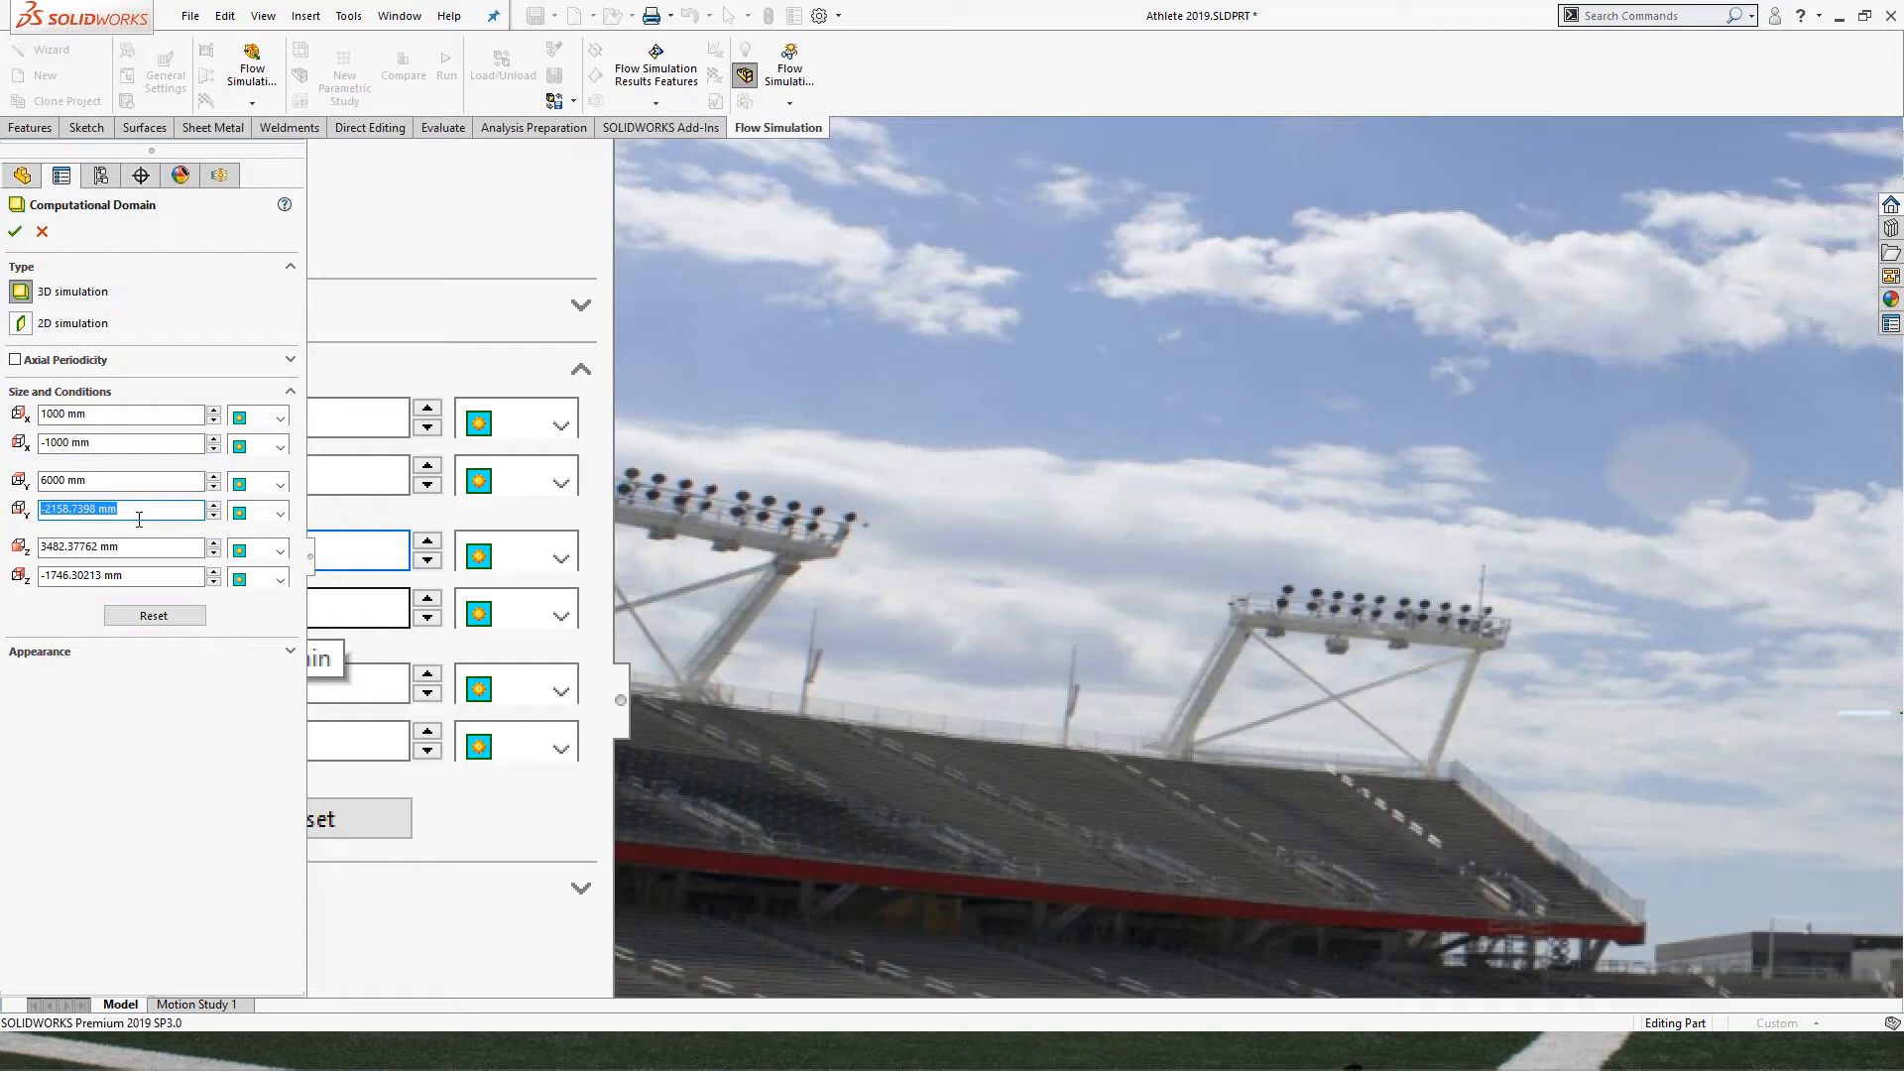
text(-1500)
click(156, 550)
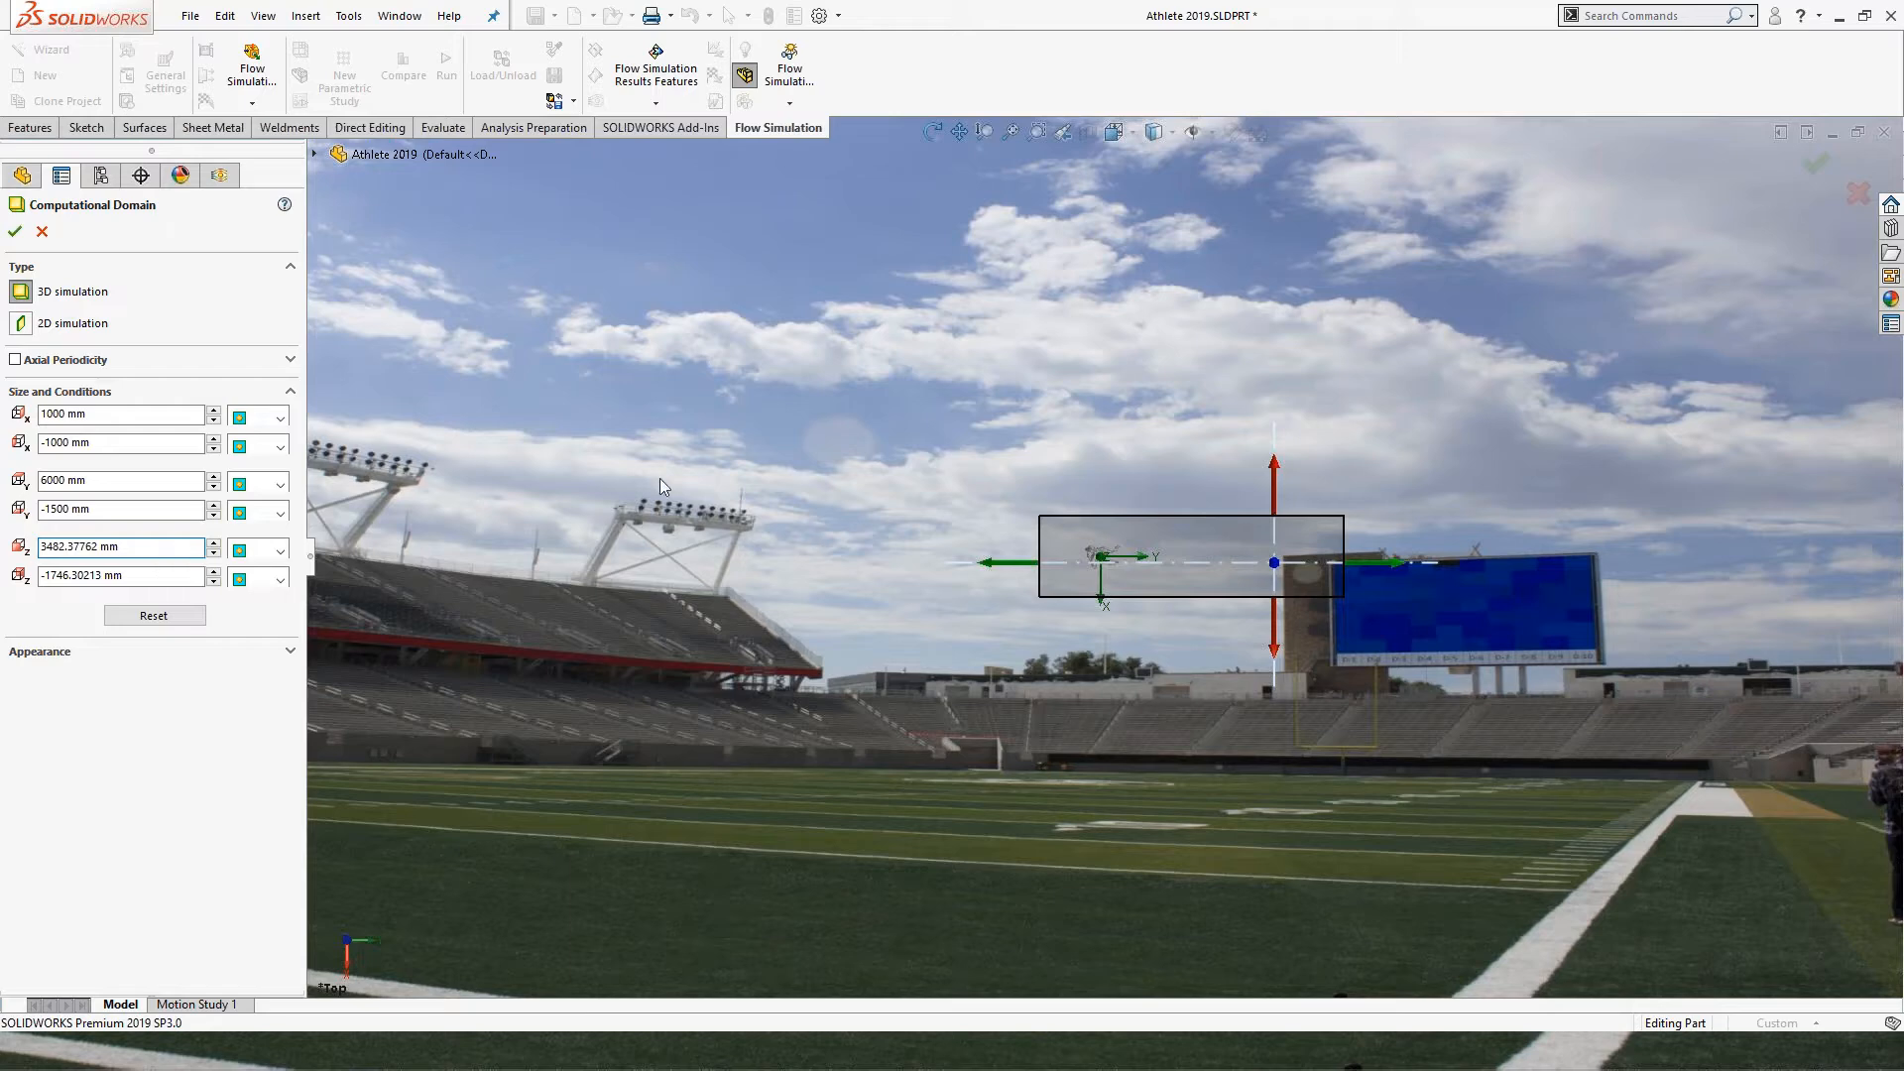
Raise the domain's lower boundary by setting Z min to 0 mm, and check it against the athlete's feet in the front view.
key(ctrl+1)
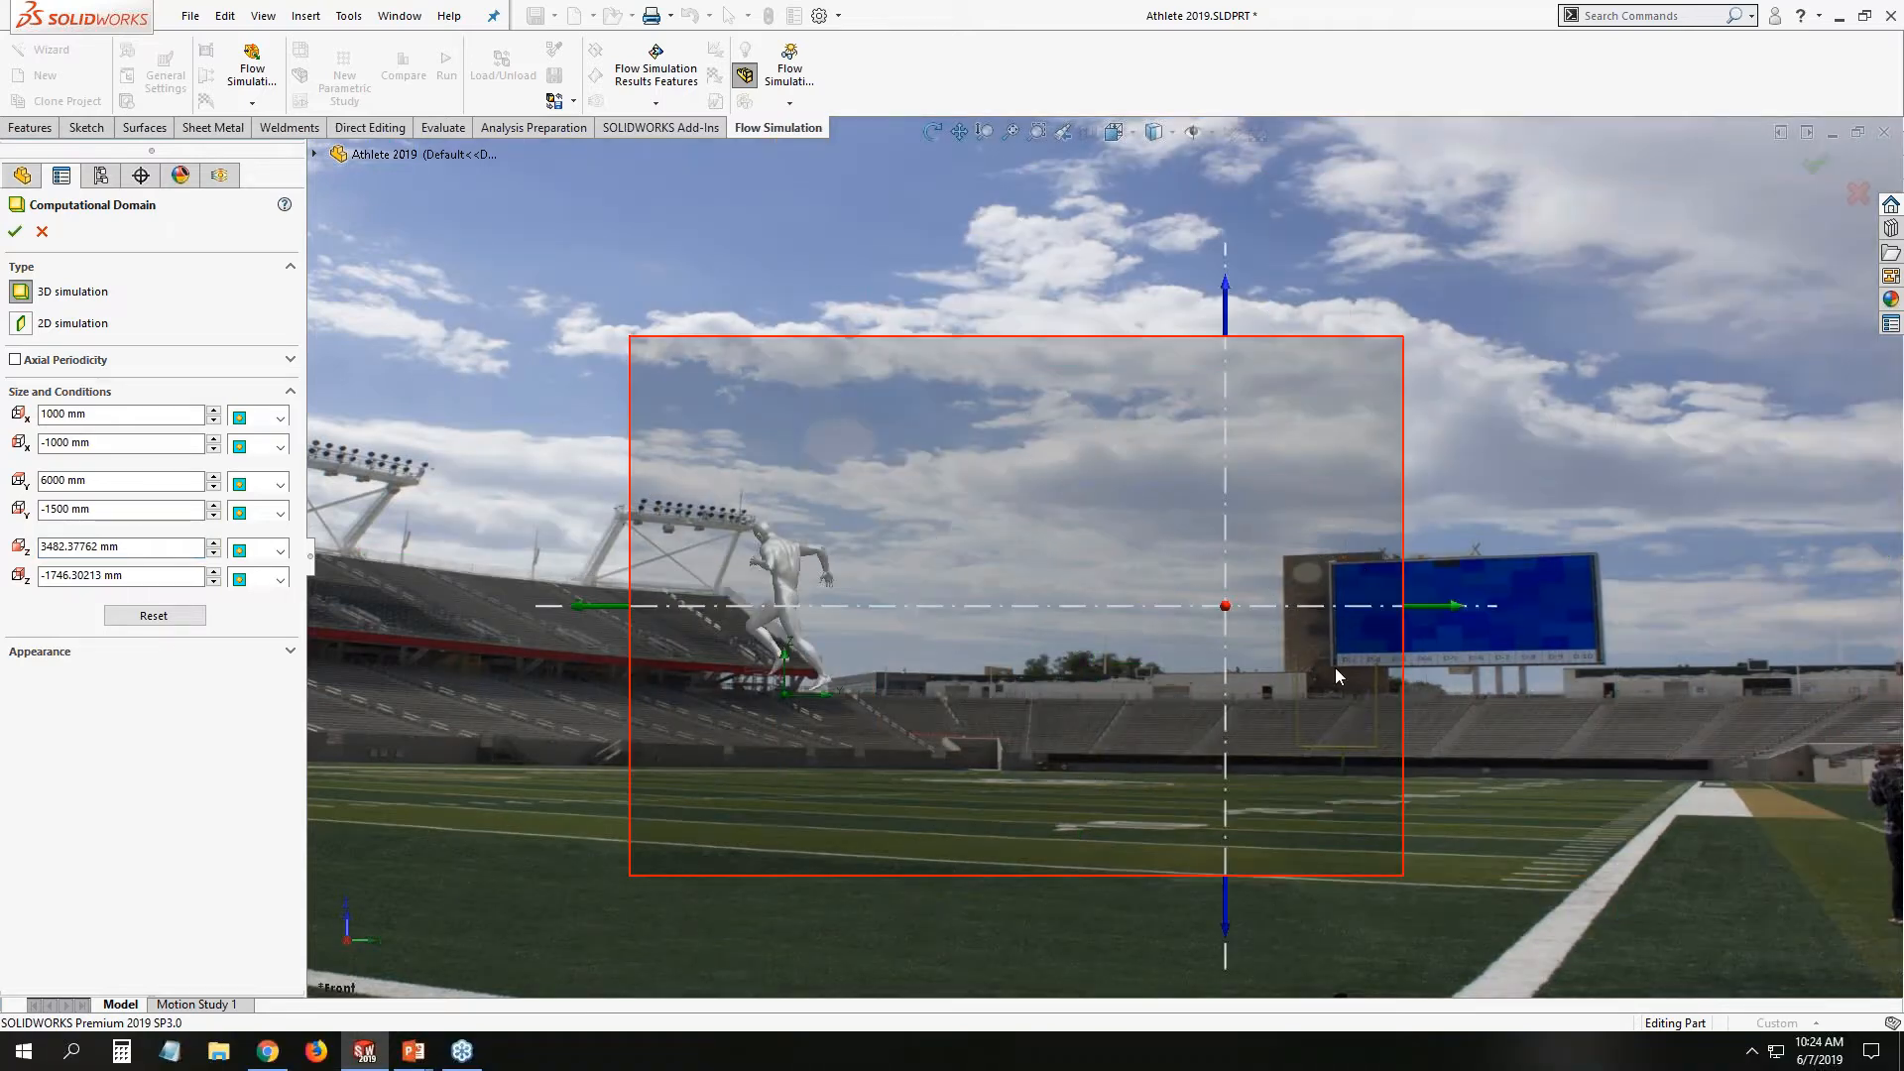
drag(1223, 920, 1223, 793)
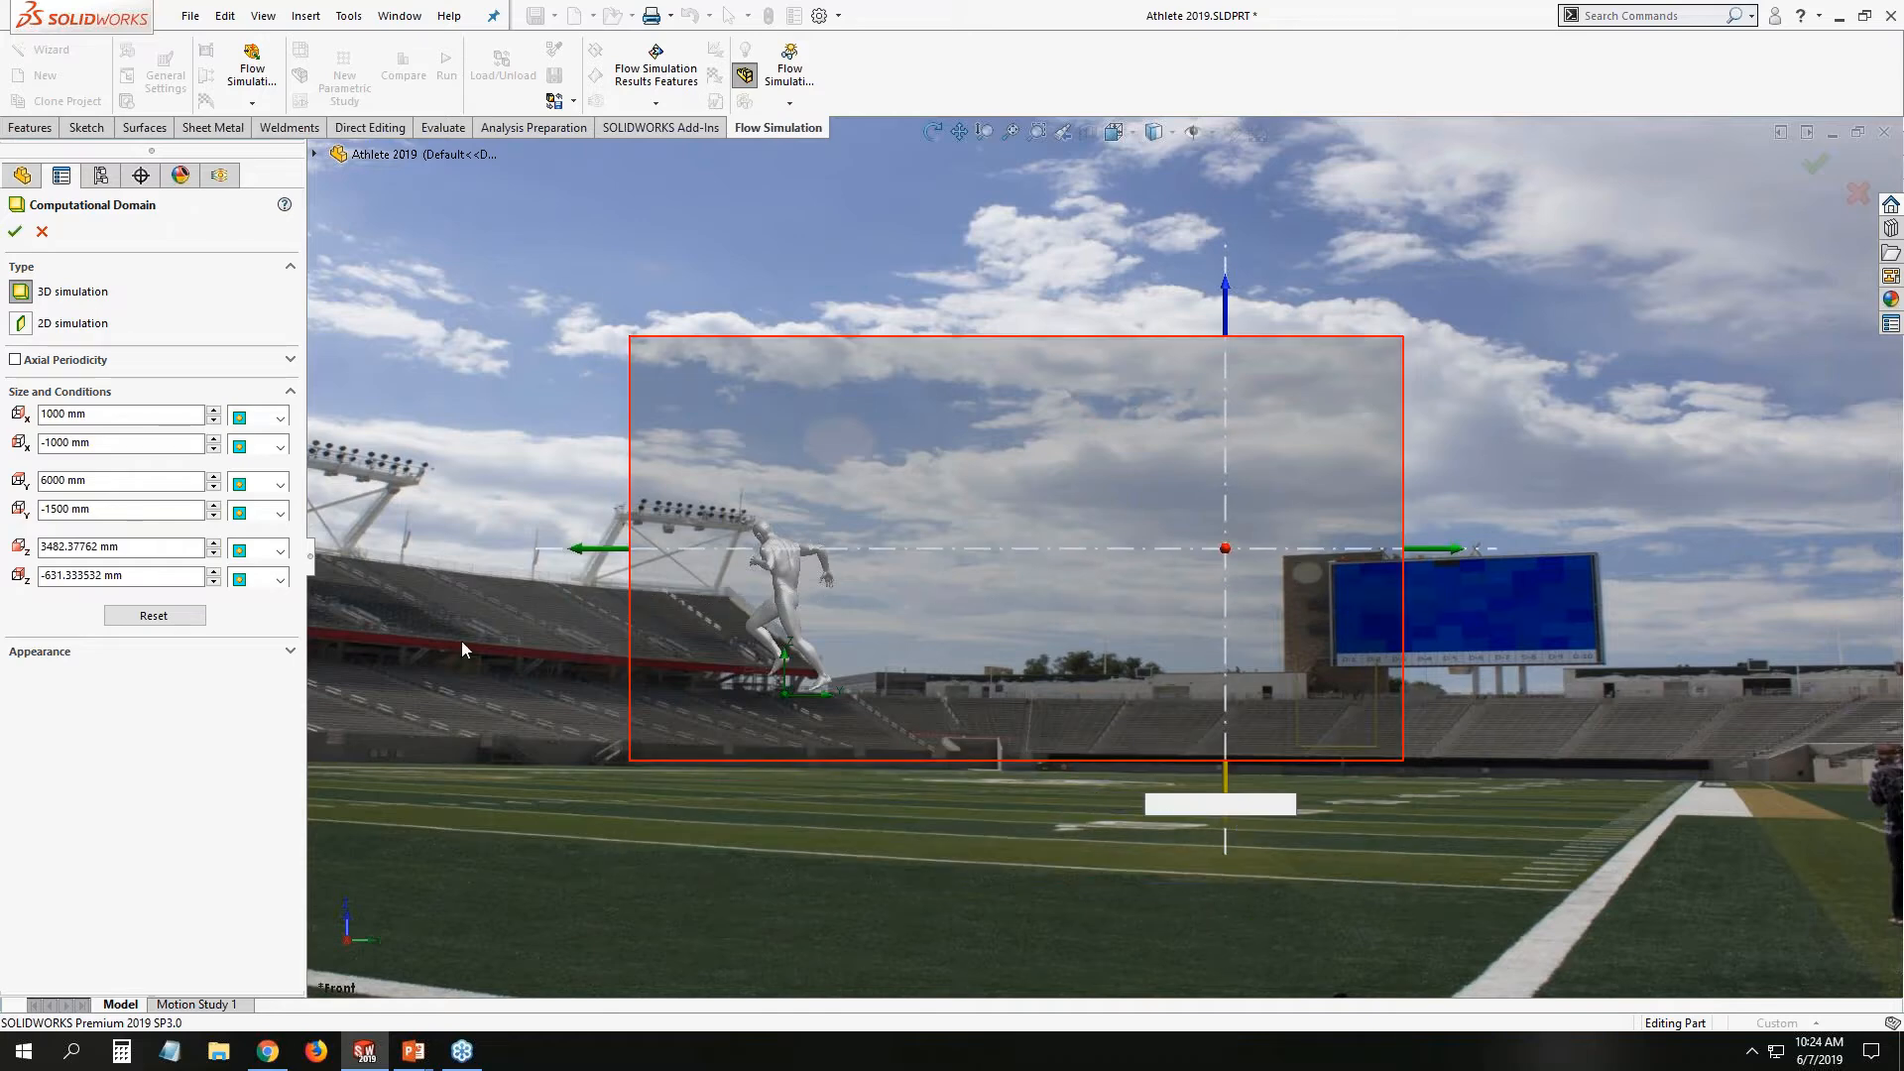
double_click(99, 576)
text(0)
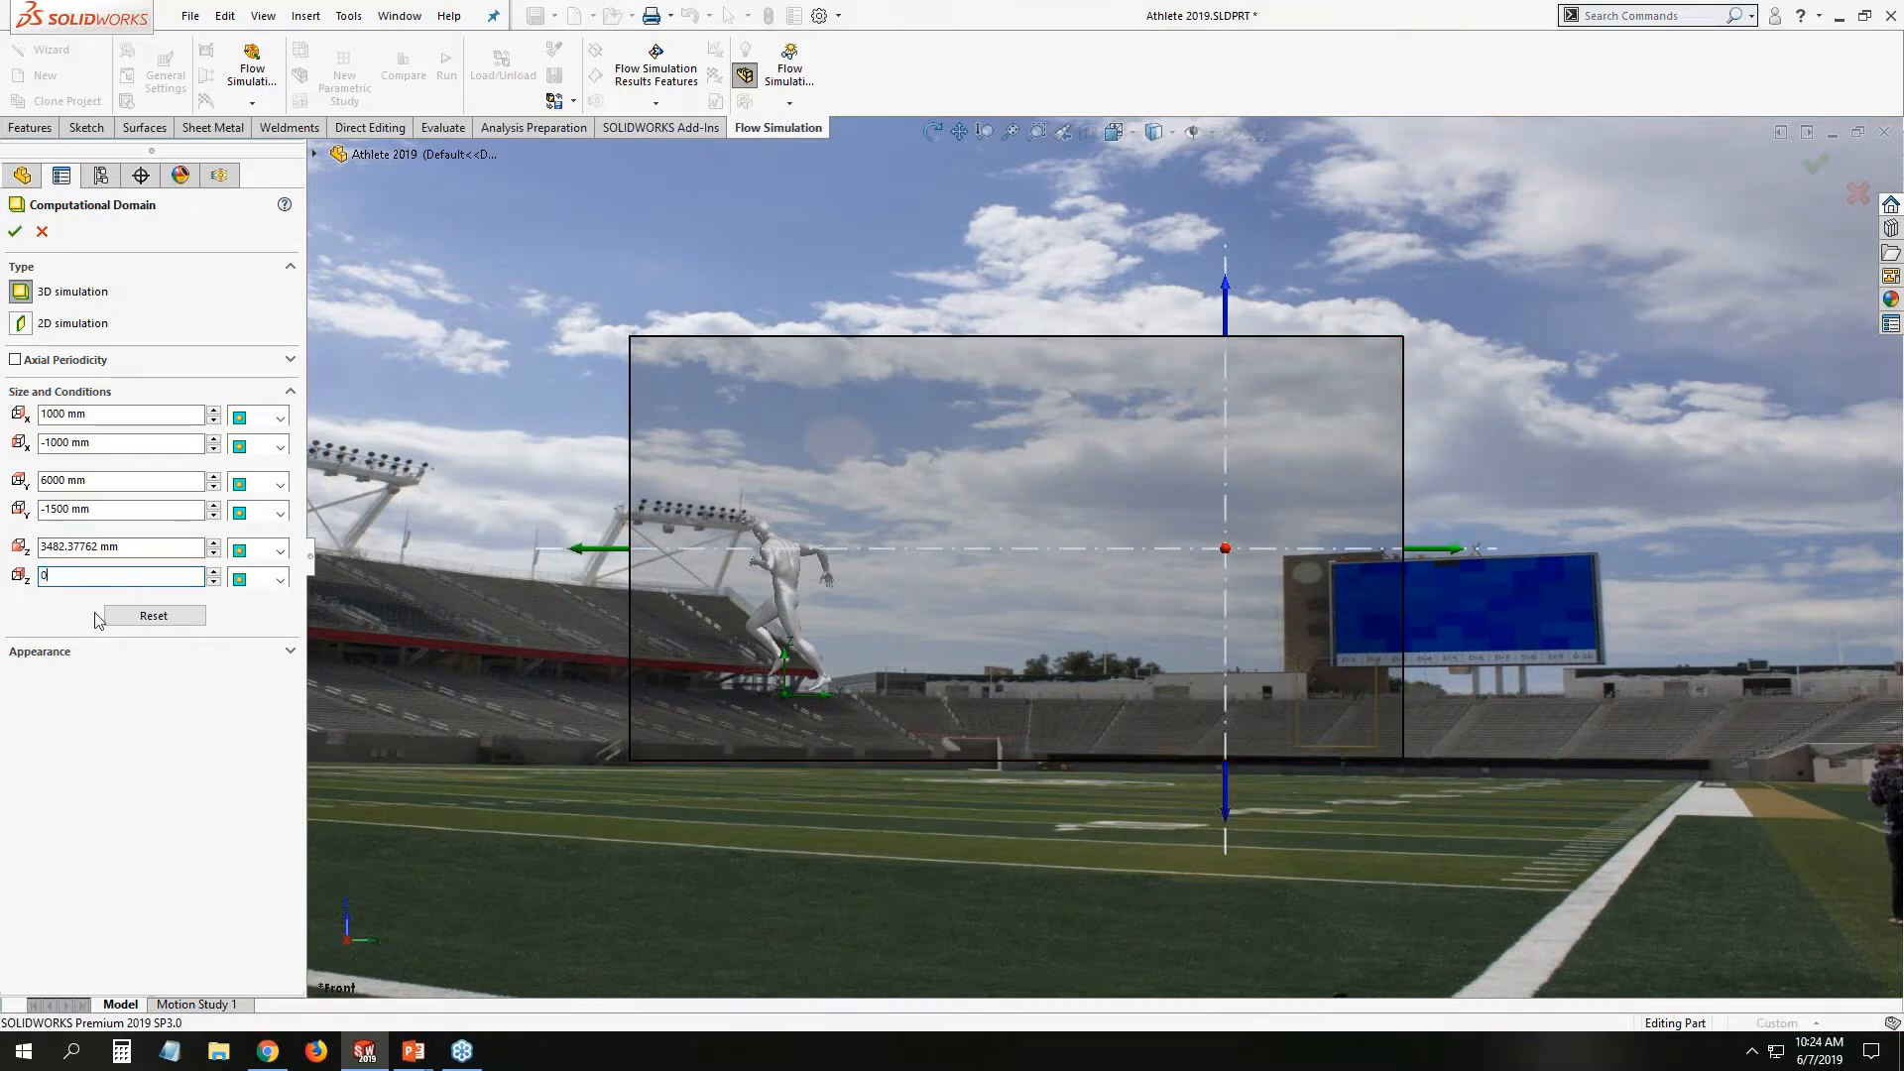
key(Return)
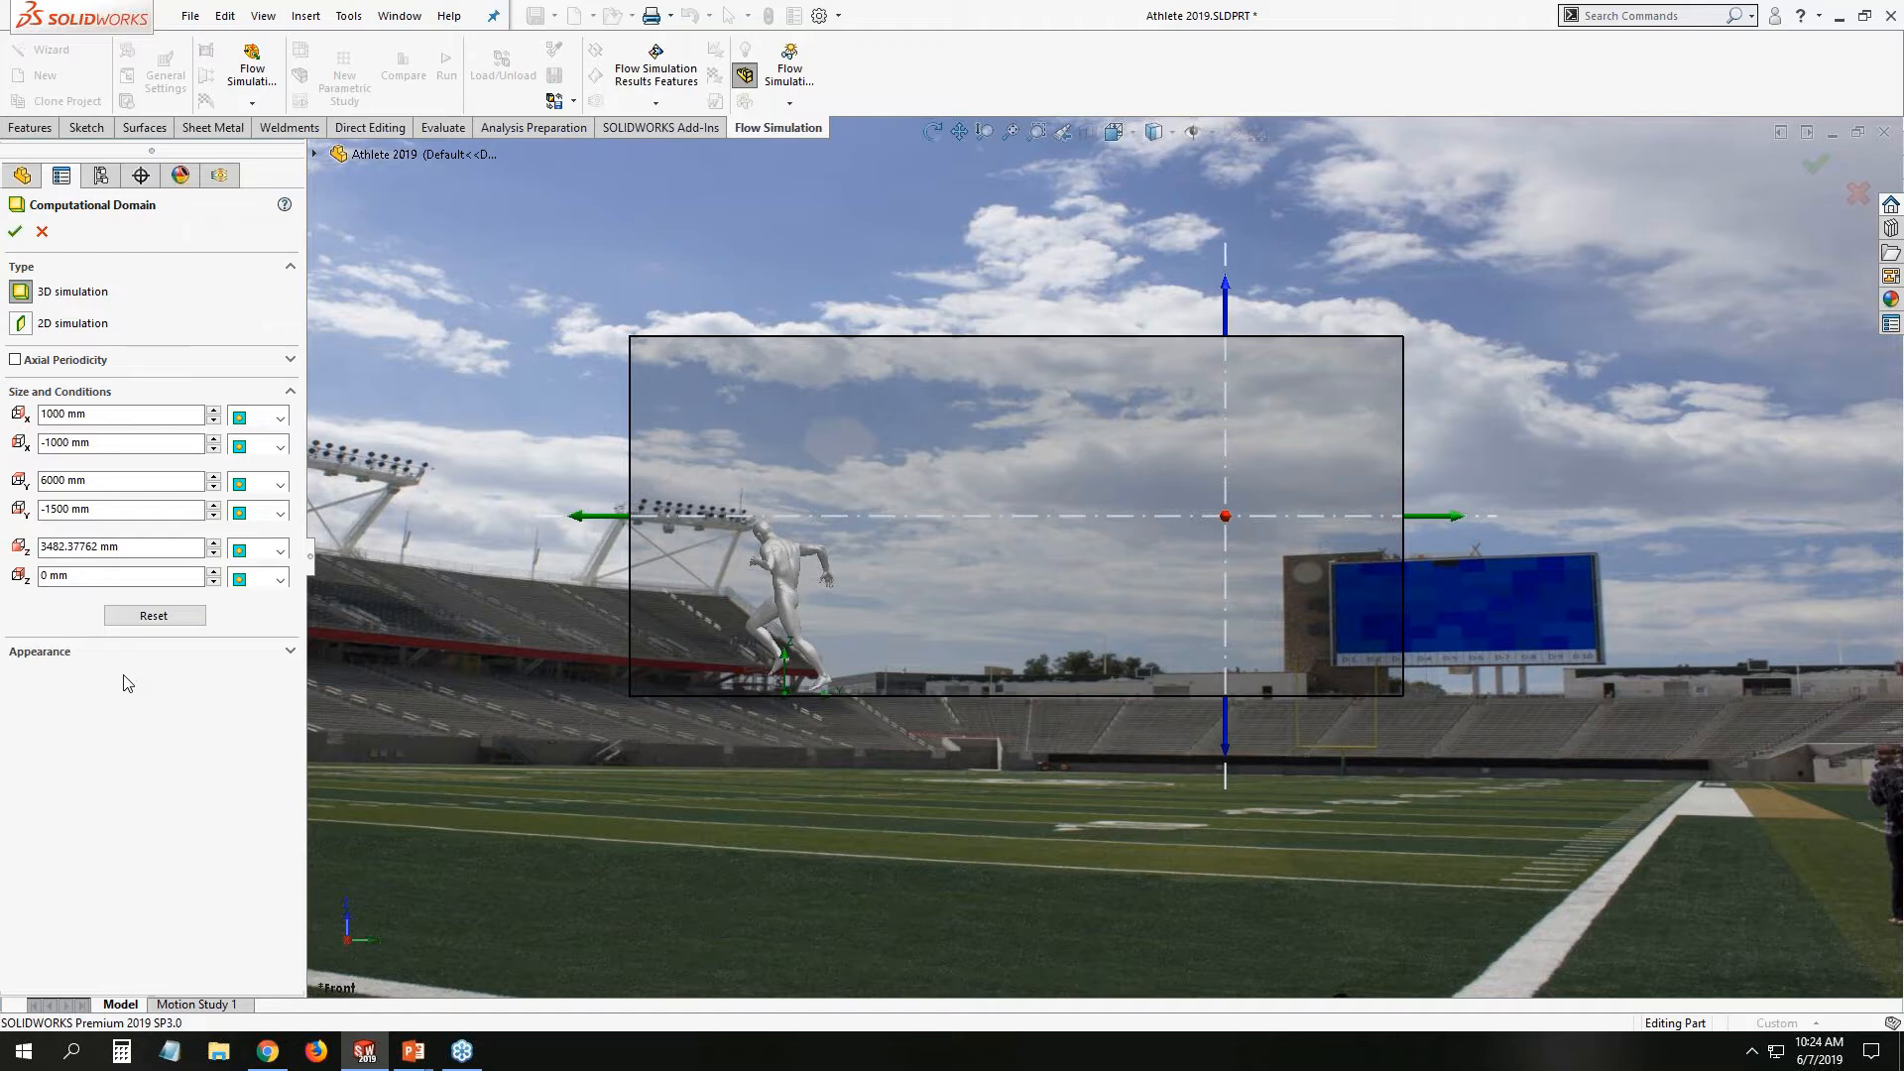
scroll(841, 716, down, 6)
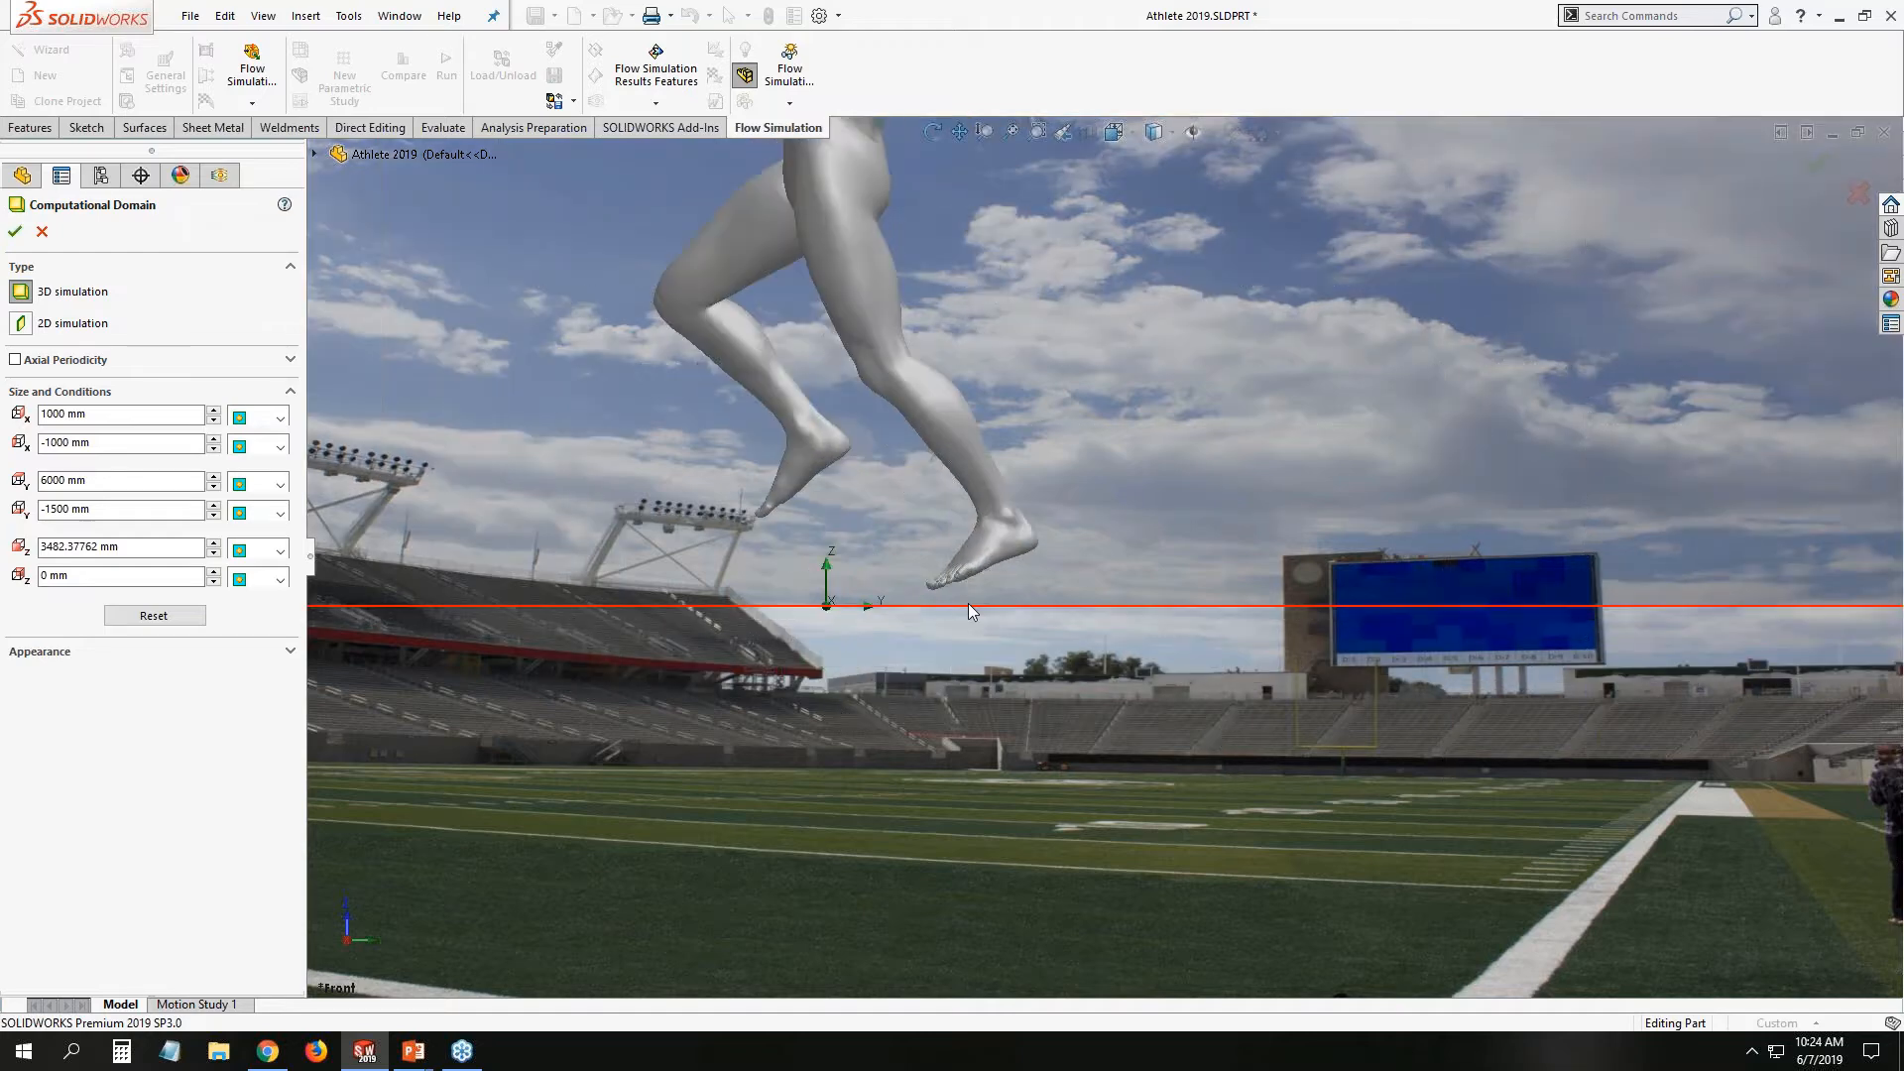
scroll(979, 603, up, 6)
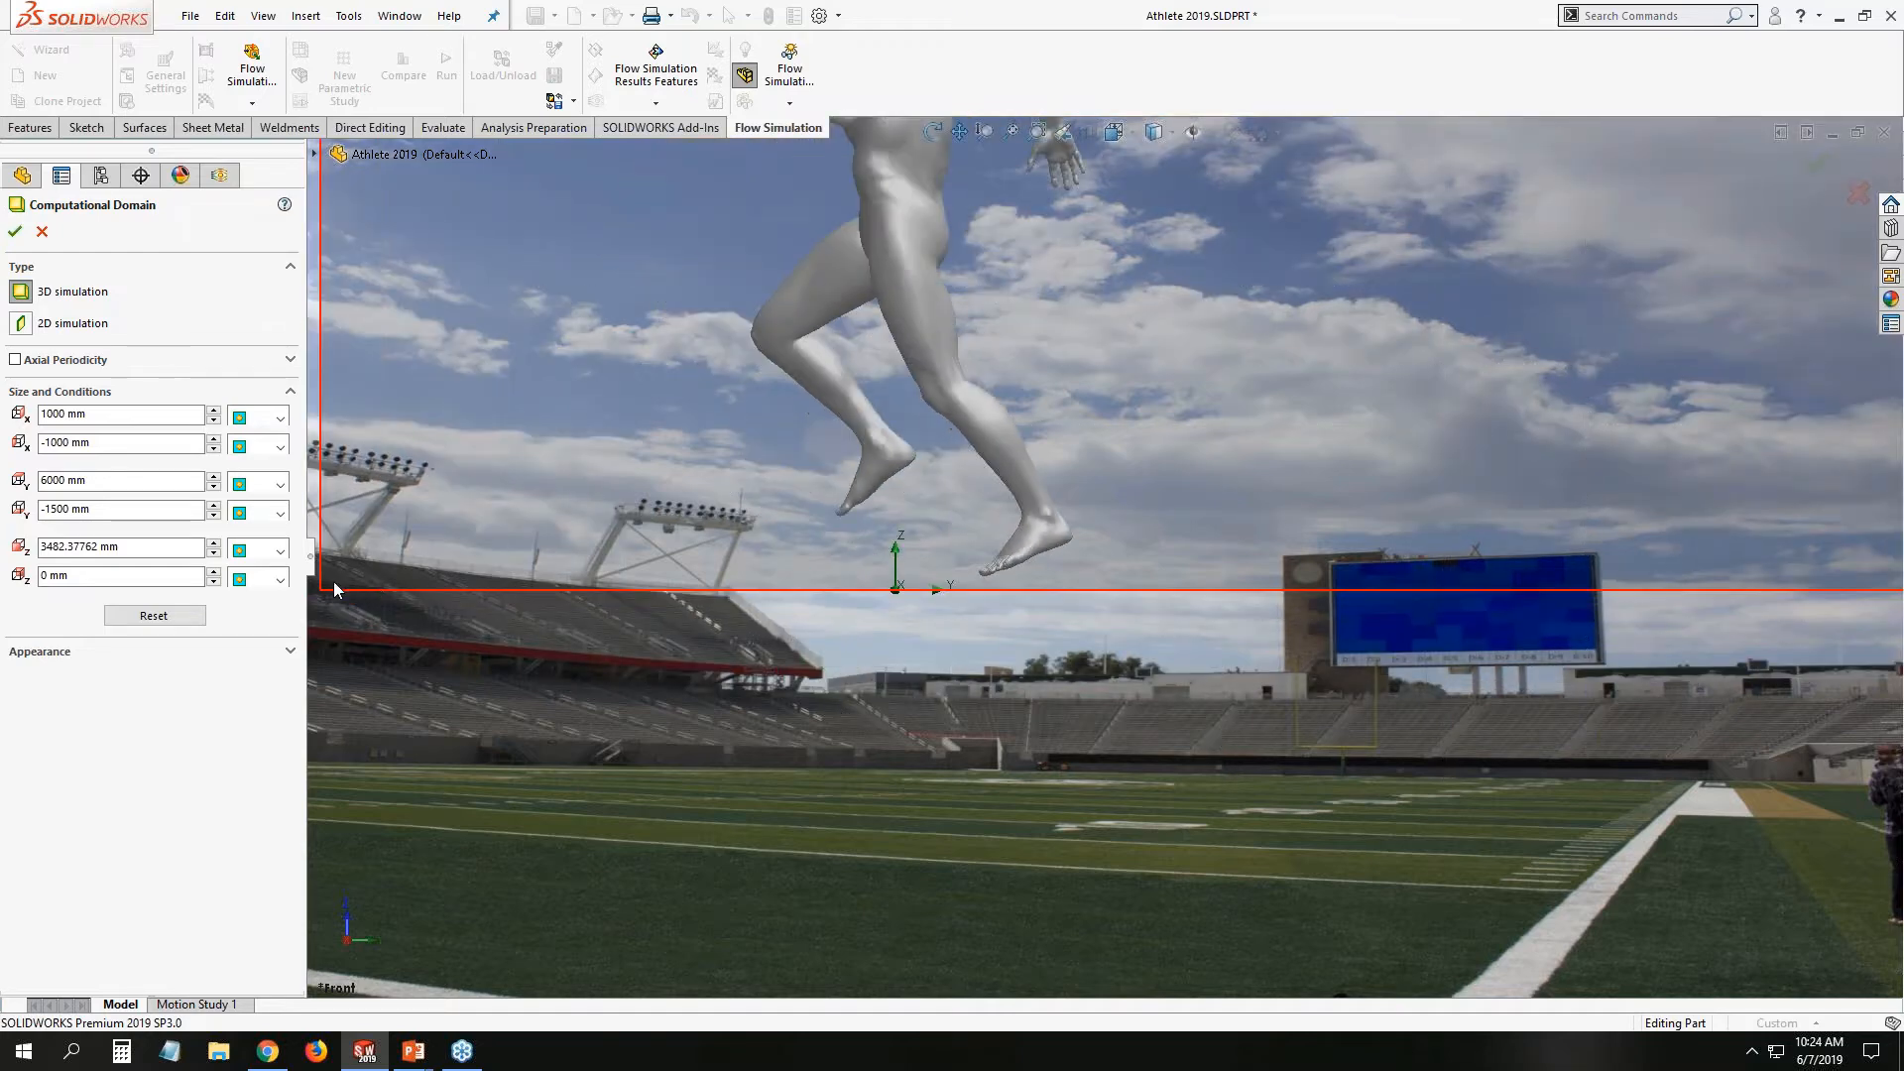
Apply a Symmetry boundary condition to the domain's Z min face and view the mirrored domain below the athlete.
click(281, 579)
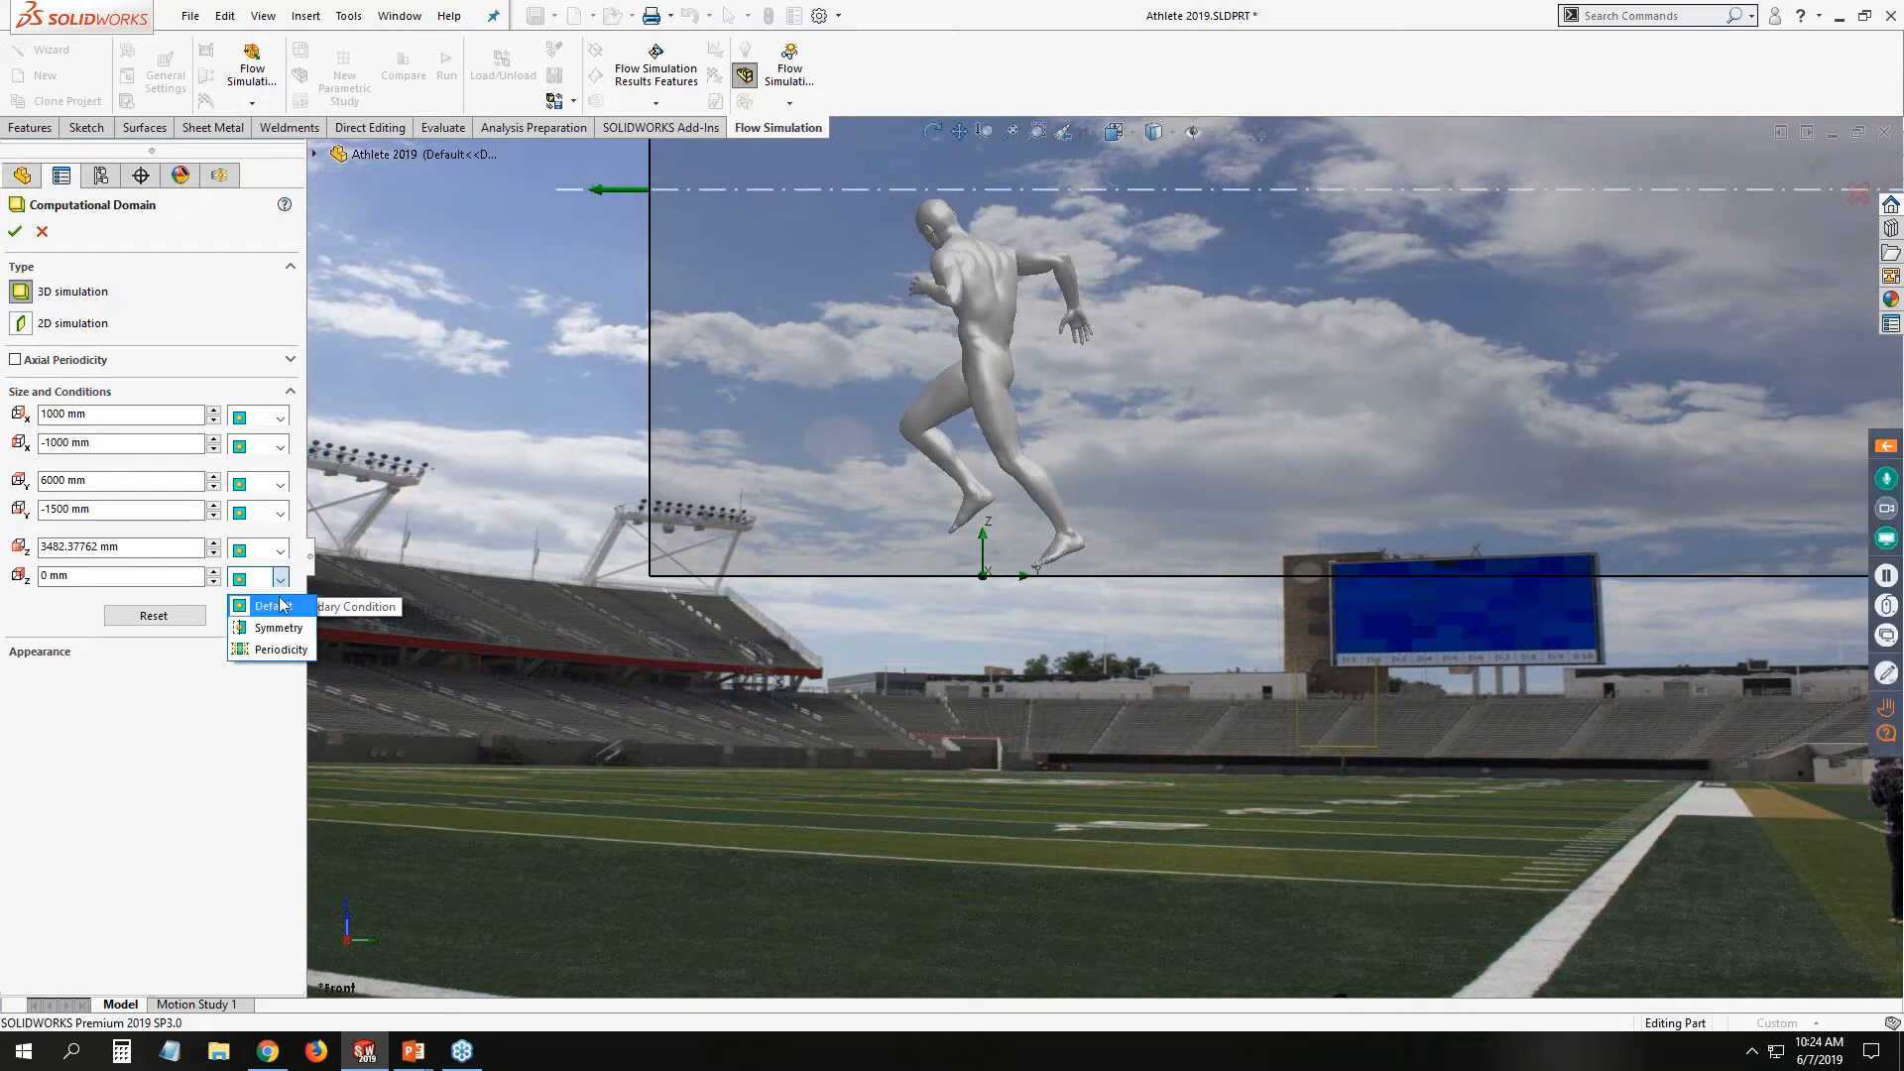
click(283, 629)
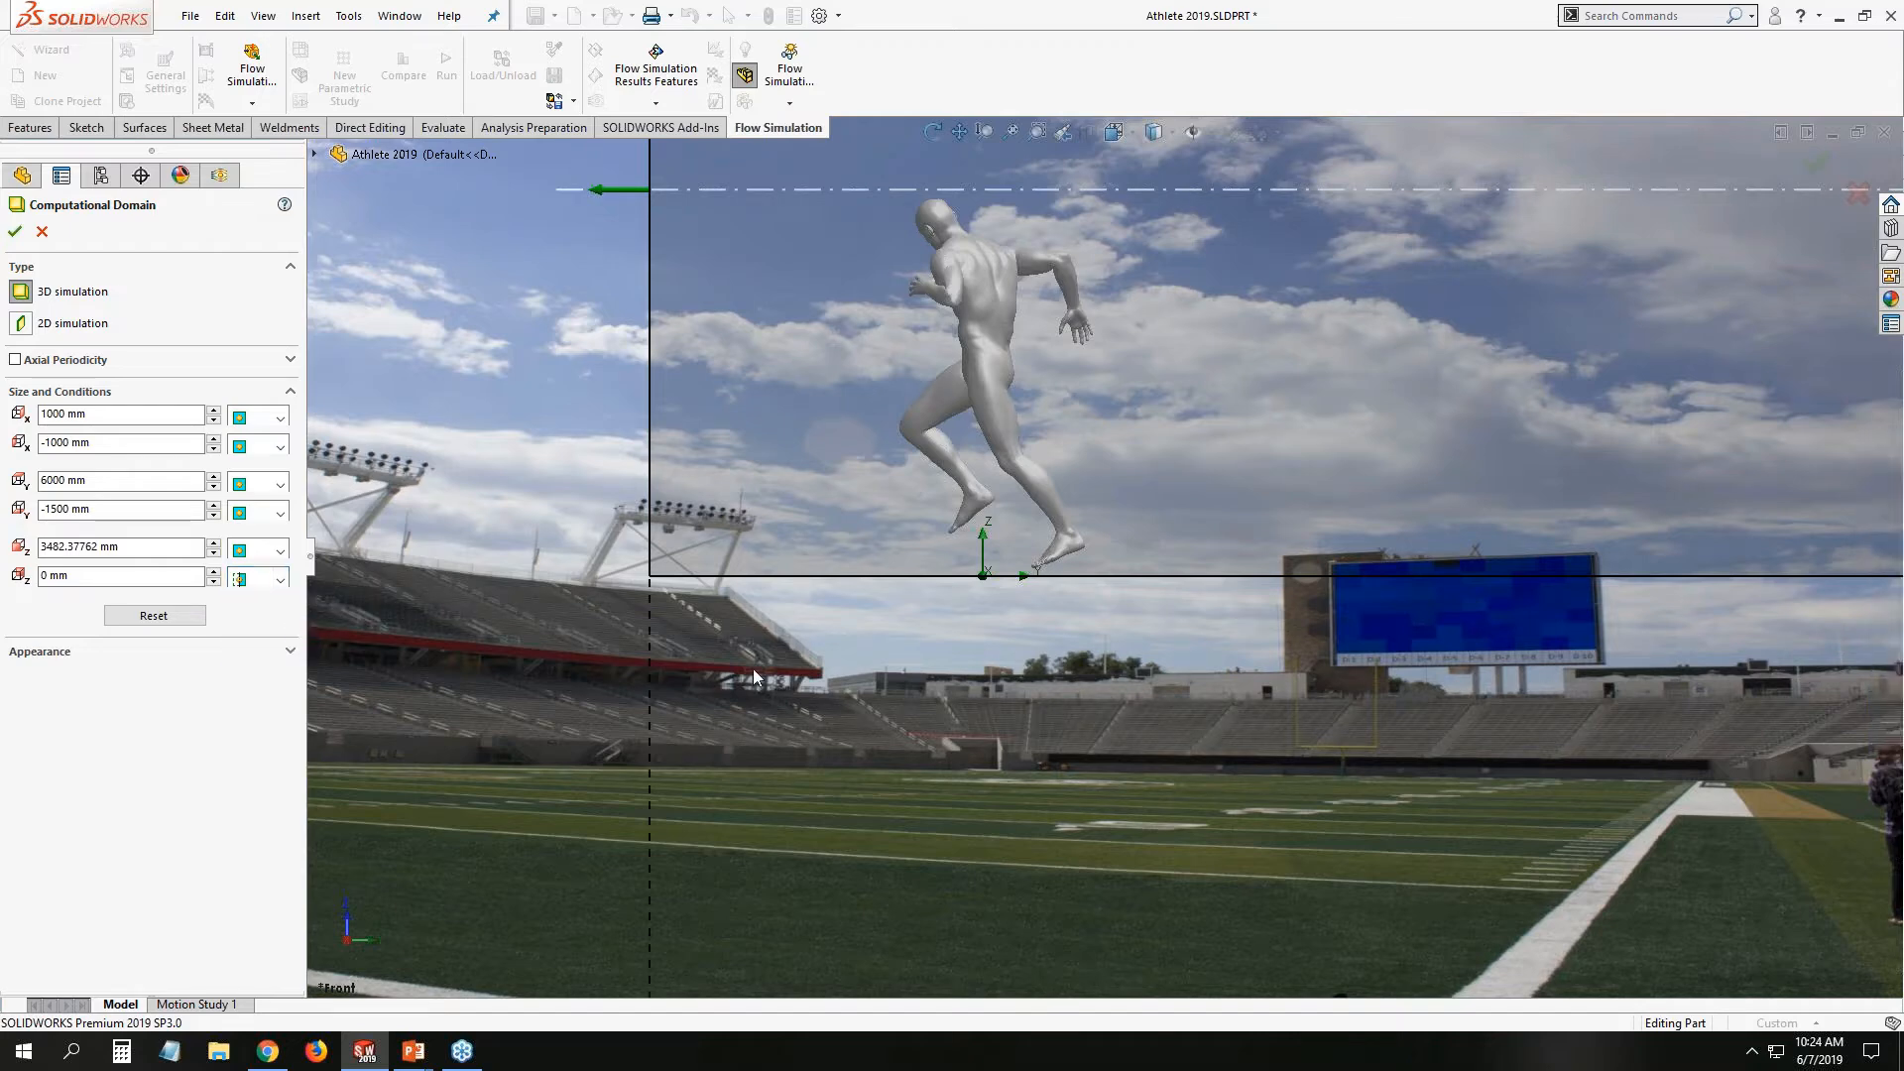
scroll(1063, 675, up, 5)
scroll(1276, 680, up, 2)
scroll(1276, 680, down, 1)
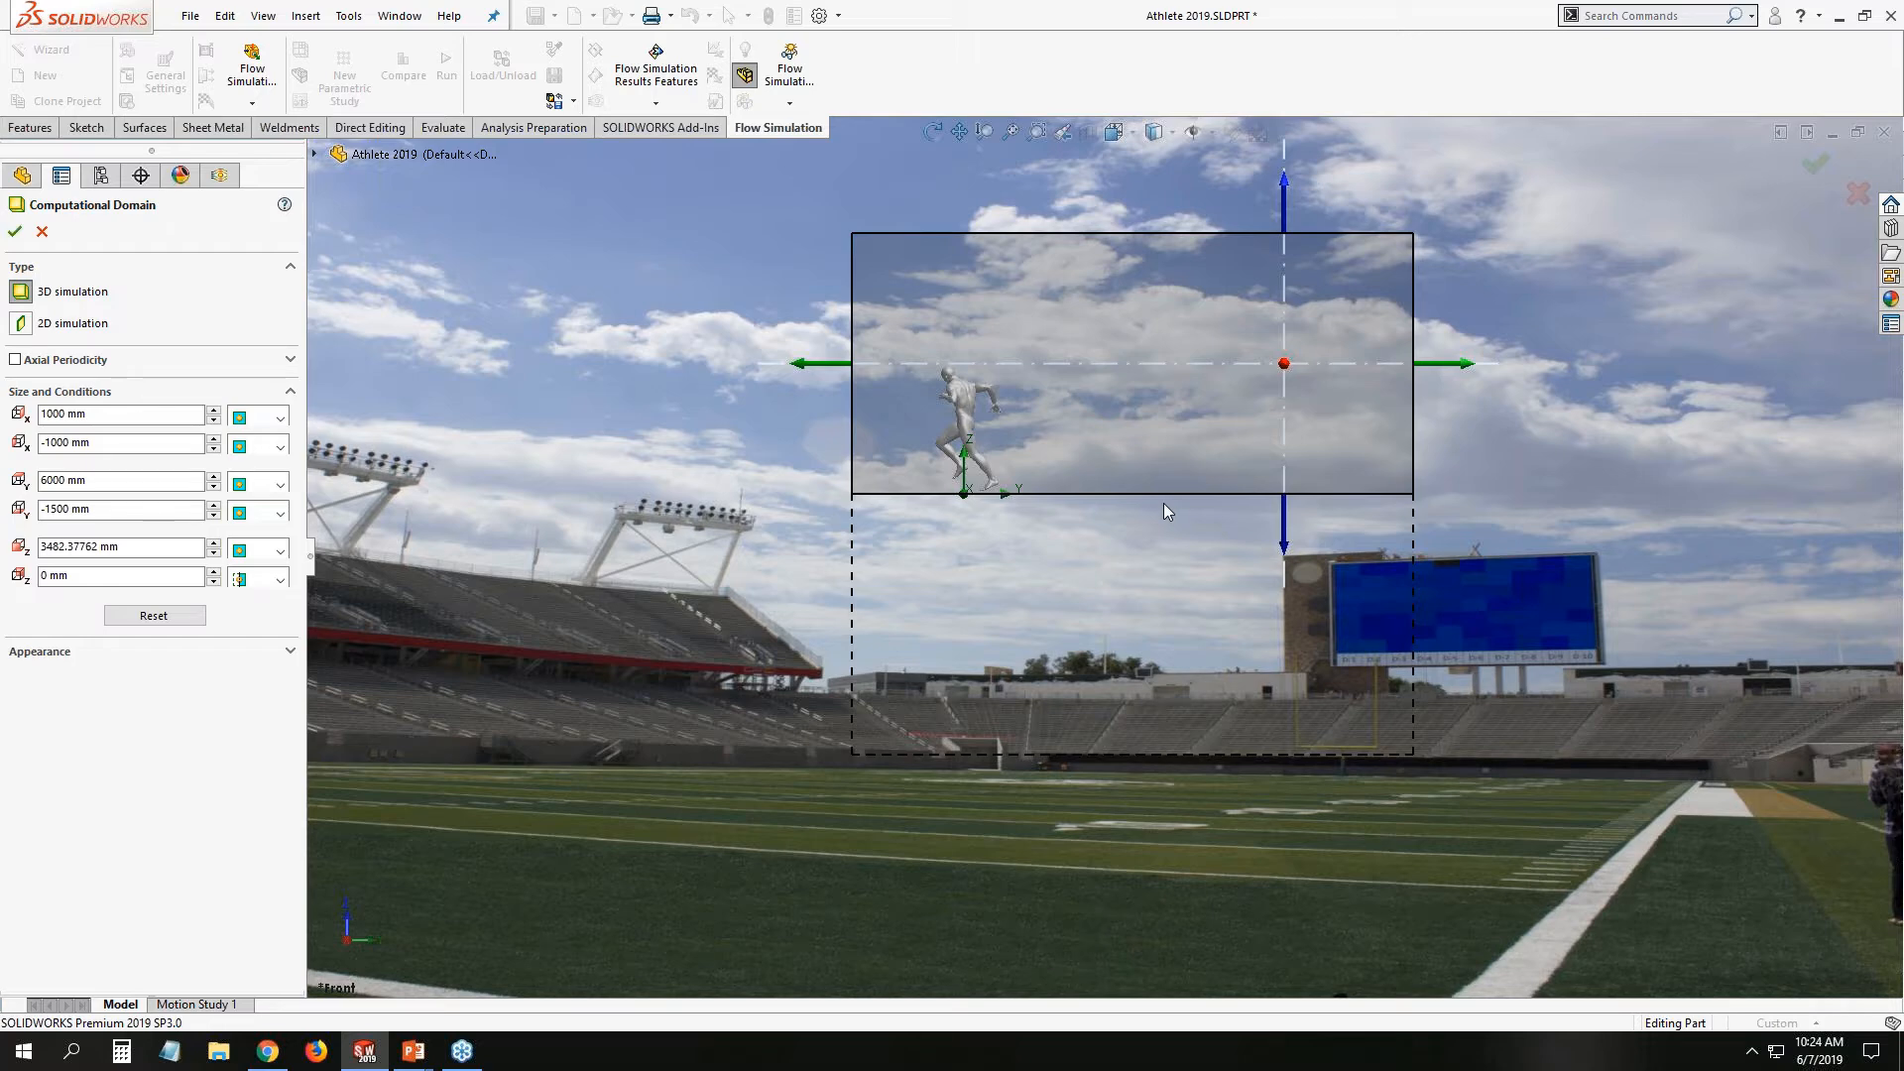
Lower the domain's upper boundary to a Z max of 2000 mm, review the box in 3D, and accept the computational domain.
drag(1283, 178, 1266, 296)
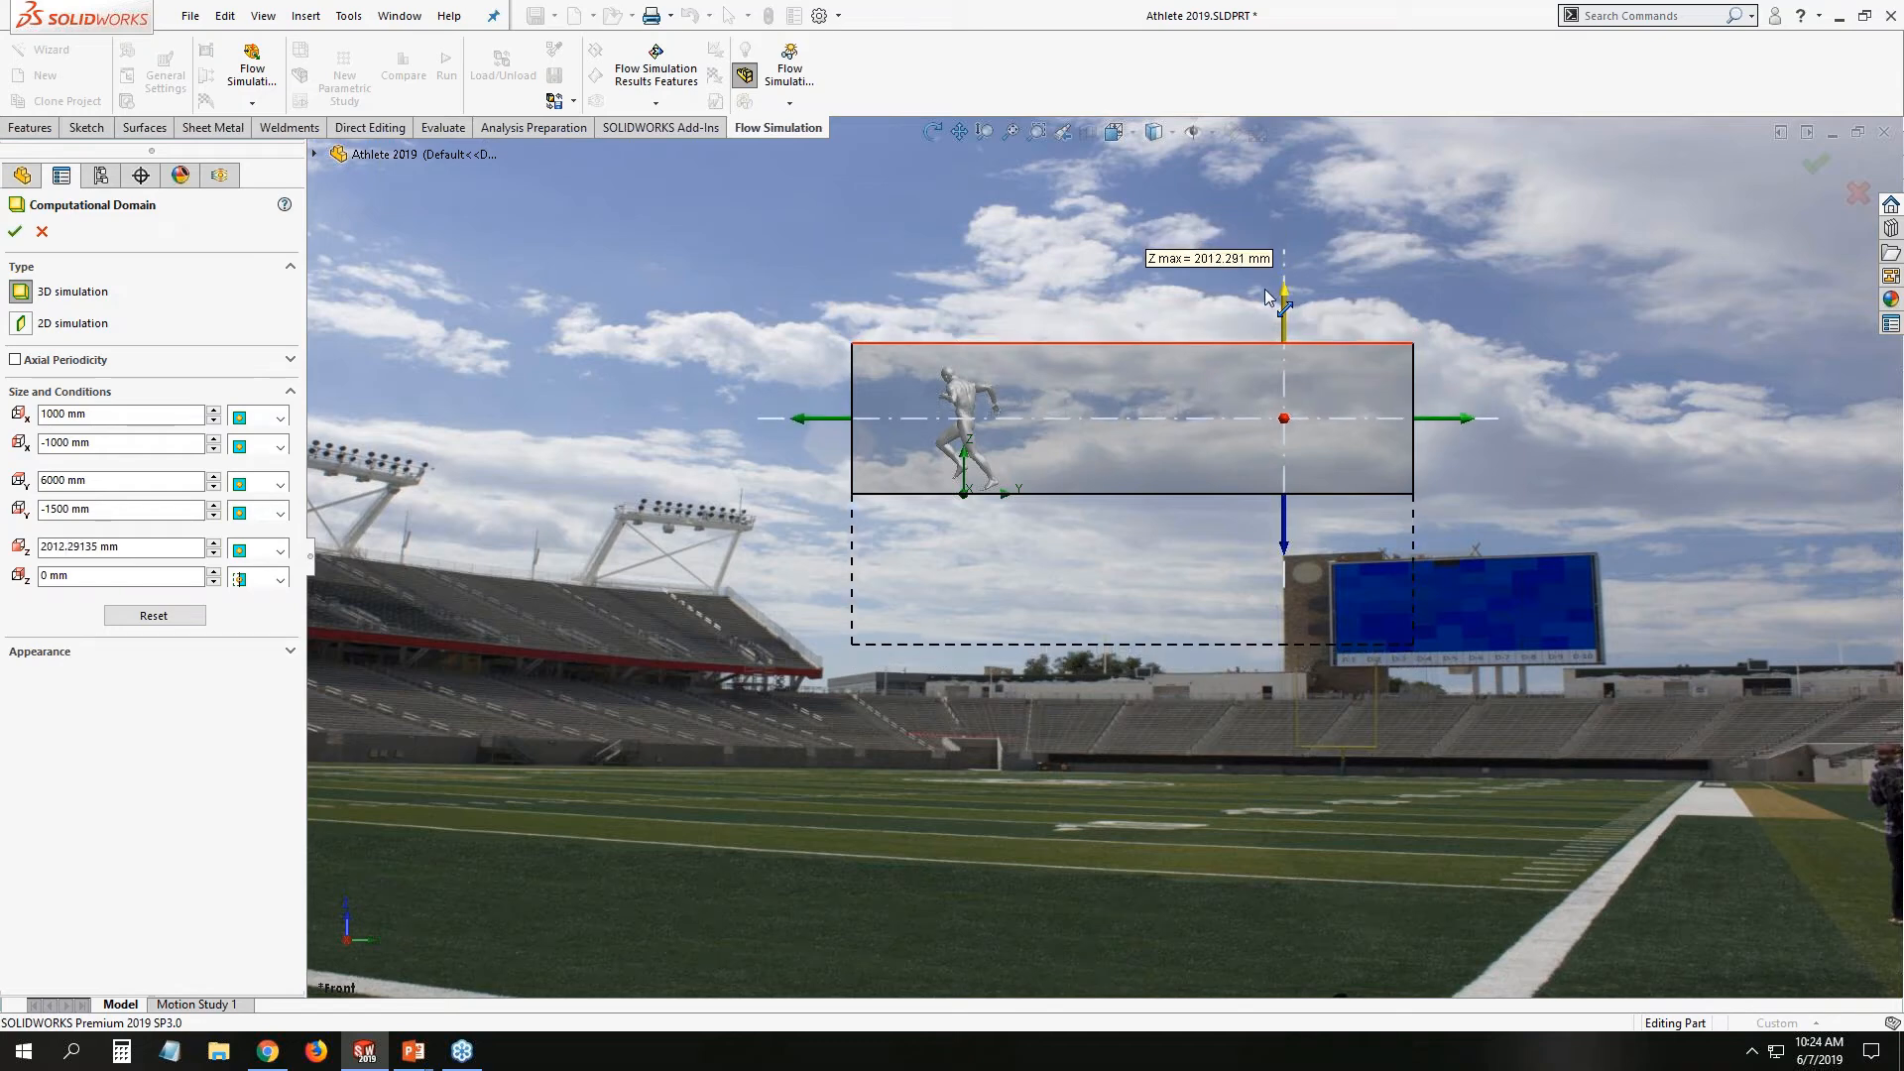
double_click(132, 546)
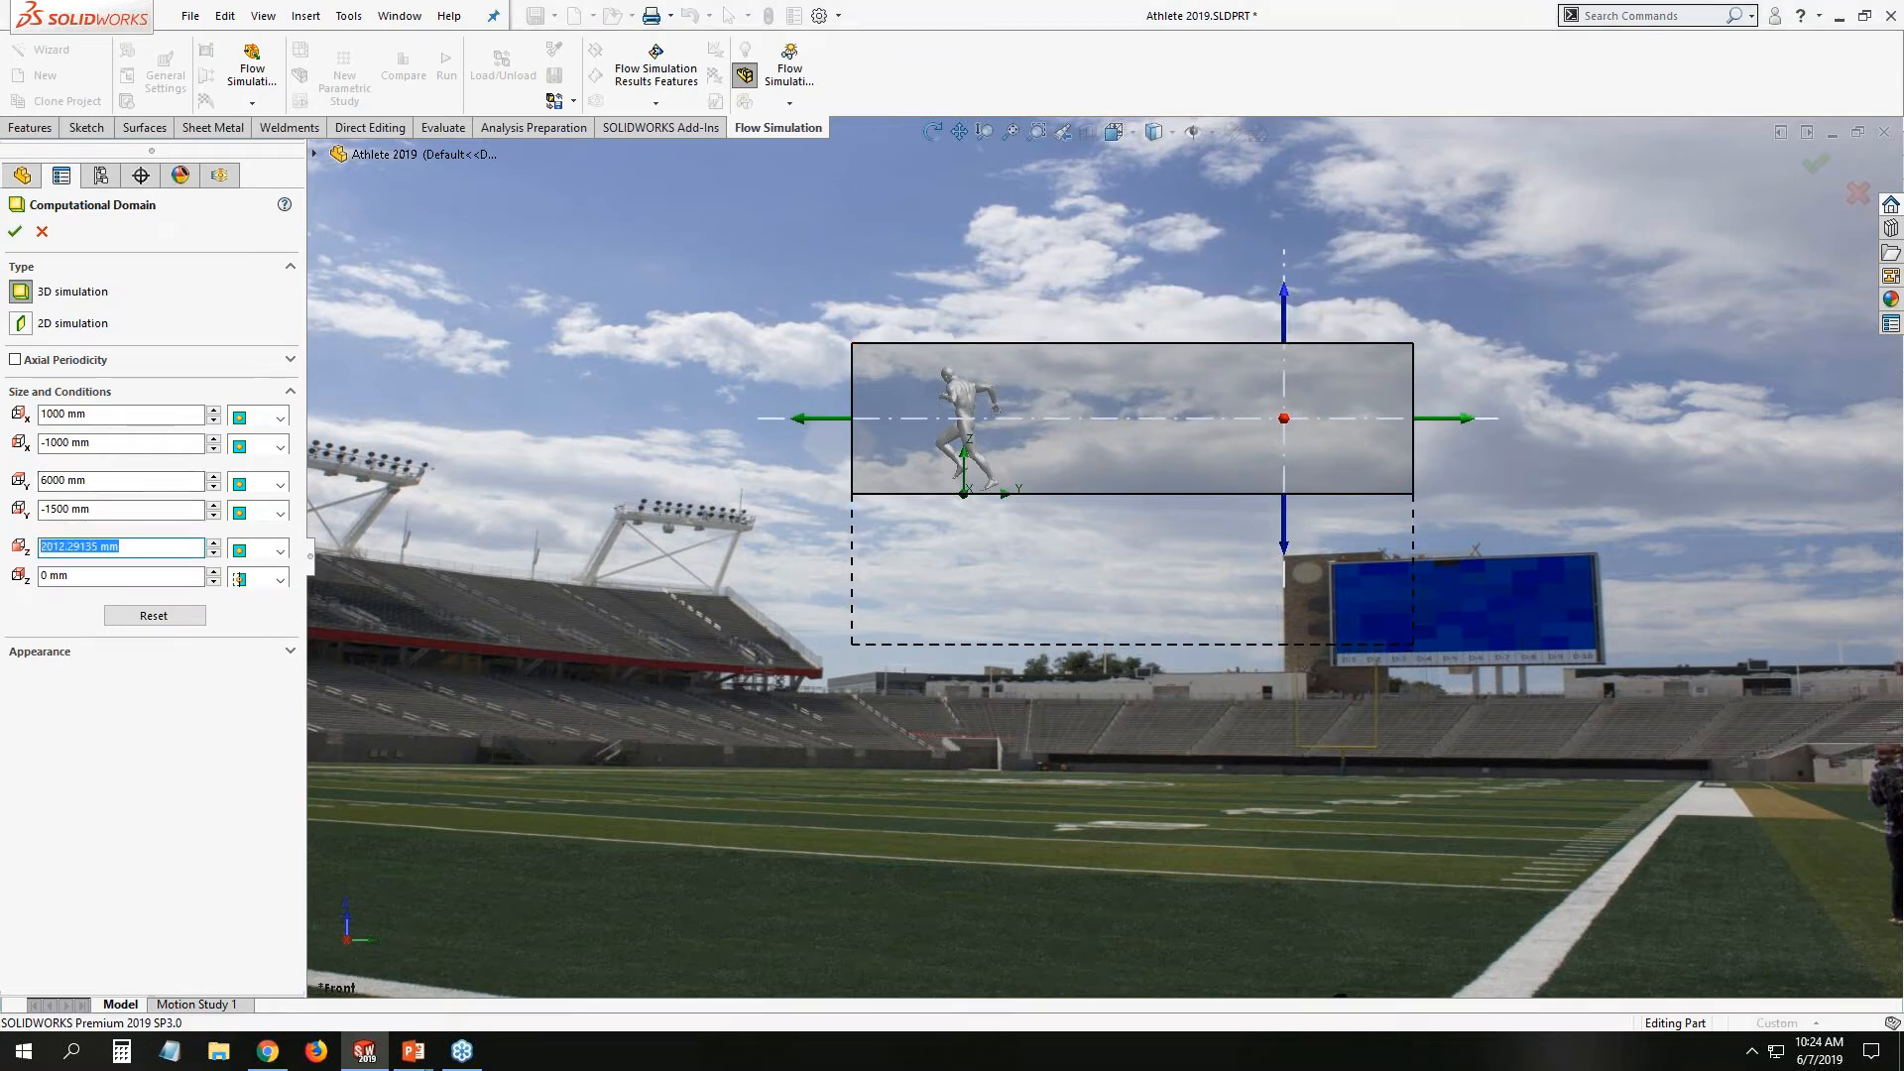
text(2000)
key(Return)
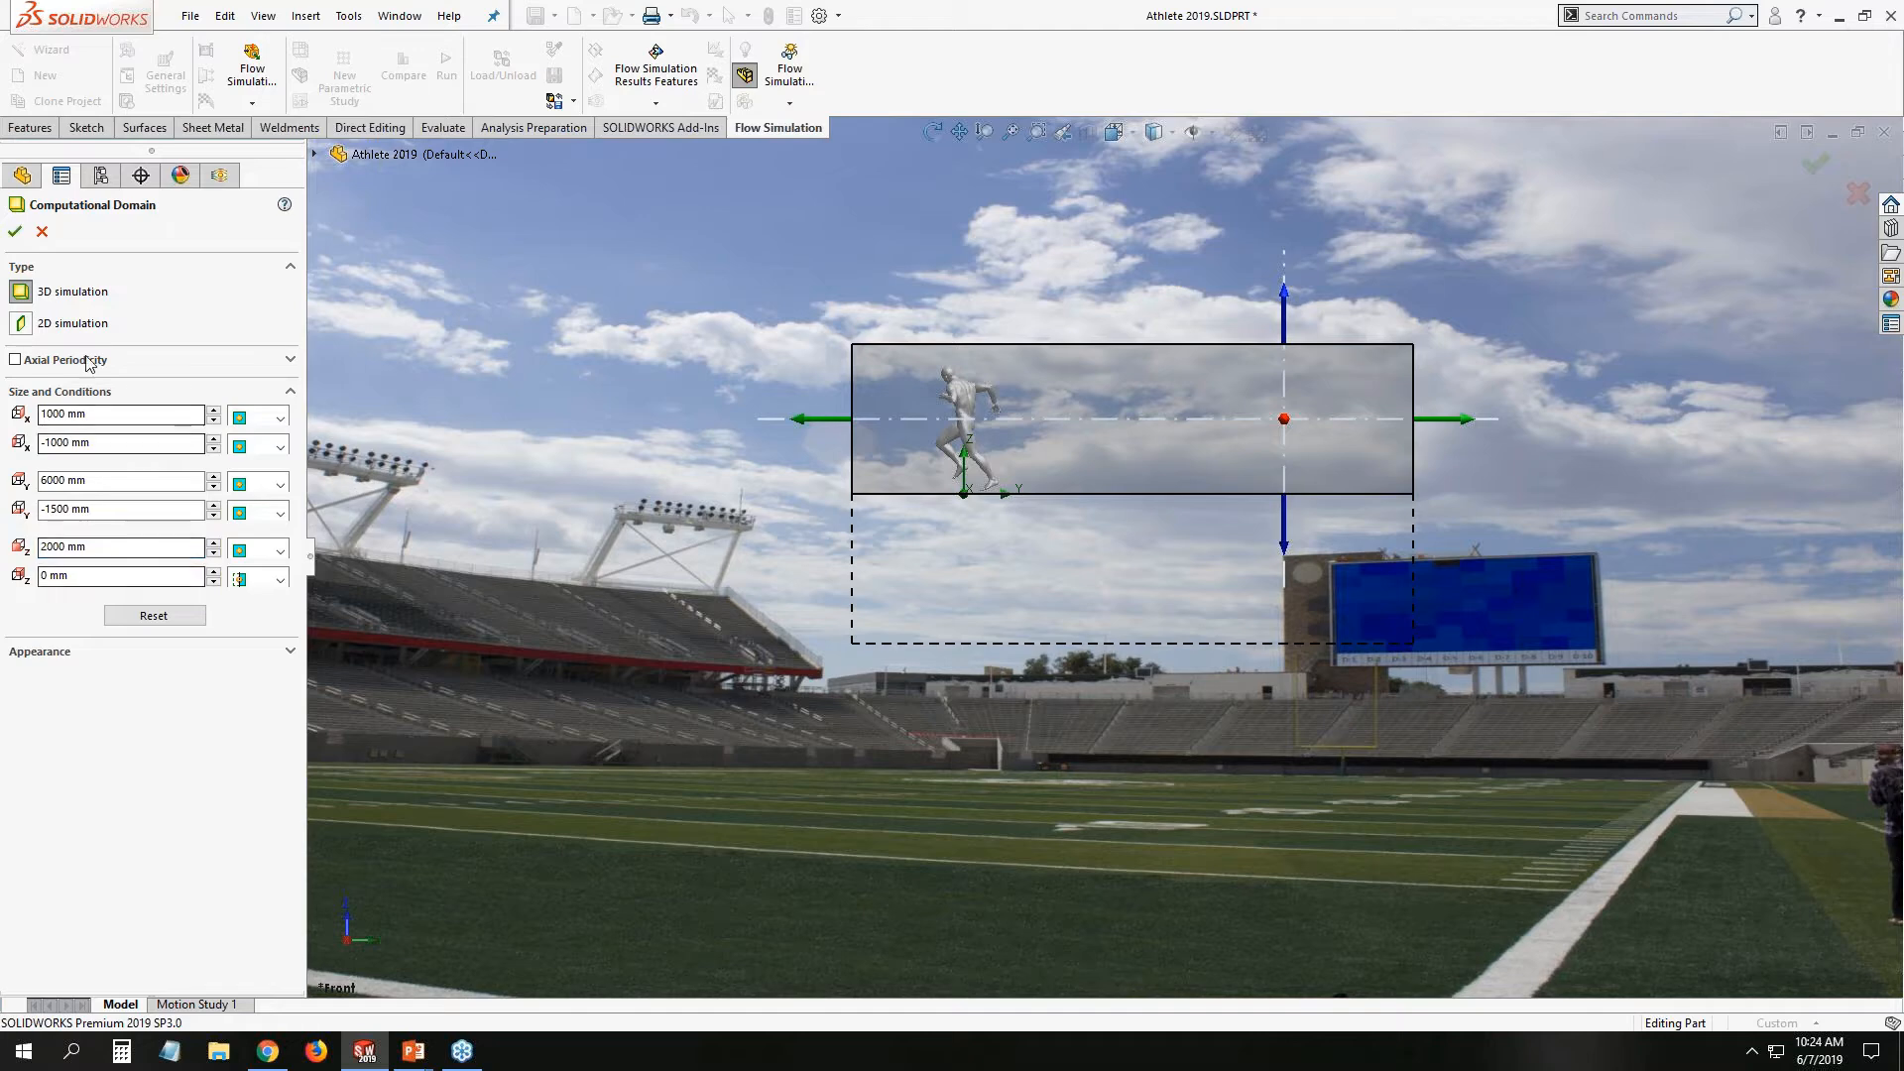
middle_drag(763, 456, 1009, 496)
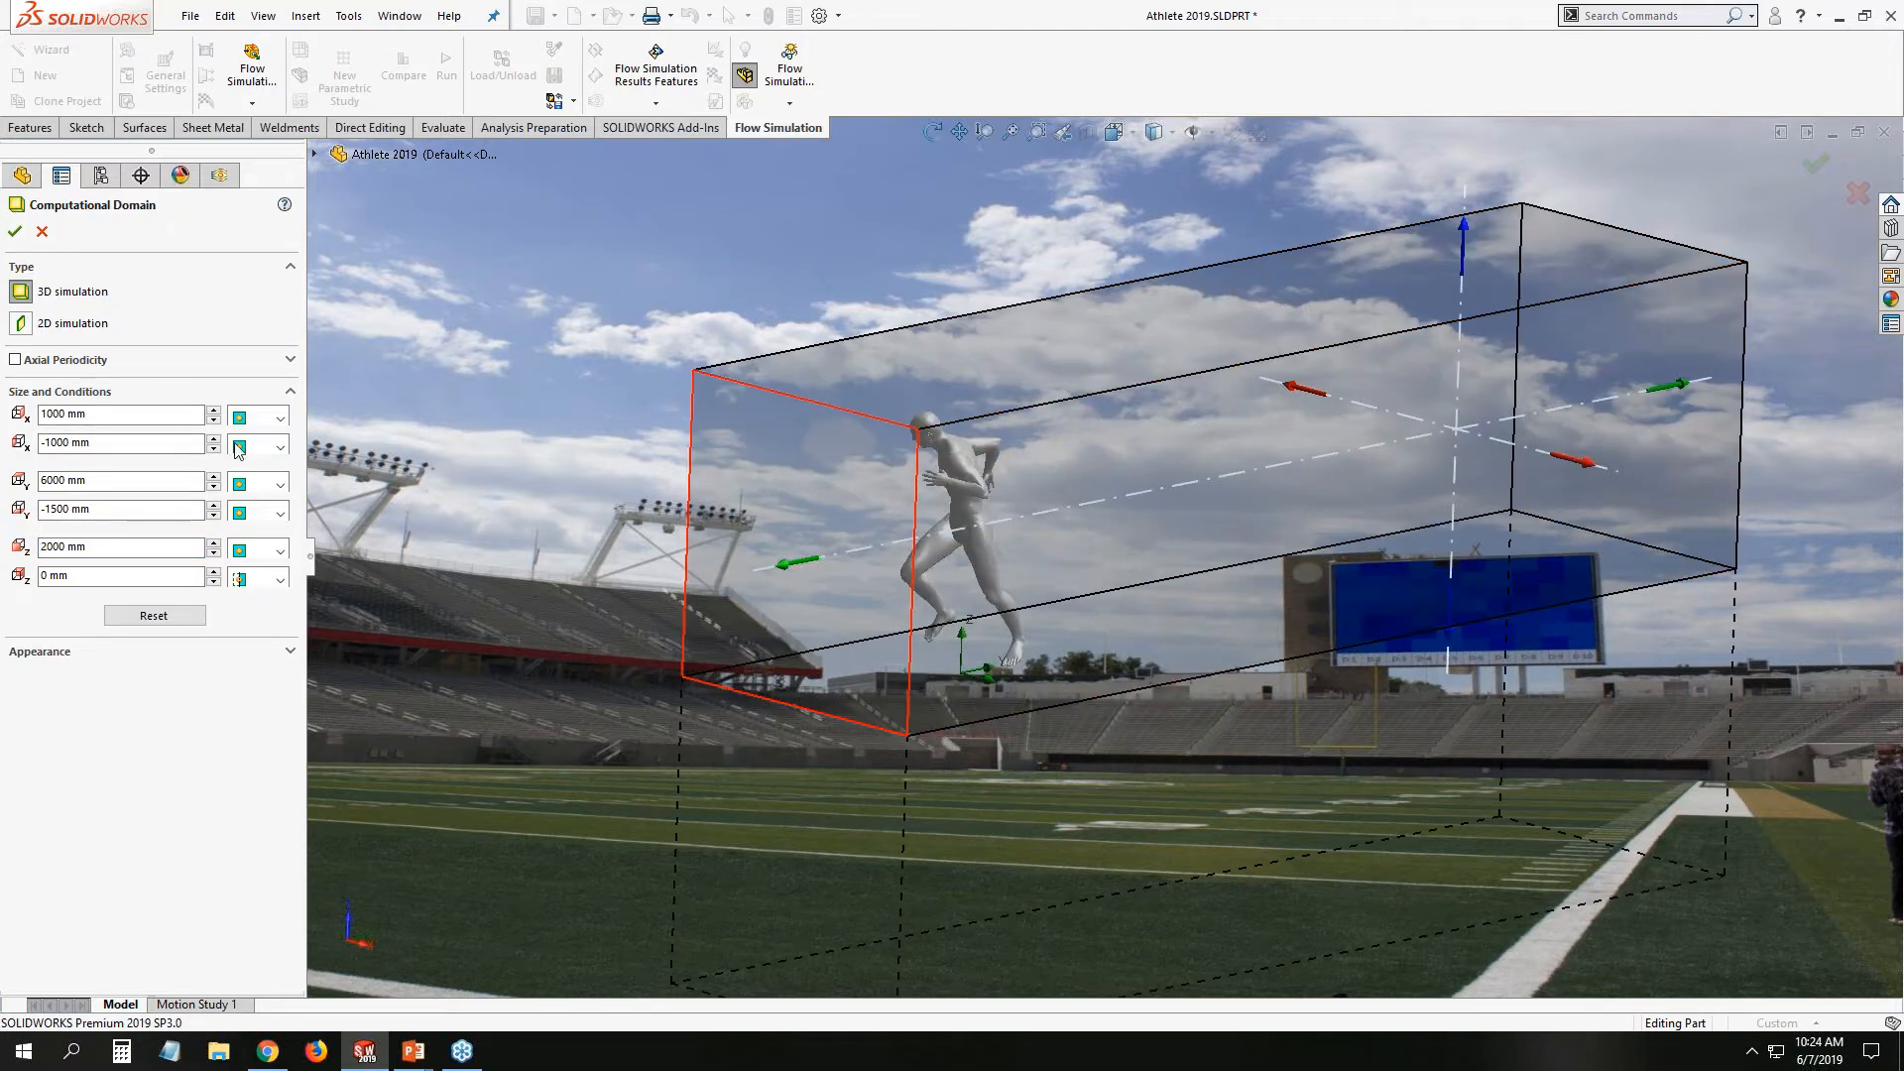
click(16, 233)
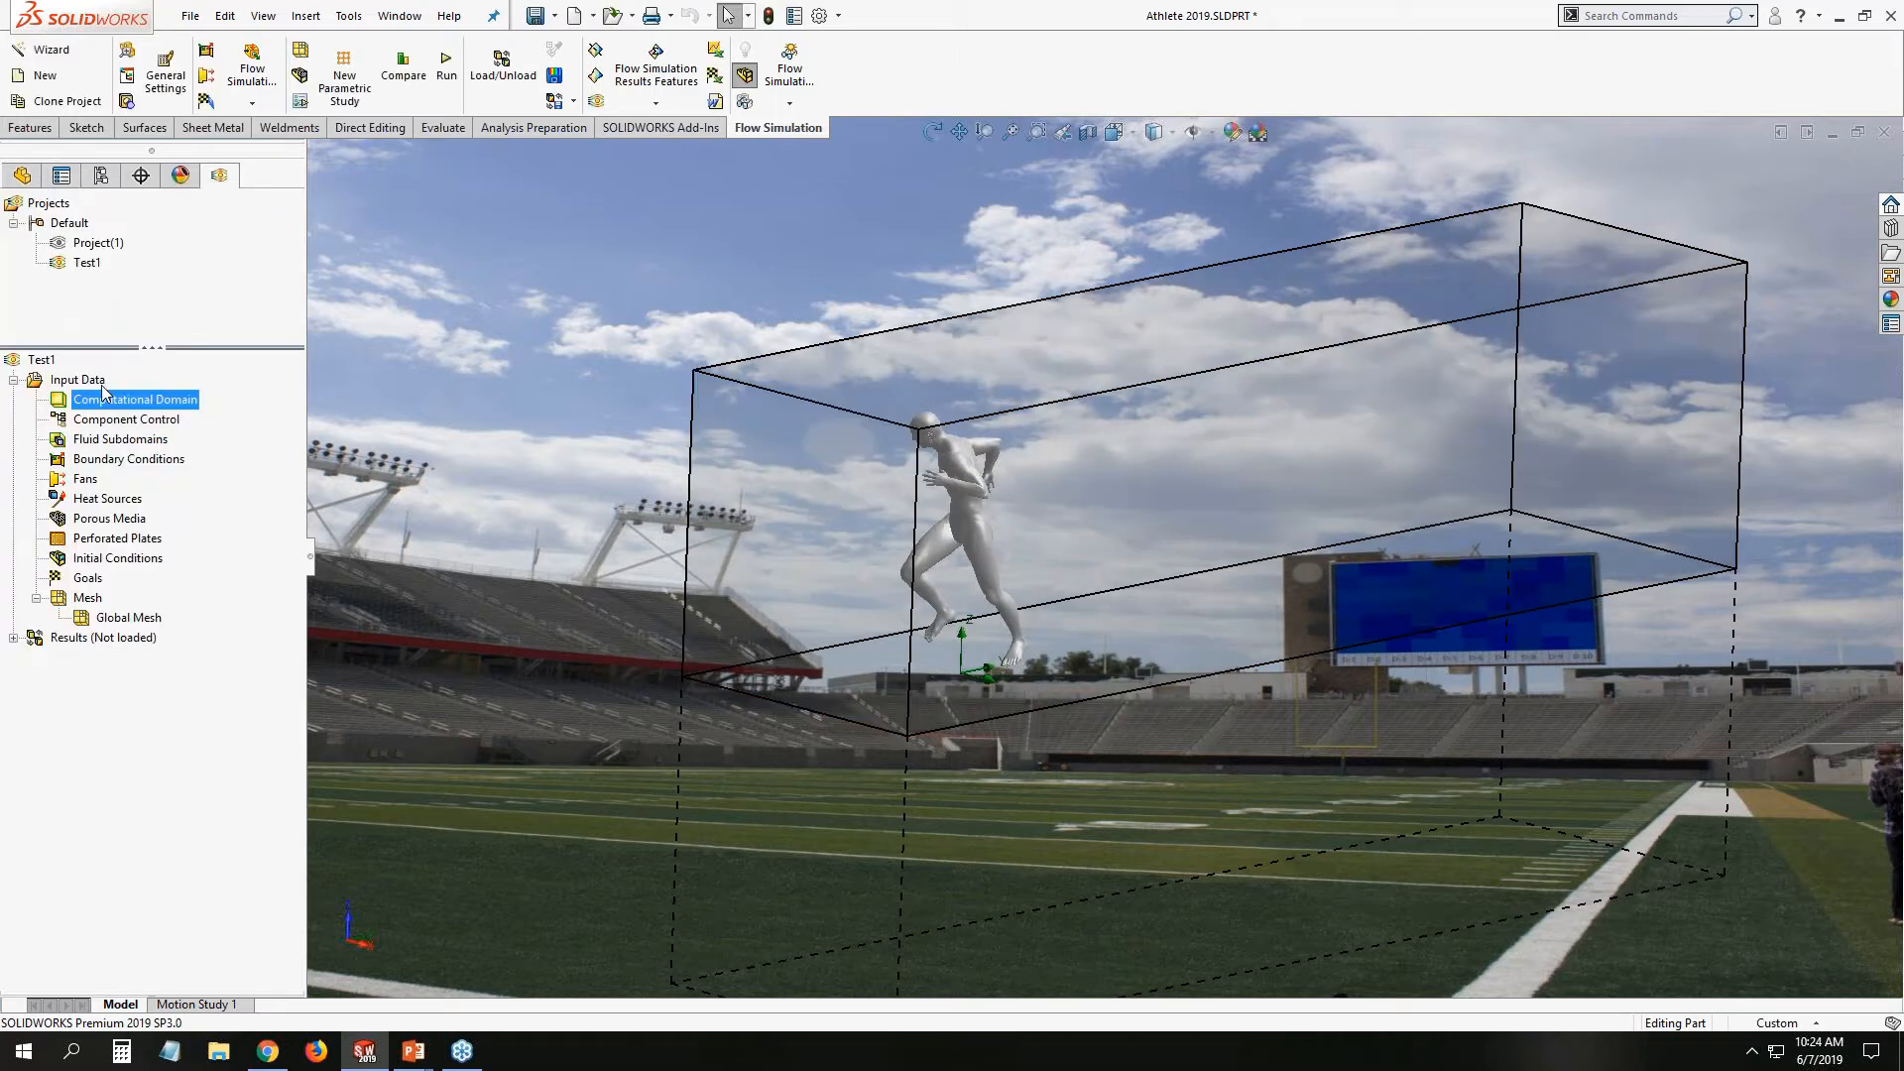
Hide the Test1 project's global coordinate system and its computational domain, leaving a closer view of the athlete.
right_click(42, 365)
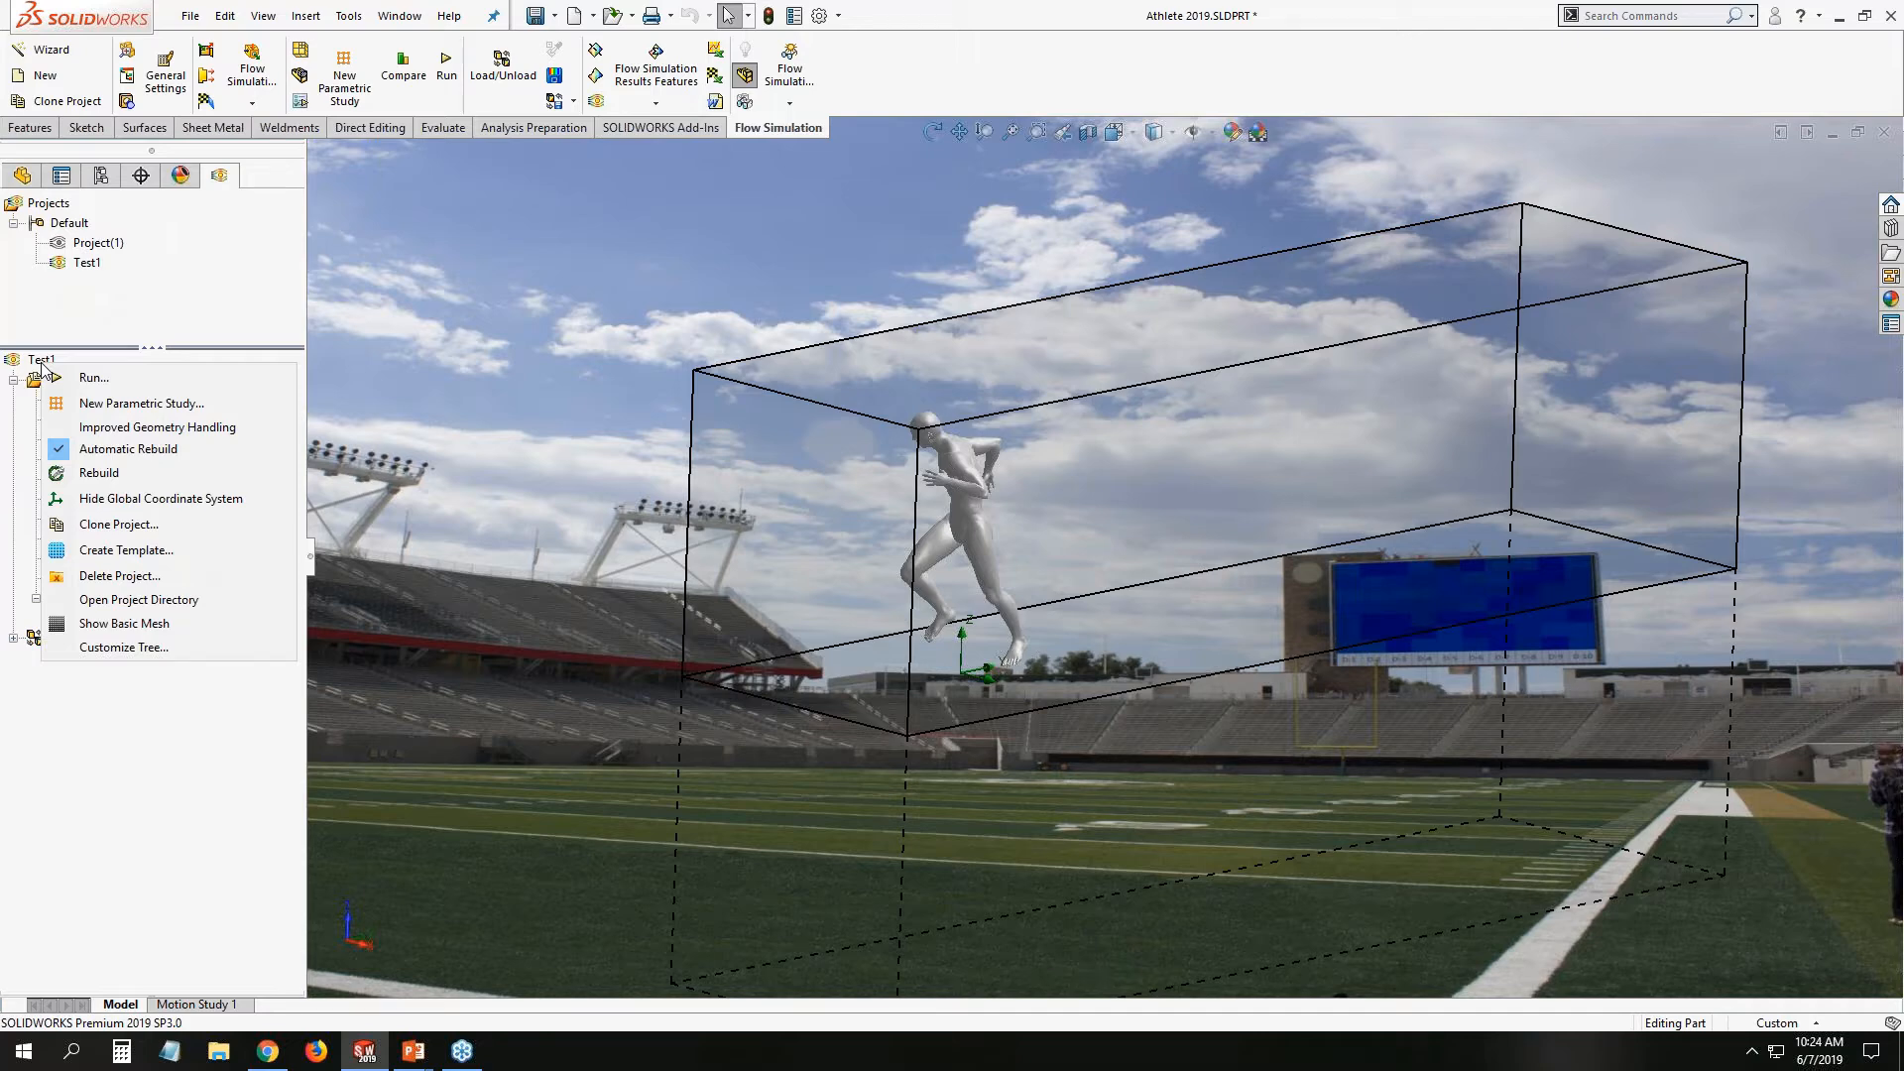
click(176, 495)
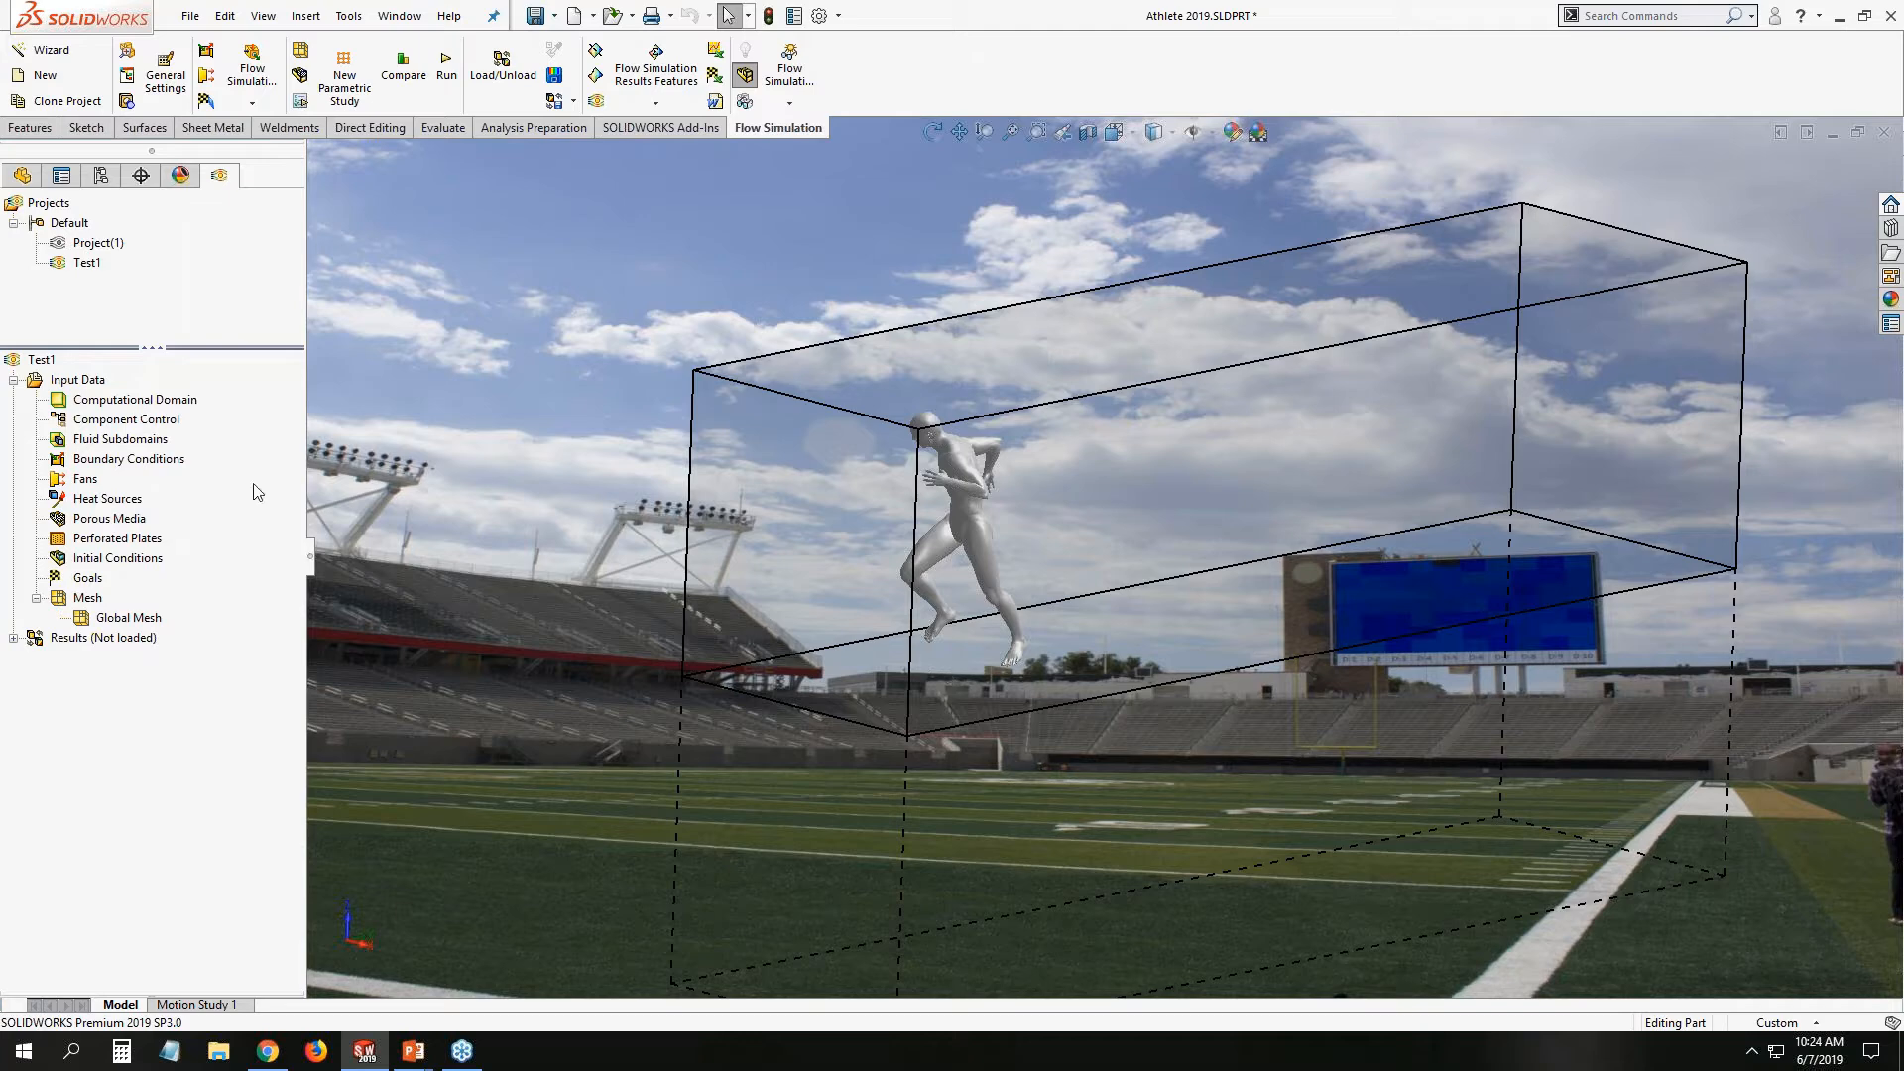
right_click(165, 401)
click(242, 439)
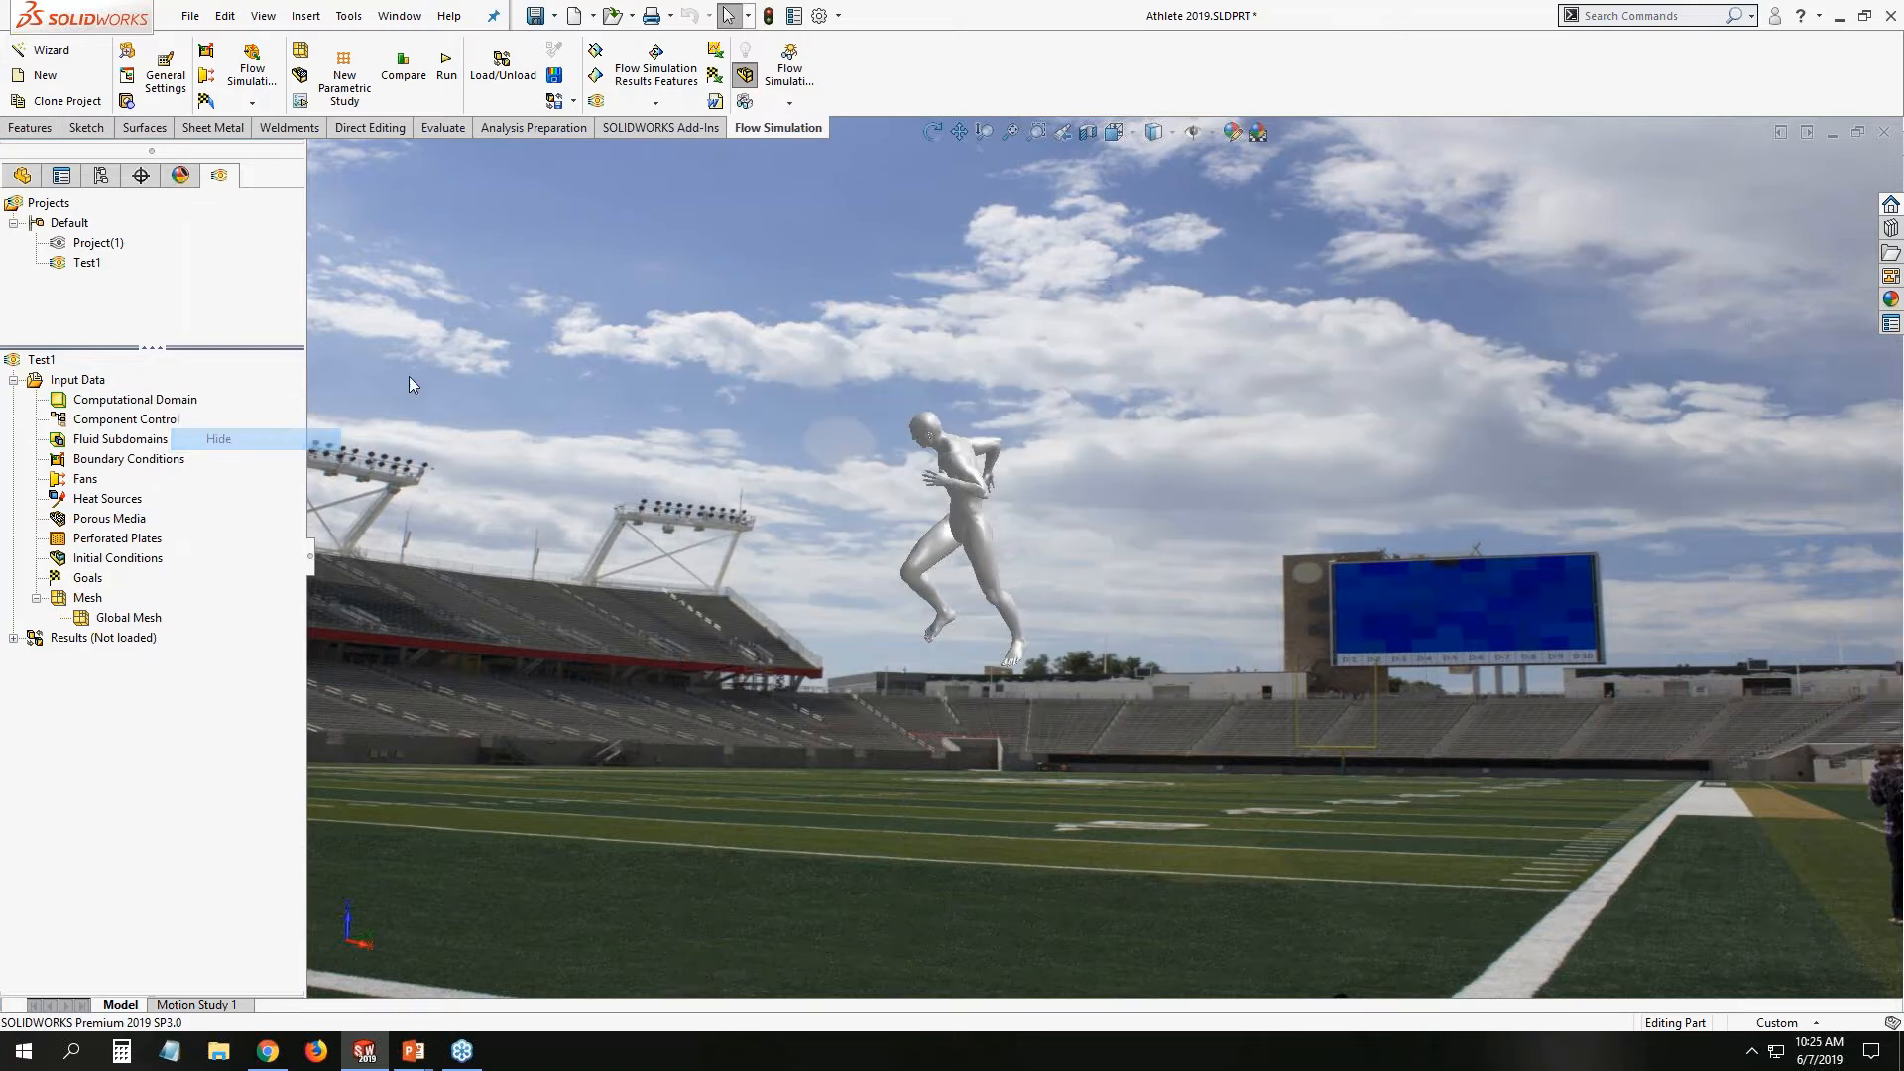
scroll(1019, 593, up, 1)
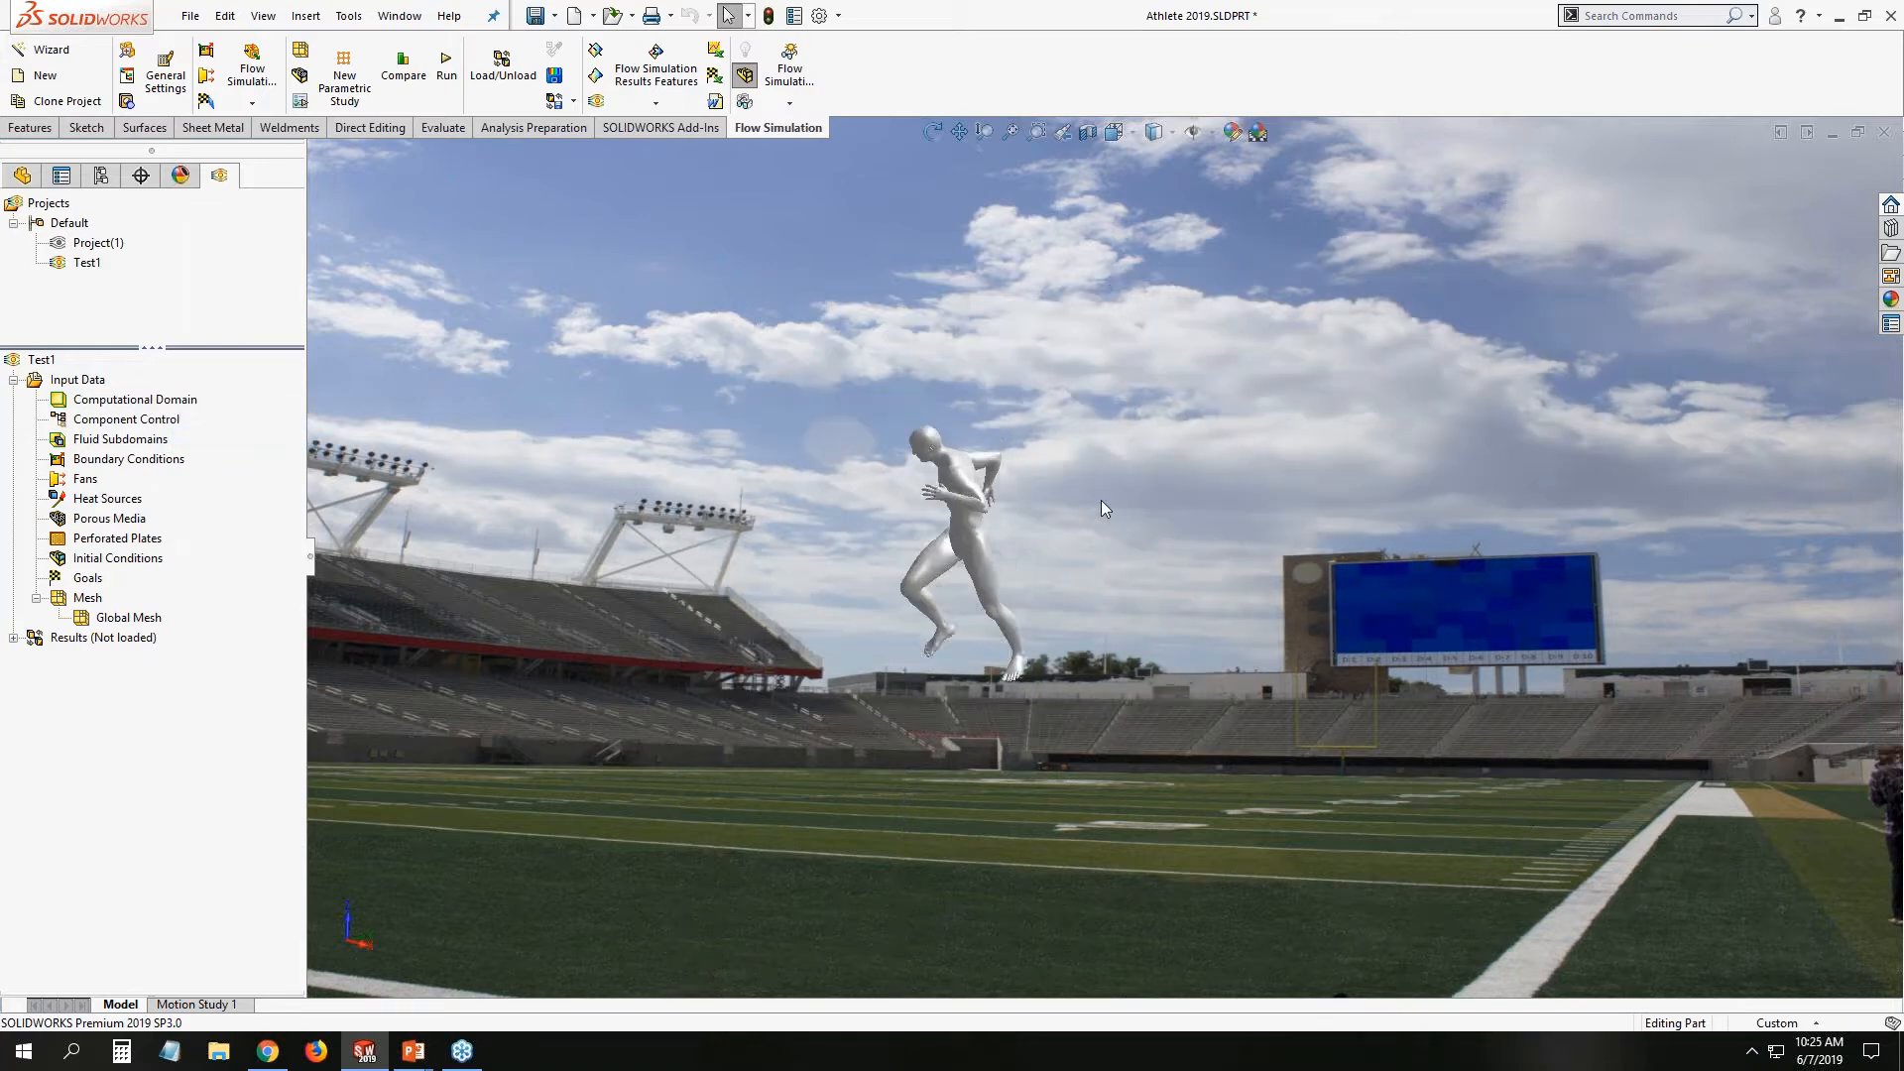
scroll(1099, 502, down, 4)
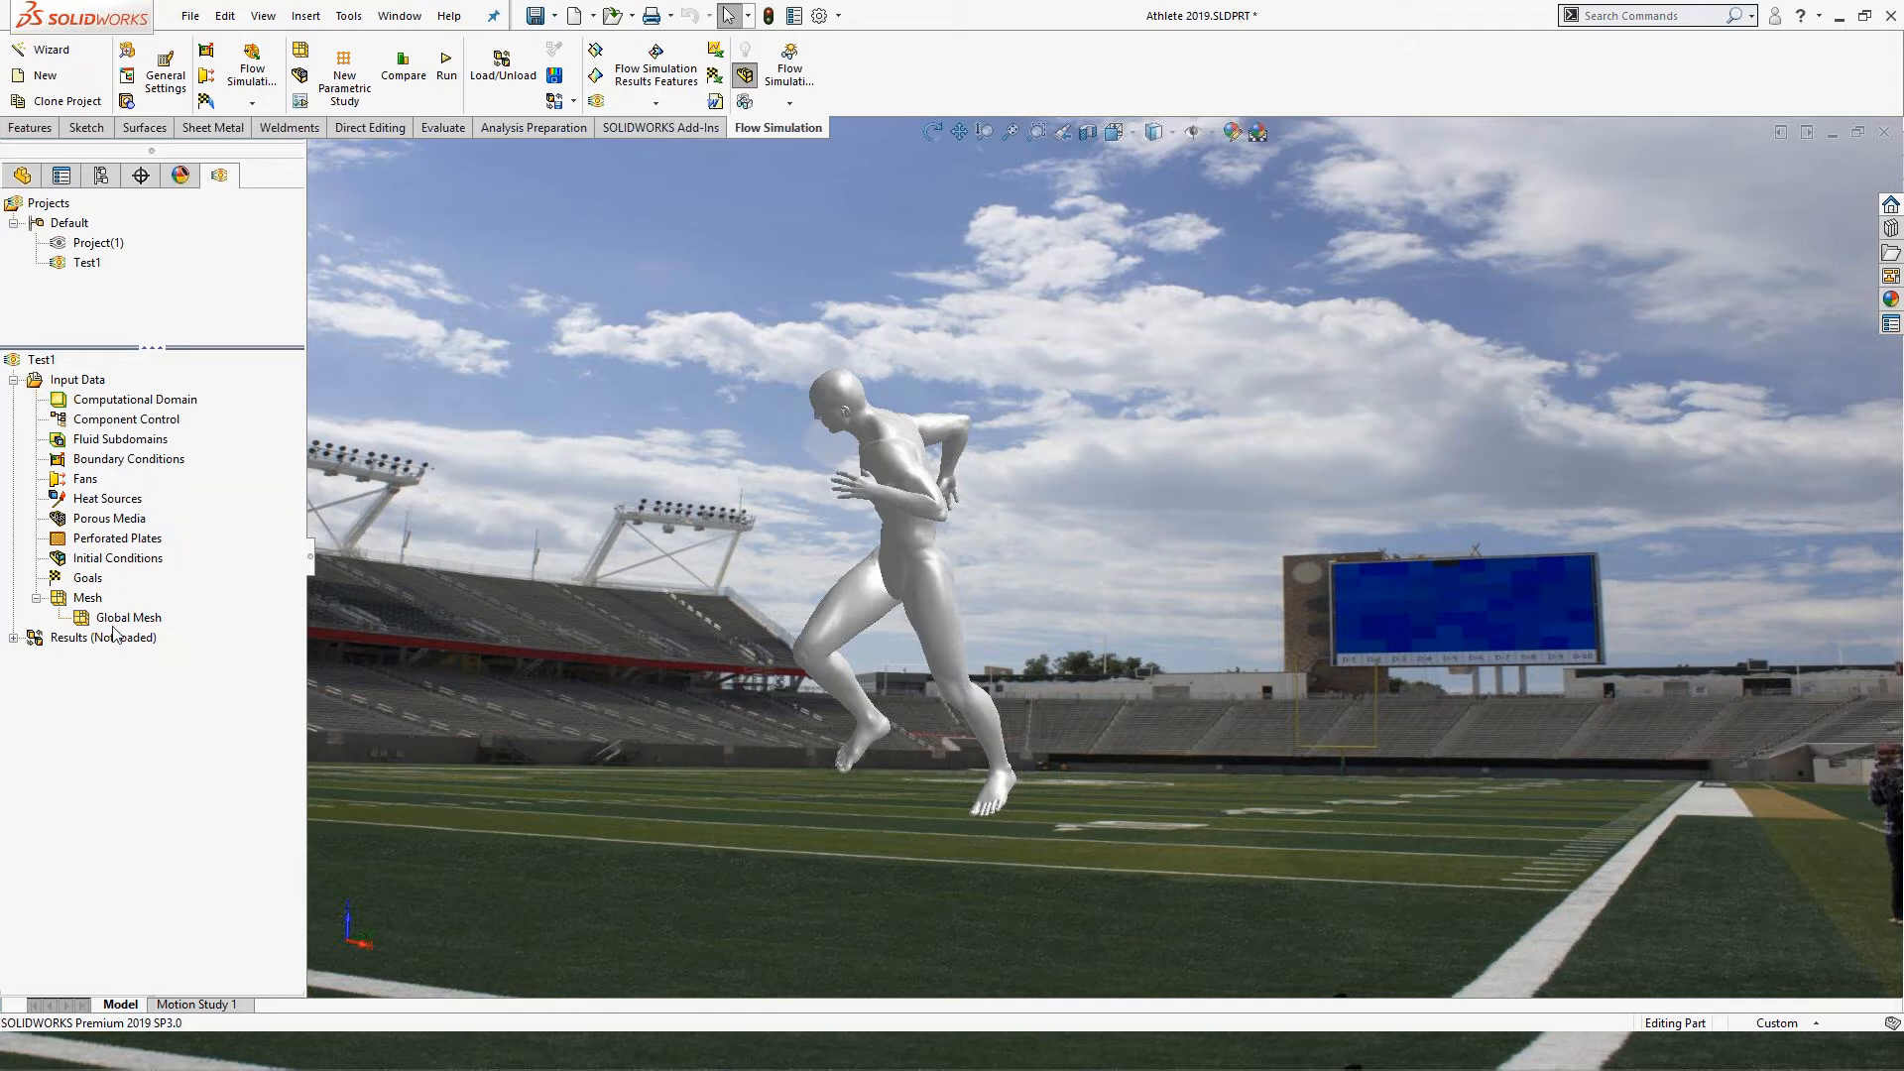
right_click(65, 383)
right_click(41, 359)
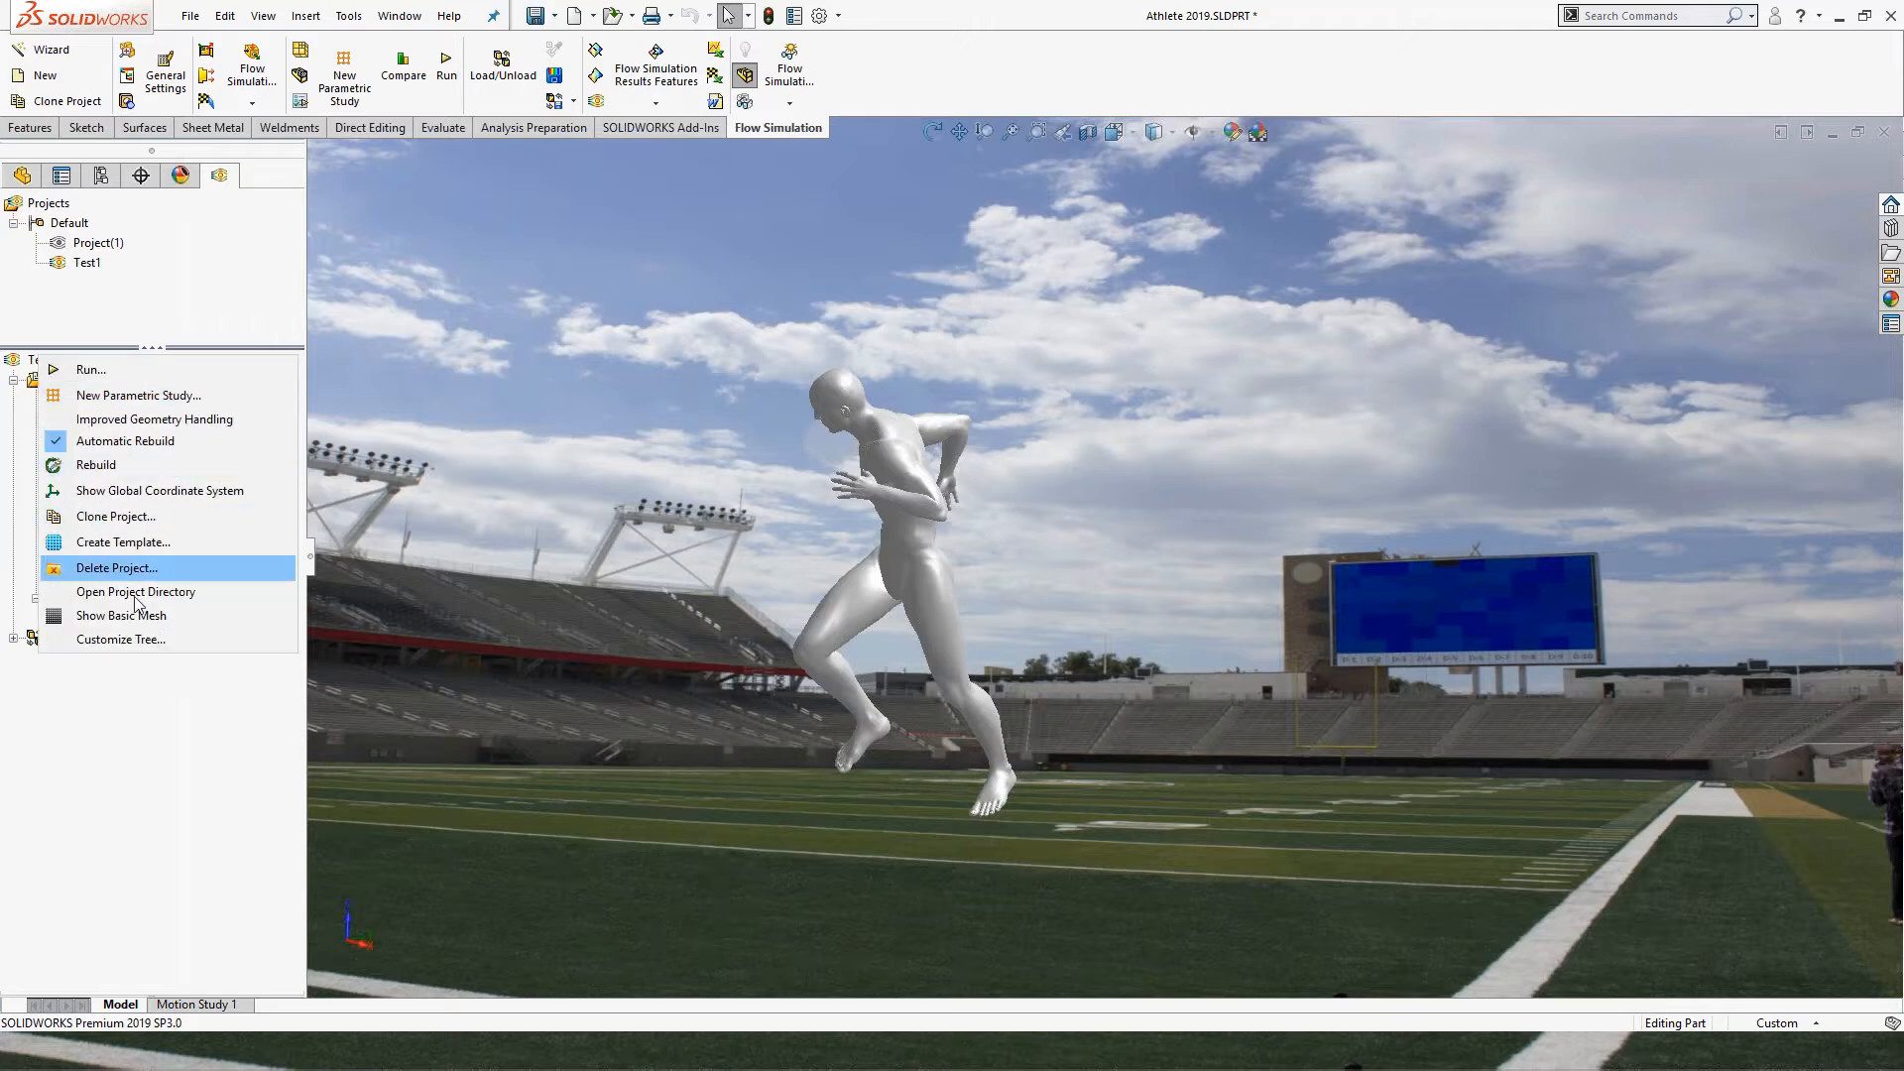
click(151, 640)
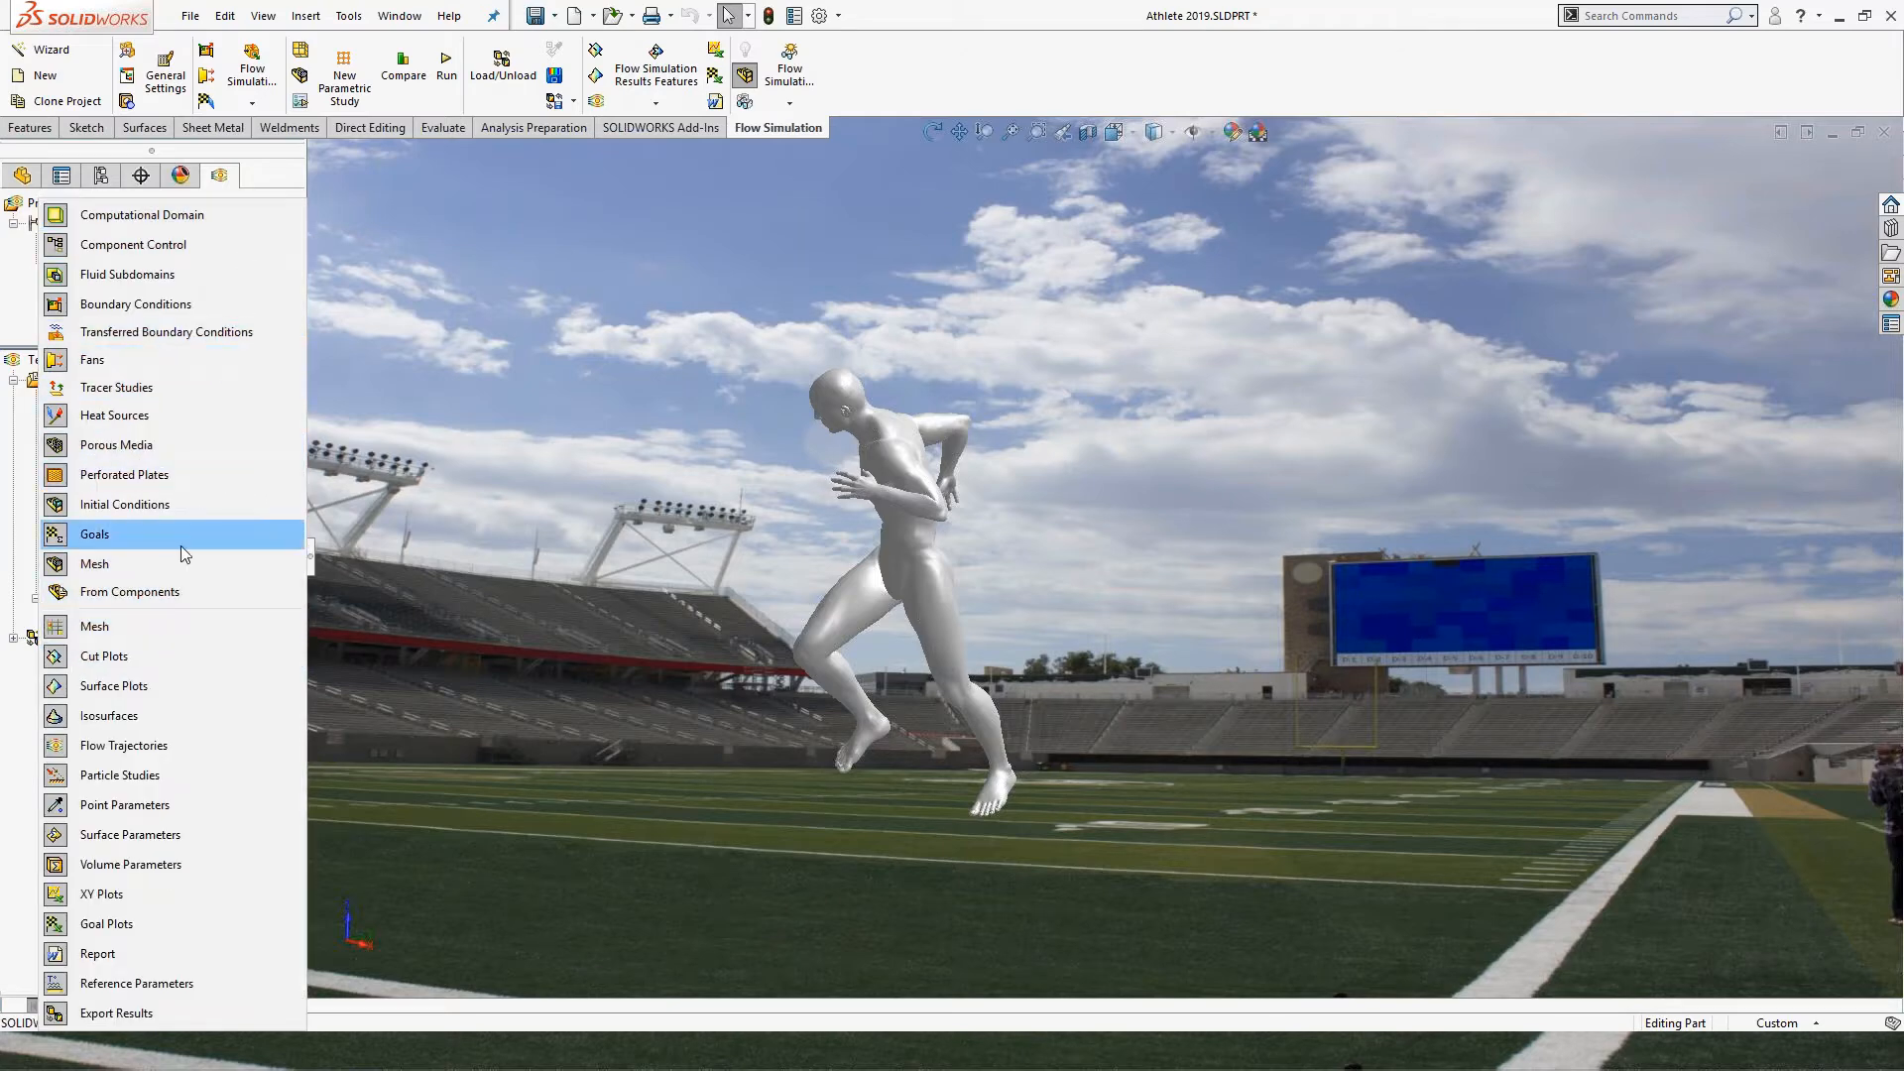
click(330, 441)
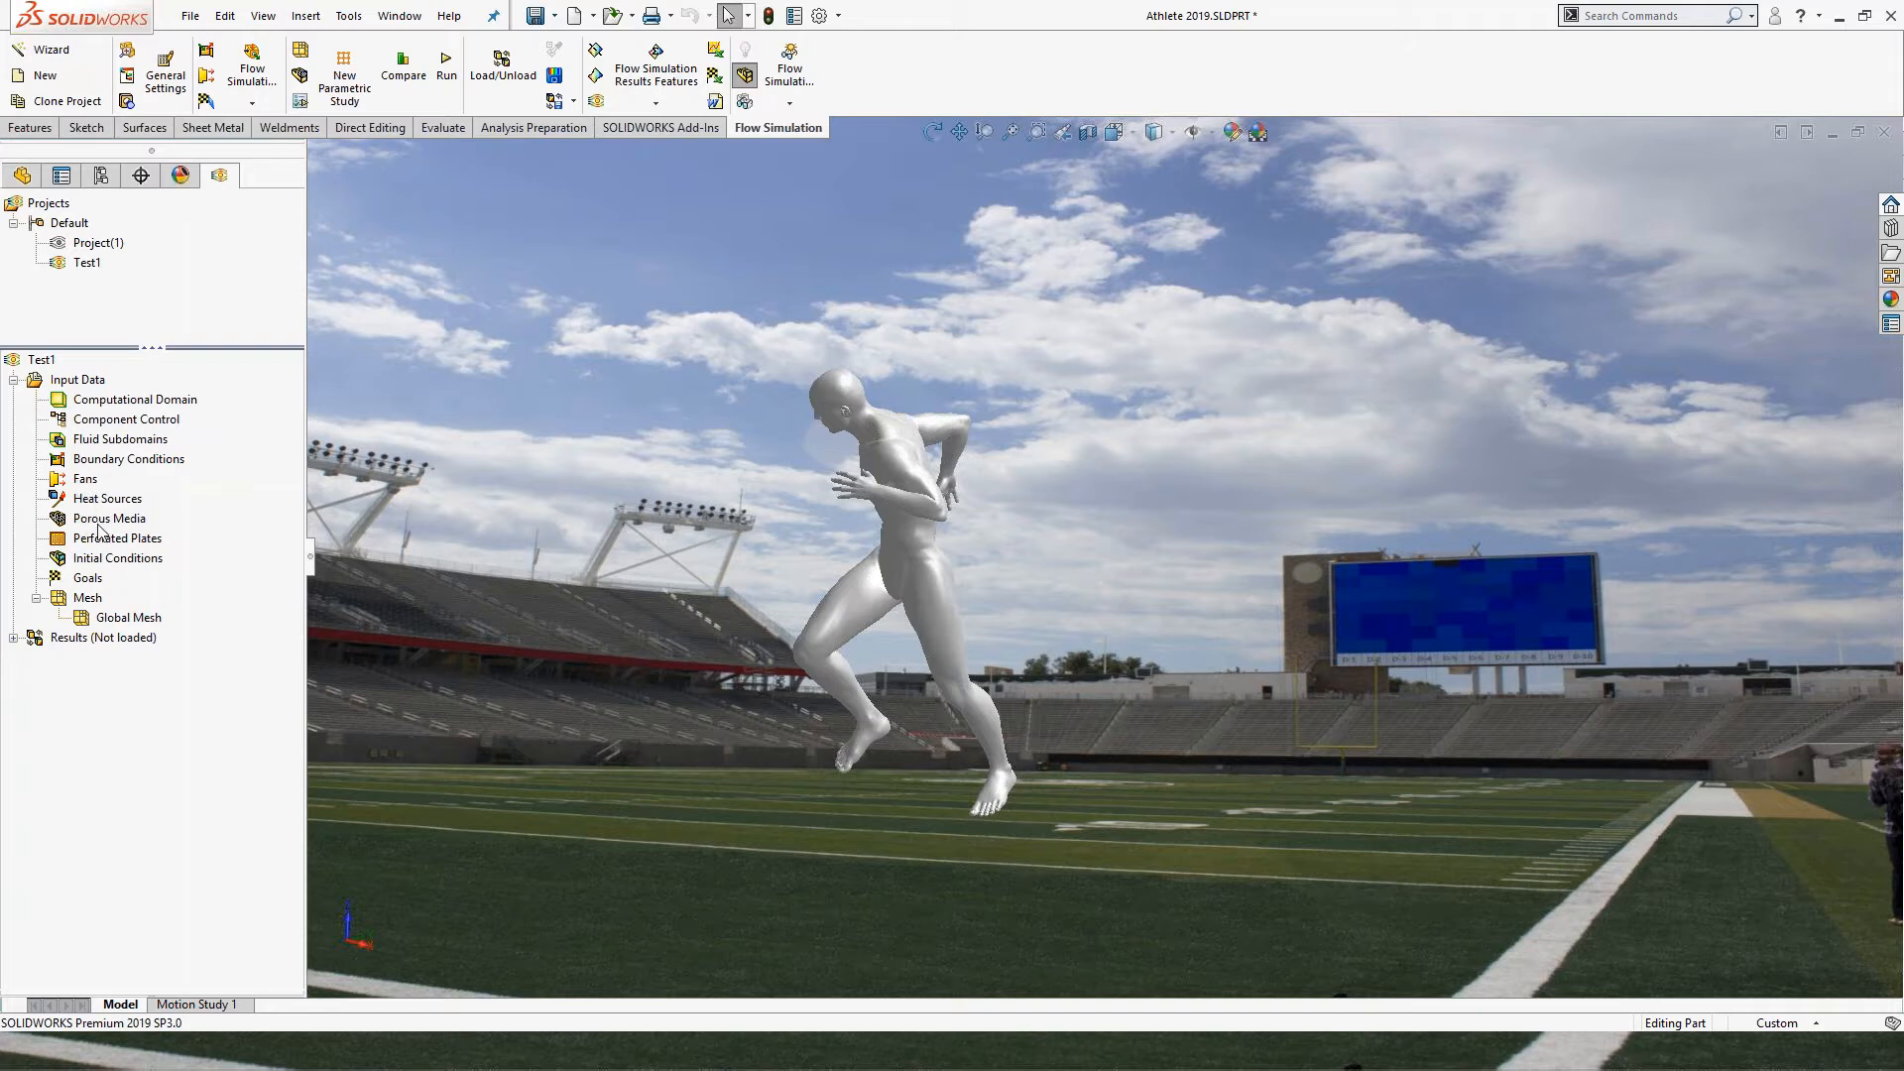
Add global goals for Force (X), Force (Y) and Force (Z) to the Test1 project.
right_click(90, 578)
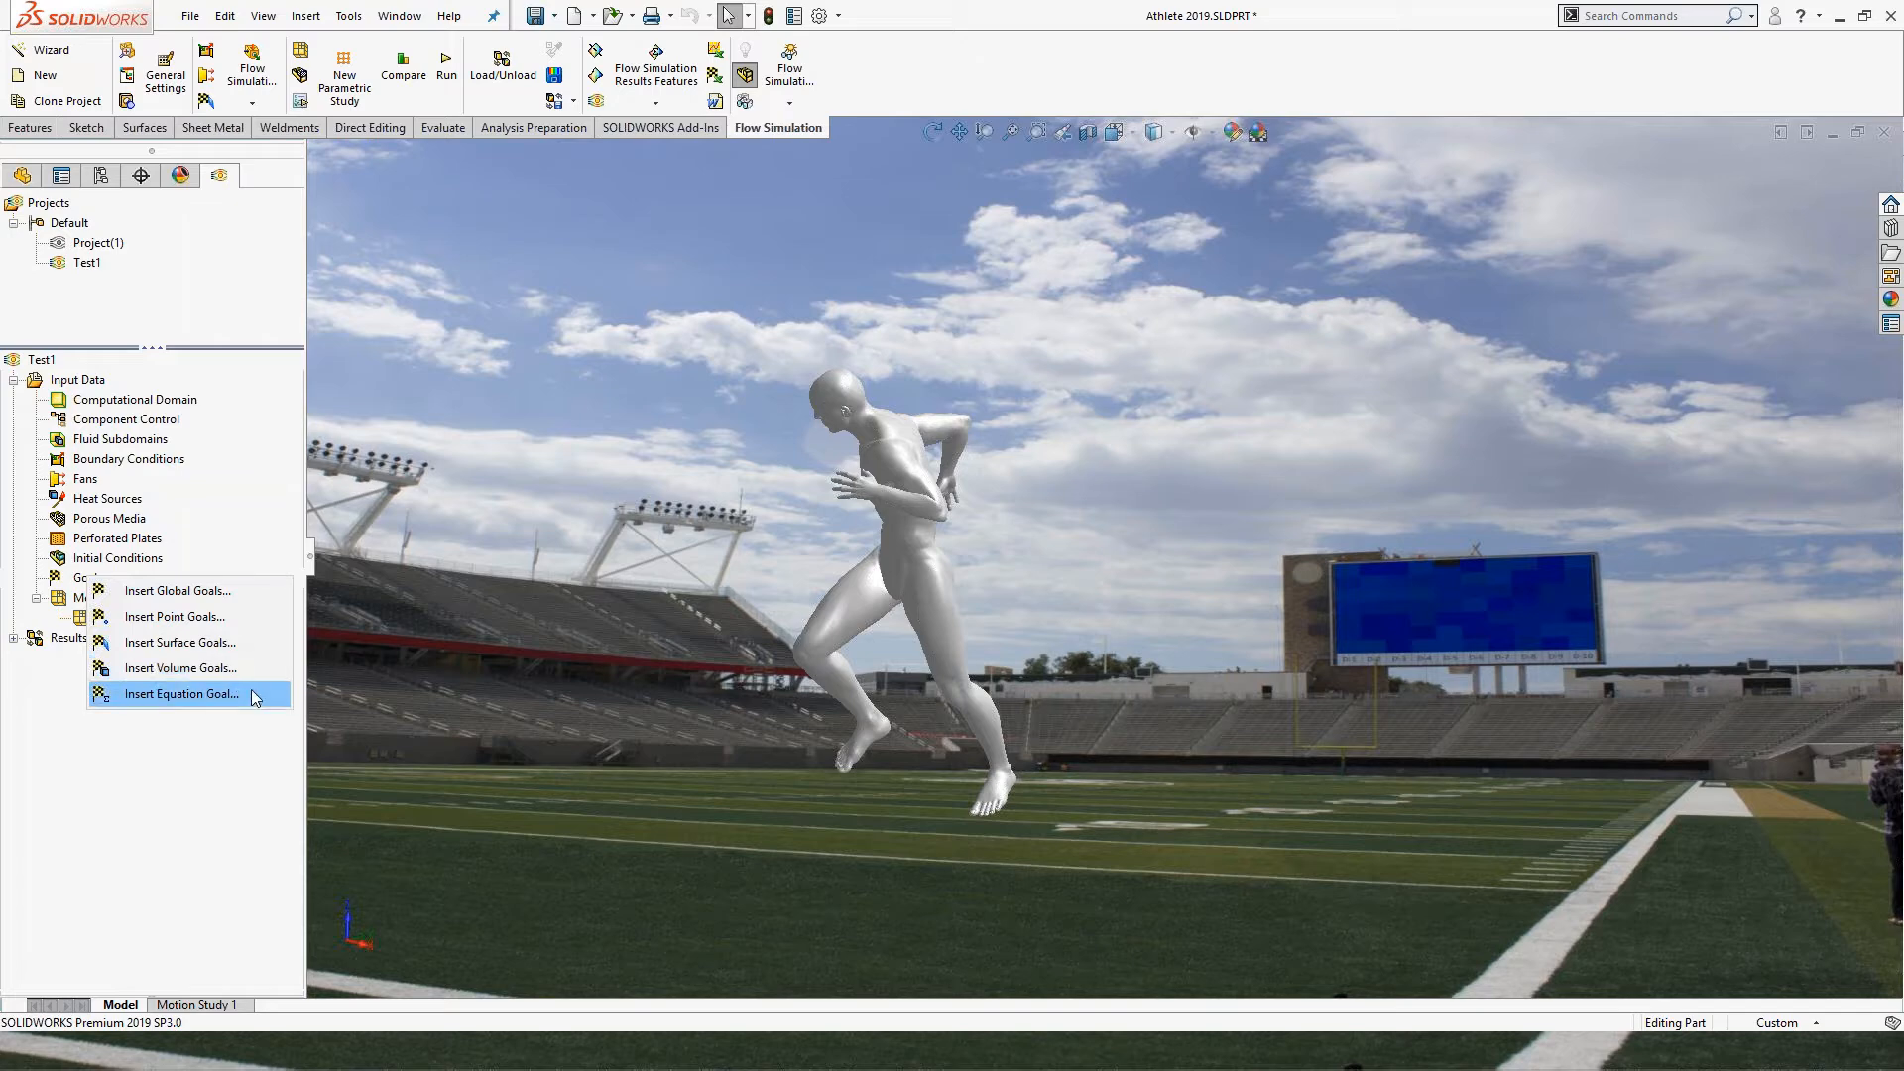
click(234, 595)
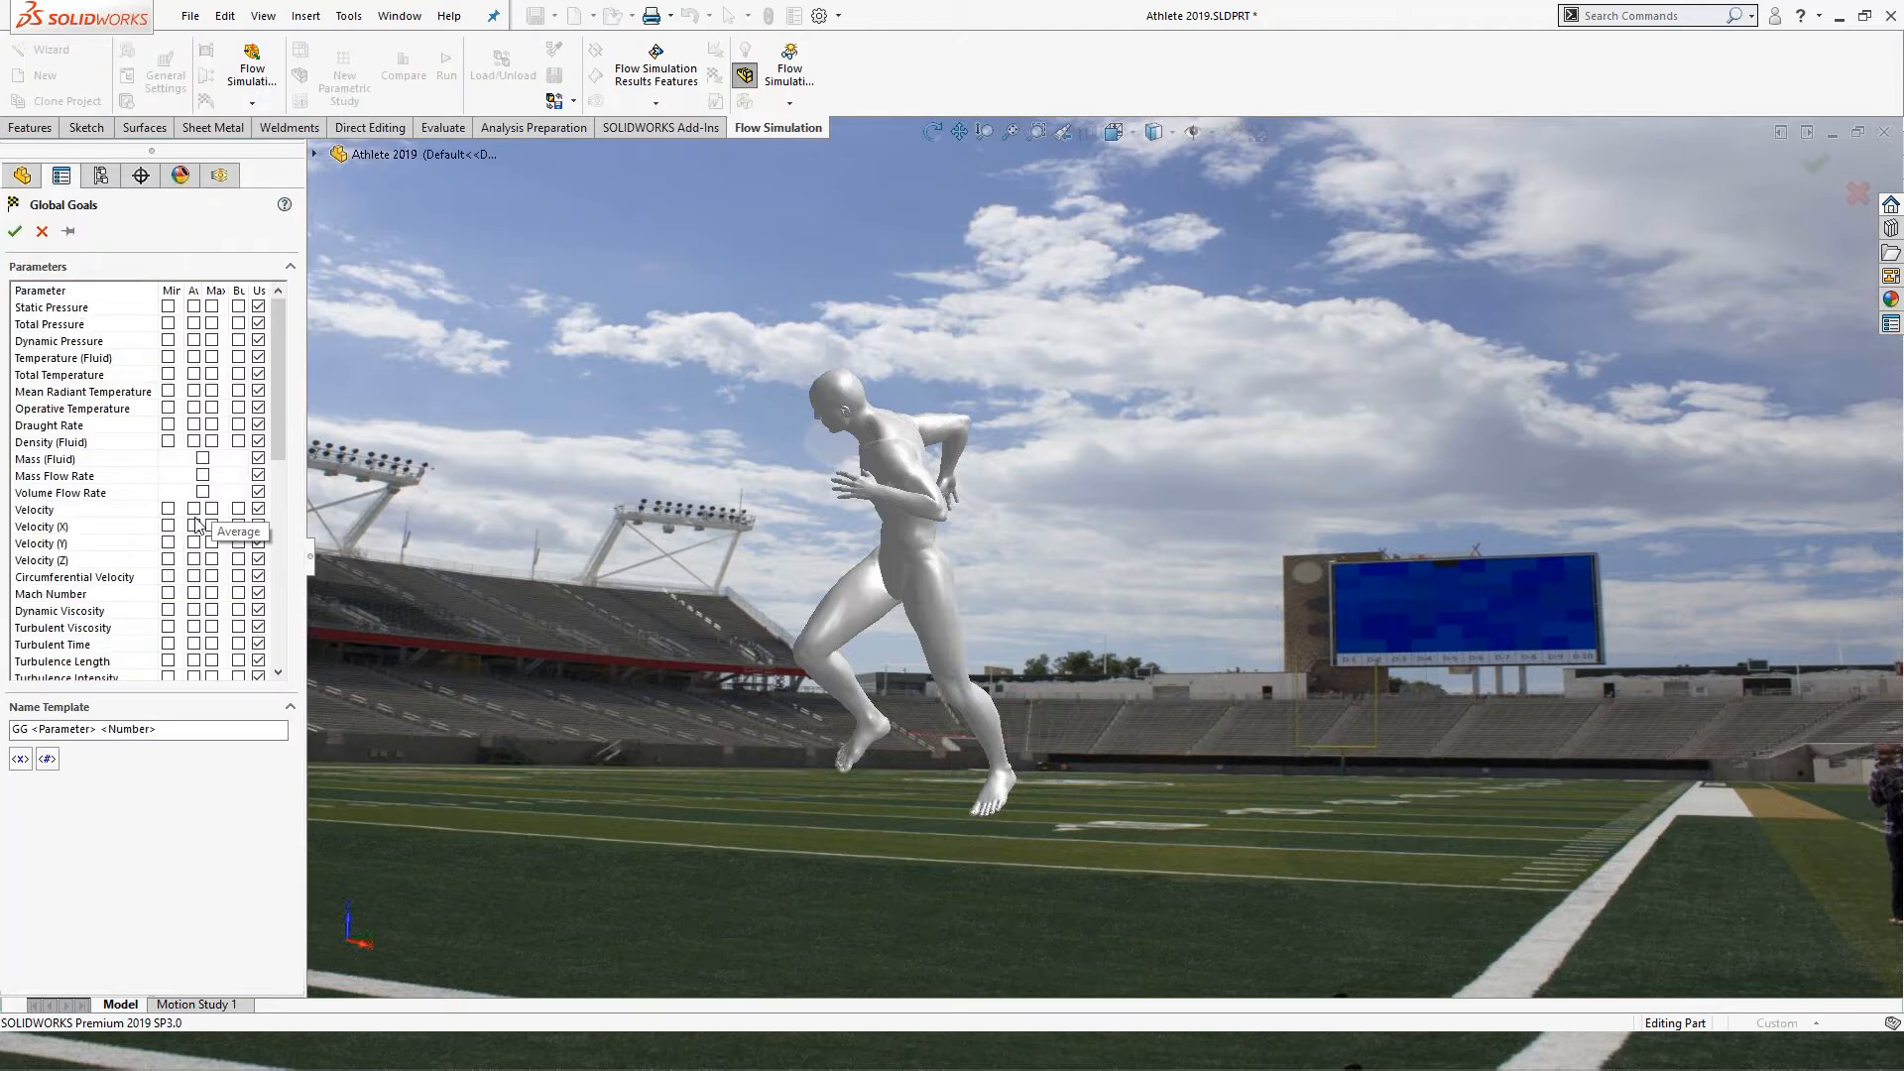
scroll(198, 526, down, 6)
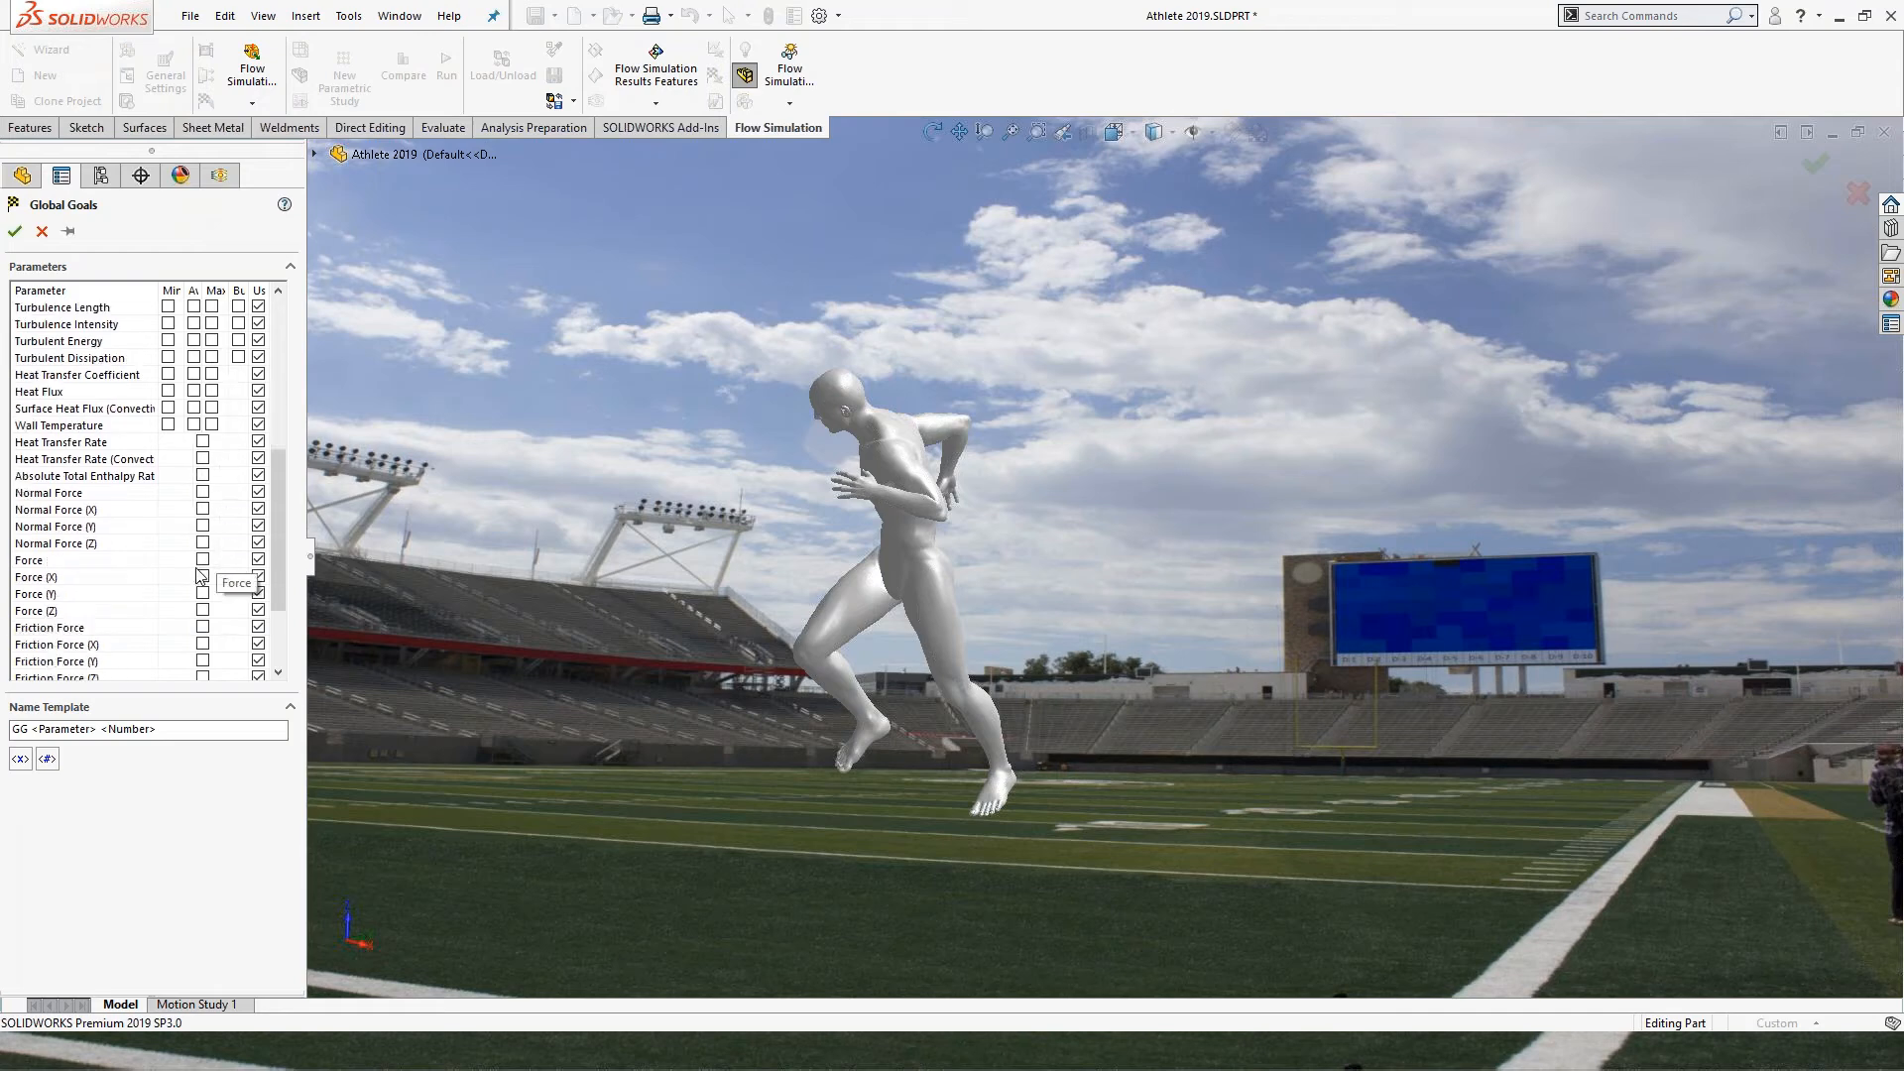
click(202, 526)
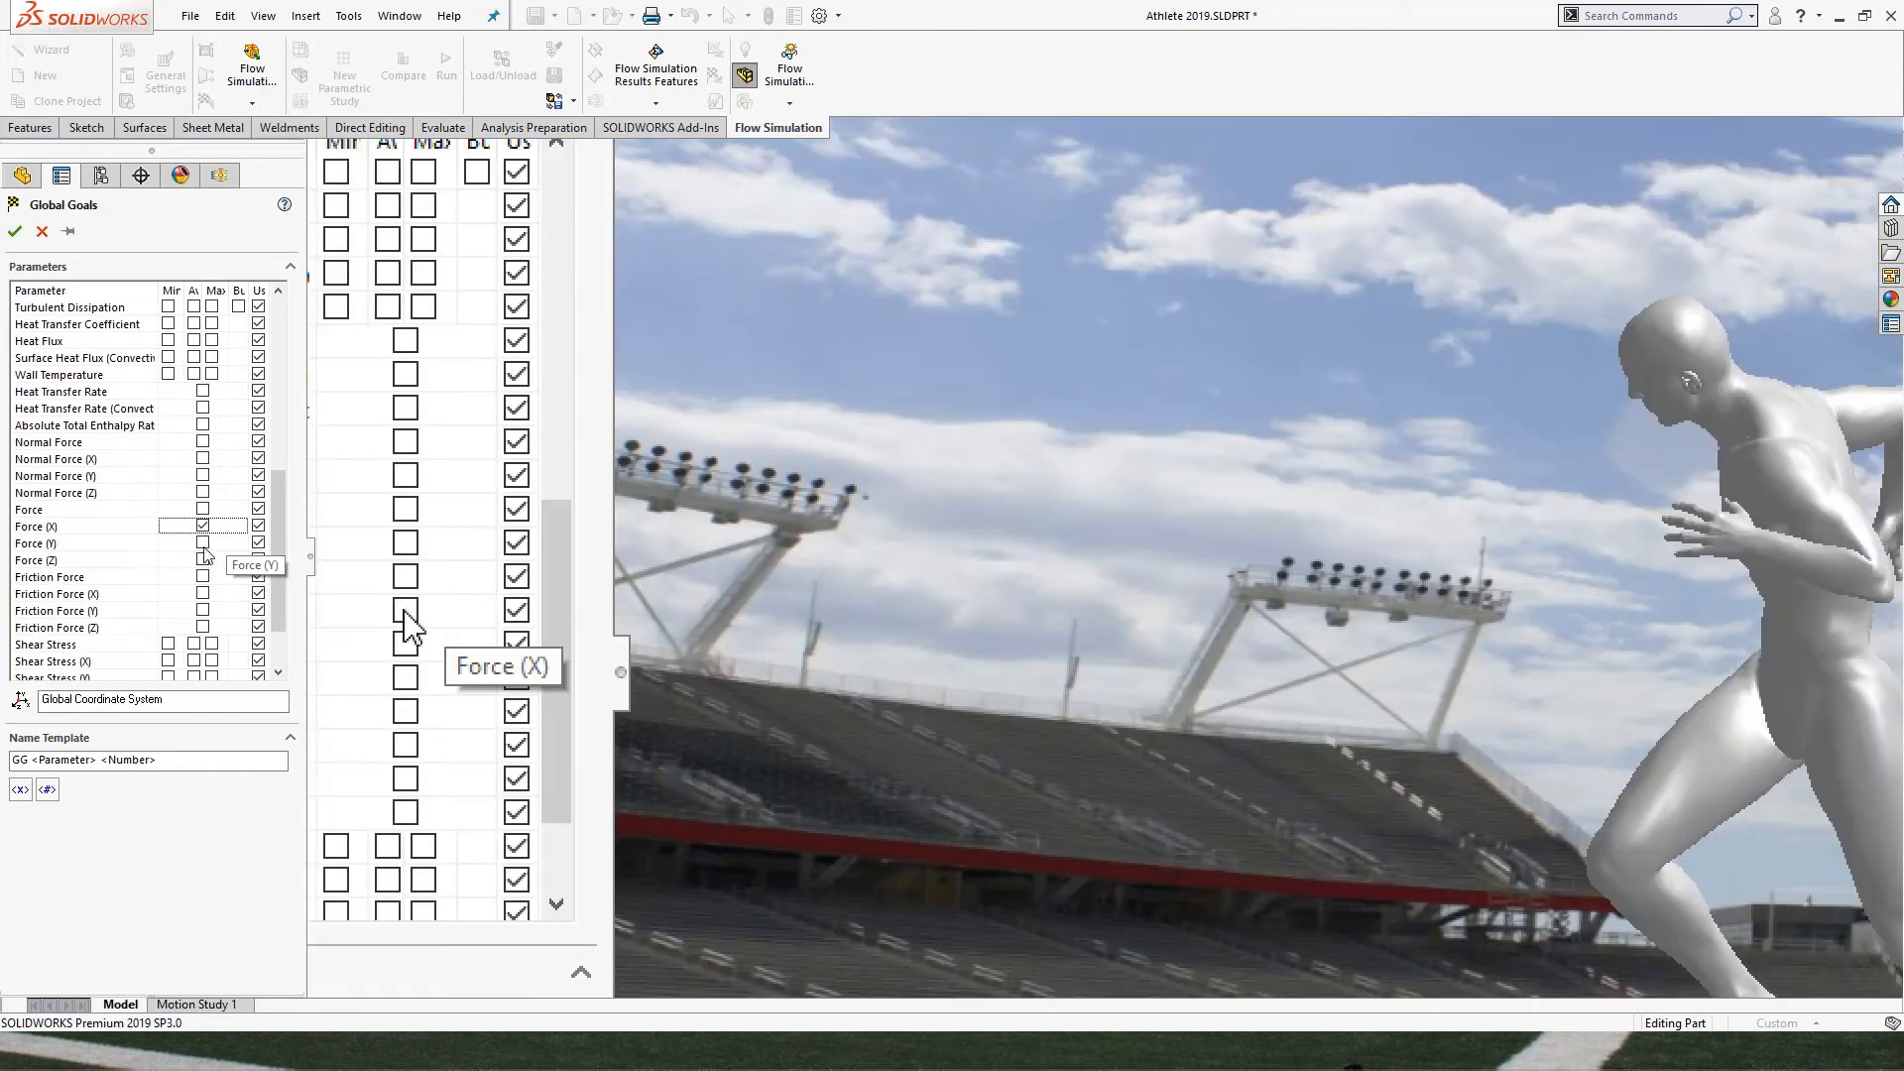
click(202, 542)
click(202, 560)
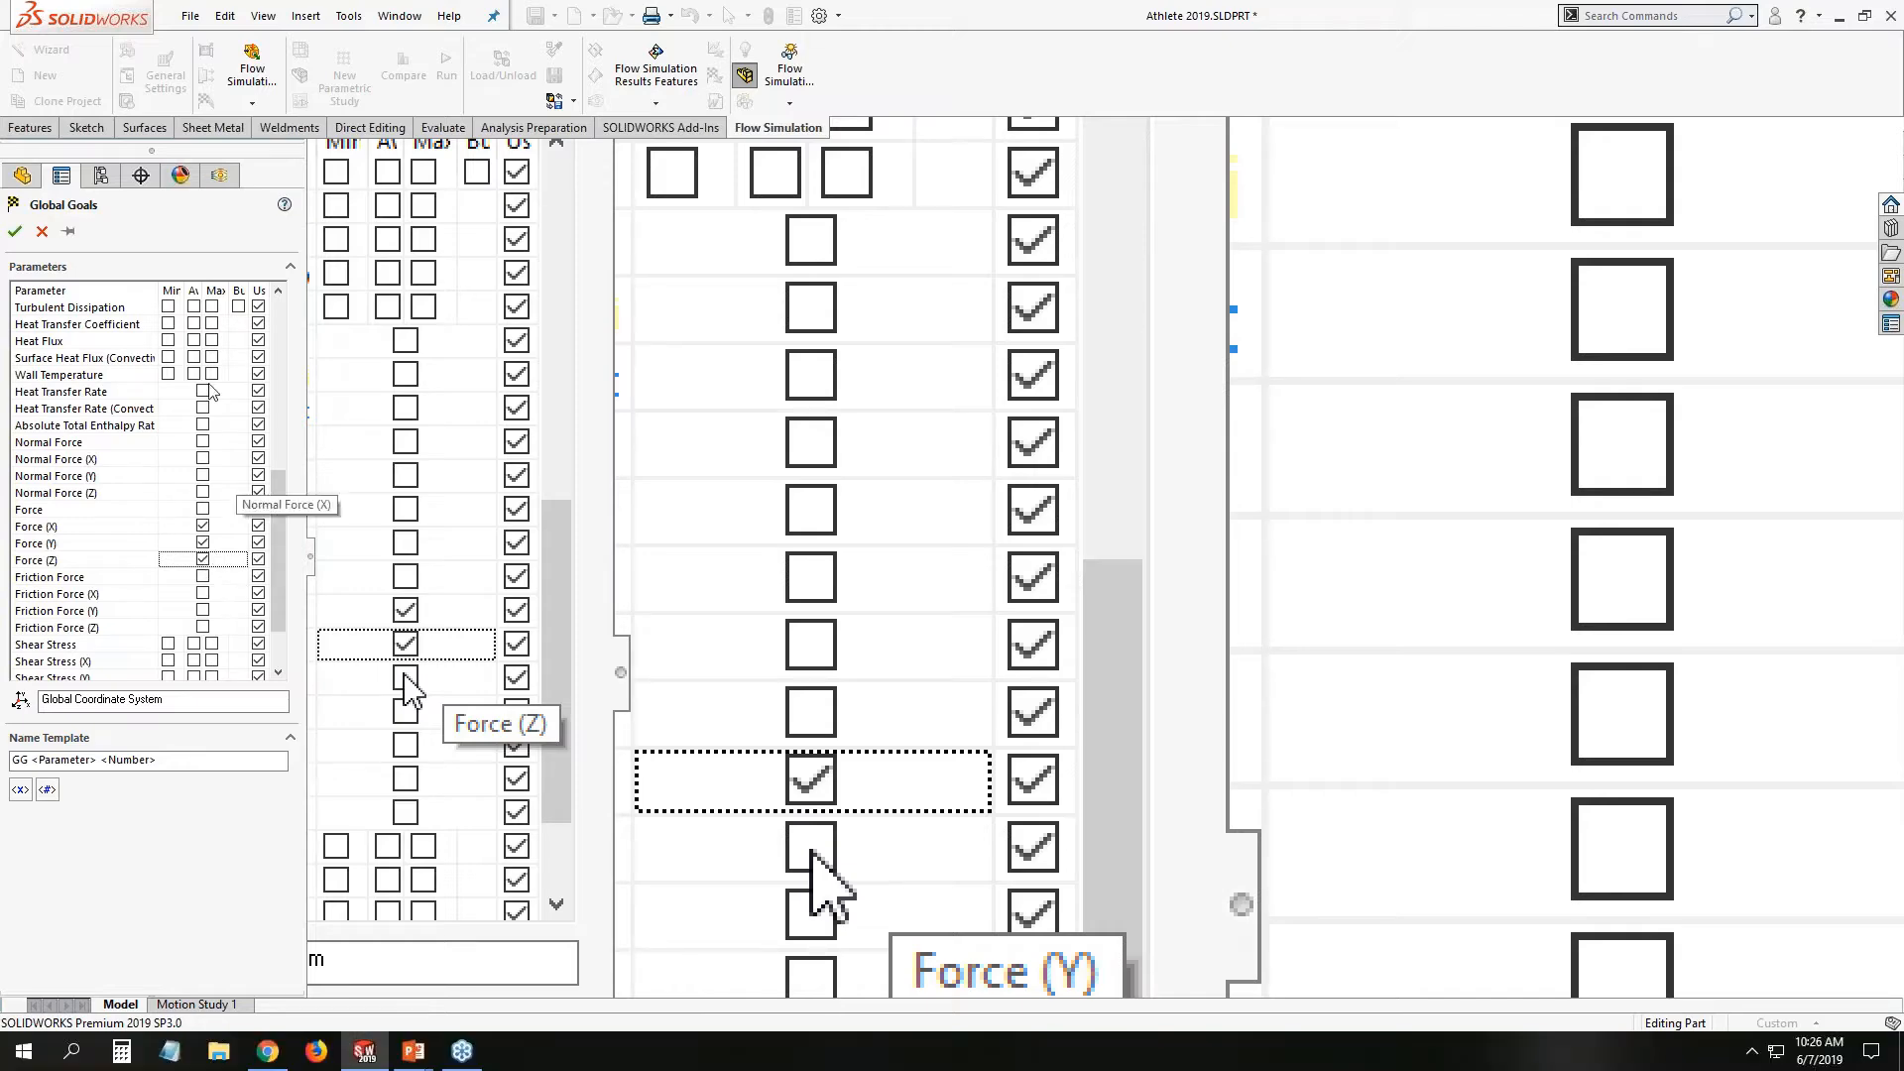
click(23, 238)
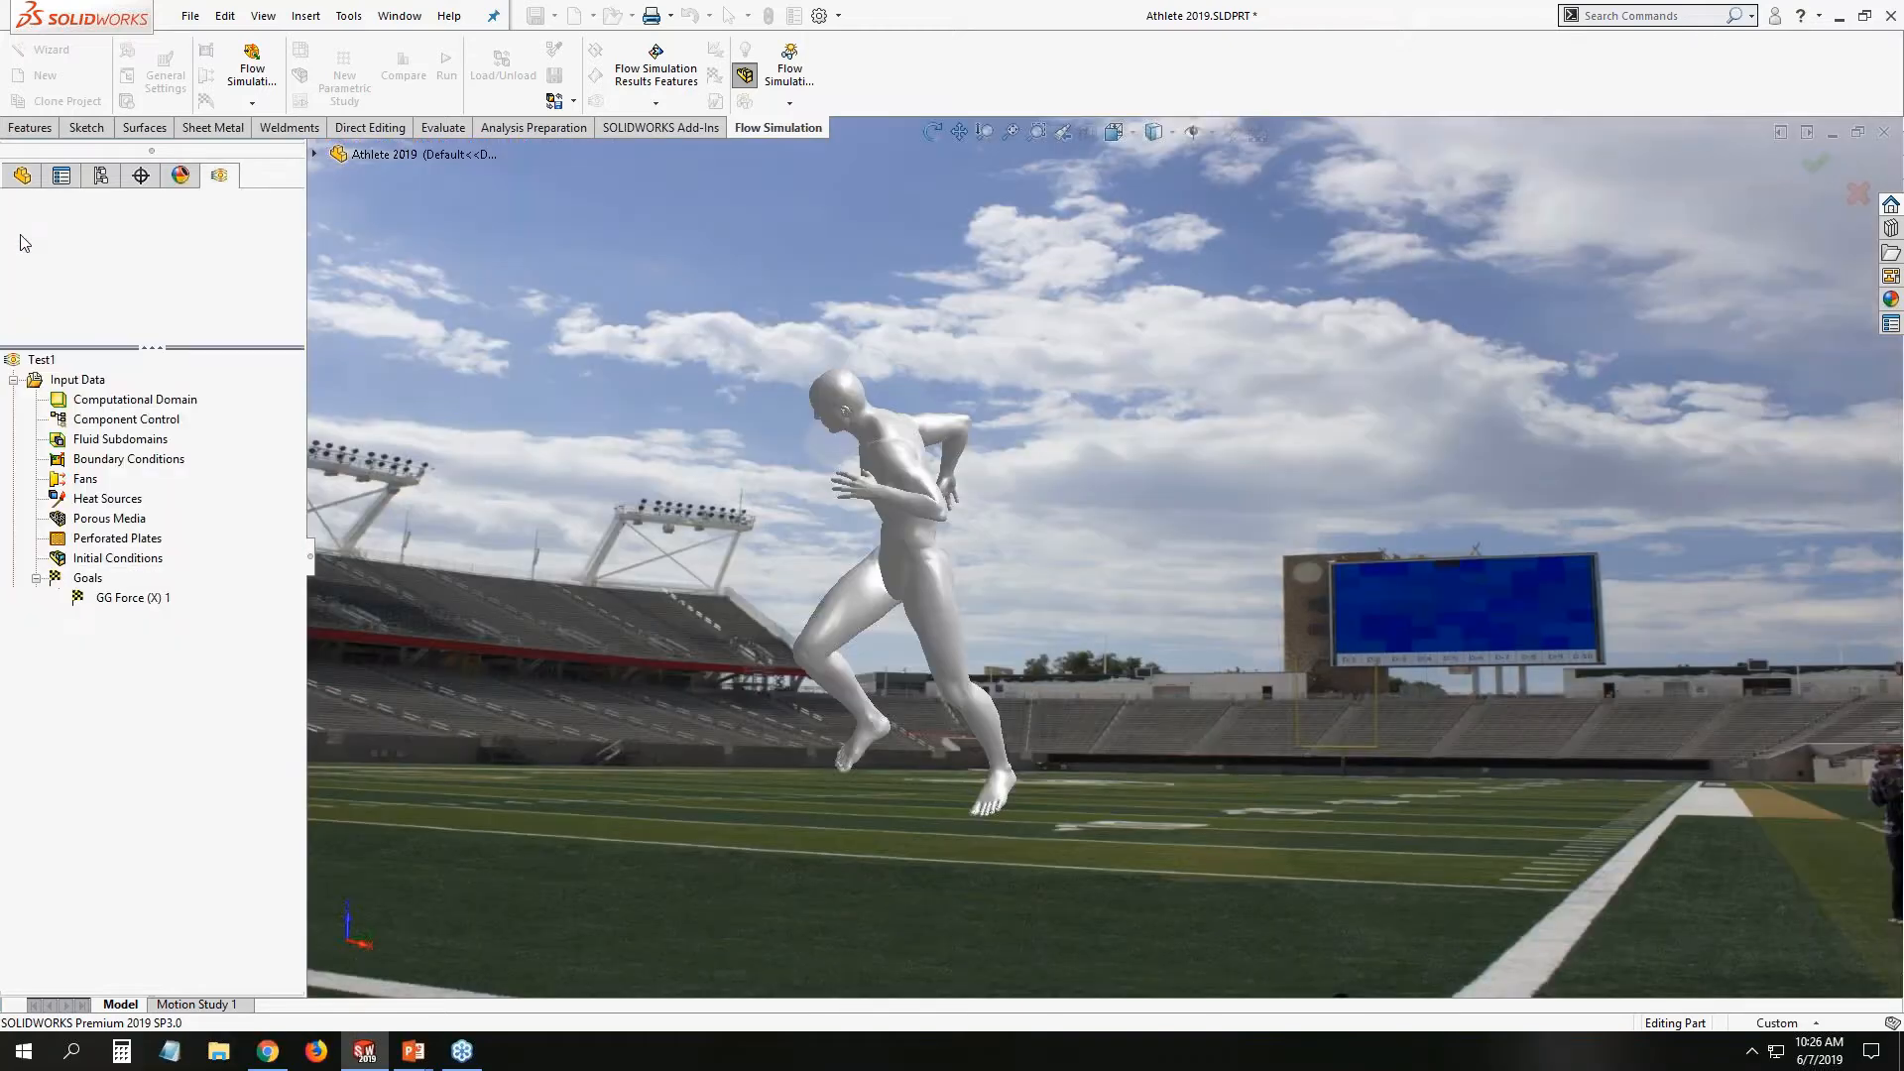
Rename the X-direction global force goal as "Fx - side".
click(134, 598)
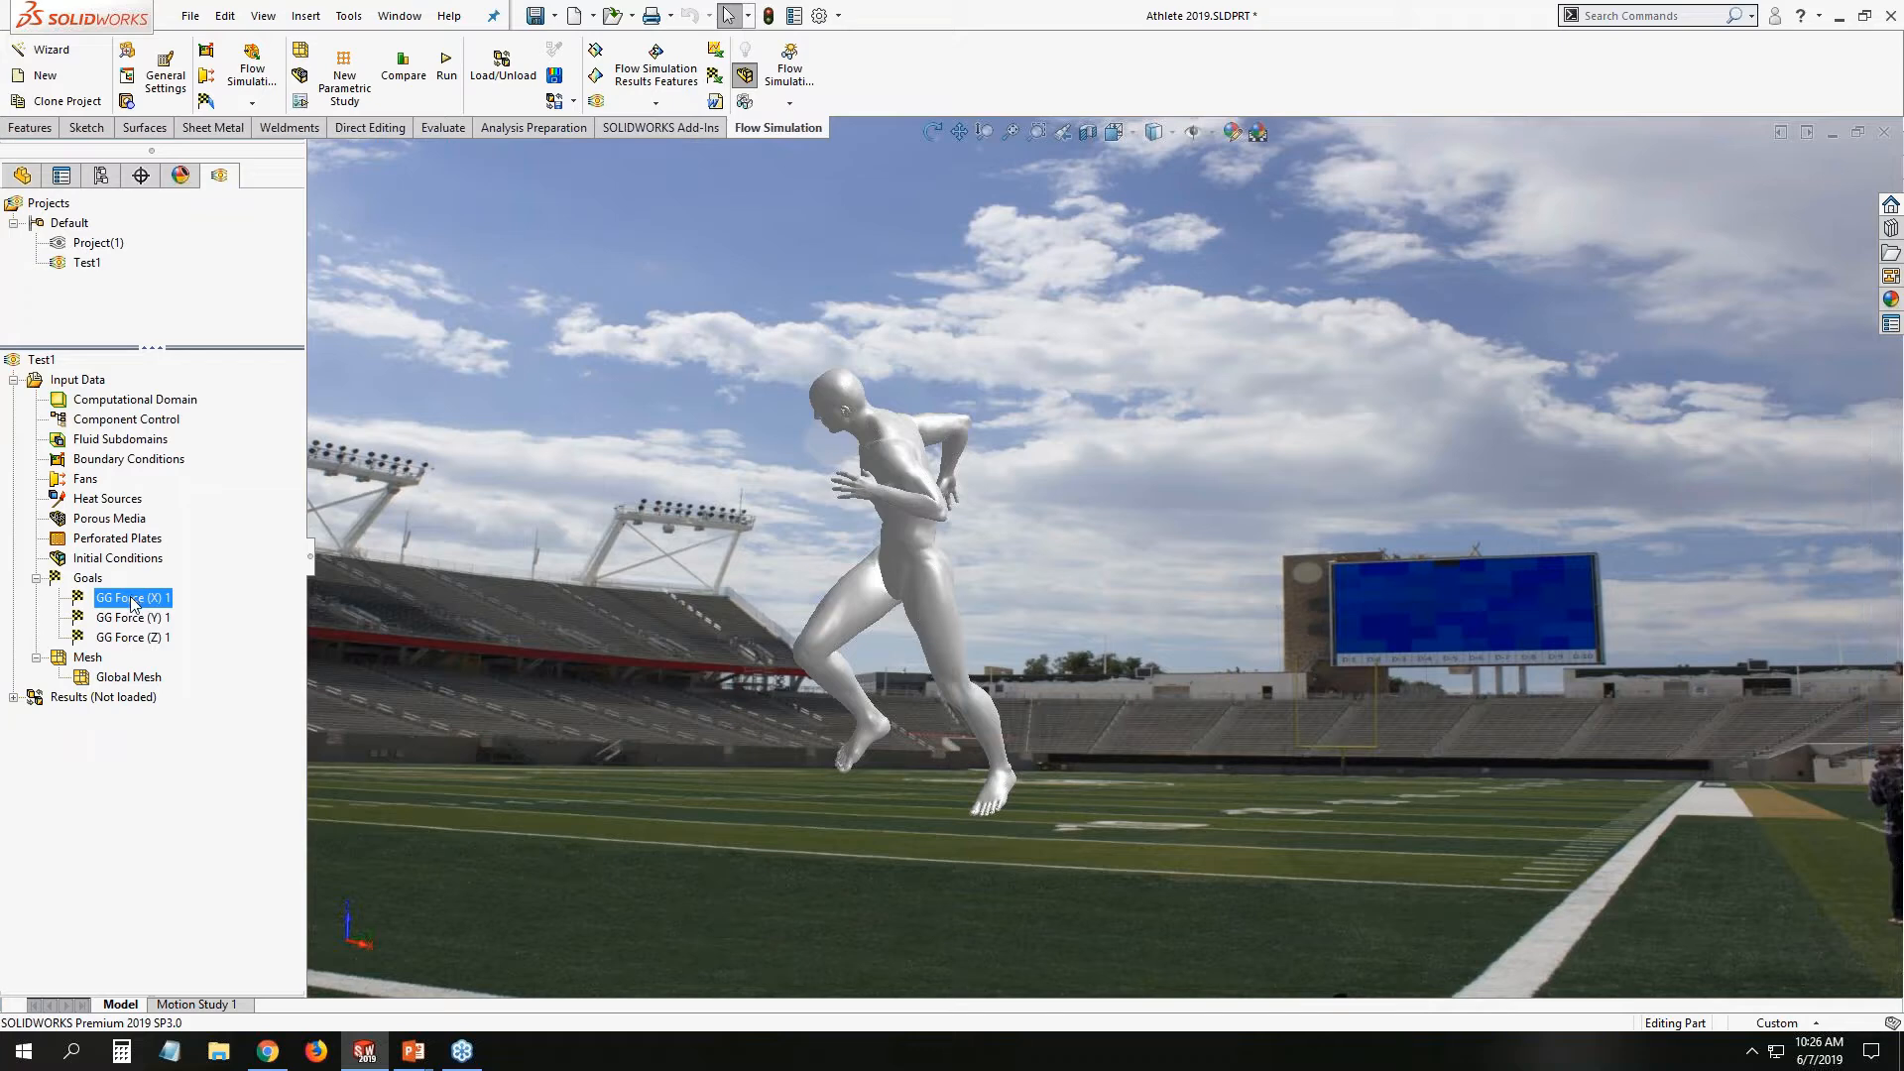
click(134, 598)
text(Fx - side)
key(Return)
Rename the Y-direction global force goal as "Fy - Drag".
click(145, 621)
click(145, 621)
text(F)
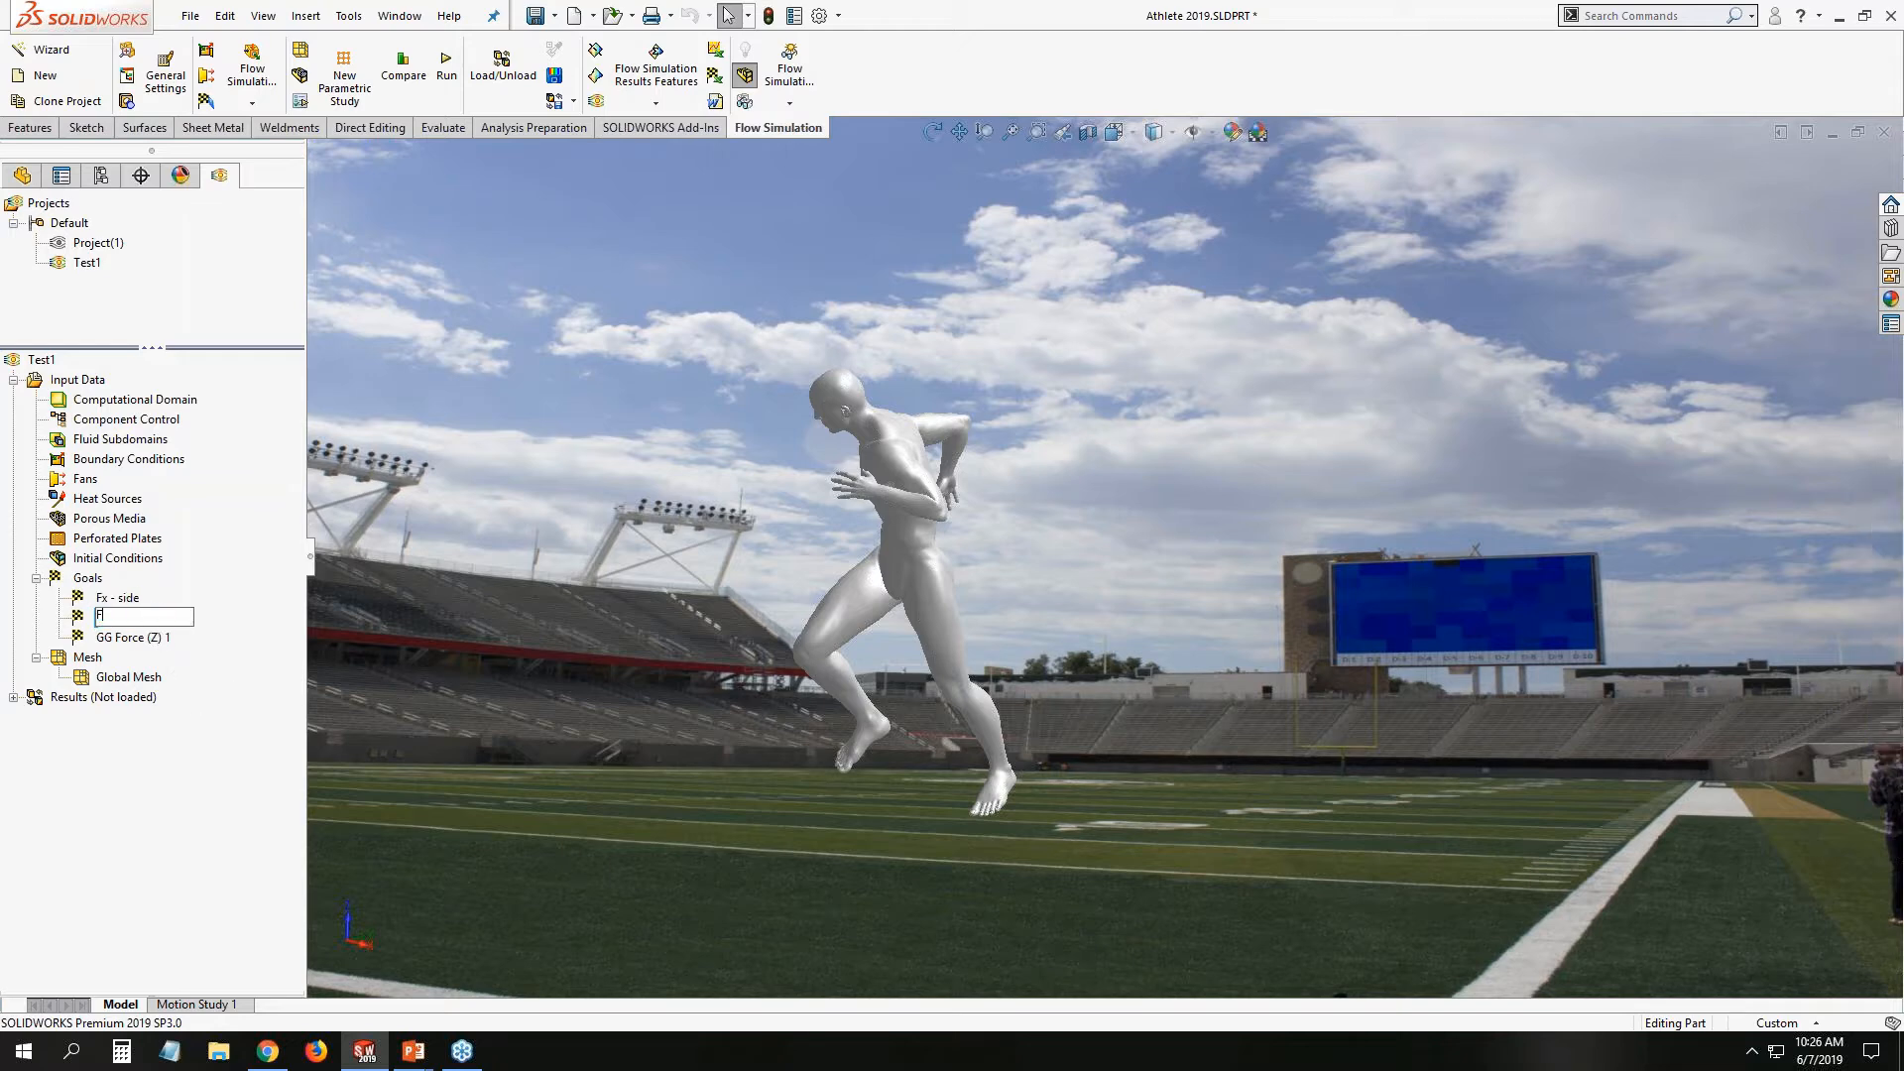
text(y - Drag)
key(Return)
Rename the Z-direction global force goal as "Fz - vertical".
click(159, 638)
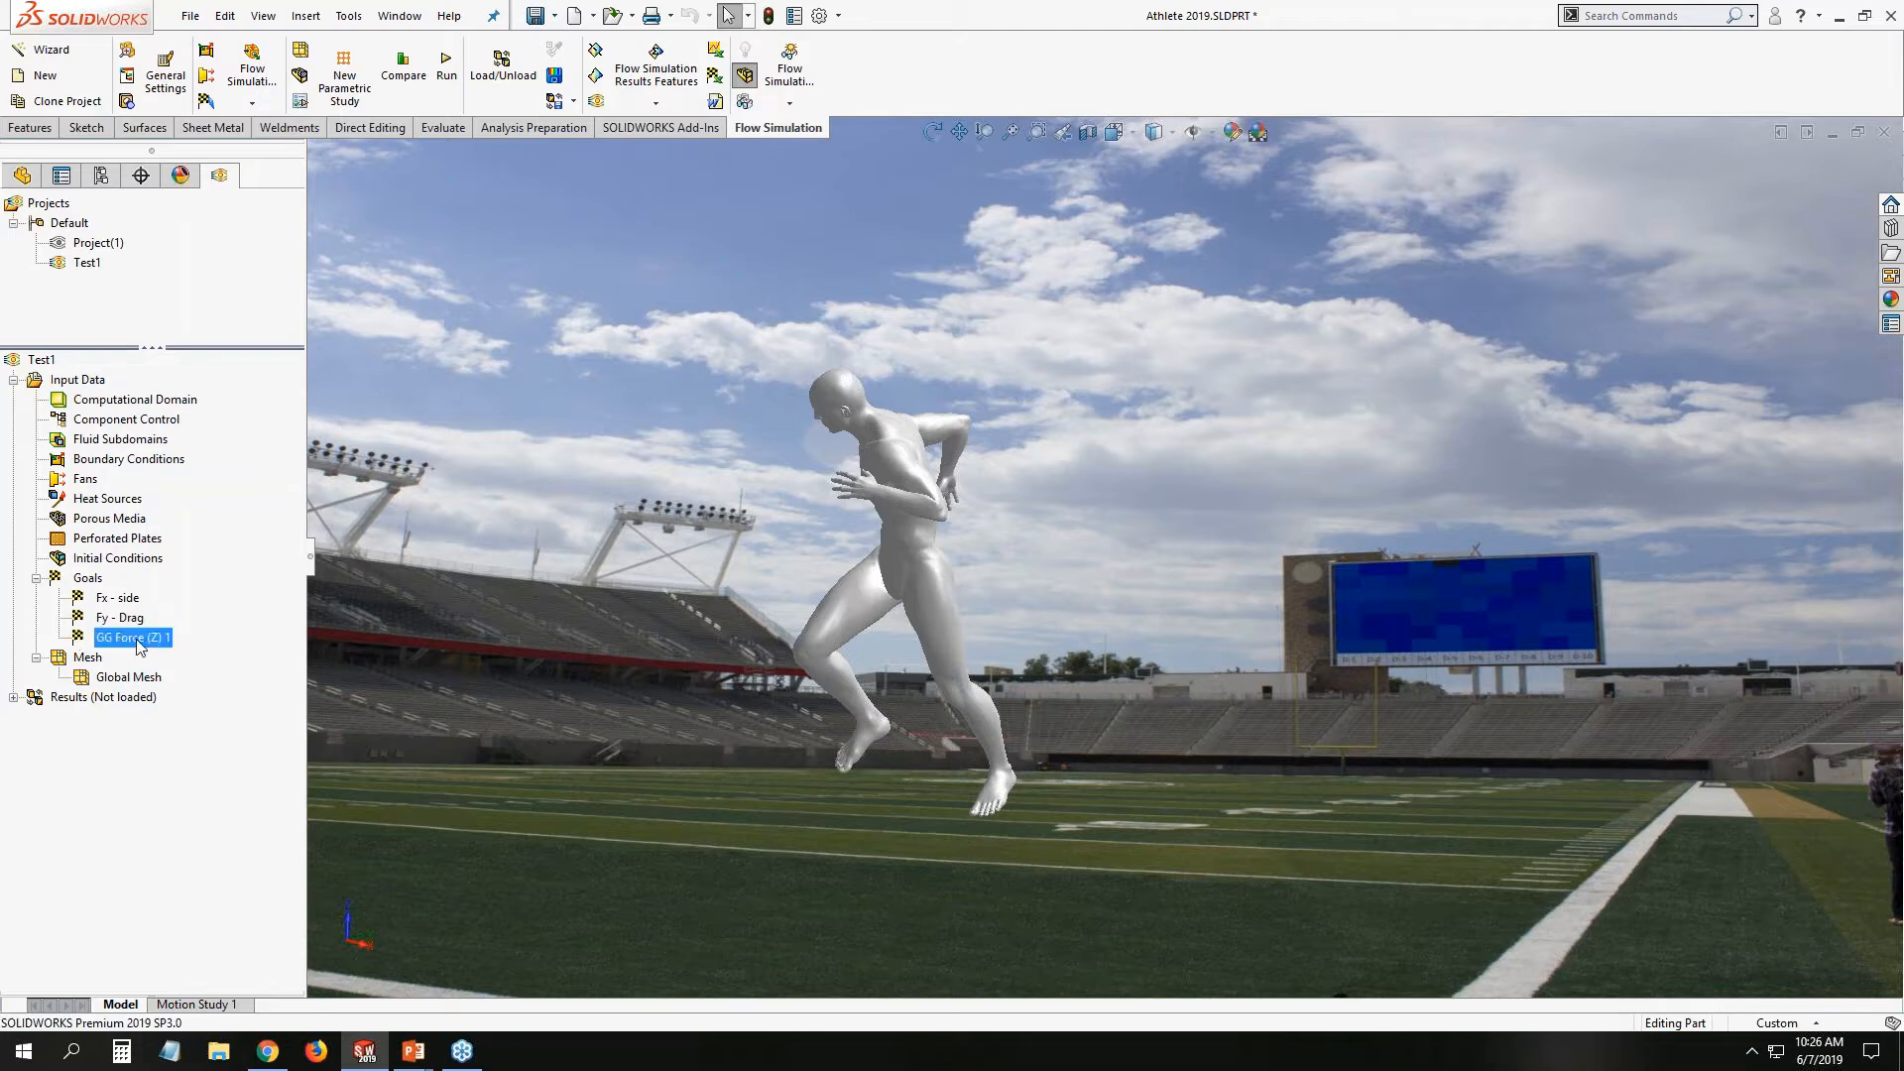
click(139, 640)
text(Fz)
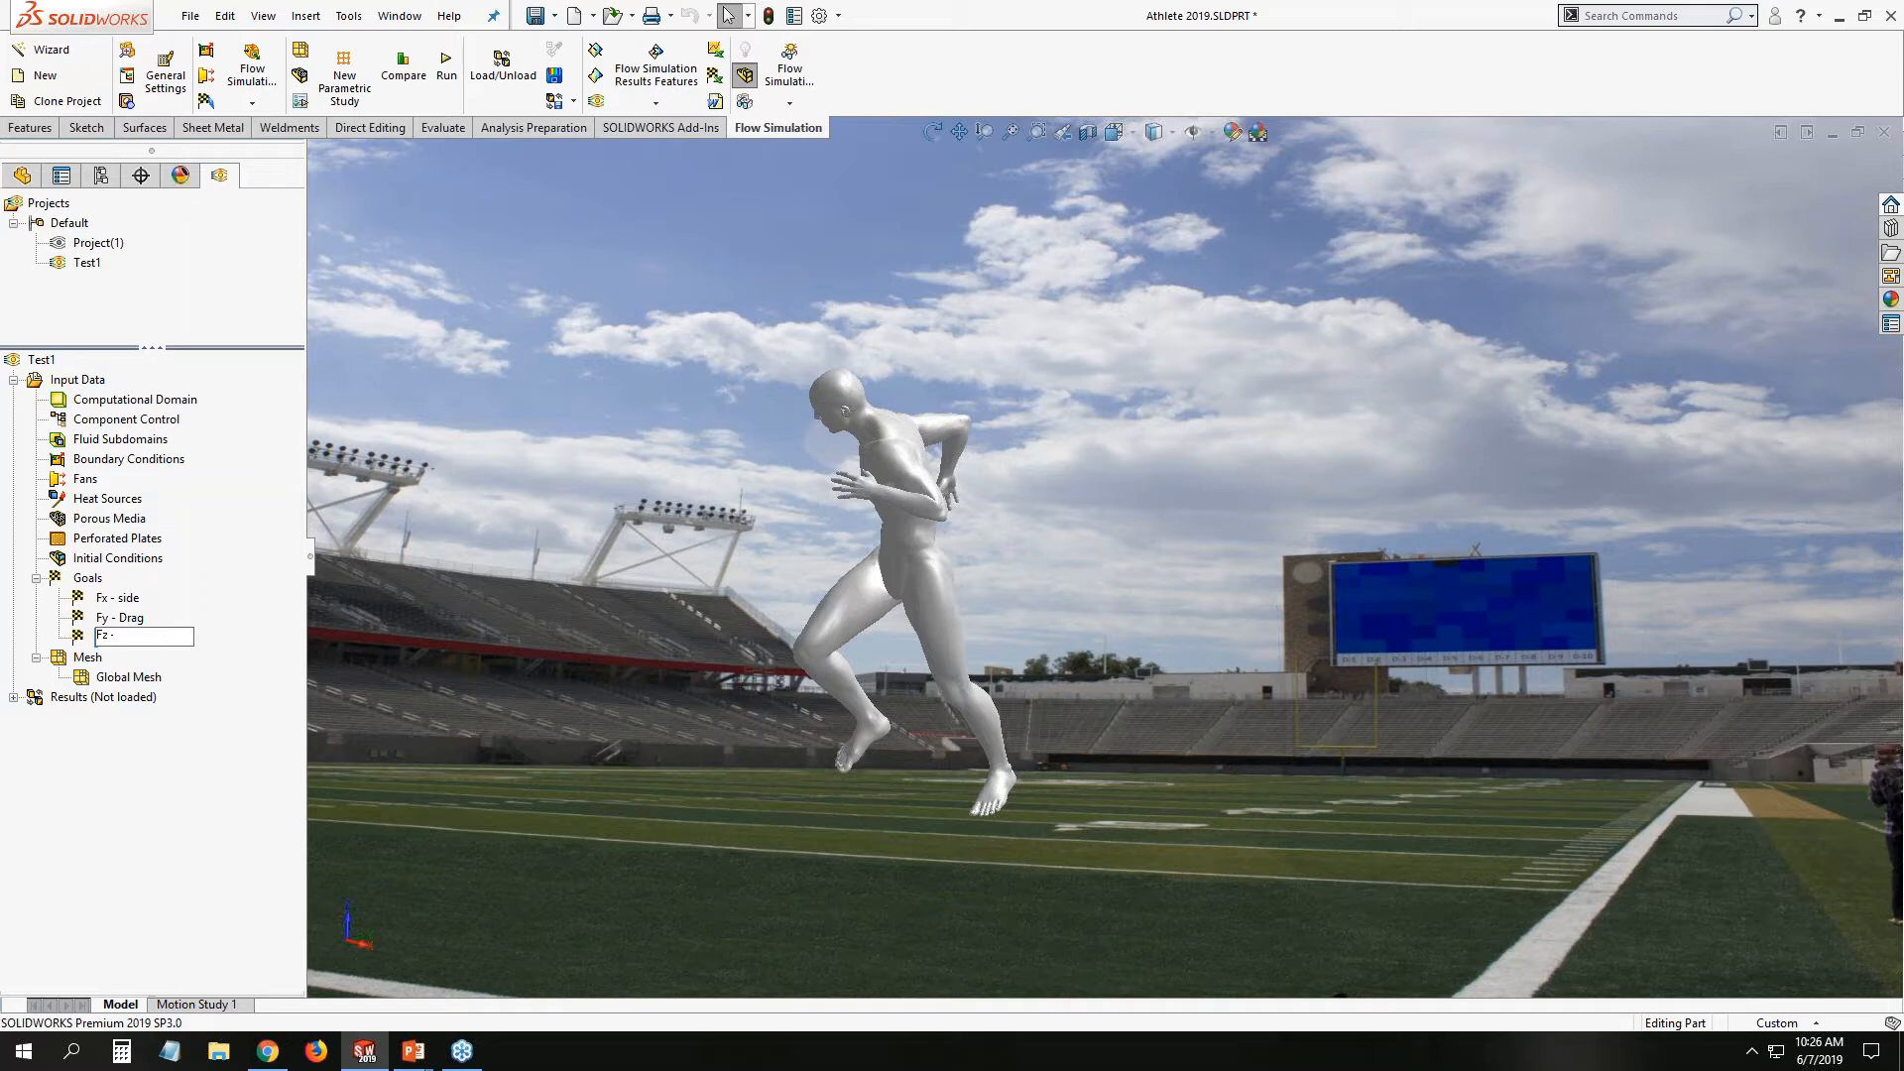
text( - vertical)
key(Return)
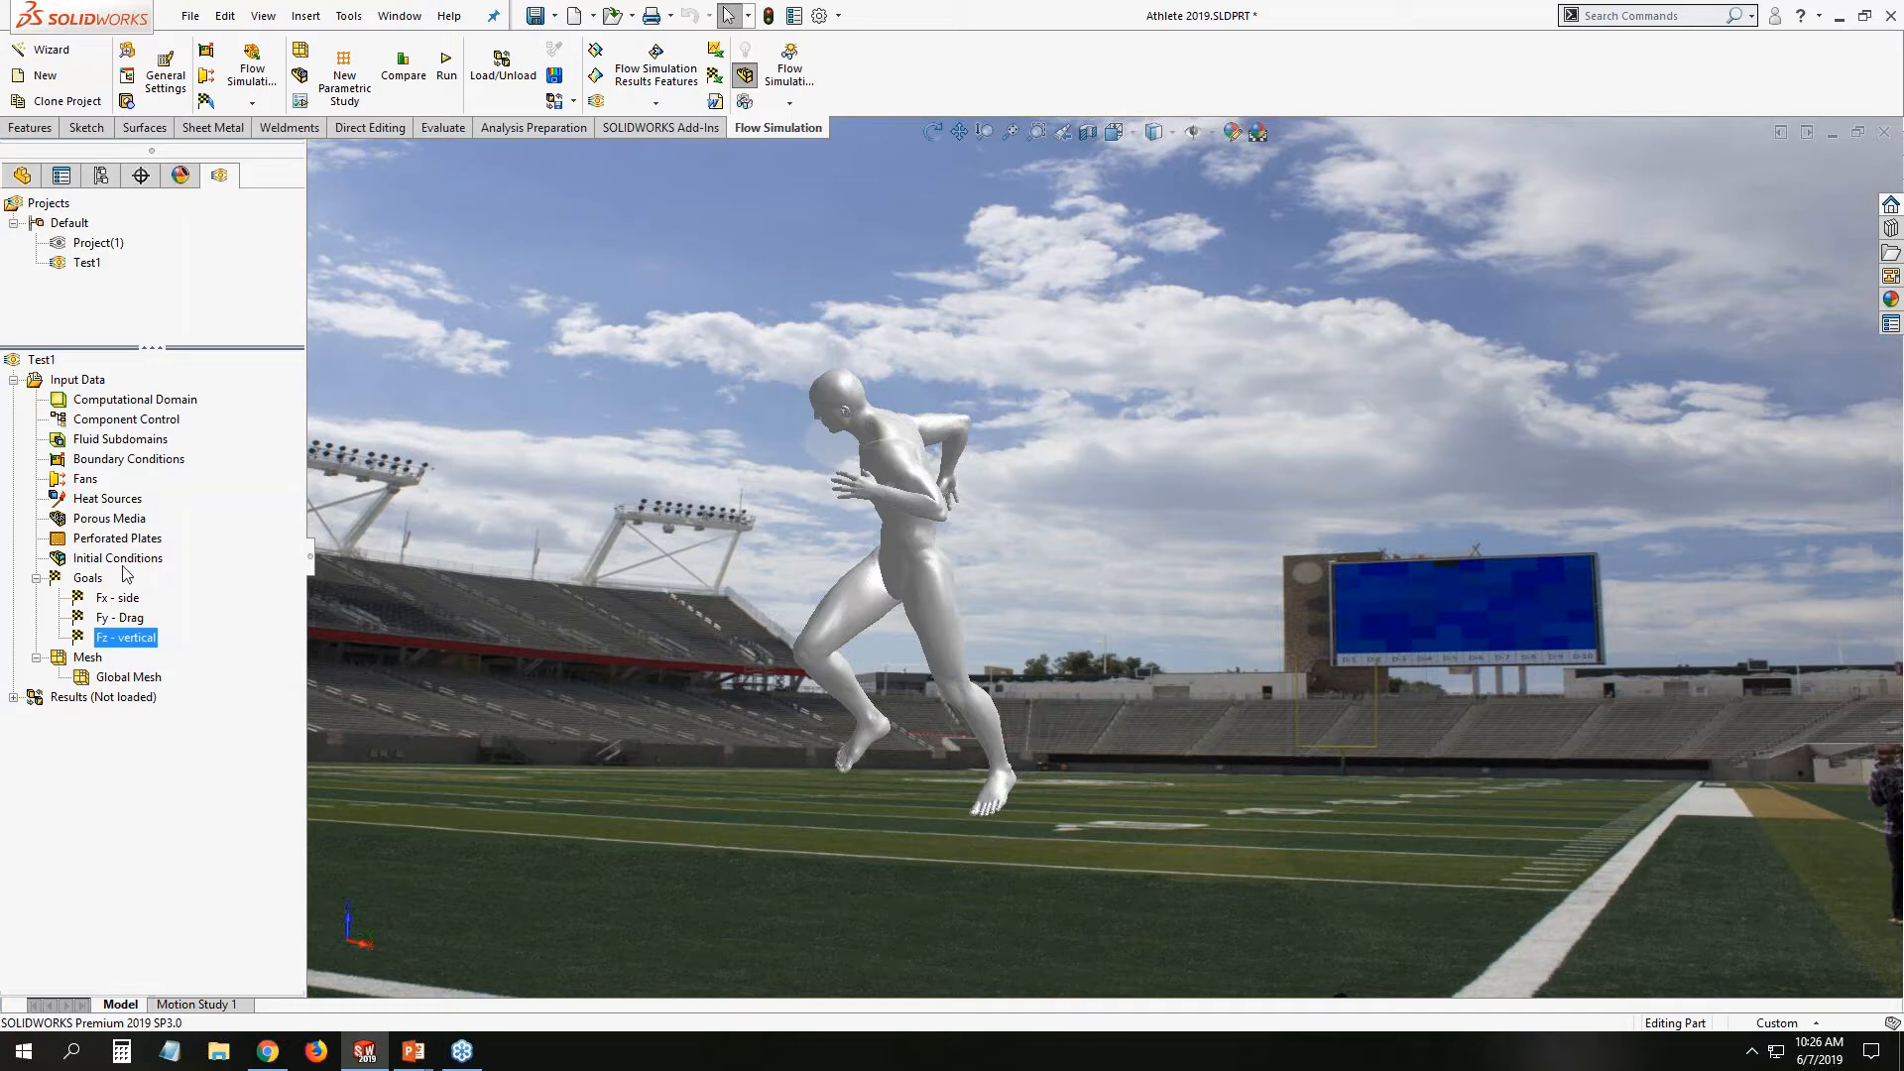
Start an equation goal that divides the Fy - Drag goal by (0.5*0.00124*8^2).
right_click(92, 583)
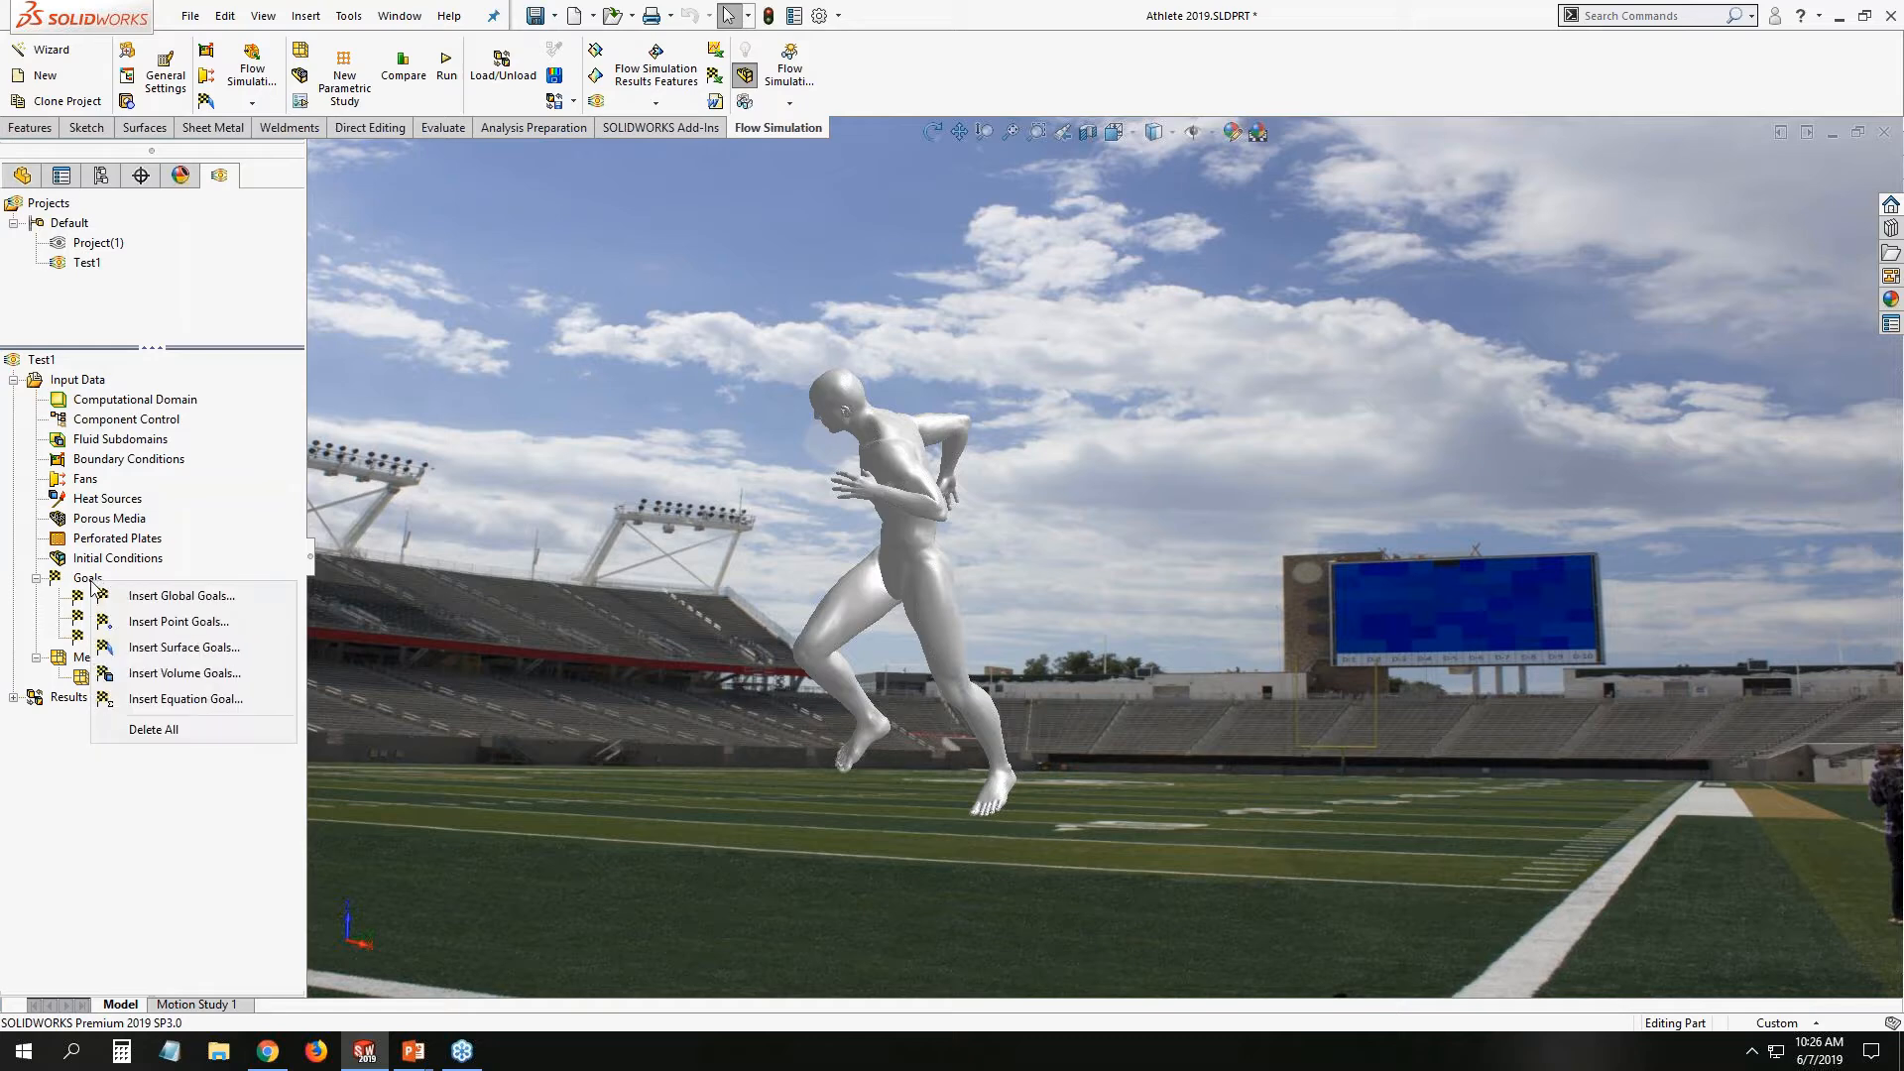
click(243, 698)
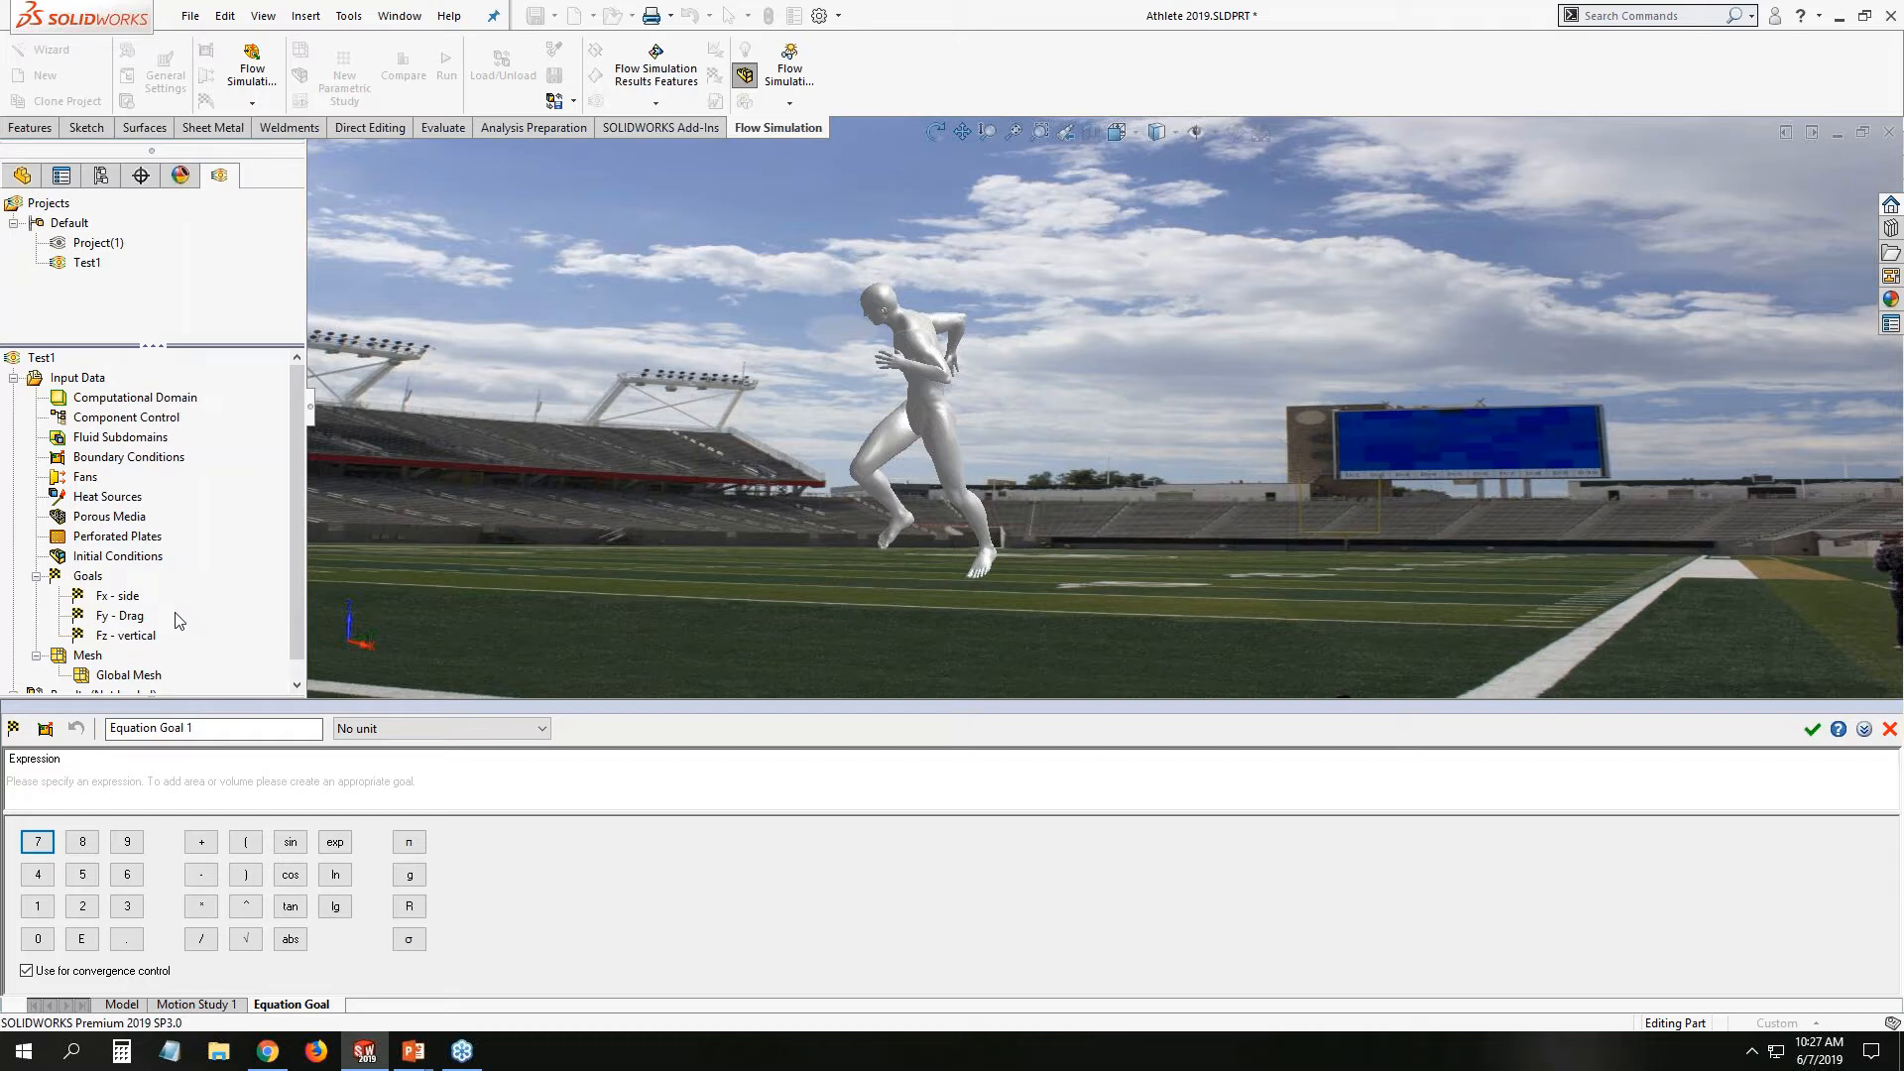
click(134, 617)
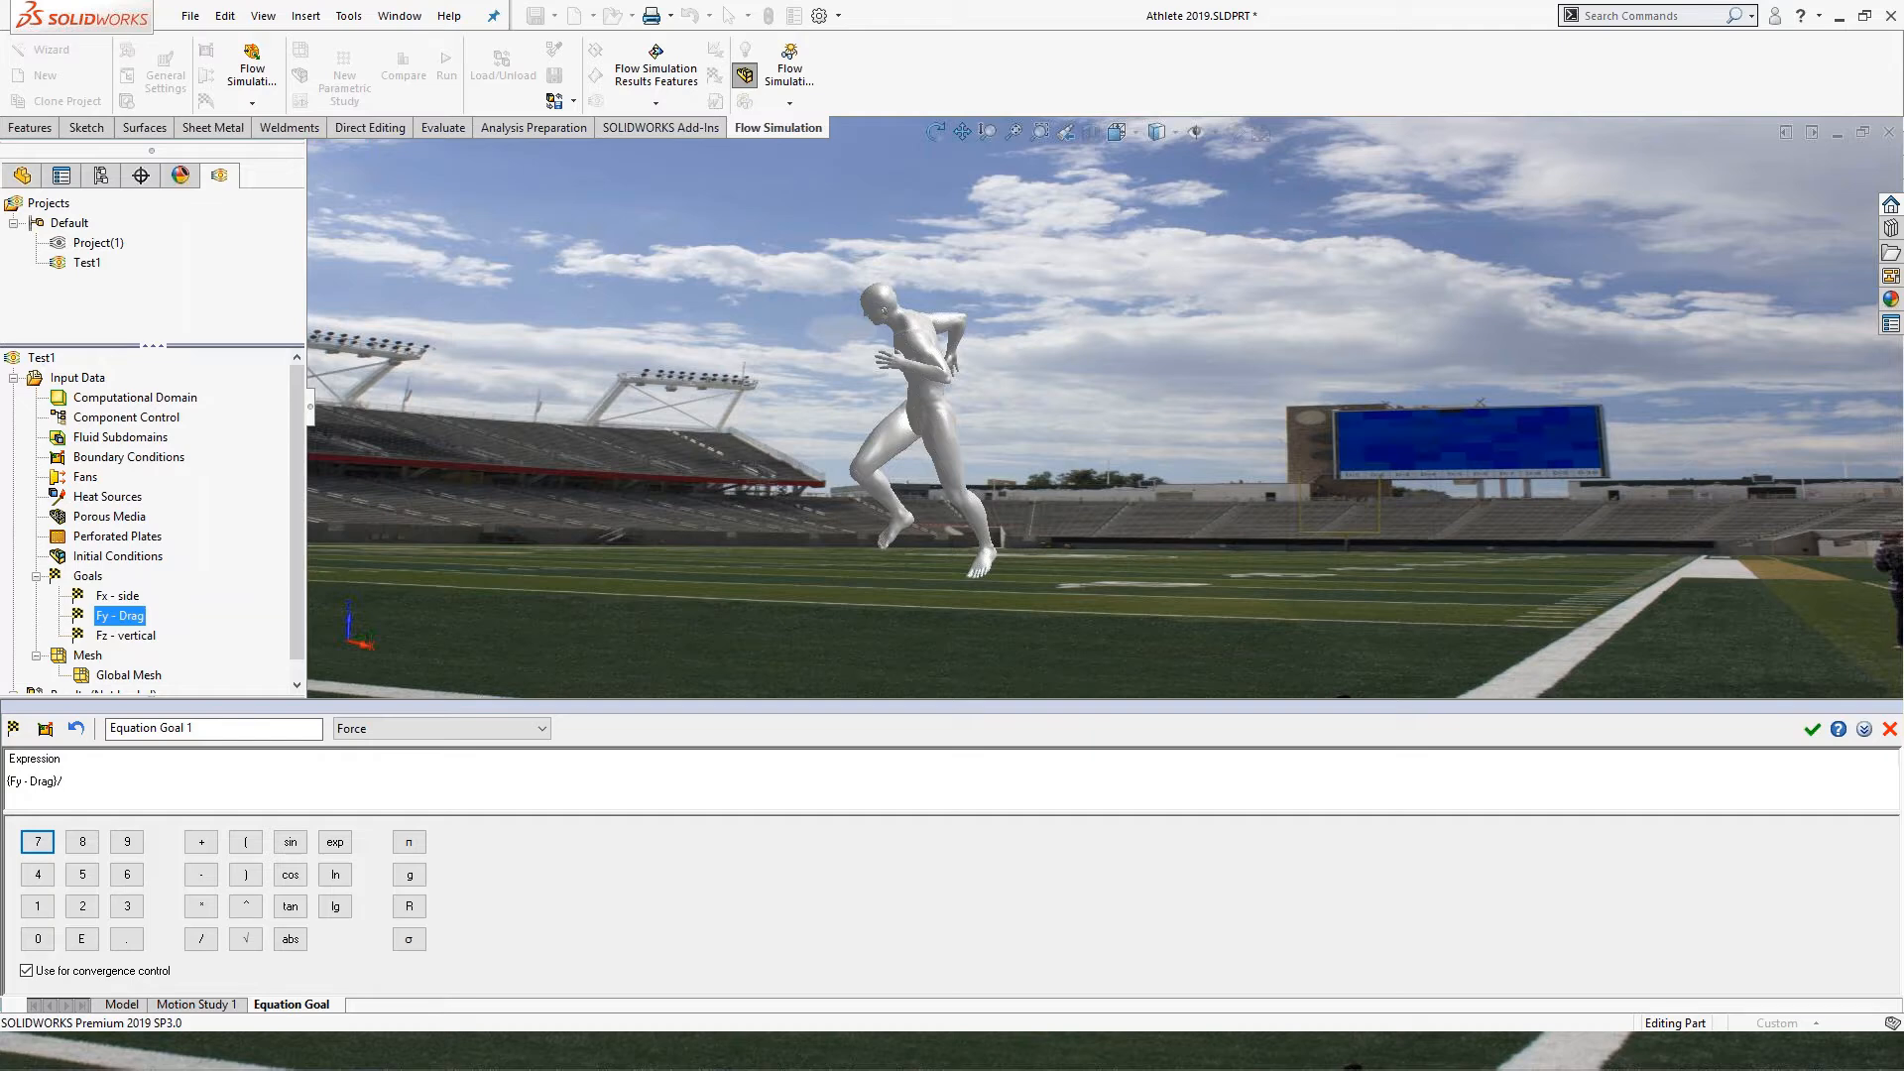
text((0.)
text(5*0.00)
text(124)
text(*8)
text(^2)
Replace the 8^2 term in the goal's expression with the Velocity parameter from the Initial and Ambient Conditions.
drag(125, 783, 133, 782)
key(Delete)
key(Delete)
key(Delete)
key(Delete)
click(91, 379)
click(1602, 802)
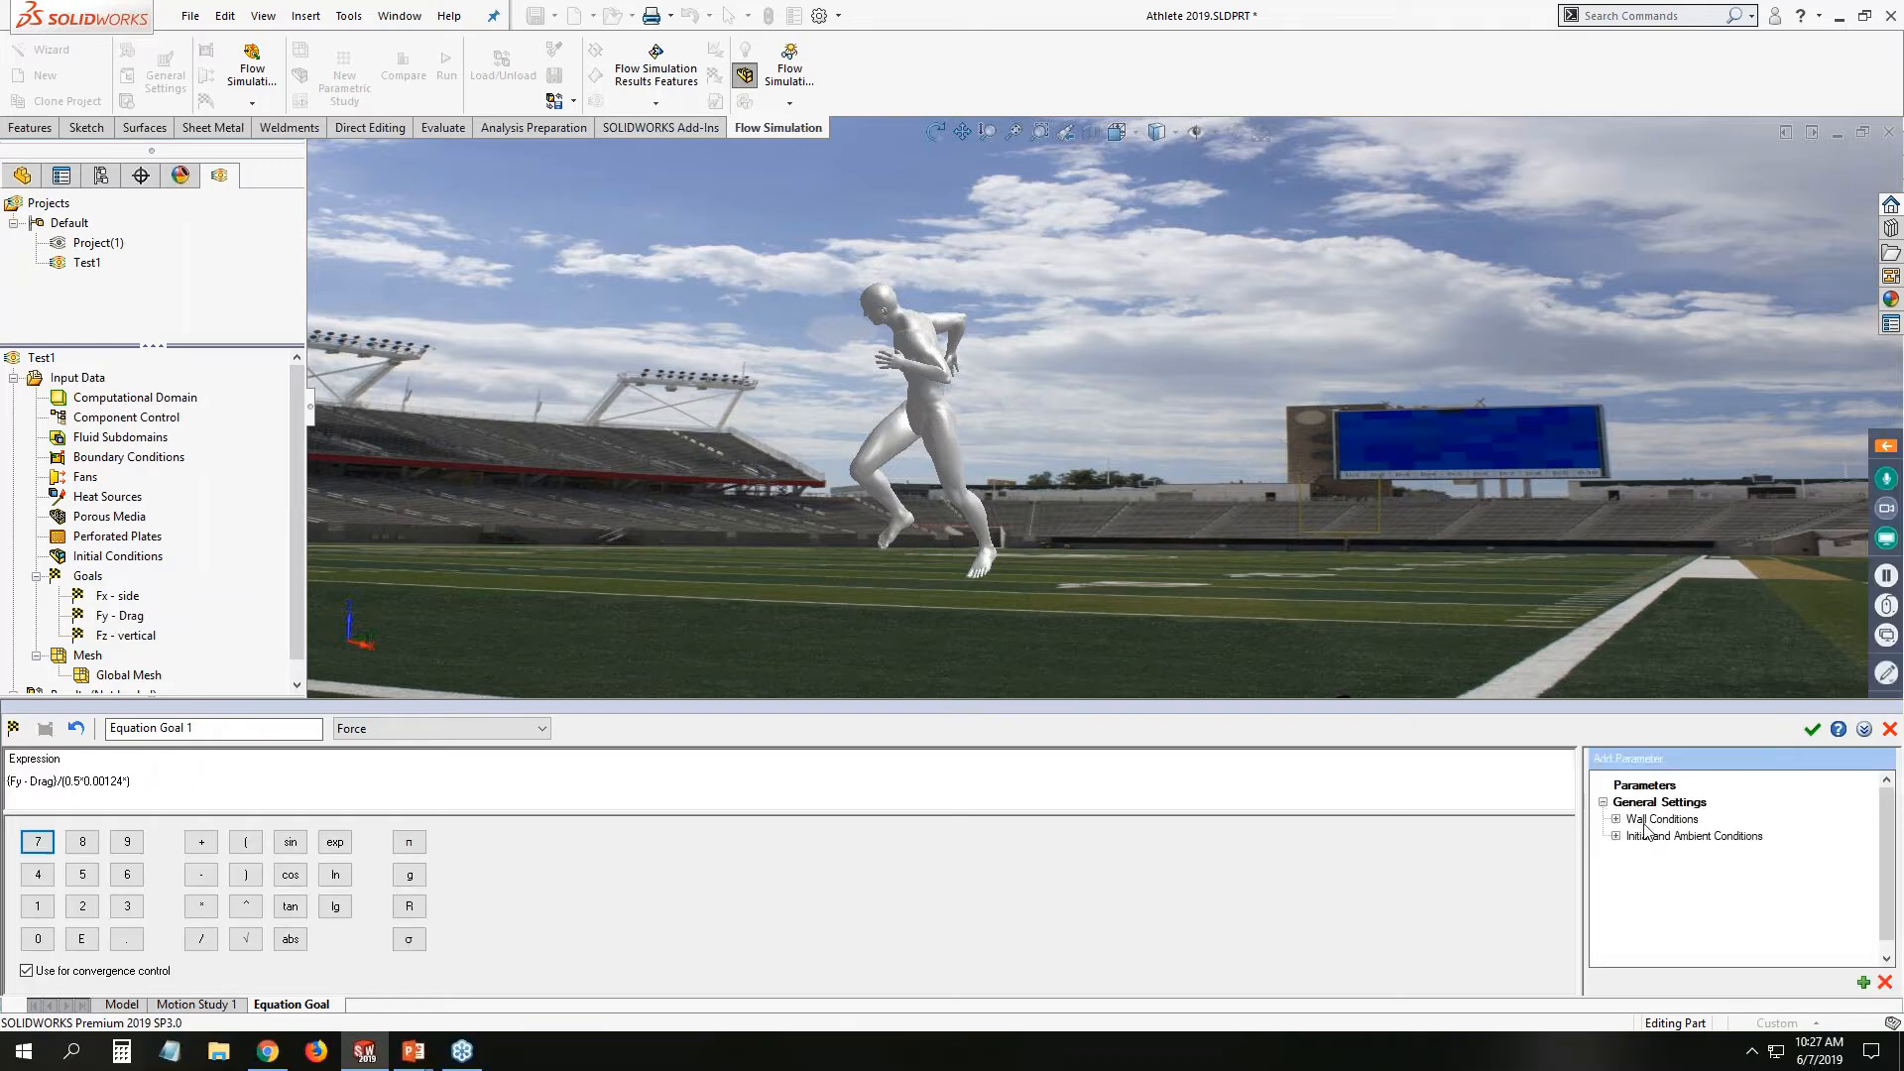
click(1615, 836)
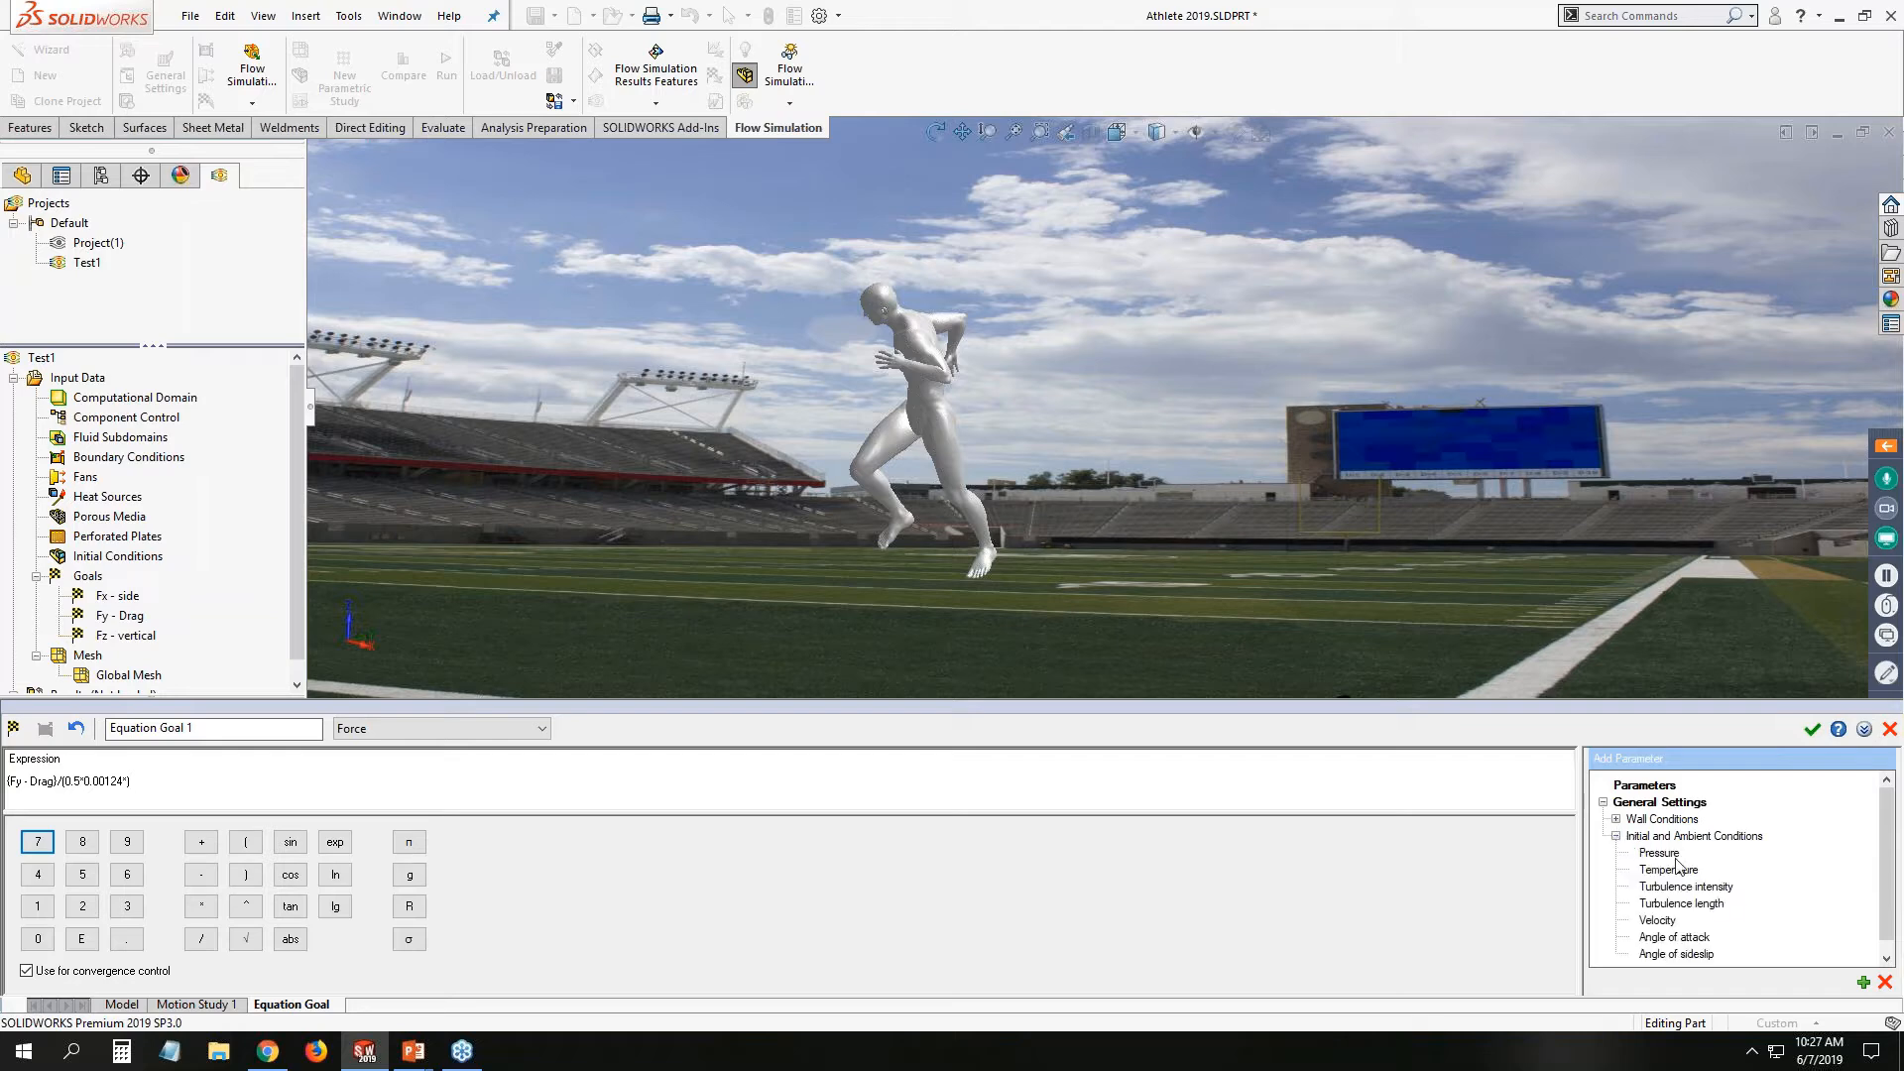
click(1672, 922)
click(1863, 982)
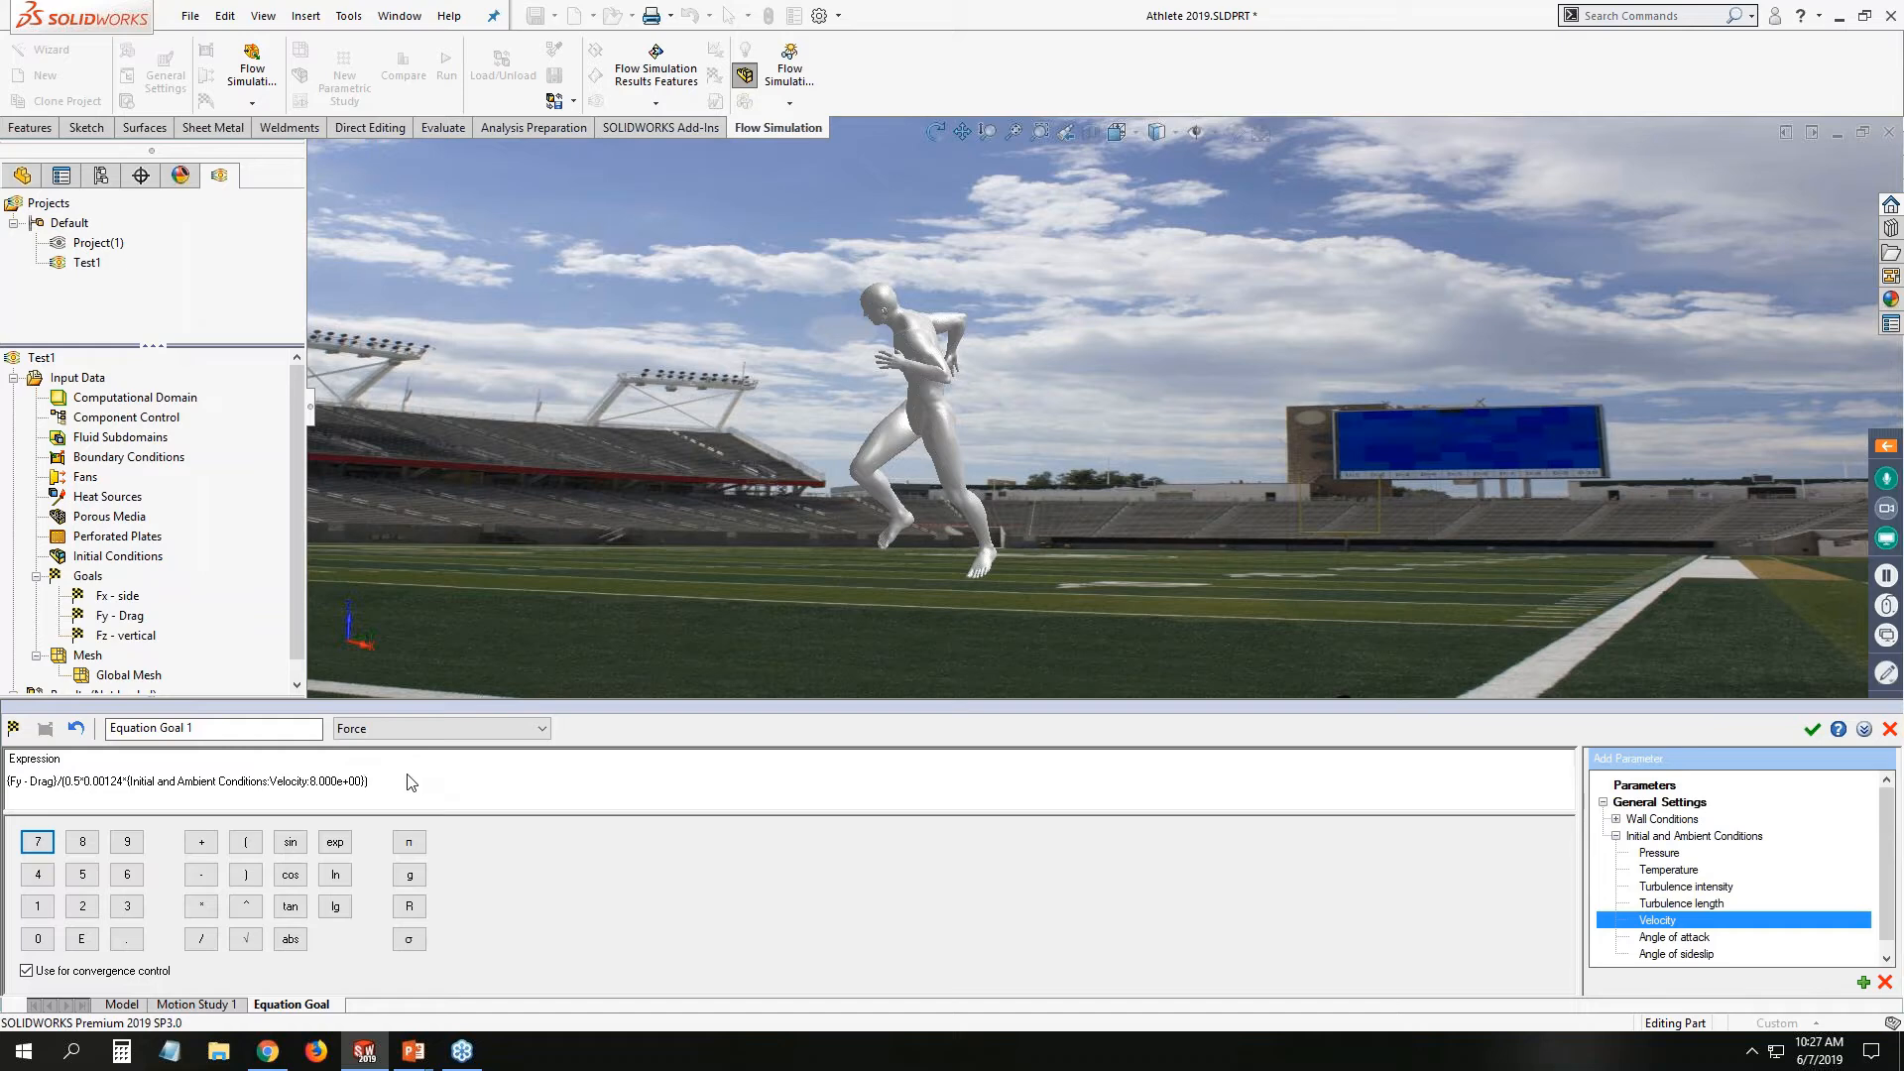
Square the Velocity parameter in the equation goal's denominator by adding ^2 after it.
click(365, 782)
text())
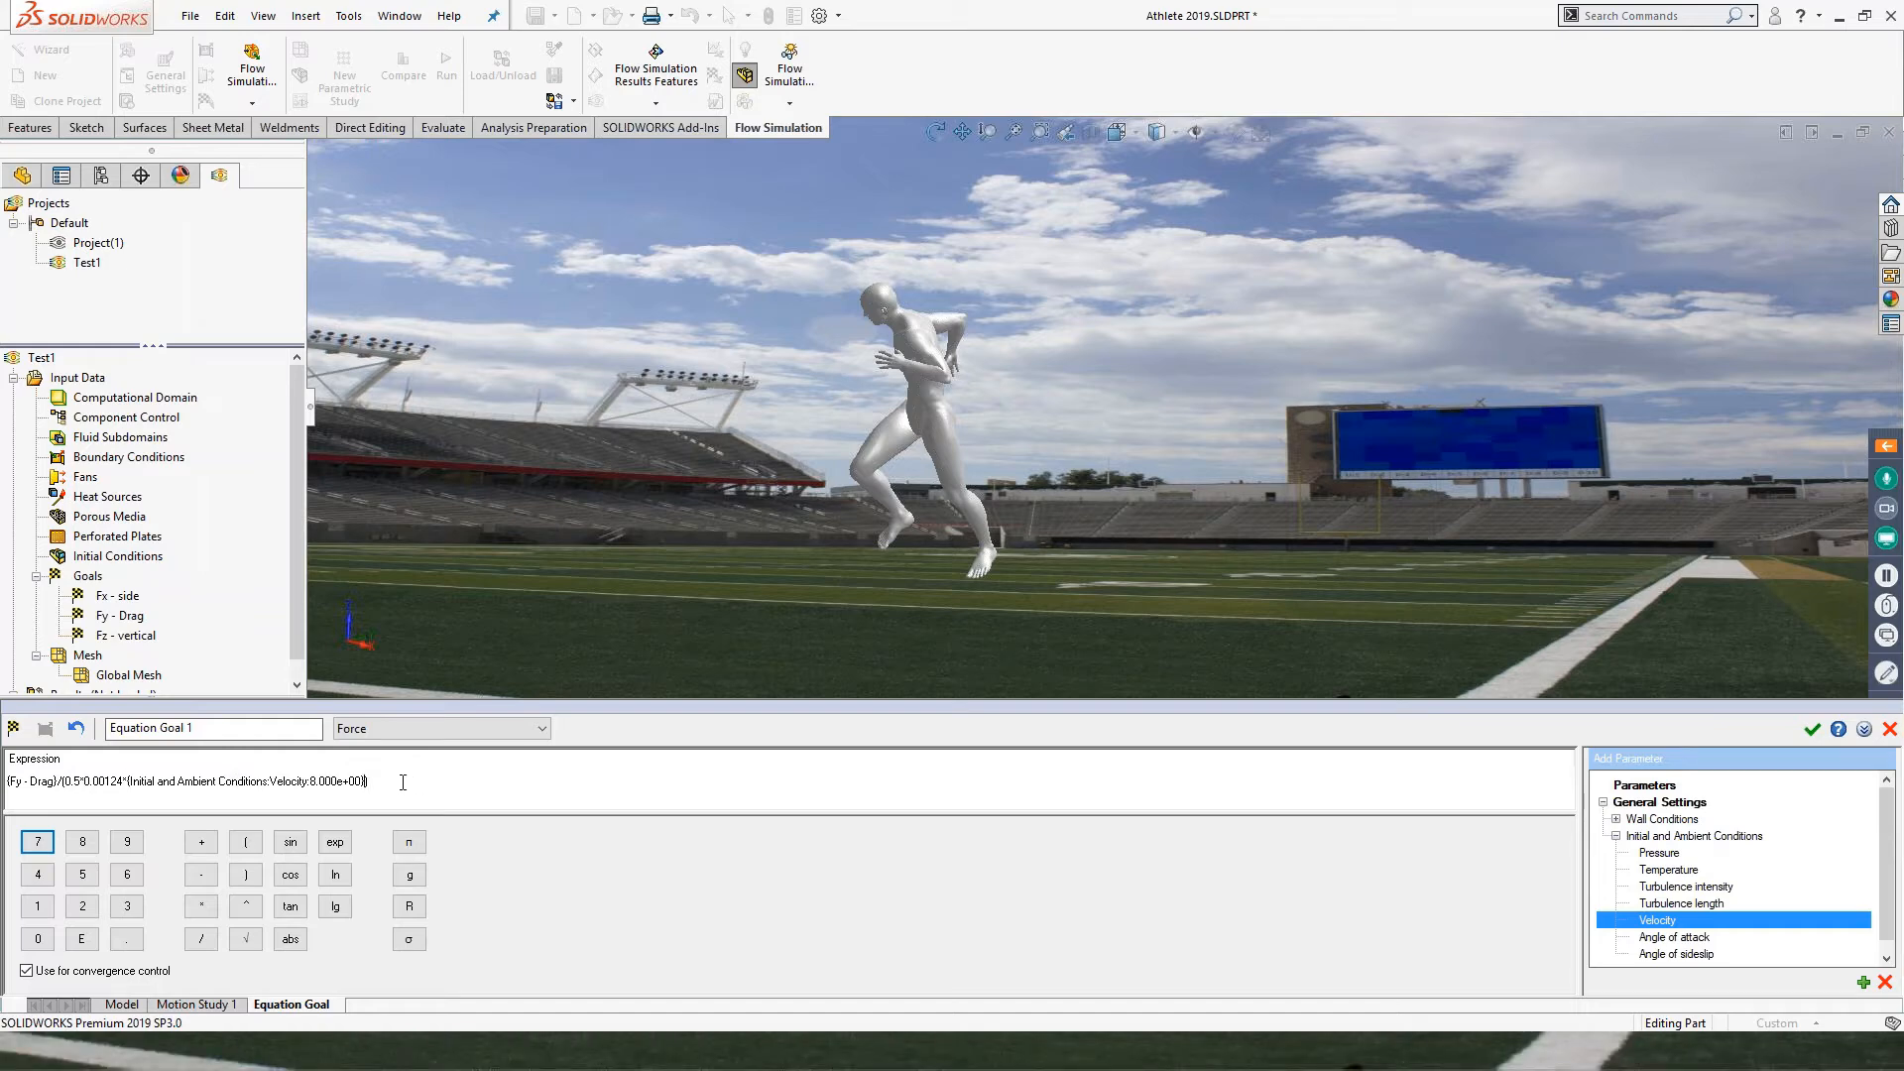
text(^2)
Name the equation goal CdA, set its dimensionality to No unit, and accept it.
drag(213, 728, 106, 728)
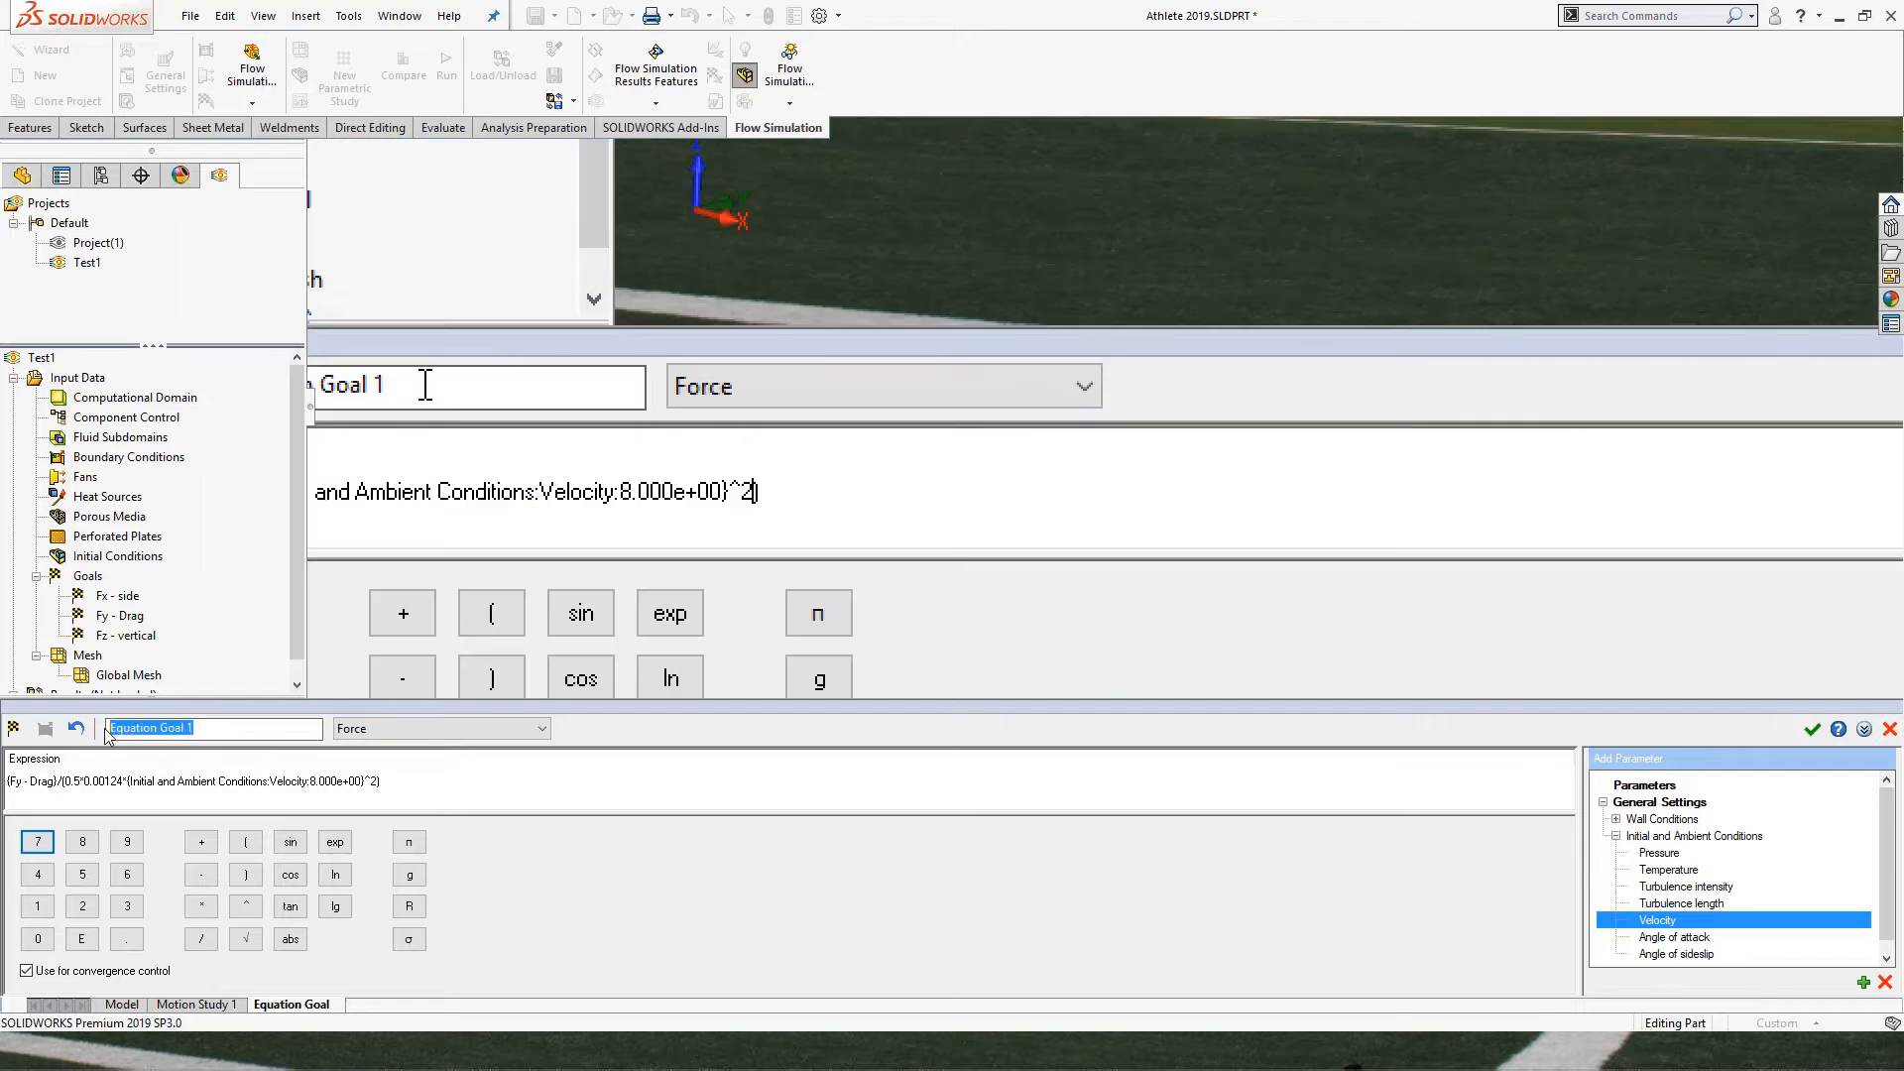
text(CdA)
click(408, 729)
scroll(408, 734, up, 10)
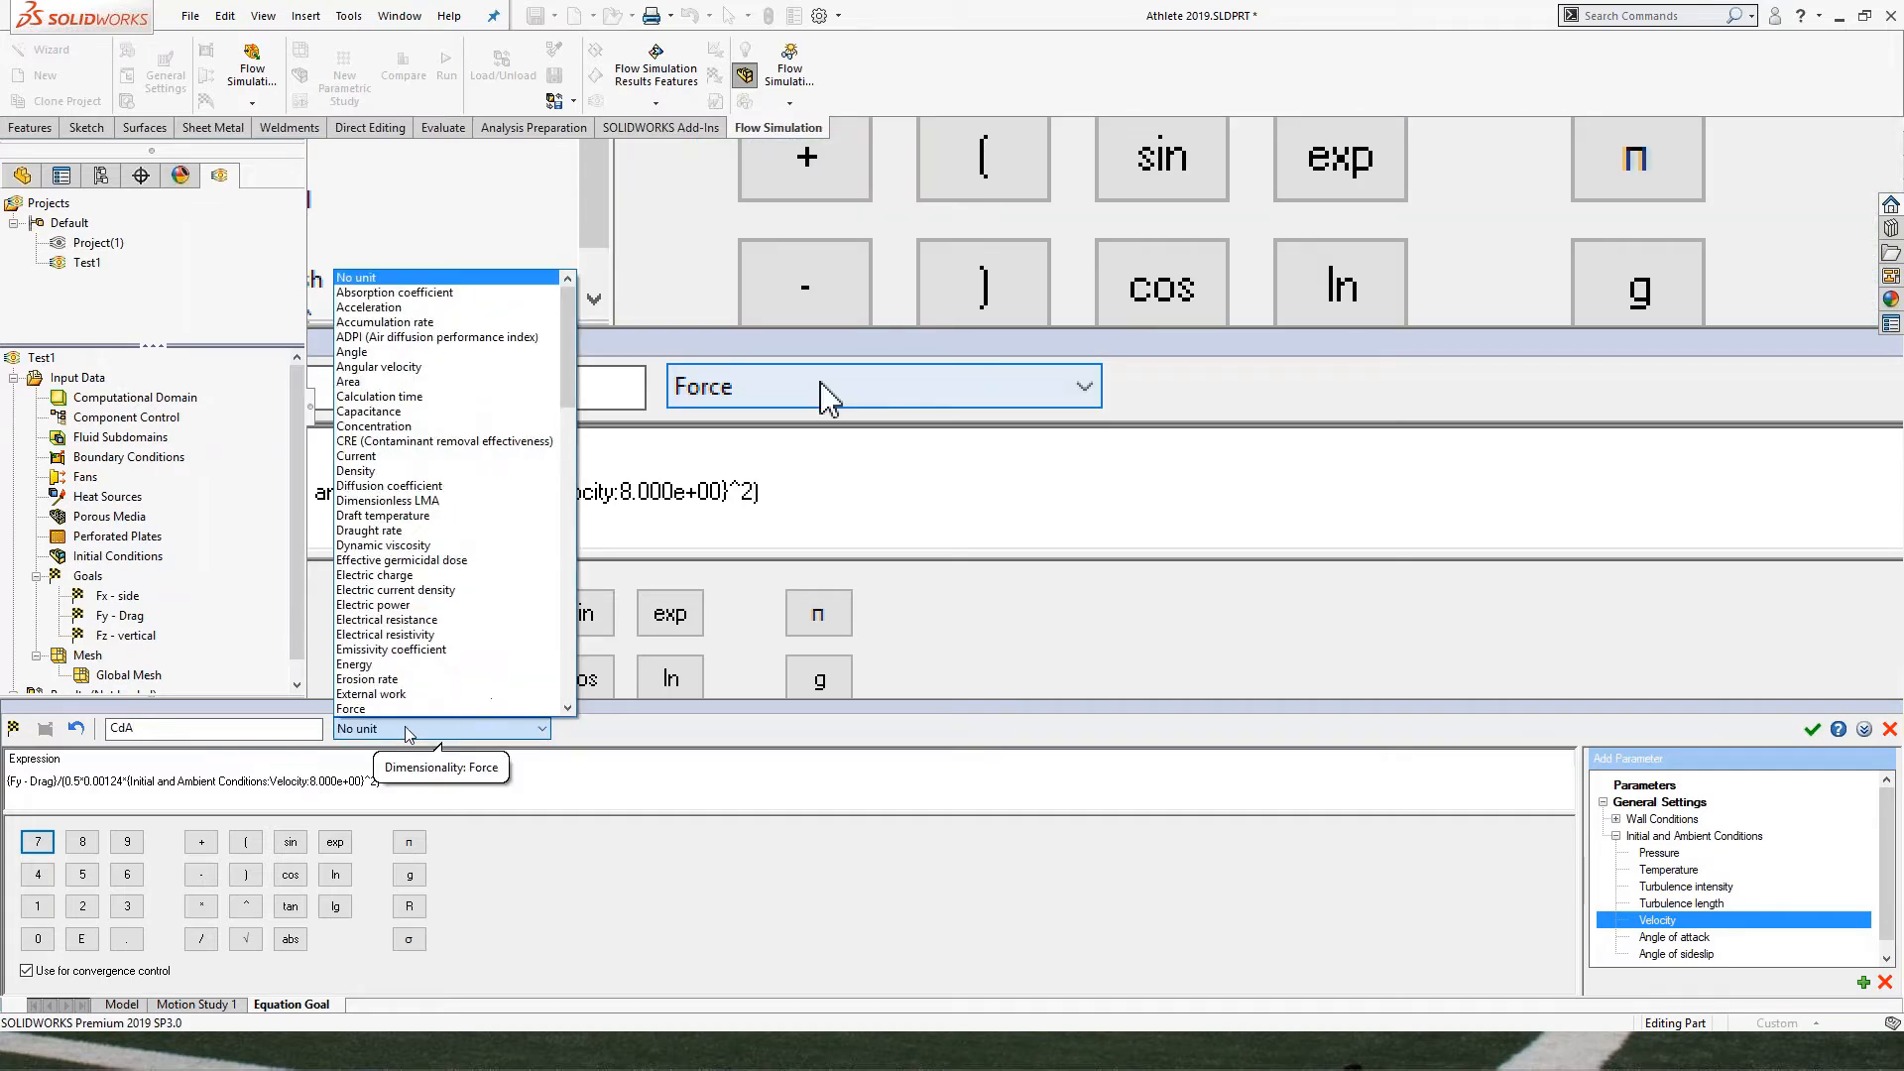
click(712, 729)
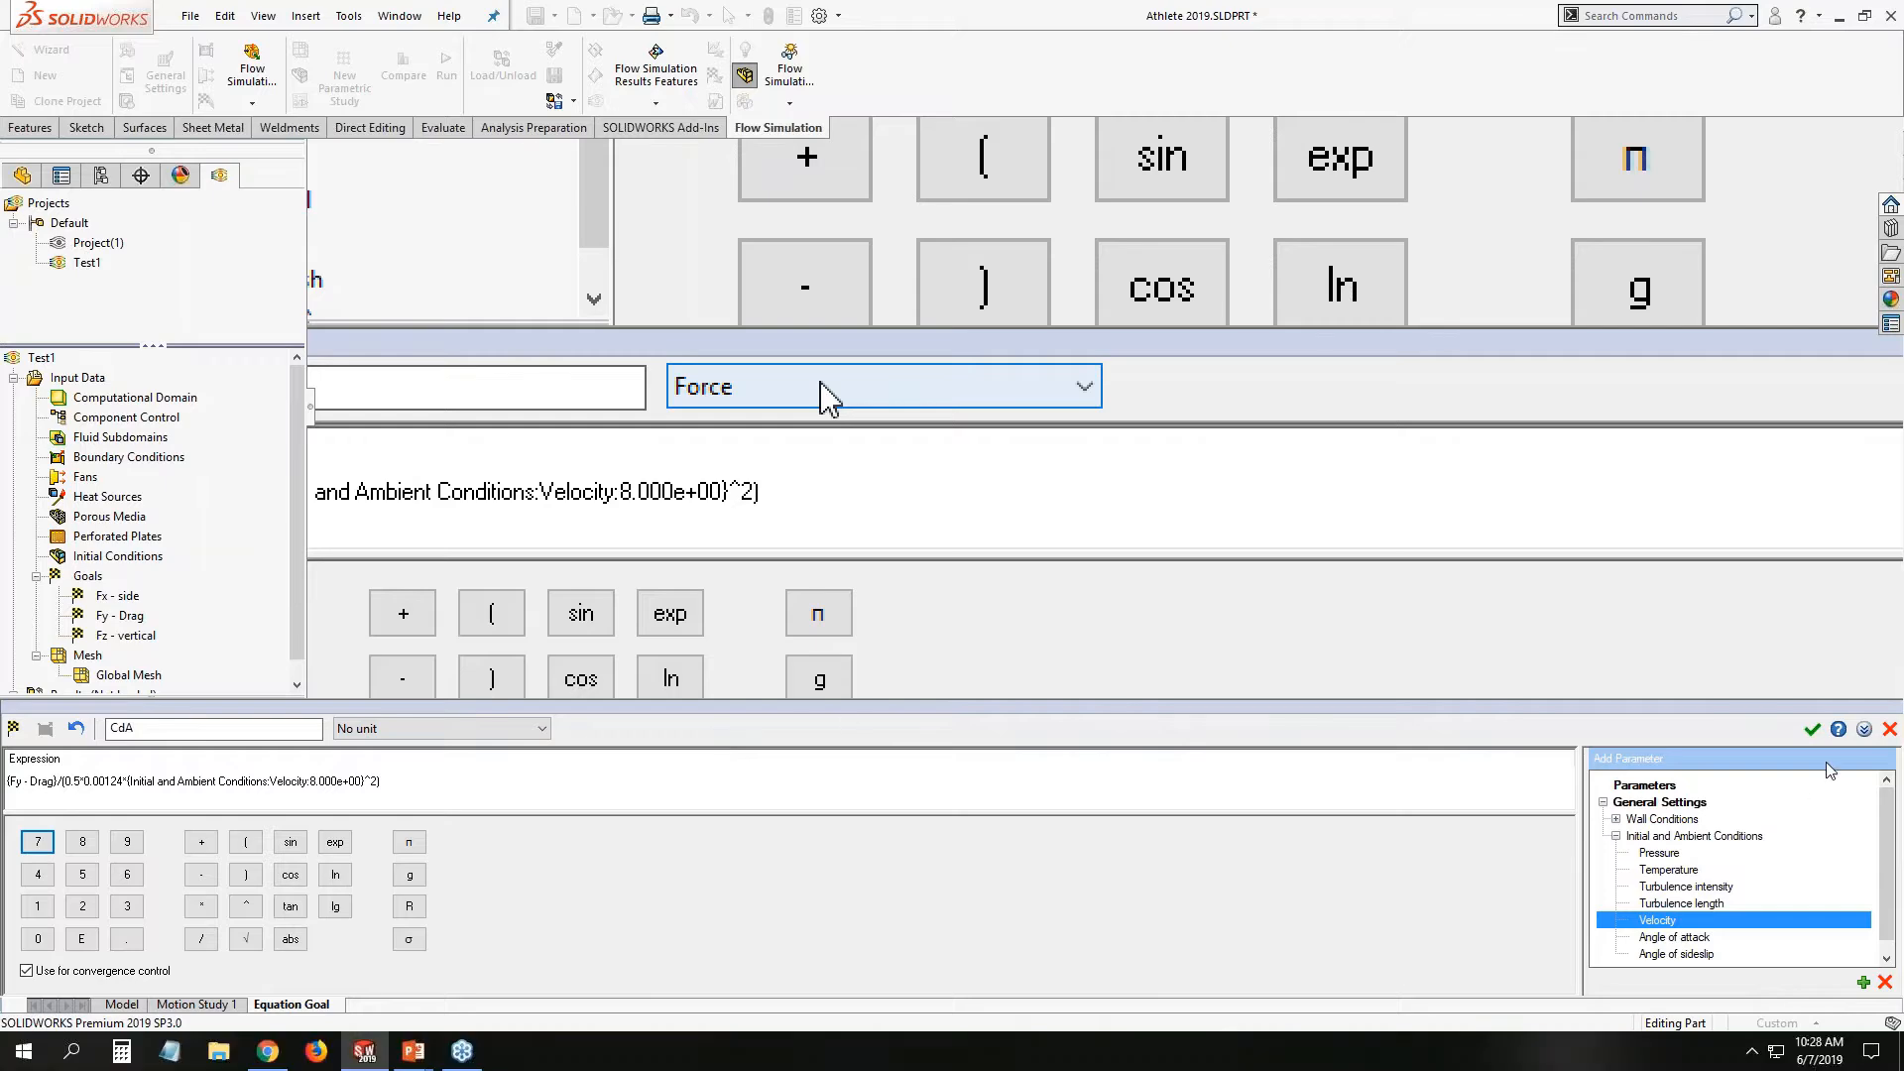
click(1811, 729)
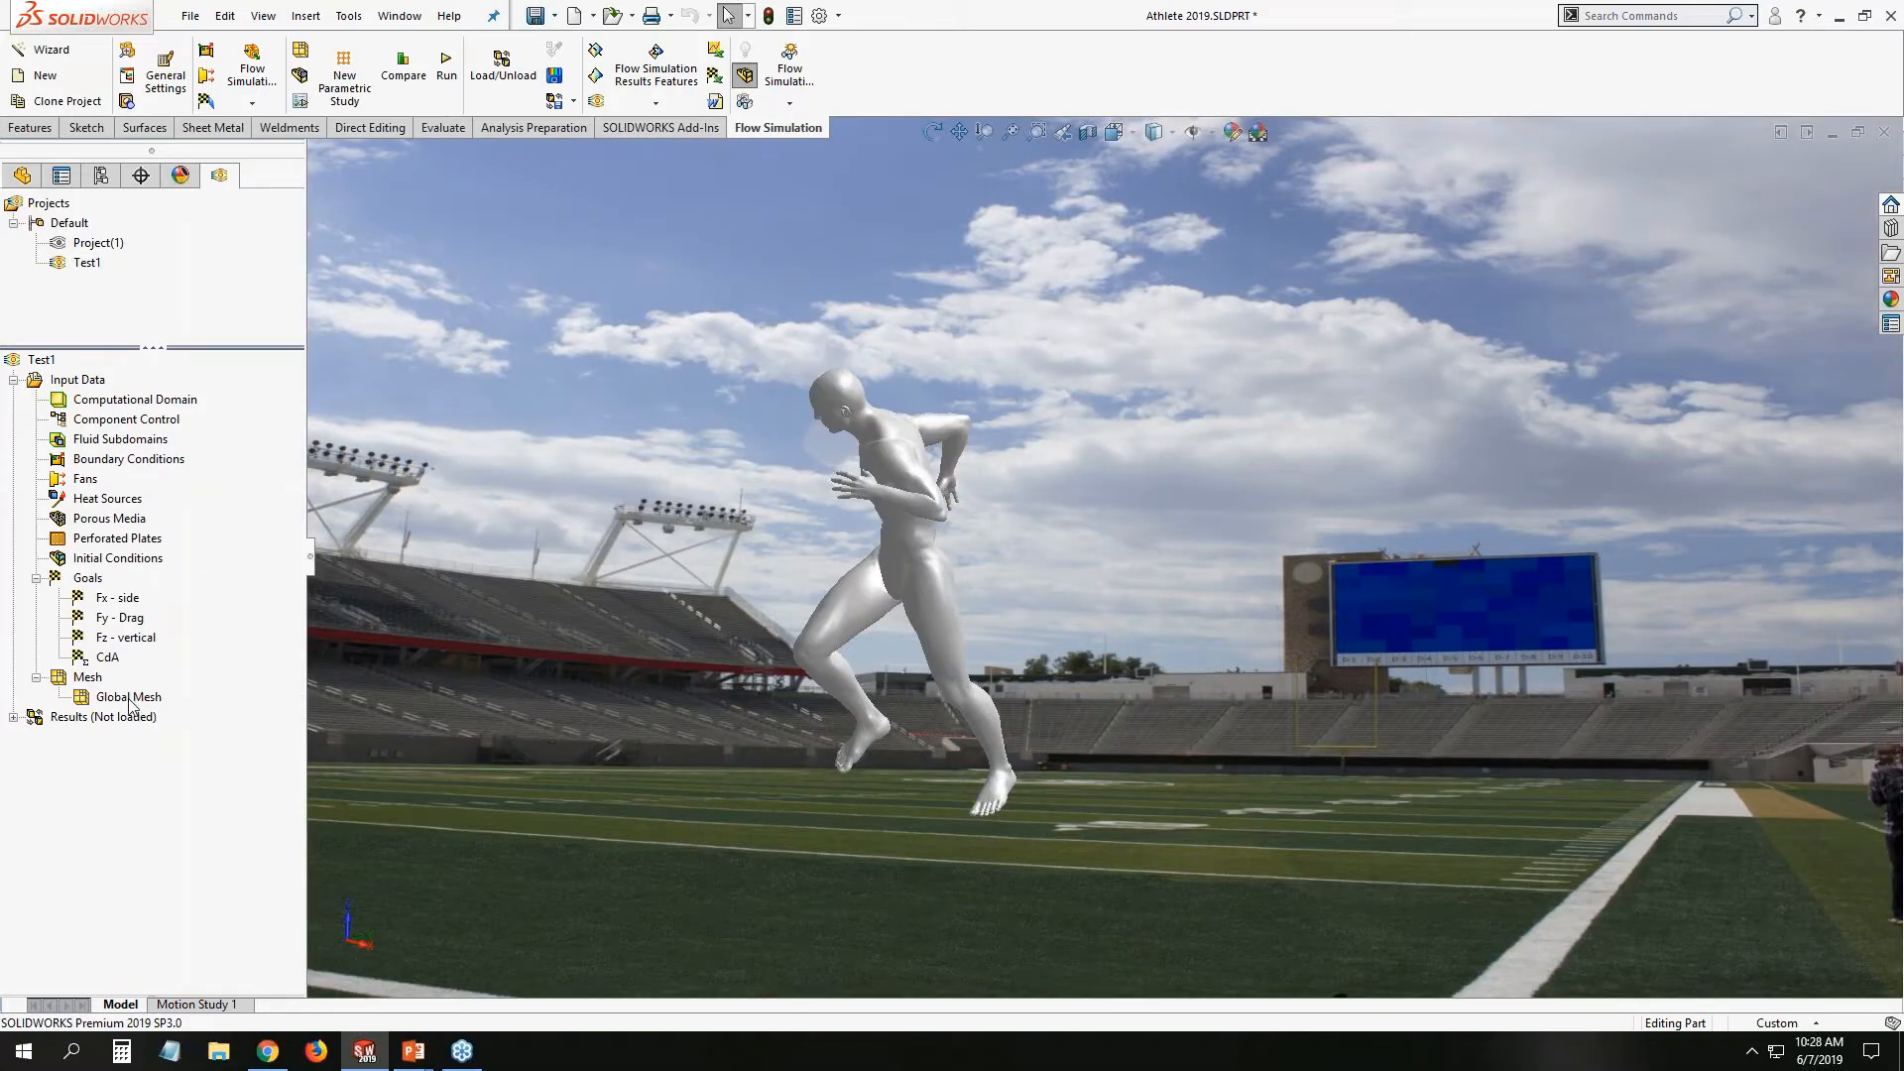
Edit the global mesh definition to show the basic mesh around the athlete and set the automatic mesh level to 4.
key(alt+Tab)
right_click(92, 702)
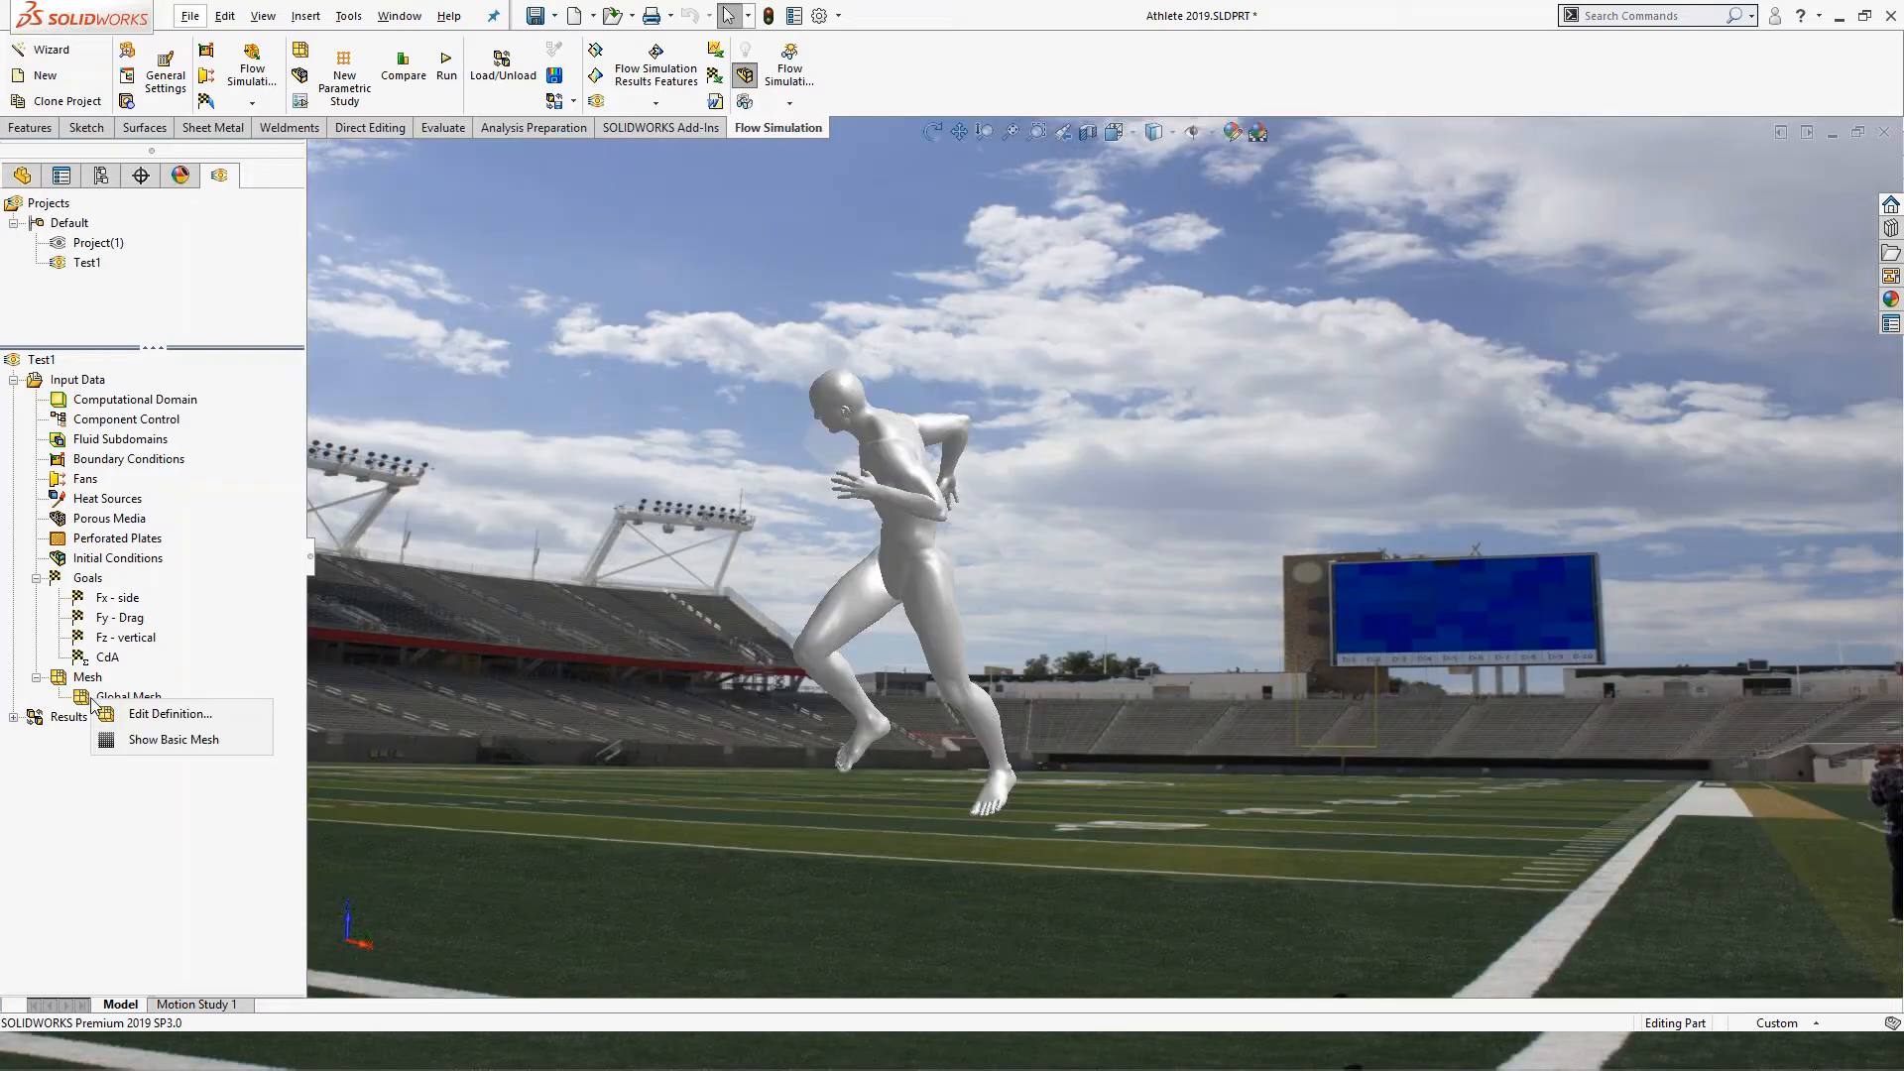
click(189, 714)
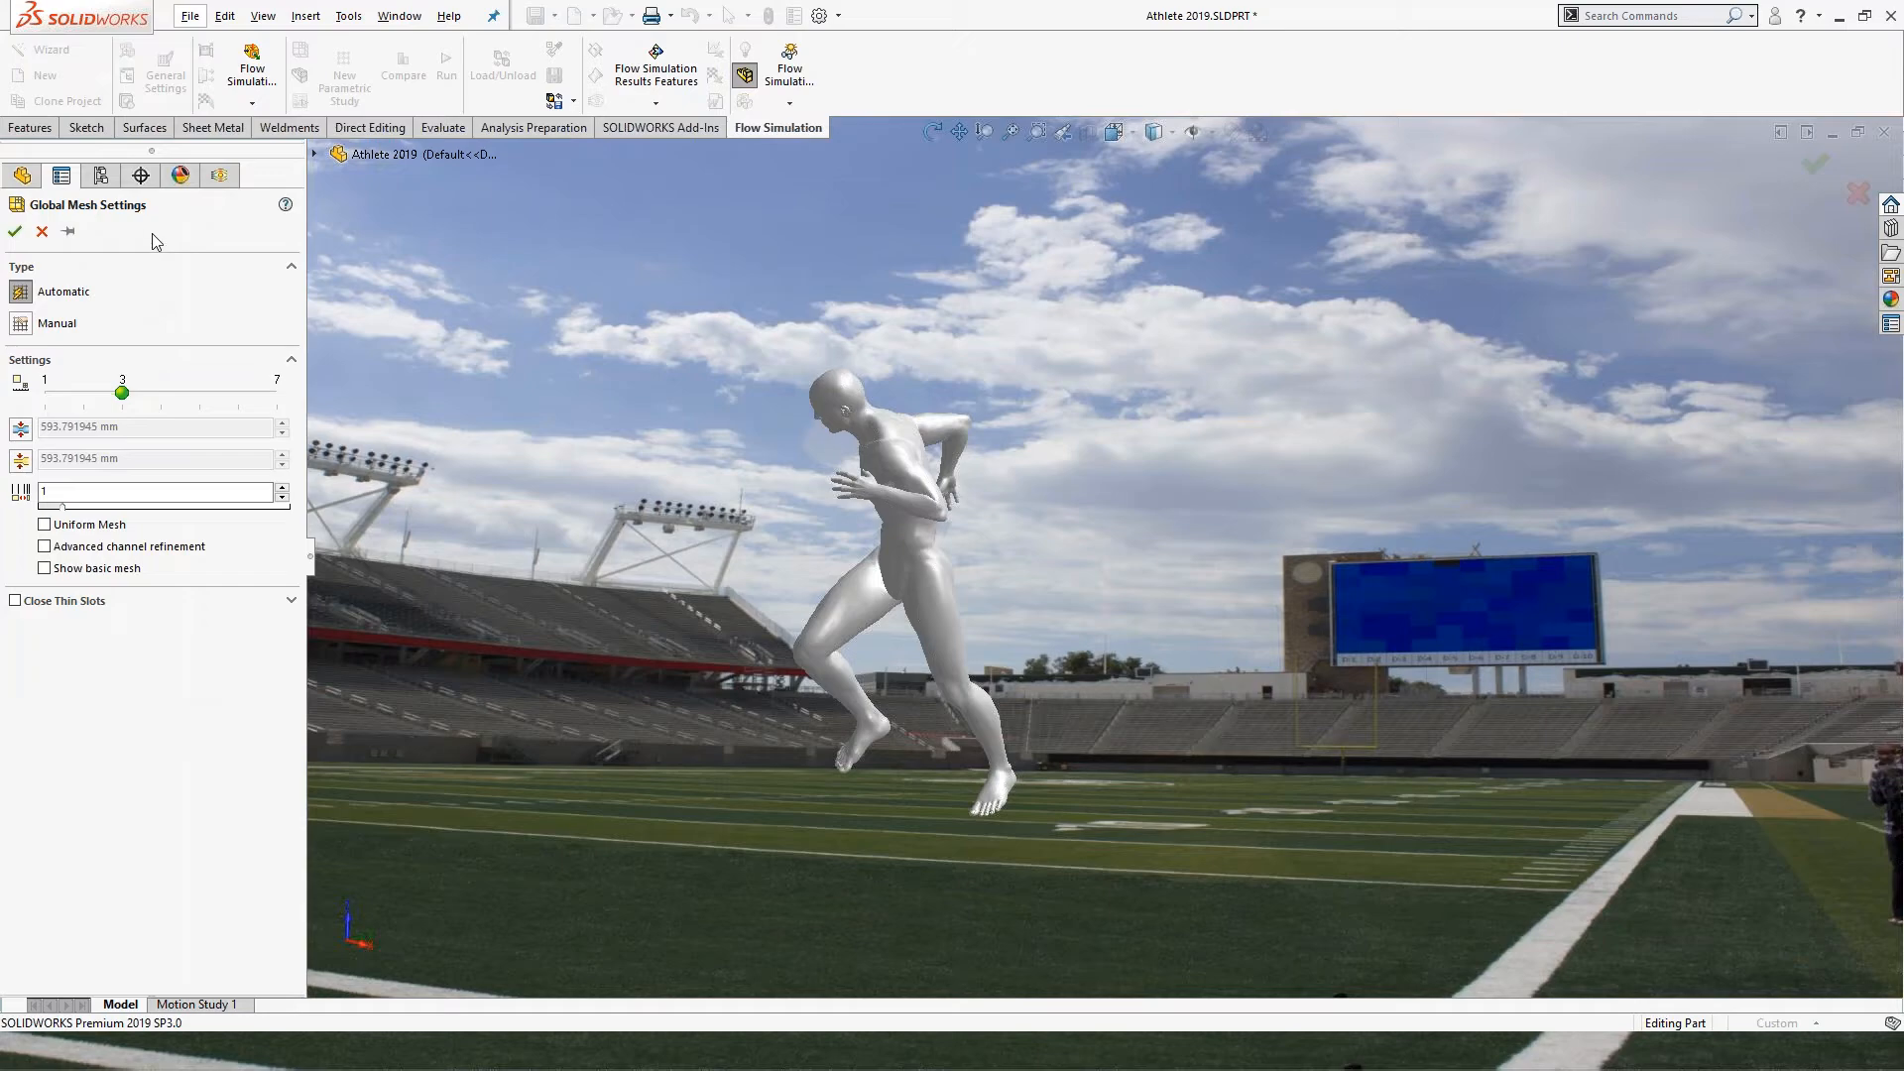
click(128, 572)
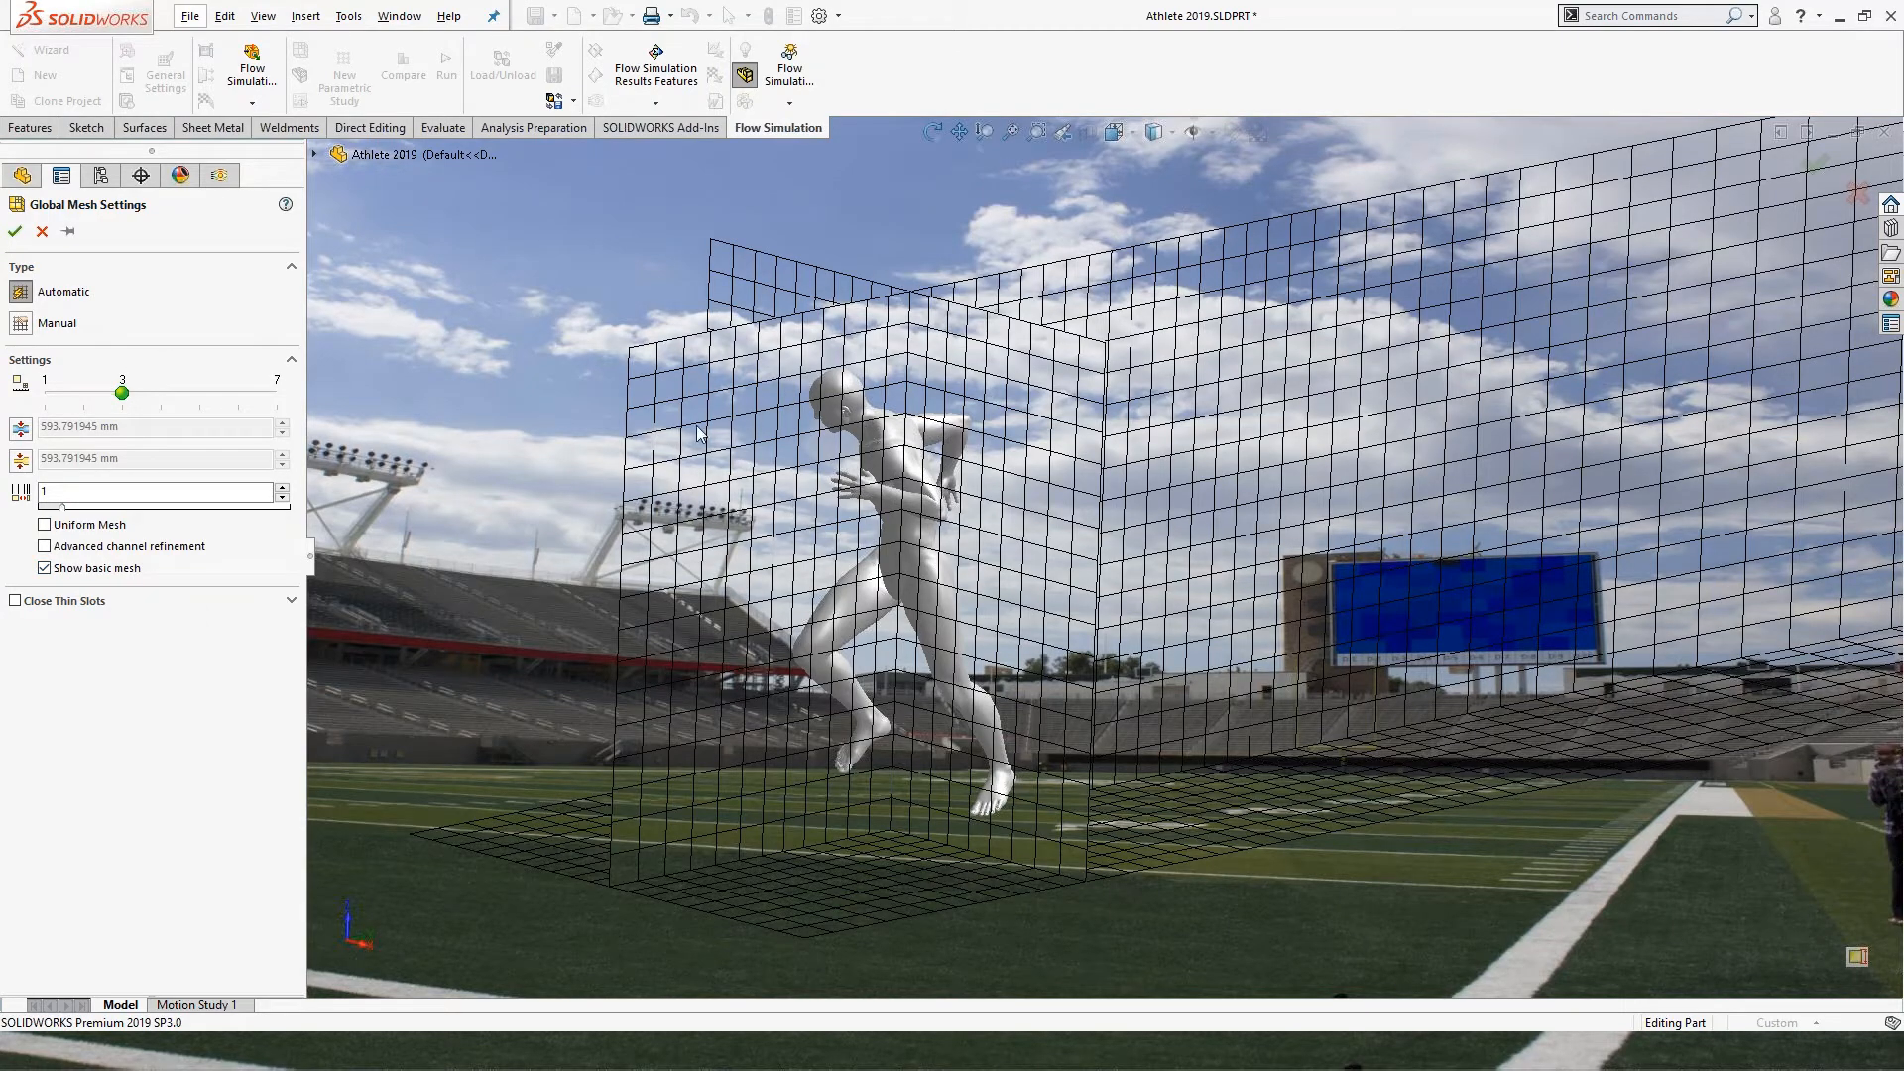
ctrl+middle_drag(590, 420, 332, 355)
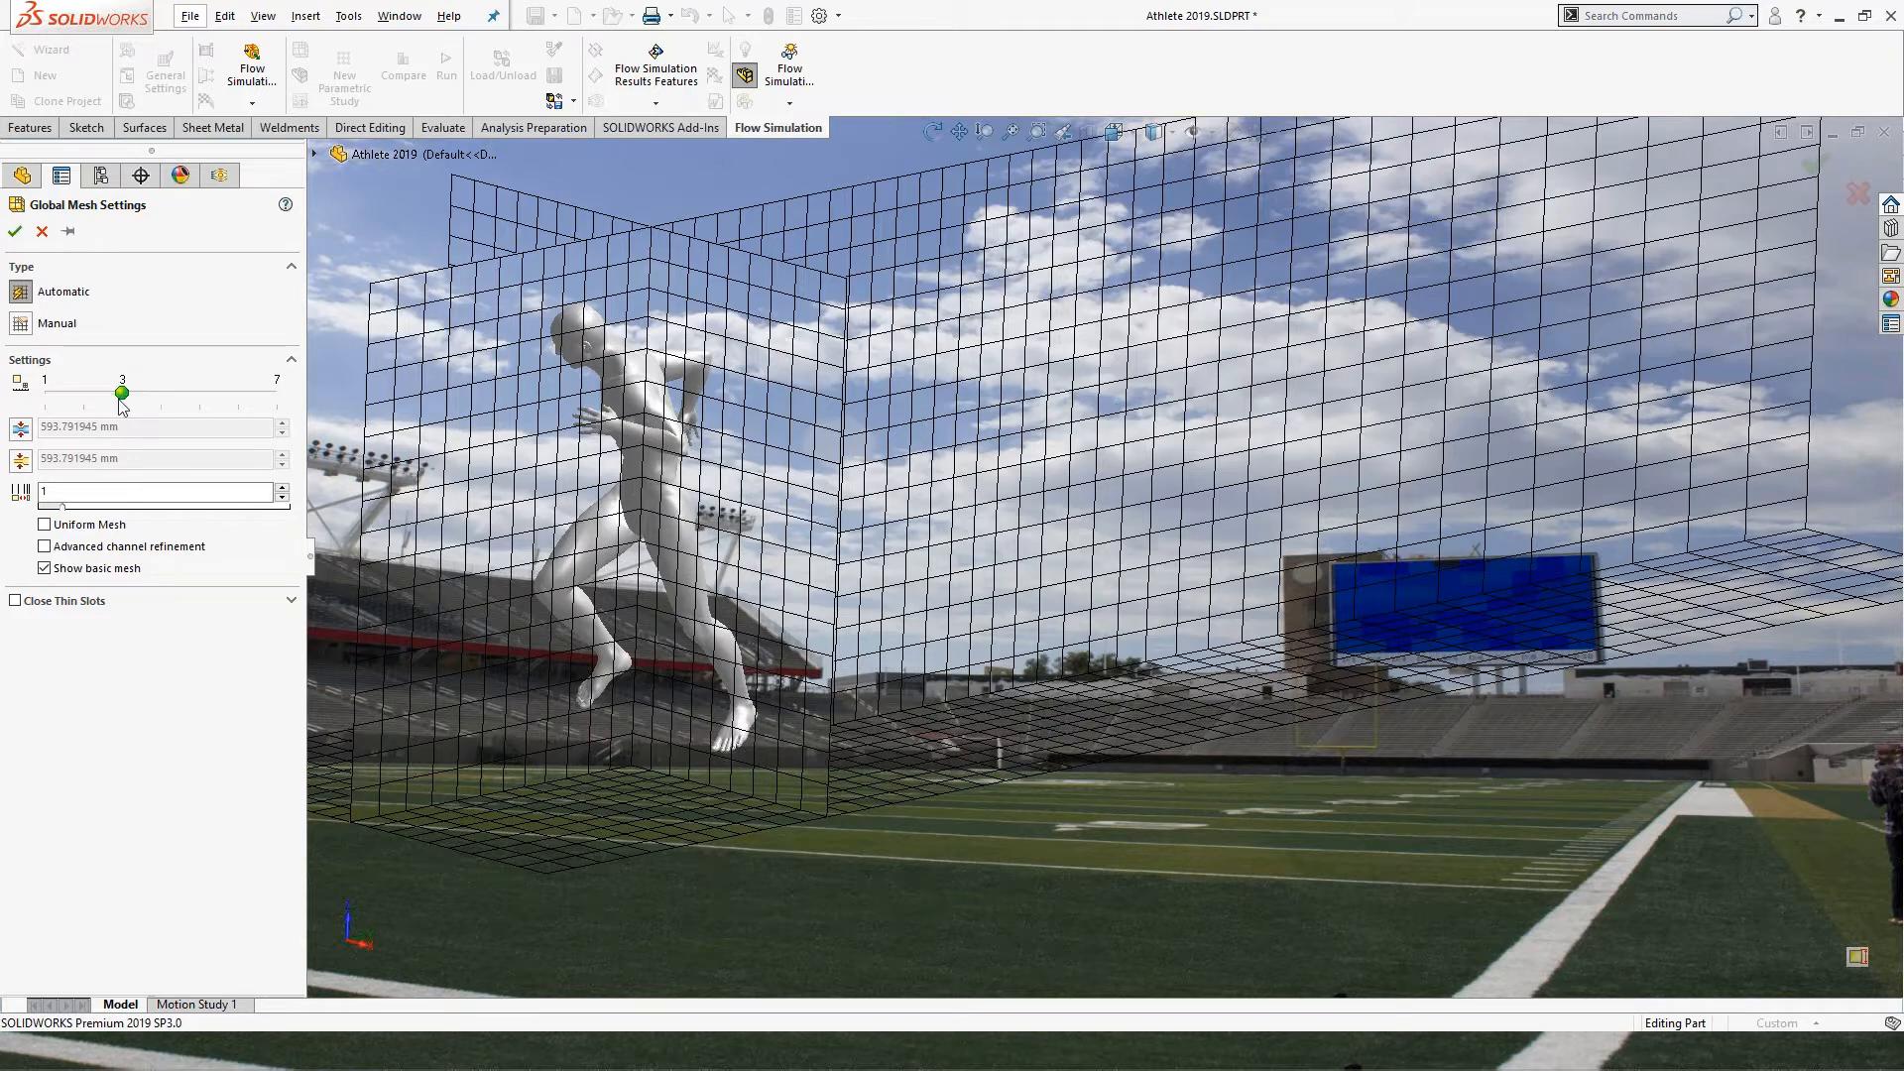
drag(126, 402, 179, 401)
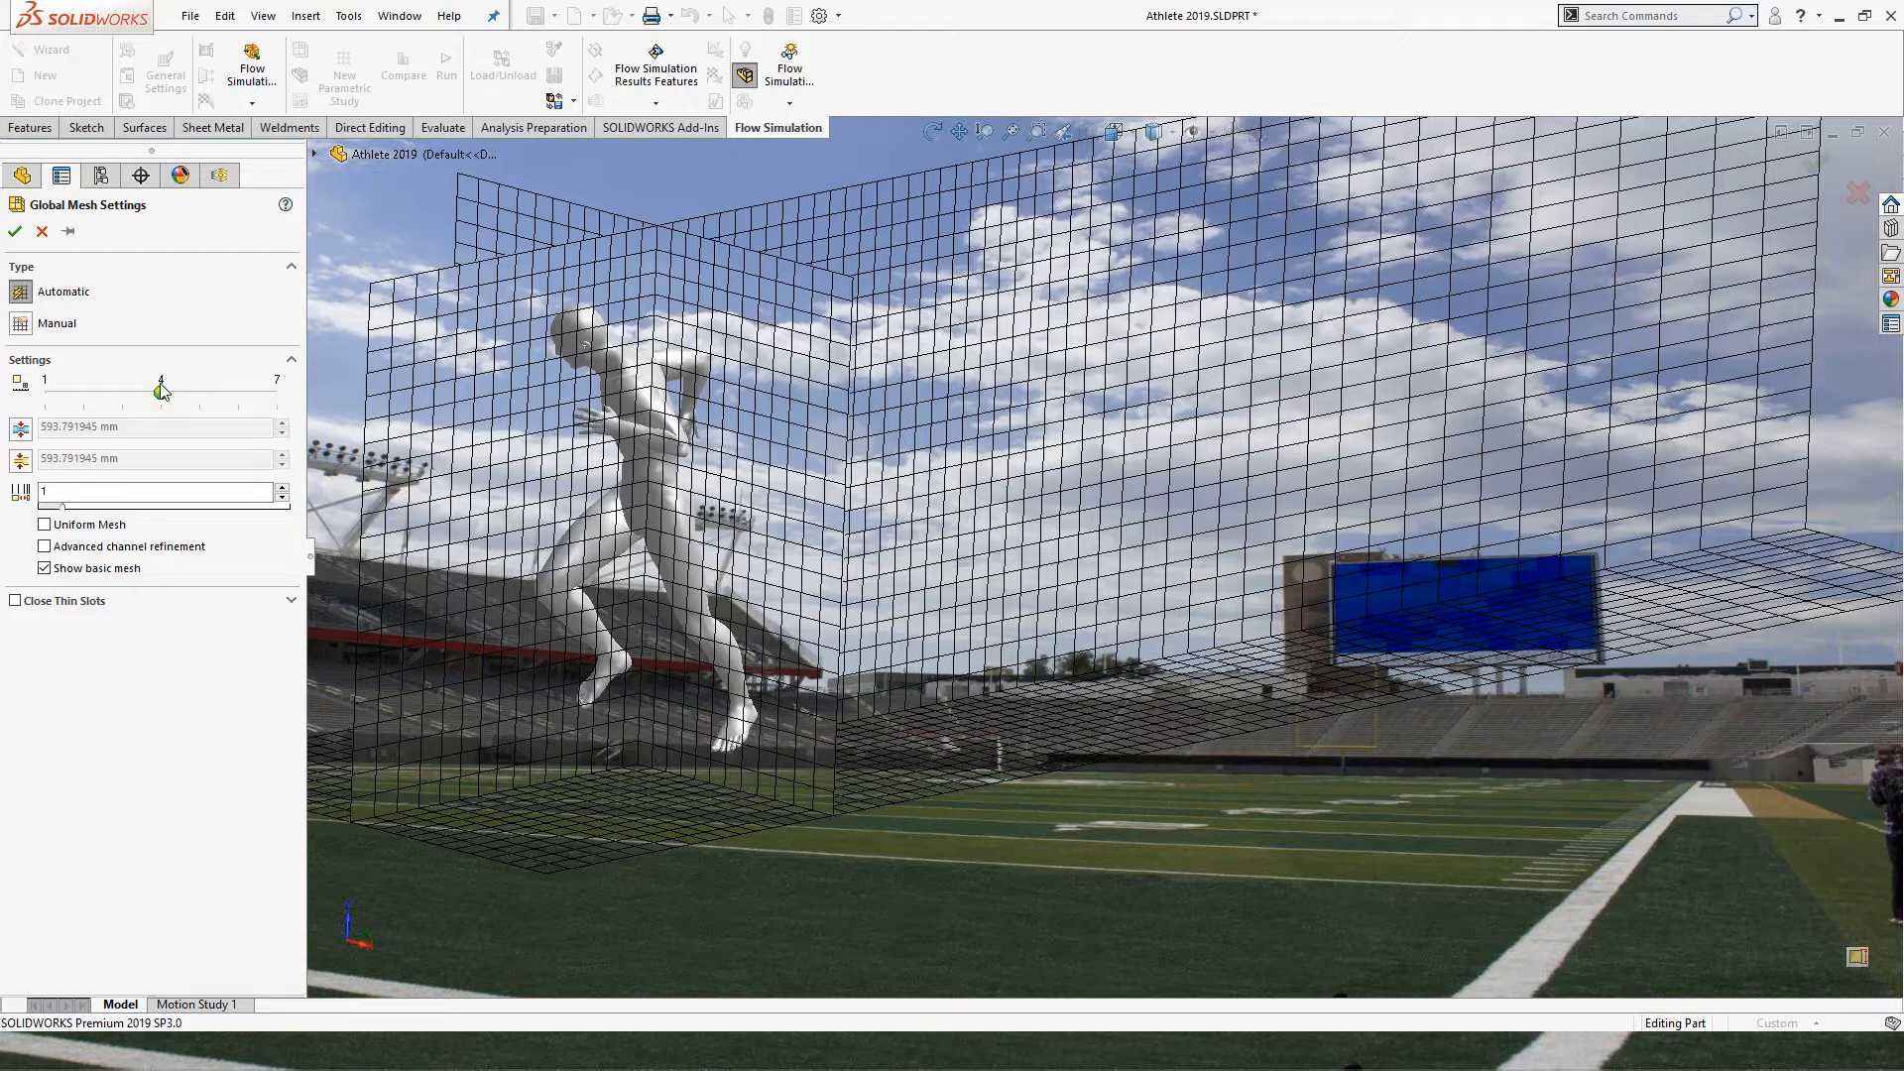
Enable the manual minimum gap size and minimum wall thickness for the global mesh, and set both to 6 mm.
click(27, 434)
click(22, 461)
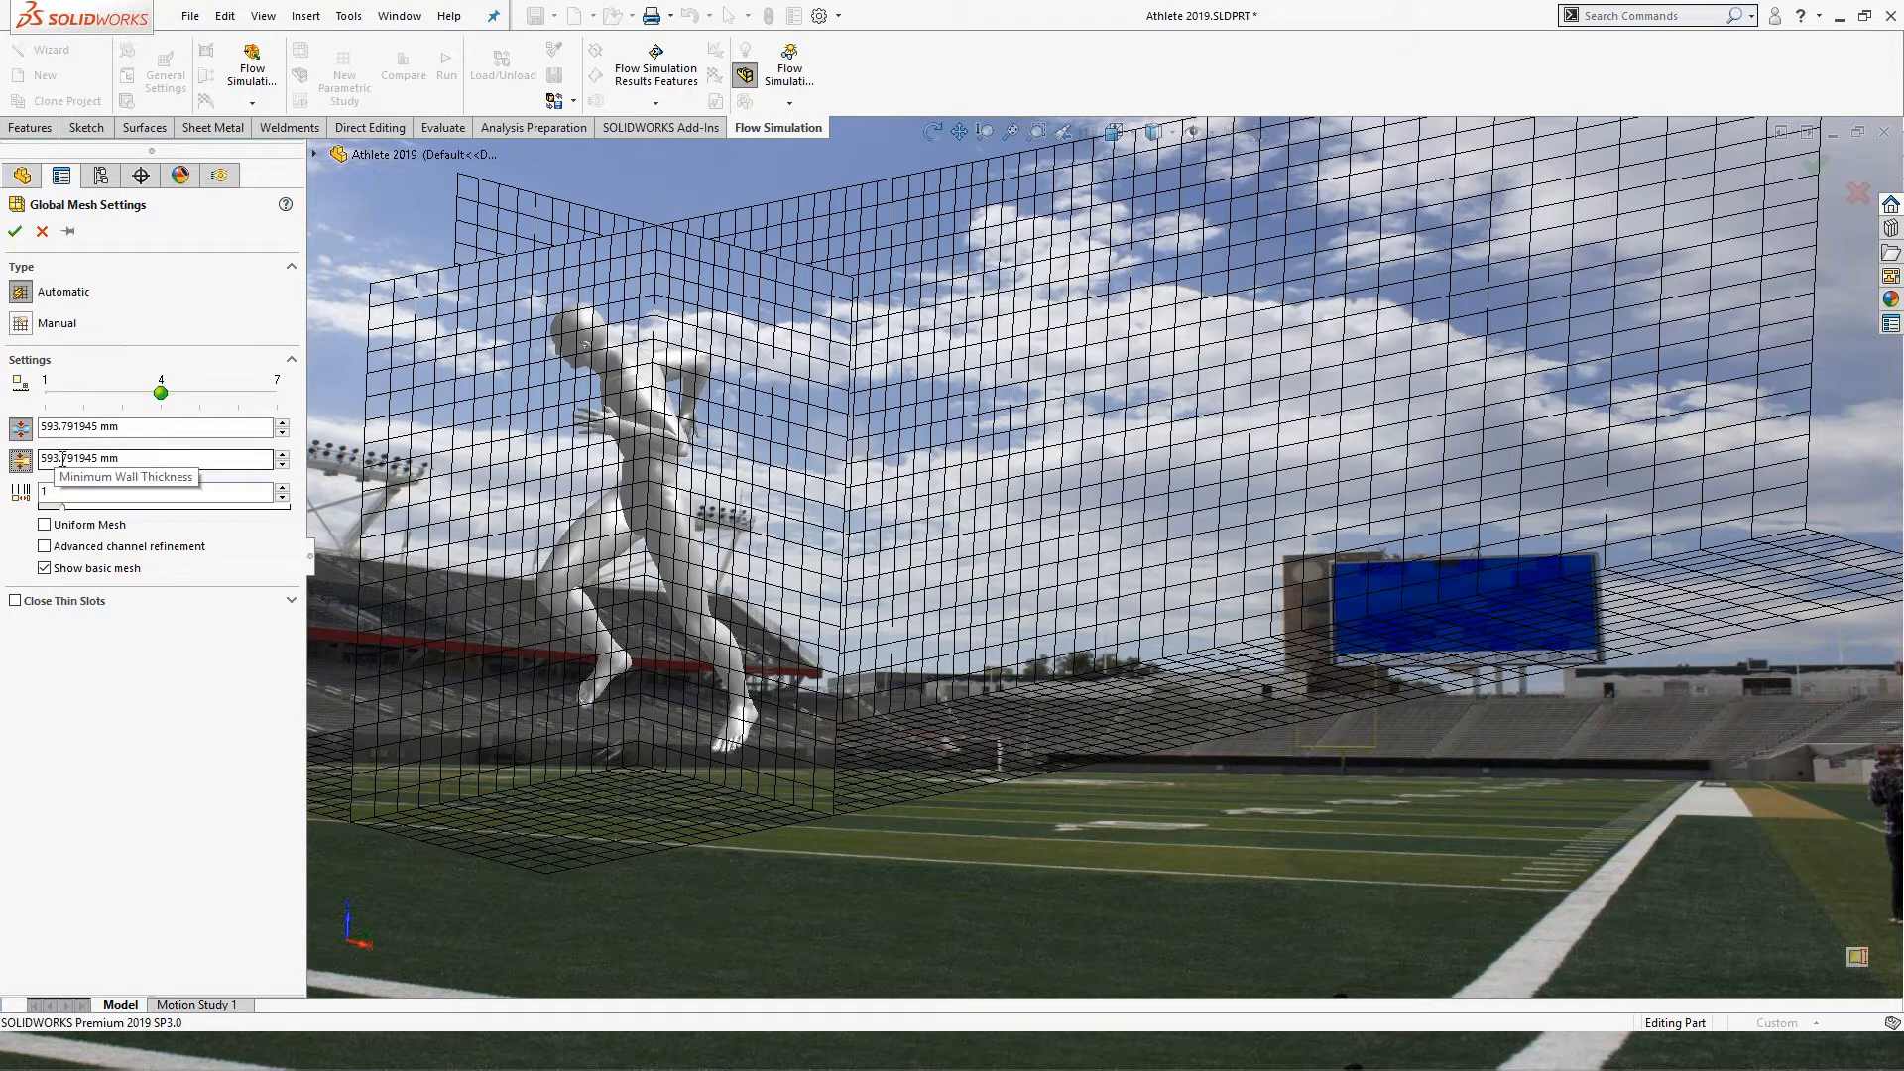
triple_click(60, 427)
text(0.25in)
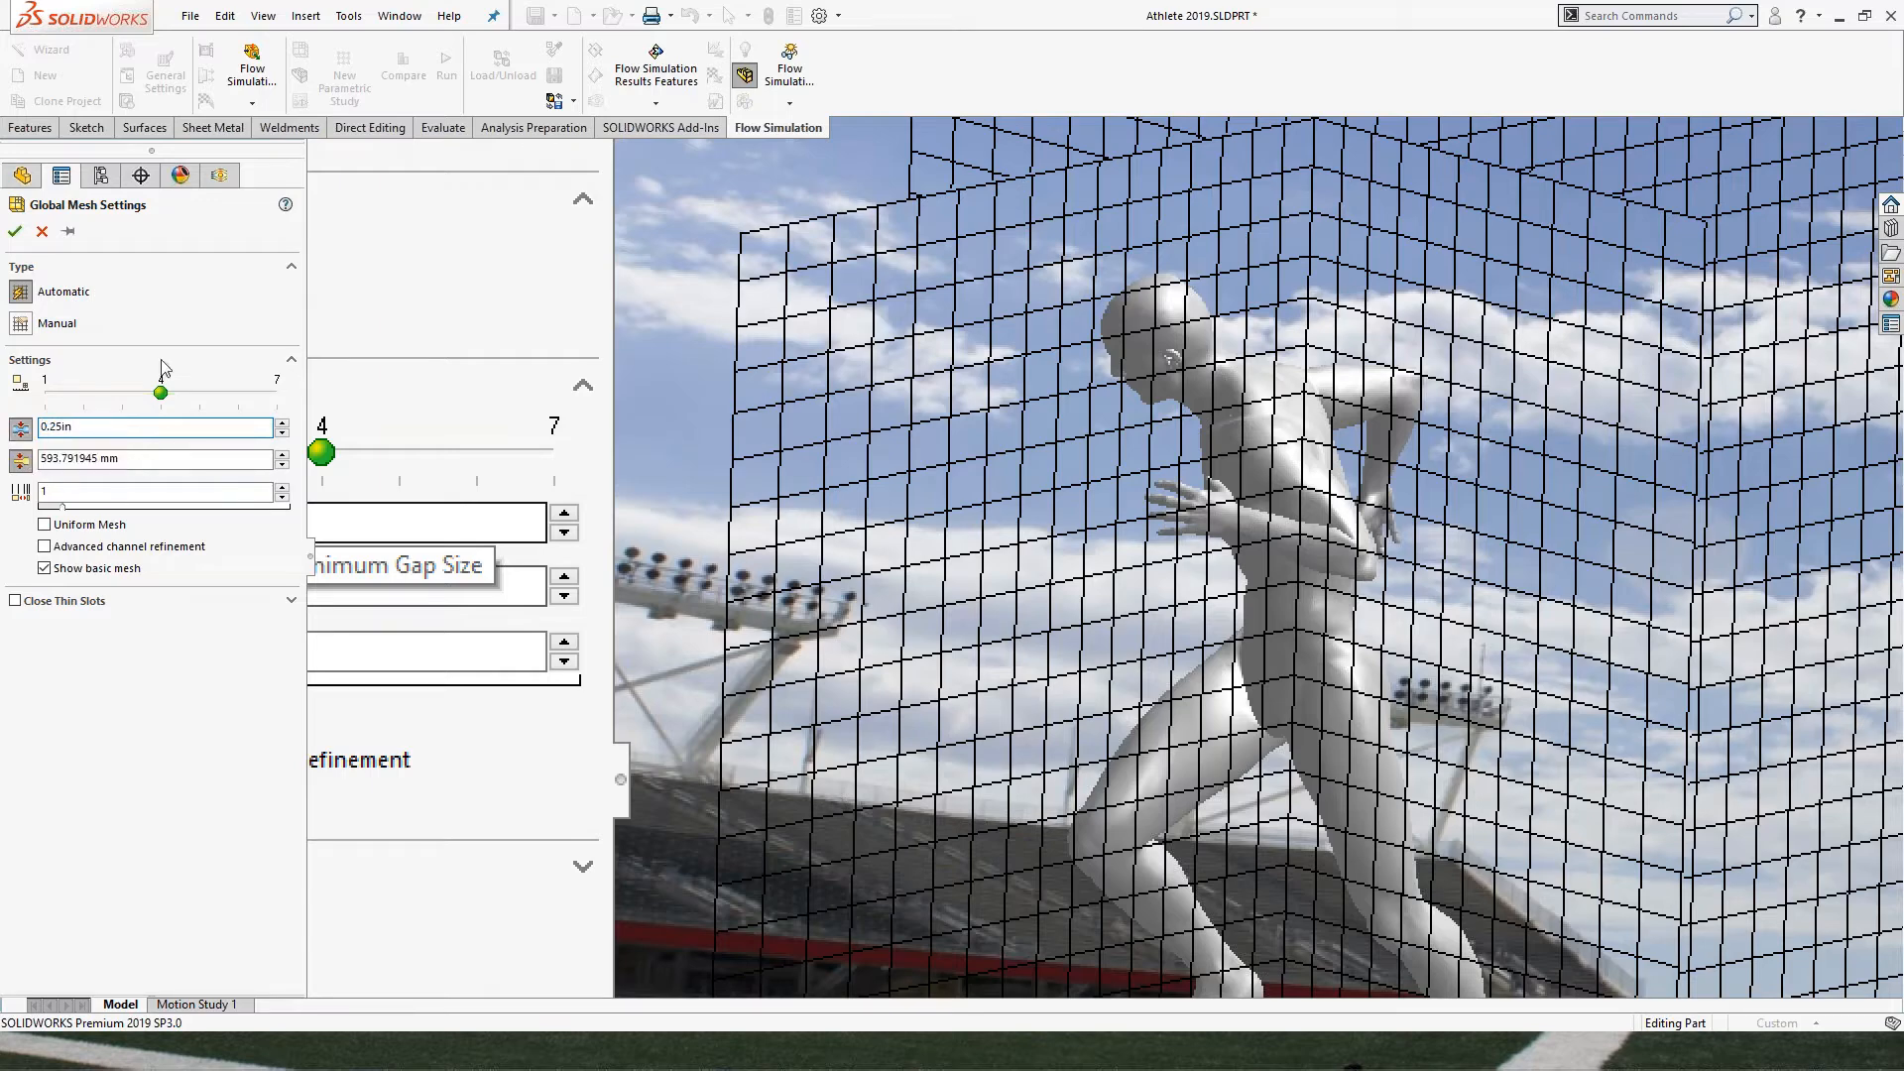
click(133, 345)
drag(91, 427, 9, 424)
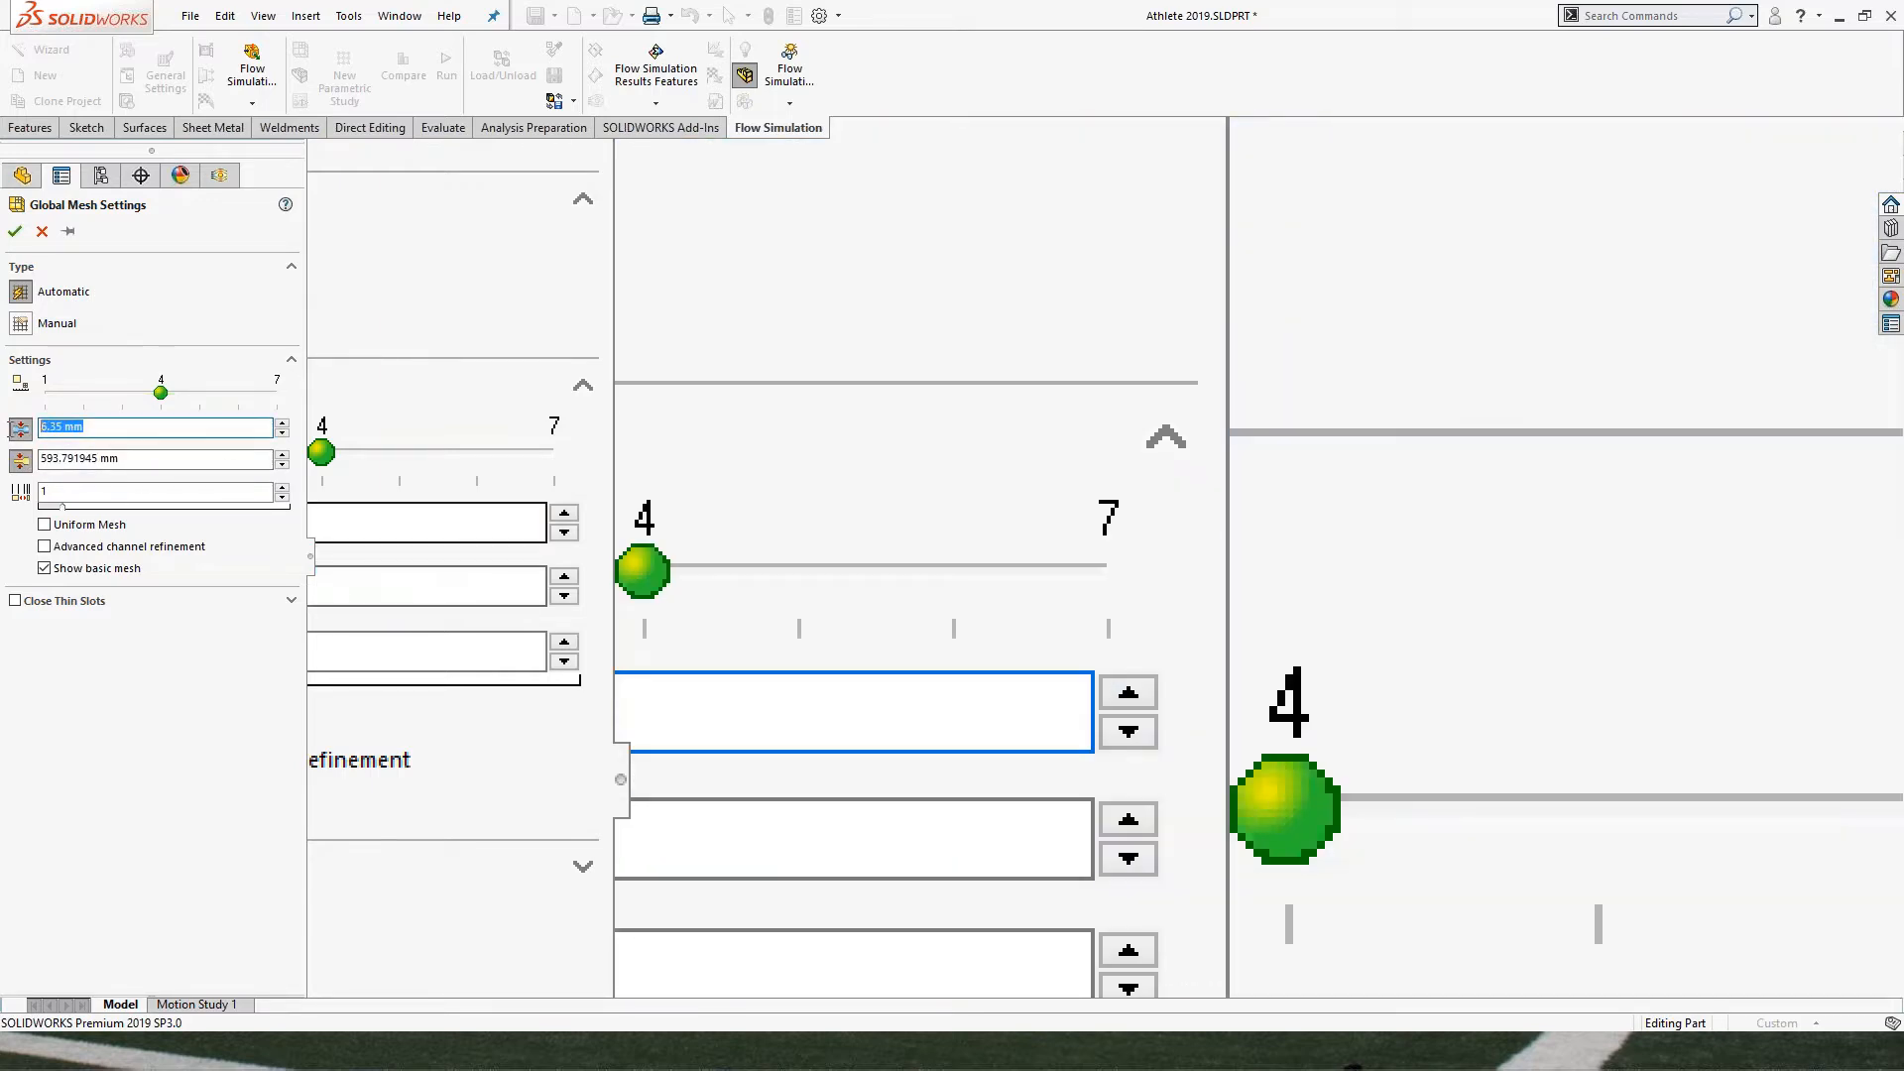
text(6)
click(152, 455)
triple_click(153, 455)
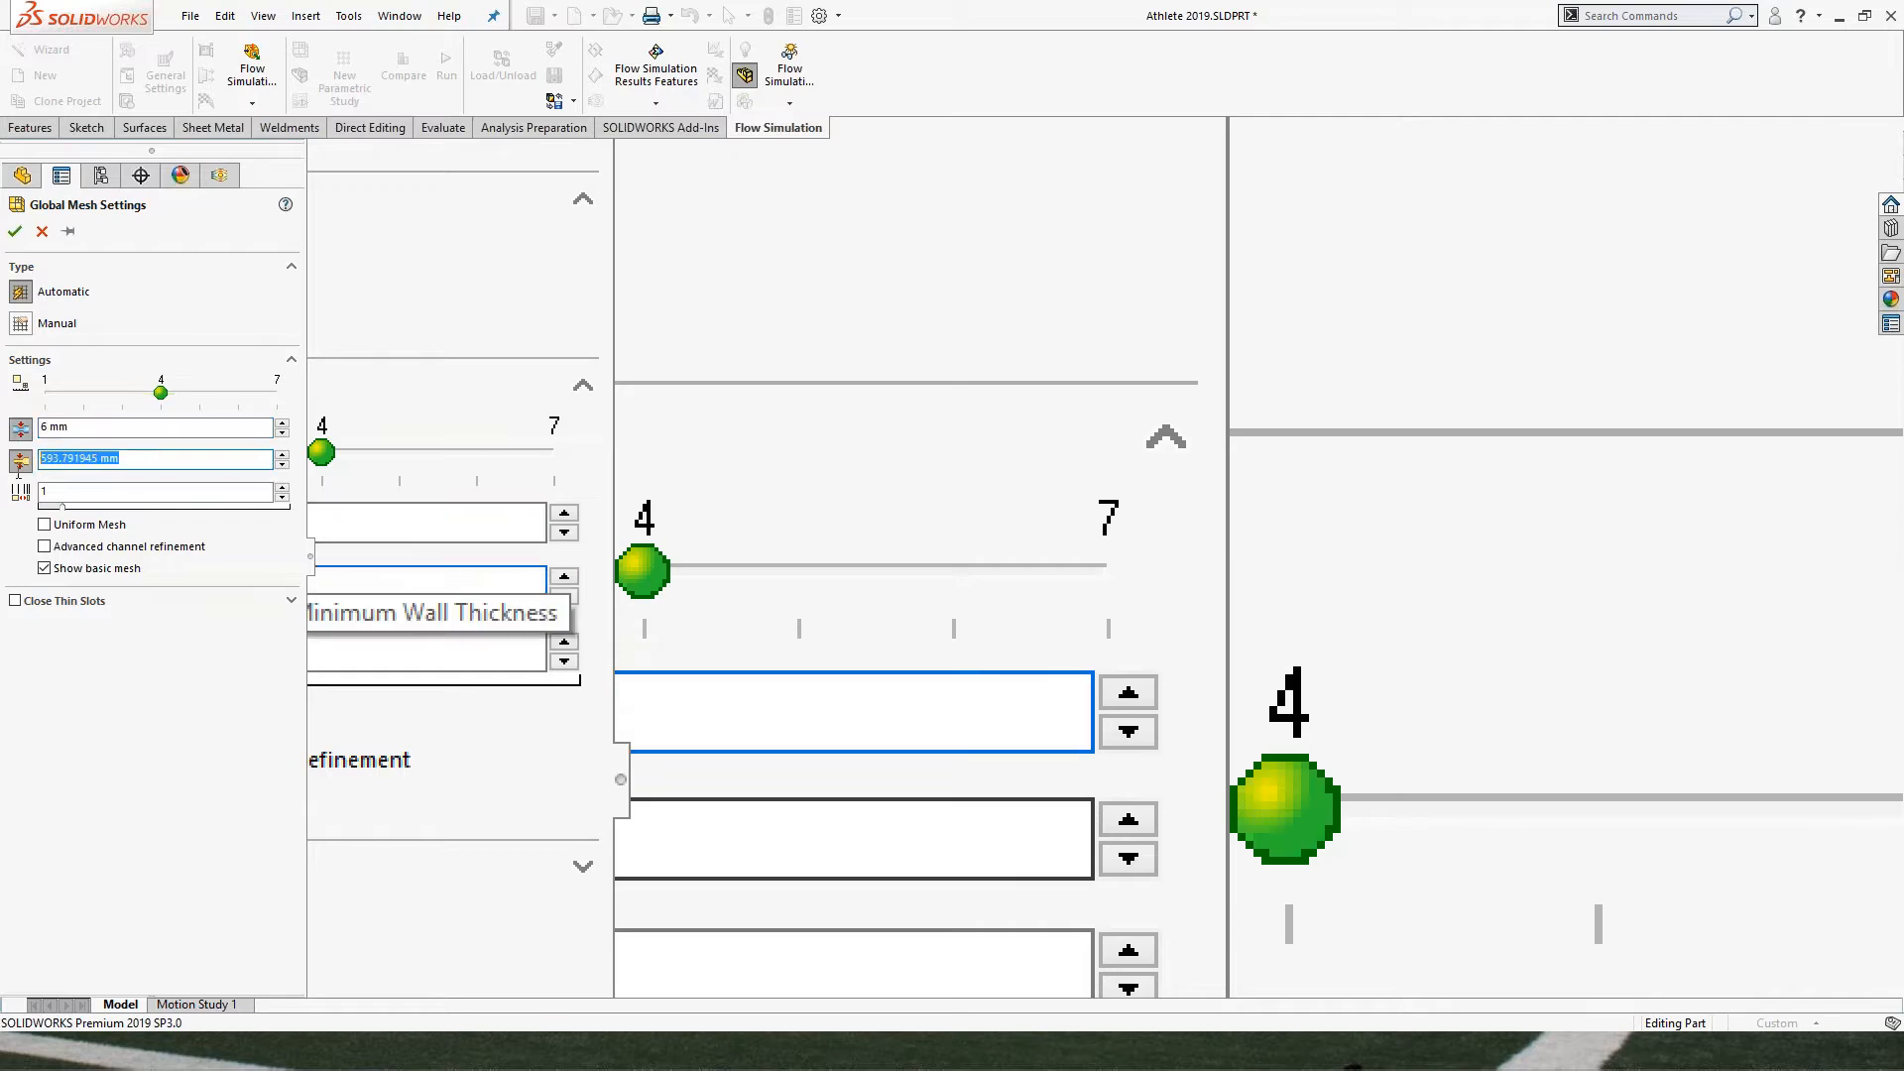
text(6)
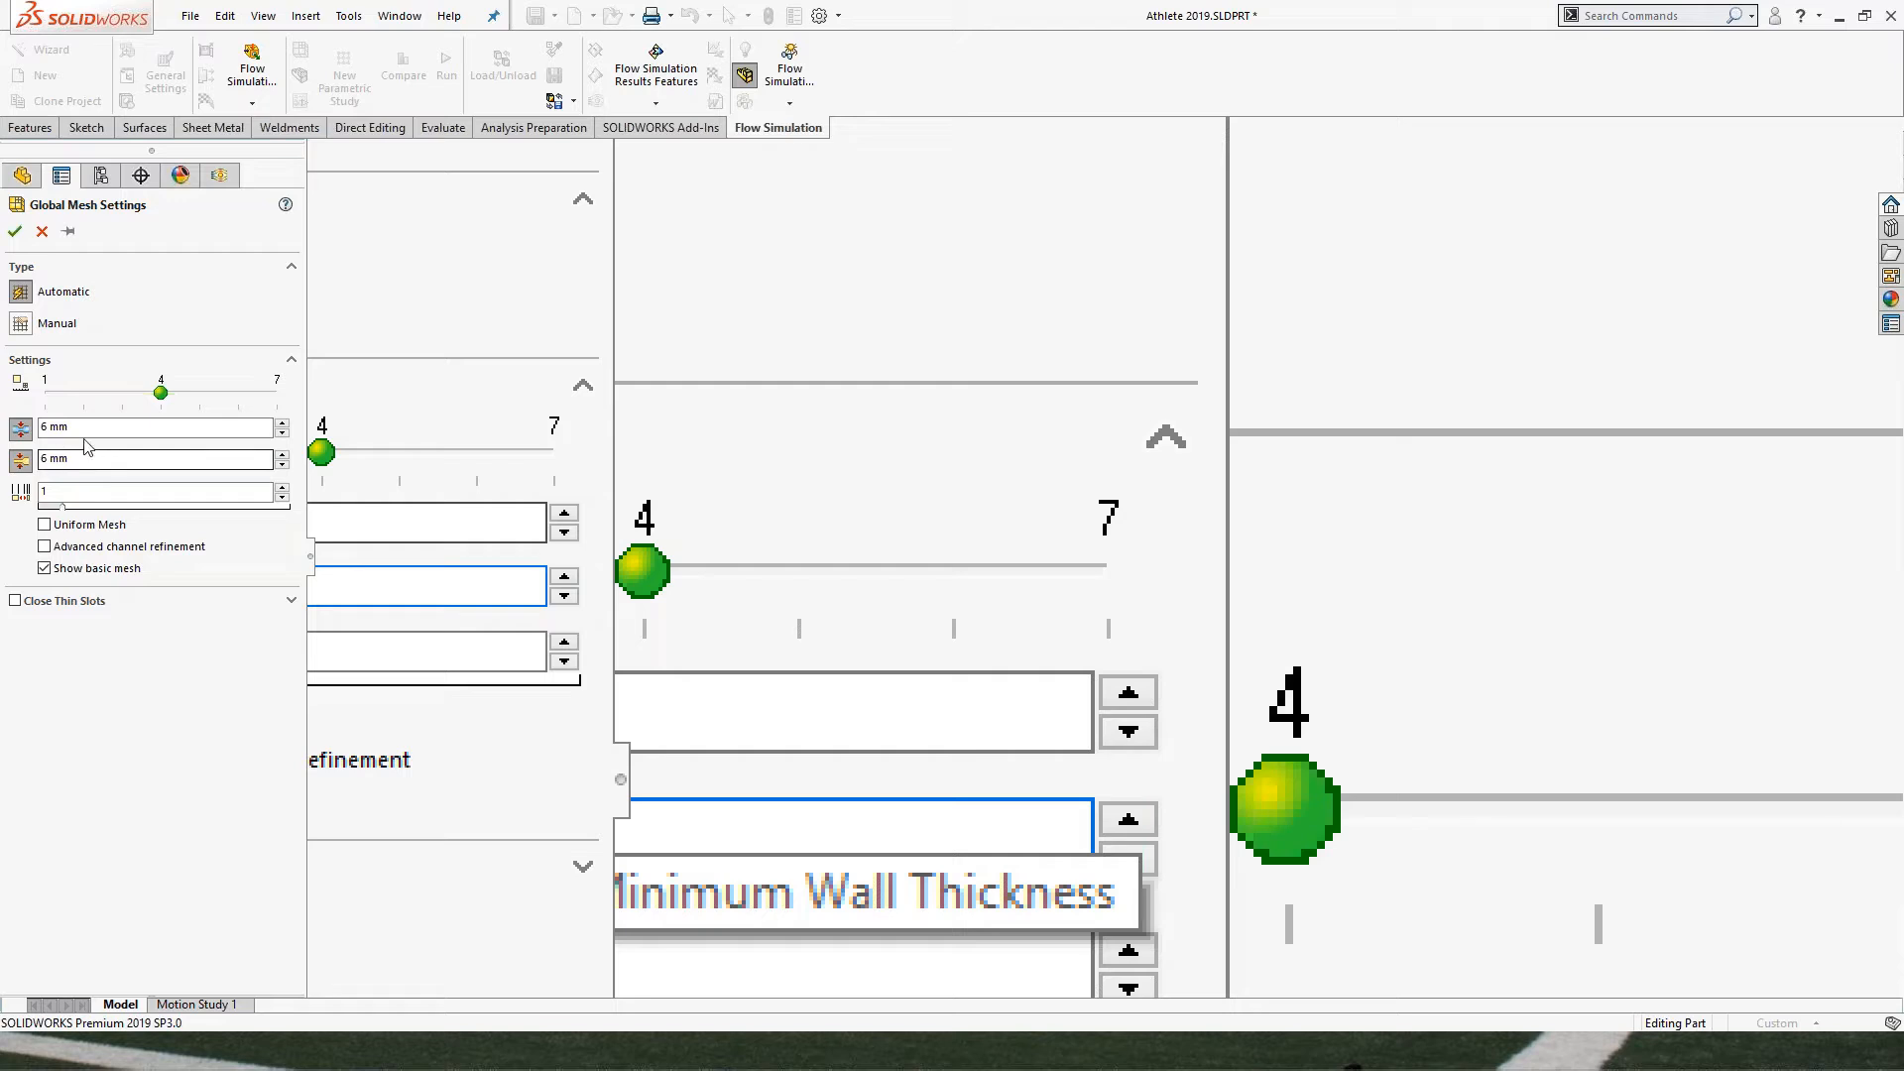
Switch the global mesh to manual, show the basic mesh, and raise the number of cells per X to 44.
click(25, 321)
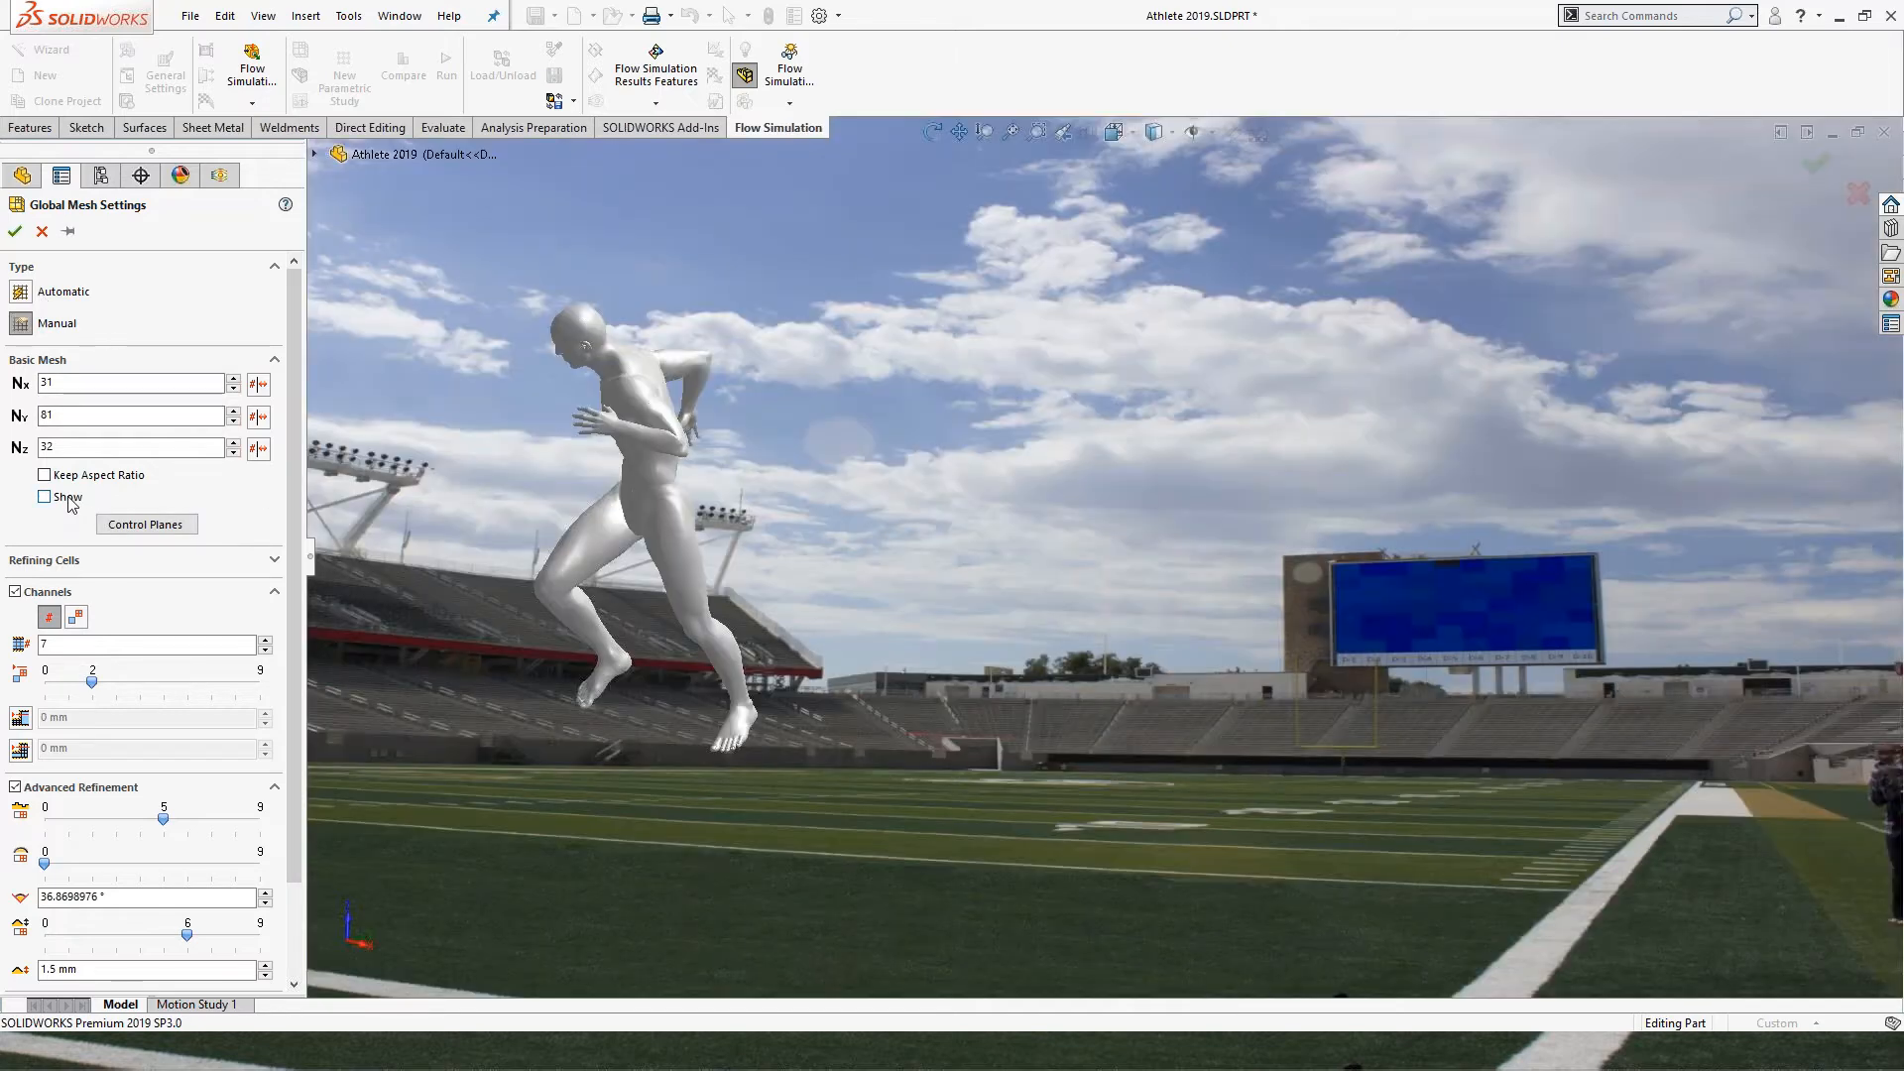
click(69, 499)
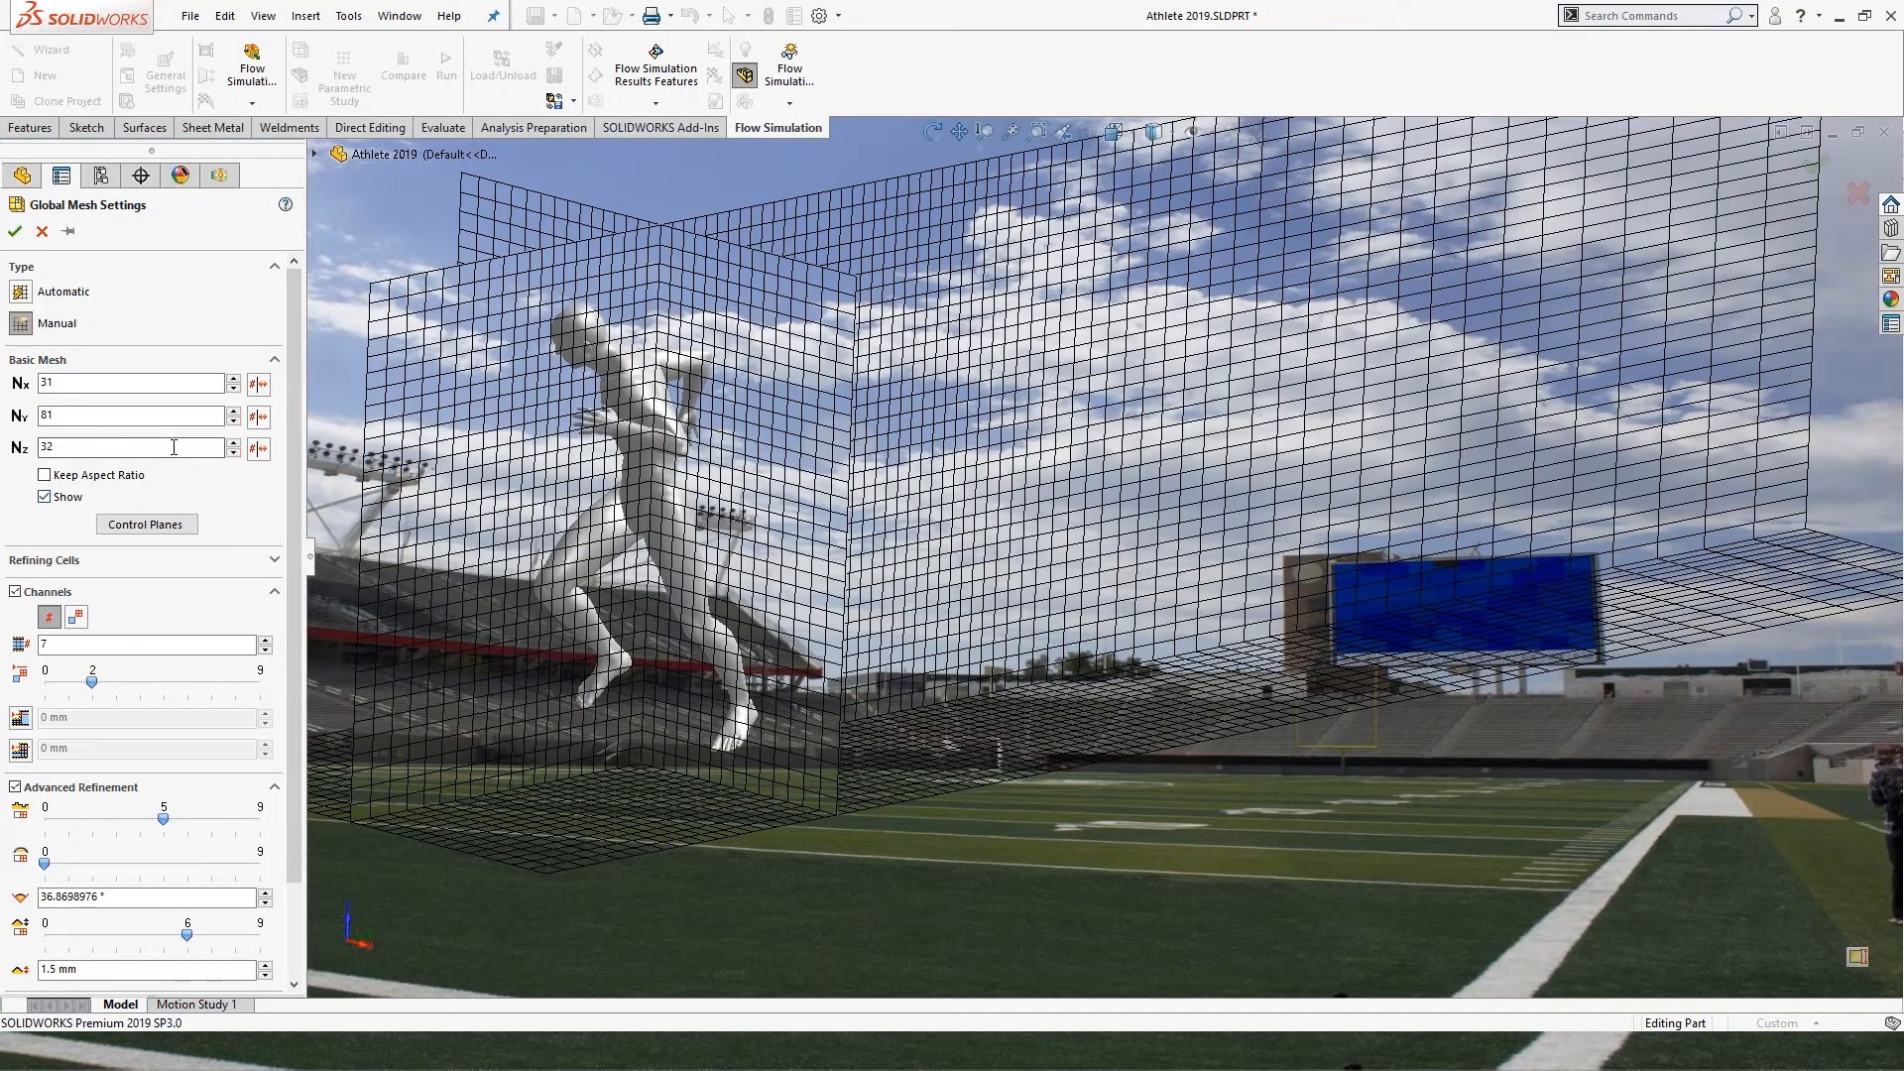
click(234, 379)
click(234, 378)
click(234, 379)
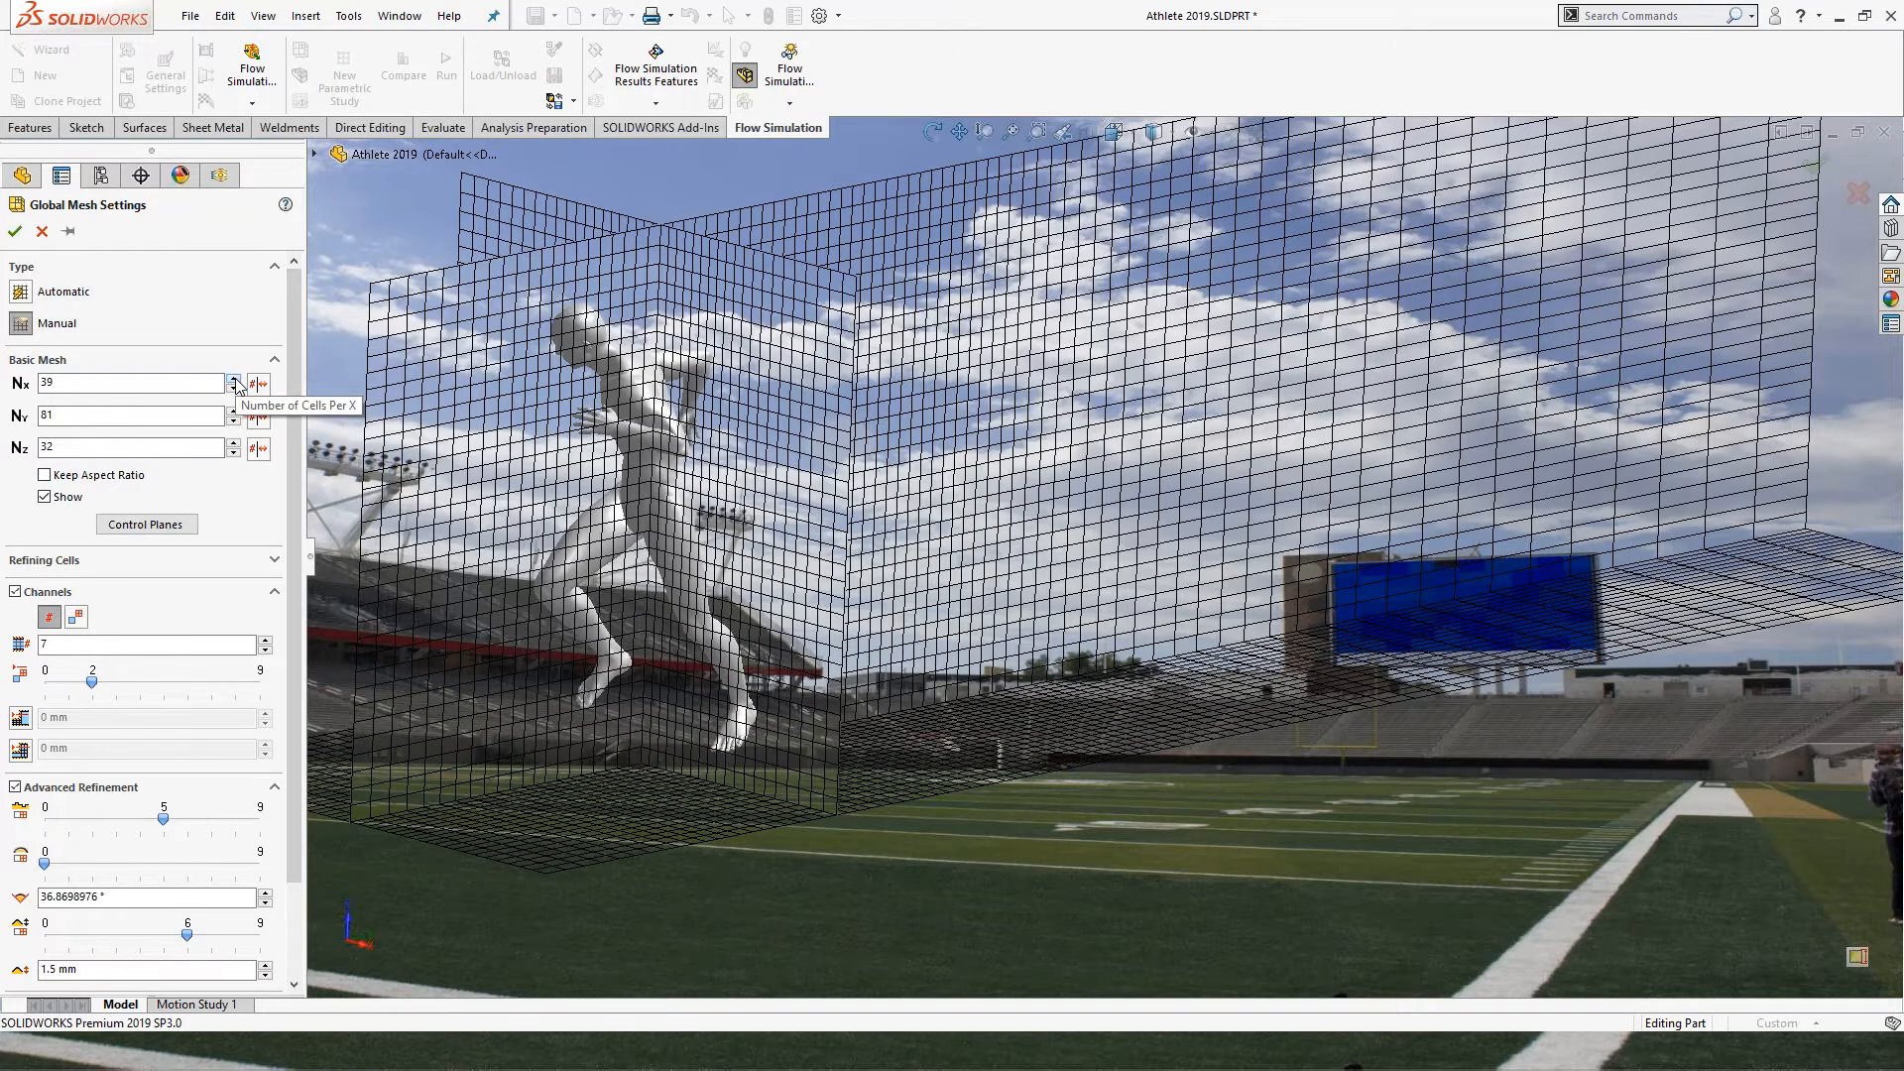
click(234, 378)
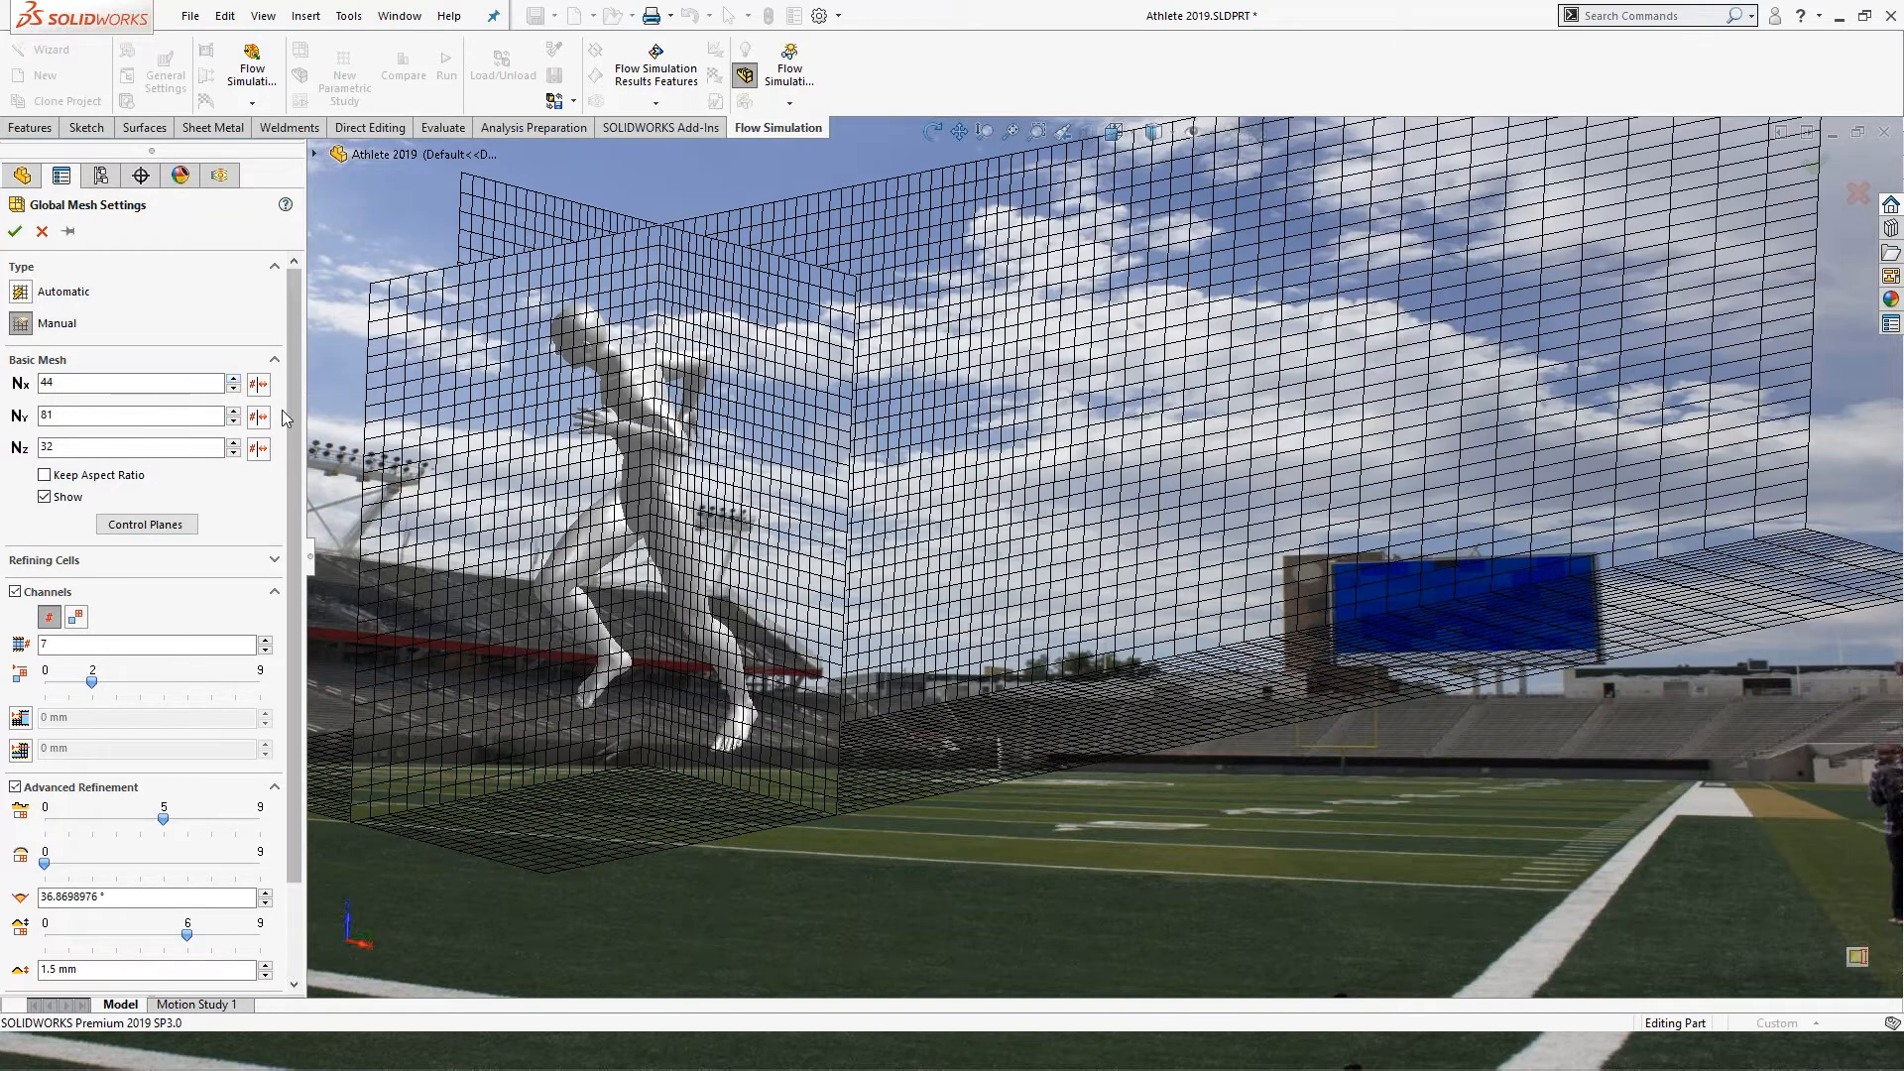
Define the basic mesh along X by cell size instead of cell count, and set the size to 30 mm.
click(258, 384)
double_click(126, 388)
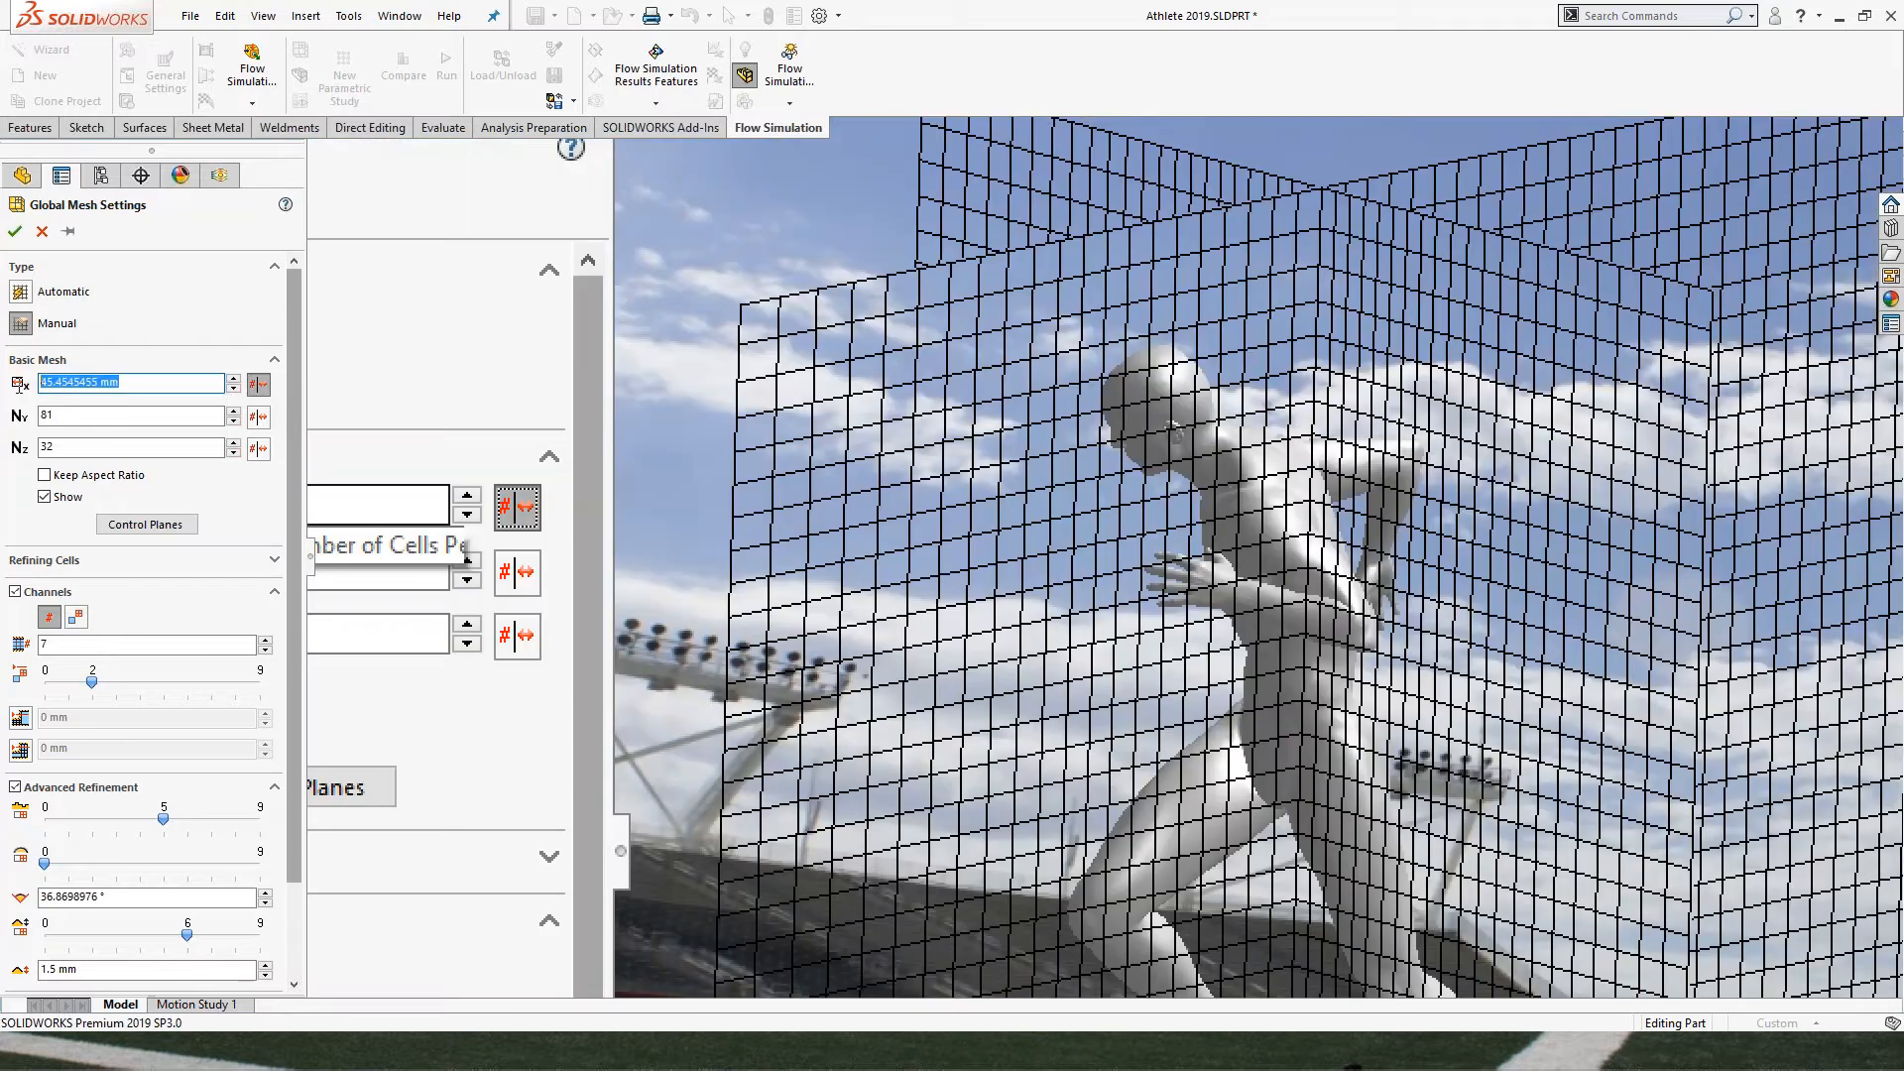
text(3)
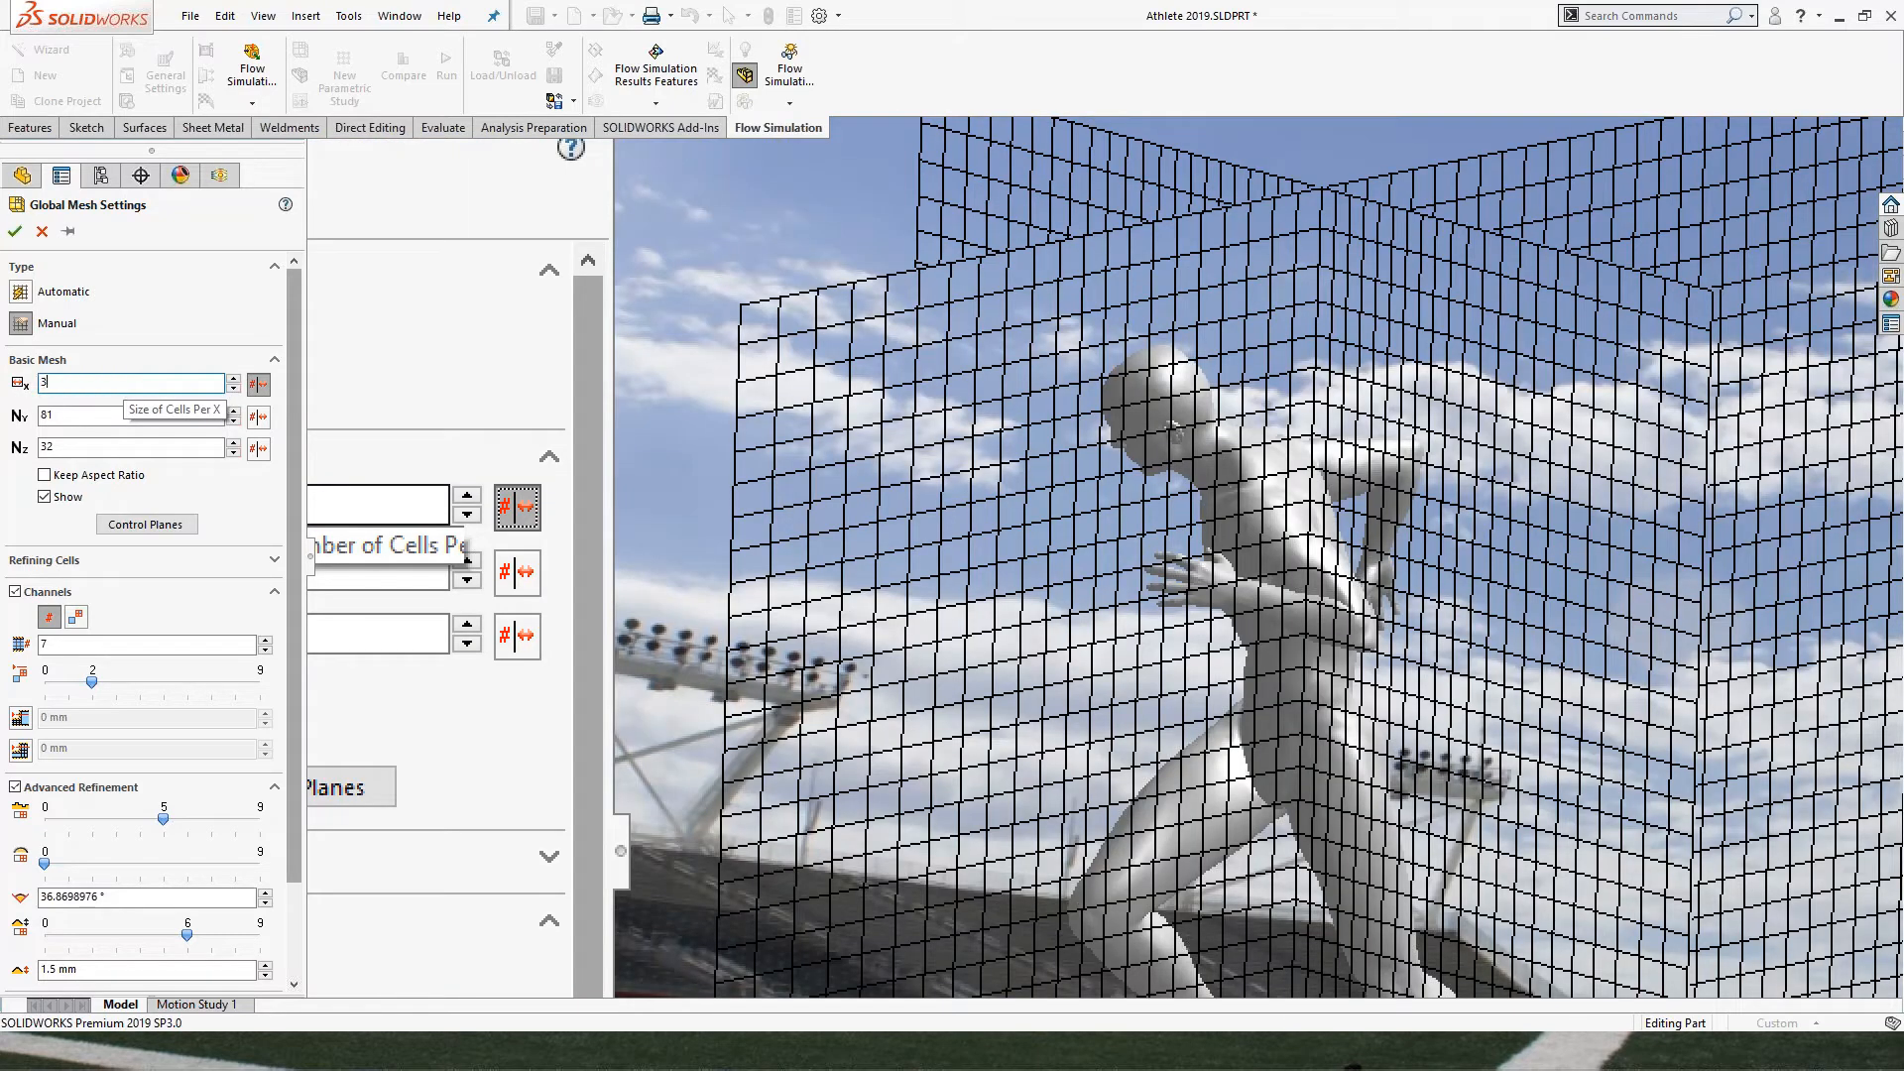
text(0)
key(Return)
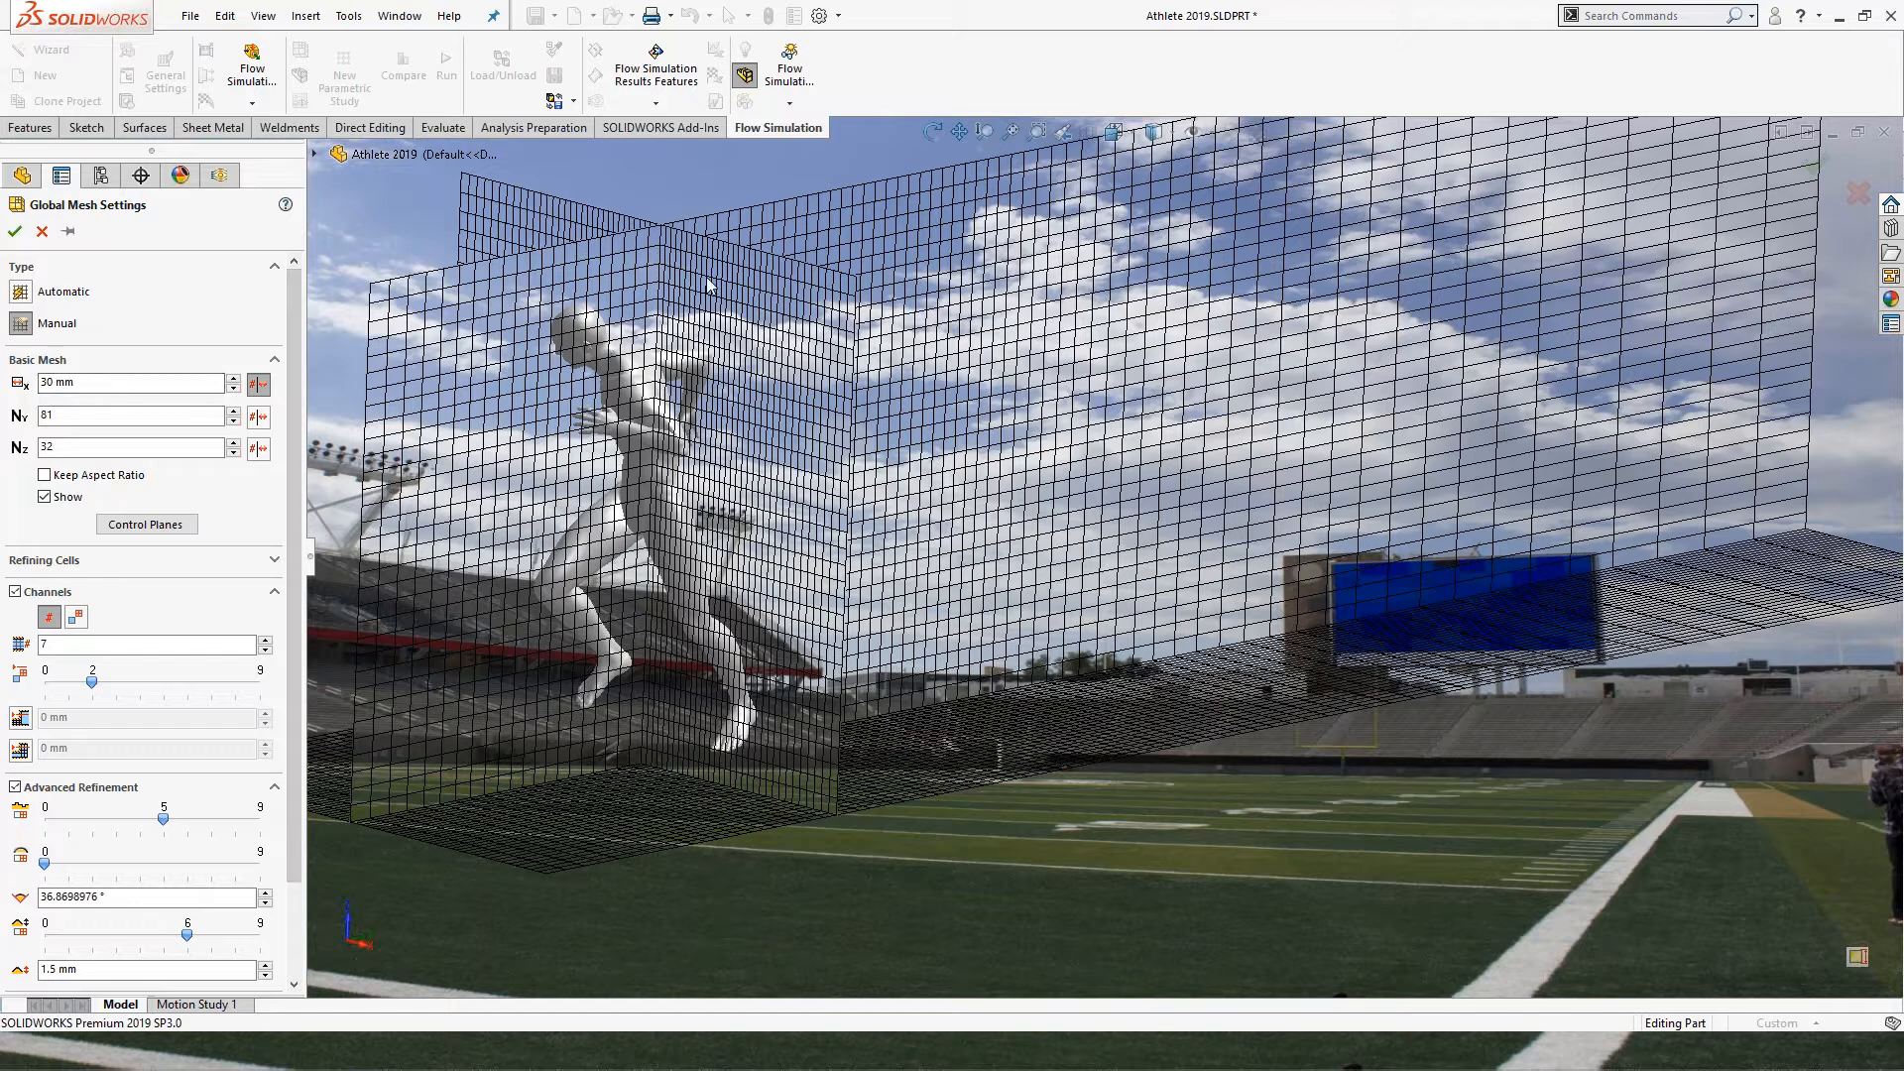
click(258, 384)
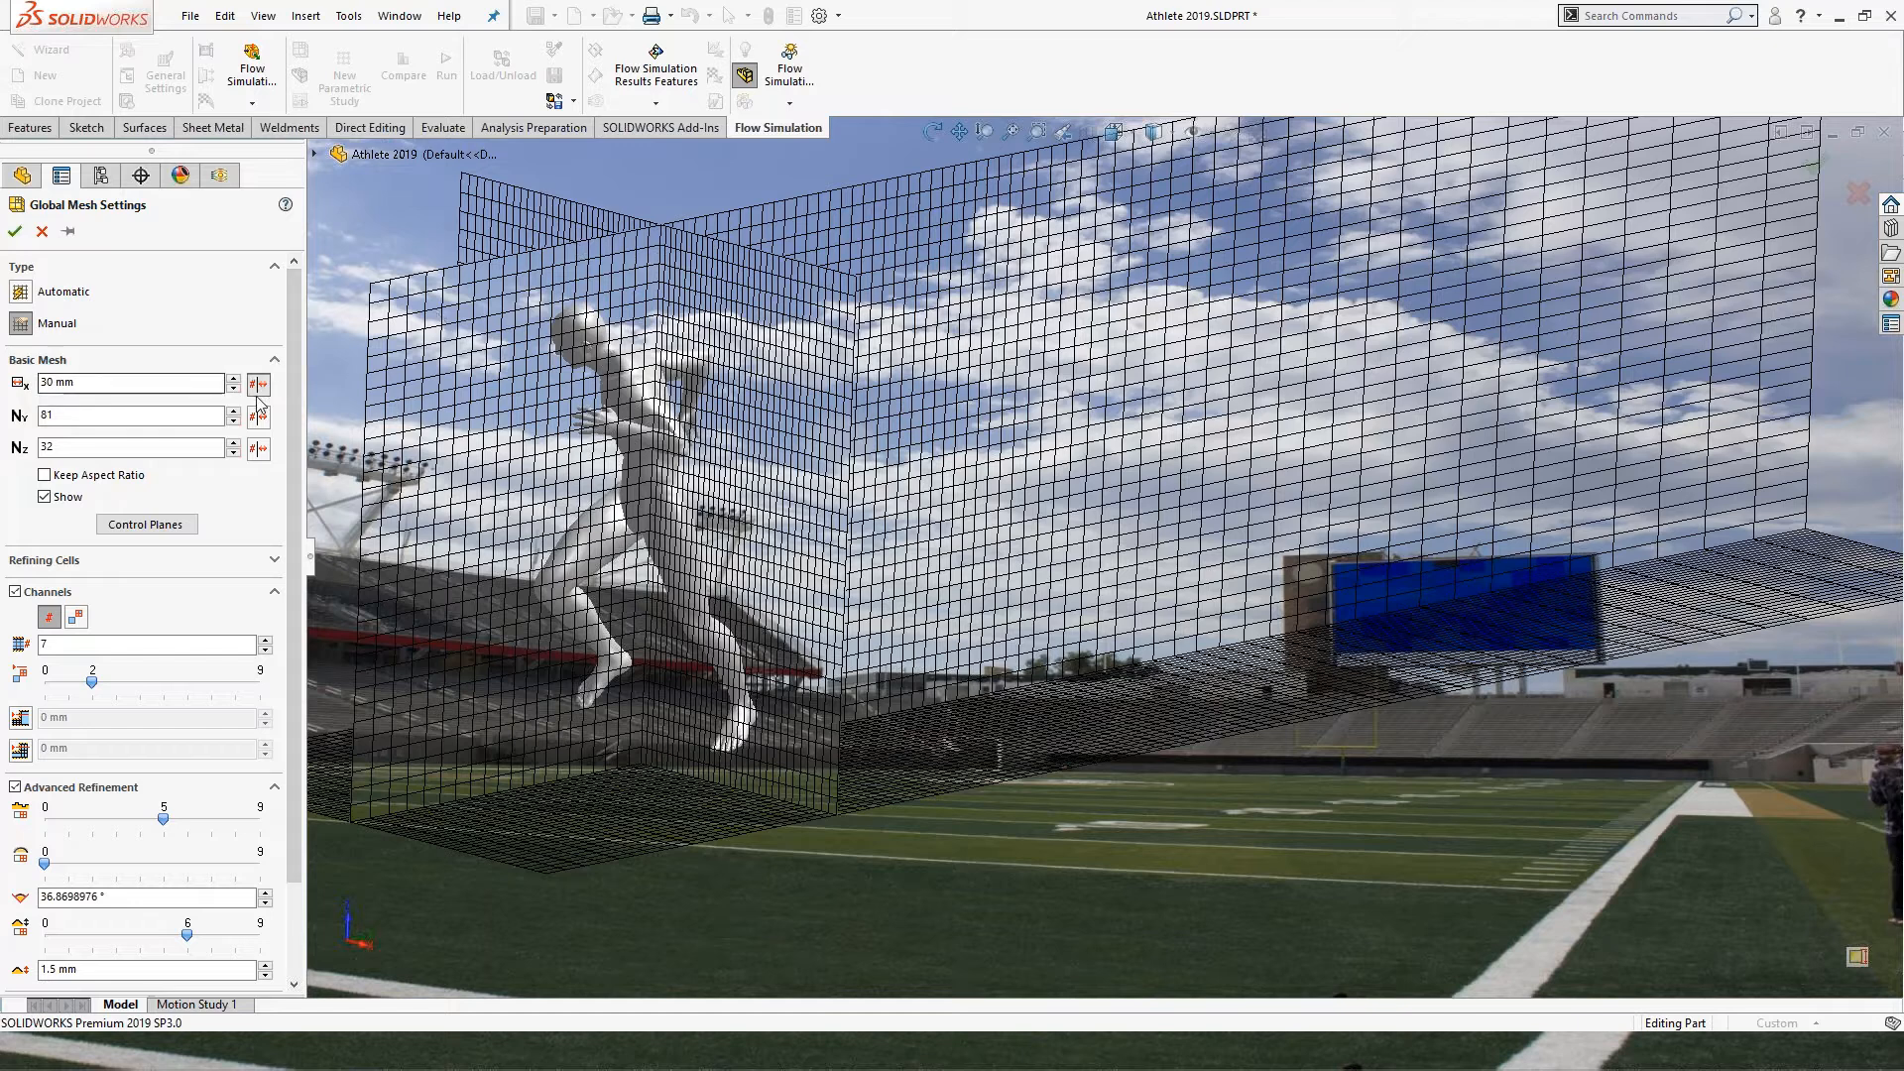
Return the global mesh type to automatic, refresh the basic mesh display around the athlete, and accept the settings.
click(32, 296)
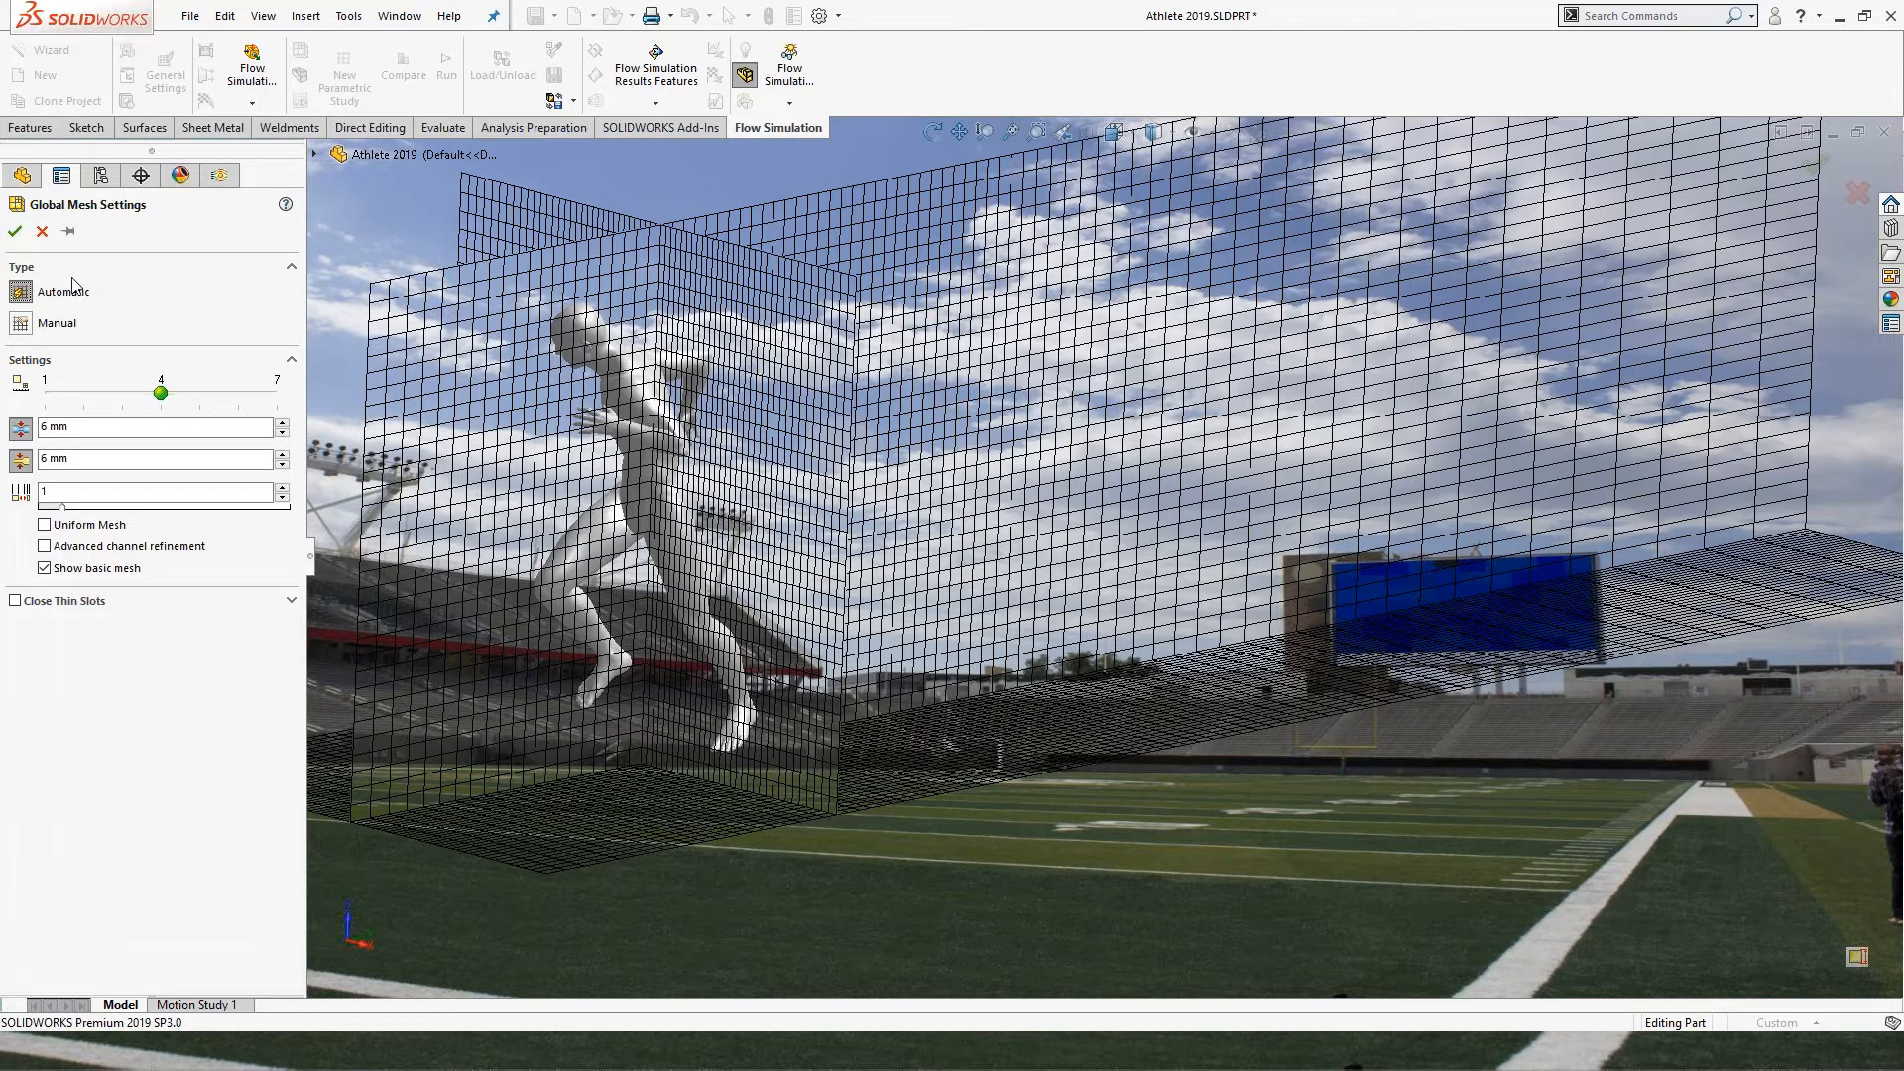
click(117, 569)
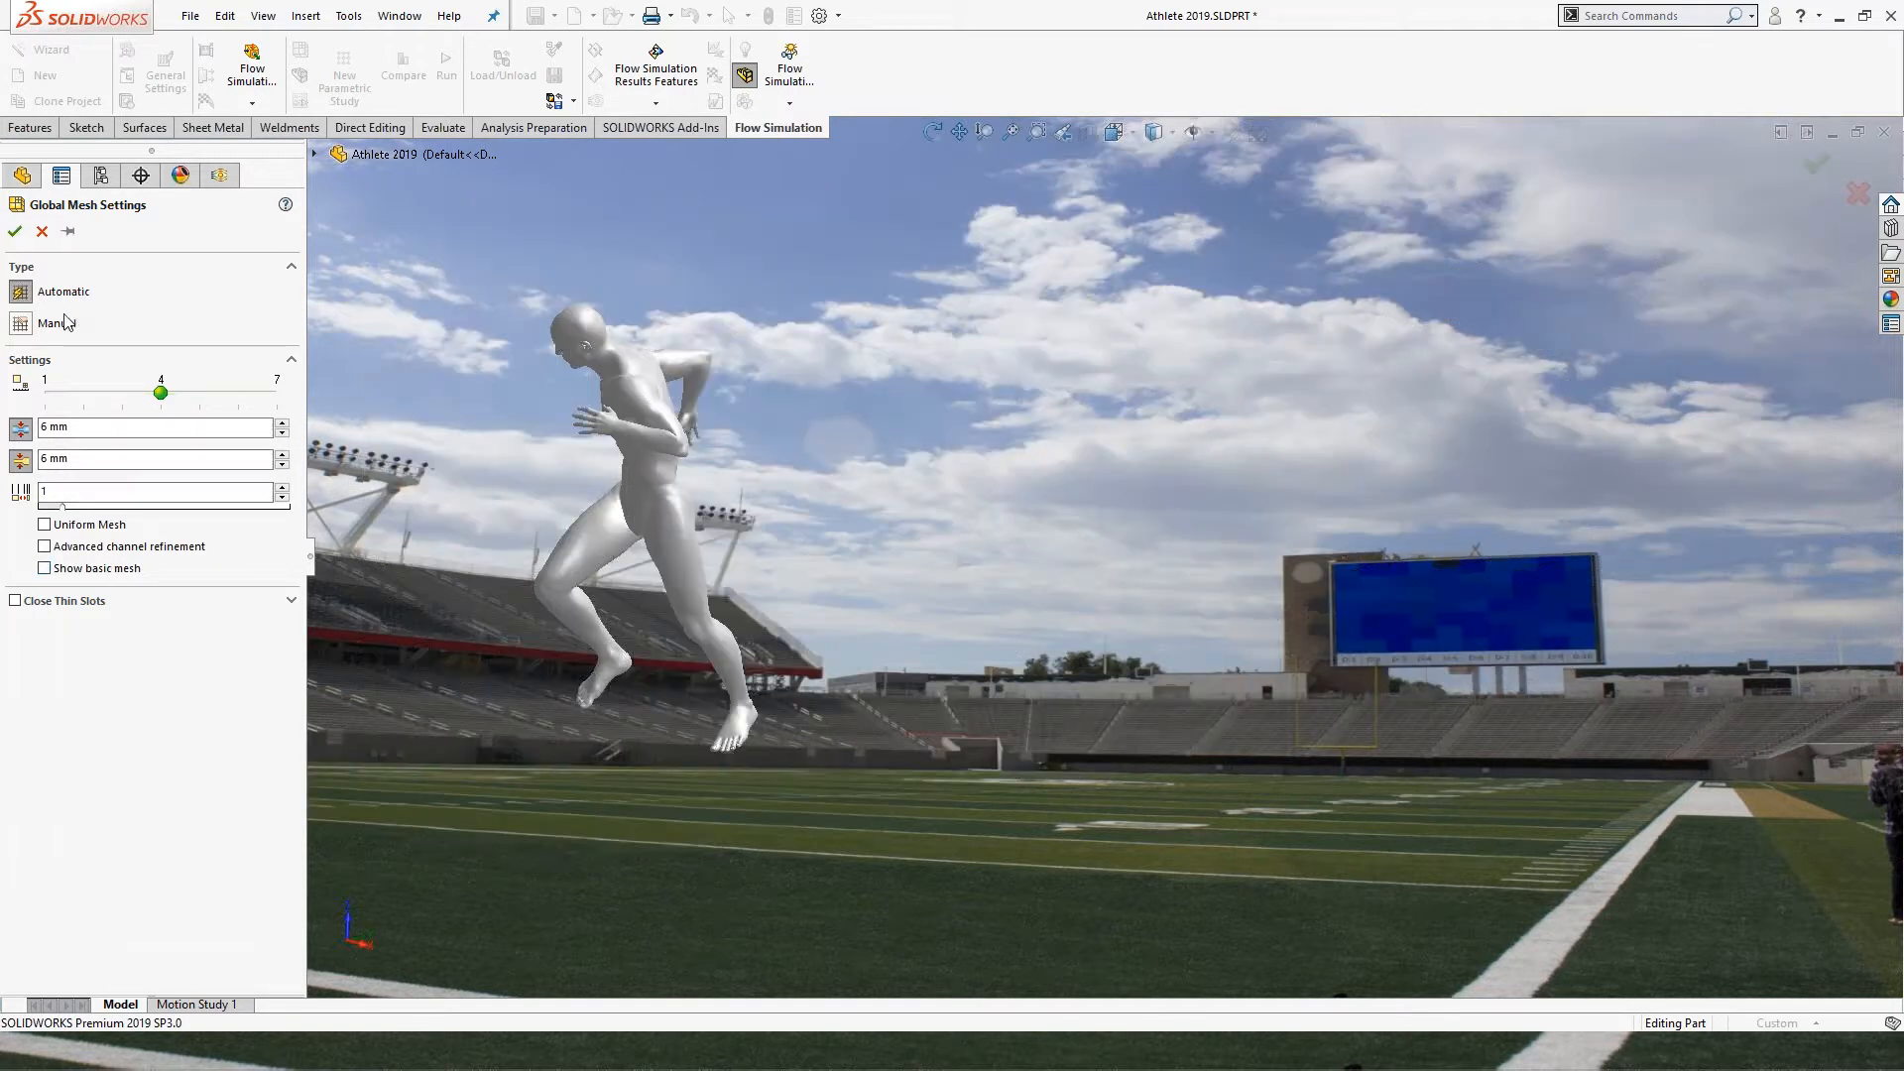
click(91, 570)
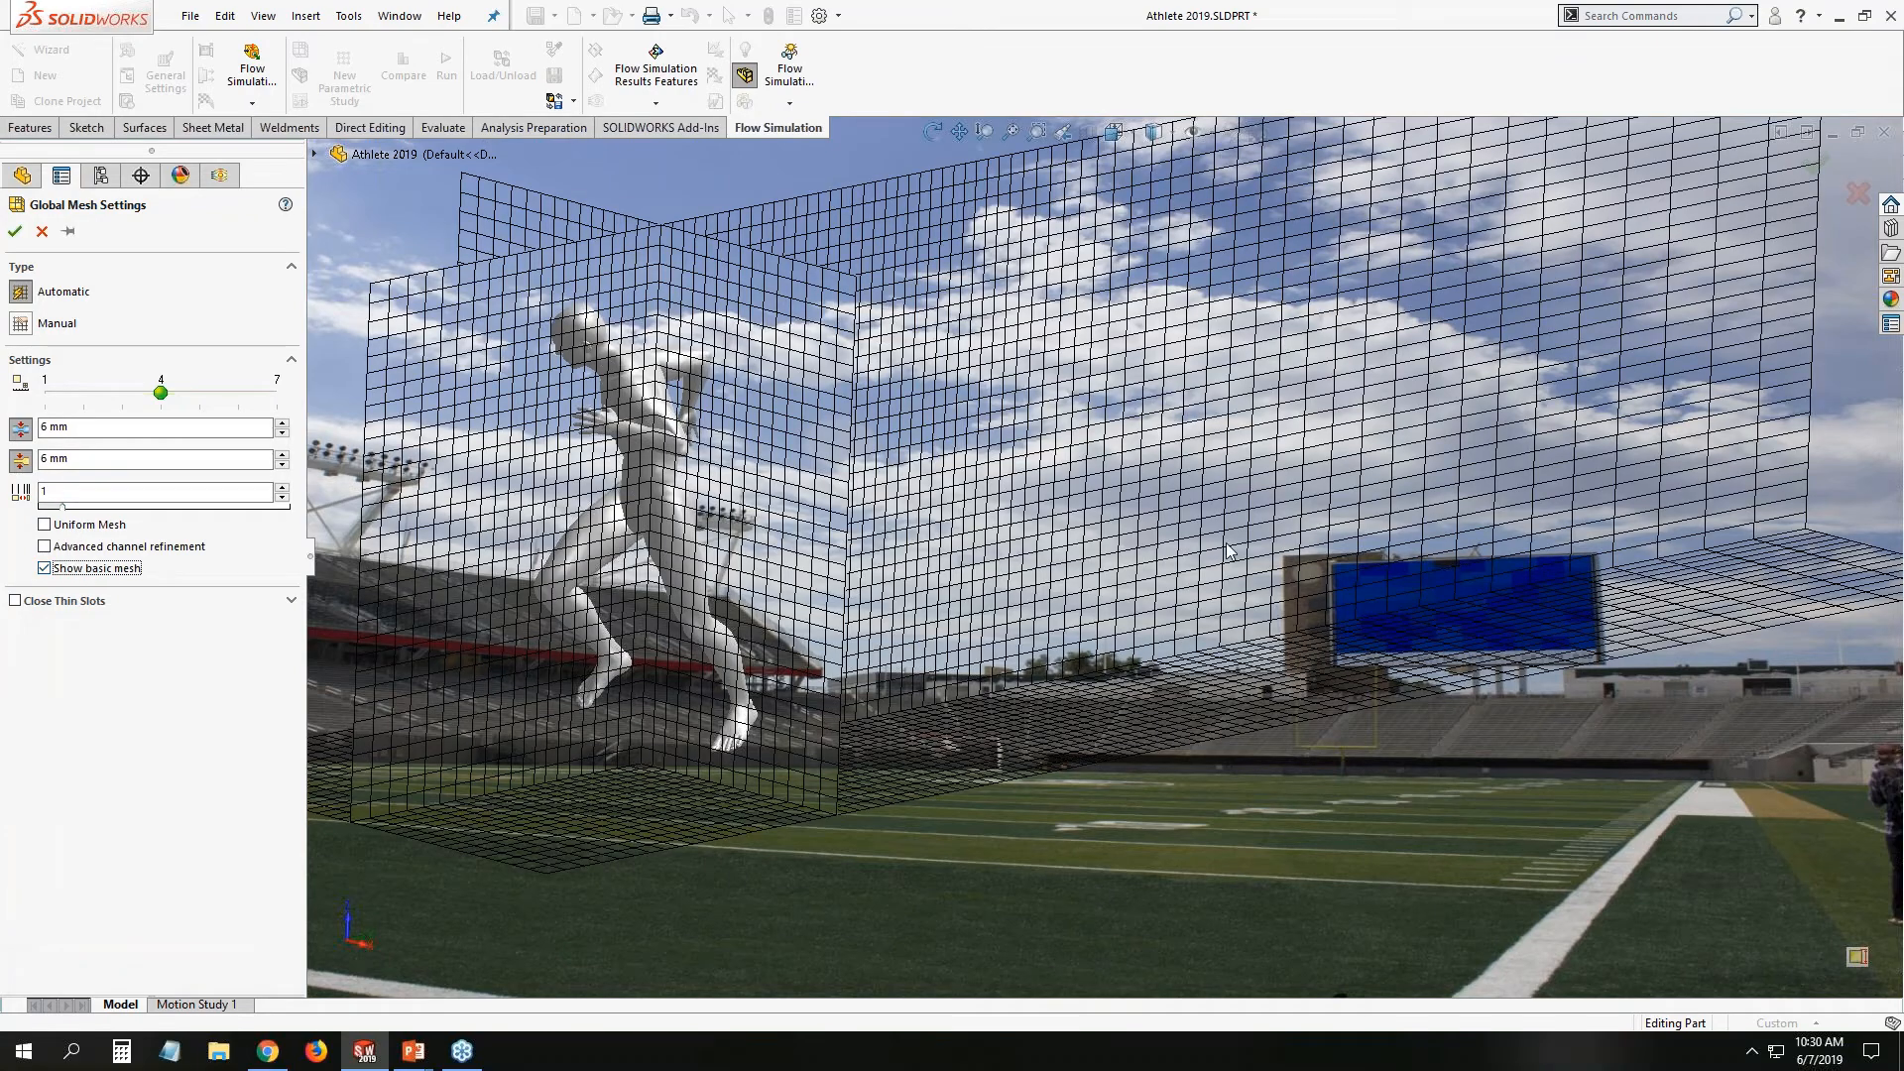
middle_drag(1289, 451, 1378, 386)
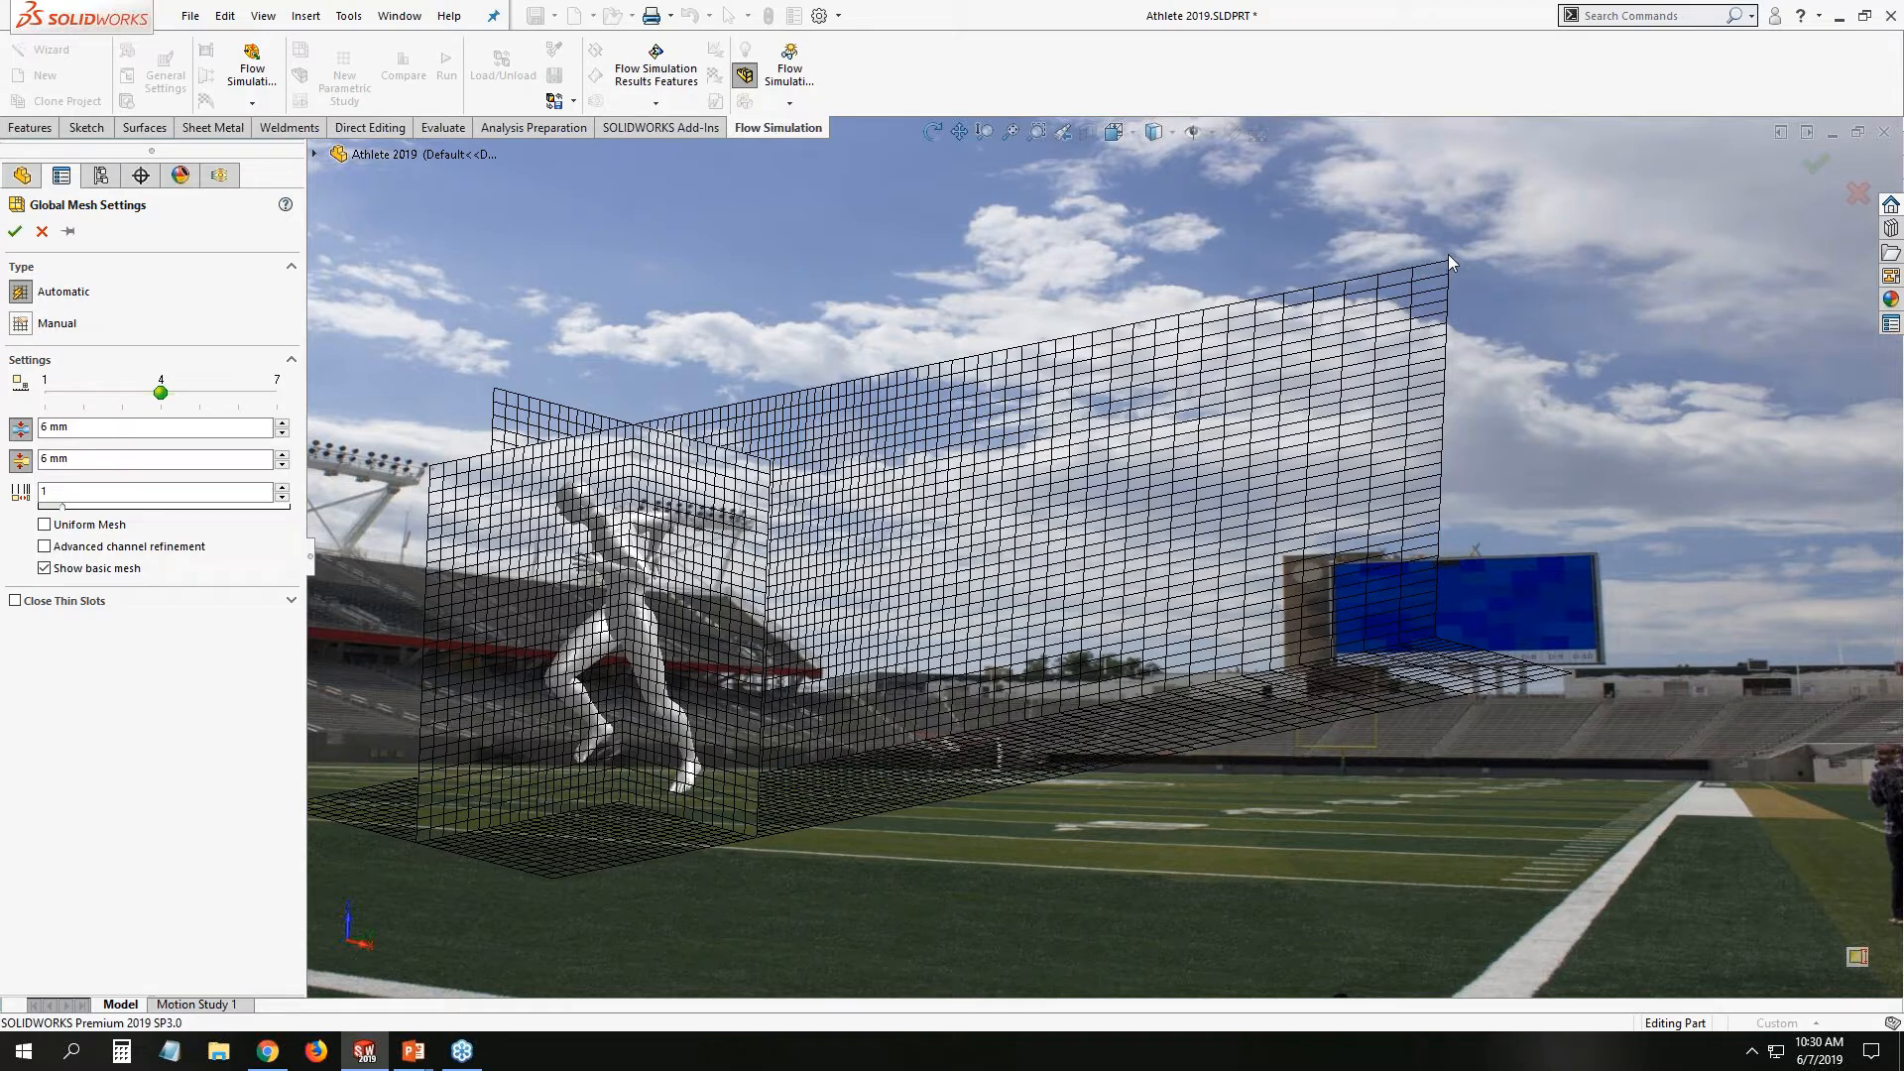
click(15, 231)
Hide the basic mesh of the global mesh.
right_click(129, 697)
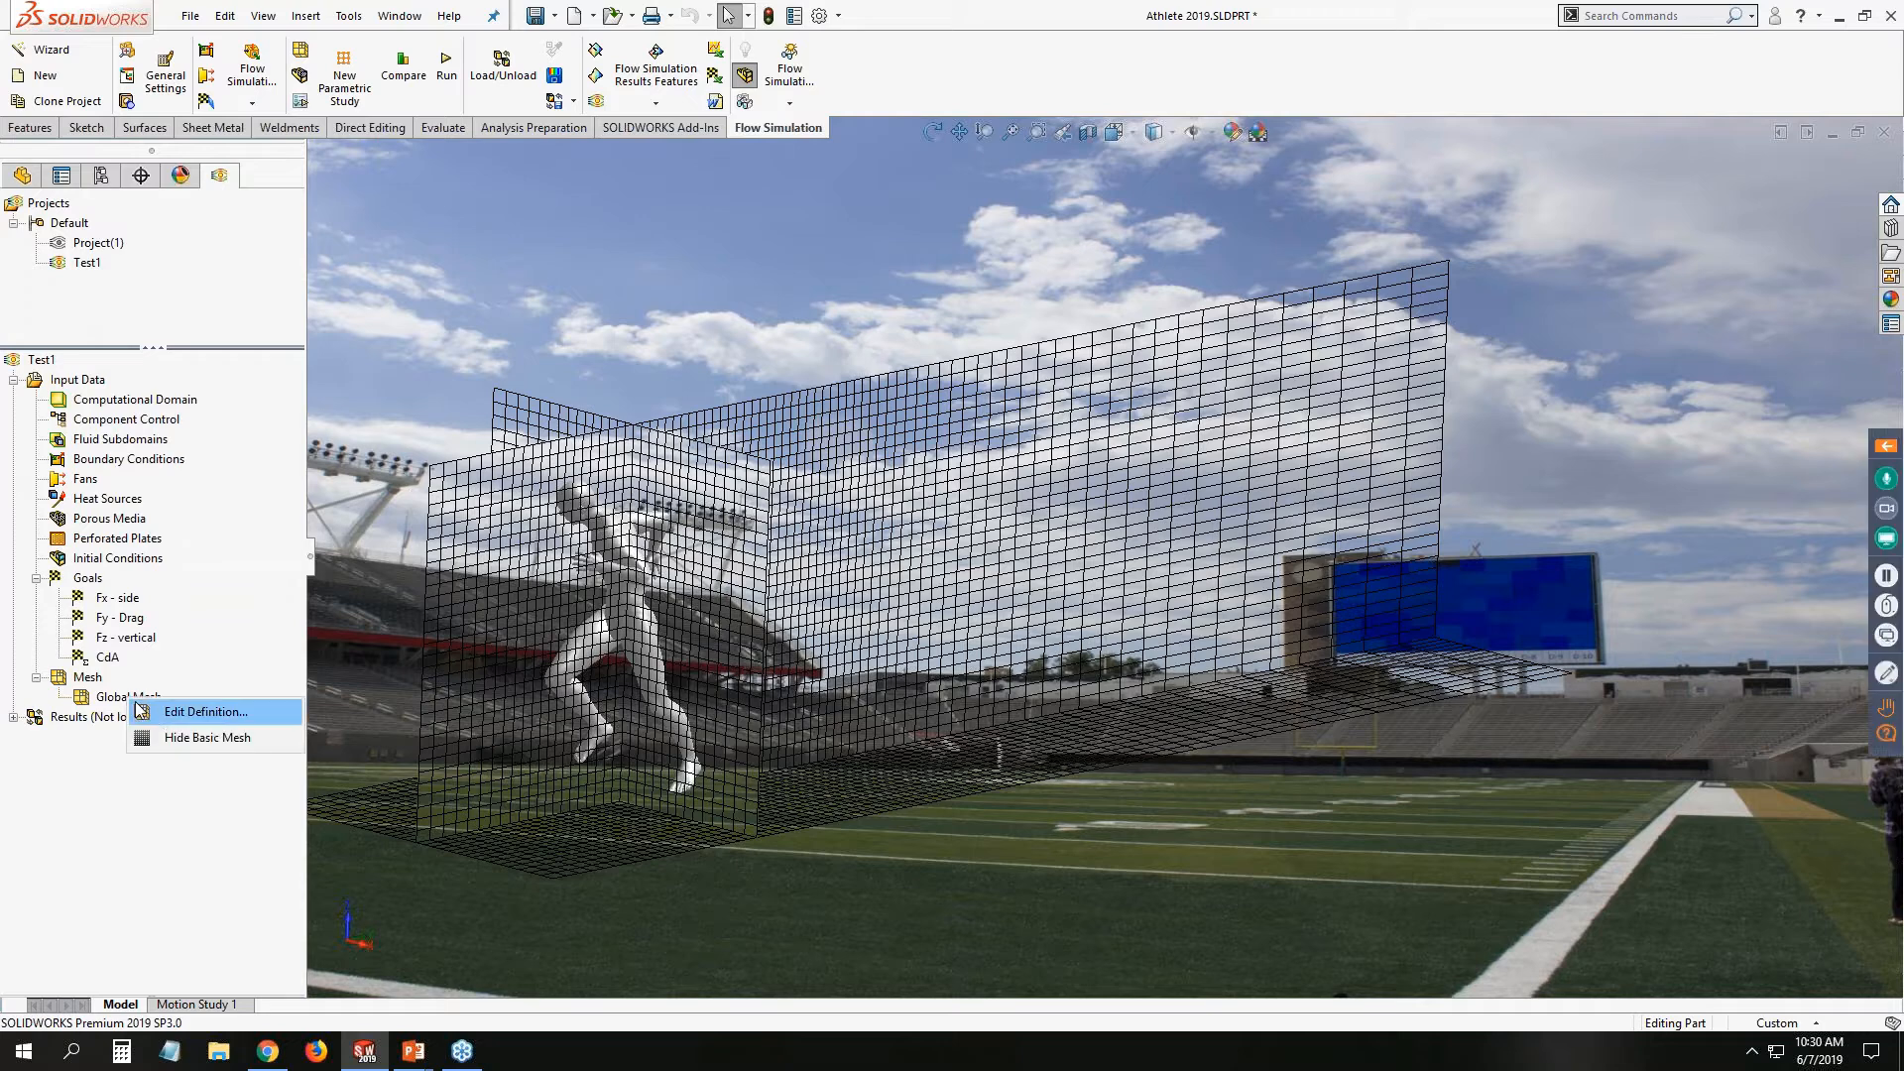
click(159, 735)
scroll(689, 518, up, 1)
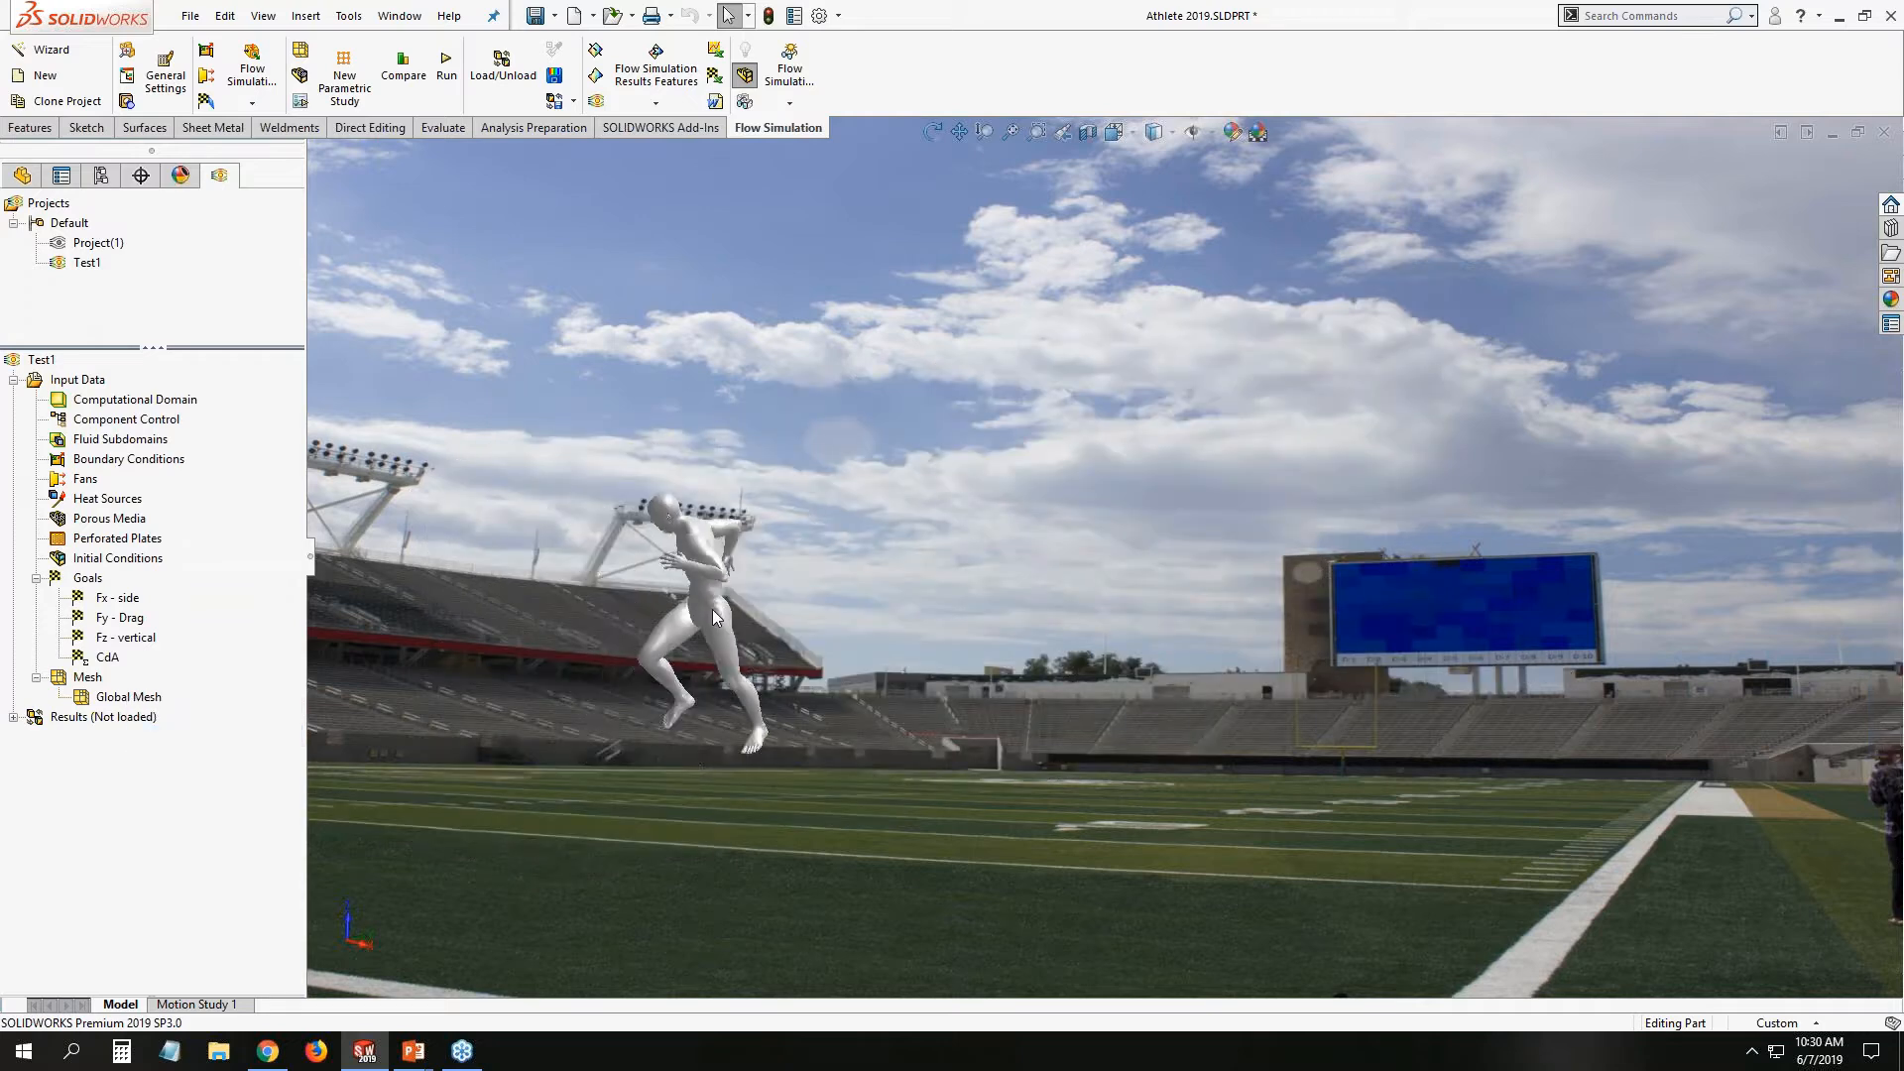
Insert a local mesh and define its region as a cuboid.
middle_drag(713, 607, 721, 702)
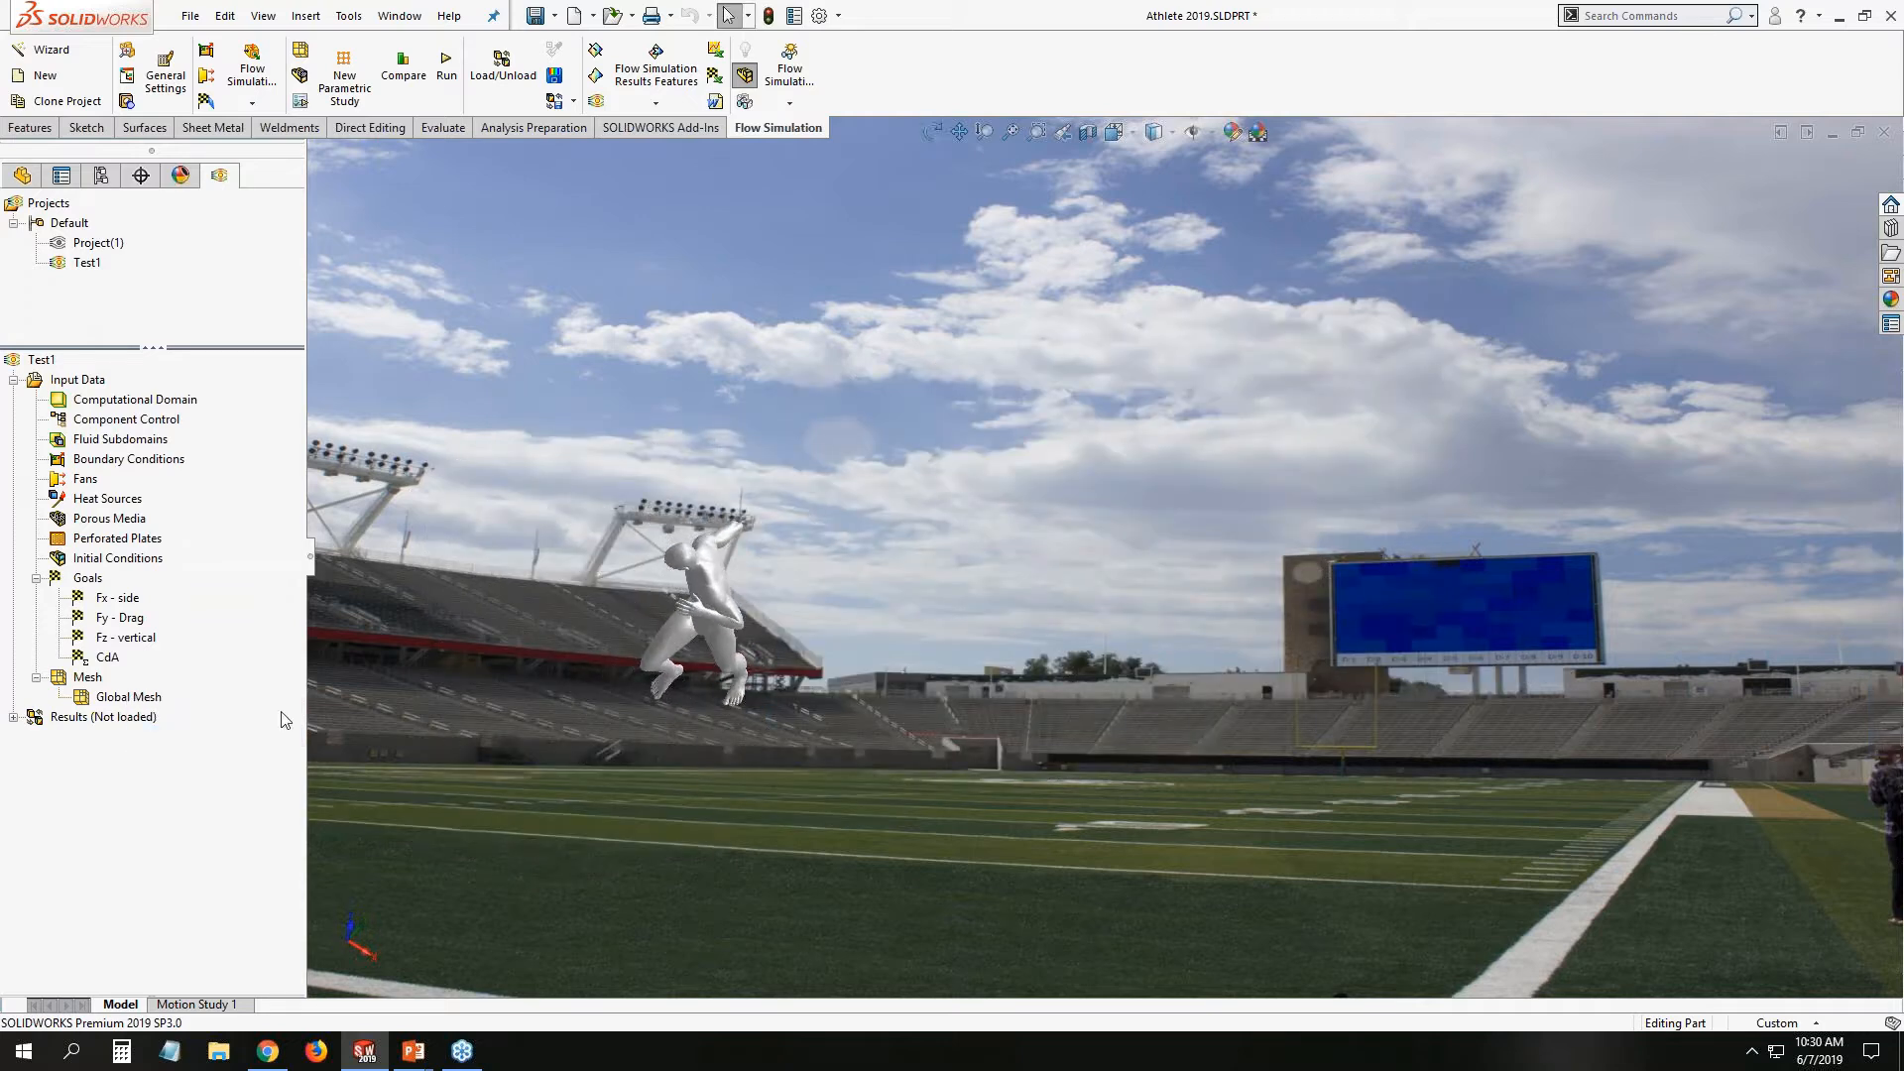
right_click(124, 697)
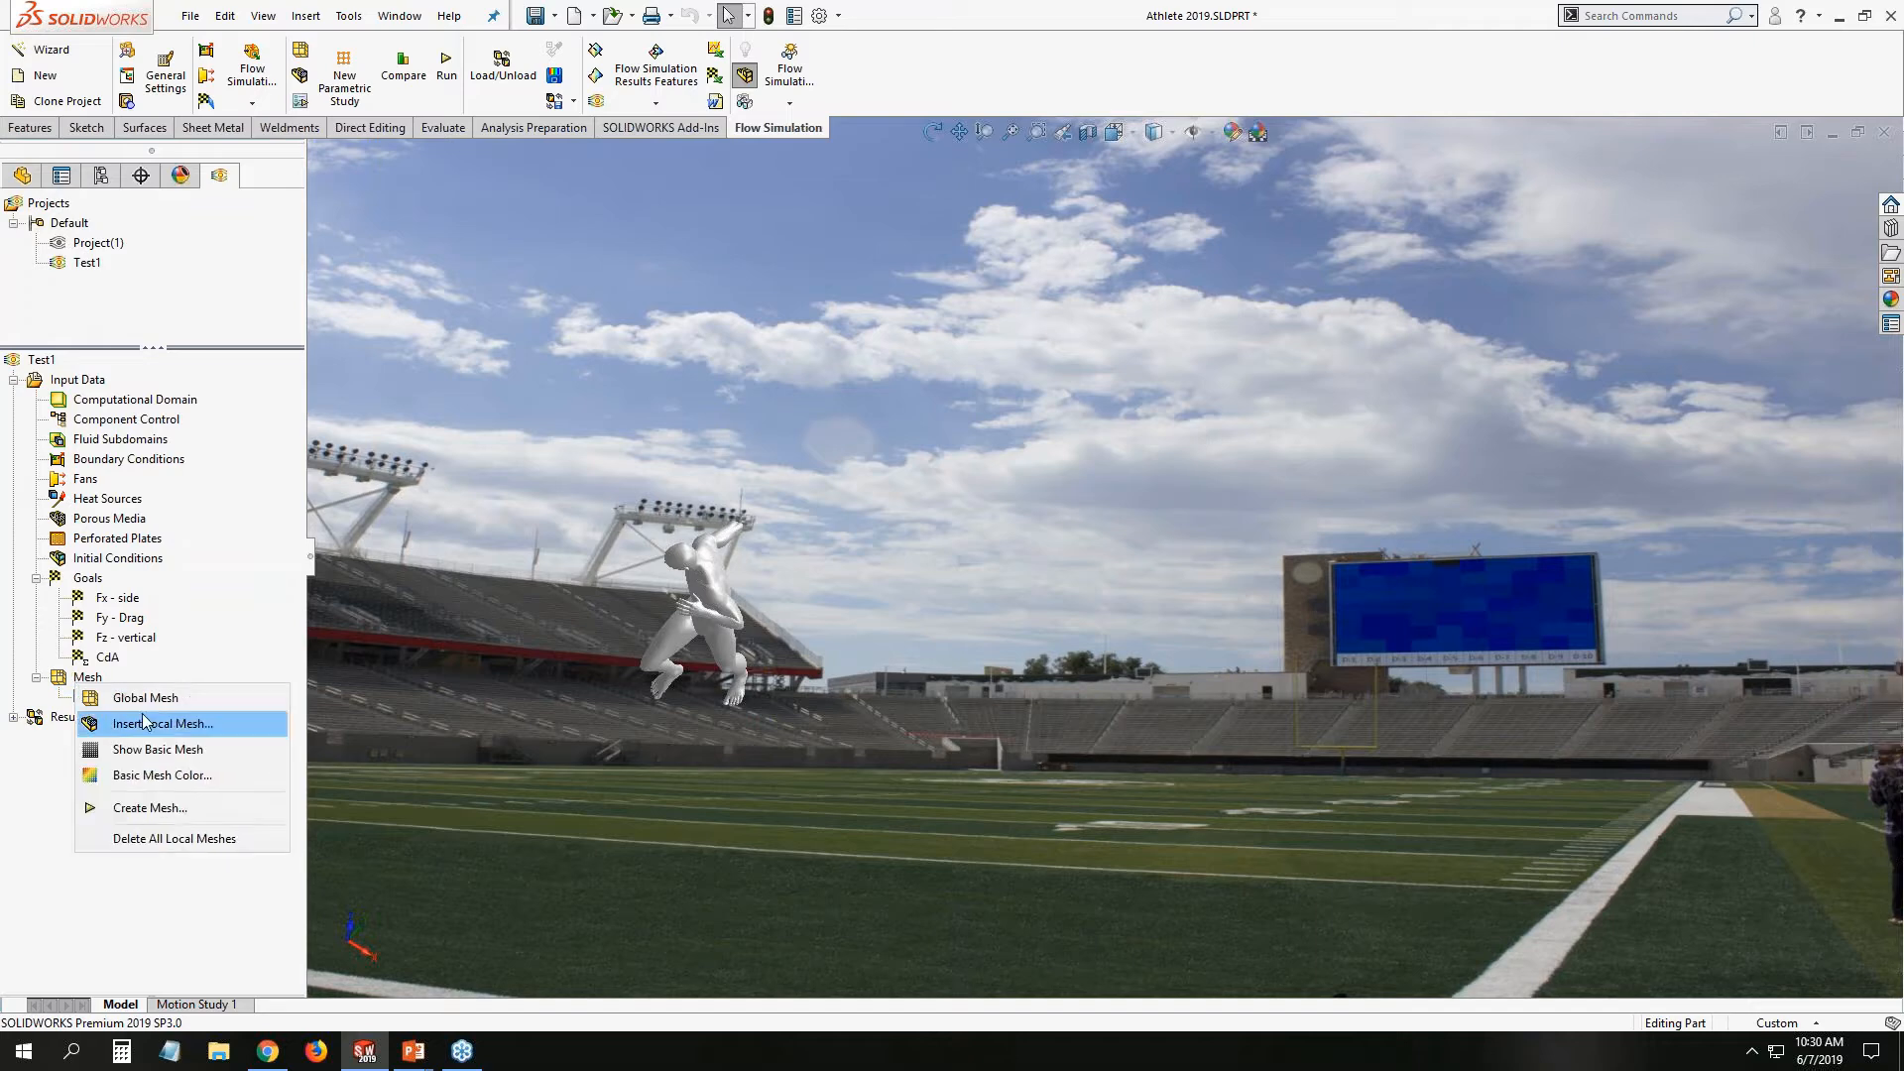
click(151, 726)
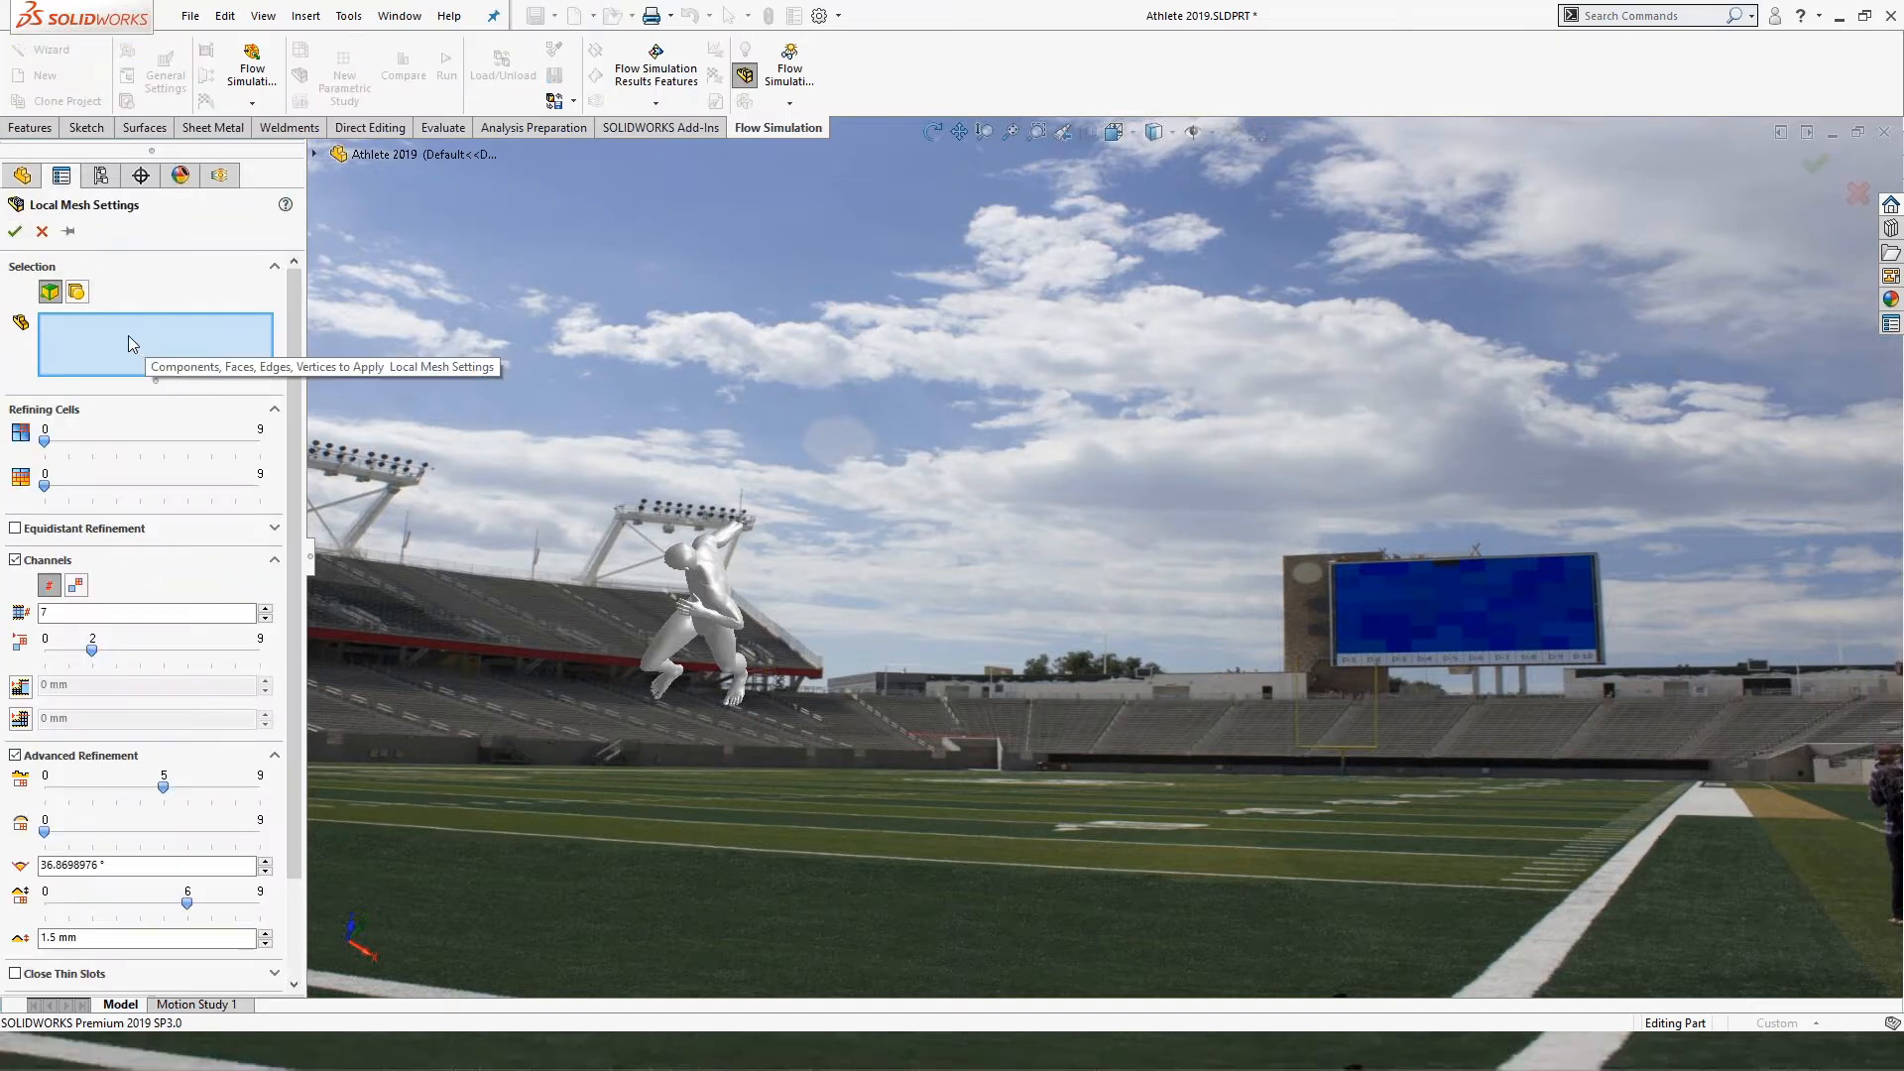
click(78, 296)
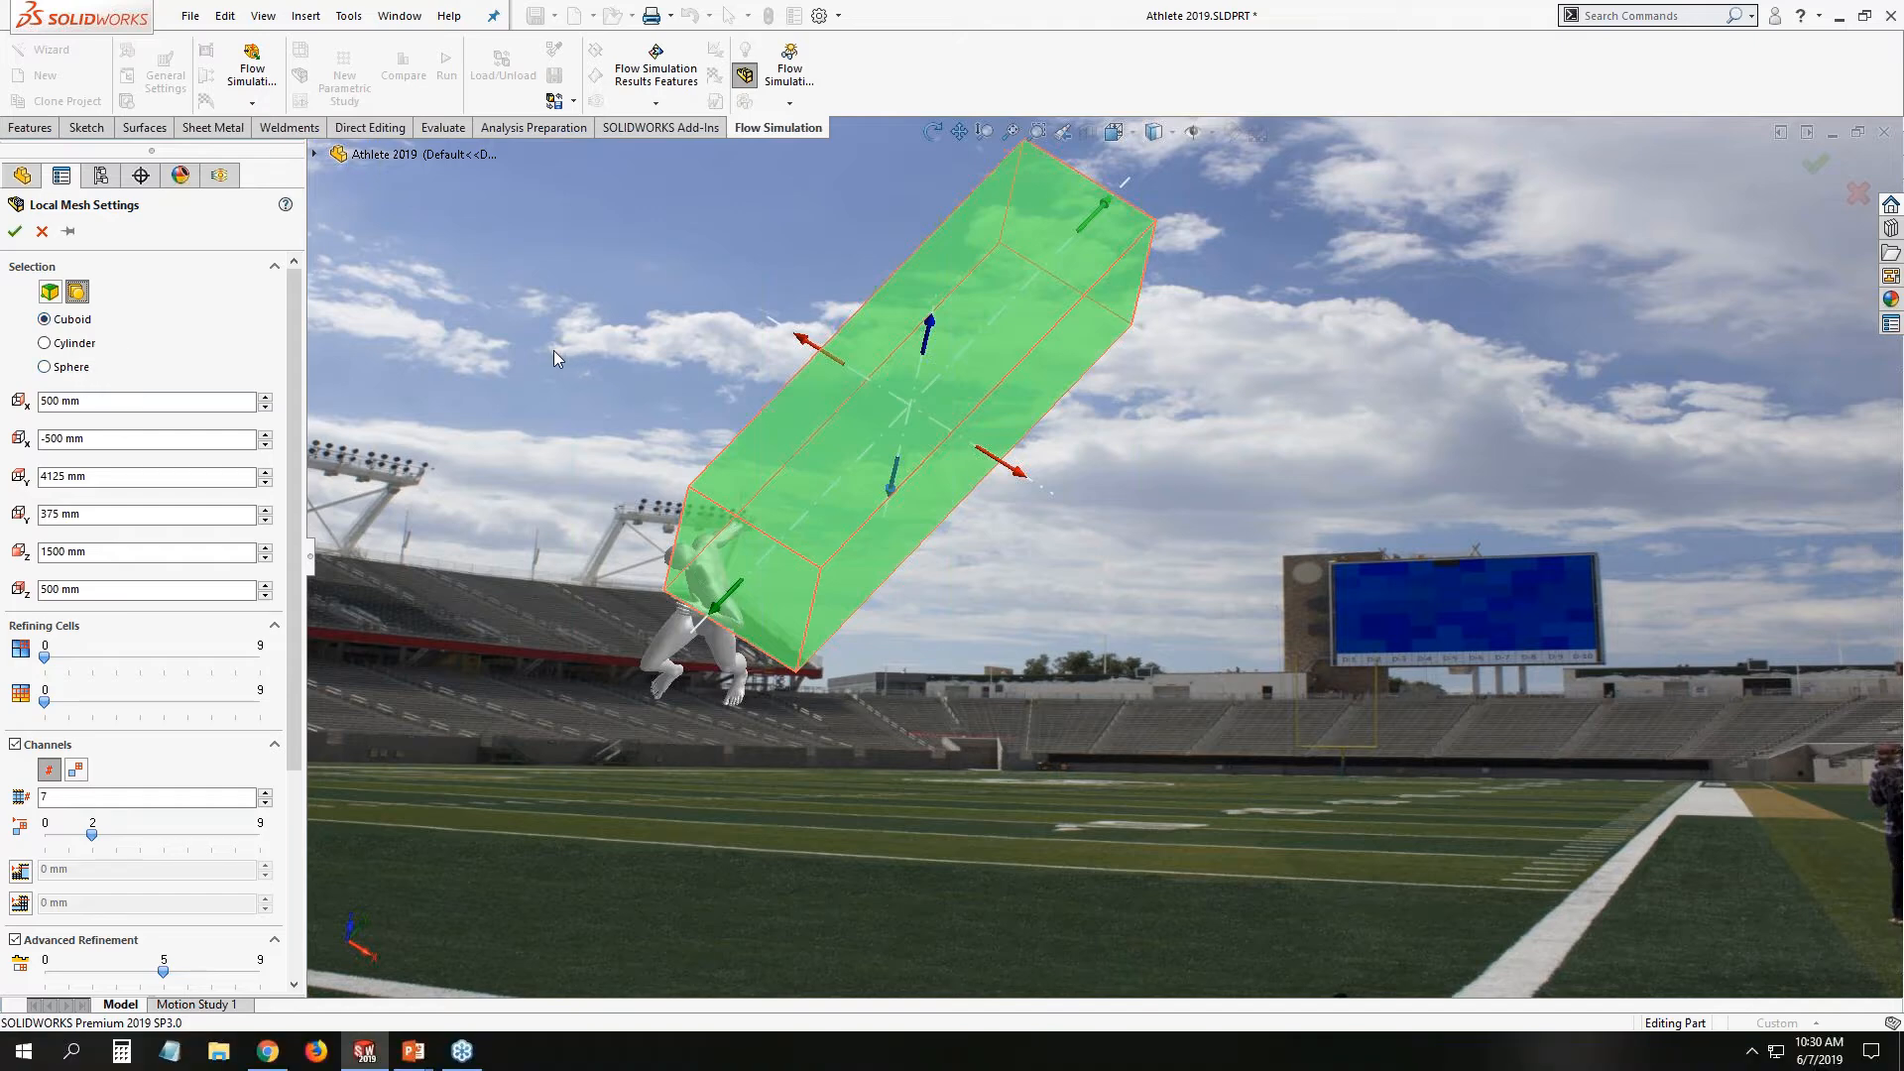
Resize the local mesh cuboid along Y to run from about -537 mm to about 1442 mm around the athlete.
key(ctrl+5)
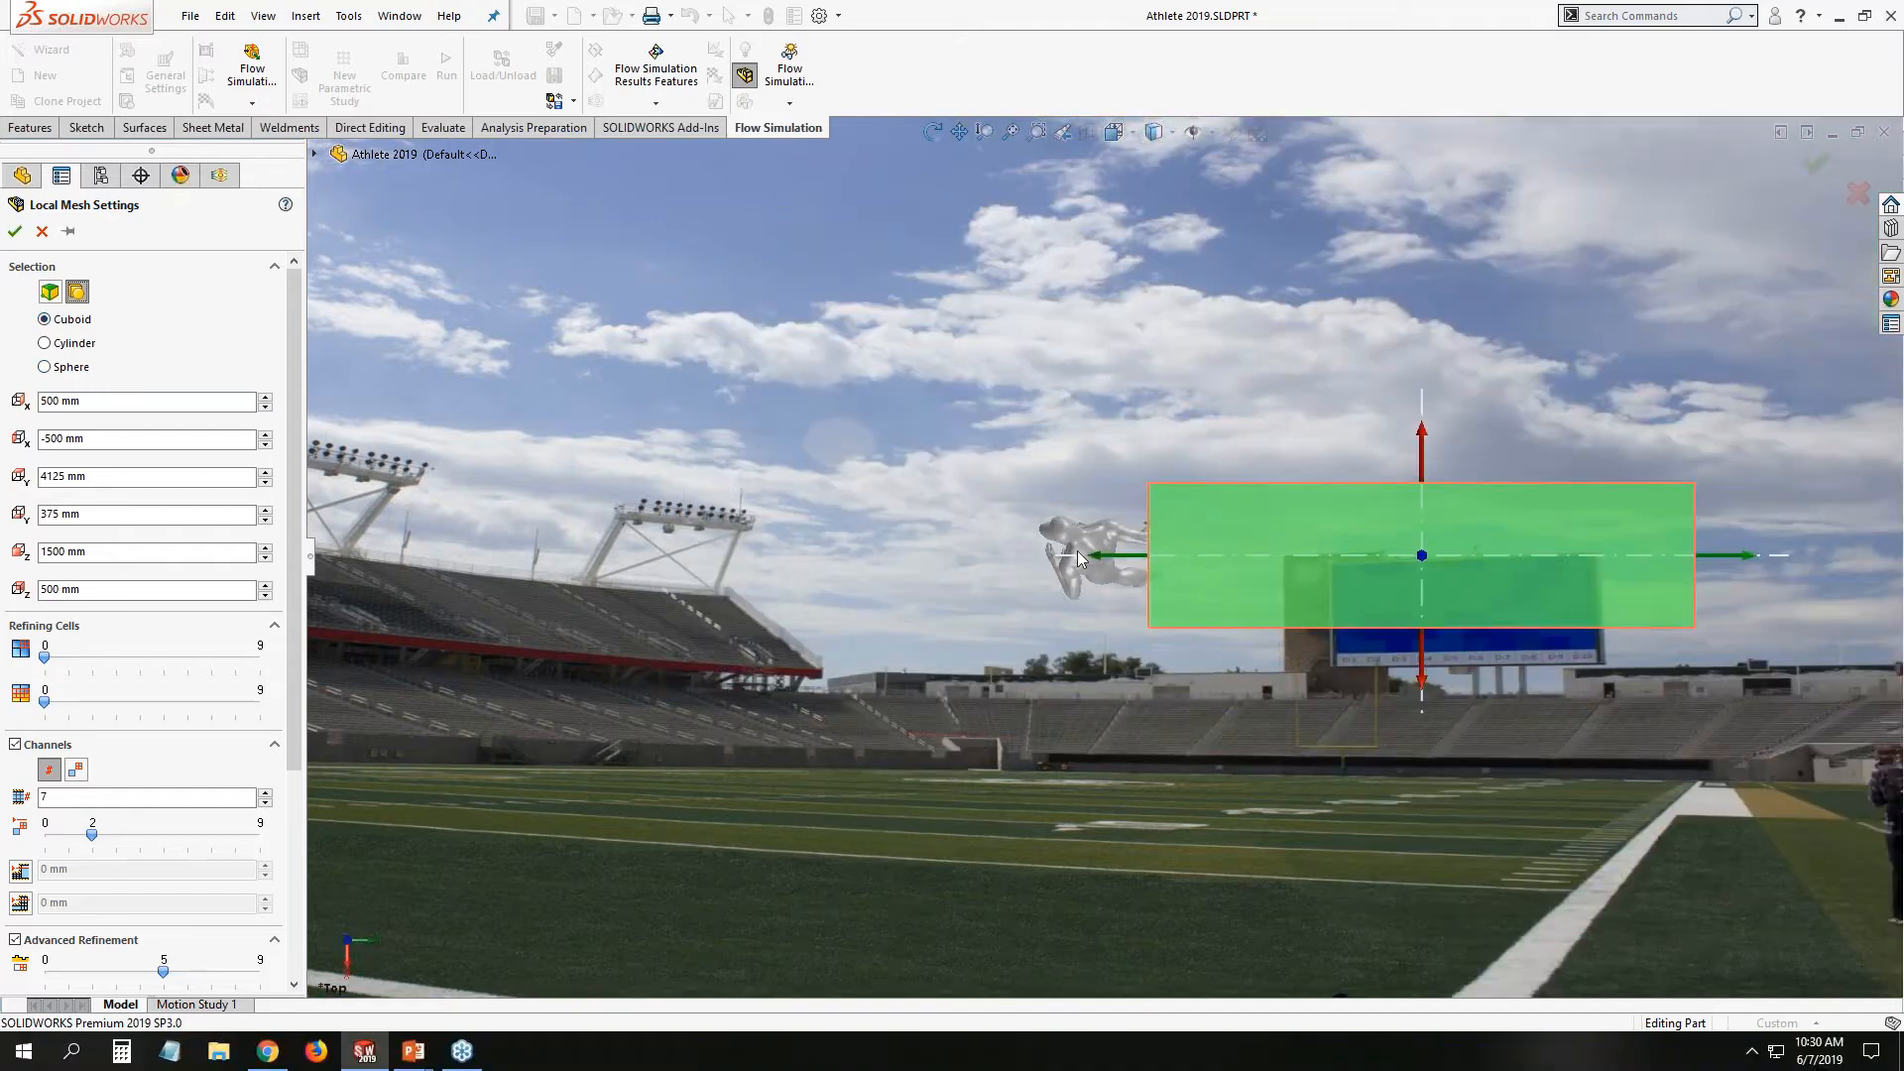
drag(1099, 559, 957, 560)
drag(1745, 555, 1289, 555)
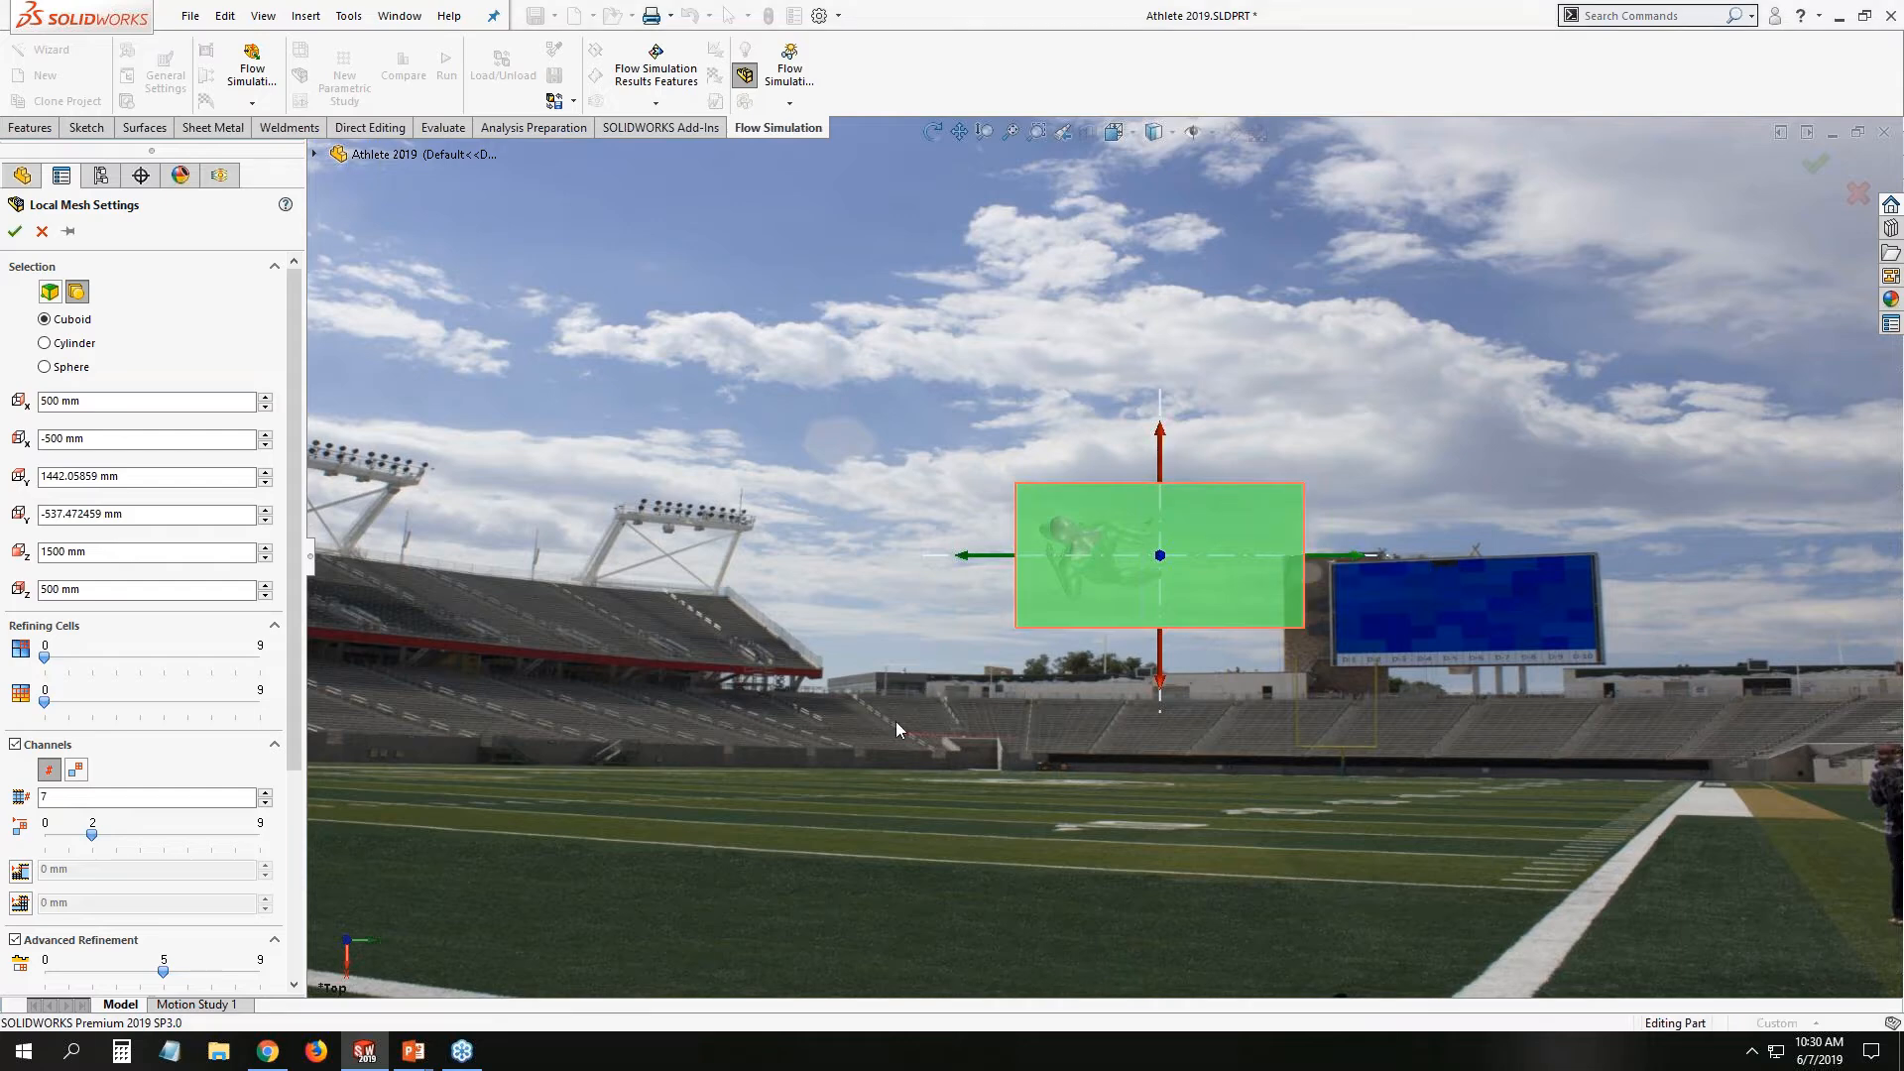
Stretch the local mesh cuboid vertically to enclose the whole athlete, with Z from 0 mm to about 1719 mm.
key(ctrl+1)
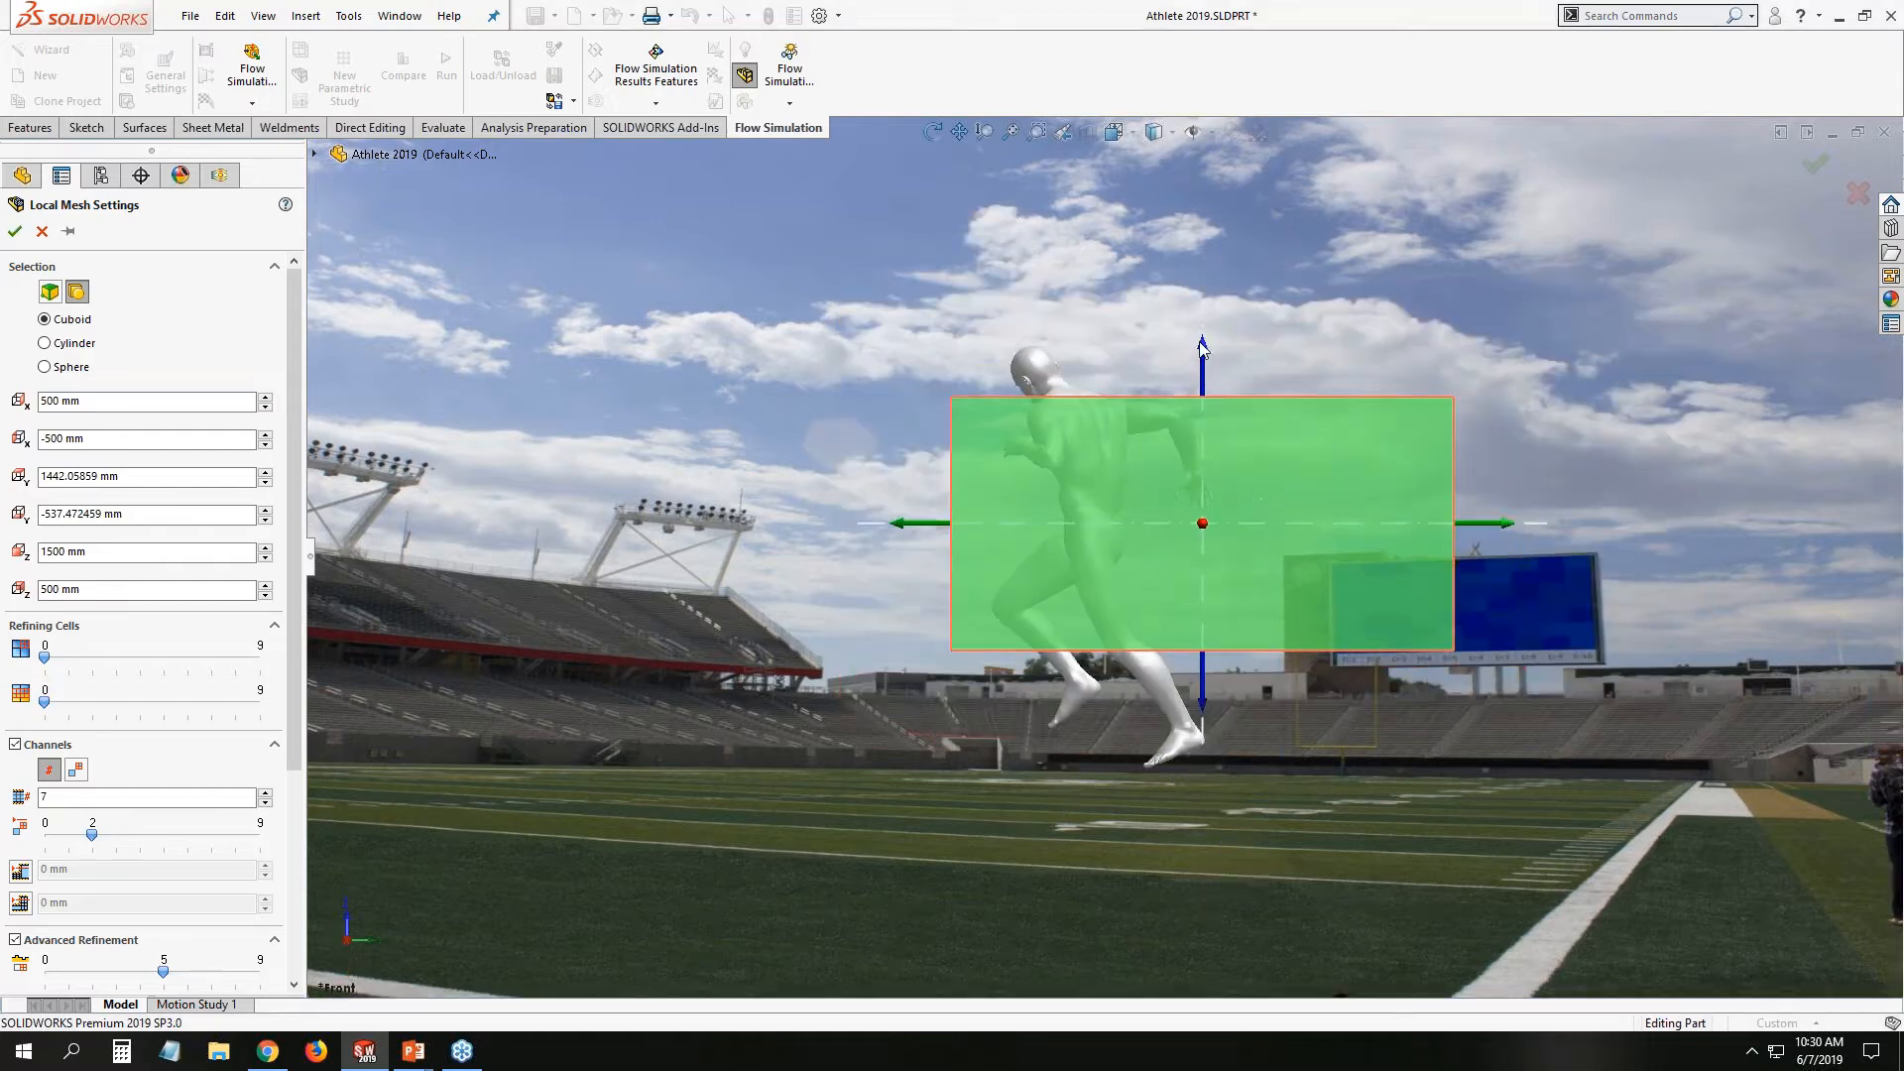
drag(1202, 352, 1204, 289)
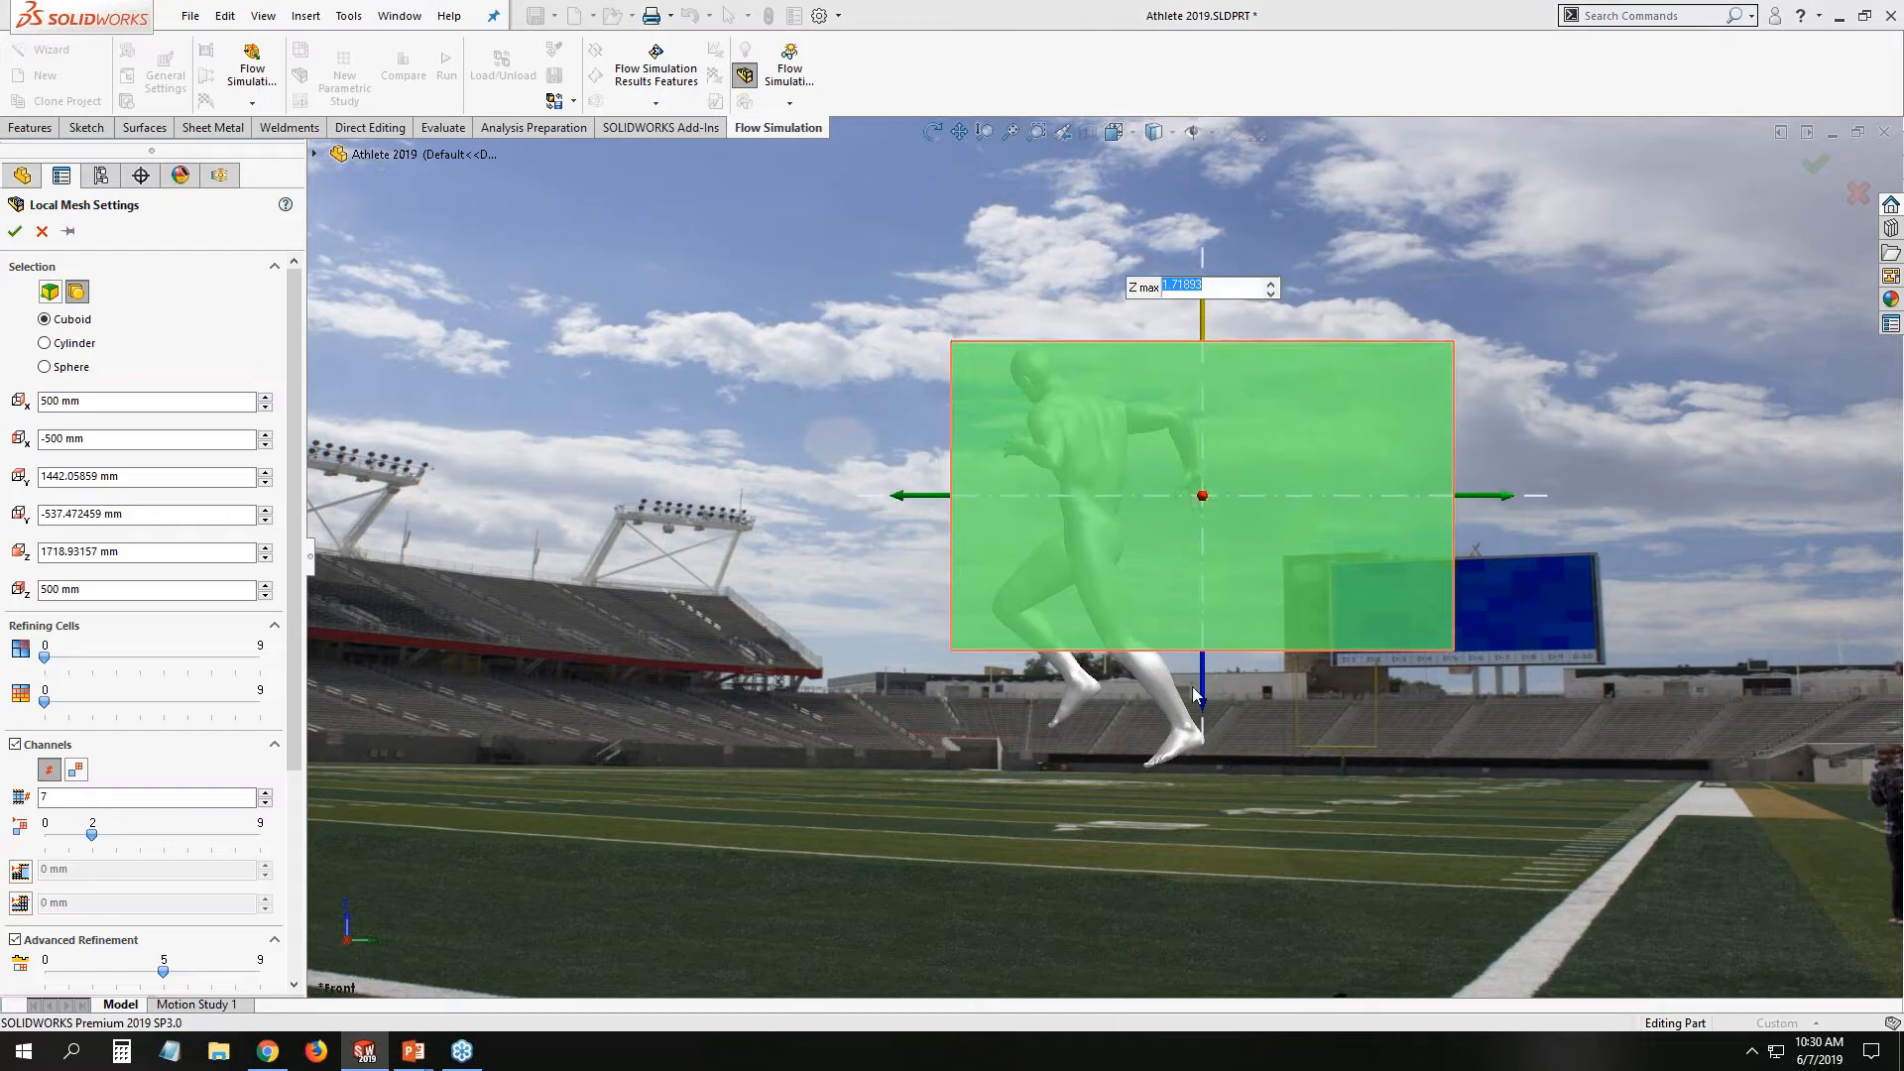
drag(1200, 694, 1187, 829)
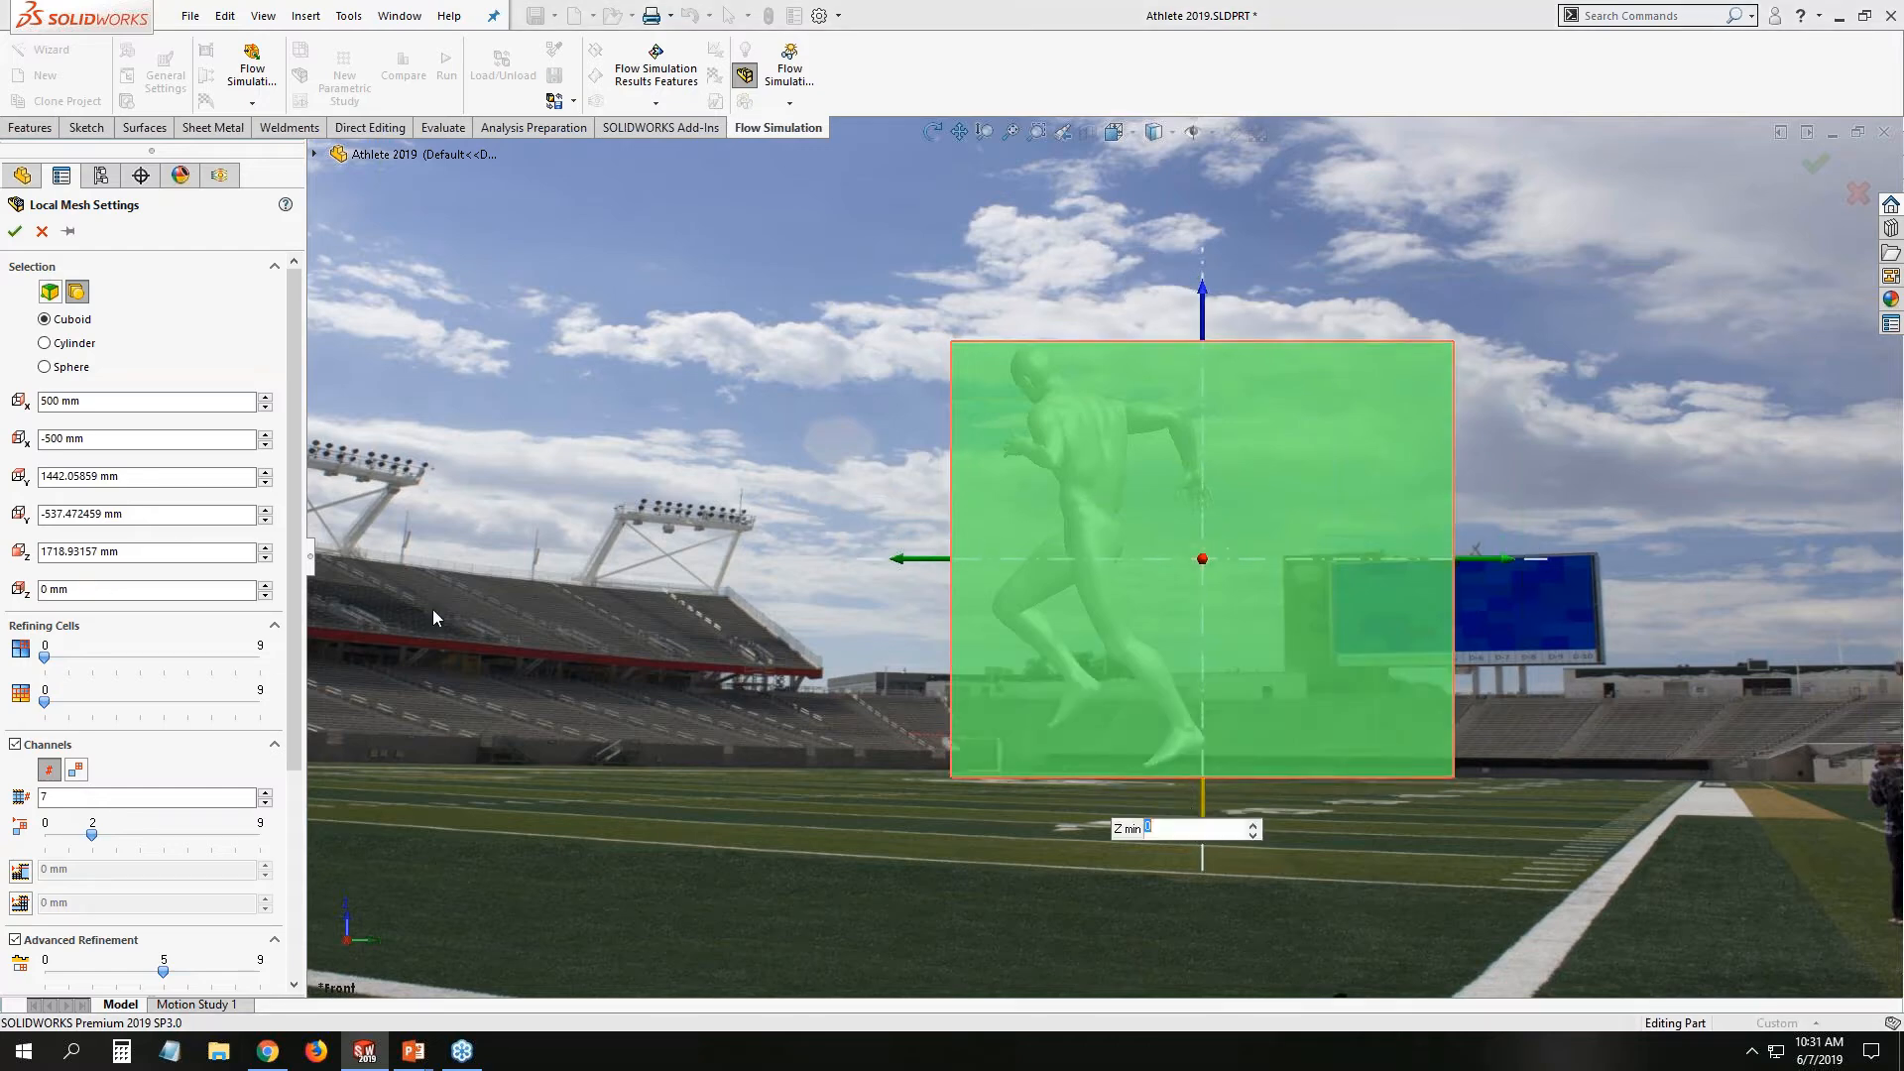
Turn off the local mesh's channel refinement, and set refining cells to level 2 at the fluid/solid boundary and level 1 for fluid cells.
click(16, 745)
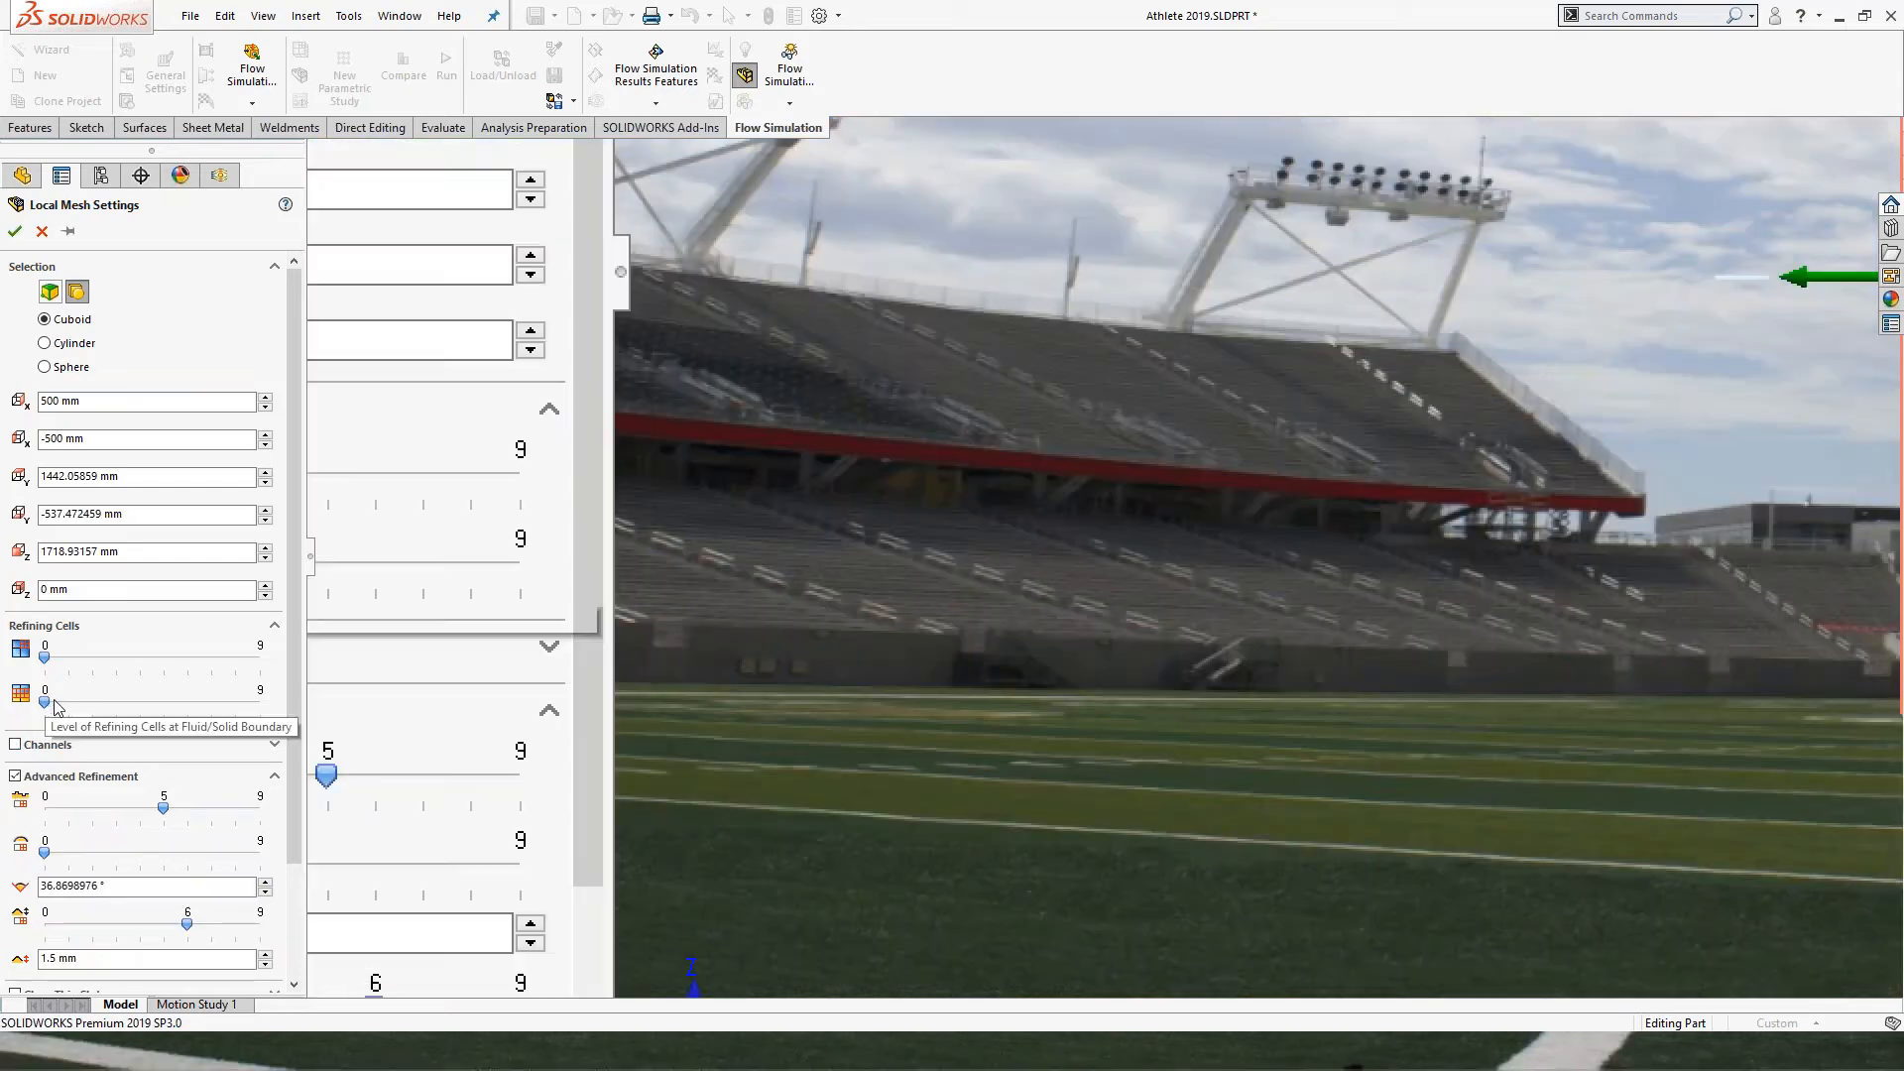
drag(44, 701, 91, 700)
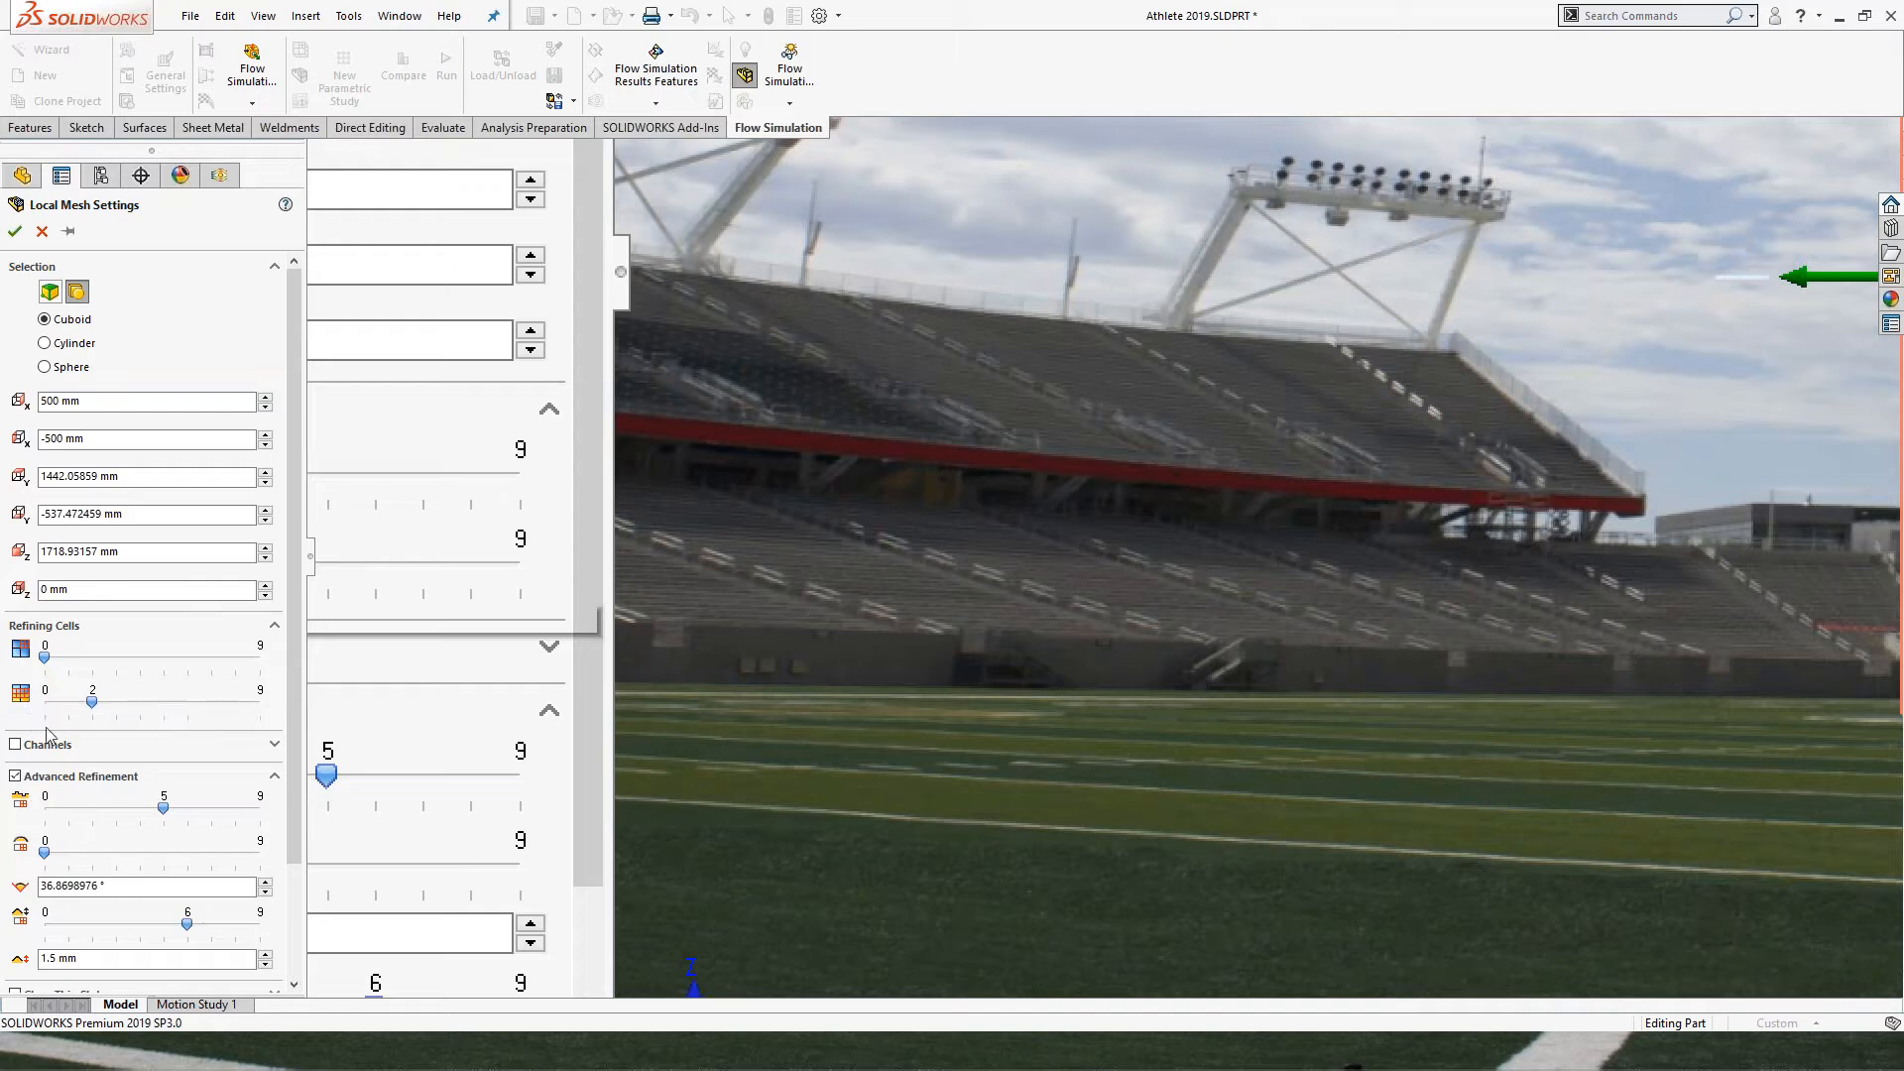
scroll(157, 707, down, 3)
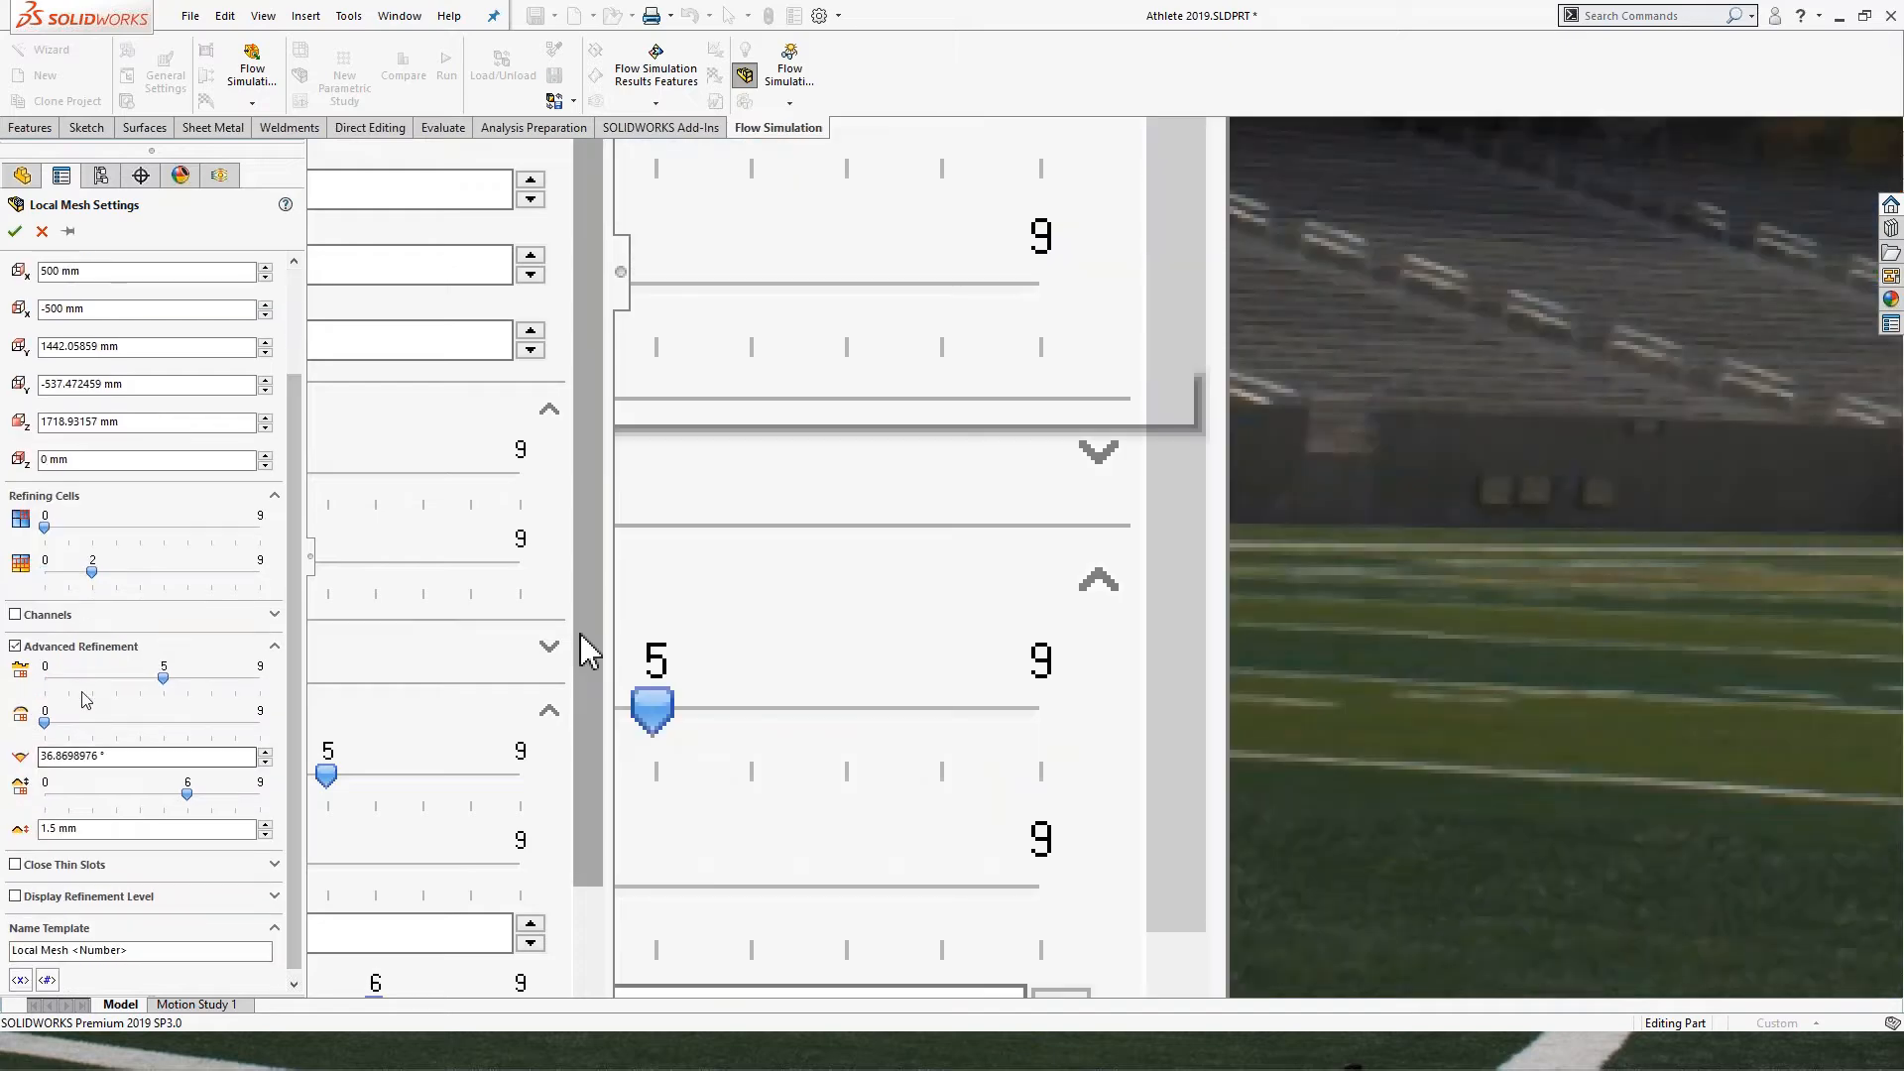
drag(45, 528, 66, 528)
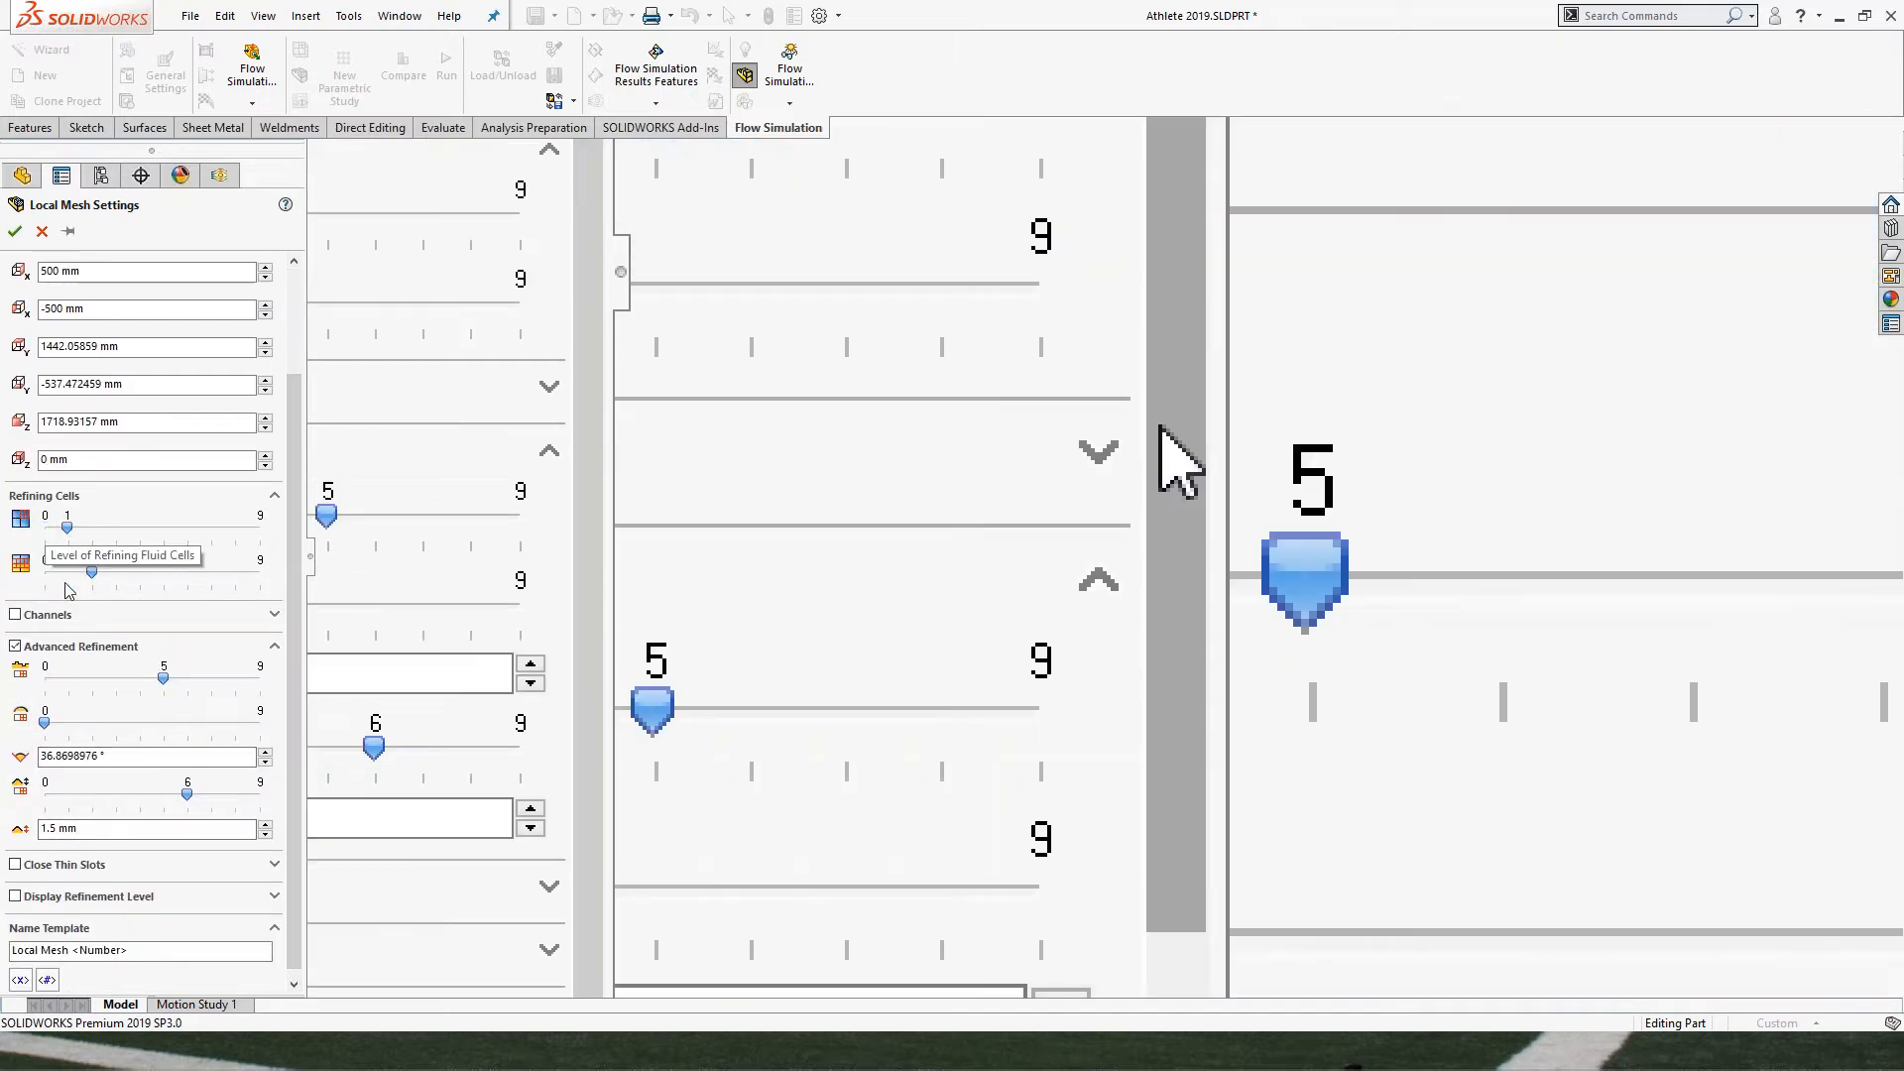
Set the local mesh's curvature refinement level to 3 and its curvature criterion to 20°.
drag(47, 724, 91, 724)
text(20)
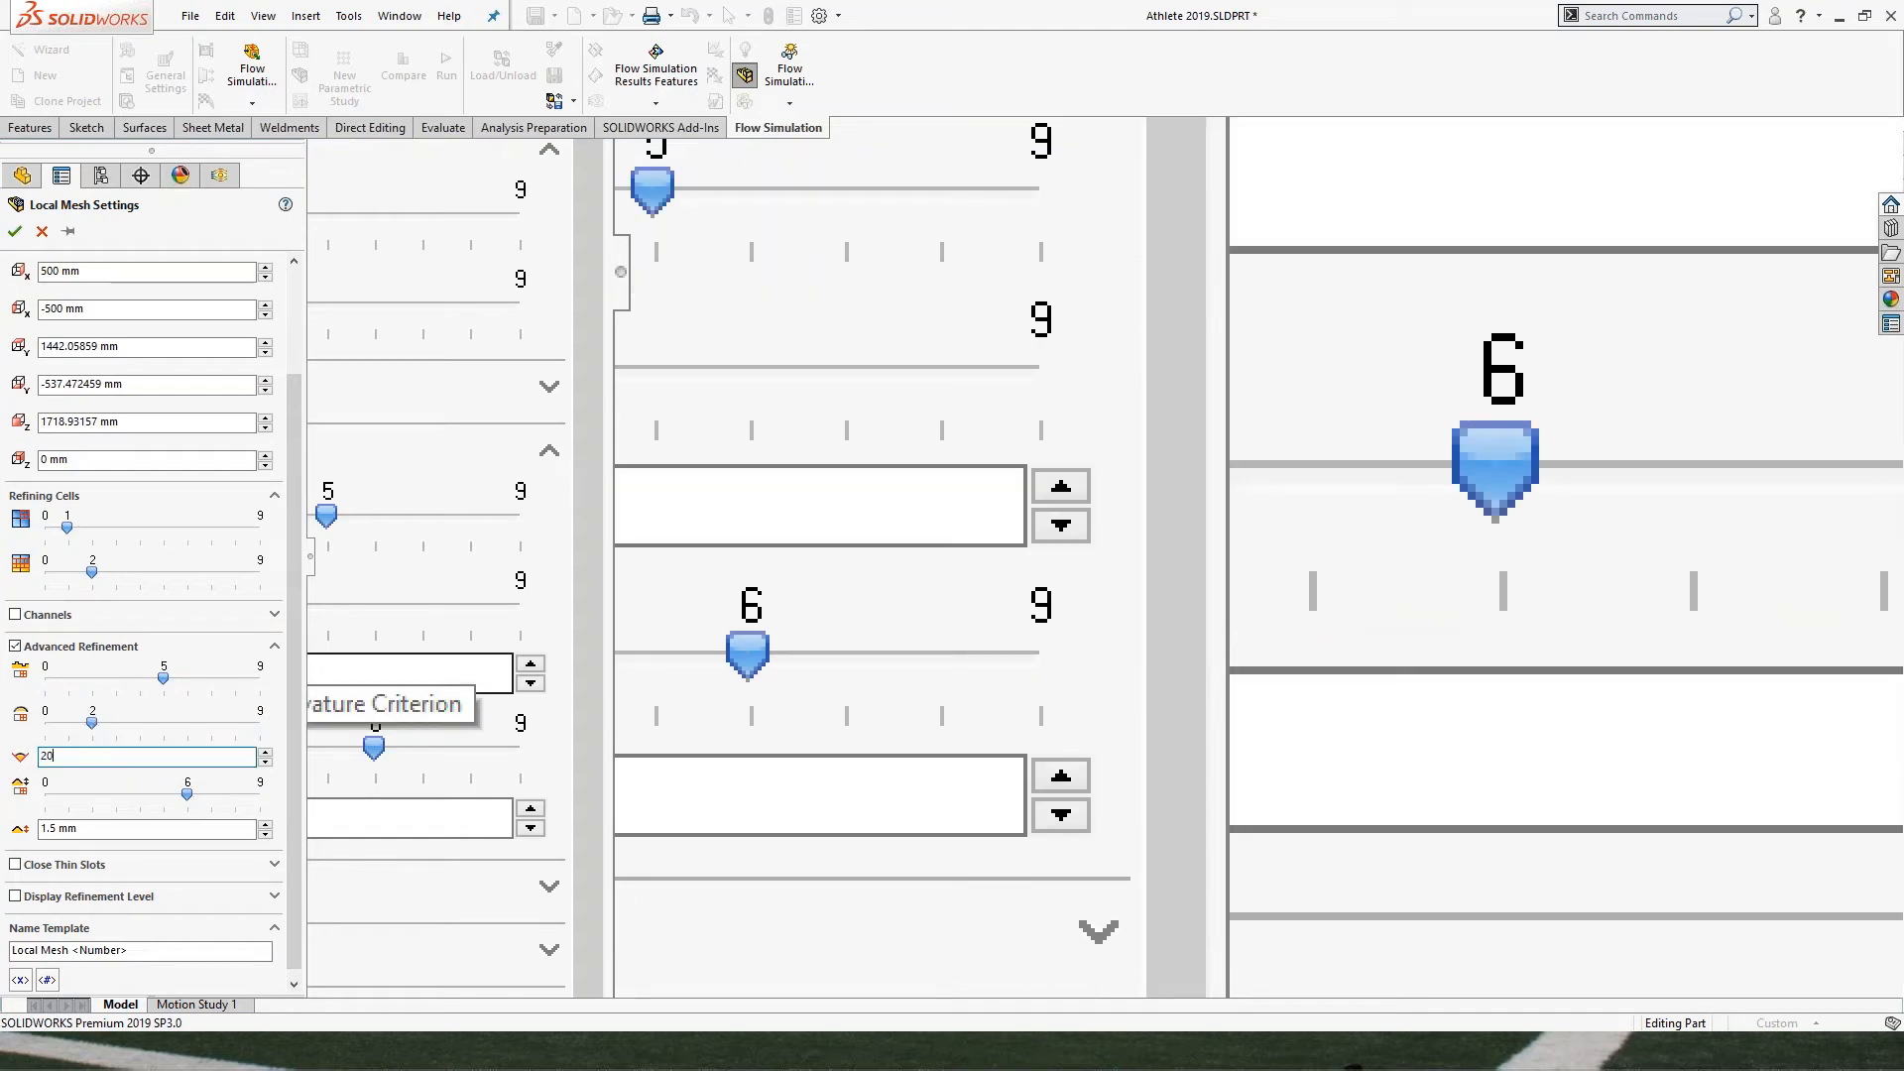
key(Return)
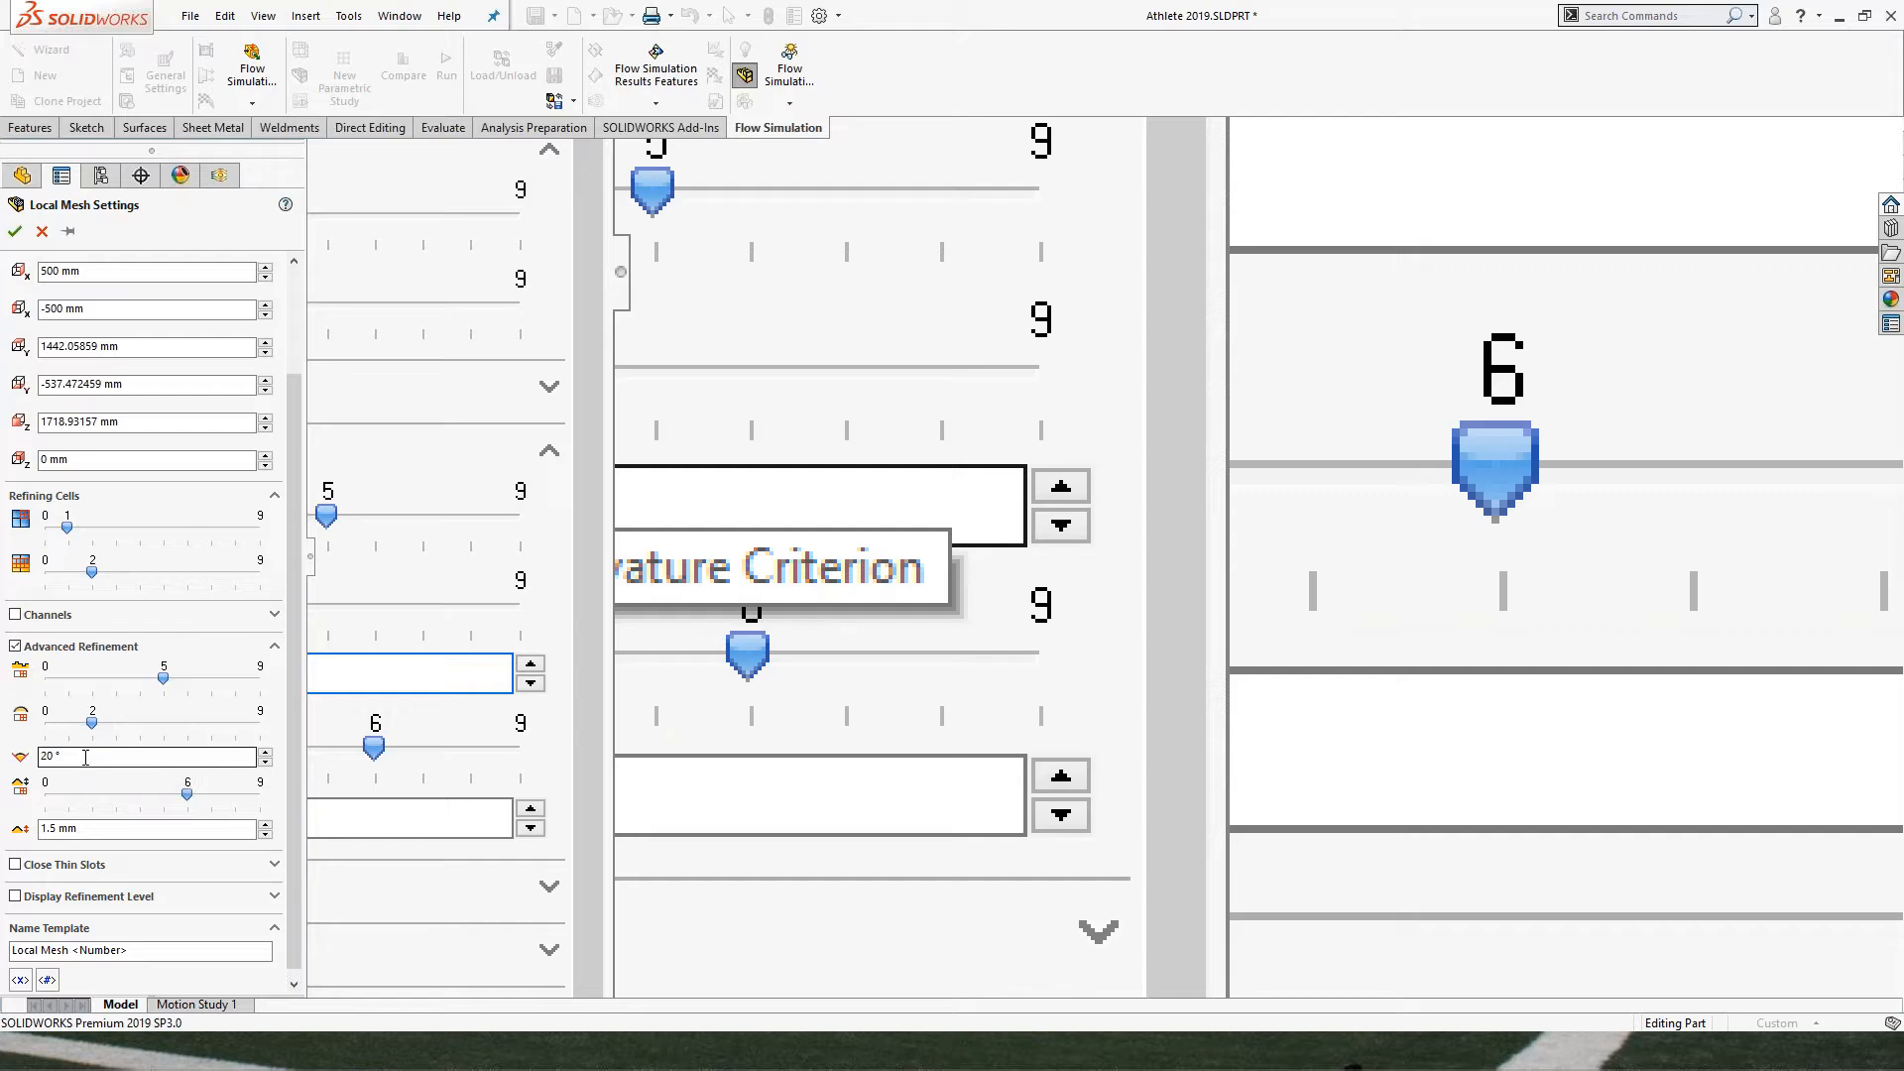
click(103, 724)
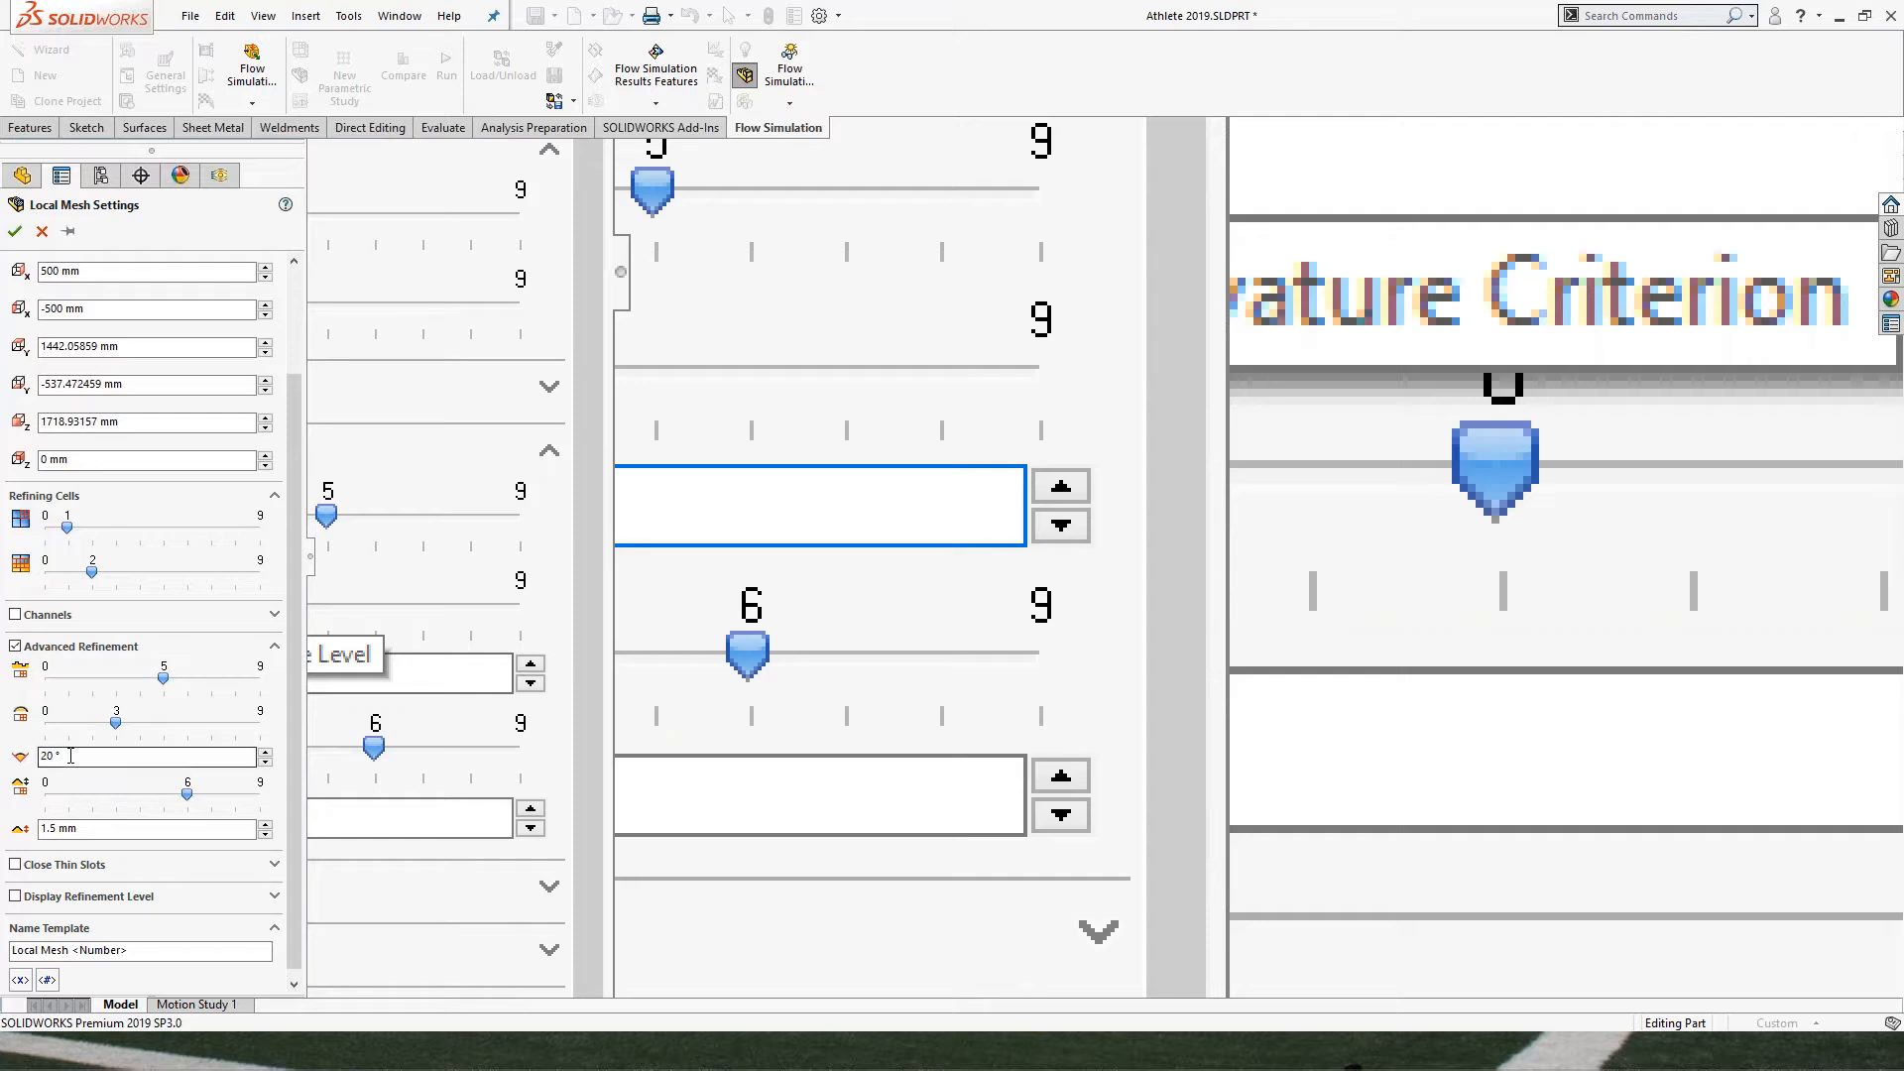
Set the local mesh's small solid feature, curvature and tolerance levels to 4, and accept the local mesh settings.
drag(186, 794, 139, 793)
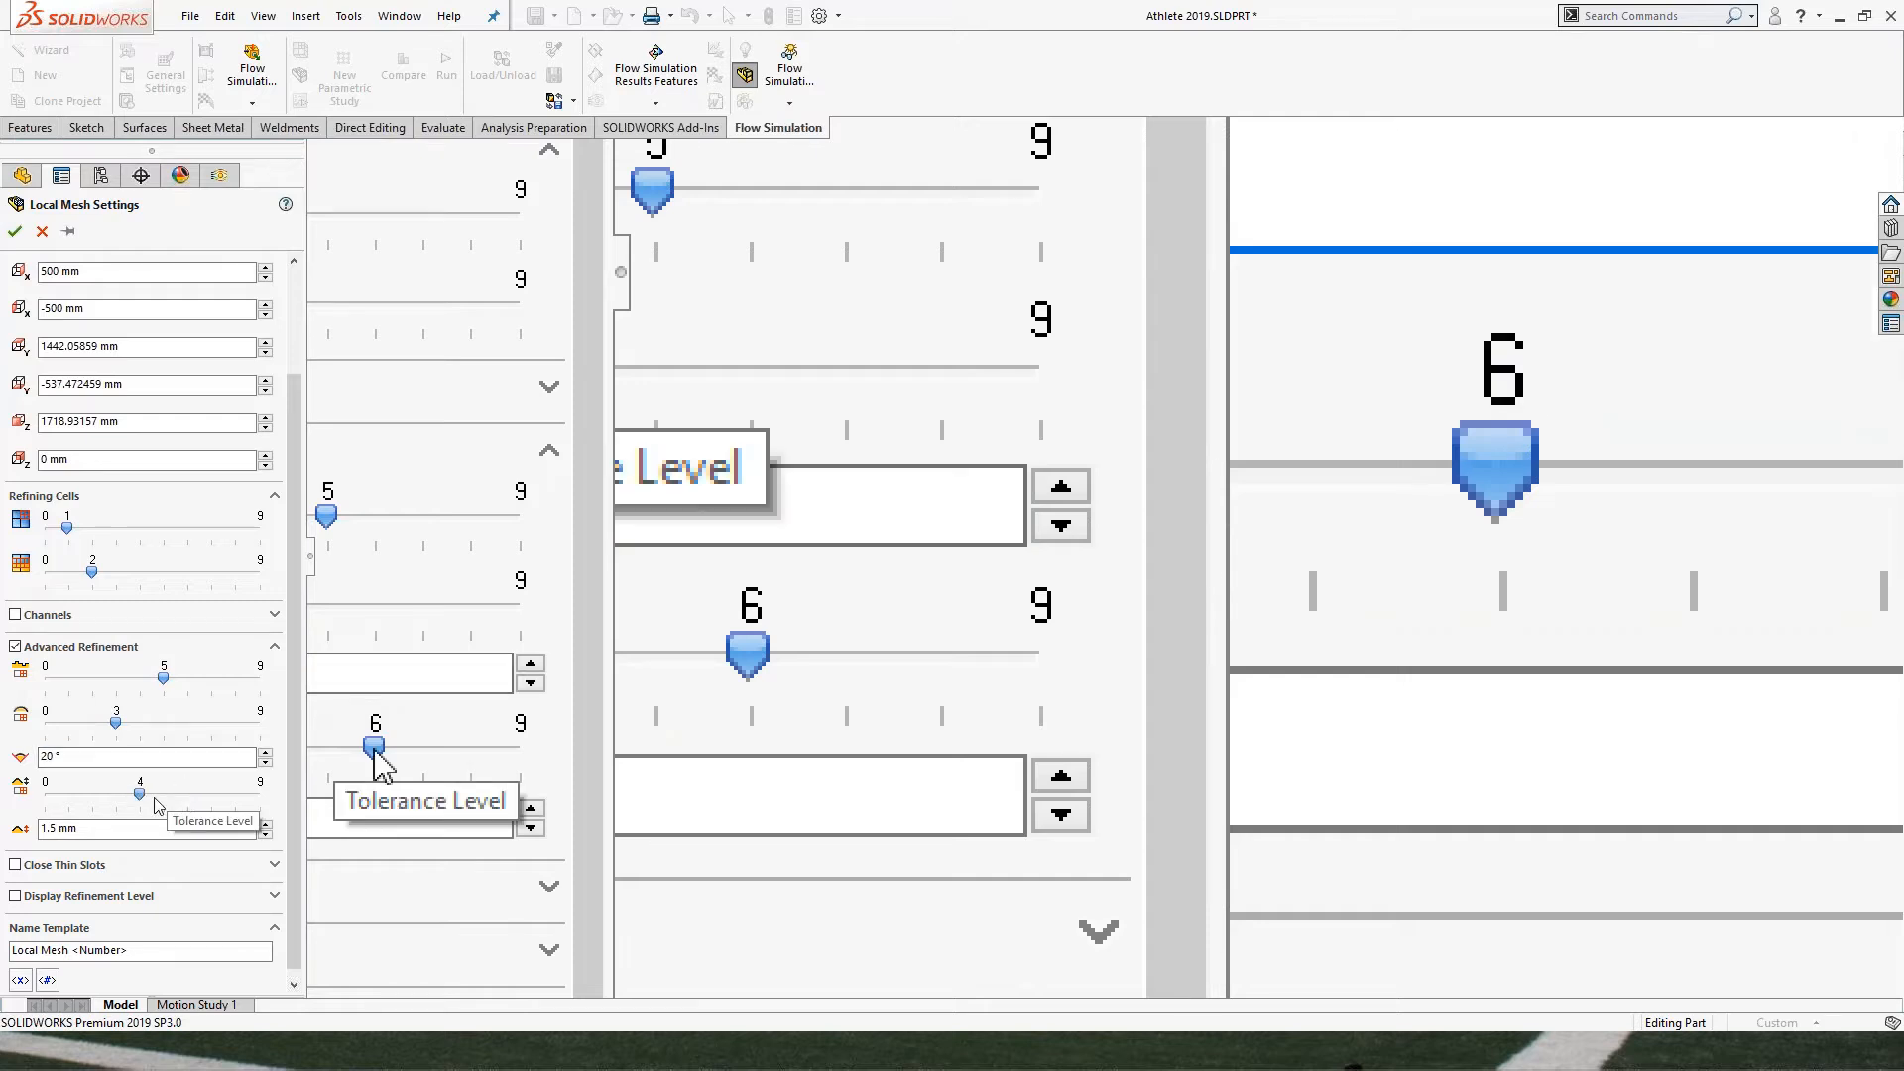
drag(118, 725, 142, 684)
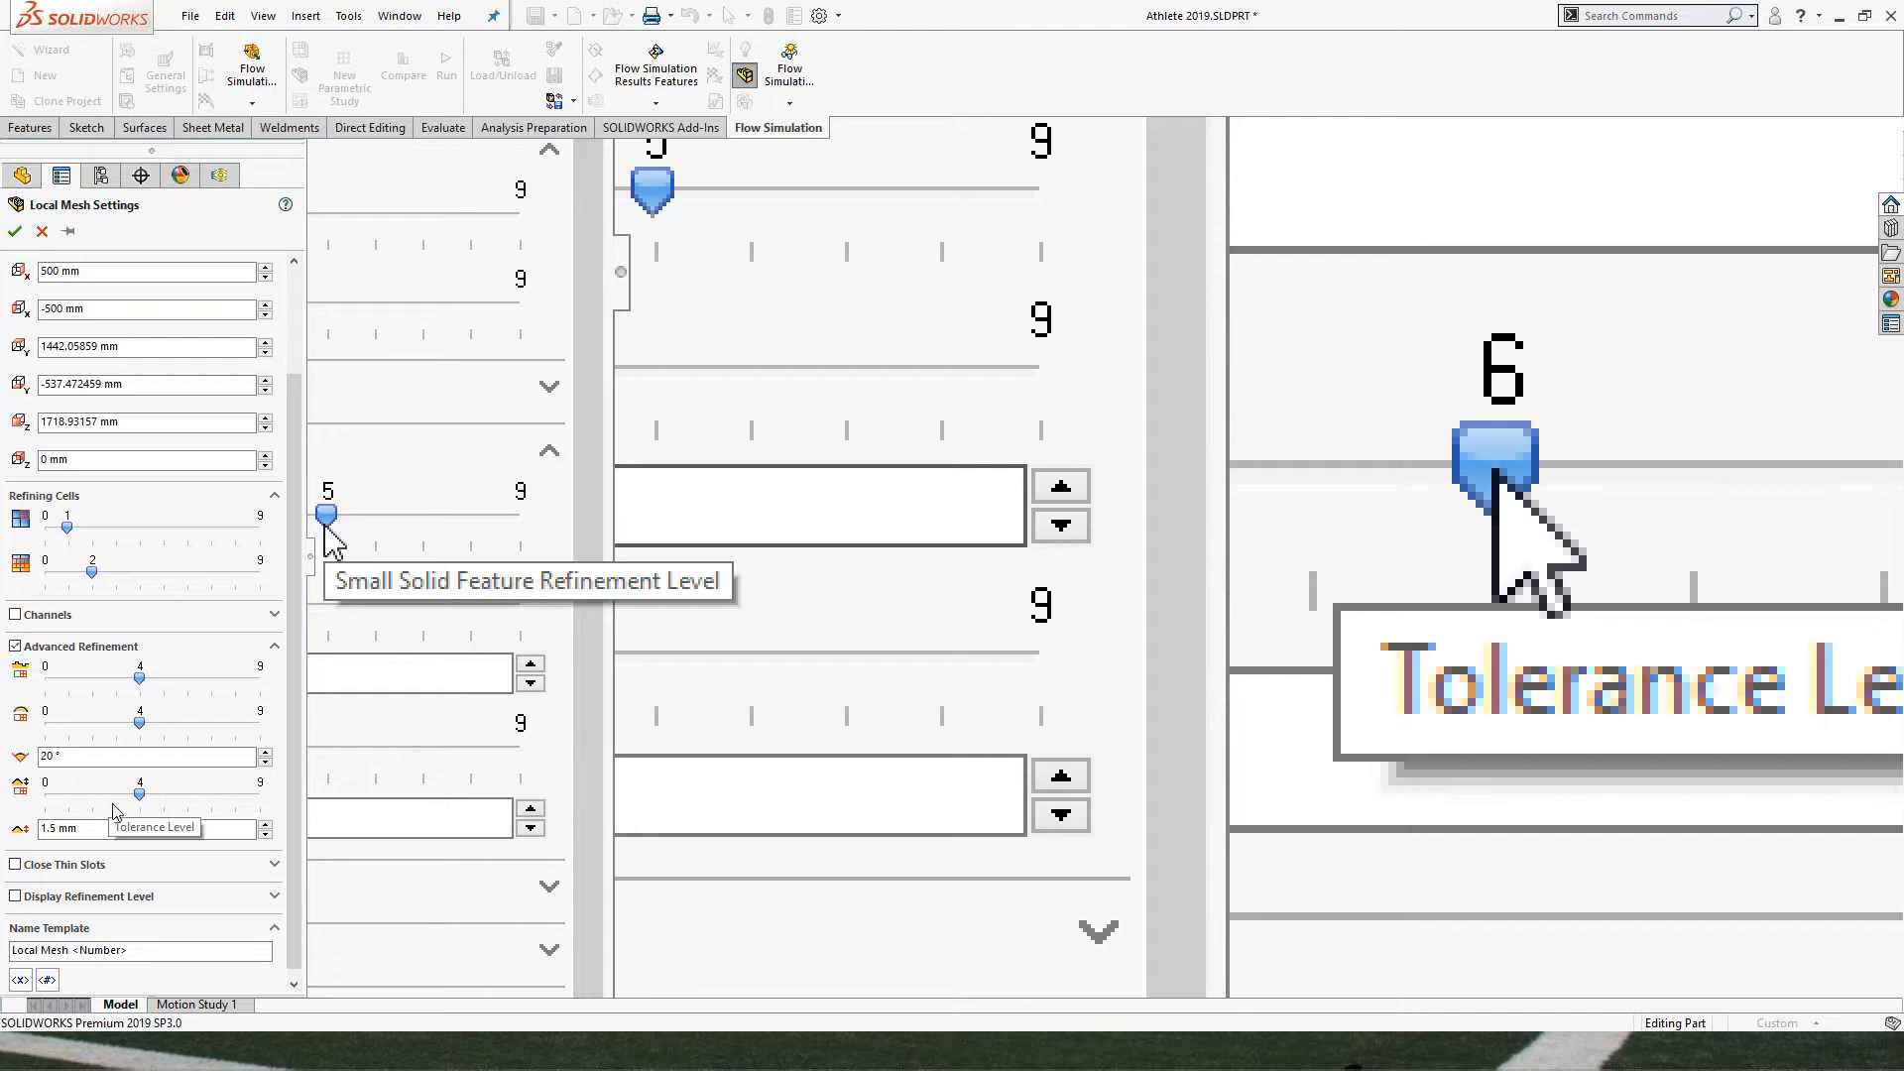
click(15, 232)
middle_drag(775, 433, 1094, 547)
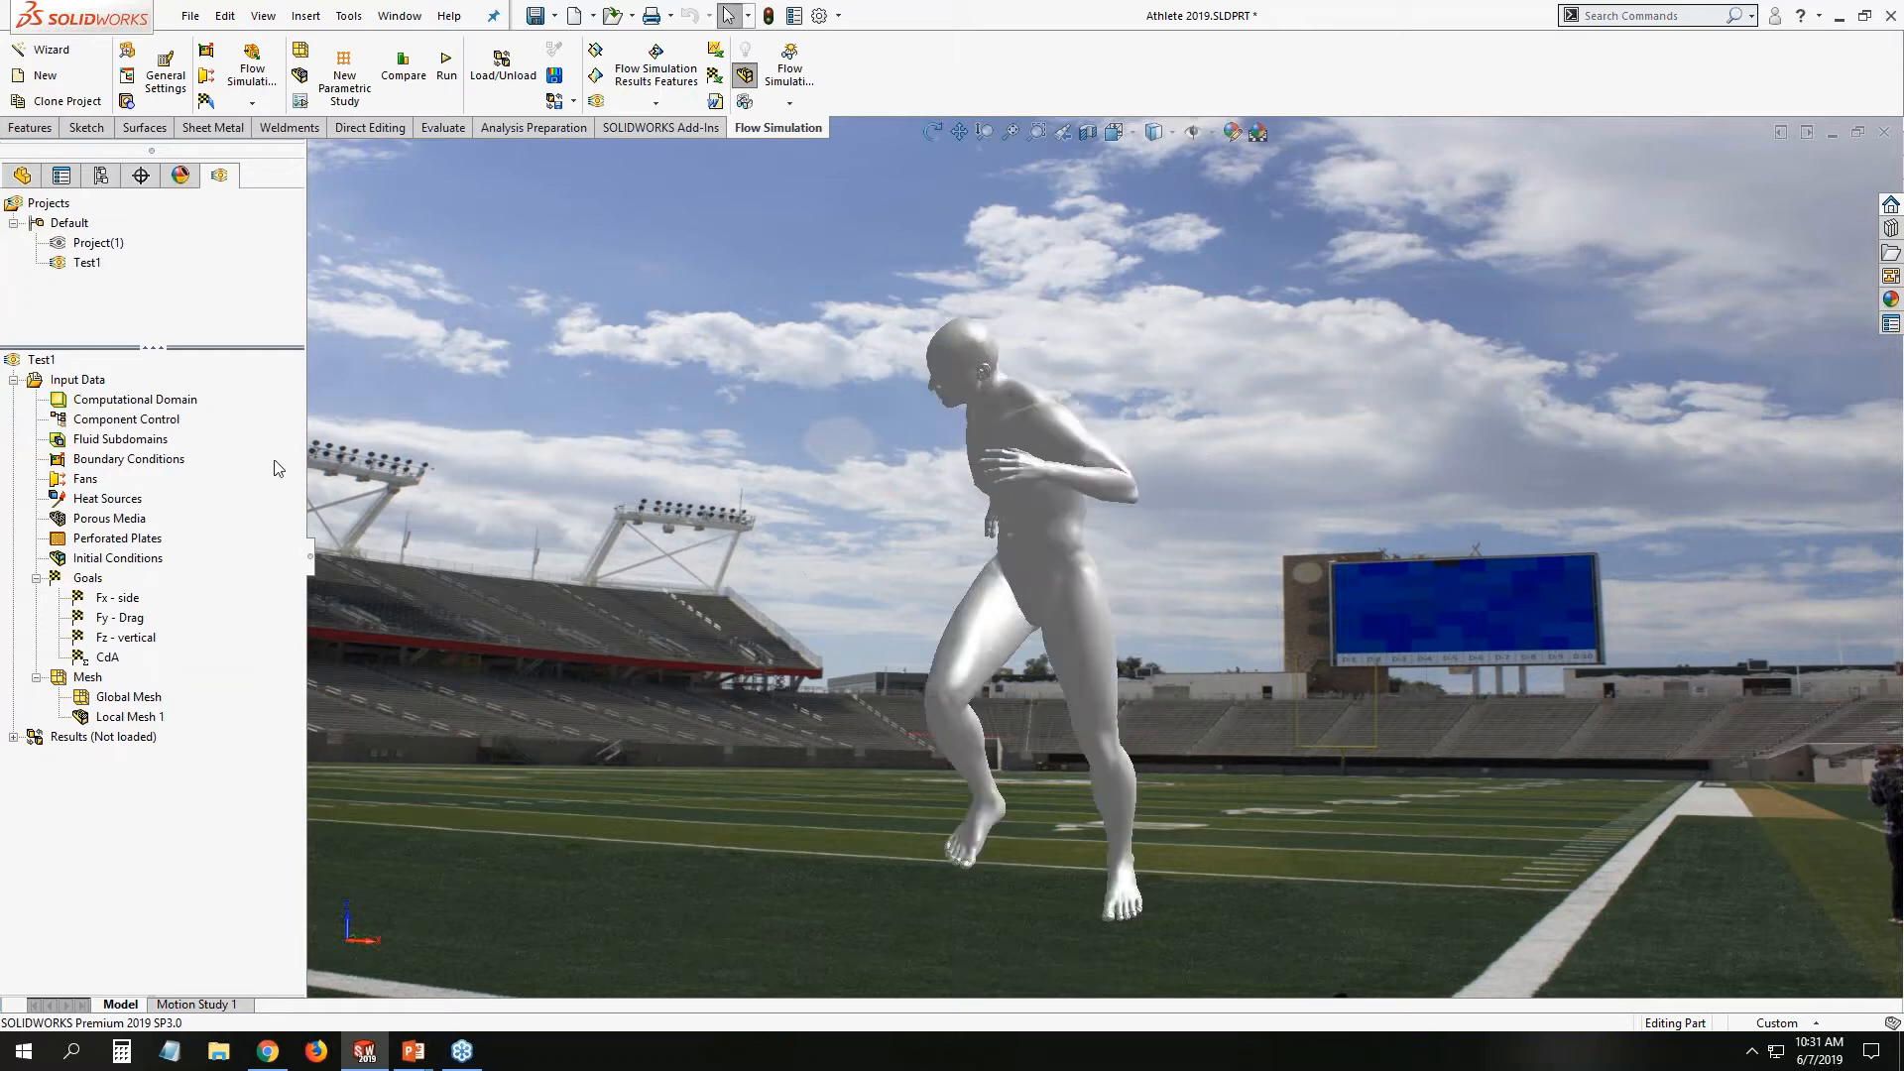
In Test1's calculation control options, set the global domain refinement to level 3 and change the approximate maximum cell limit.
right_click(96, 390)
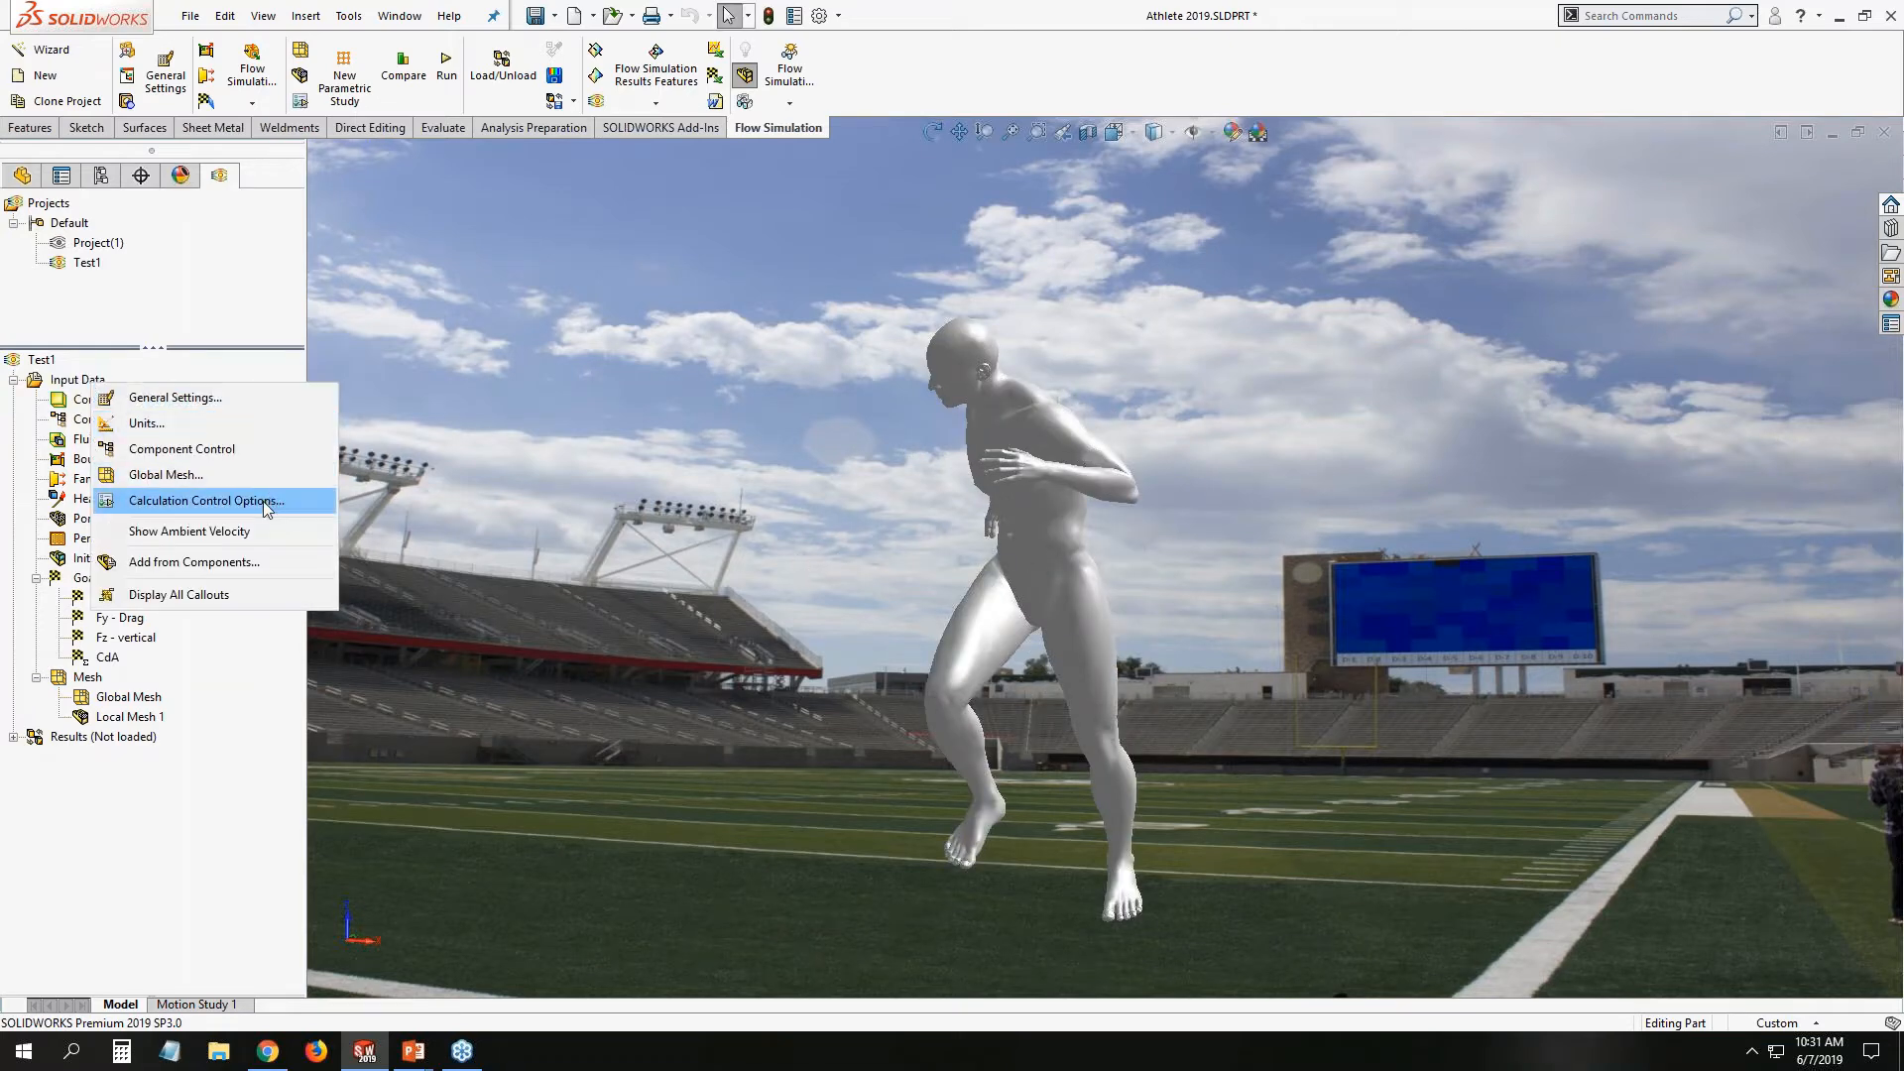
click(263, 502)
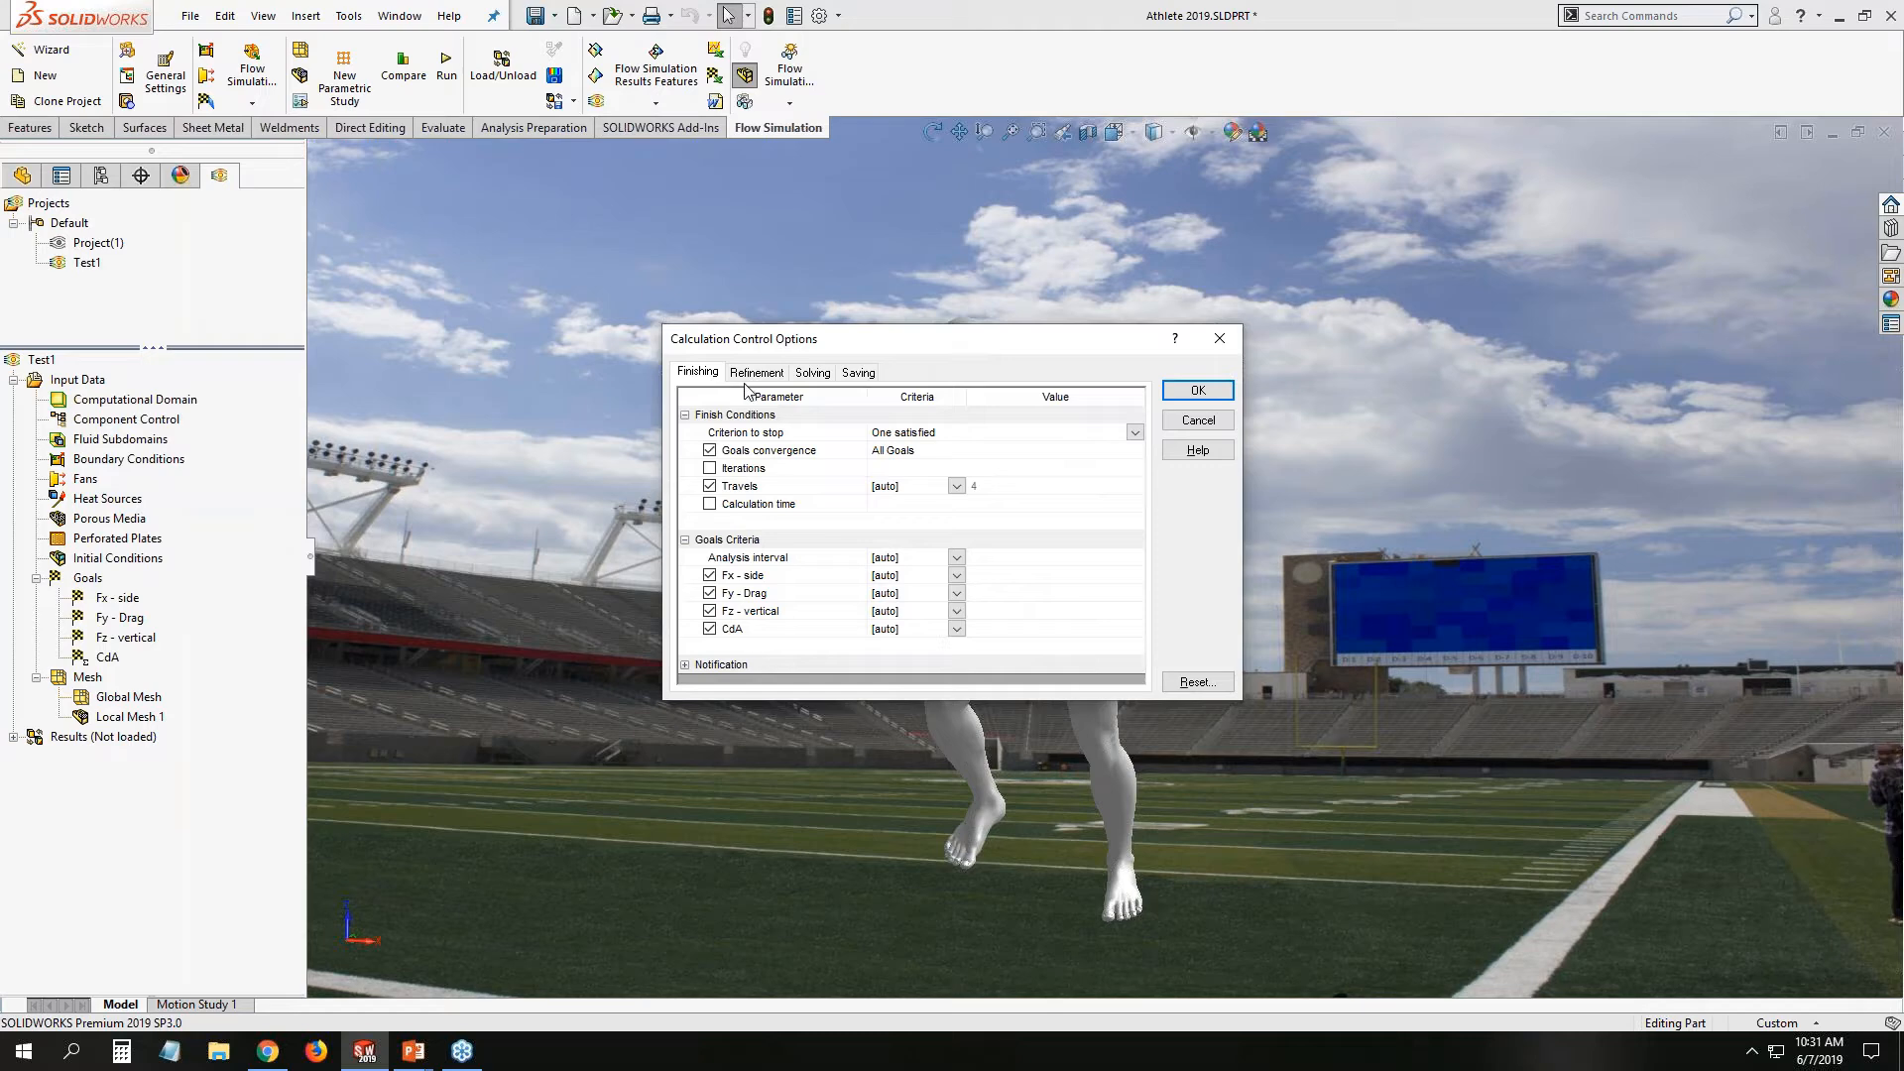
click(772, 372)
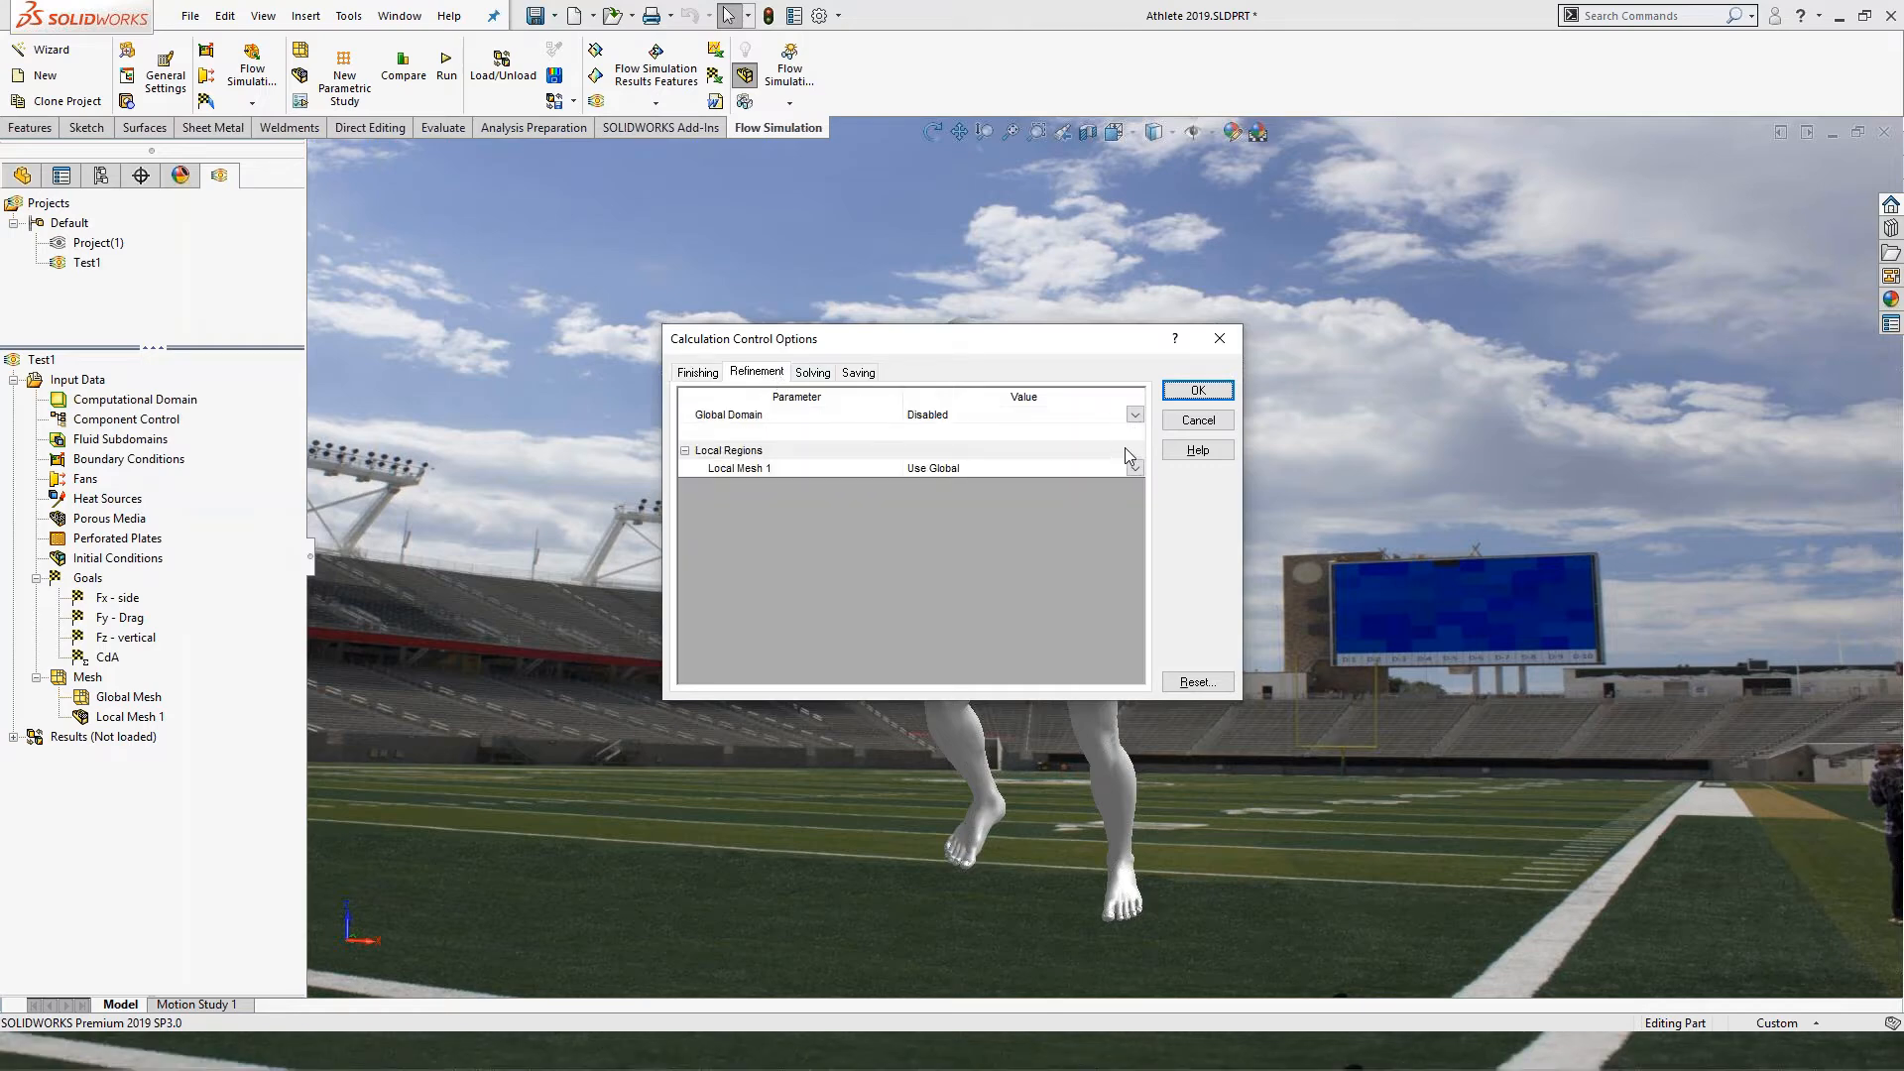
click(1135, 416)
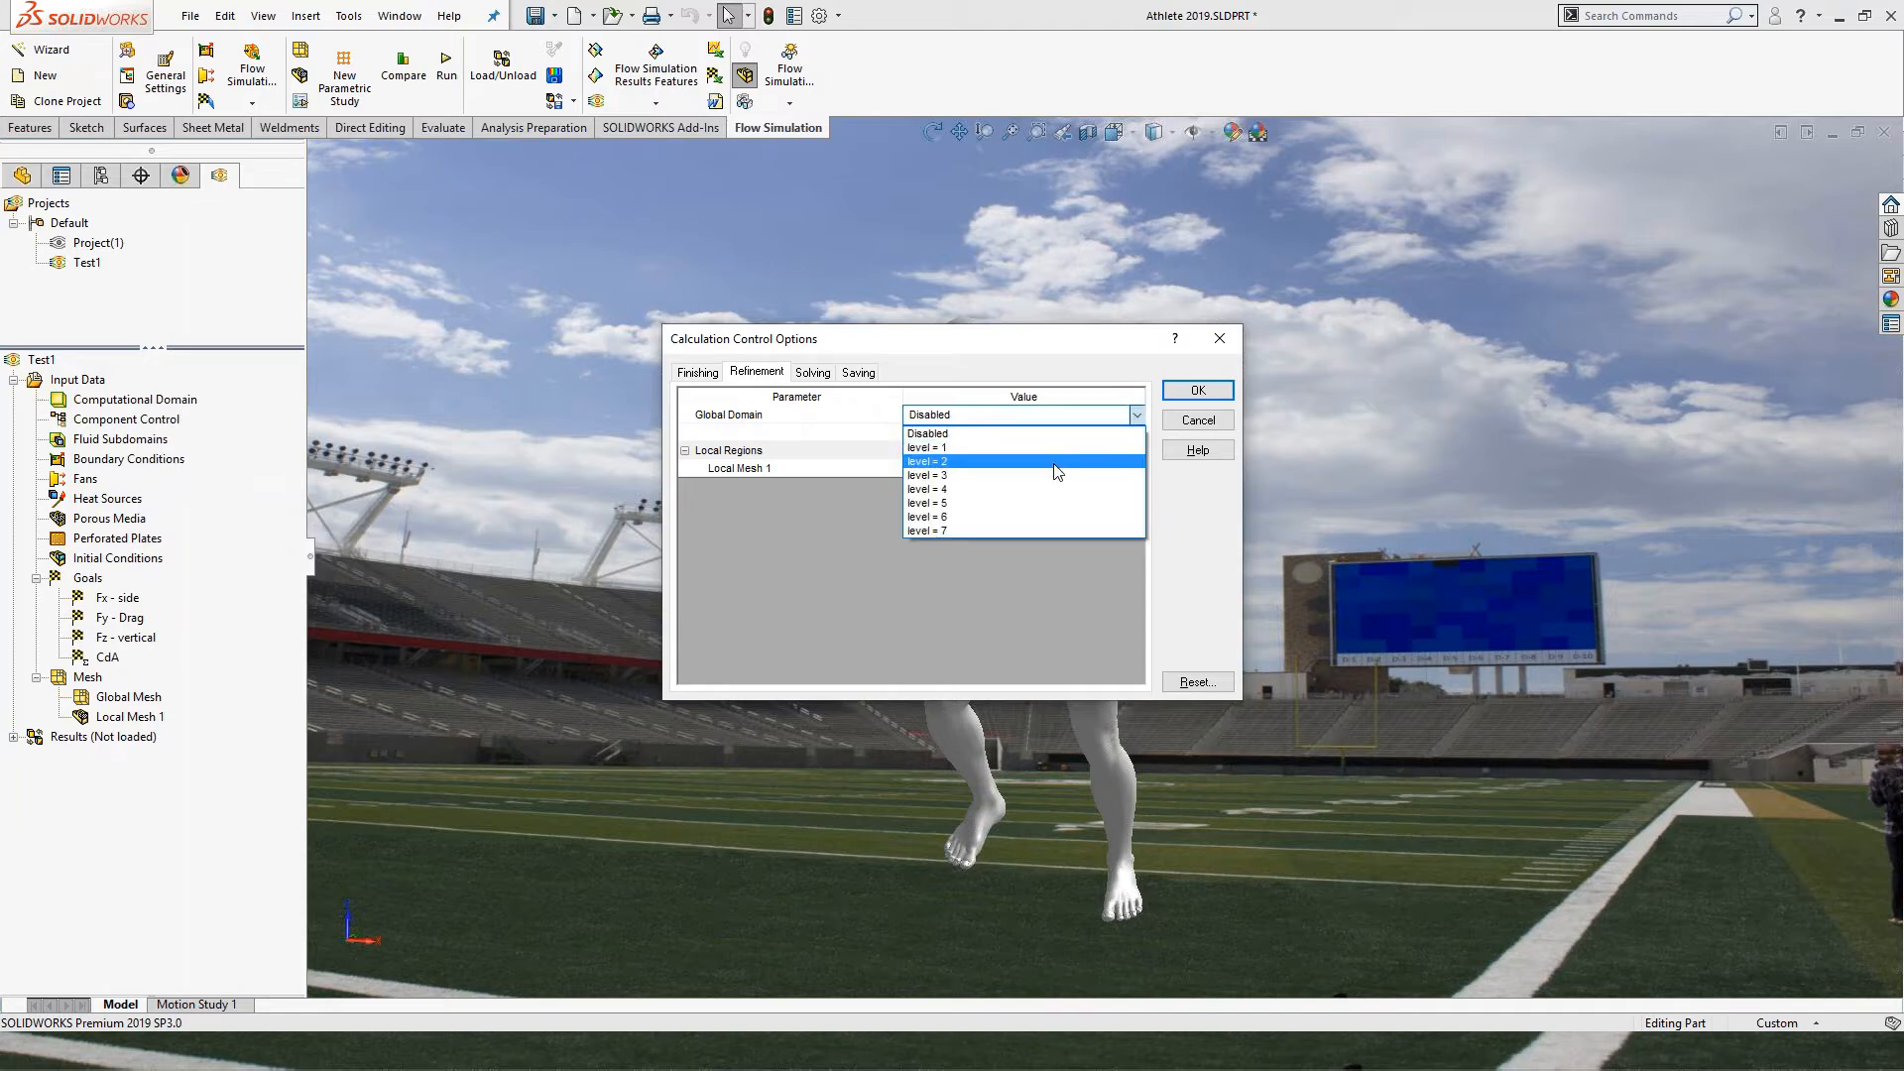
click(1051, 475)
click(953, 530)
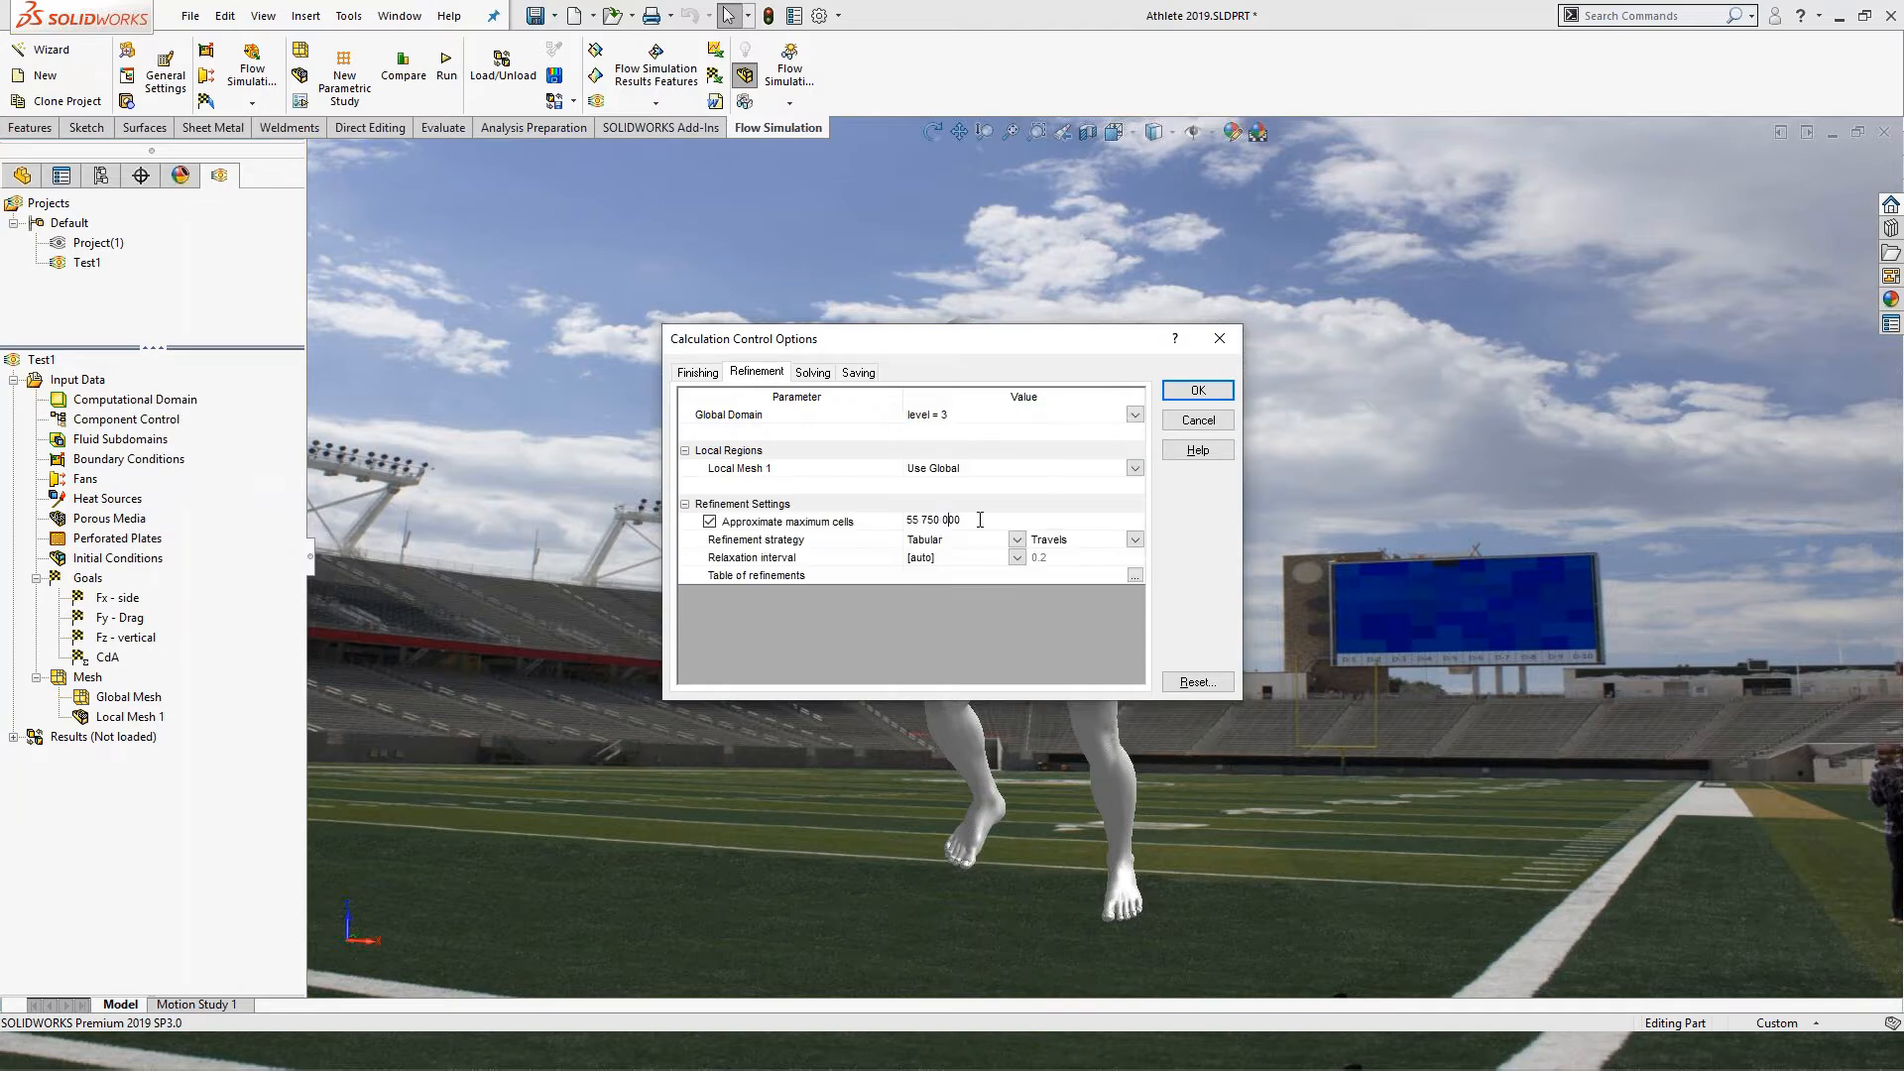
text(2)
click(963, 625)
click(1197, 391)
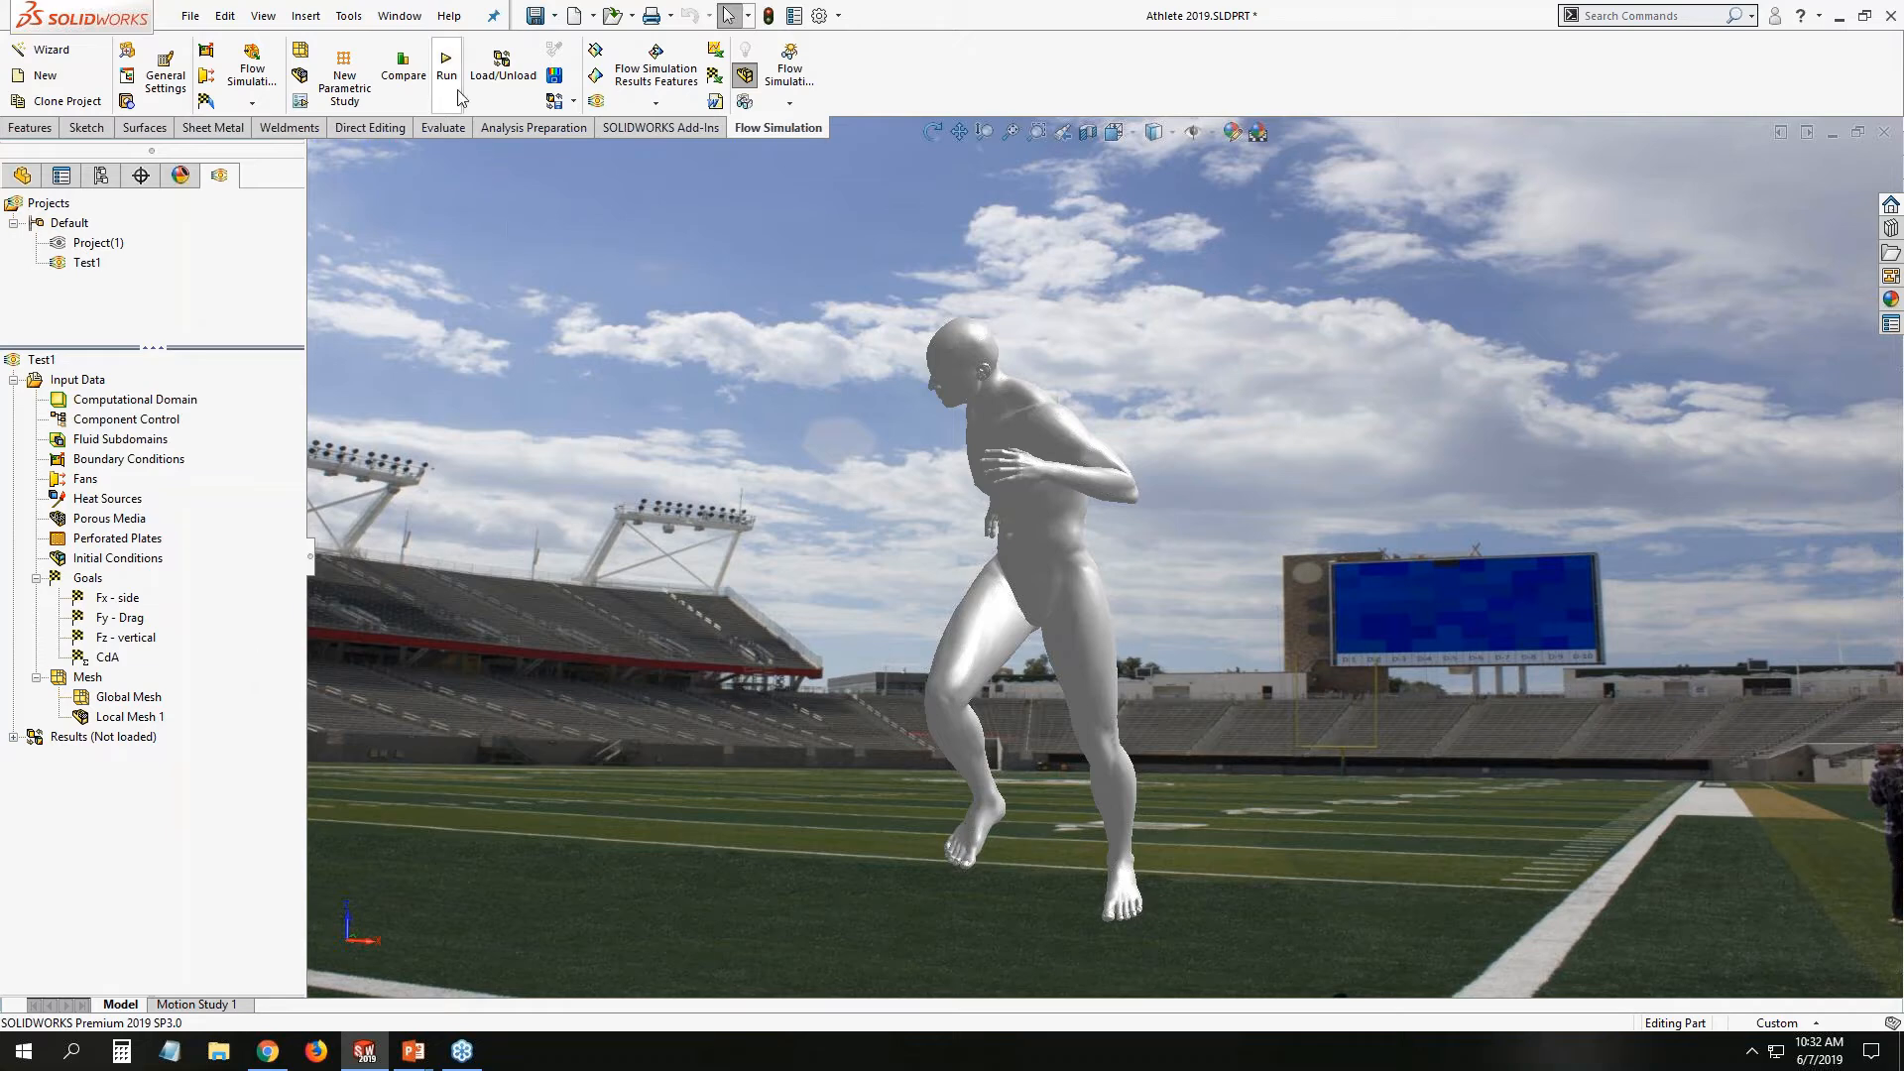
Activate Project(1), load its calculation results, and expand the results to list the available plots.
right_click(116, 248)
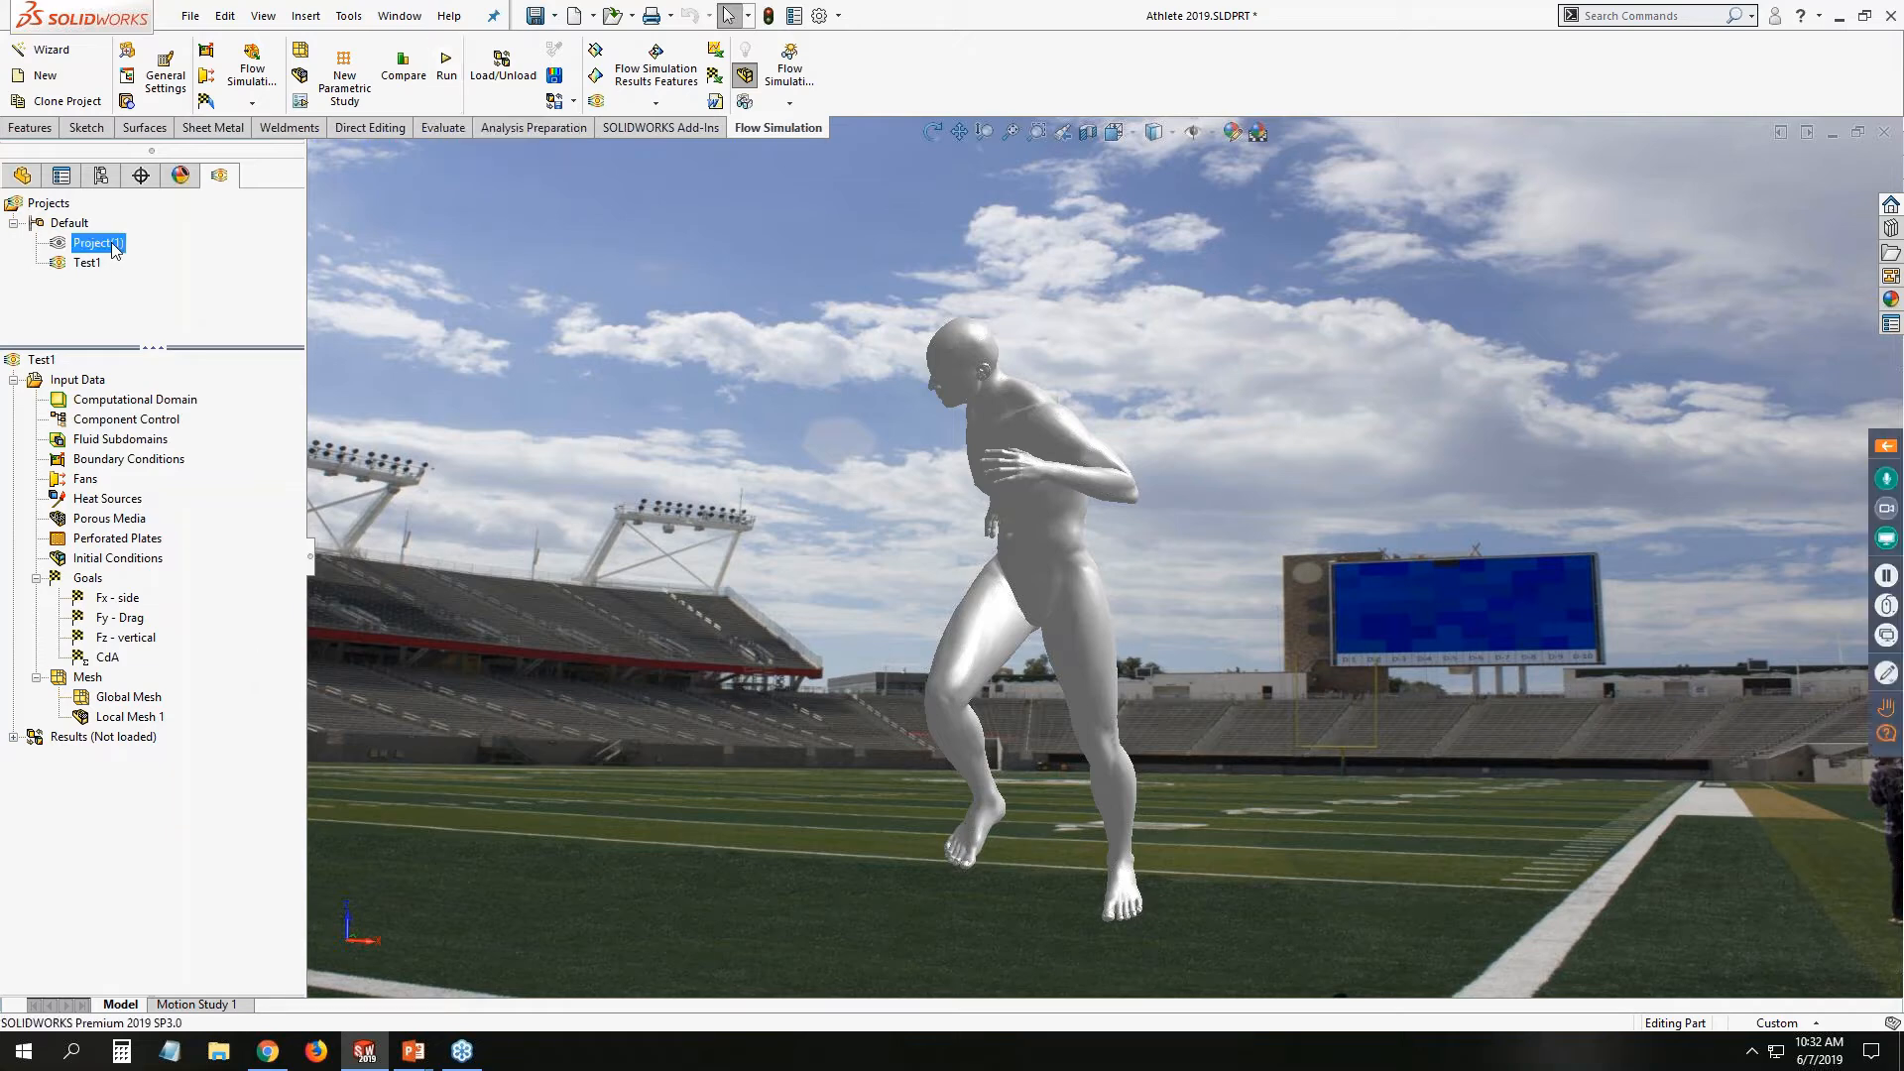
click(159, 256)
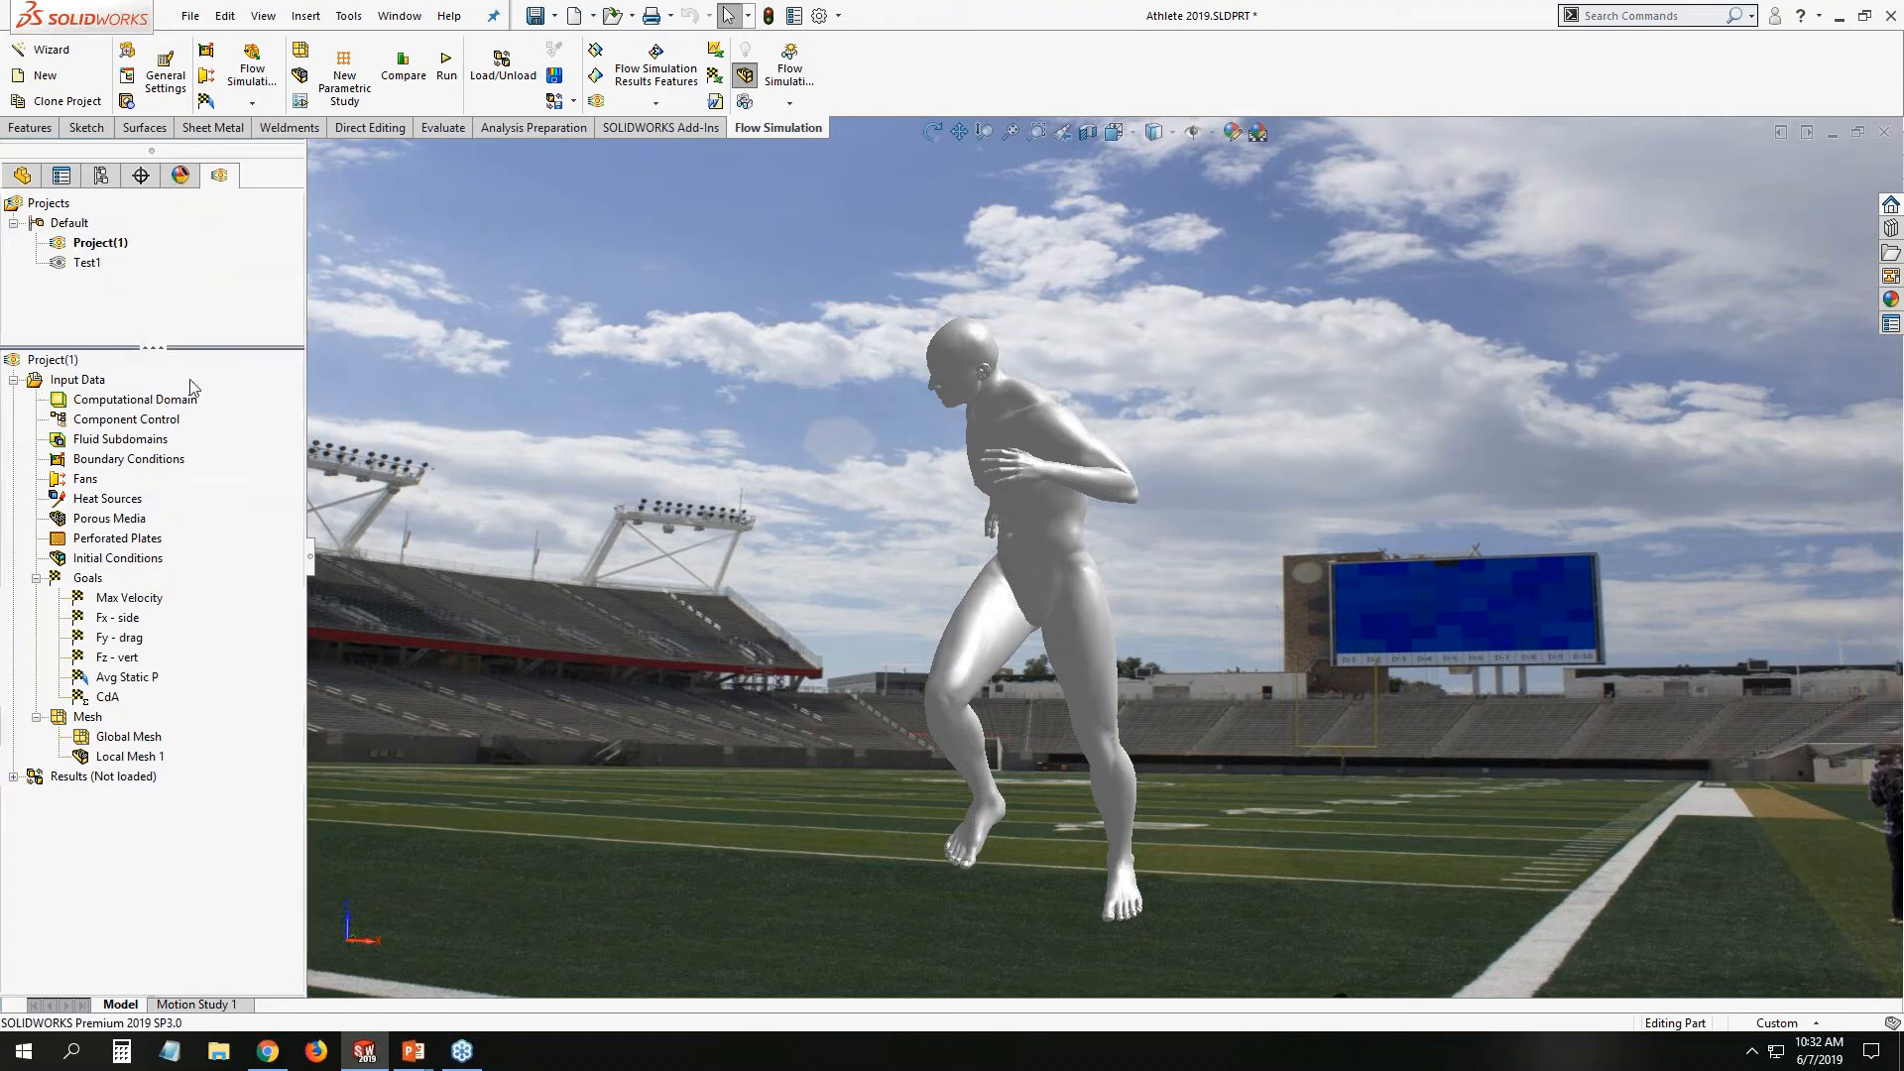
click(15, 380)
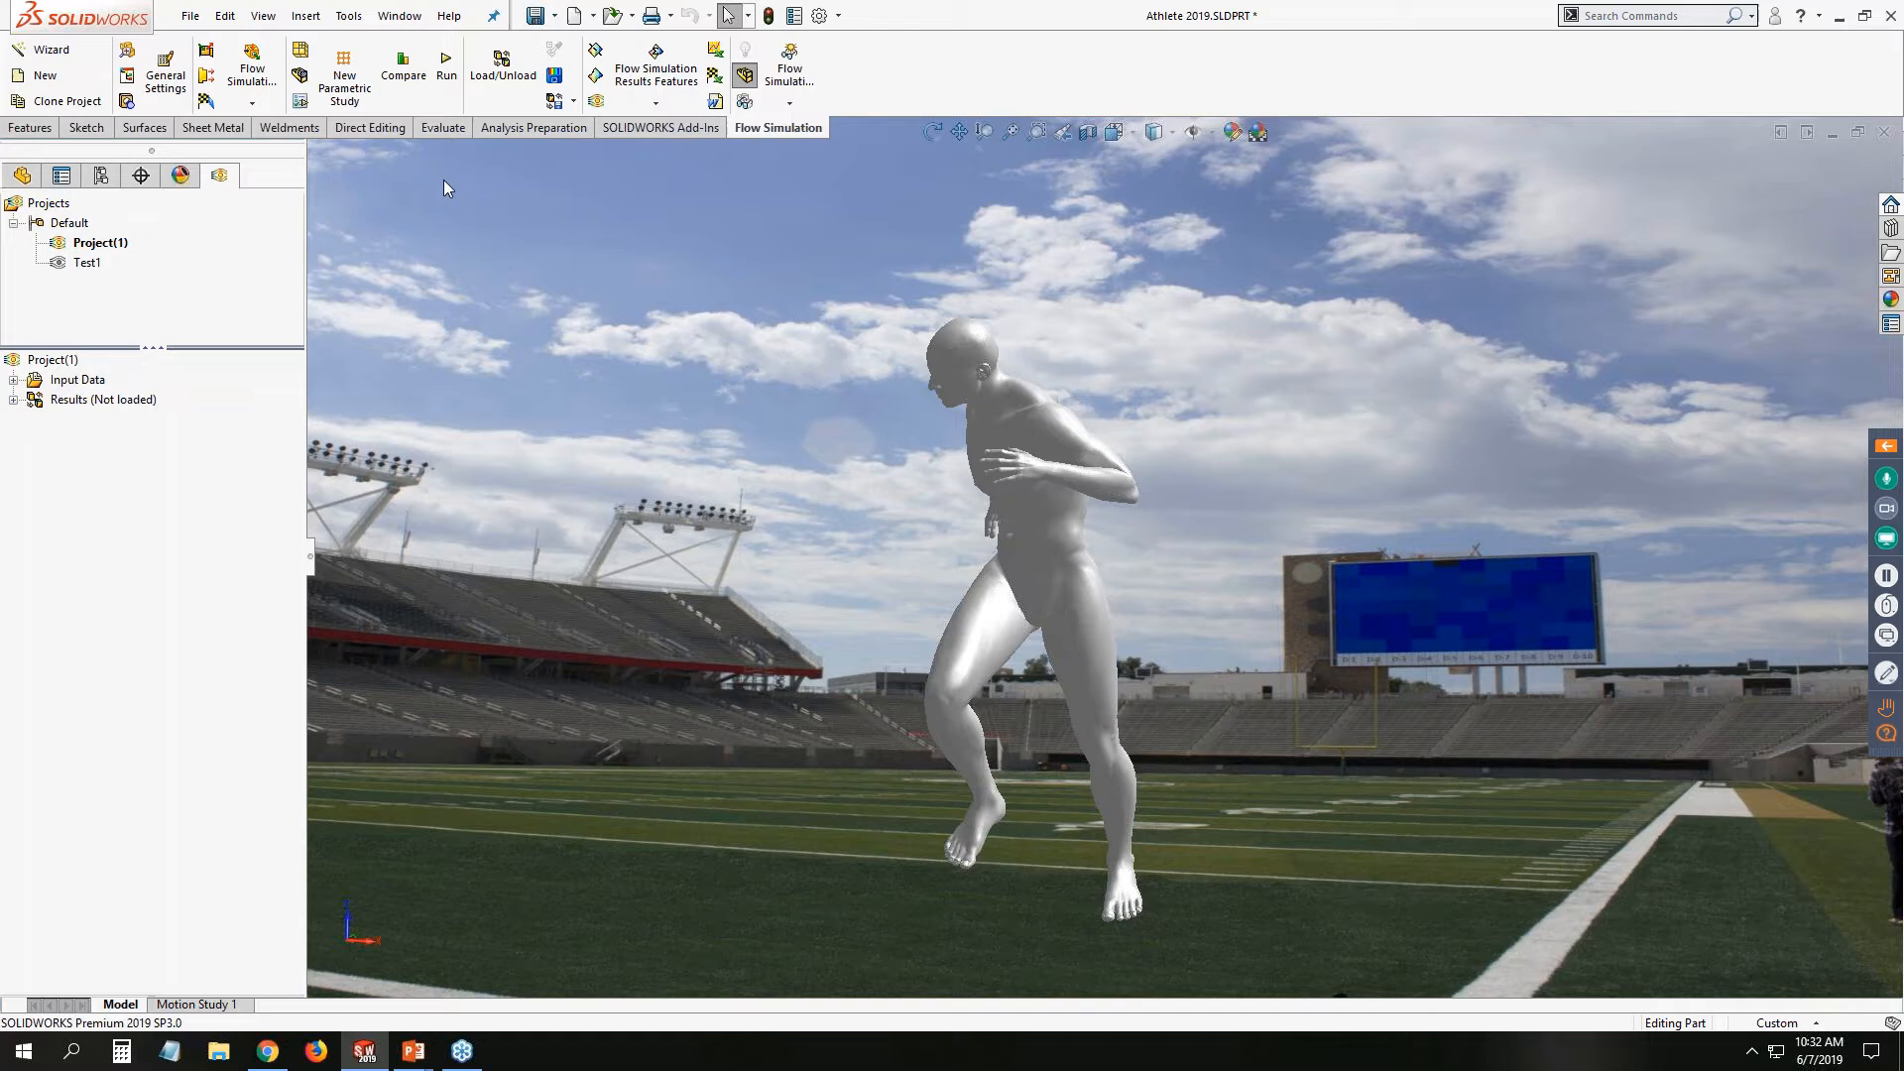
click(504, 93)
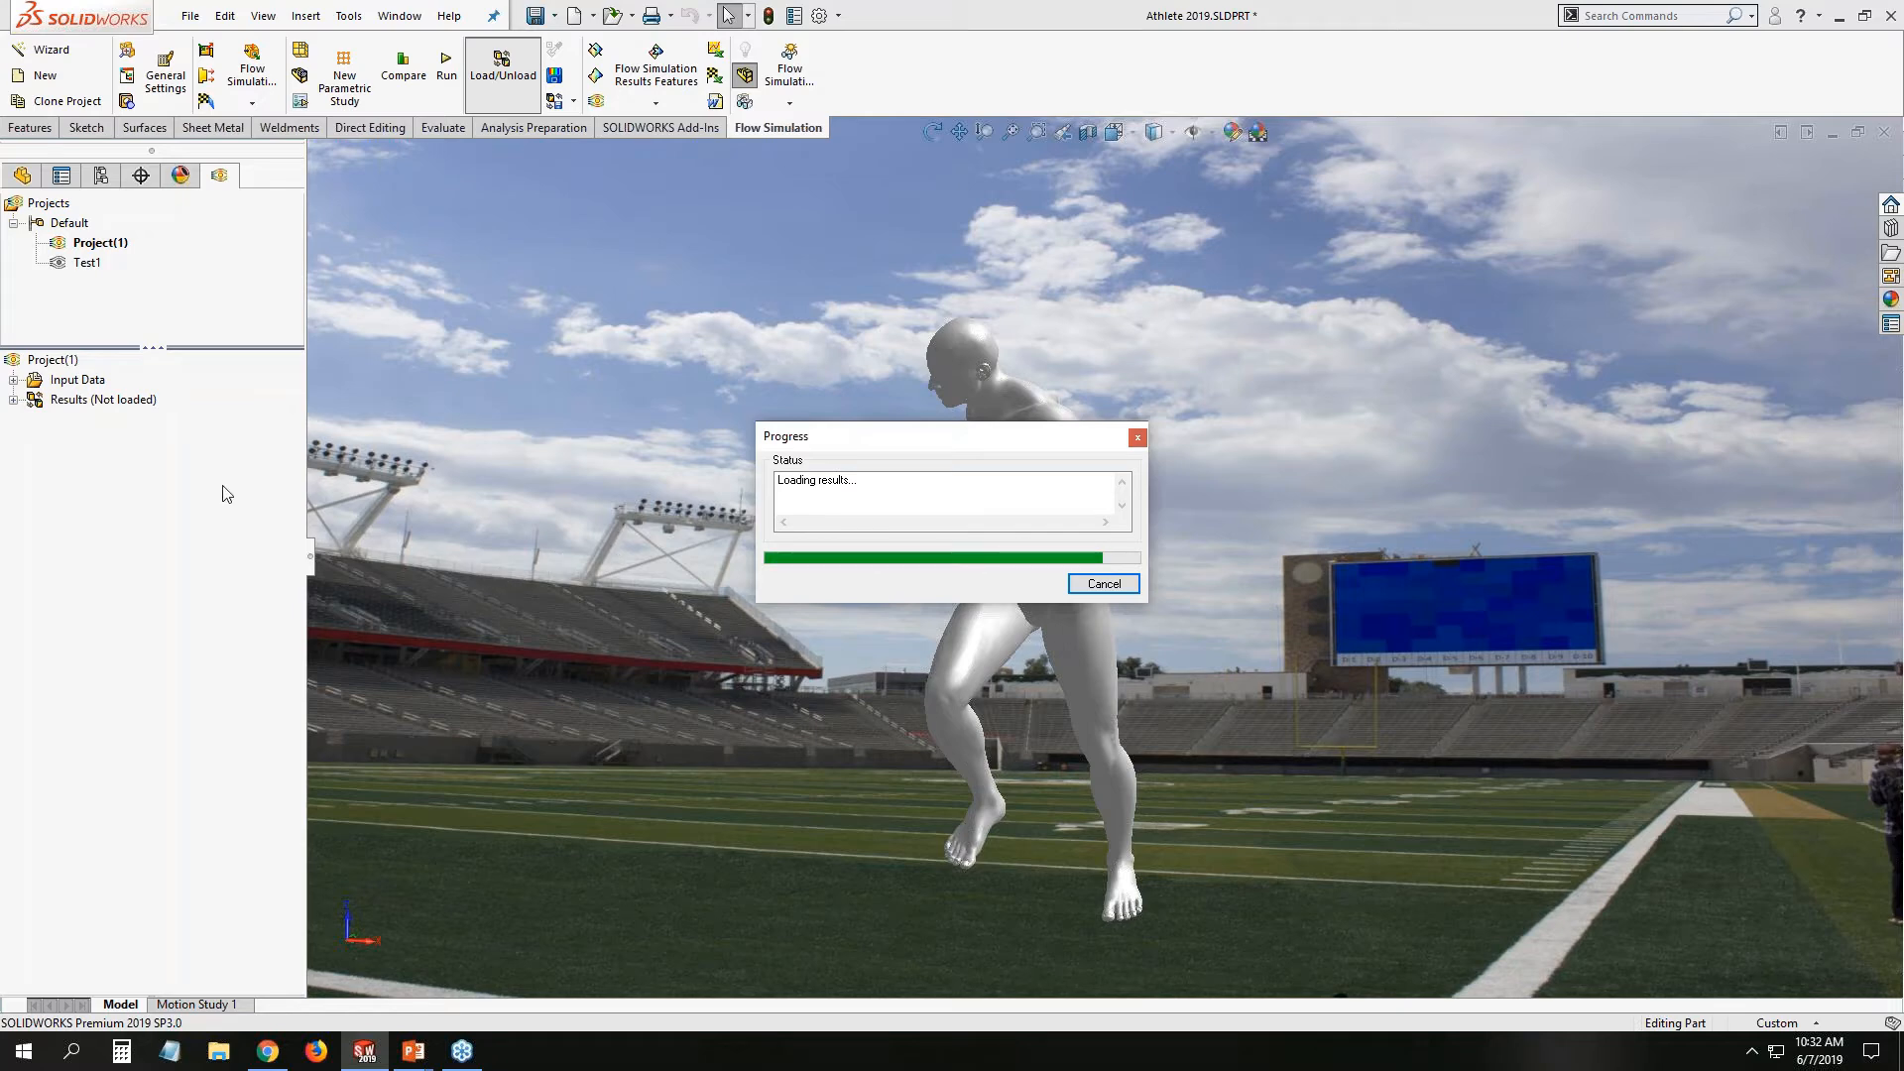
click(15, 401)
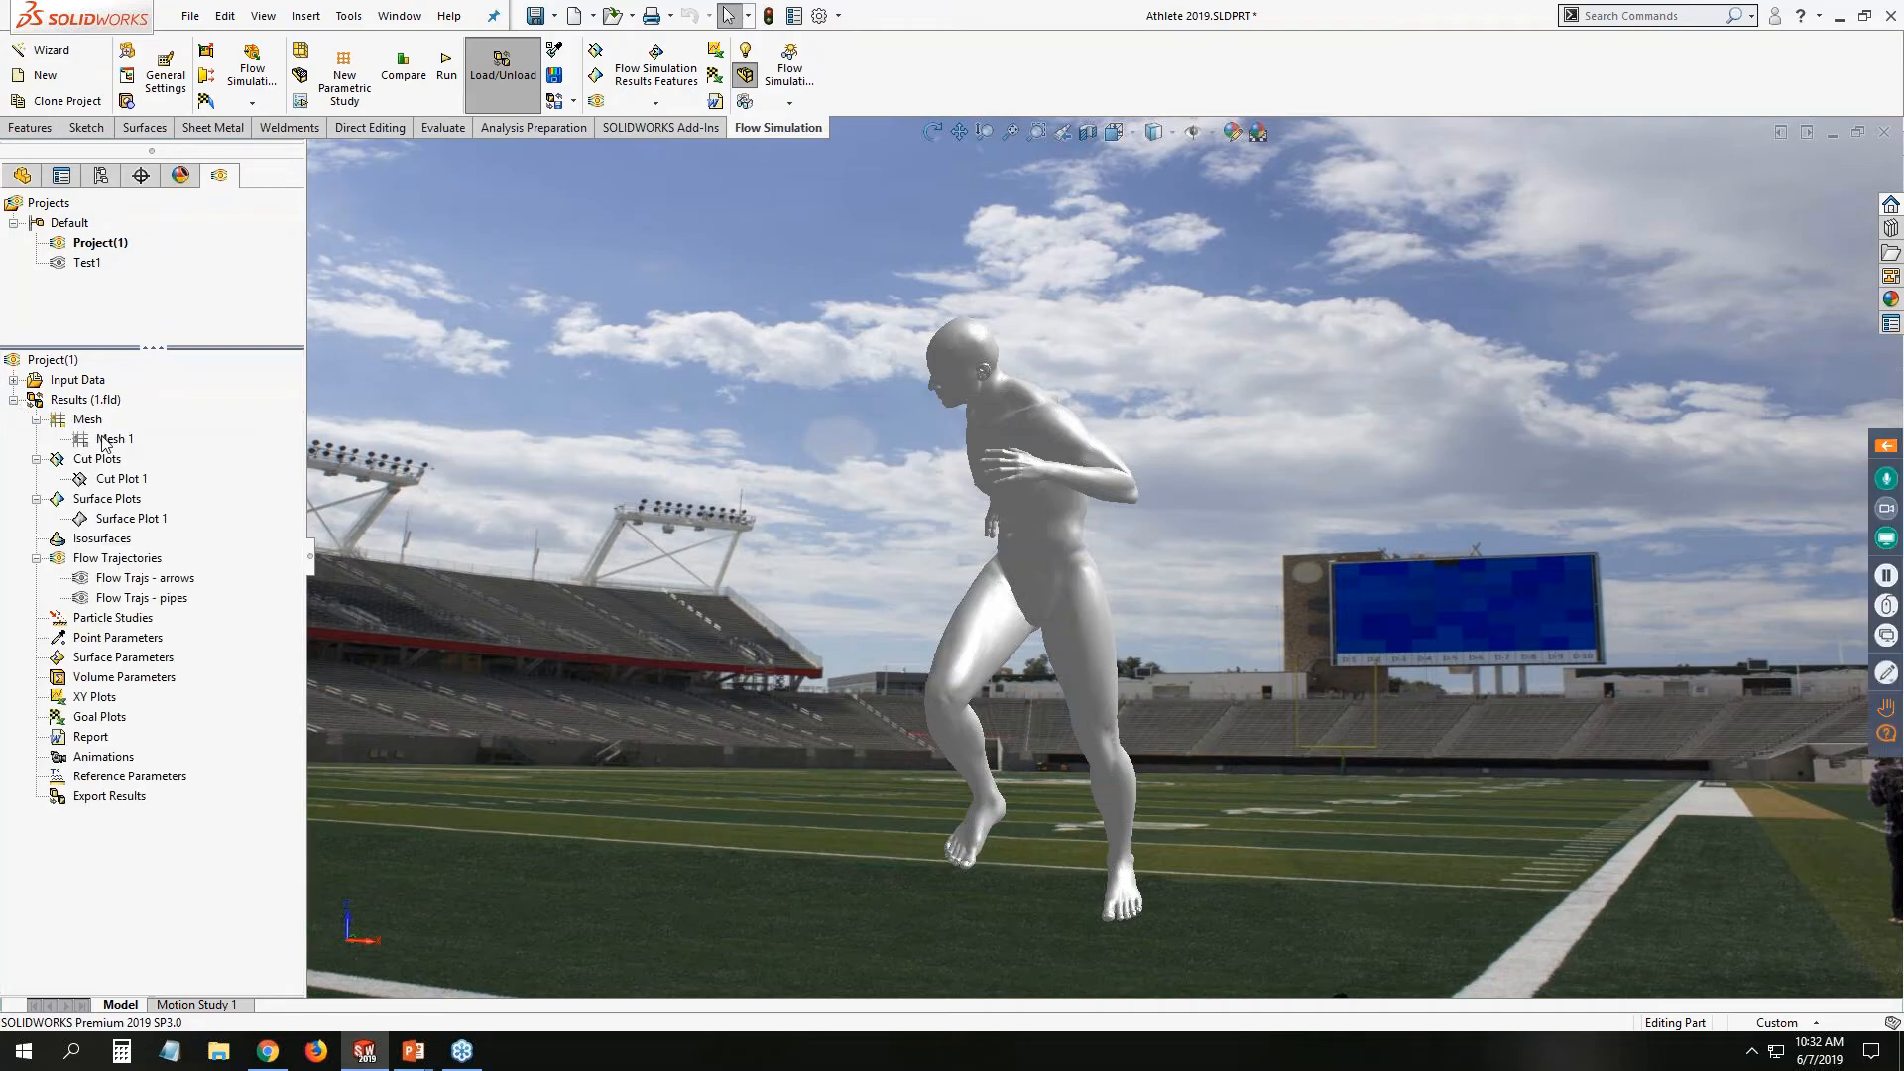
Show the Mesh 1 plot and examine the refined cells around the athlete's hand, torso and head.
right_click(103, 439)
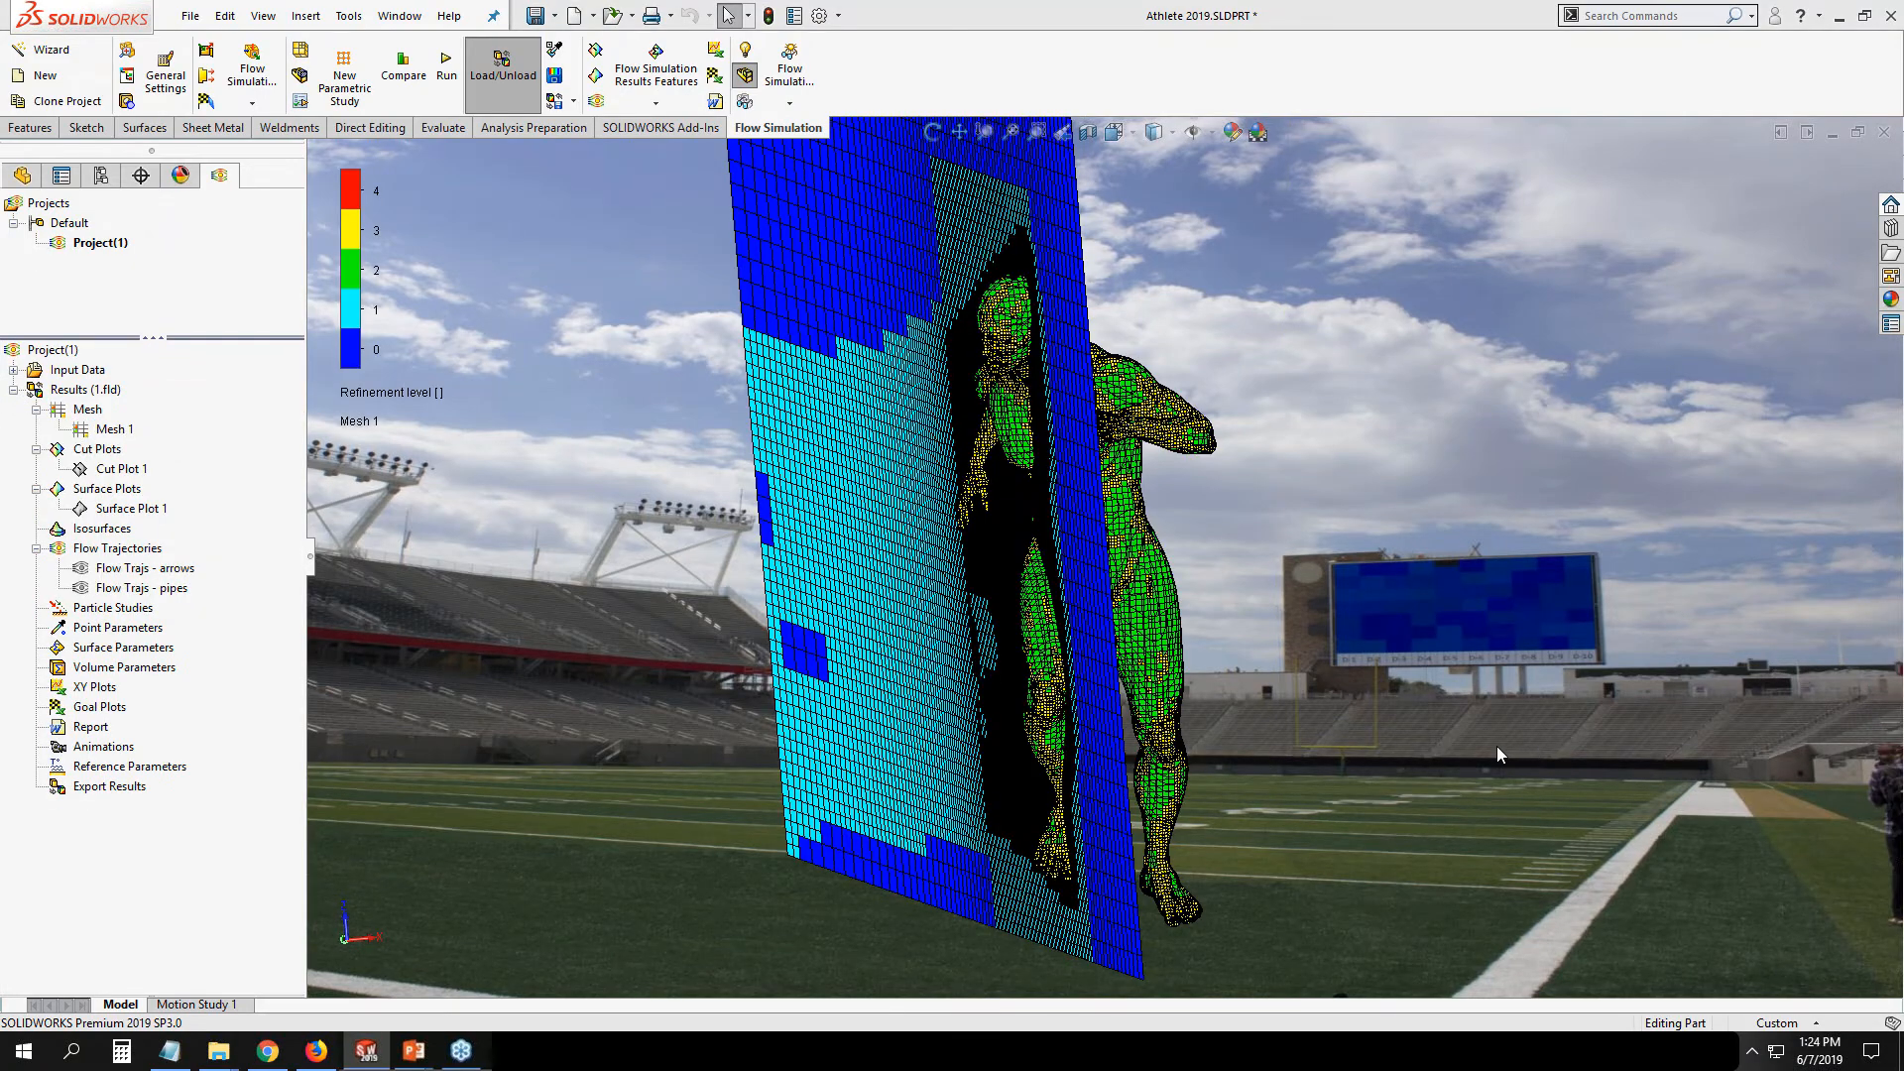
middle_drag(1281, 710, 1368, 674)
scroll(972, 530, down, 5)
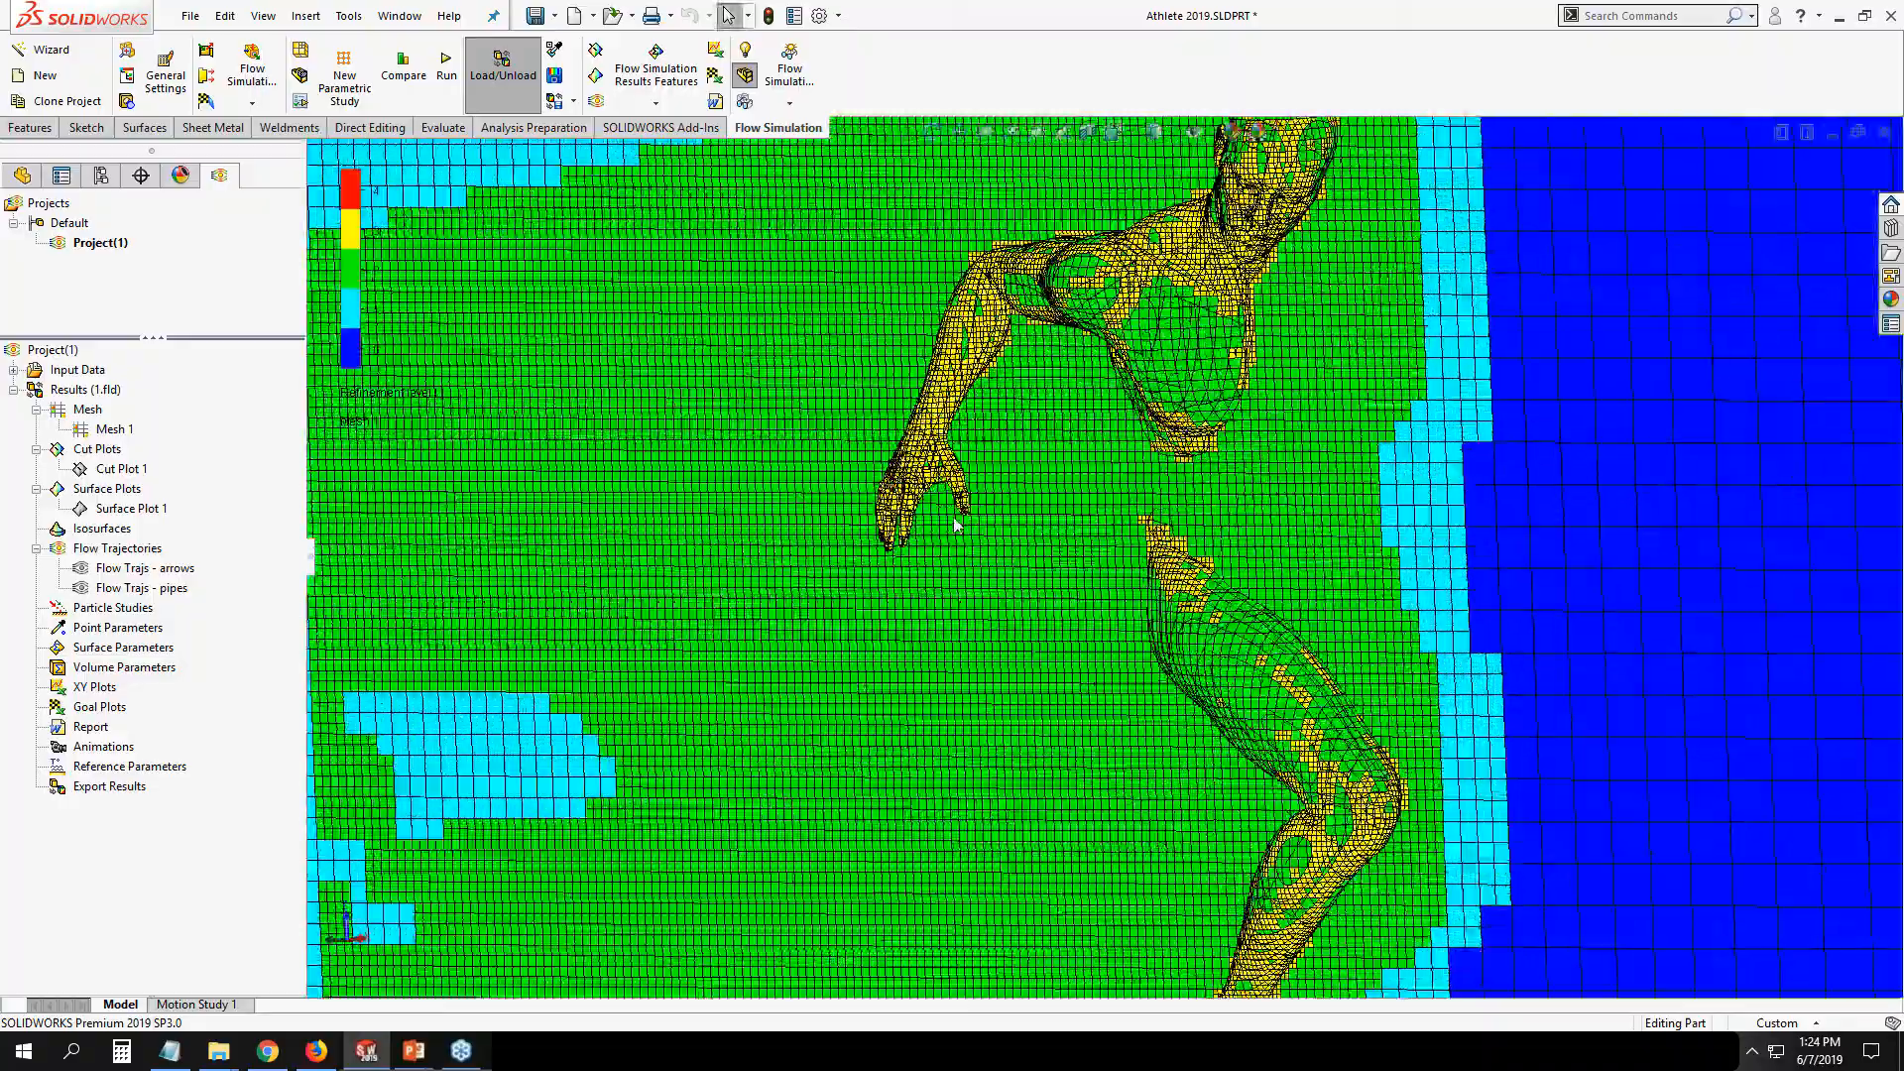
scroll(957, 526, down, 8)
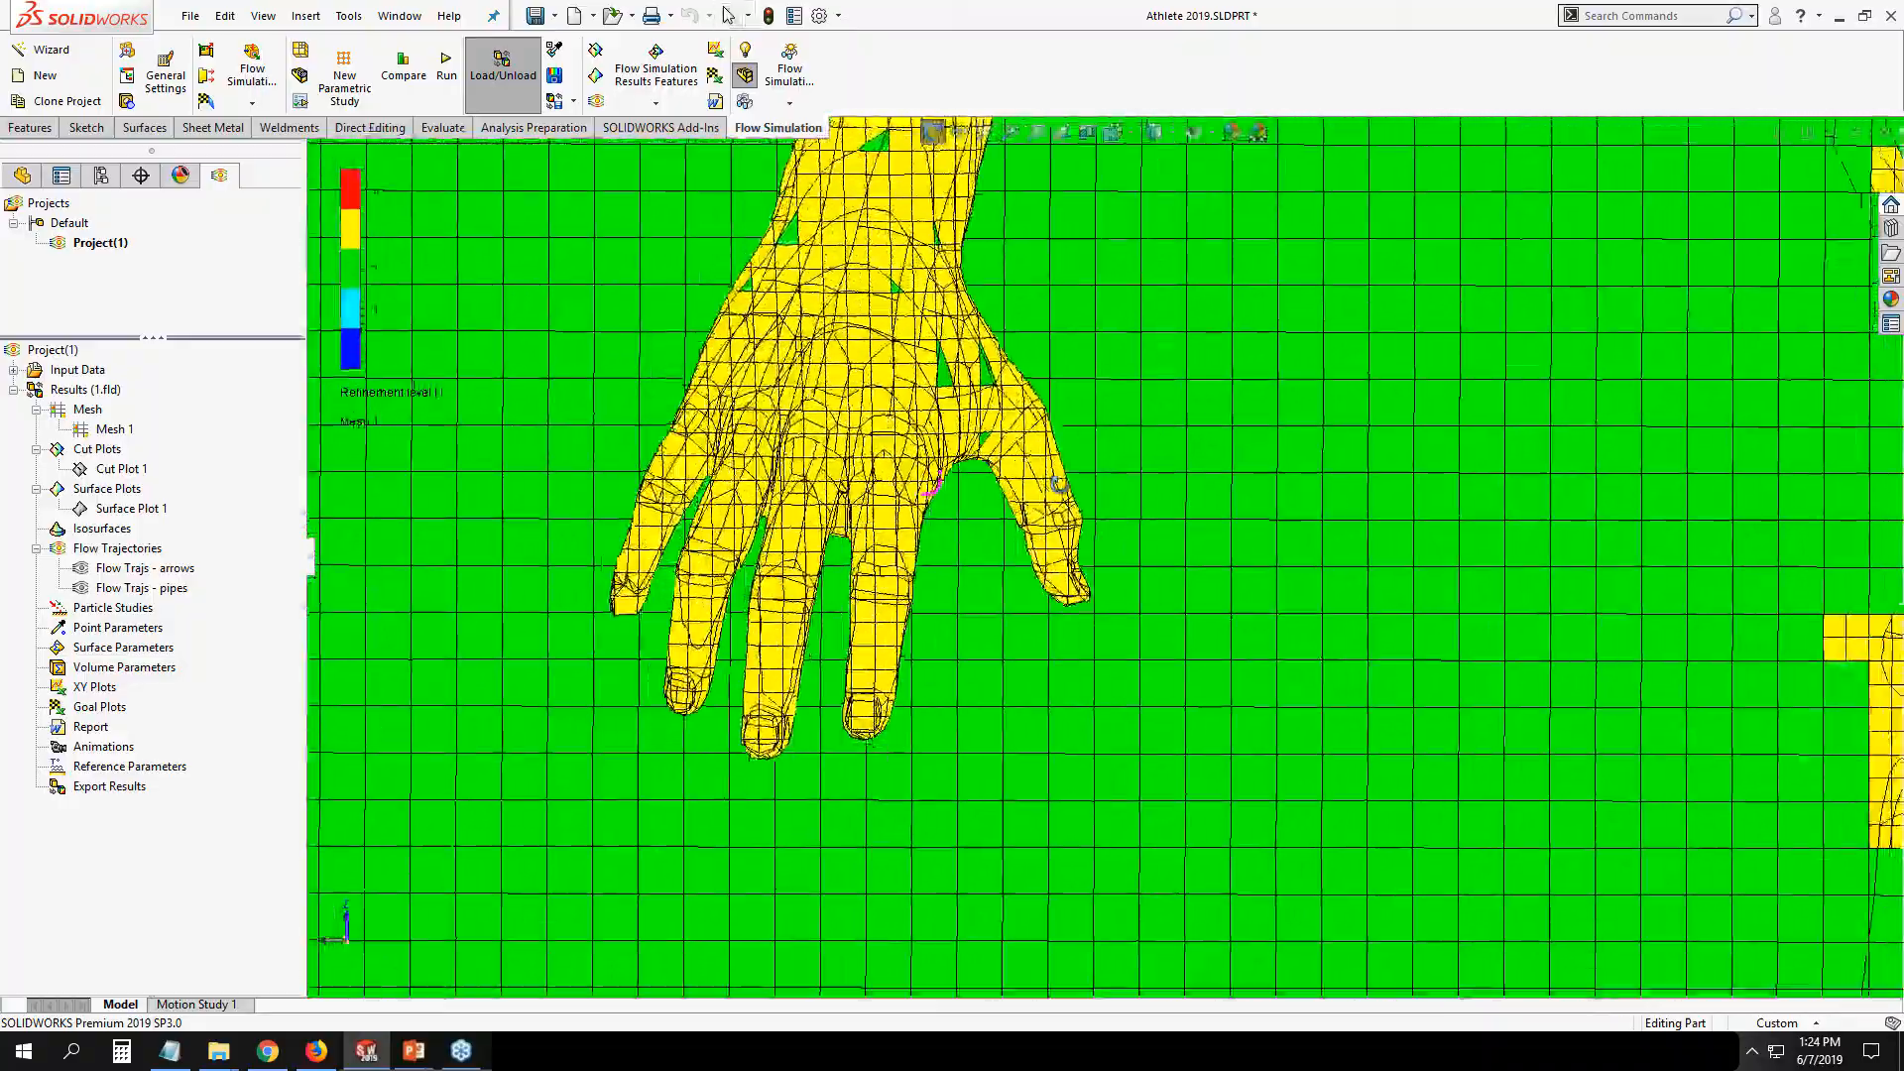
scroll(1057, 484, up, 10)
scroll(1285, 415, down, 3)
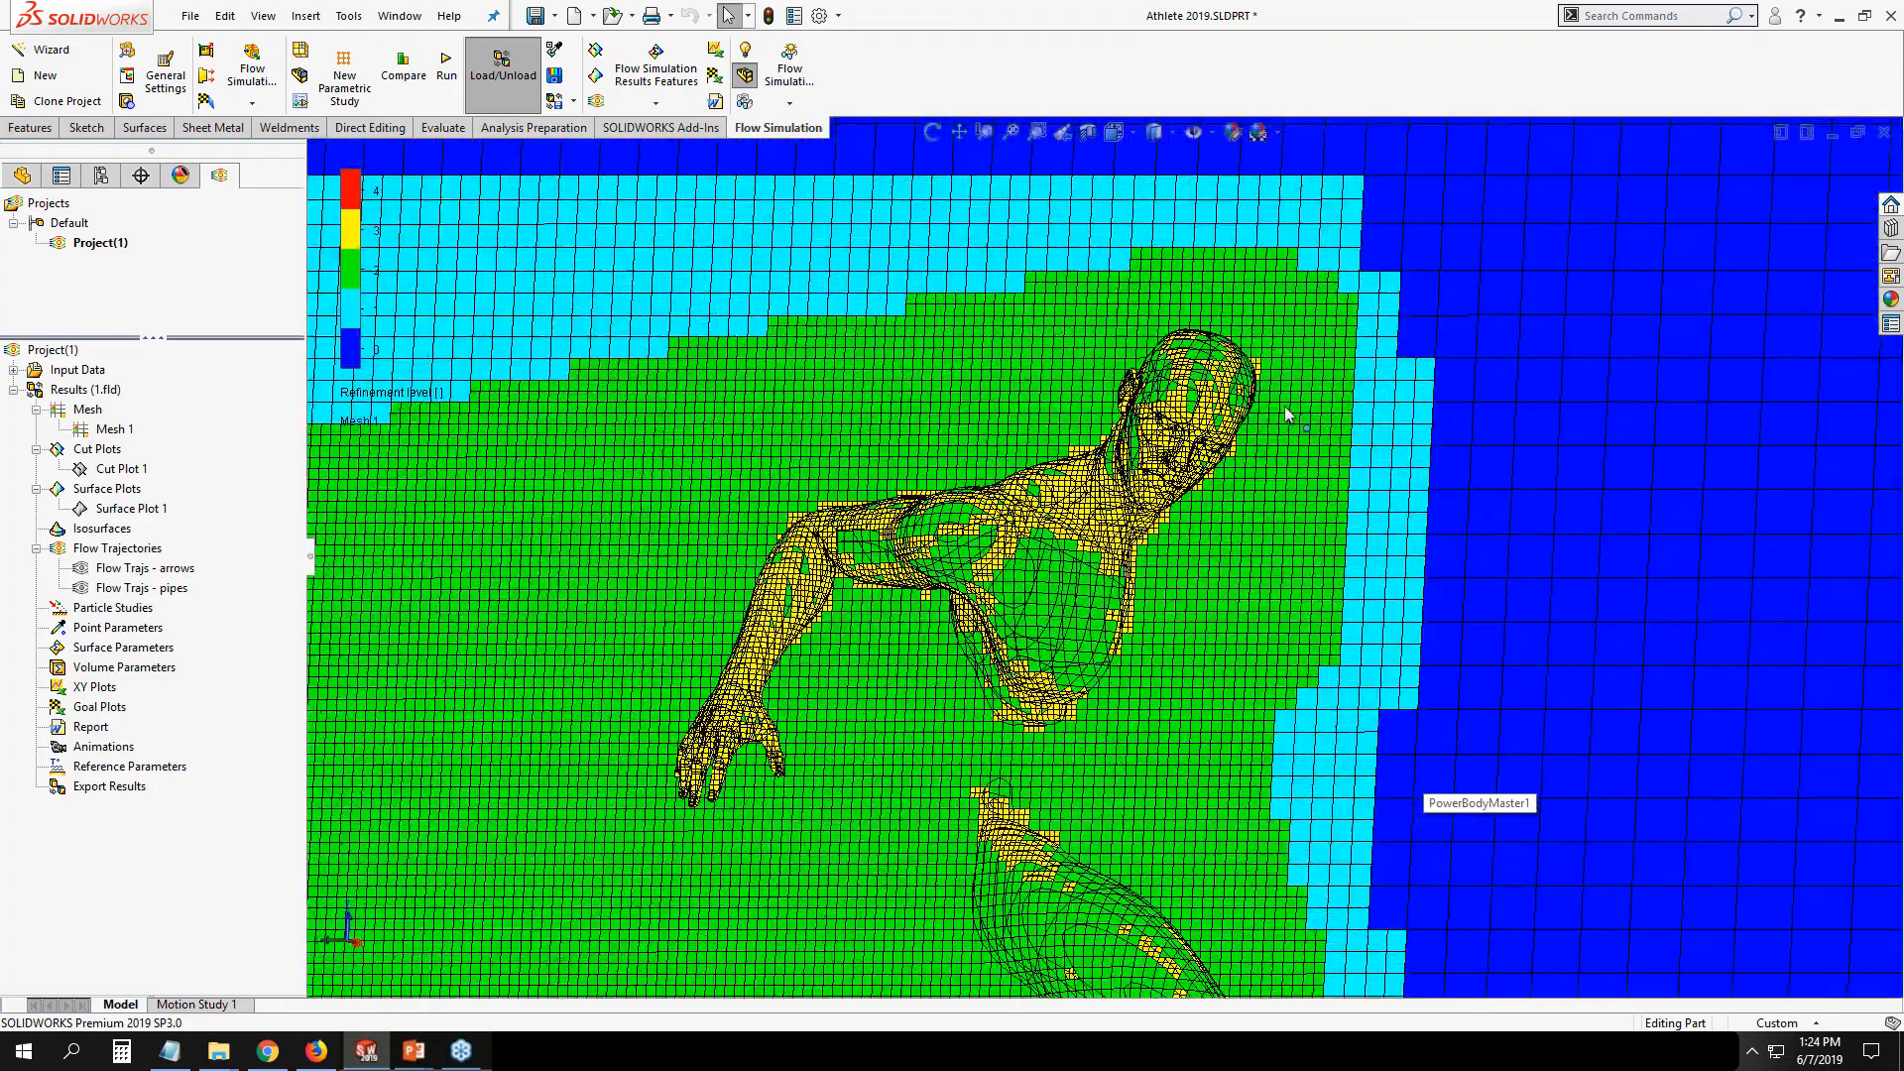
scroll(1286, 414, down, 4)
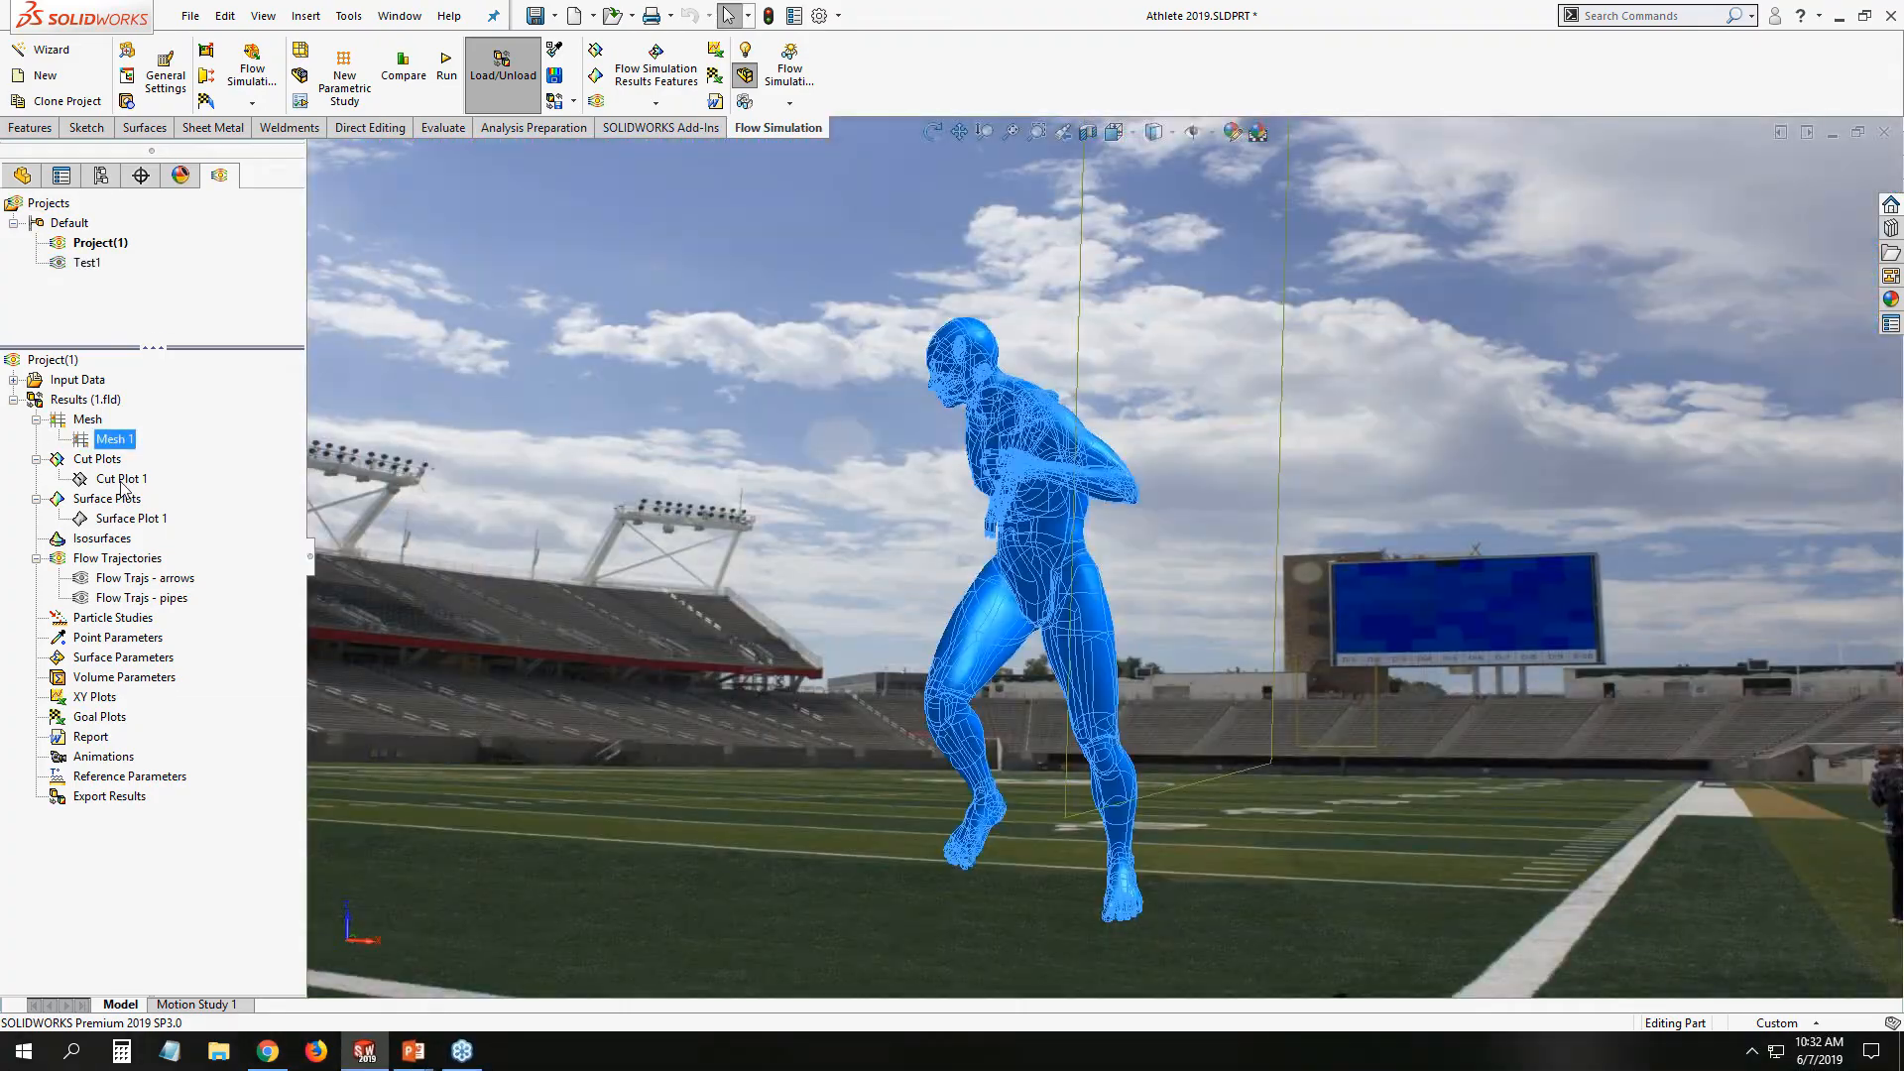
Show Cut Plot 1's velocity contours and view the wake behind the athlete from the side.
click(119, 479)
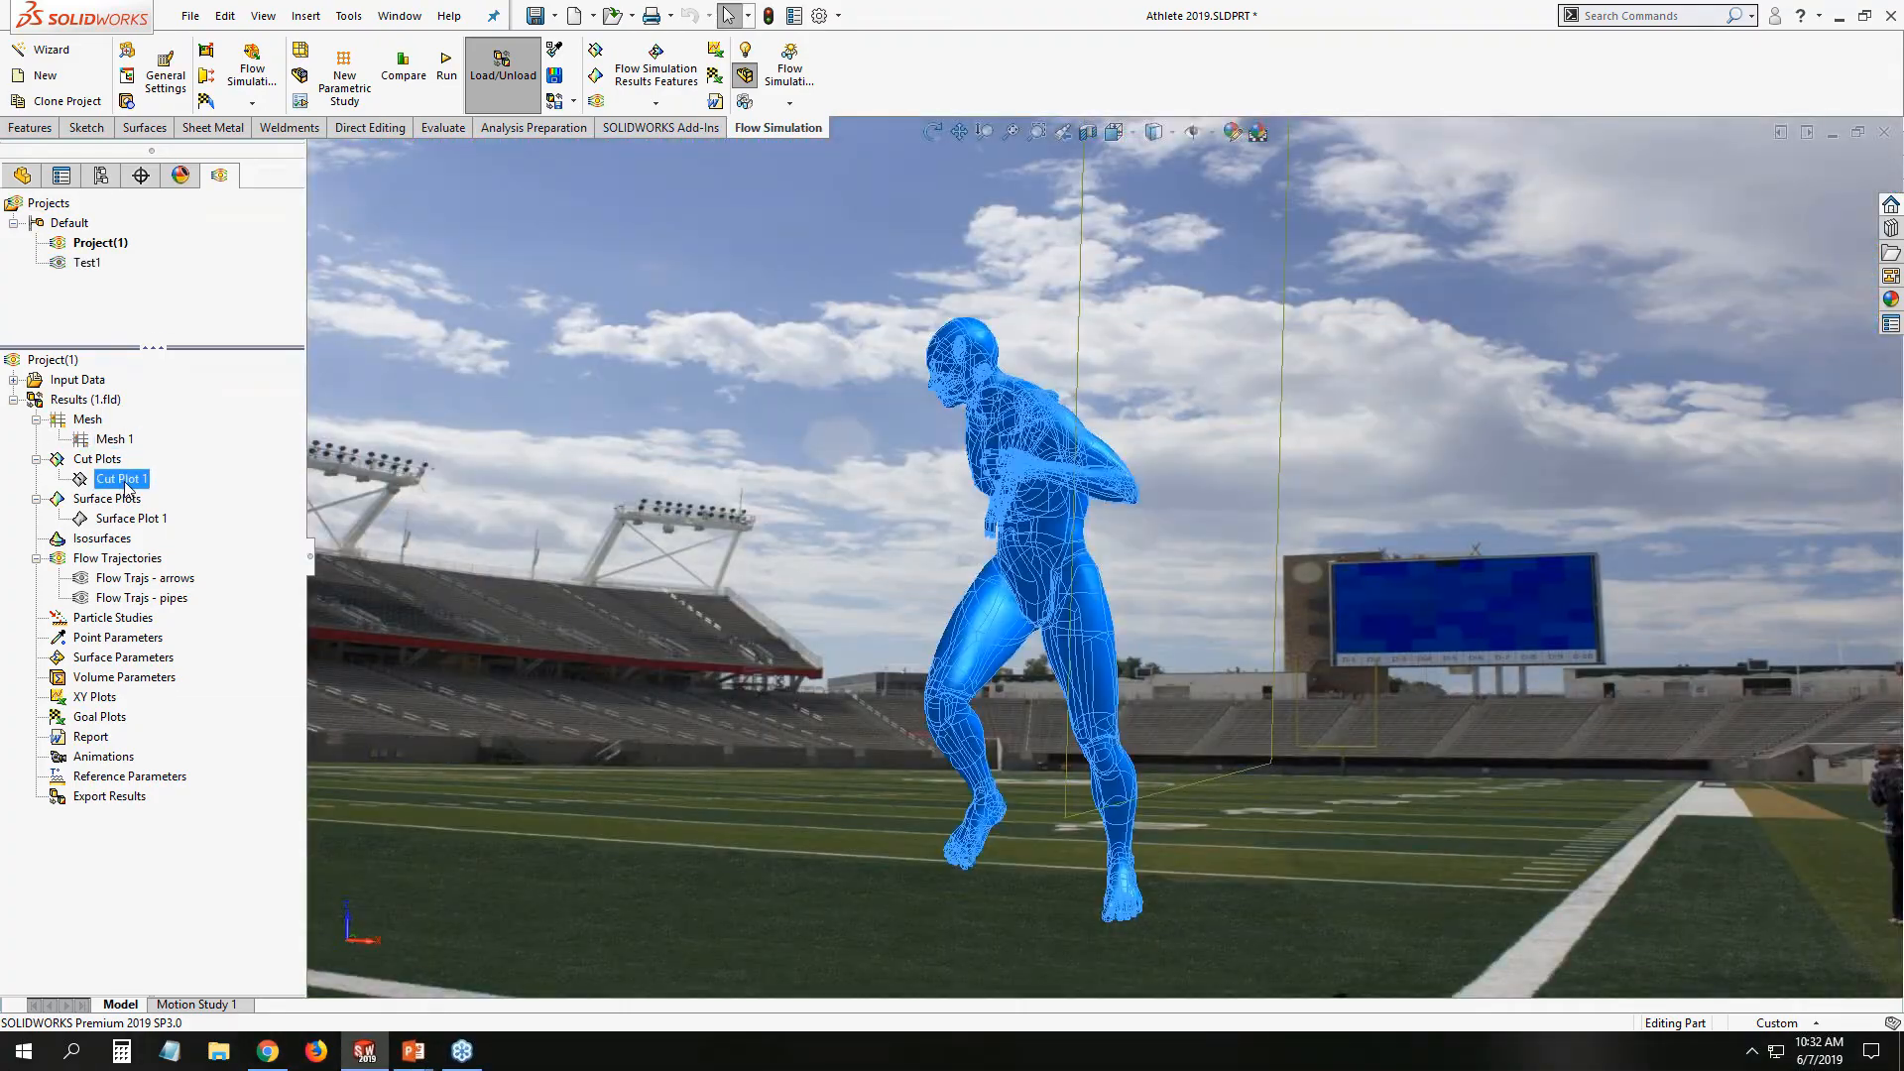
right_click(129, 482)
click(176, 522)
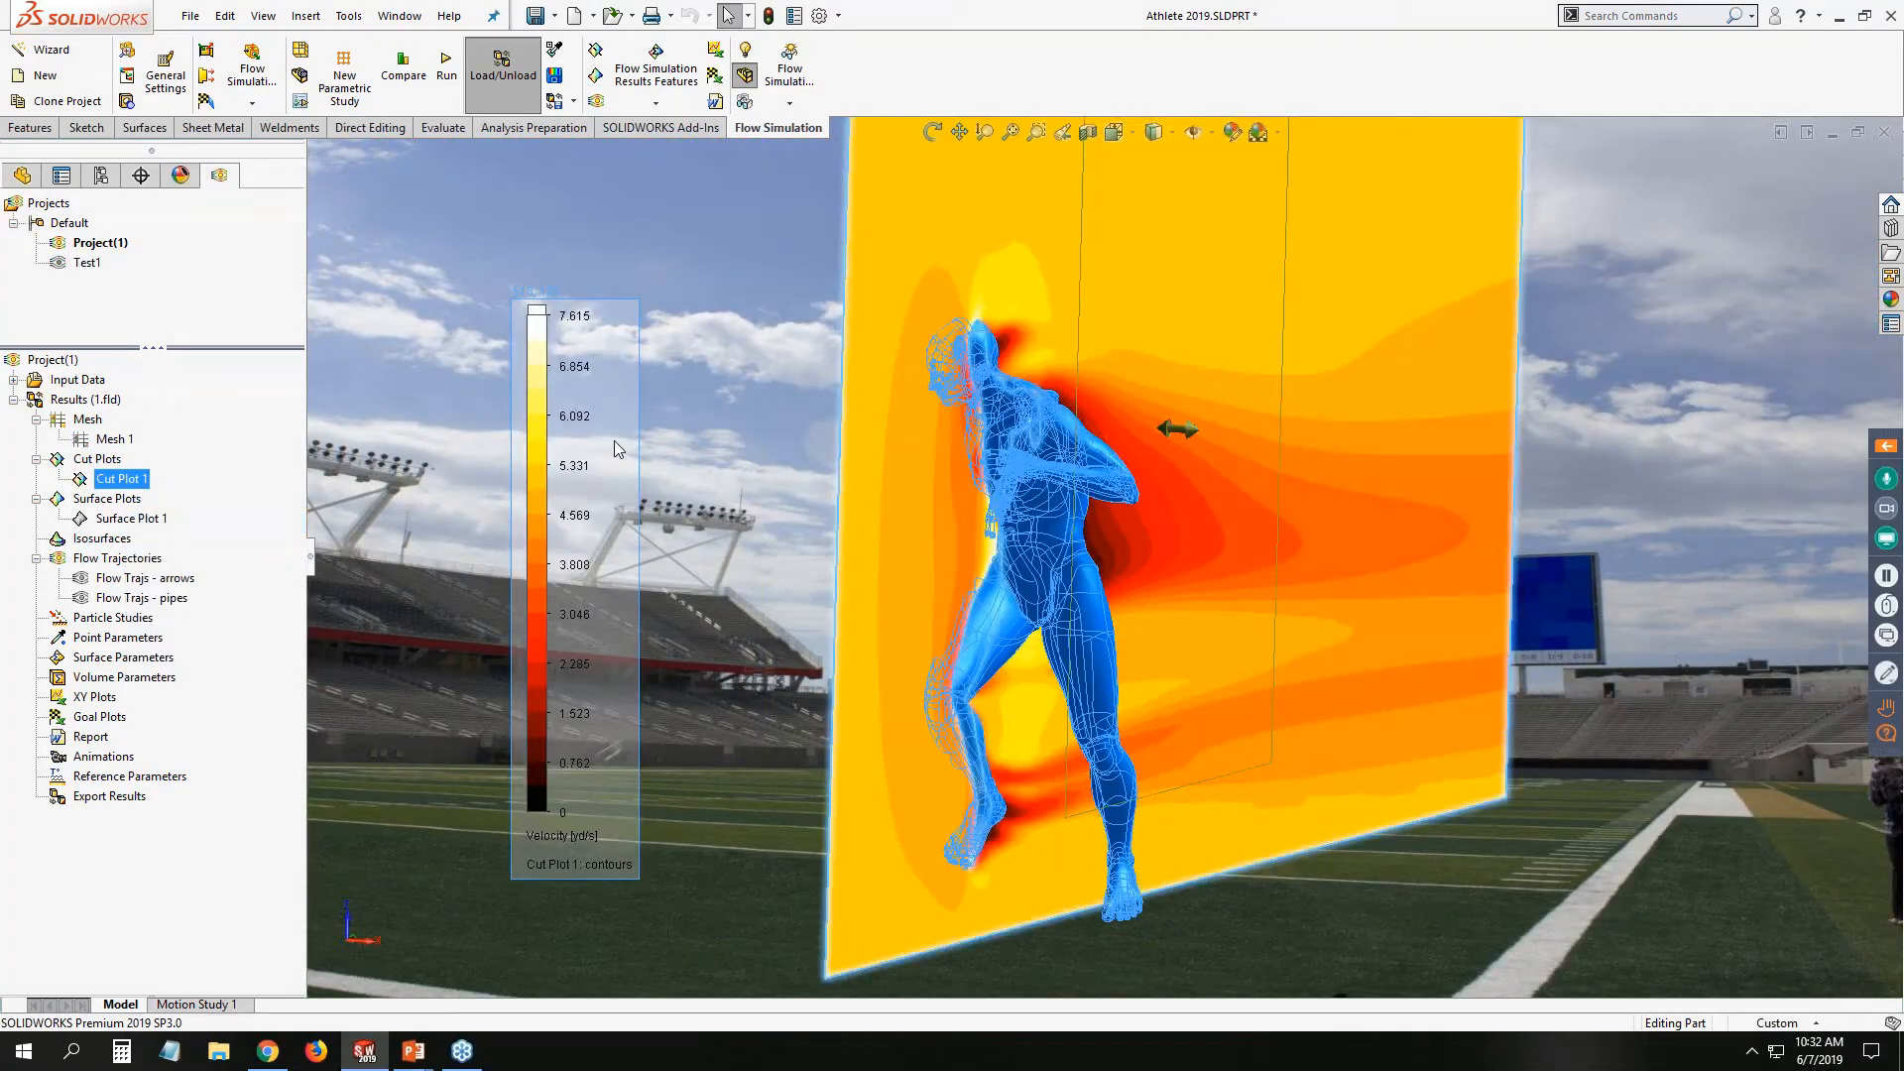
middle_drag(953, 420, 1173, 467)
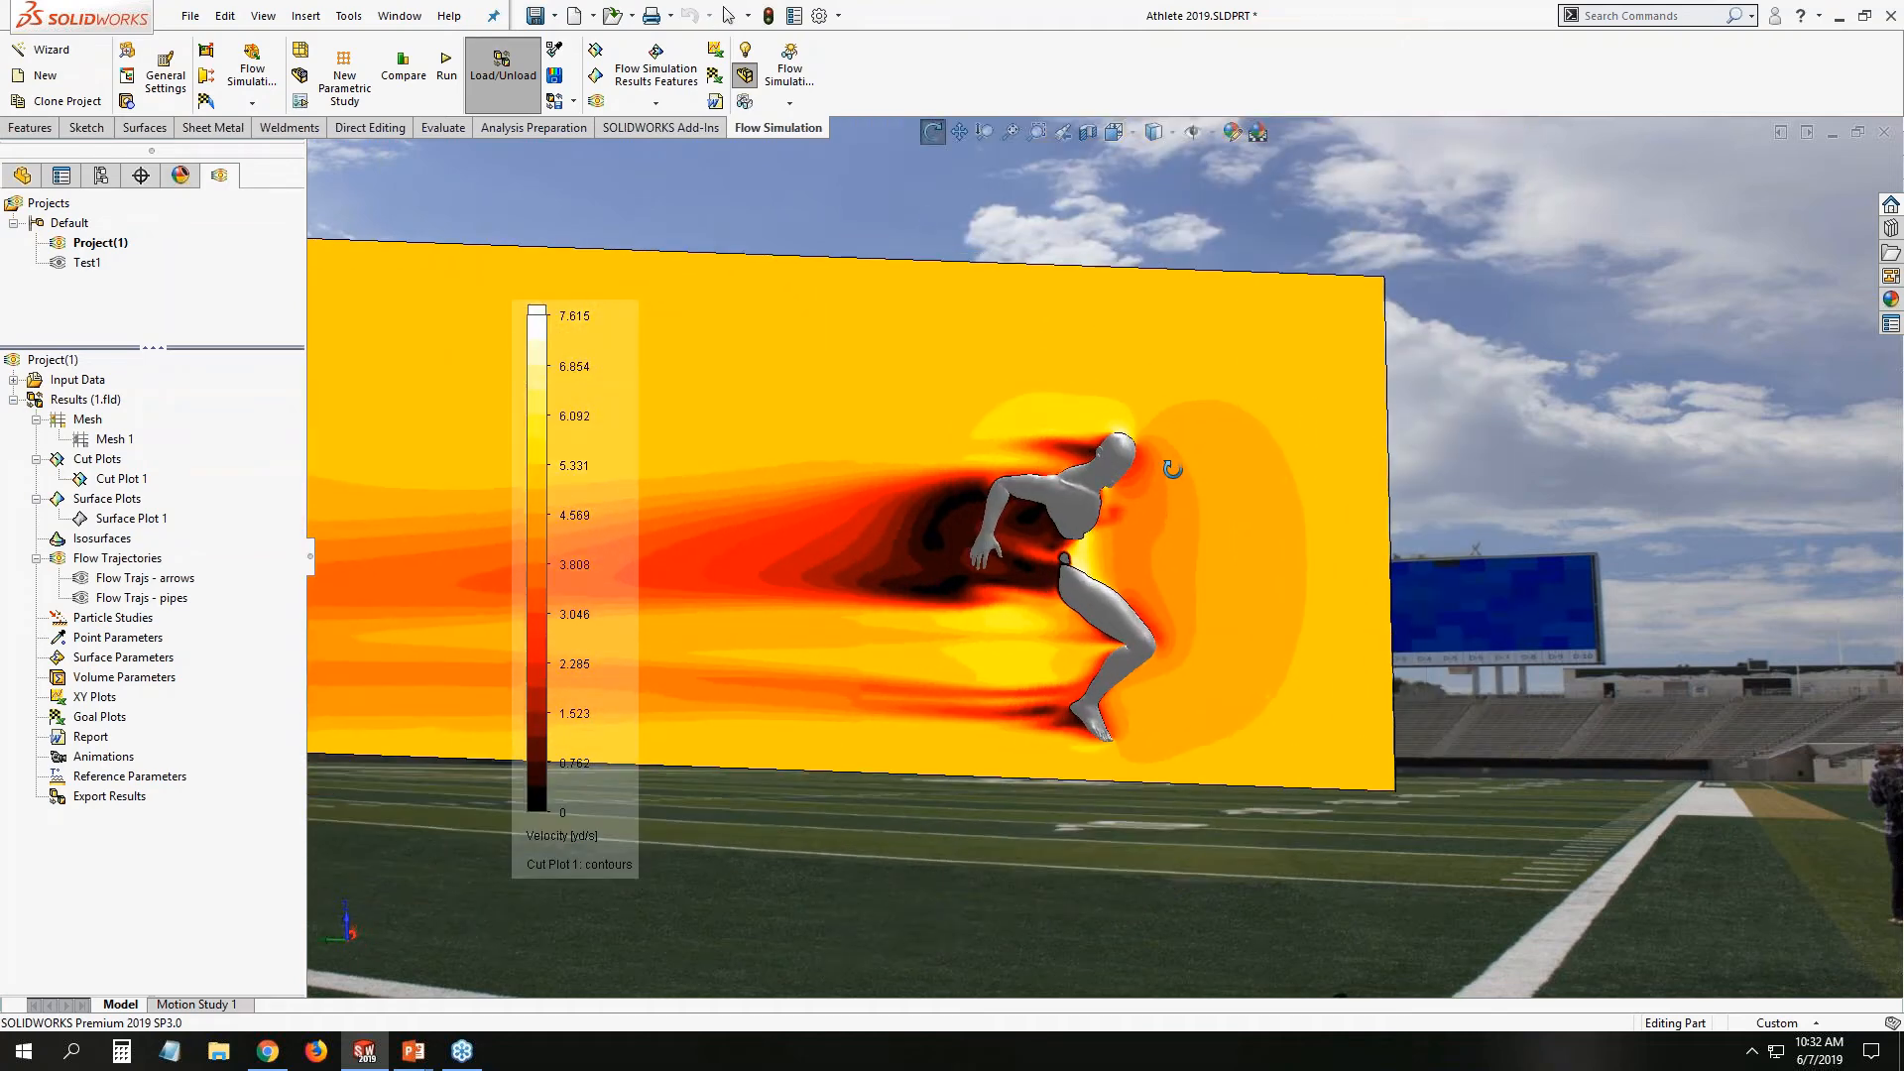
scroll(1139, 479, up, 4)
scroll(939, 493, down, 3)
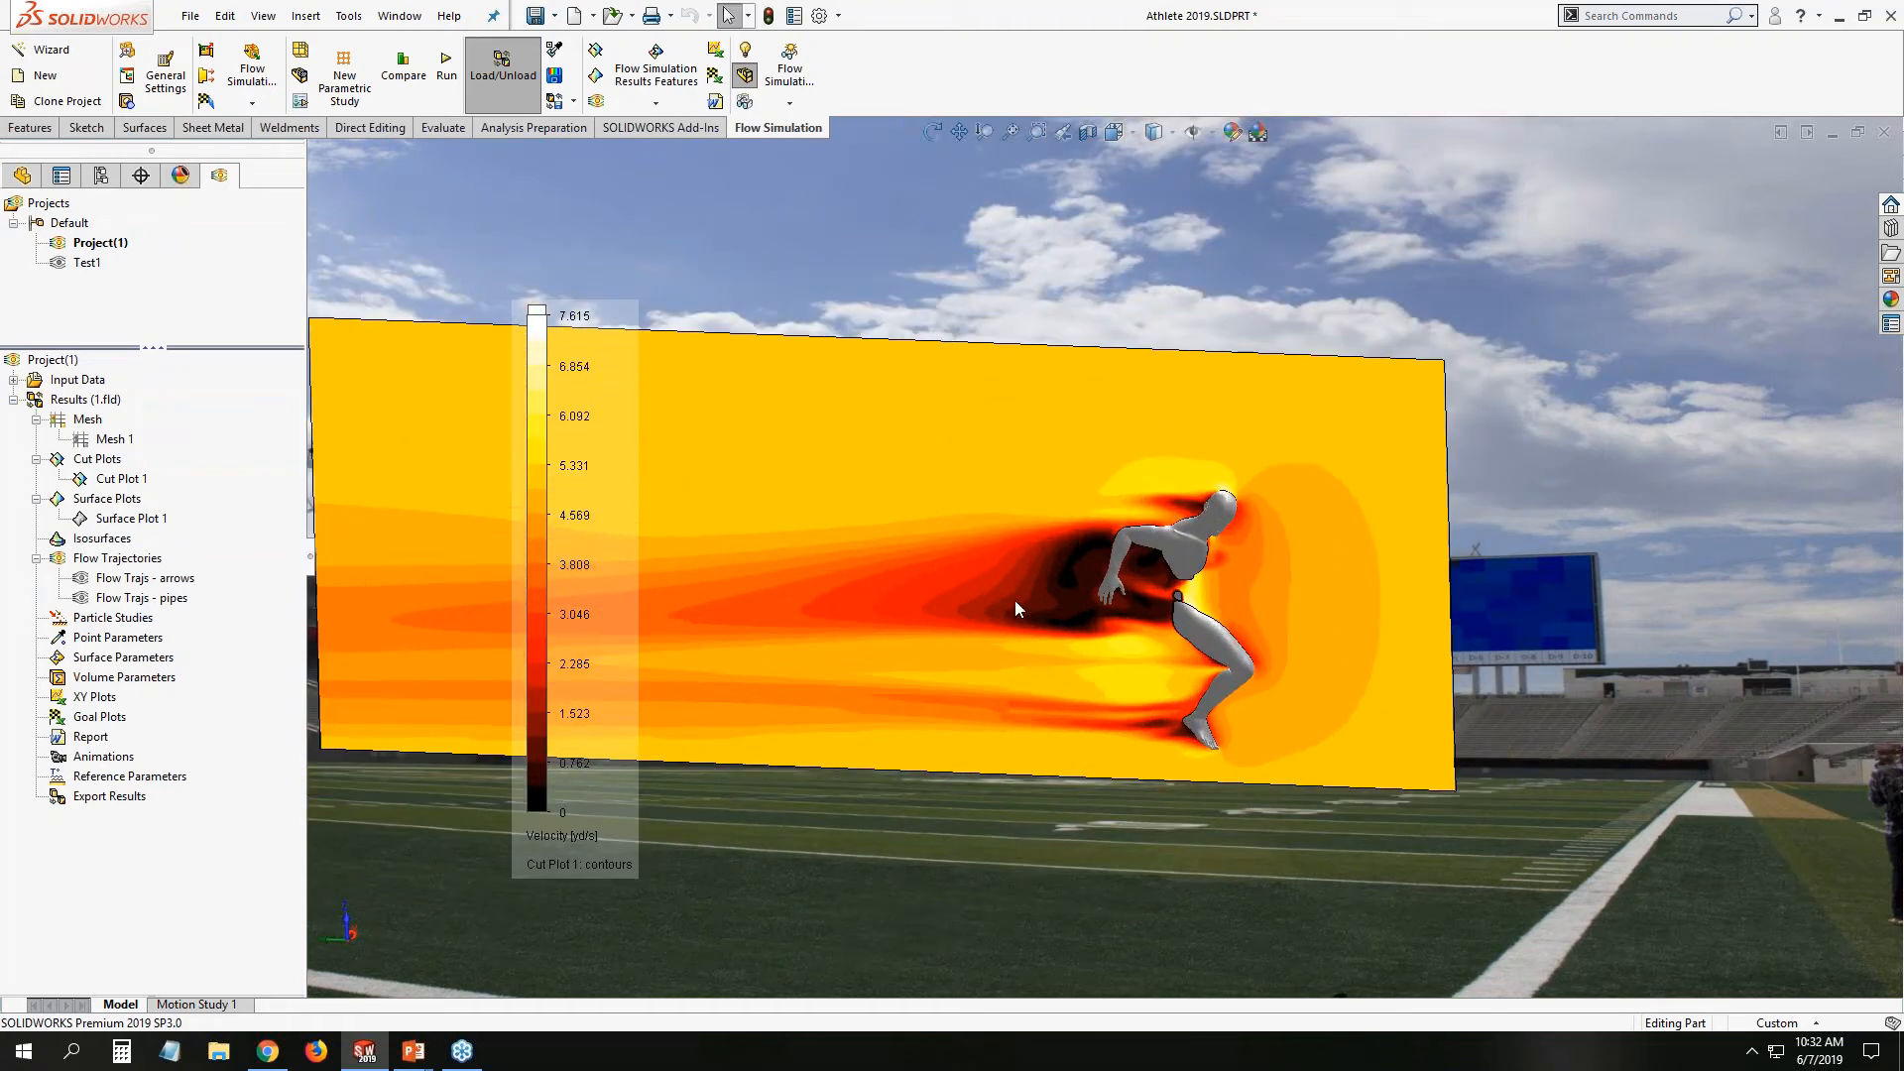
scroll(1158, 597, down, 2)
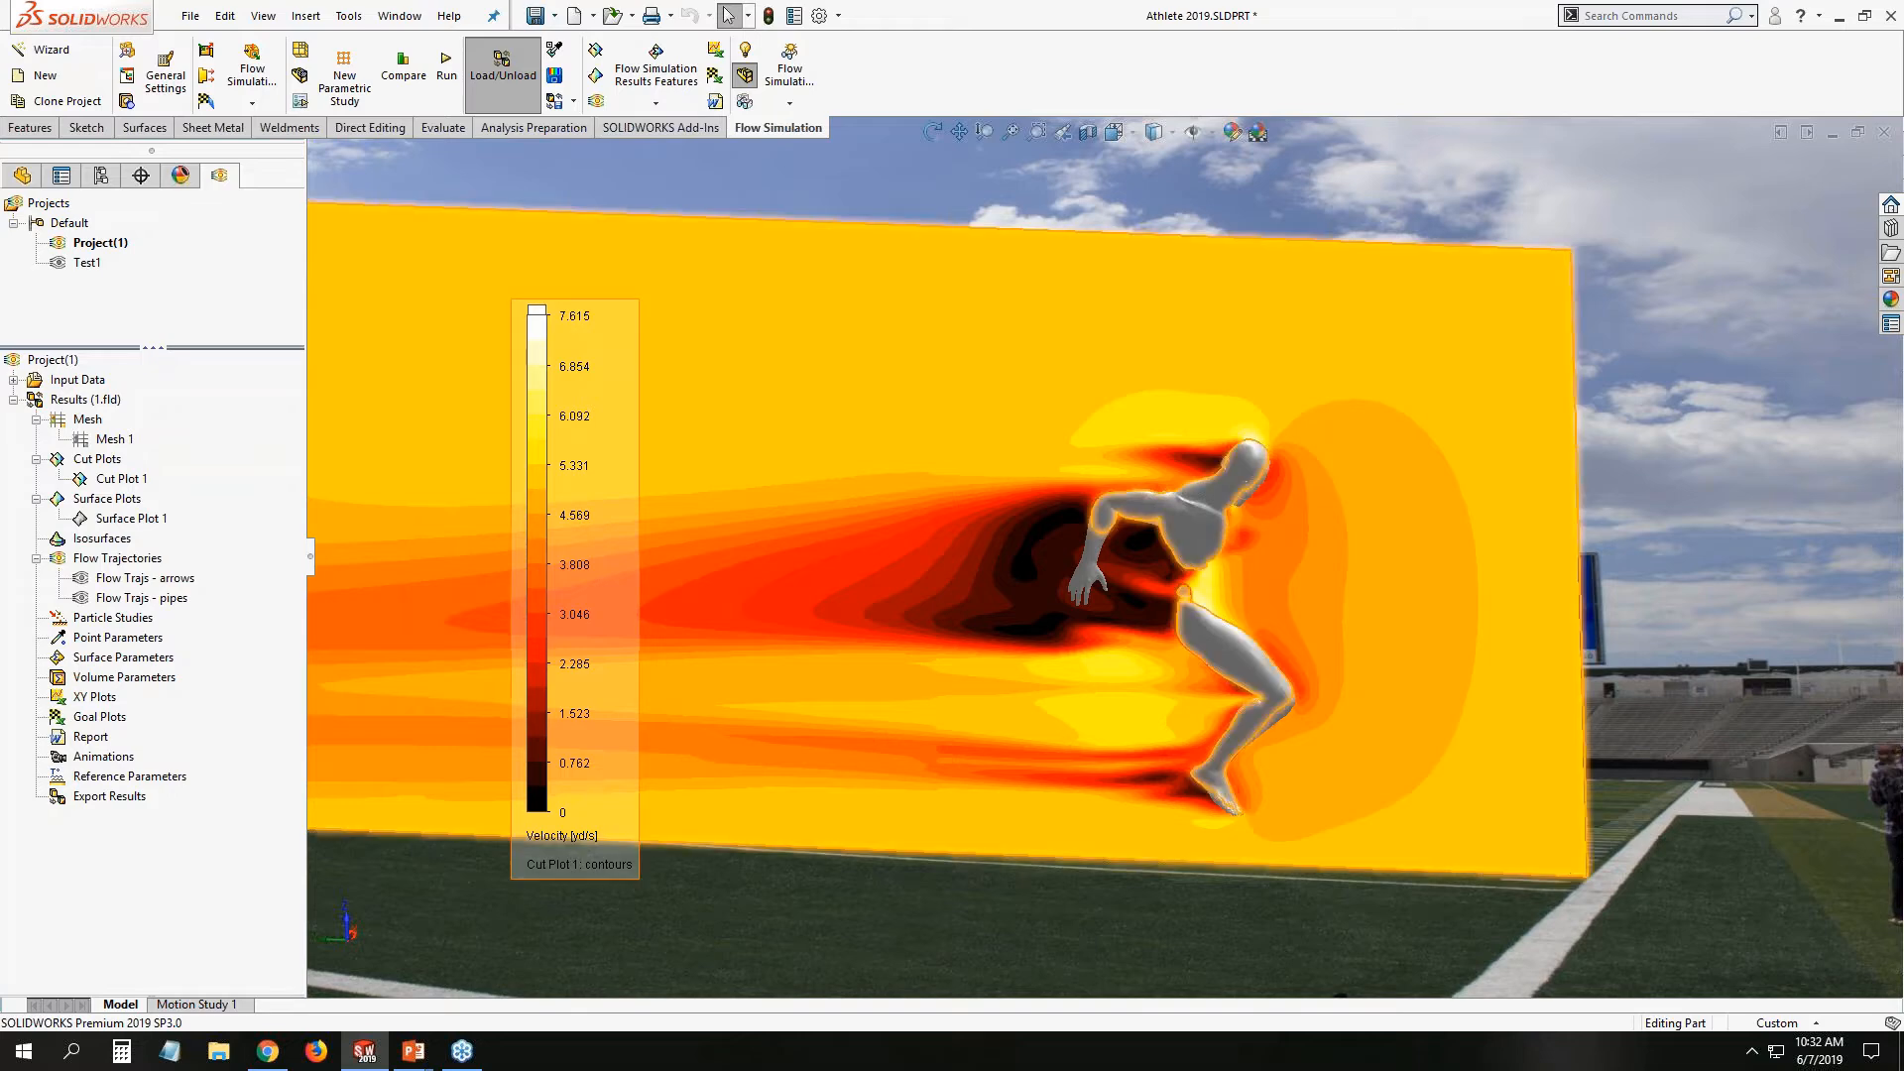
Move the velocity legend slightly lower and examine the contours close to the athlete's body.
drag(538, 747, 541, 795)
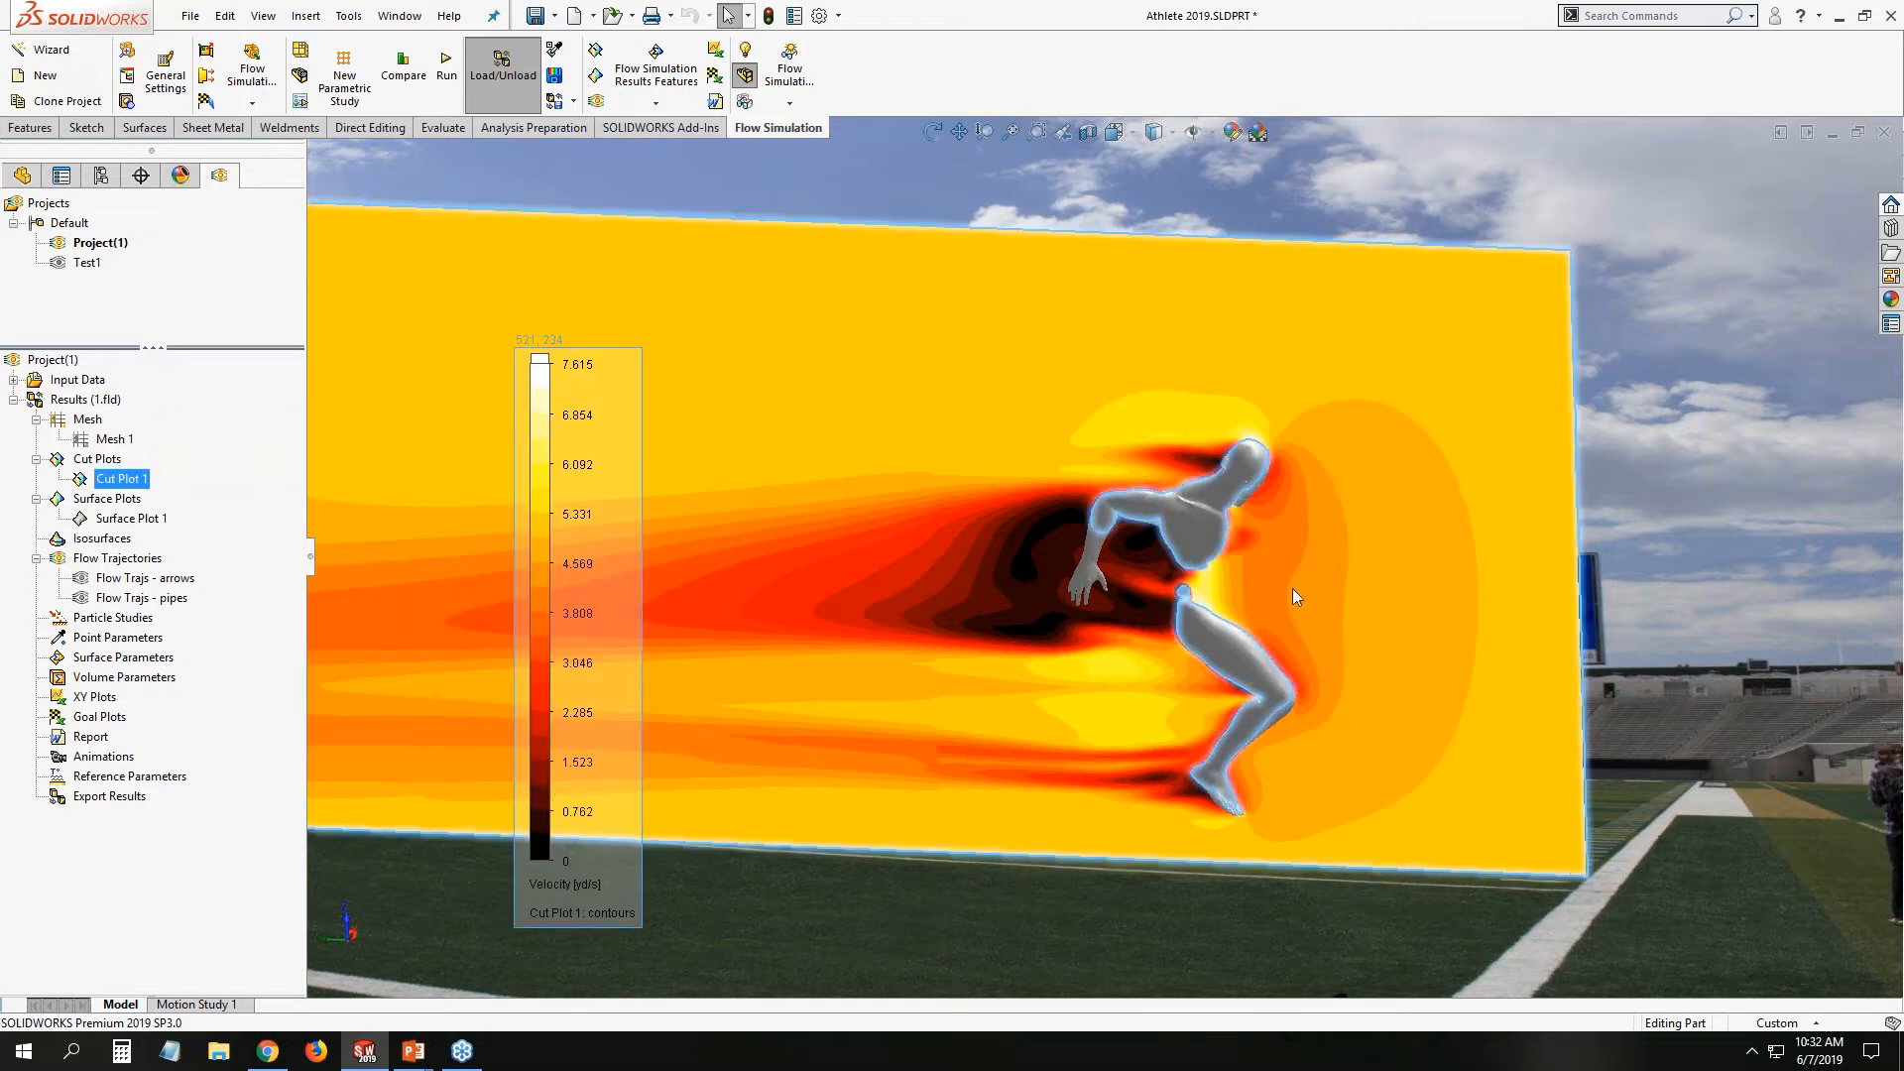
scroll(1293, 595, down, 5)
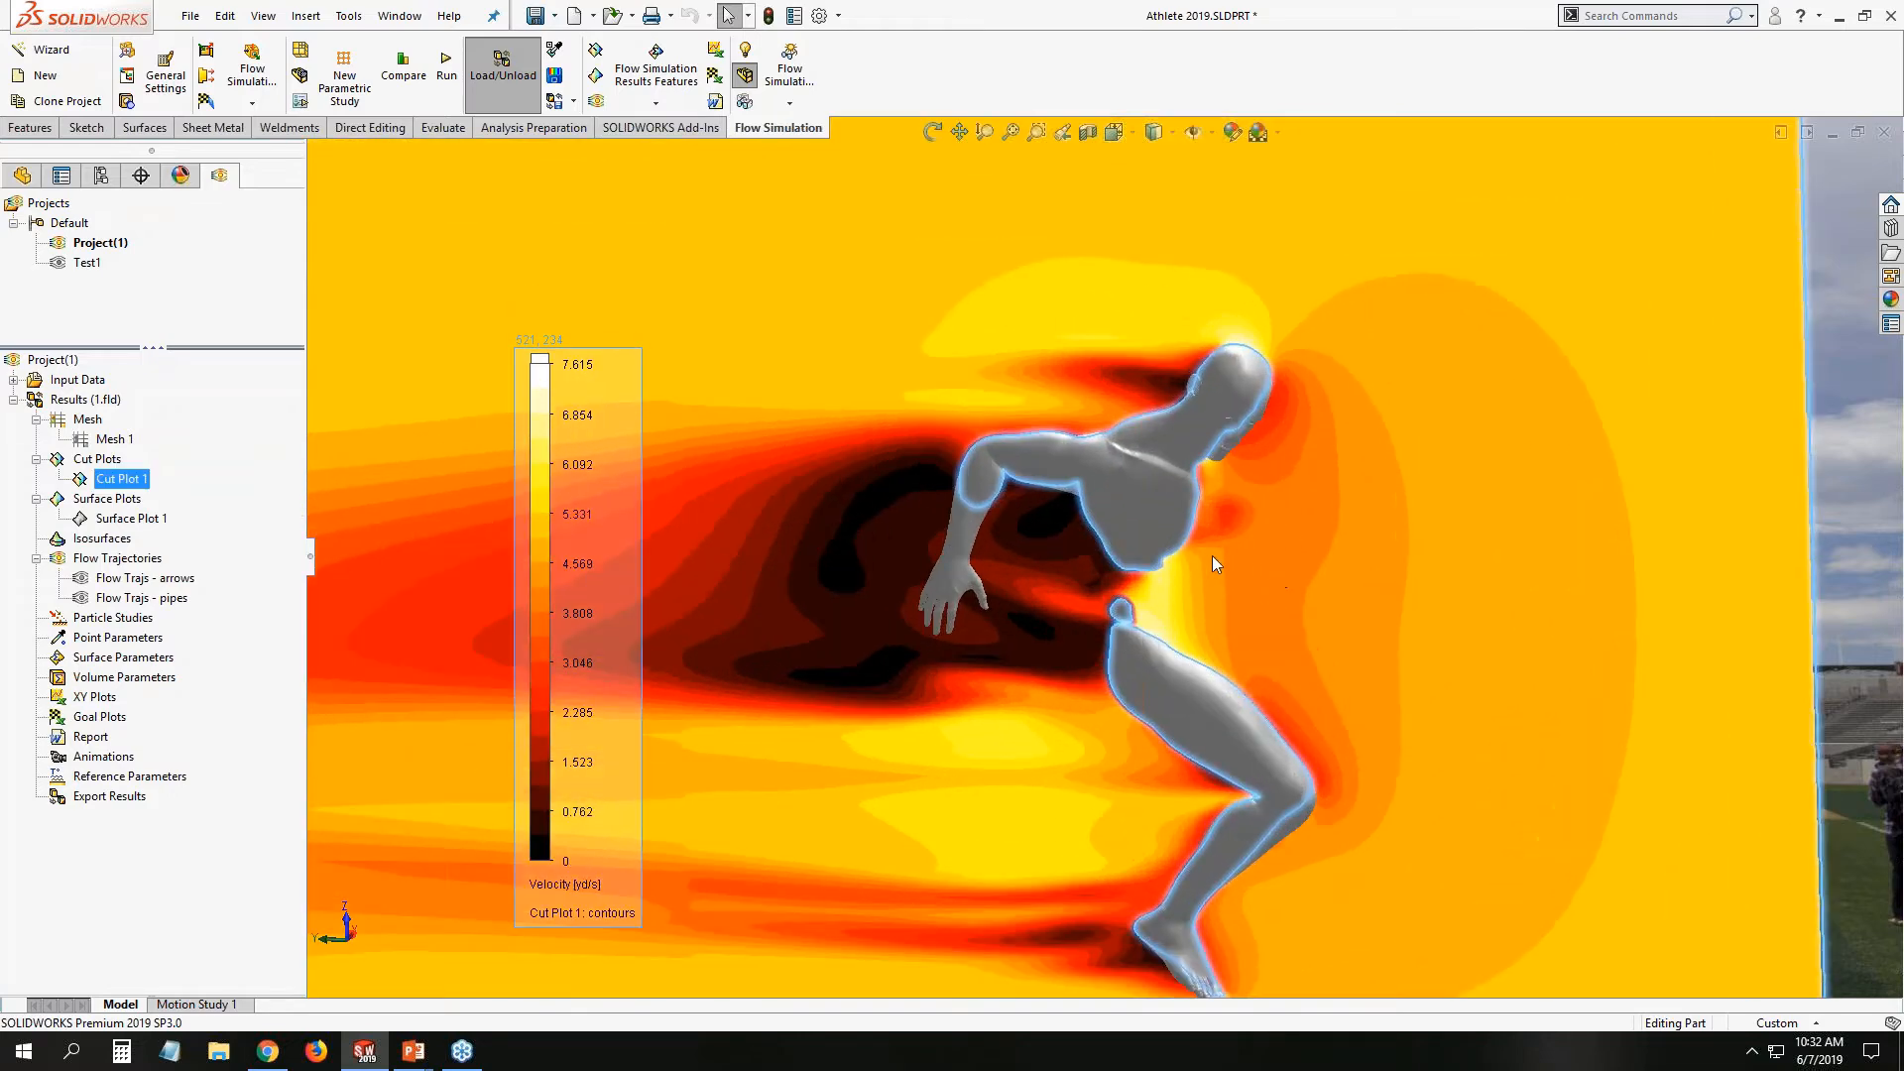
middle_drag(1211, 555, 1311, 486)
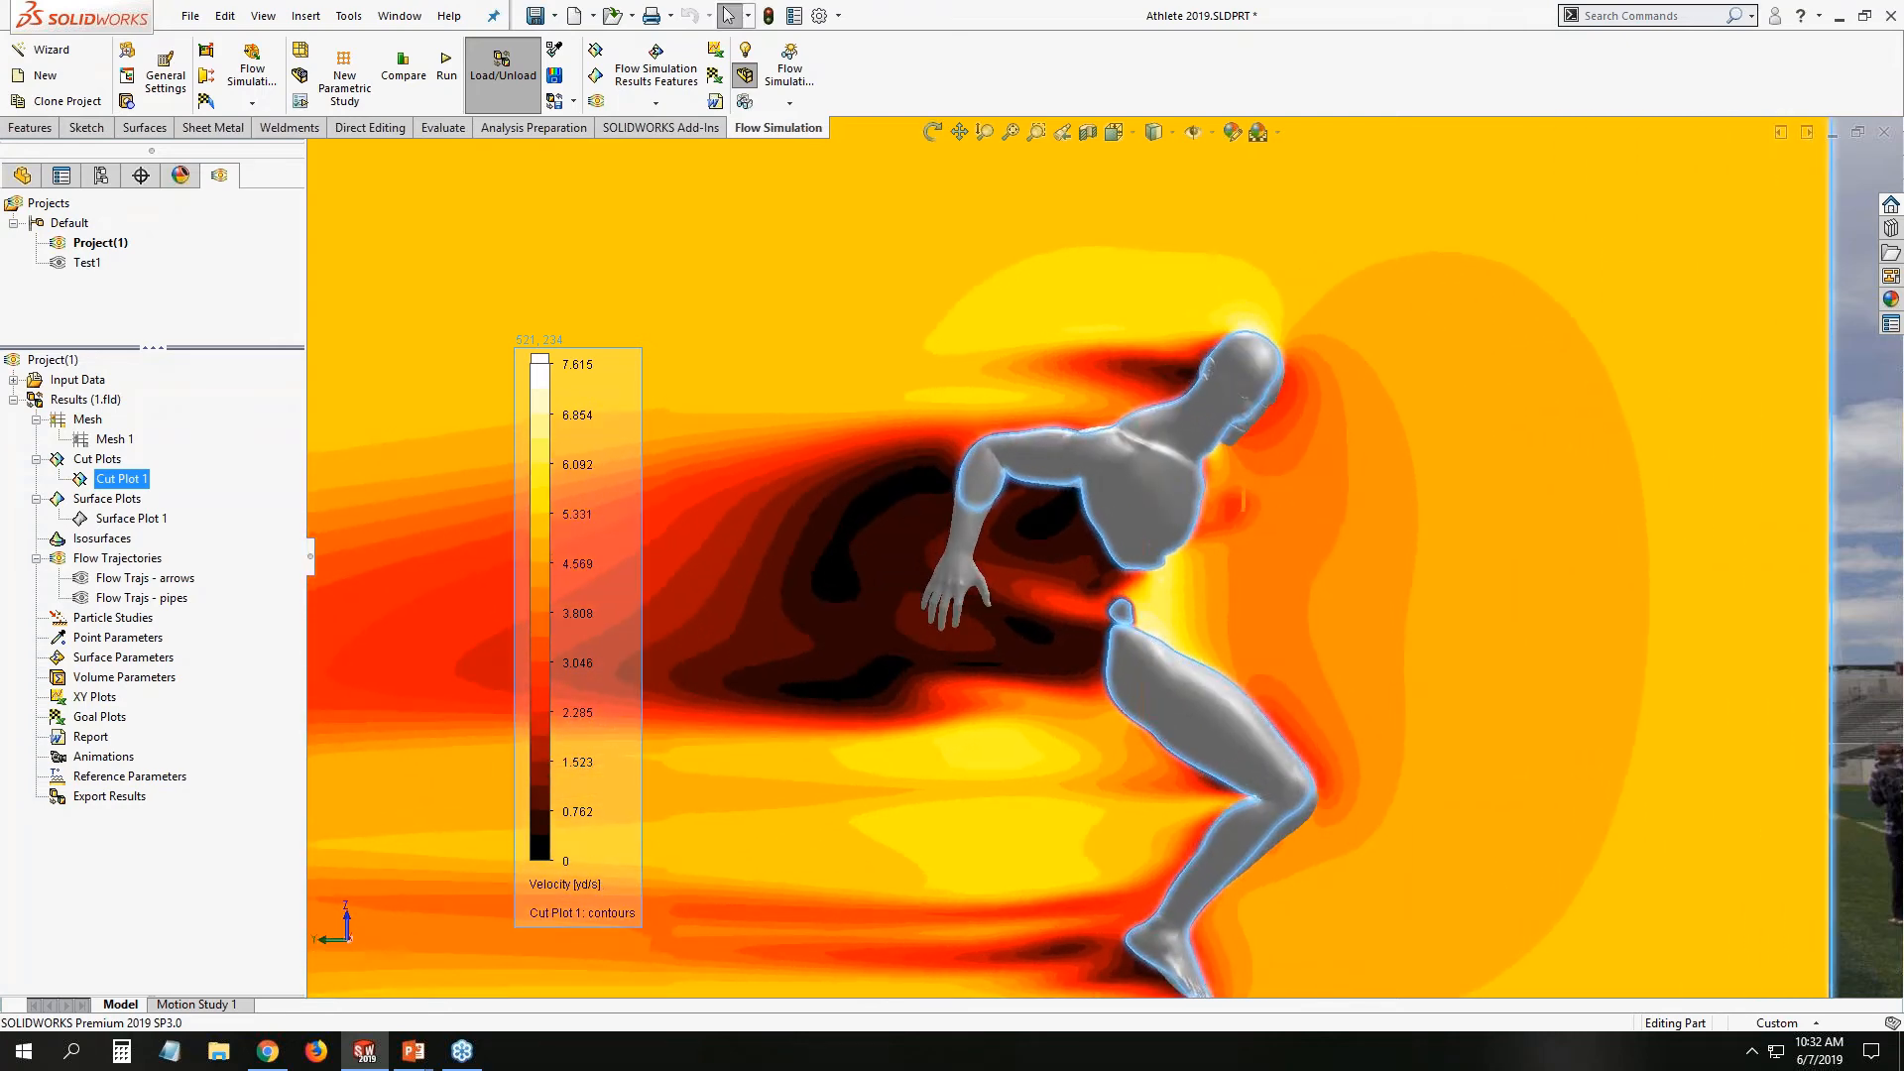
scroll(1190, 603, up, 5)
middle_drag(1209, 601, 1038, 538)
click(1592, 508)
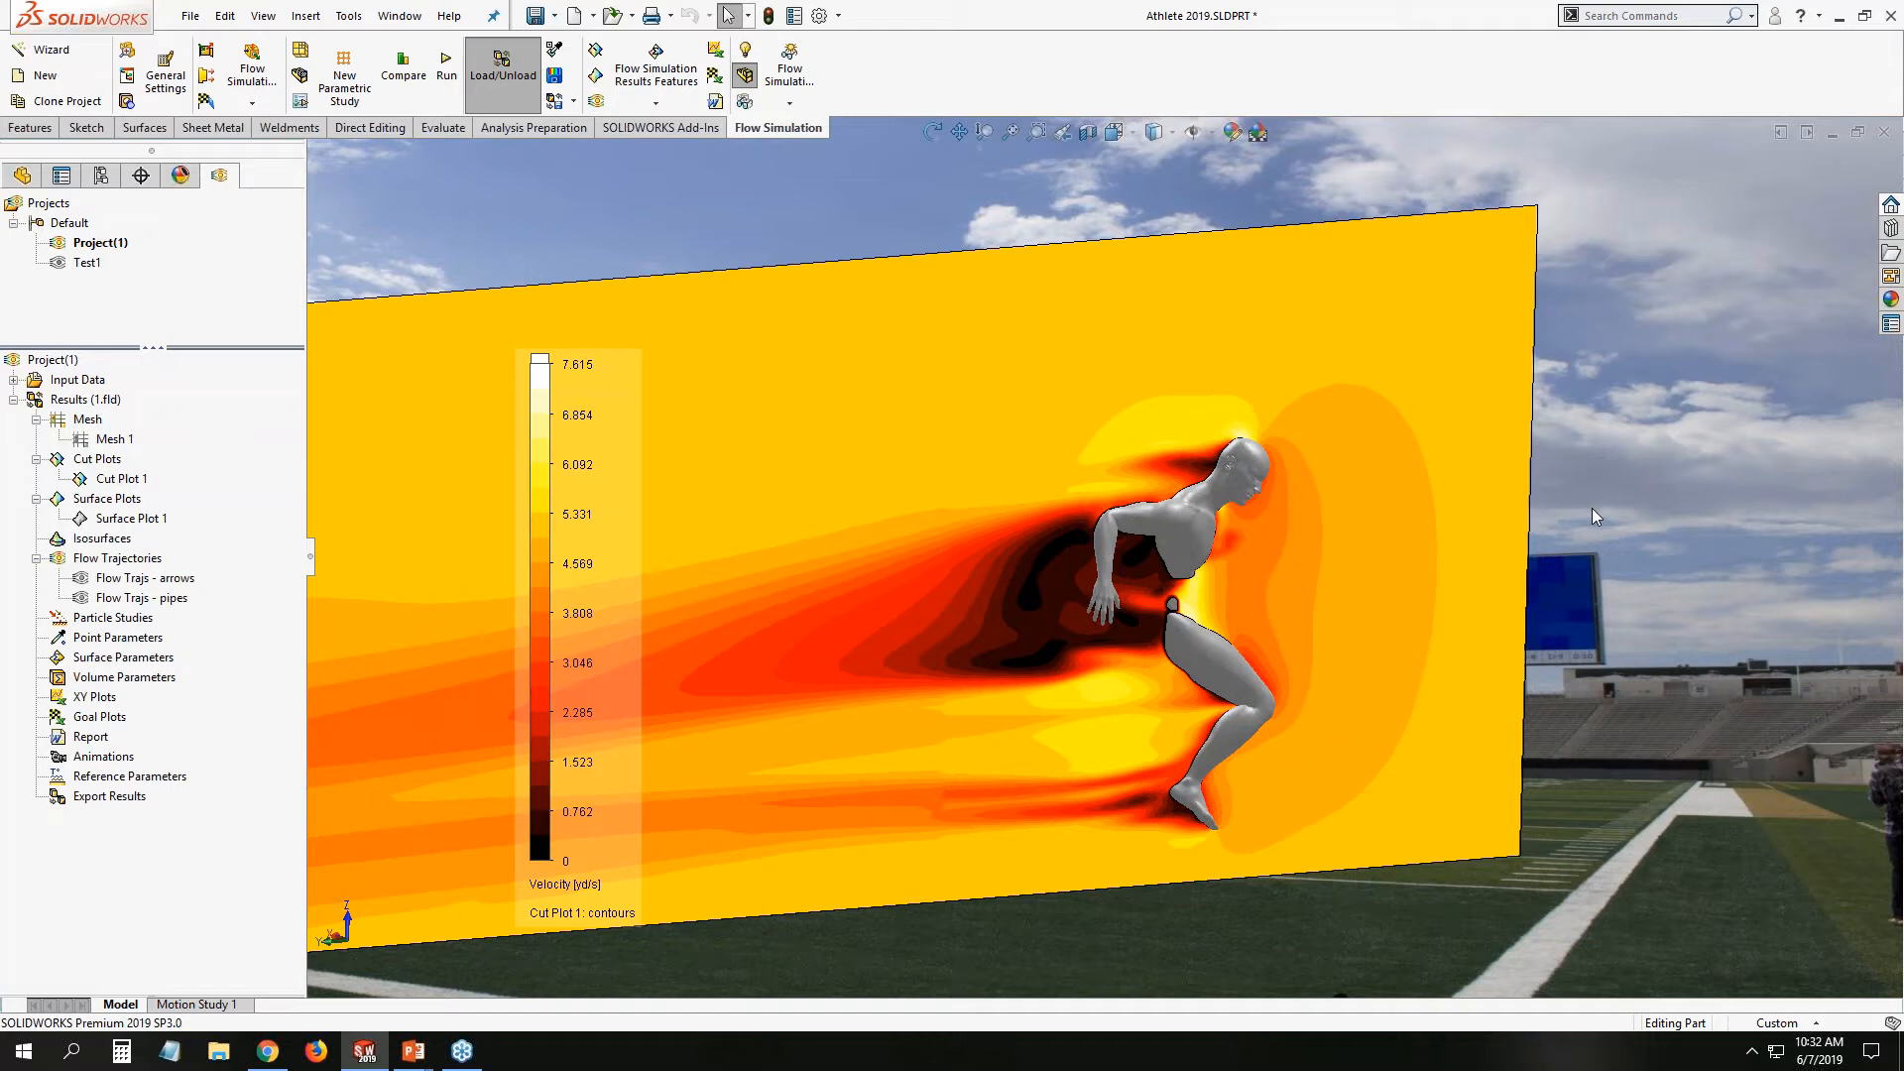
Edit Cut Plot 1 to add velocity vectors to the contours, and preview the flow direction around the athlete.
right_click(124, 479)
key(Escape)
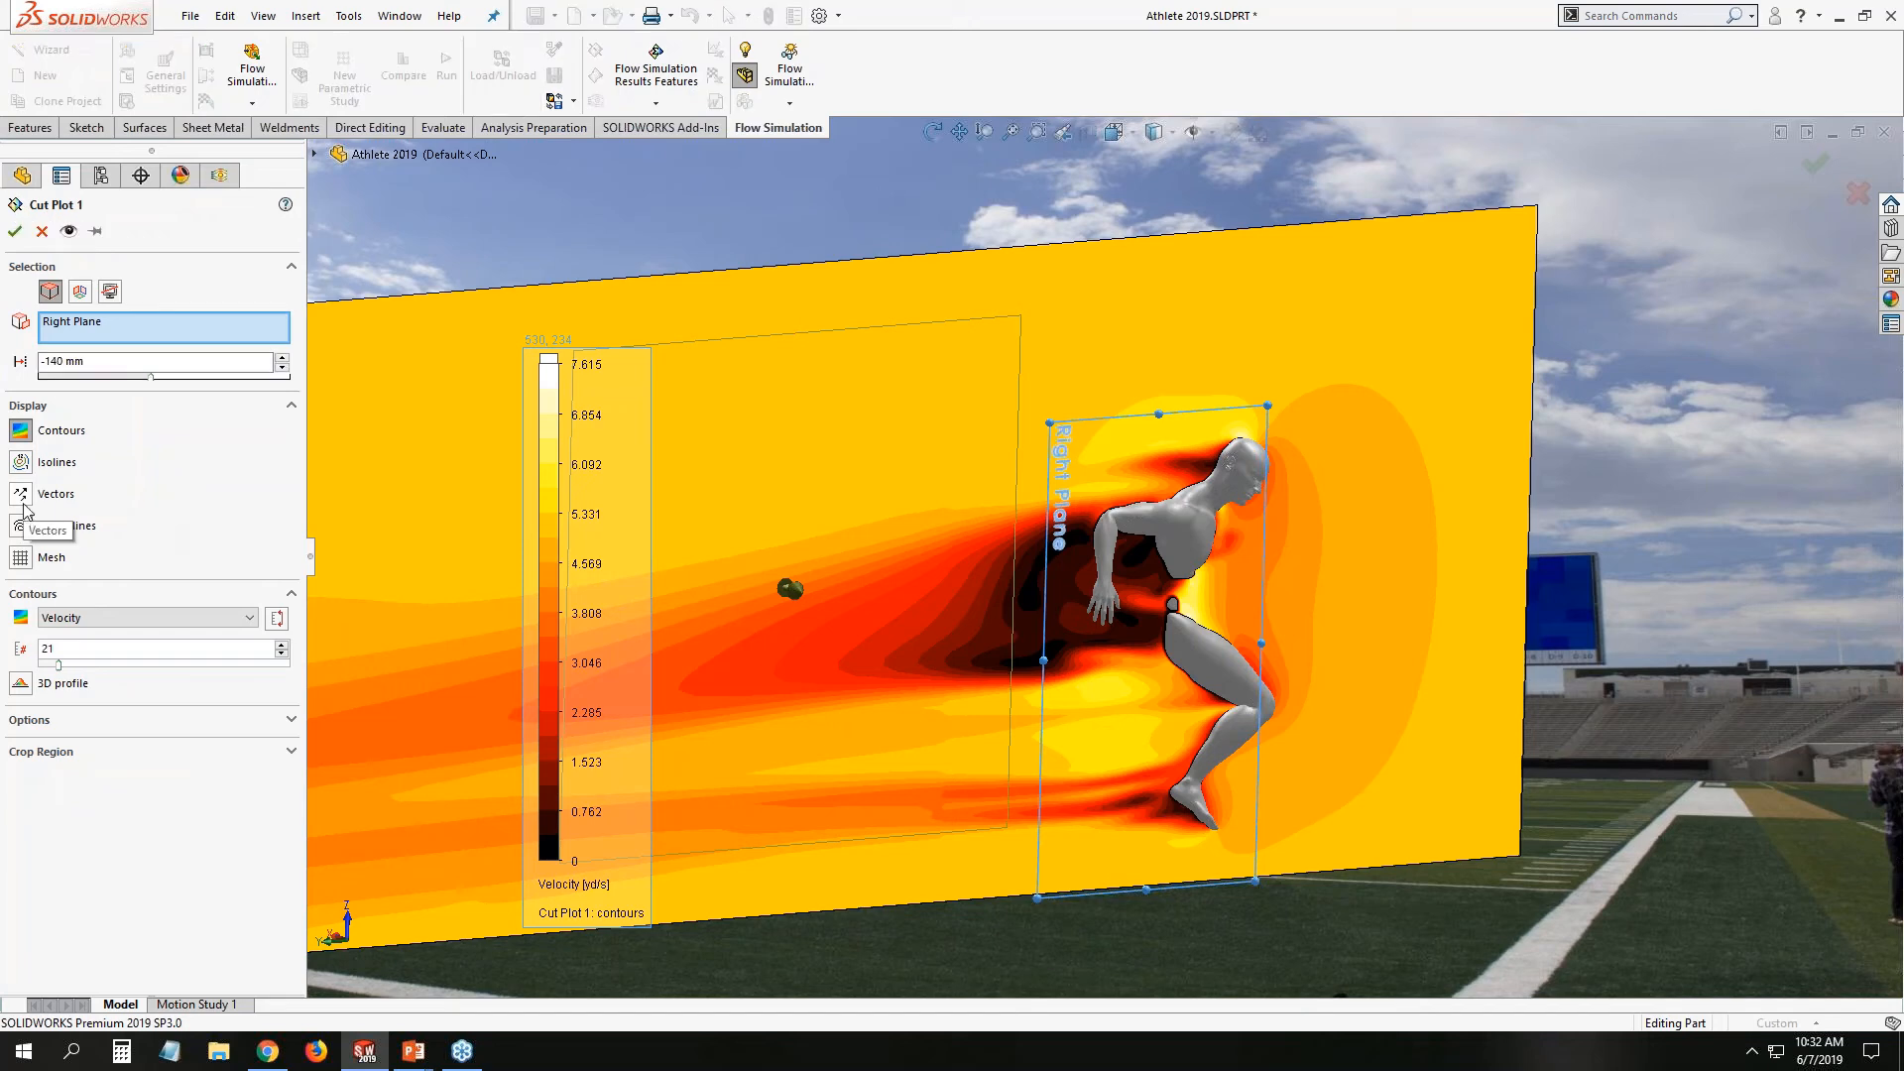
click(21, 494)
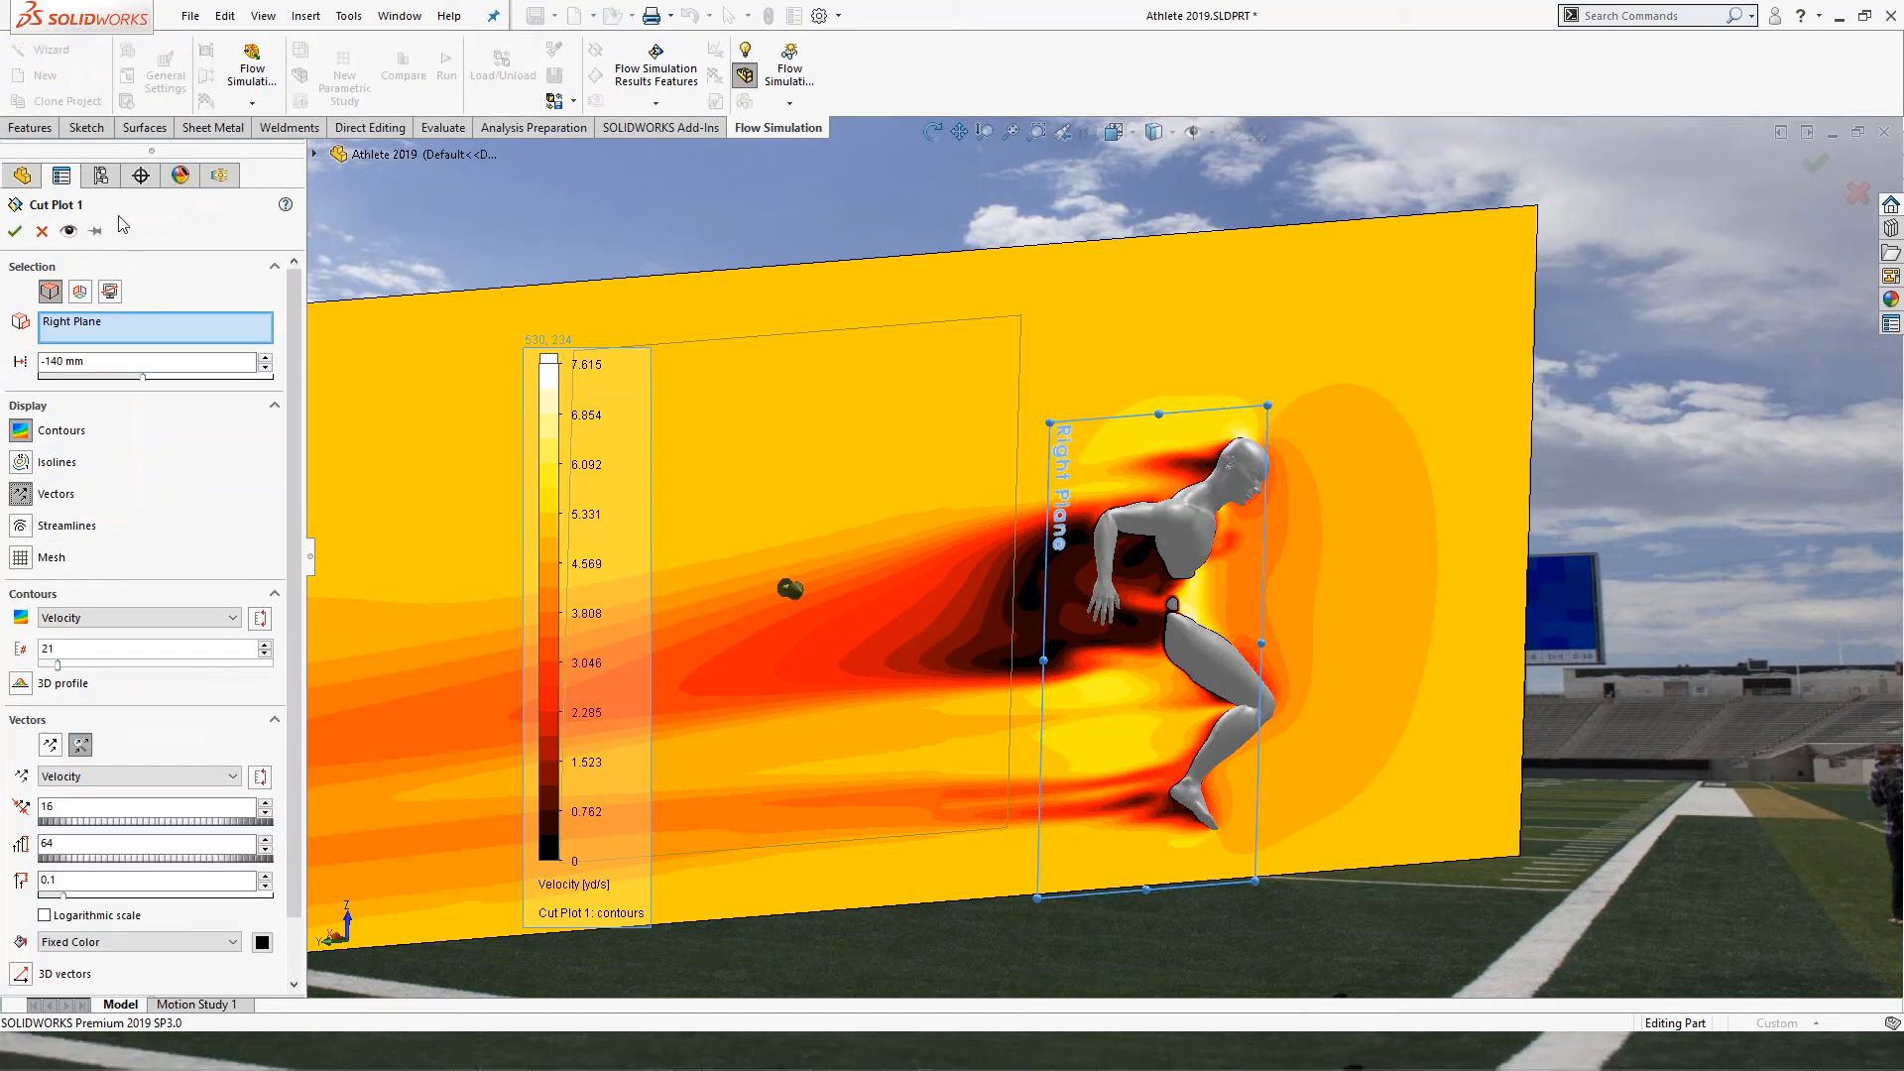
click(66, 233)
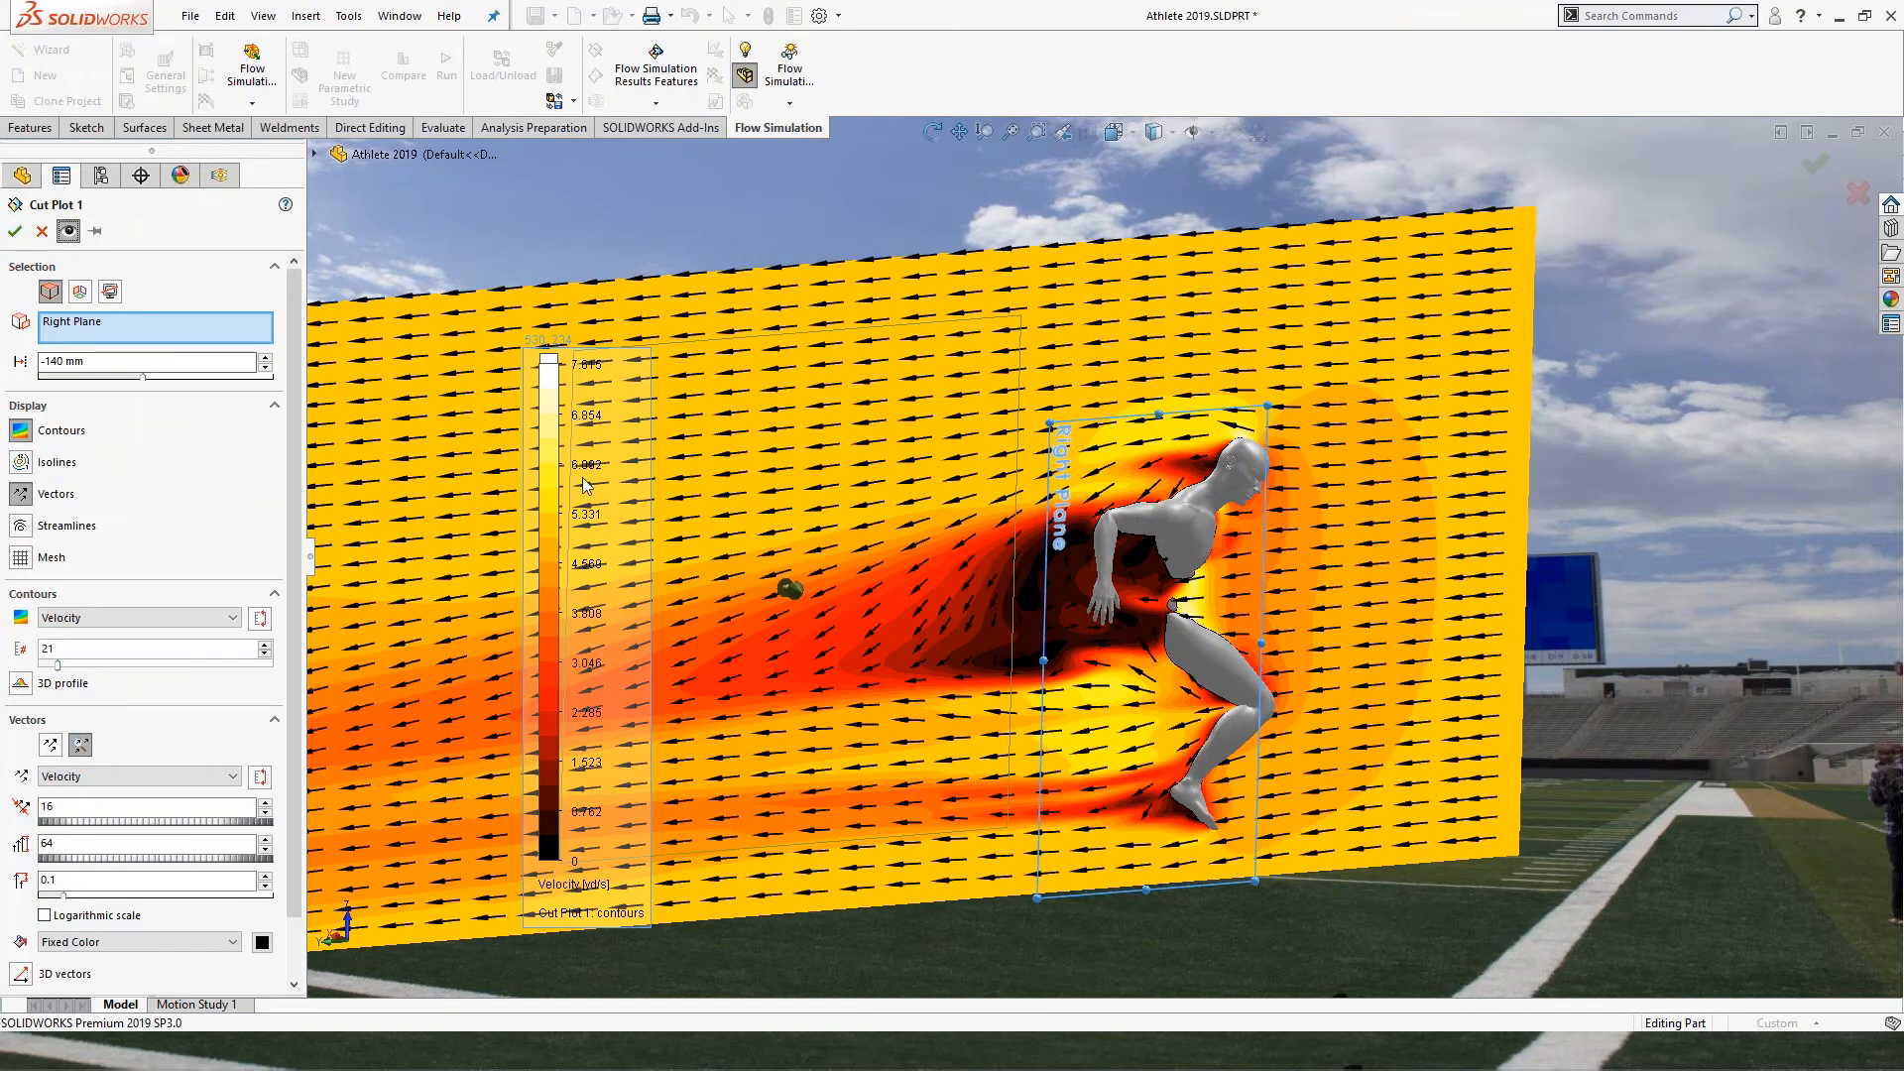
middle_drag(581, 478, 900, 531)
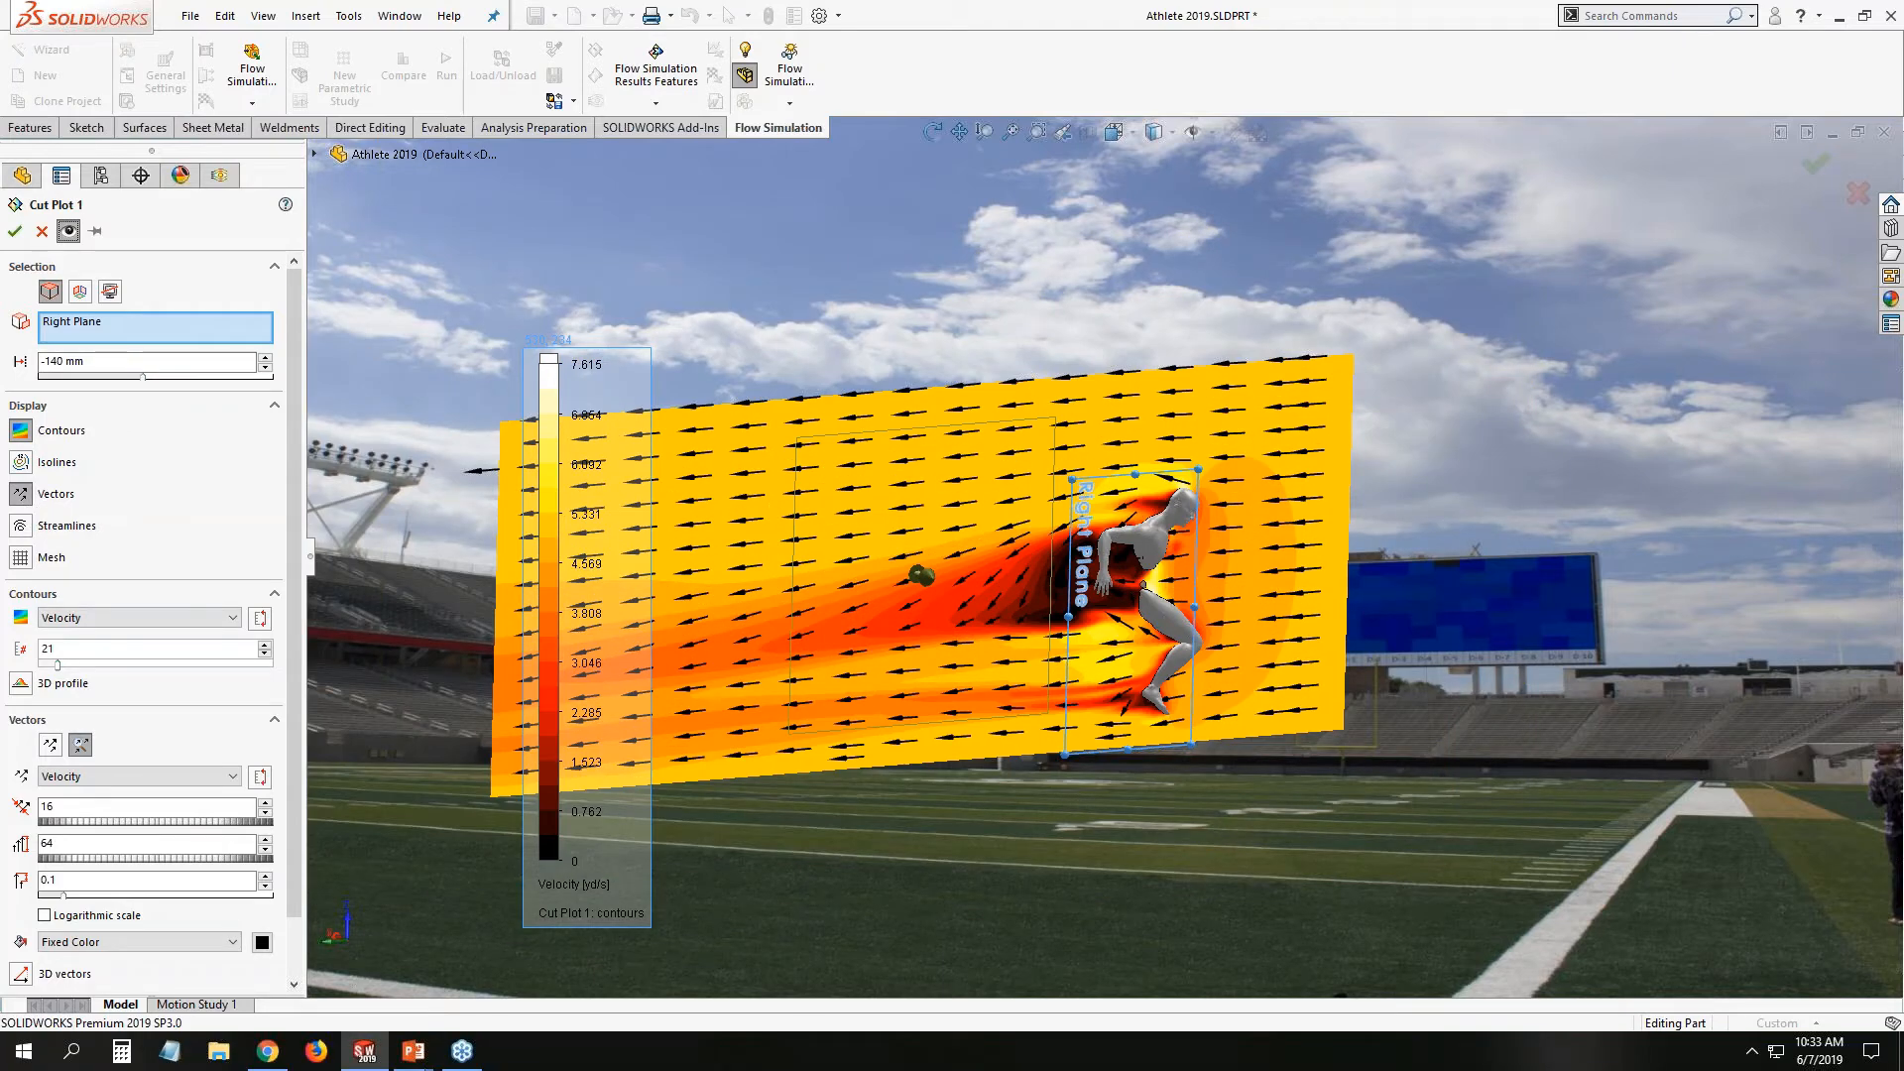
scroll(1090, 555, down, 3)
middle_drag(1091, 555, 859, 496)
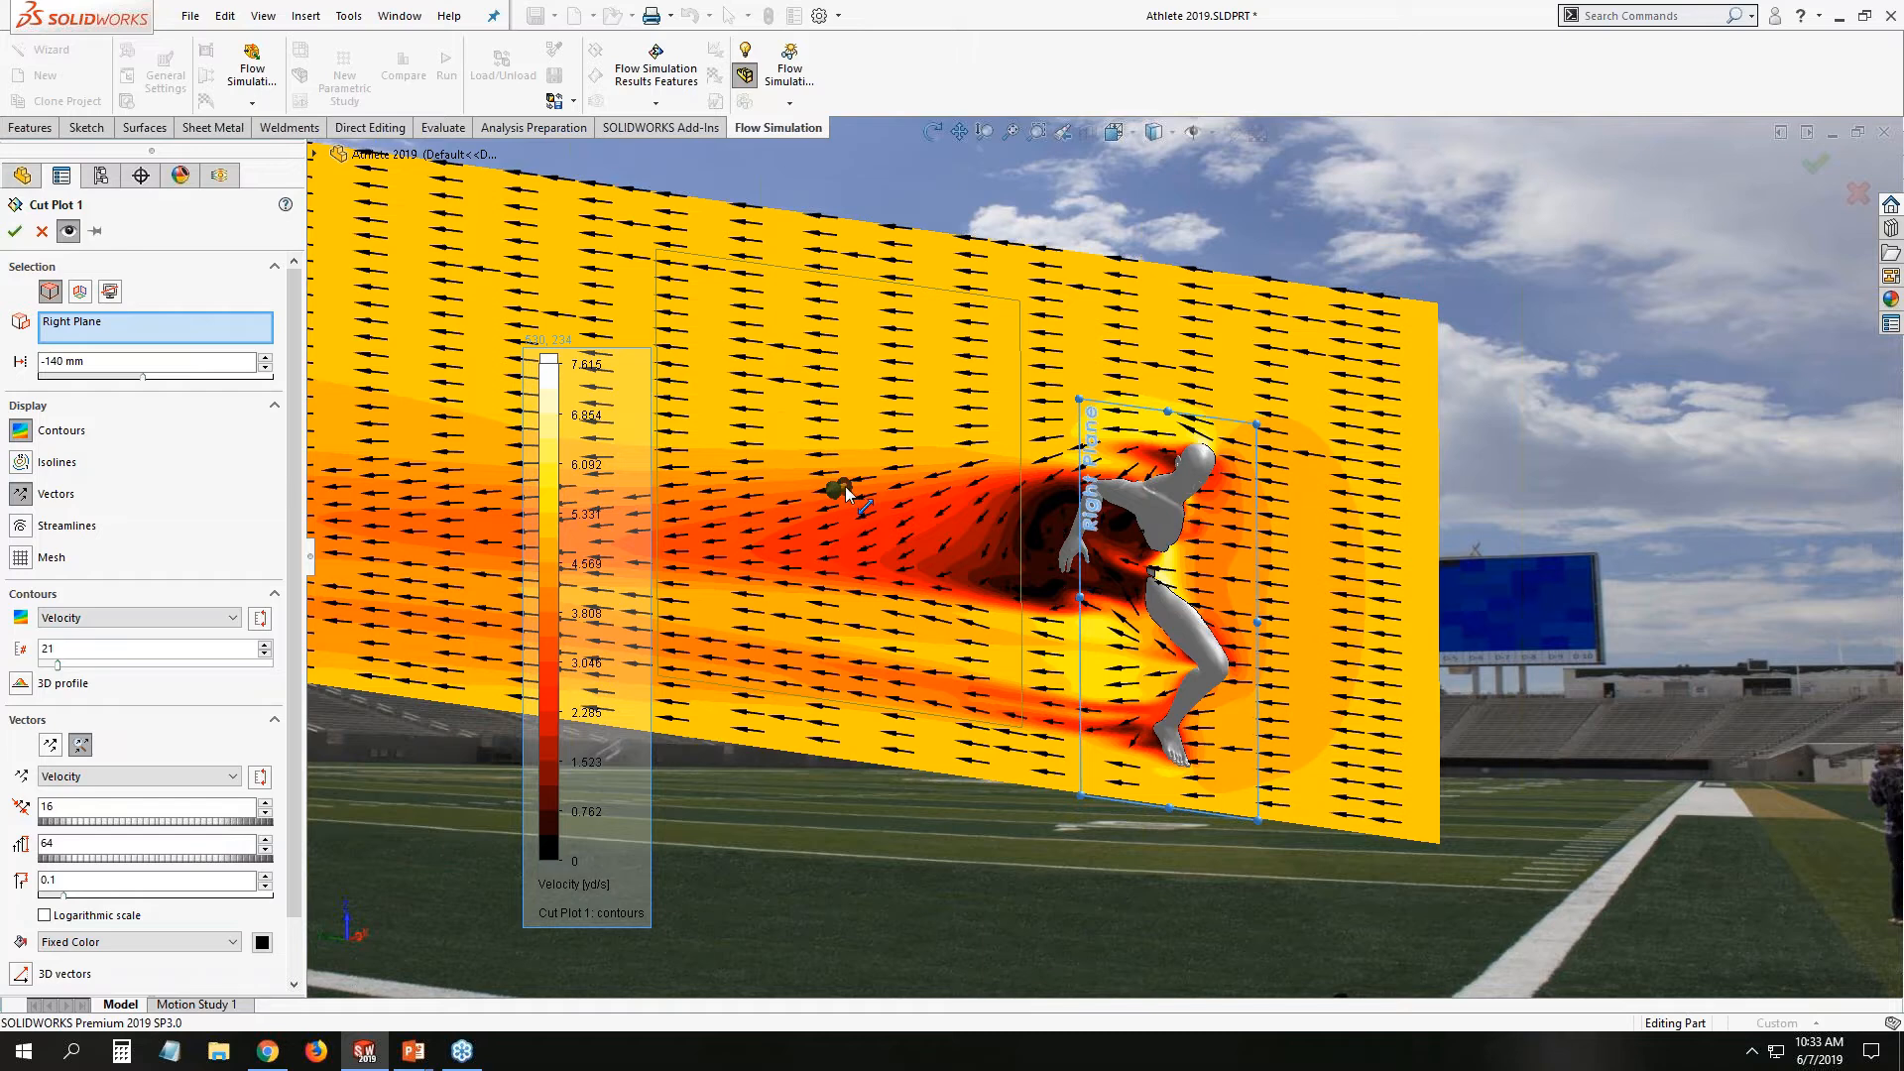
mouse_move(845, 486)
mouse_down()
mouse_move(1007, 441)
mouse_move(854, 498)
mouse_up()
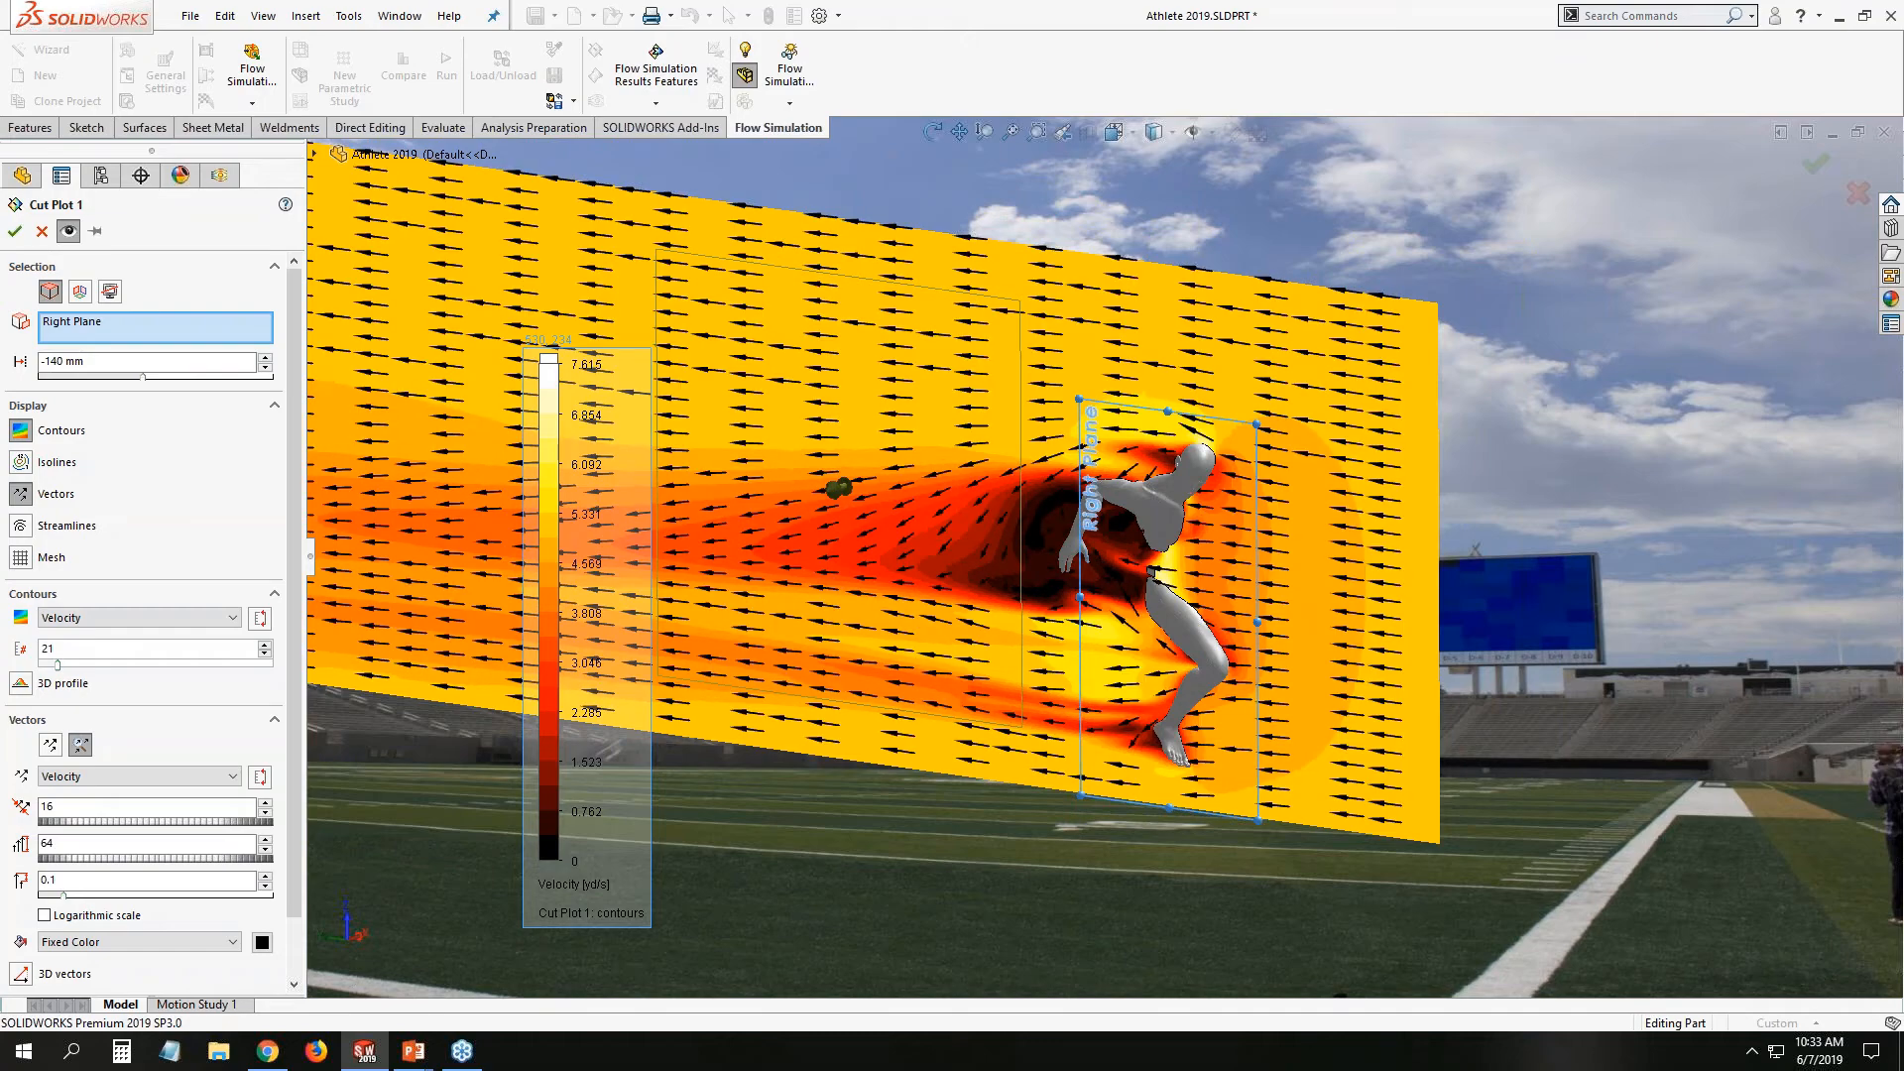
Replace Cut Plot 1's vectors with line streamlines over the velocity contours, examine the flow around the athlete, and accept the plot.
click(21, 492)
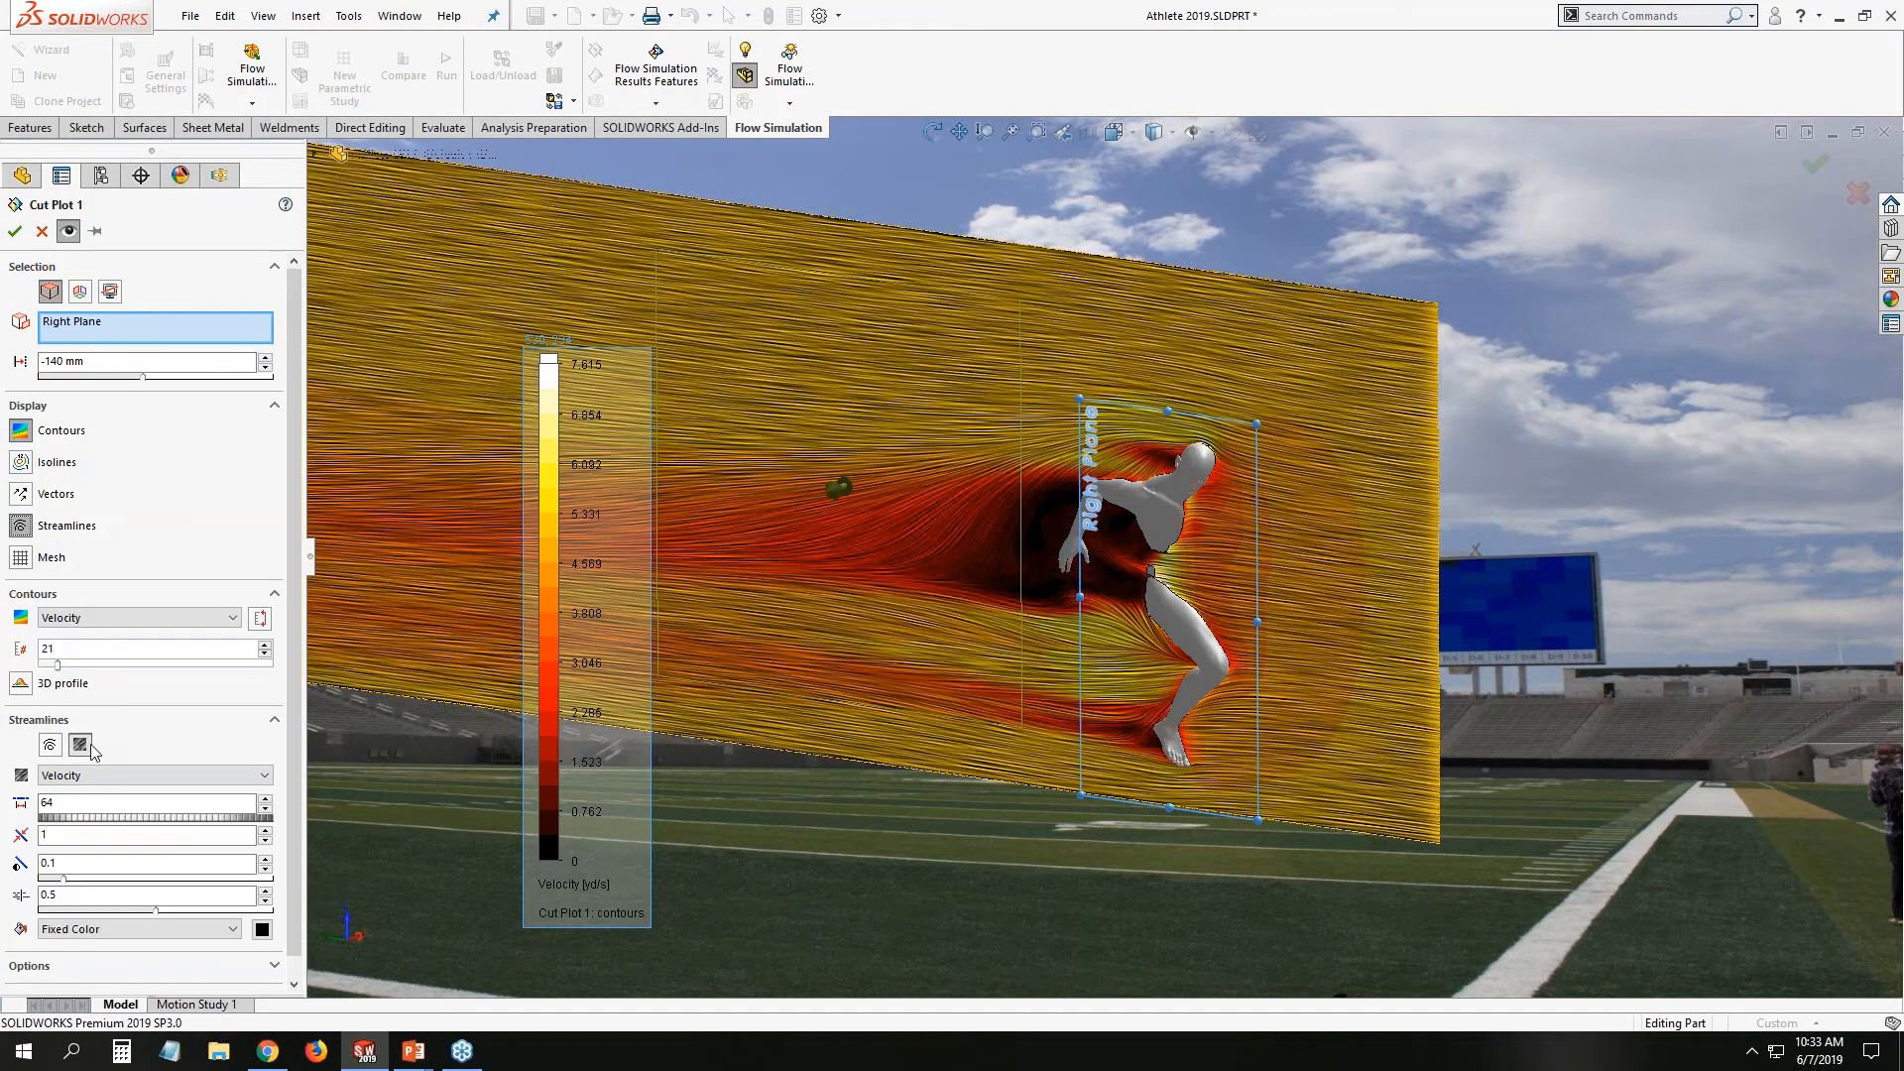
click(59, 738)
scroll(1102, 421, down, 7)
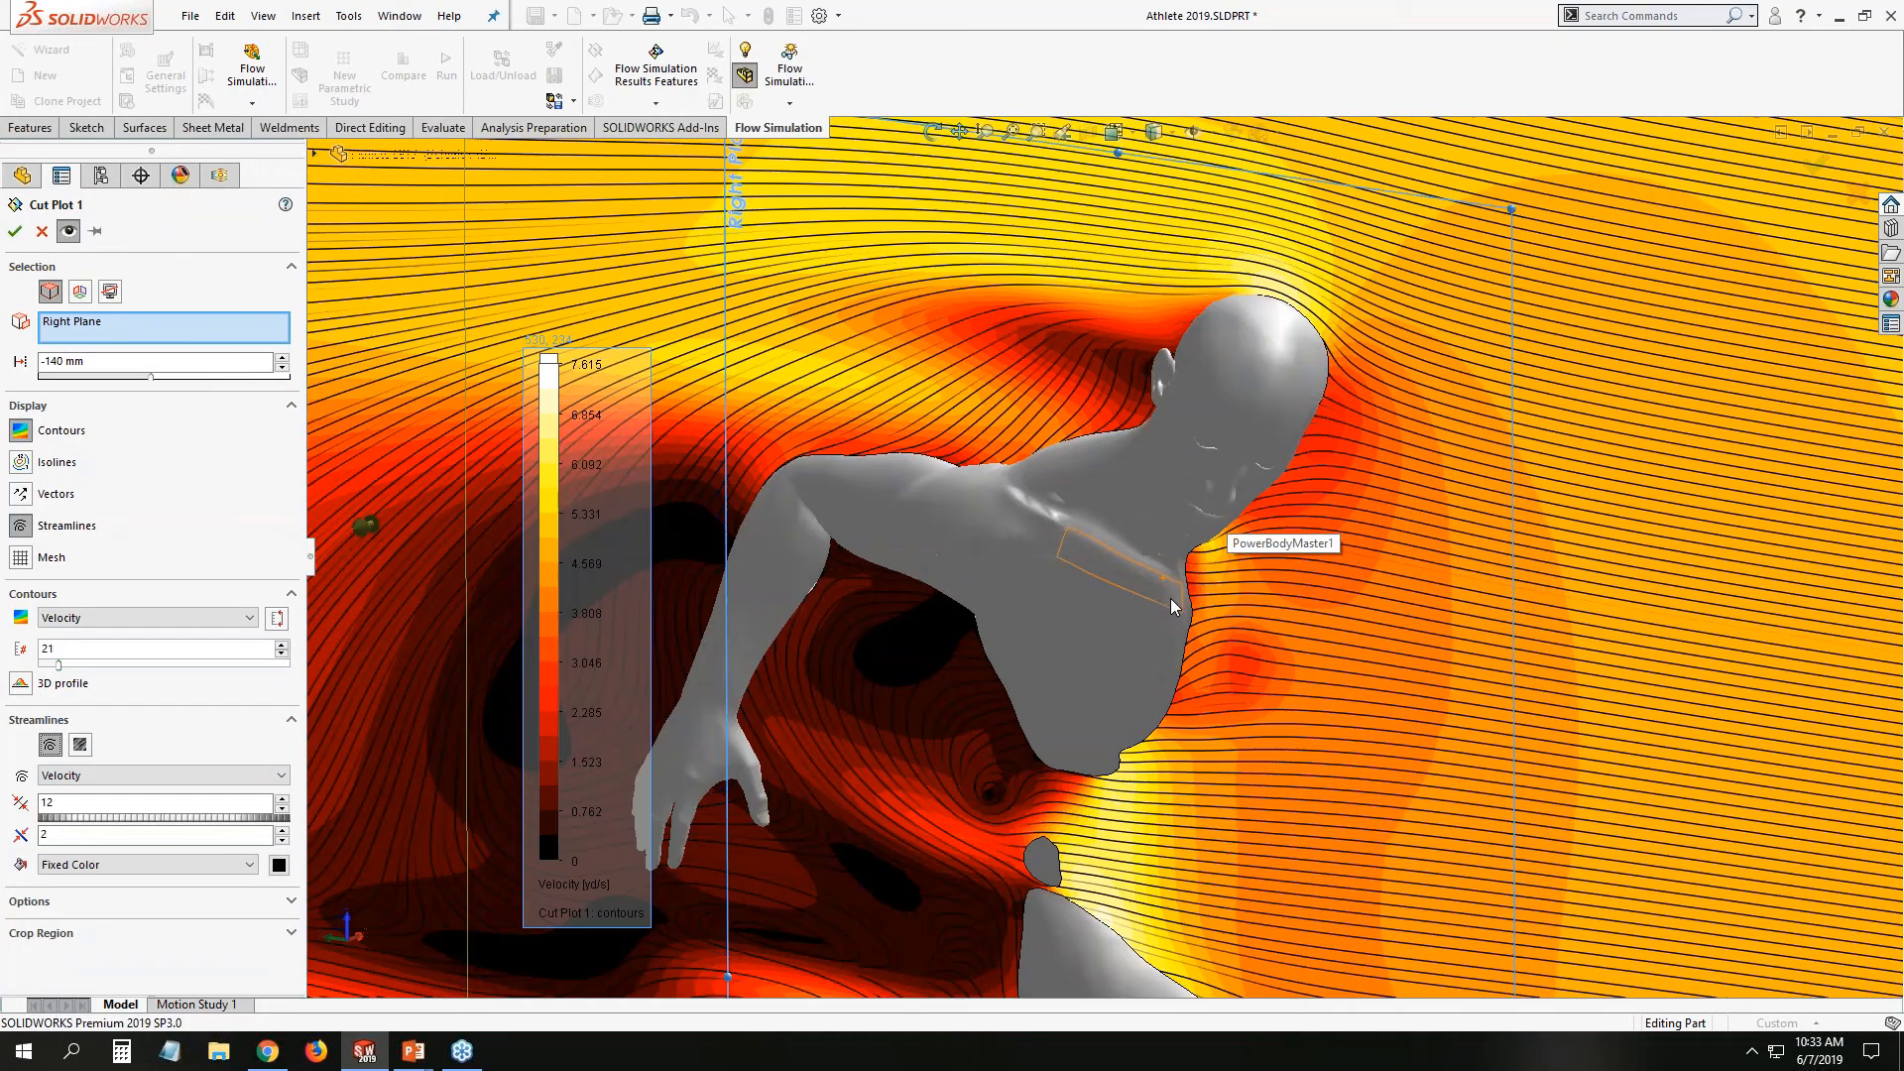
middle_drag(1171, 606, 1104, 526)
scroll(1104, 526, up, 8)
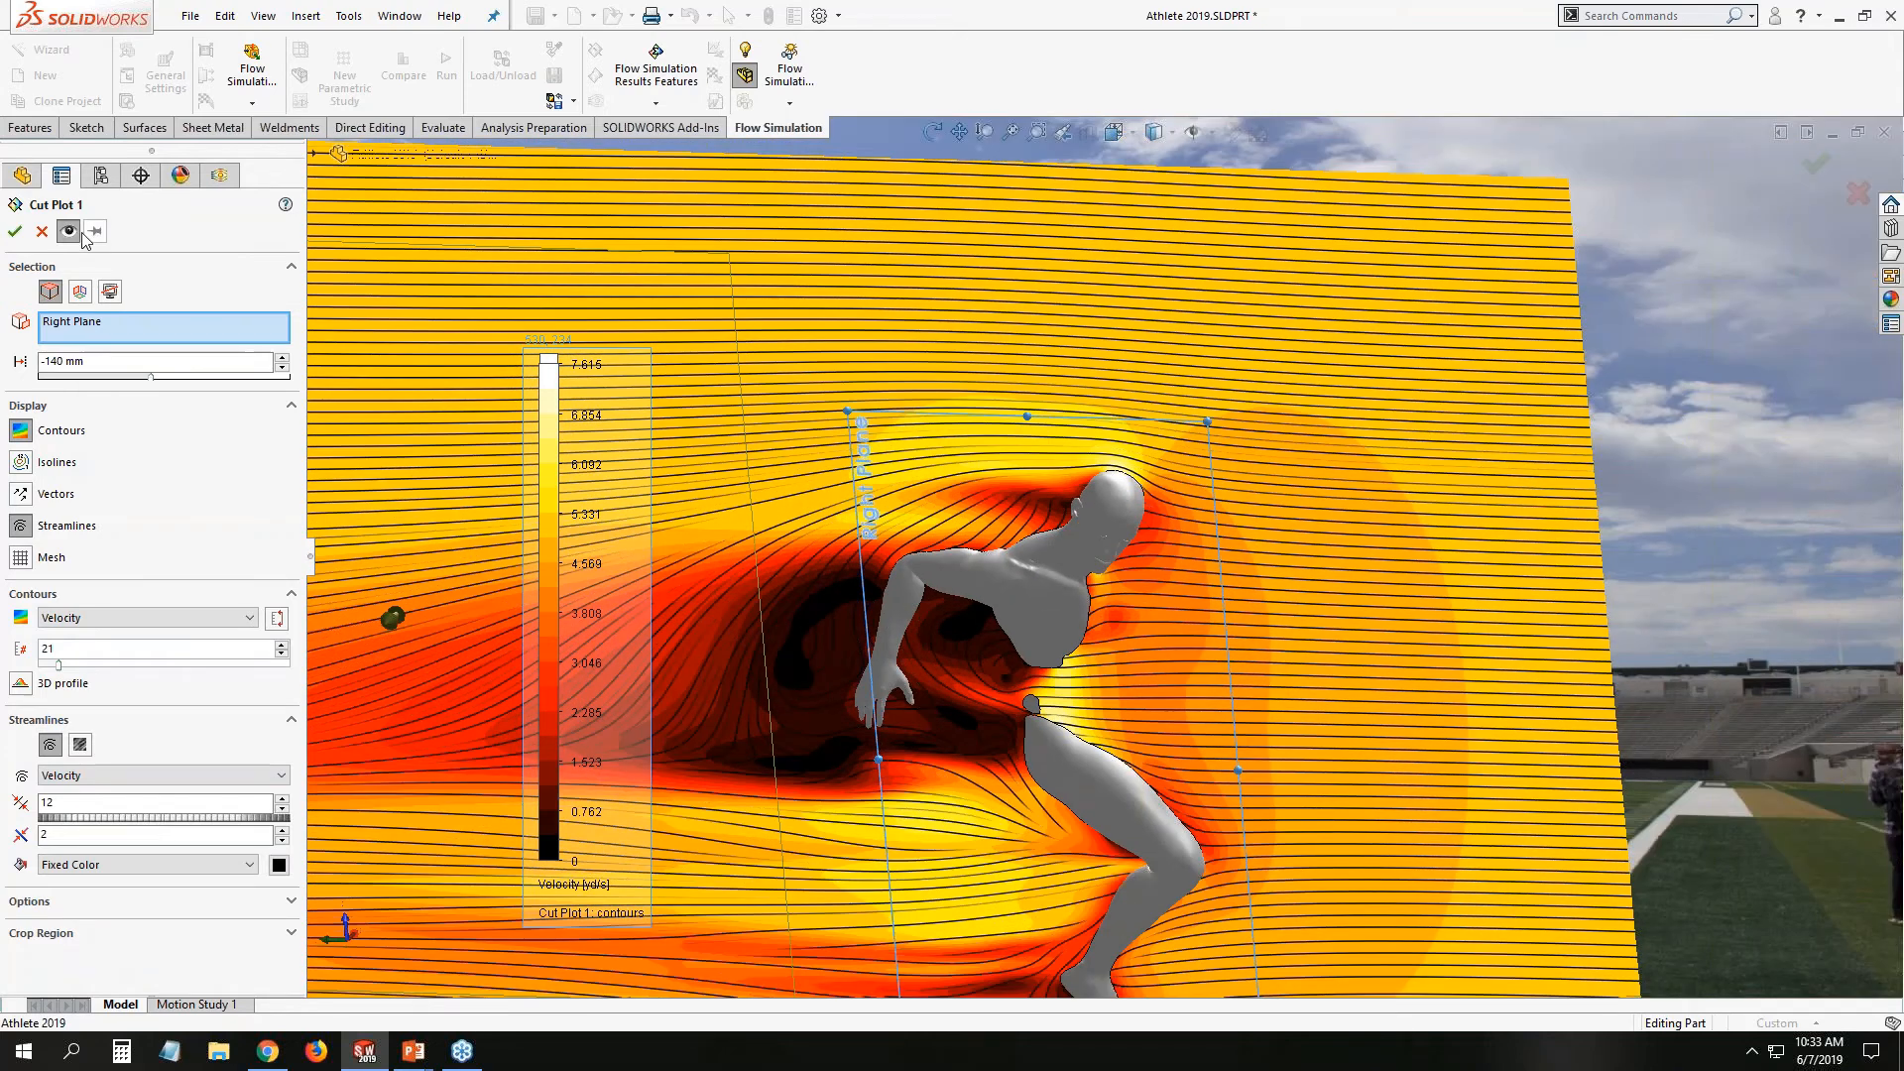
click(16, 232)
scroll(598, 566, up, 4)
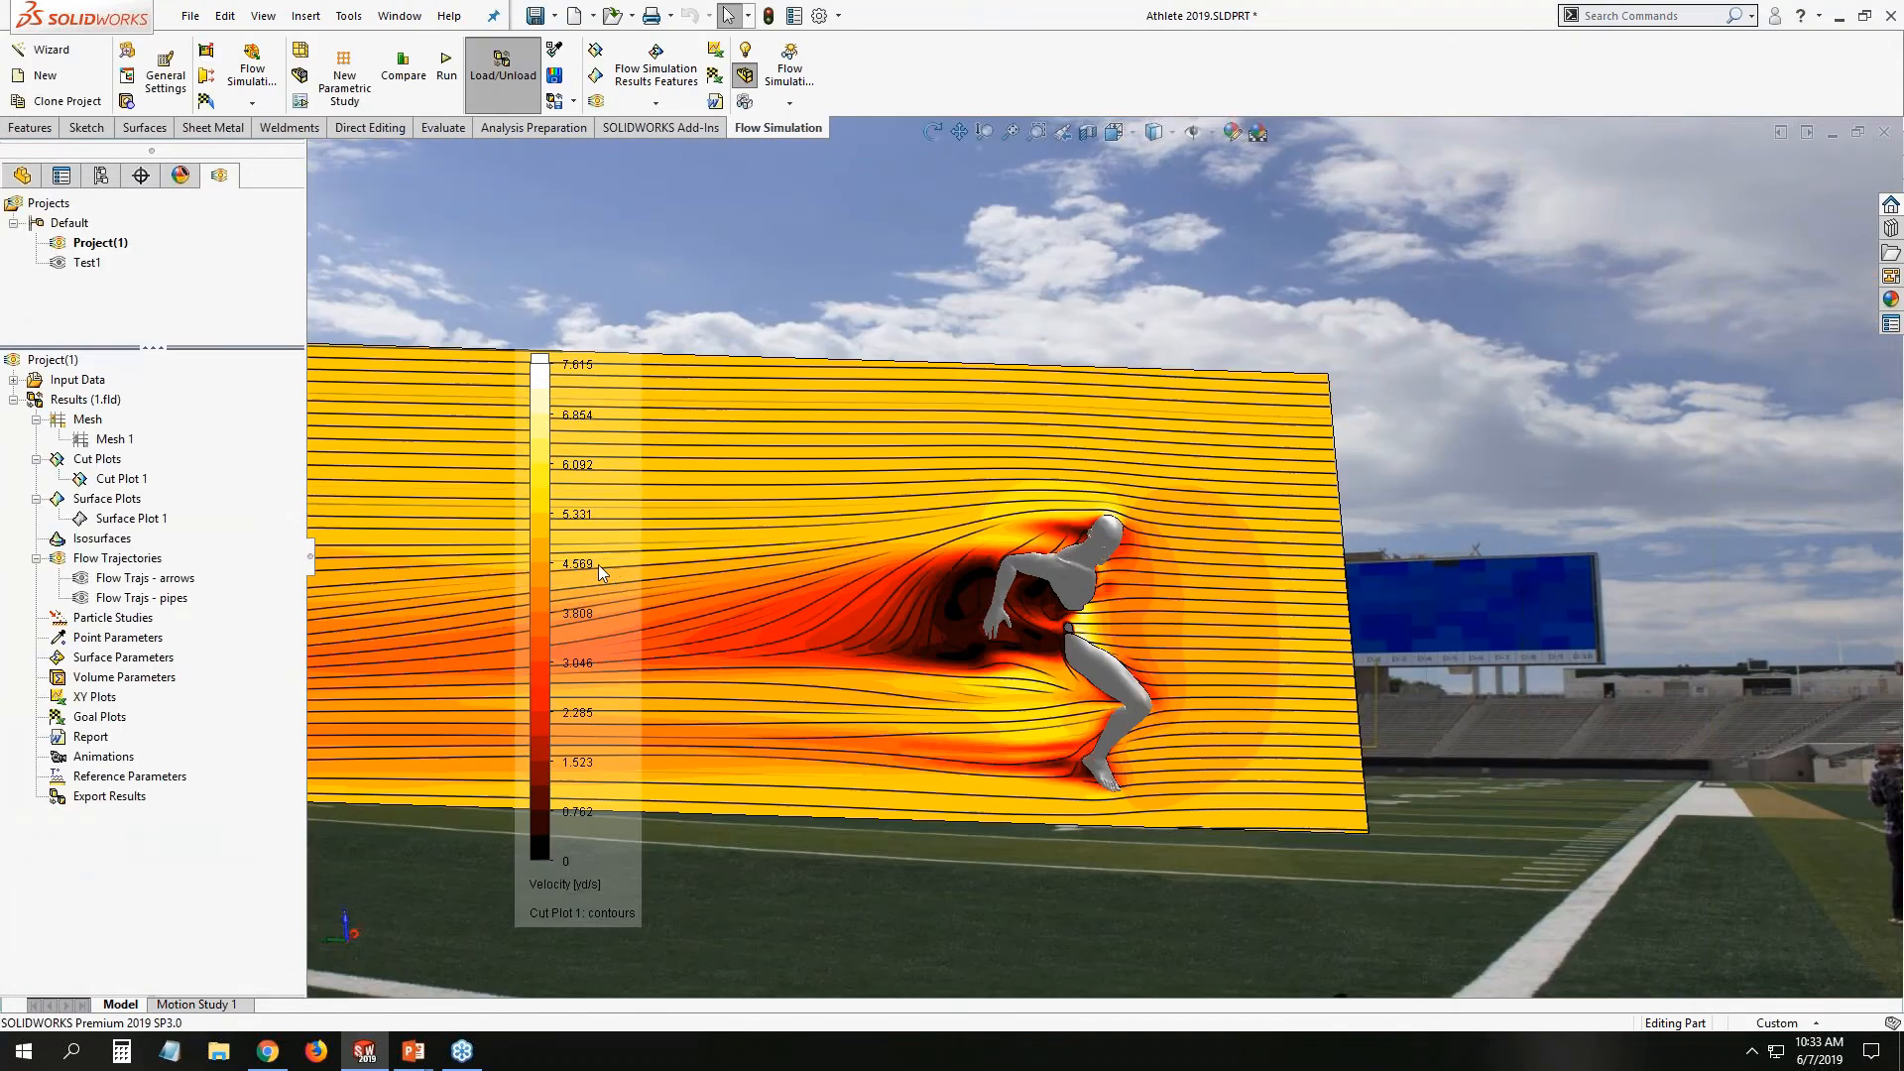
middle_drag(758, 514, 773, 464)
Hide Cut Plot 1 and show all flow trajectories around the athlete.
right_click(153, 478)
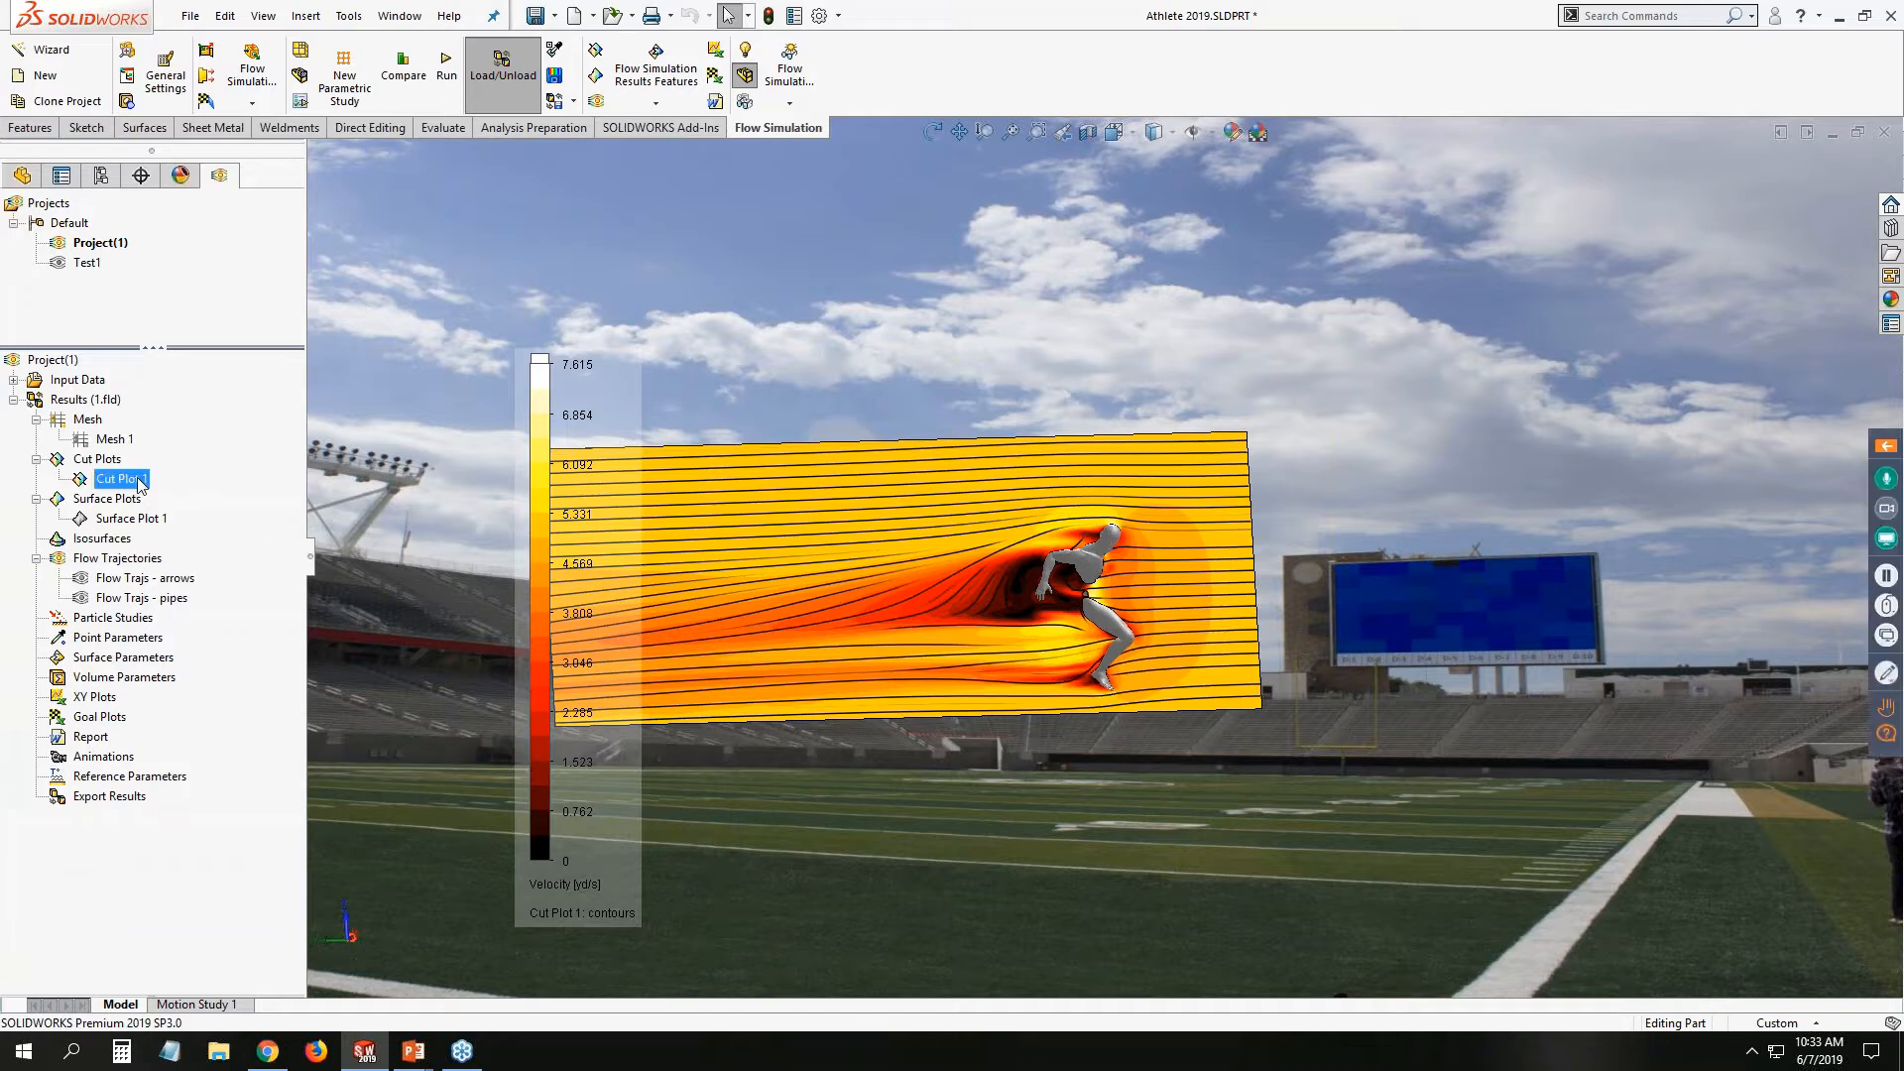
click(186, 518)
right_click(160, 561)
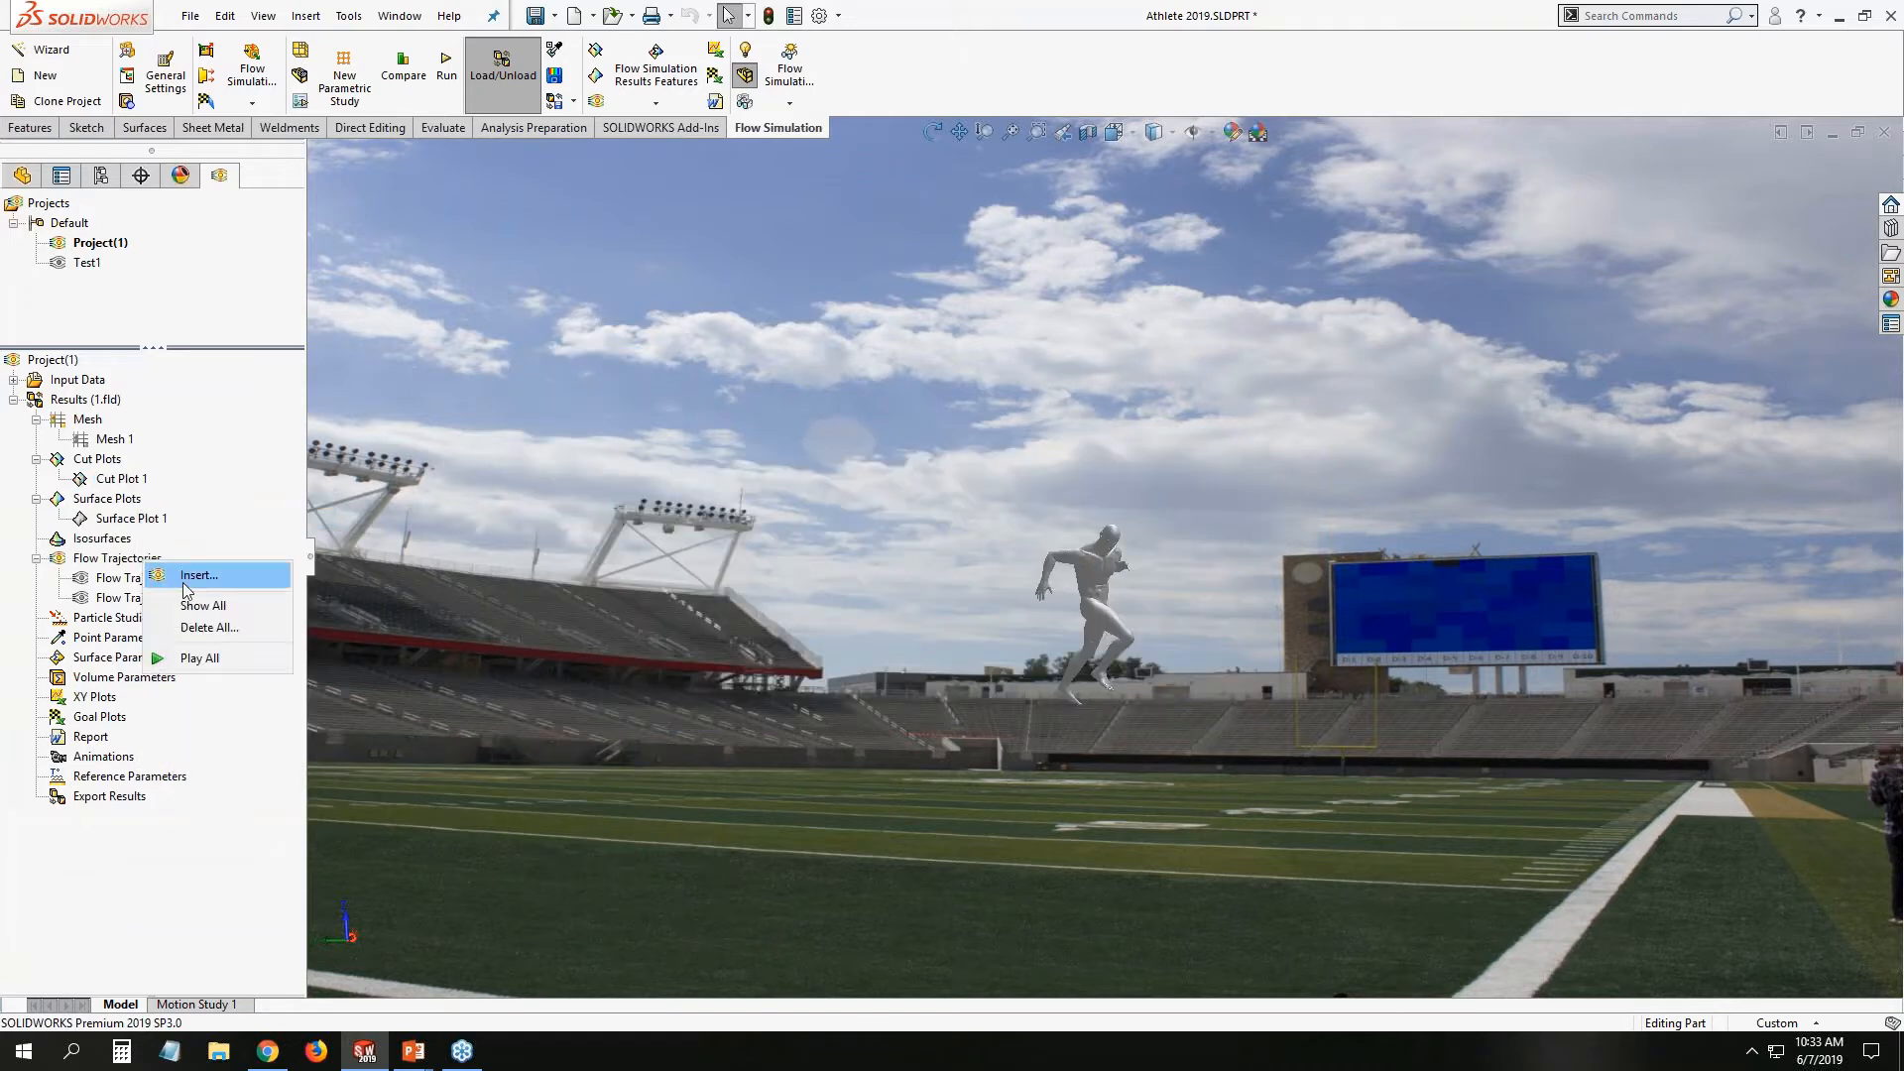
click(198, 605)
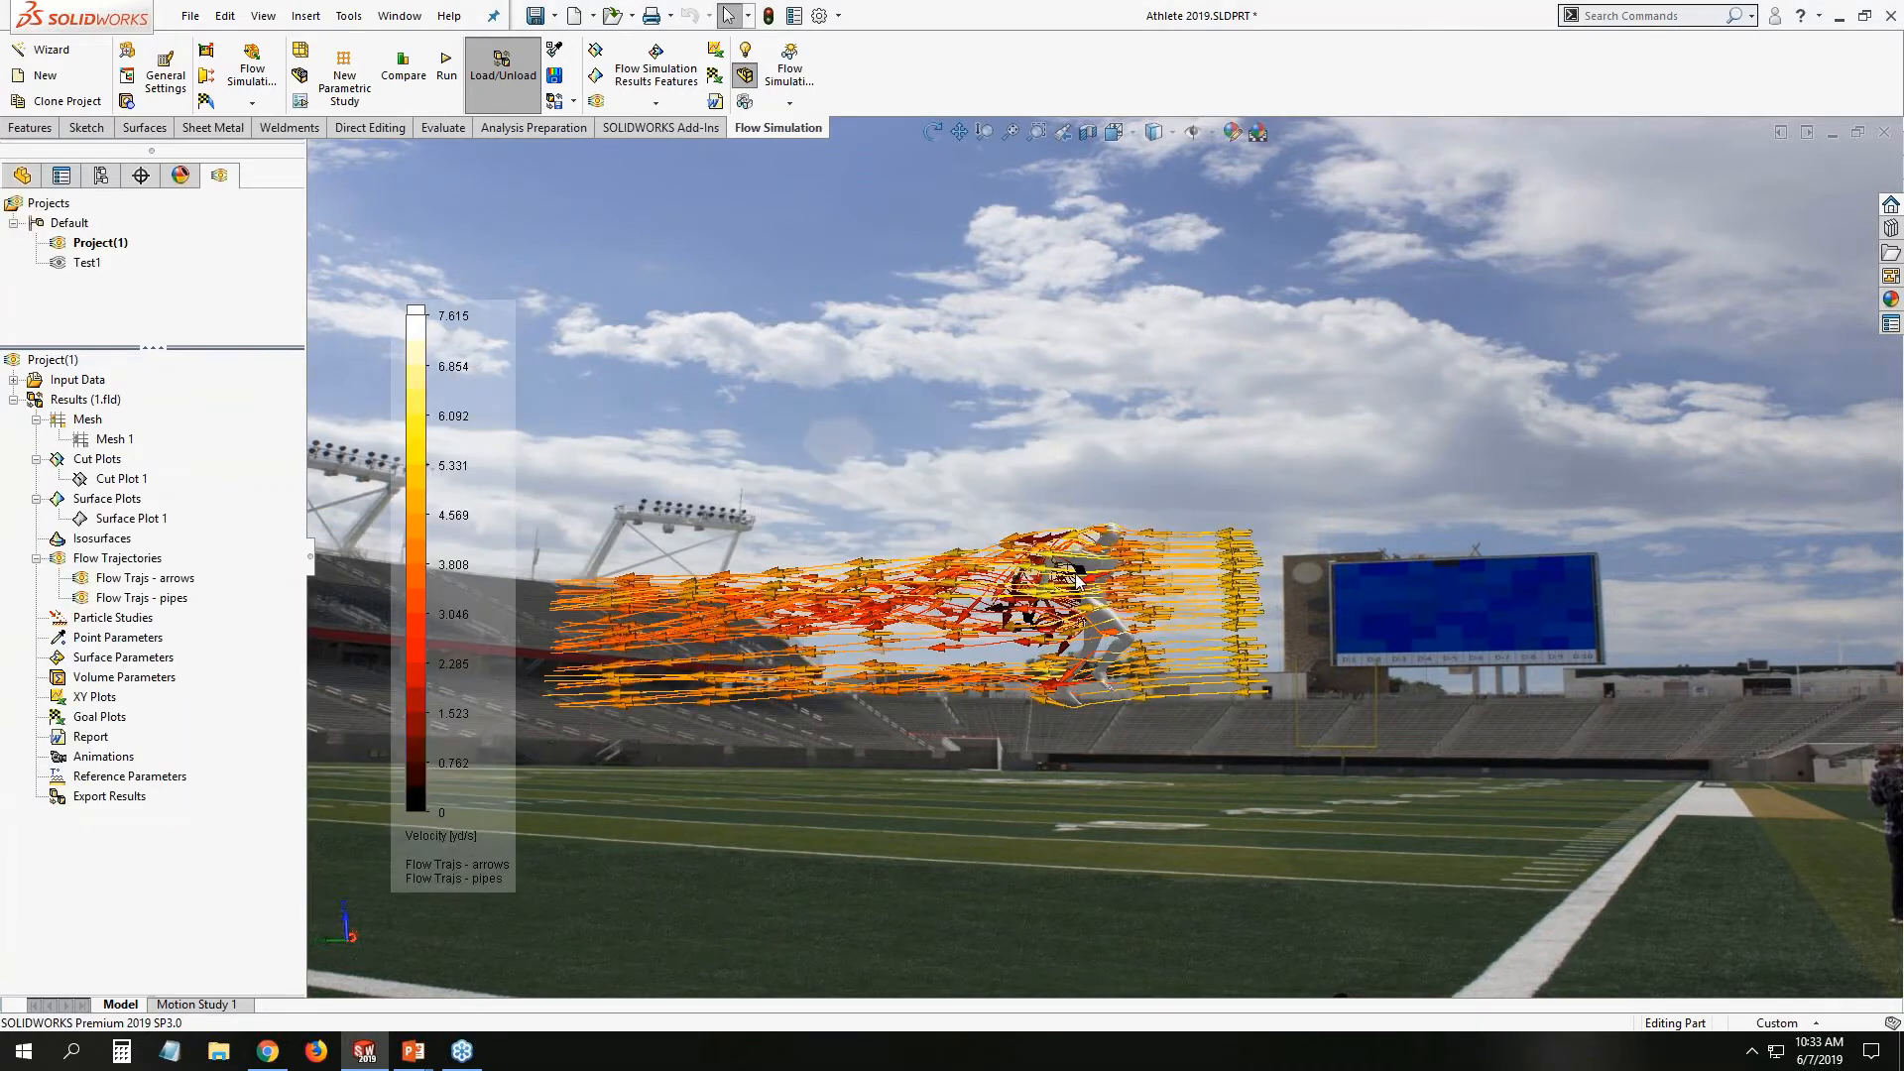
scroll(1096, 625, down, 4)
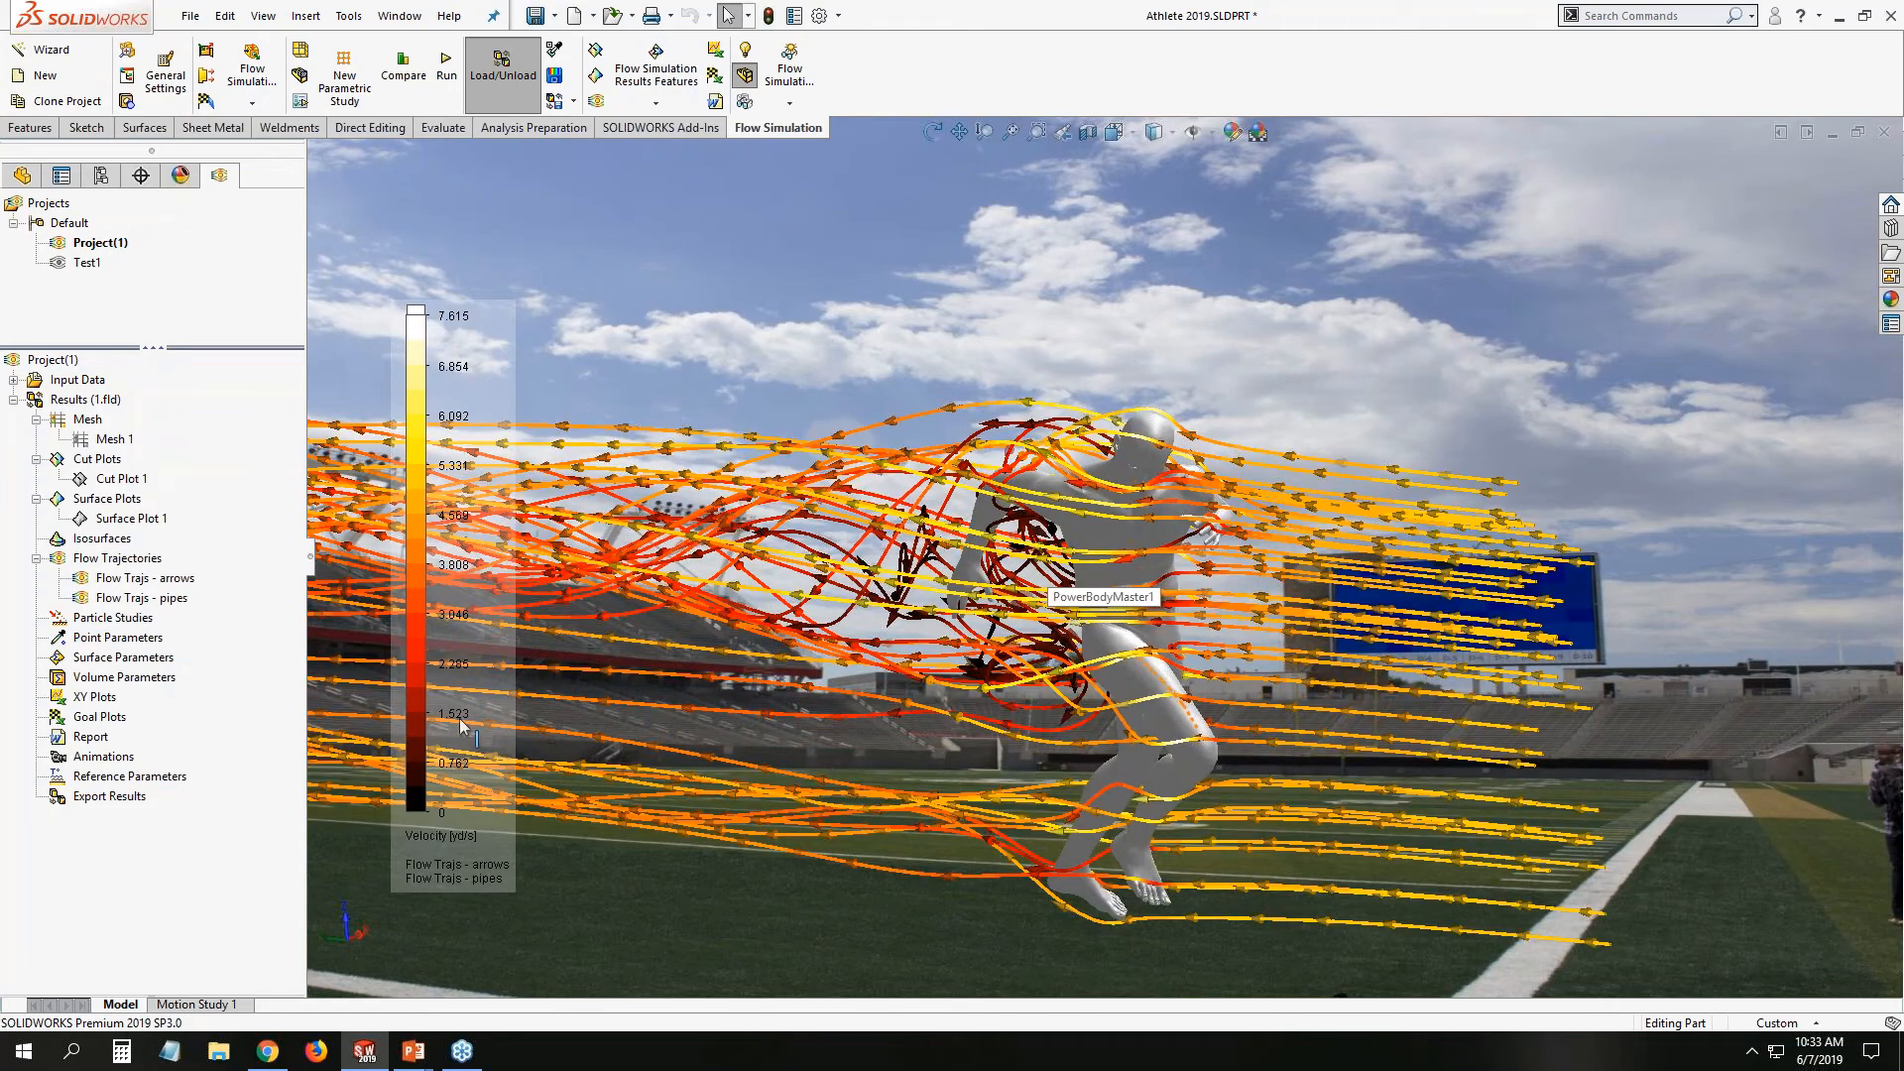
Play the Flow Trajs - arrows animation, examine it from both sides of the athlete, and hide all flow trajectories.
right_click(170, 585)
click(249, 722)
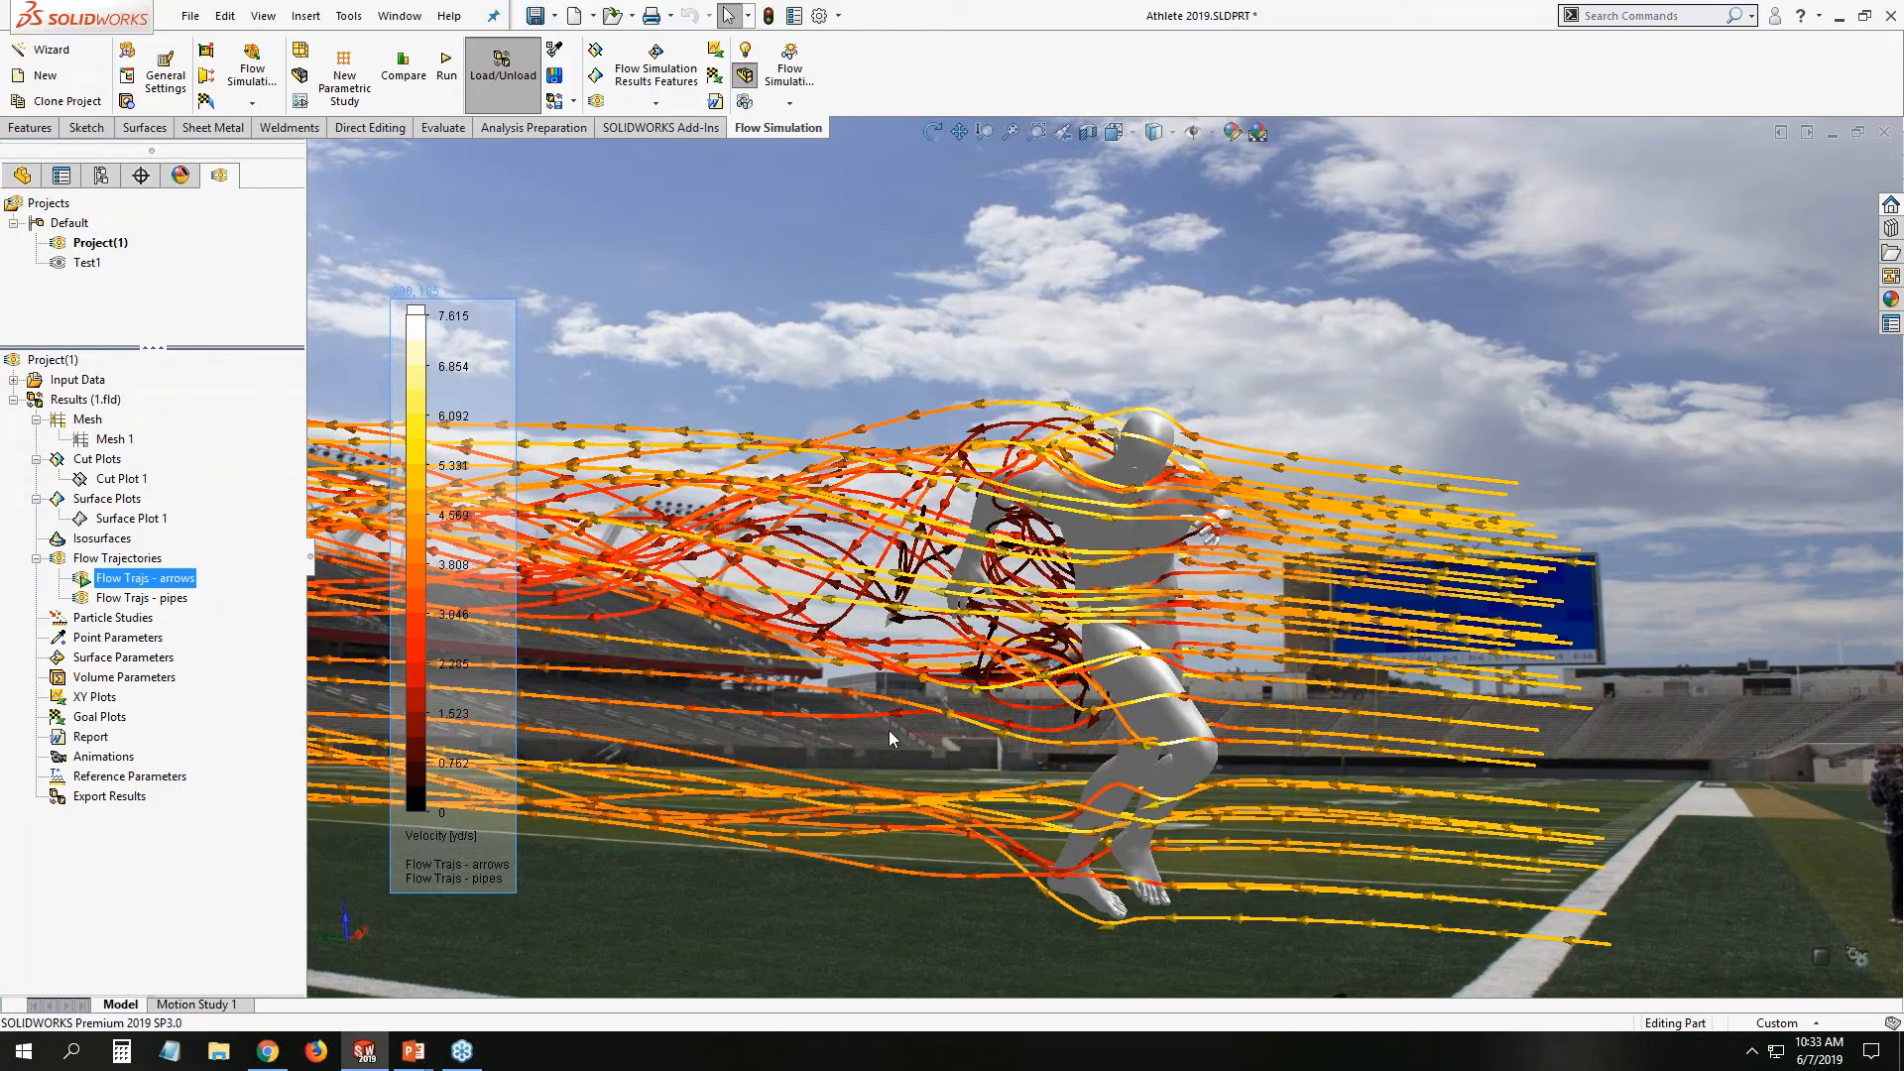
scroll(1140, 486, down, 5)
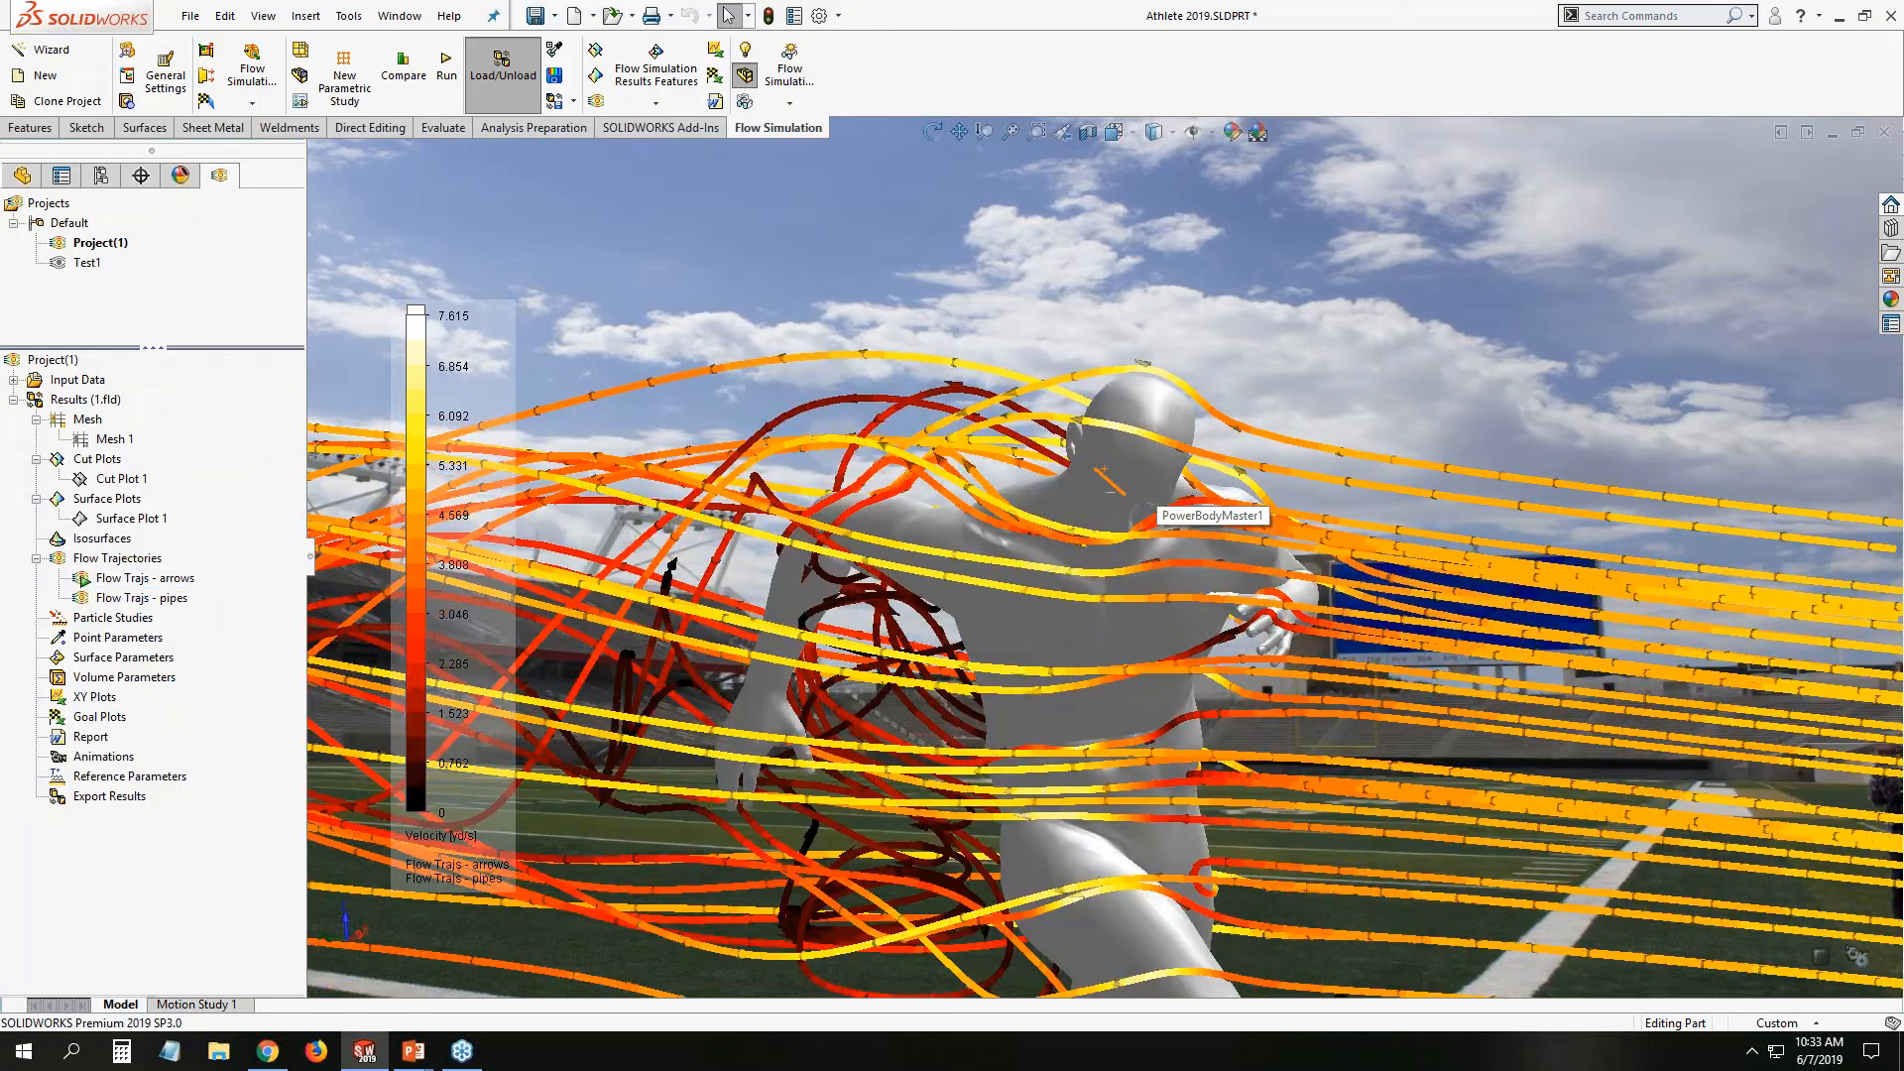
scroll(1140, 491, up, 5)
middle_drag(1378, 595, 1059, 577)
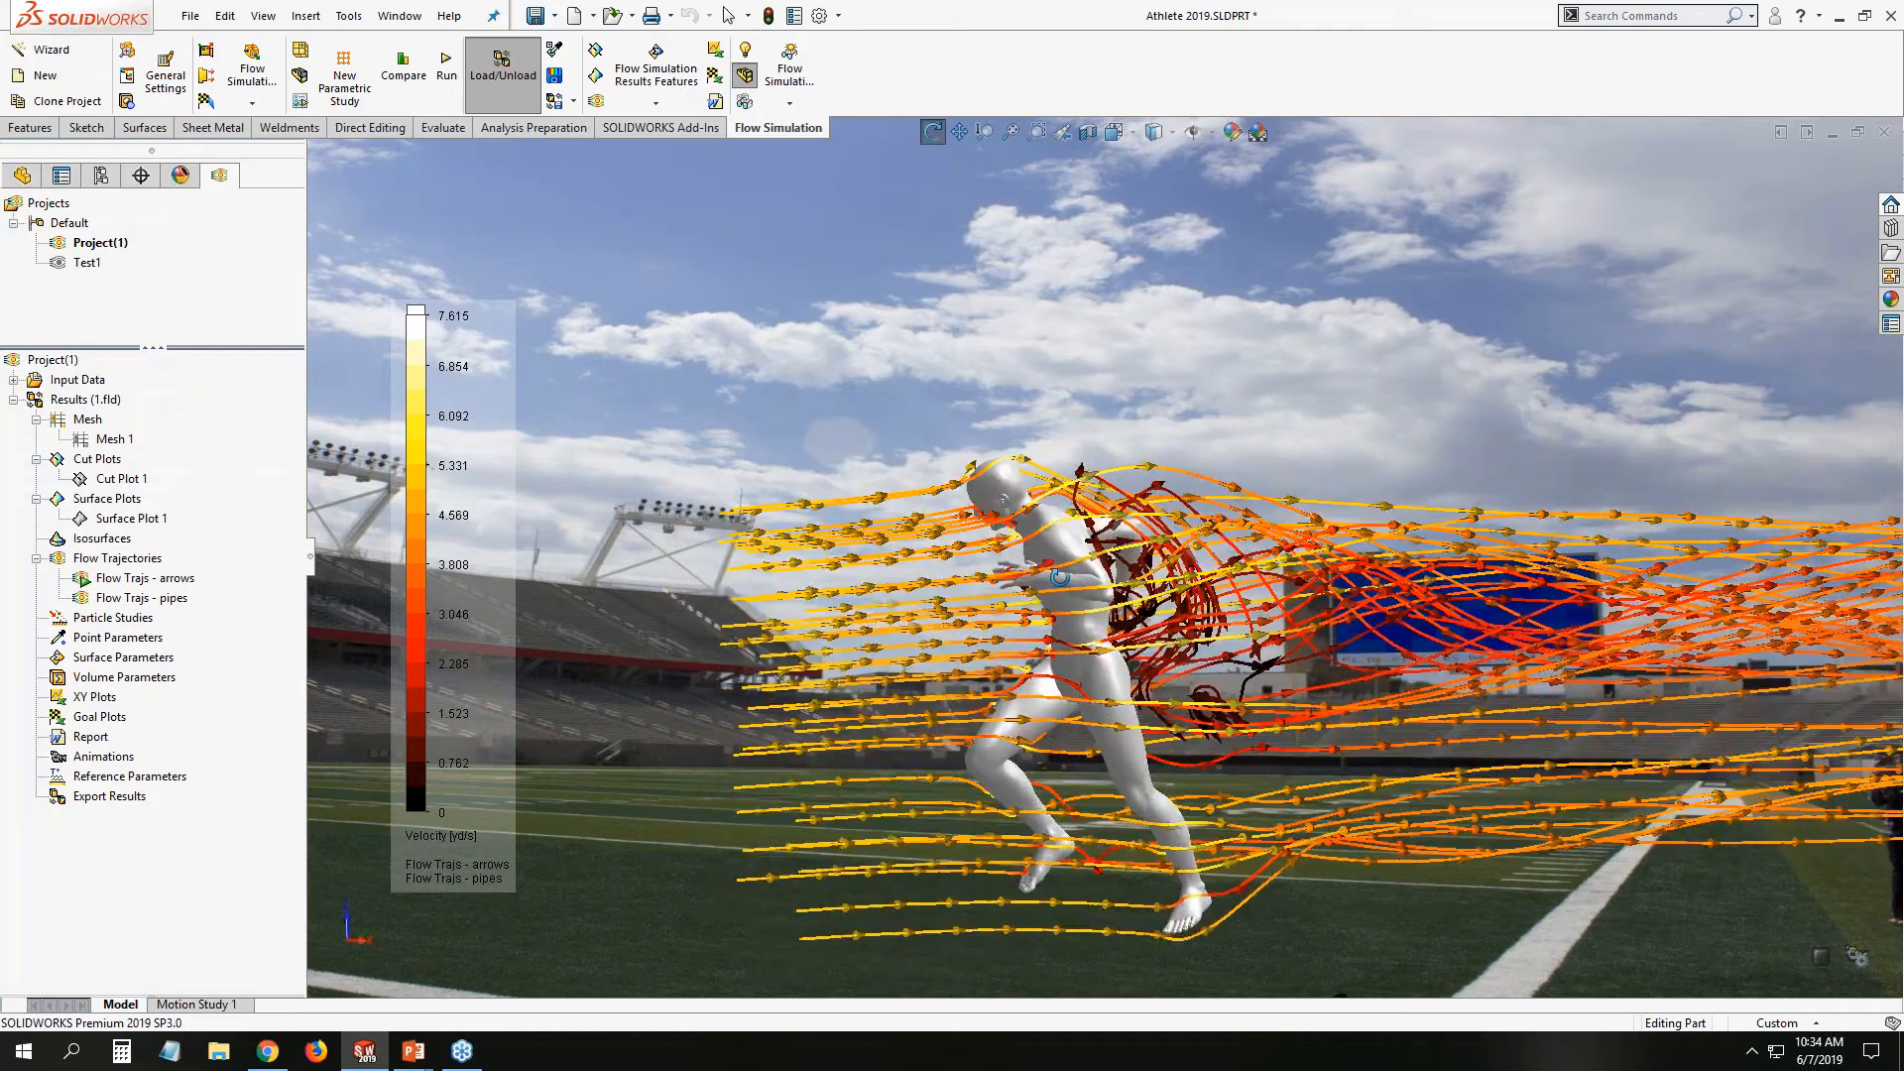
scroll(1432, 633, down, 1)
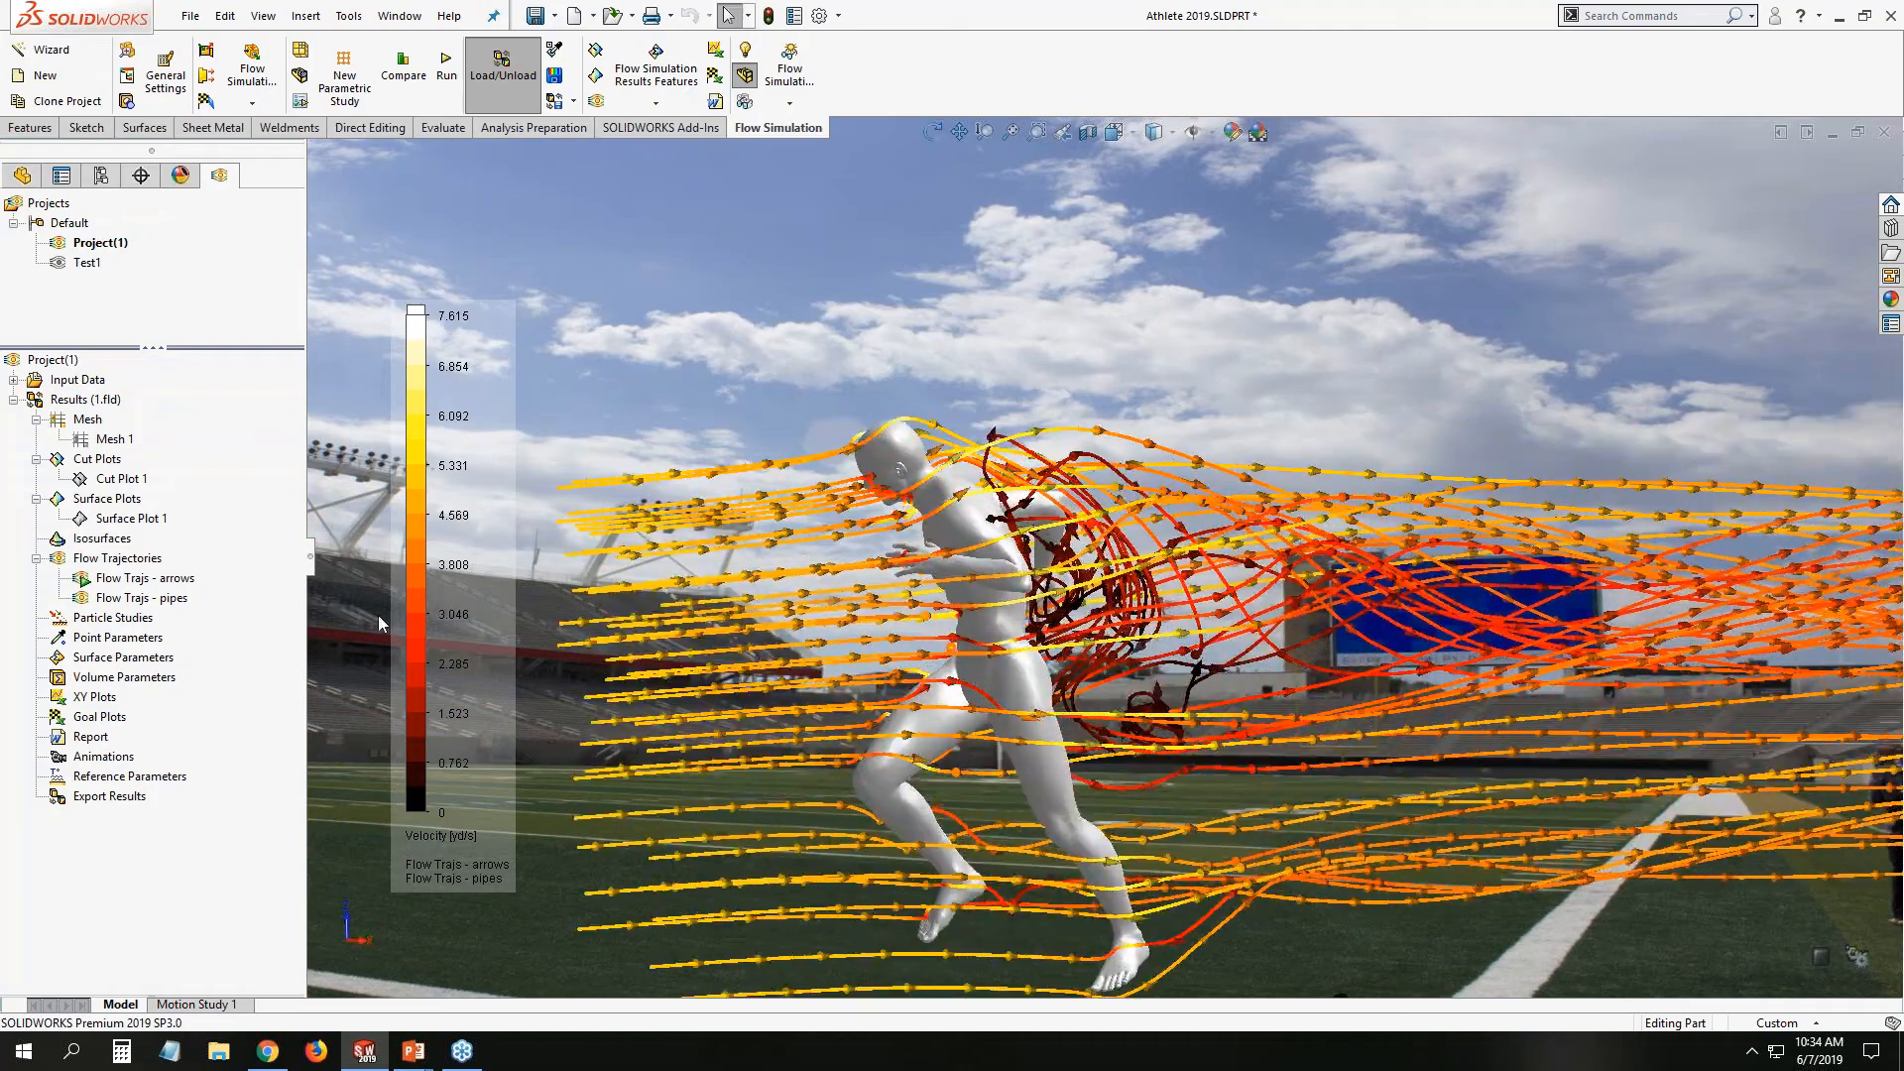
right_click(185, 579)
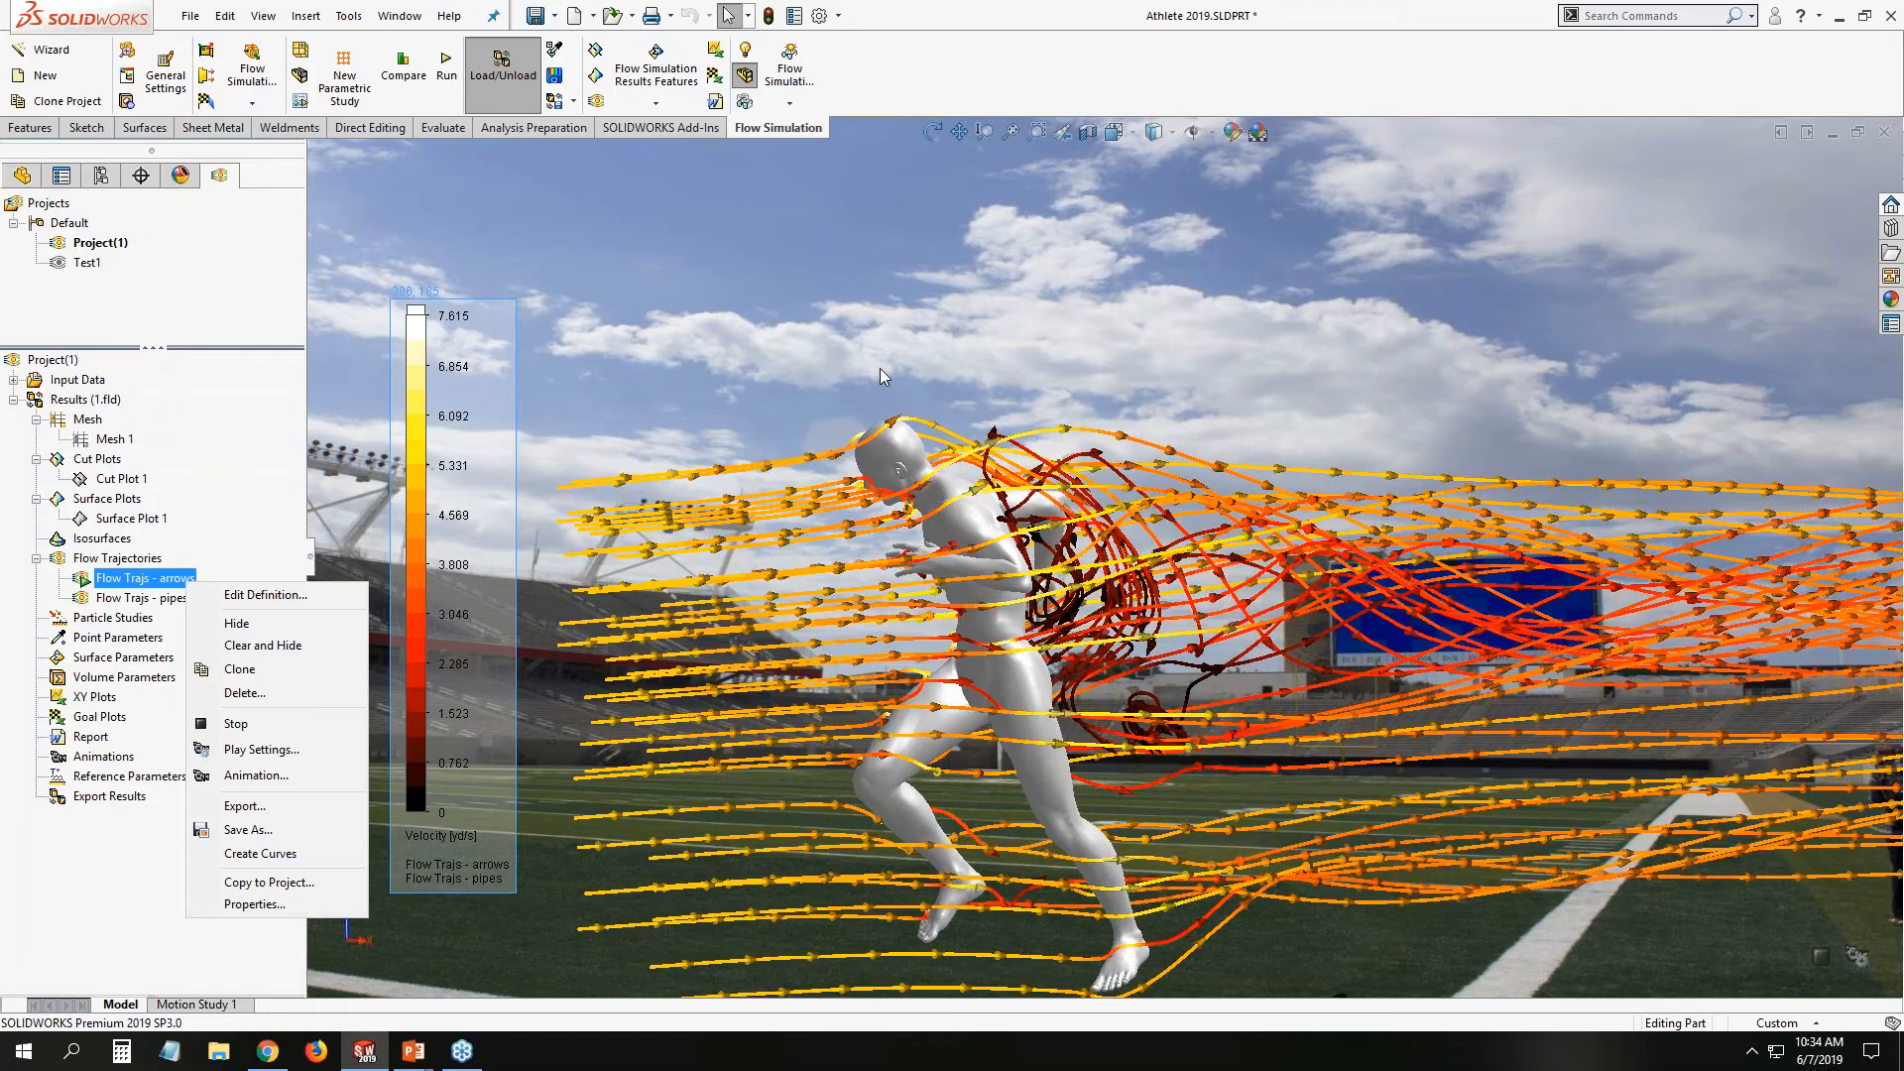
click(910, 333)
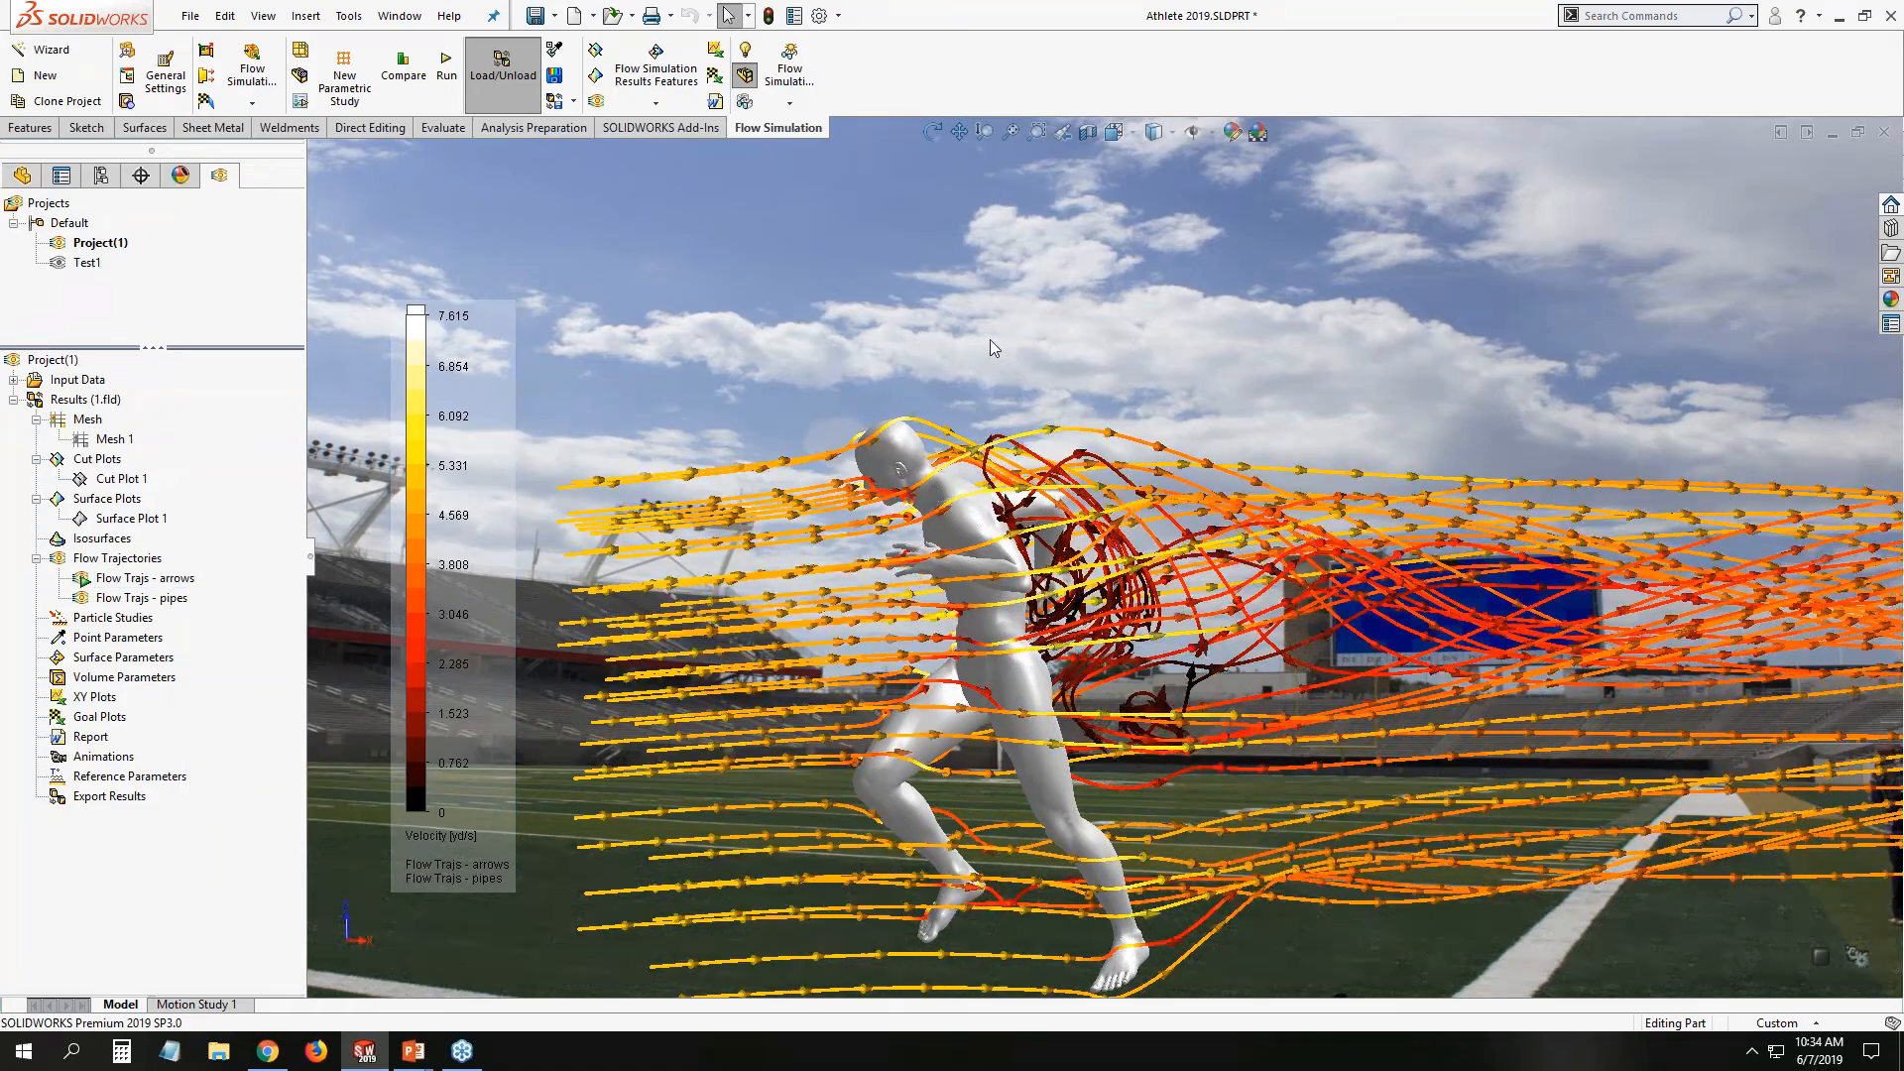
ctrl+middle_drag(1023, 320, 976, 234)
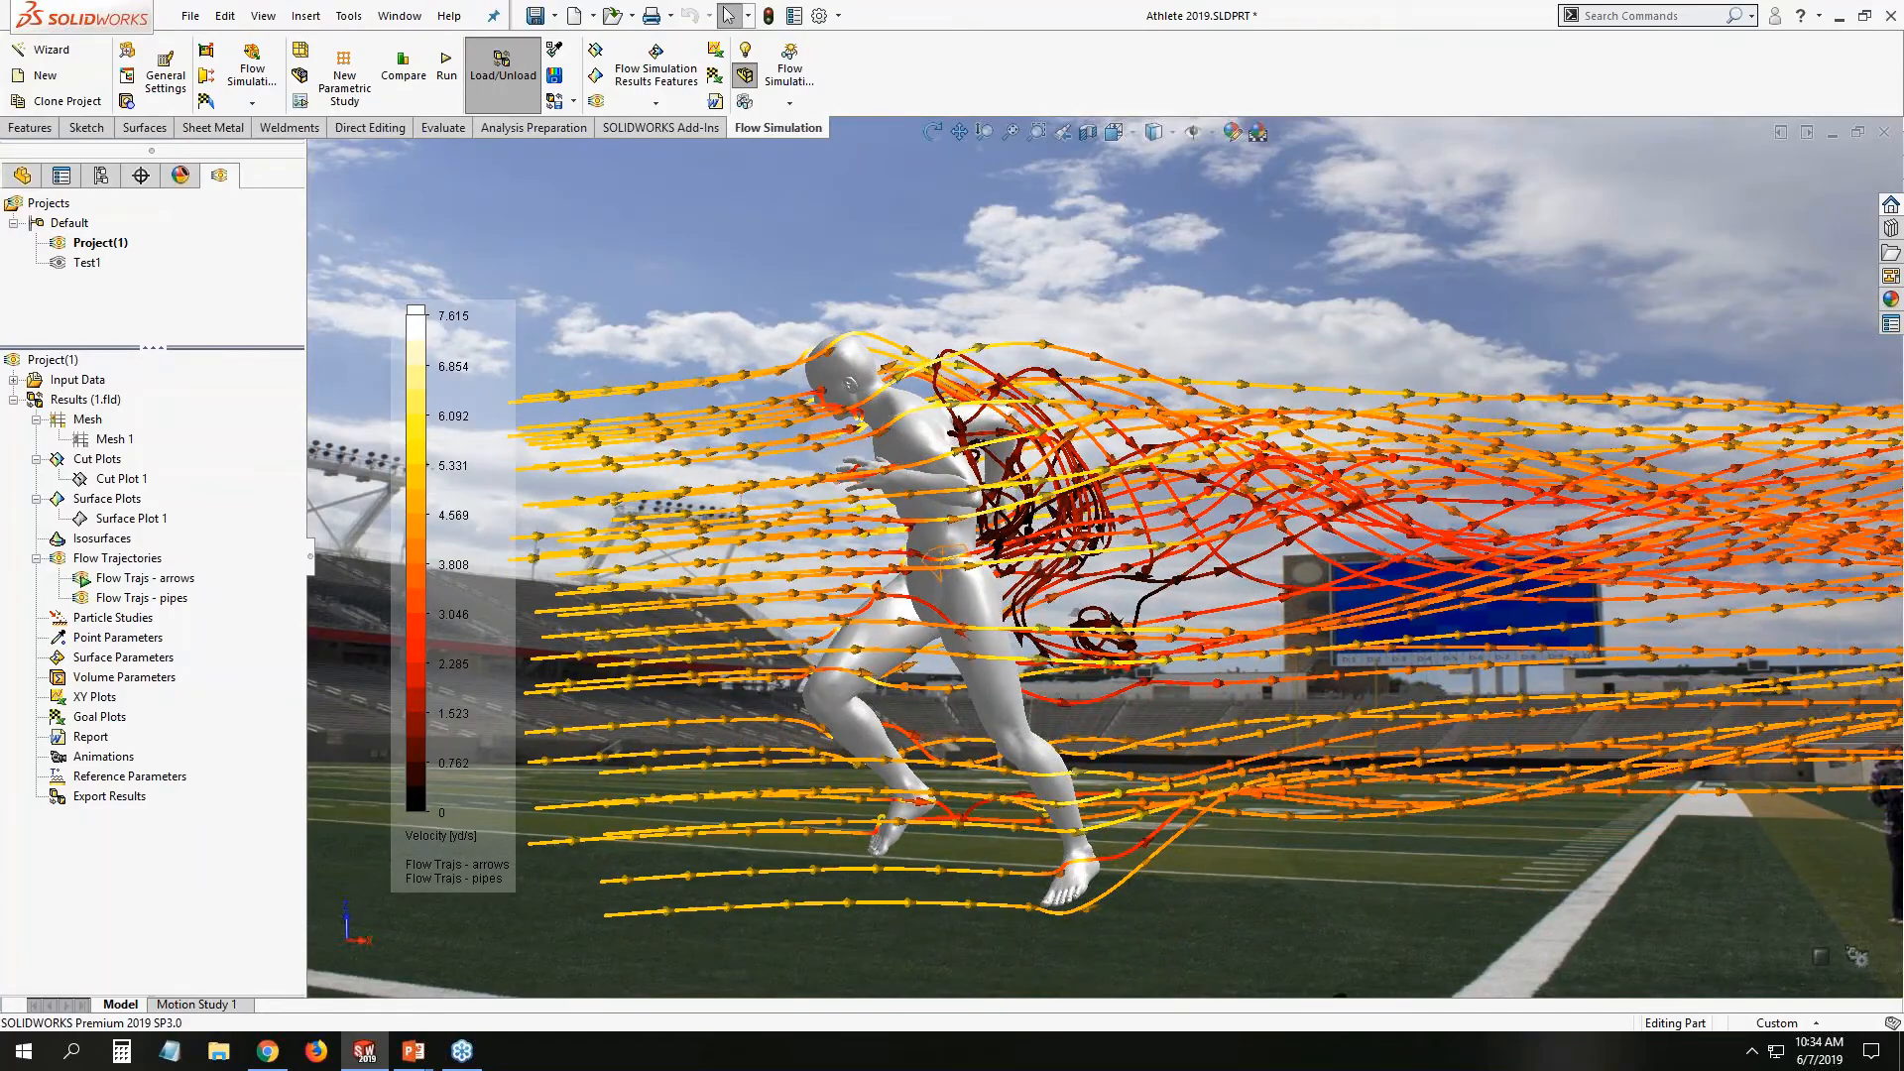
right_click(138, 559)
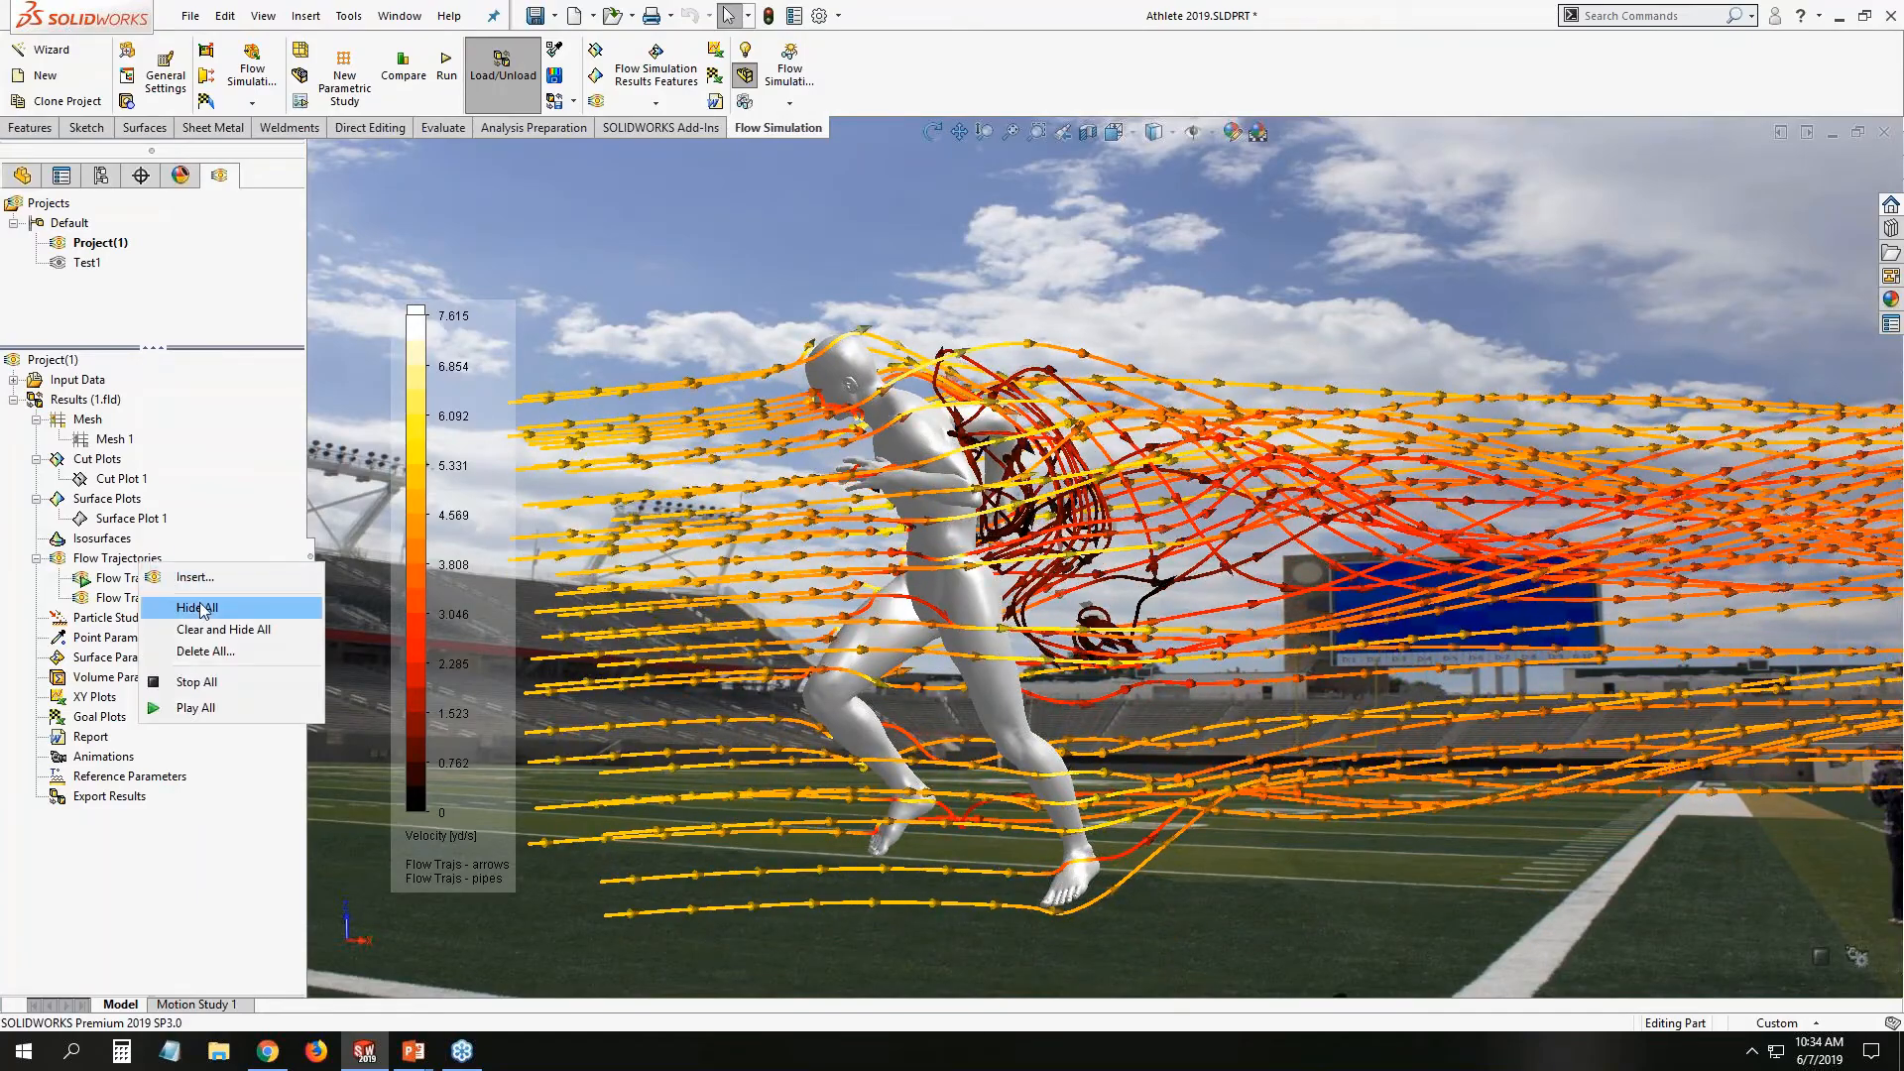
click(198, 608)
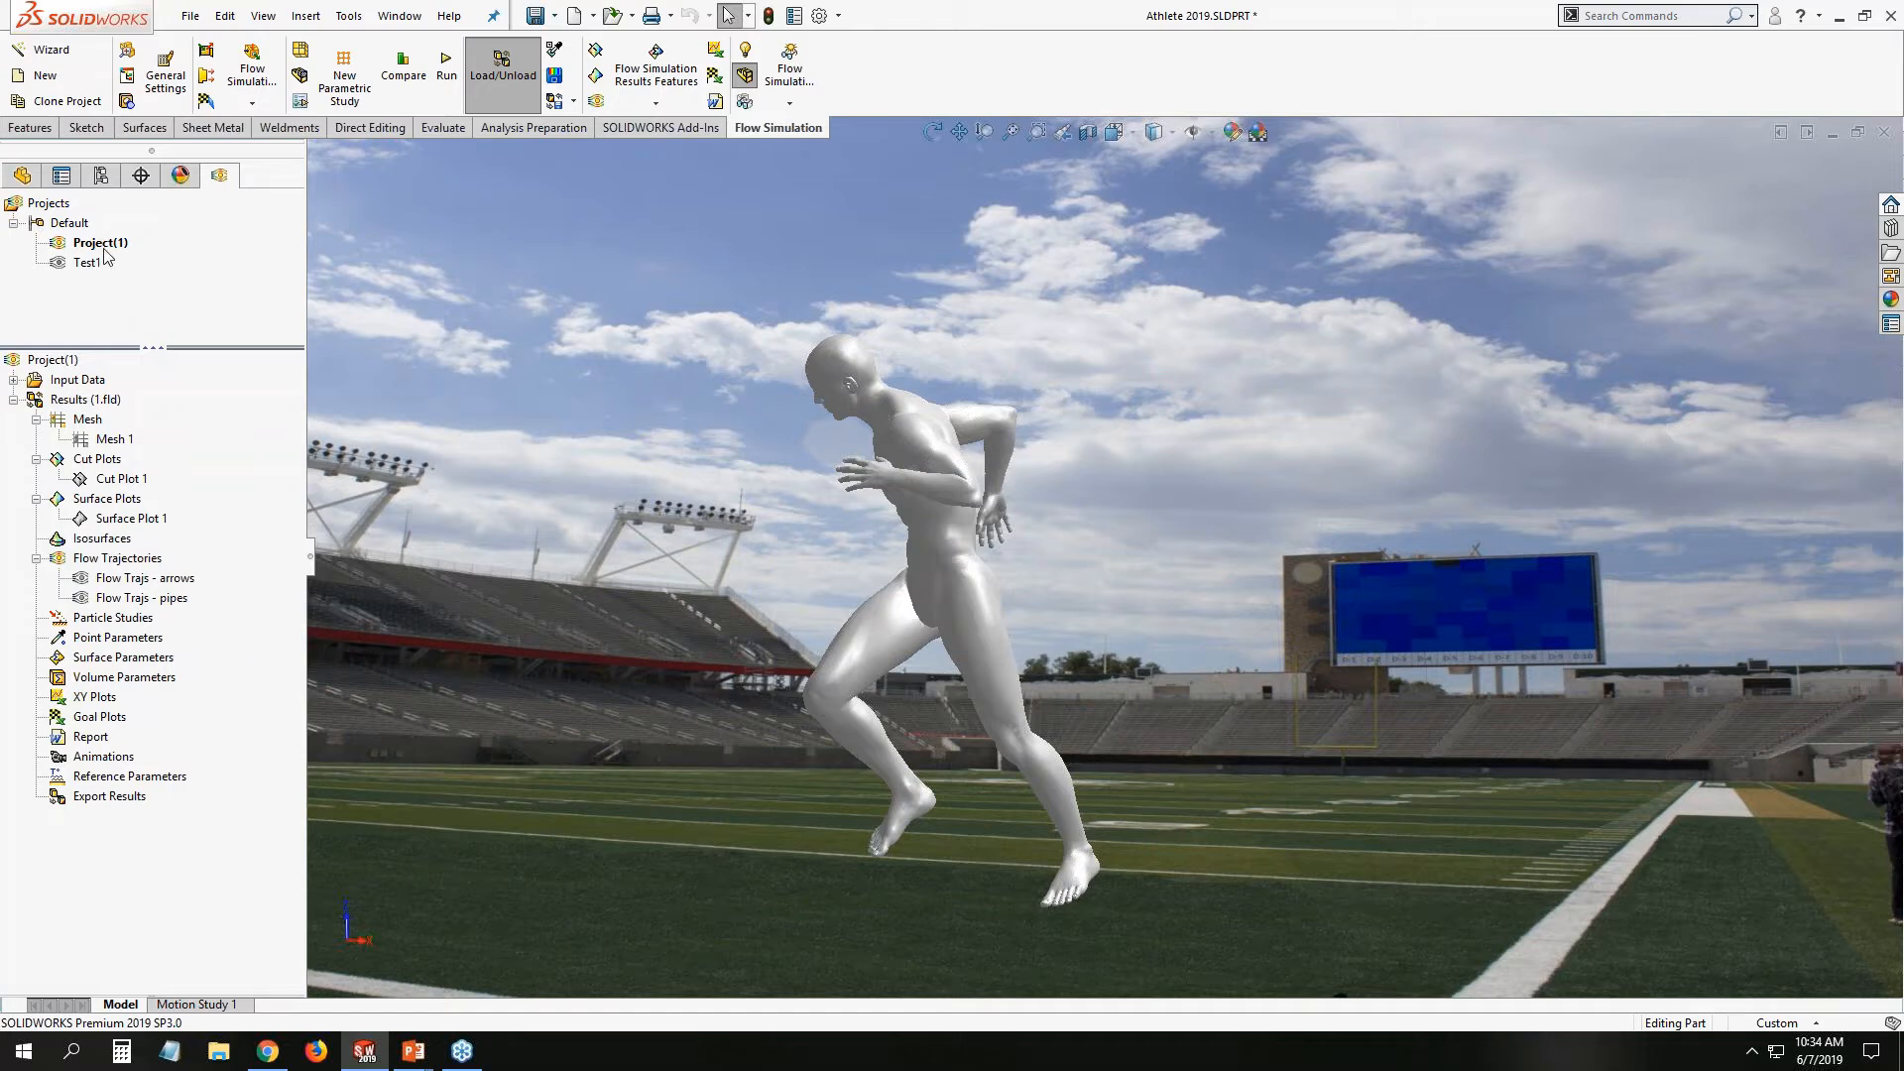
Clone Project(1) as Project(2) in a new configuration named New geometry, without copying the results.
right_click(52, 361)
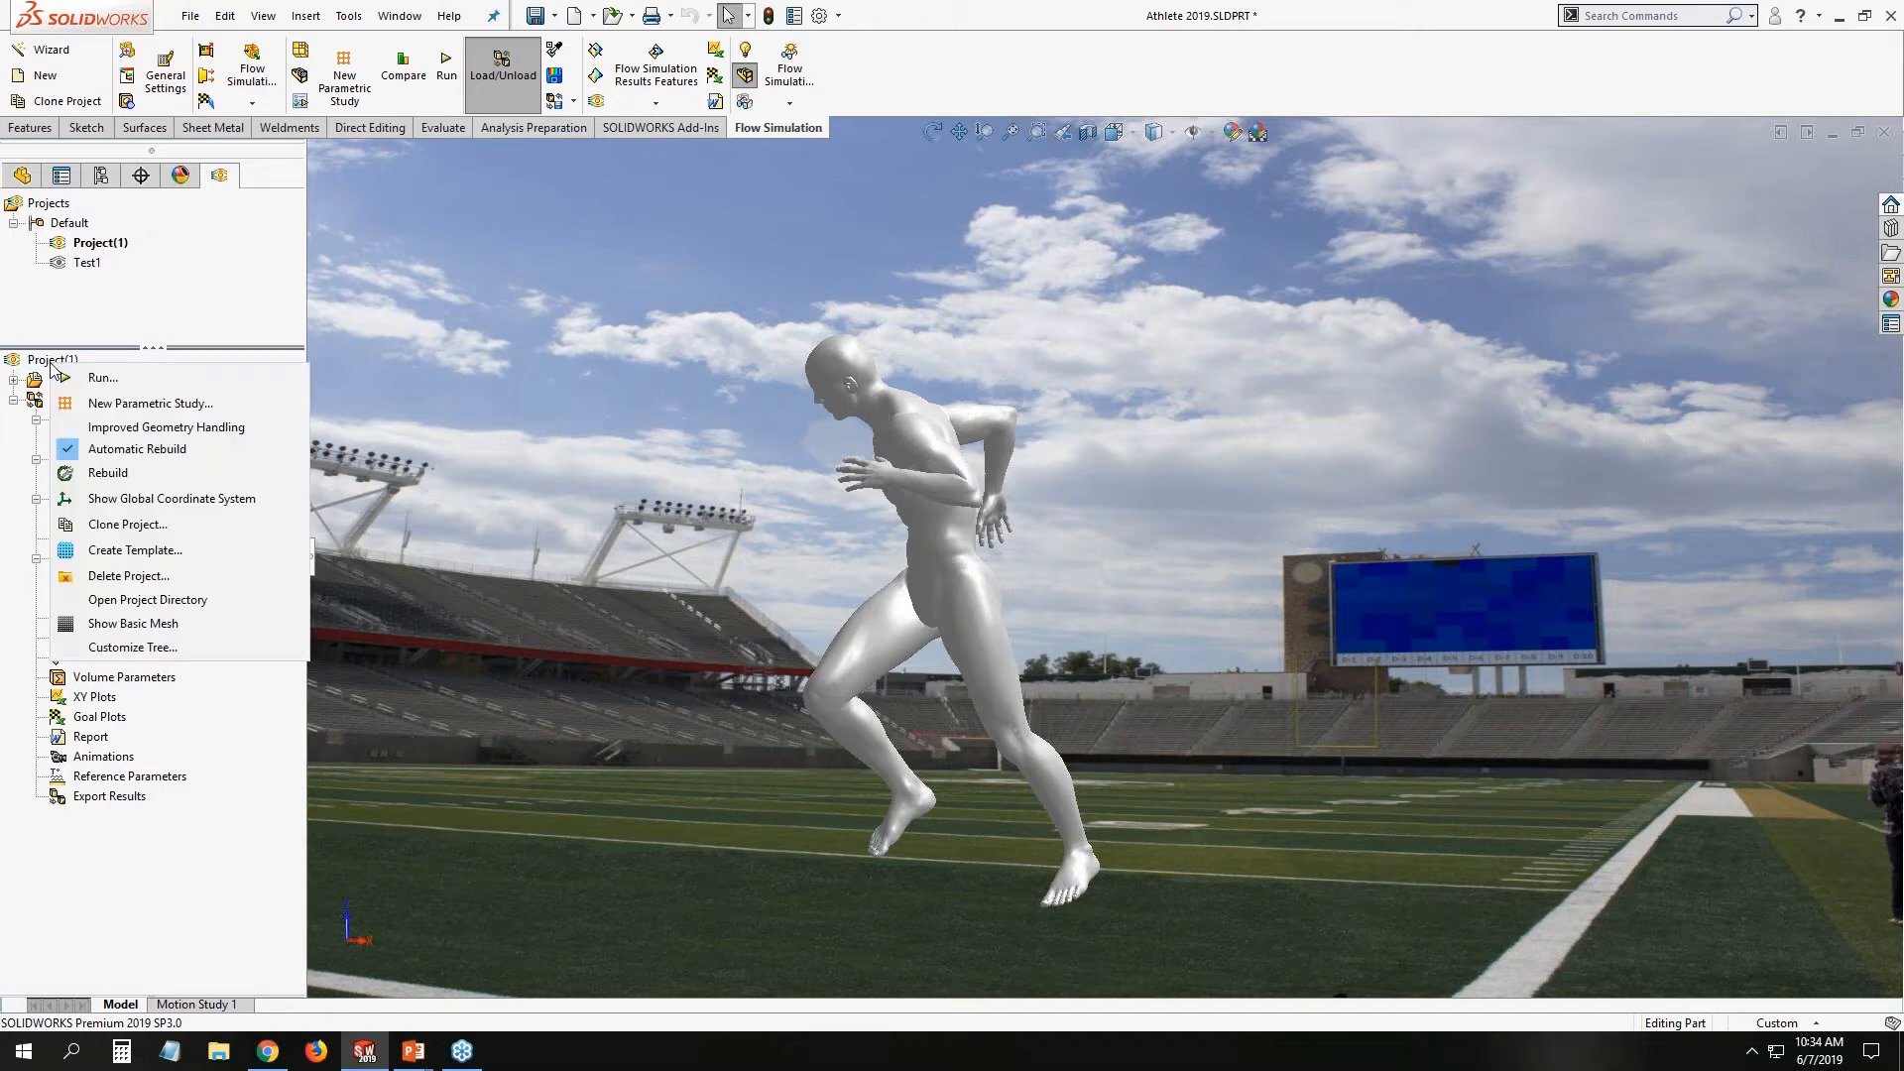
key(alt+Tab)
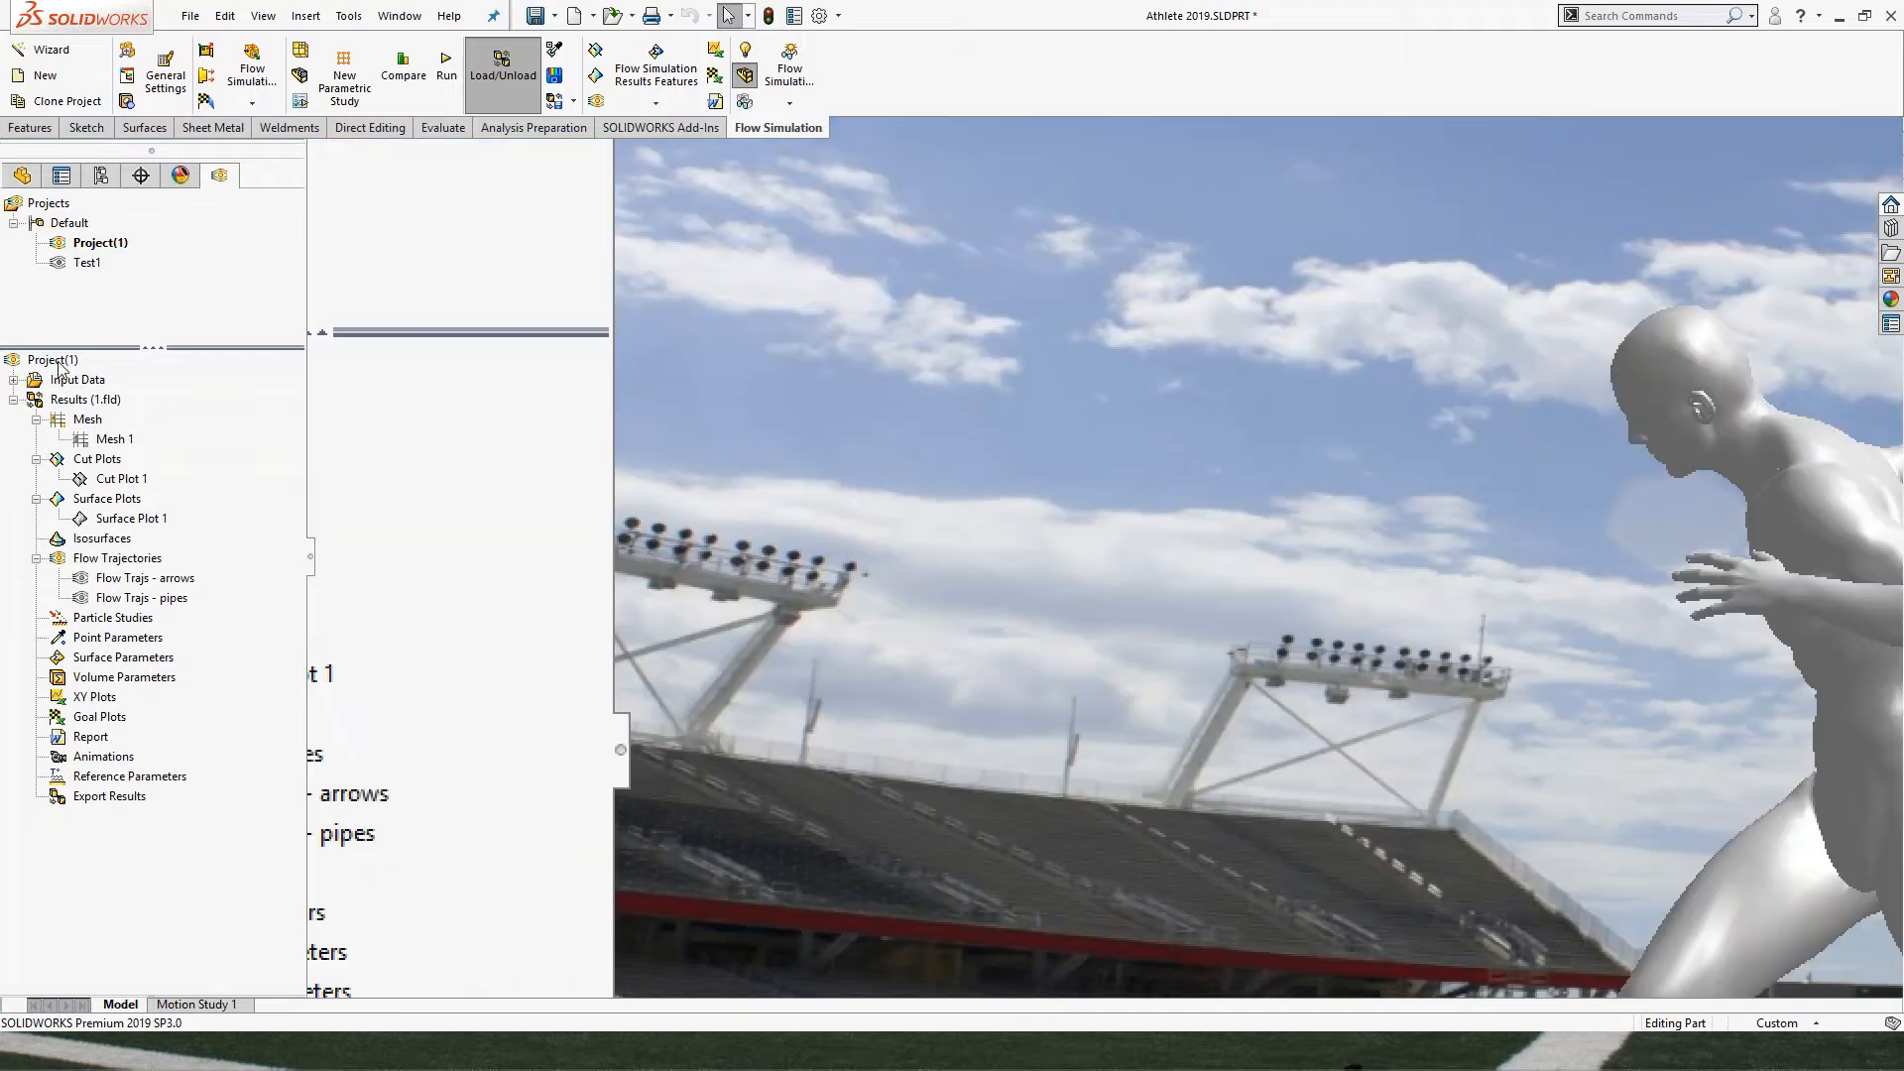
right_click(57, 360)
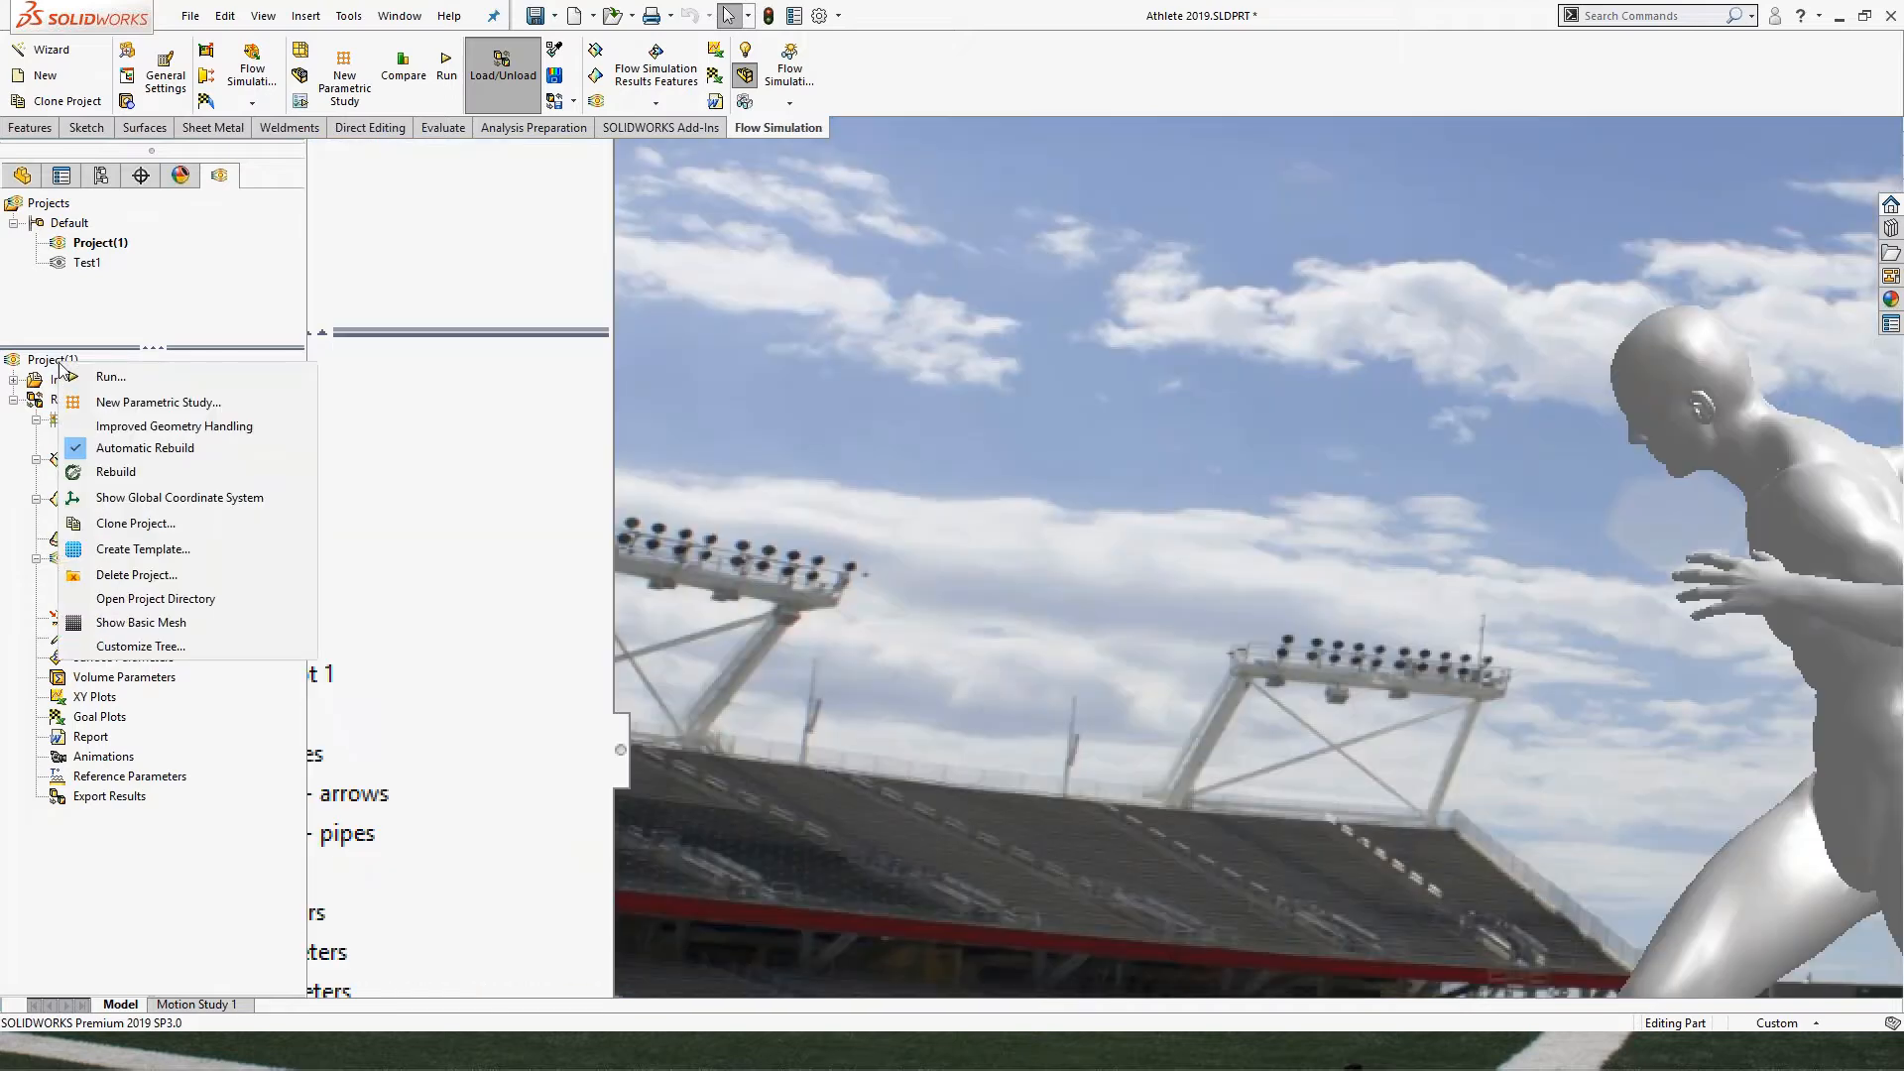
click(133, 522)
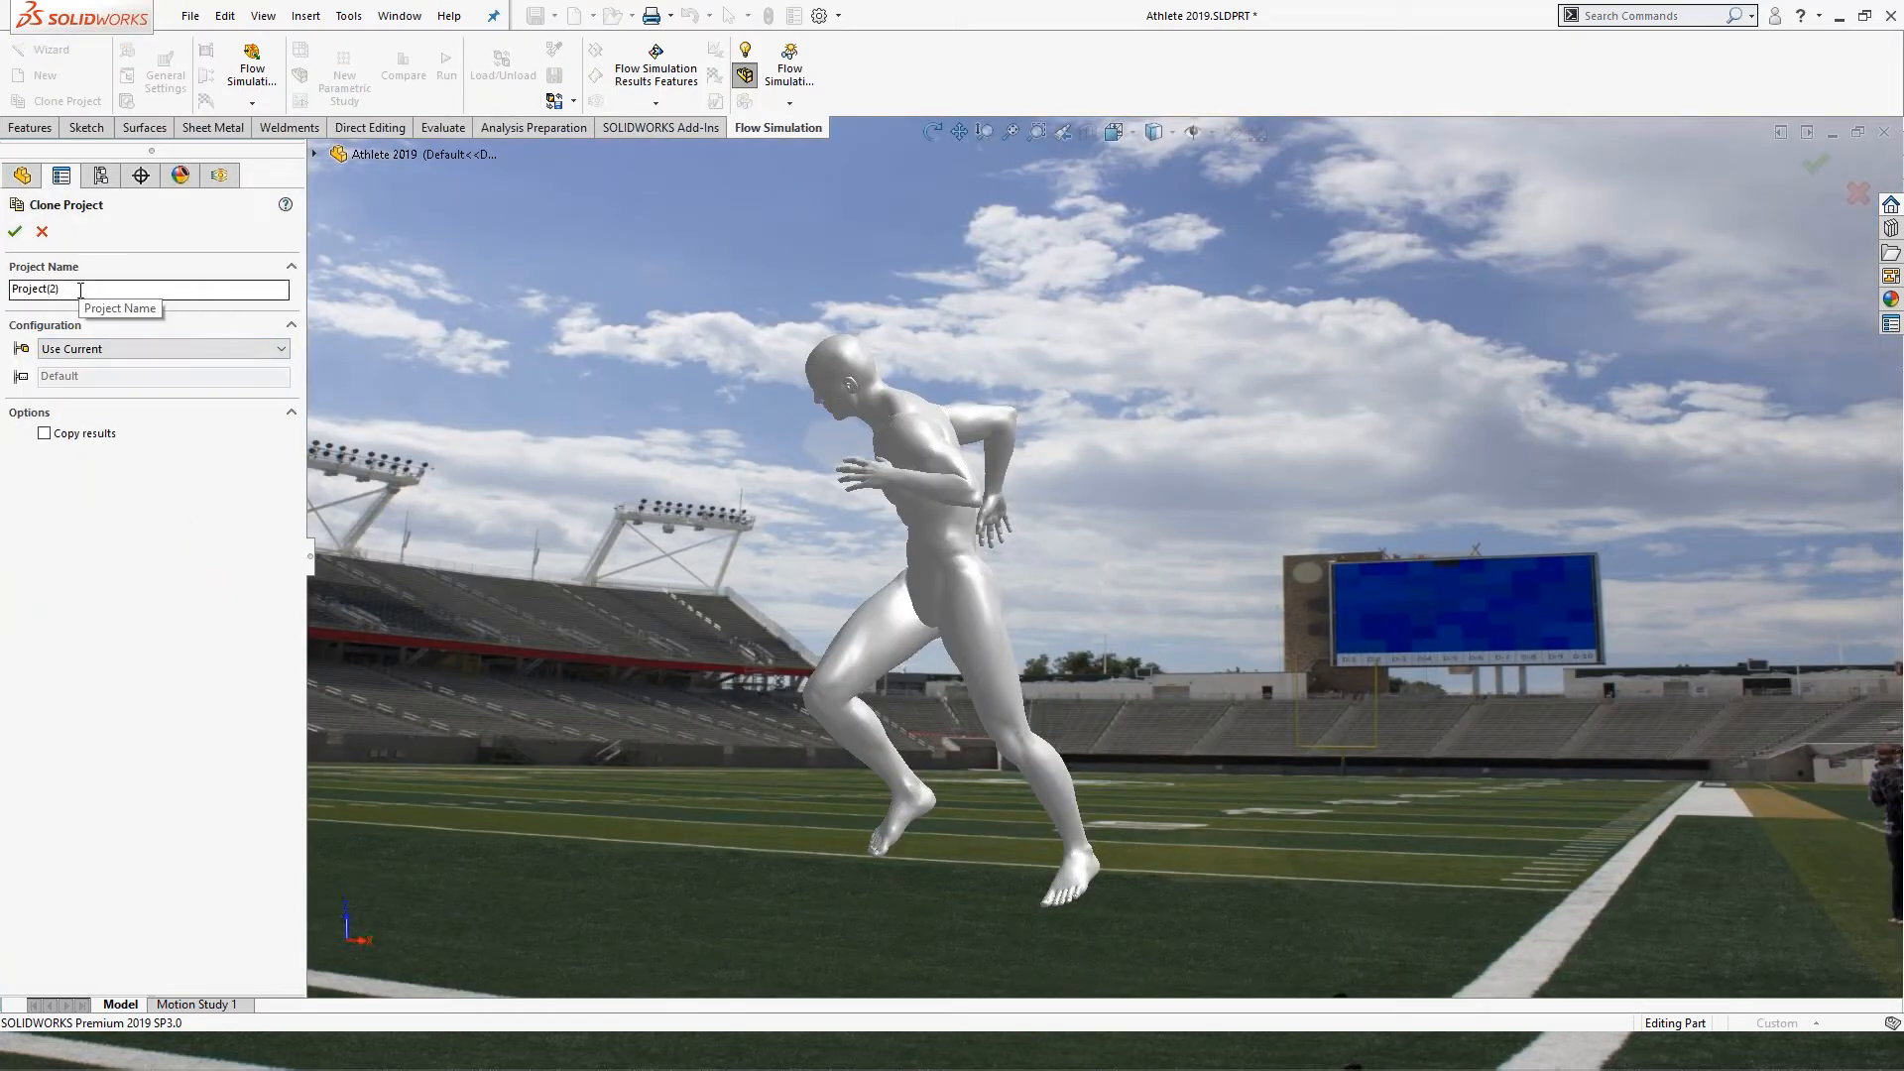
click(123, 354)
click(86, 345)
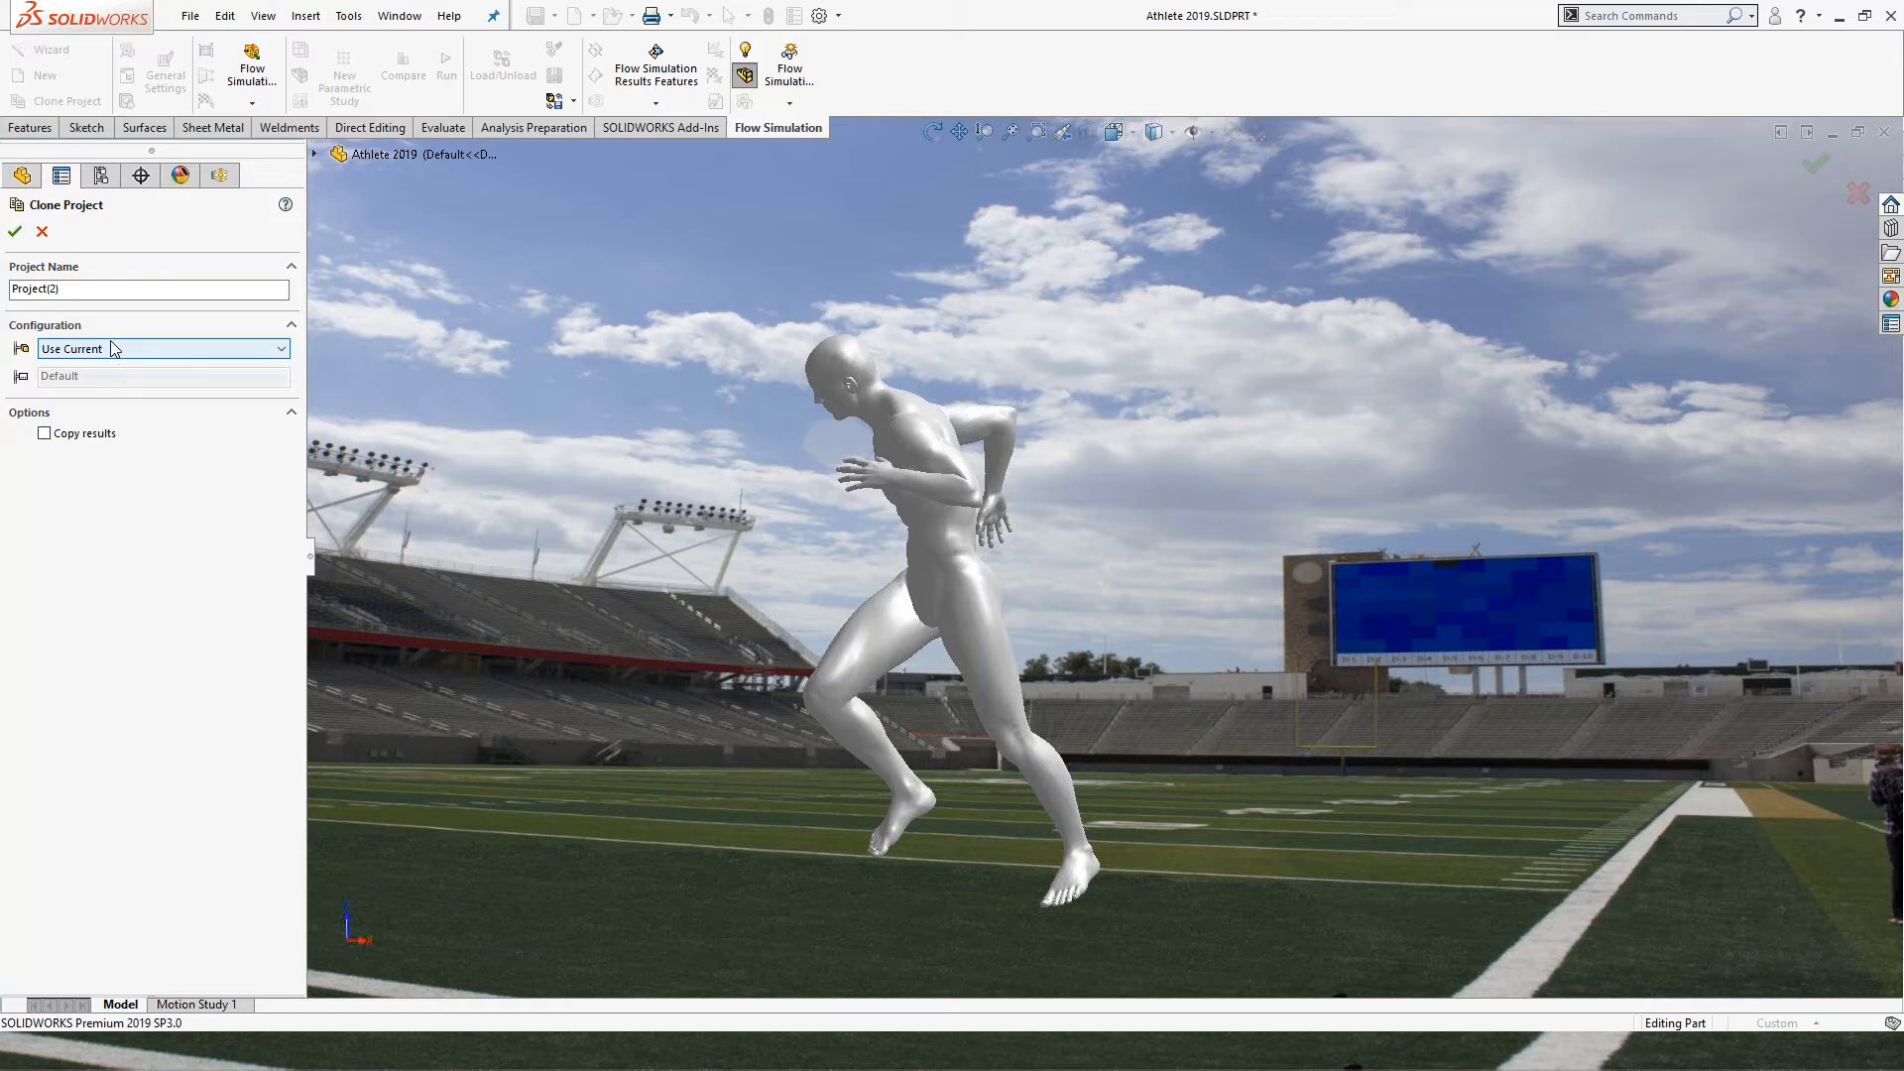
click(111, 347)
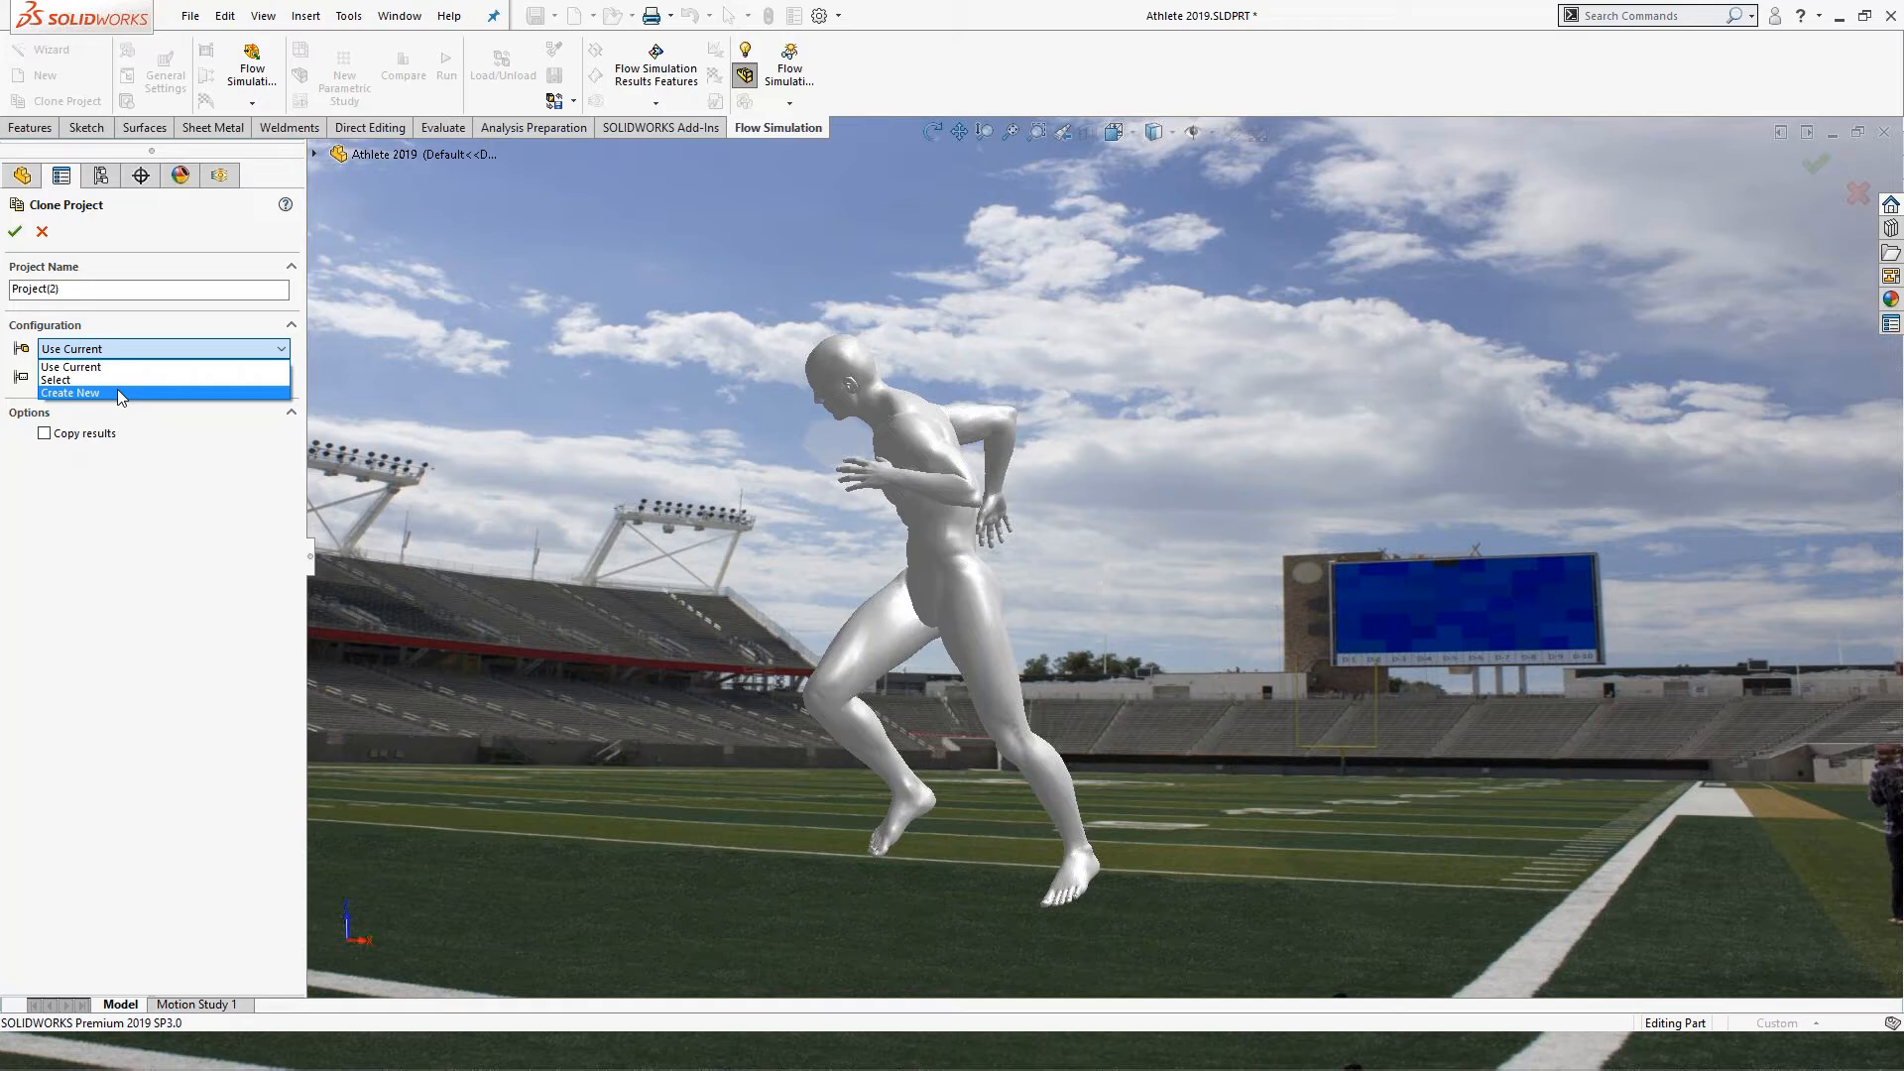
click(117, 394)
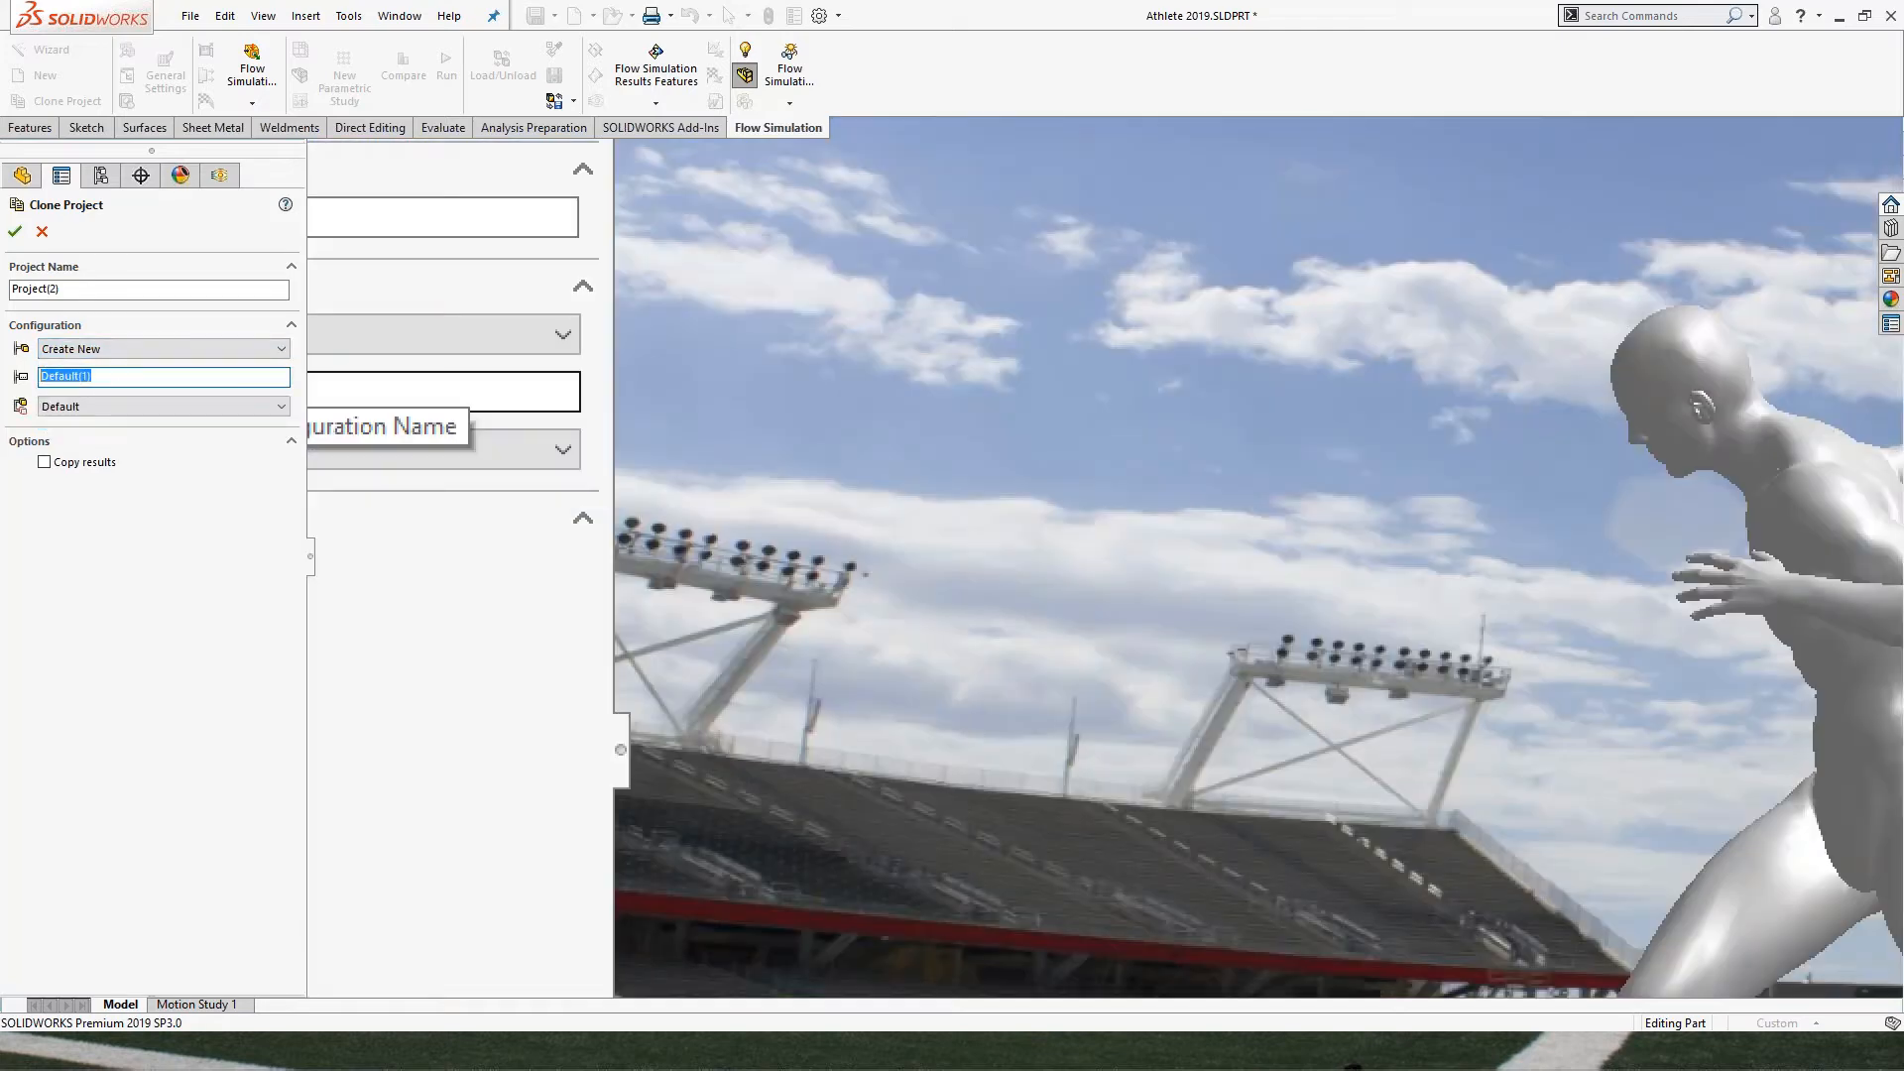
text(New geometry)
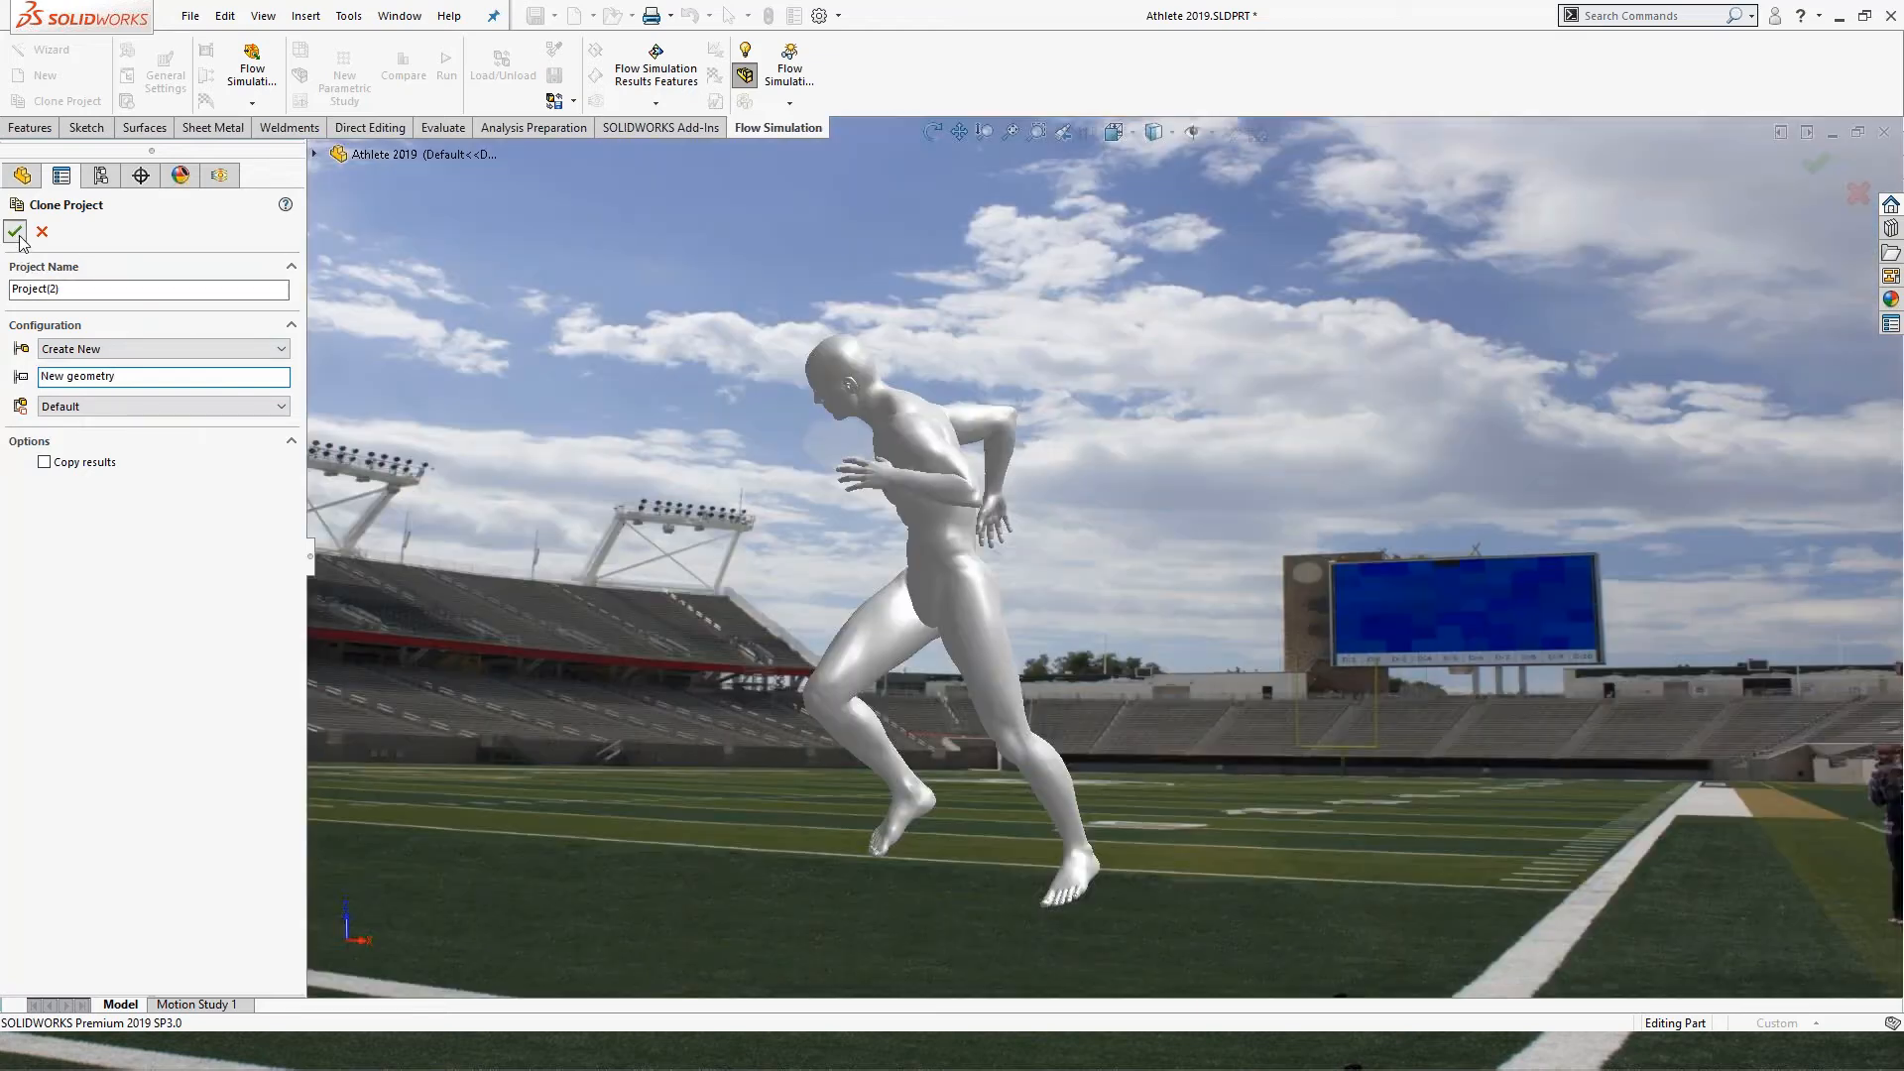
click(18, 236)
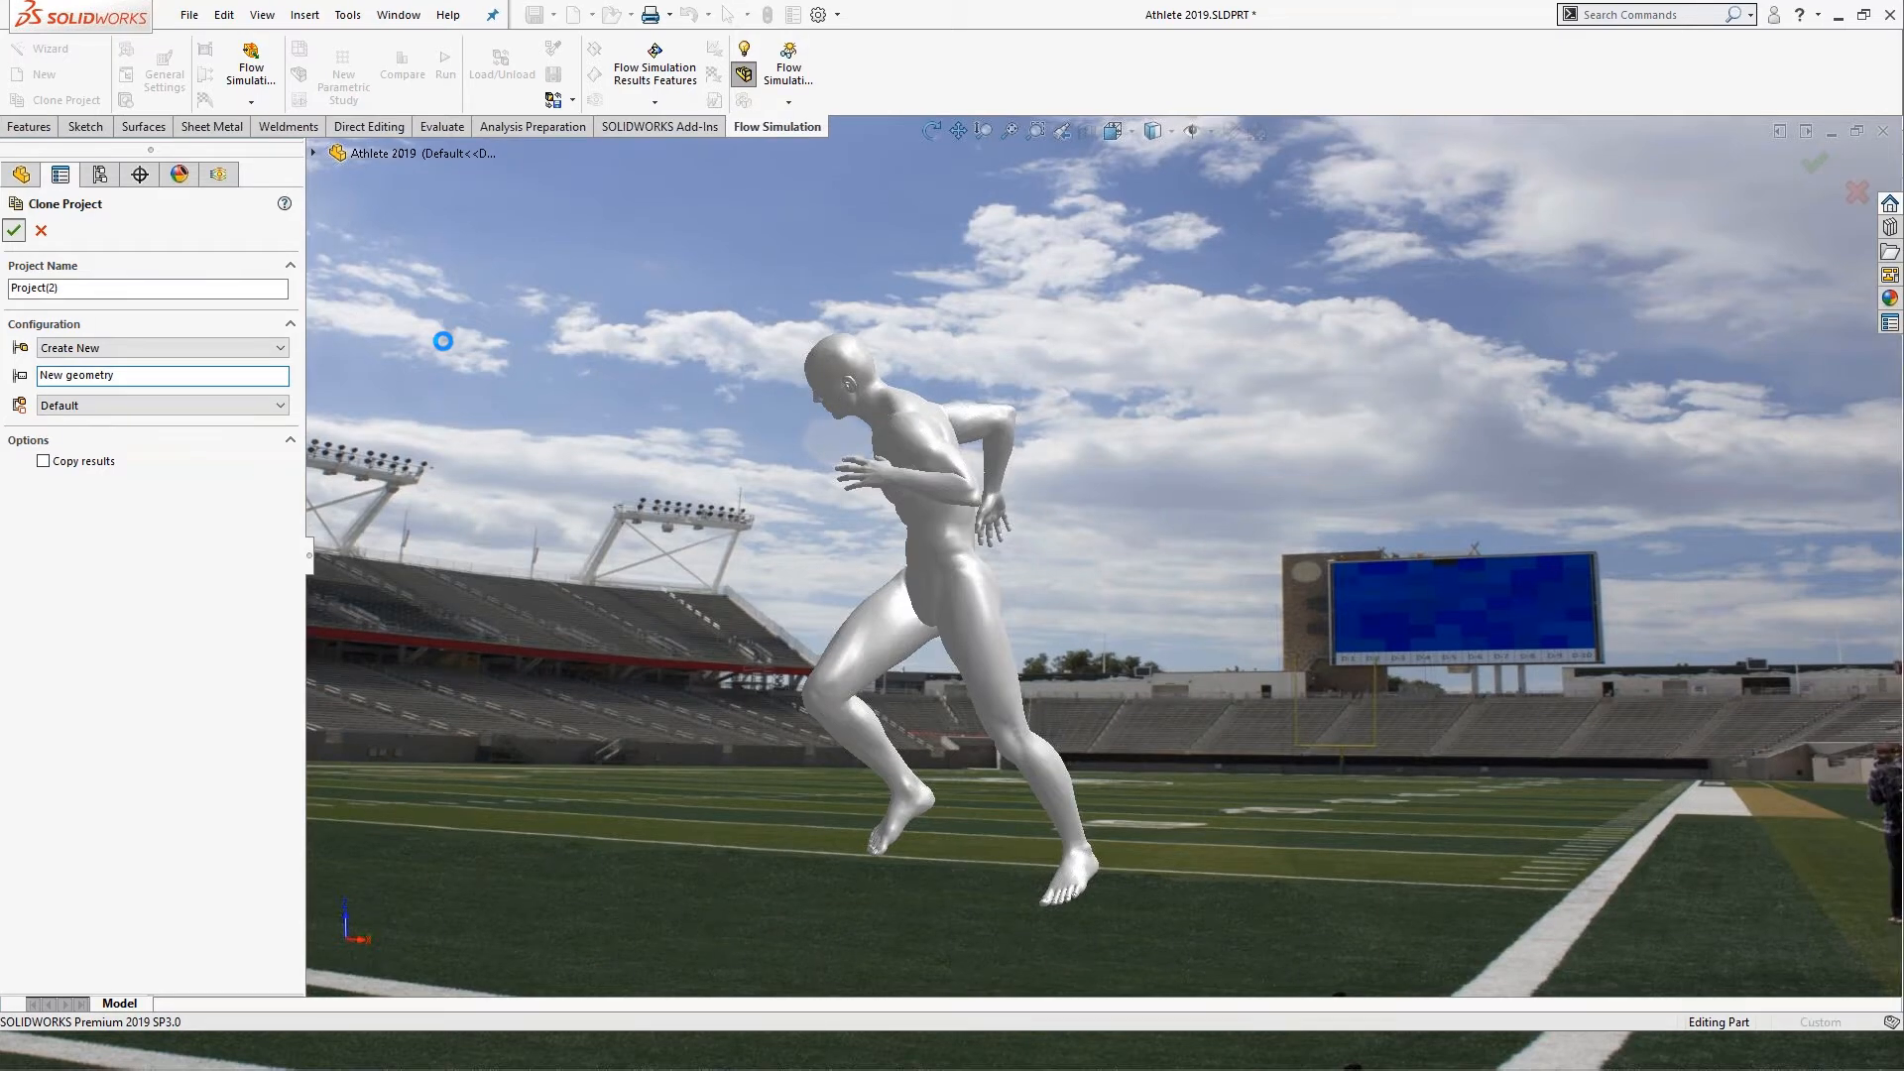
key(alt+Tab)
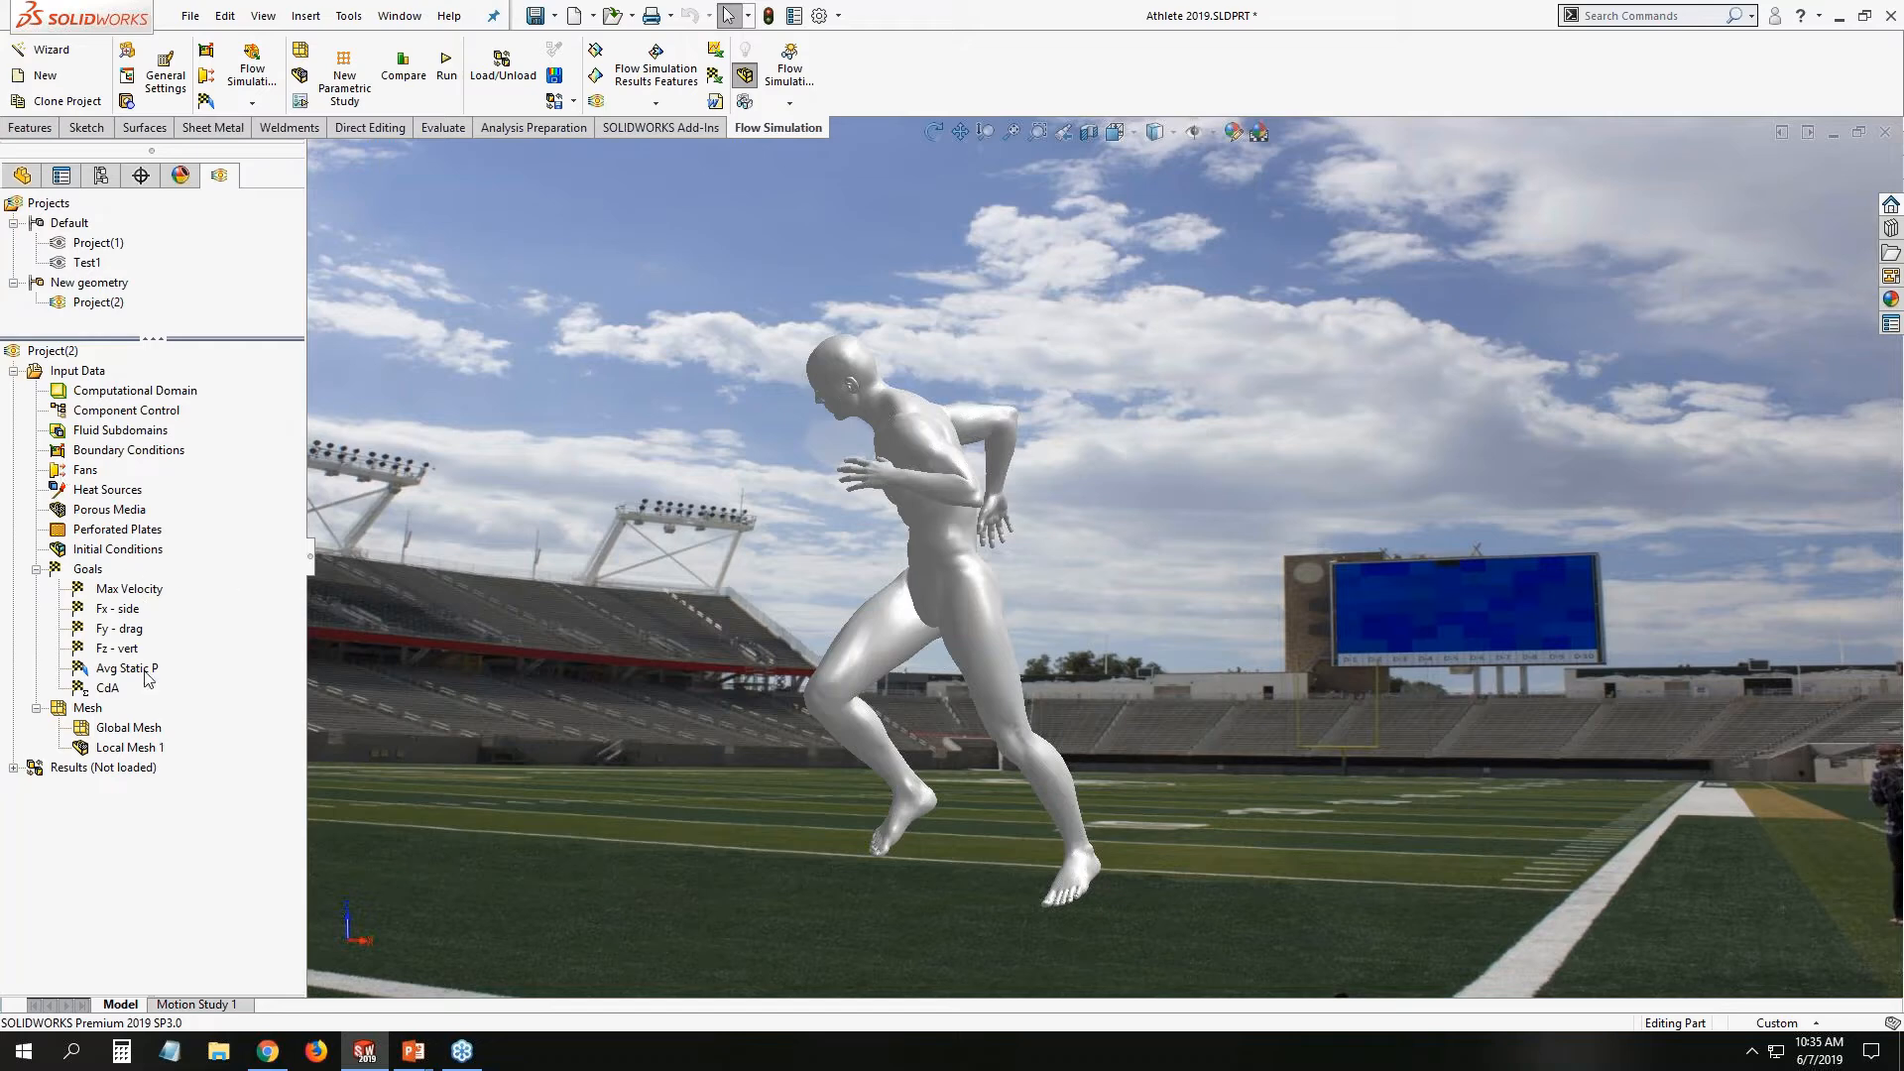
Browse the Flow Simulation commands available for the cloned Project(2).
click(349, 16)
mouse_move(456, 111)
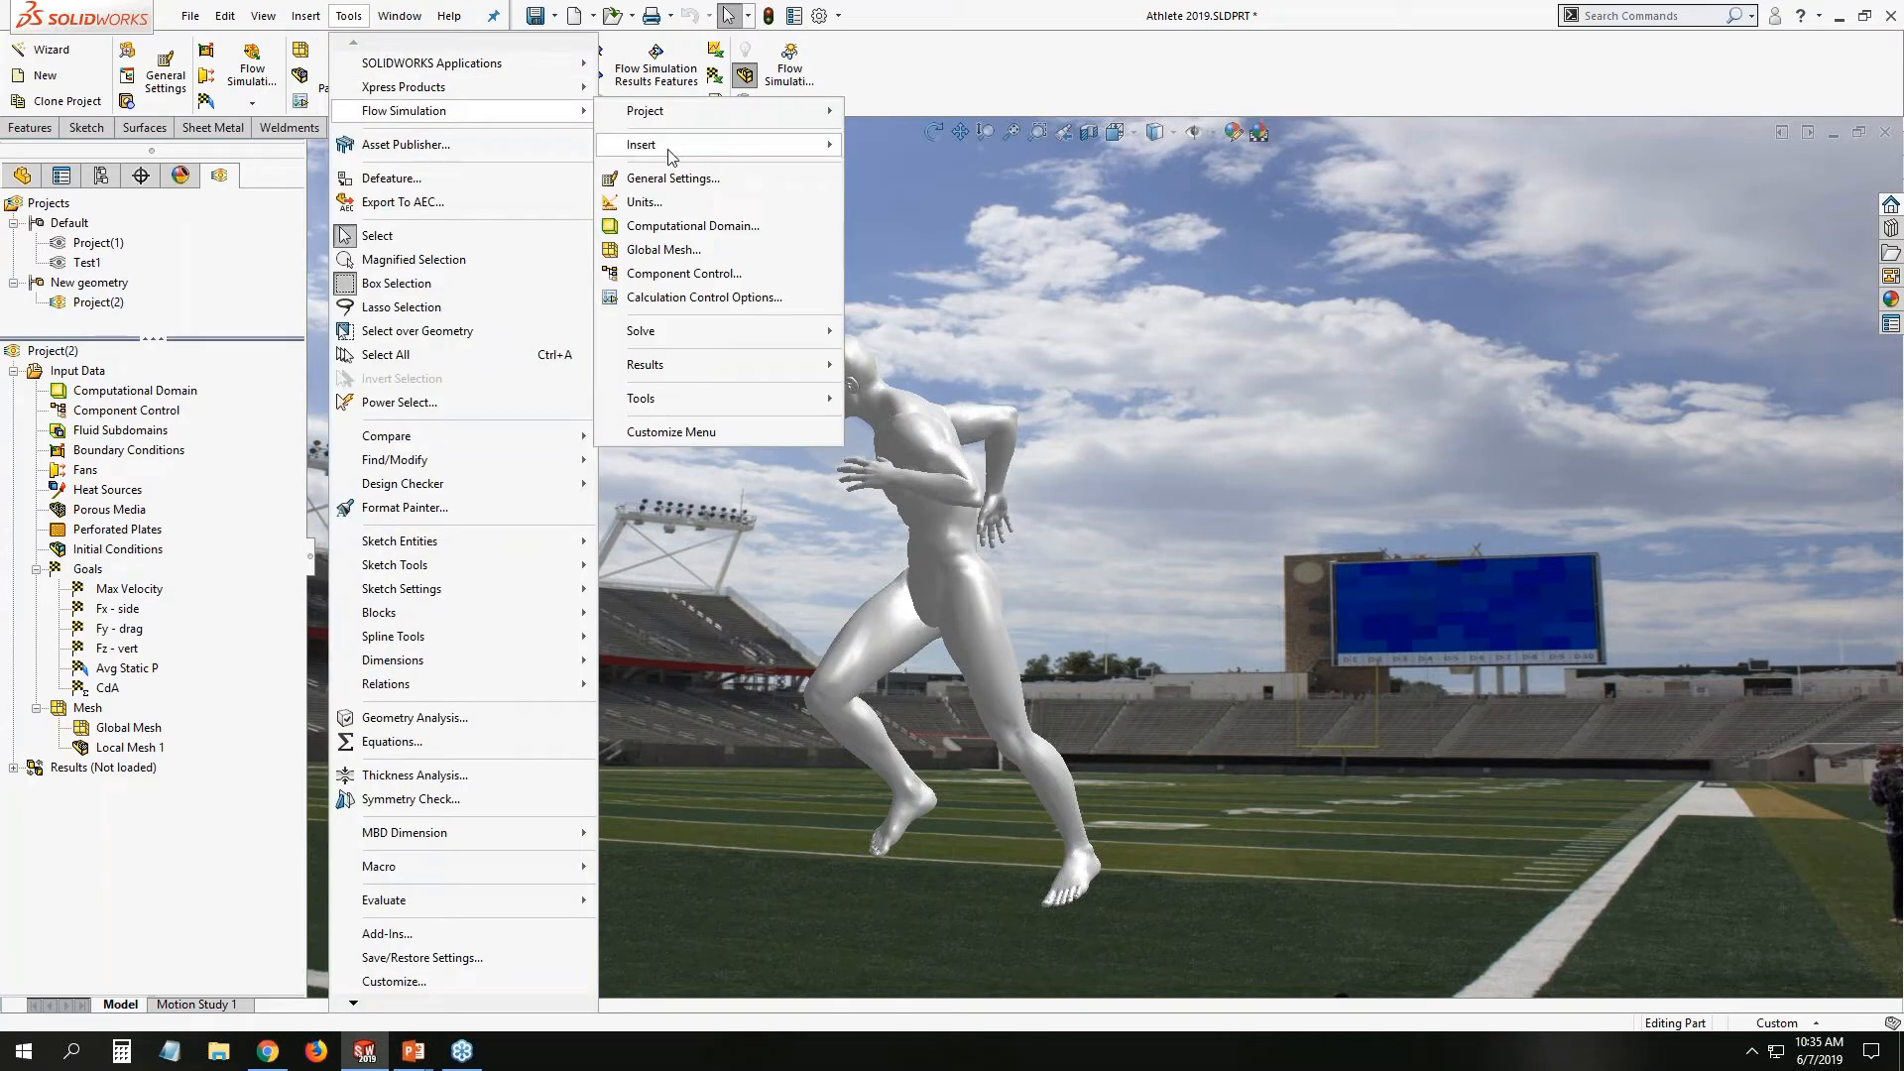
Open the Flow Simulation batch run setup and clear the New, Solve and Mesh options for all projects.
mouse_move(671, 337)
click(895, 351)
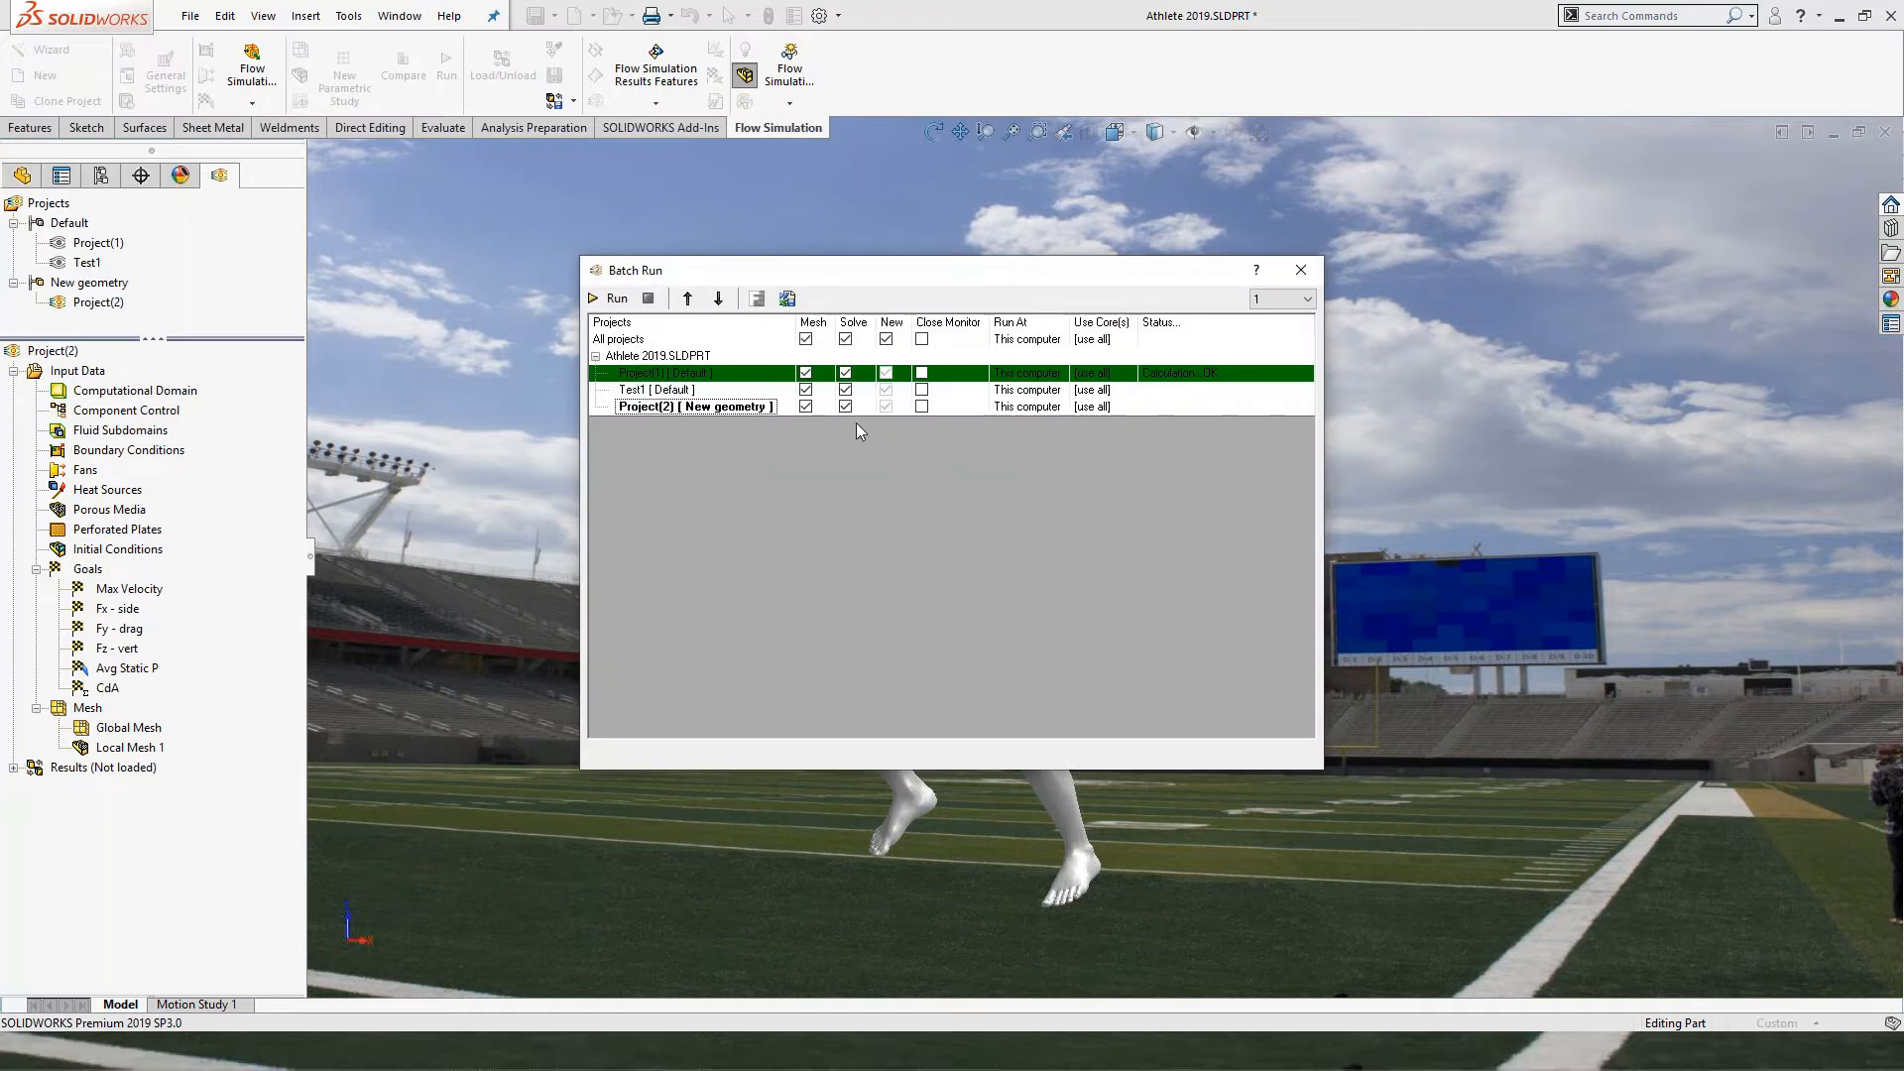
click(887, 343)
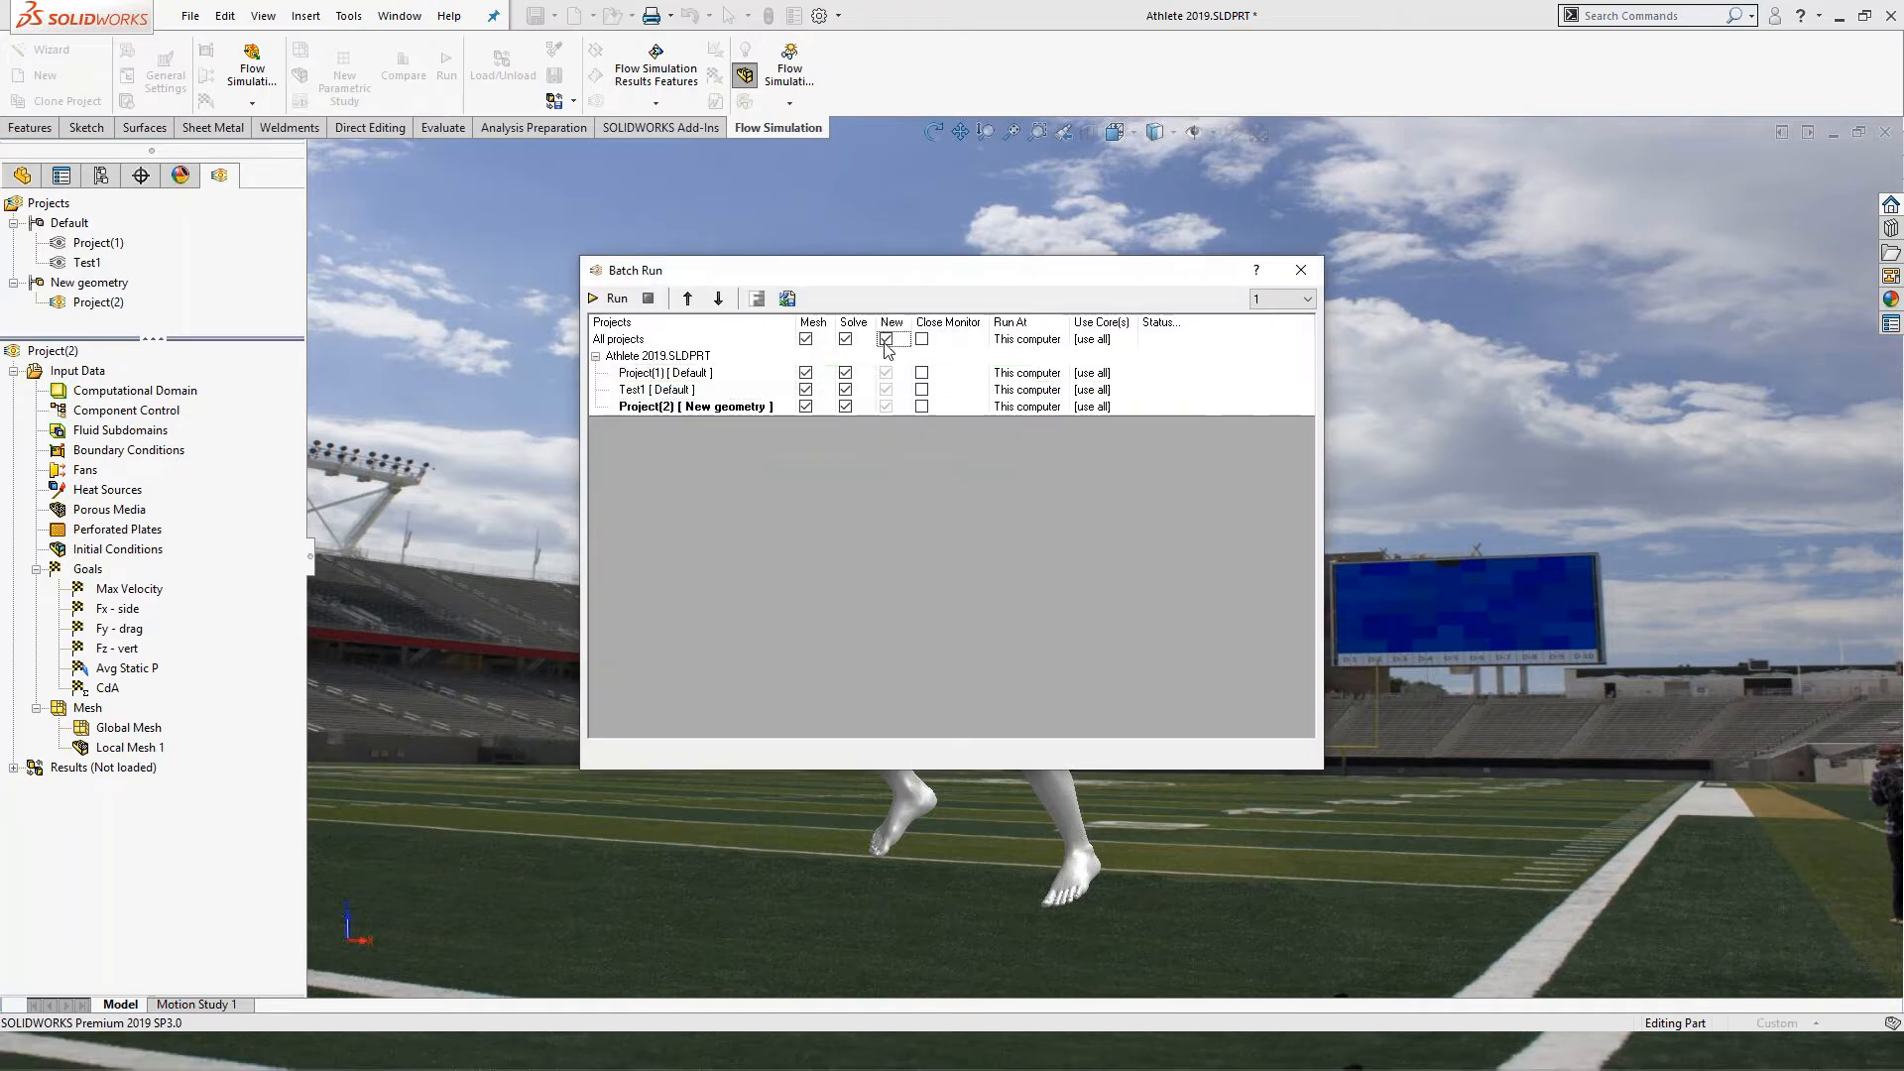
click(886, 339)
click(844, 339)
click(805, 339)
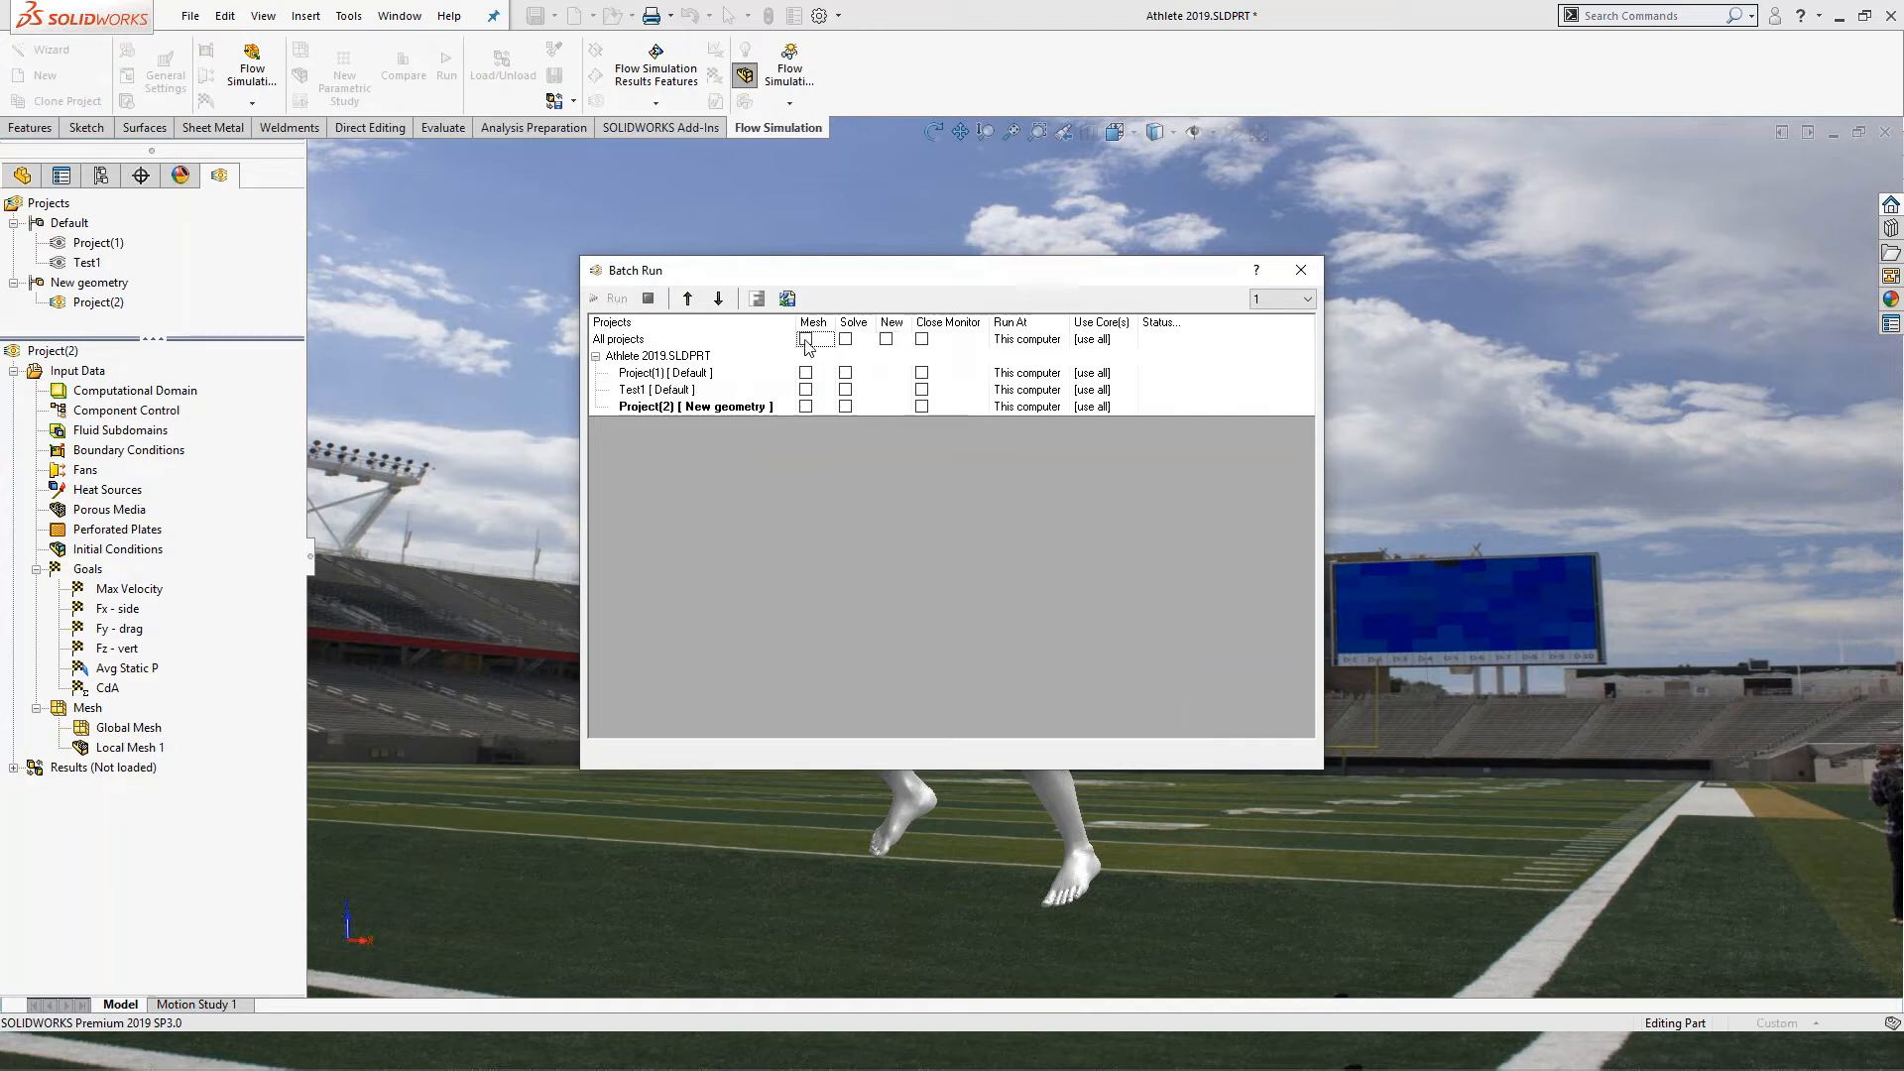
Try setting the number of simultaneous batch runs to 2 and return it to 1.
click(1284, 298)
click(1283, 330)
click(1279, 299)
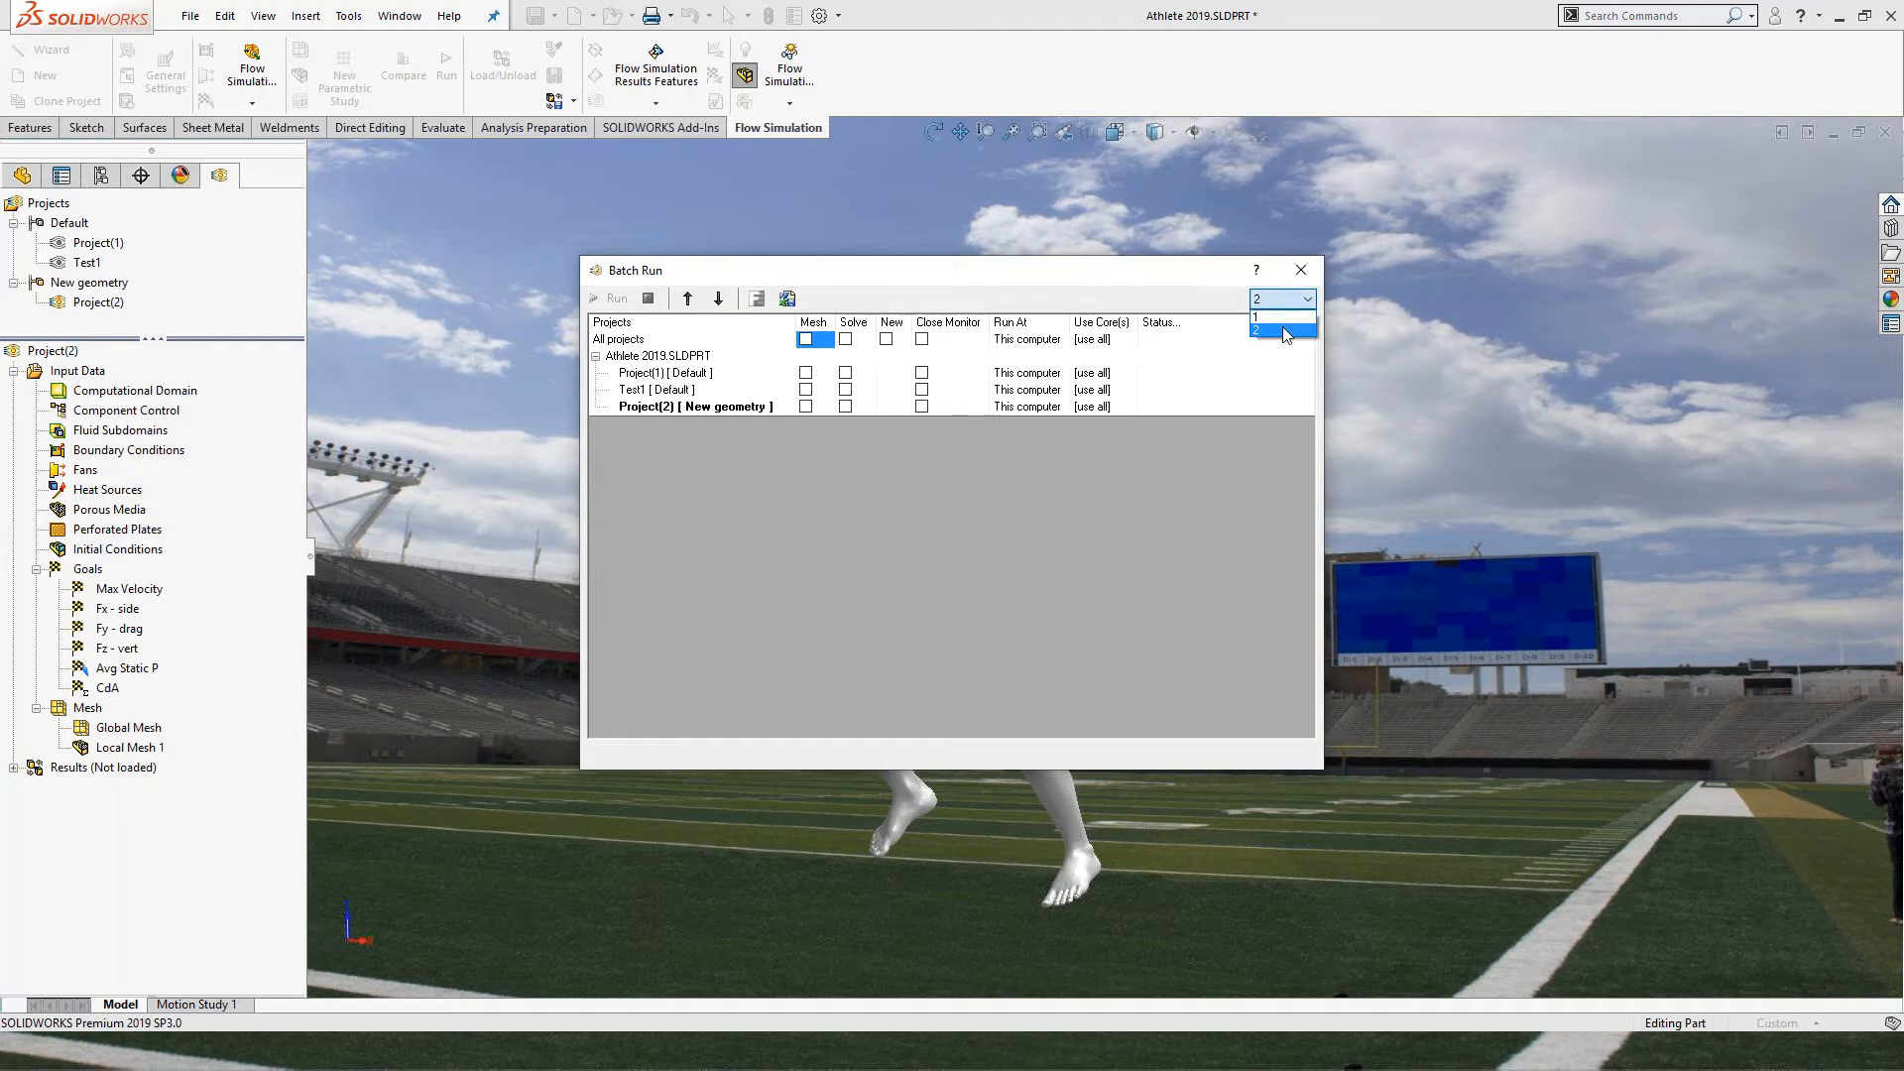
click(1283, 329)
click(1286, 299)
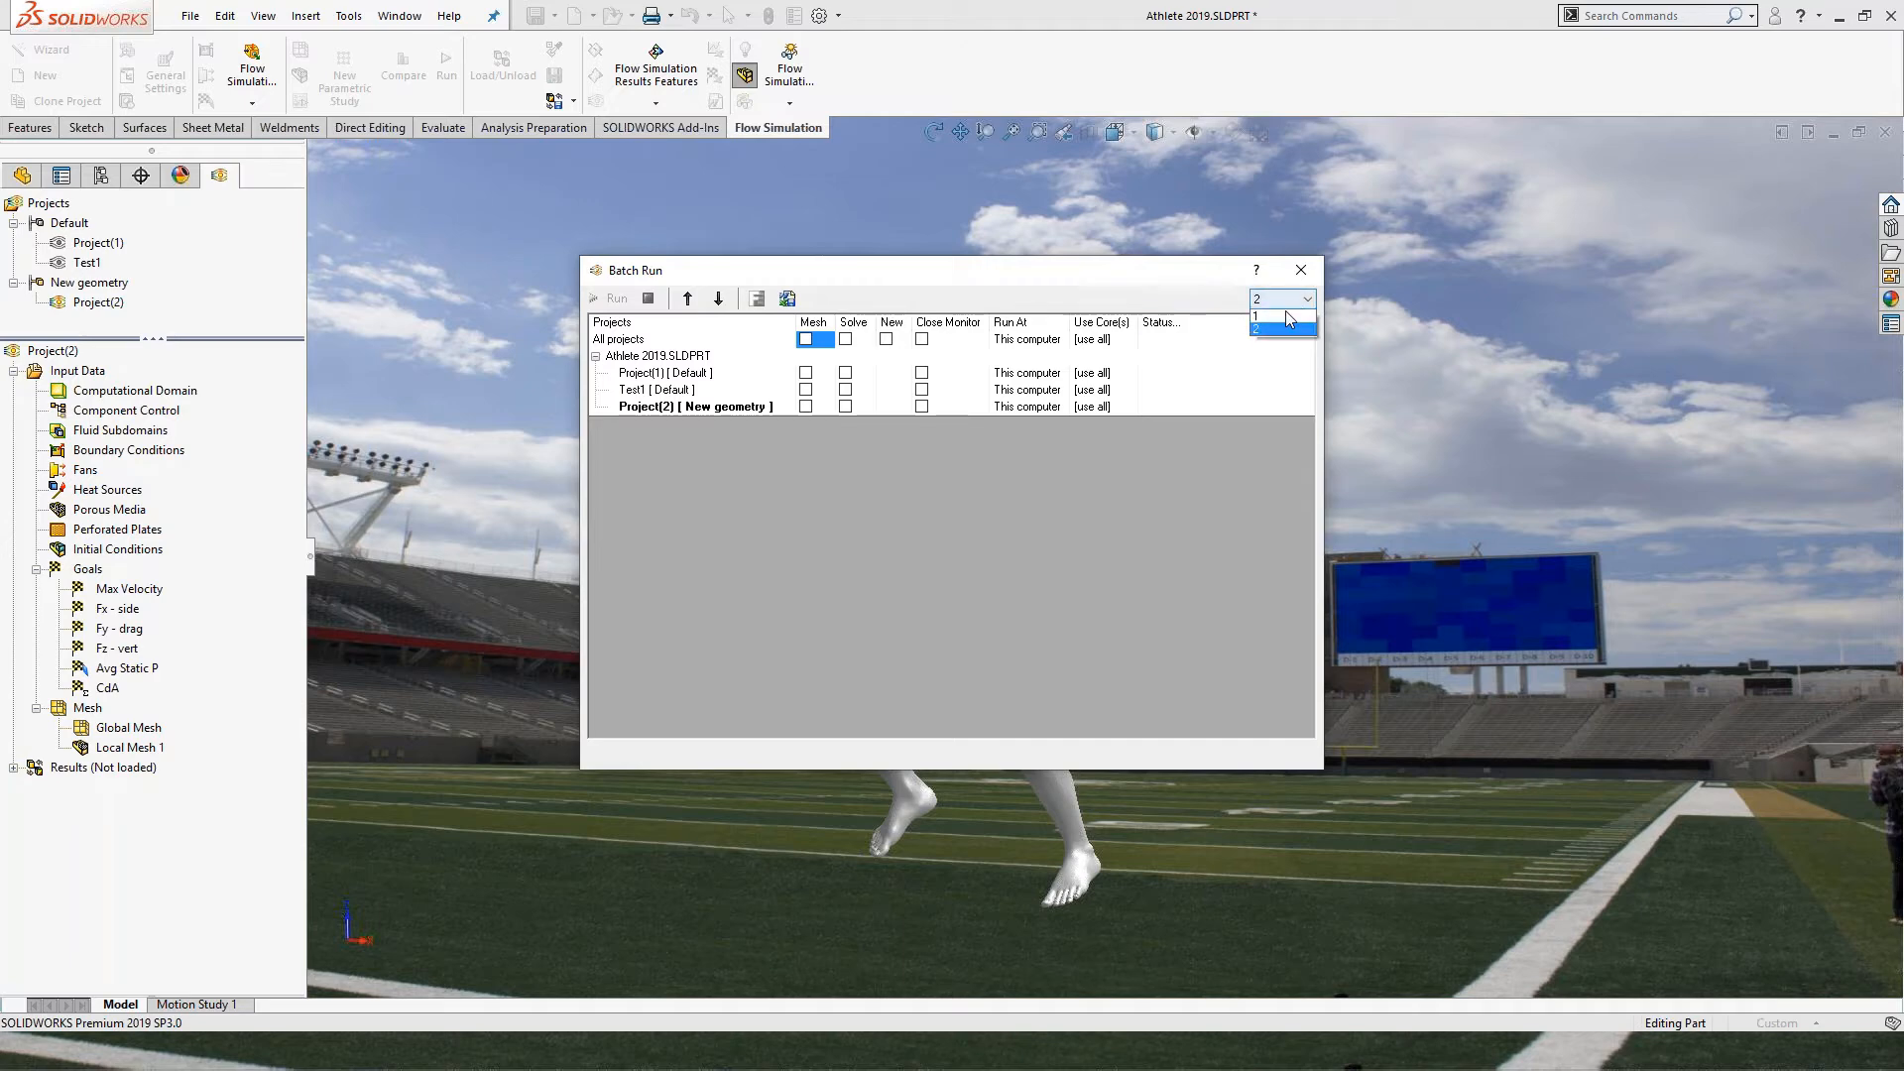
click(1283, 316)
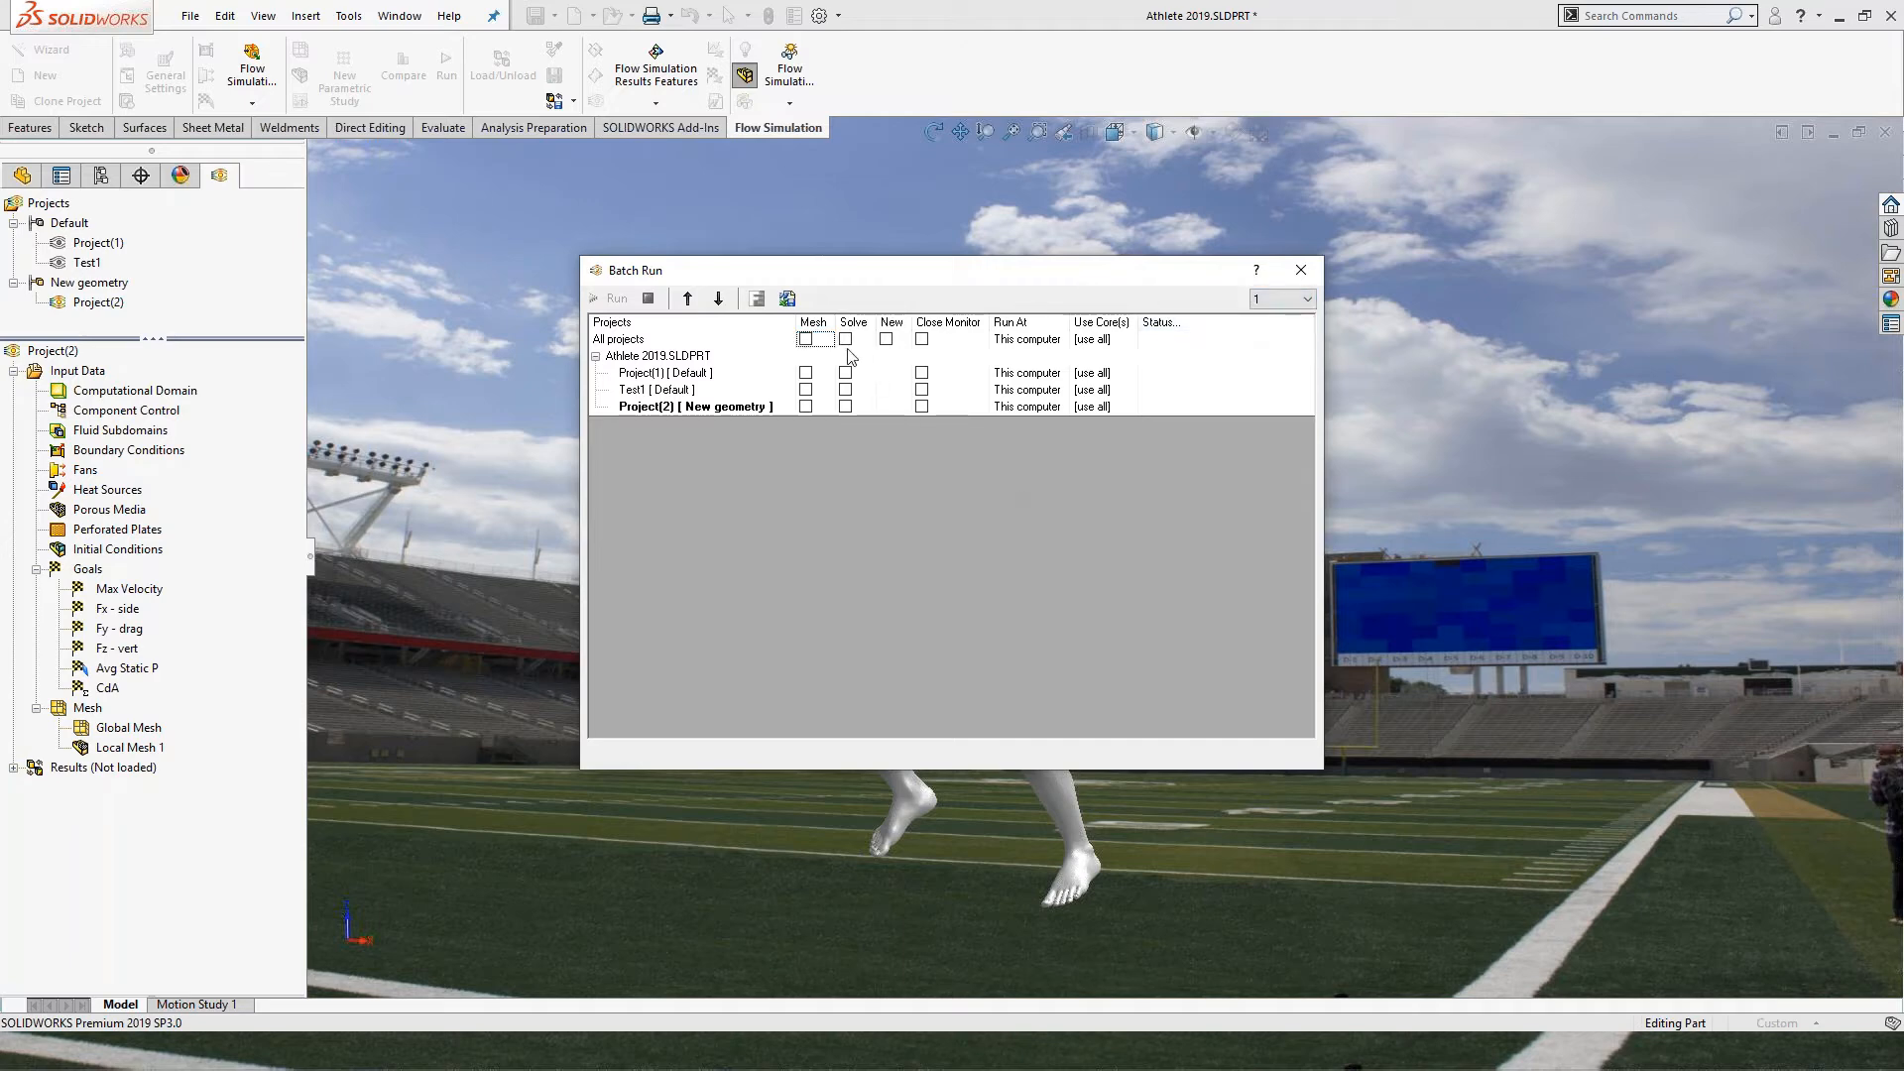
Mark the Test1 and Project(2) studies for solving in the batch run.
click(845, 389)
click(845, 406)
Switch to the PowerPoint slide show and advance to the "What did we learn?" slide of Example 1.
key(alt+Tab)
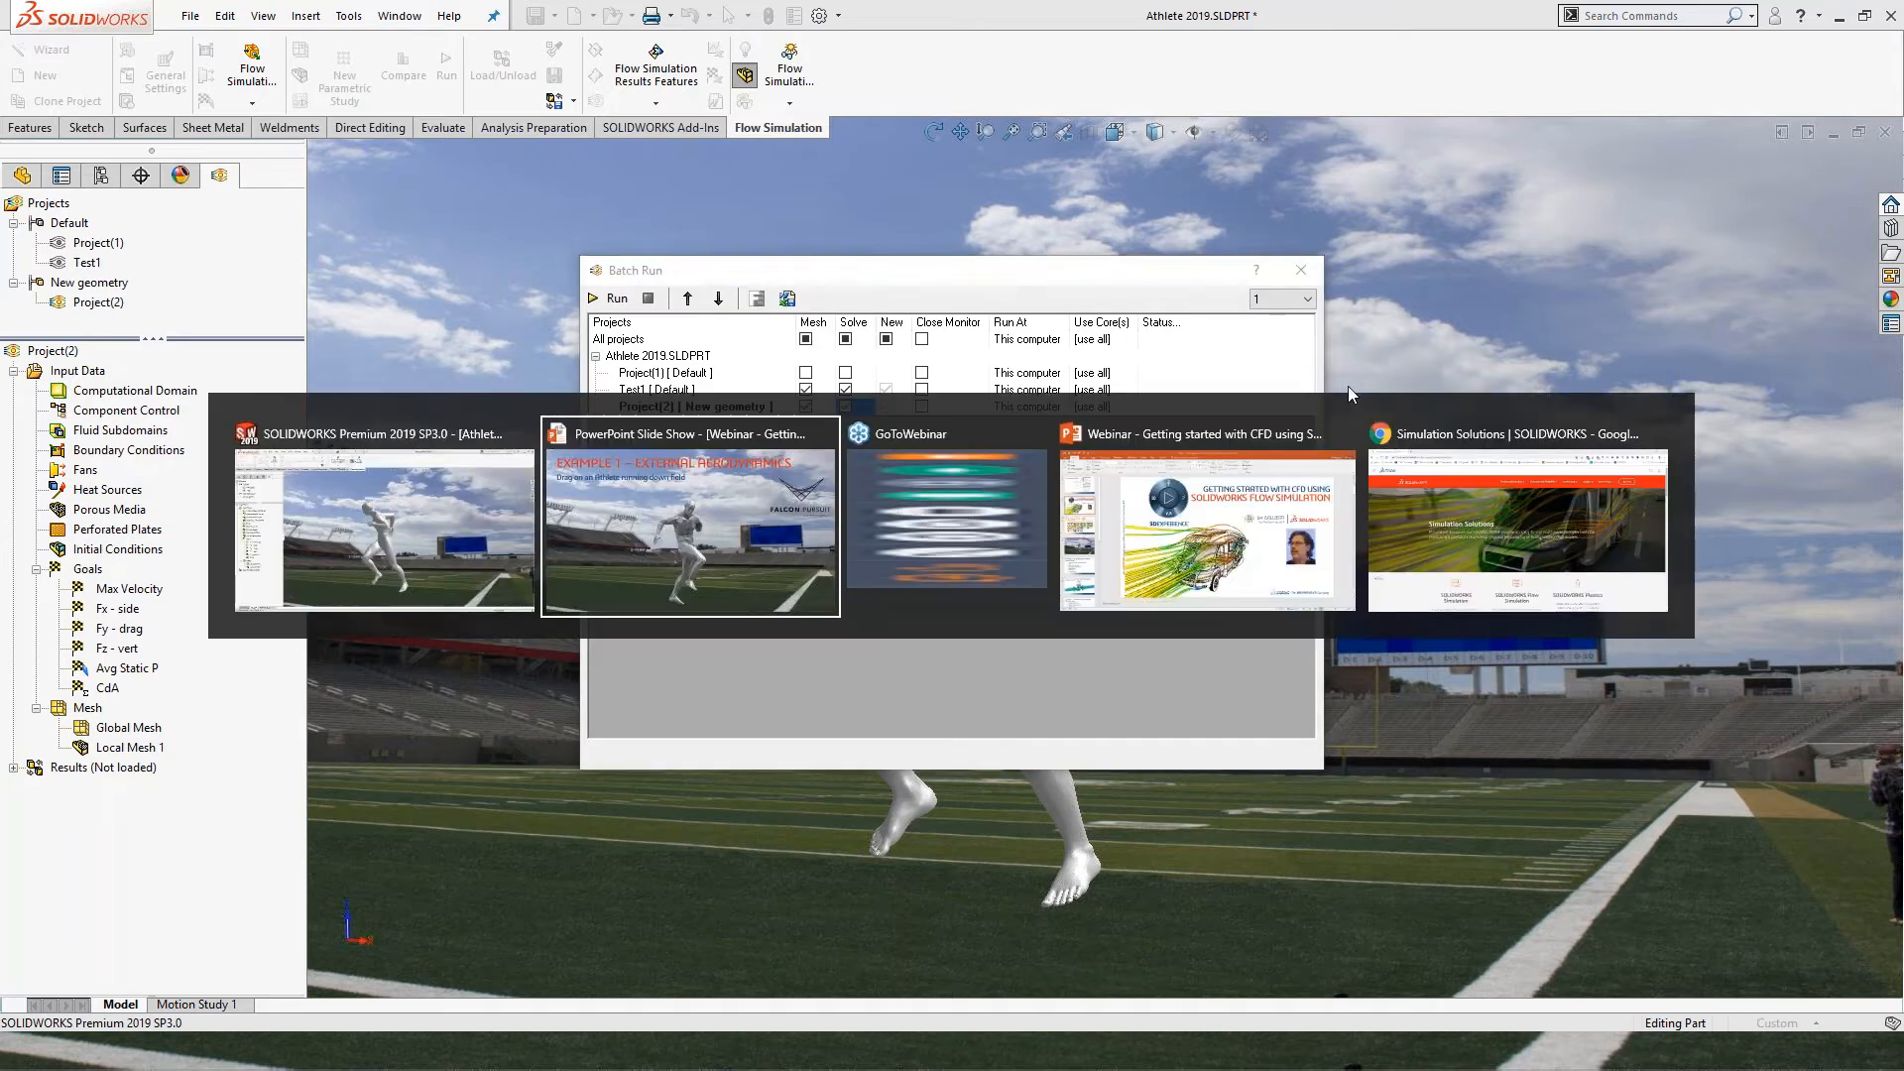
click(629, 472)
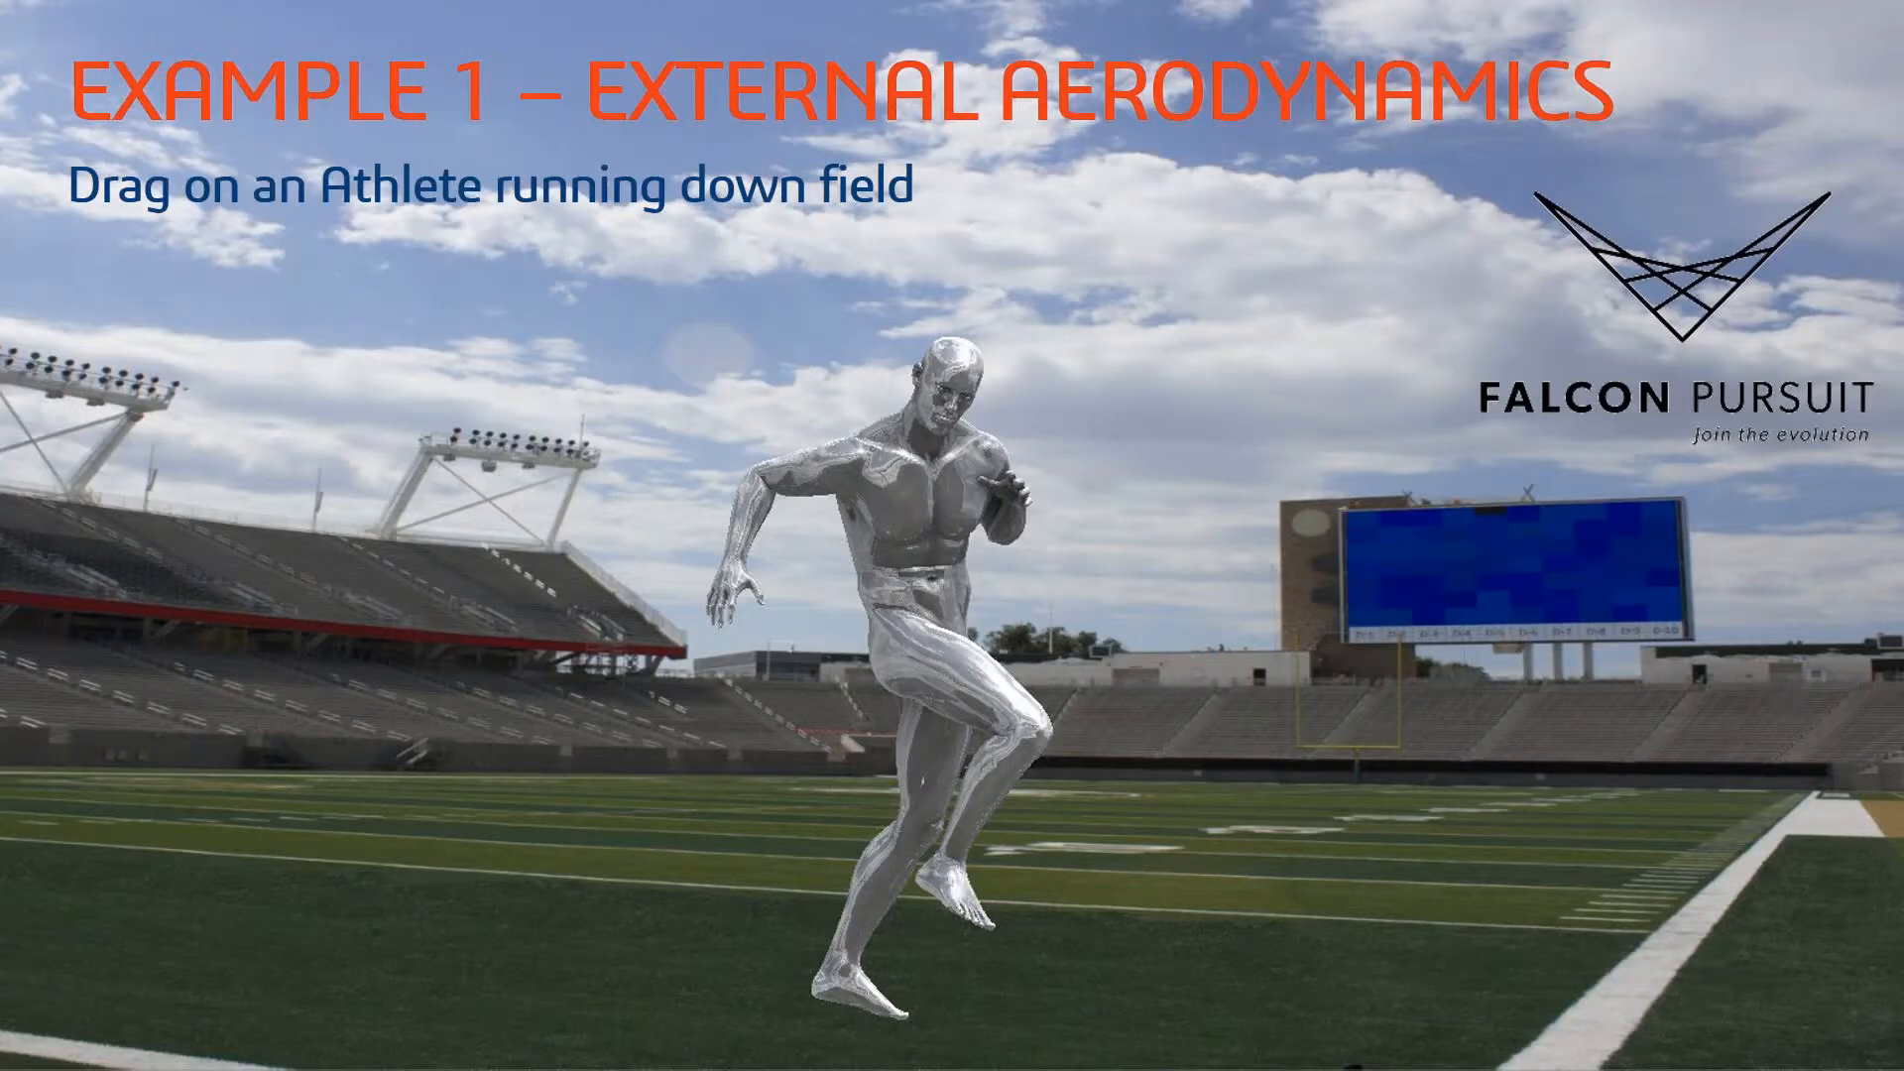
key(Right)
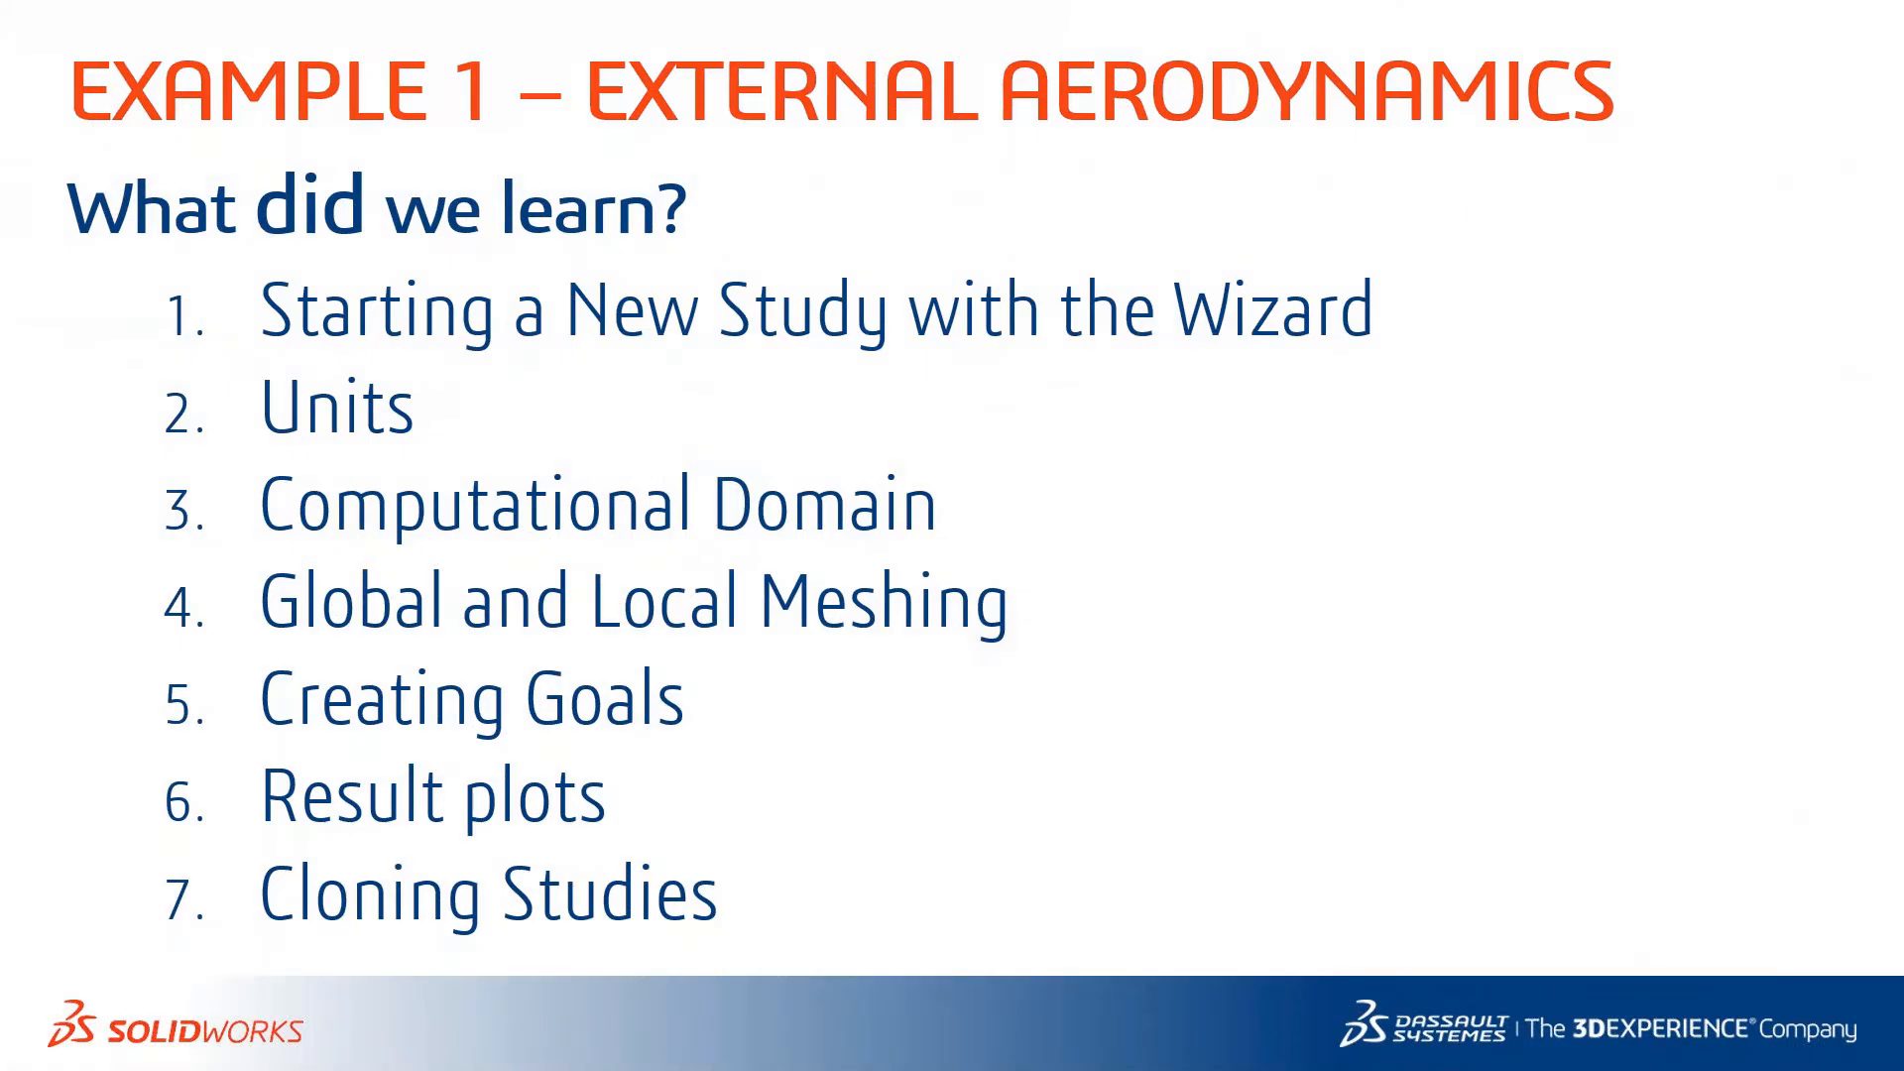
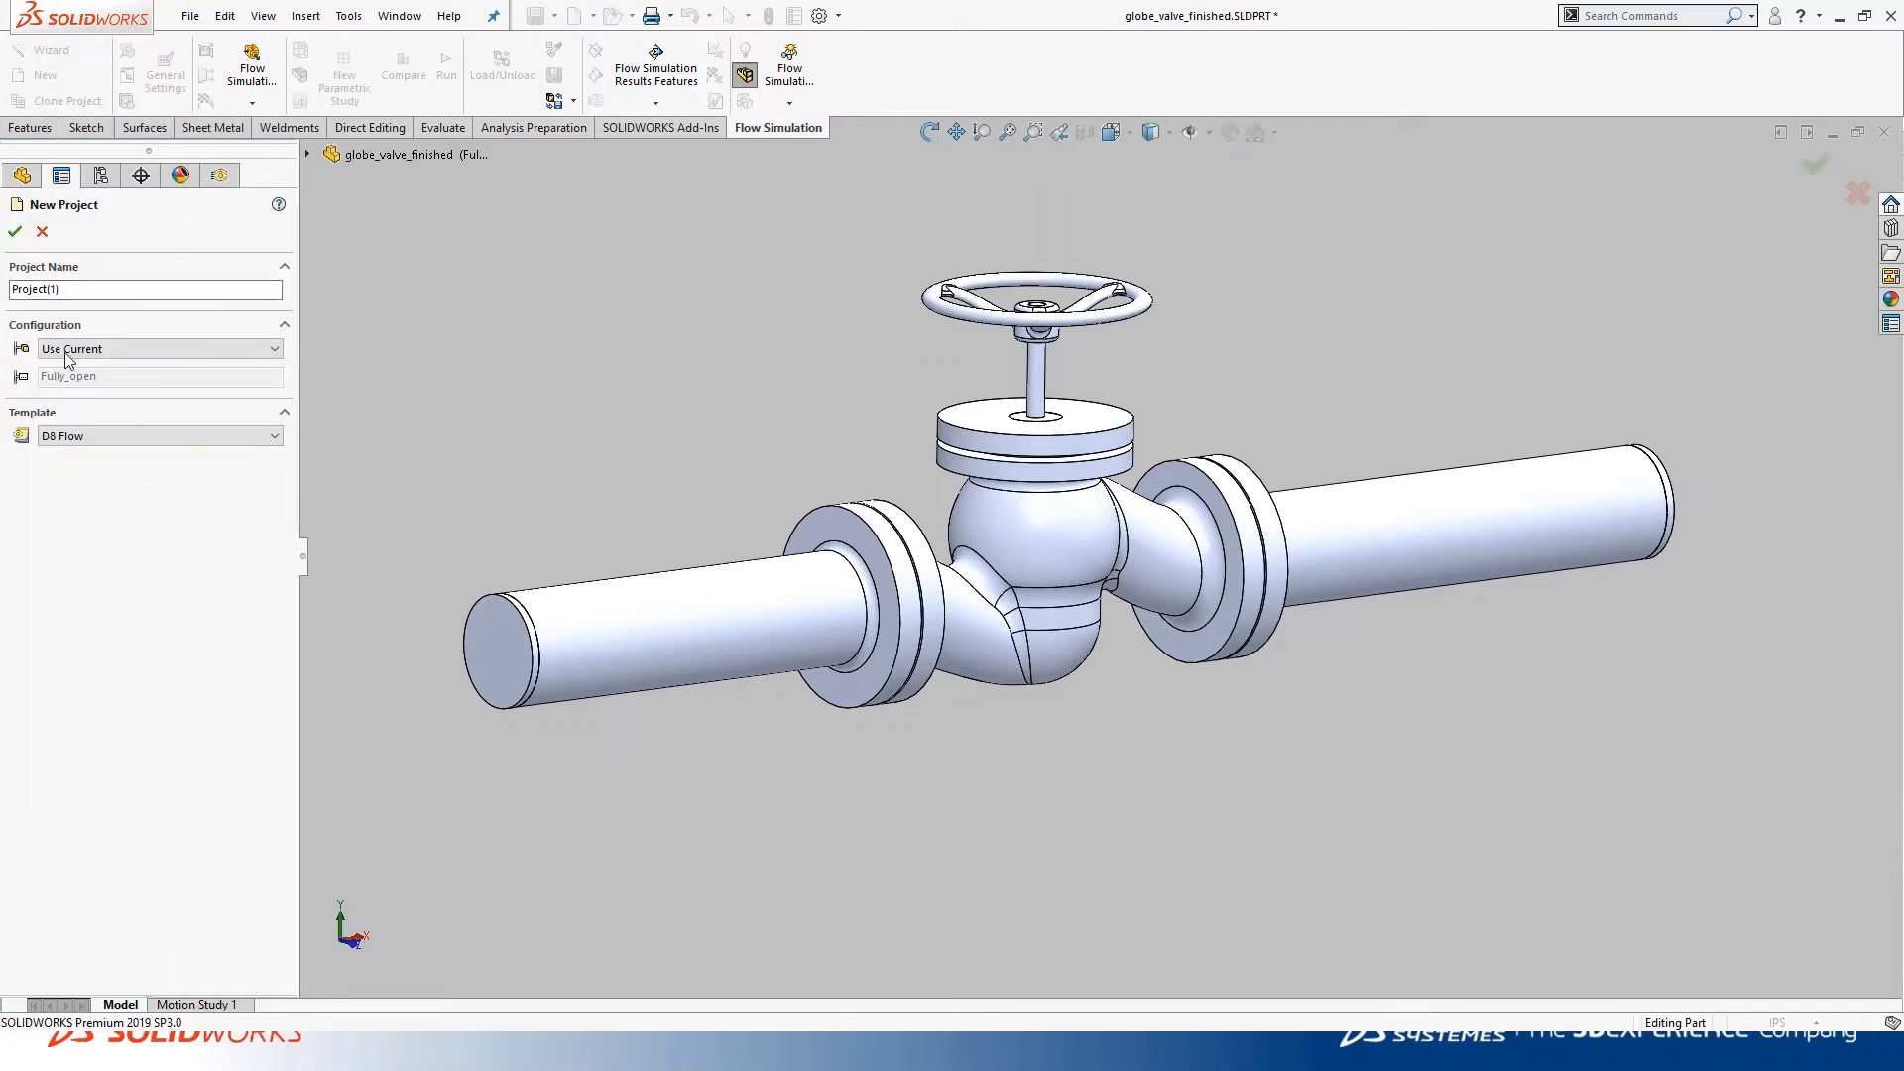
click(80, 437)
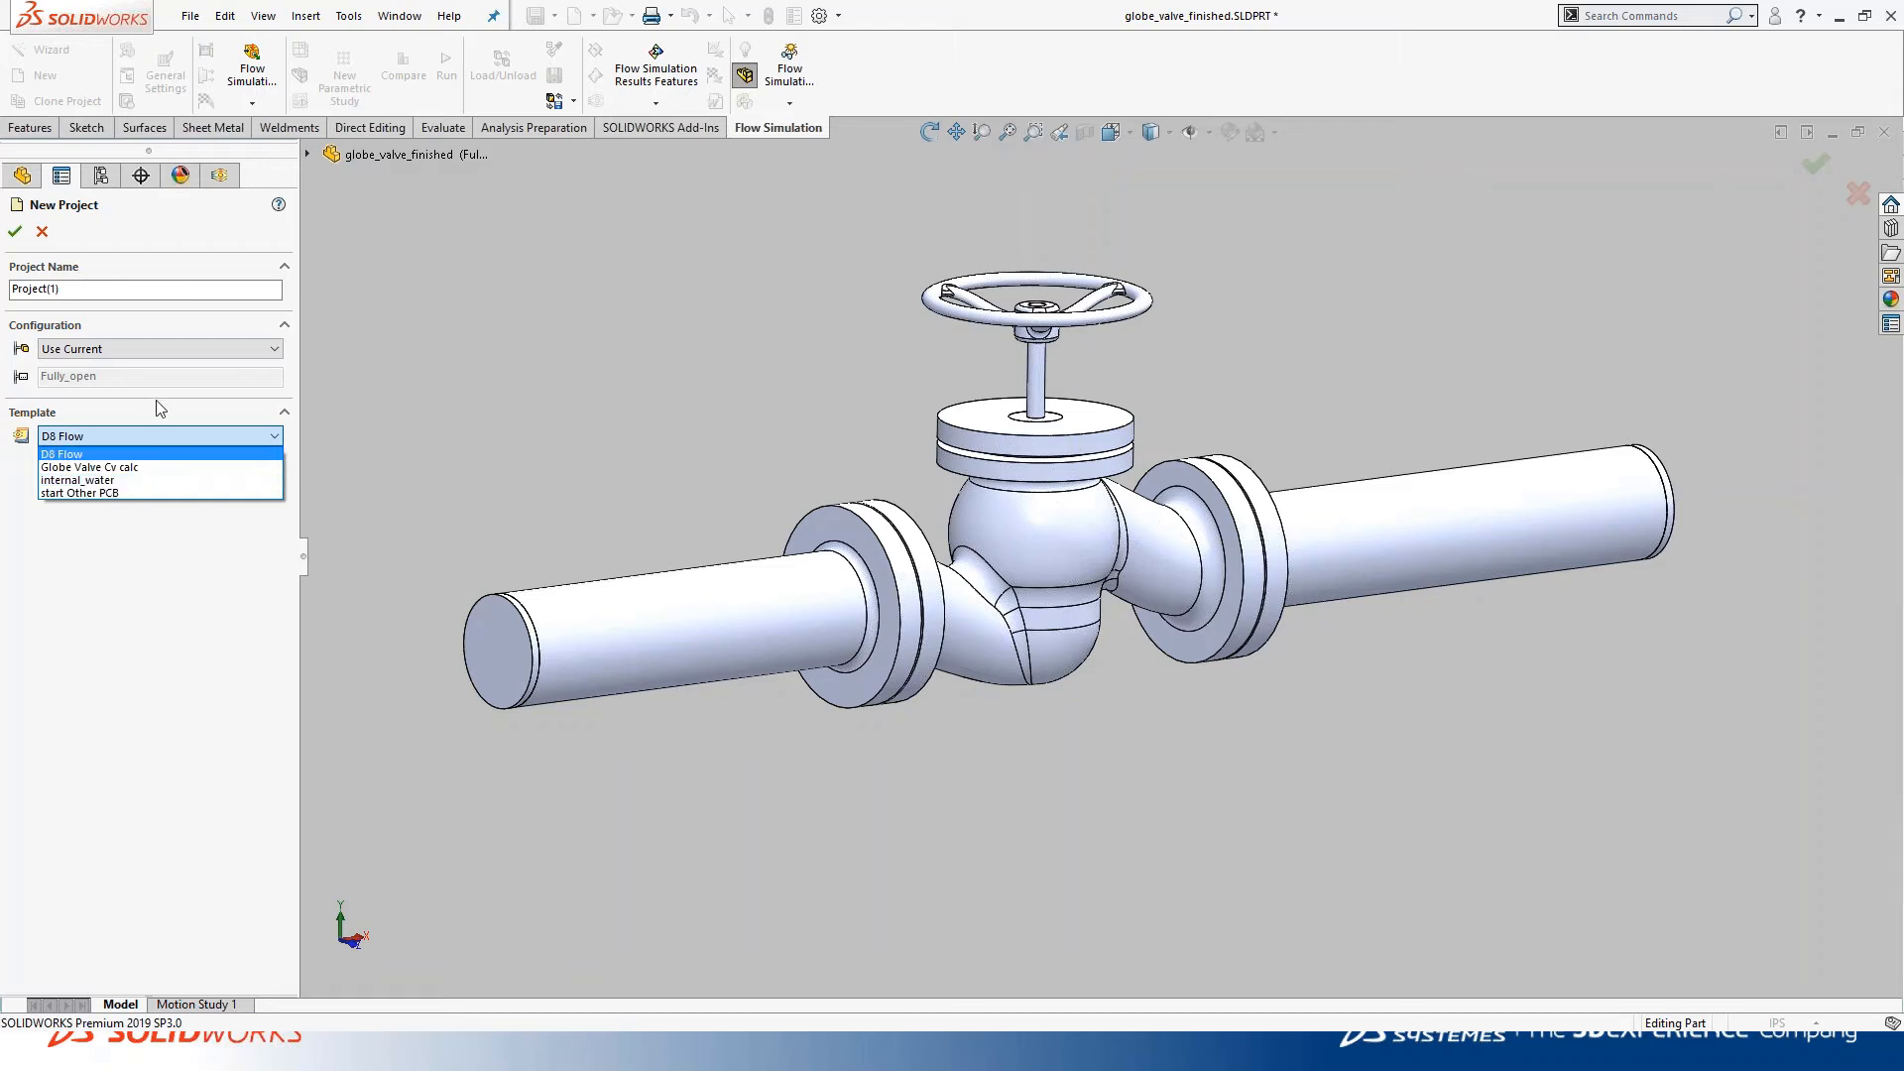
click(144, 454)
click(41, 232)
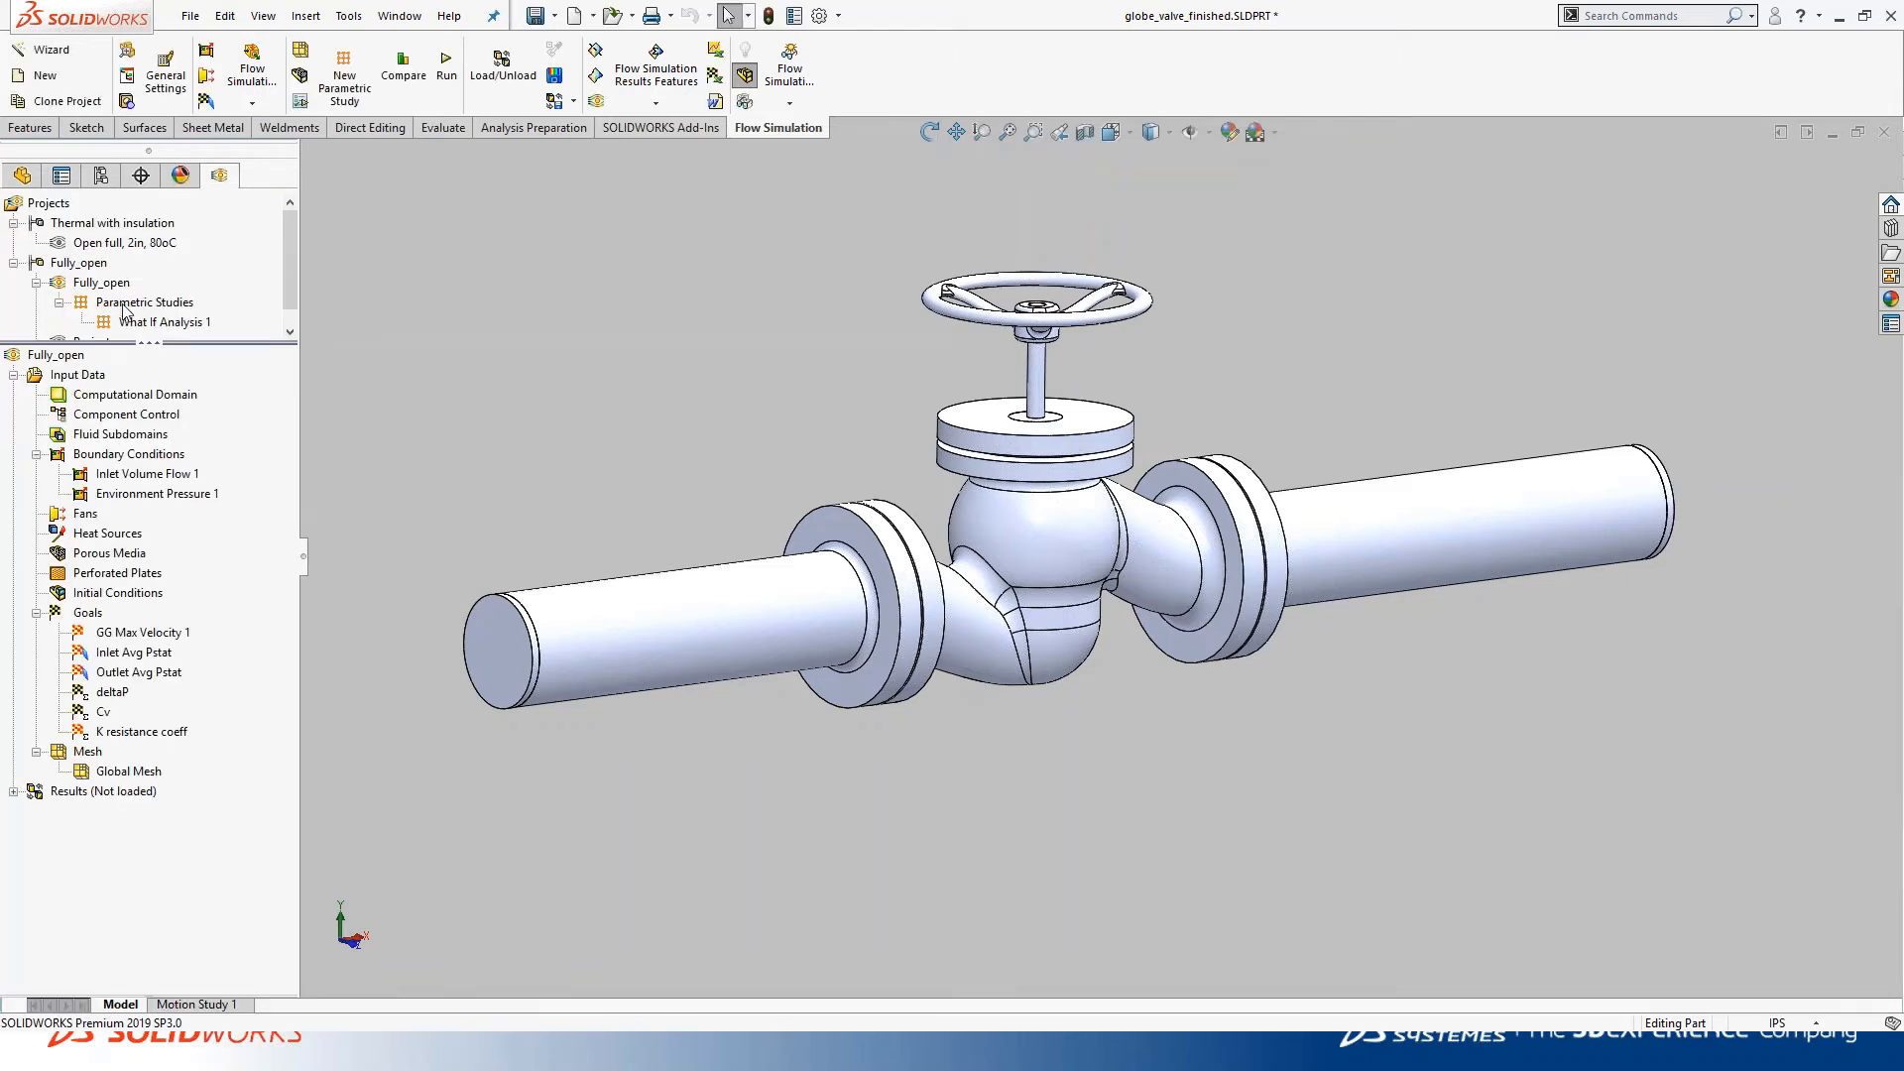
Activate the flow study named Project under the Fully_open configuration.
scroll(139, 296, down, 1)
click(89, 322)
right_click(76, 327)
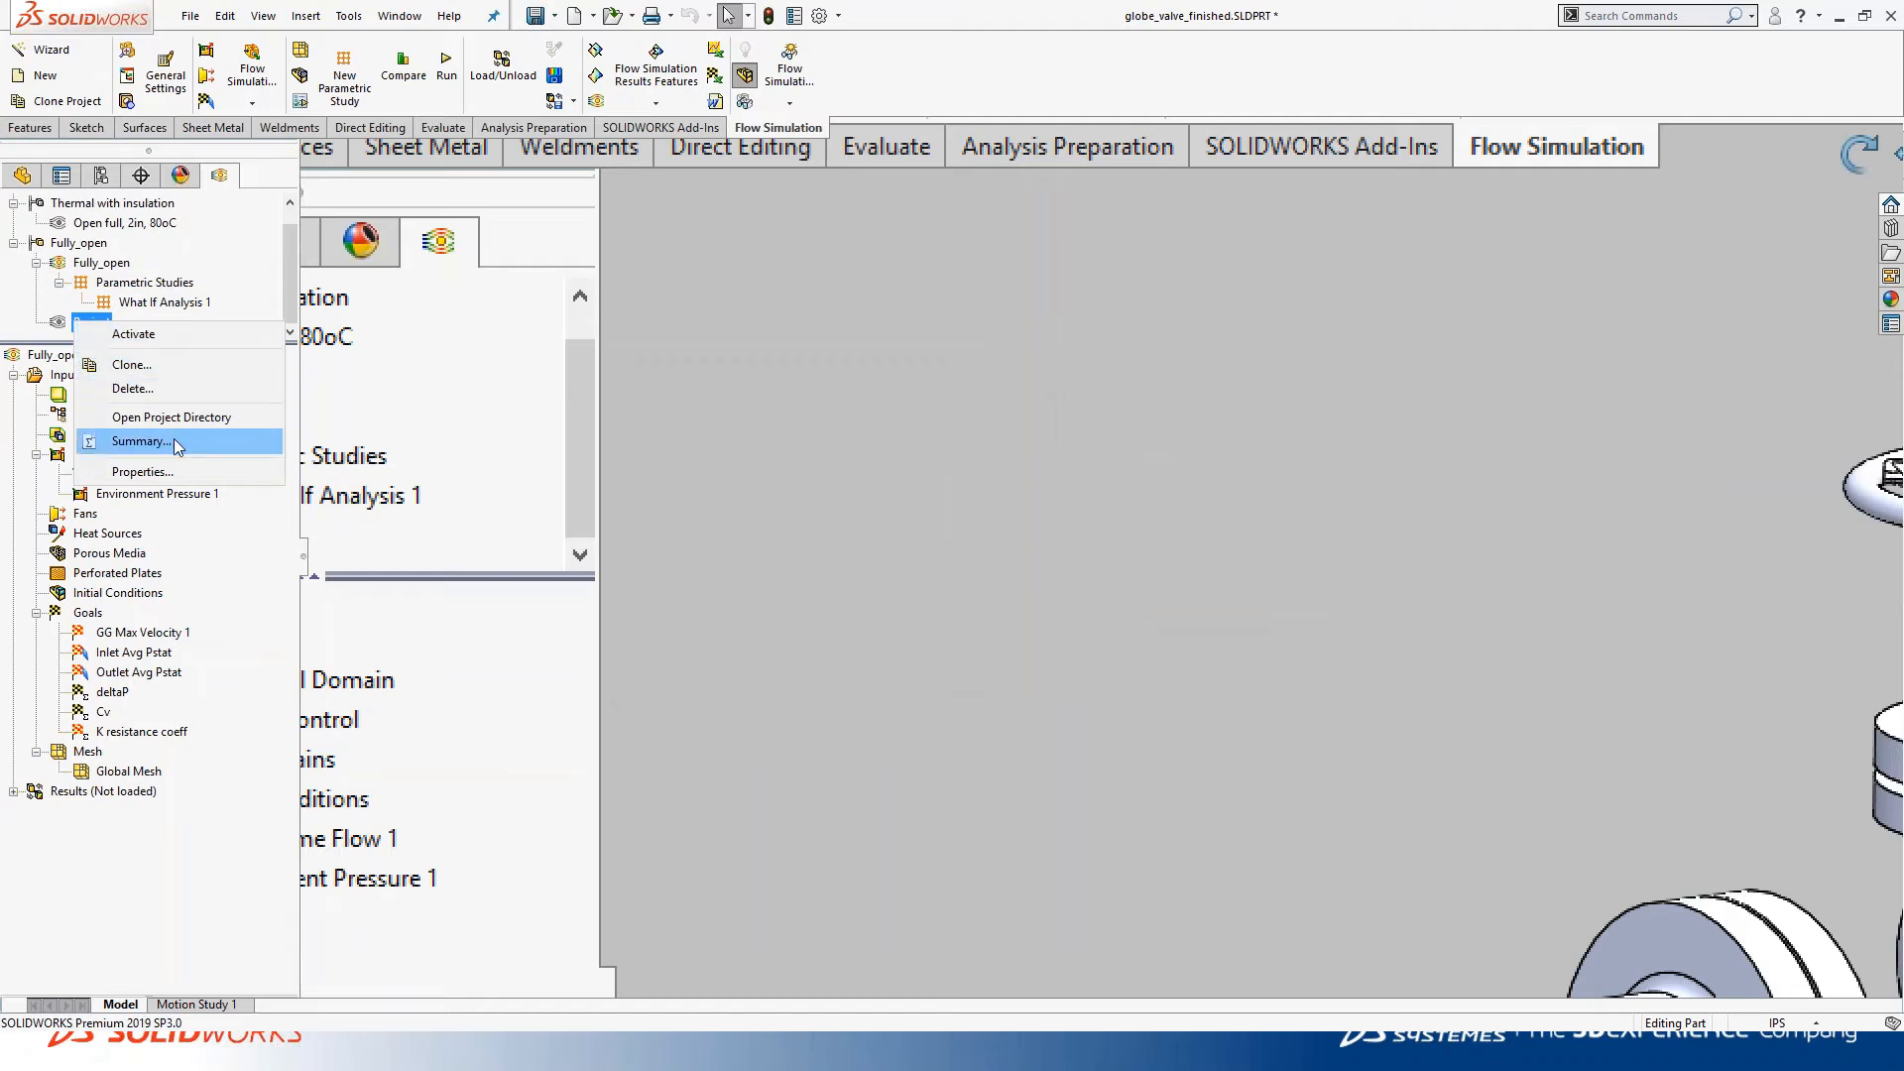
click(151, 334)
Look up the Create Template option among the active project's commands and leave it unused.
right_click(83, 332)
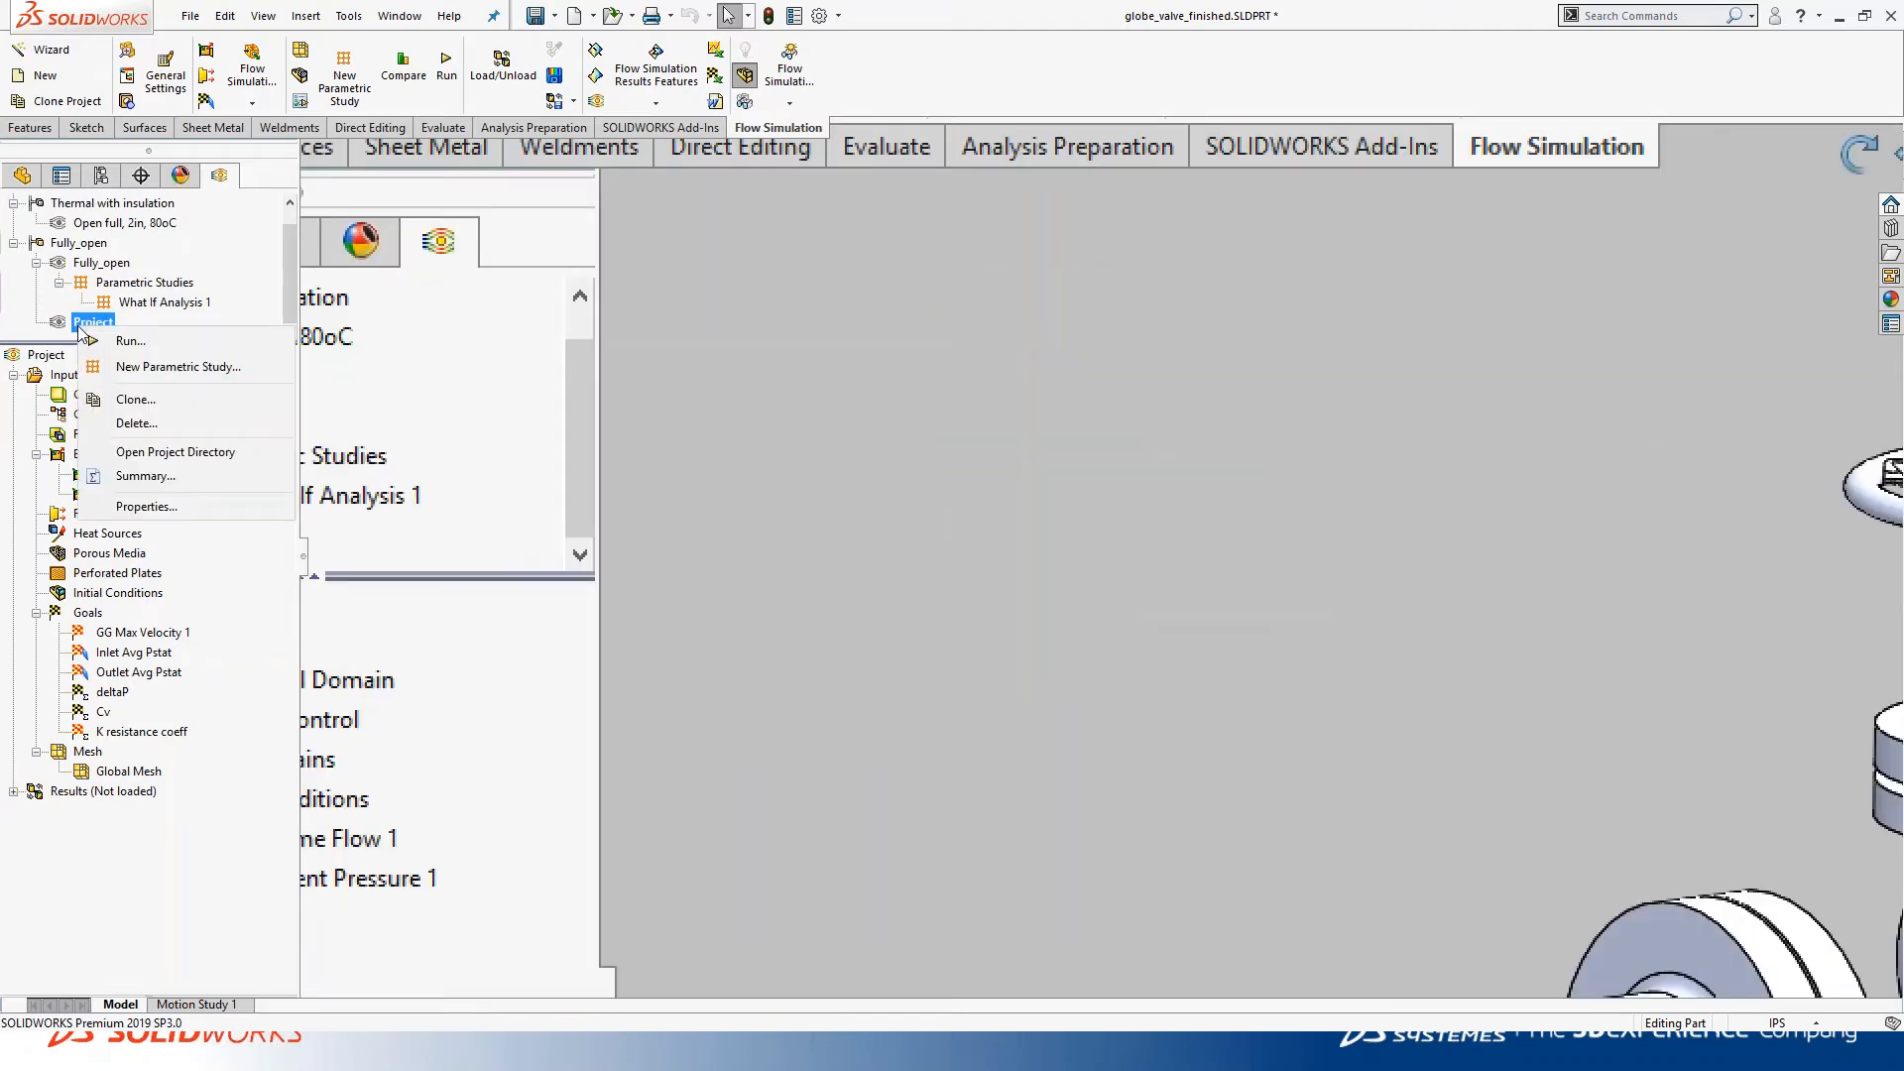
right_click(43, 360)
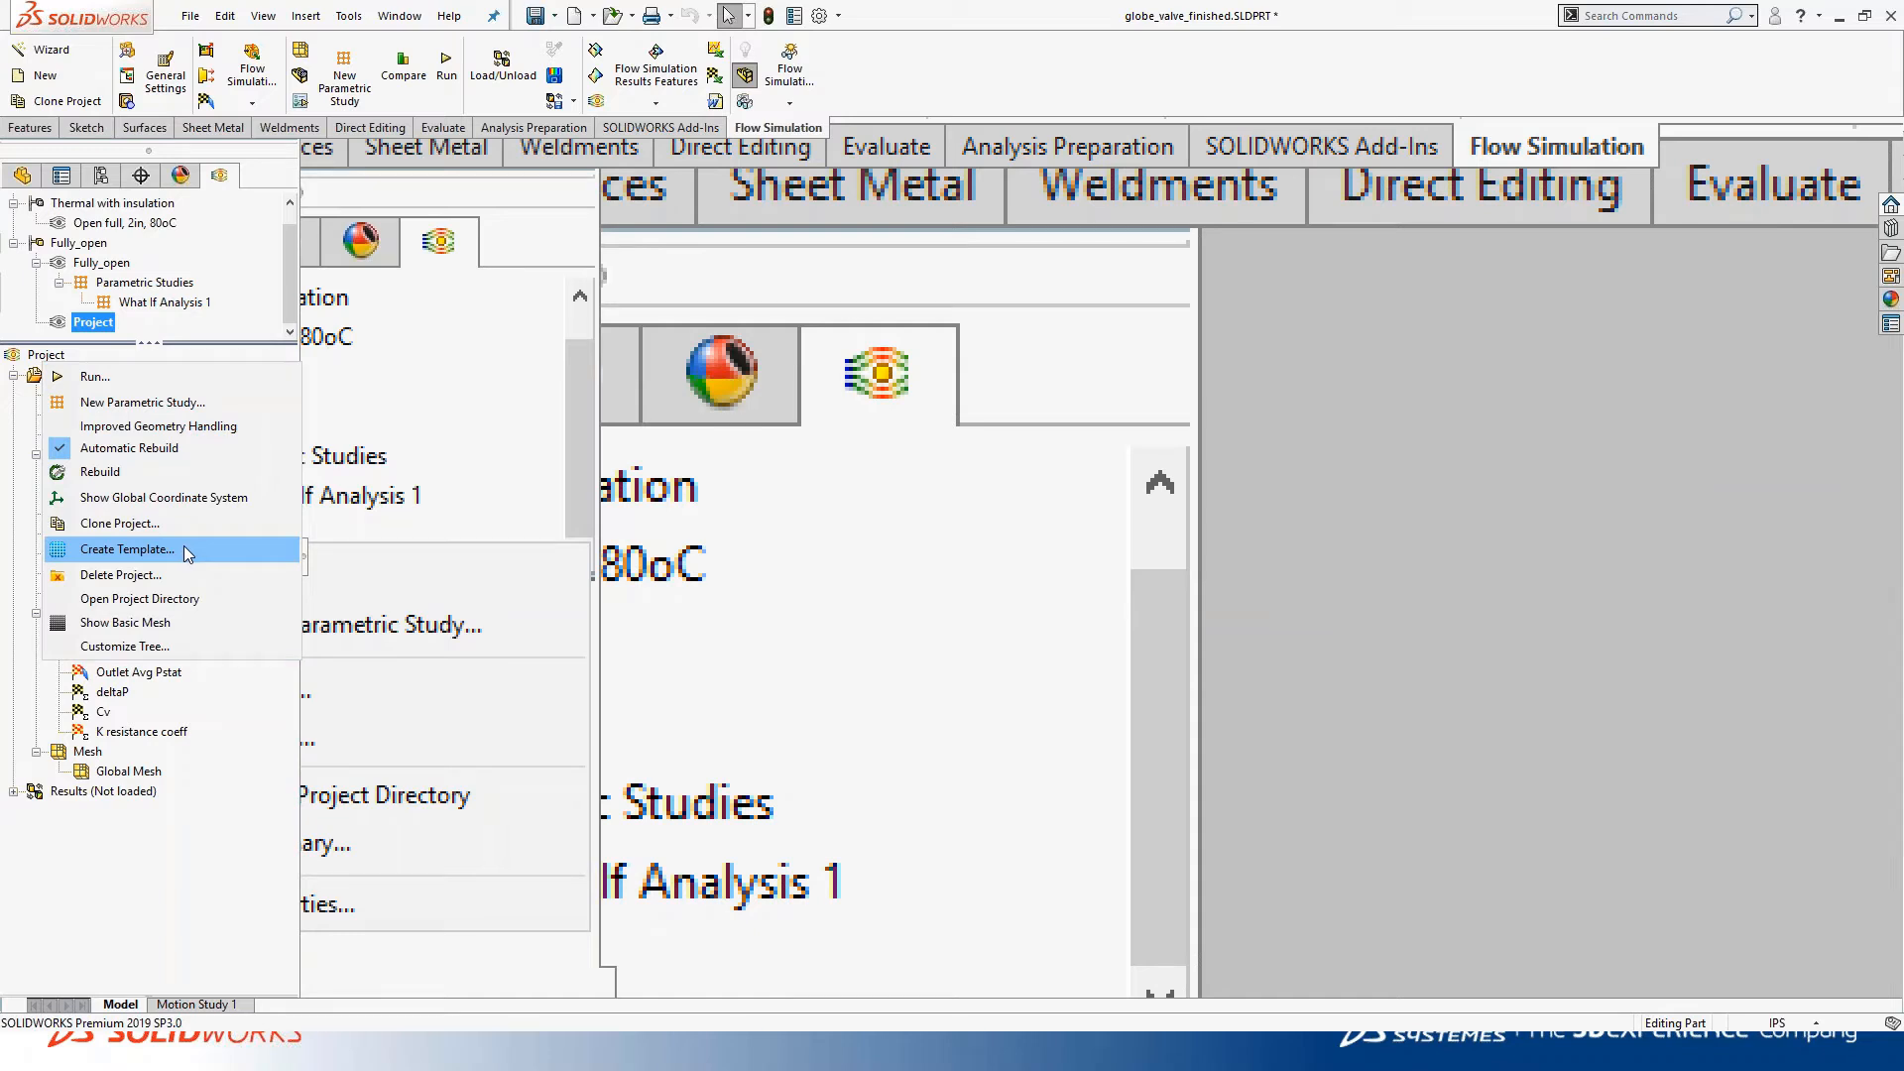
click(225, 278)
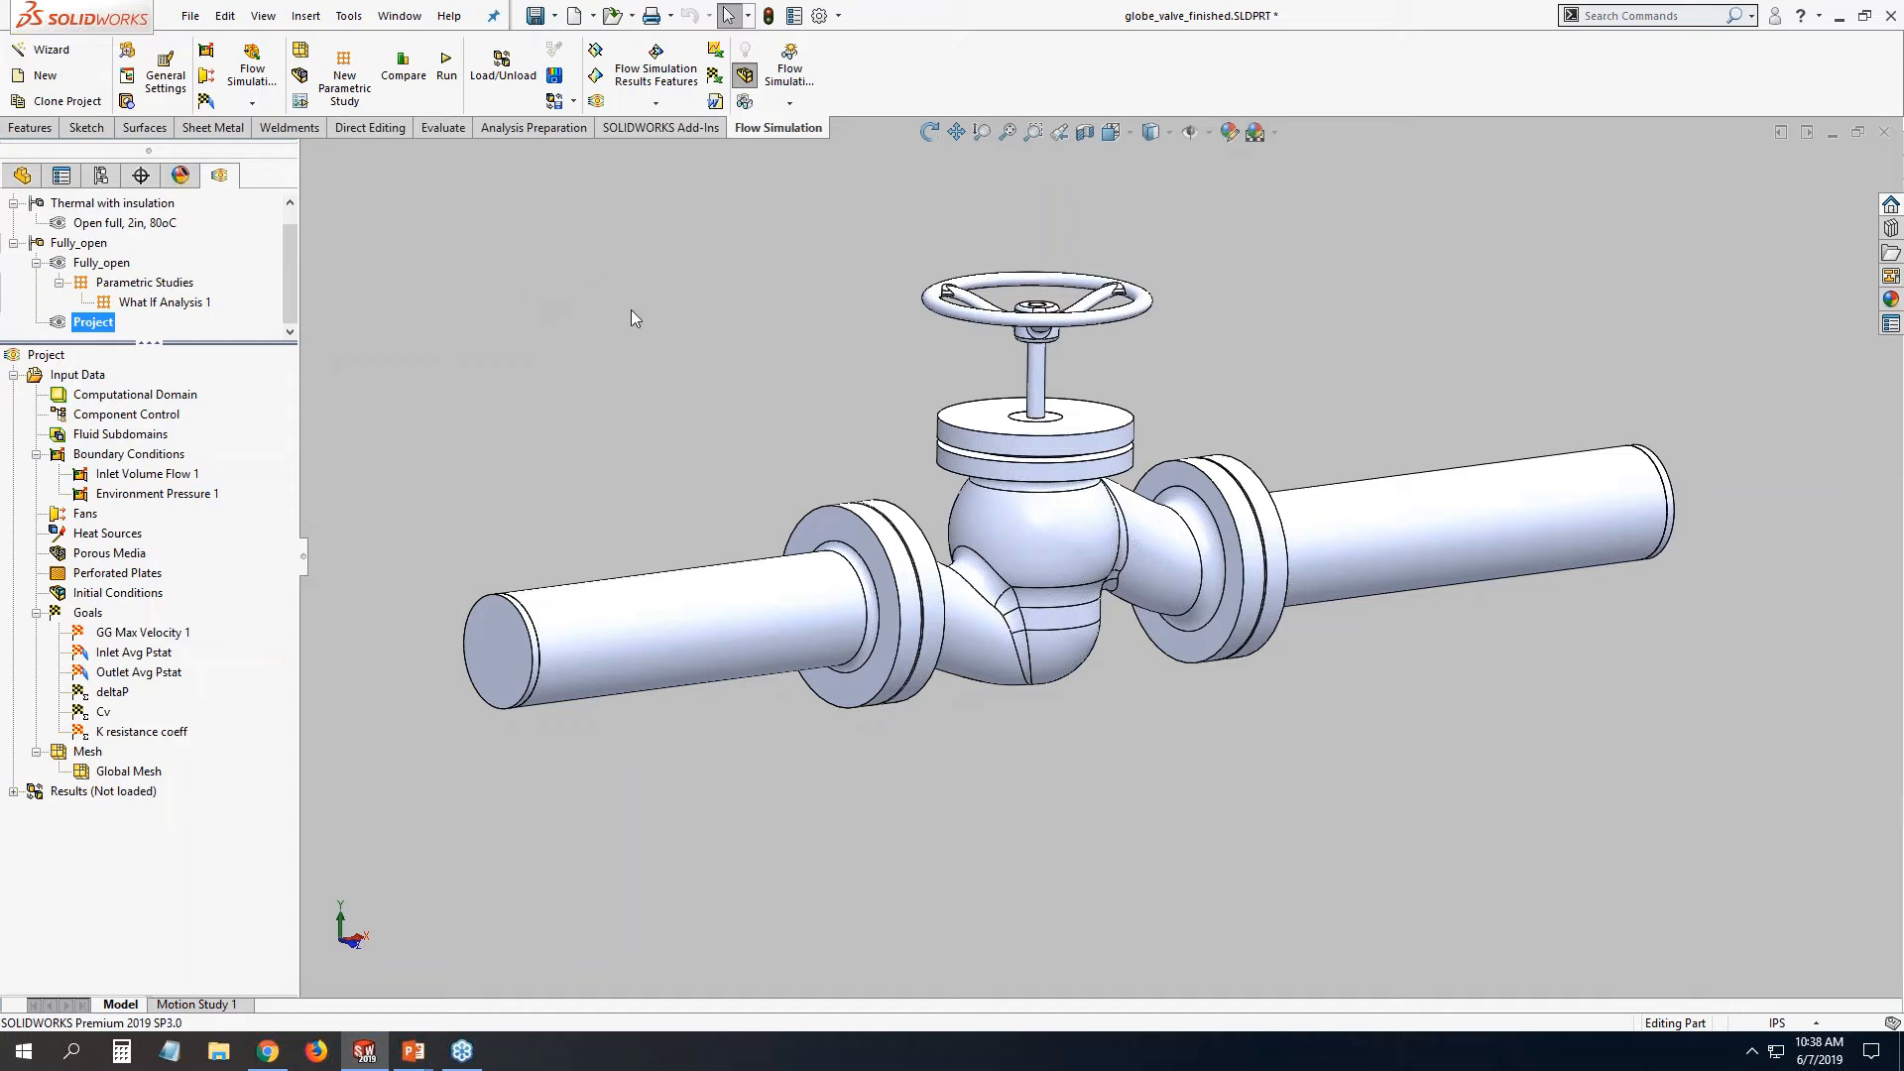
Create a new flow project named Test 2 from the Globe Valve Cv calc template, using the current configuration.
click(44, 75)
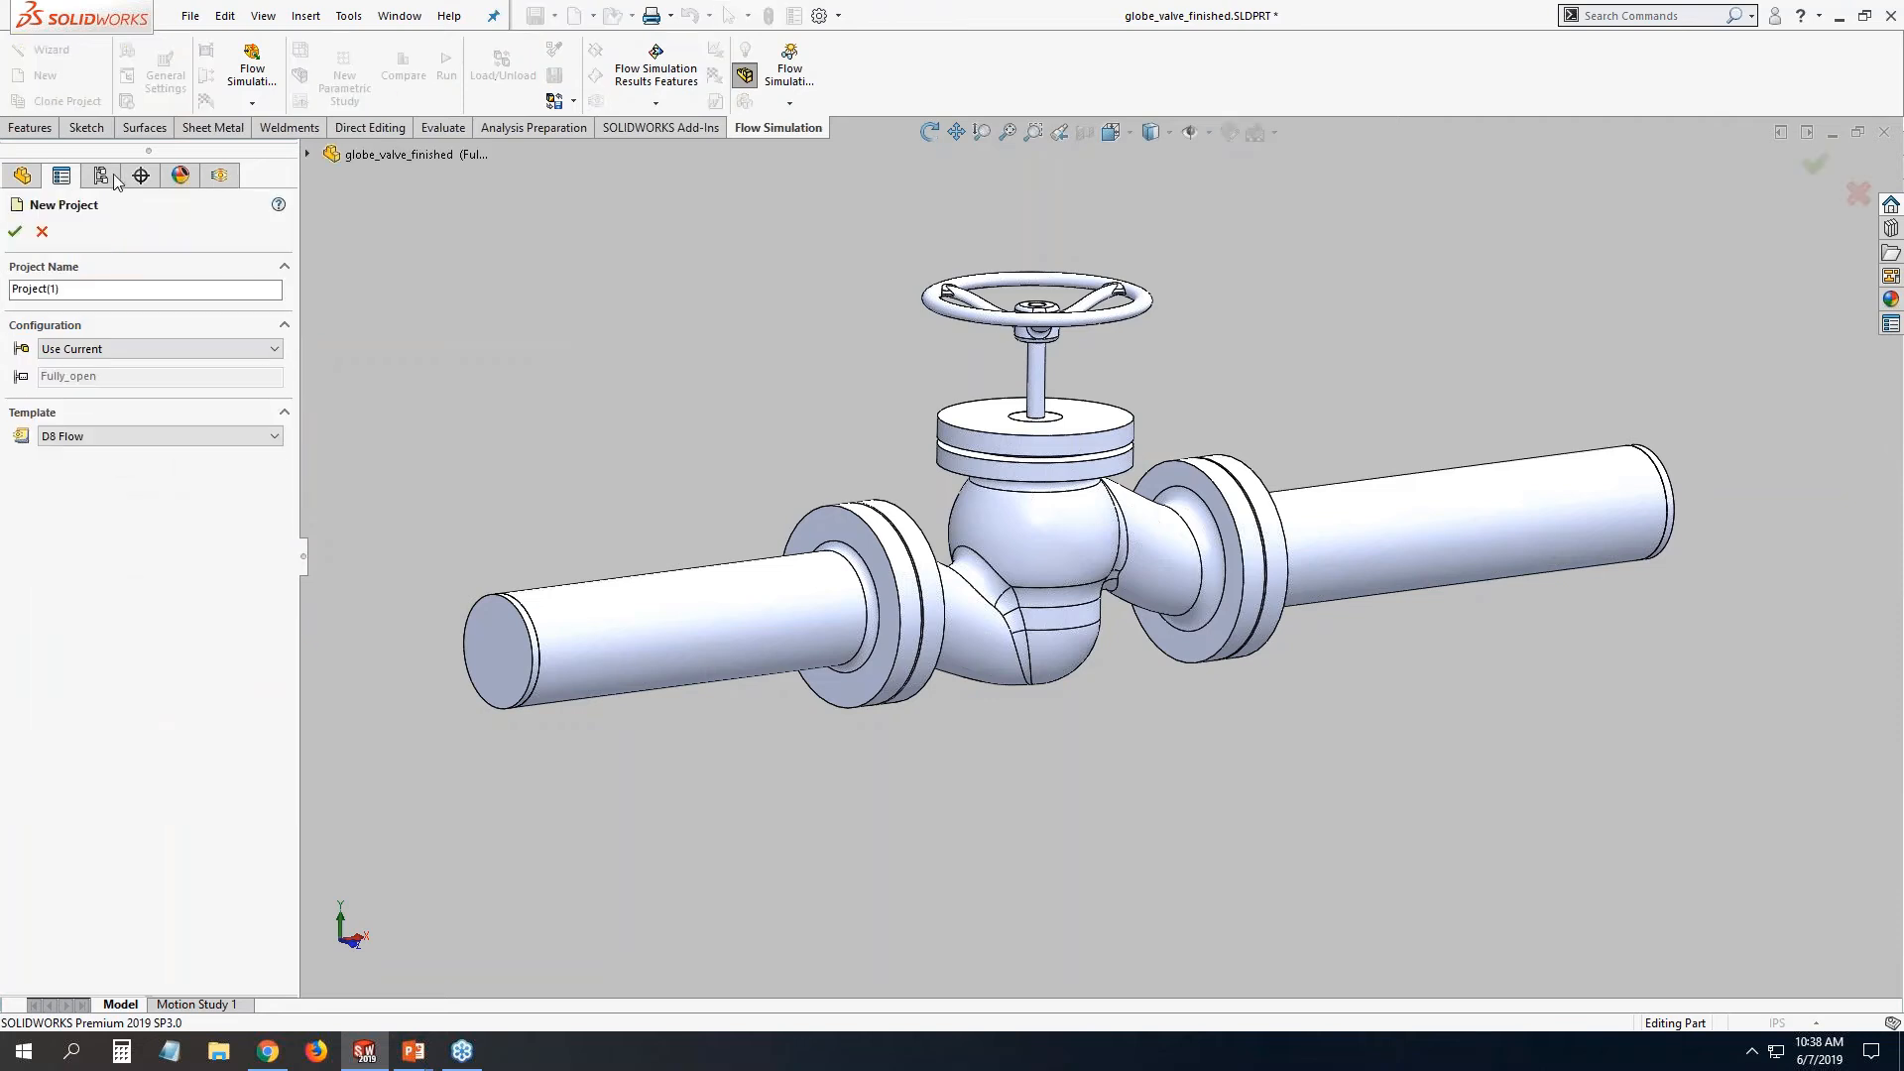
click(124, 437)
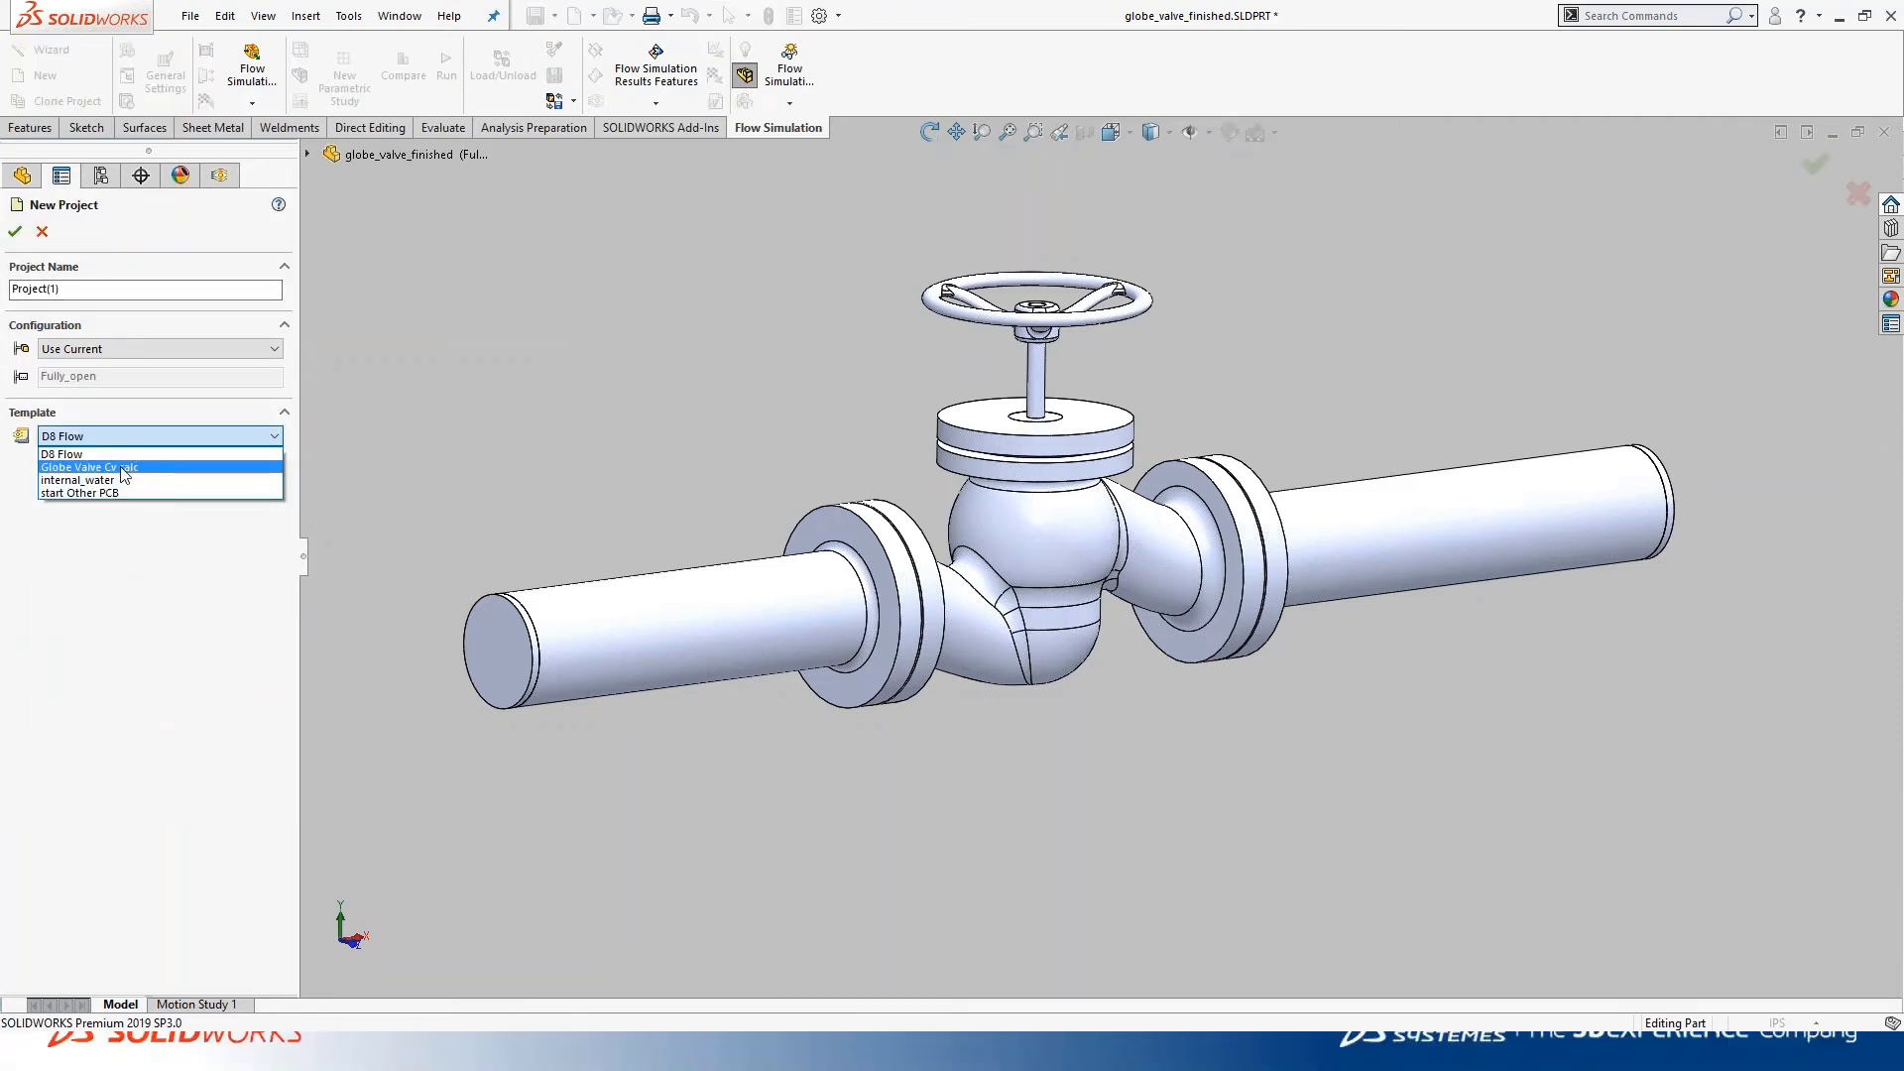
click(122, 470)
double_click(45, 289)
text(Test )
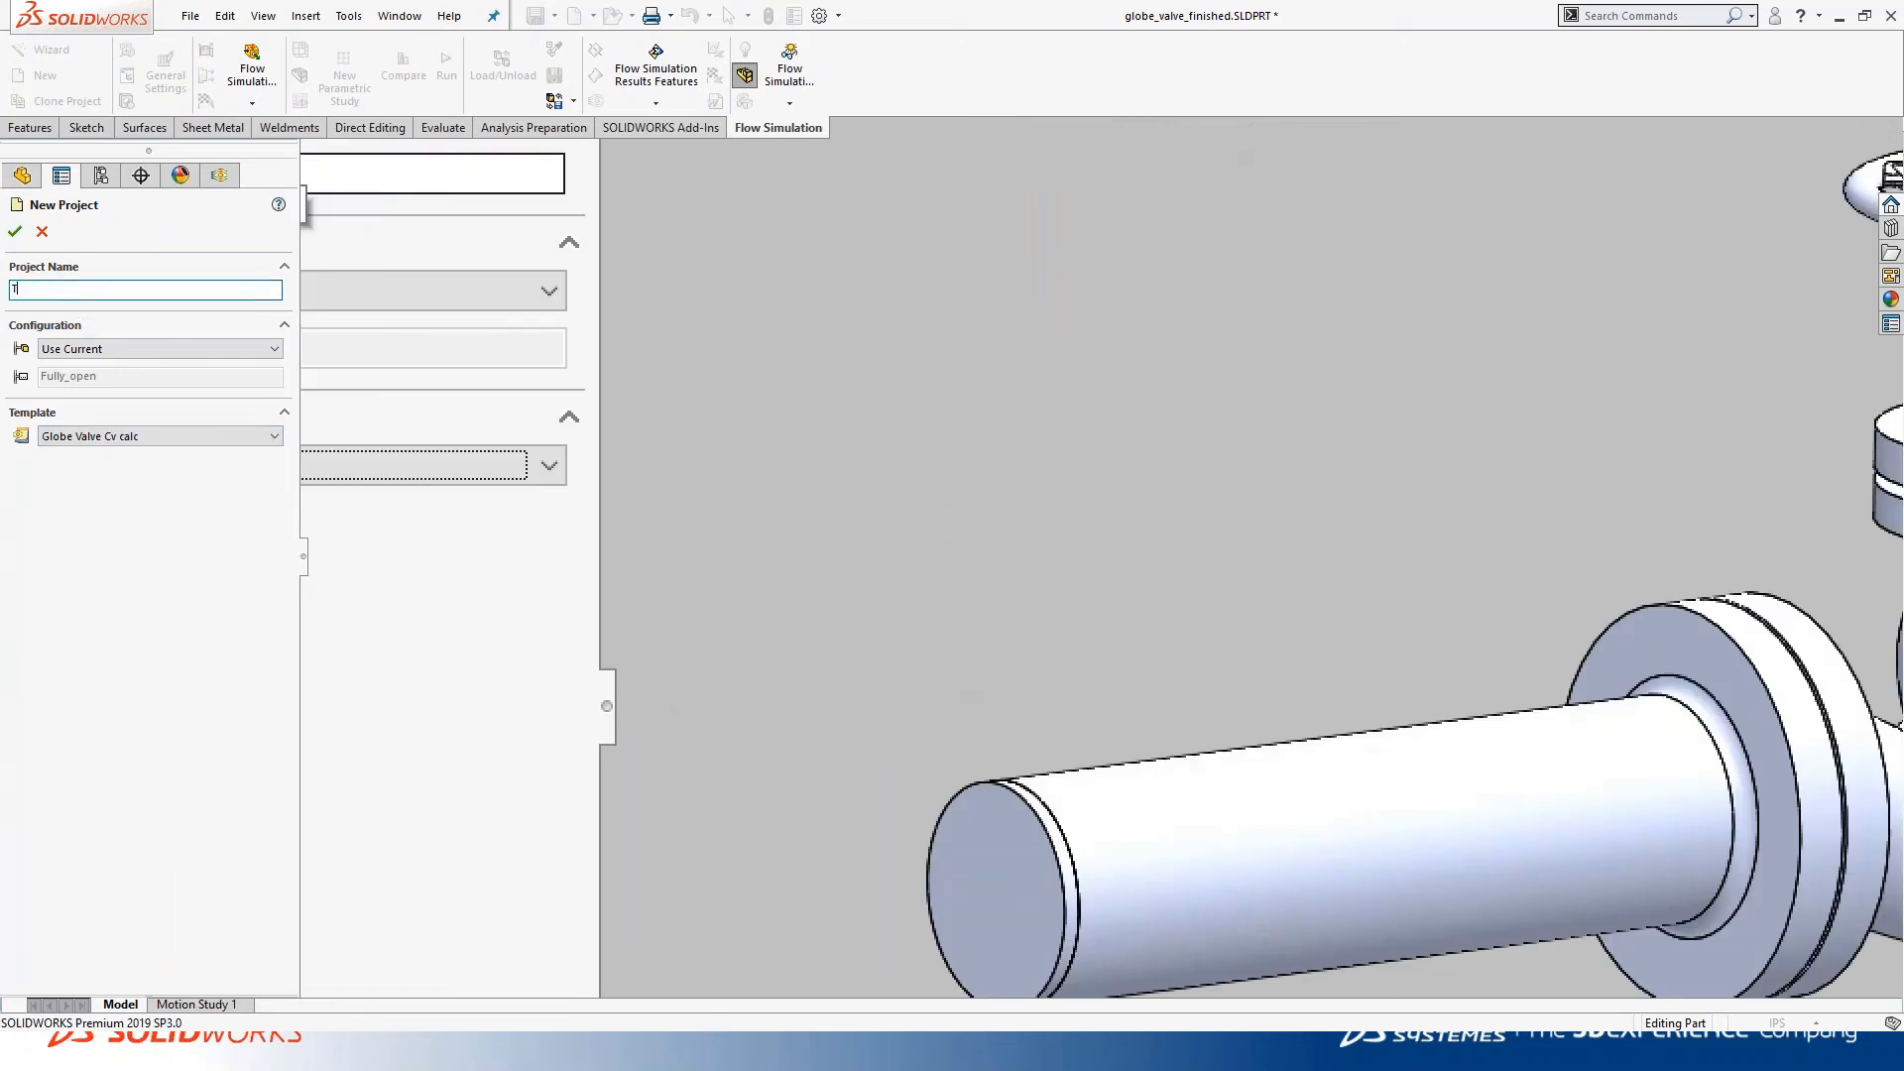
text(2)
click(14, 231)
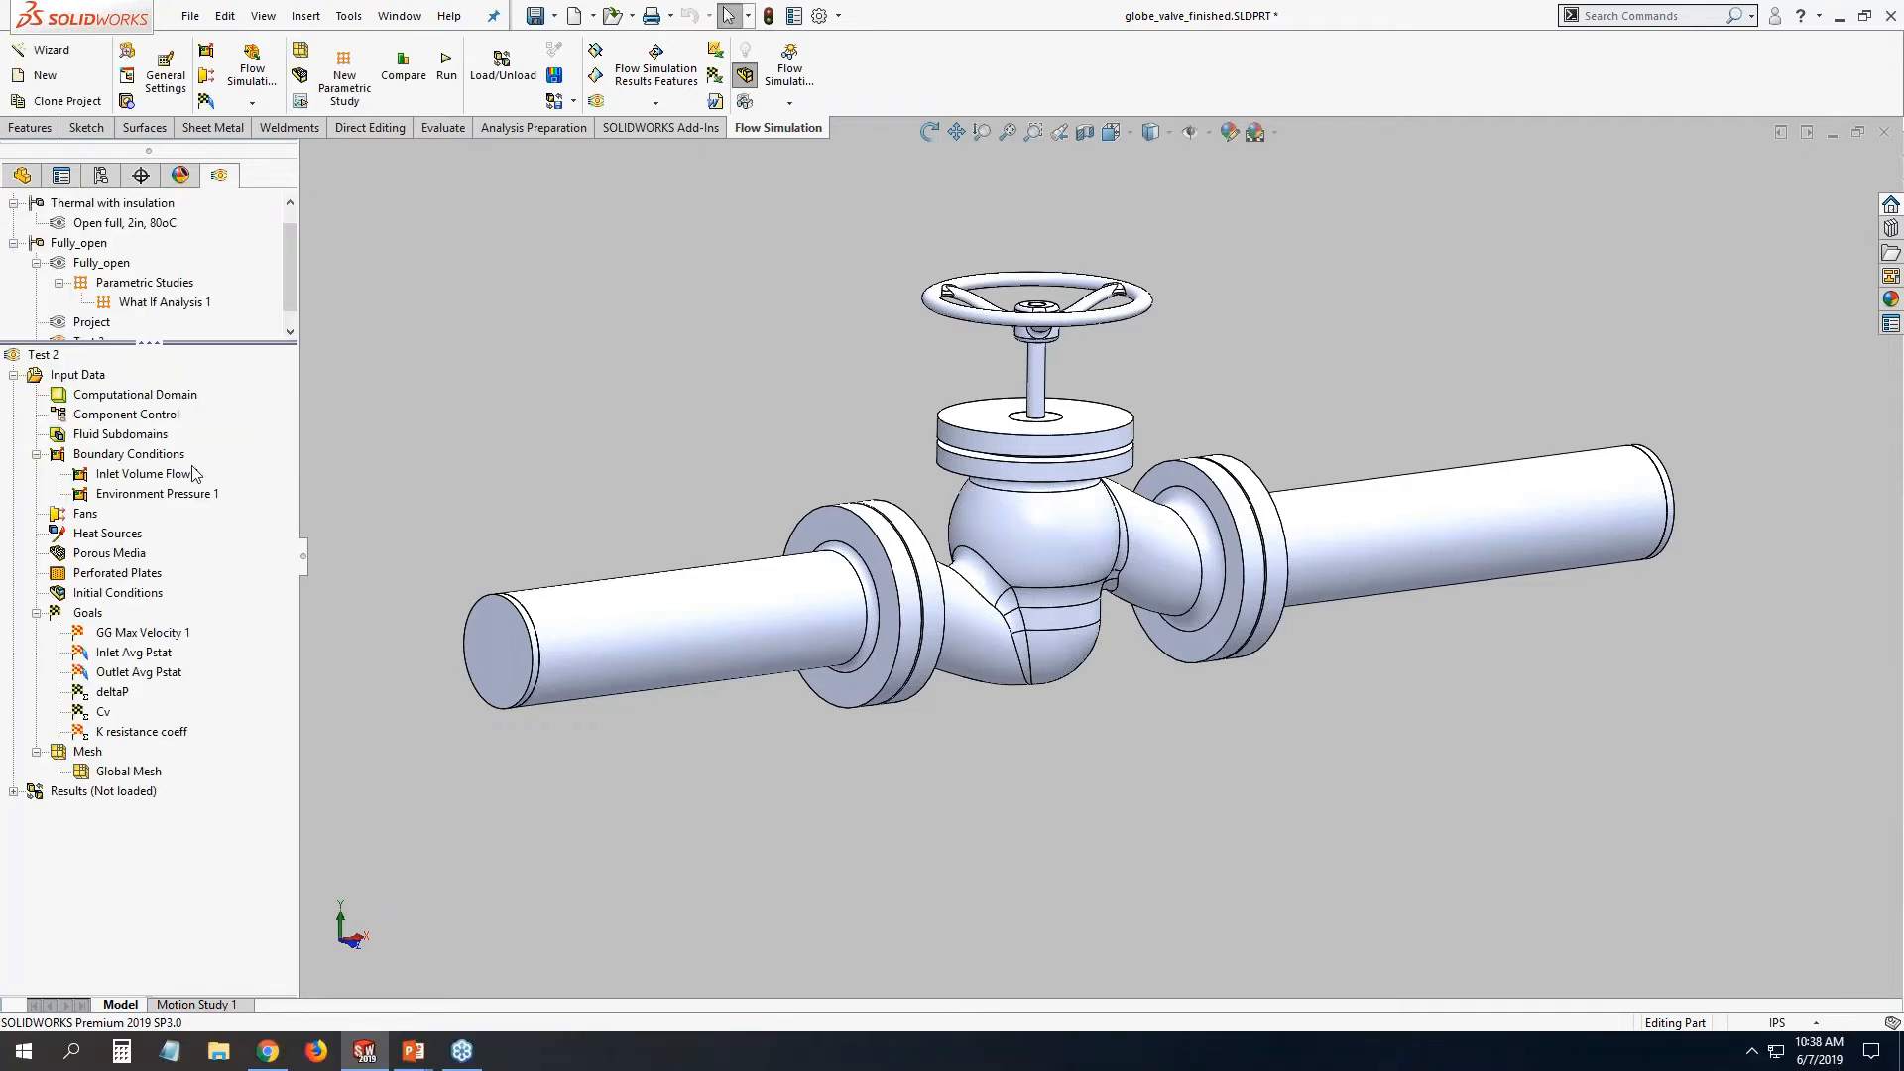
Review where the Inlet Volume Flow 1 and Environment Pressure 1 boundary conditions are applied on the valve.
click(164, 474)
scroll(860, 587, down, 3)
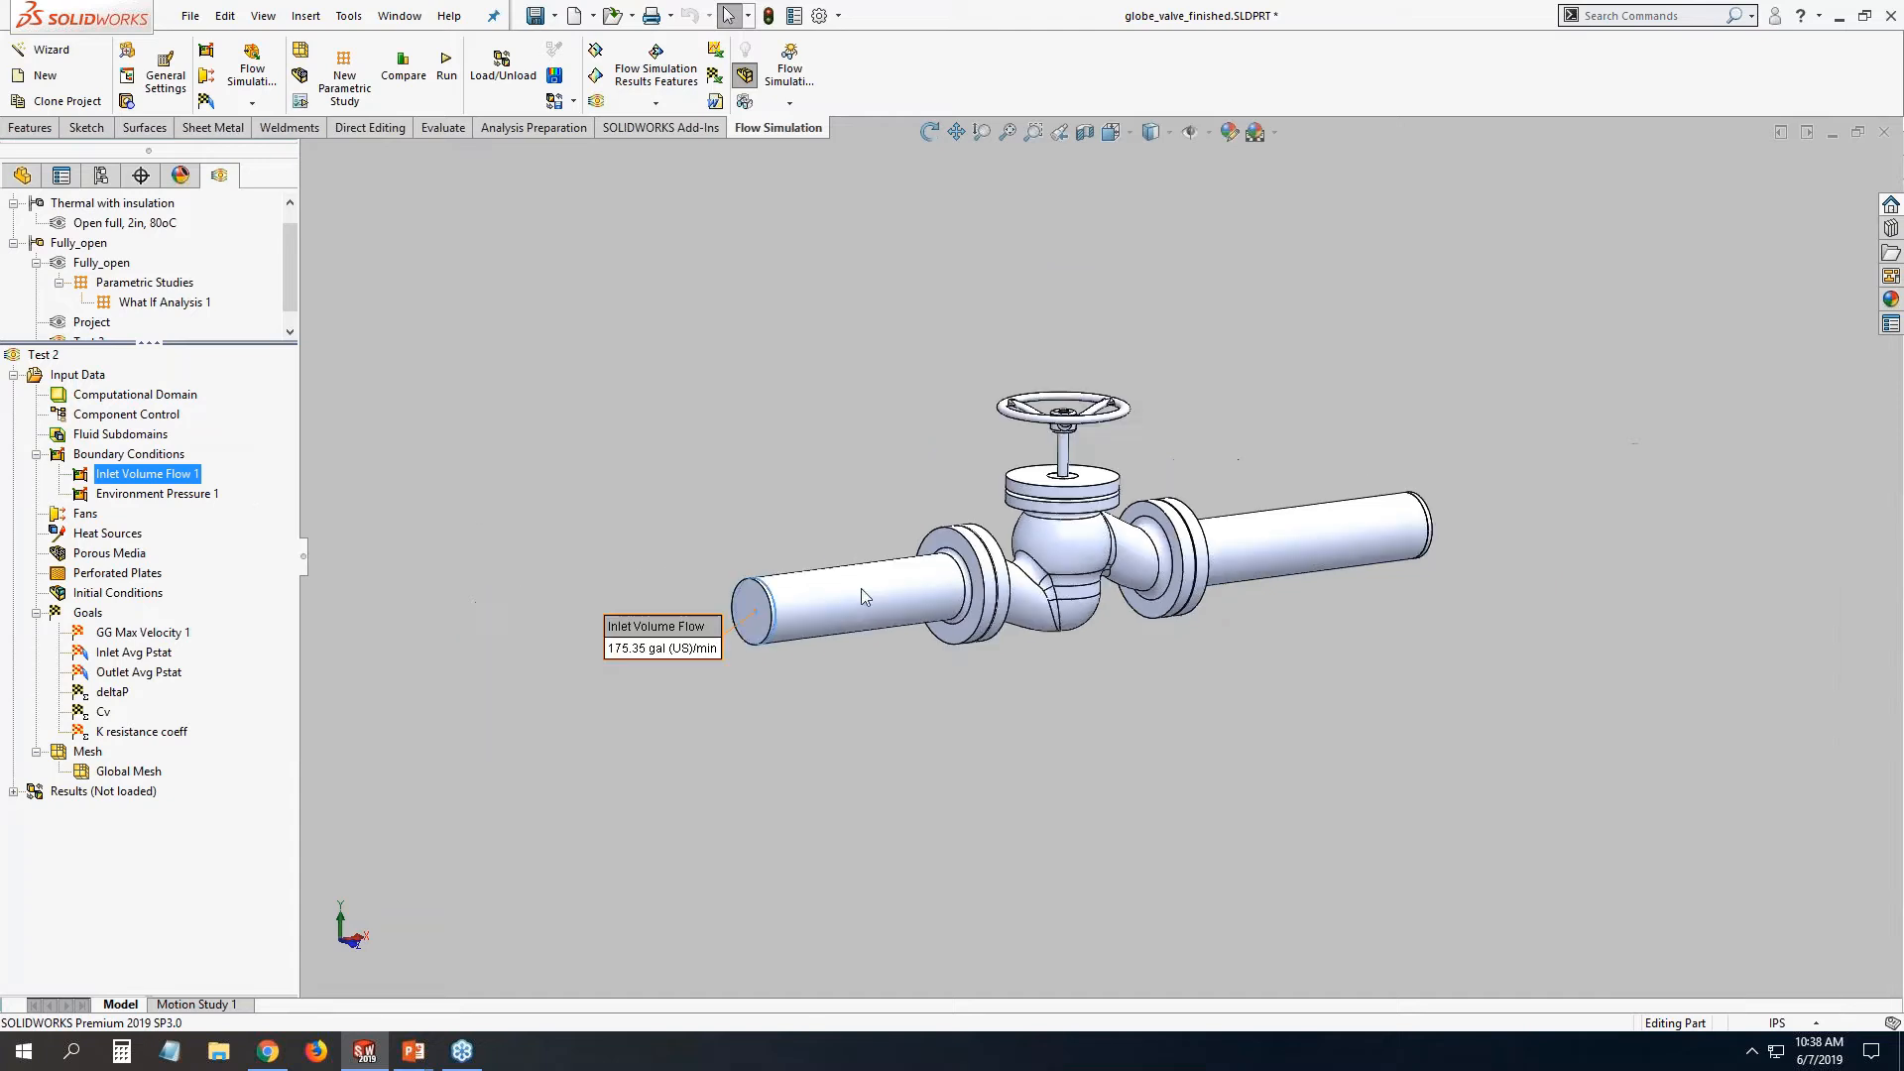
click(158, 495)
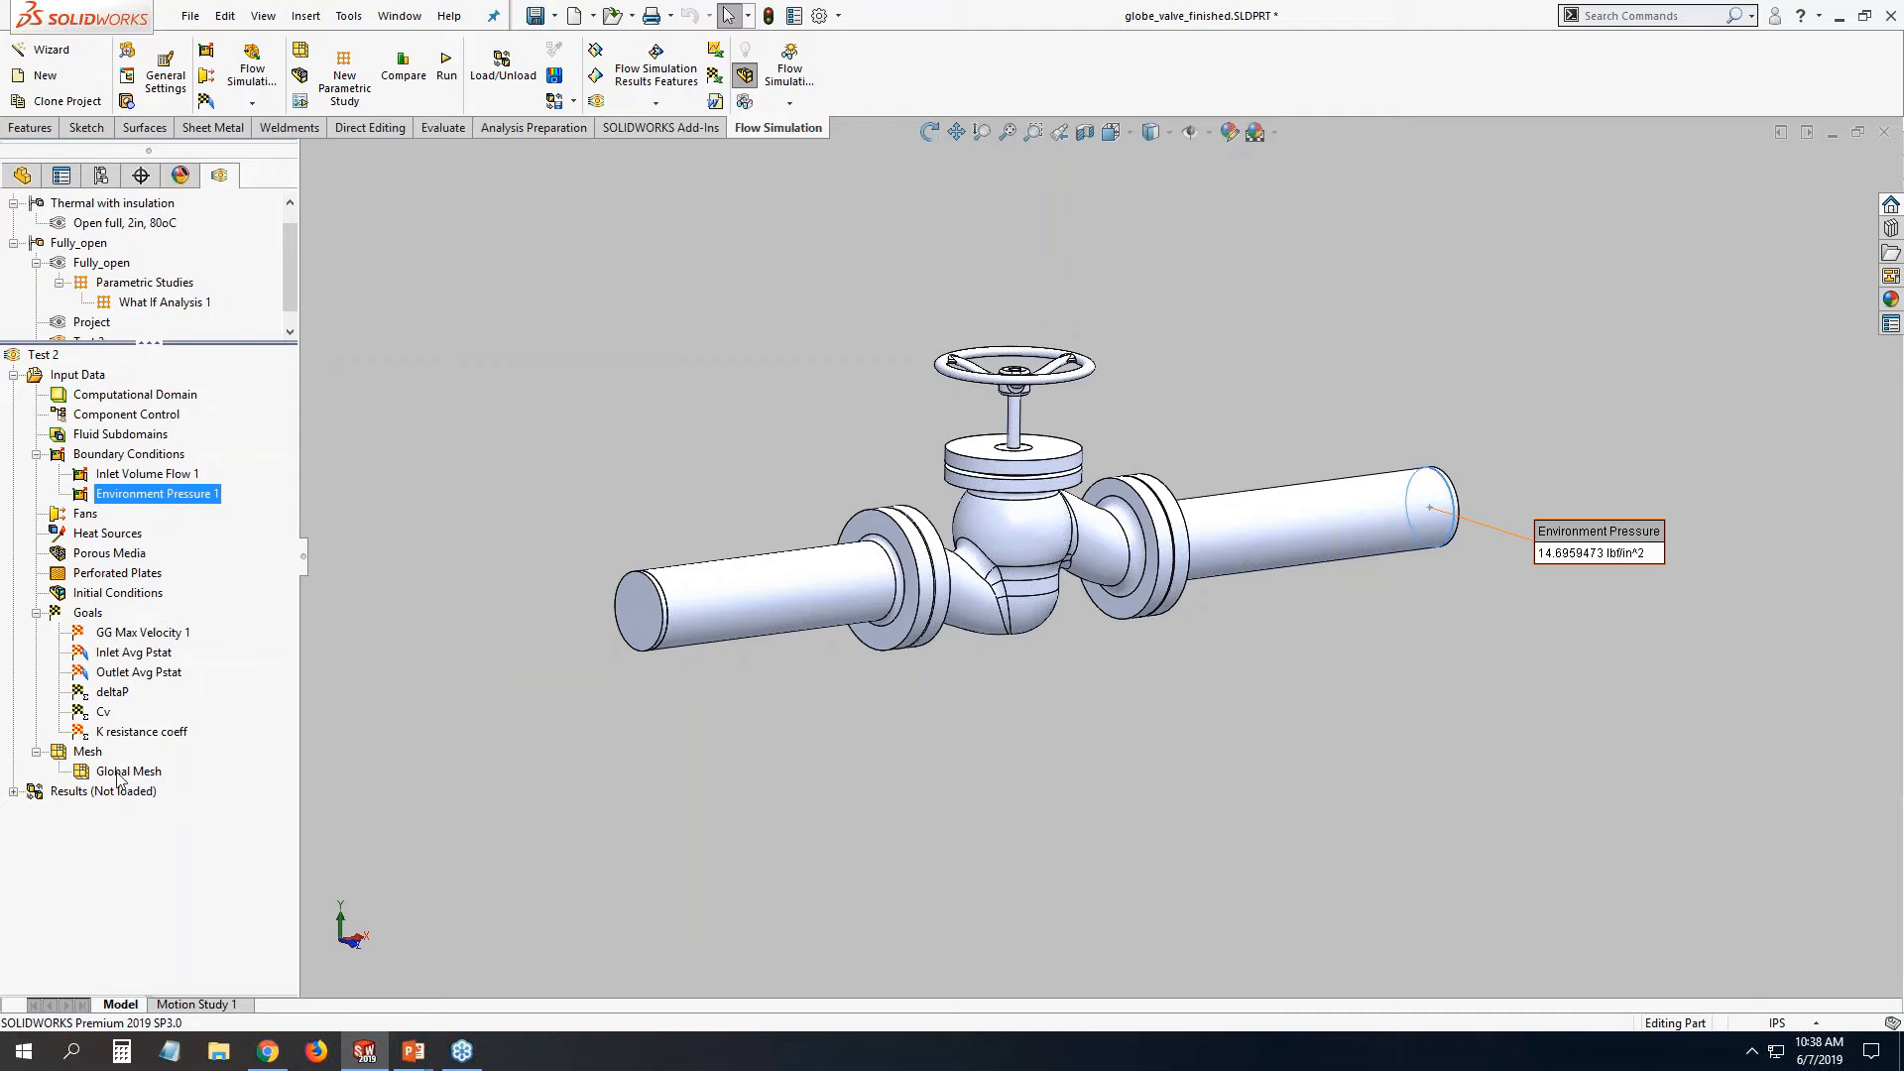
click(464, 514)
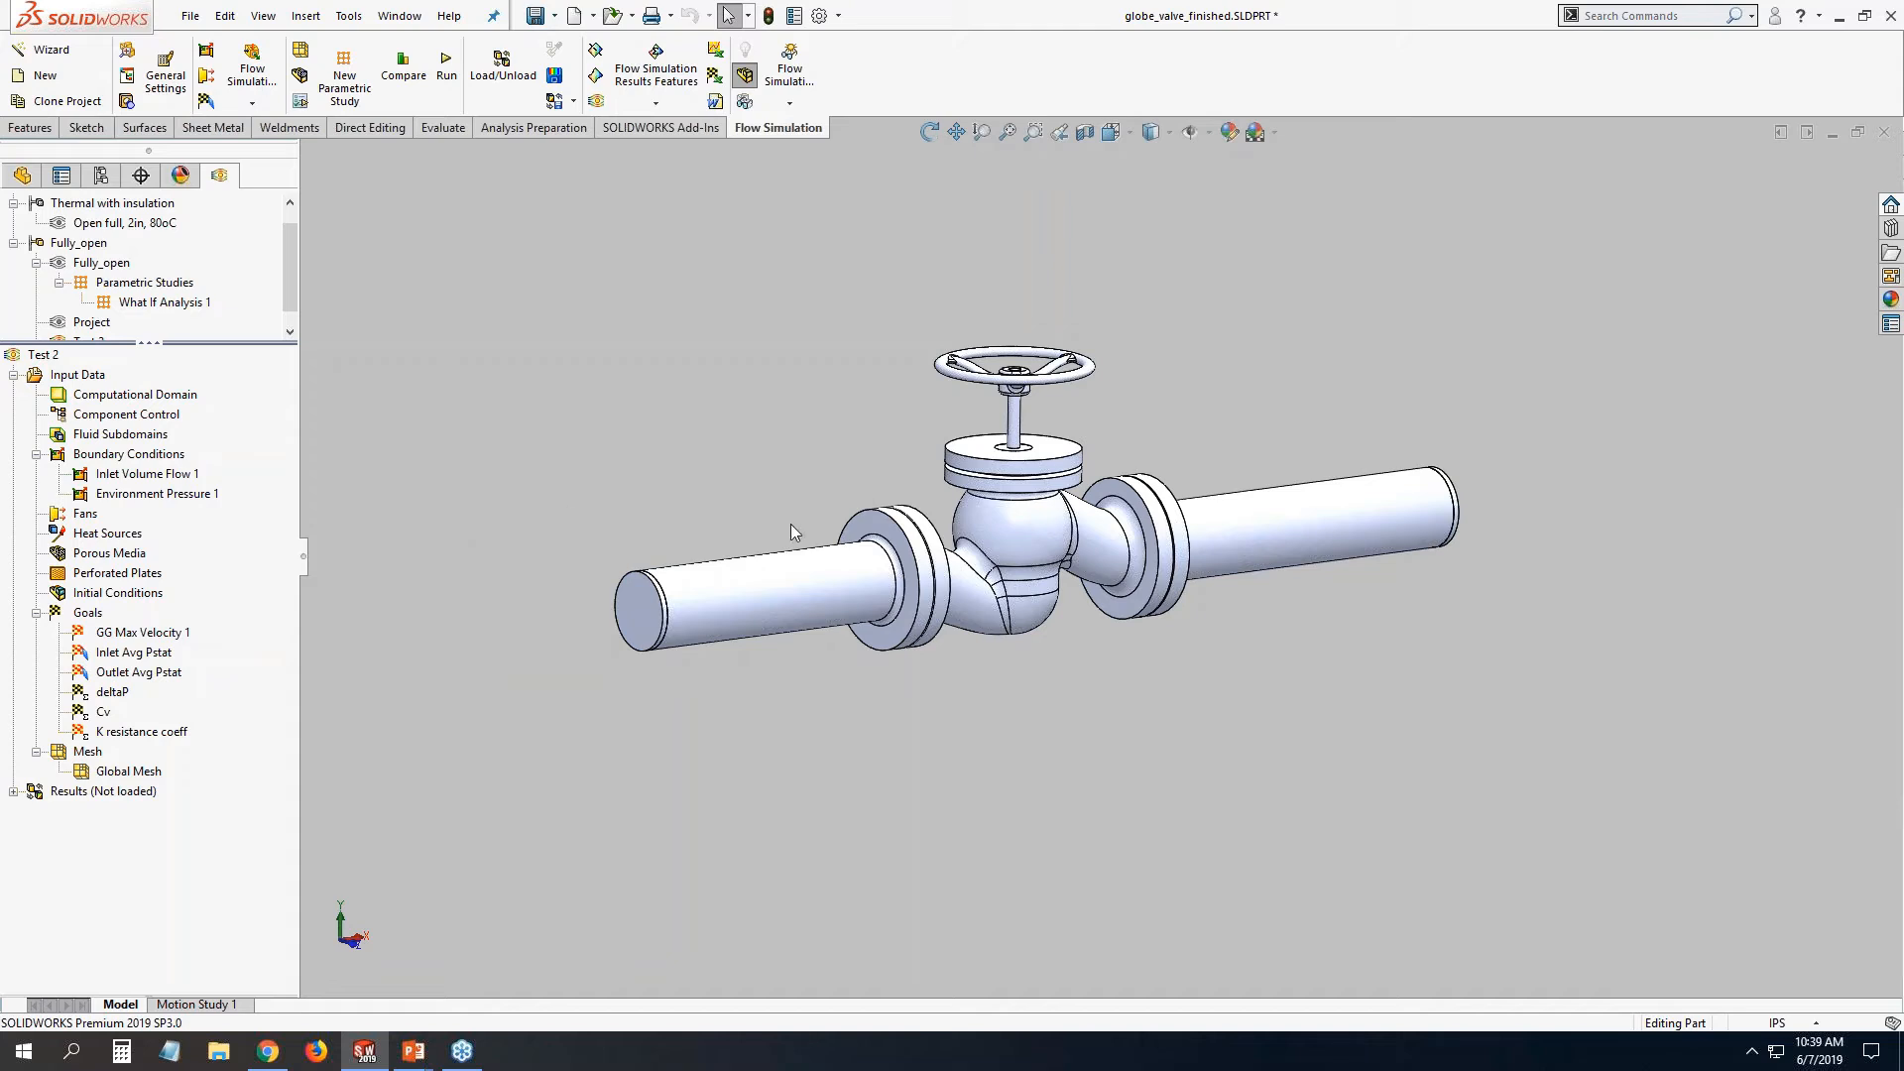
scroll(1007, 525, down, 3)
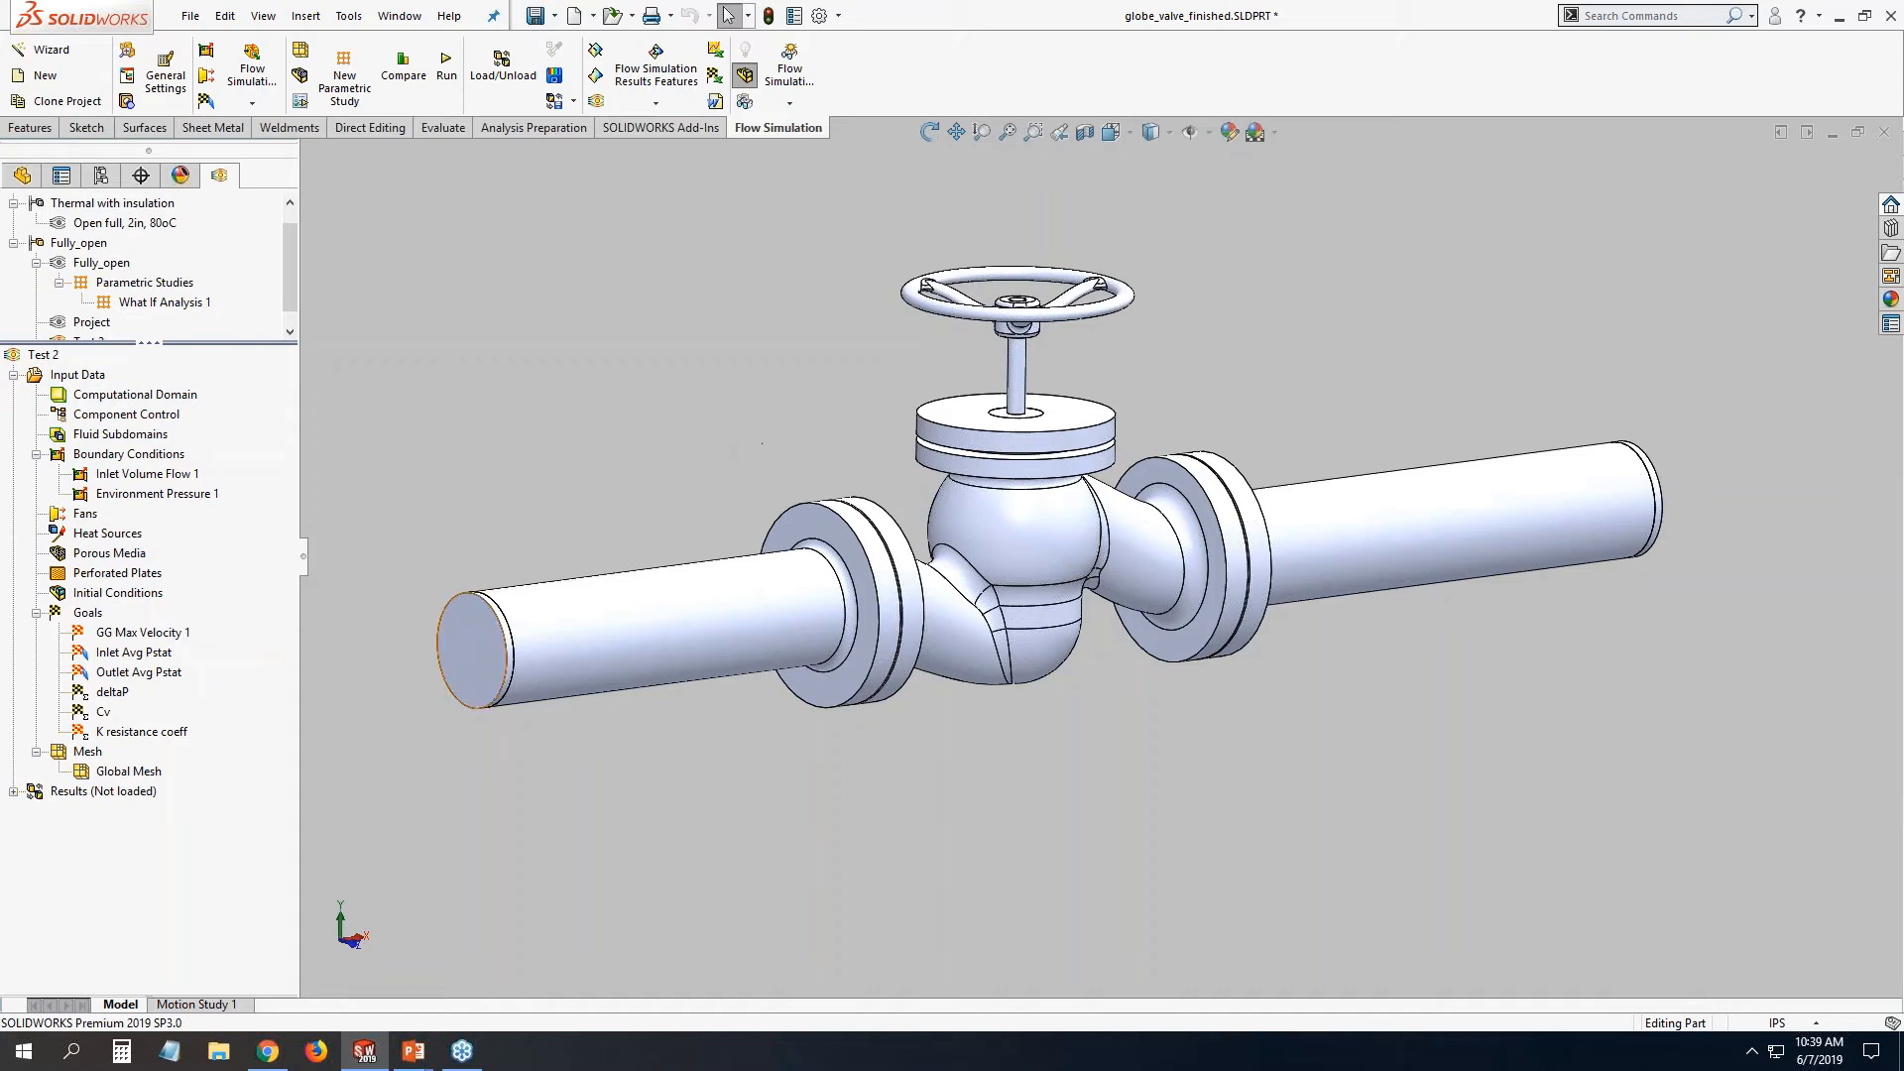
Start a new boundary condition and select the hidden inner face of the inlet lid with Select Other.
right_click(149, 460)
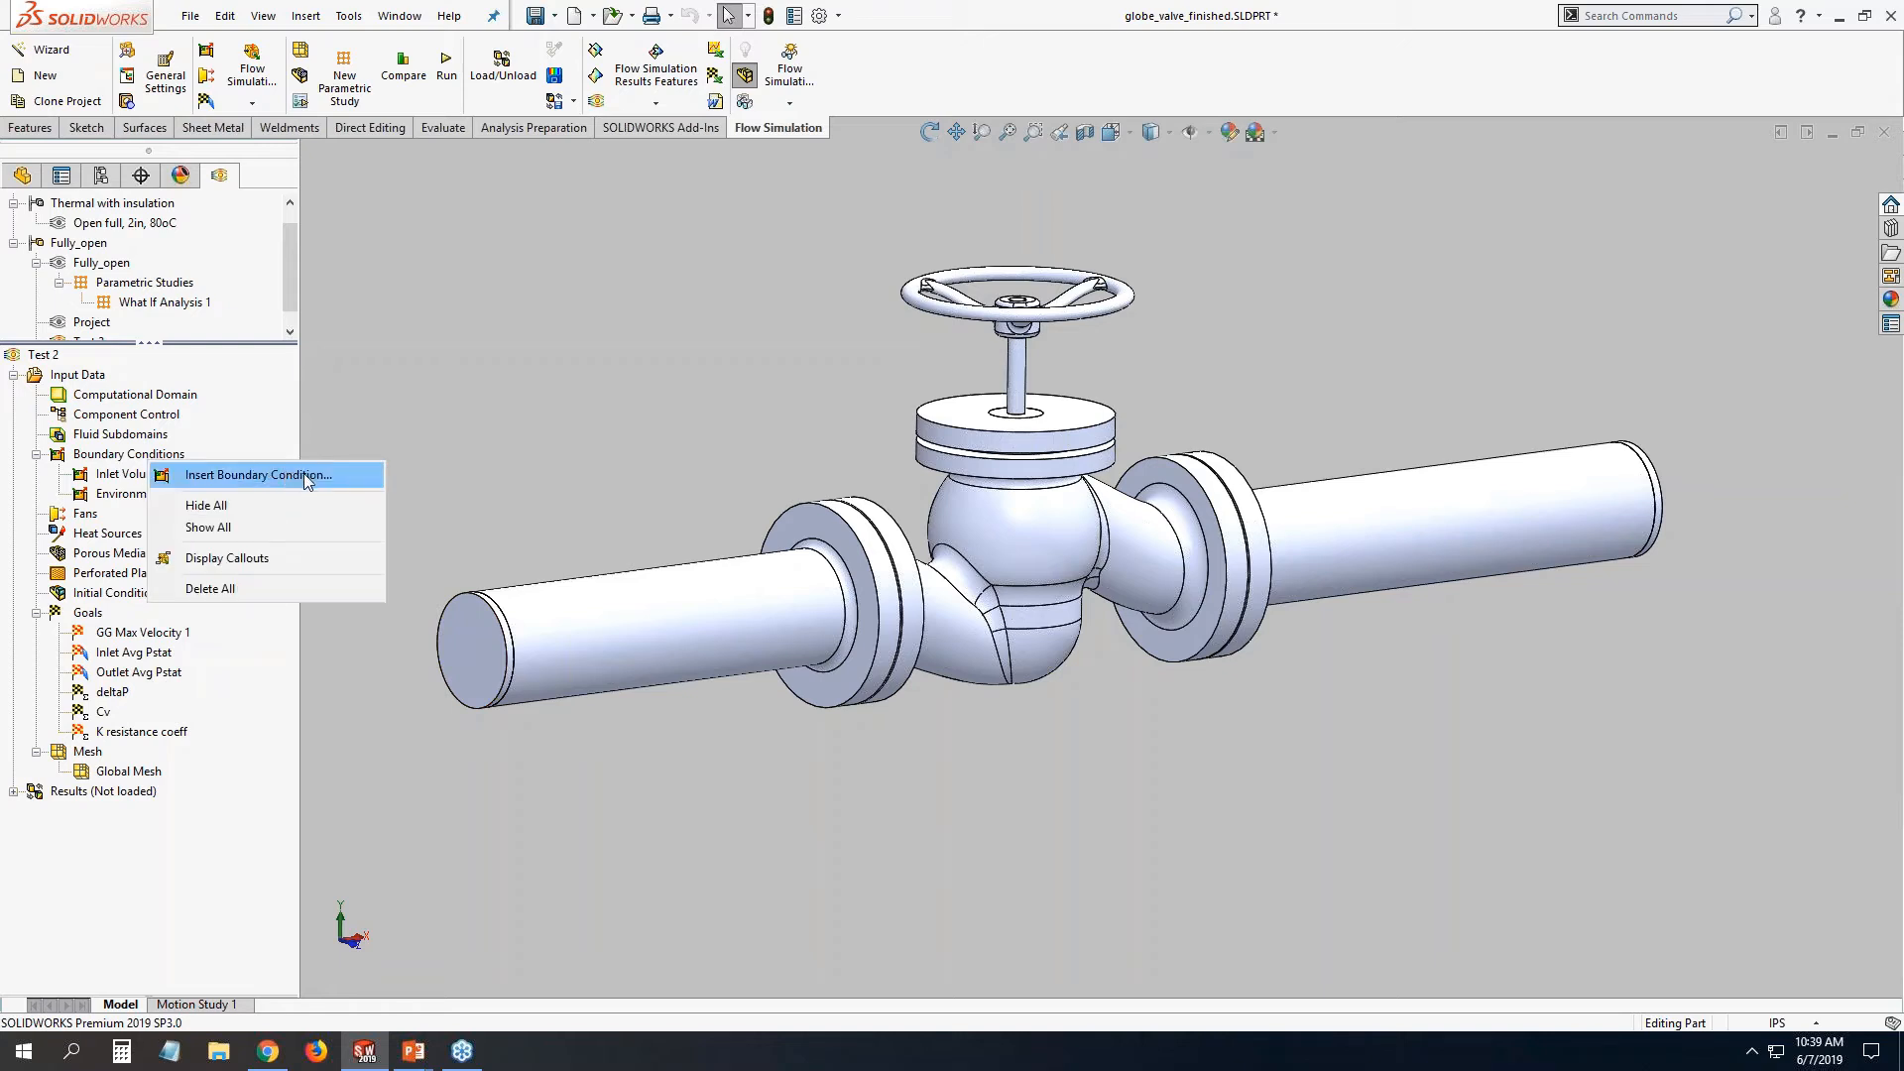
click(304, 474)
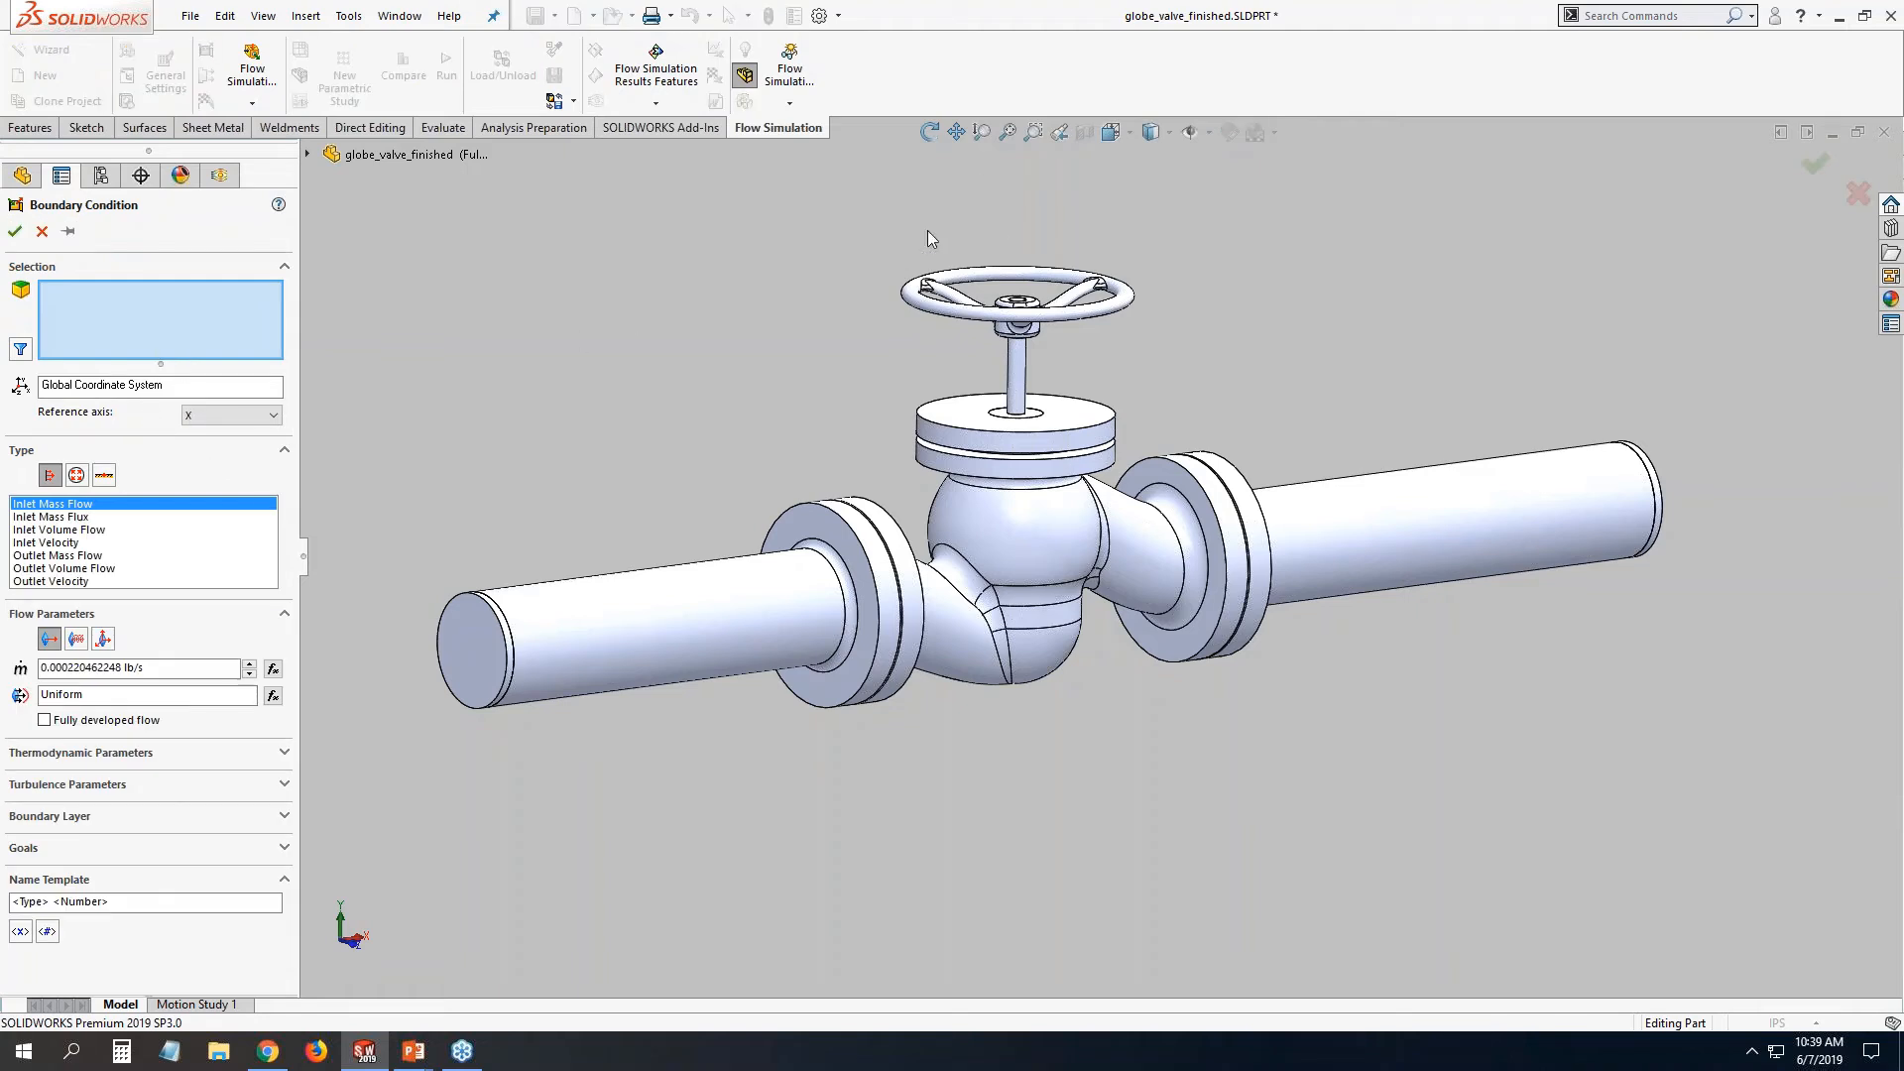
middle_drag(754, 407, 799, 496)
right_click(587, 664)
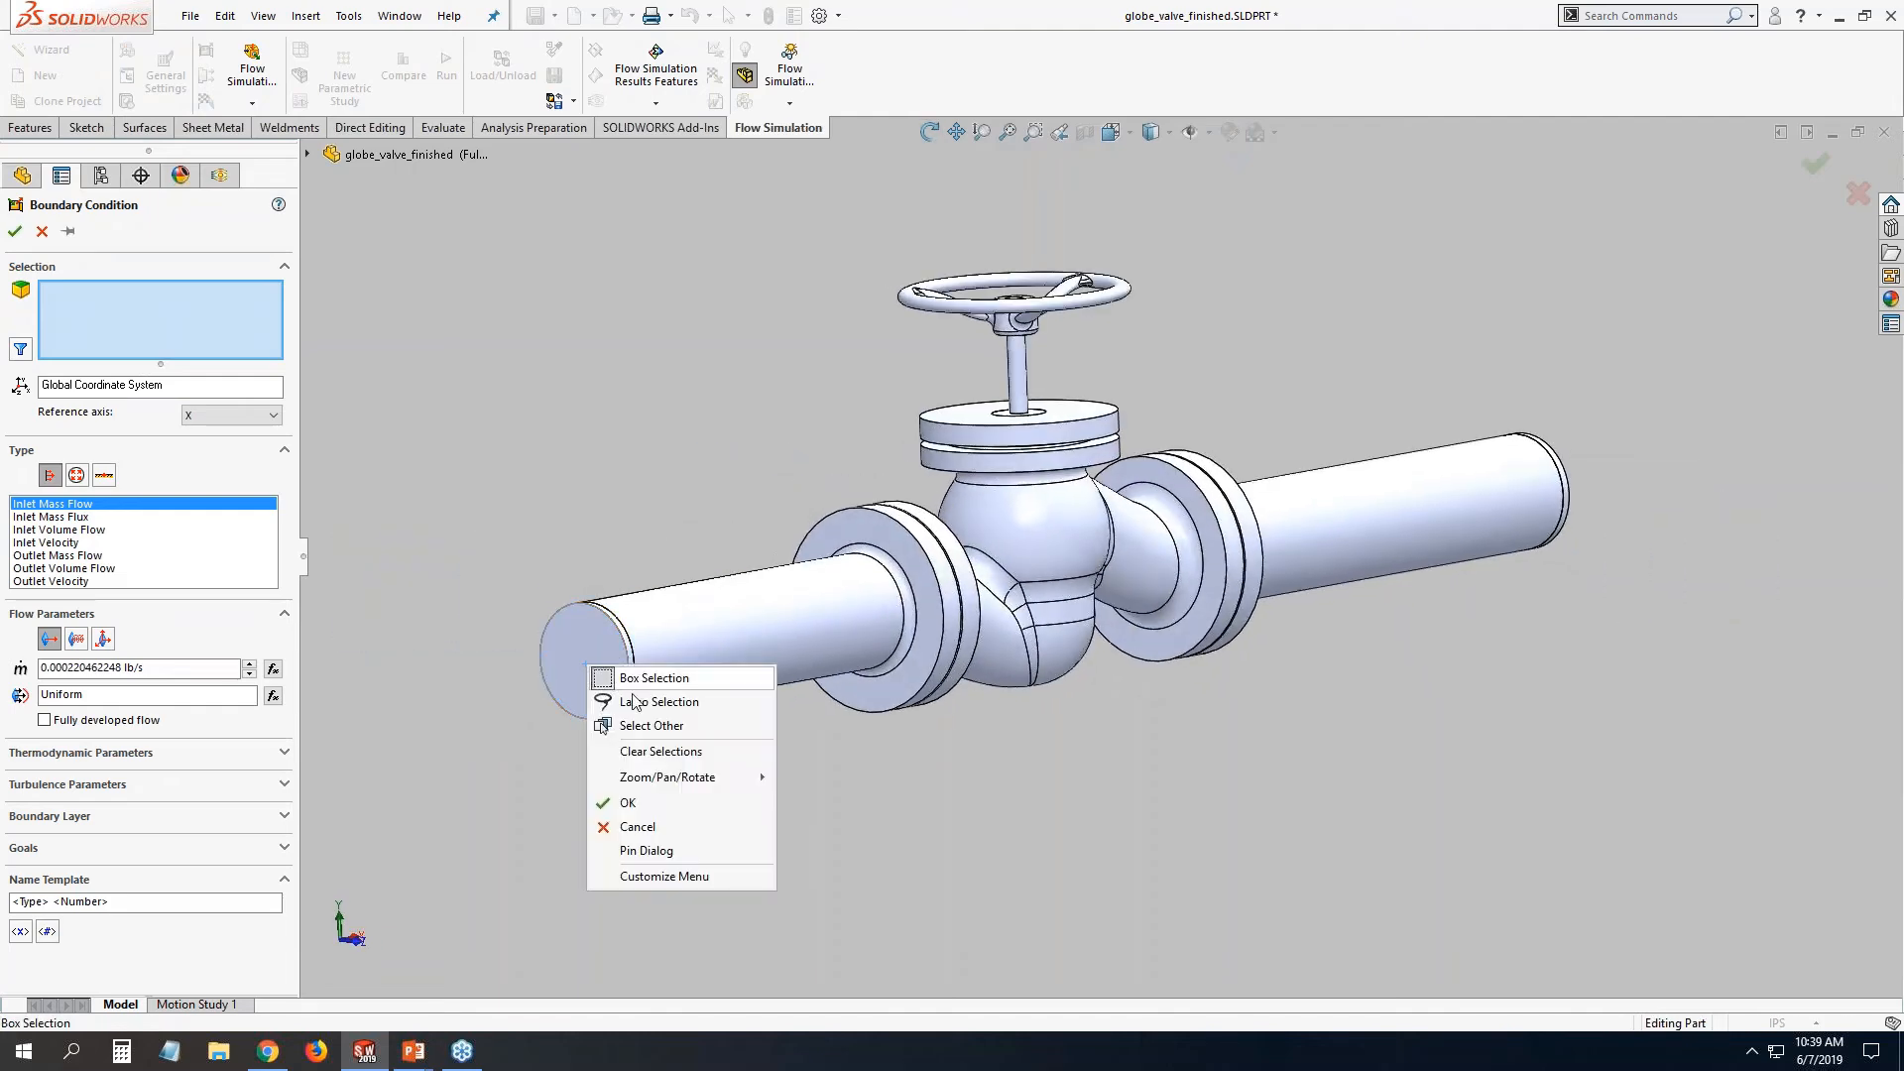
click(655, 727)
click(742, 756)
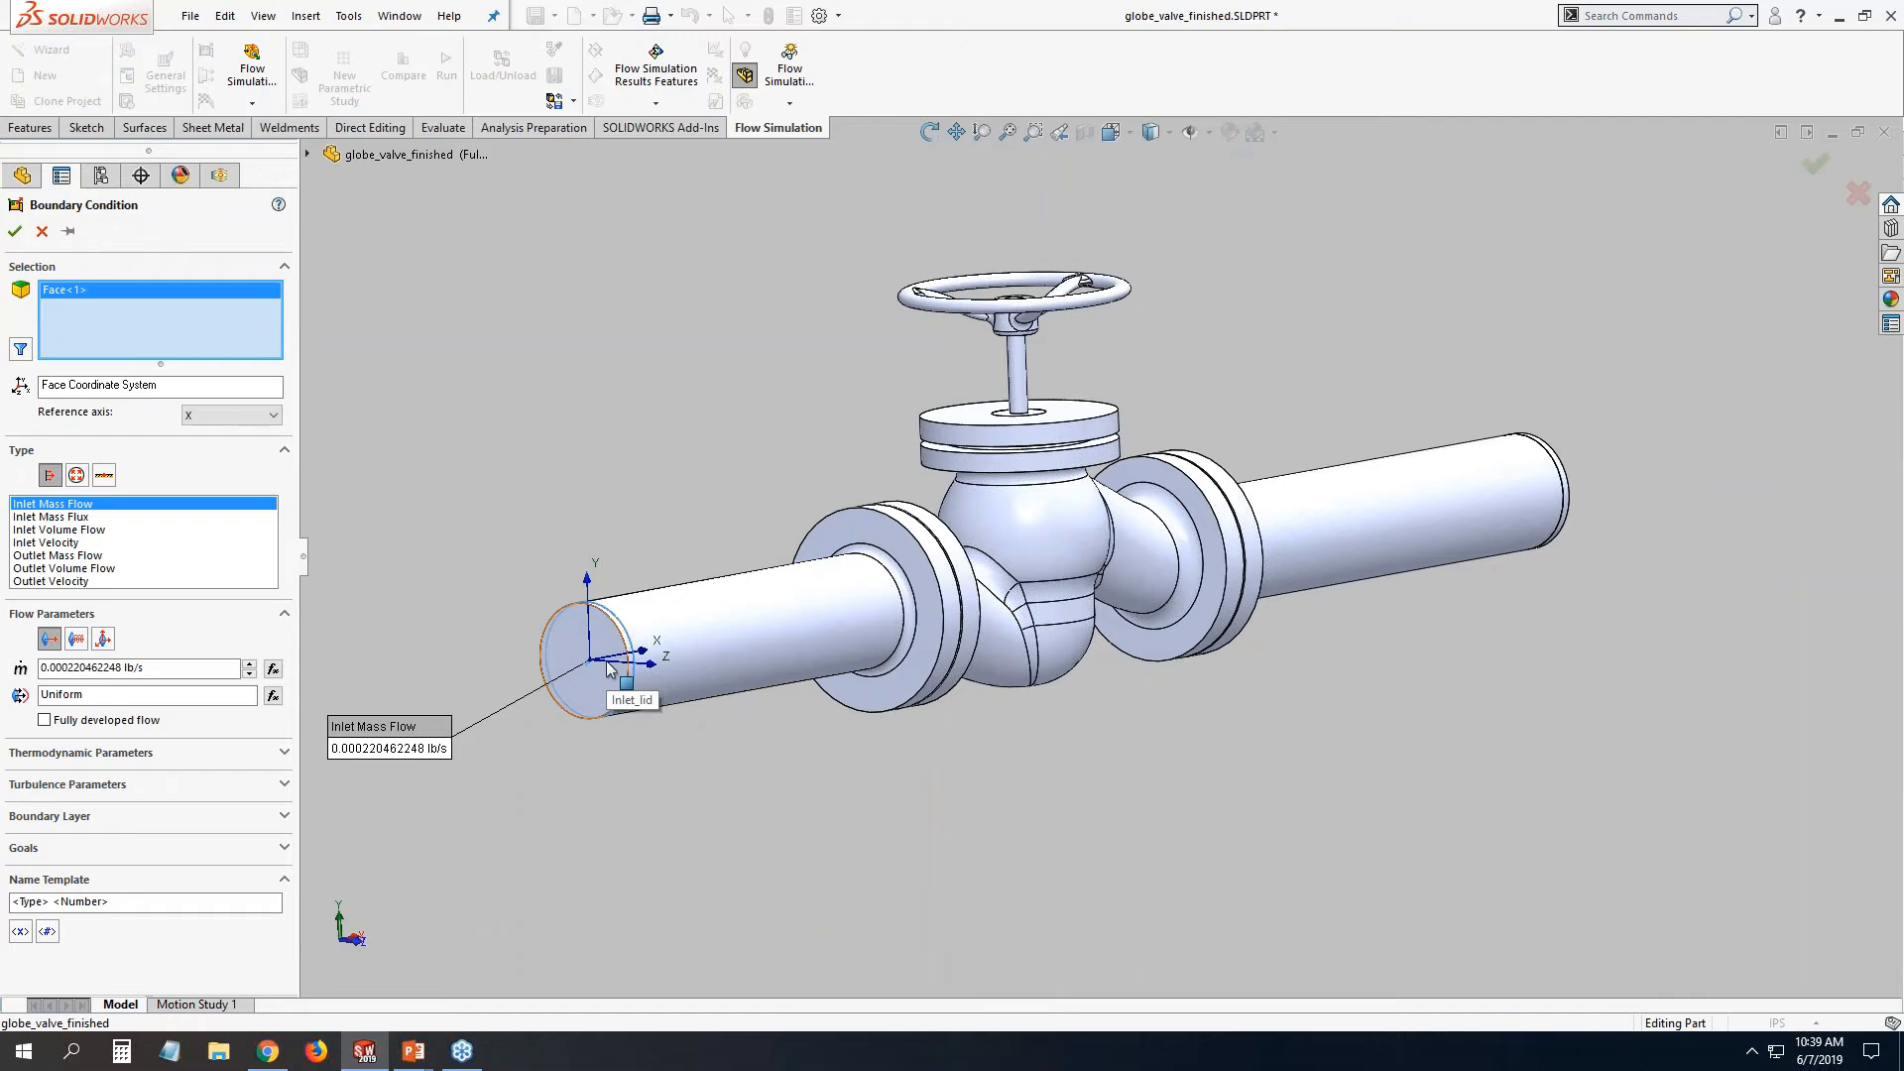
scroll(594, 664, down, 8)
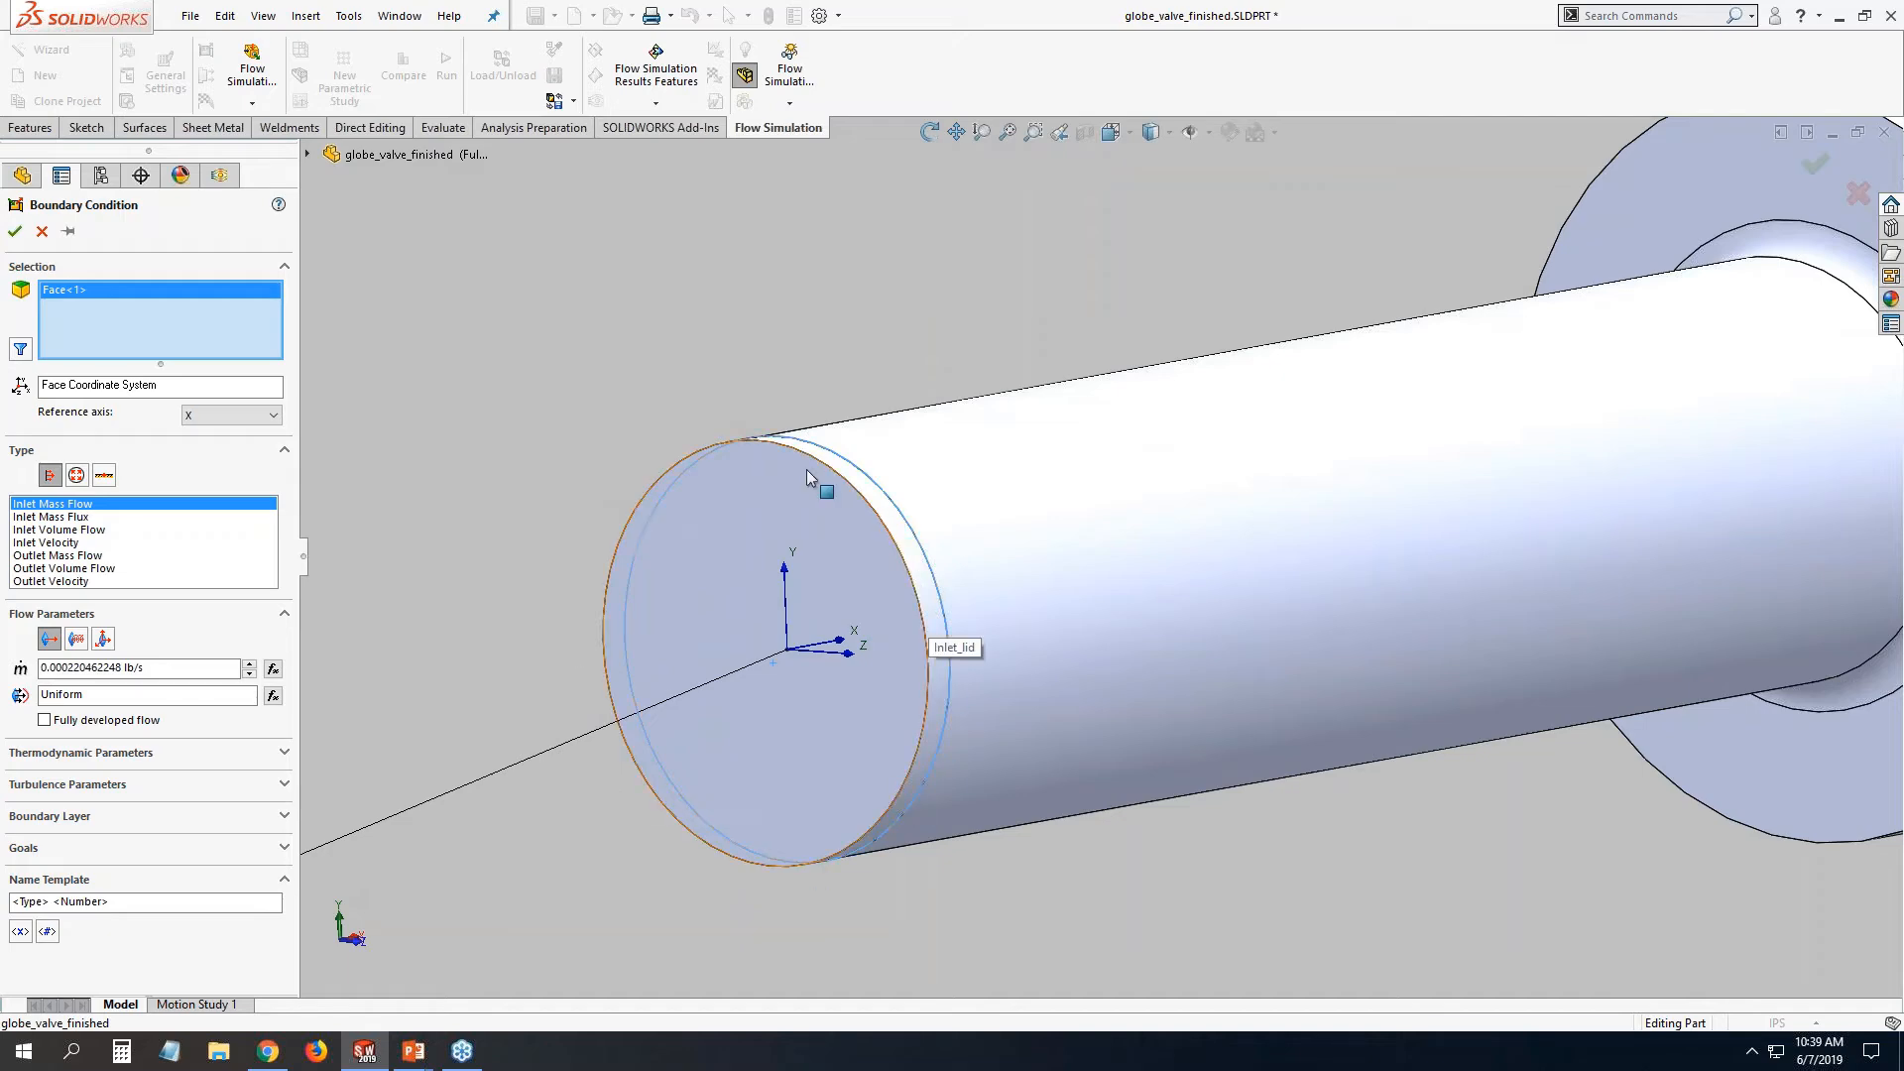
scroll(996, 521, up, 2)
scroll(1229, 590, up, 6)
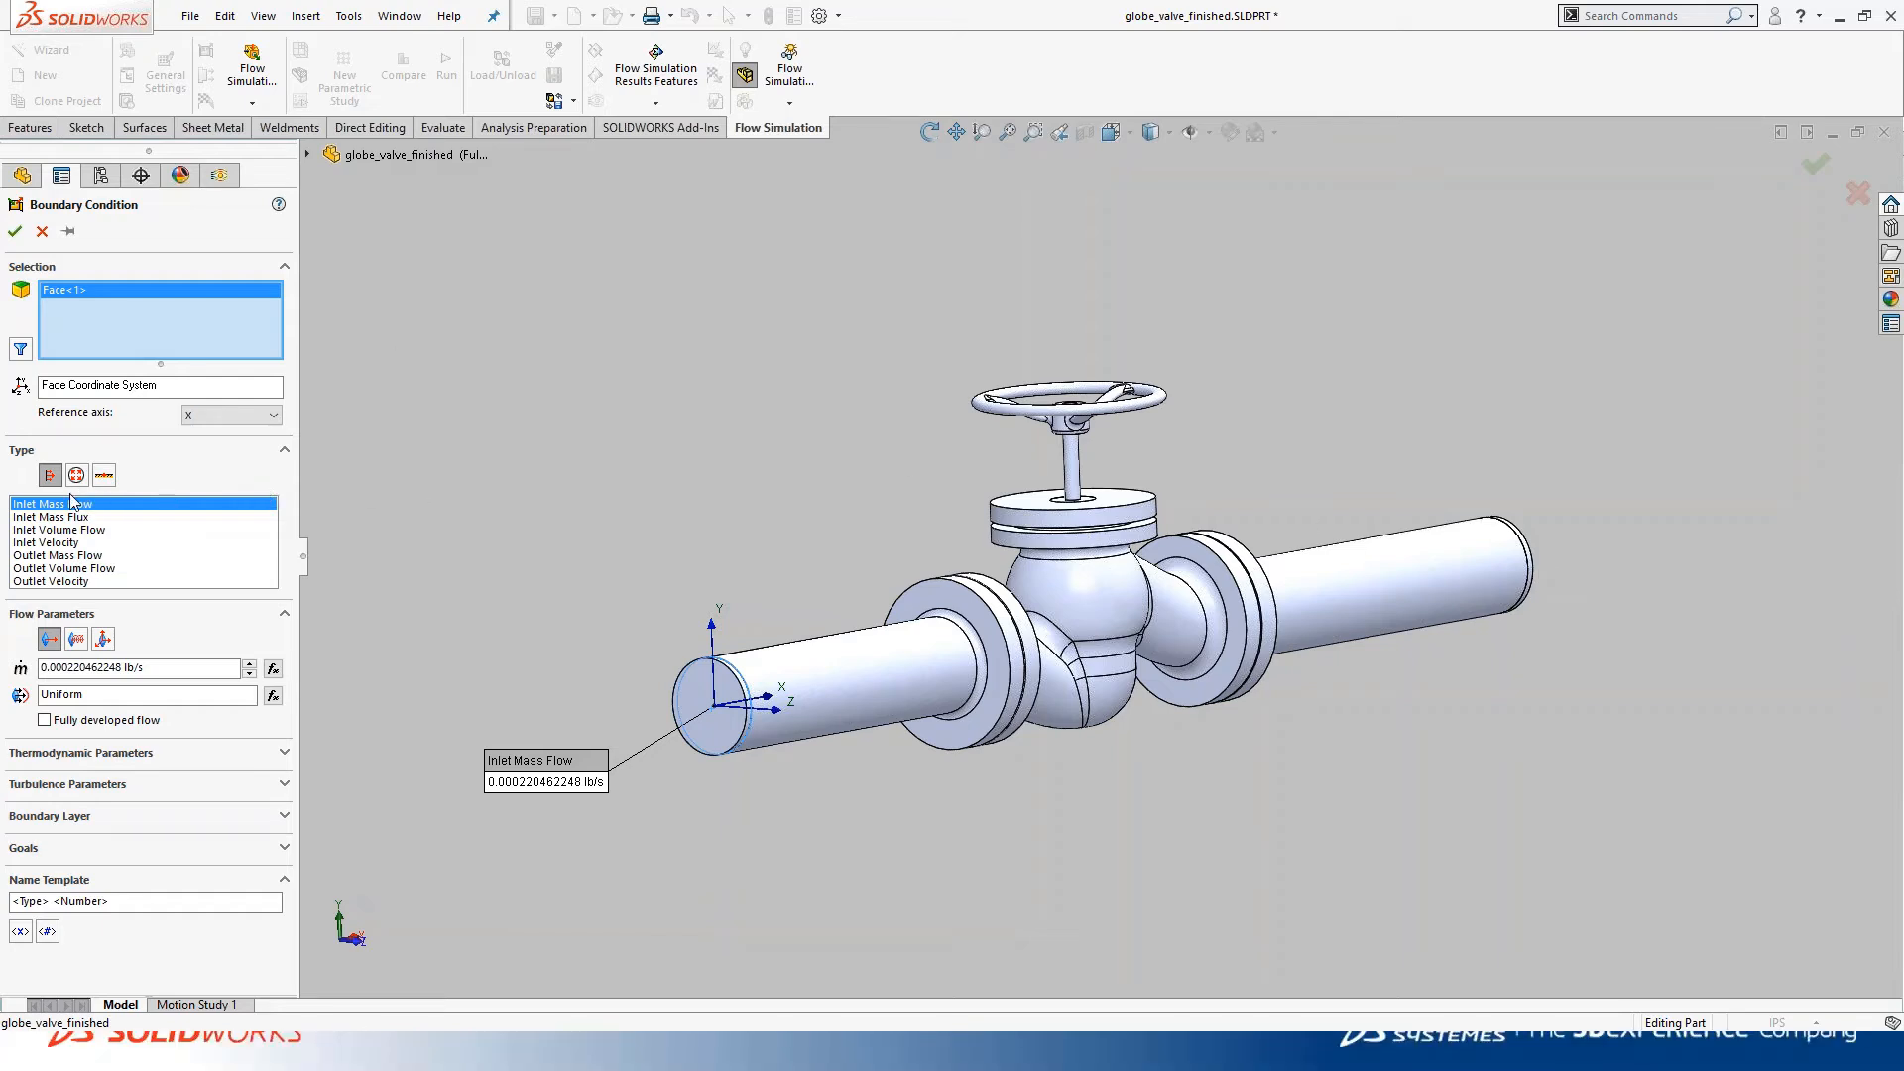
ctrl+middle_drag(557, 550, 395, 361)
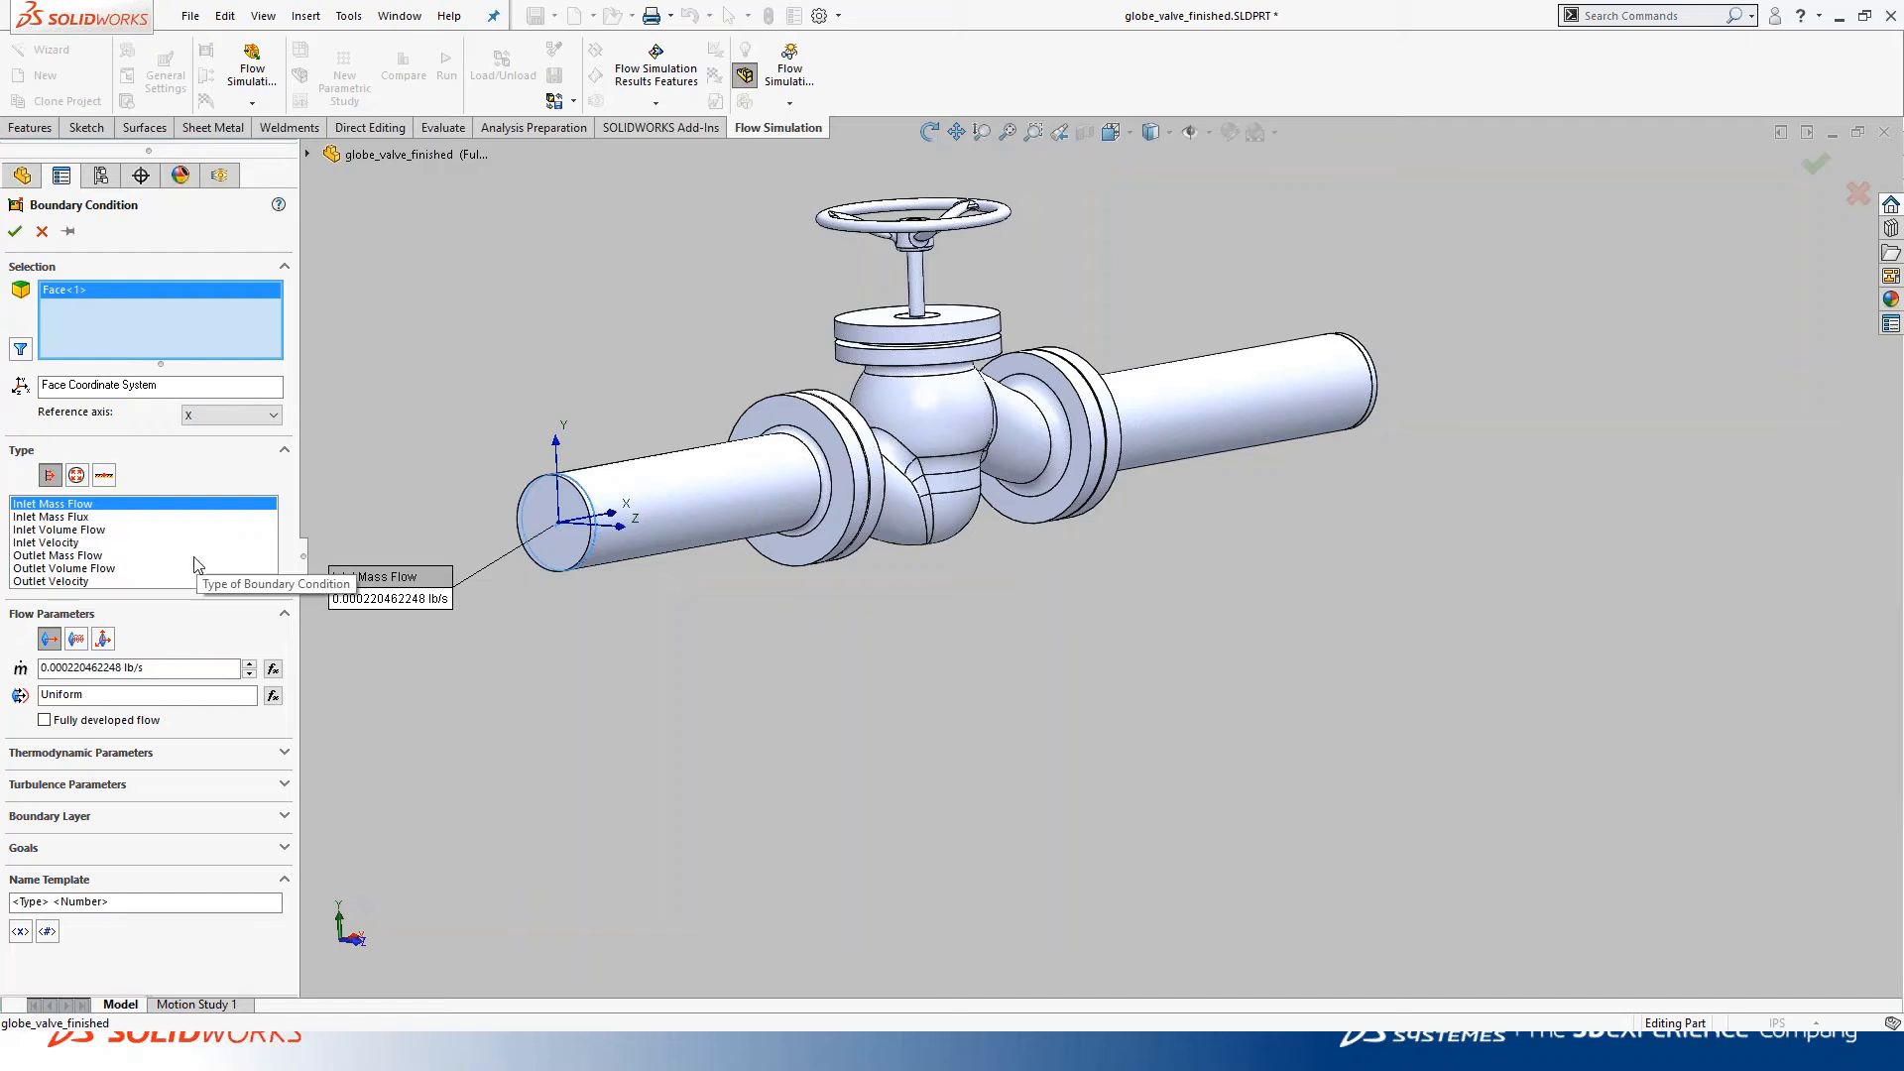
Examine the pressure opening and wall types for the inlet lid face, including the Wall Motion settings for Real Wall.
click(78, 476)
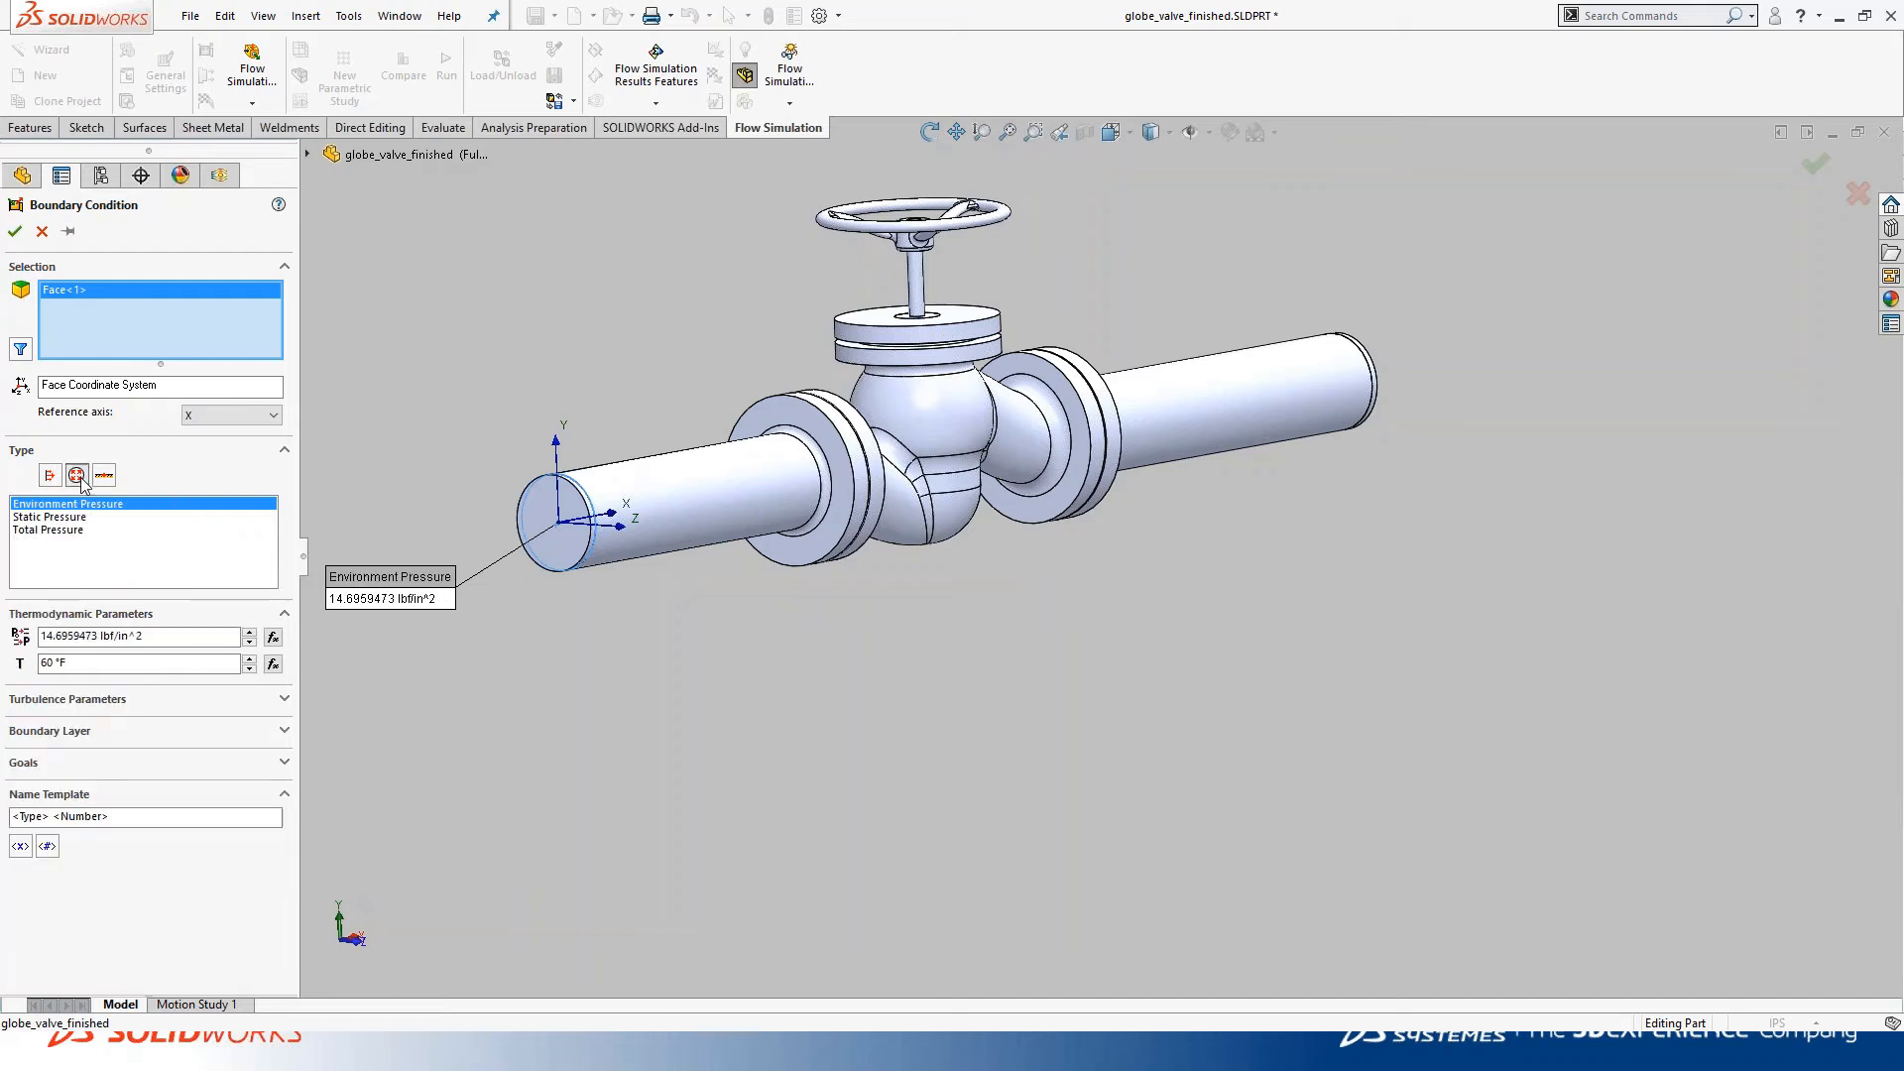
click(105, 475)
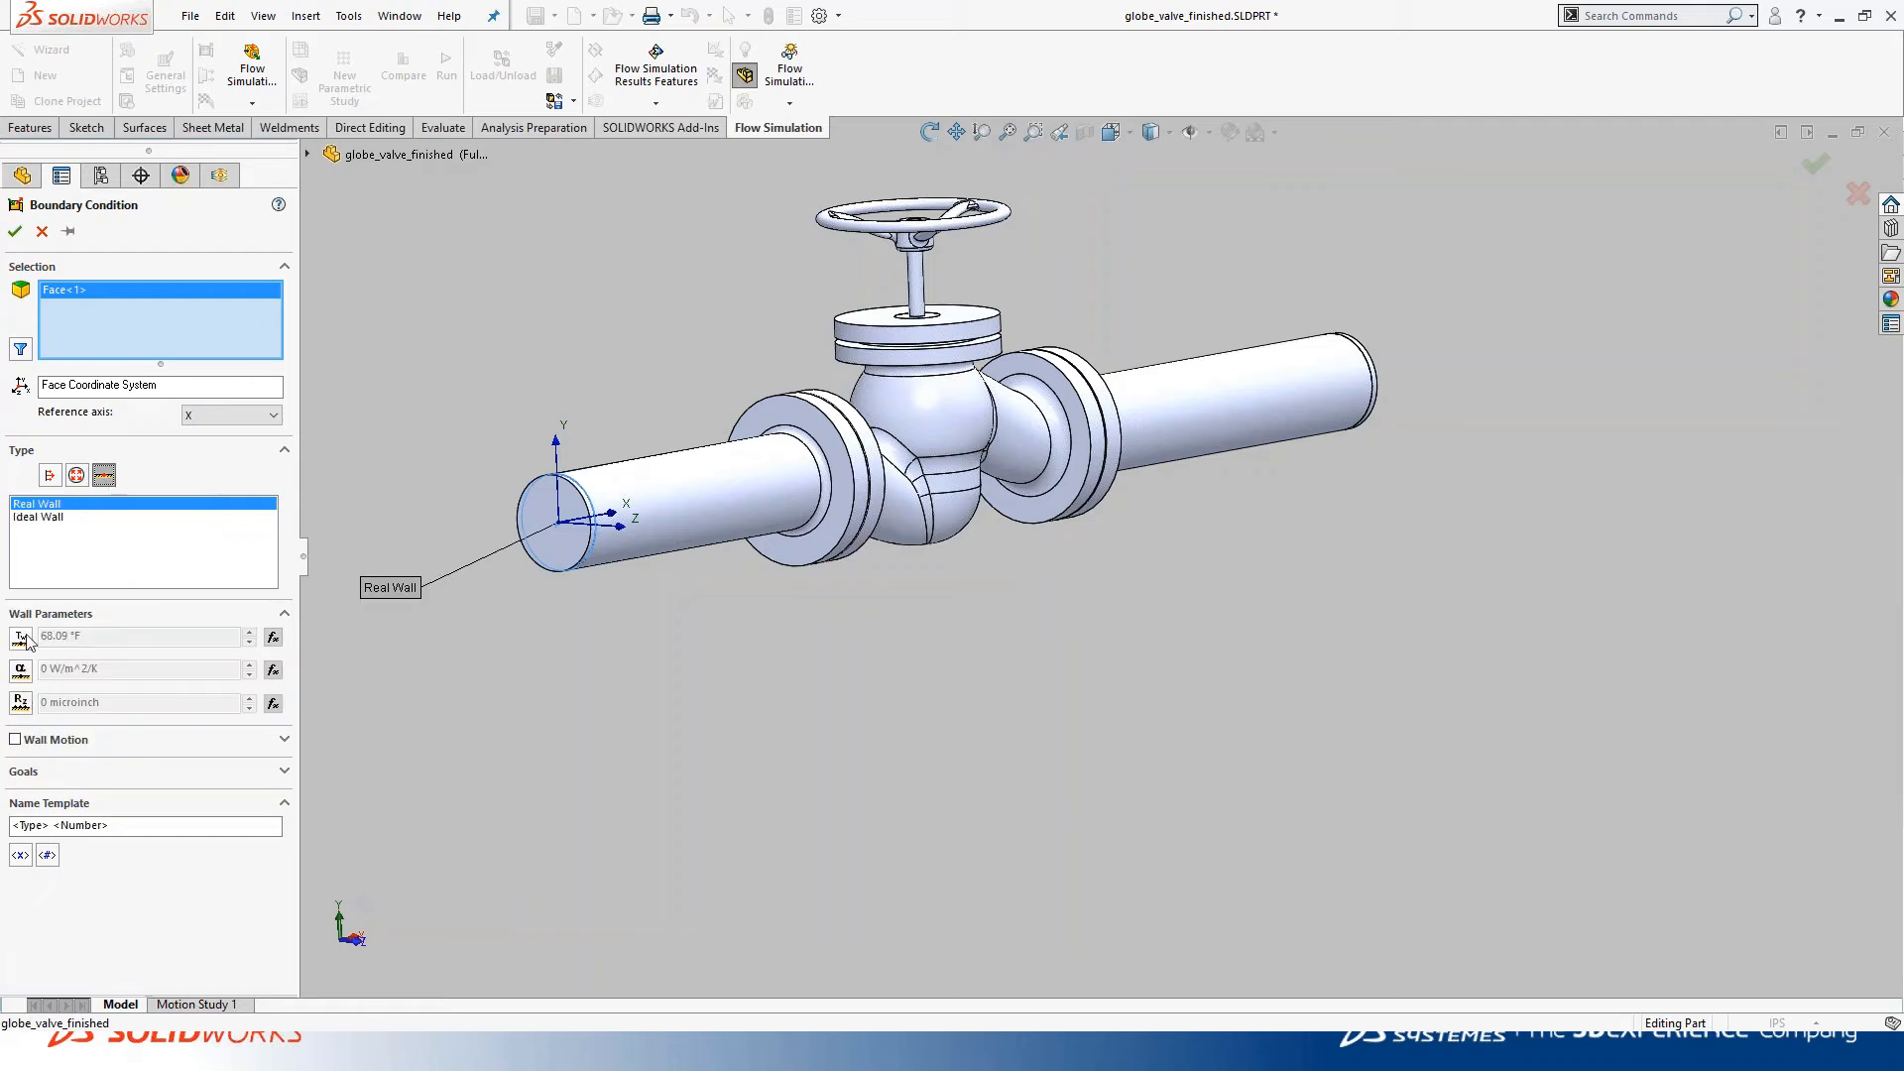
click(15, 739)
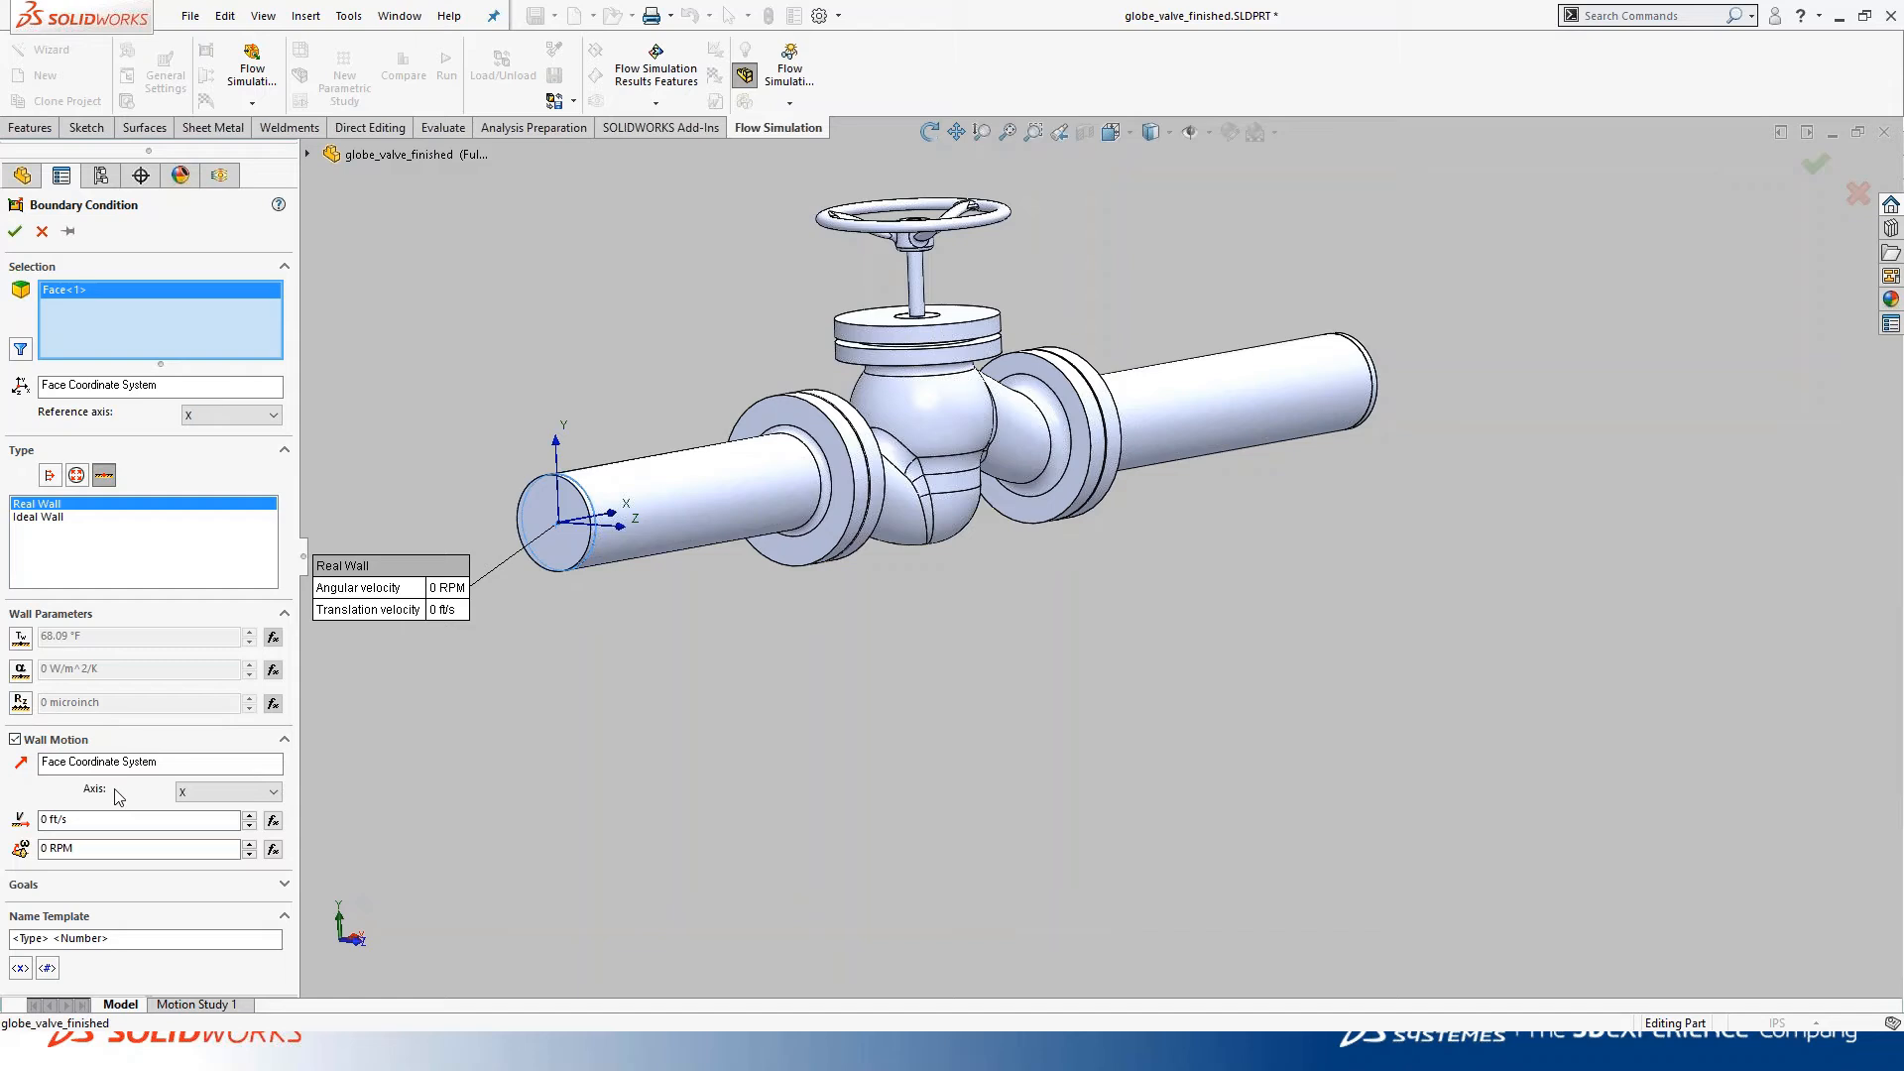
click(24, 744)
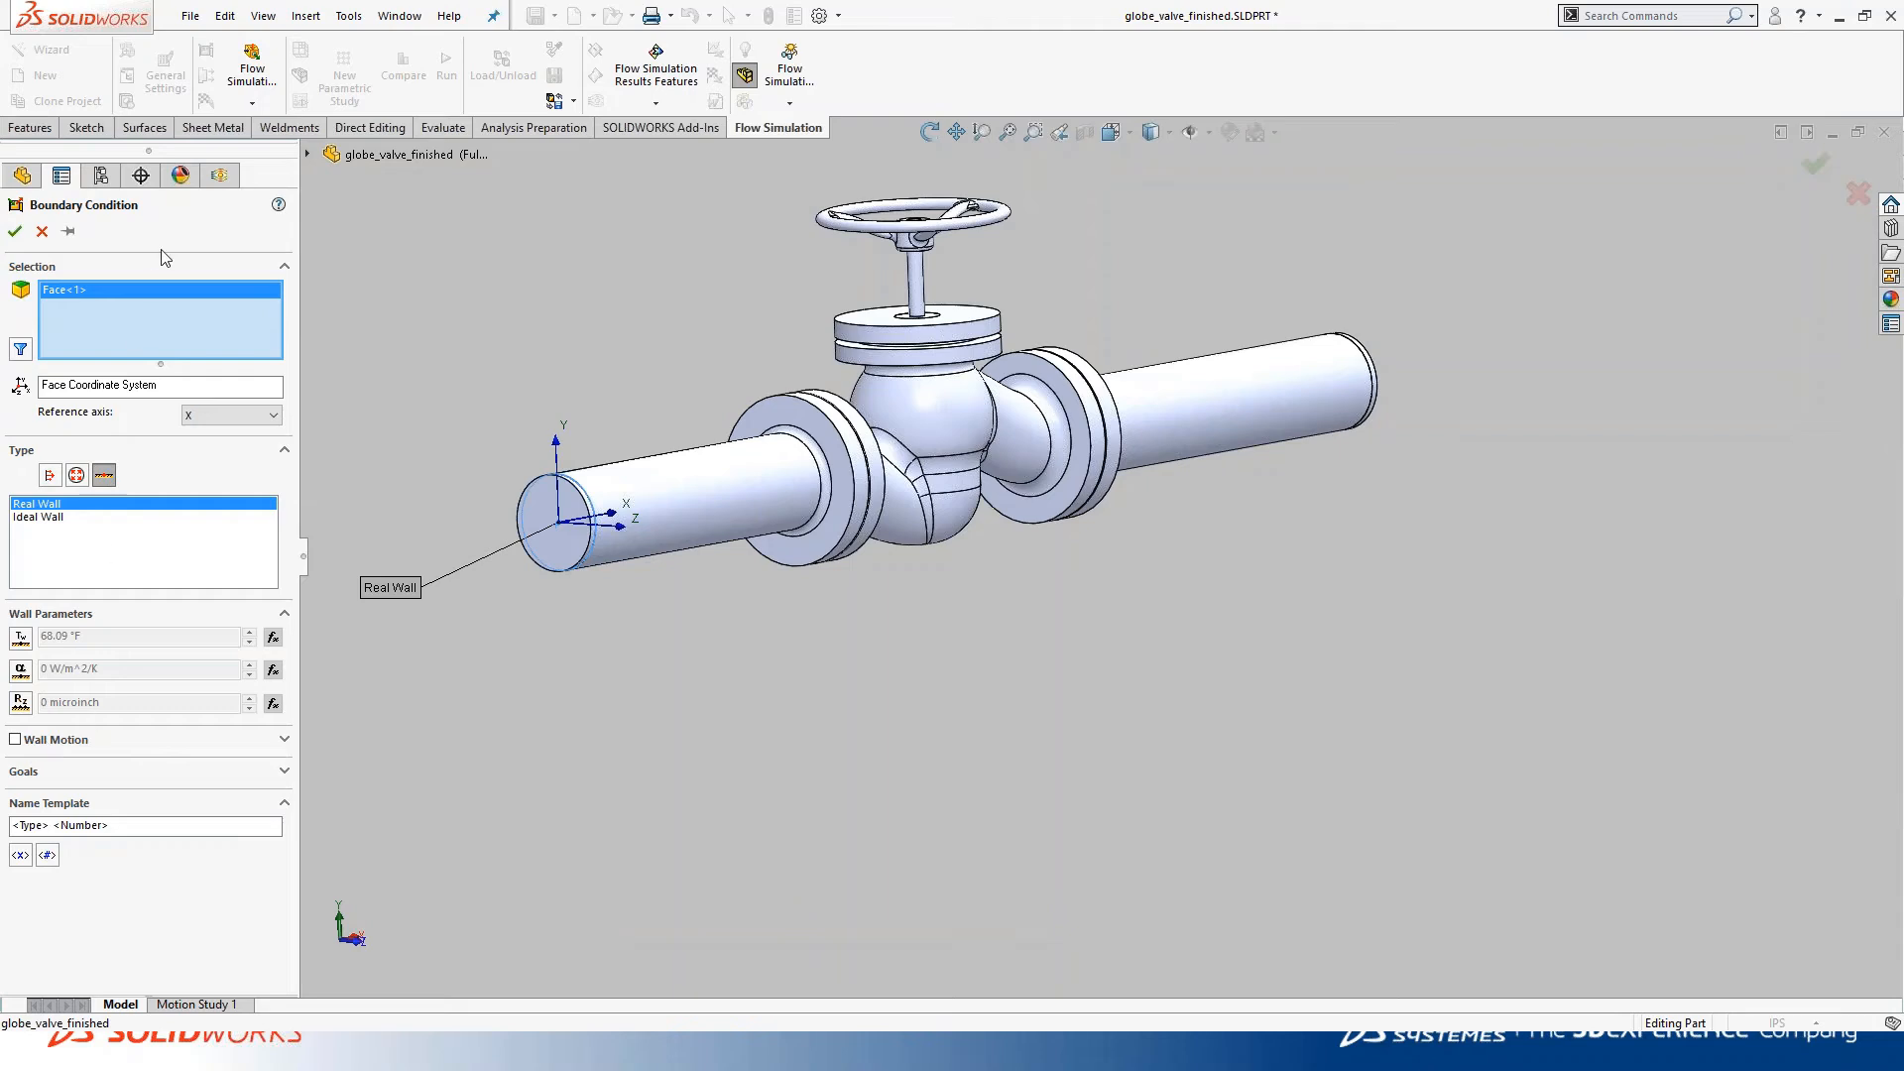
Try an Inlet Volume Flow condition of 175 gal (US)/min on the inlet lid face and discard it.
click(50, 476)
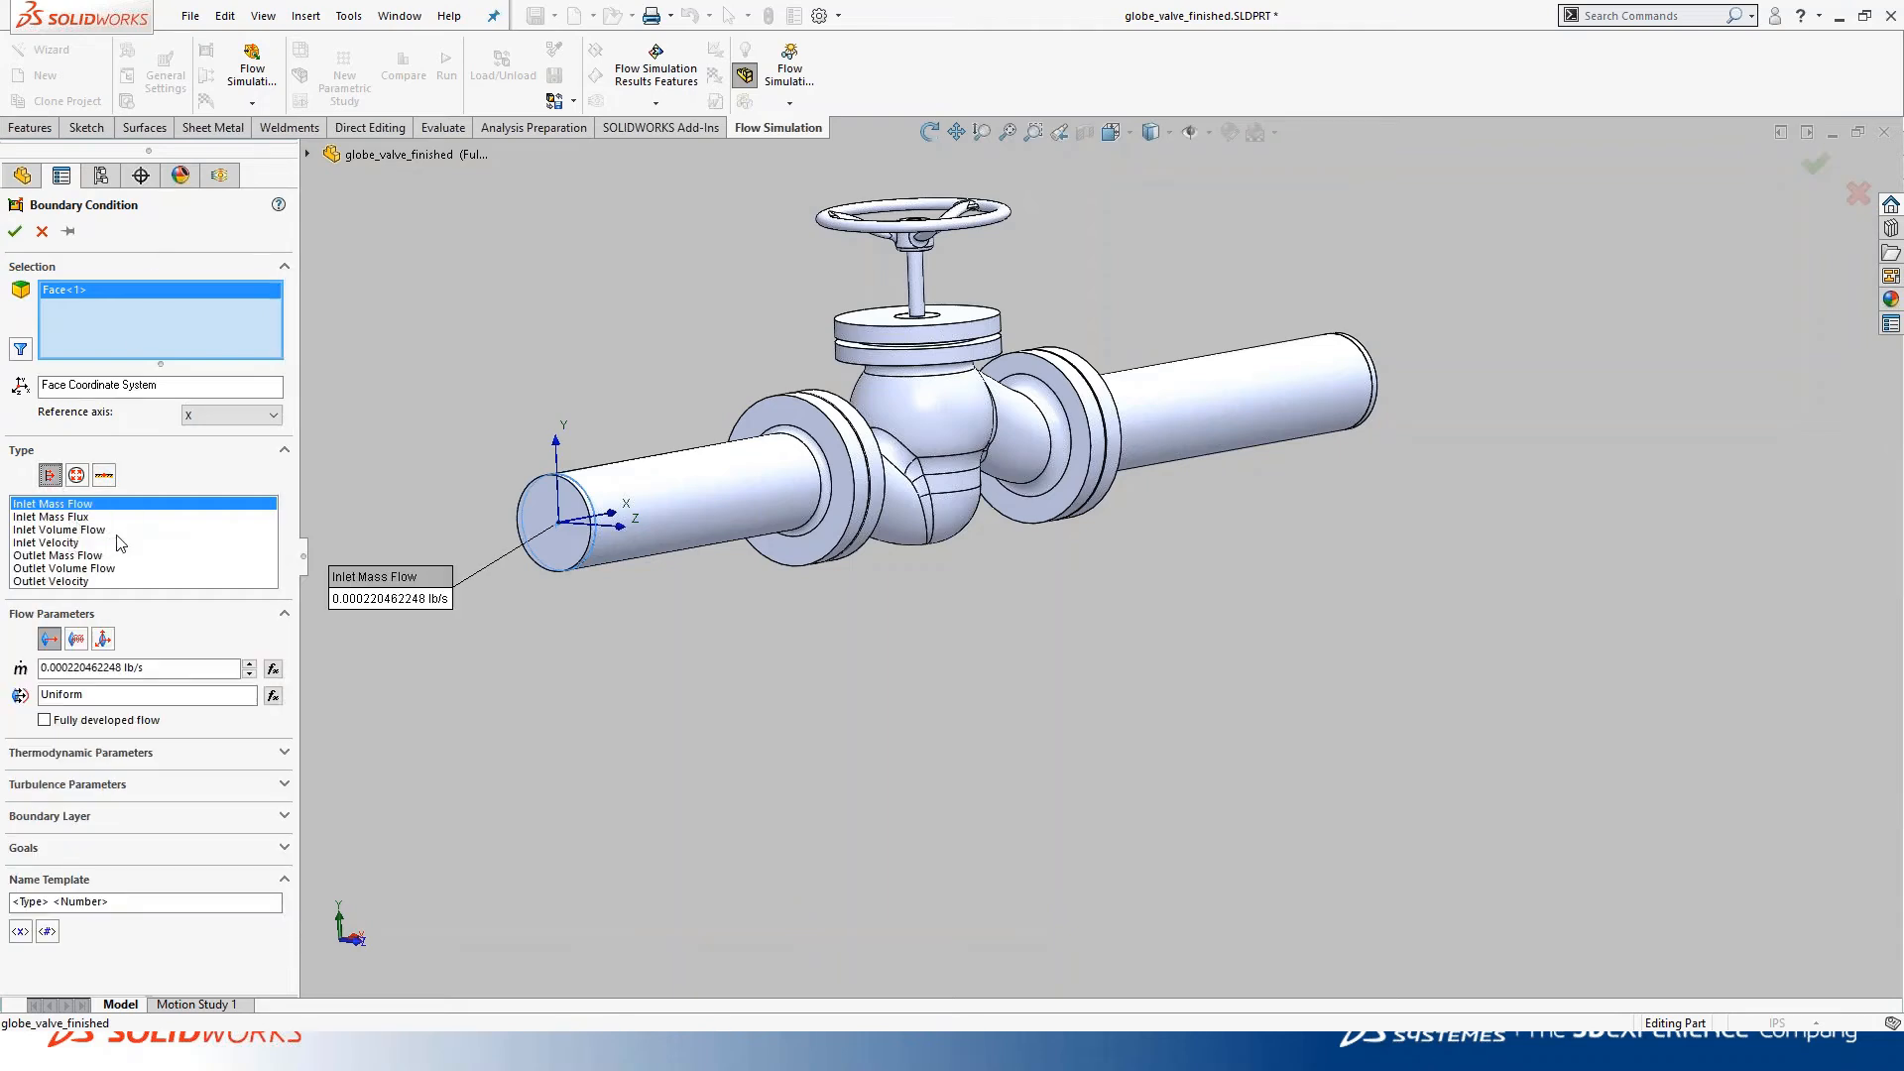
click(97, 530)
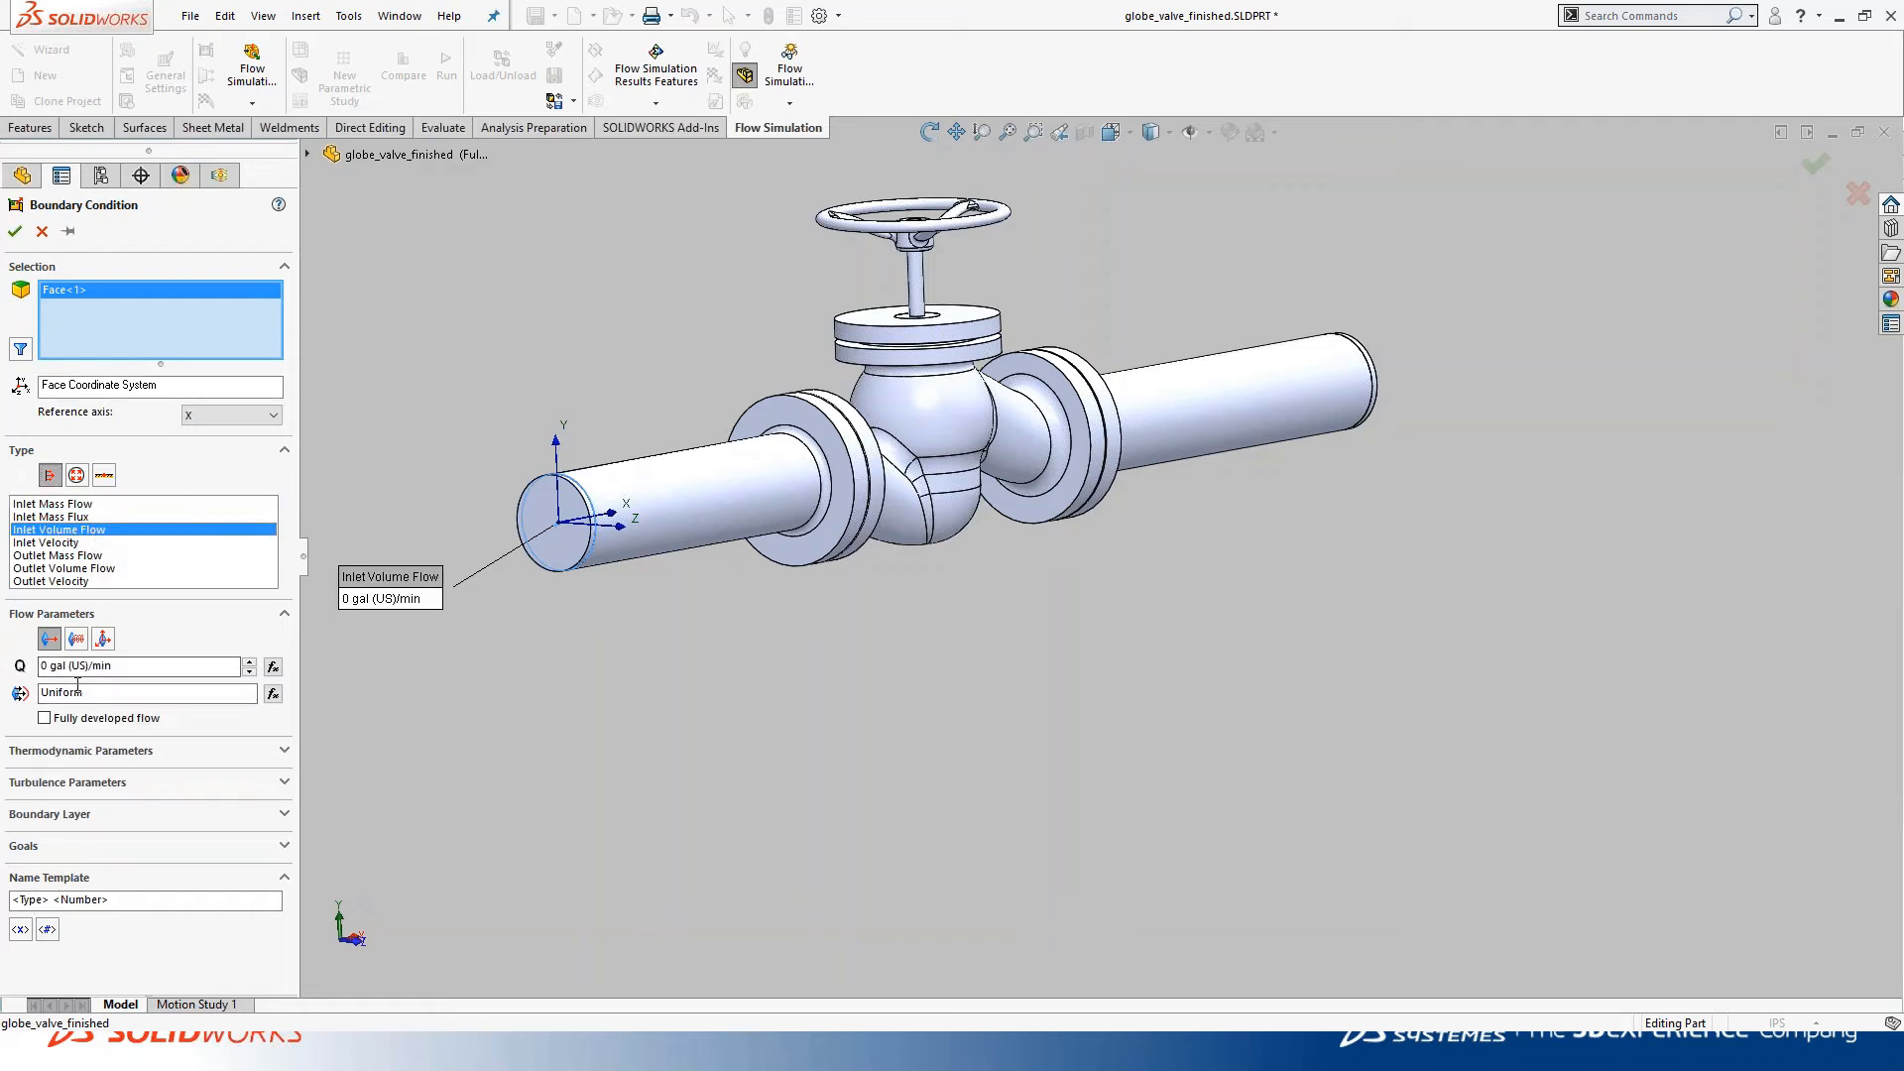
drag(47, 668, 37, 676)
text(175)
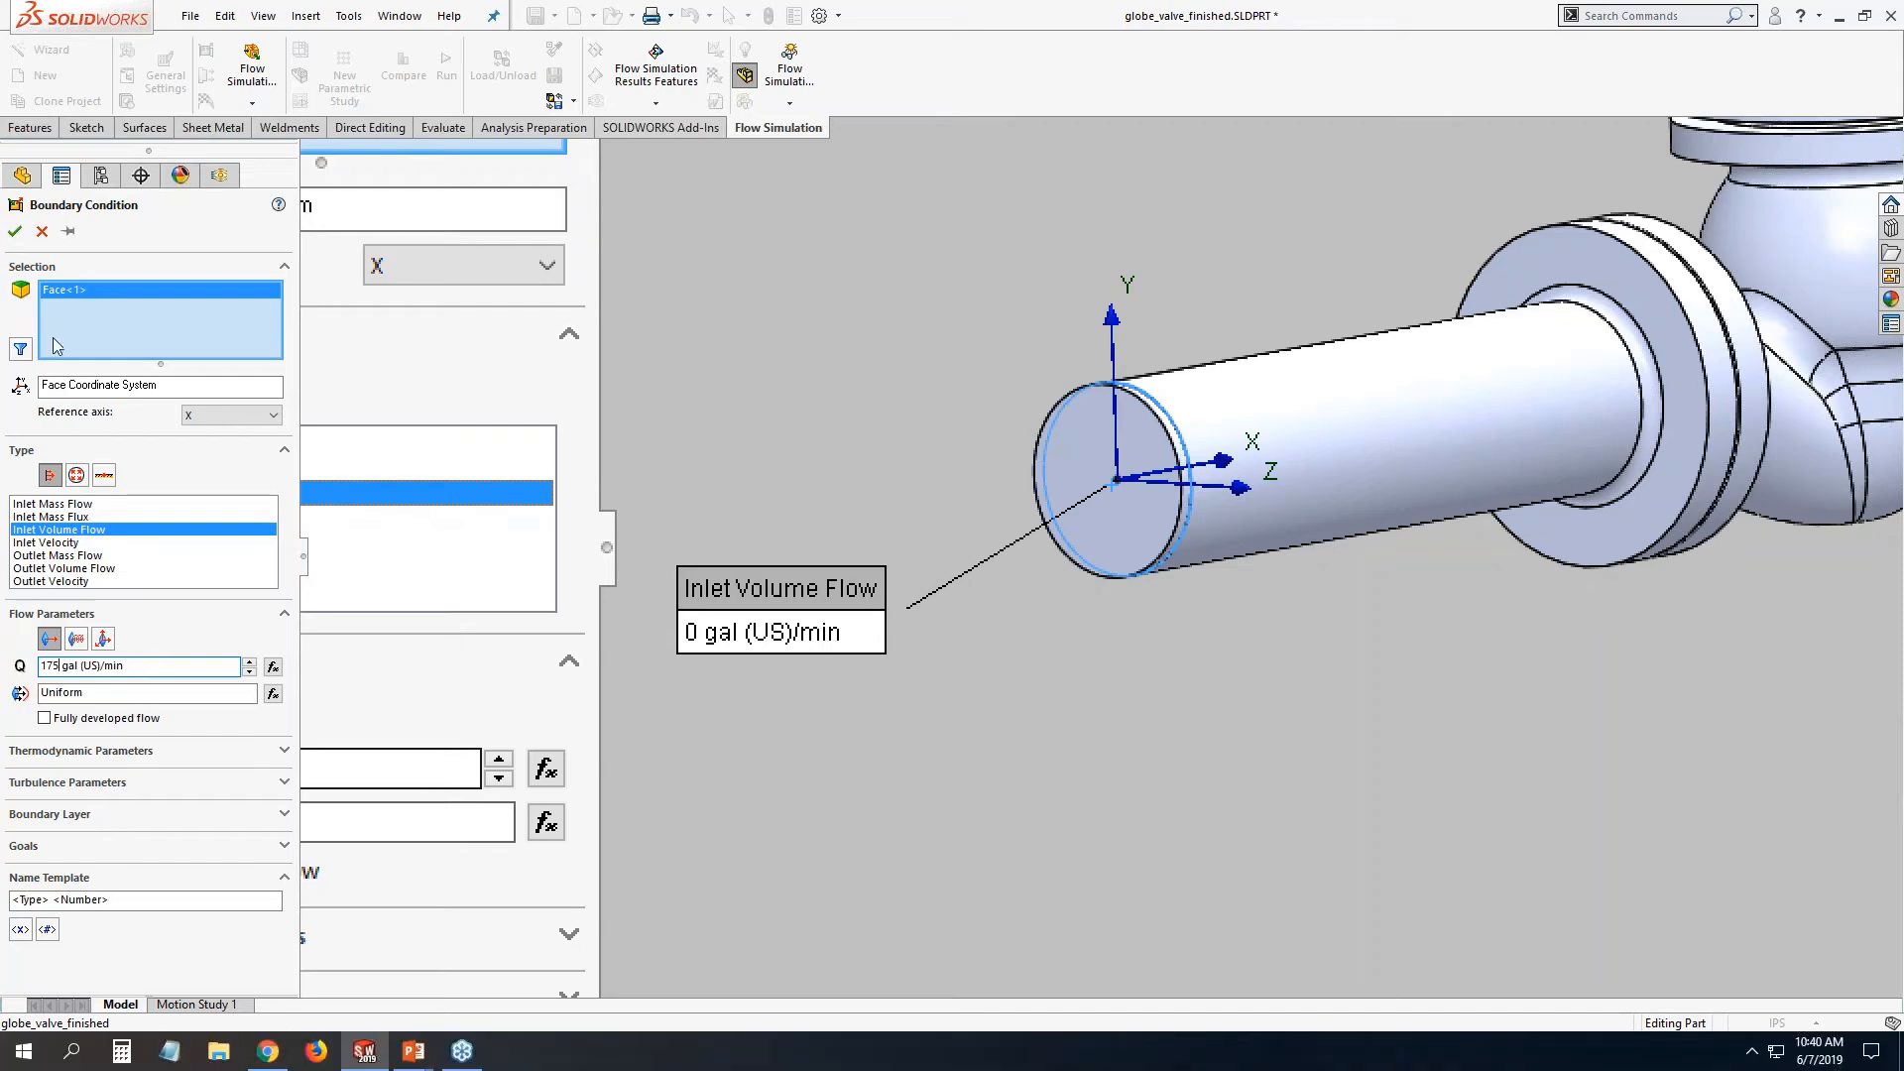
click(42, 233)
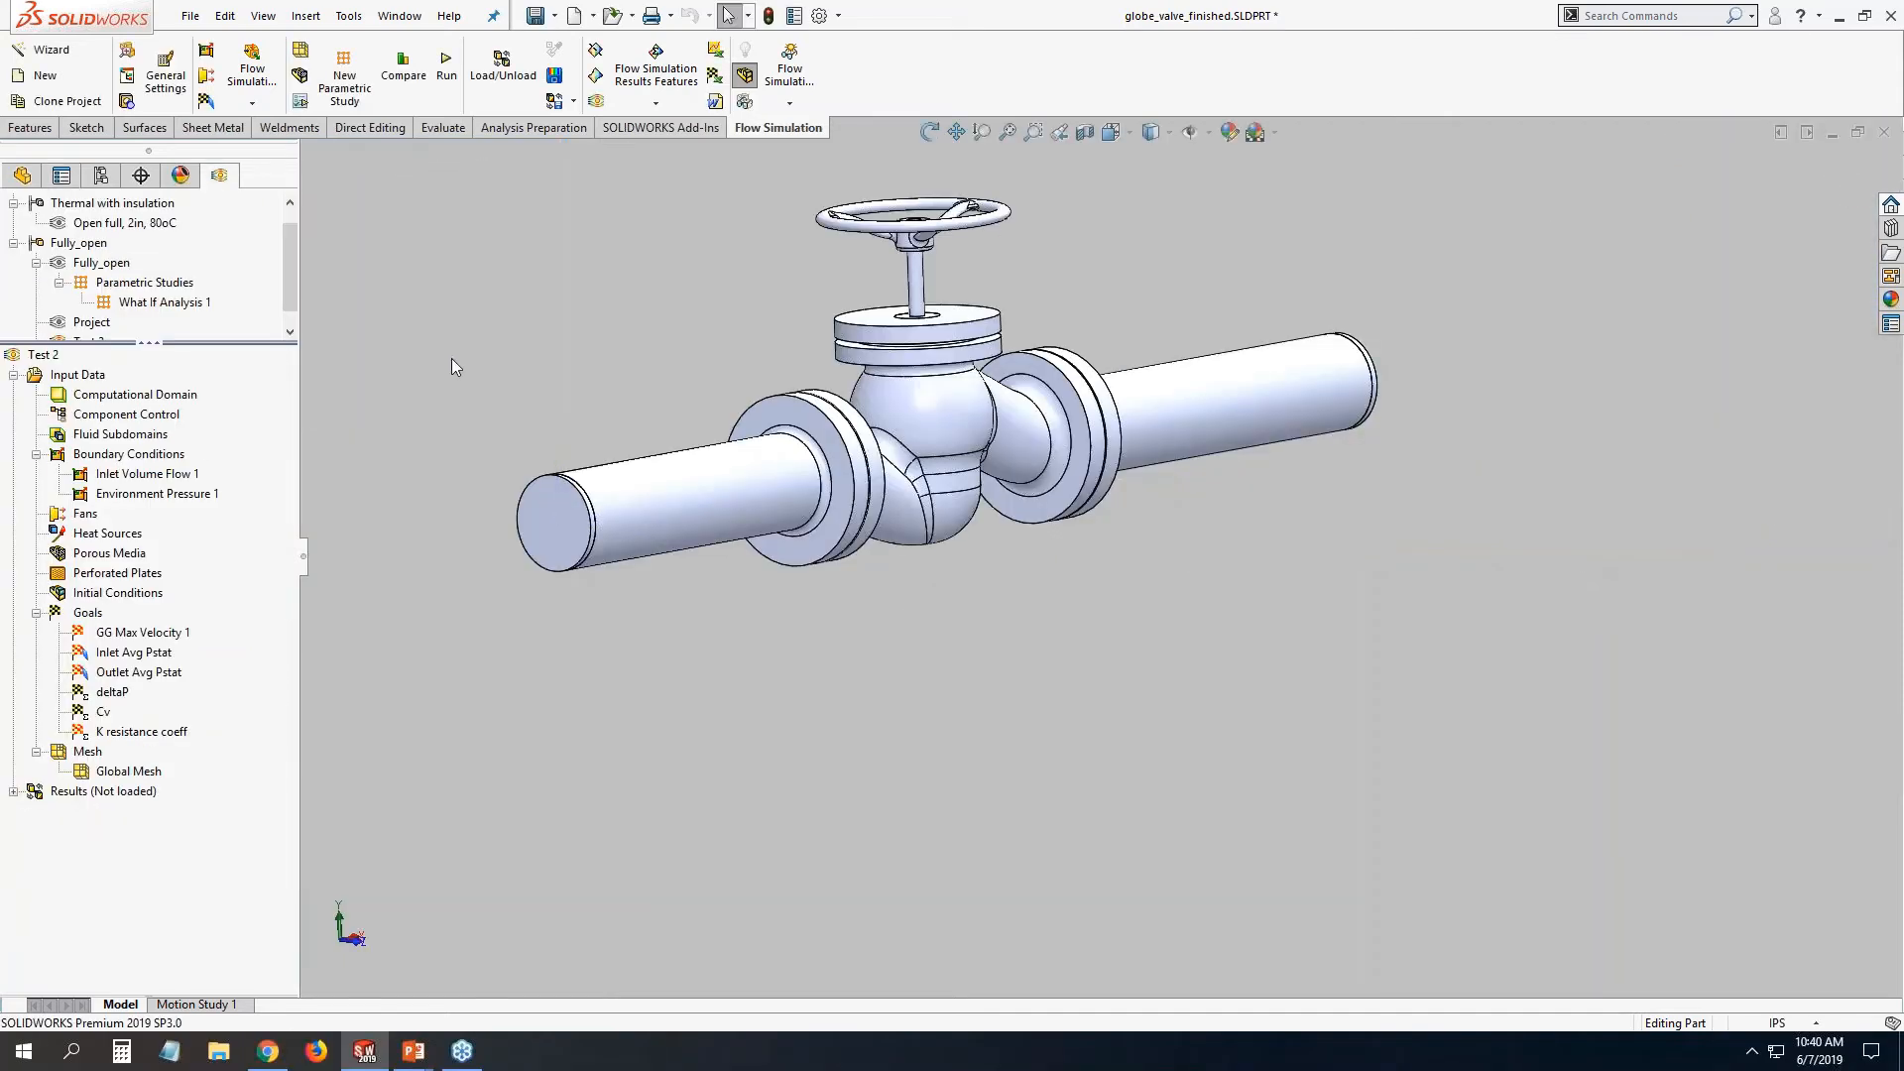
Display the callouts of the Inlet Volume Flow 1 and Environment Pressure 1 boundary conditions for review, and hide them all.
click(164, 481)
click(171, 498)
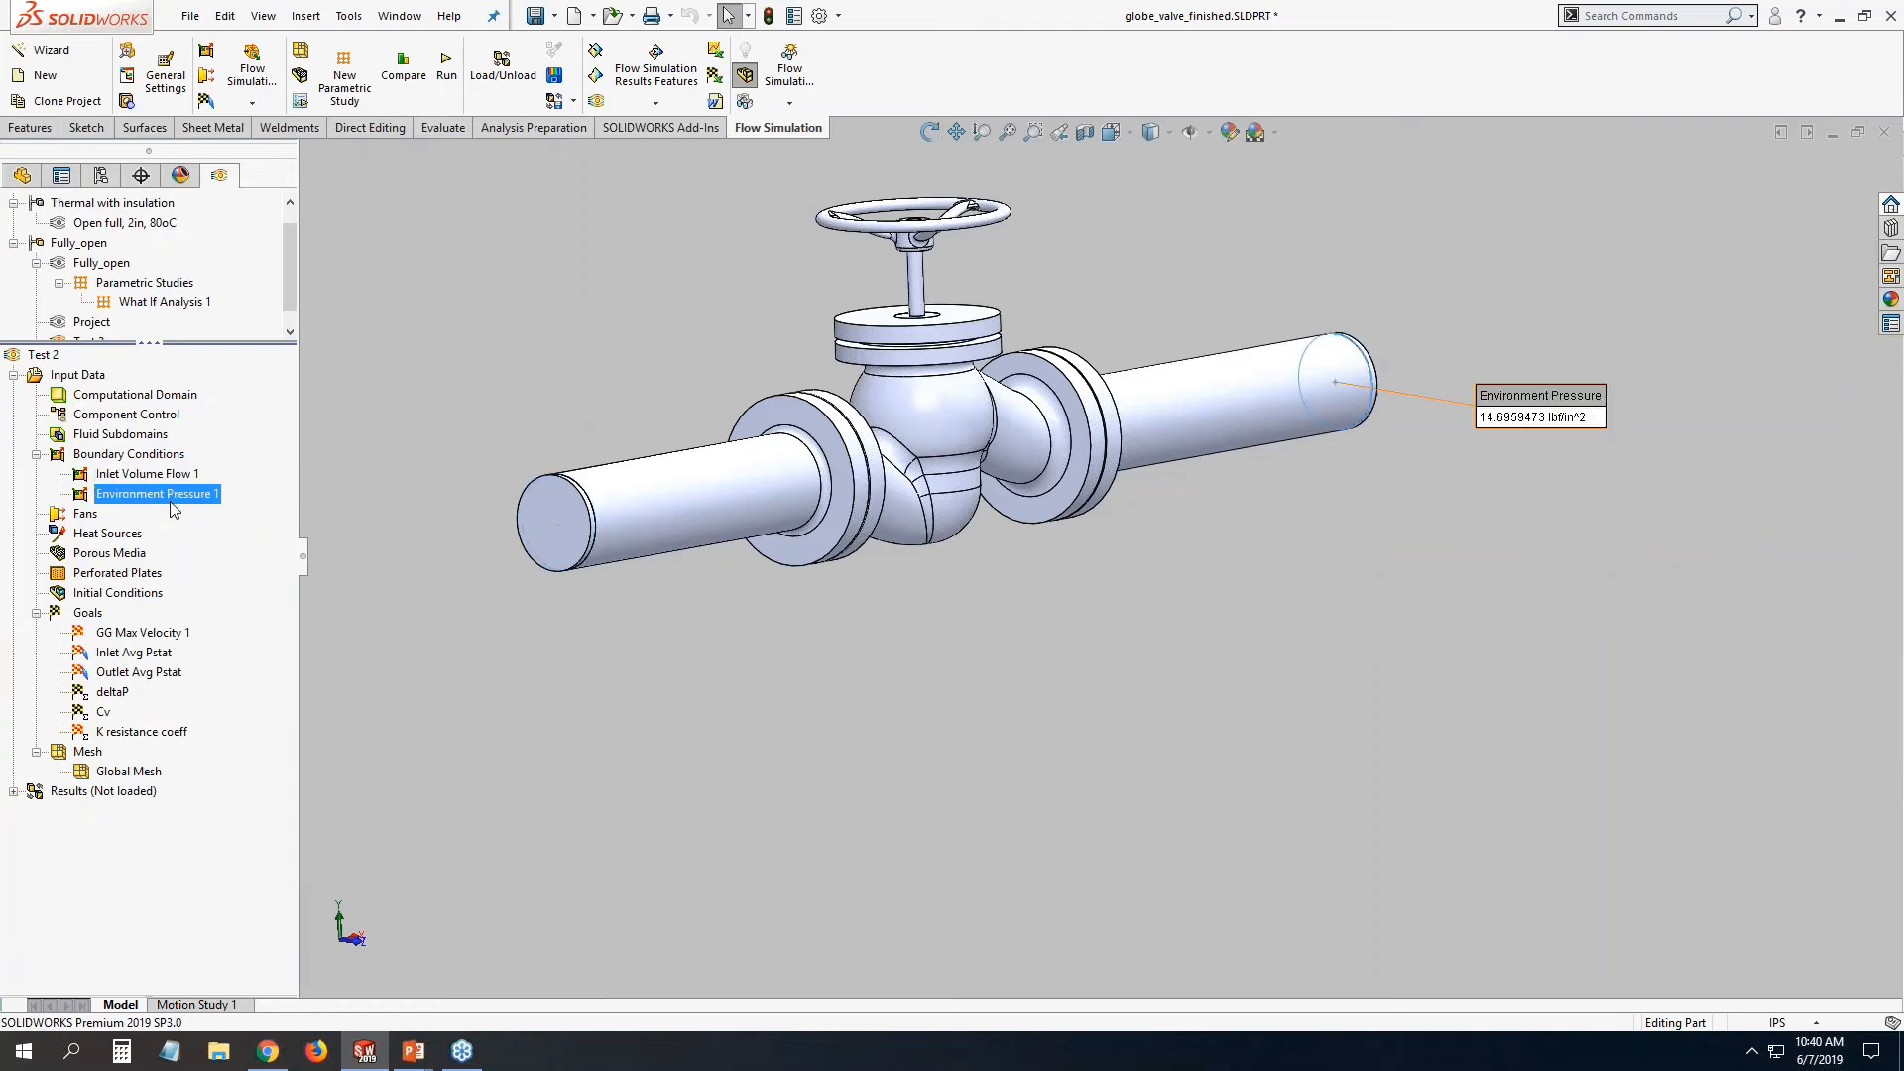
right_click(145, 454)
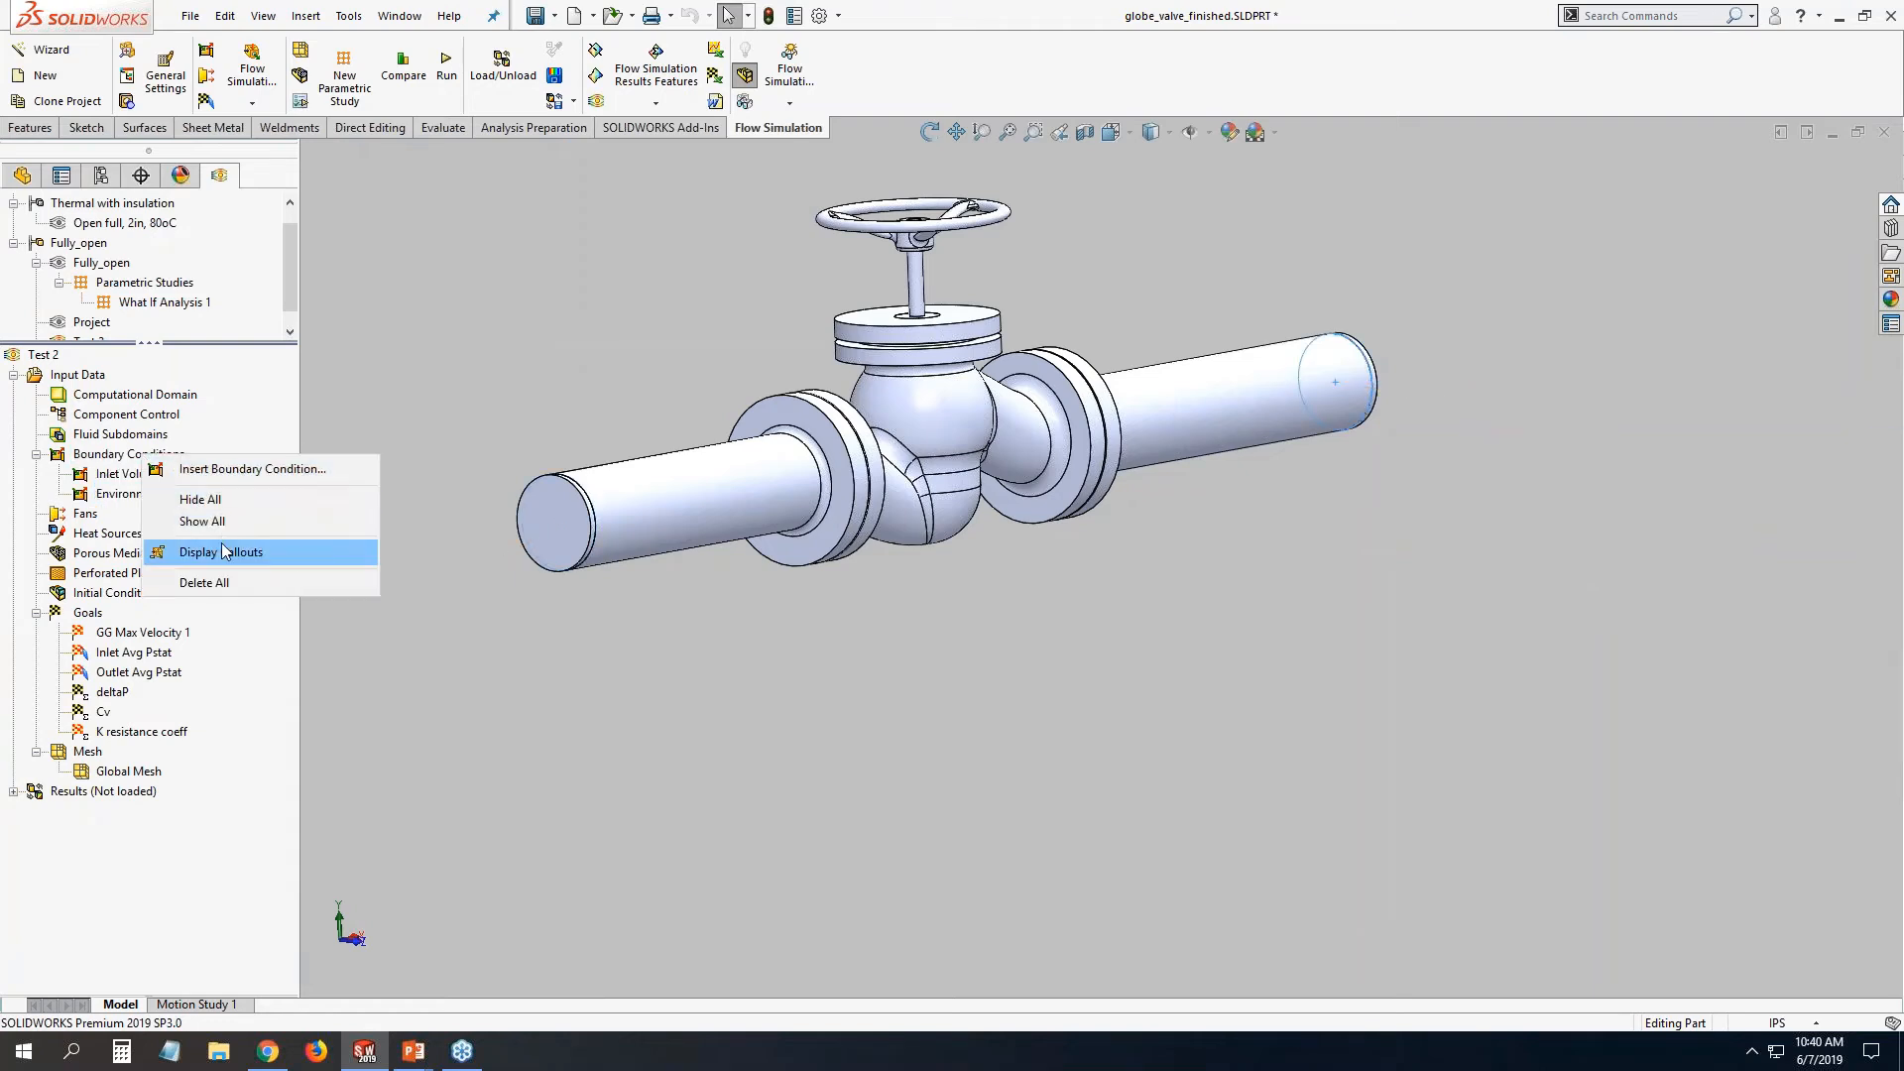
click(213, 549)
drag(1546, 396, 1450, 278)
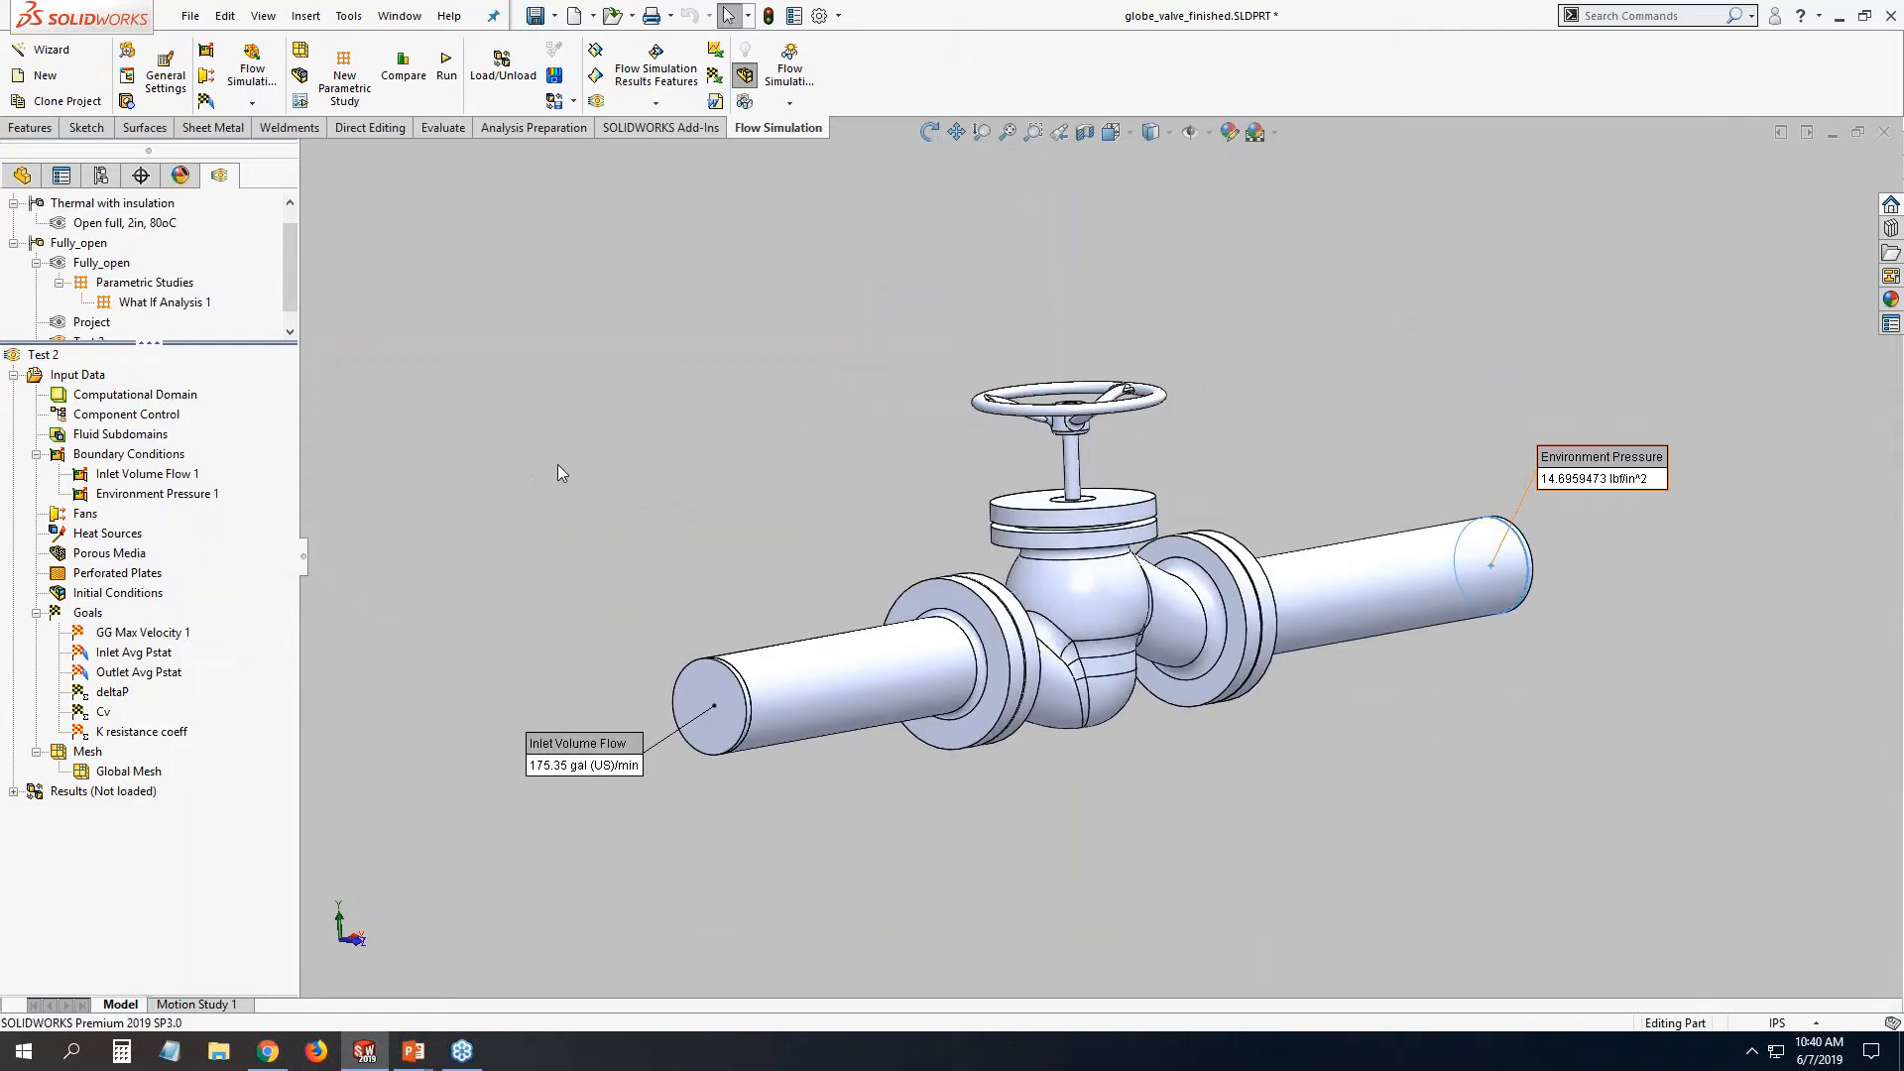
right_click(149, 457)
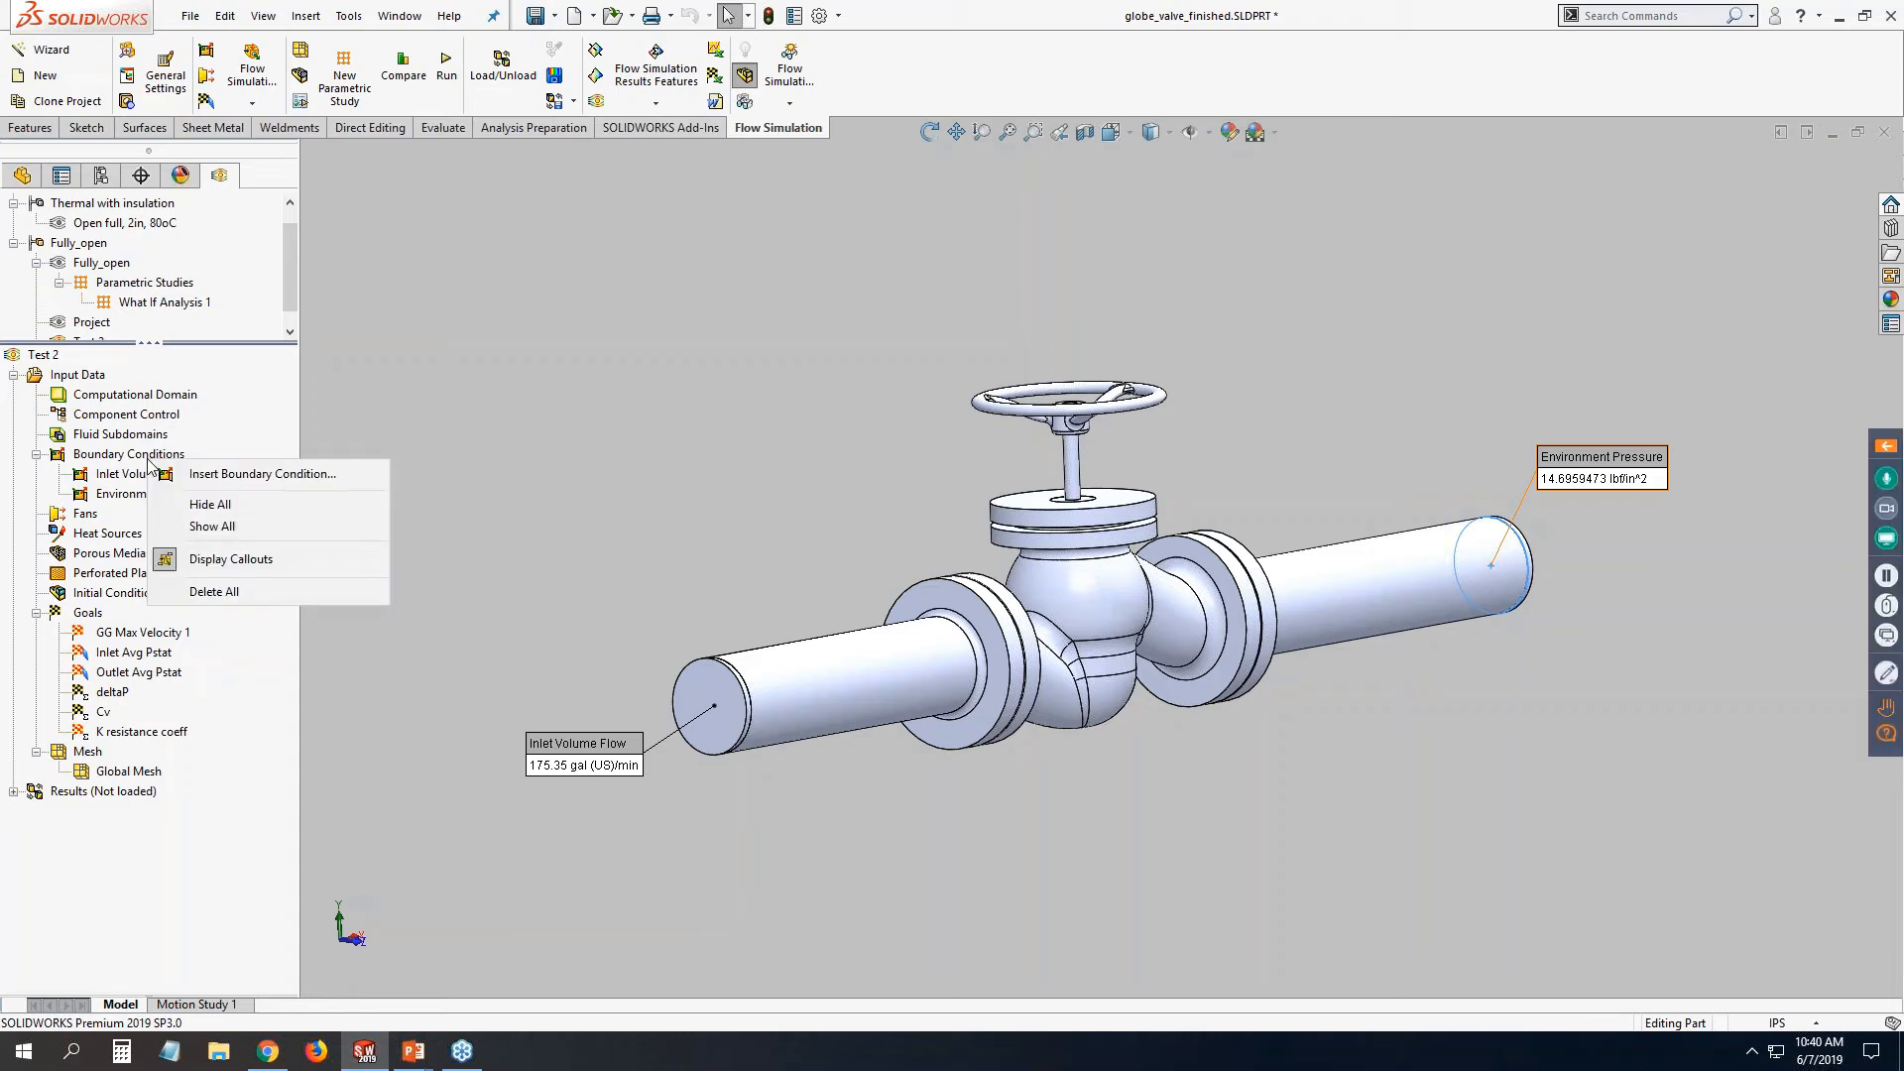
click(212, 506)
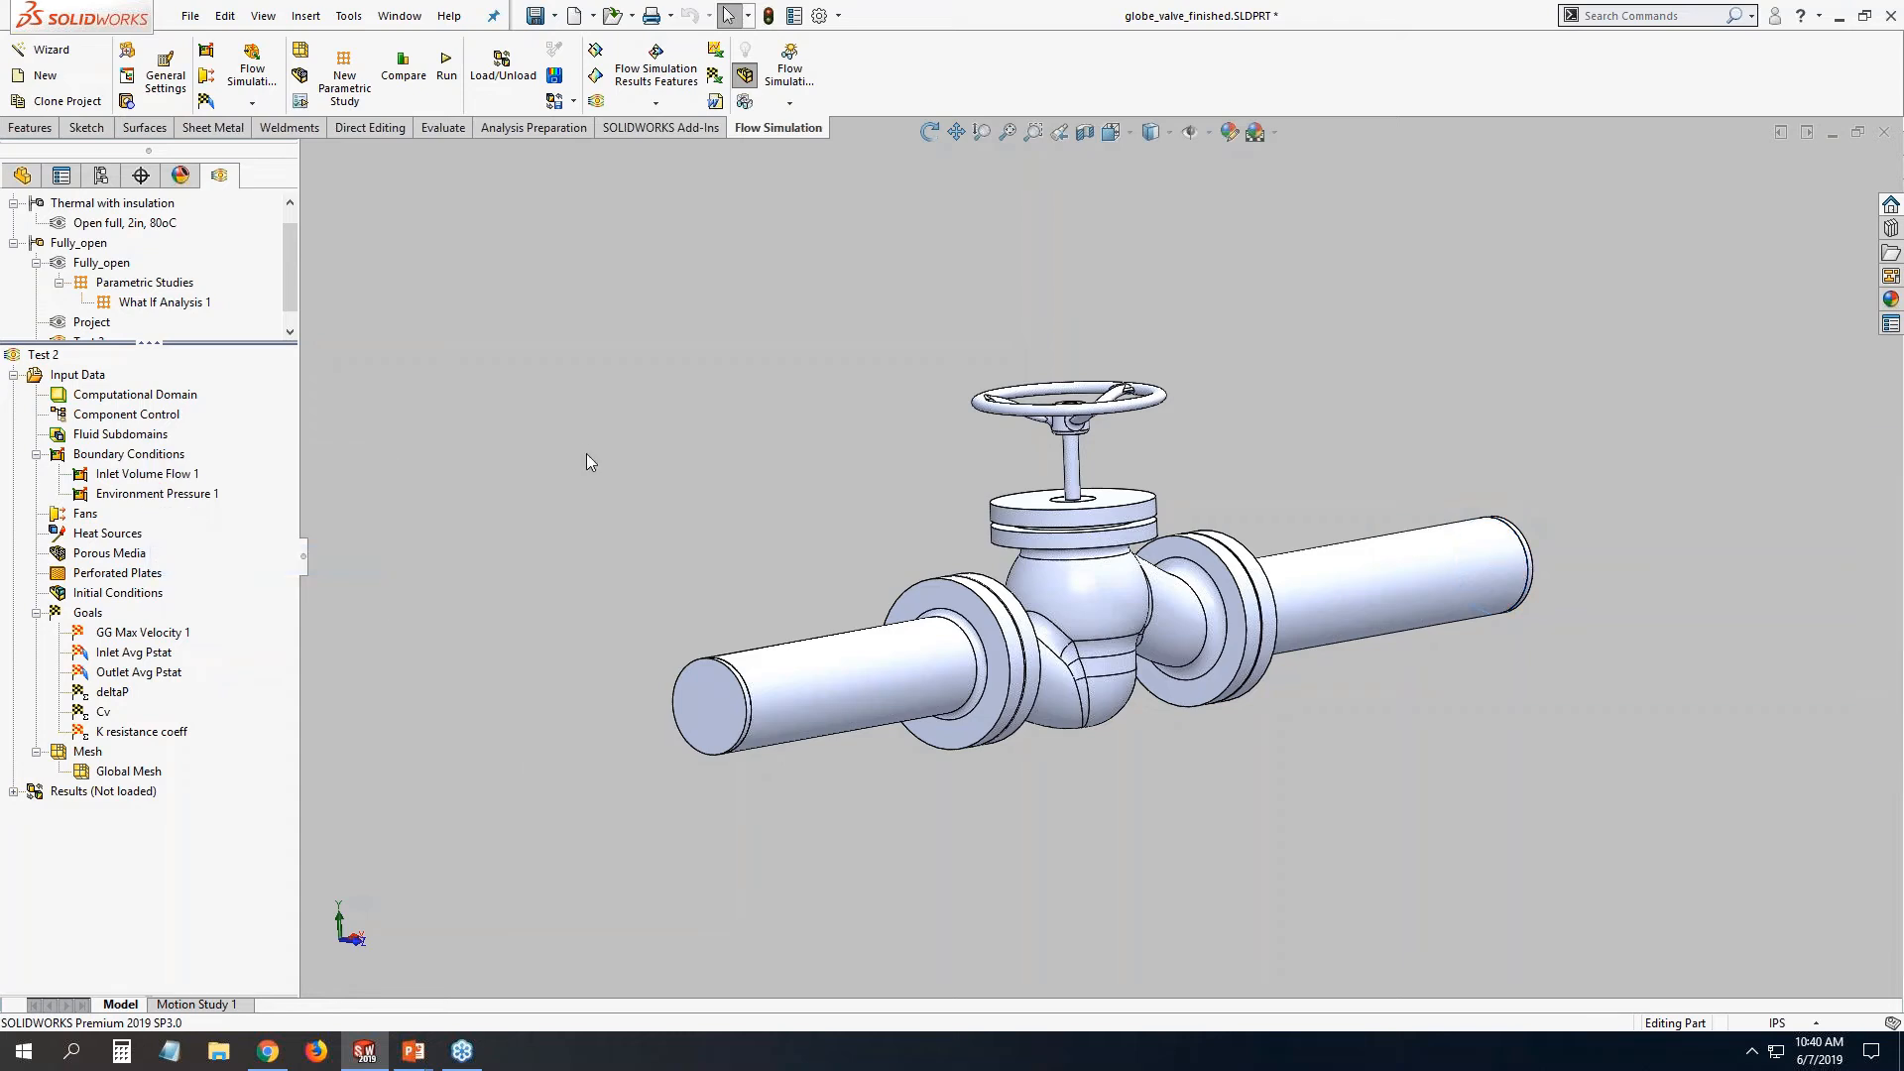
Cut the globe valve open with a planar section view on the Front Plane to show its internal flow passage.
middle_drag(592, 454, 536, 440)
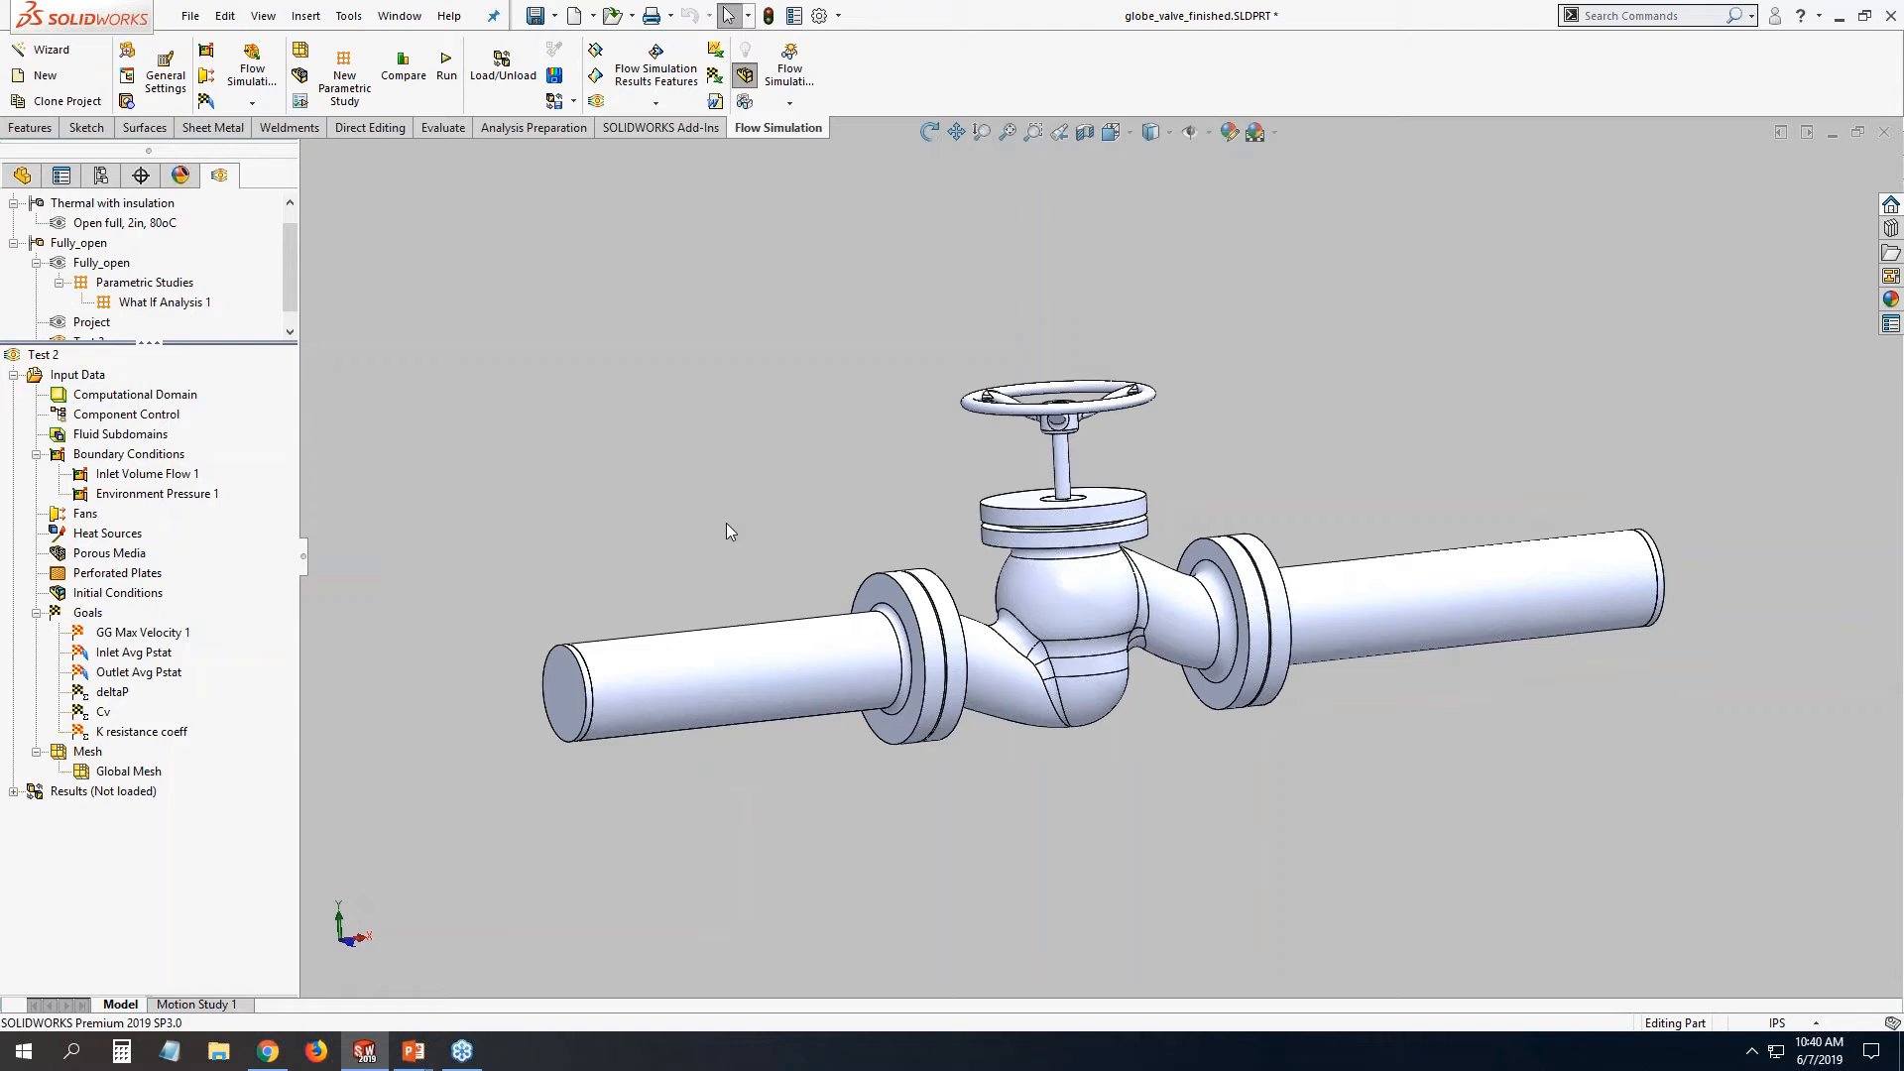
click(22, 176)
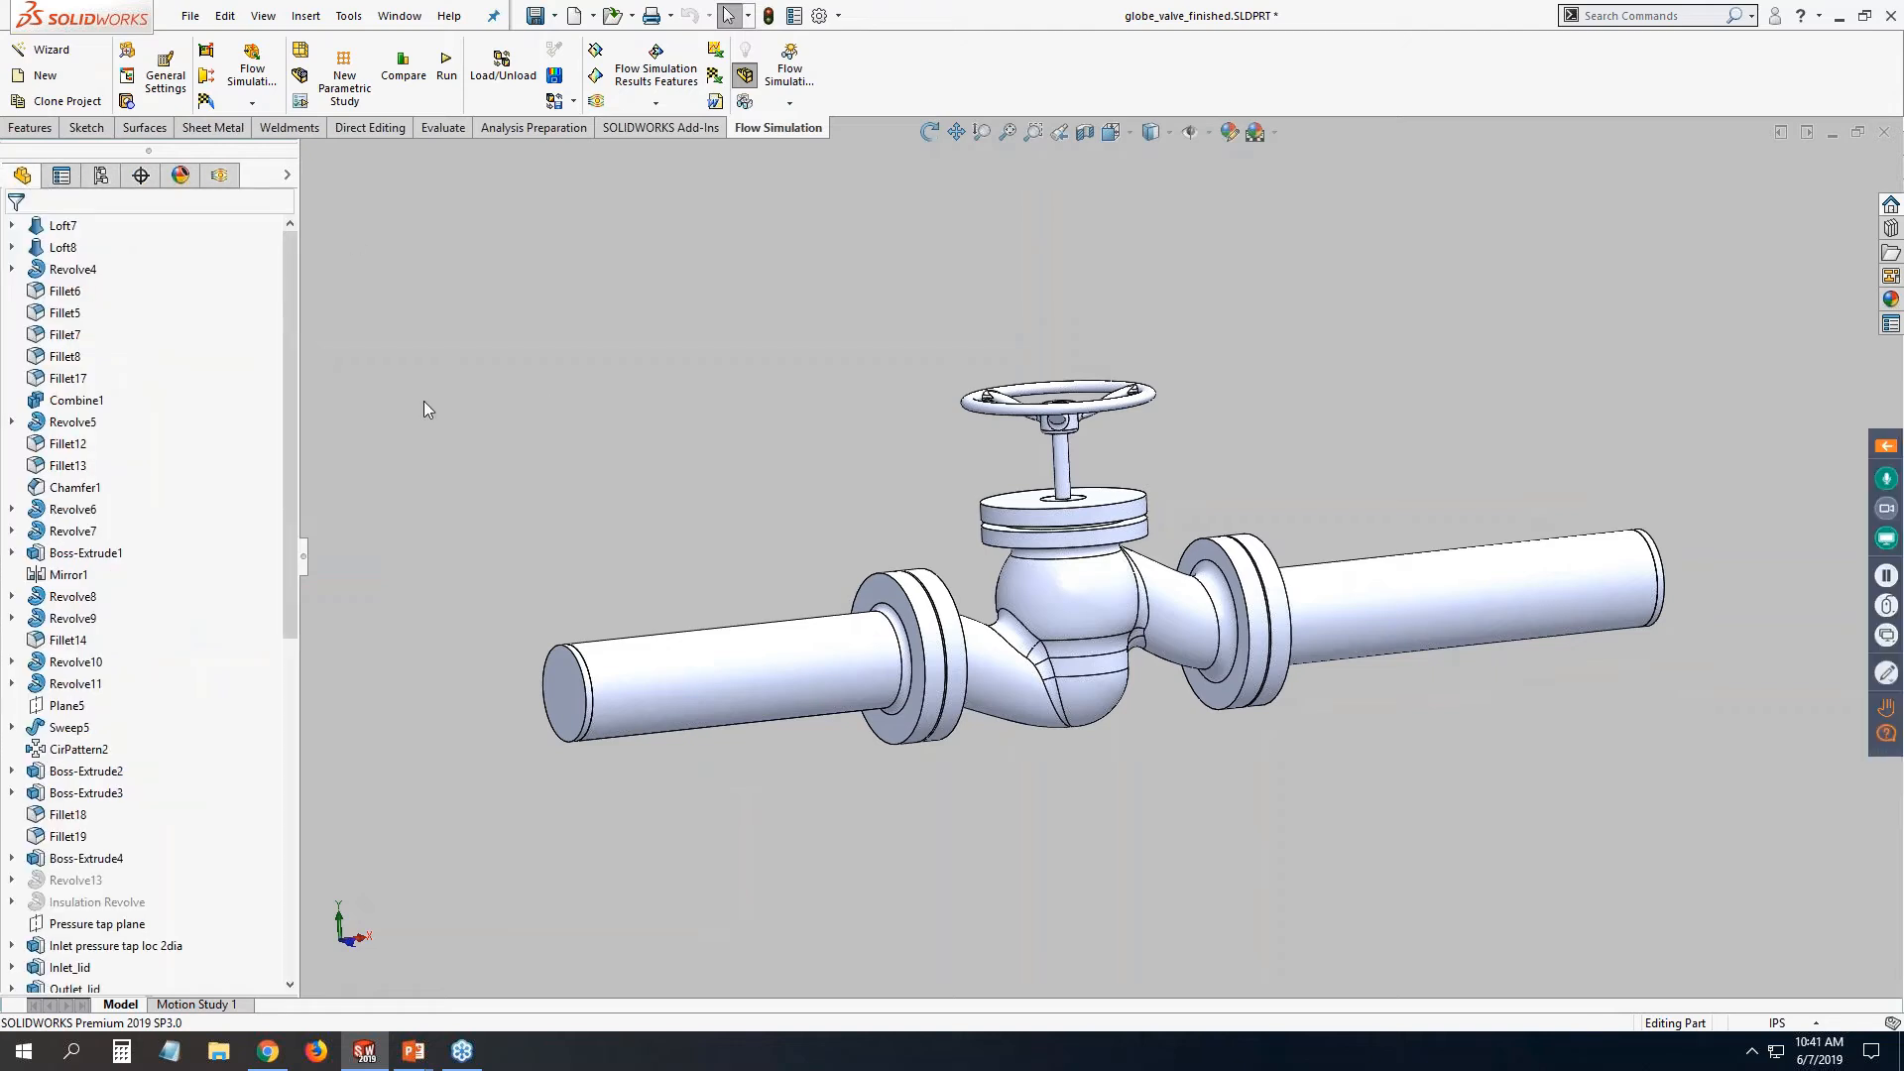
drag(290, 409, 286, 341)
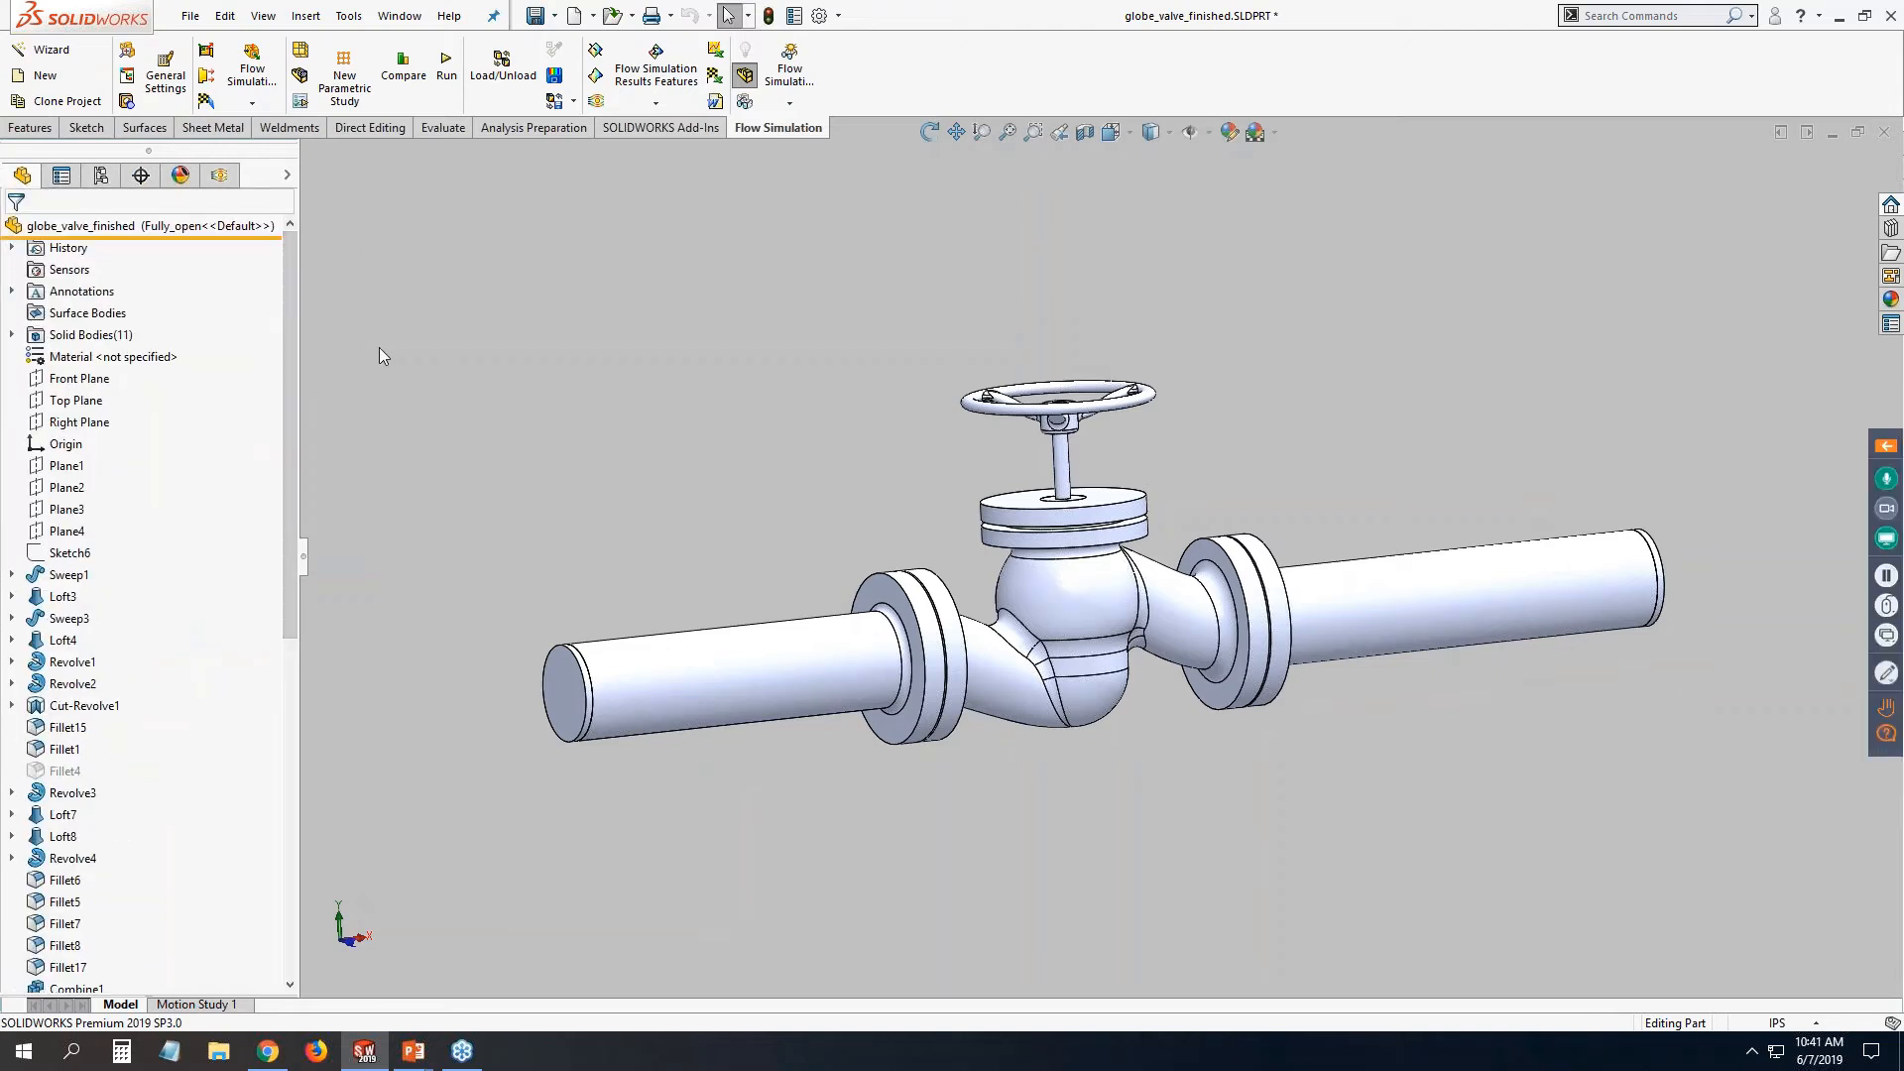
click(1084, 132)
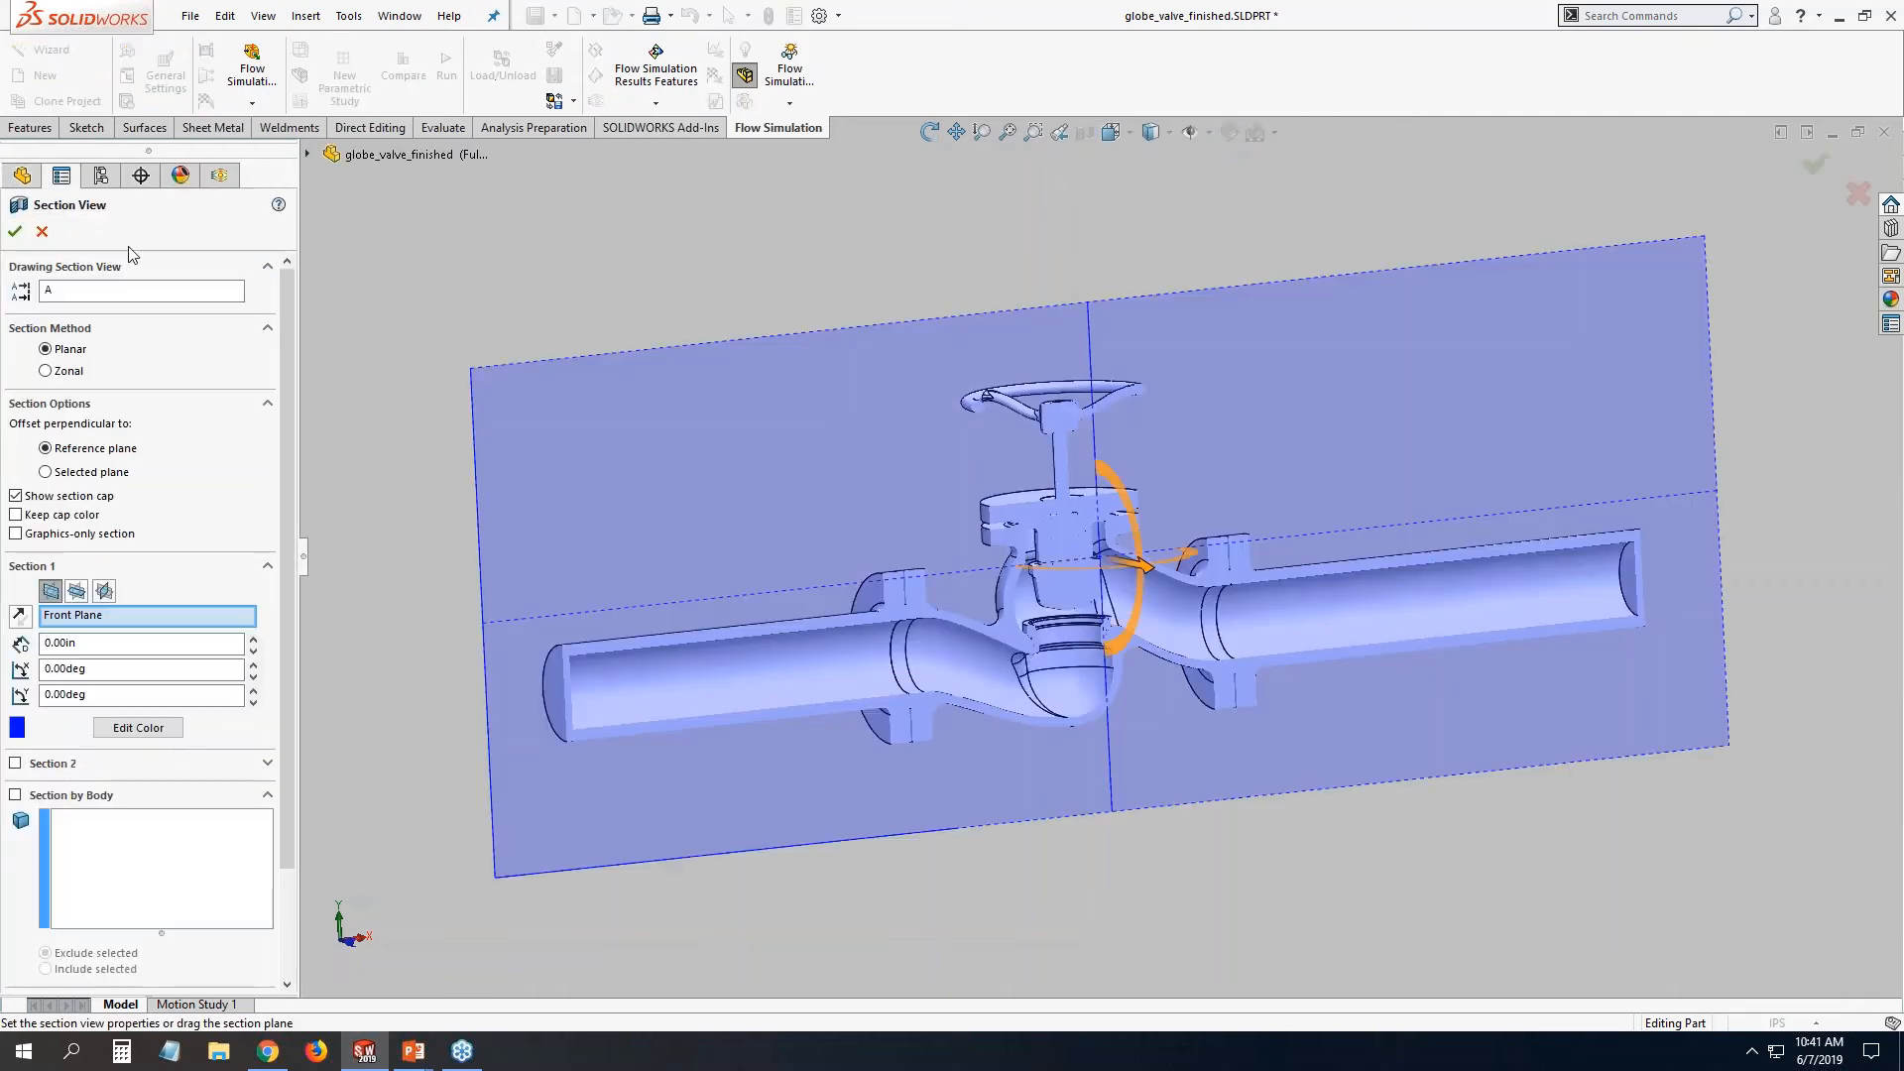
click(15, 231)
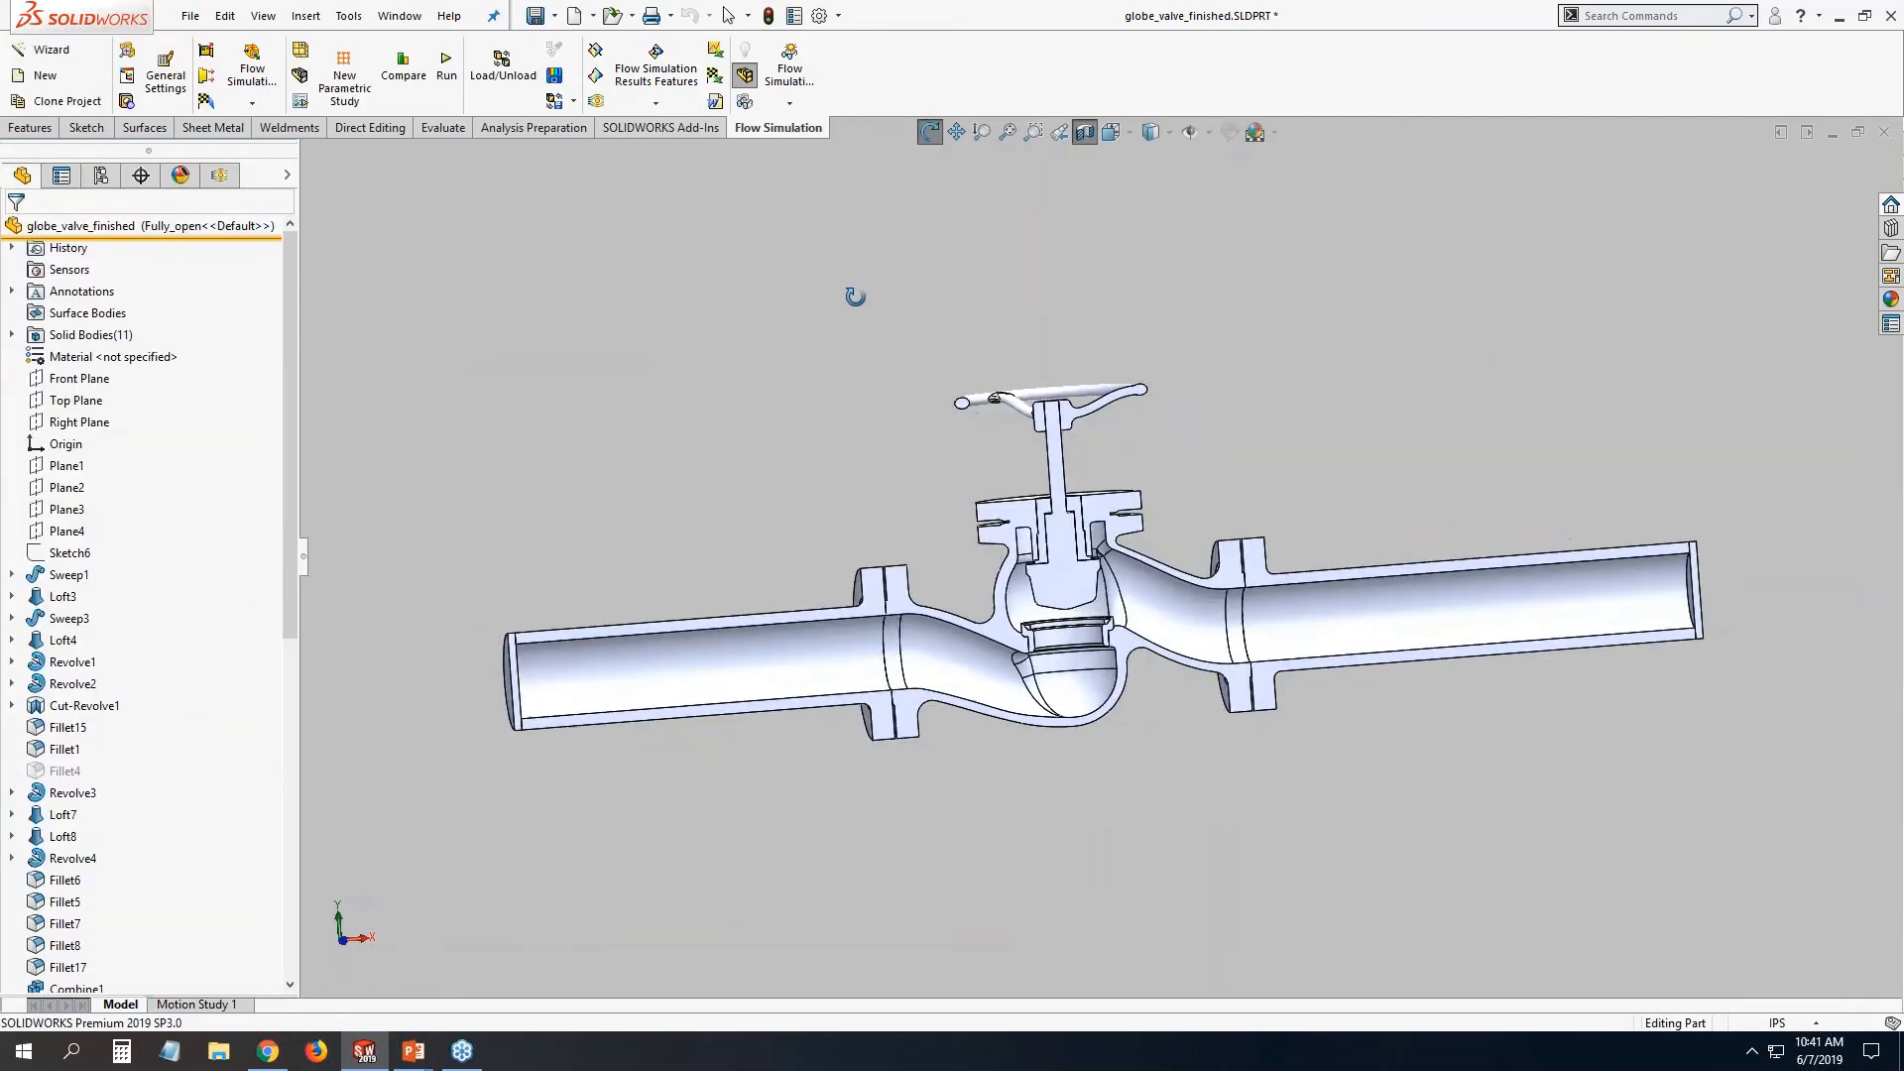
middle_drag(854, 296, 884, 331)
scroll(1049, 702, down, 2)
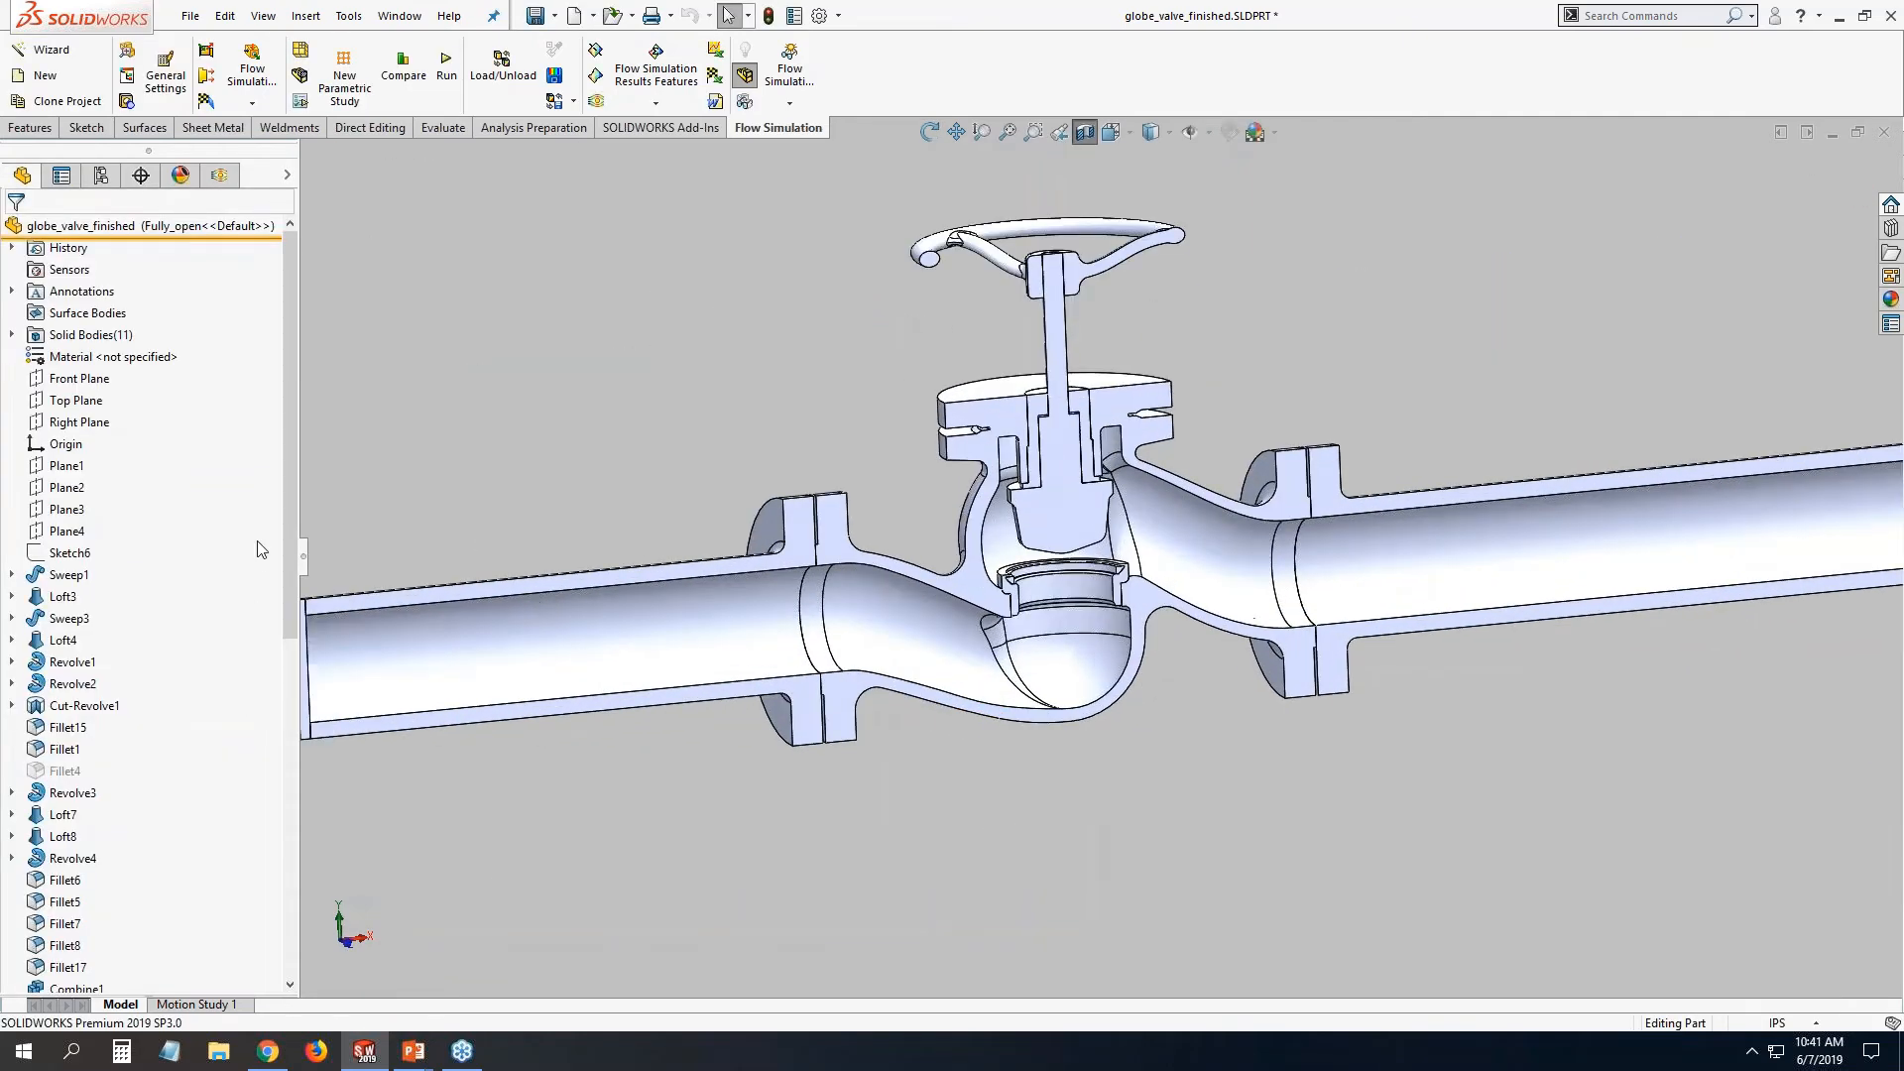
key(f)
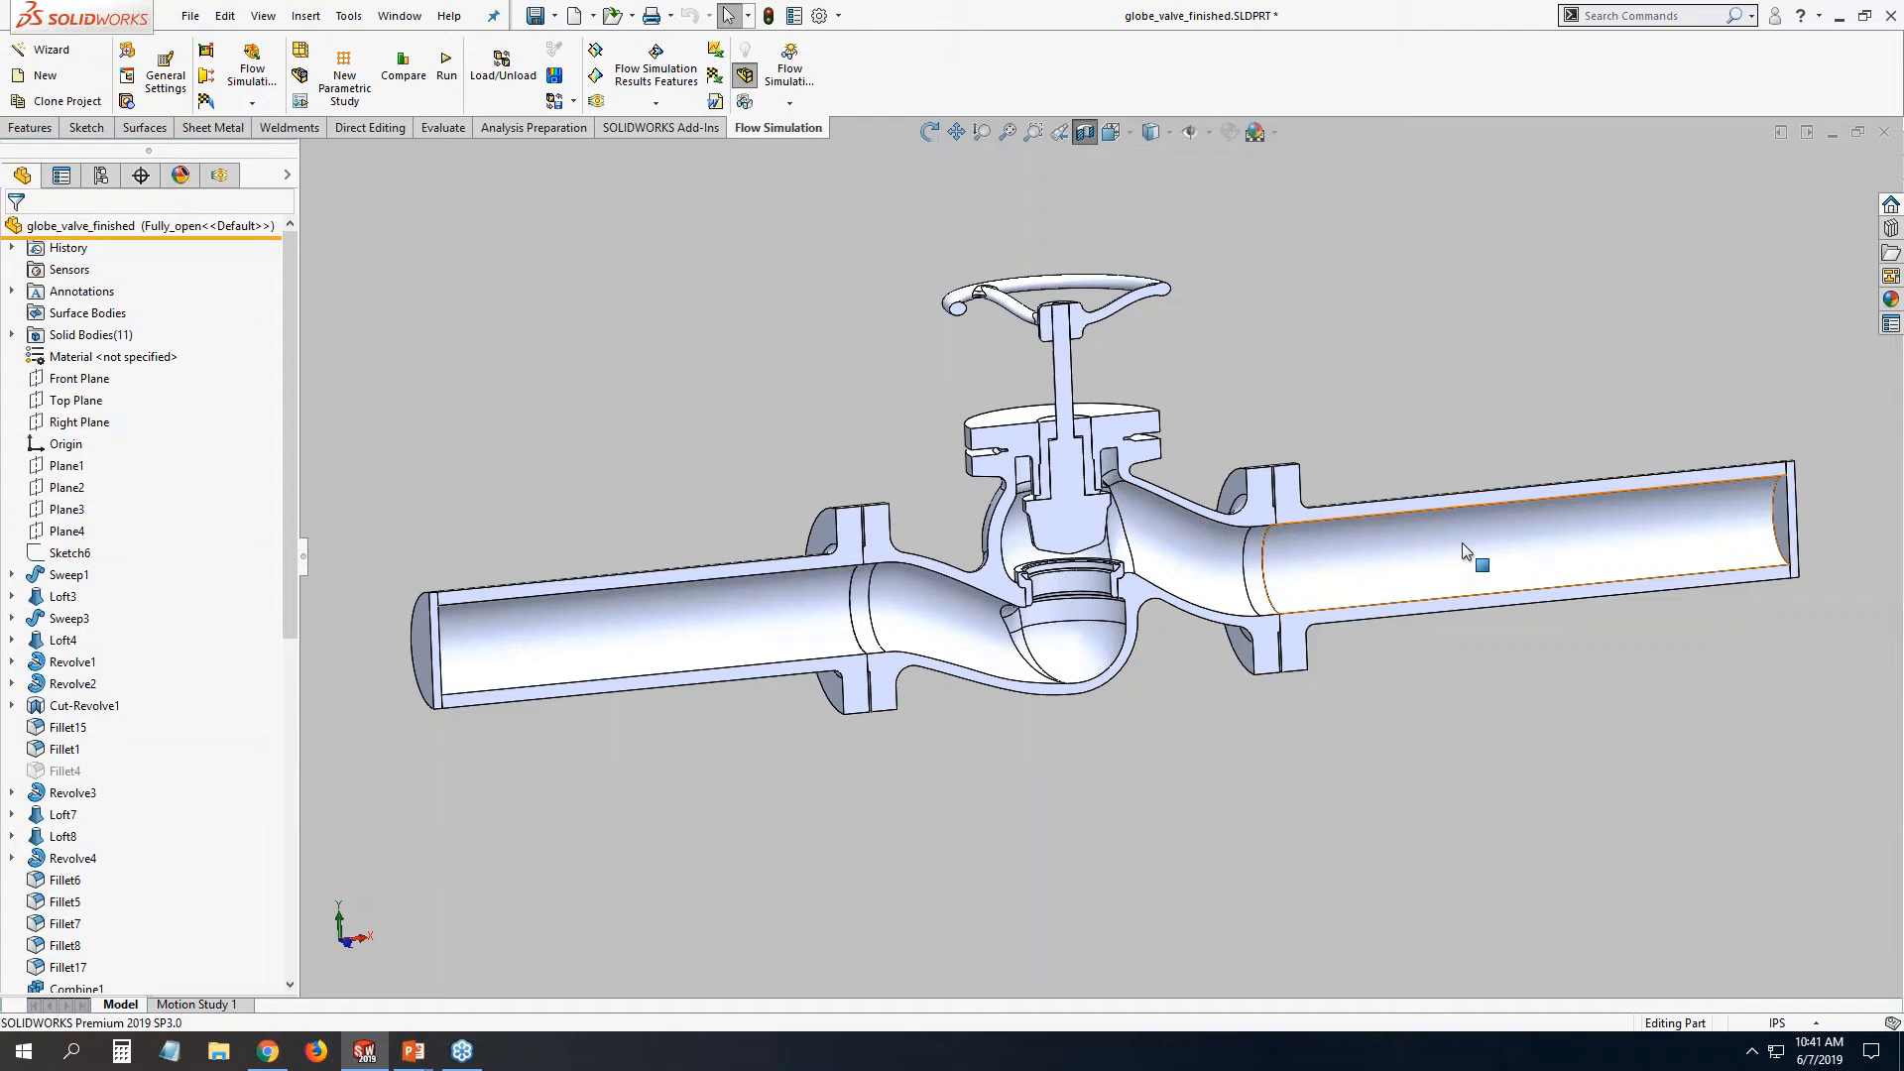
middle_drag(1556, 568, 1582, 580)
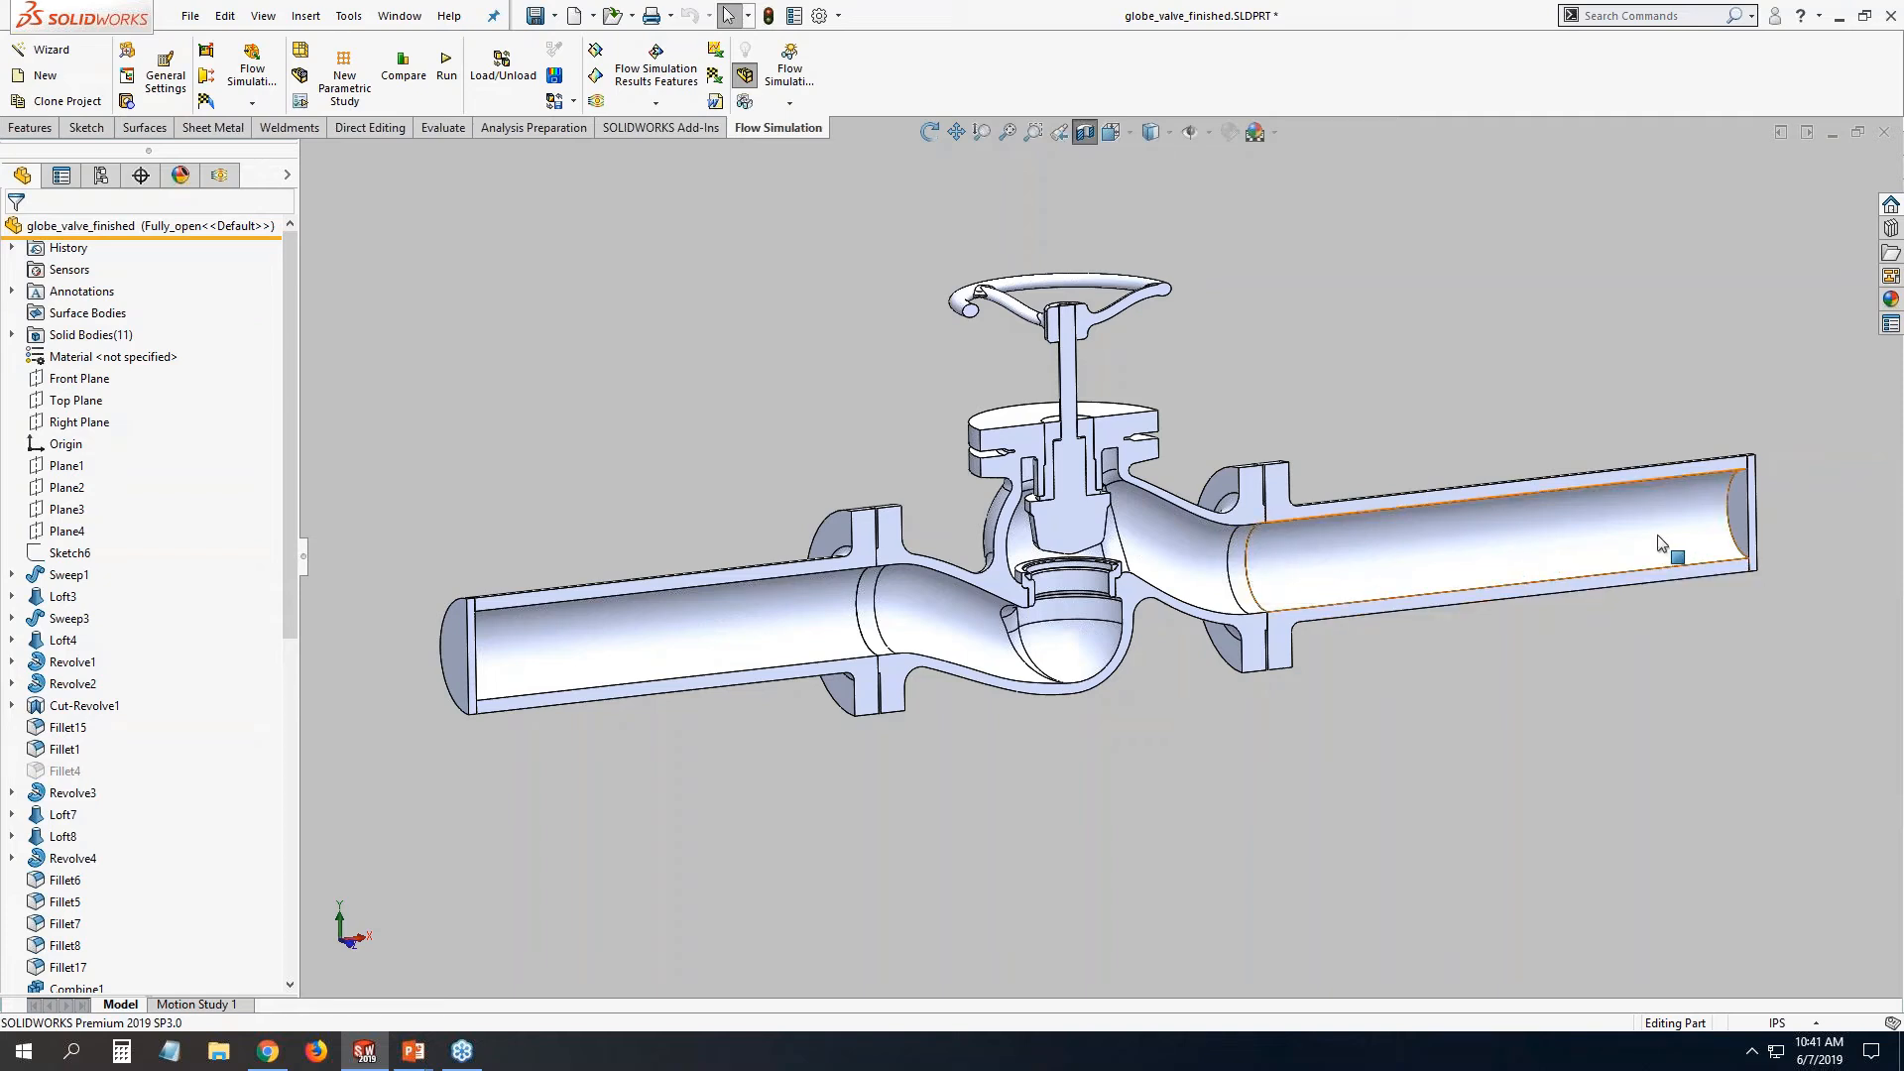
Expand the solid bodies of the valve and hide the Inlet_lid body to expose the open inlet pipe end.
click(12, 334)
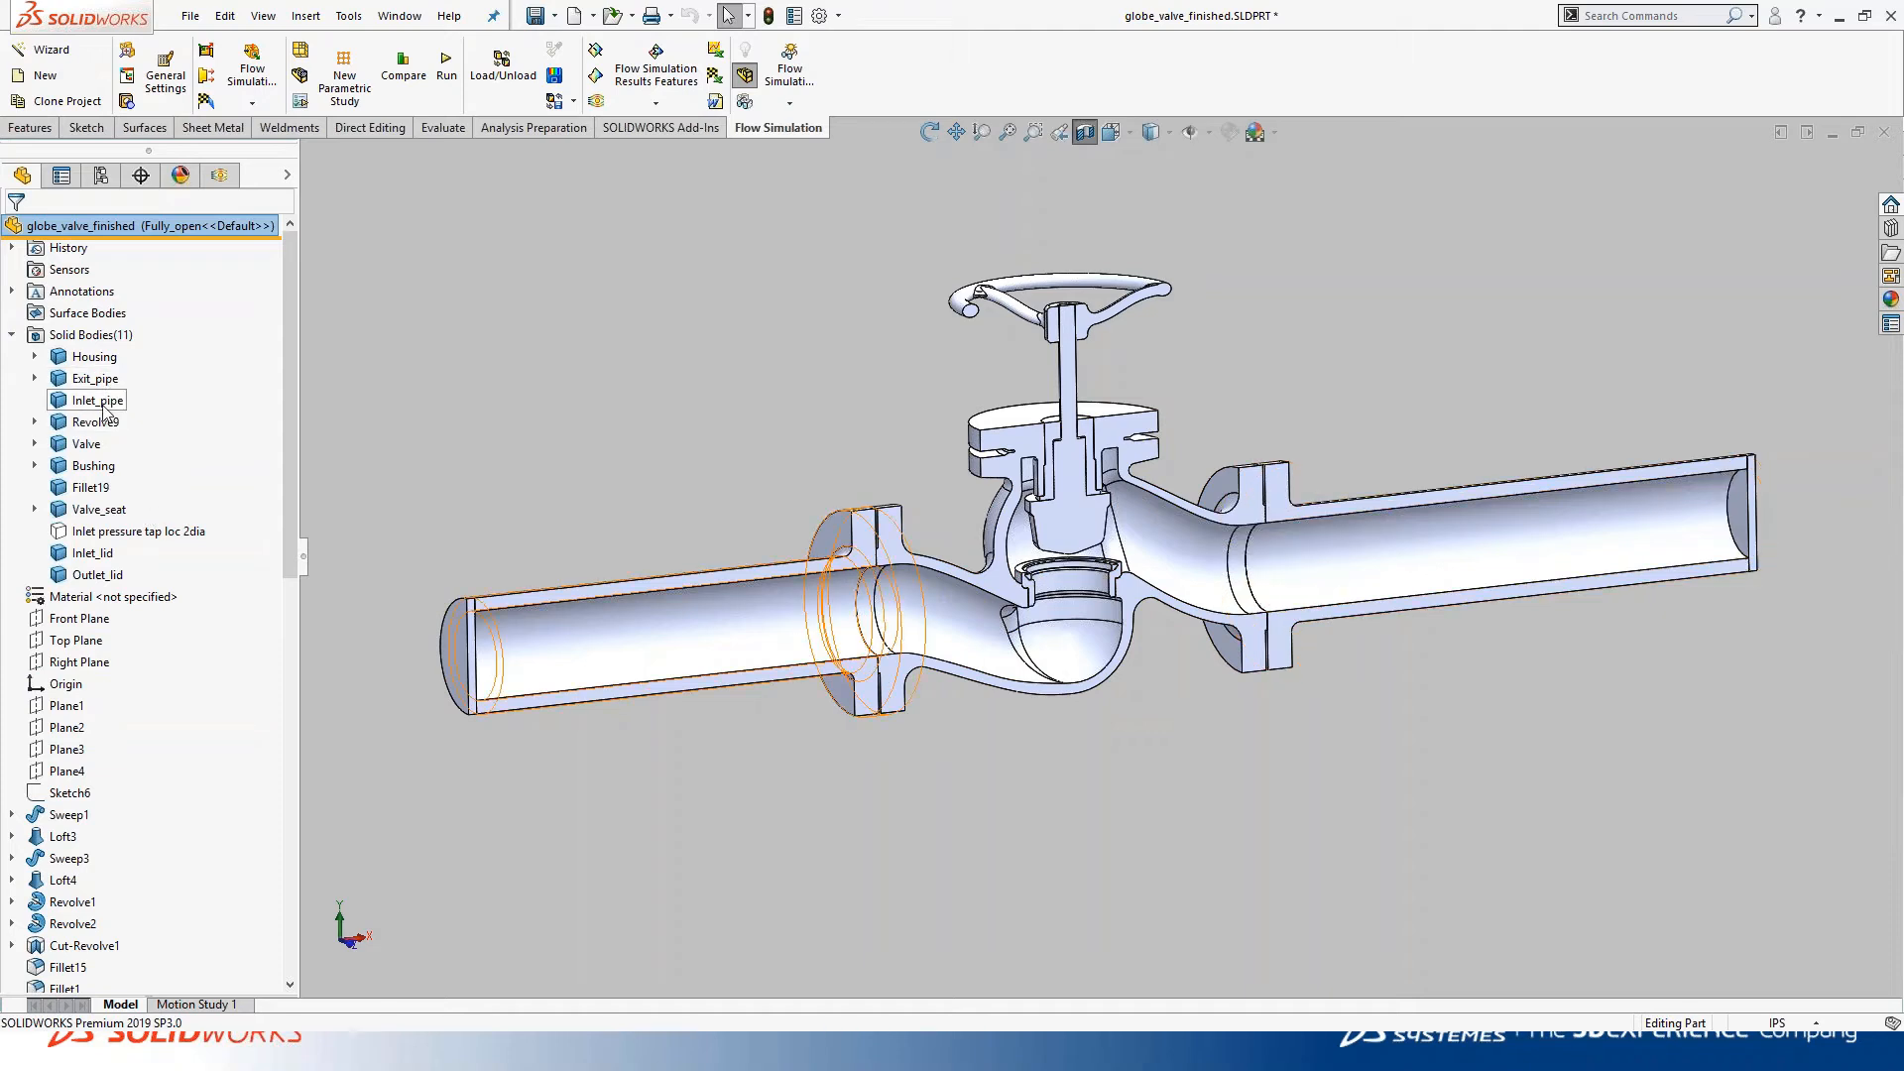
ctrl+middle_drag(542, 495, 429, 353)
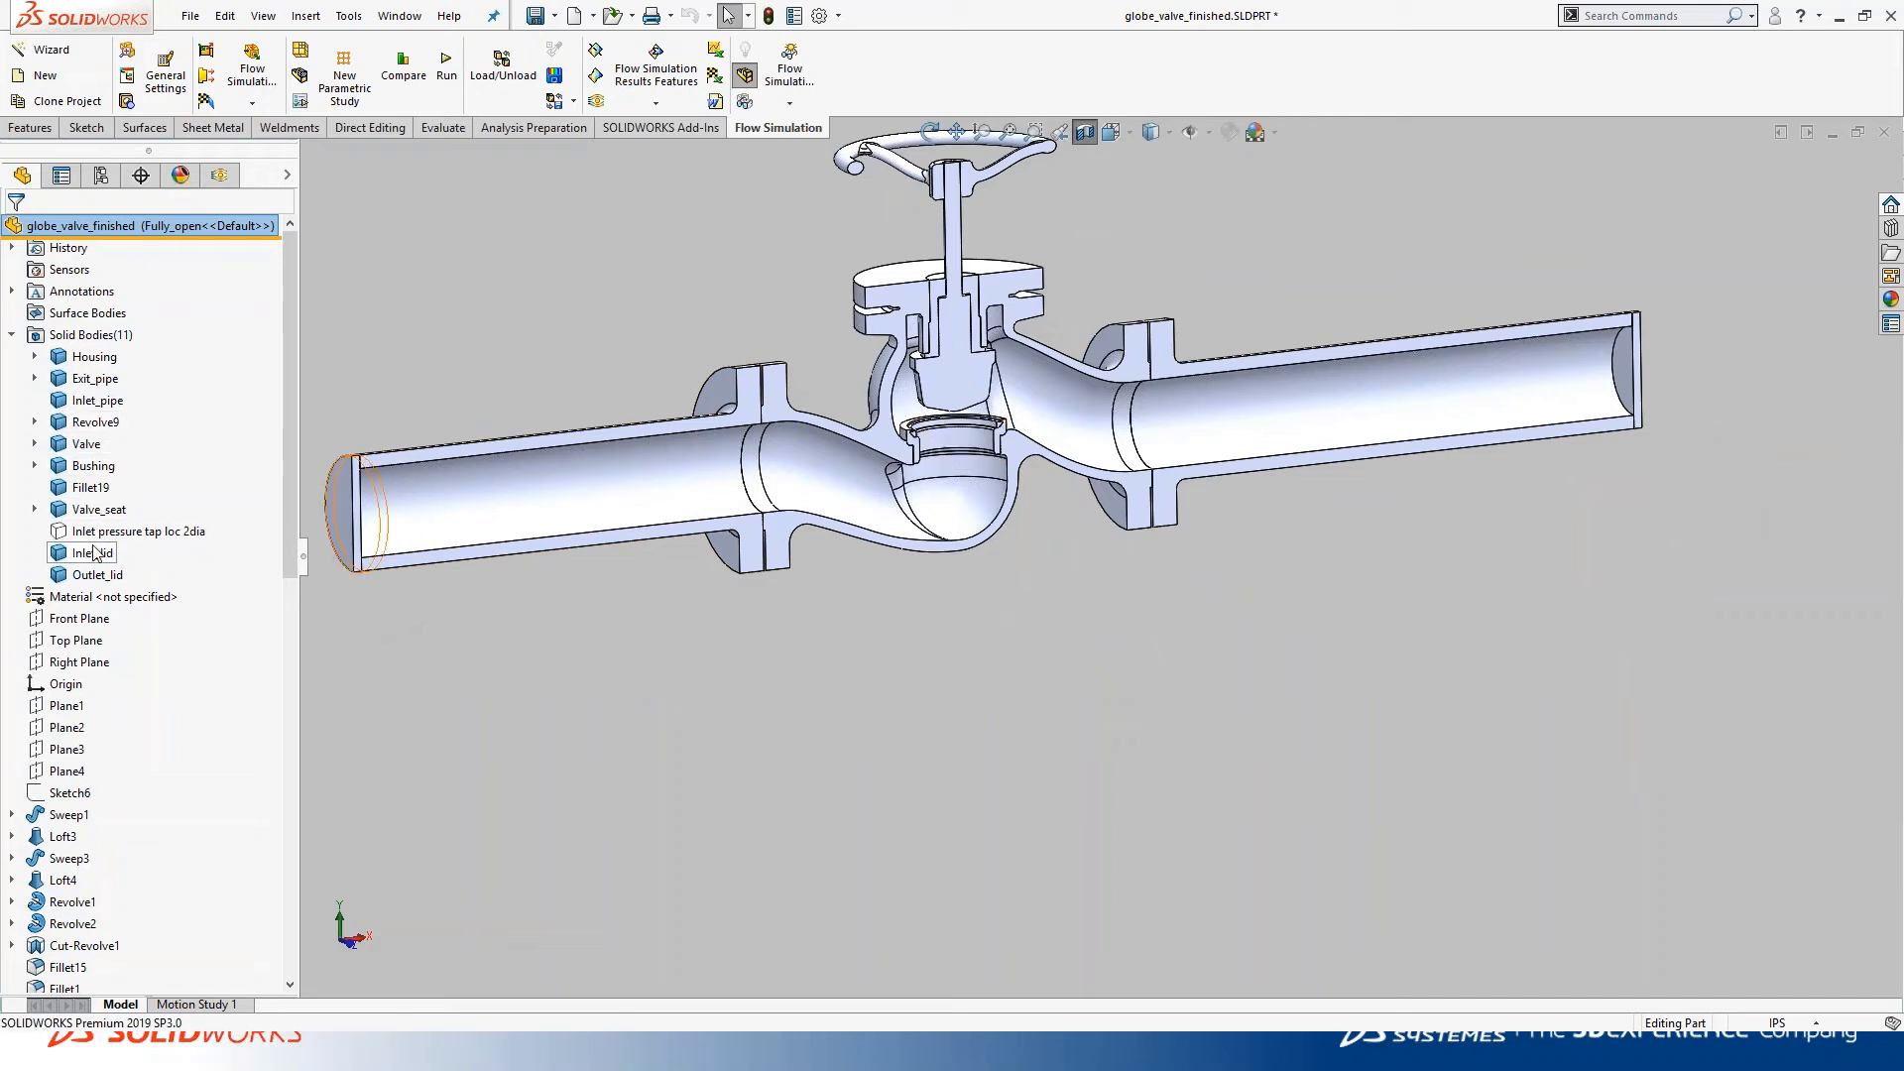
click(286, 174)
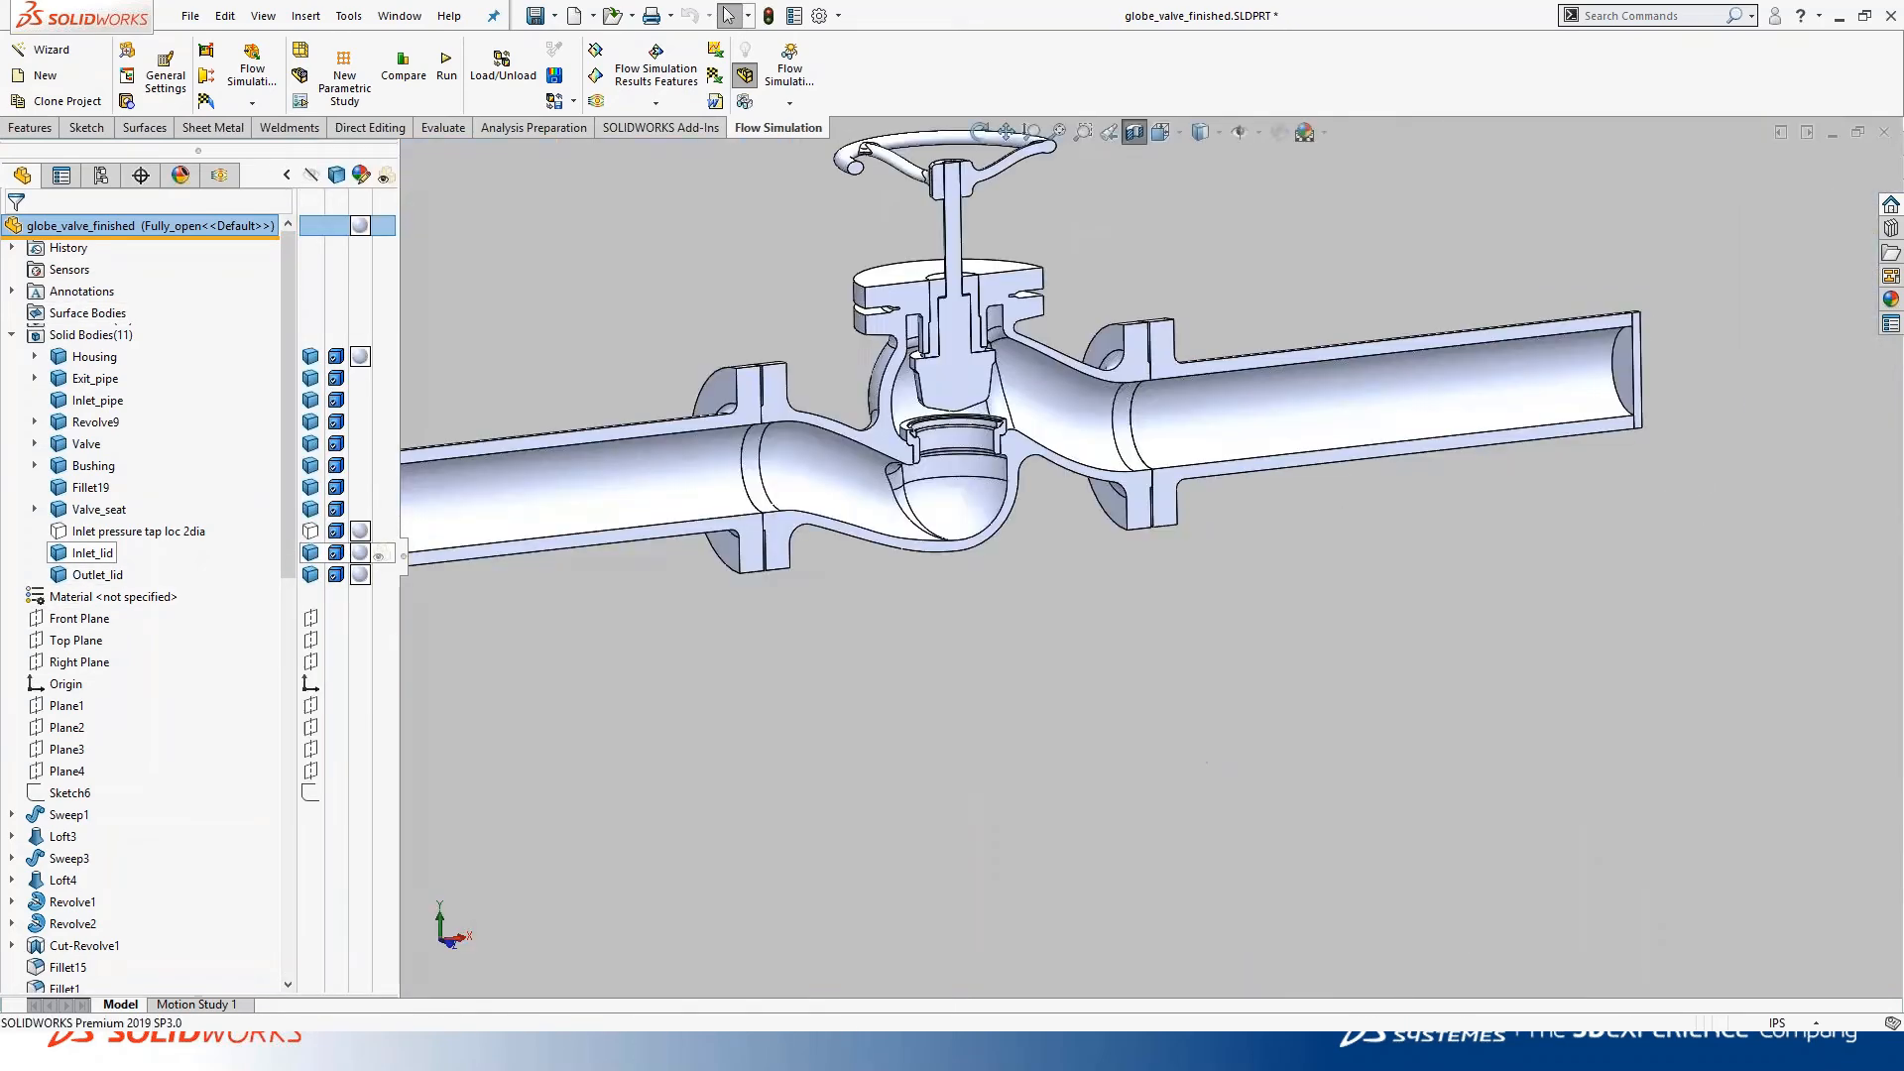
click(310, 554)
click(860, 633)
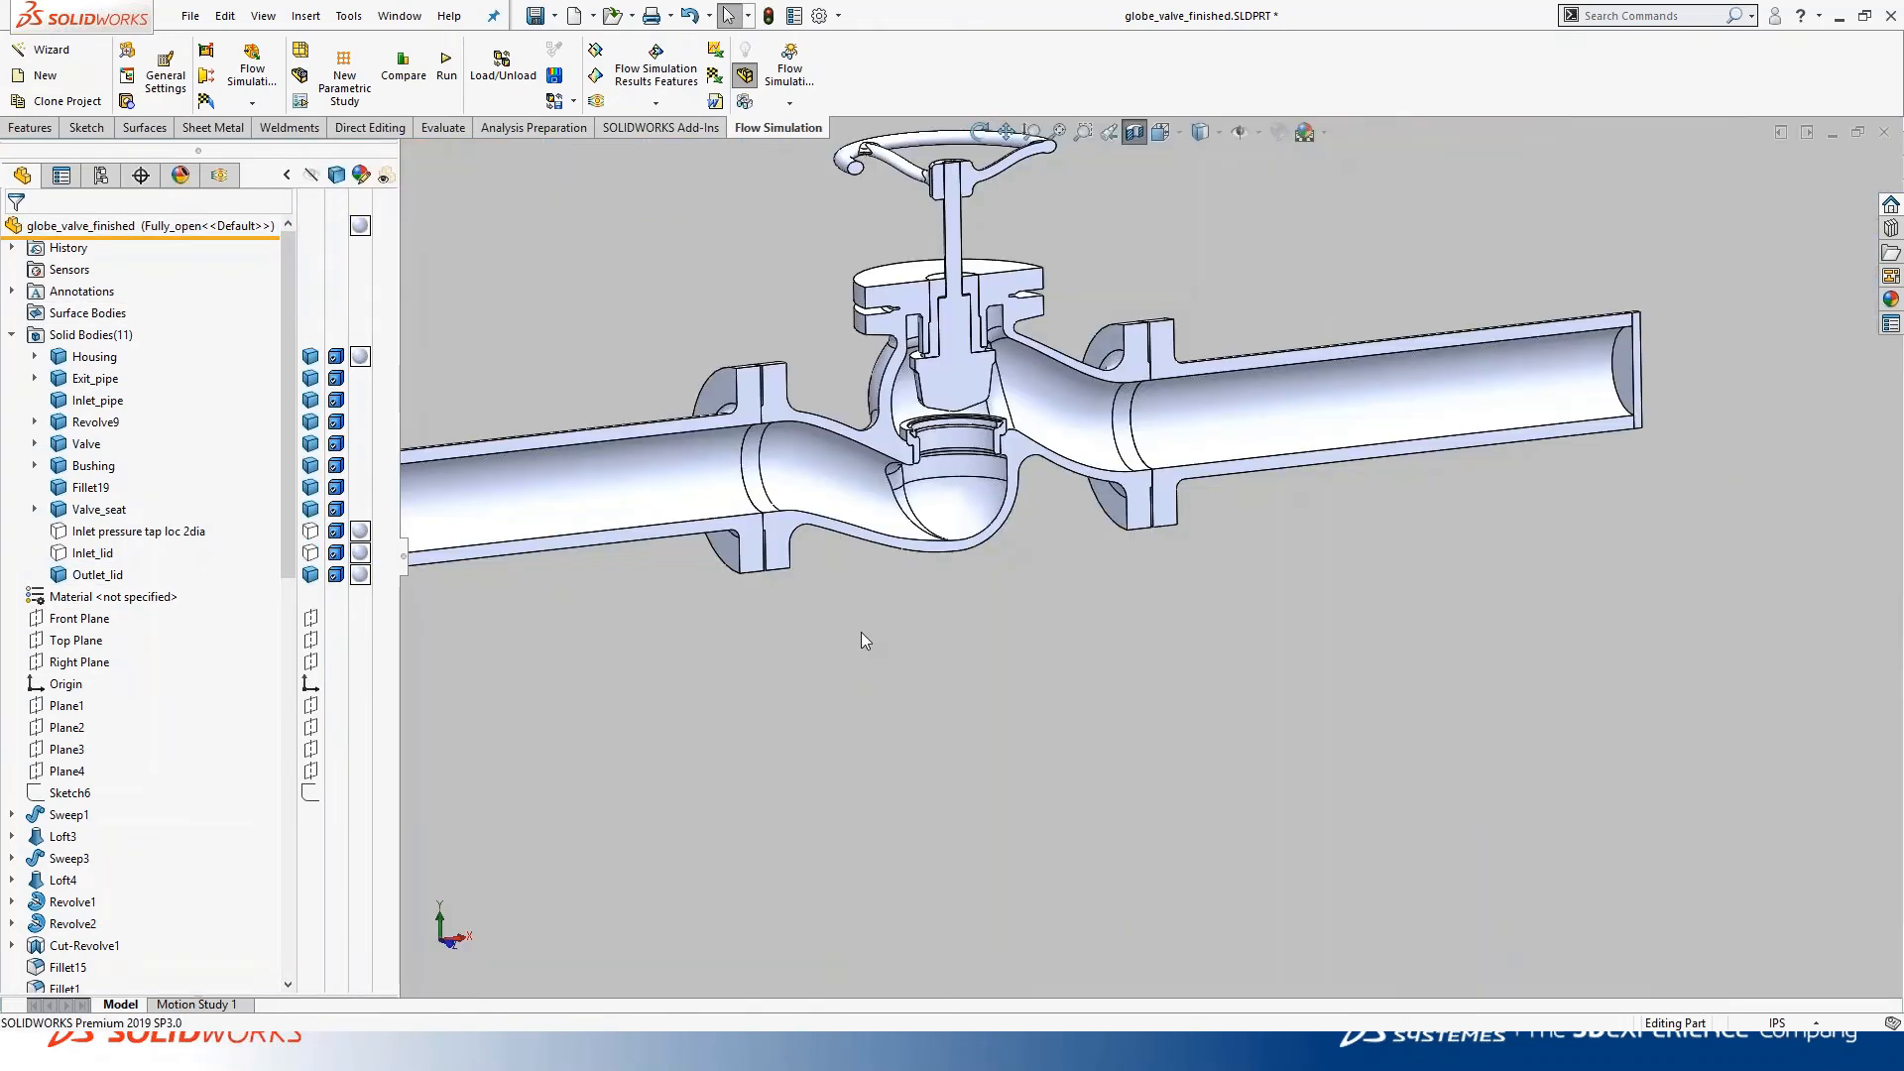
scroll(593, 559, up, 2)
scroll(736, 536, down, 3)
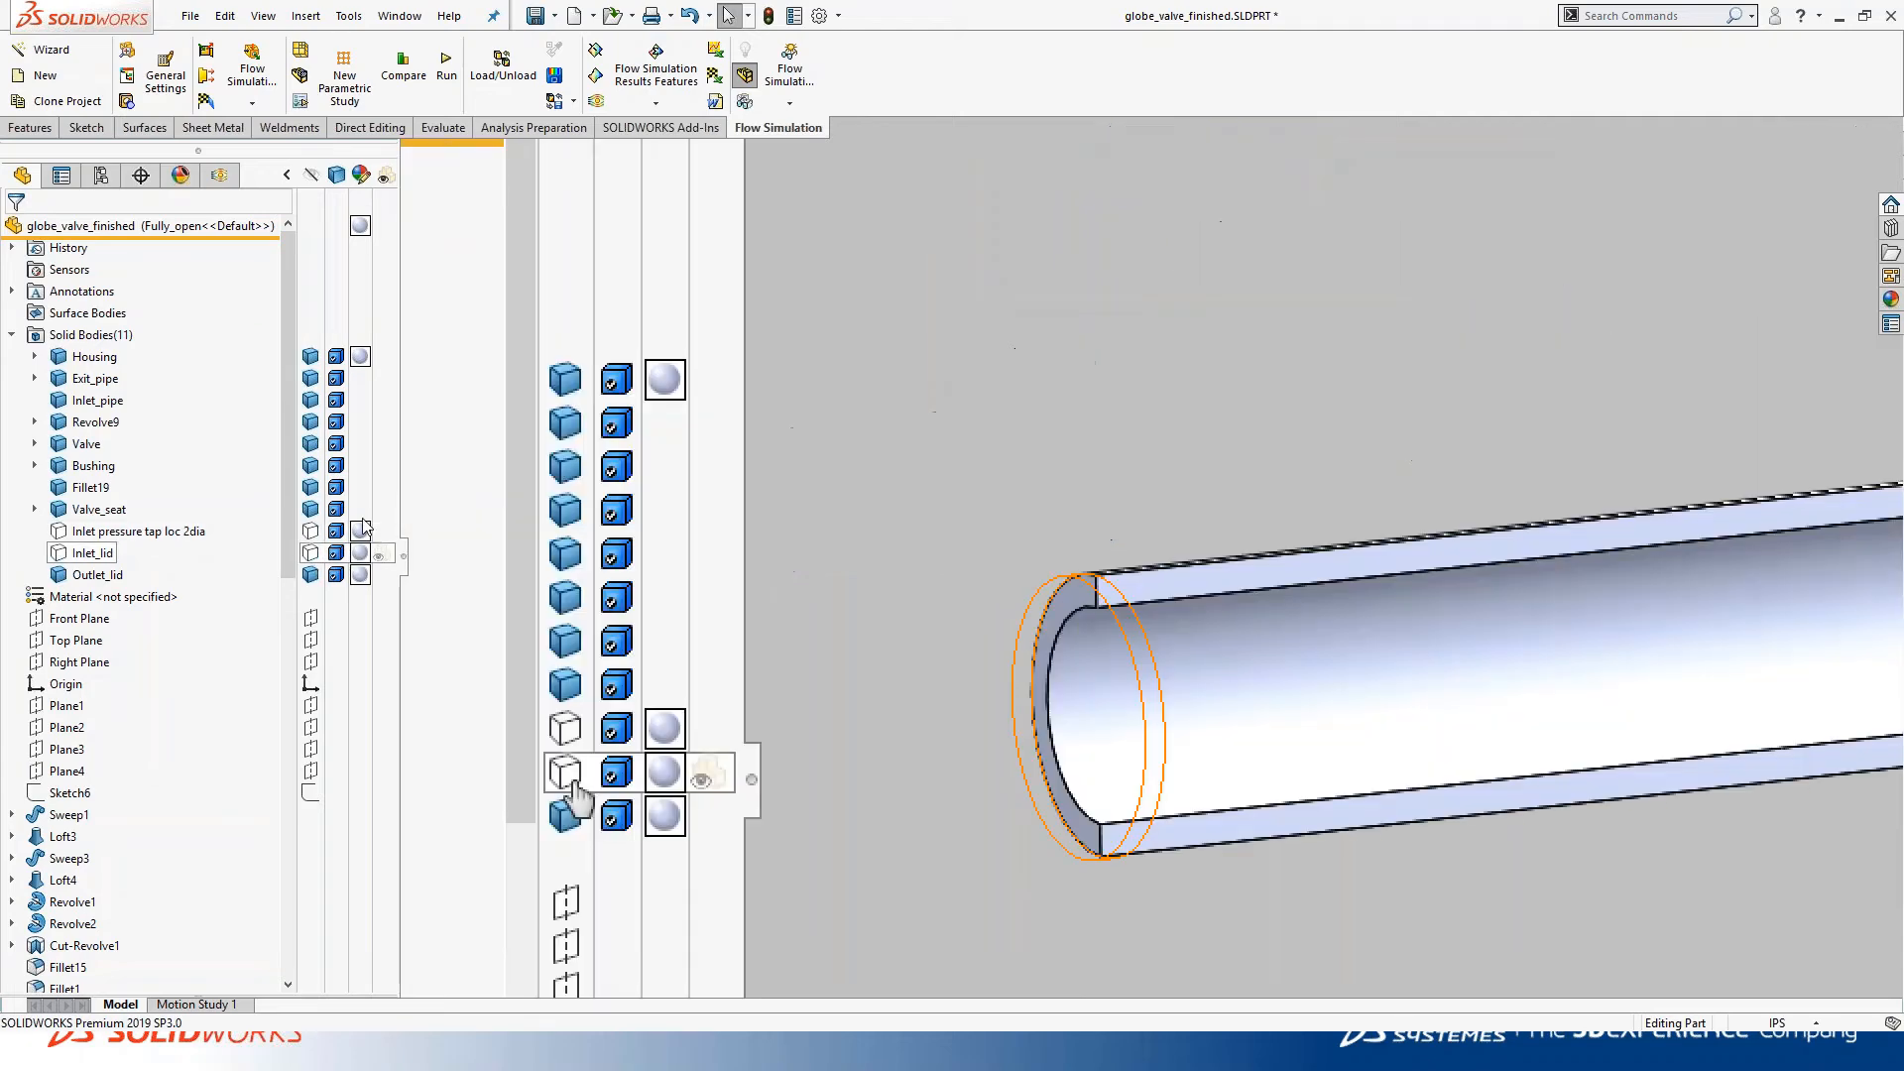
Show the Inlet_lid body again so the inlet pipe is capped, and collapse the display pane.
click(311, 553)
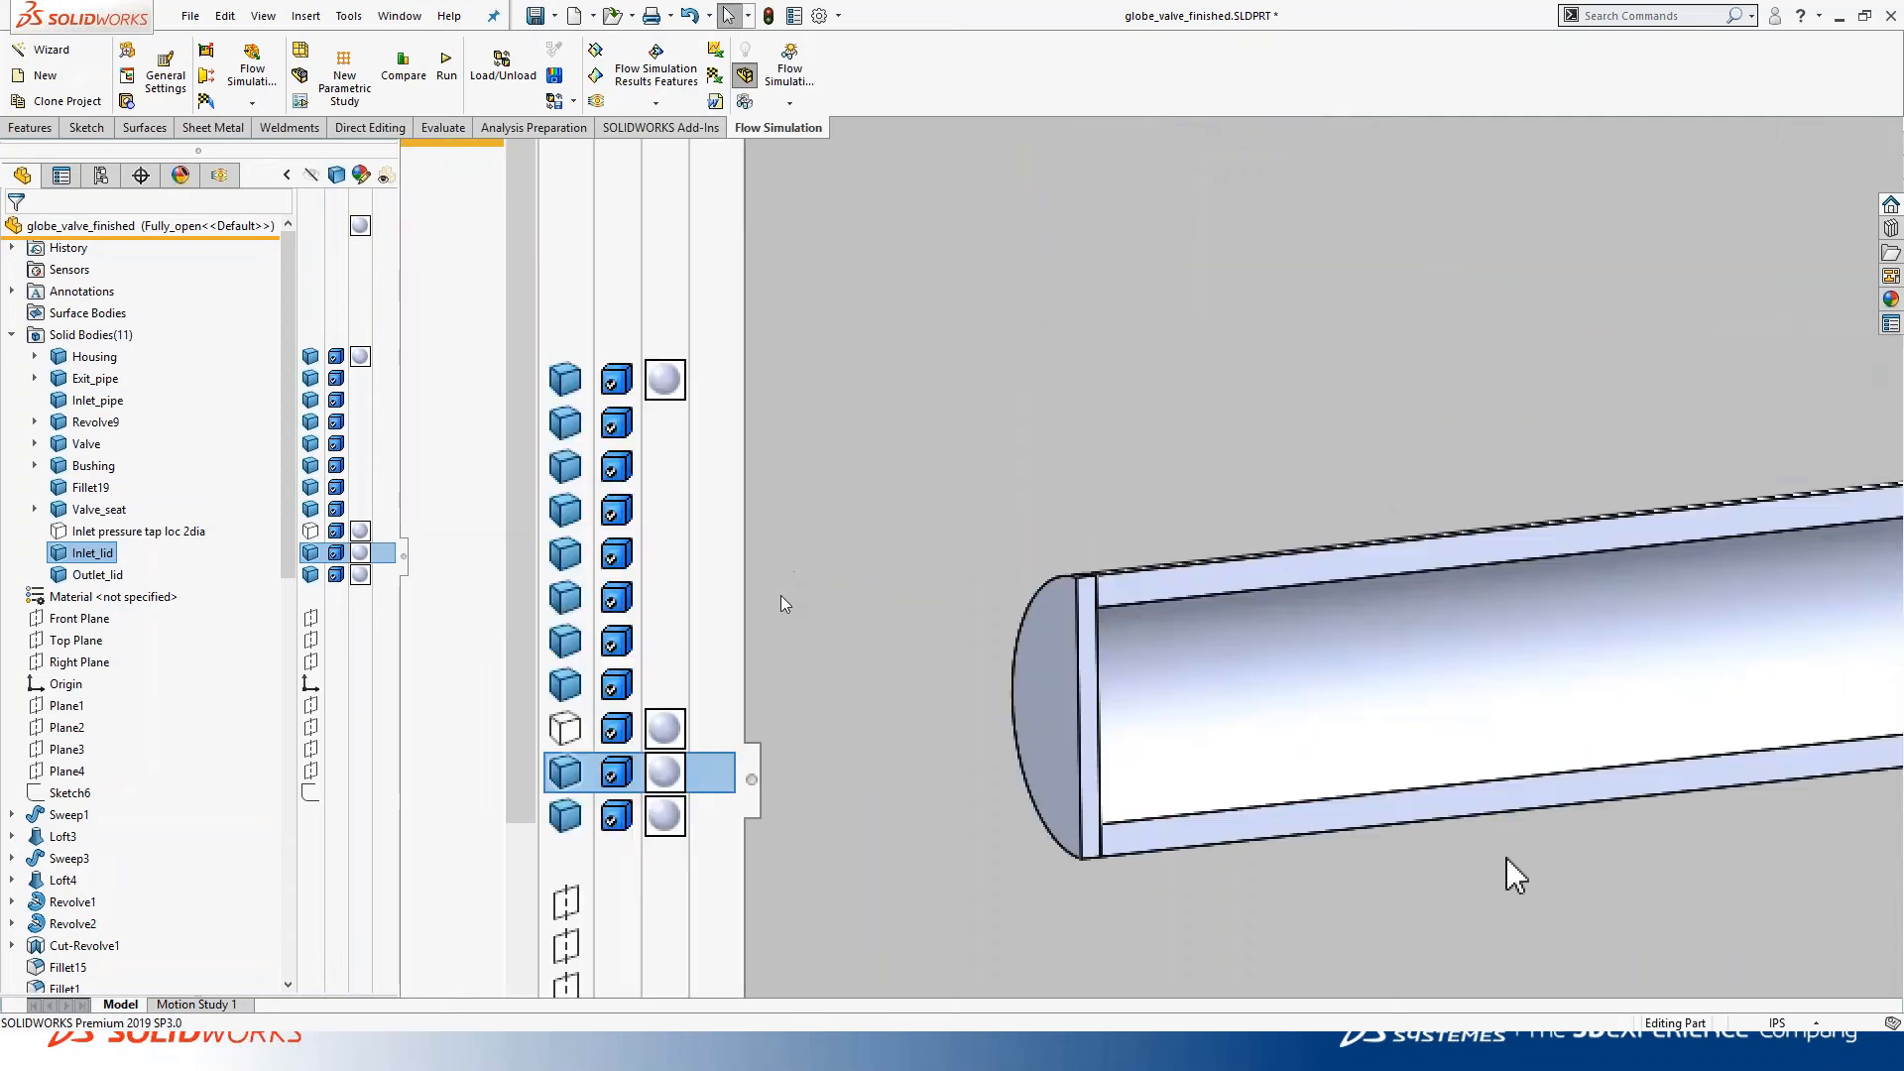
click(784, 603)
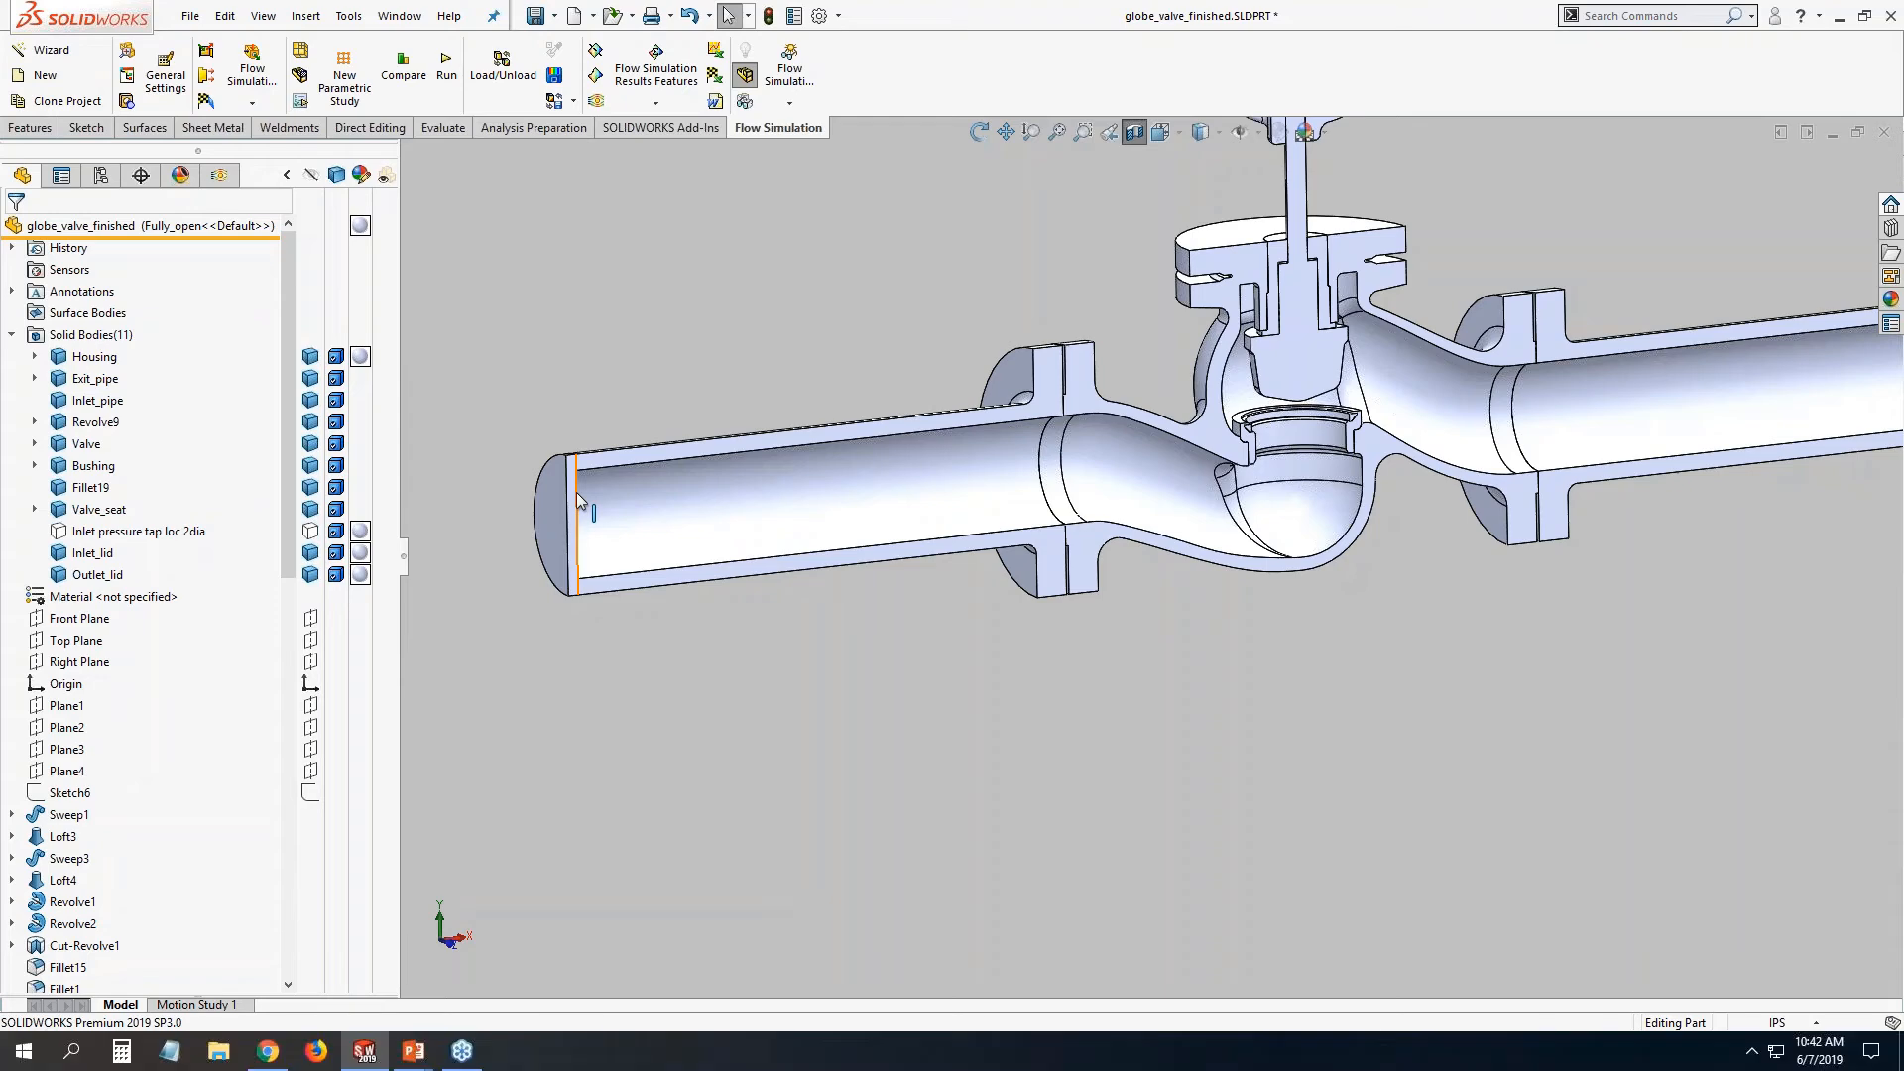
click(287, 174)
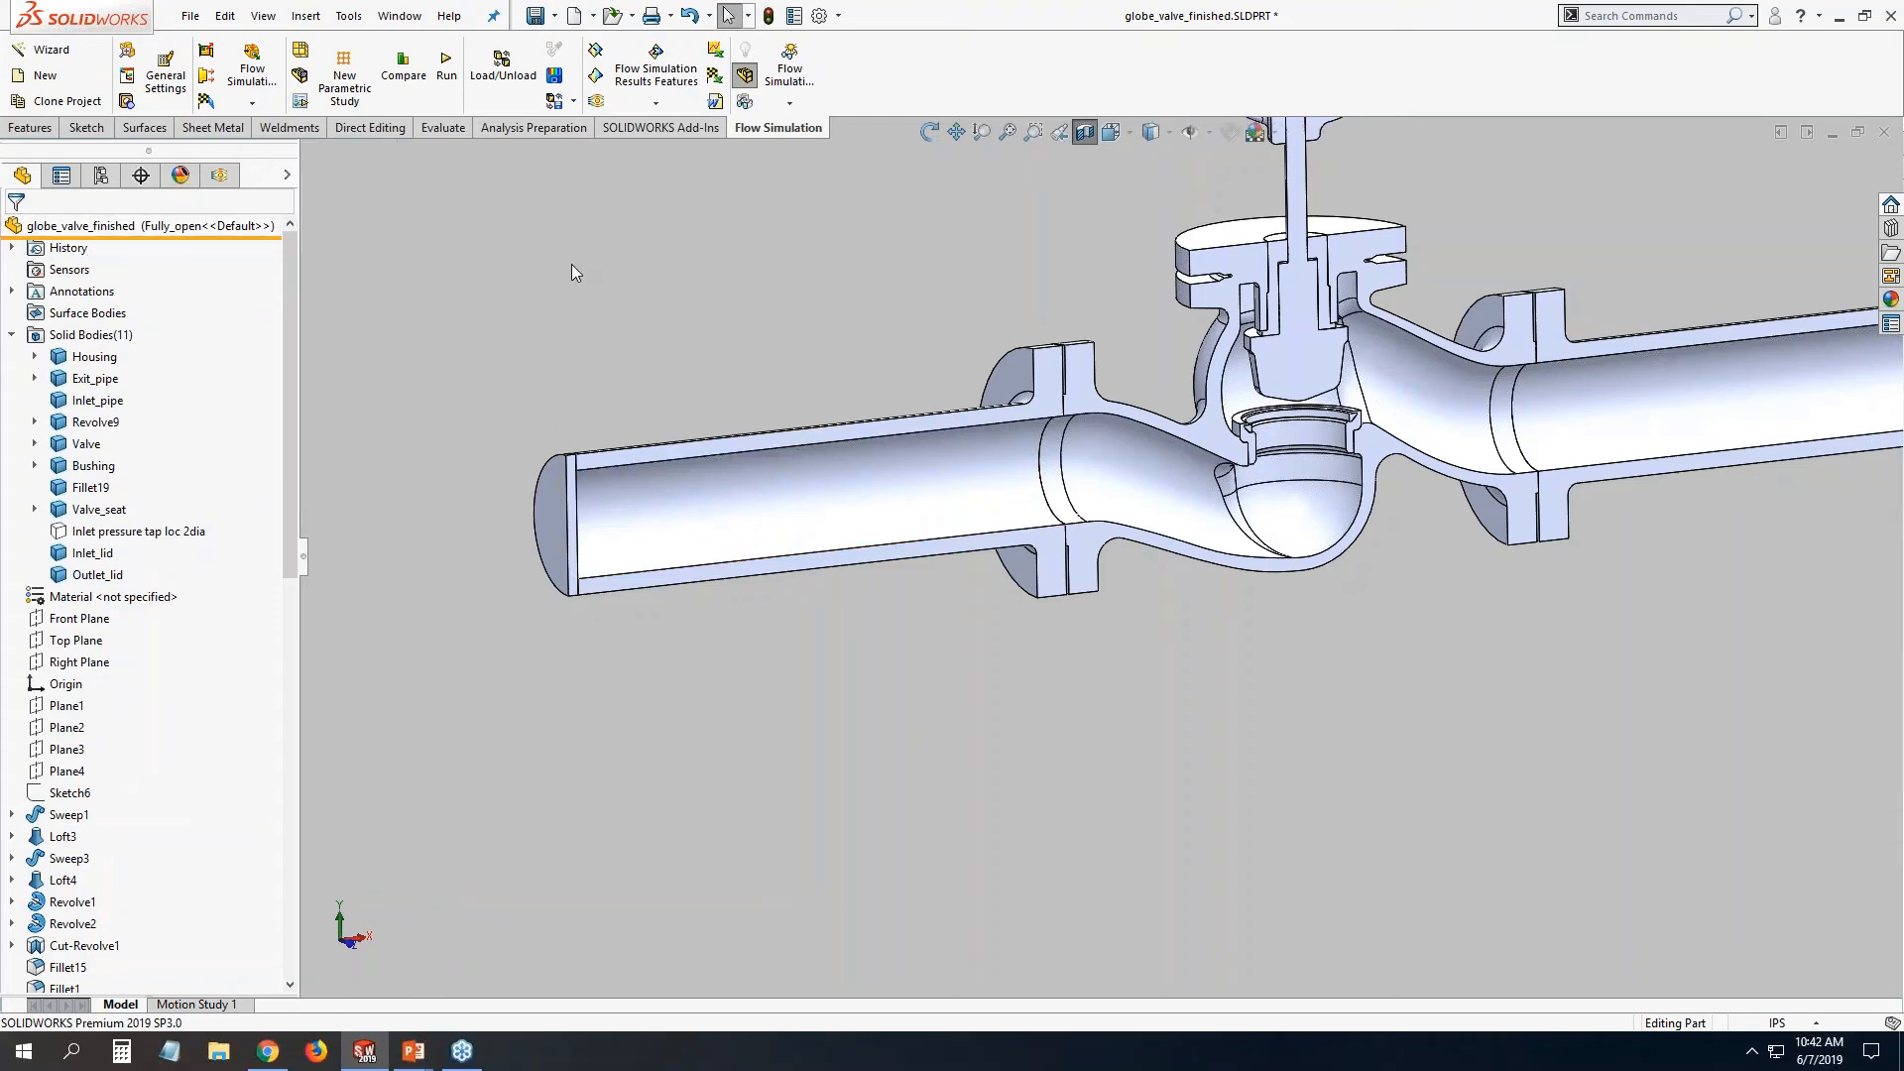
key(f)
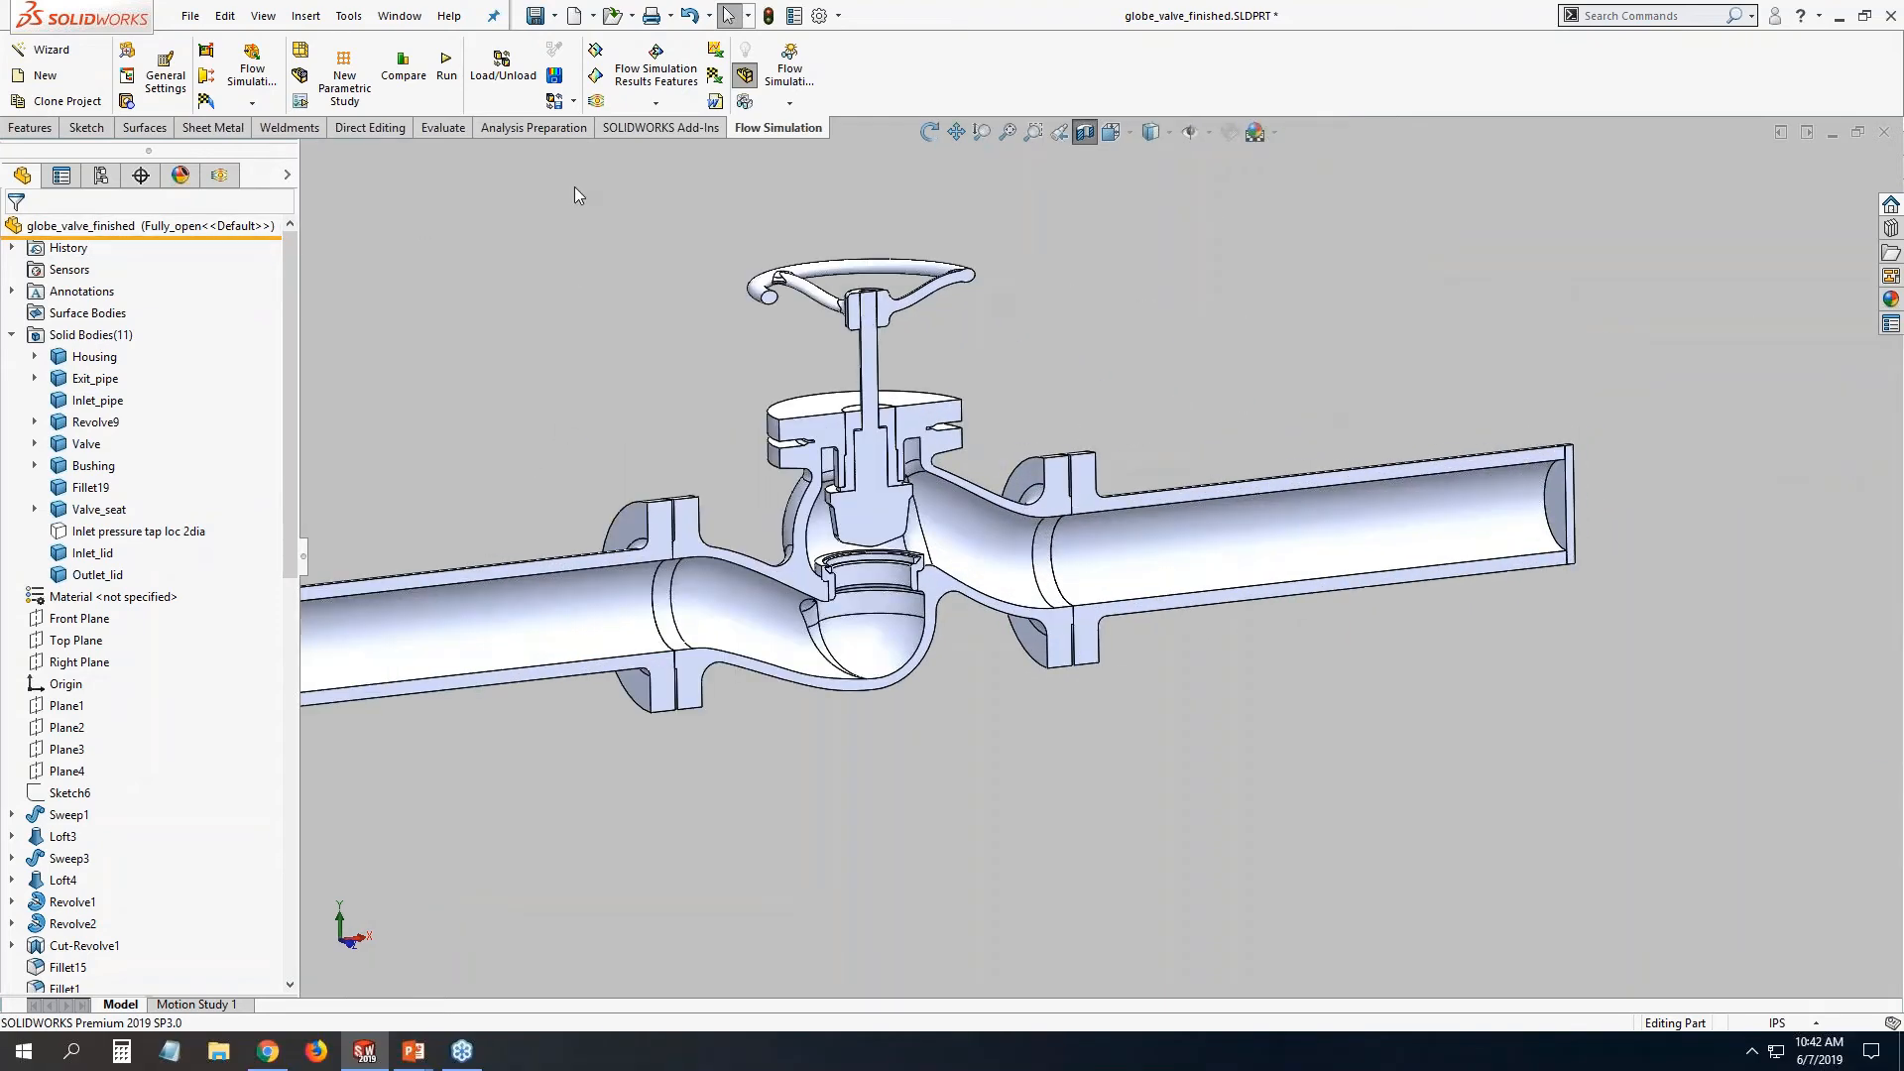
Open Check Geometry, enable Create fluid body assembly, and show the fluid volume to inspect it inside the sectioned valve.
click(127, 54)
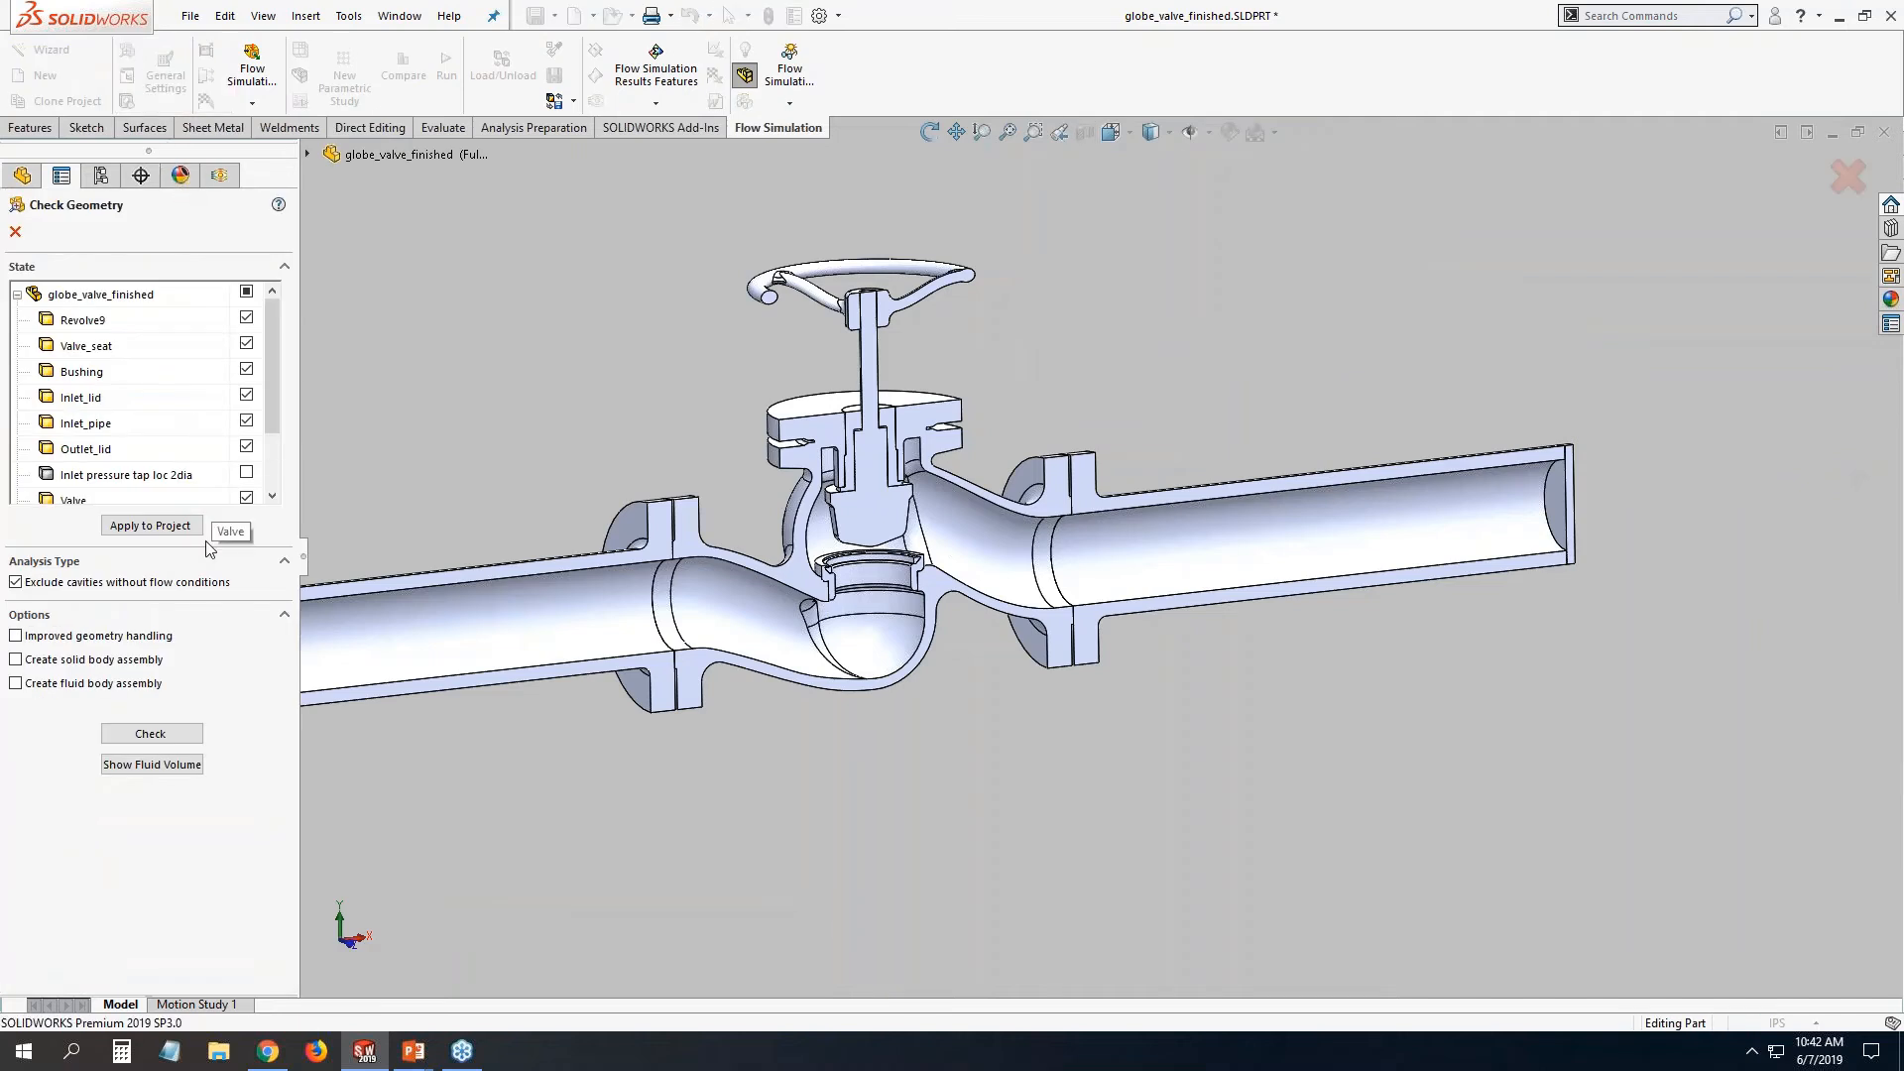
click(18, 686)
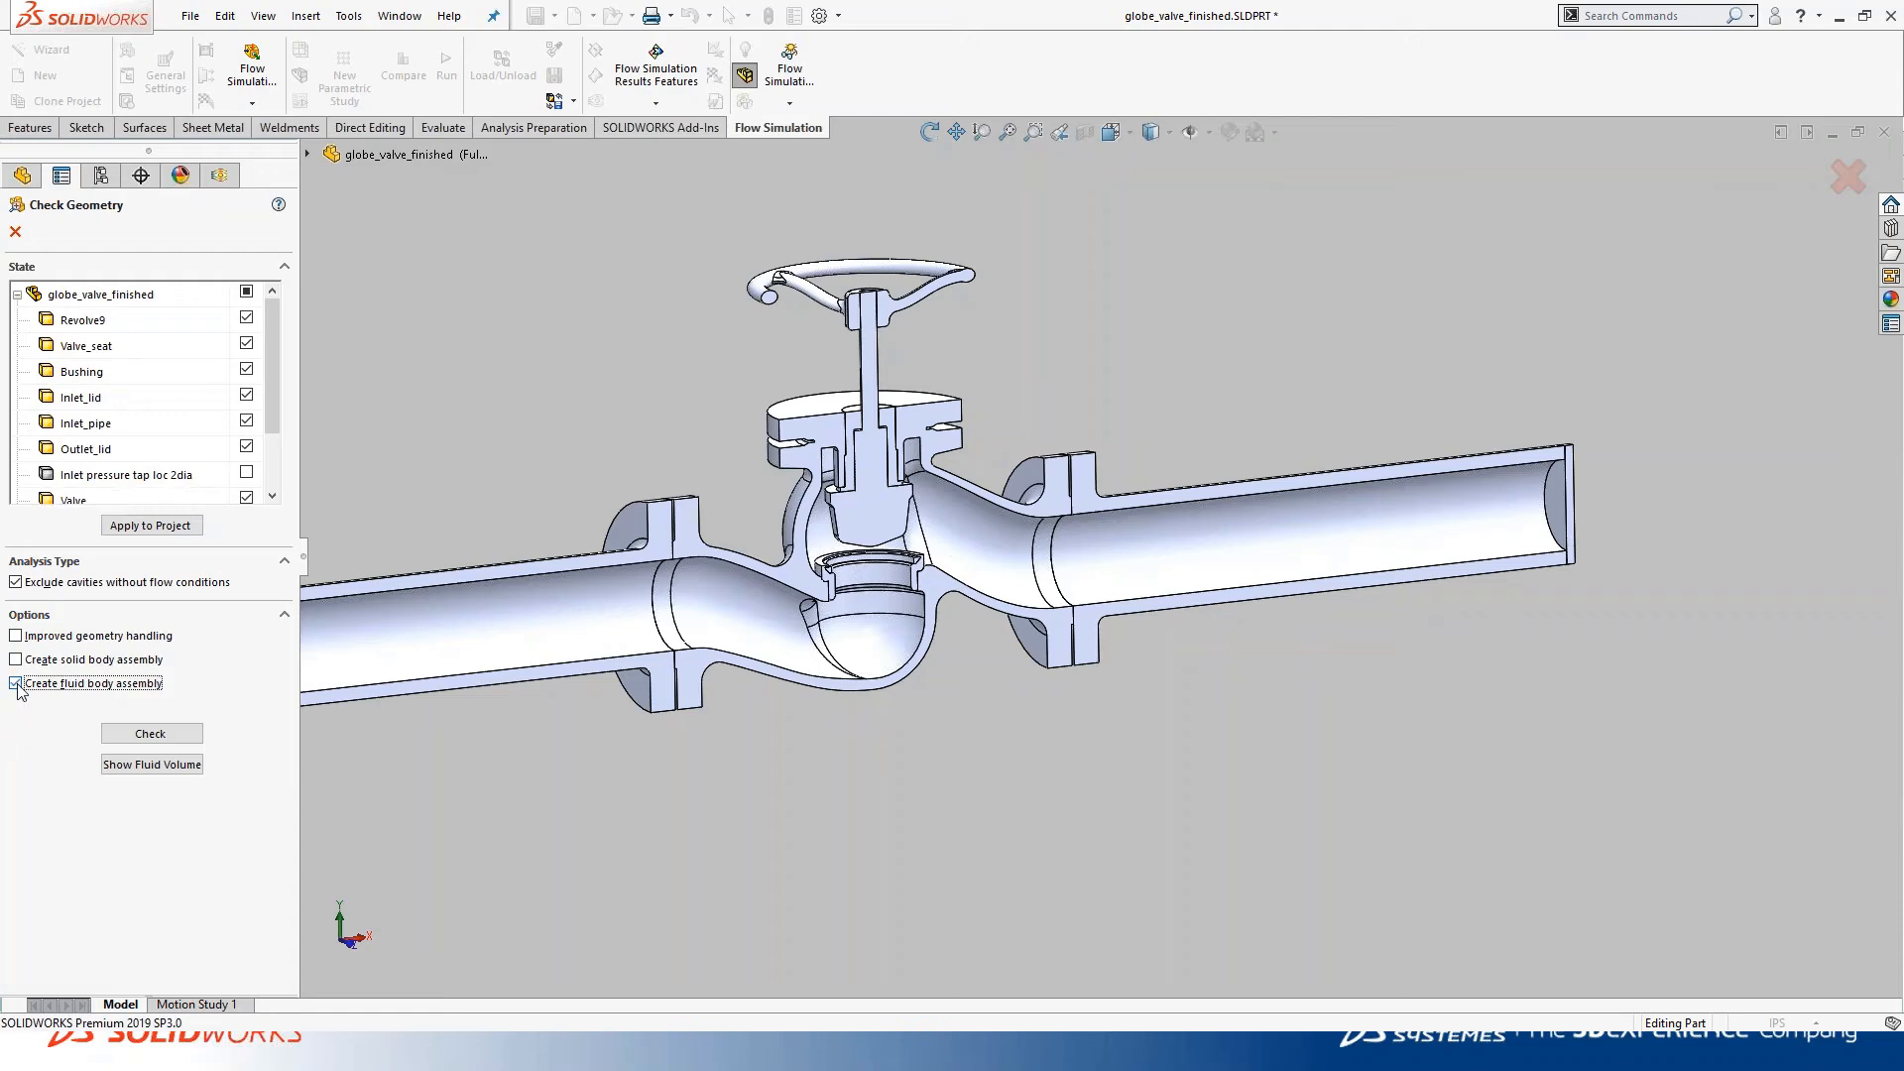
click(151, 764)
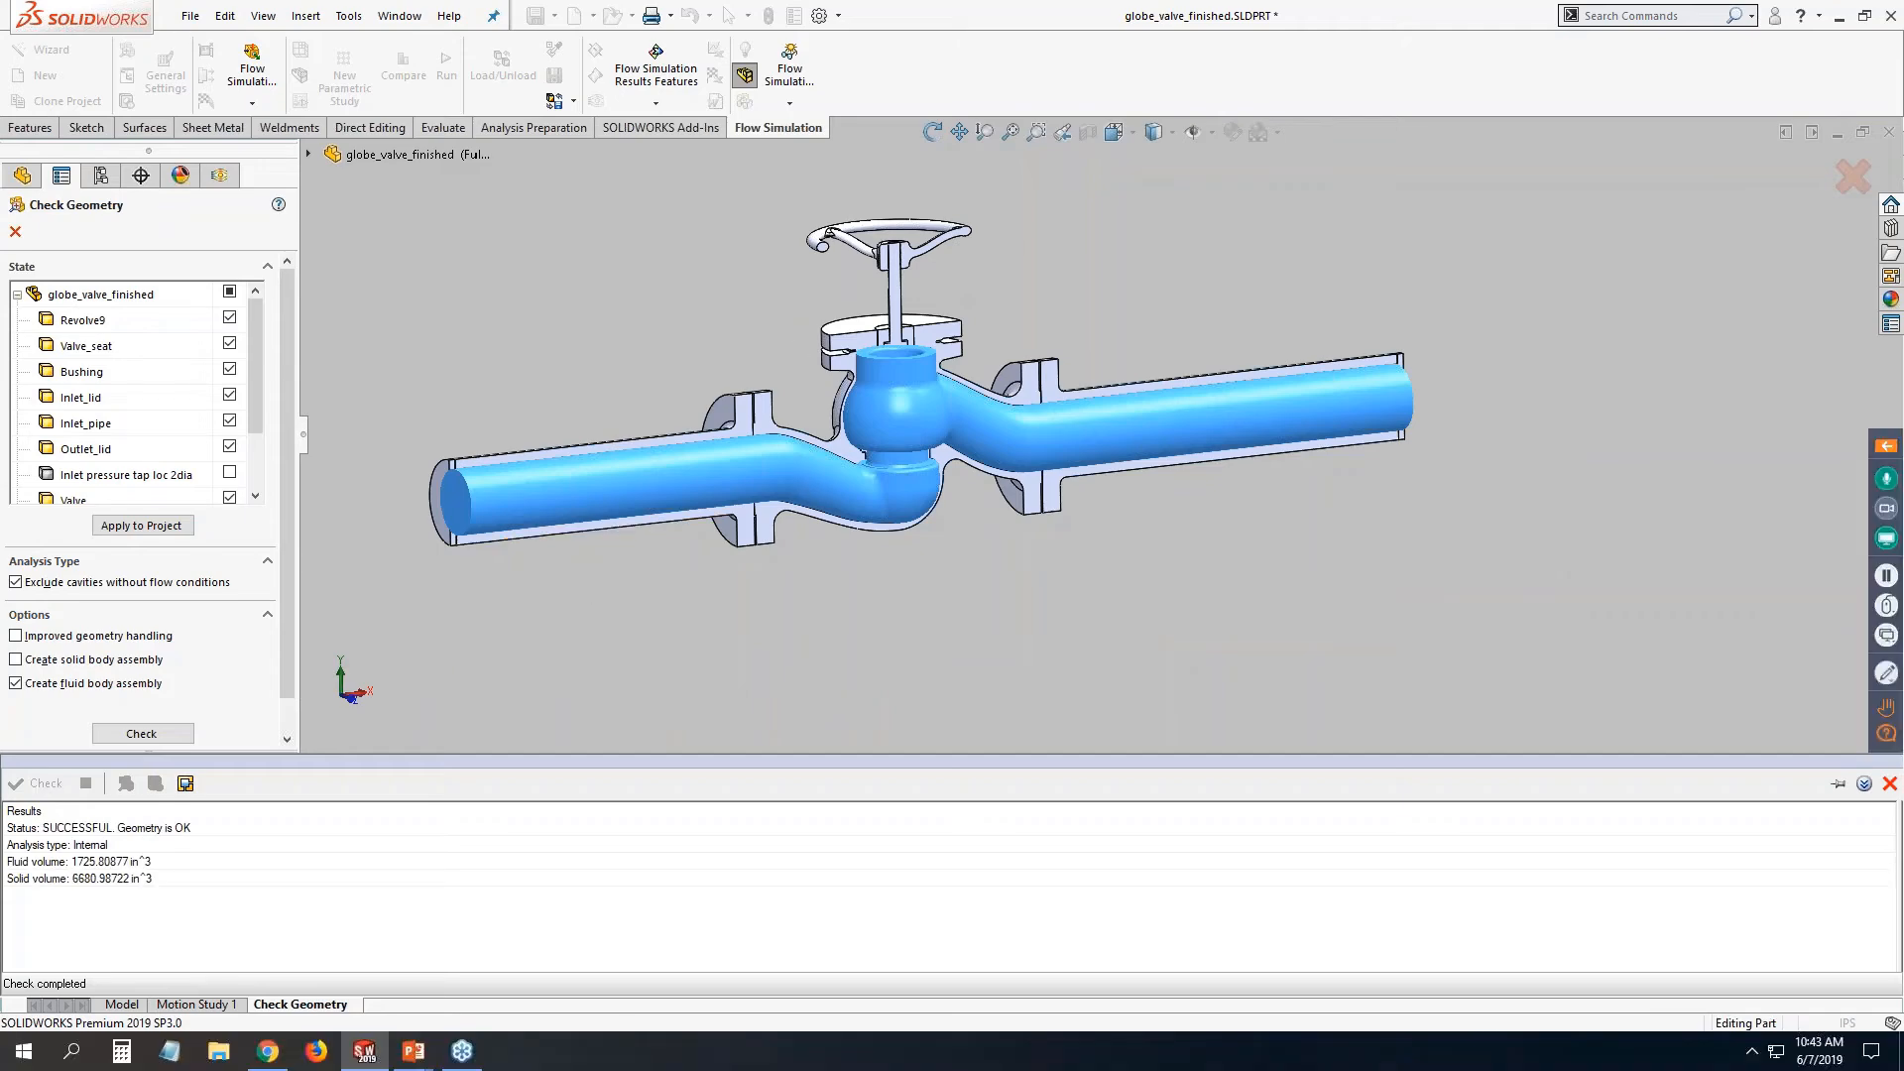
mouse_move(585, 581)
middle_down()
mouse_move(695, 583)
mouse_move(575, 587)
middle_up()
middle_drag(817, 349, 951, 636)
key(ctrl+1)
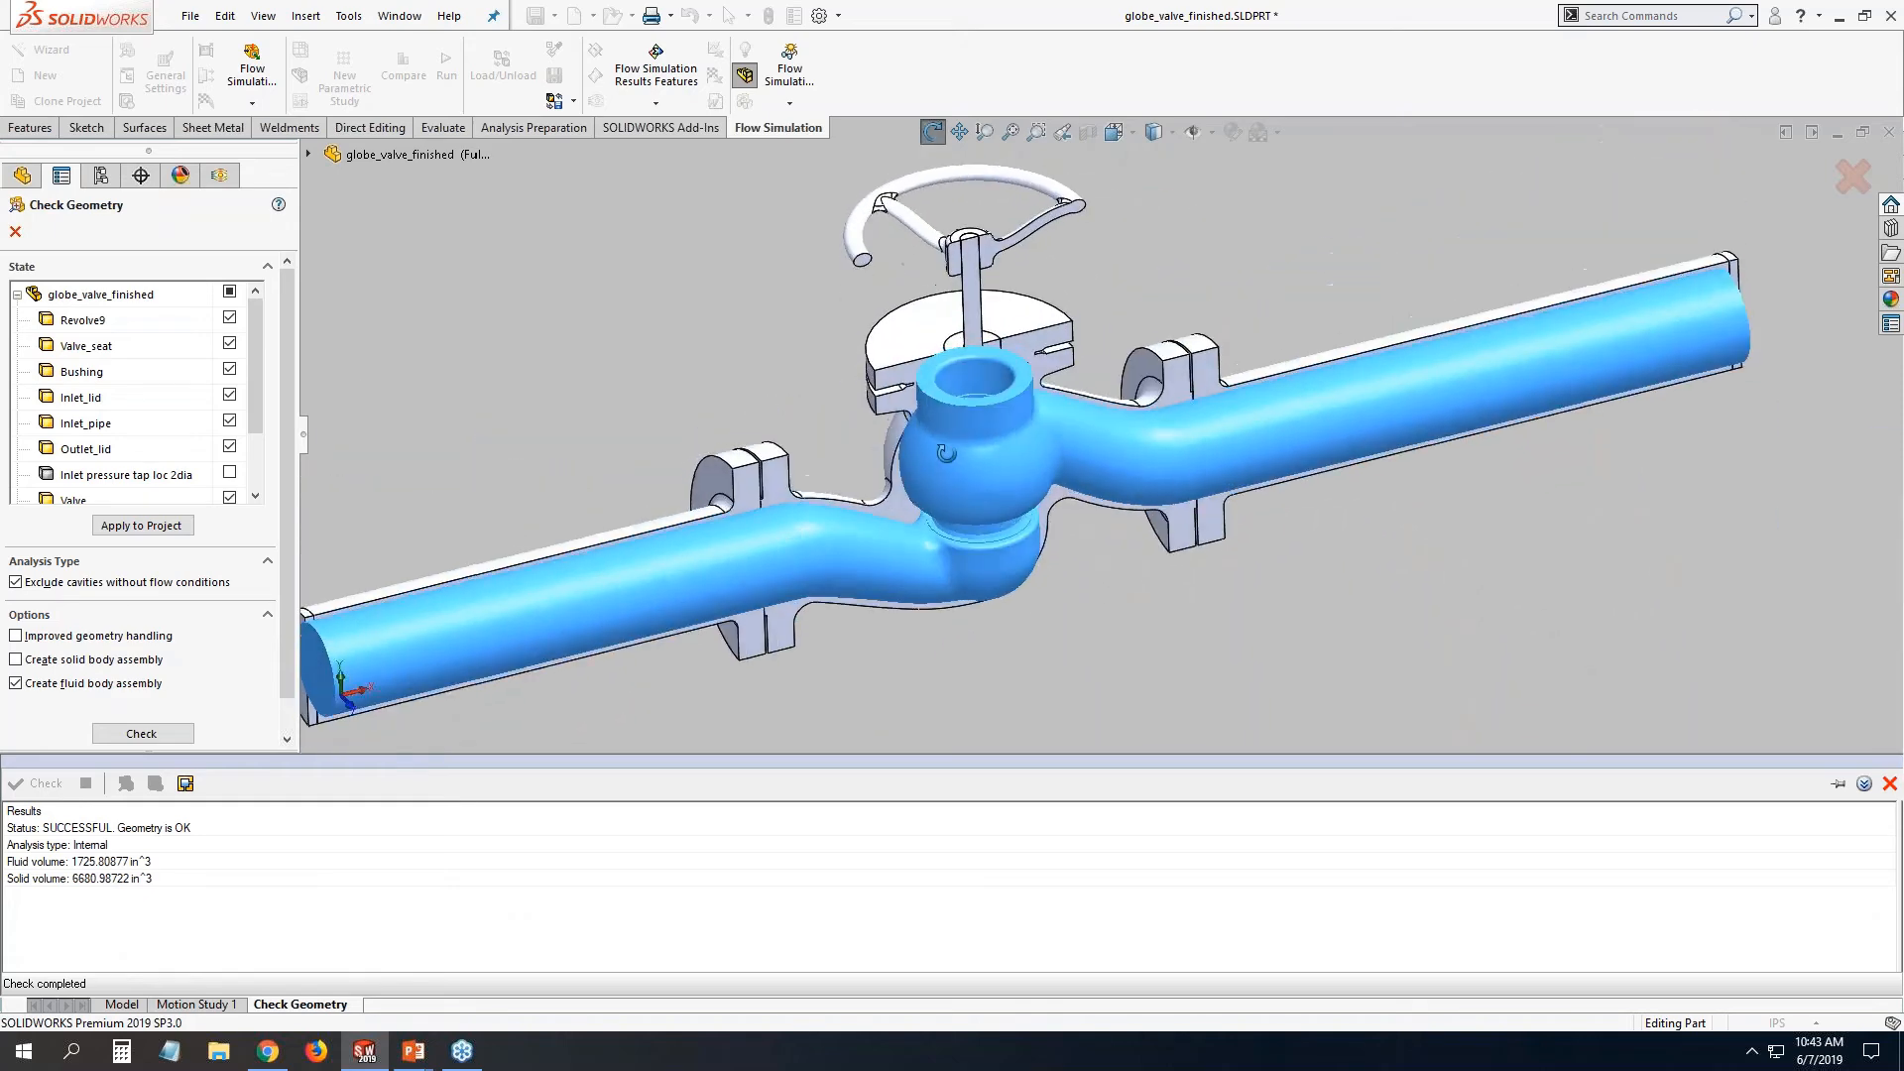
middle_drag(927, 376, 951, 380)
scroll(951, 381, up, 1)
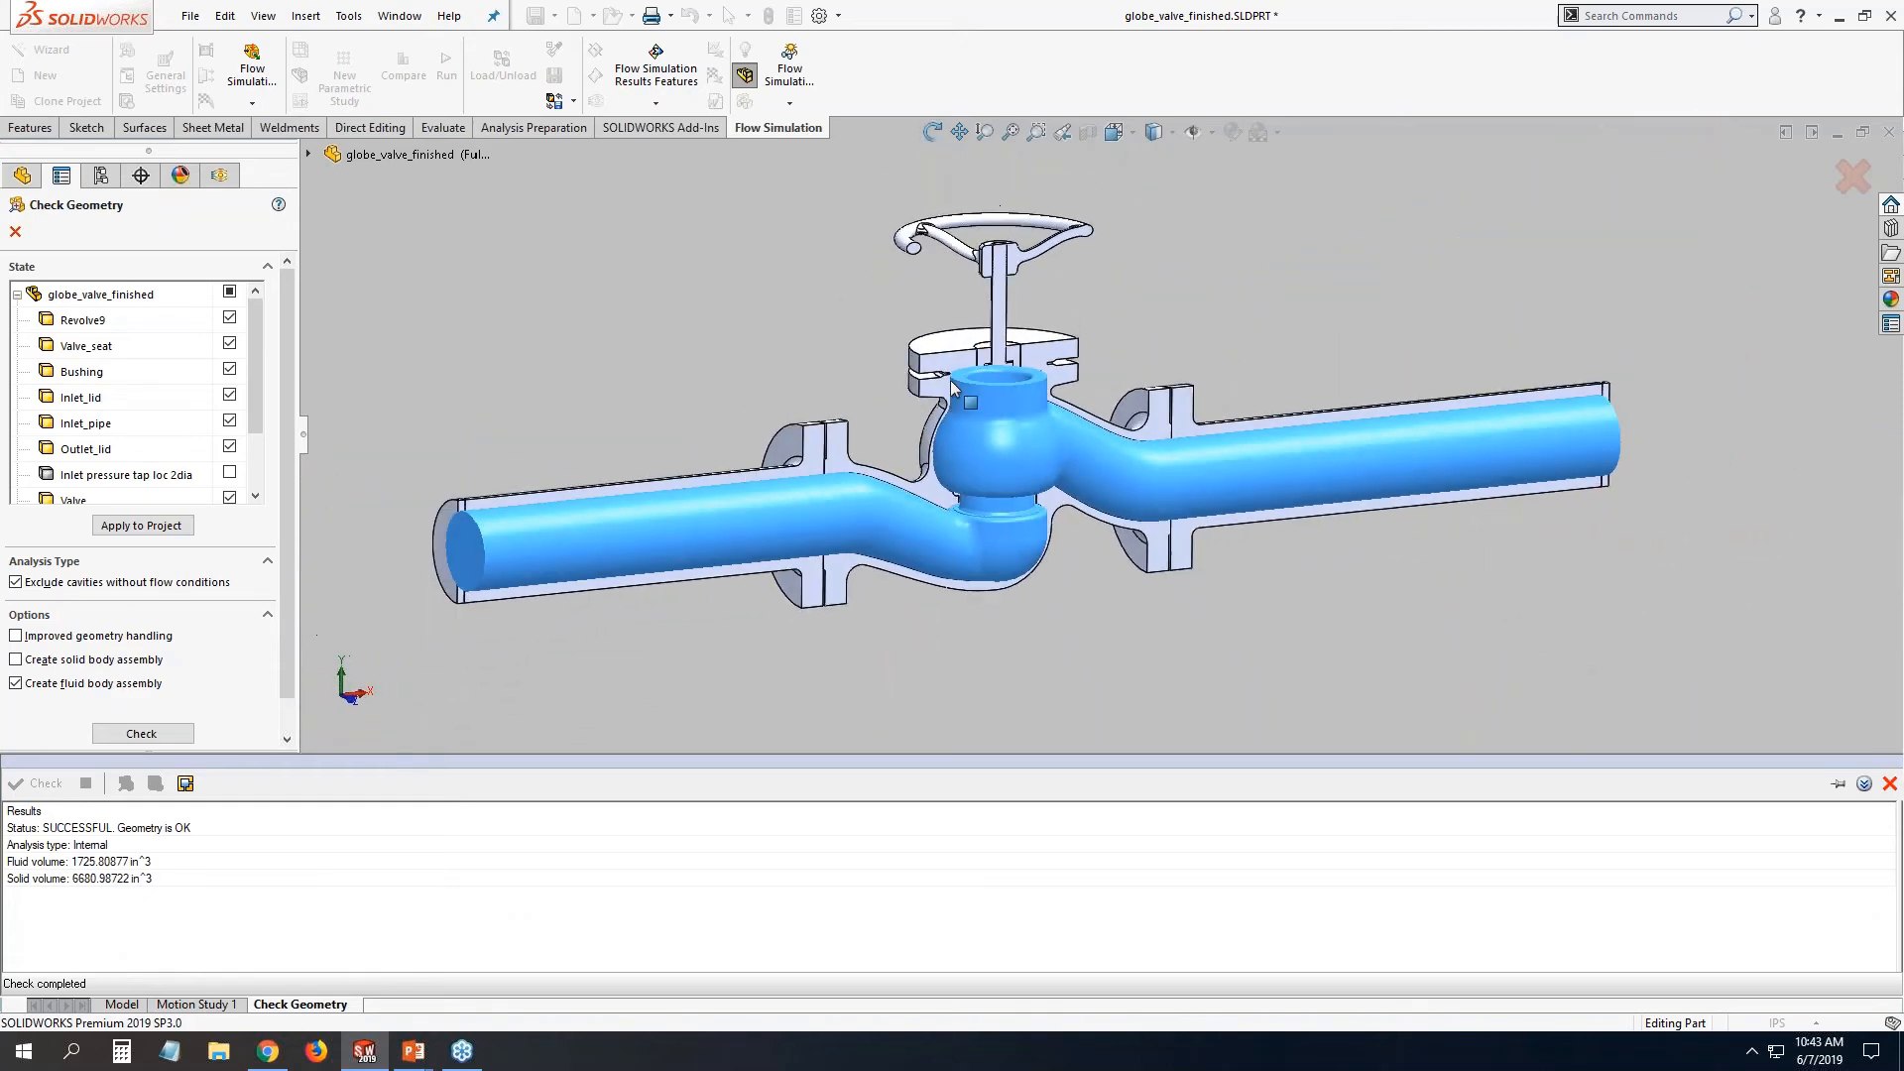
Close the geometry check results and exit Check Geometry, returning to the sectioned valve model.
drag(283, 662, 284, 700)
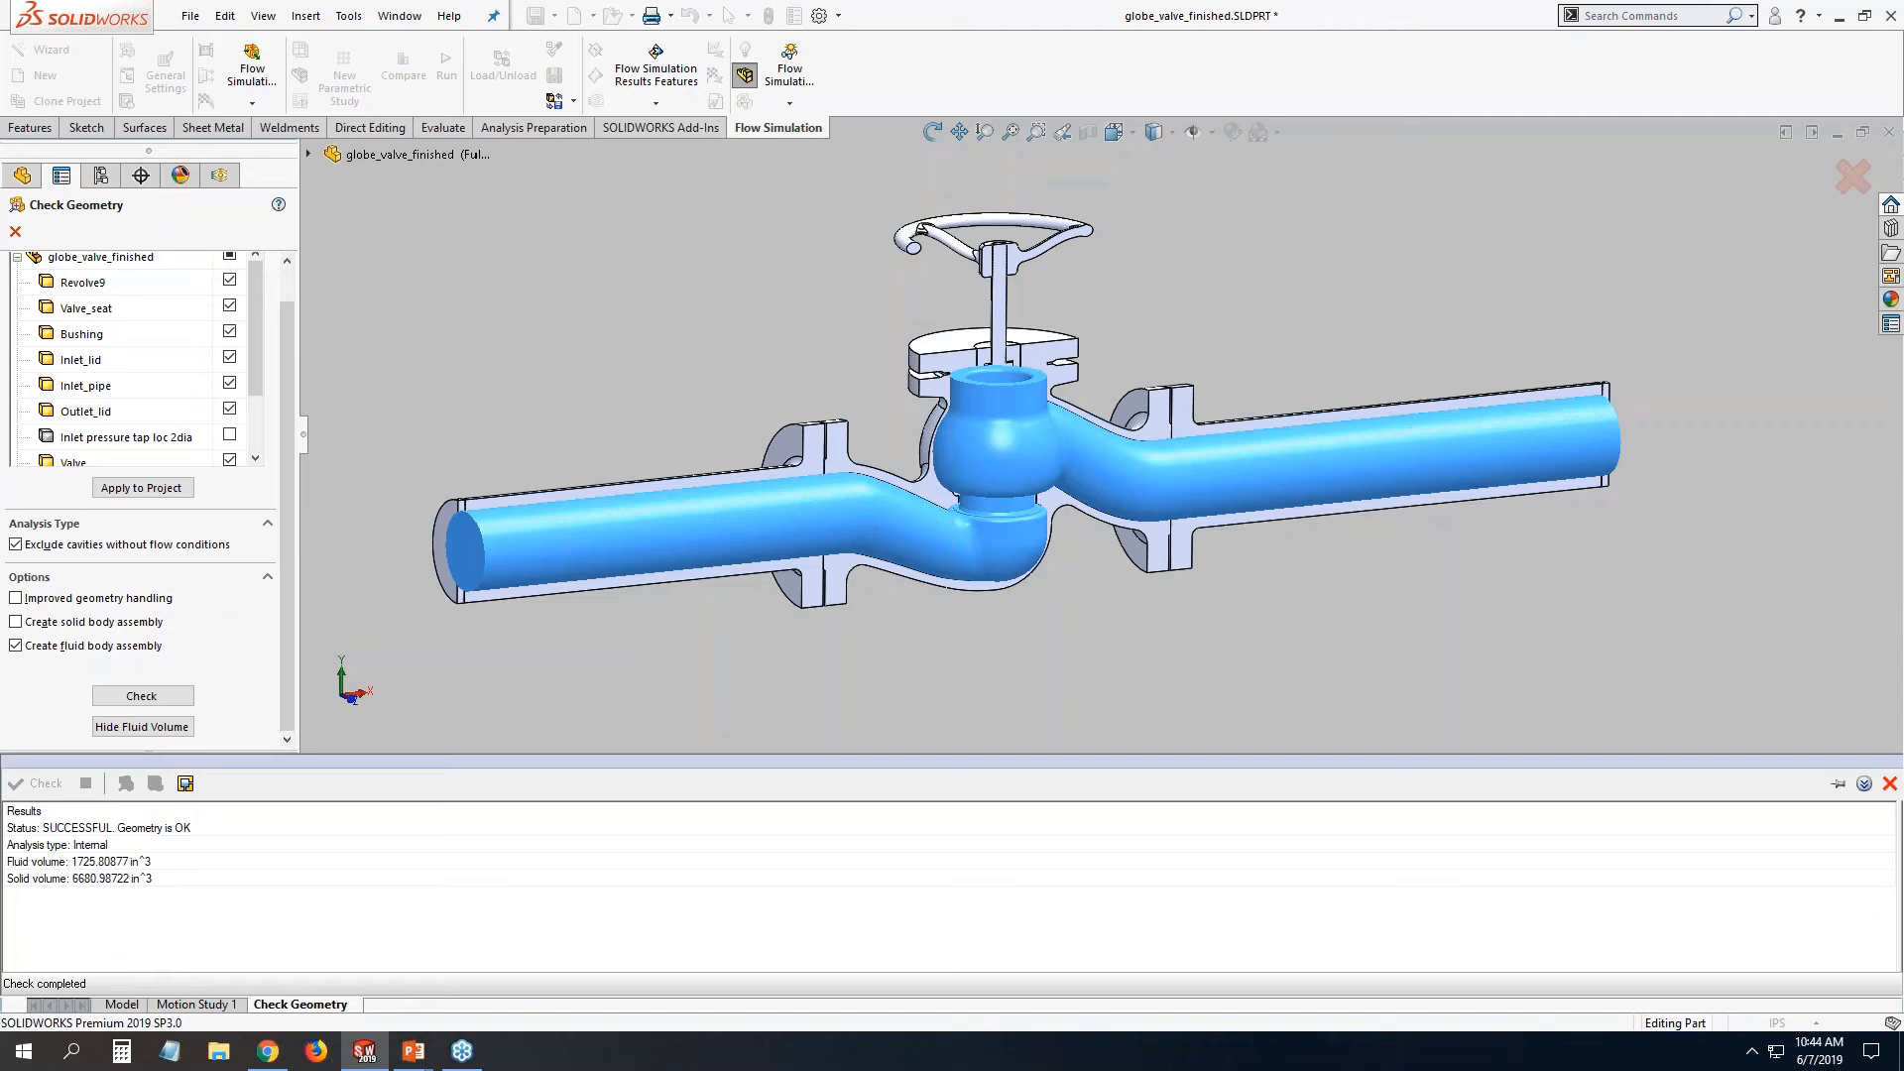
click(1889, 783)
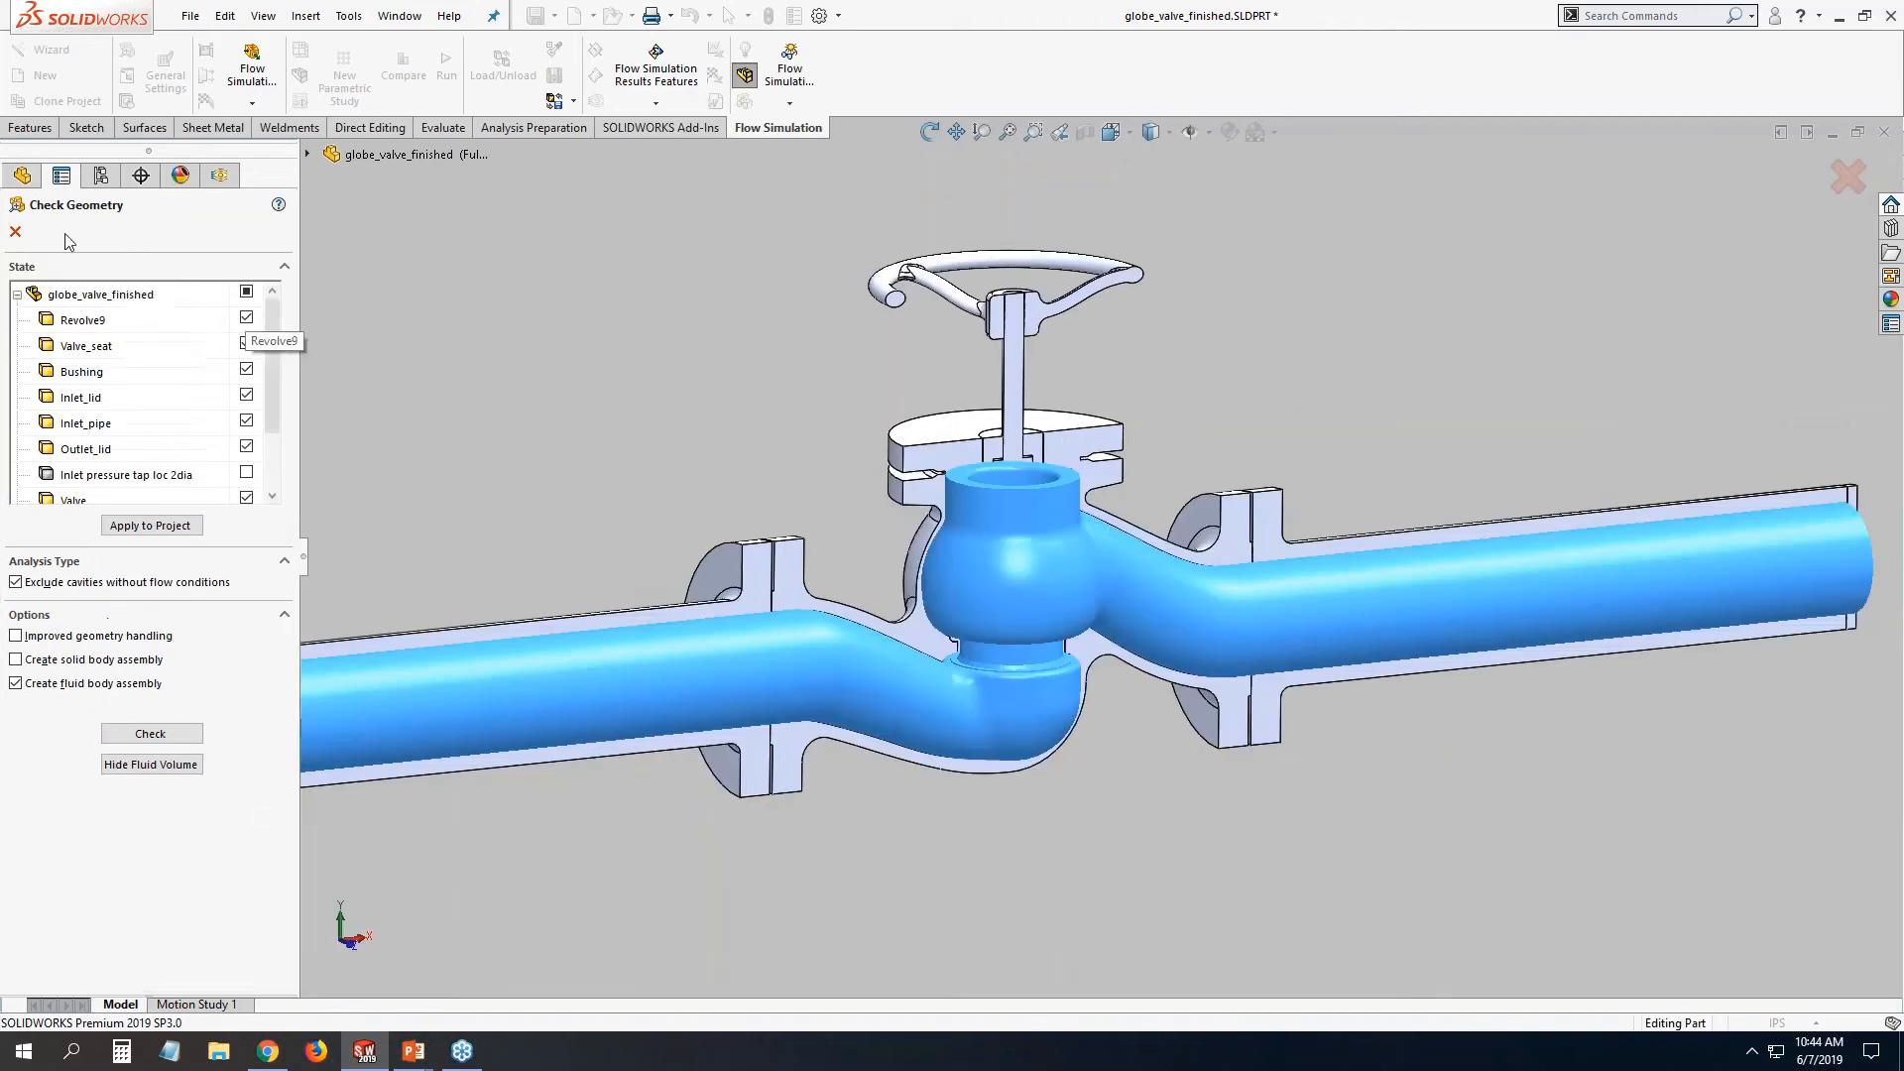
click(16, 232)
scroll(1172, 710, up, 2)
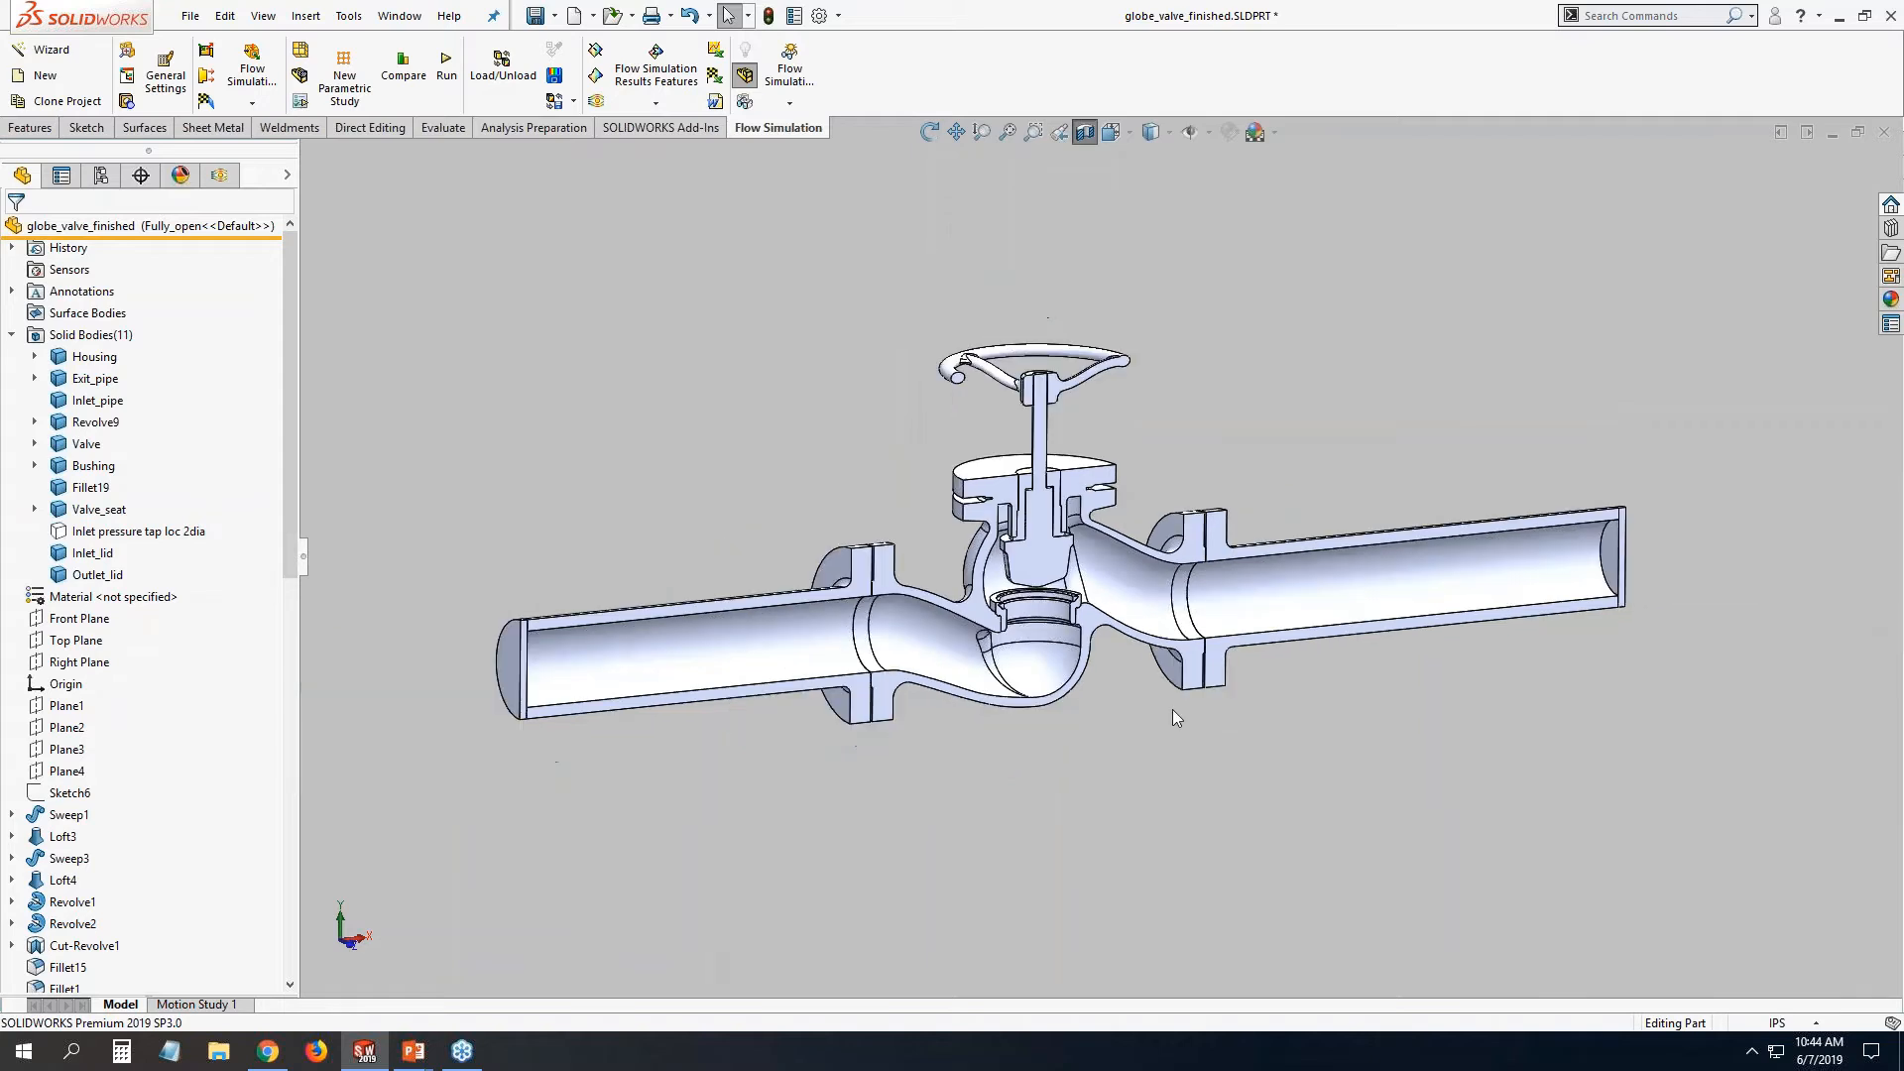
scroll(1094, 710, down, 2)
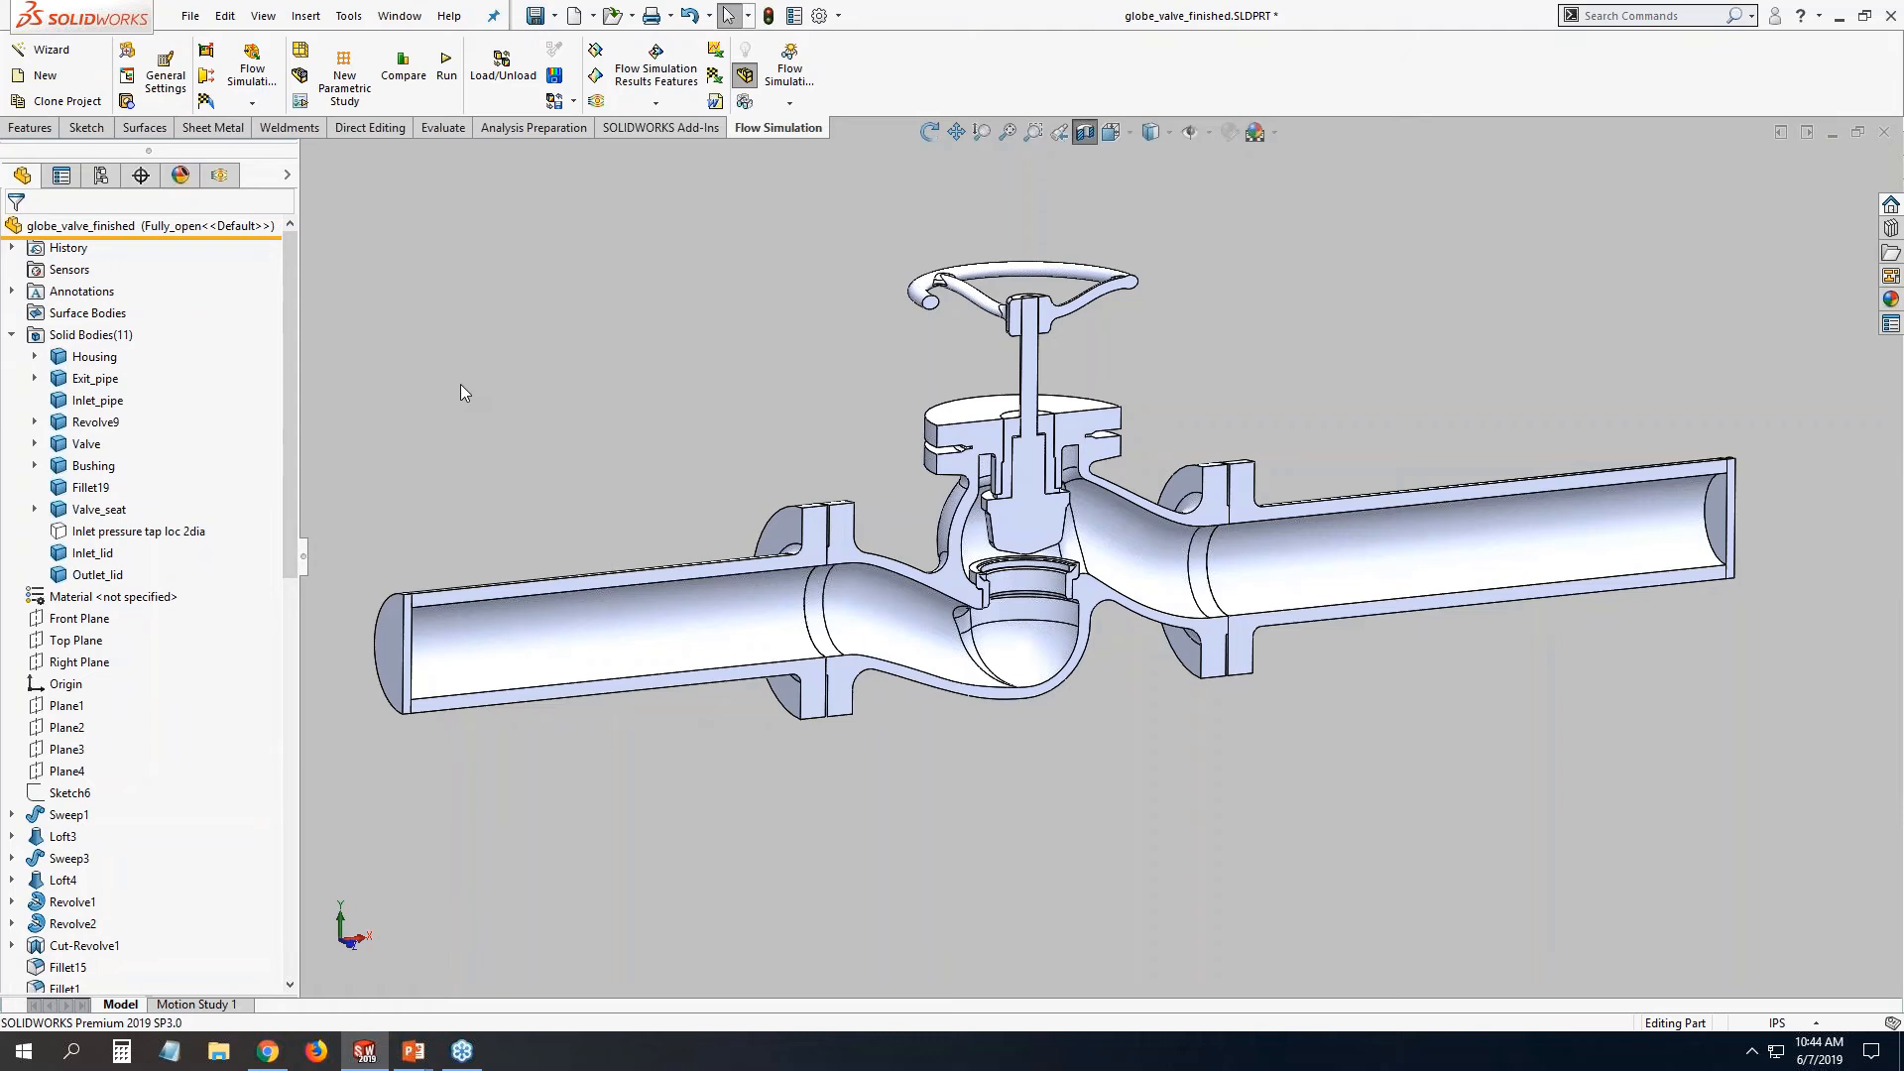
Show the Inlet pressure tap loc 2dia body inside the inlet pipe and collapse the display pane.
click(286, 174)
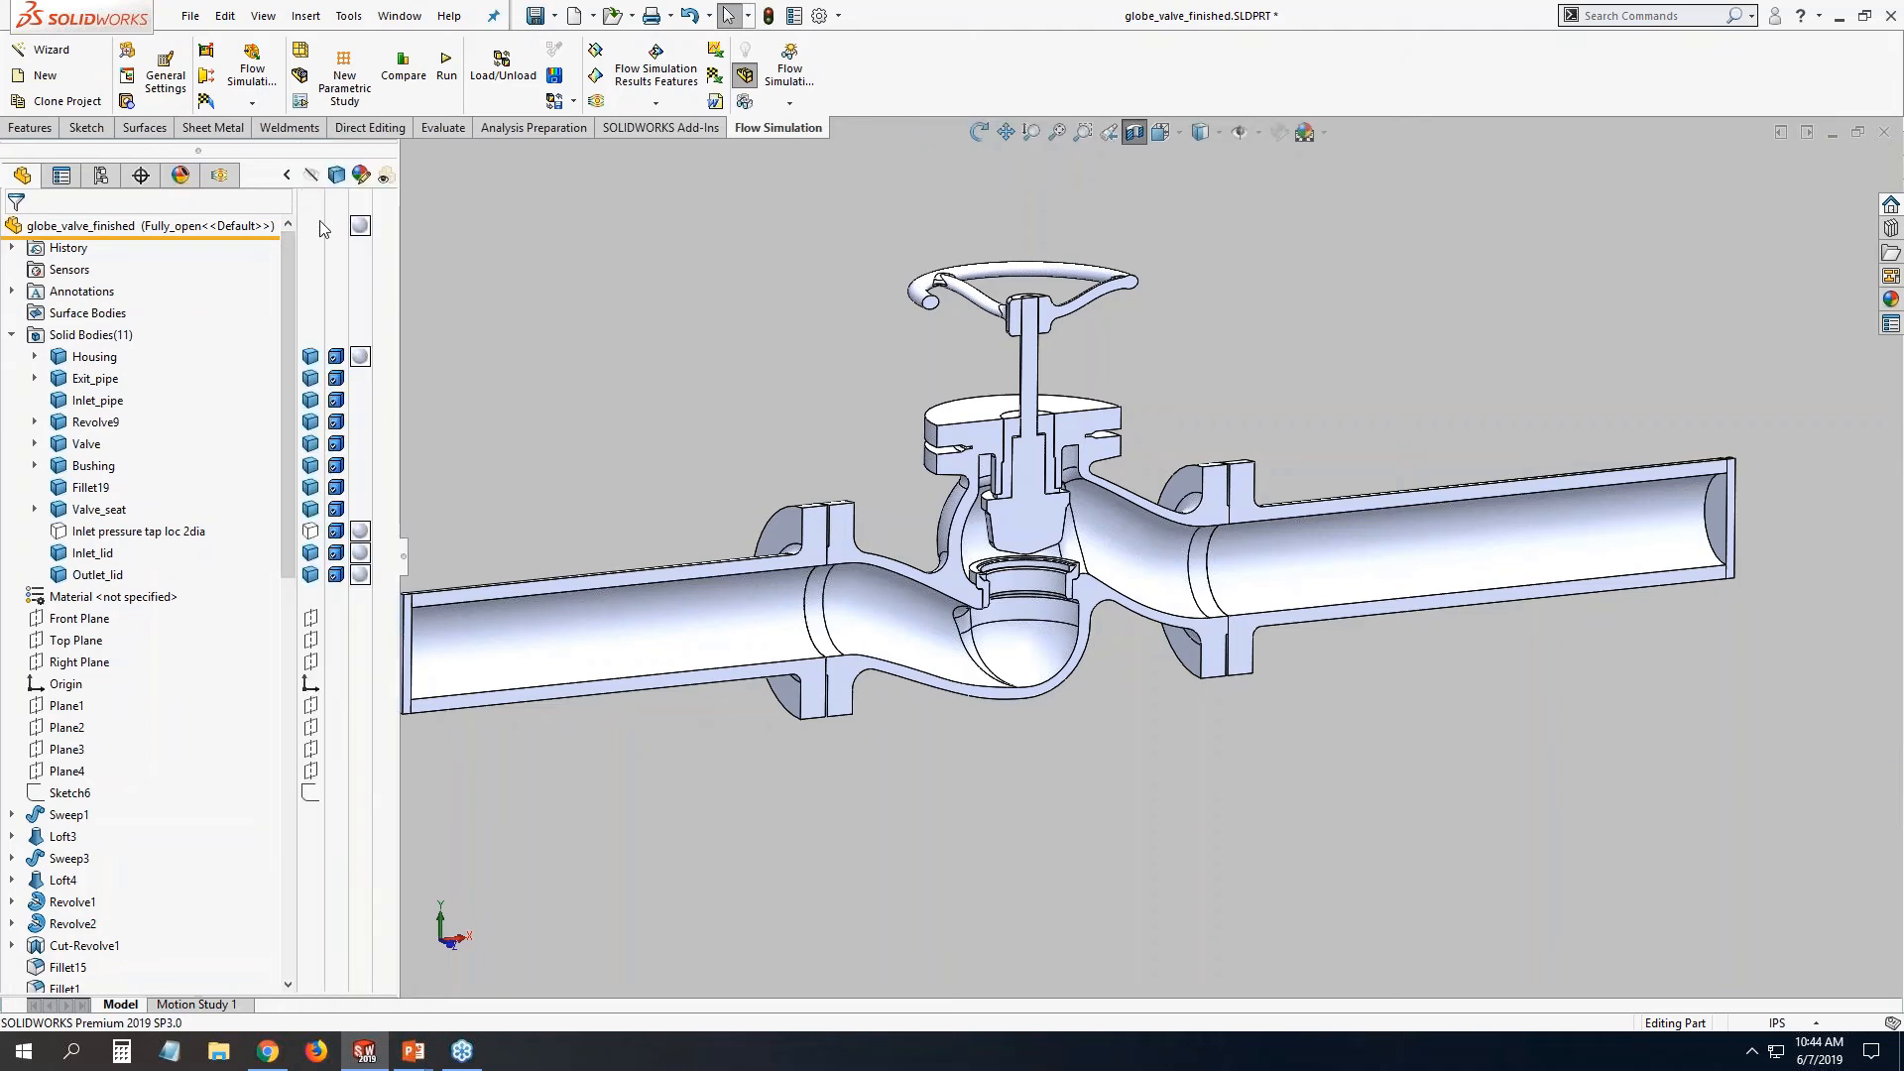
click(312, 534)
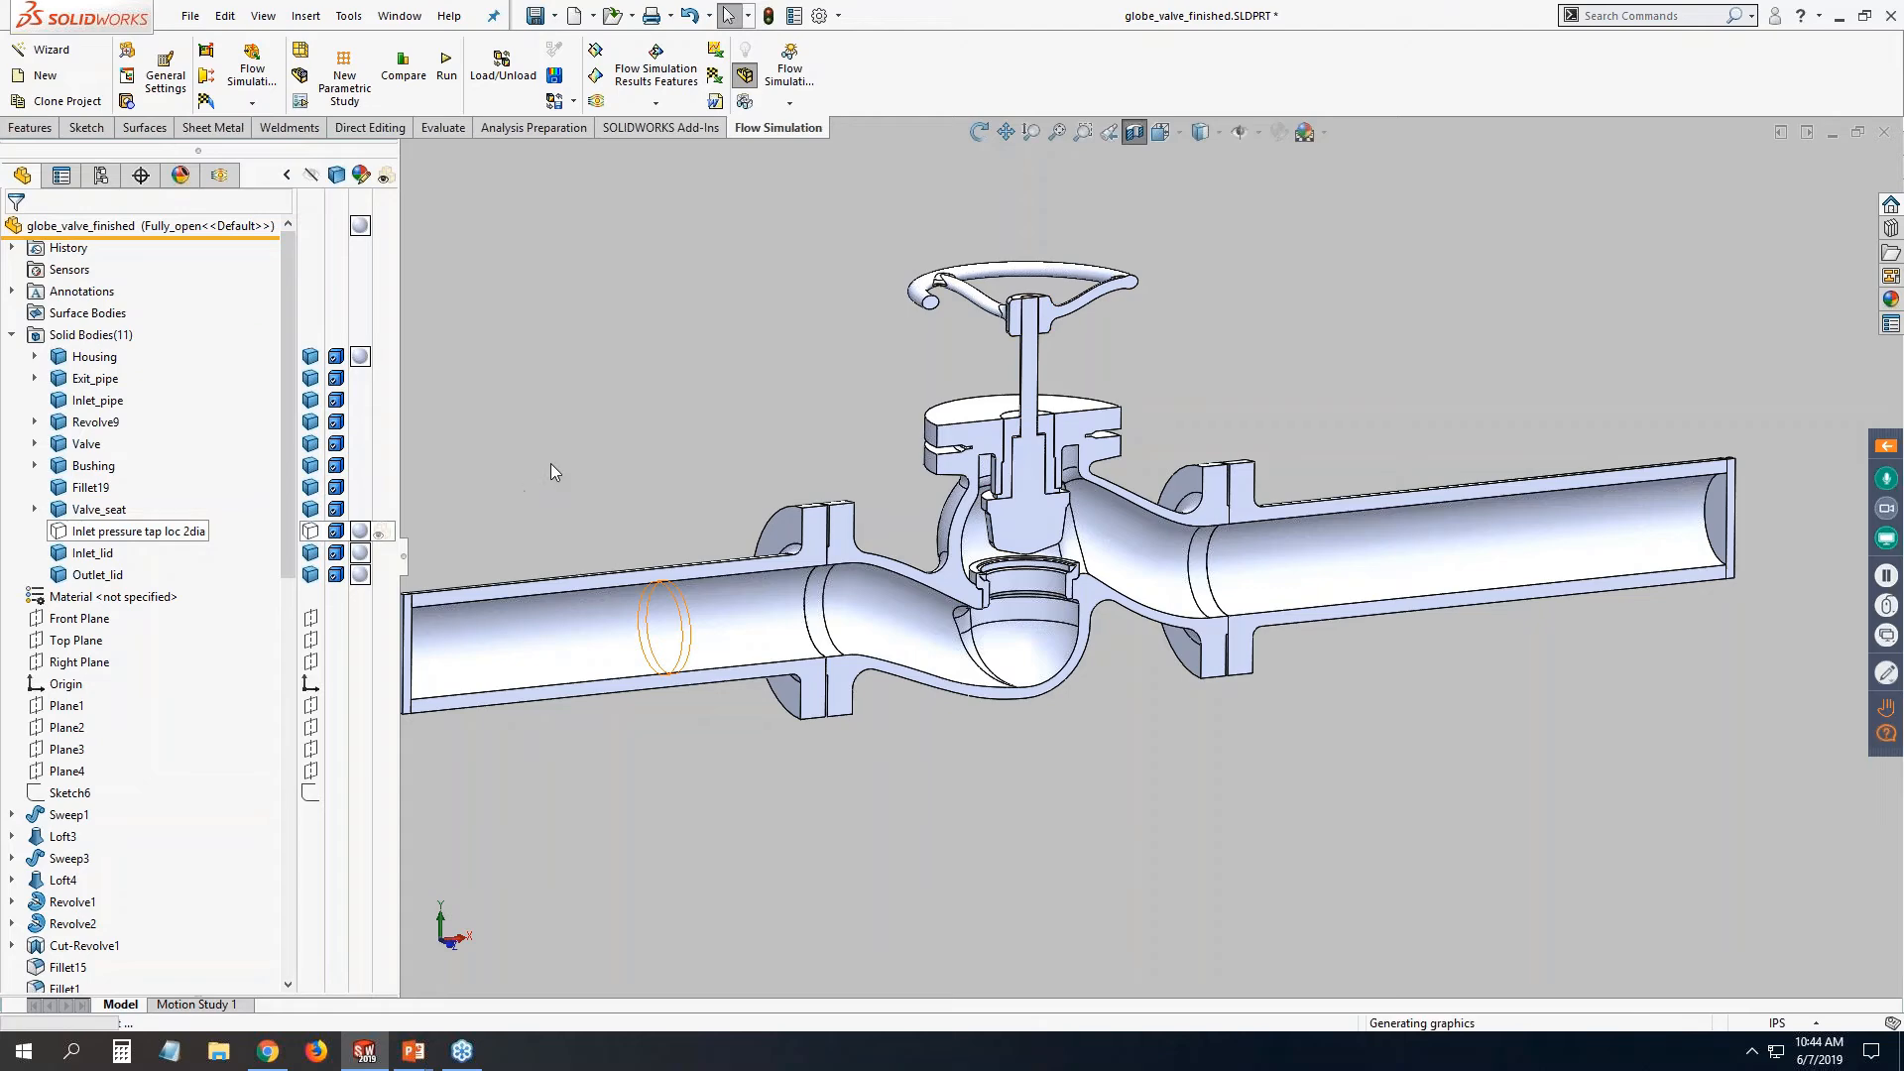
click(287, 175)
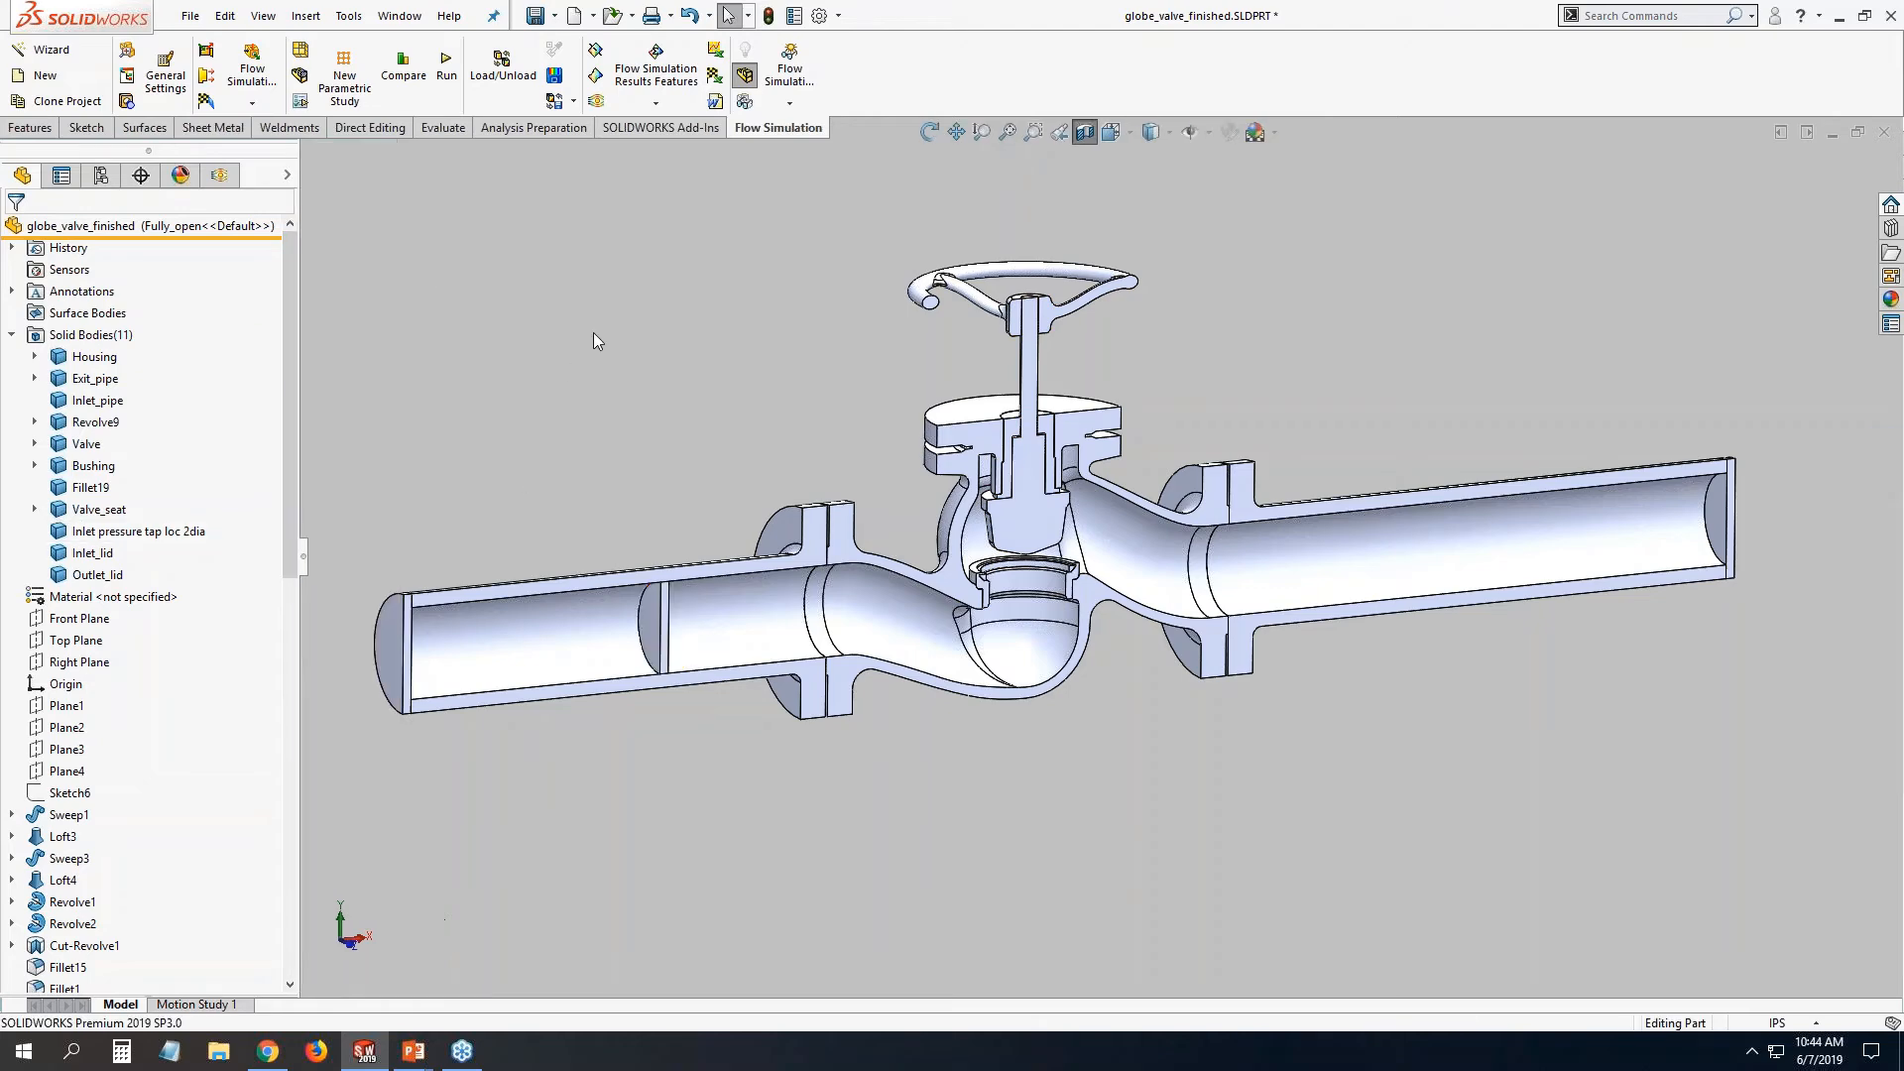
Turn off the section view to display the complete valve, and clear the inlet pipe selection.
click(1111, 132)
click(737, 613)
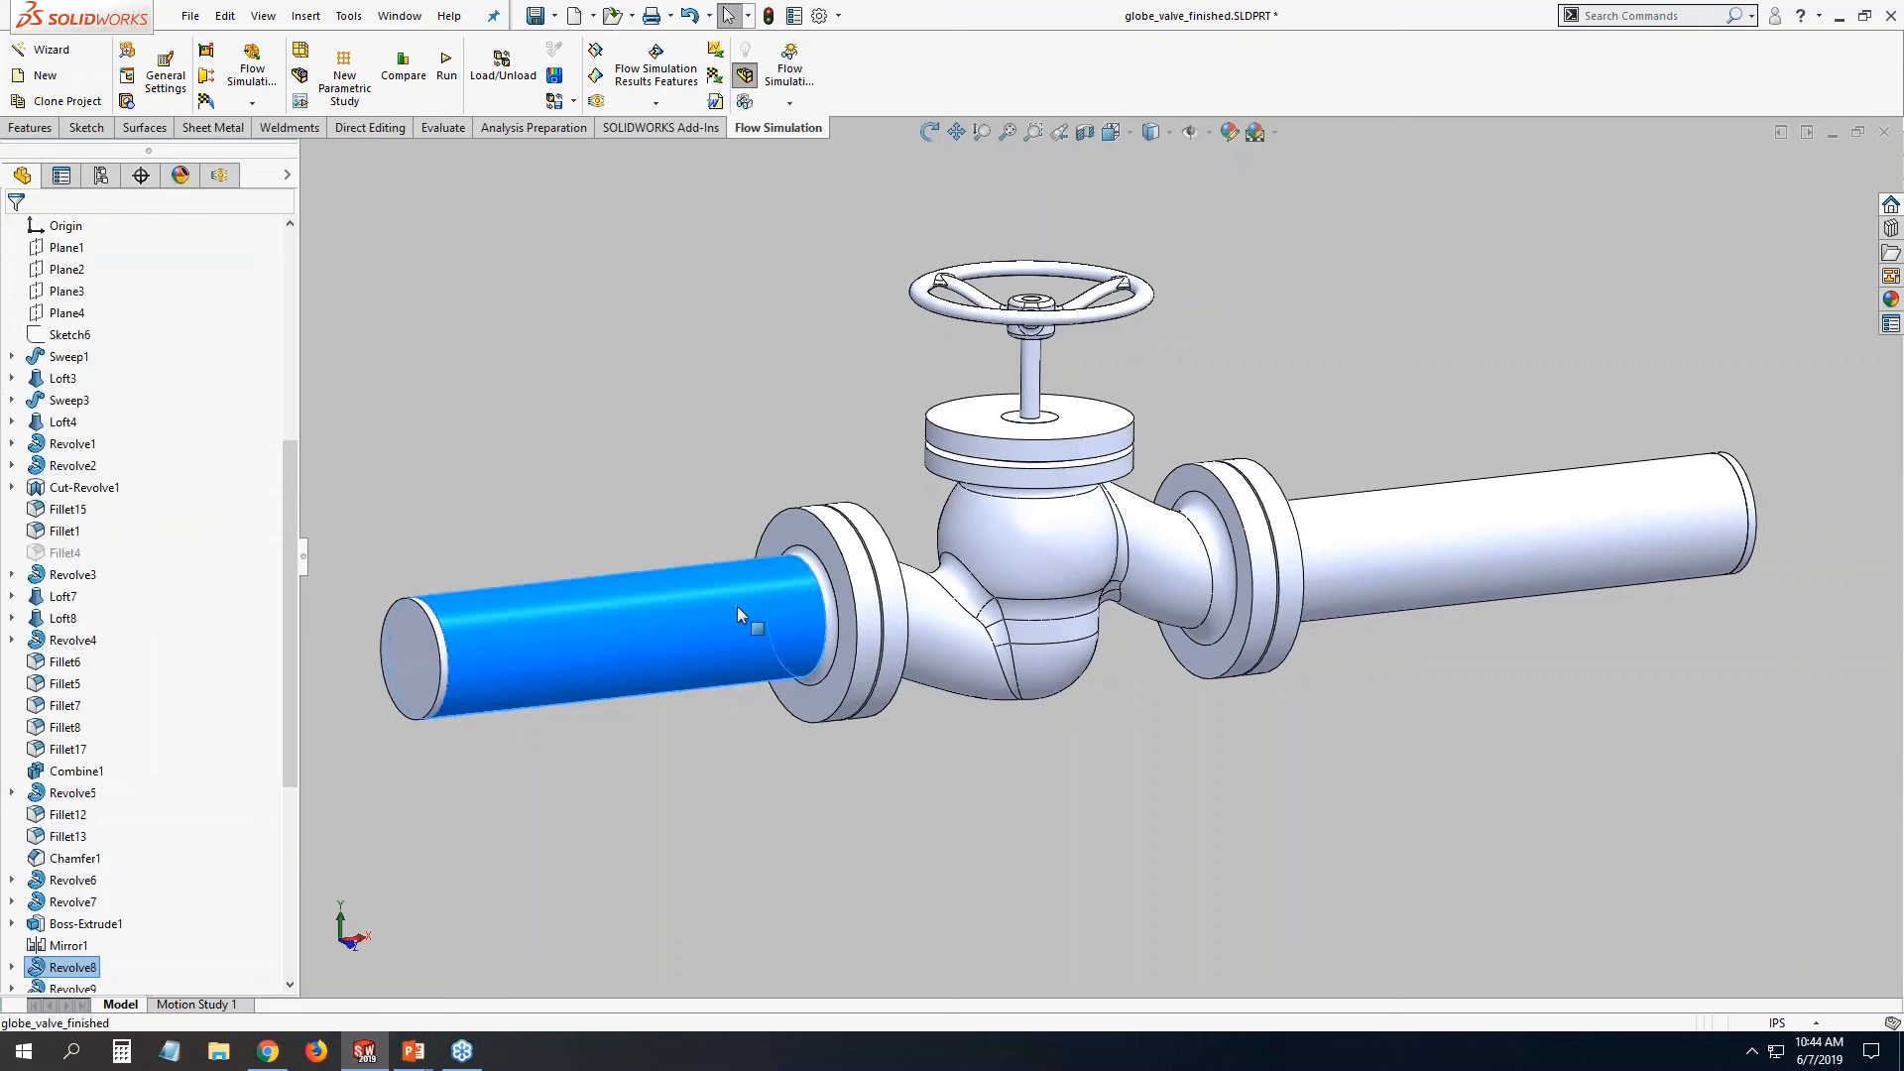
right_click(736, 615)
click(717, 379)
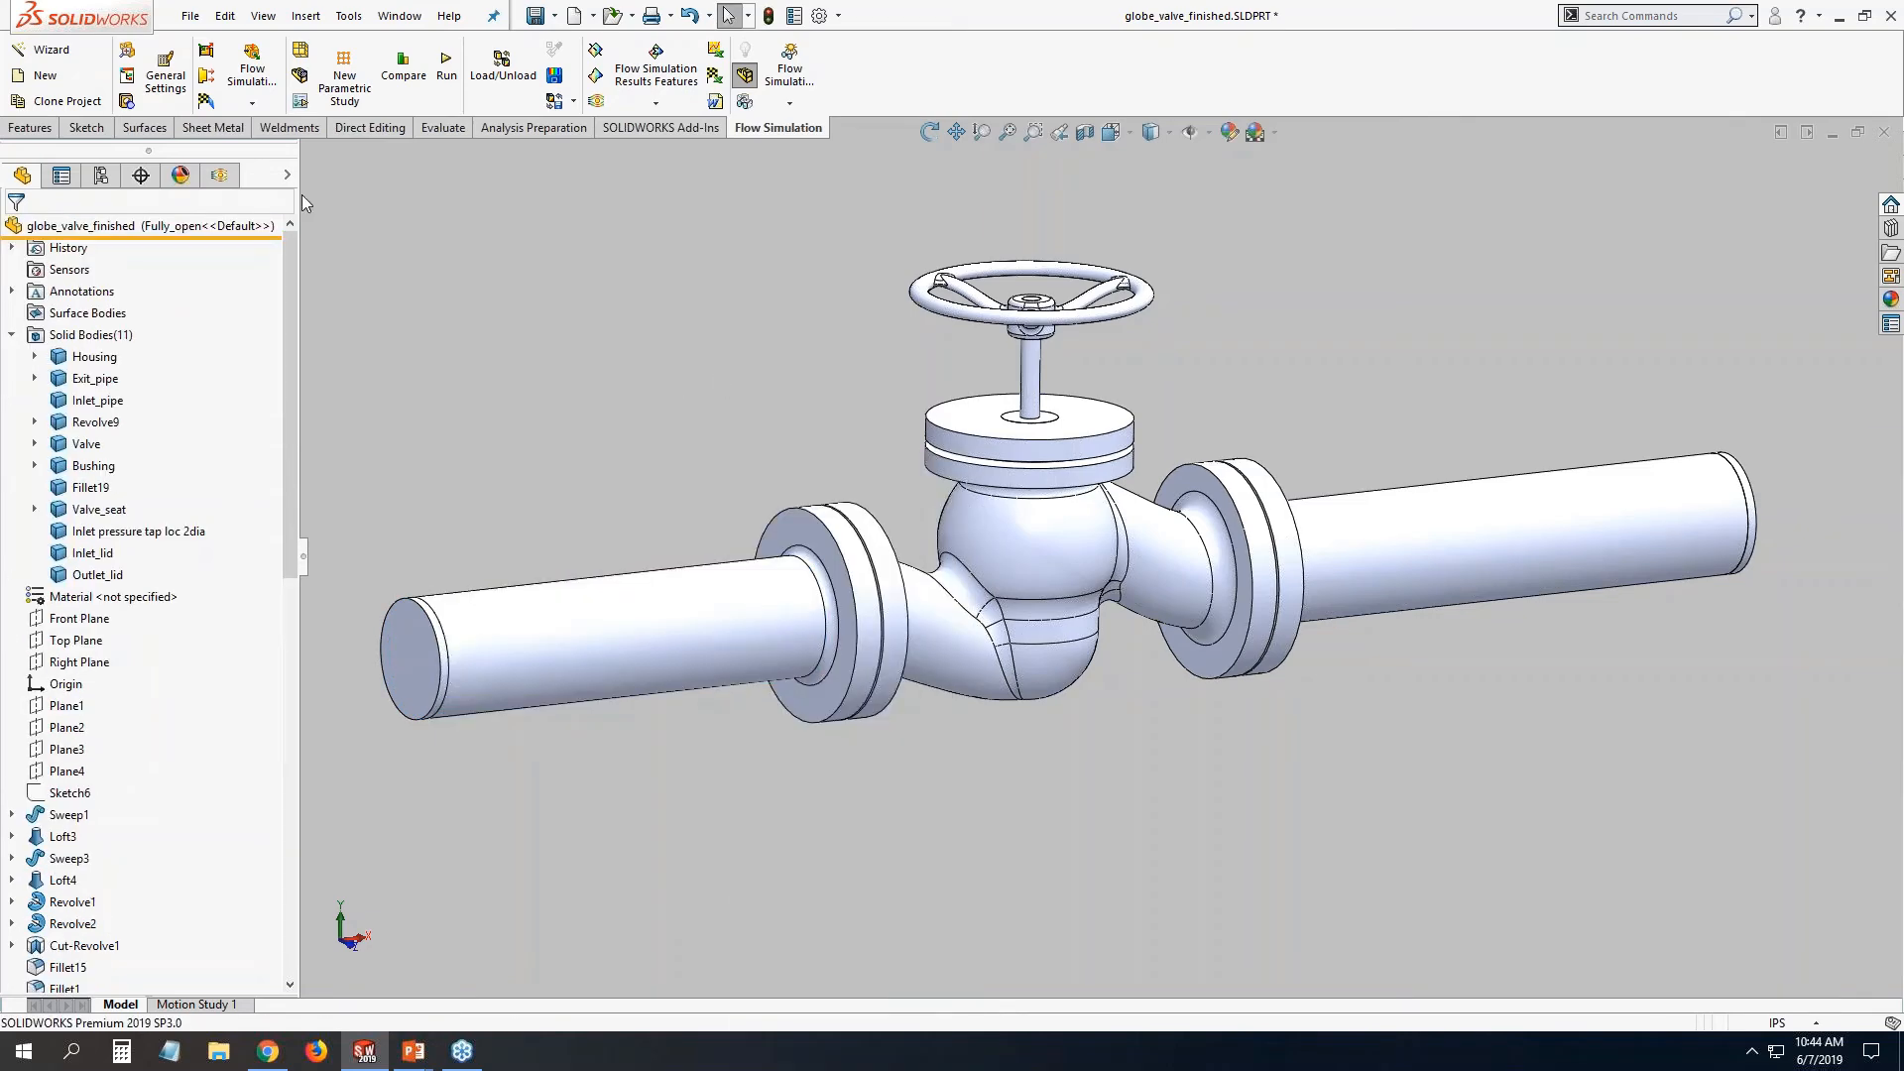
Make the Exit_pipe and Inlet_pipe bodies transparent, fit the model in view, and collapse the display pane.
click(287, 175)
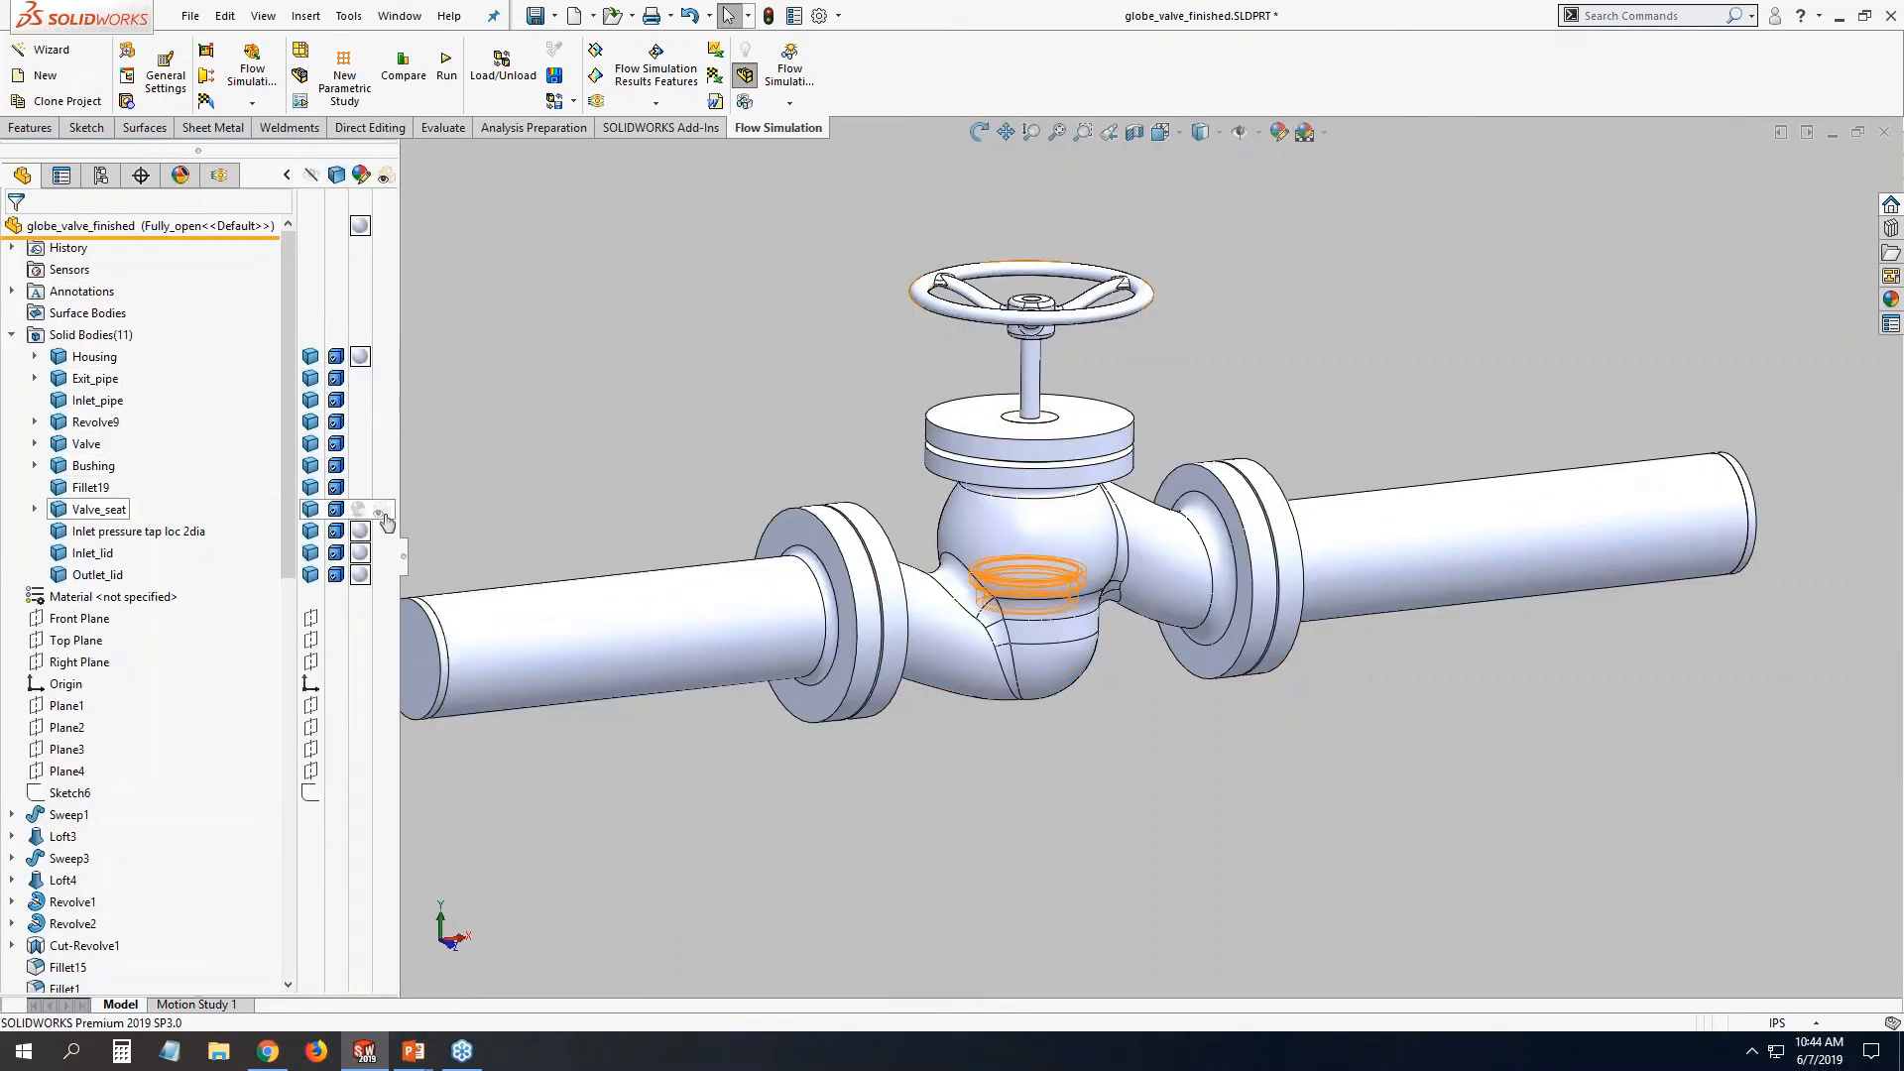
click(379, 379)
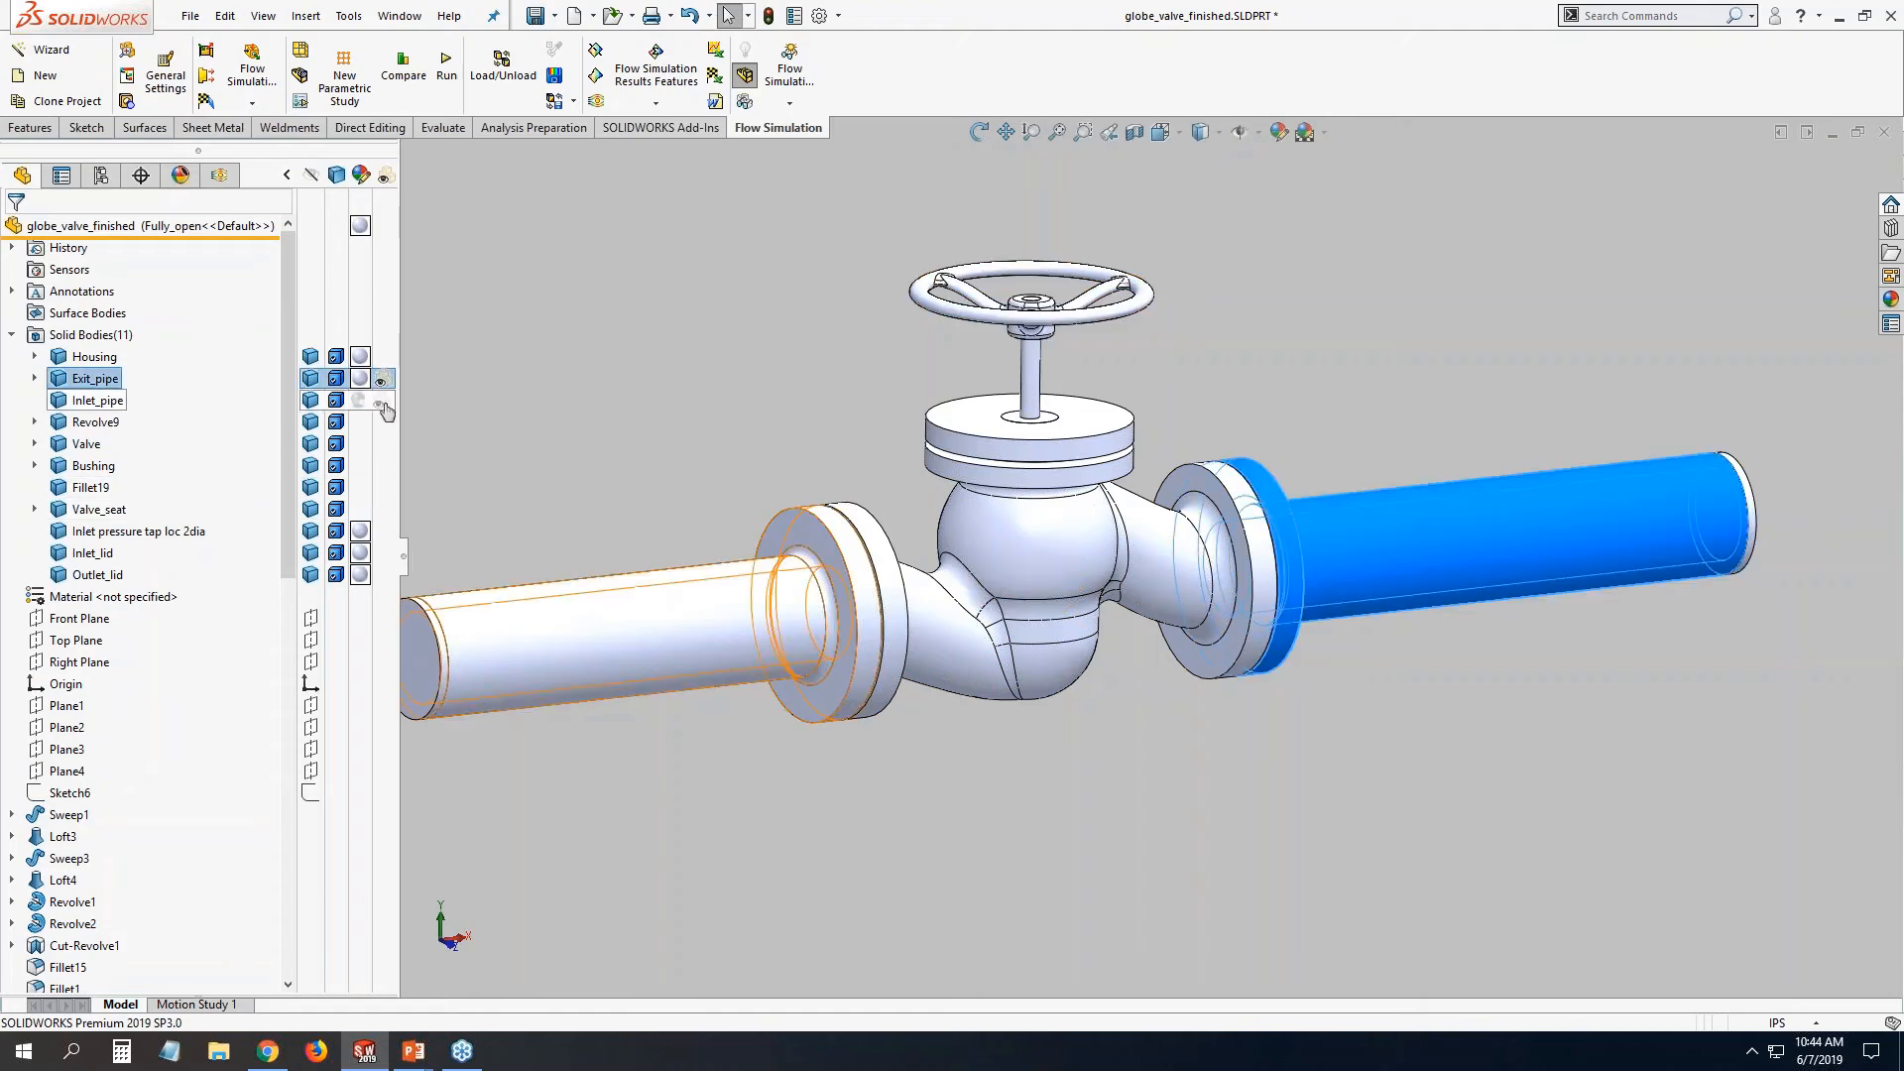
click(381, 401)
click(595, 417)
key(f)
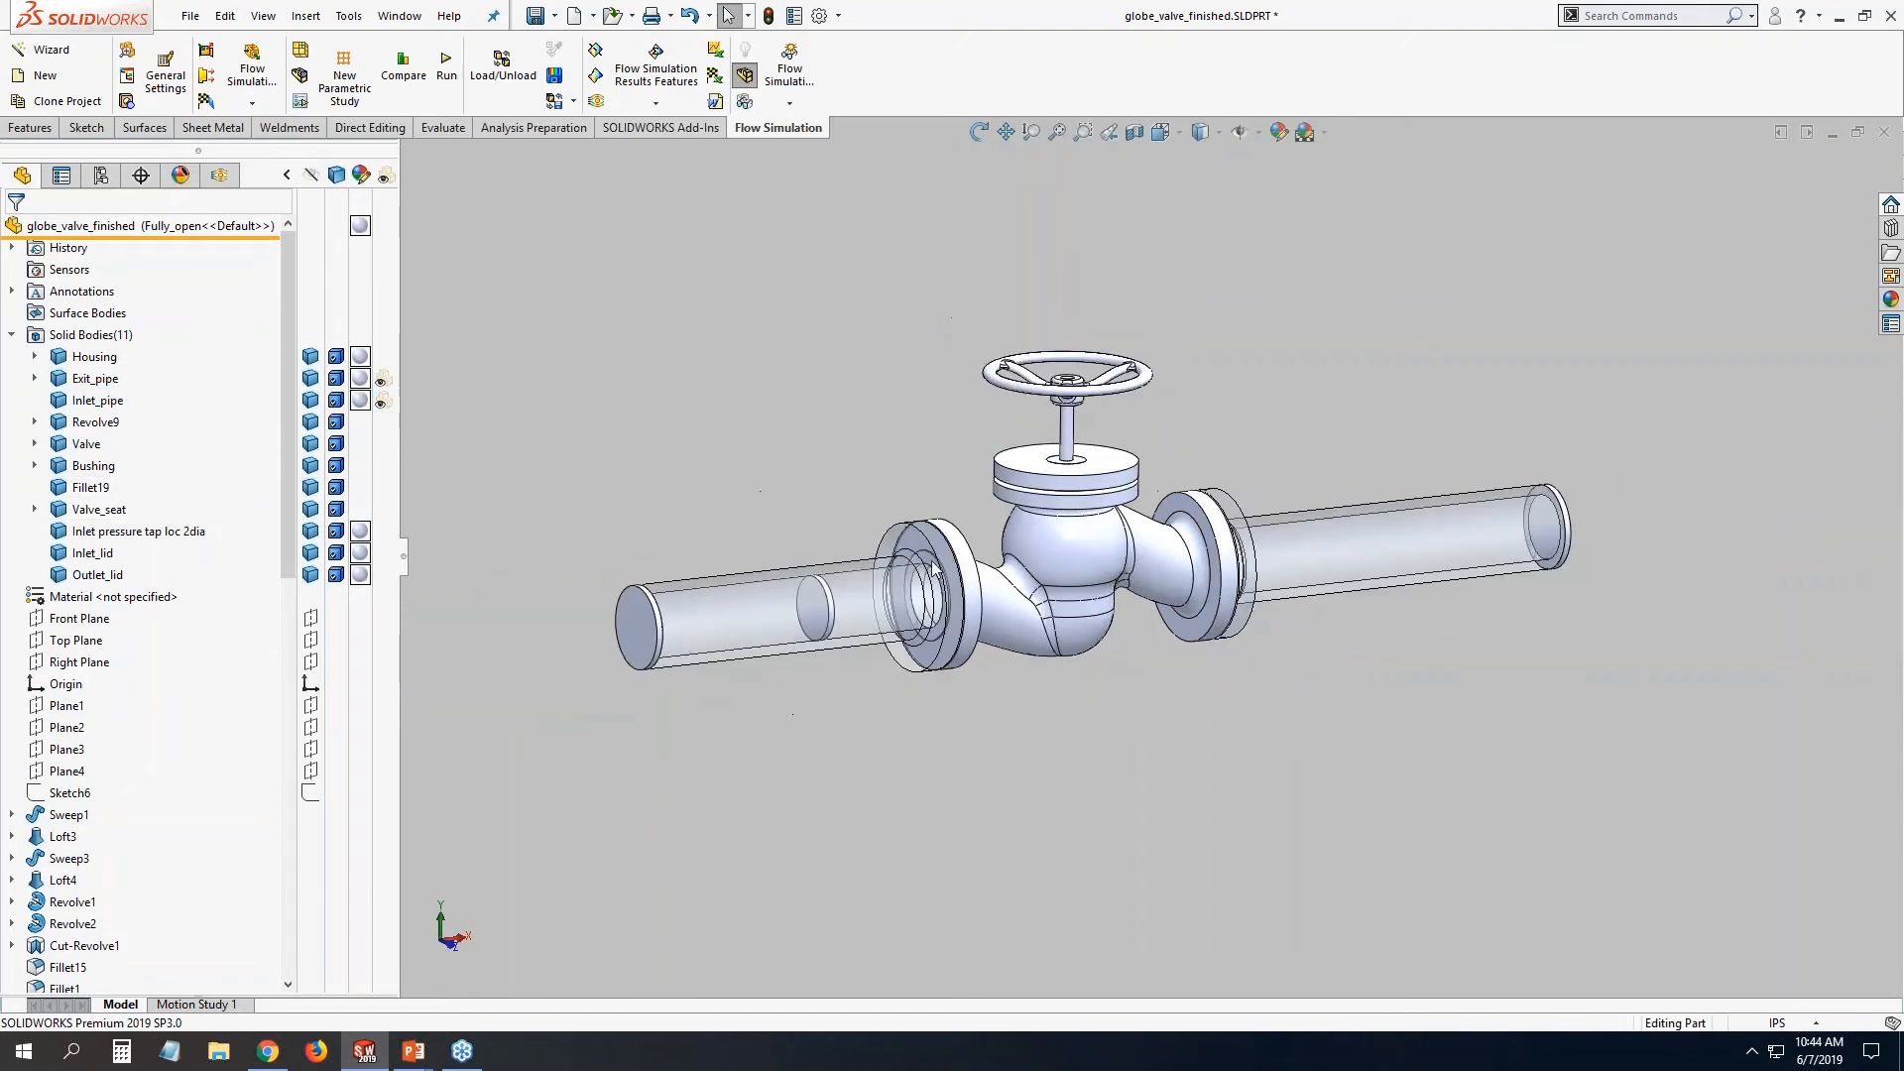
scroll(1047, 680, down, 3)
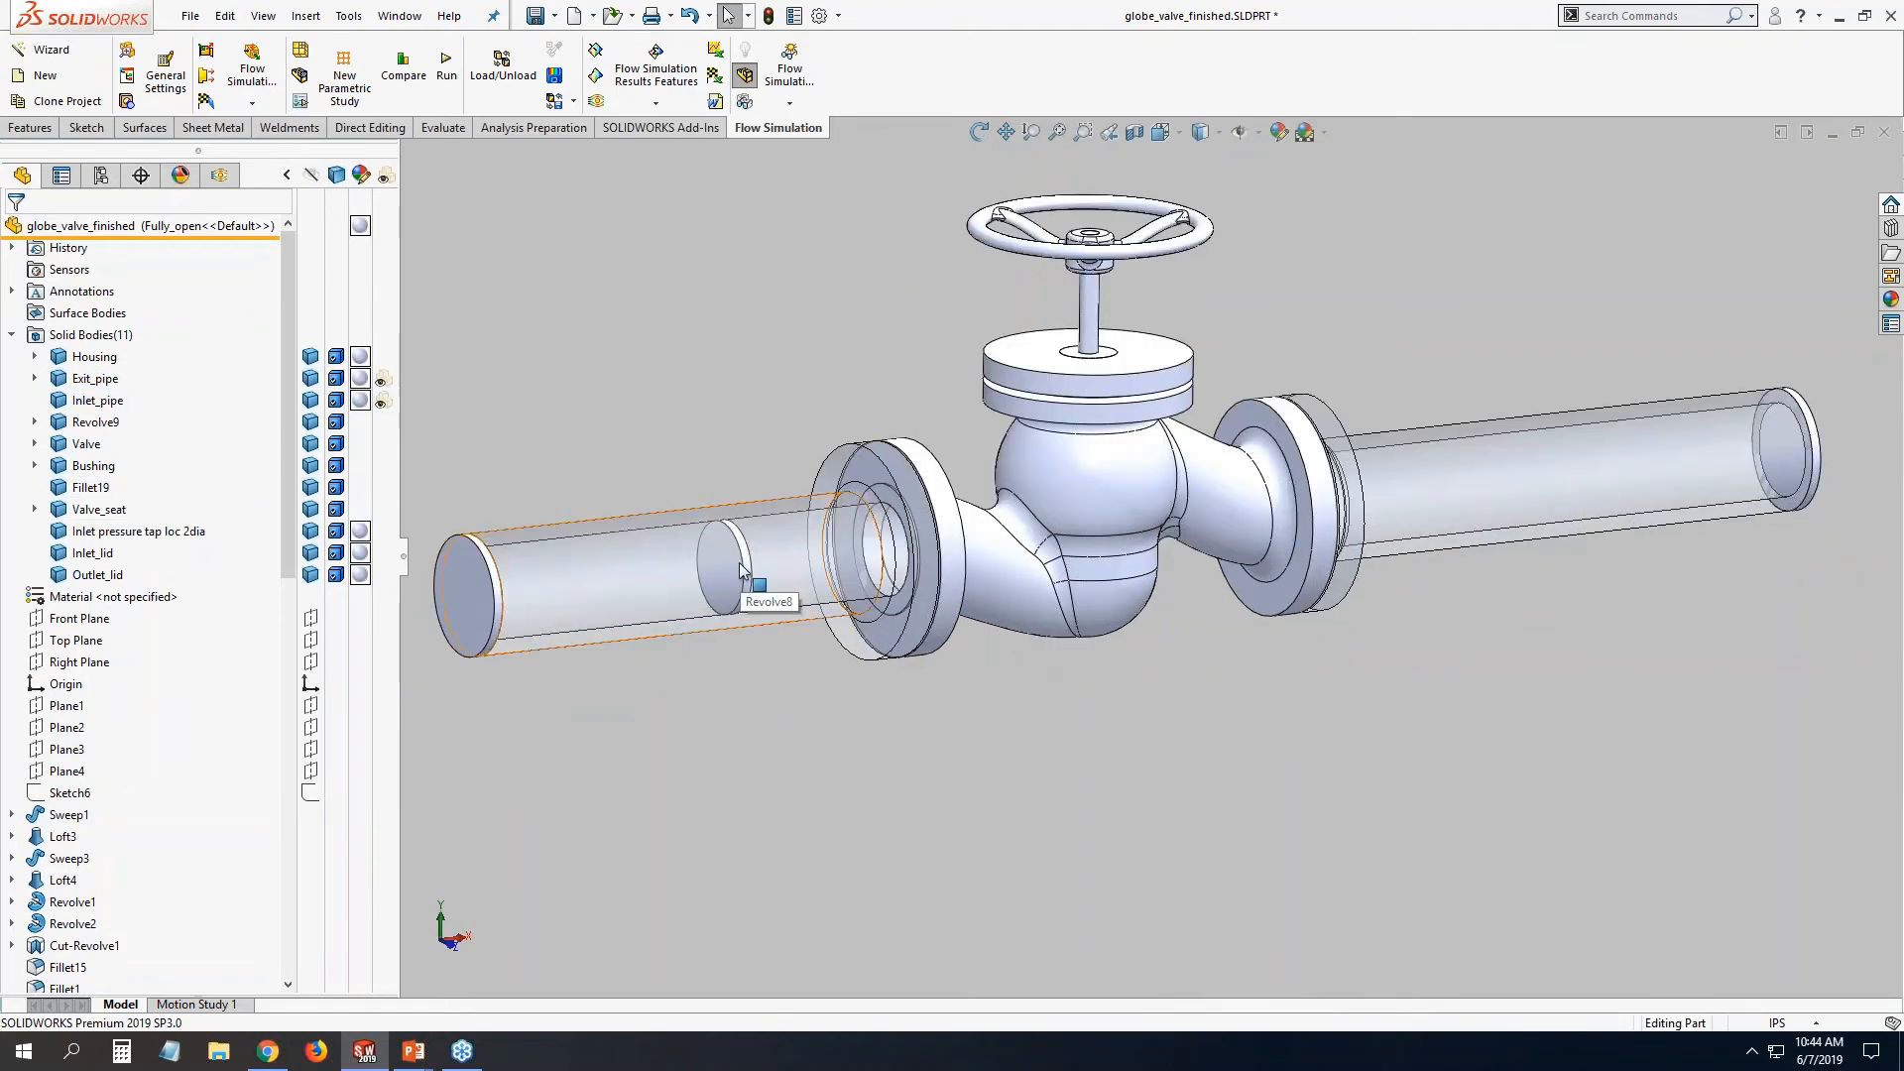
click(287, 175)
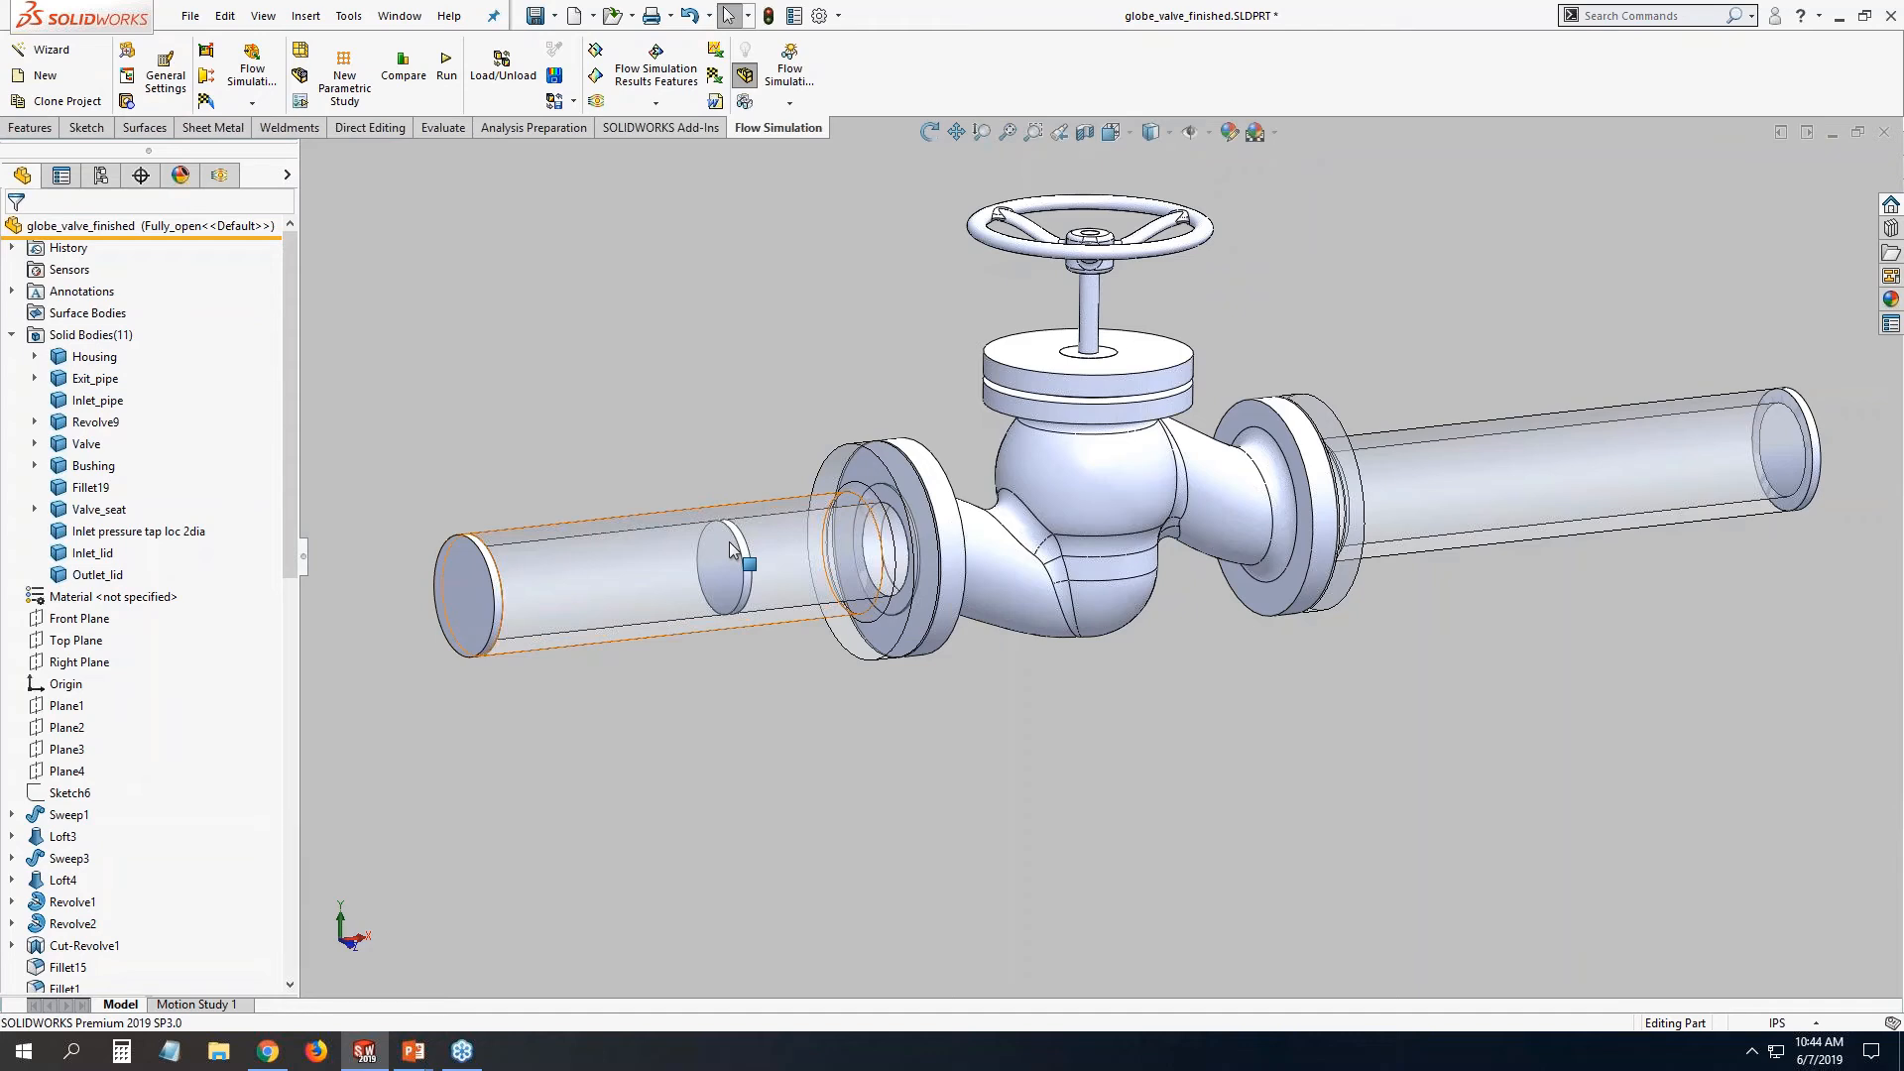
Disable the Inlet pressure tap loc 2dia body in Component Control for the Test 2 project and accept the setting.
click(219, 174)
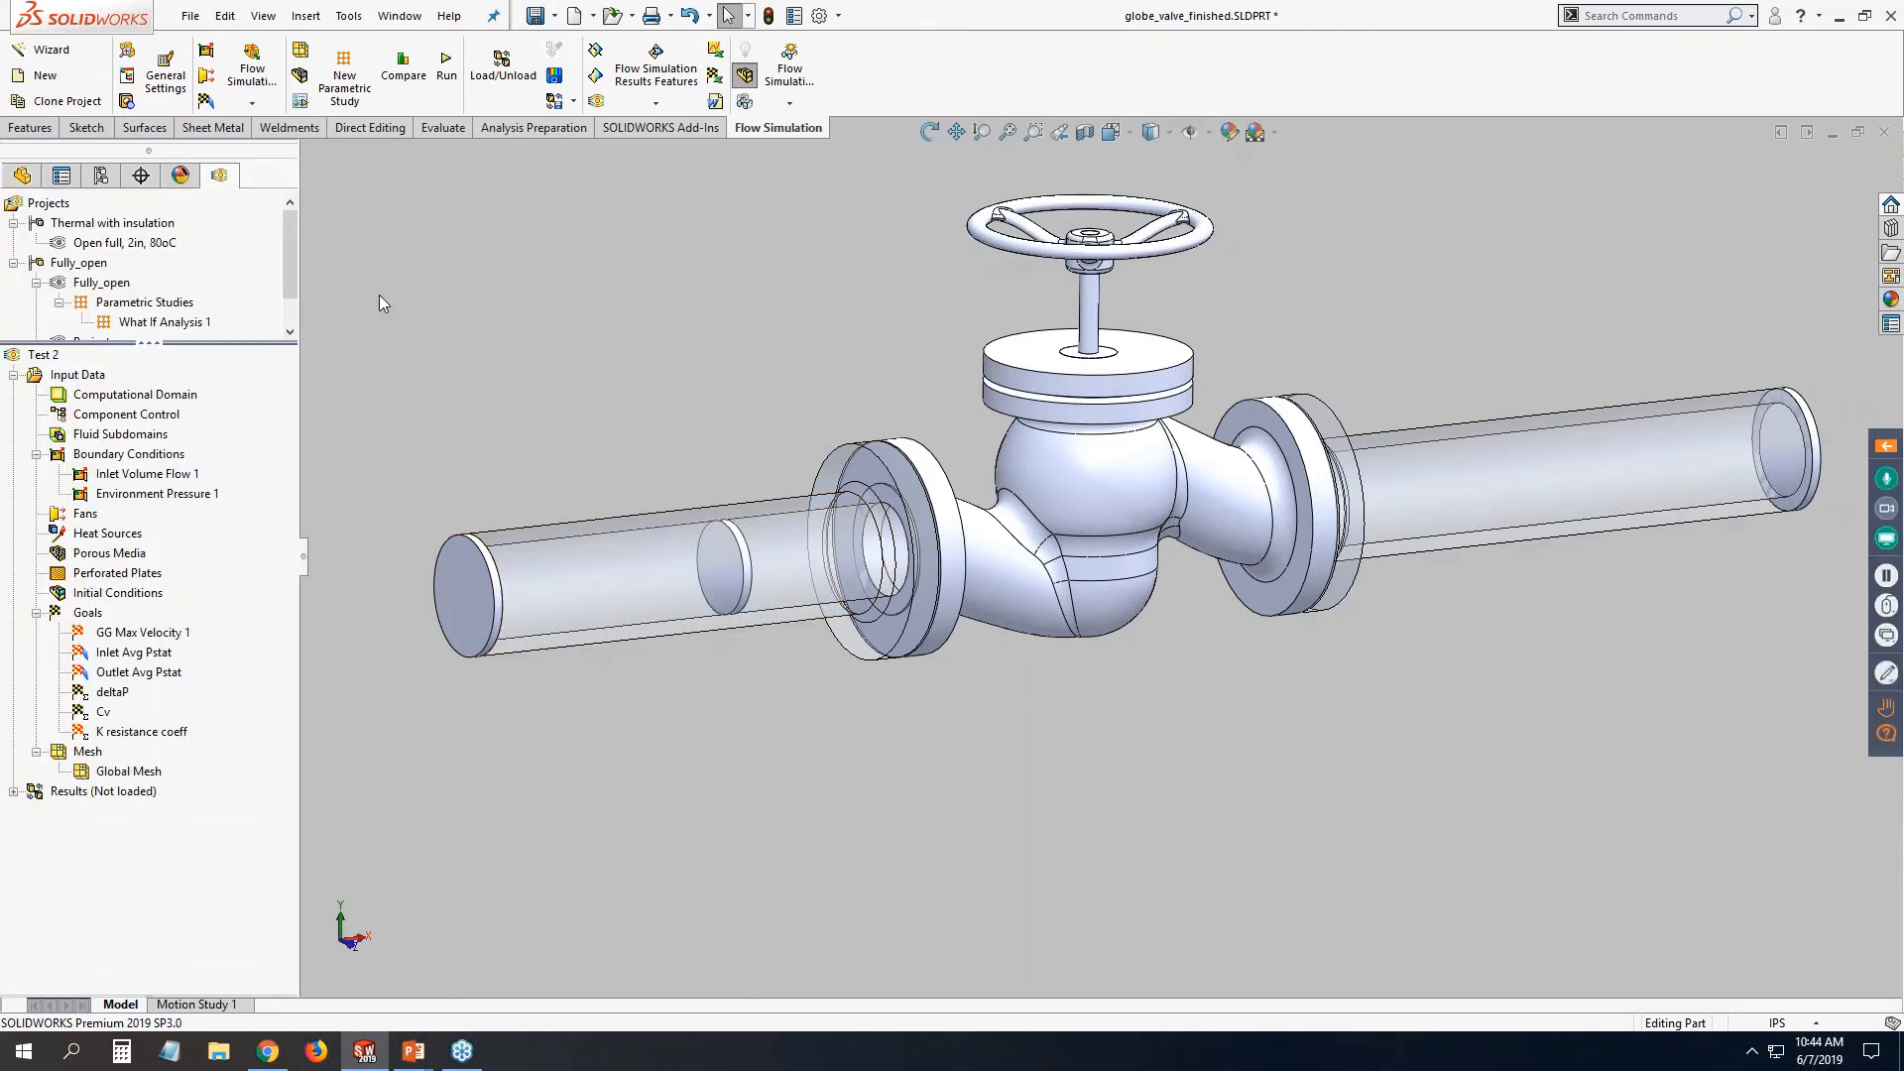
right_click(163, 417)
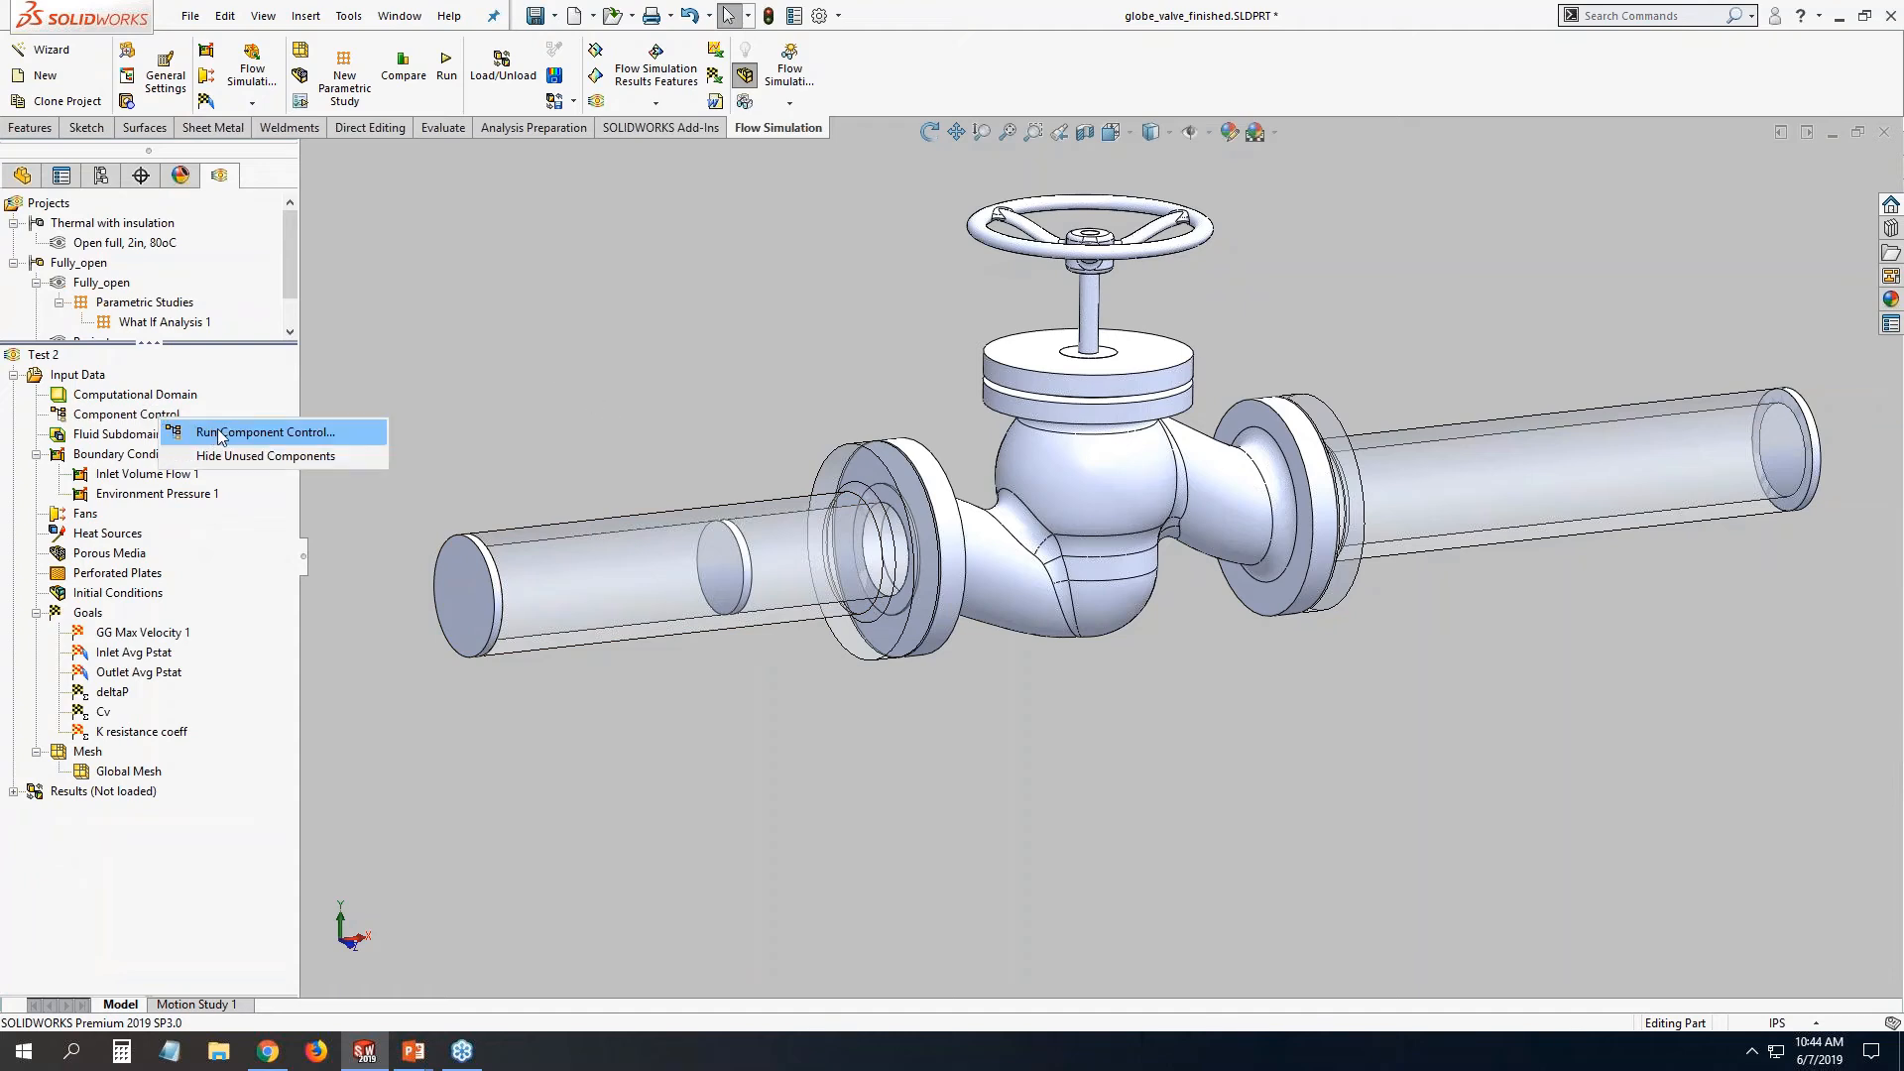
click(220, 433)
click(264, 473)
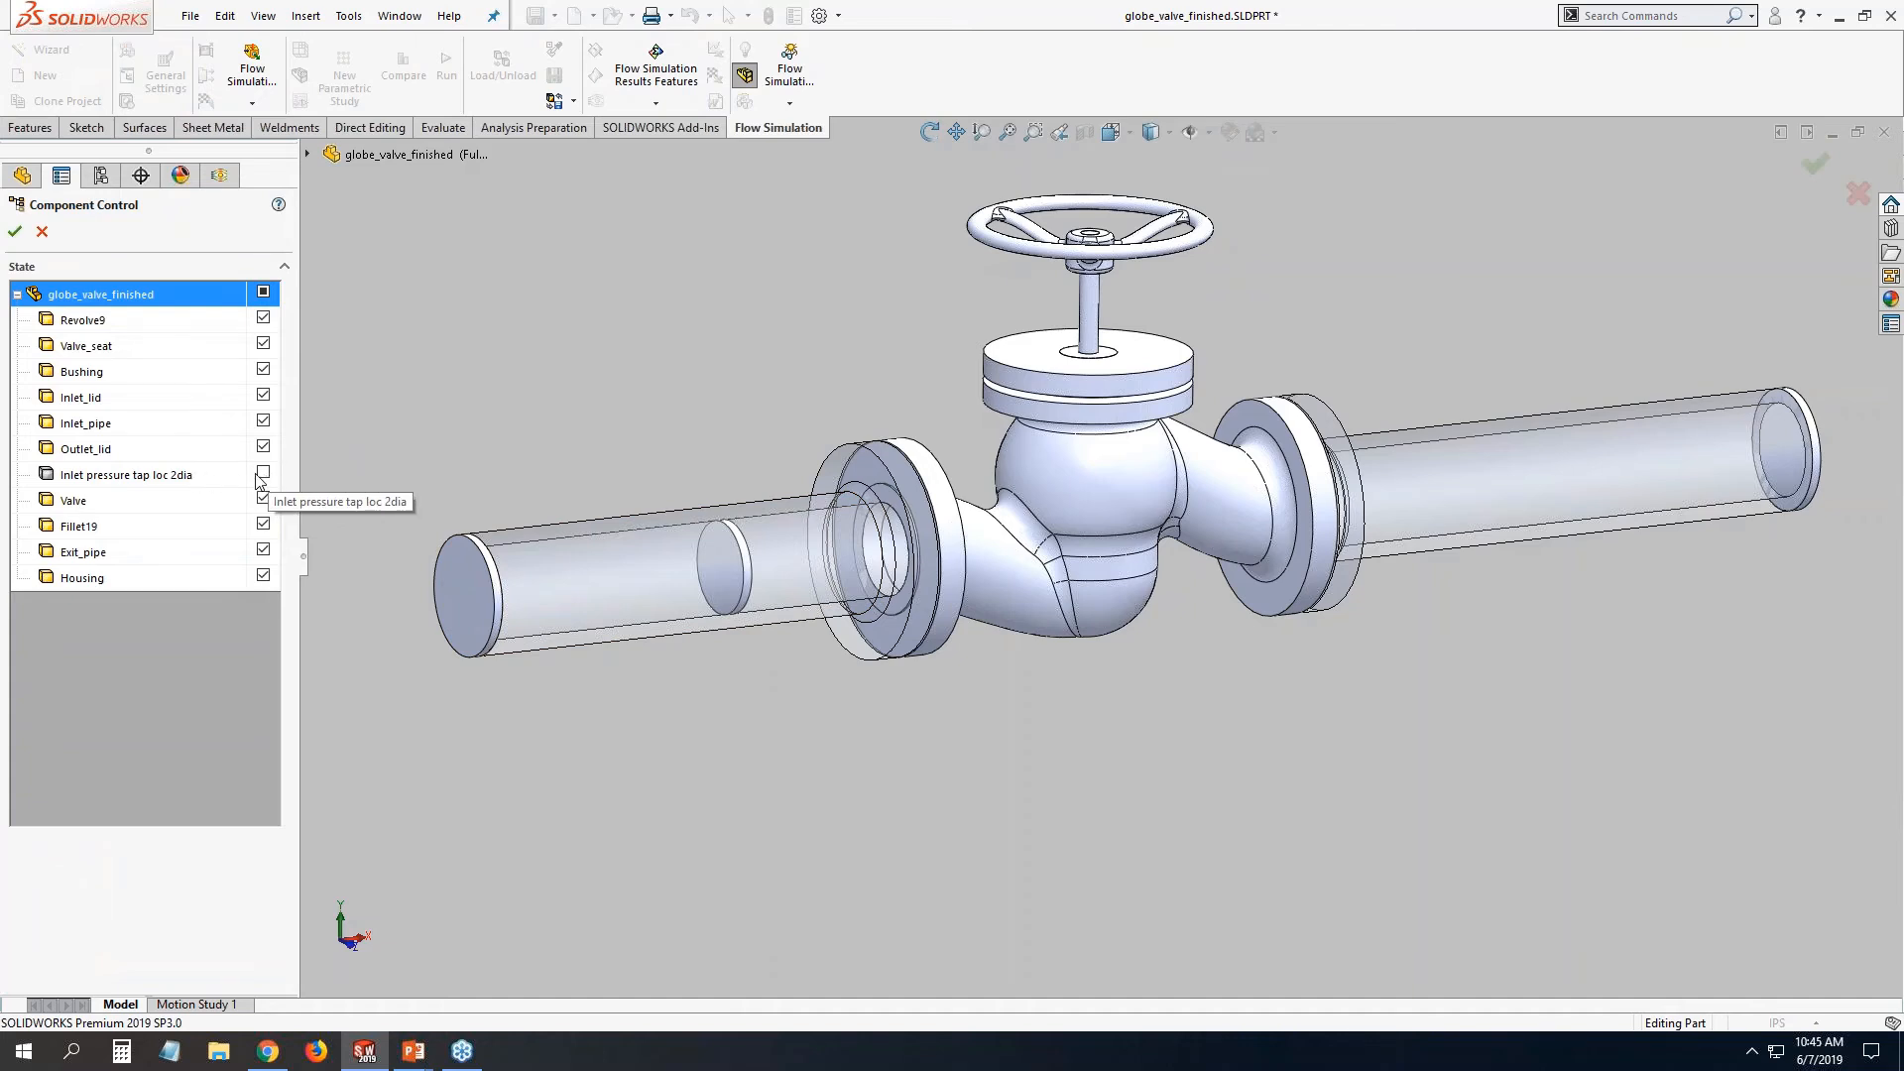
click(15, 231)
Use Select Other to pick the pressure tap disc's face behind the transparent inlet pipe wall, and clear the selection.
click(722, 587)
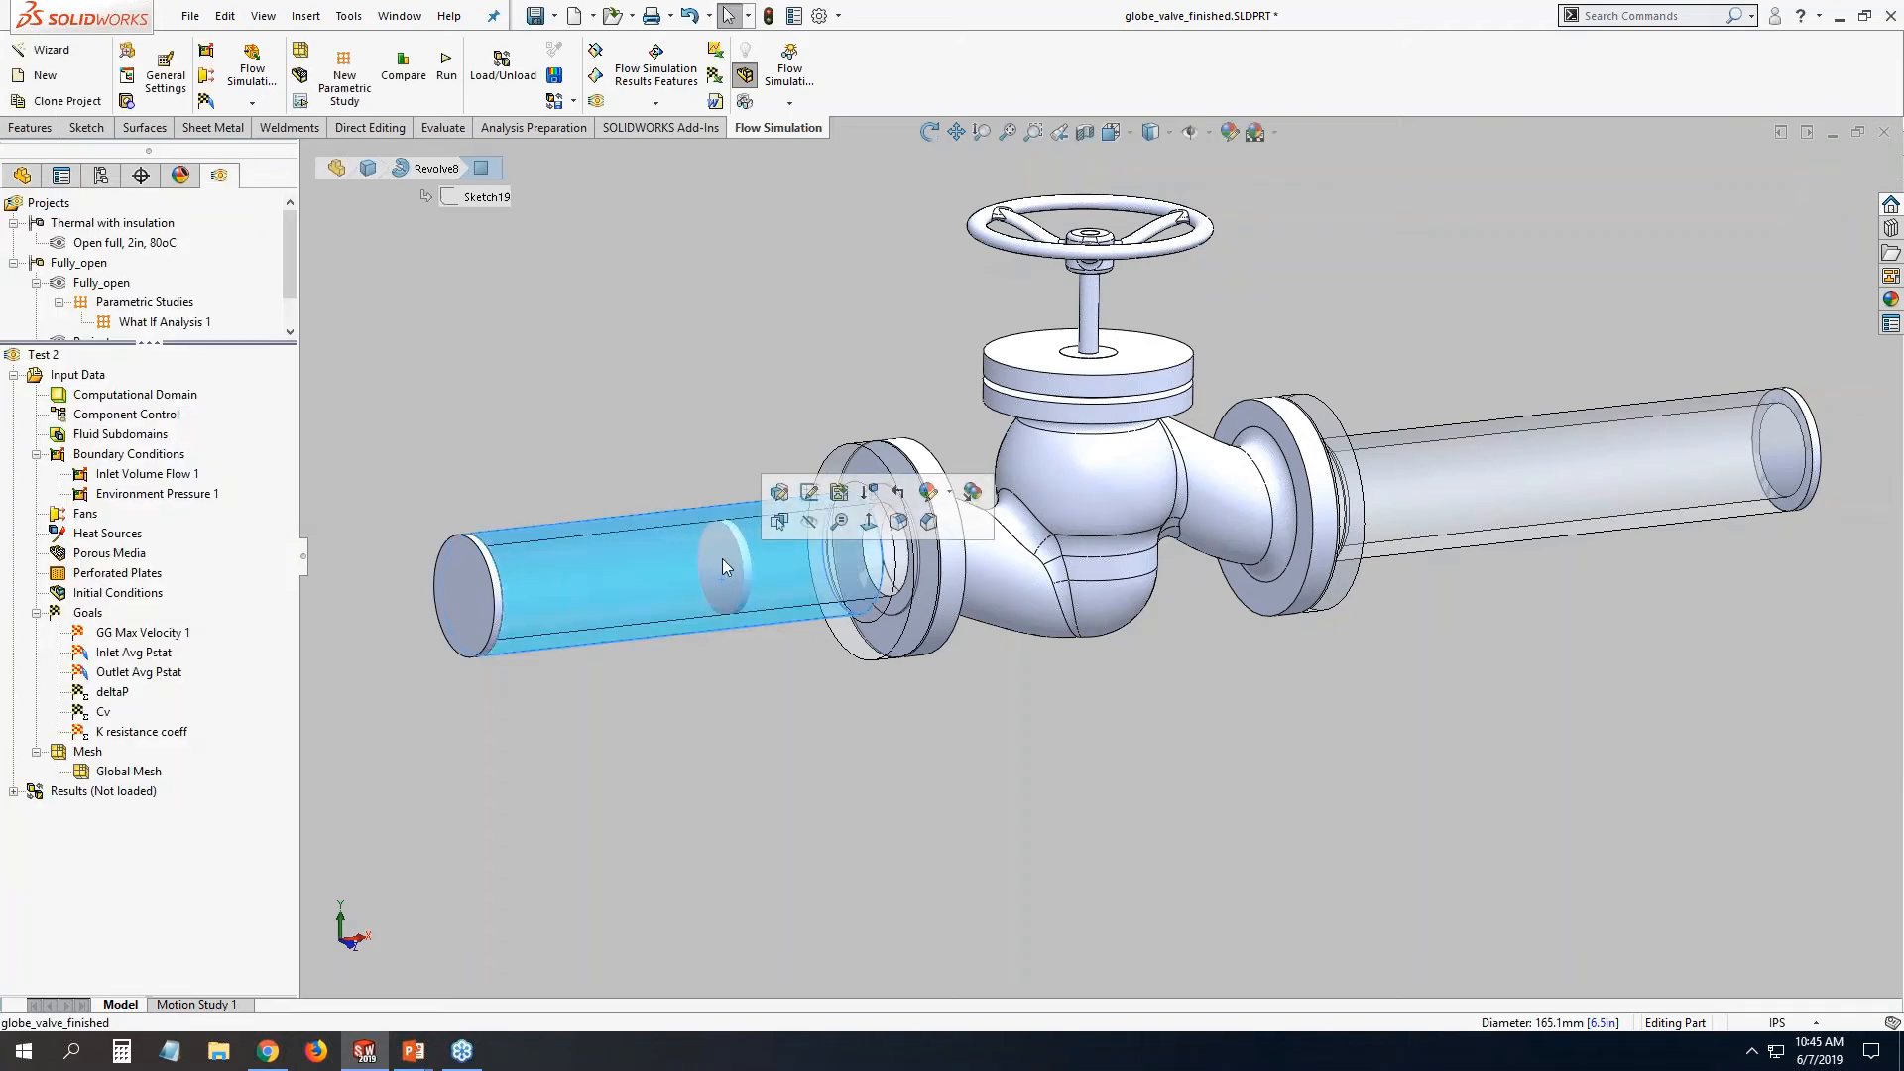
right_click(728, 556)
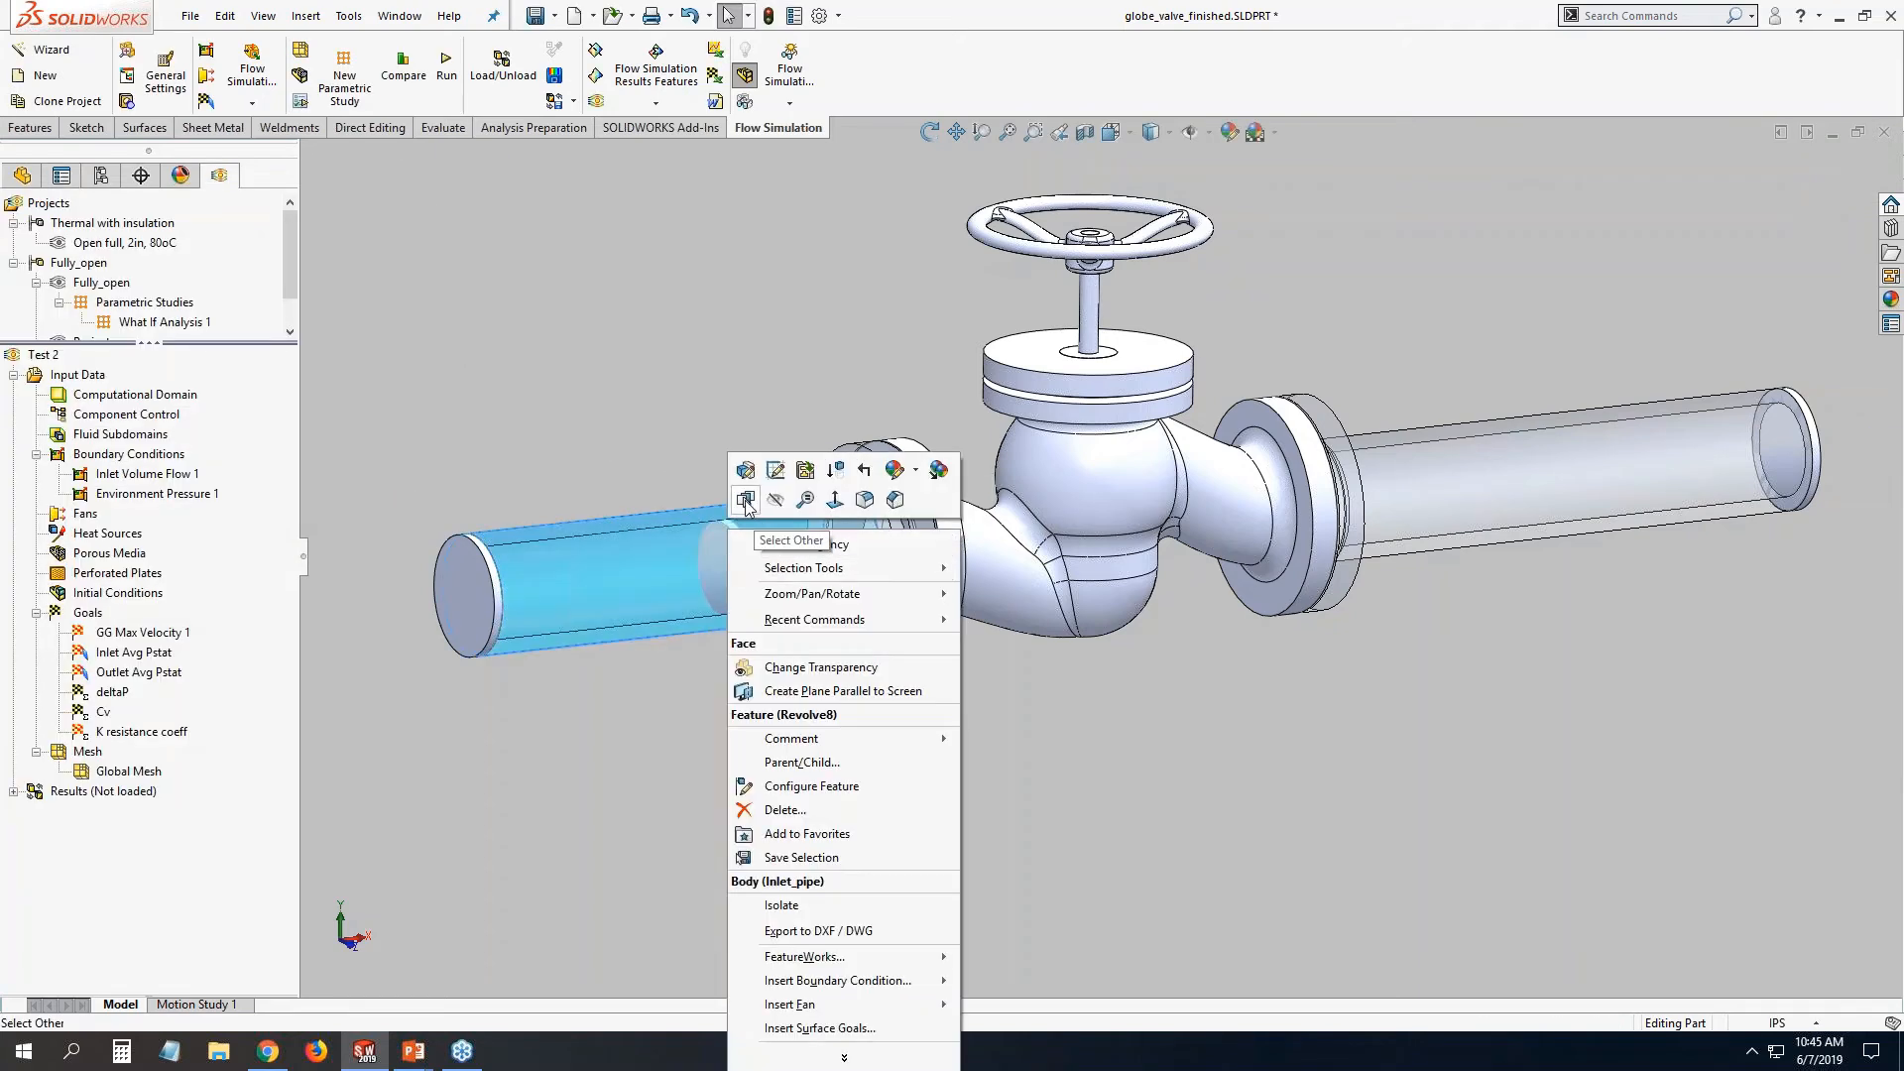
click(762, 541)
click(867, 583)
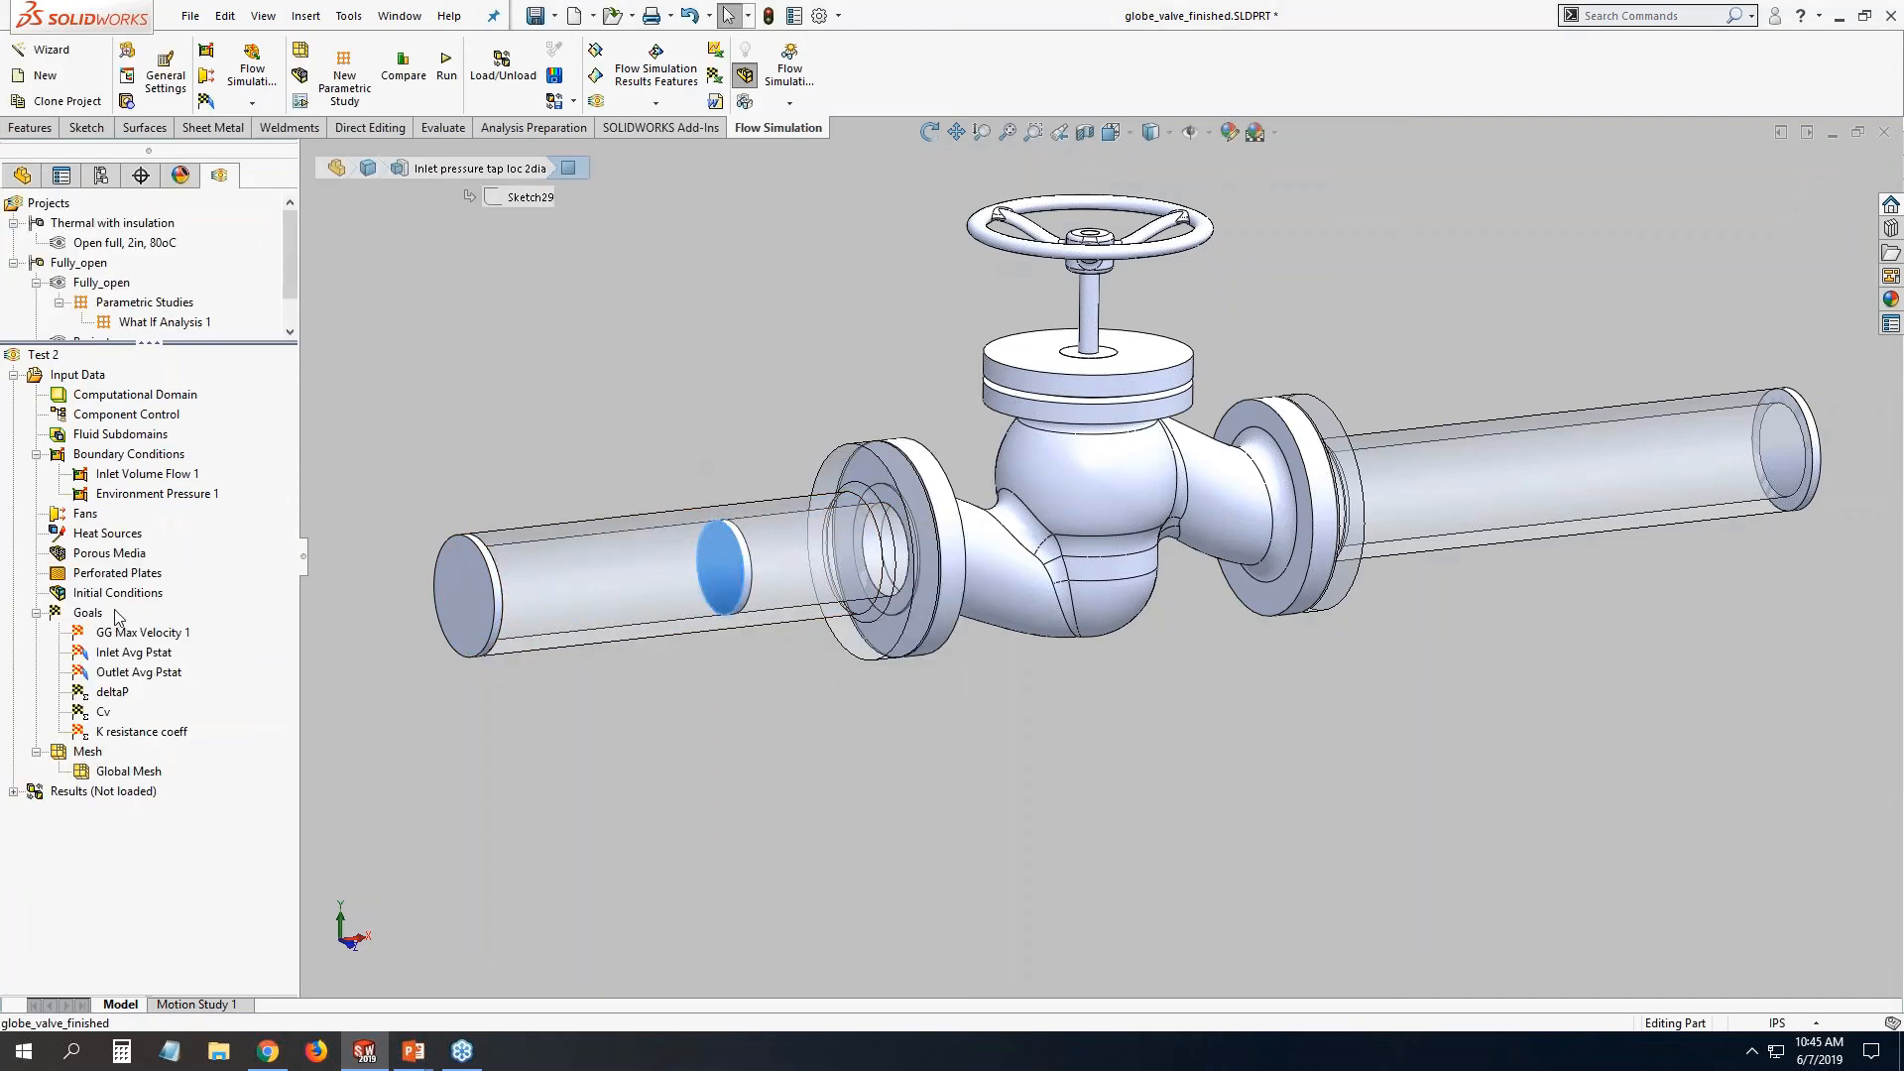
click(584, 403)
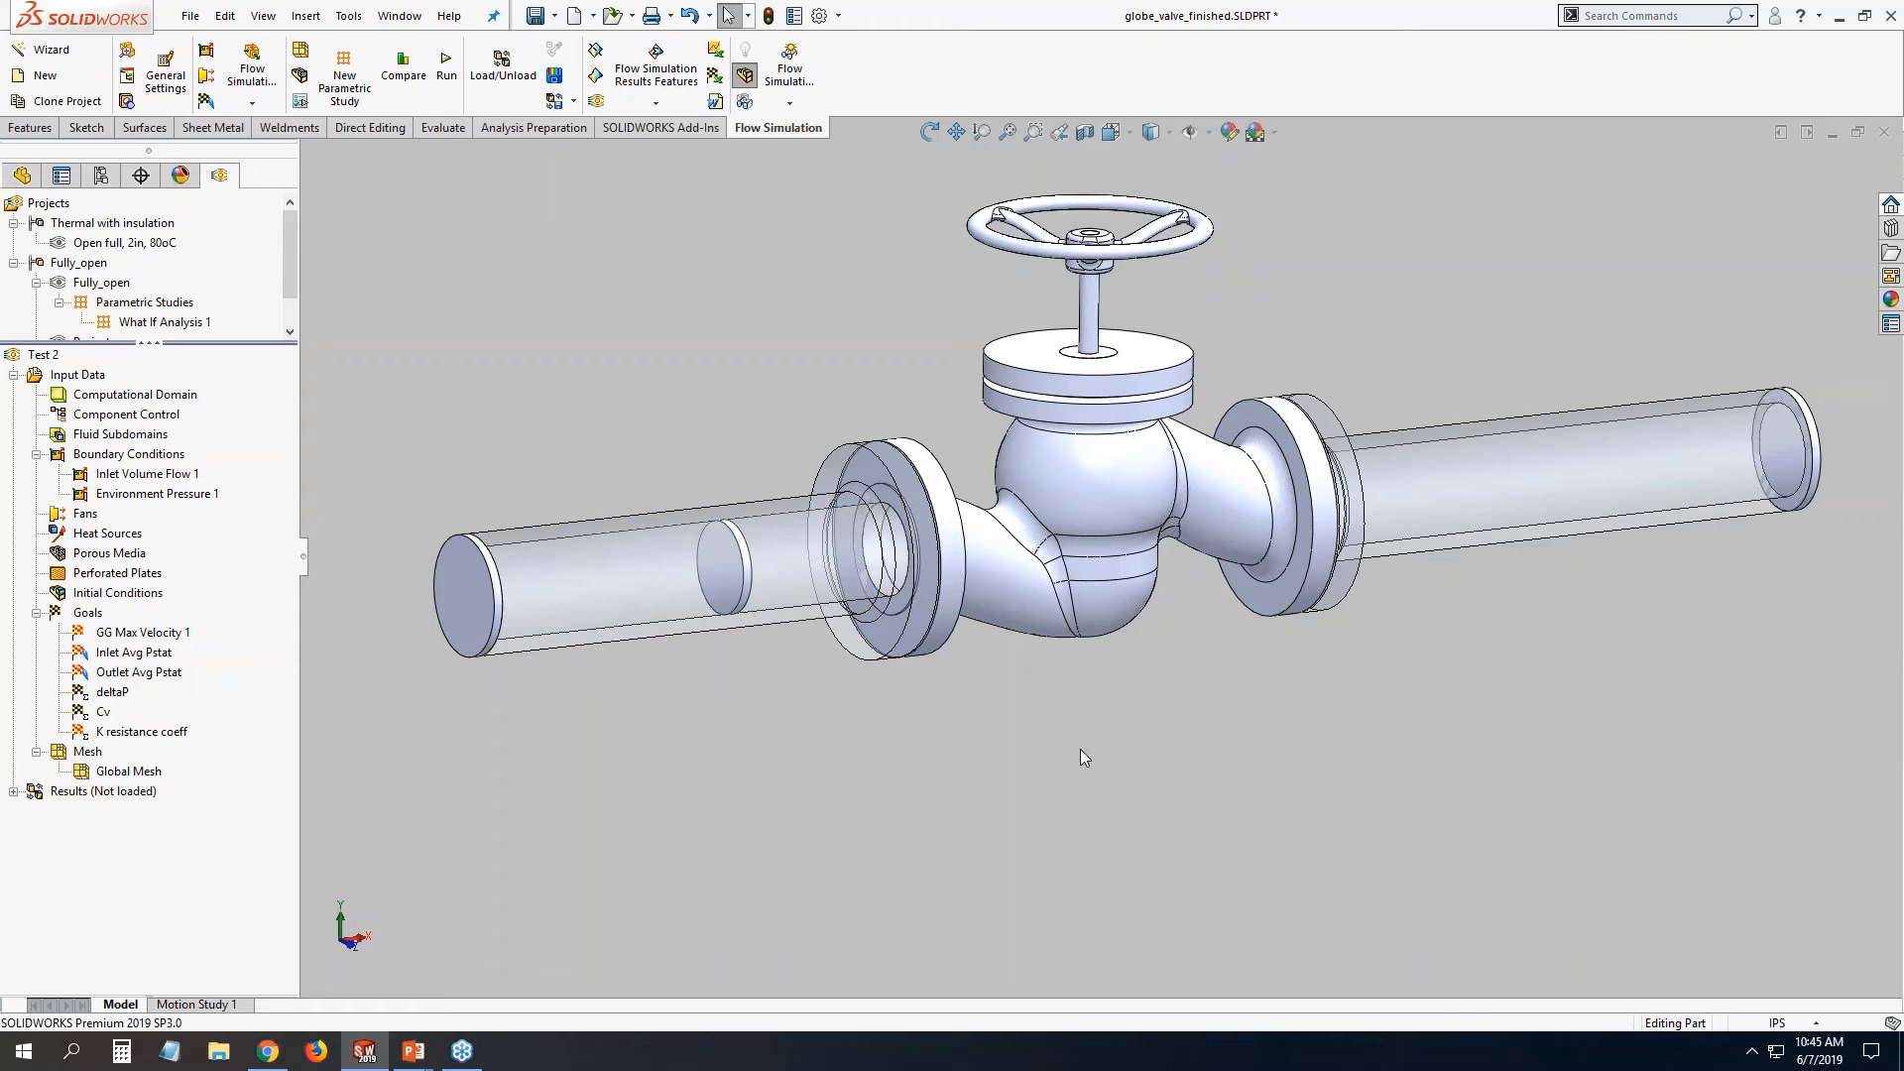
Start a new project with the Wizard in the current configuration and select the user-defined Mixed (in-lbm-s) unit system.
click(74, 60)
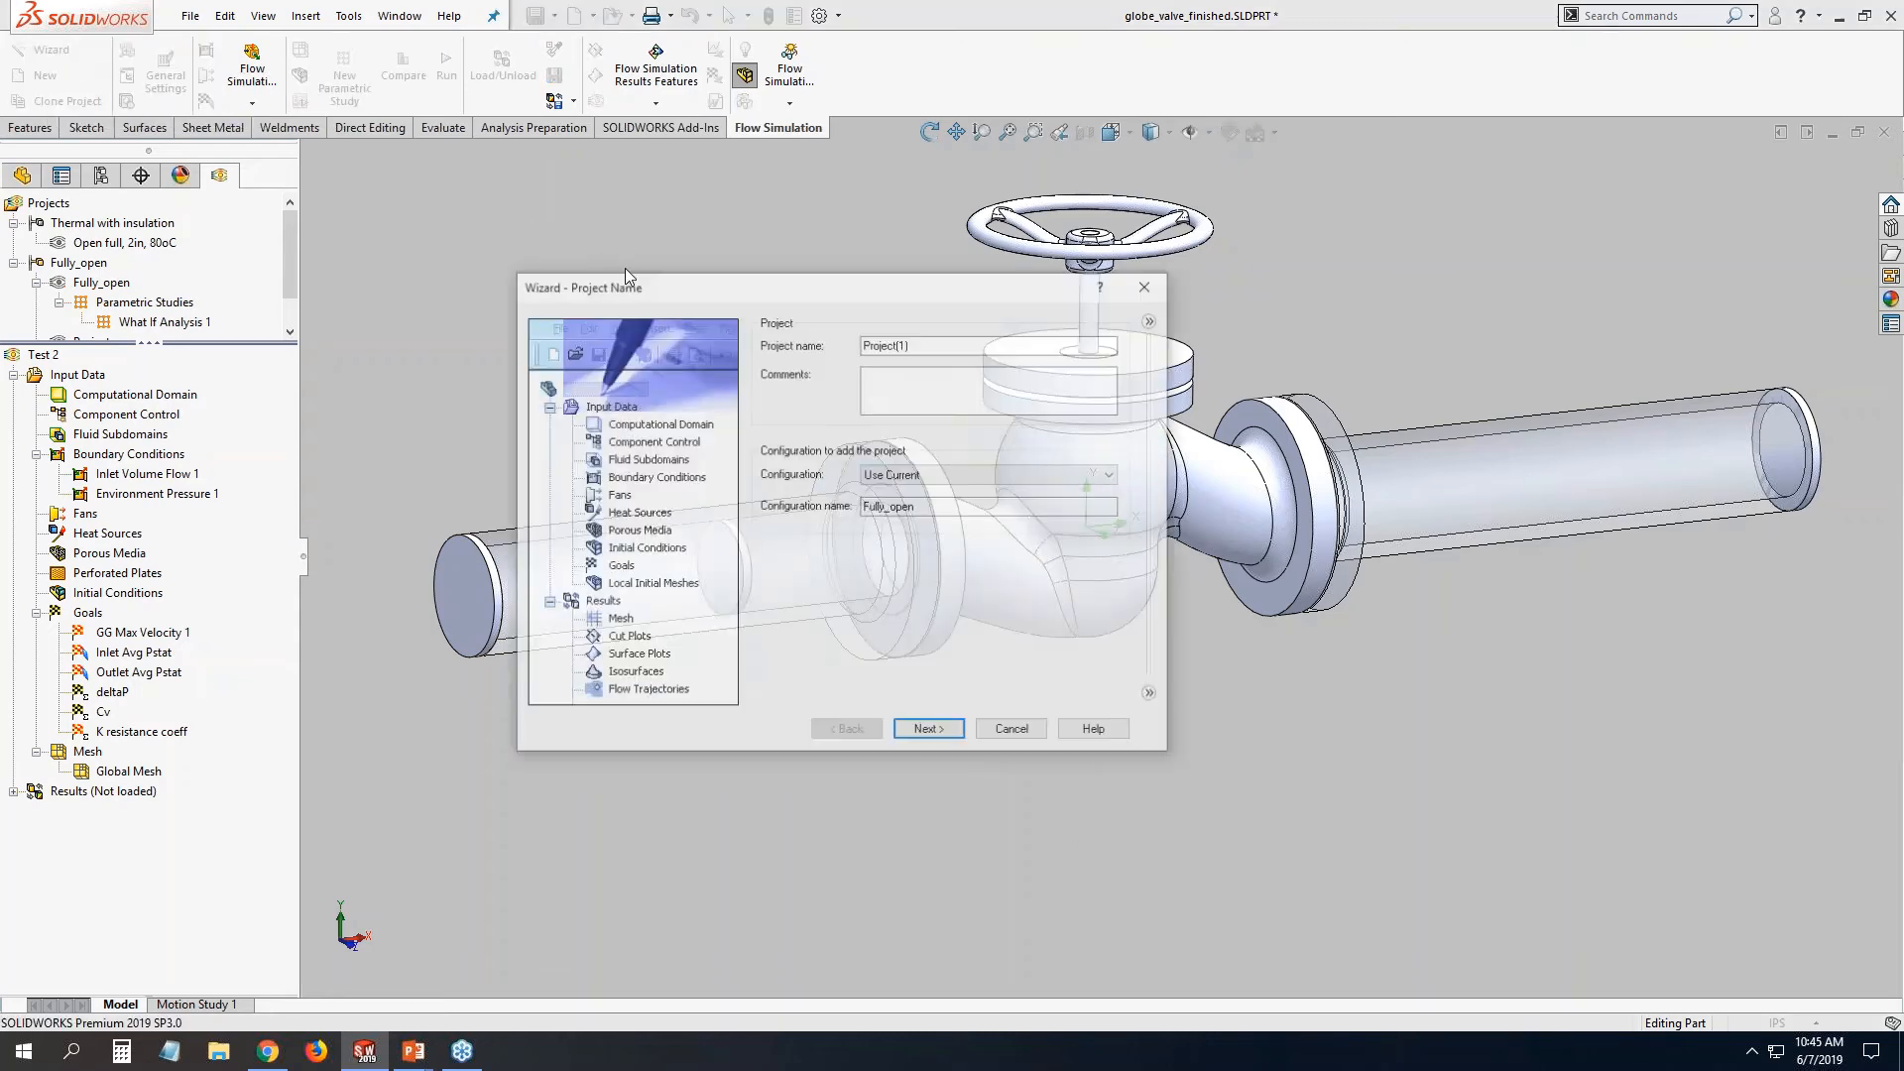
click(1152, 320)
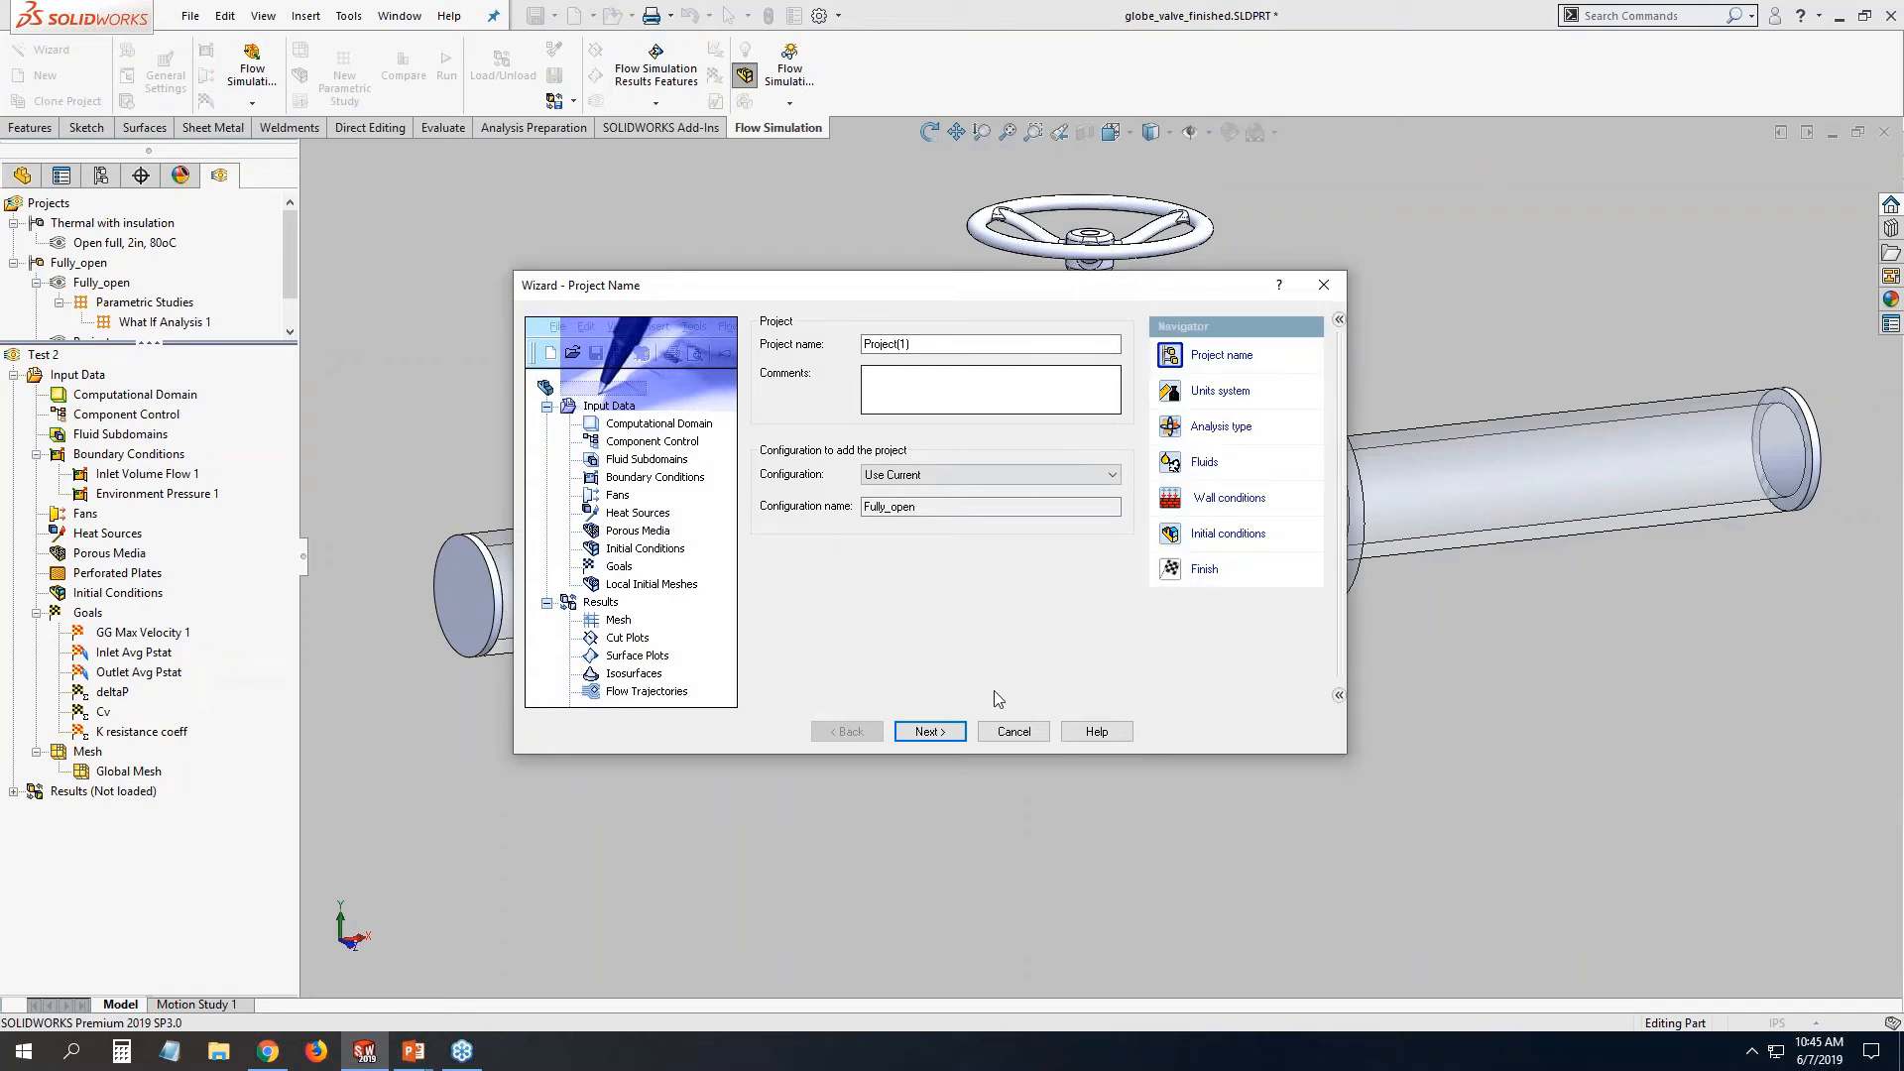
click(929, 731)
scroll(913, 433, down, 5)
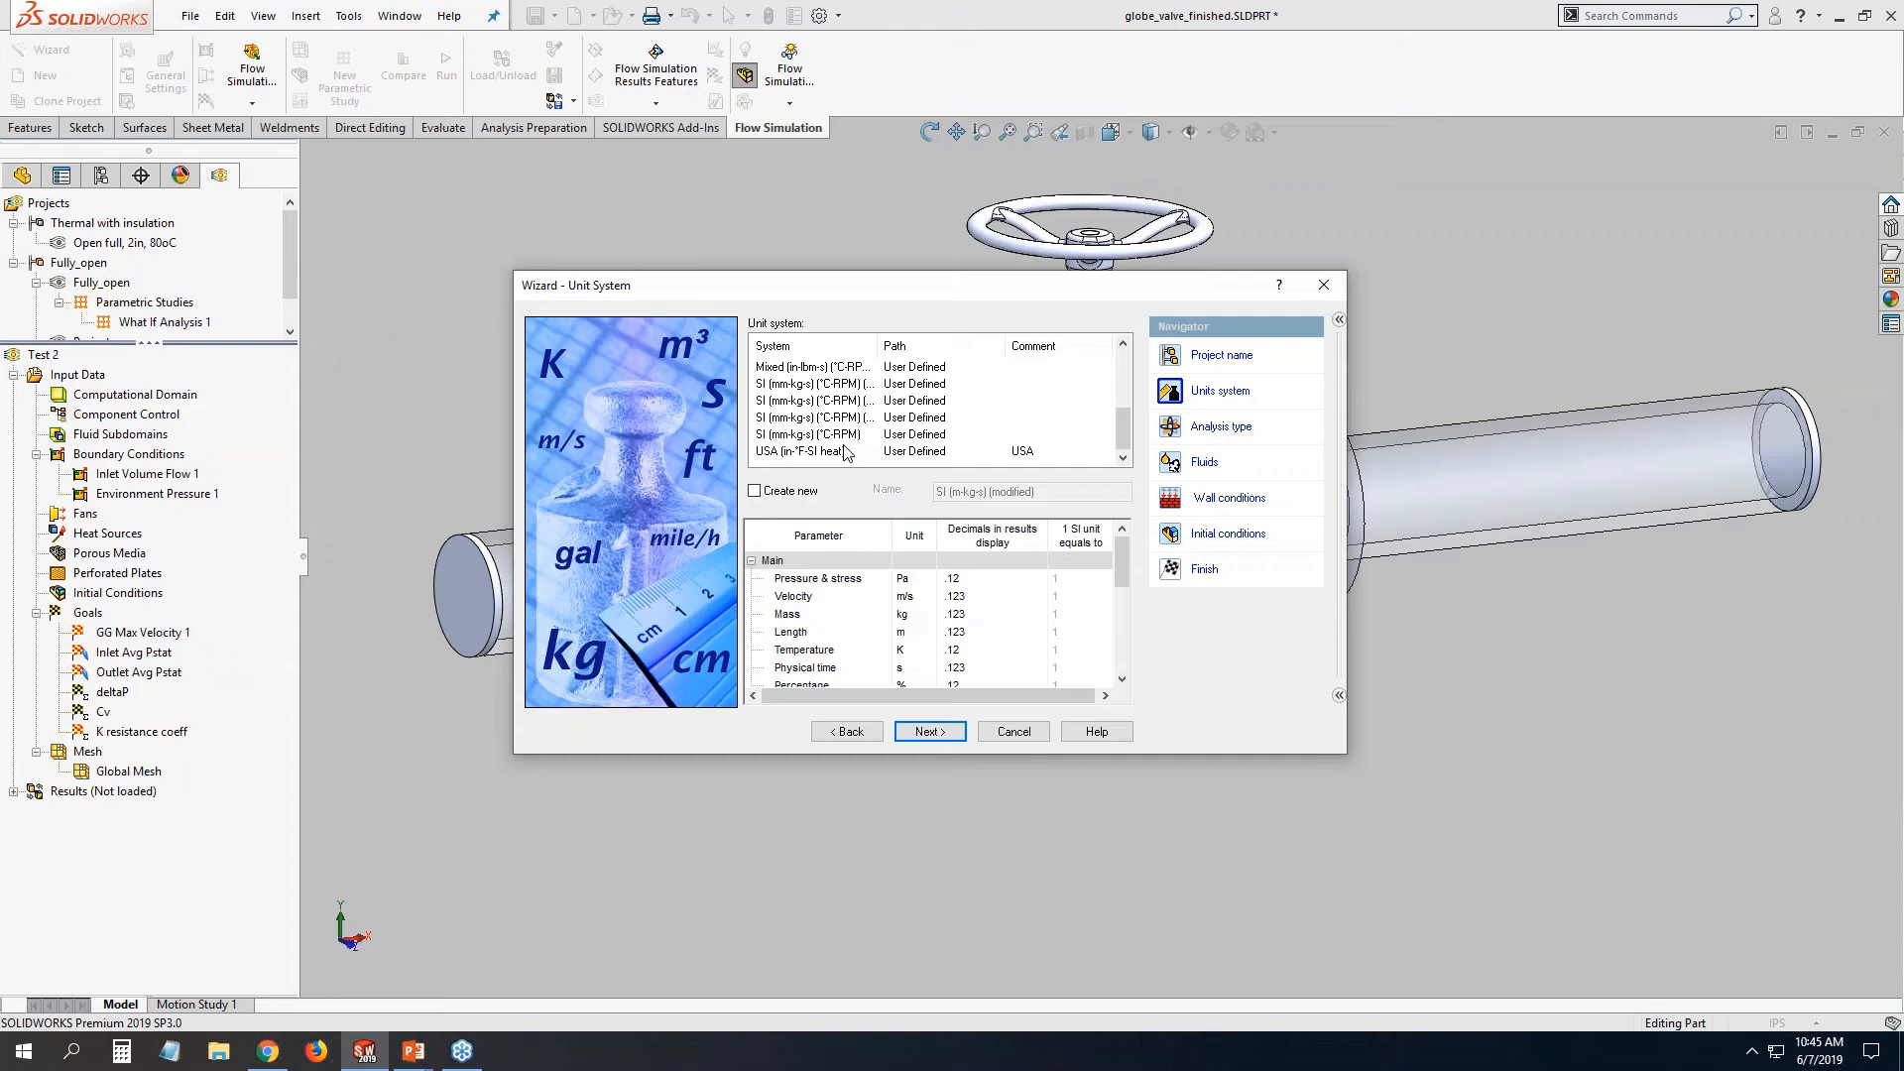
scroll(831, 454, up, 1)
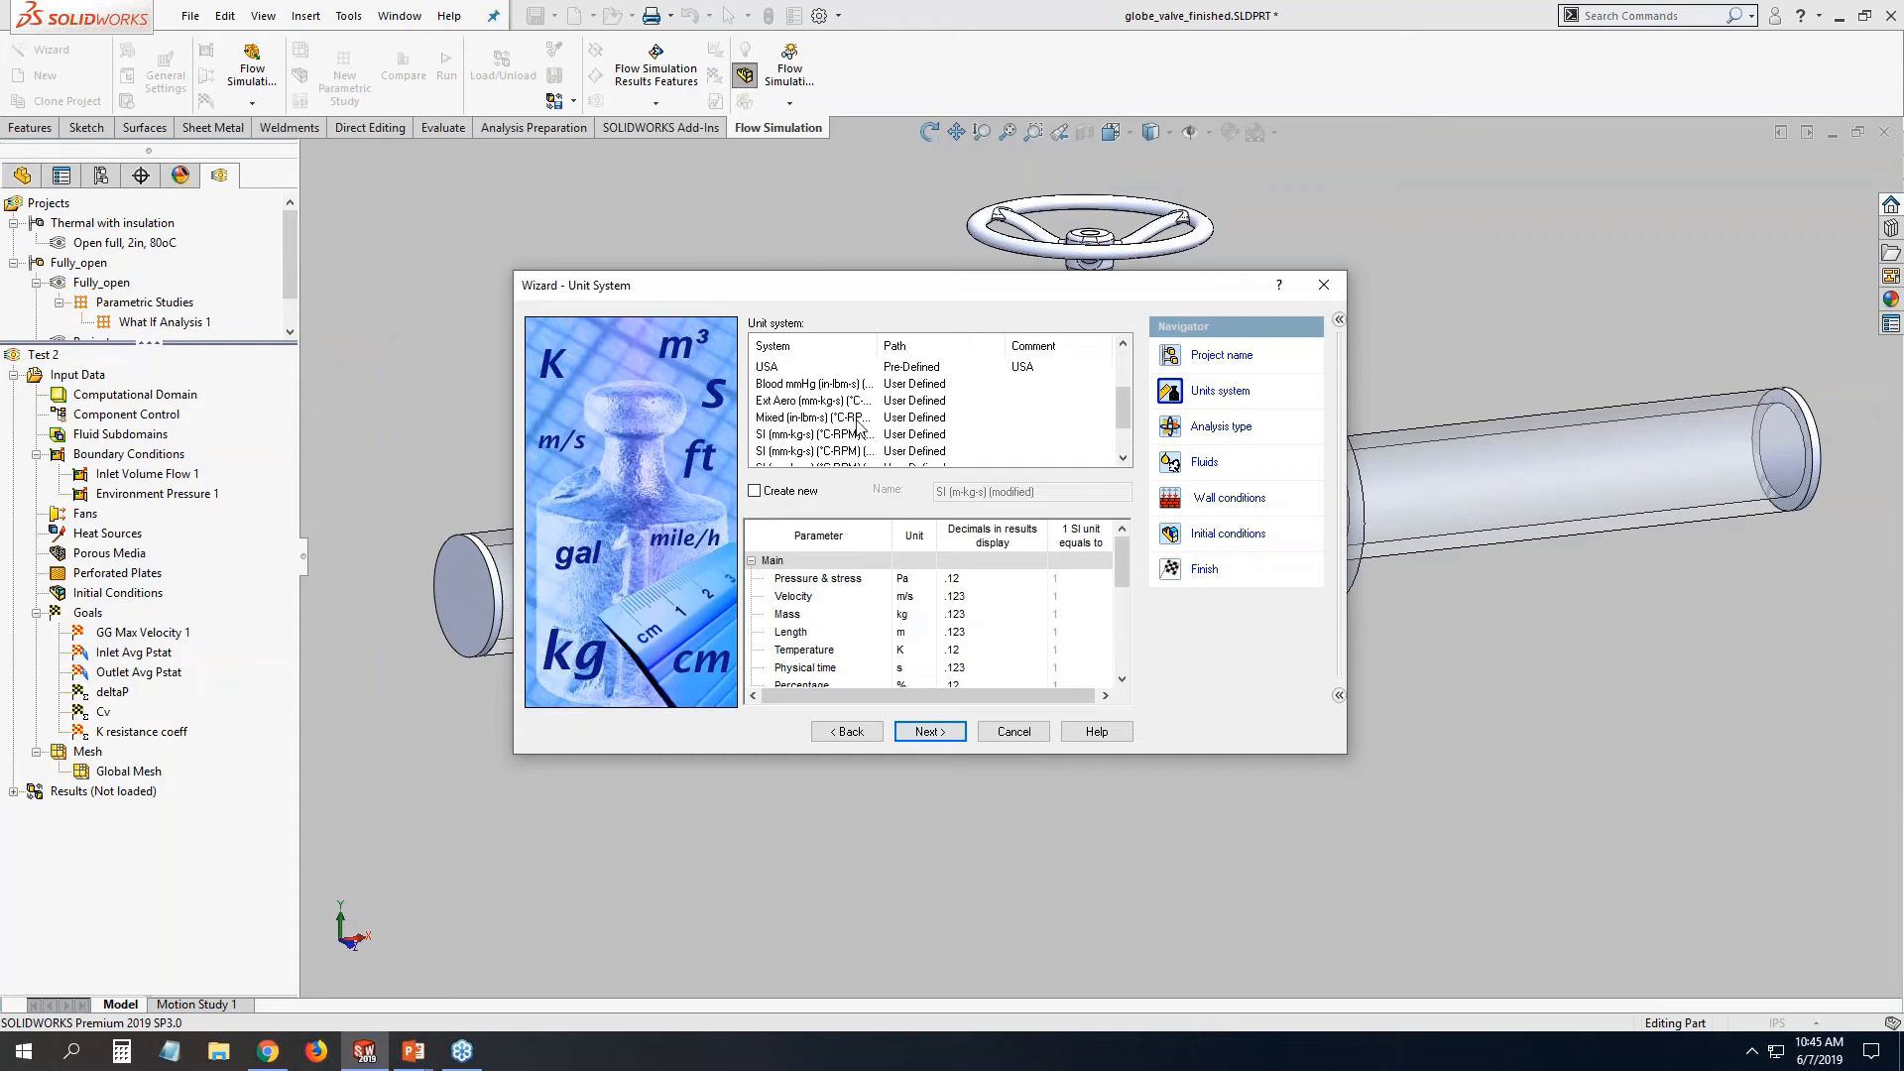
click(858, 418)
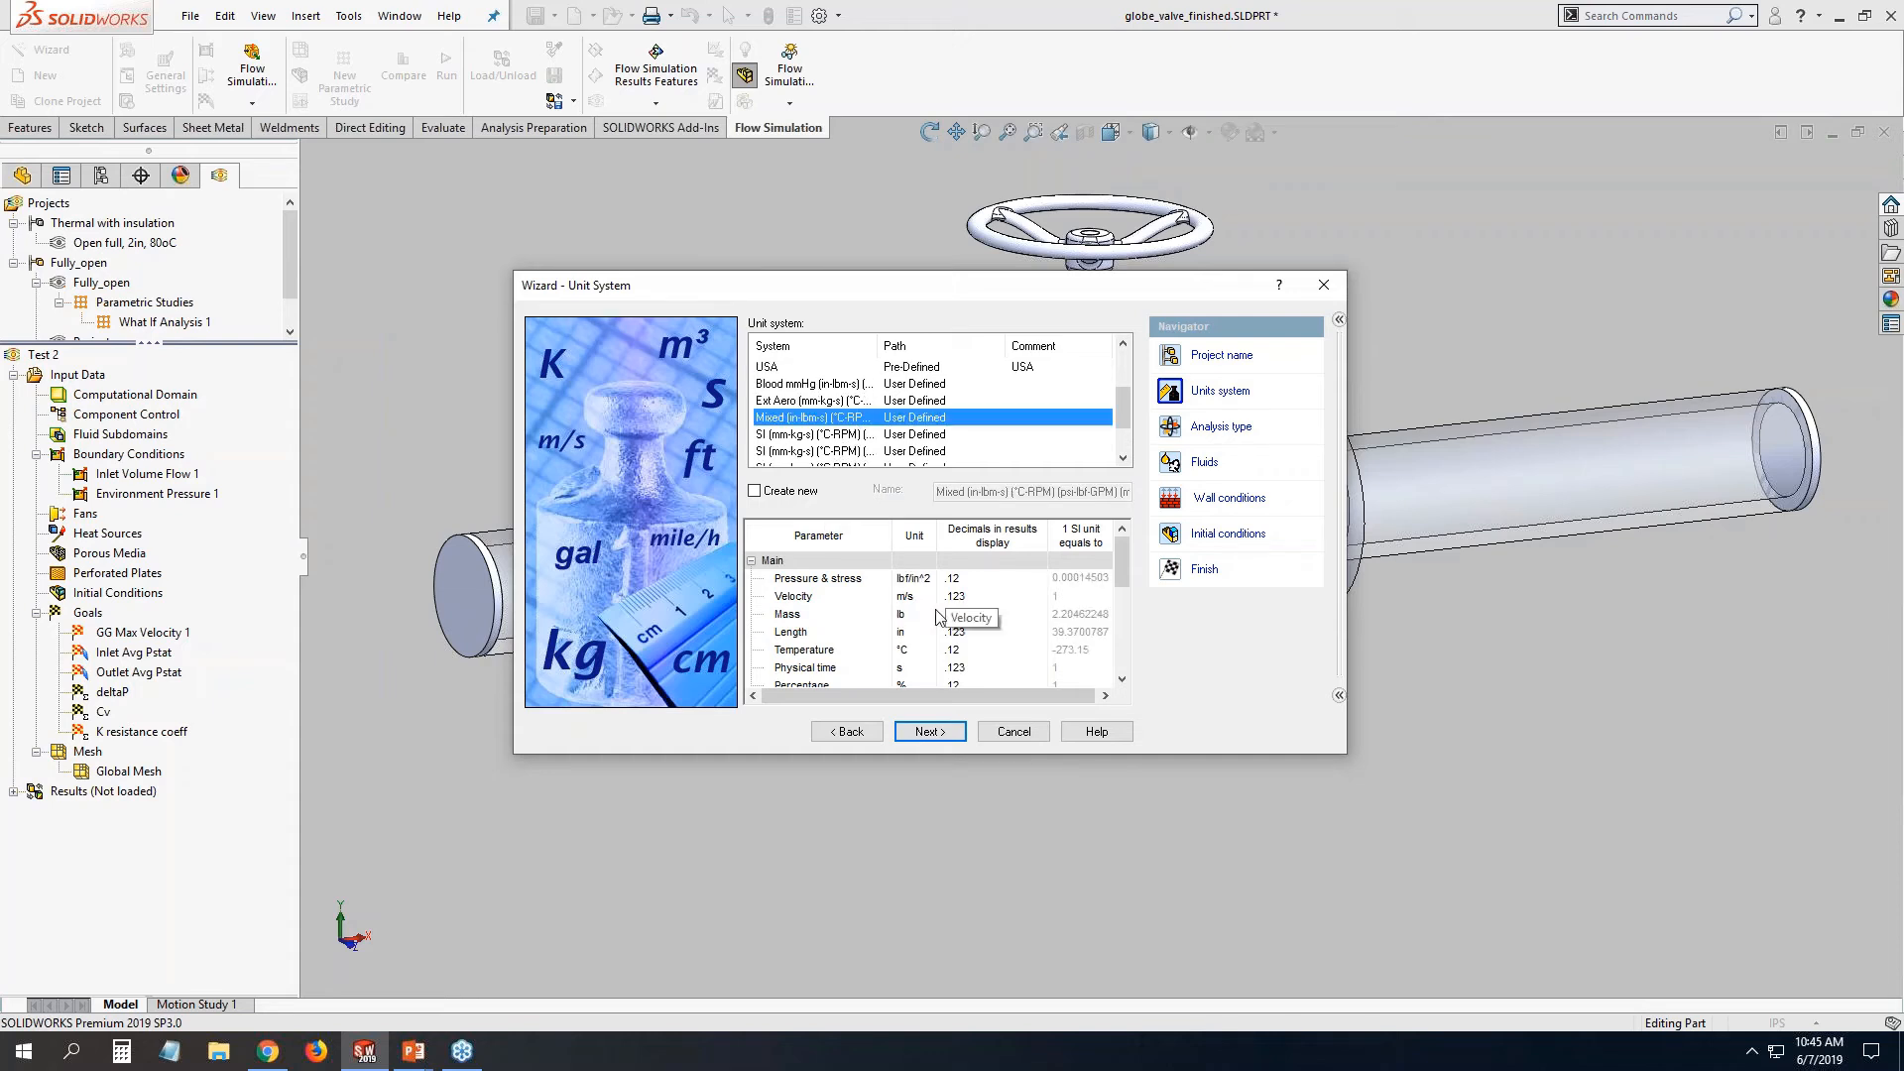
Keep the internal analysis type, add Water as the default project fluid, and accept the default wall conditions.
click(930, 732)
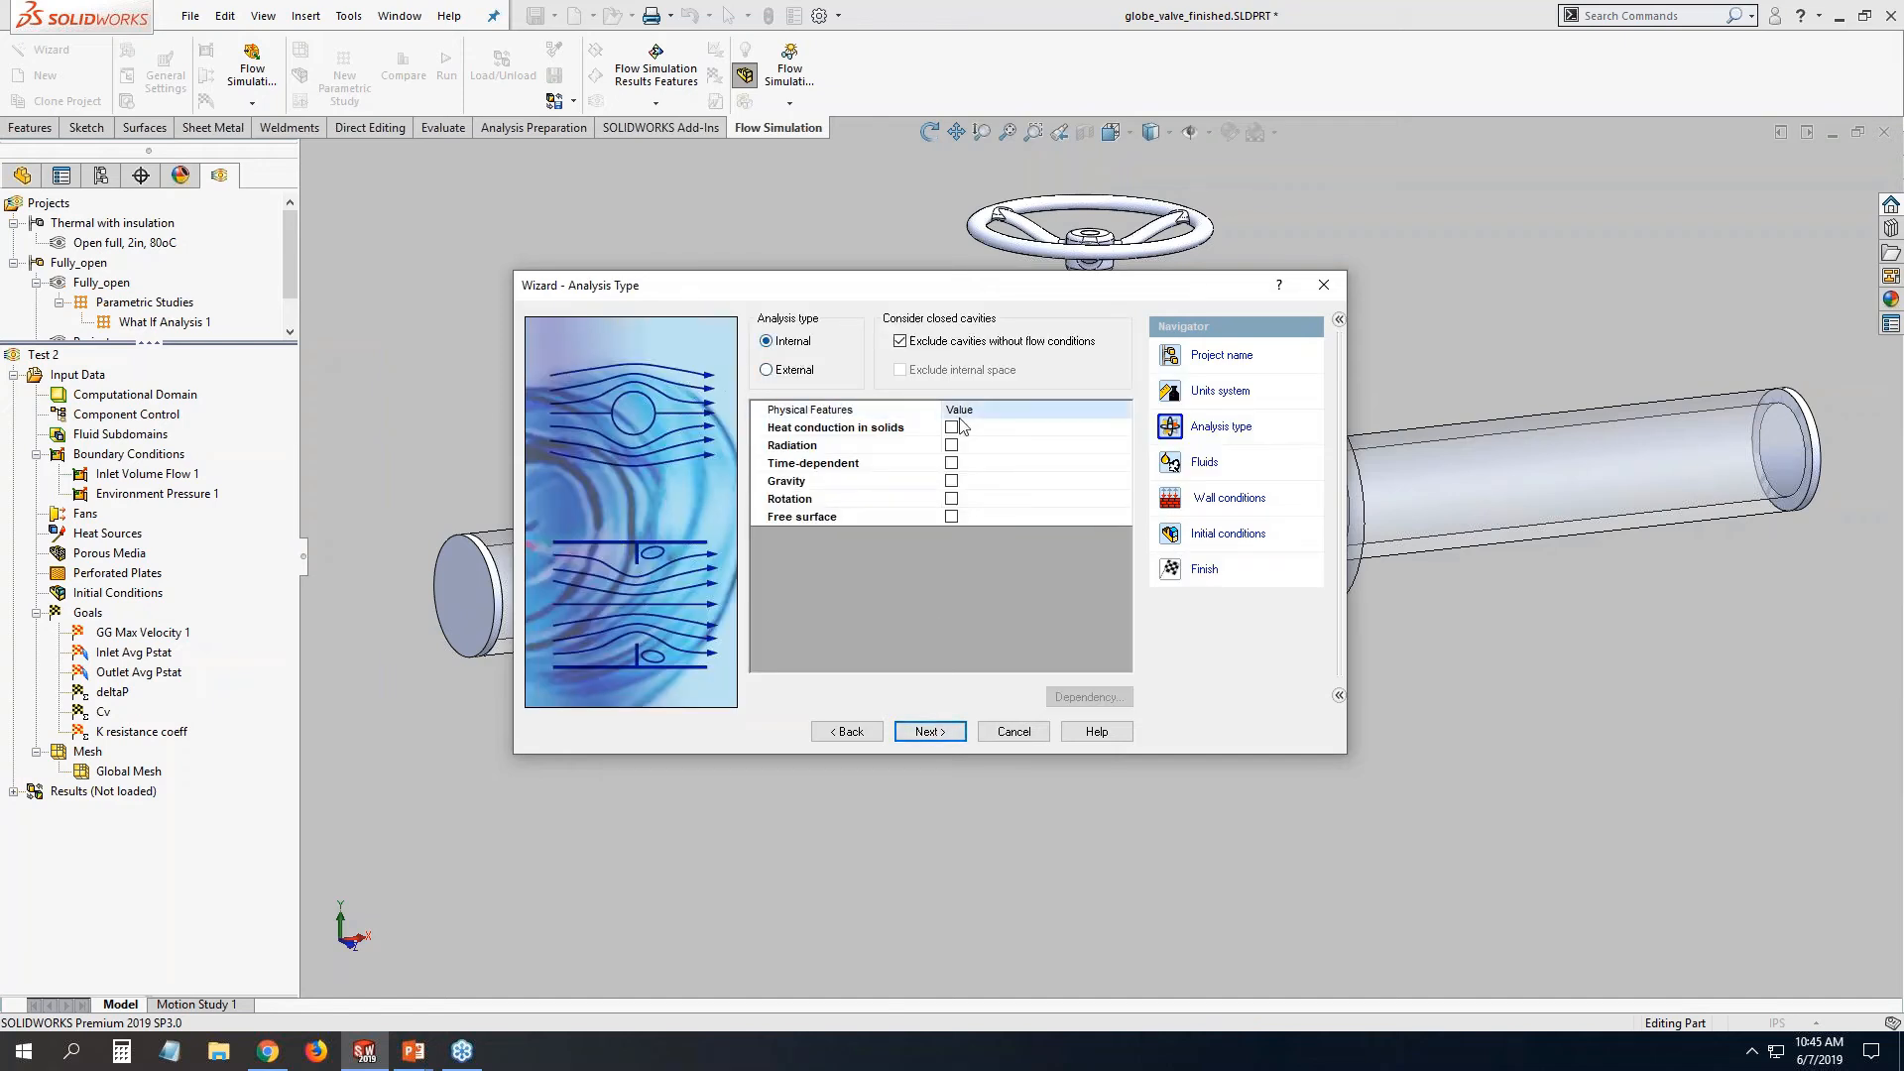
click(930, 731)
click(1083, 504)
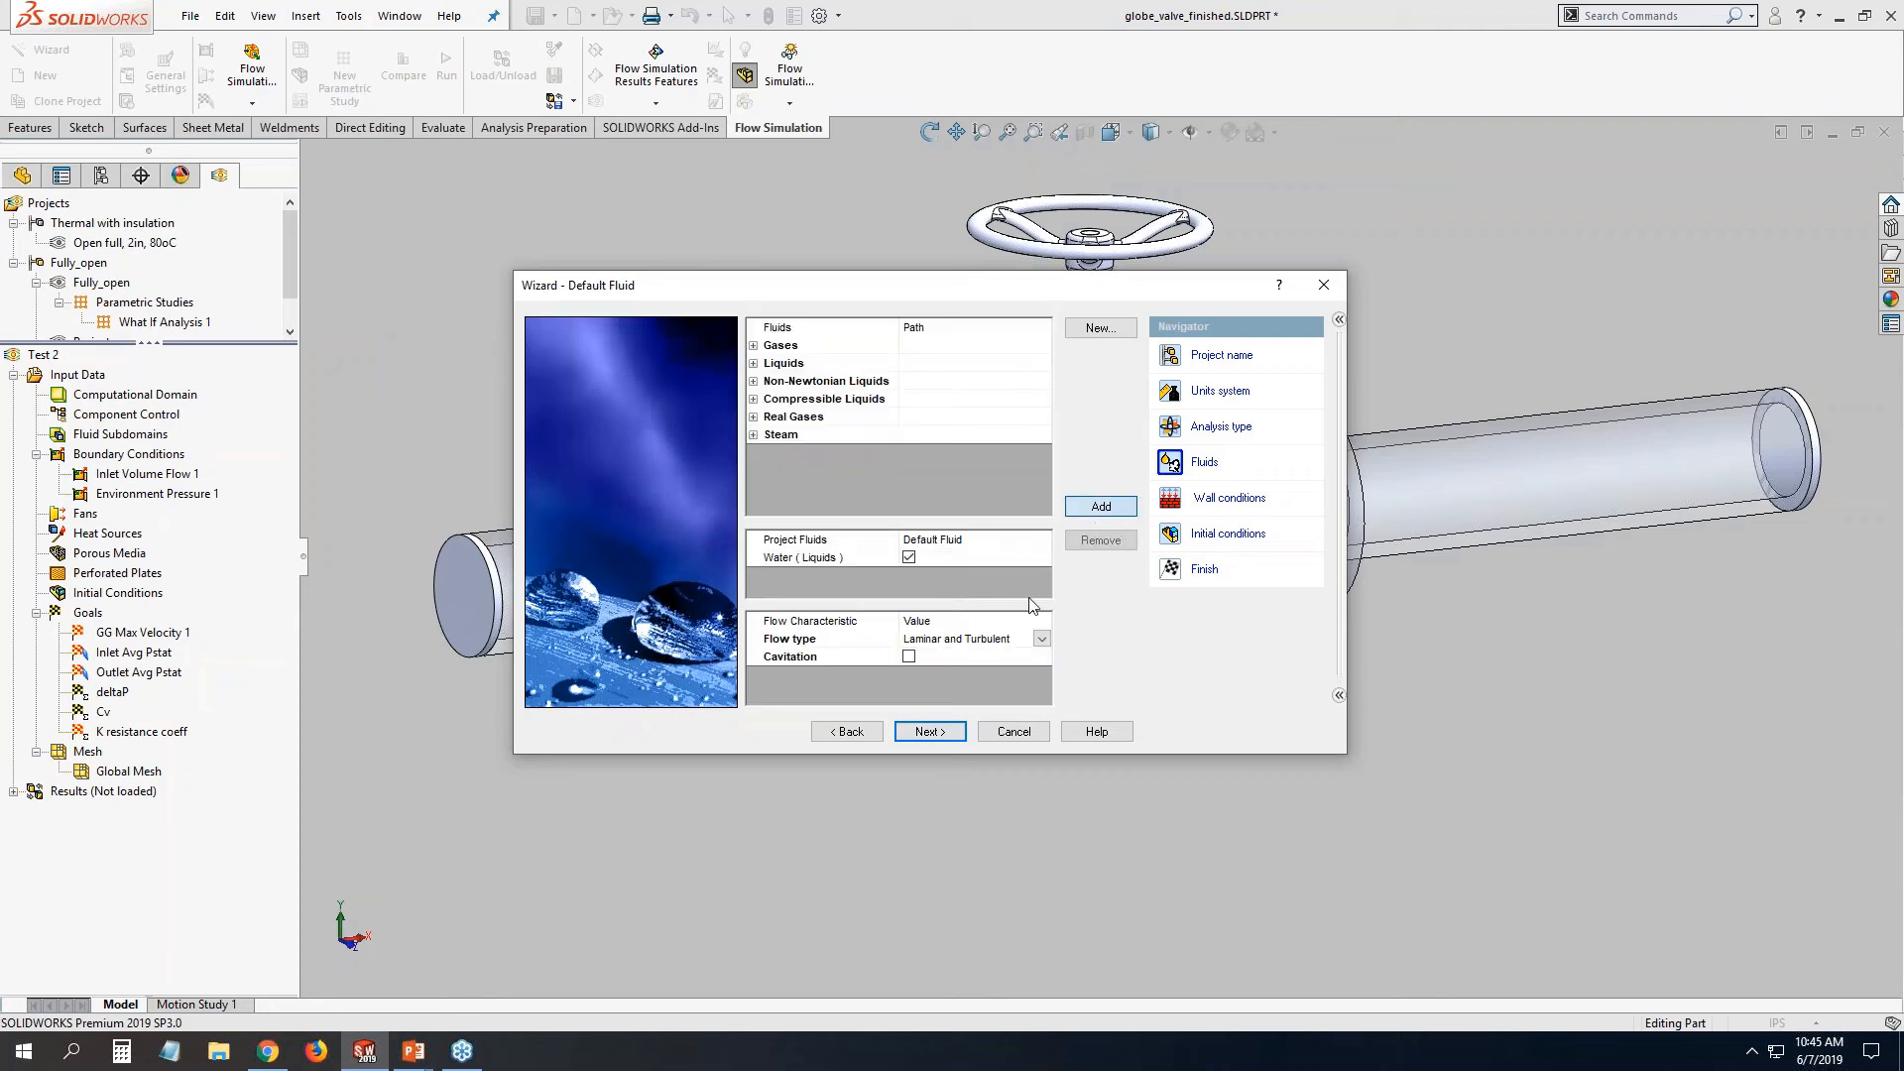
click(947, 734)
click(946, 733)
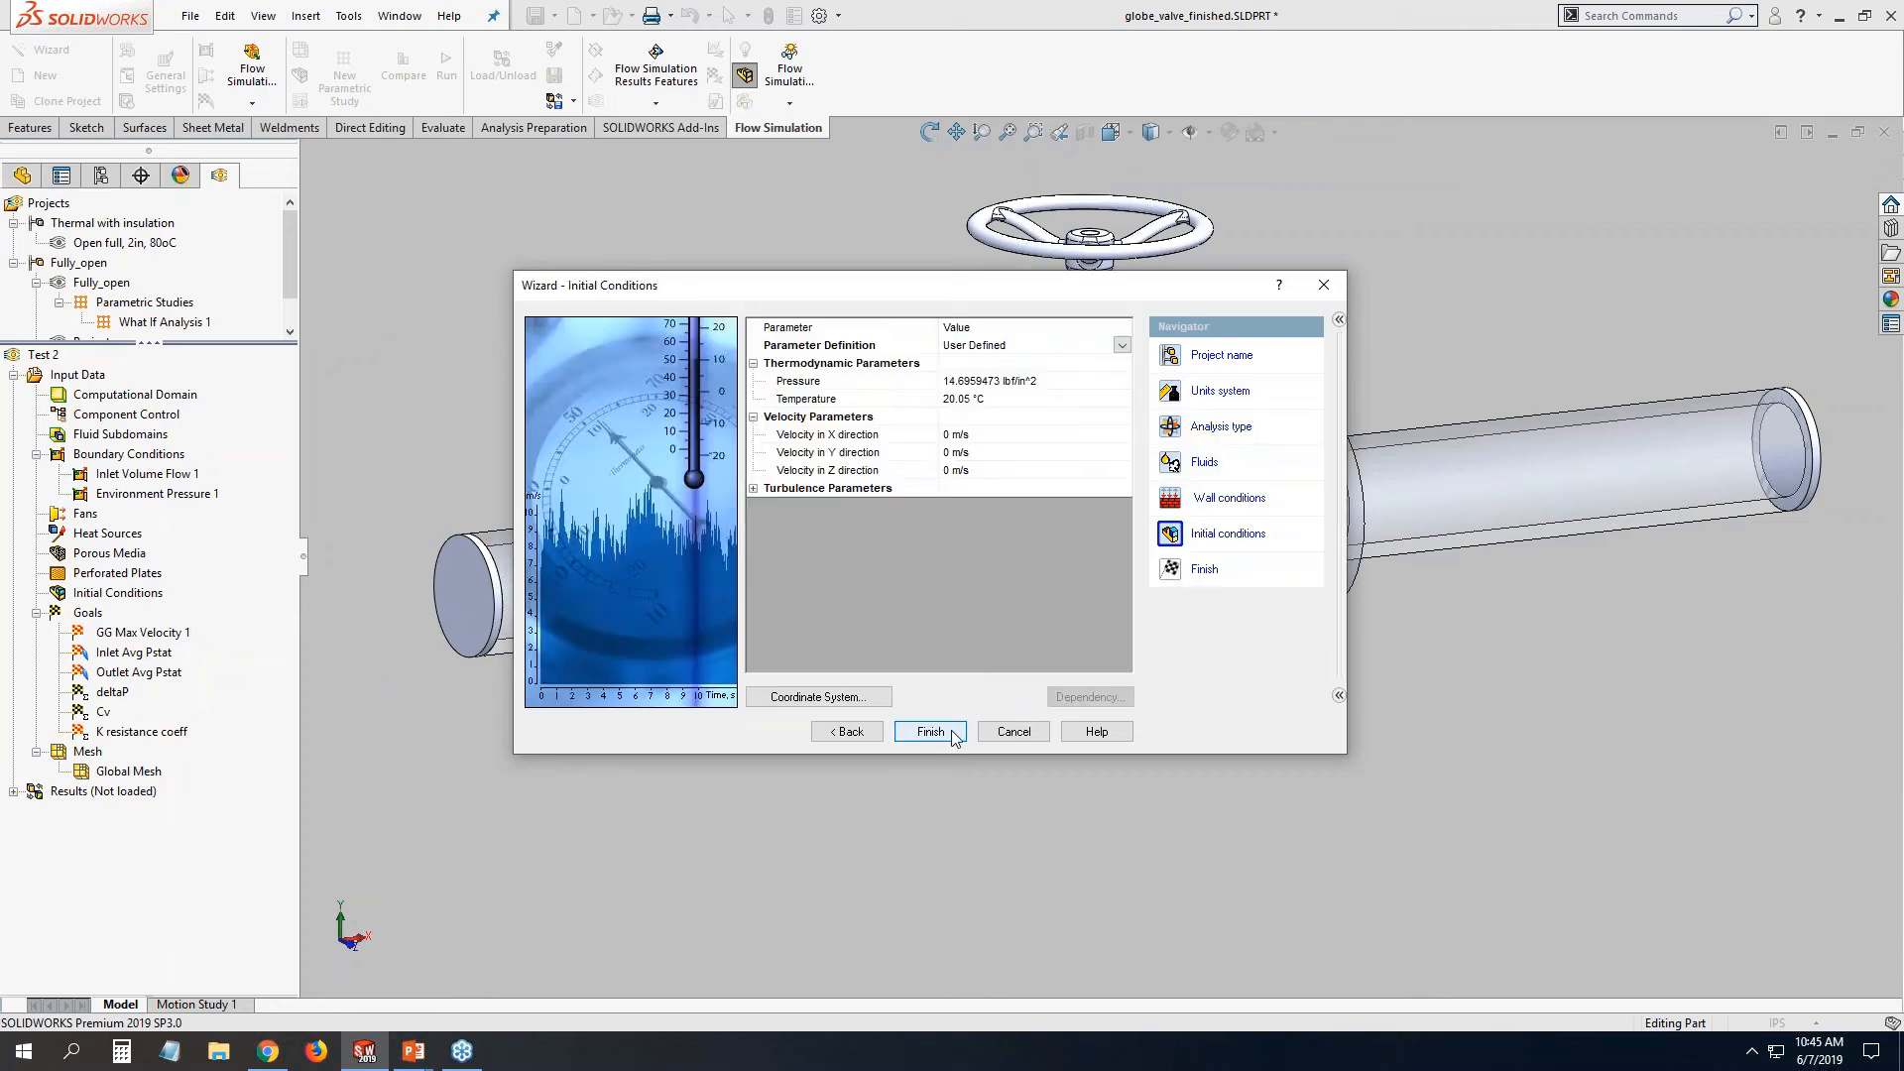
Set the initial temperature to 15 °C and finish creating the project.
click(956, 401)
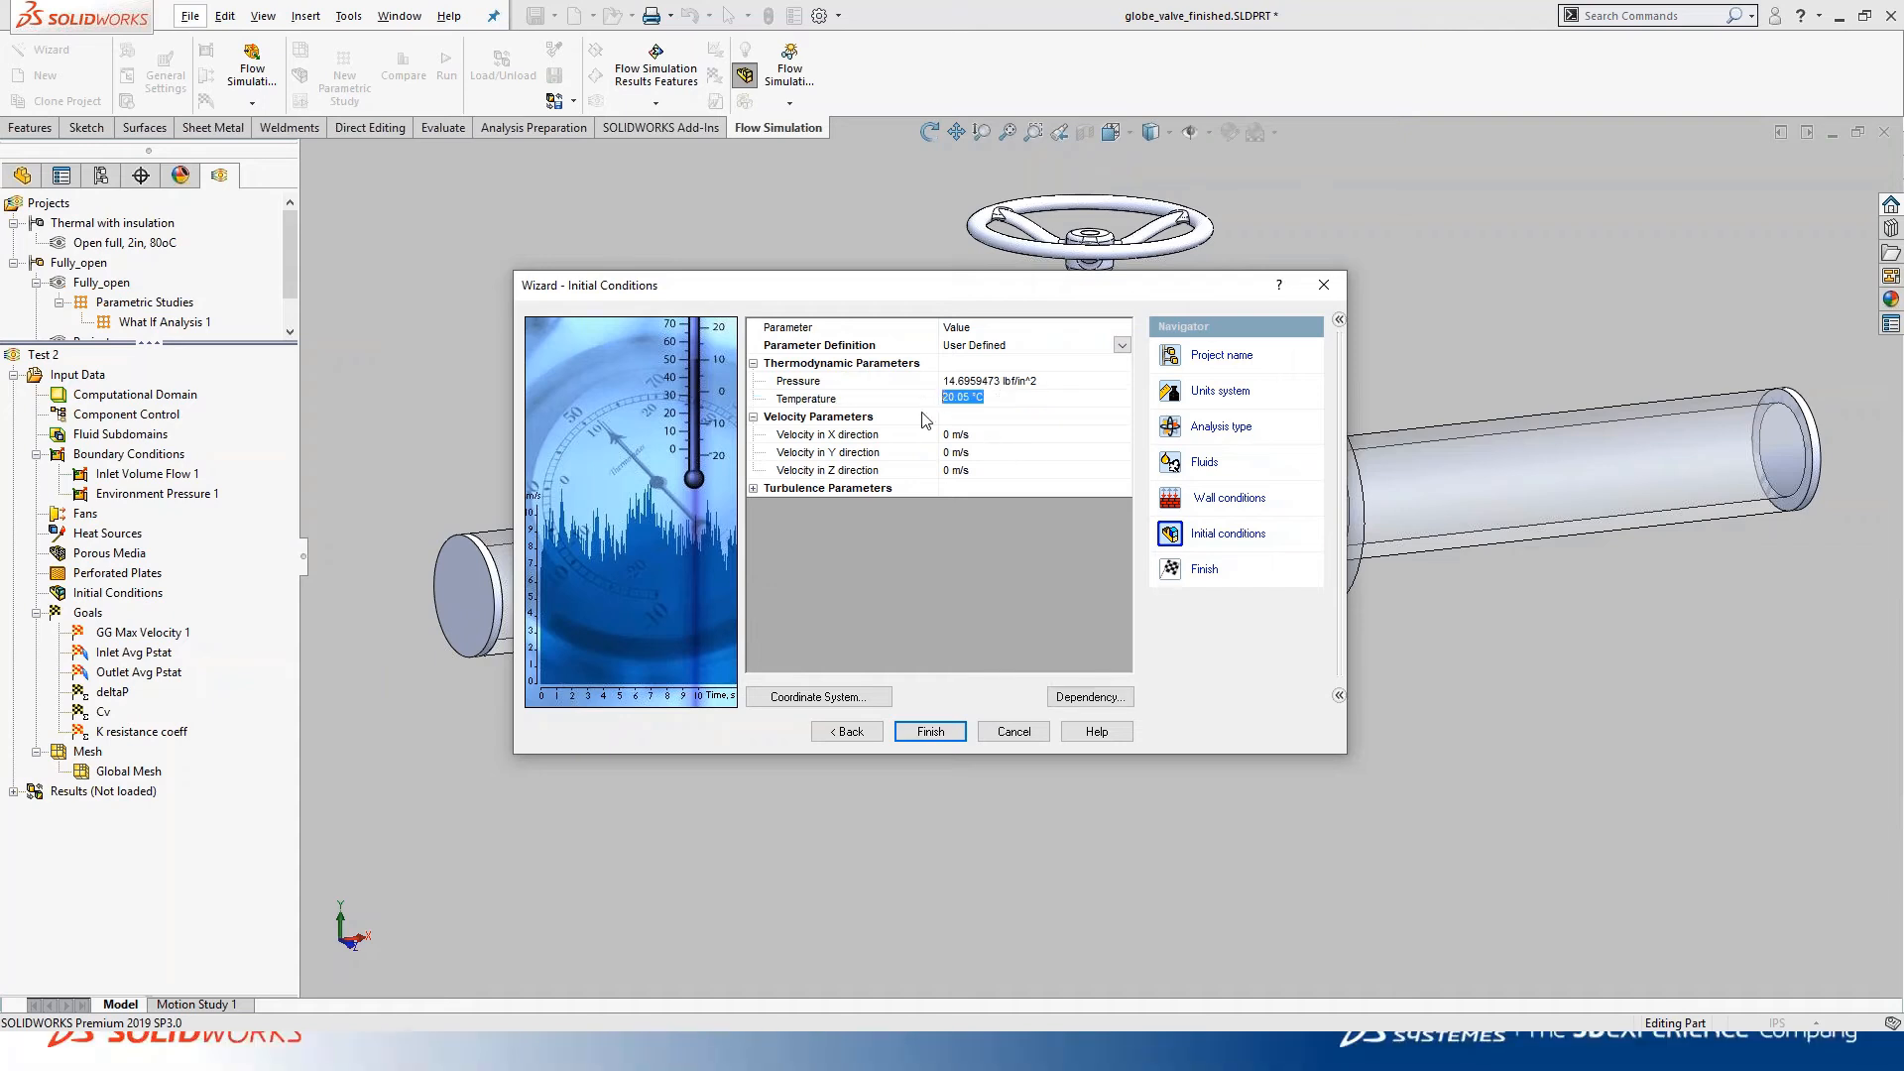
text(15)
key(Return)
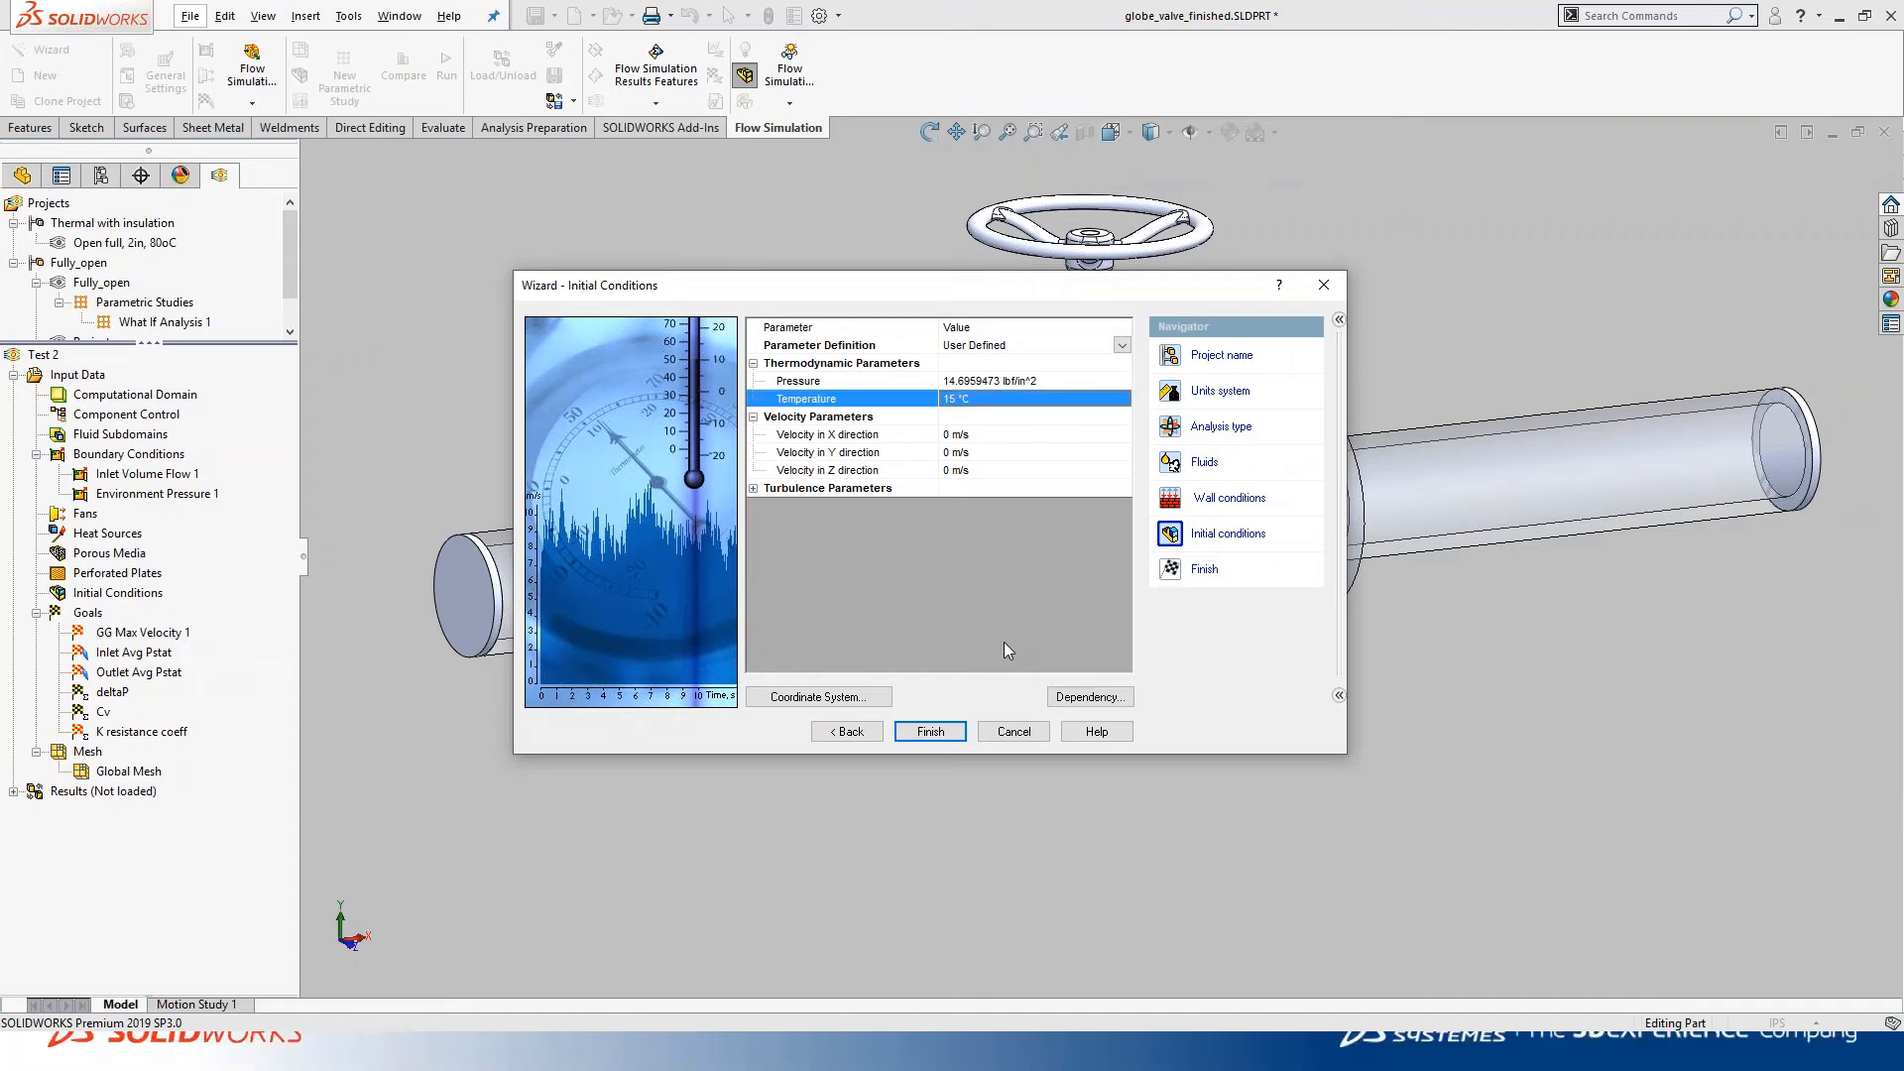
click(938, 732)
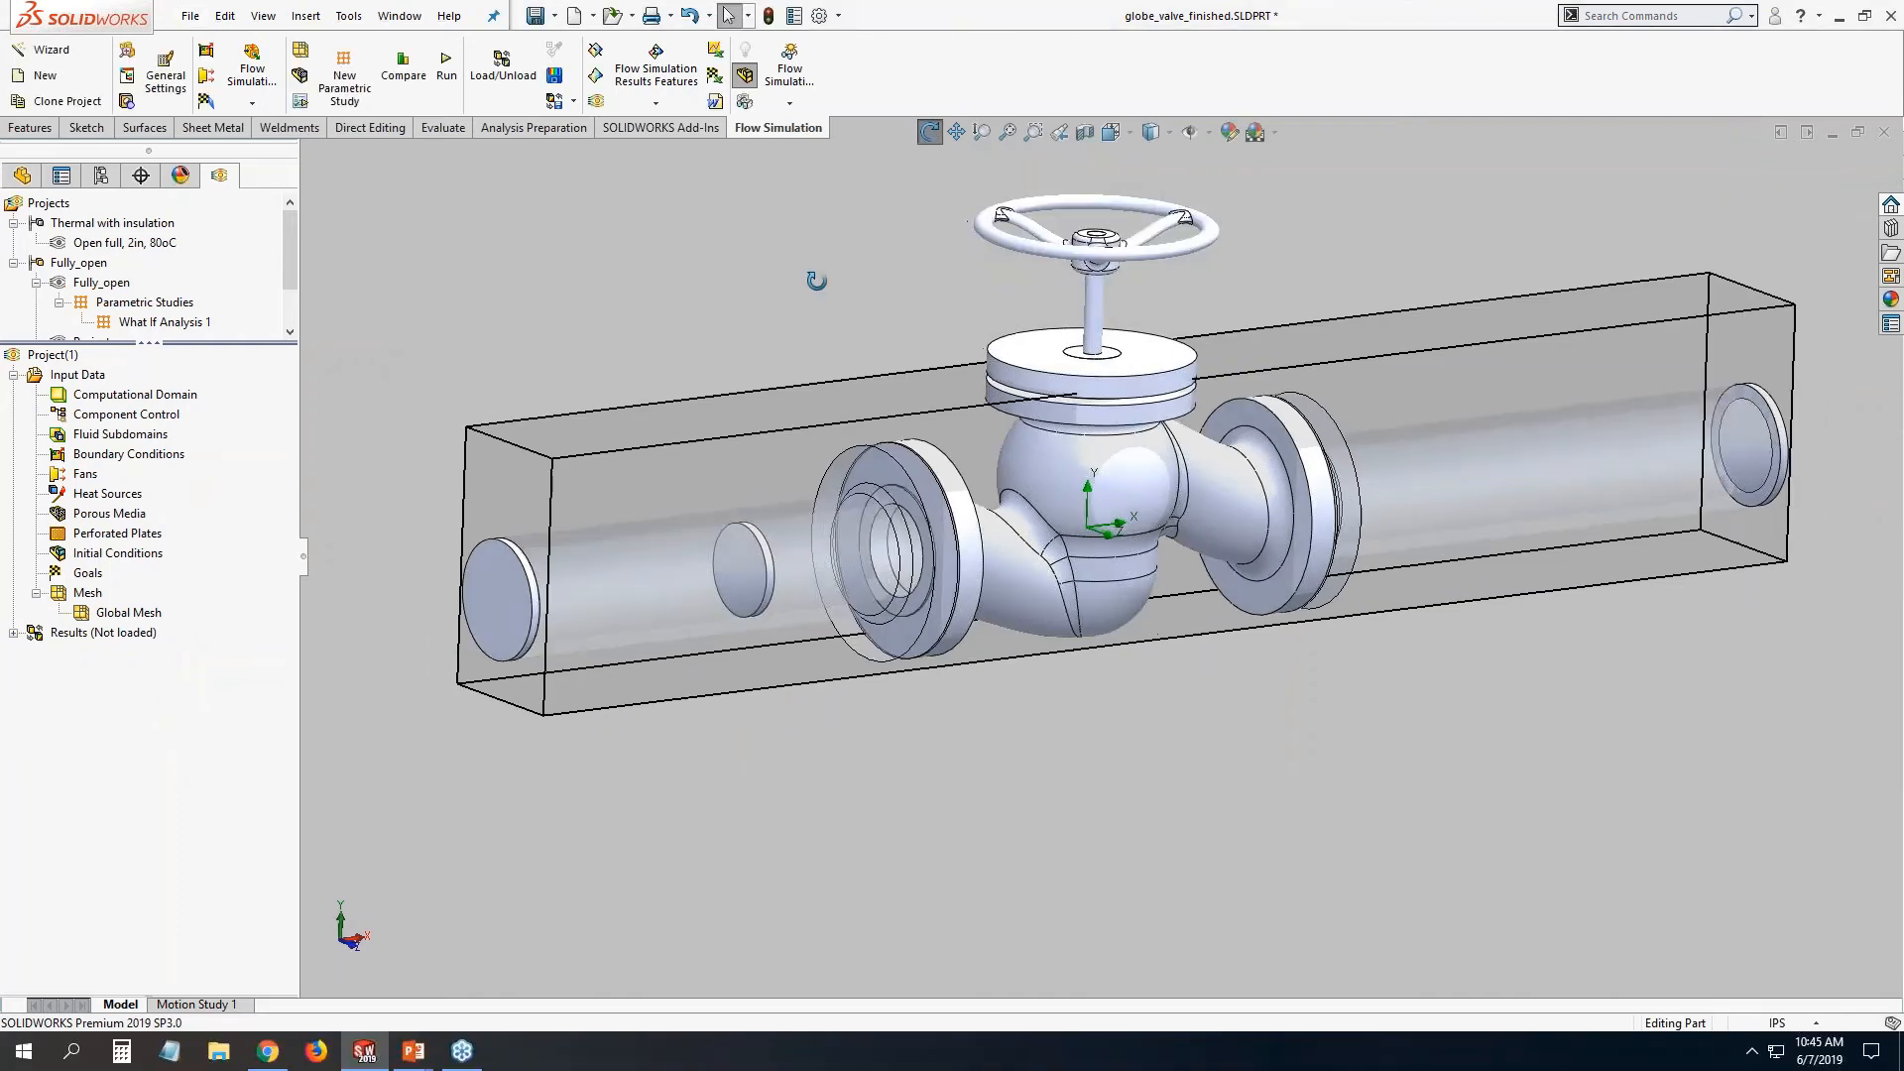
Hide the computational domain and the global coordinate system of Project(1).
right_click(154, 397)
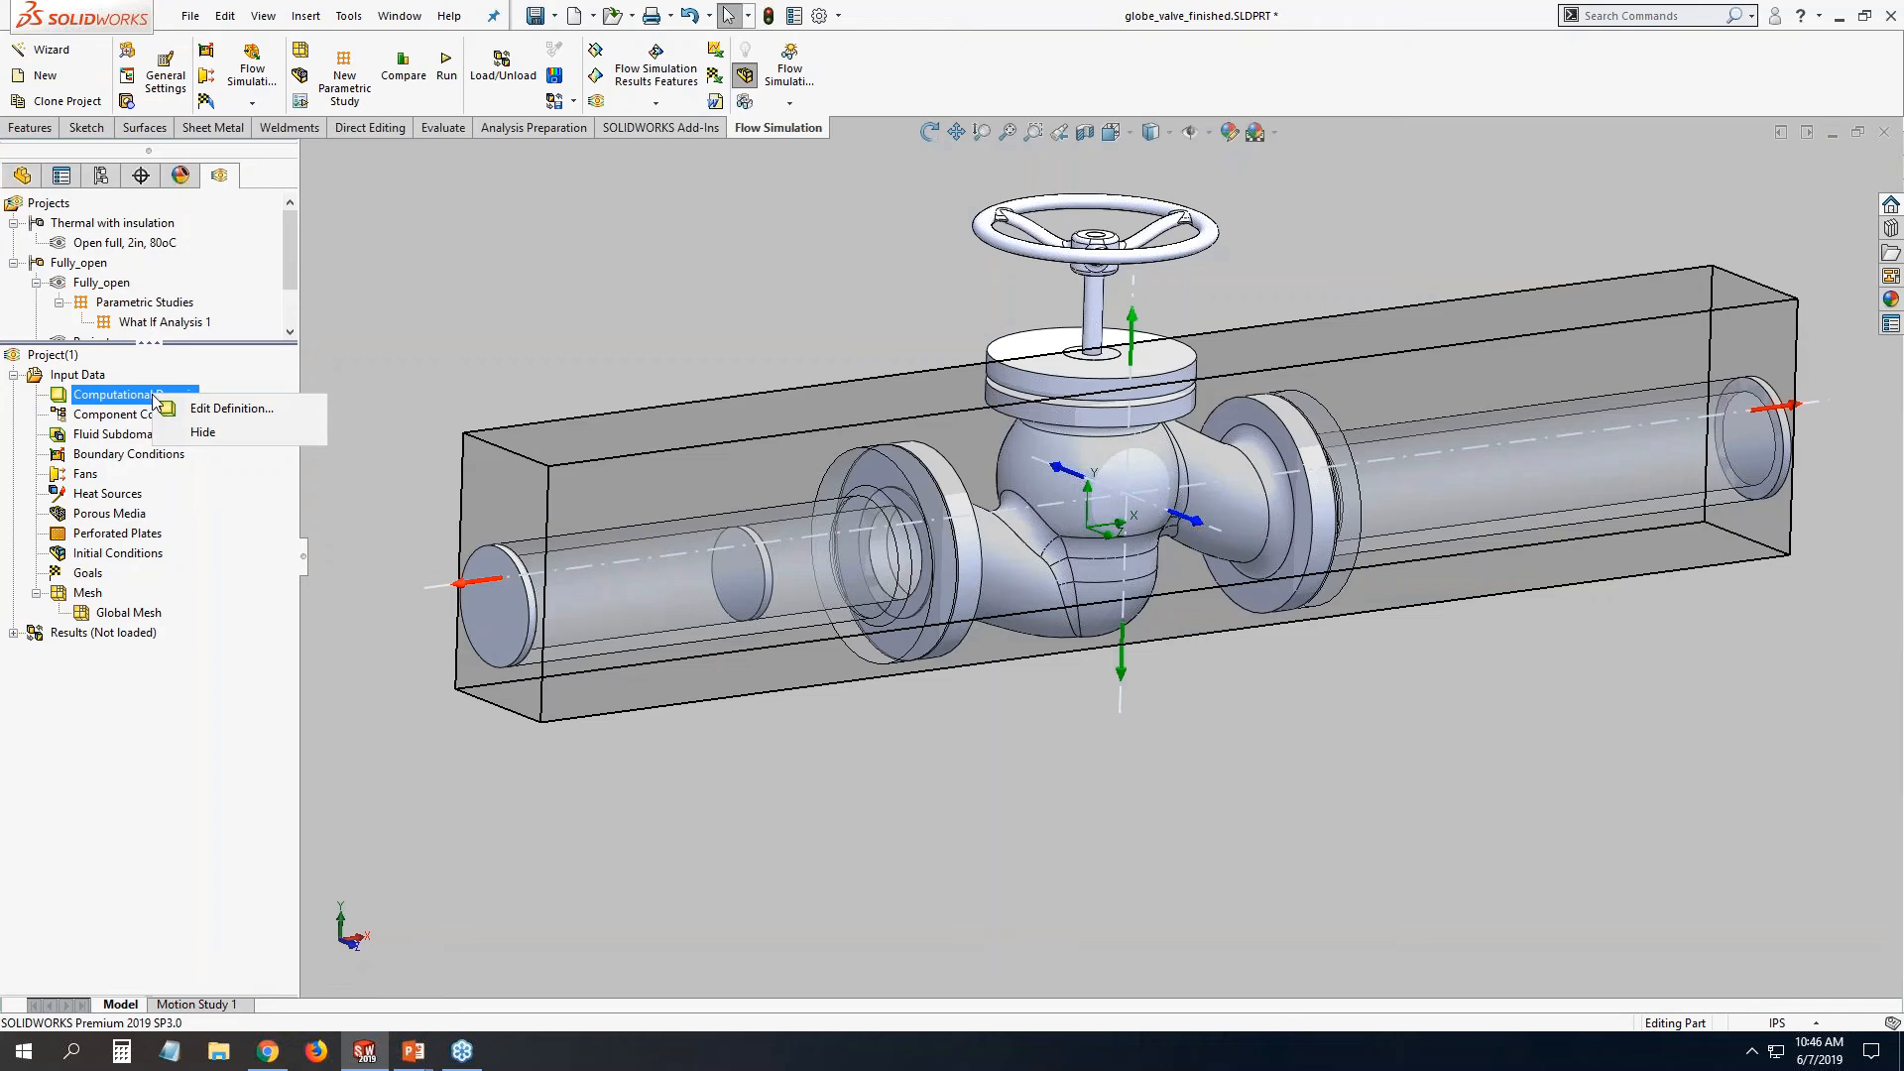
click(203, 432)
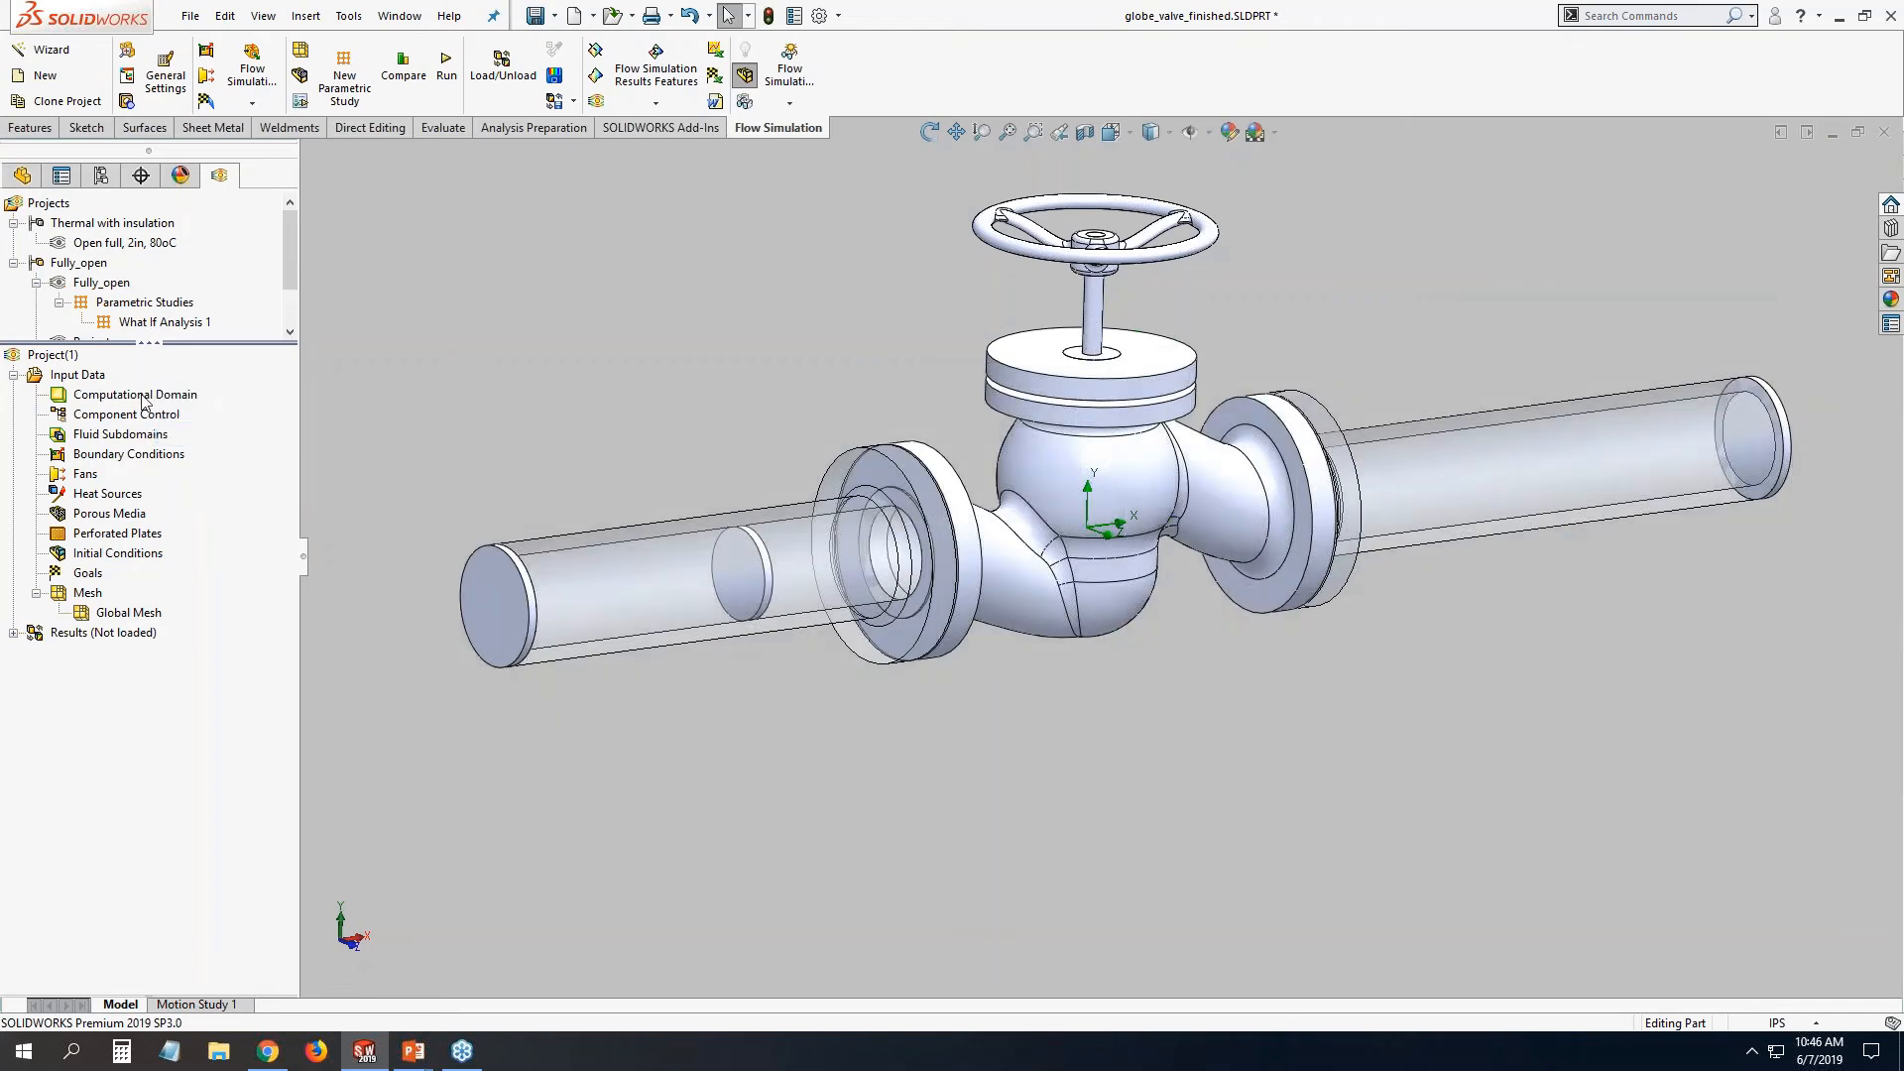
right_click(60, 358)
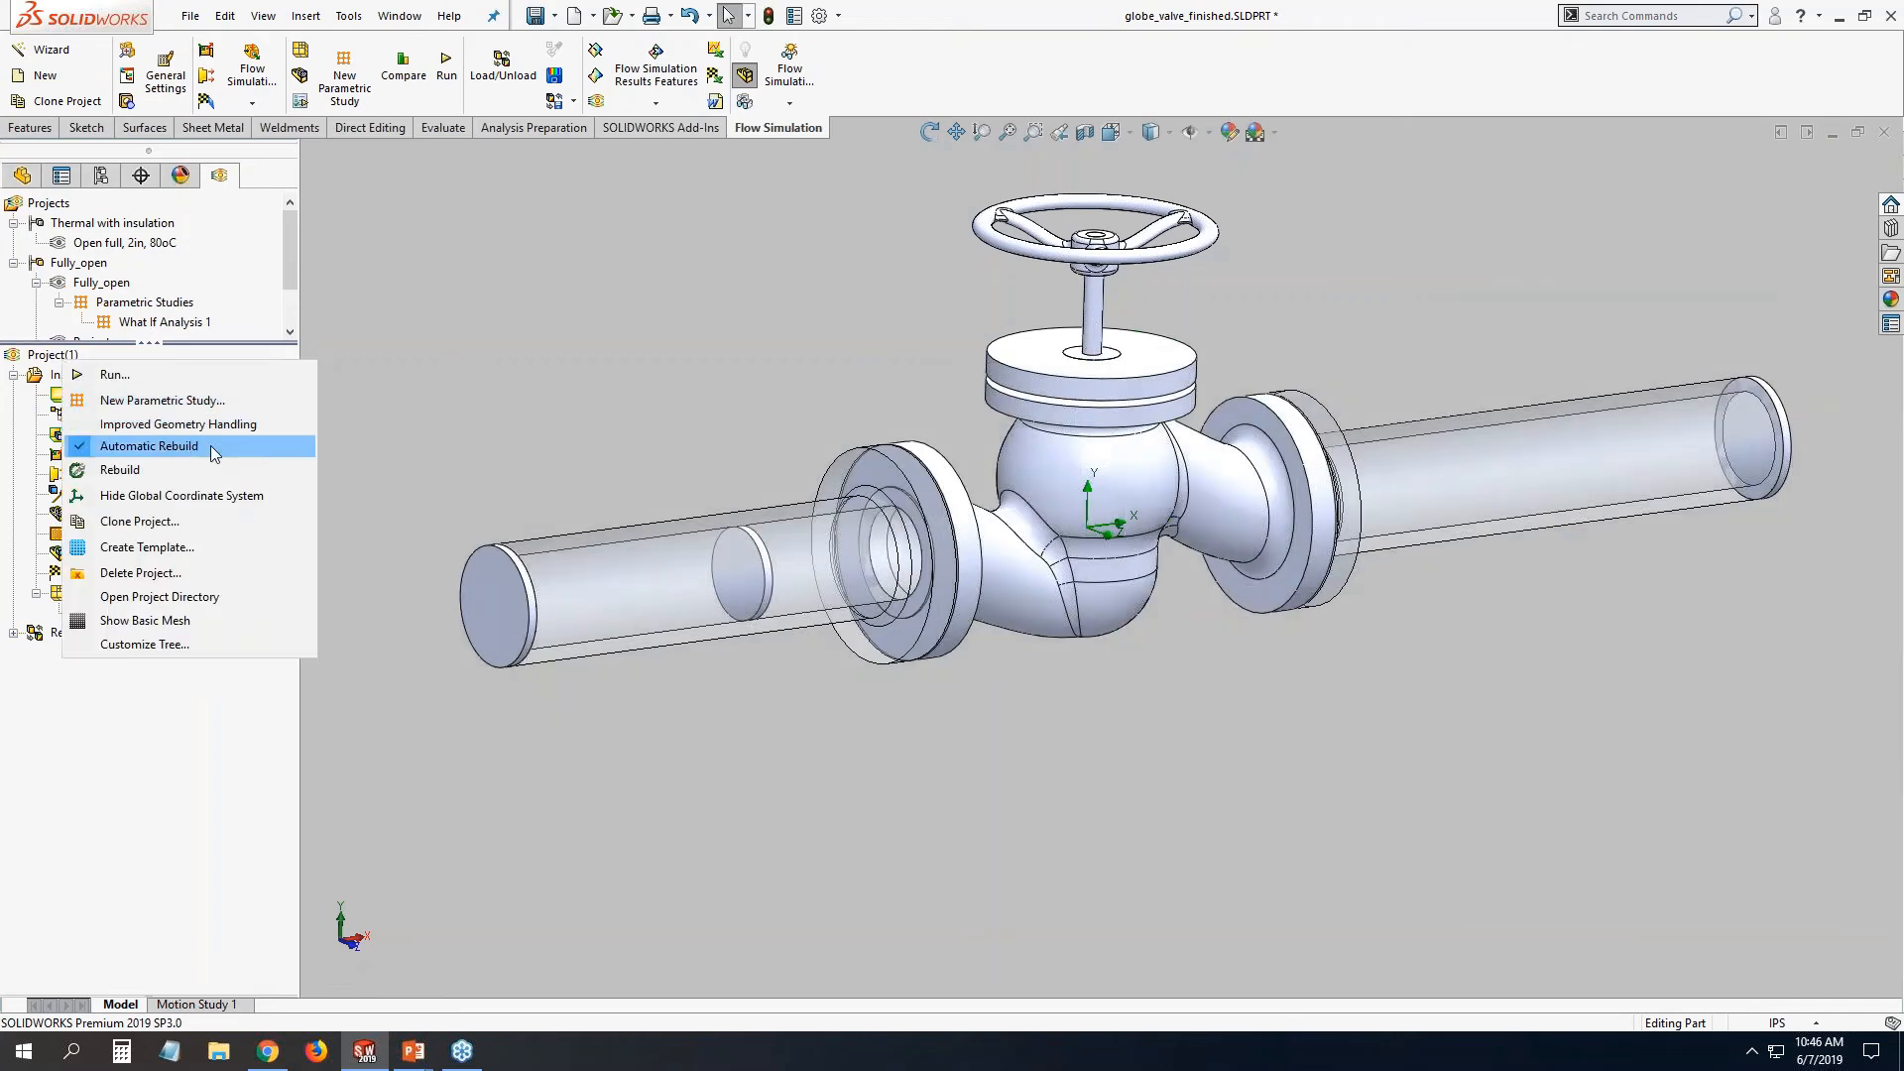
click(240, 492)
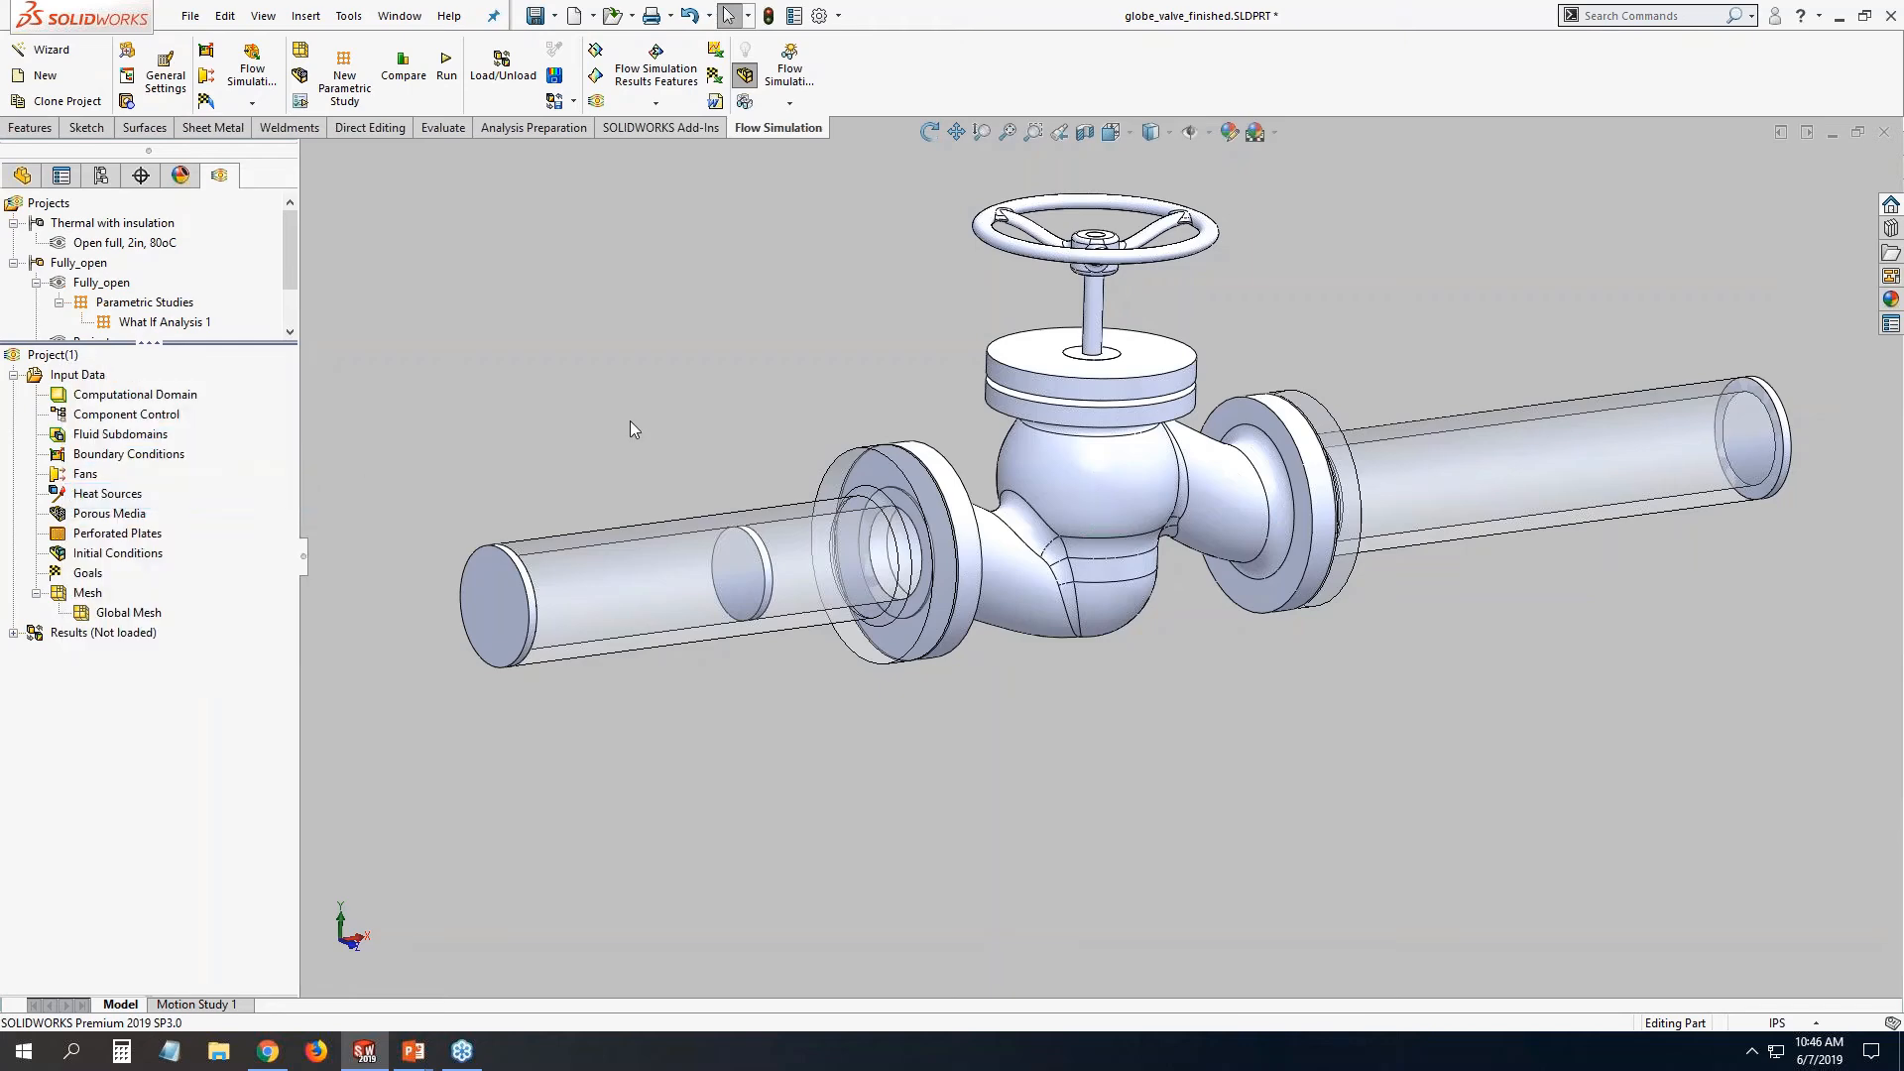
Start a new boundary condition of the Inlet Volume Flow type.
middle_drag(638, 424, 1152, 408)
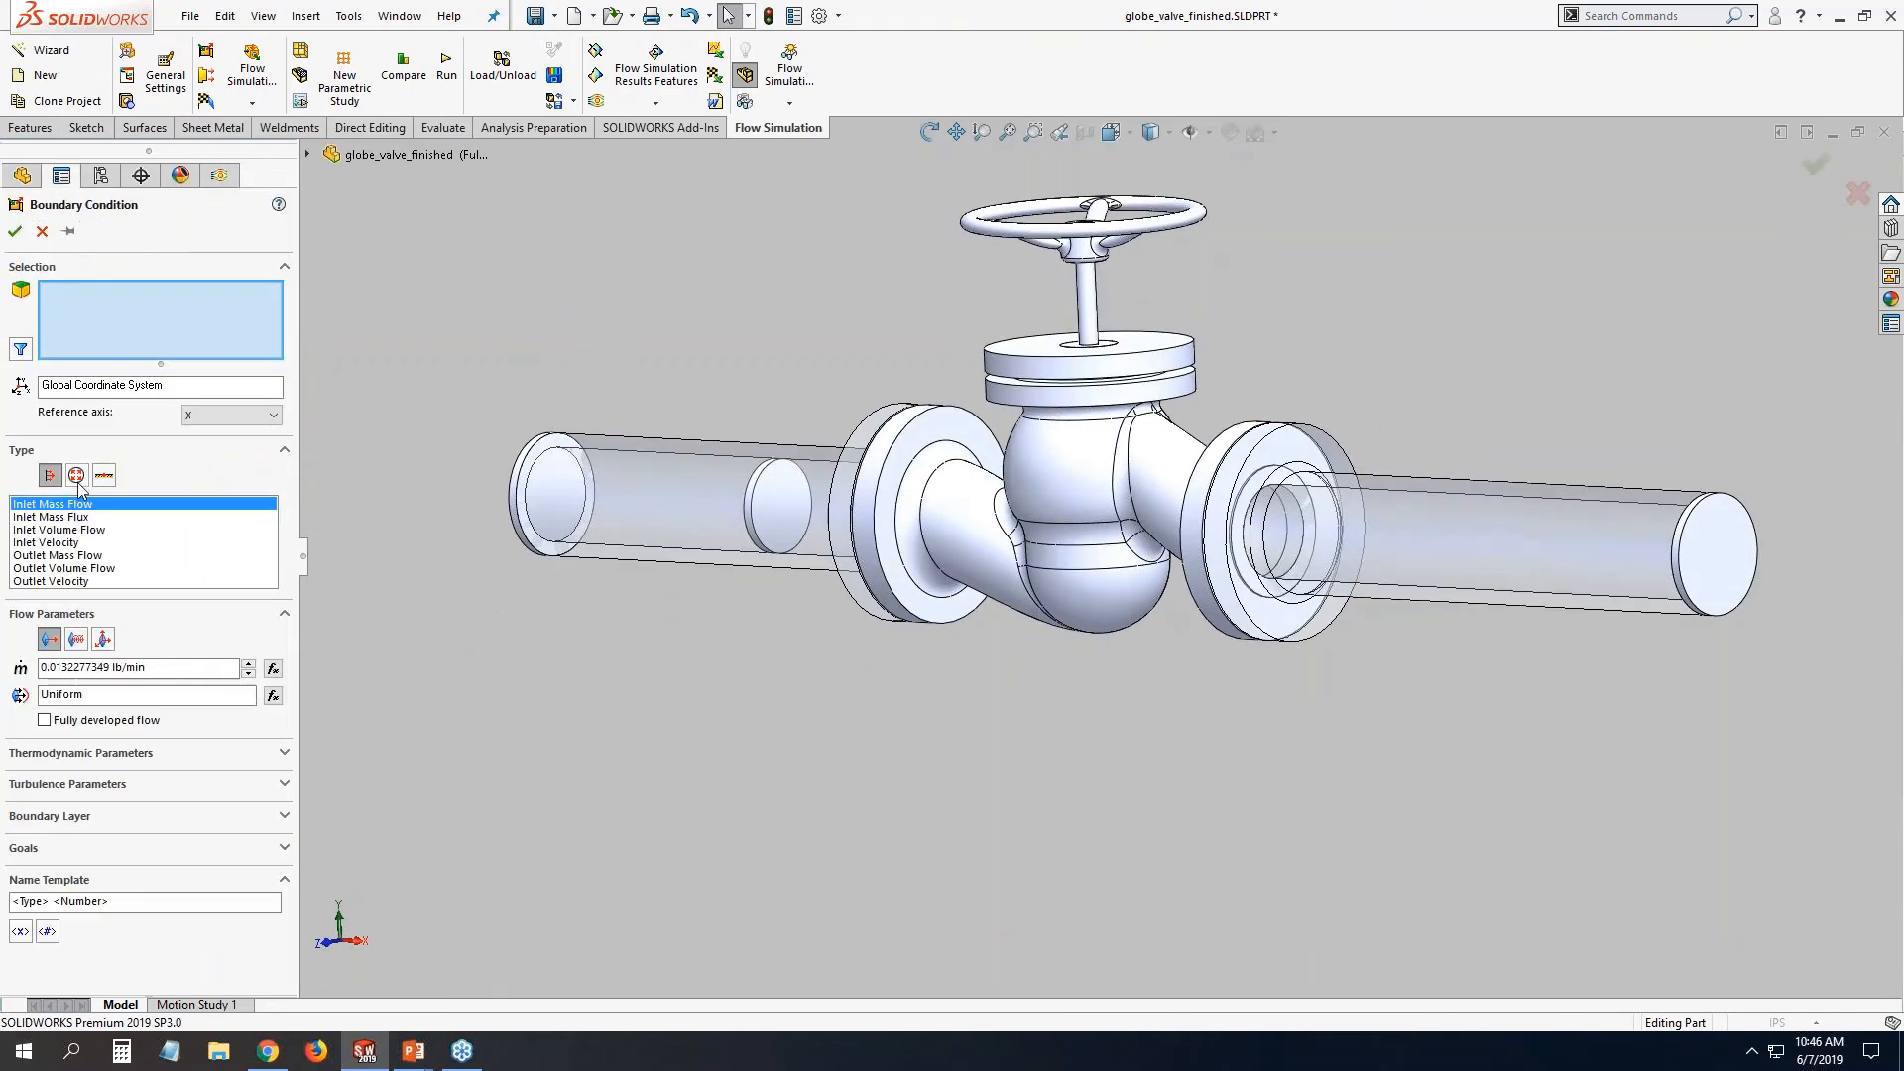
click(87, 532)
click(555, 483)
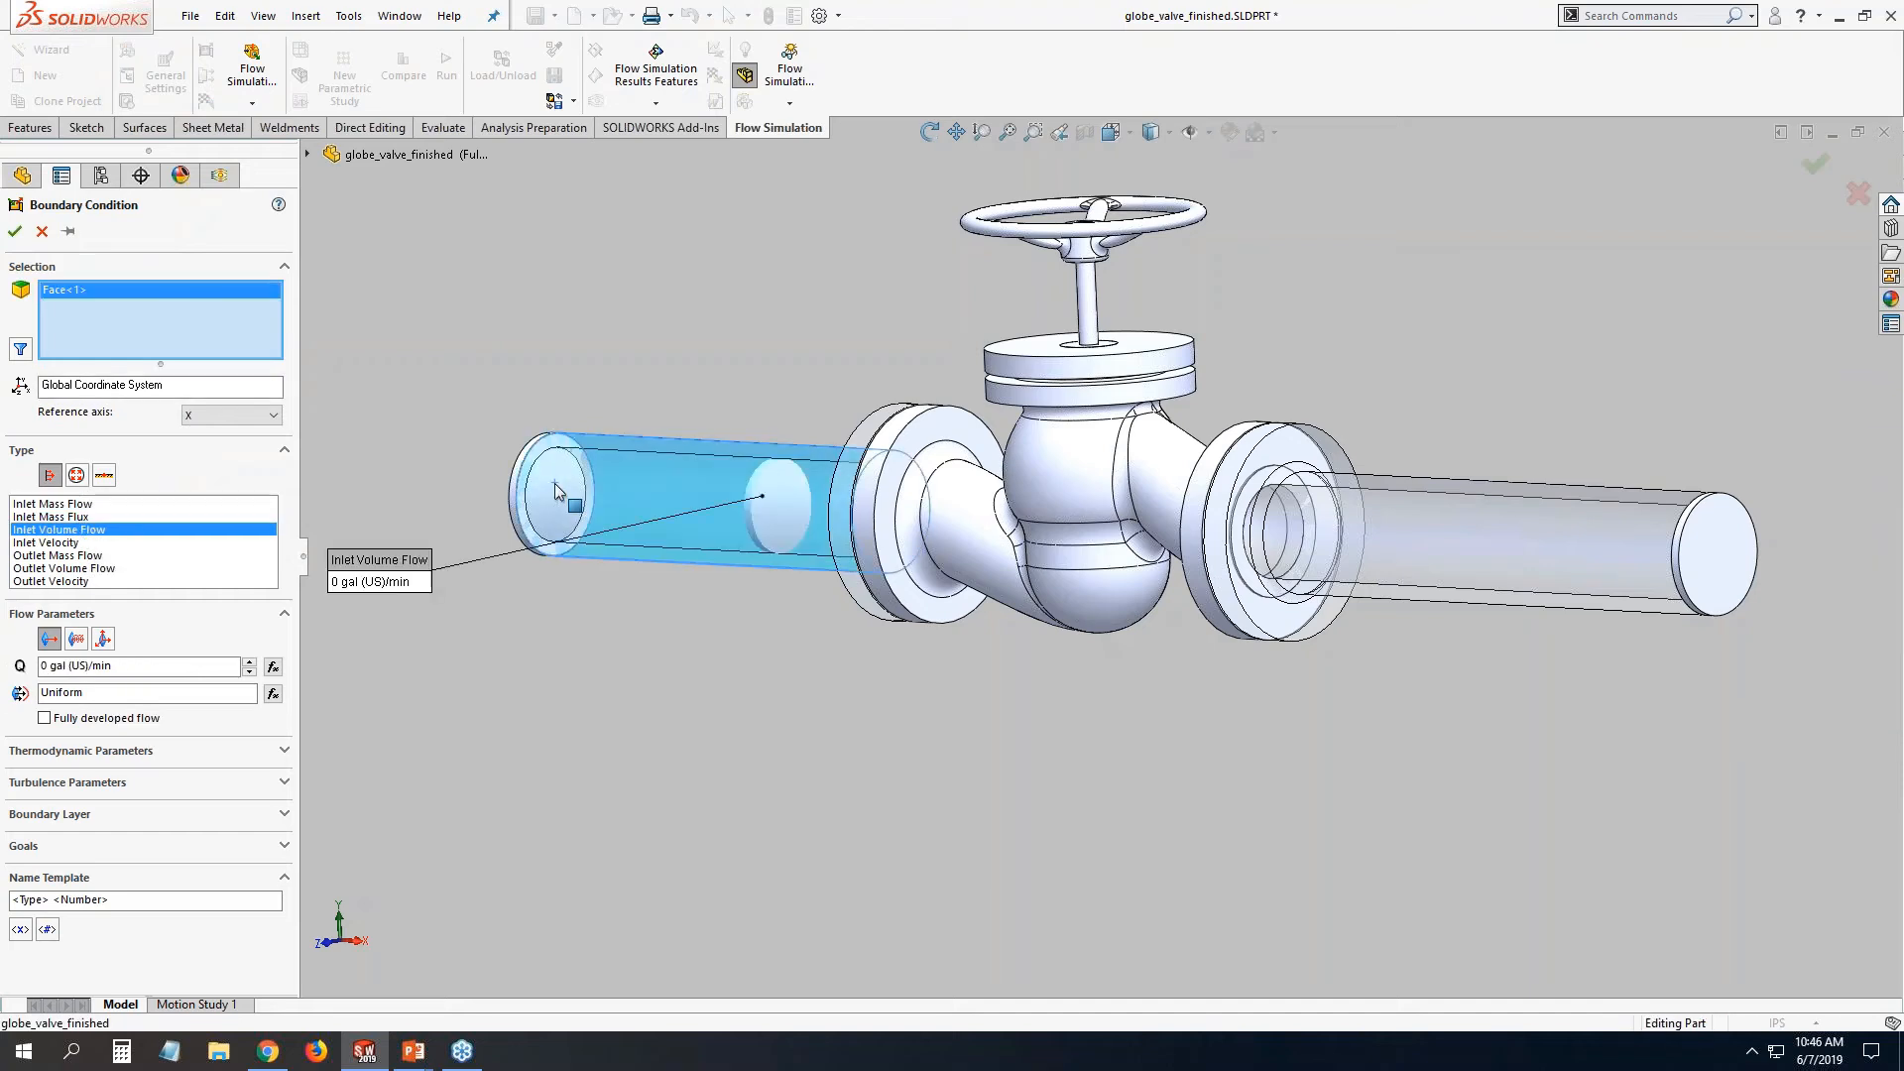
right_click(161, 303)
click(169, 310)
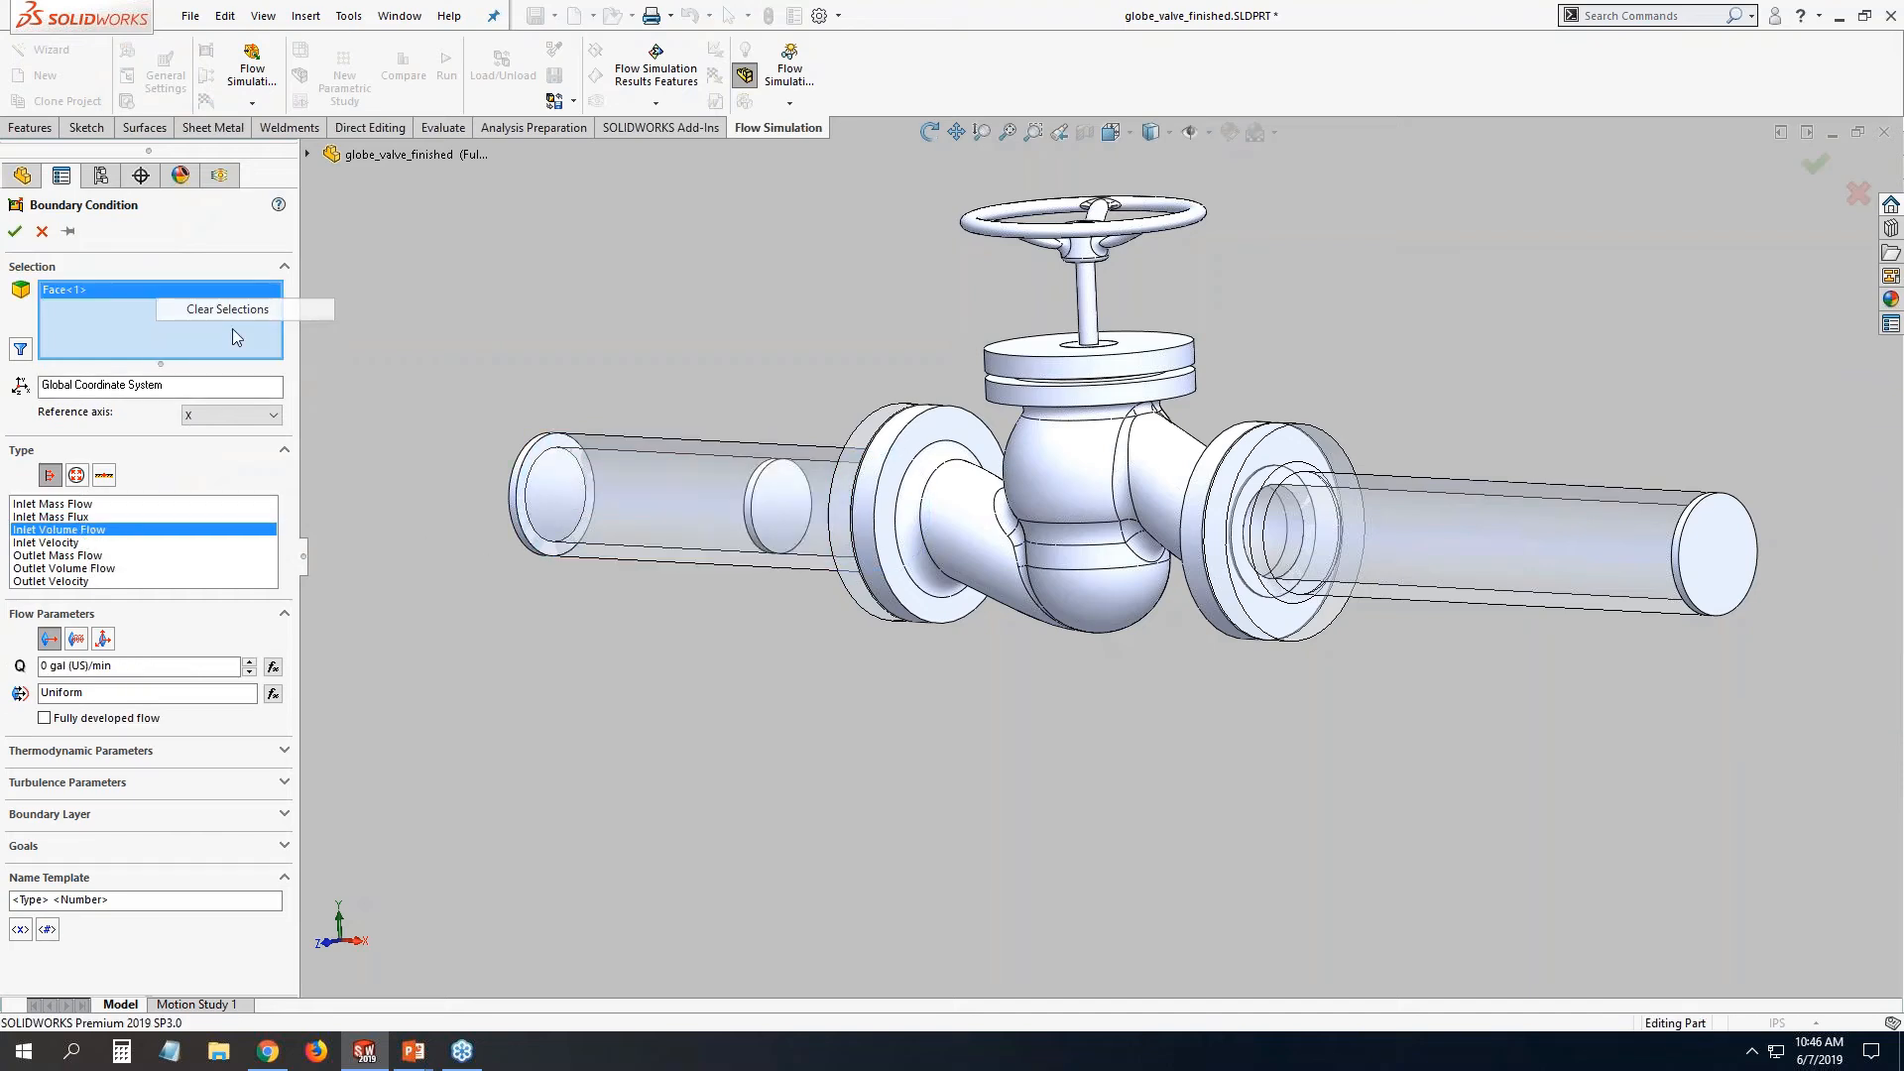
Apply the inlet volume flow to the inner face of the inlet lid with a rate of 175 gal (US)/min.
right_click(562, 486)
click(635, 546)
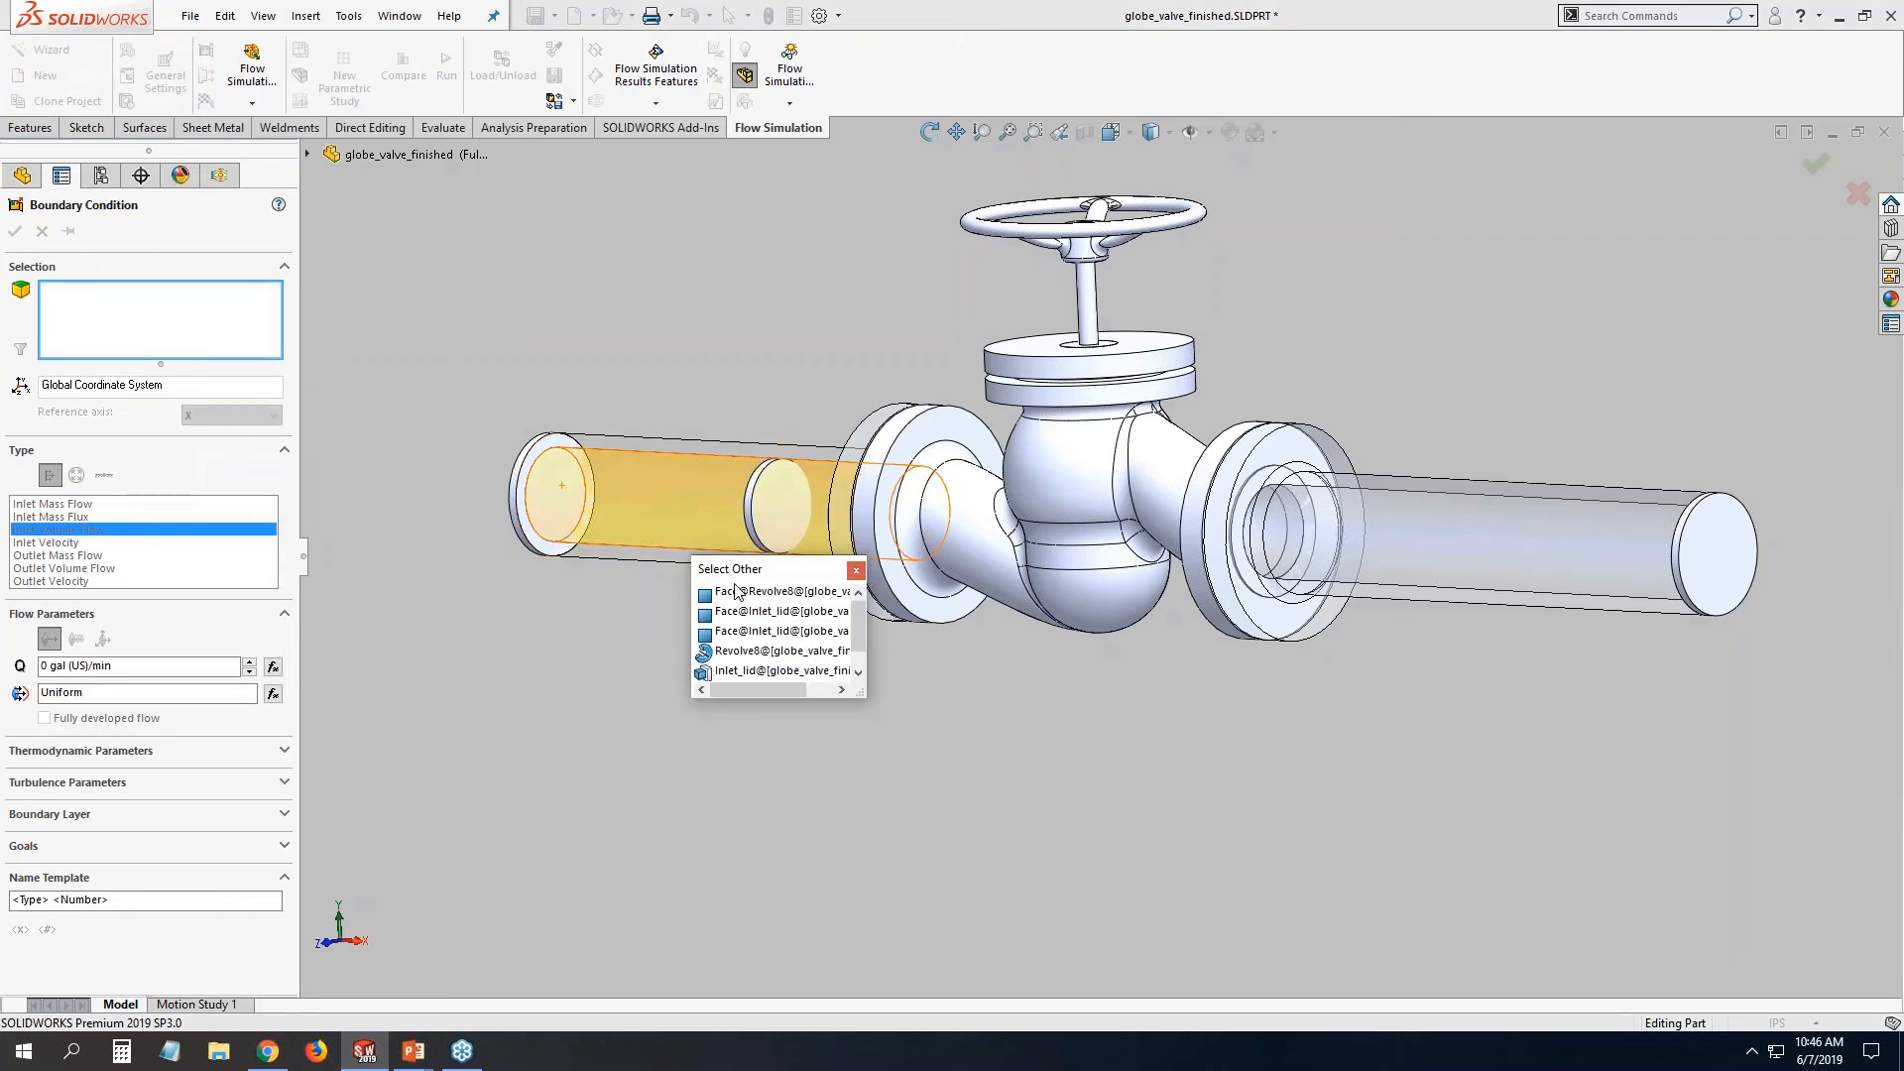
click(738, 611)
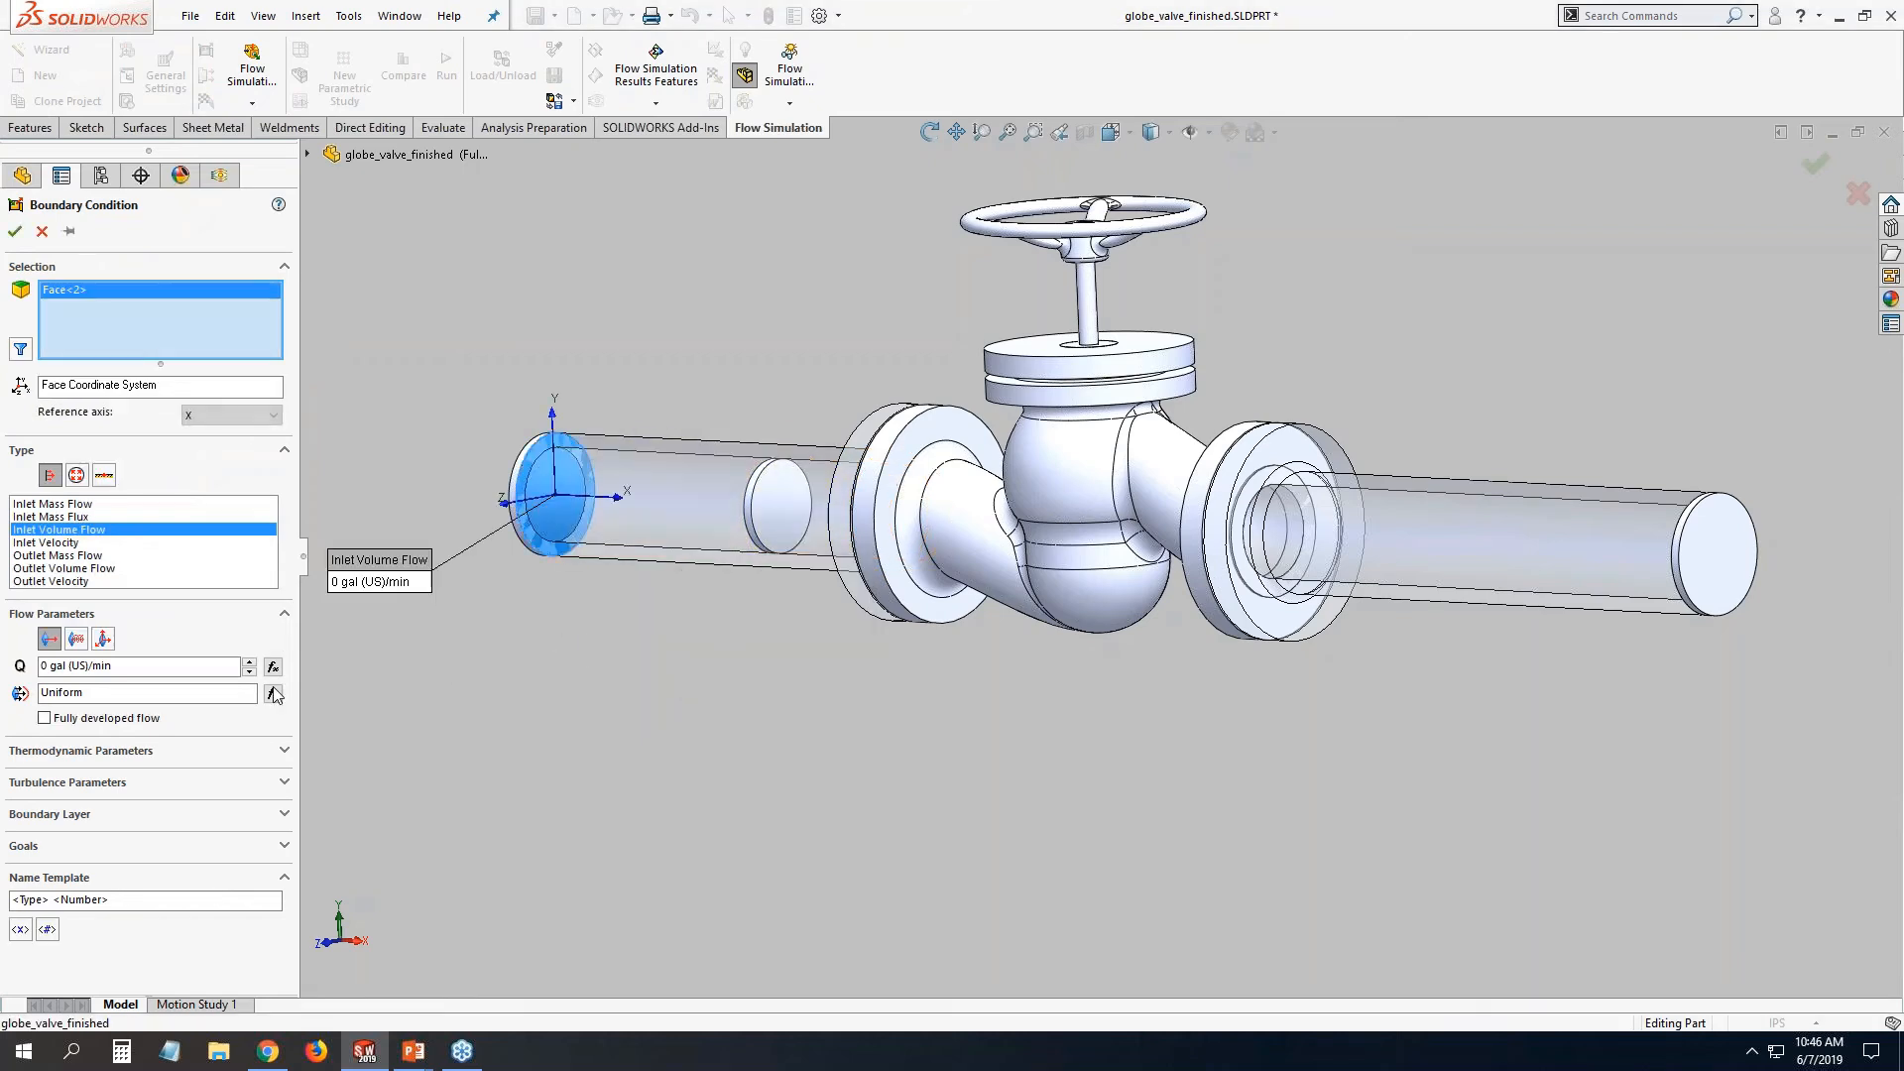
double_click(52, 668)
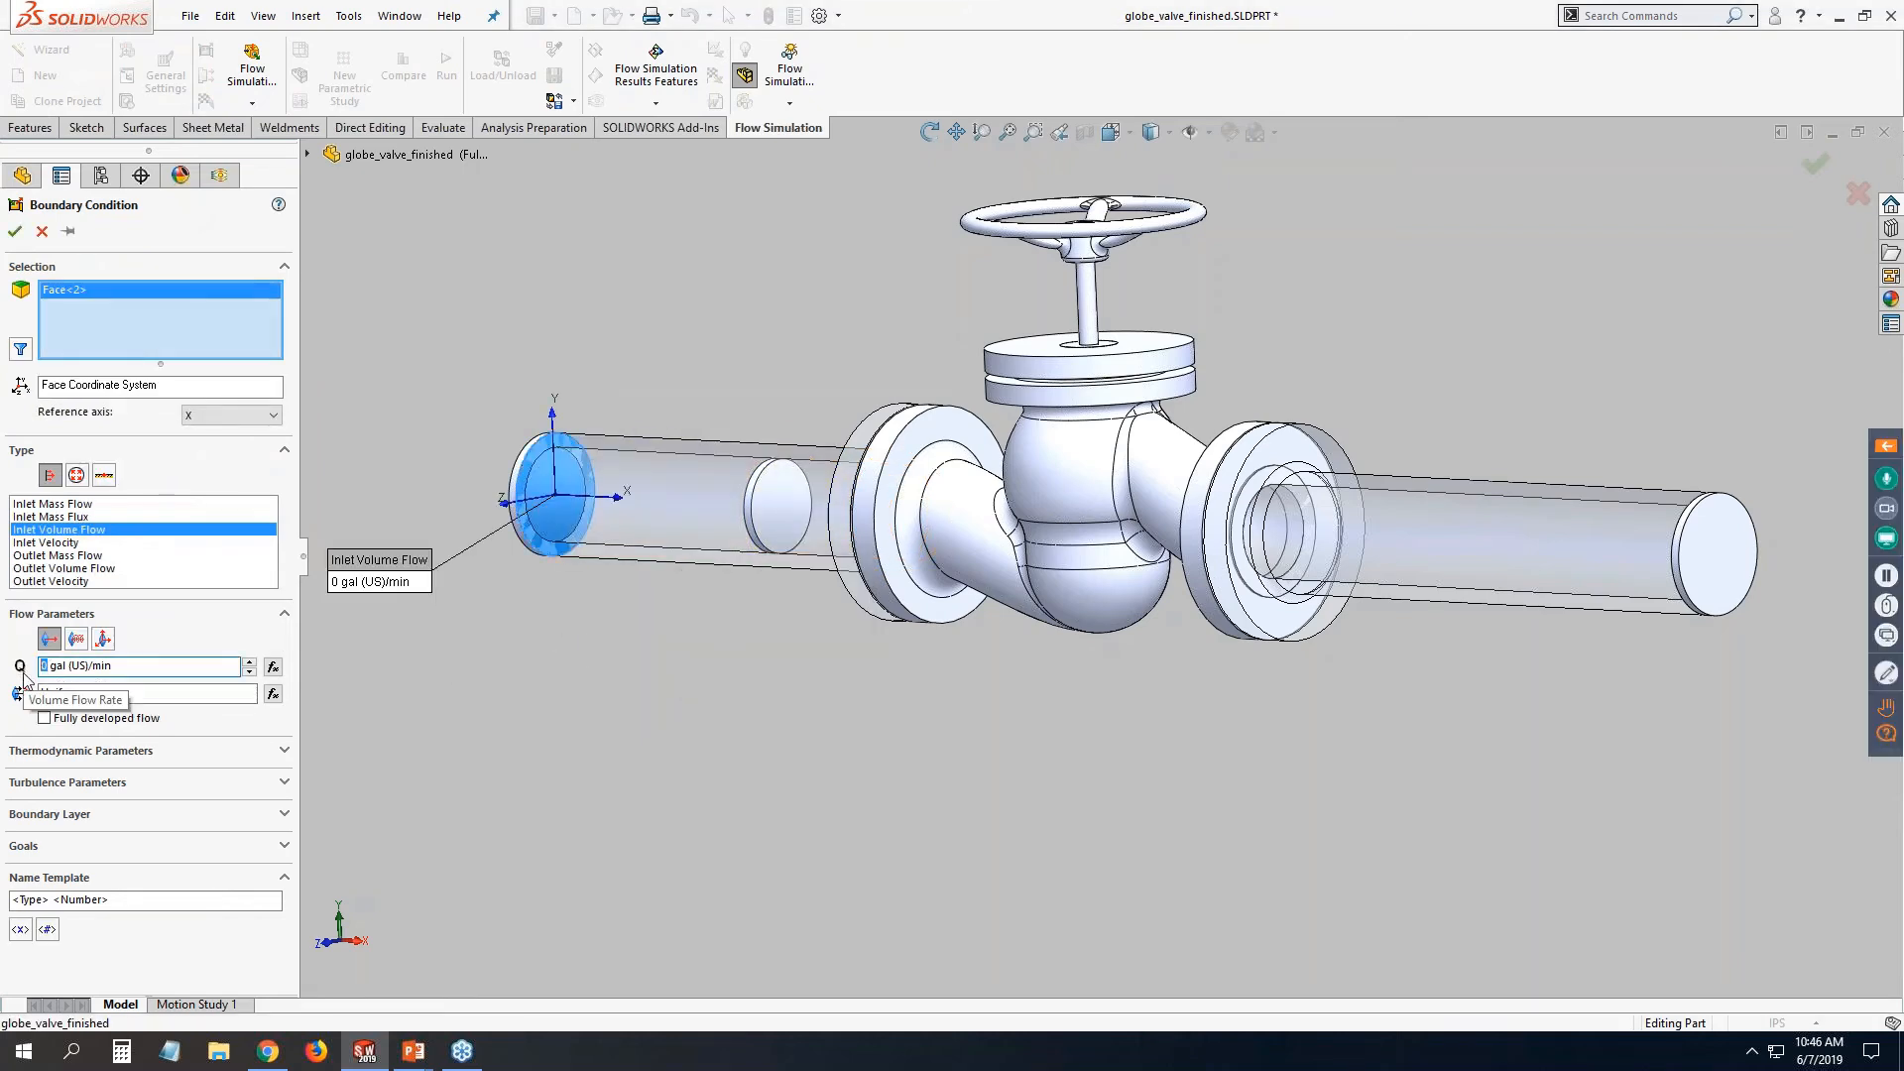
text(175)
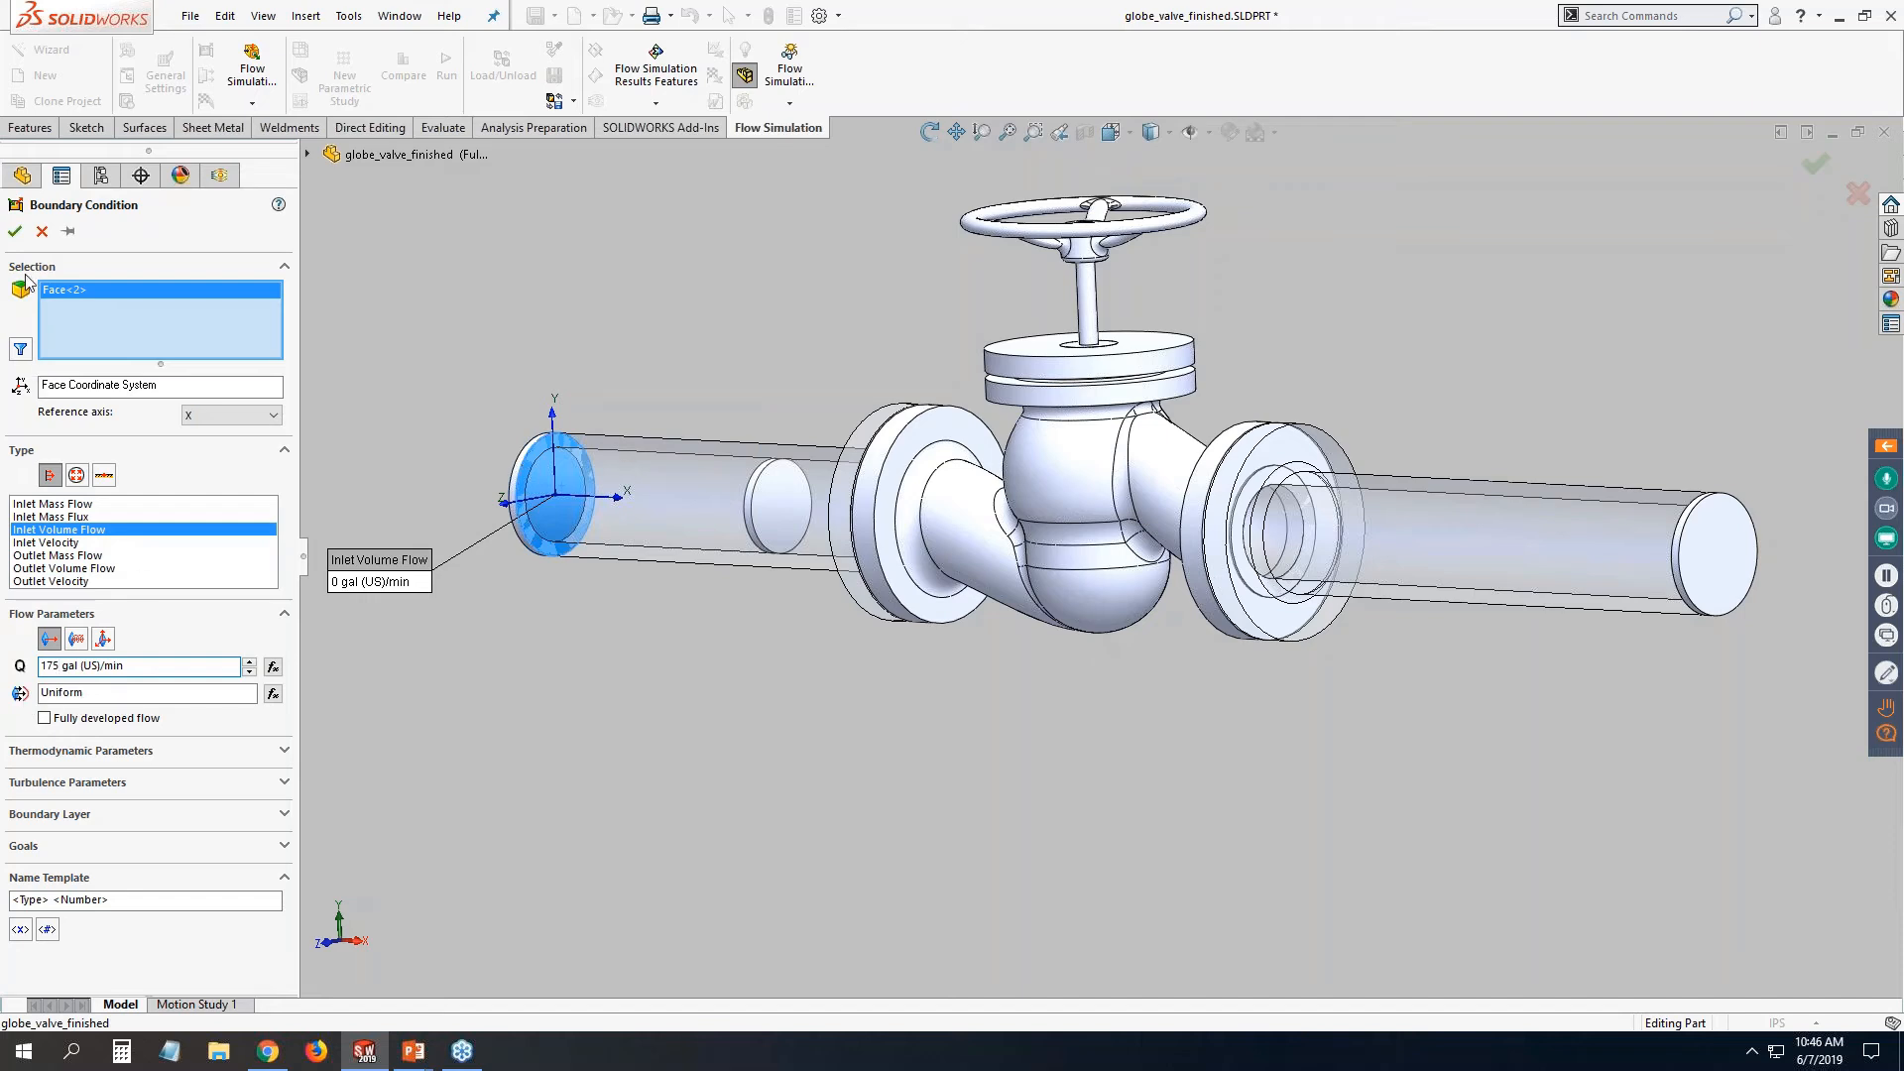
click(15, 231)
Start another boundary condition as a pressure opening of the Environment Pressure type.
scroll(659, 518, up, 3)
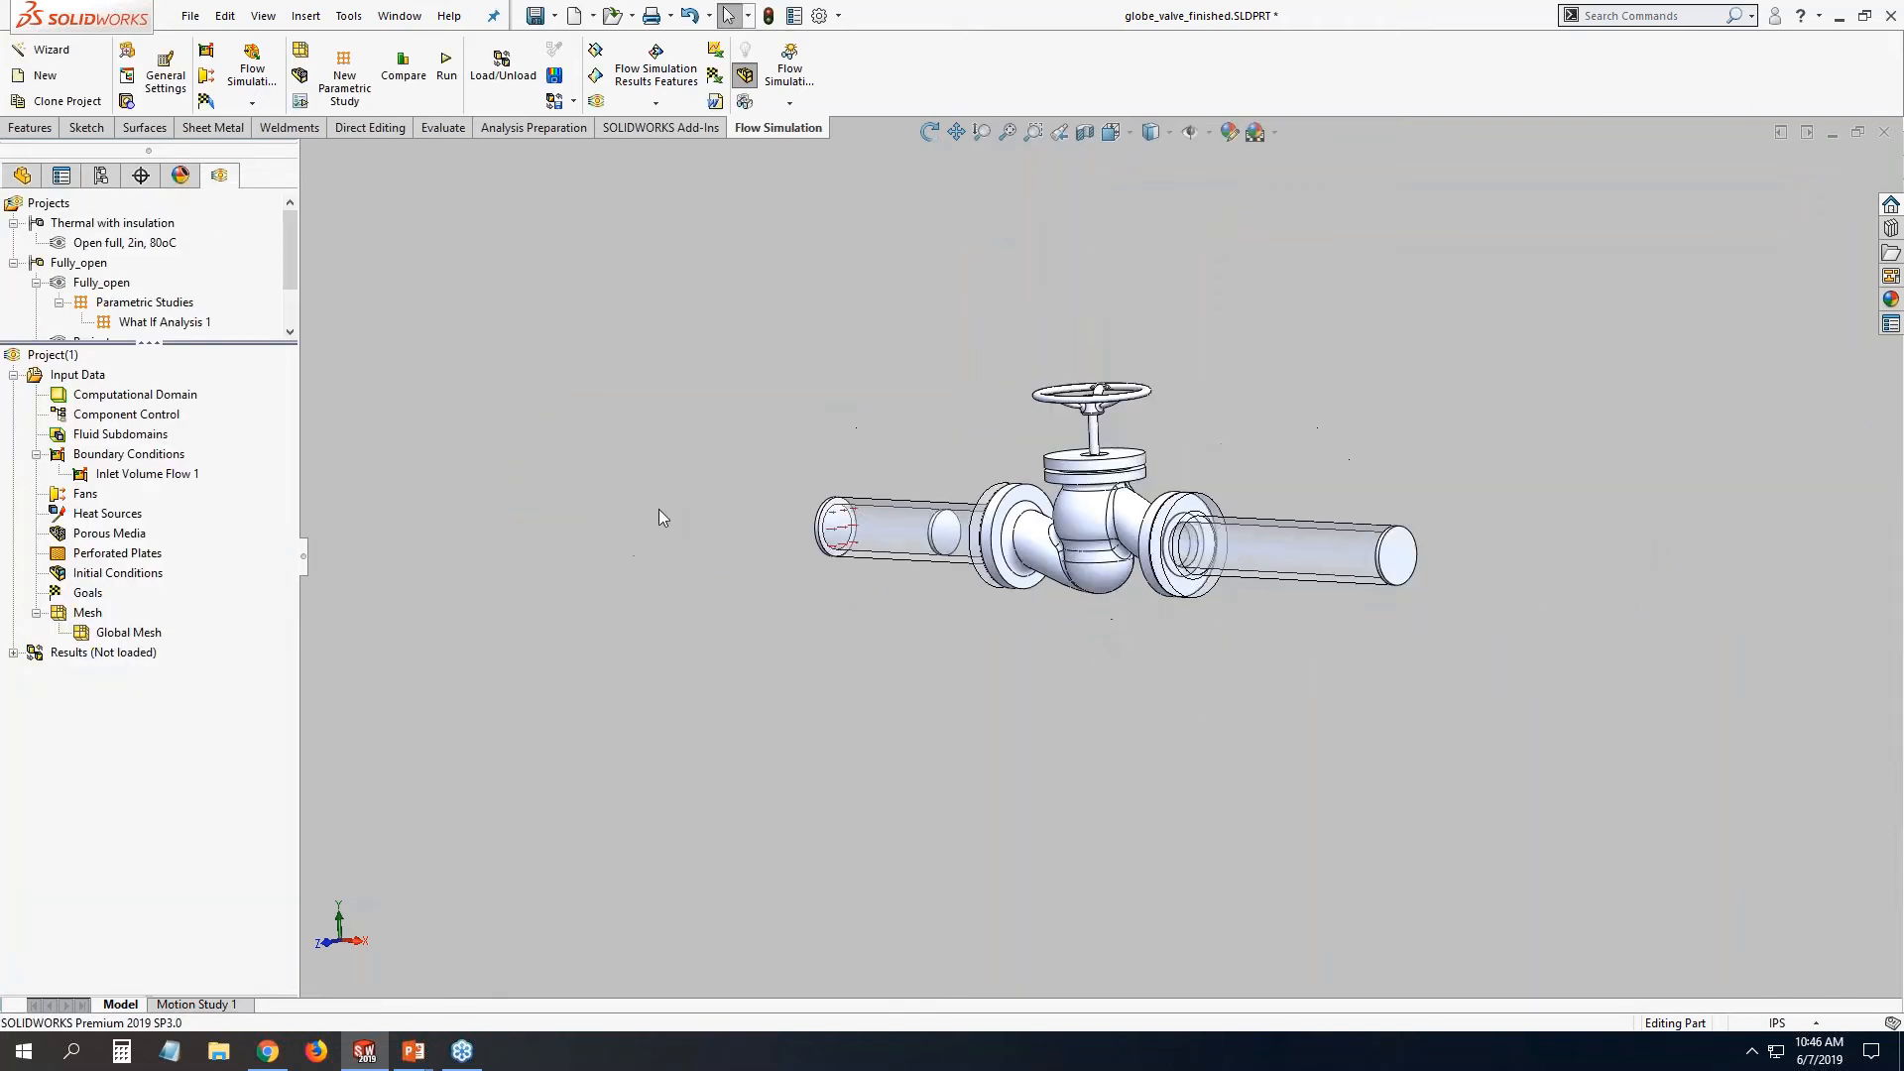
middle_drag(658, 519, 1388, 645)
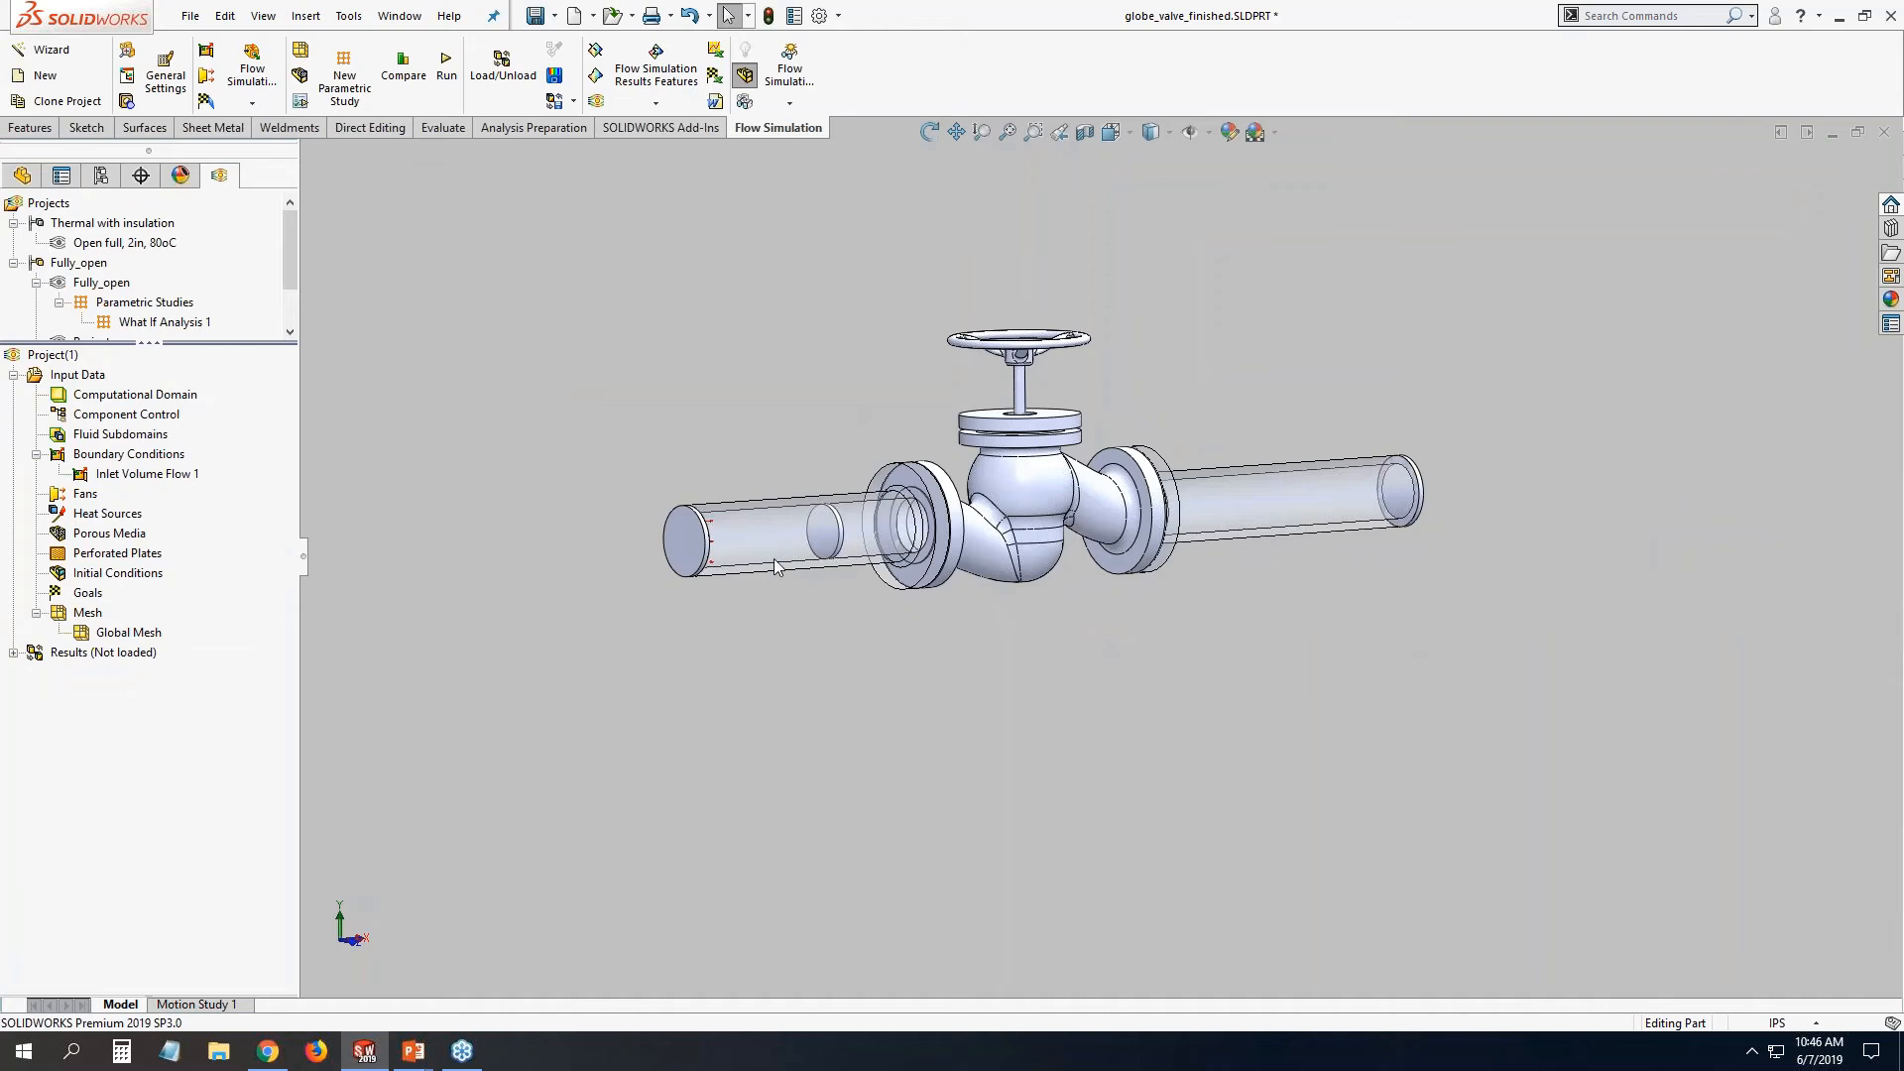
scroll(861, 531, down, 2)
middle_drag(1340, 552, 1366, 589)
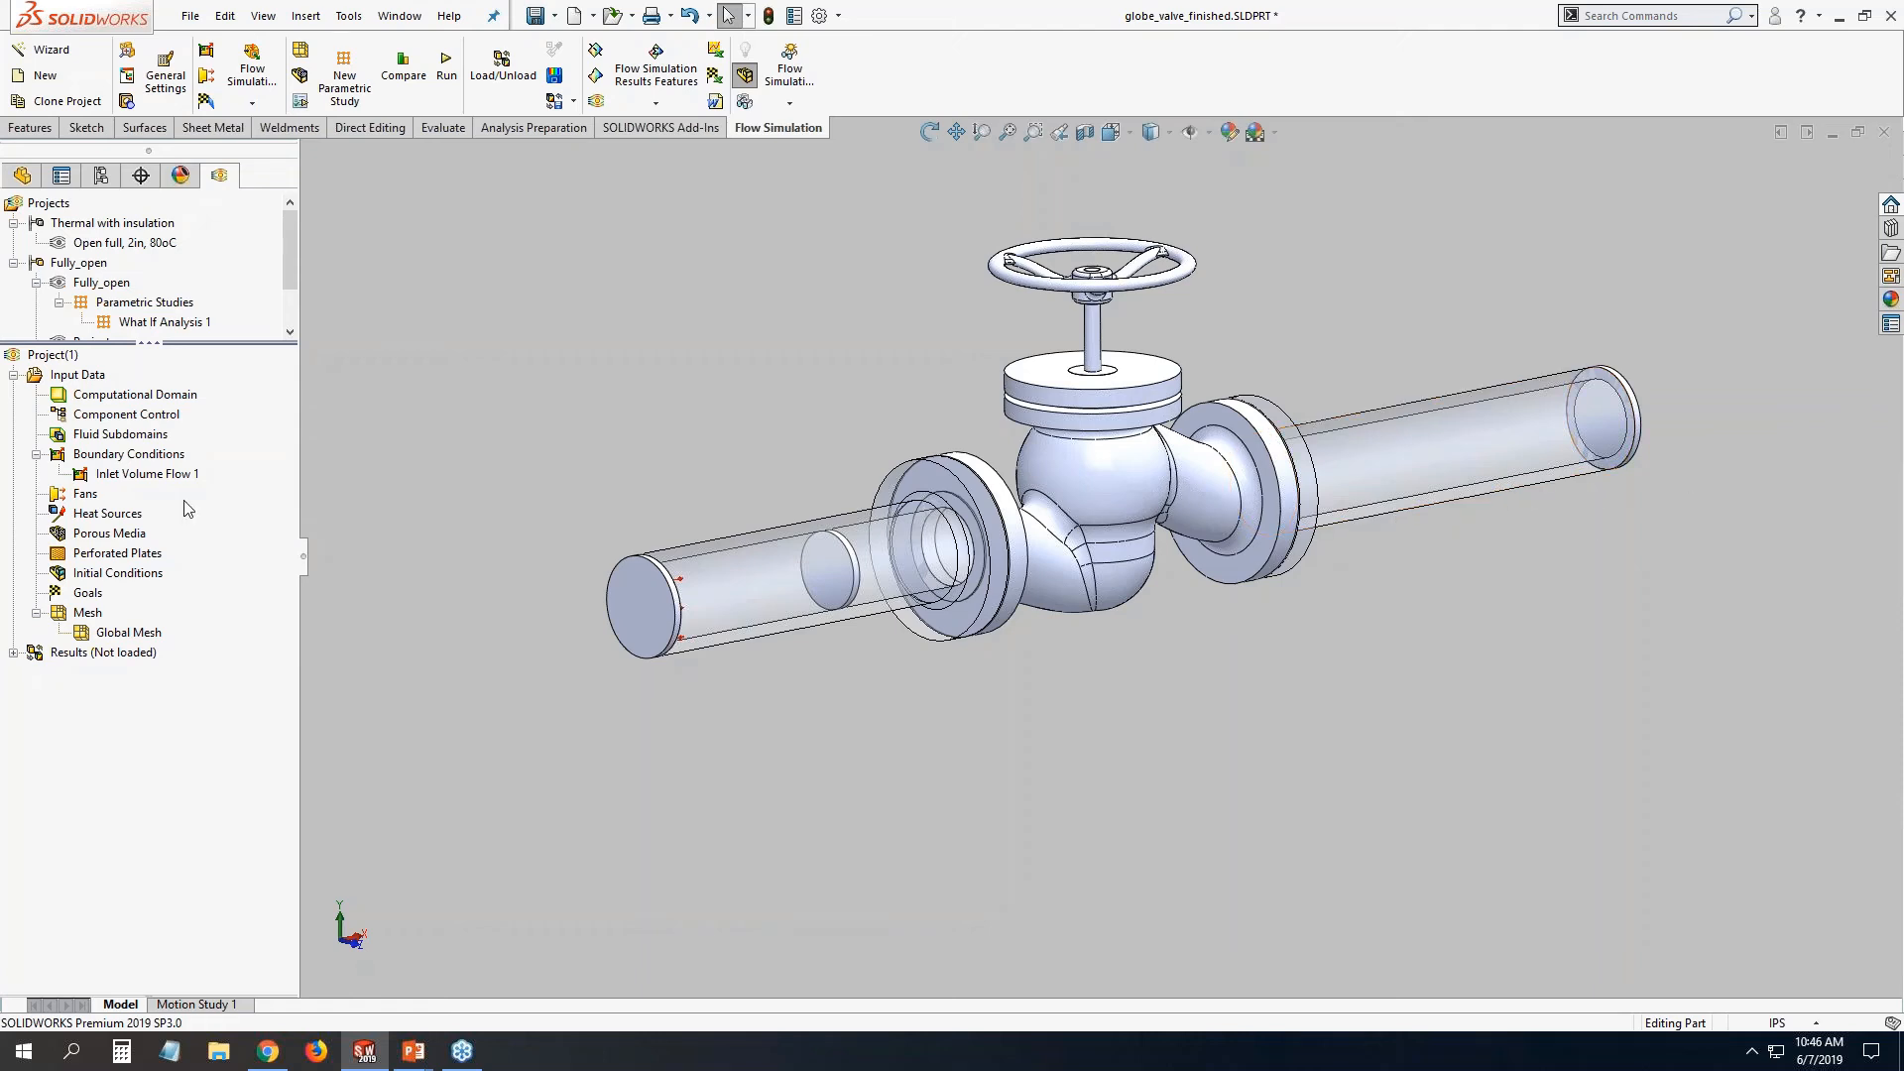
right_click(140, 456)
click(260, 463)
click(77, 475)
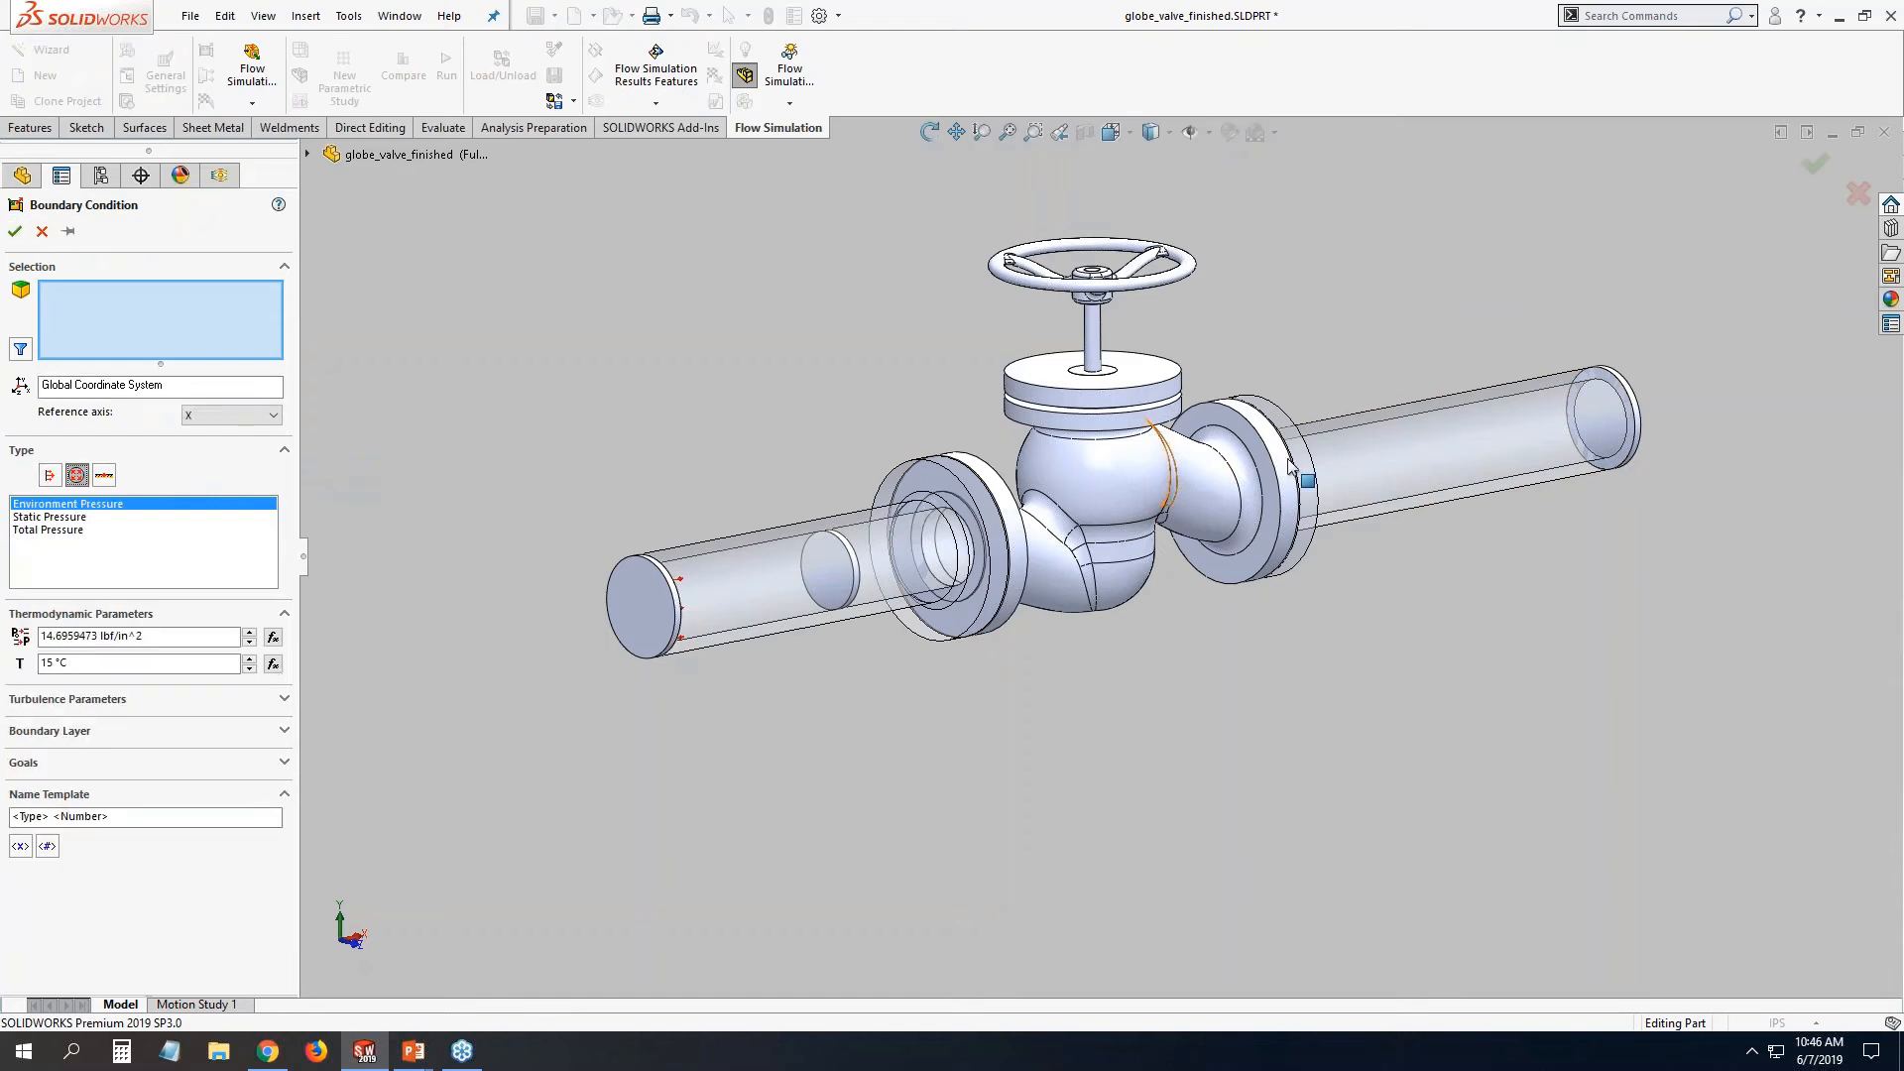
right_click(1611, 432)
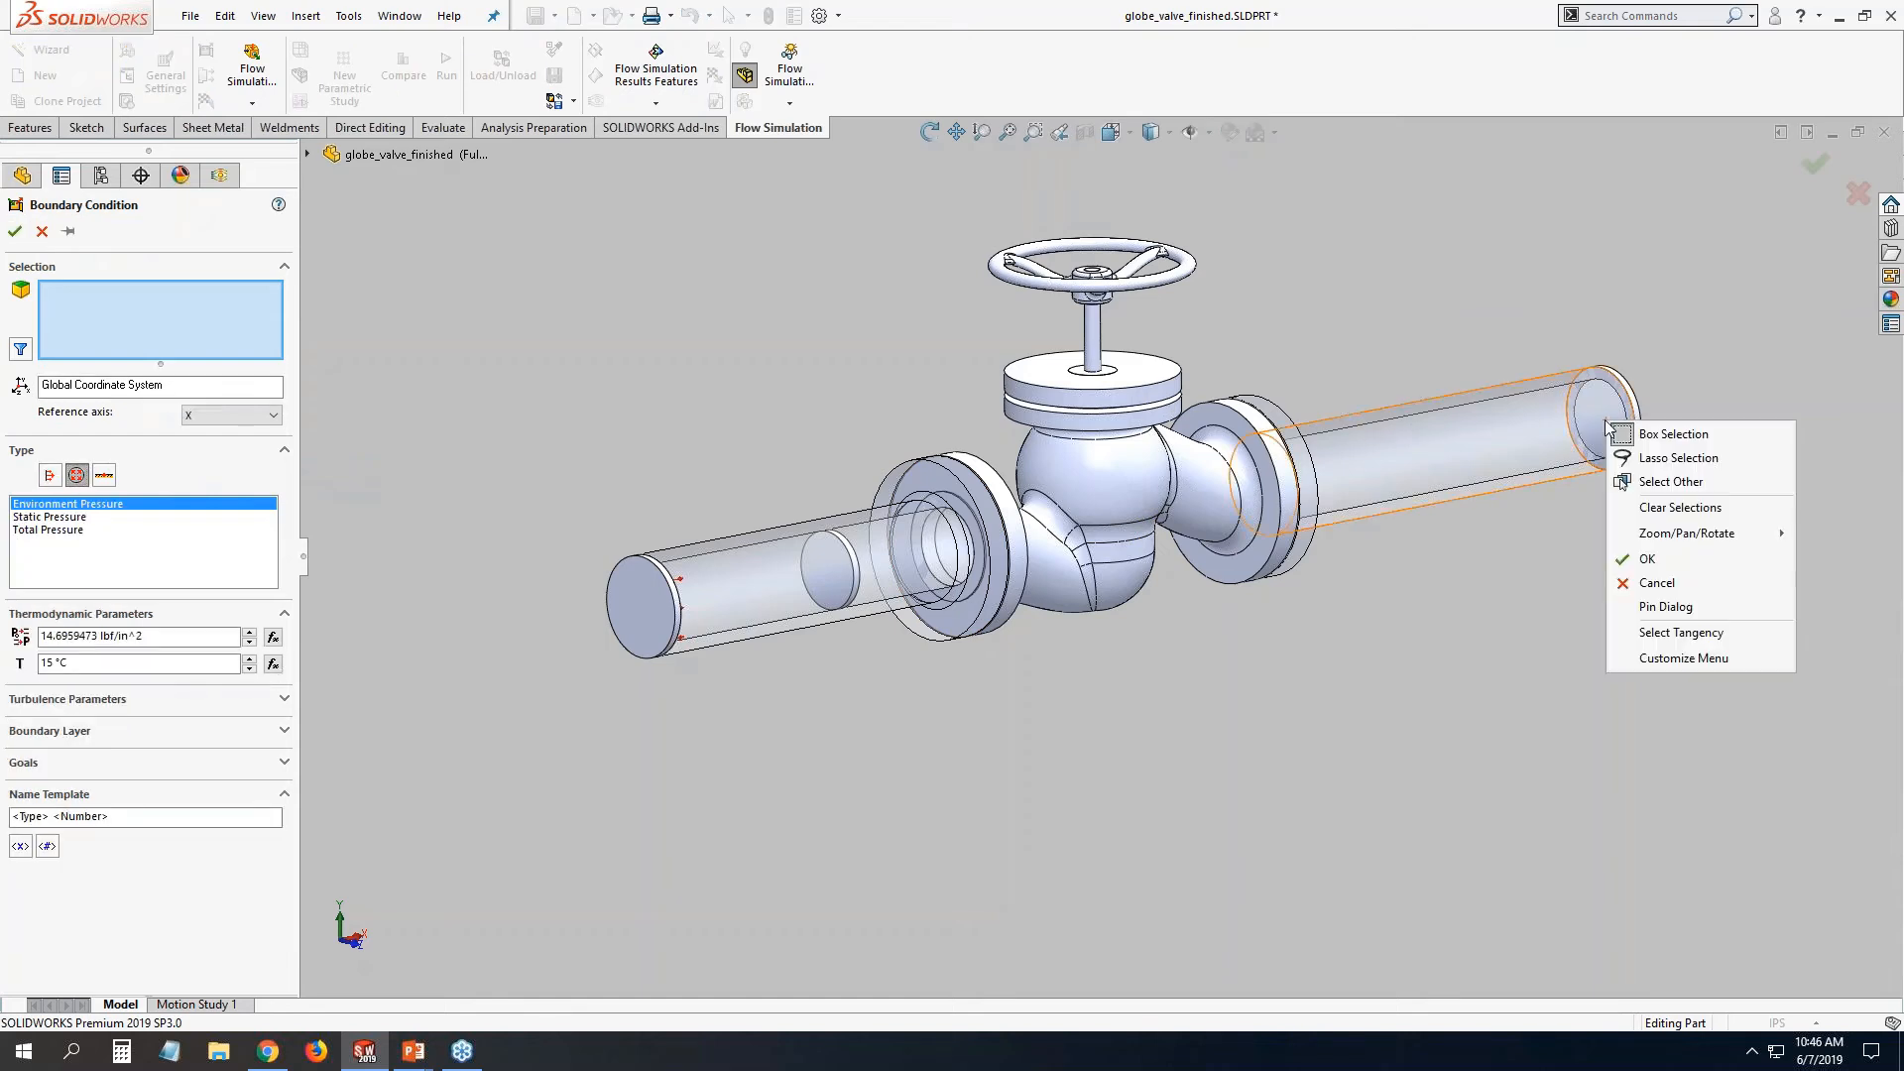
click(1685, 488)
click(1711, 515)
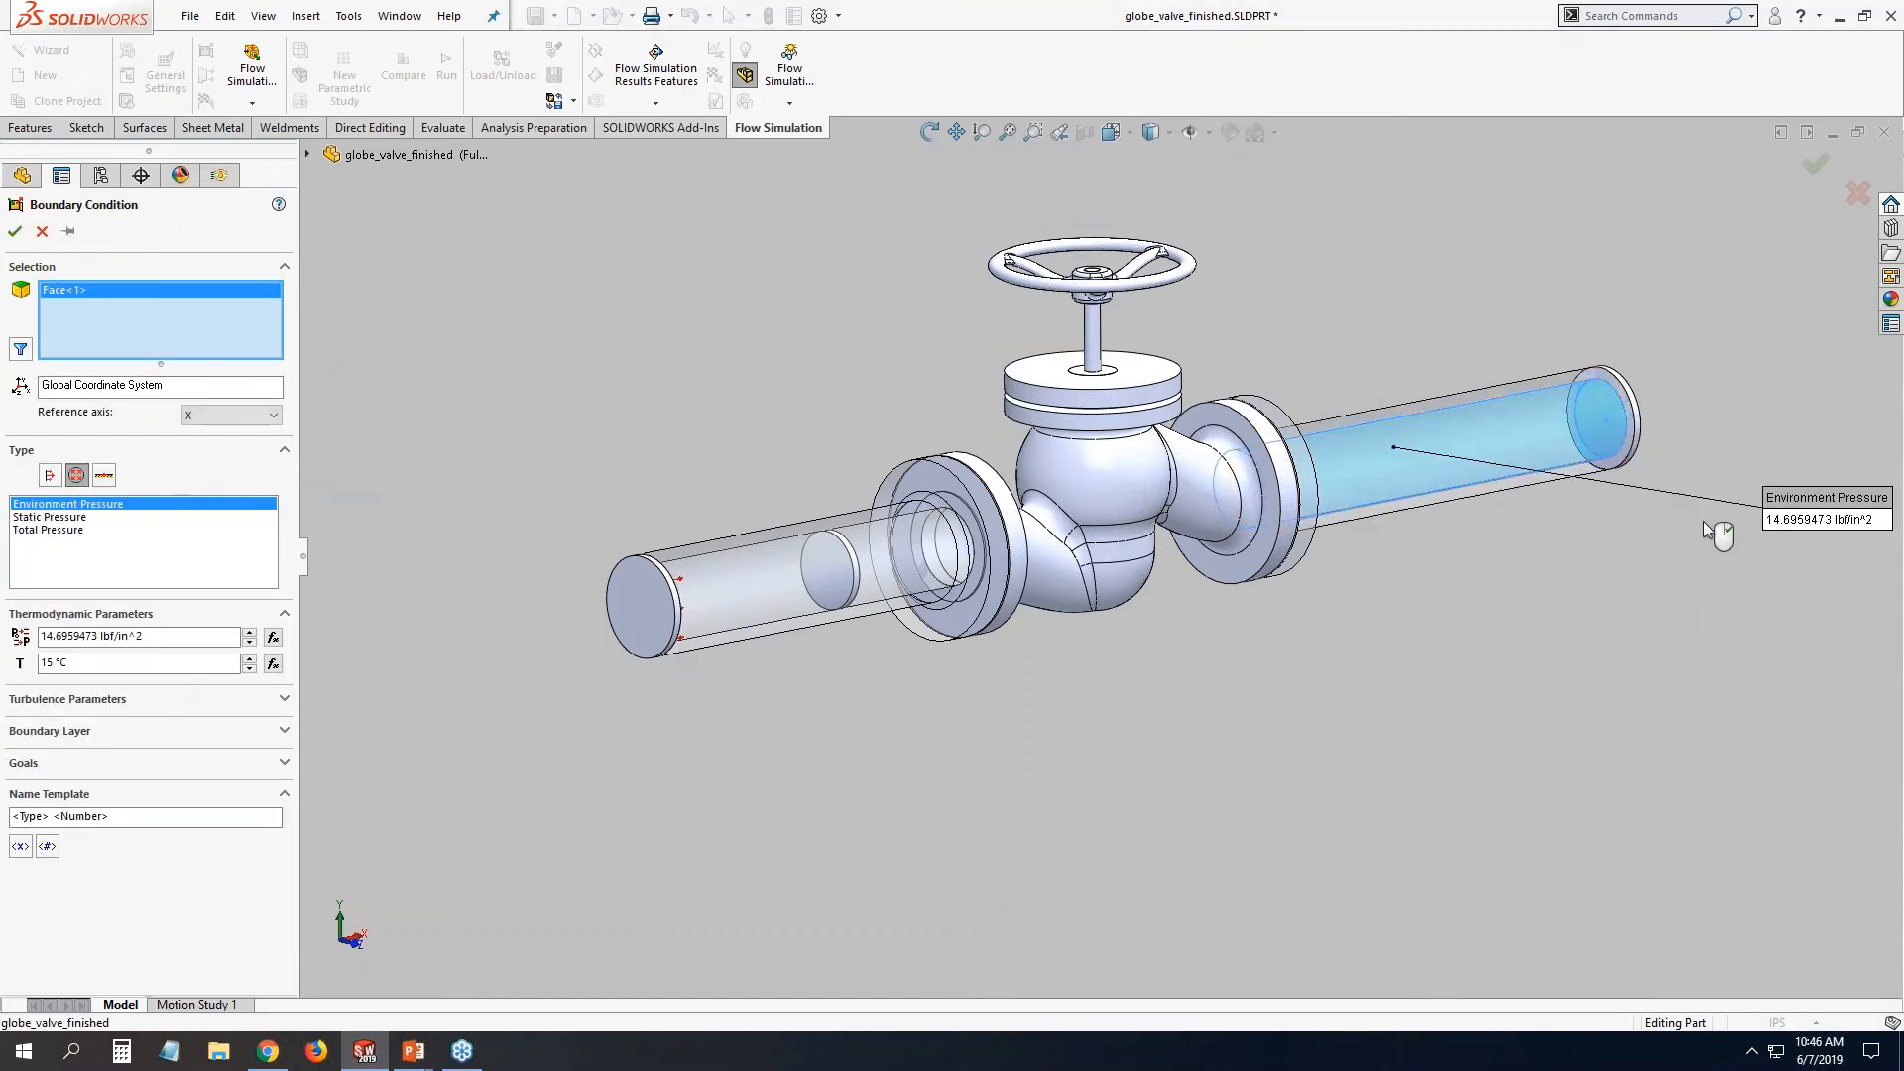
right_click(193, 353)
click(302, 369)
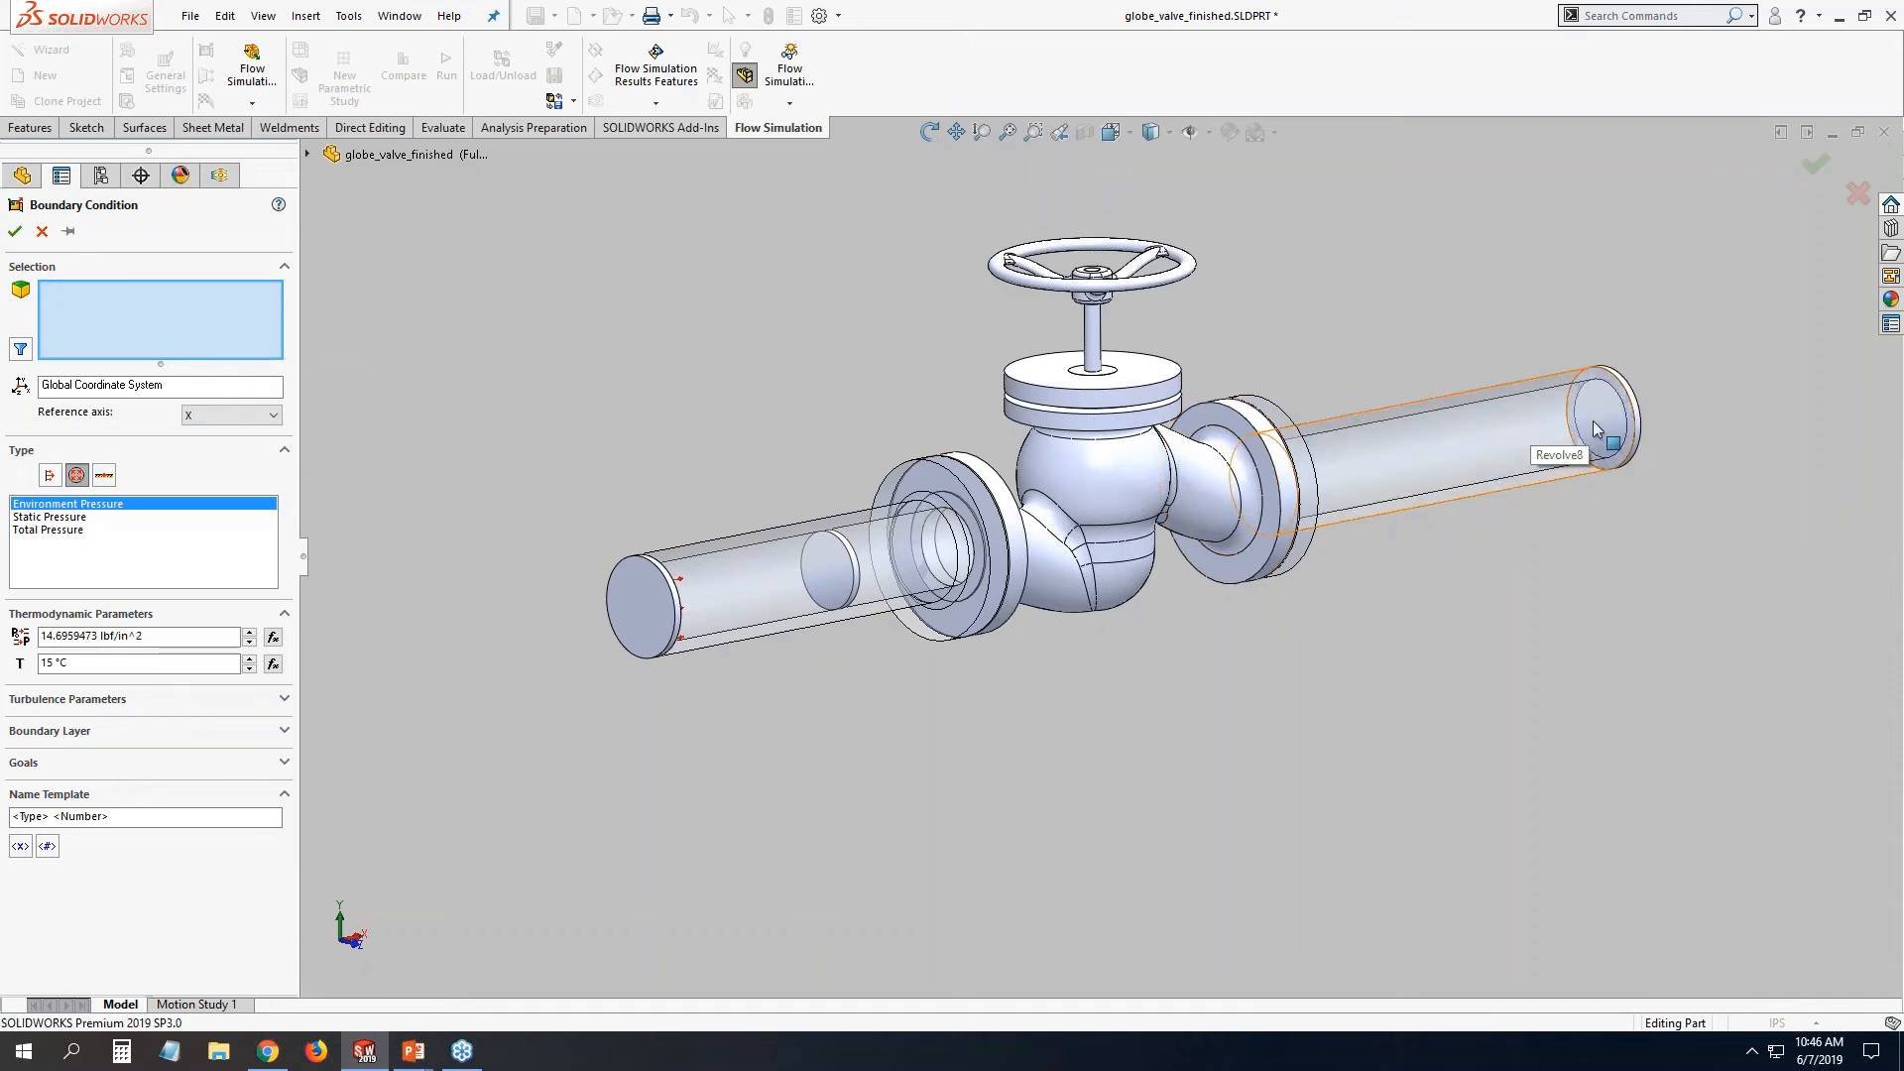
Apply the environment pressure to the inner face of the outlet lid, keeping the default pressure and temperature.
right_click(1594, 429)
click(1661, 483)
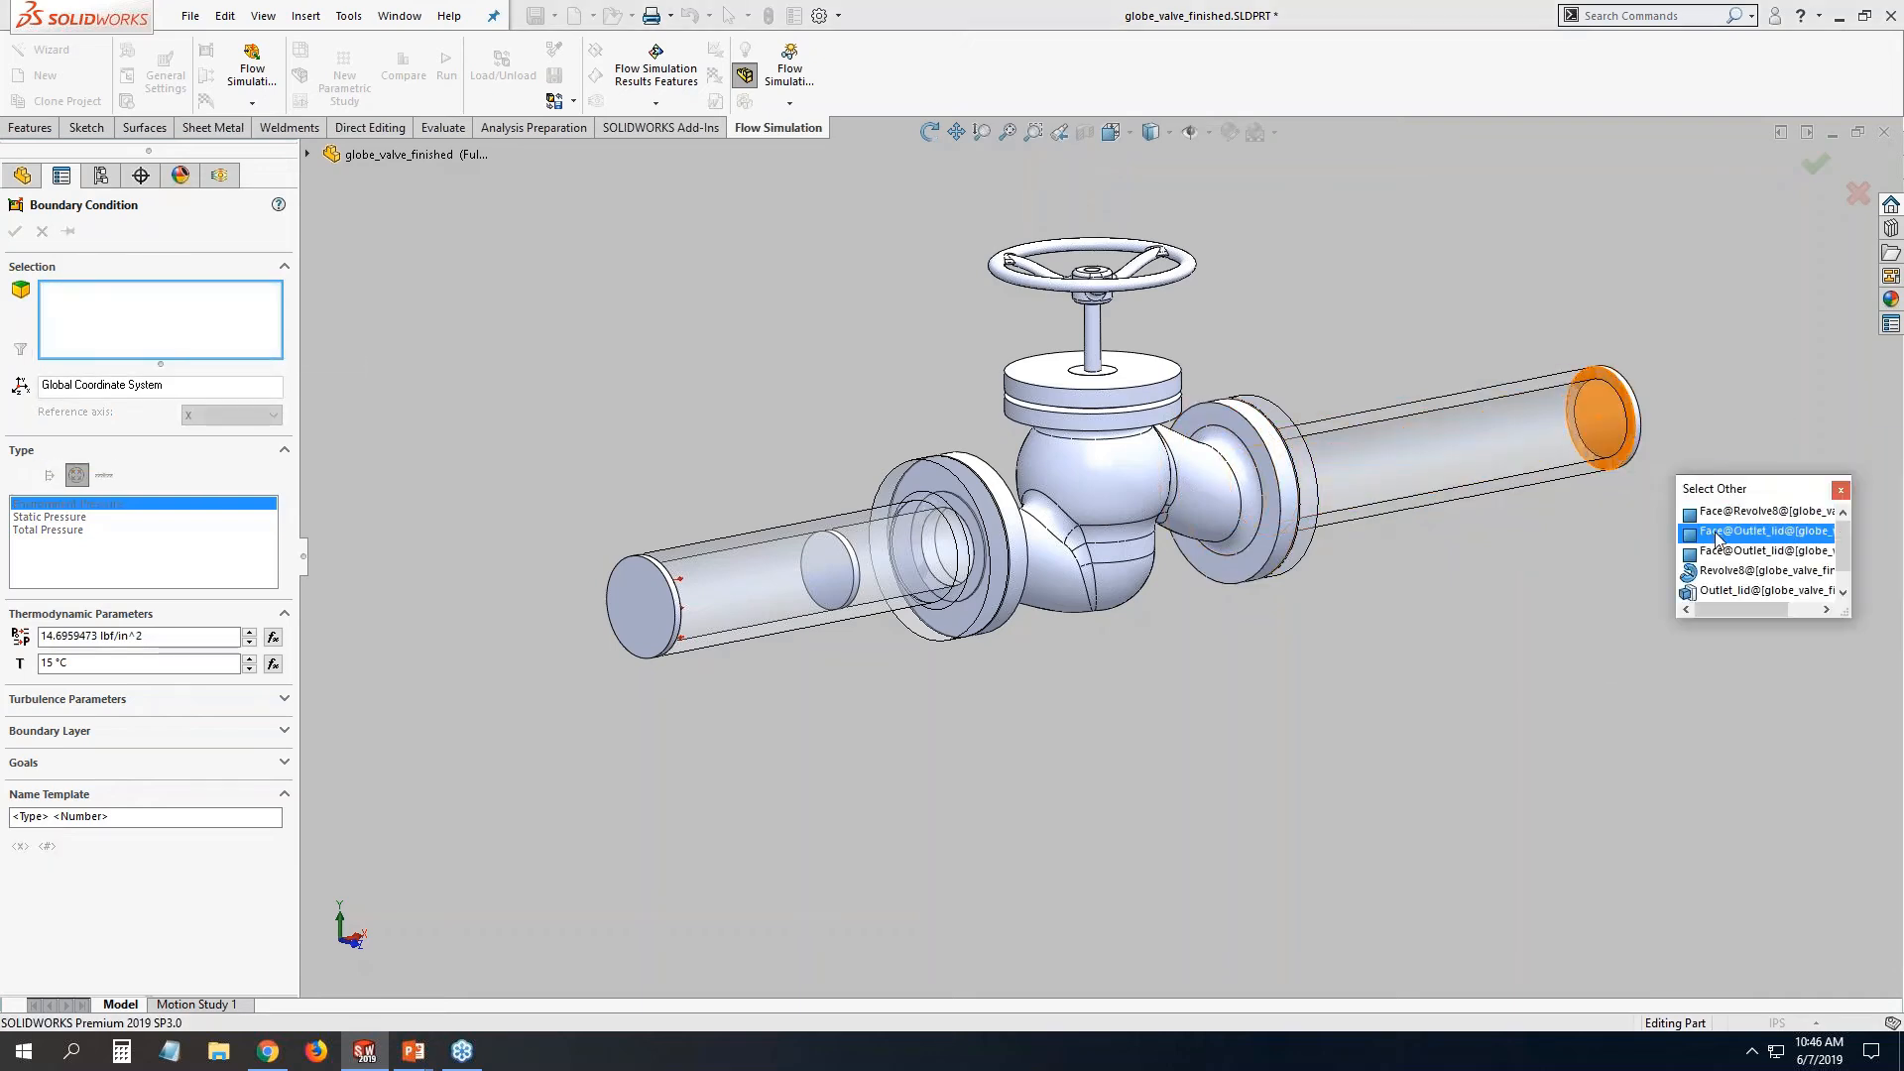
click(1716, 533)
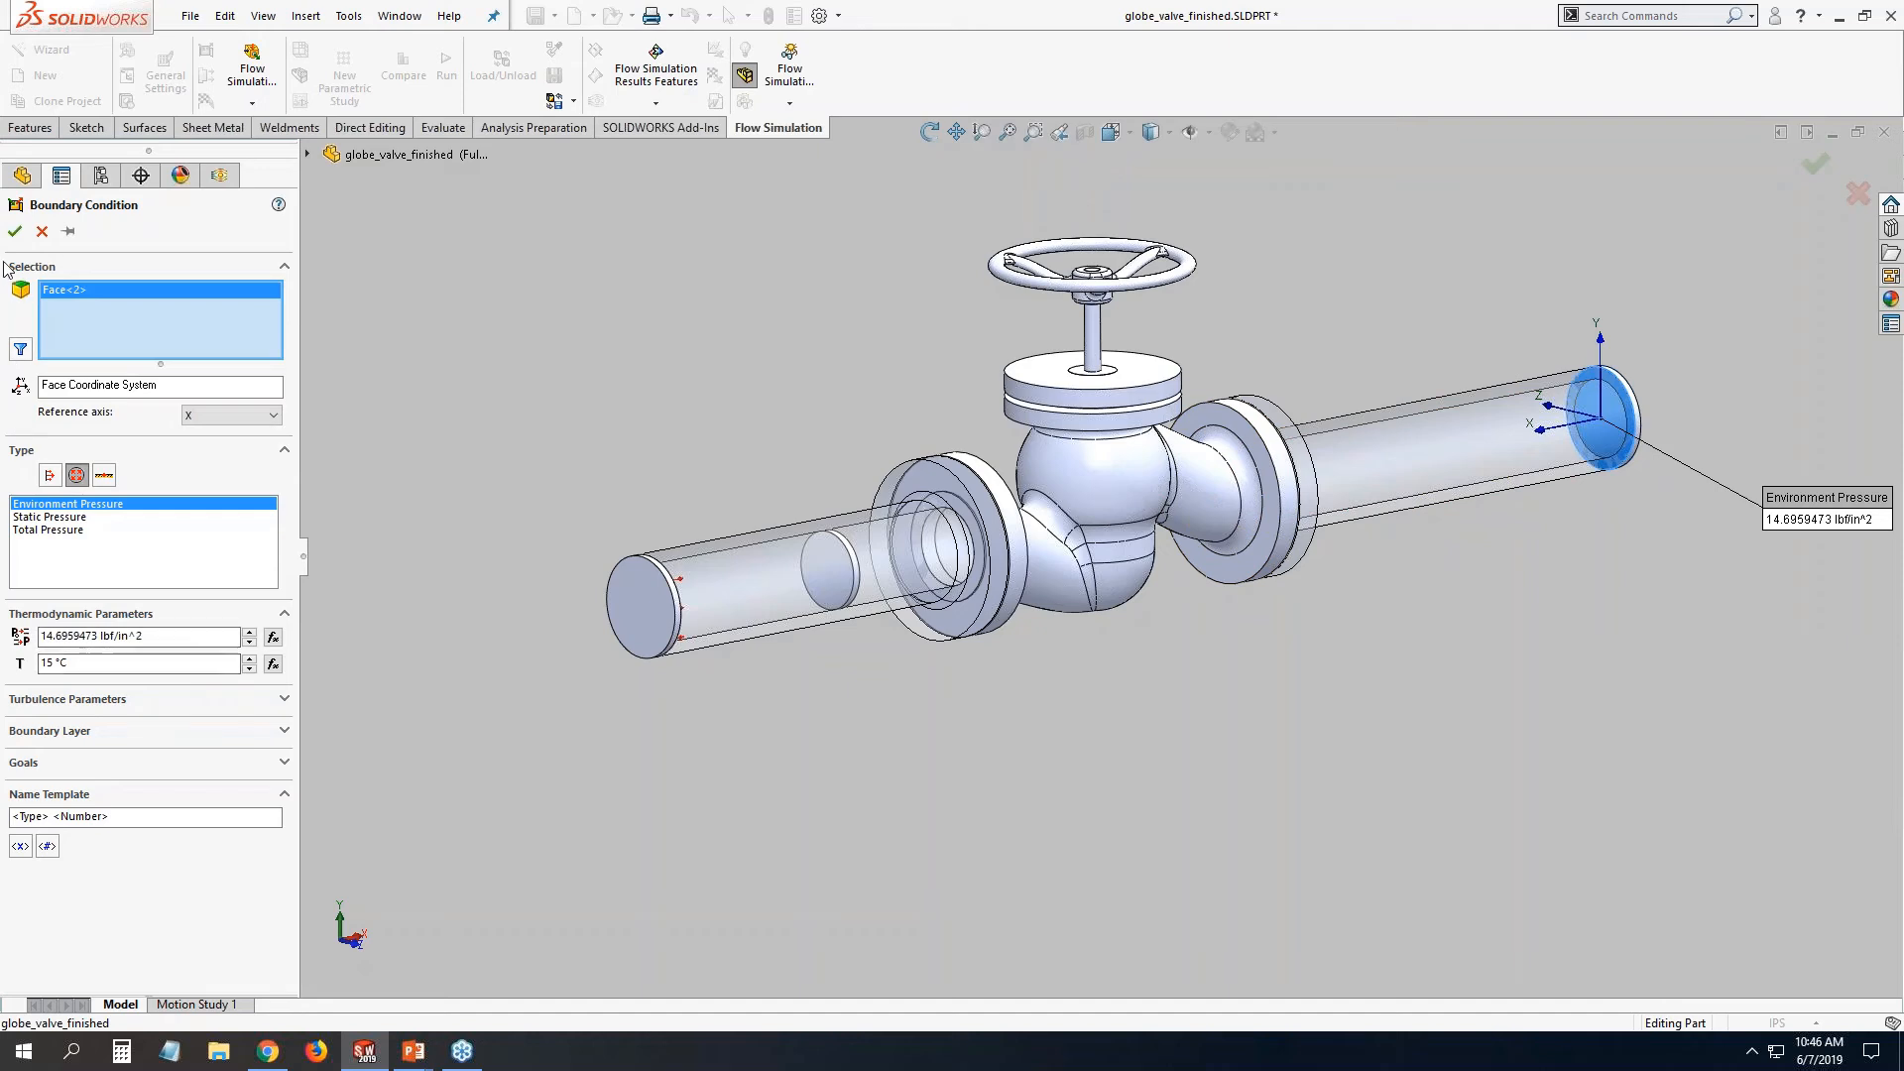
click(14, 231)
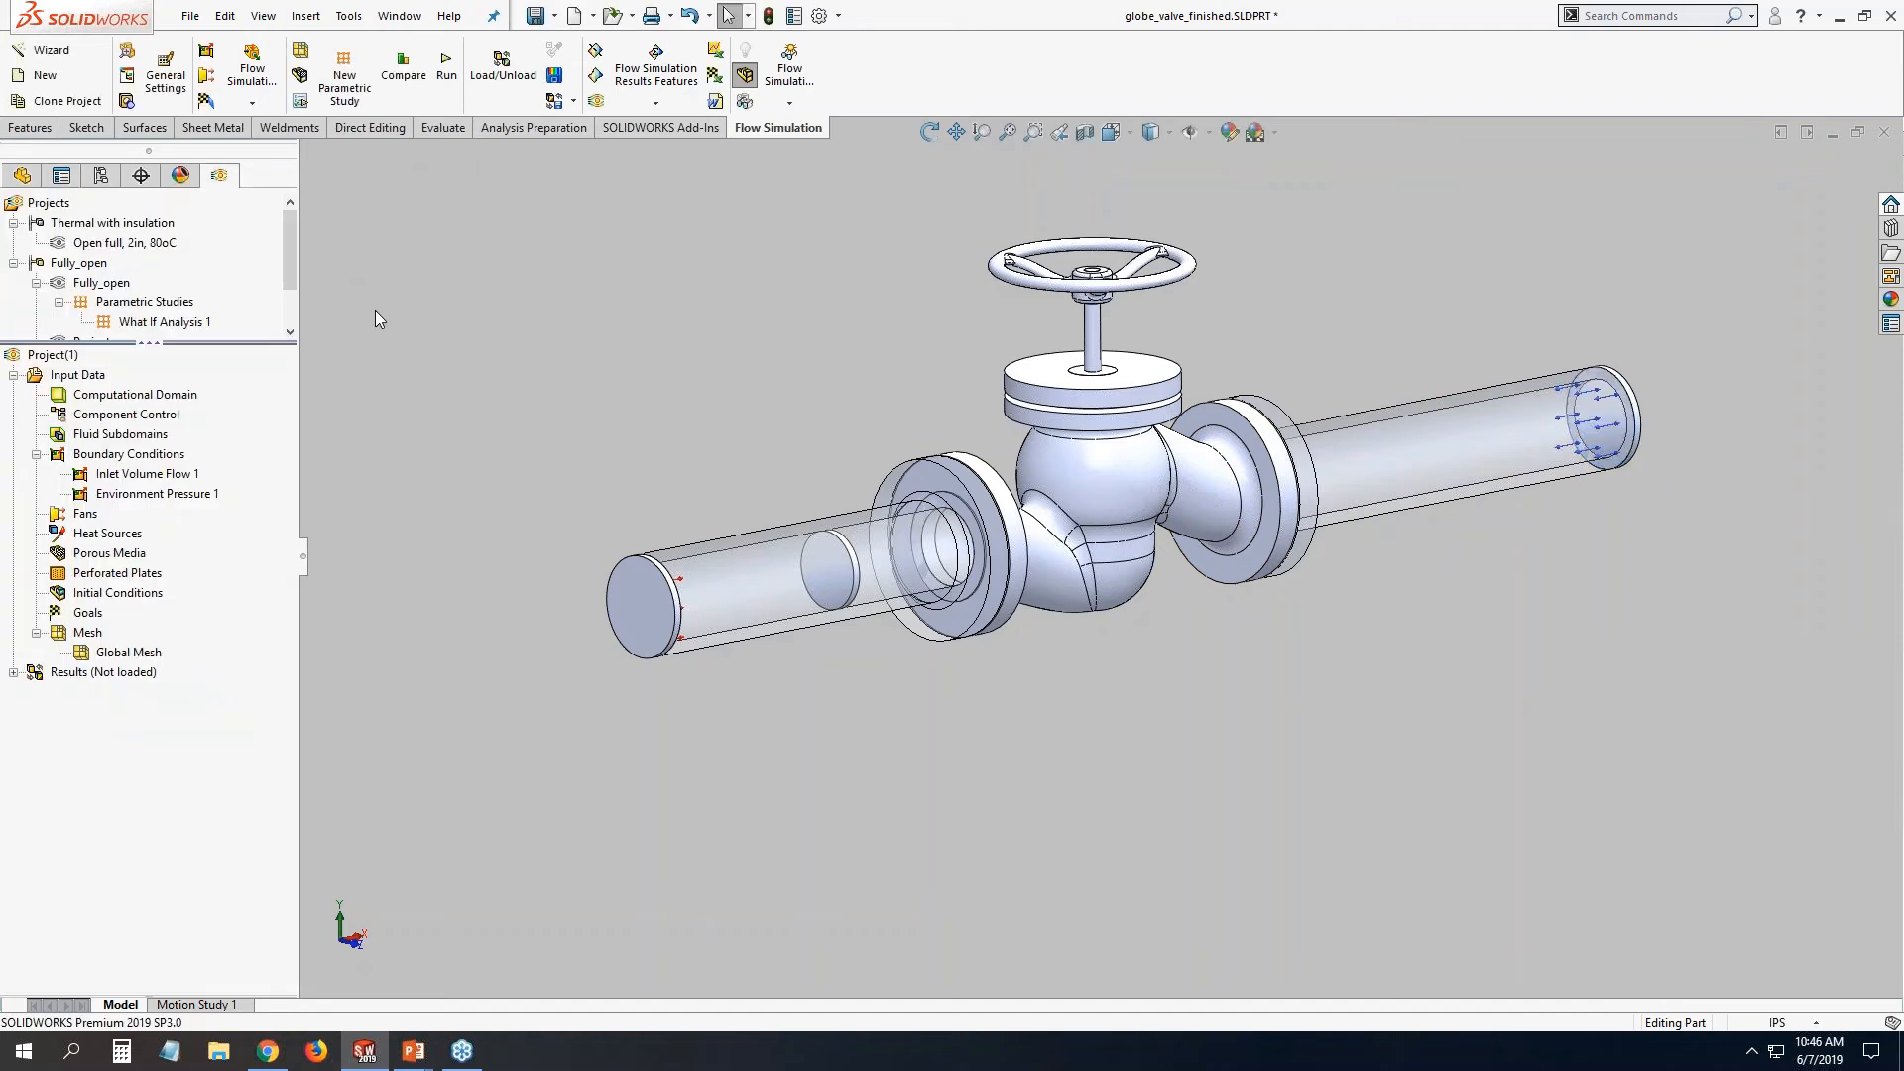
Disable the Inlet pressure tap loc 2dia body in Component Control.
right_click(169, 415)
click(220, 430)
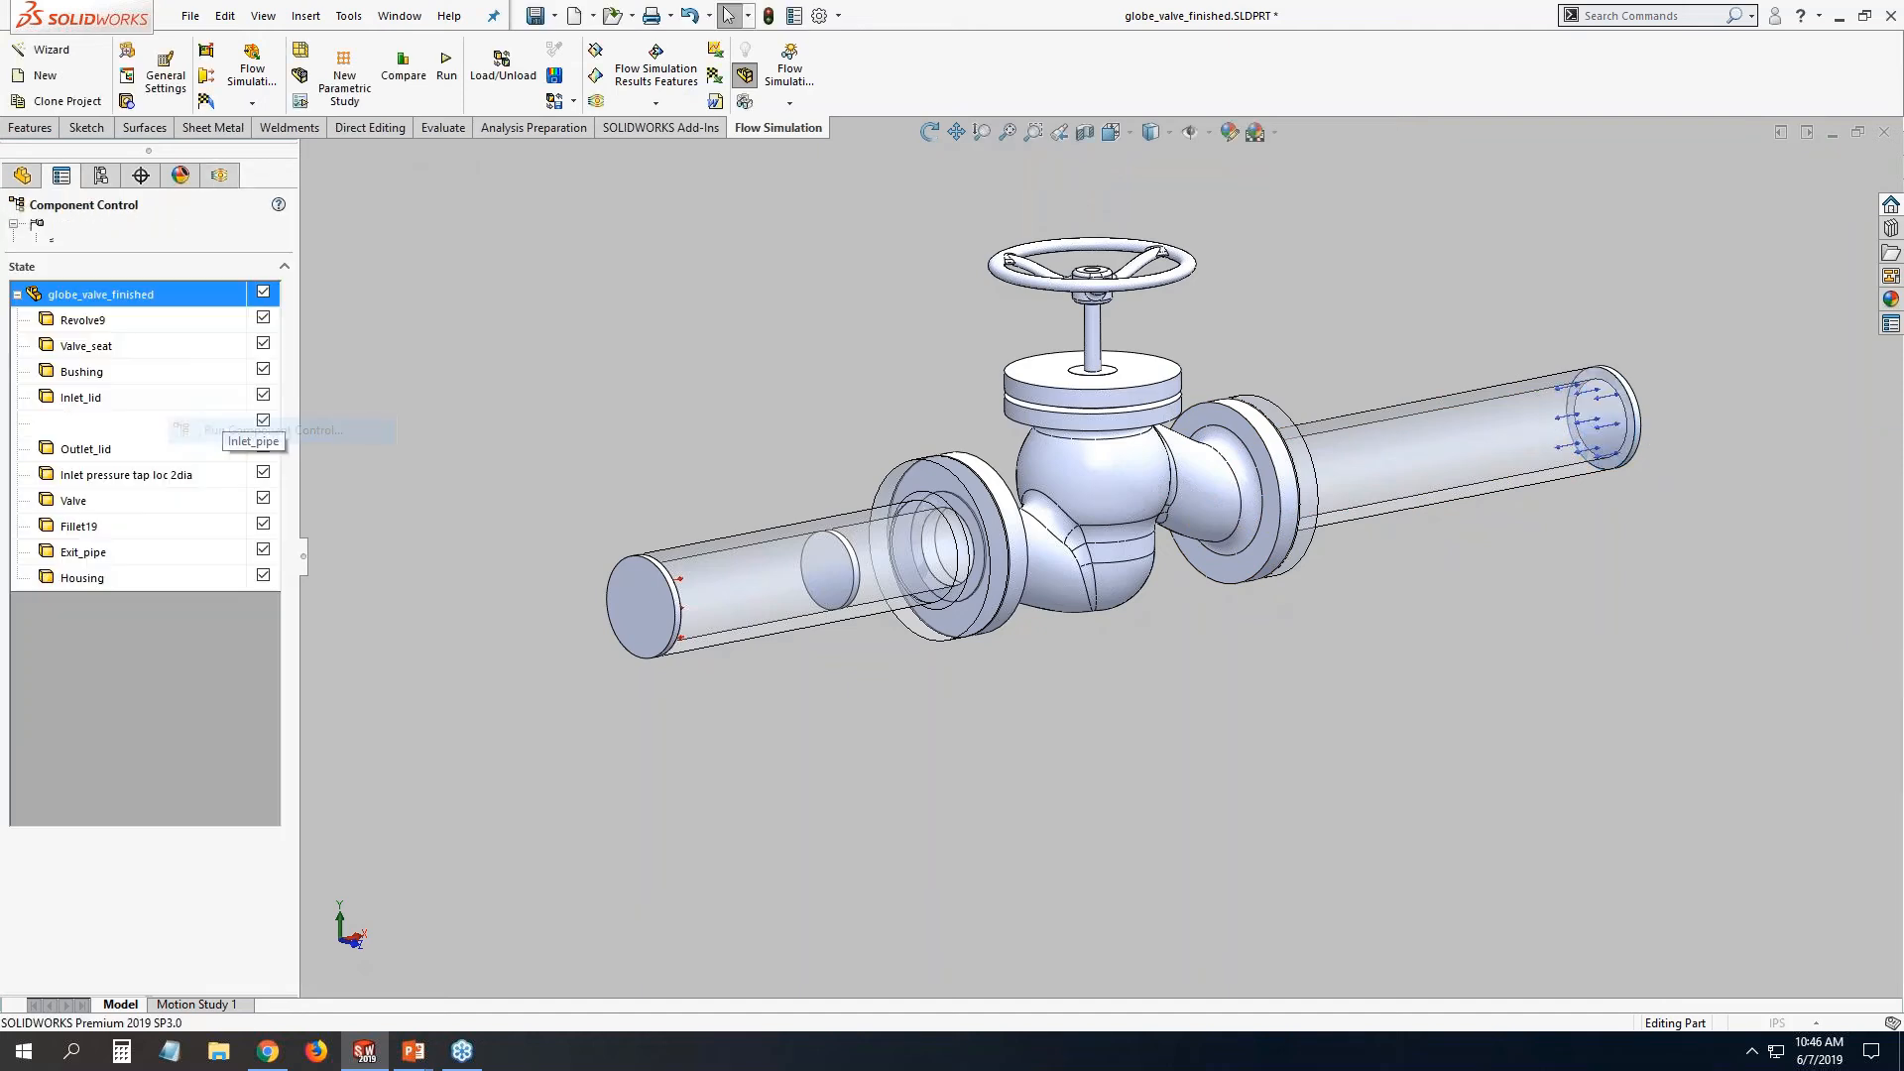
click(263, 473)
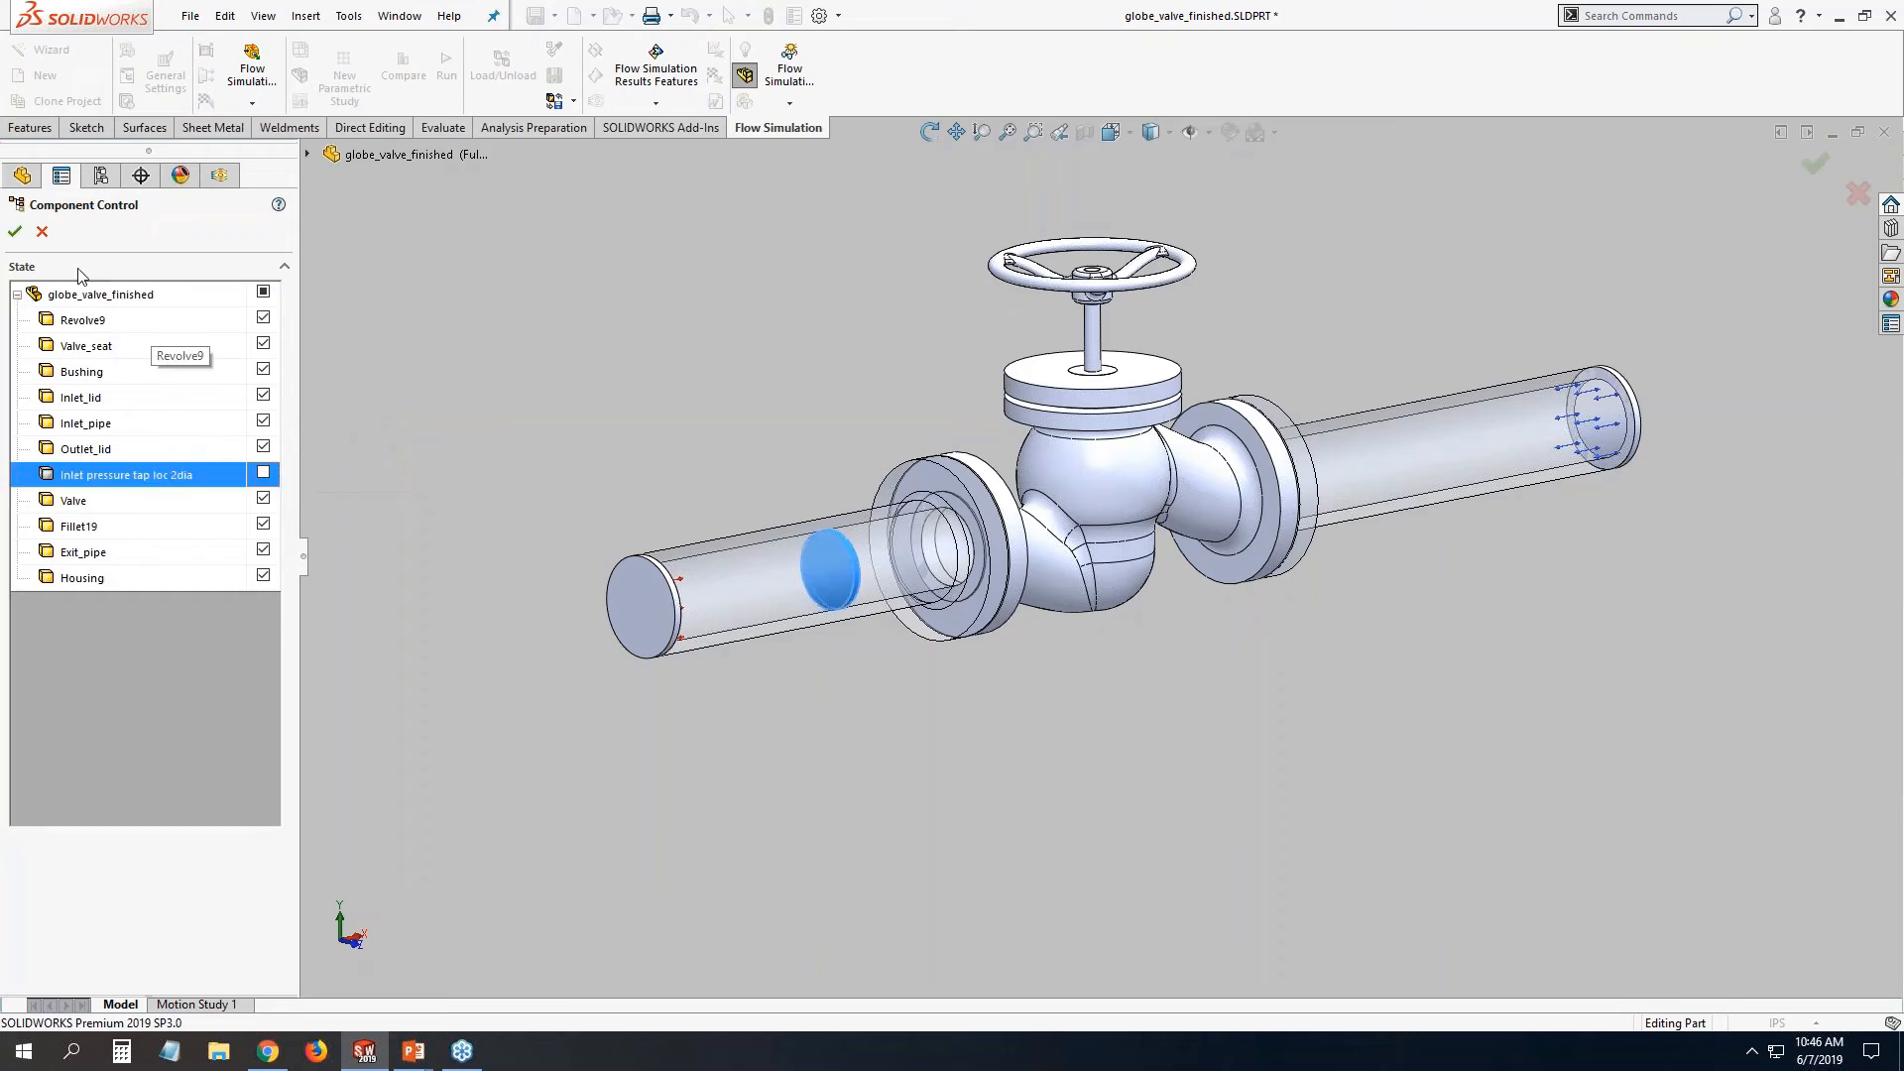
click(14, 231)
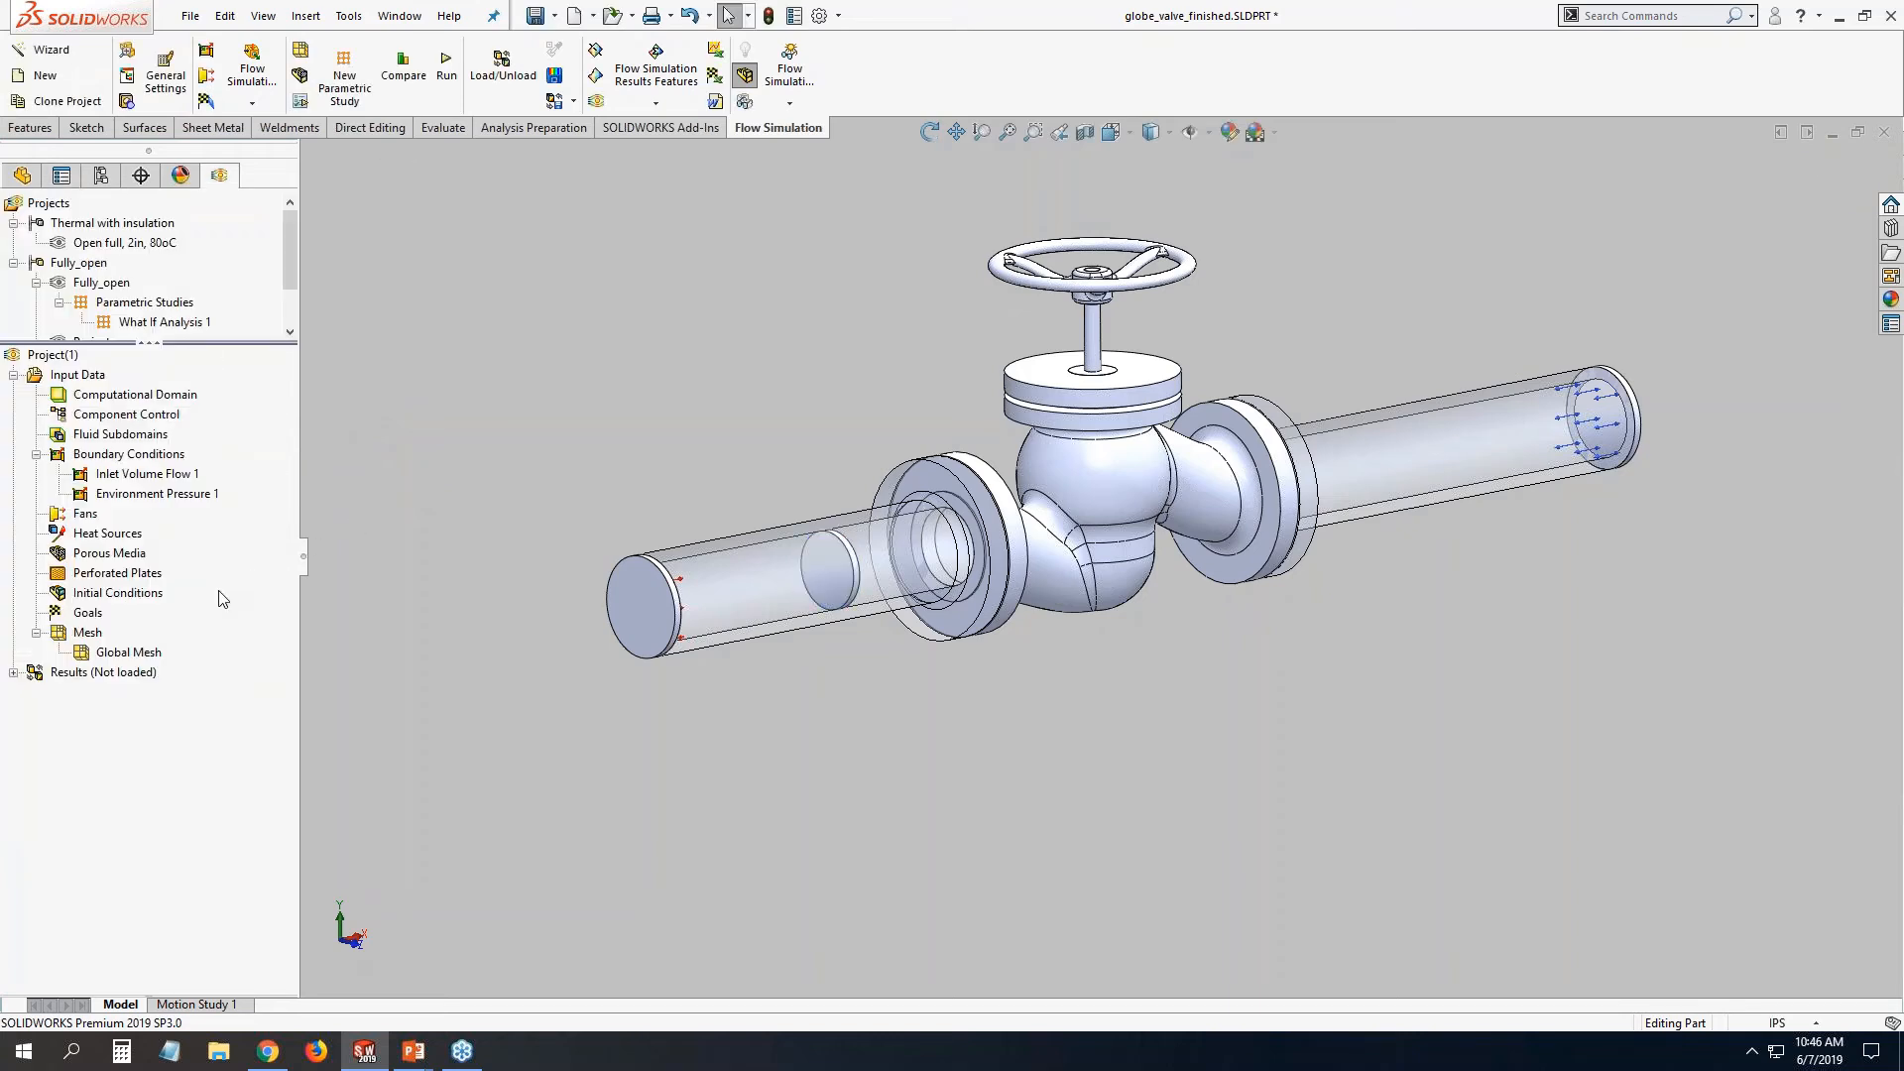
Add a surface goal for average static pressure on a face of the inlet pressure tap disc.
right_click(88, 614)
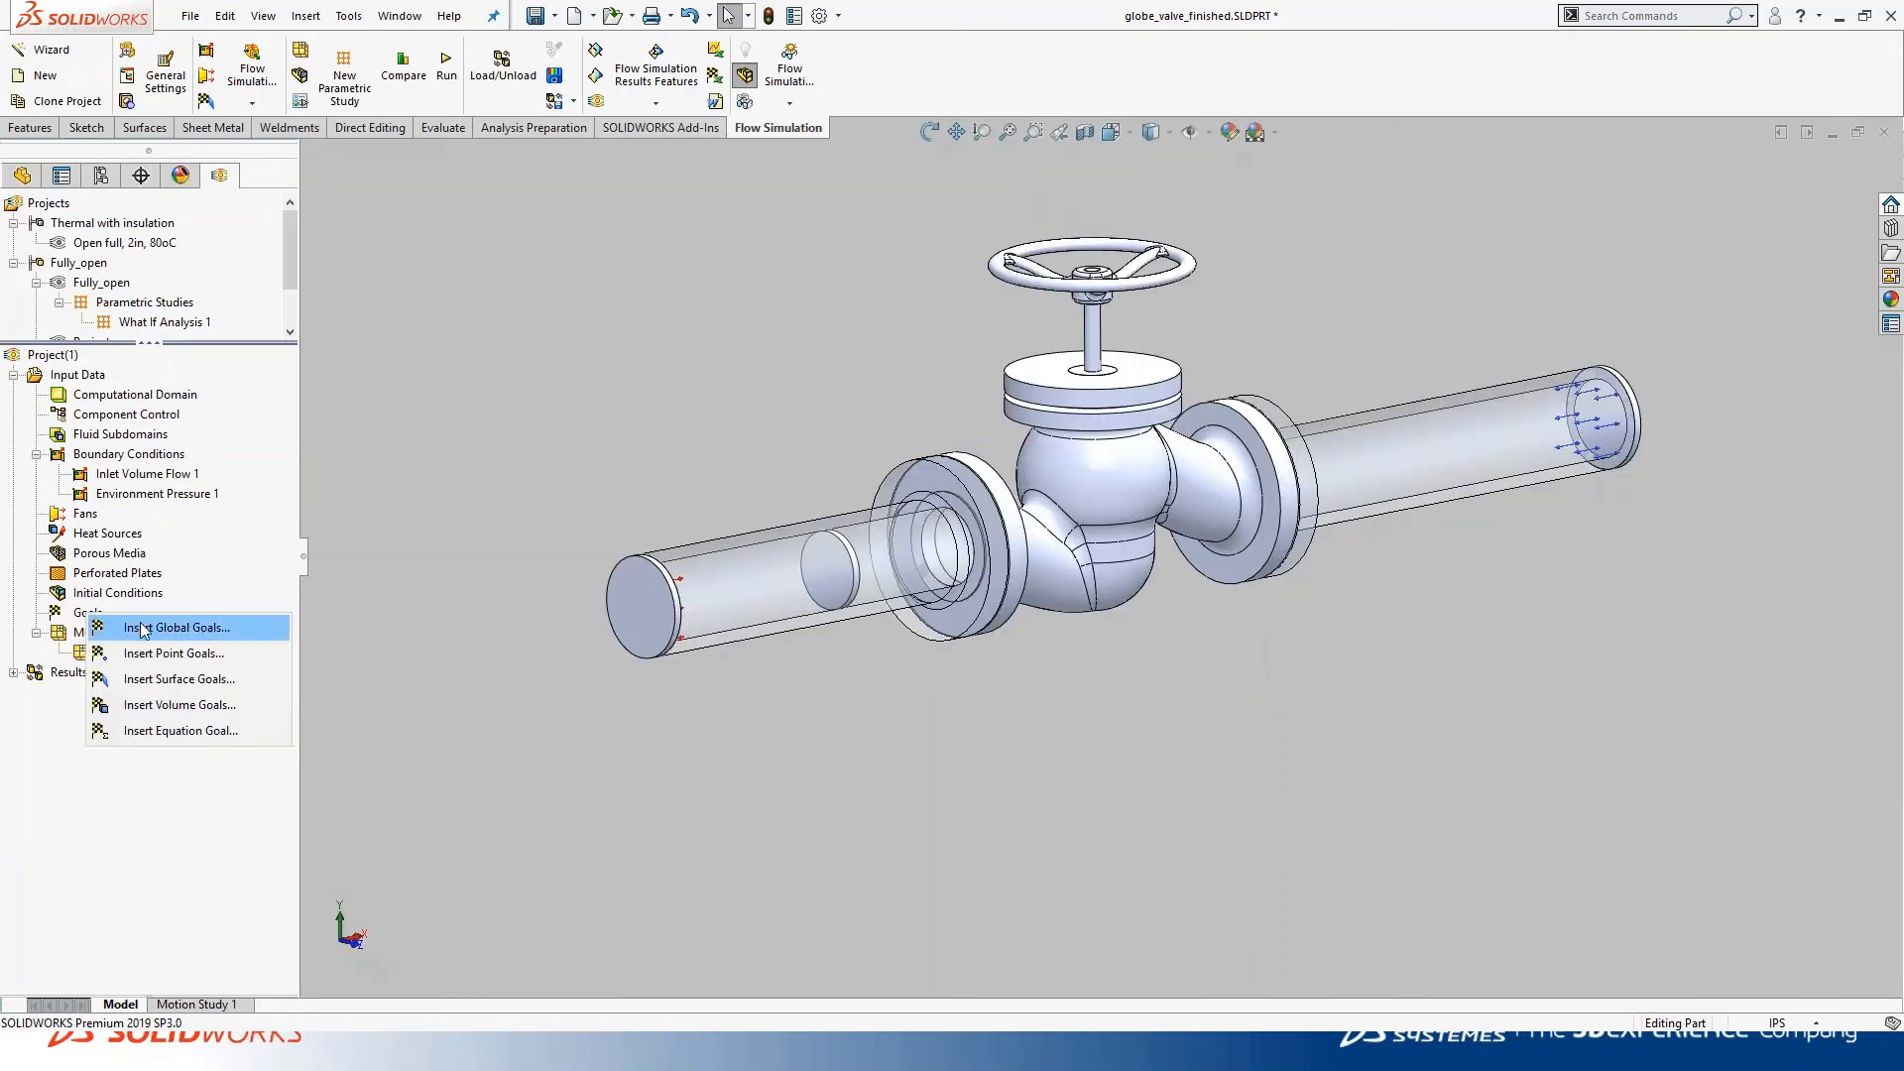
click(179, 679)
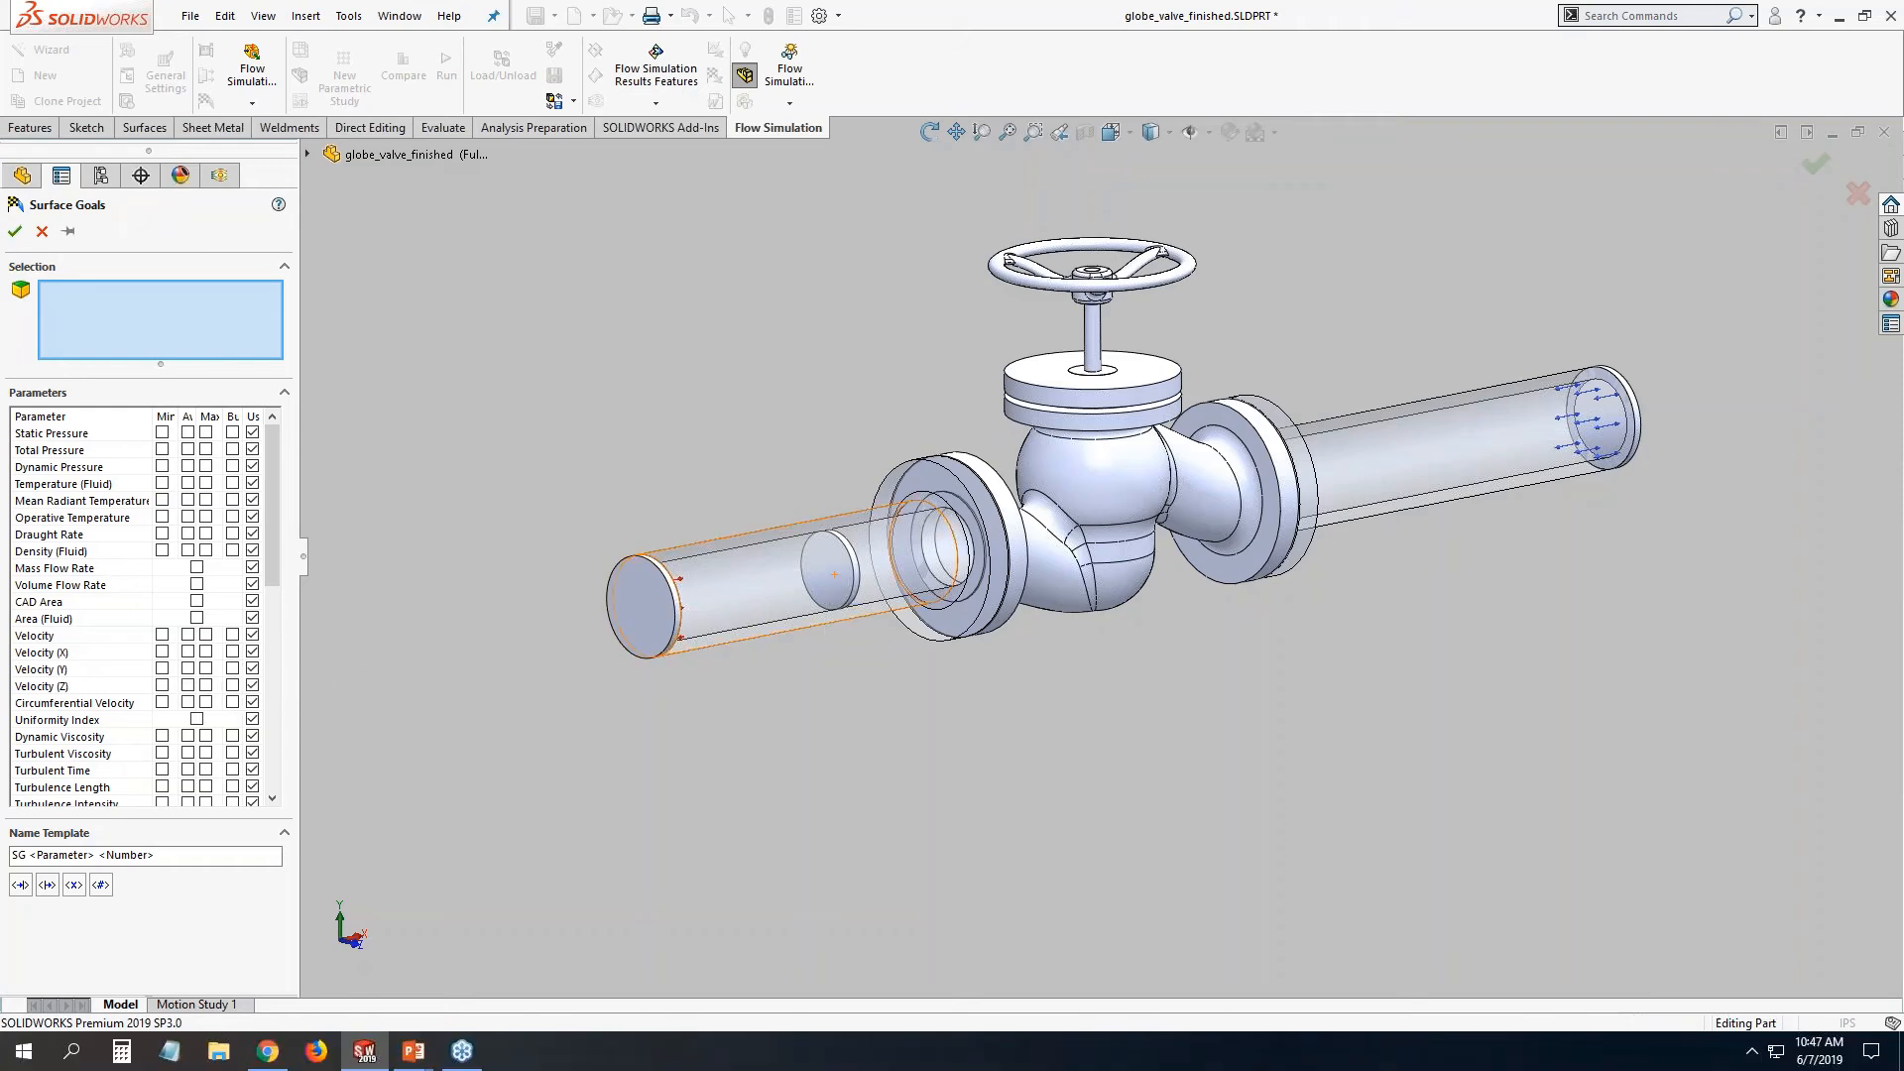
right_click(835, 577)
click(922, 638)
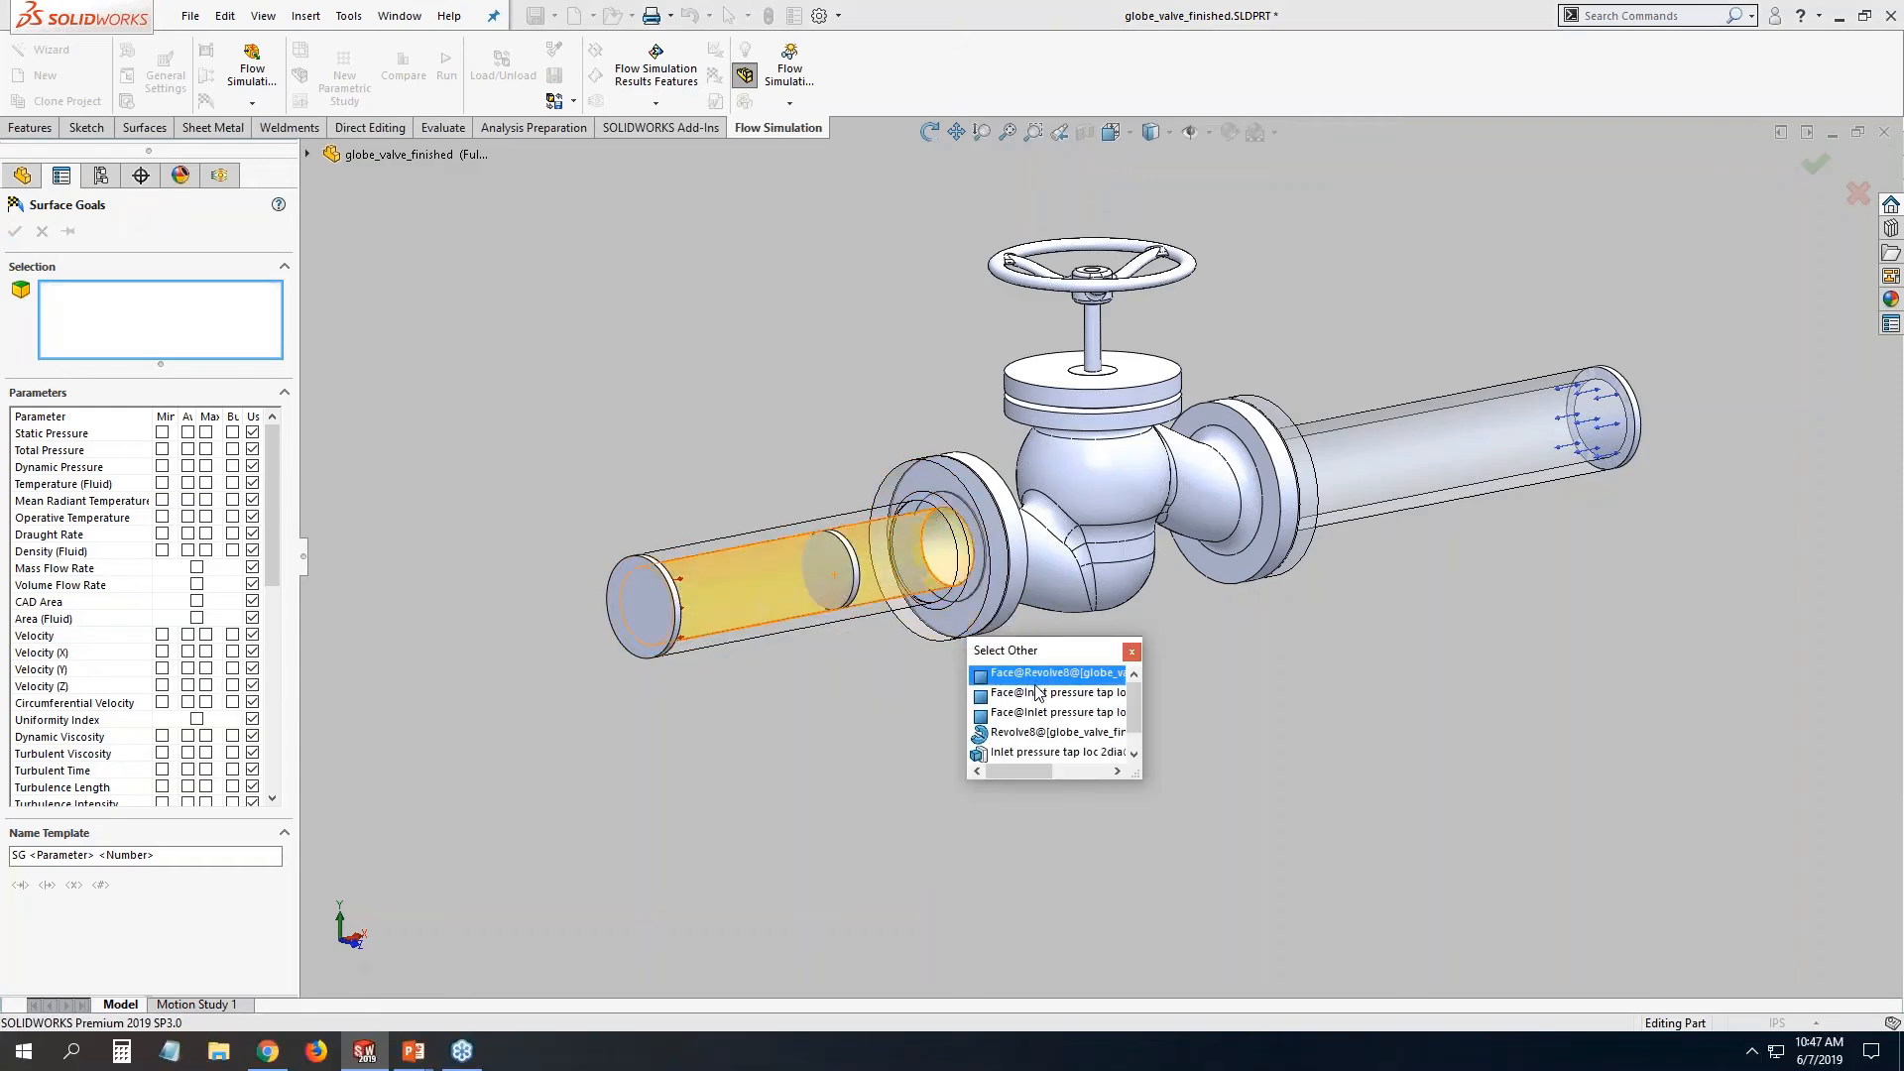
click(1037, 692)
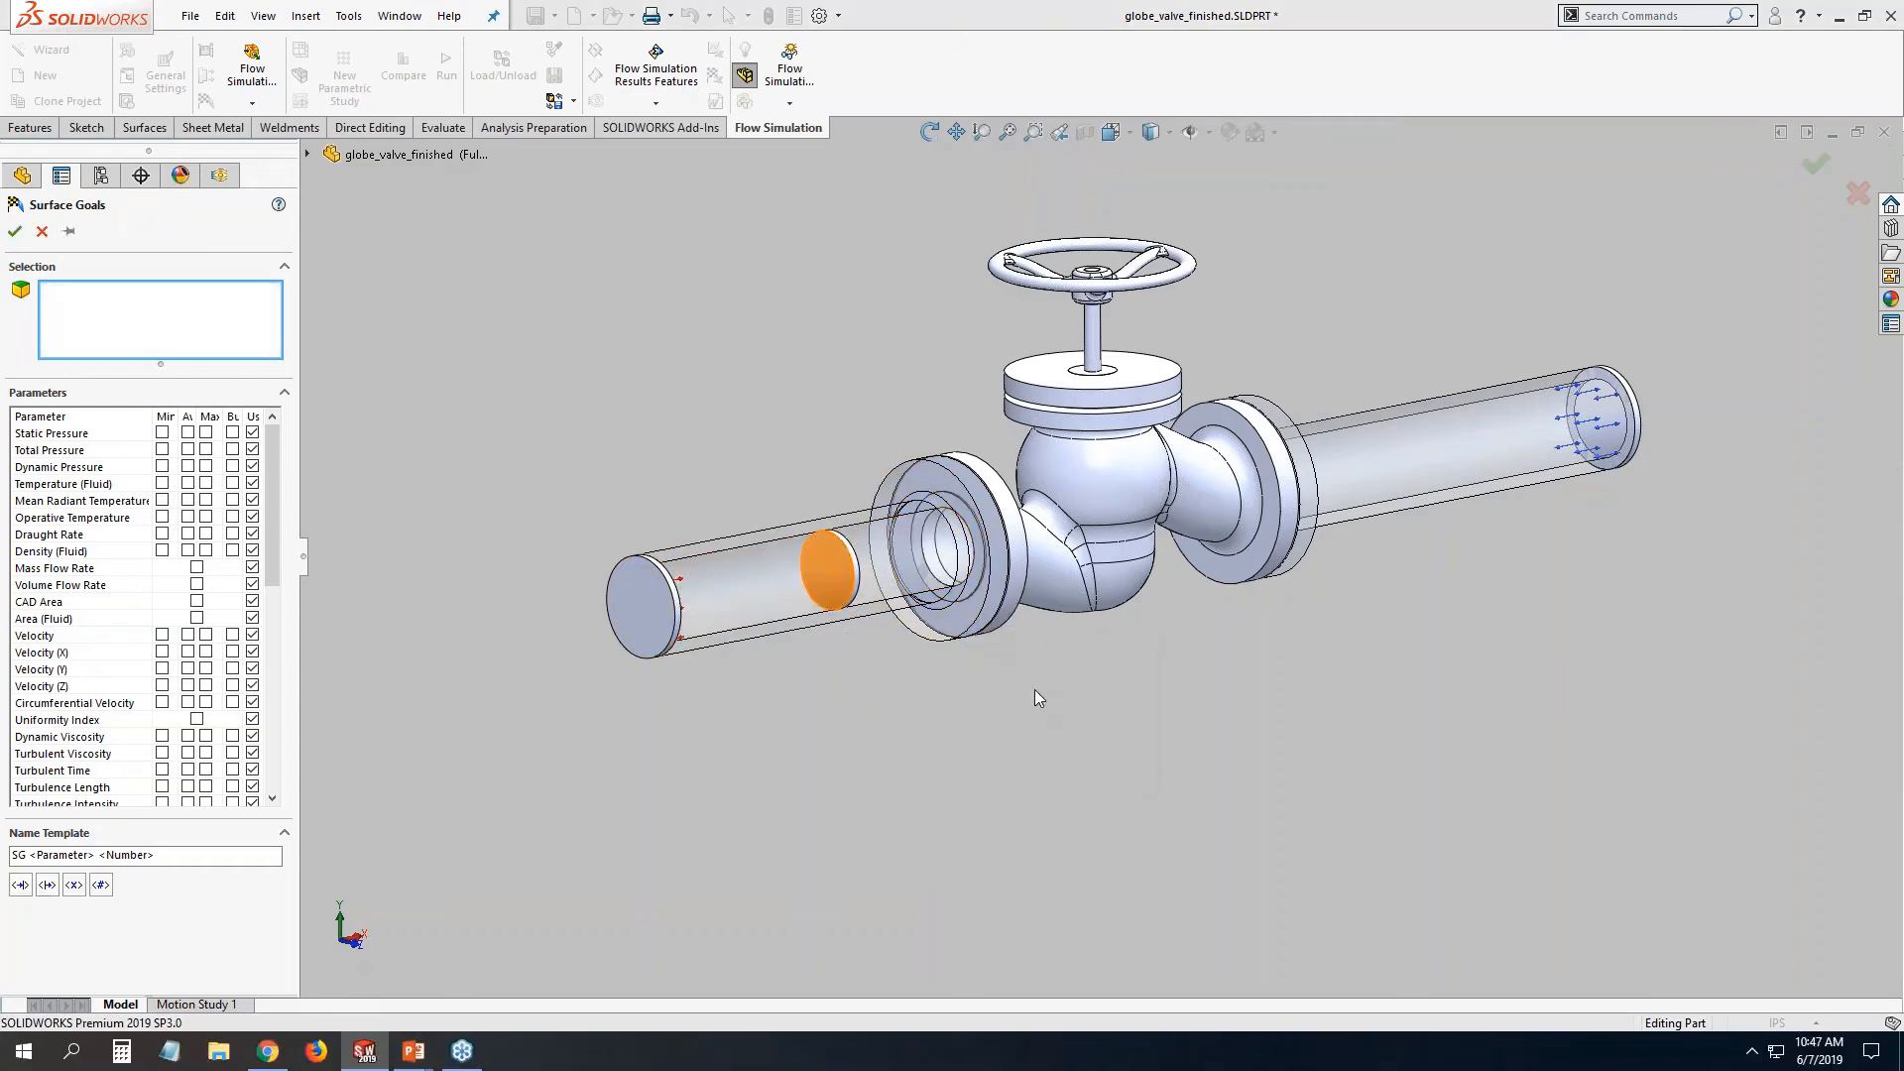
click(187, 432)
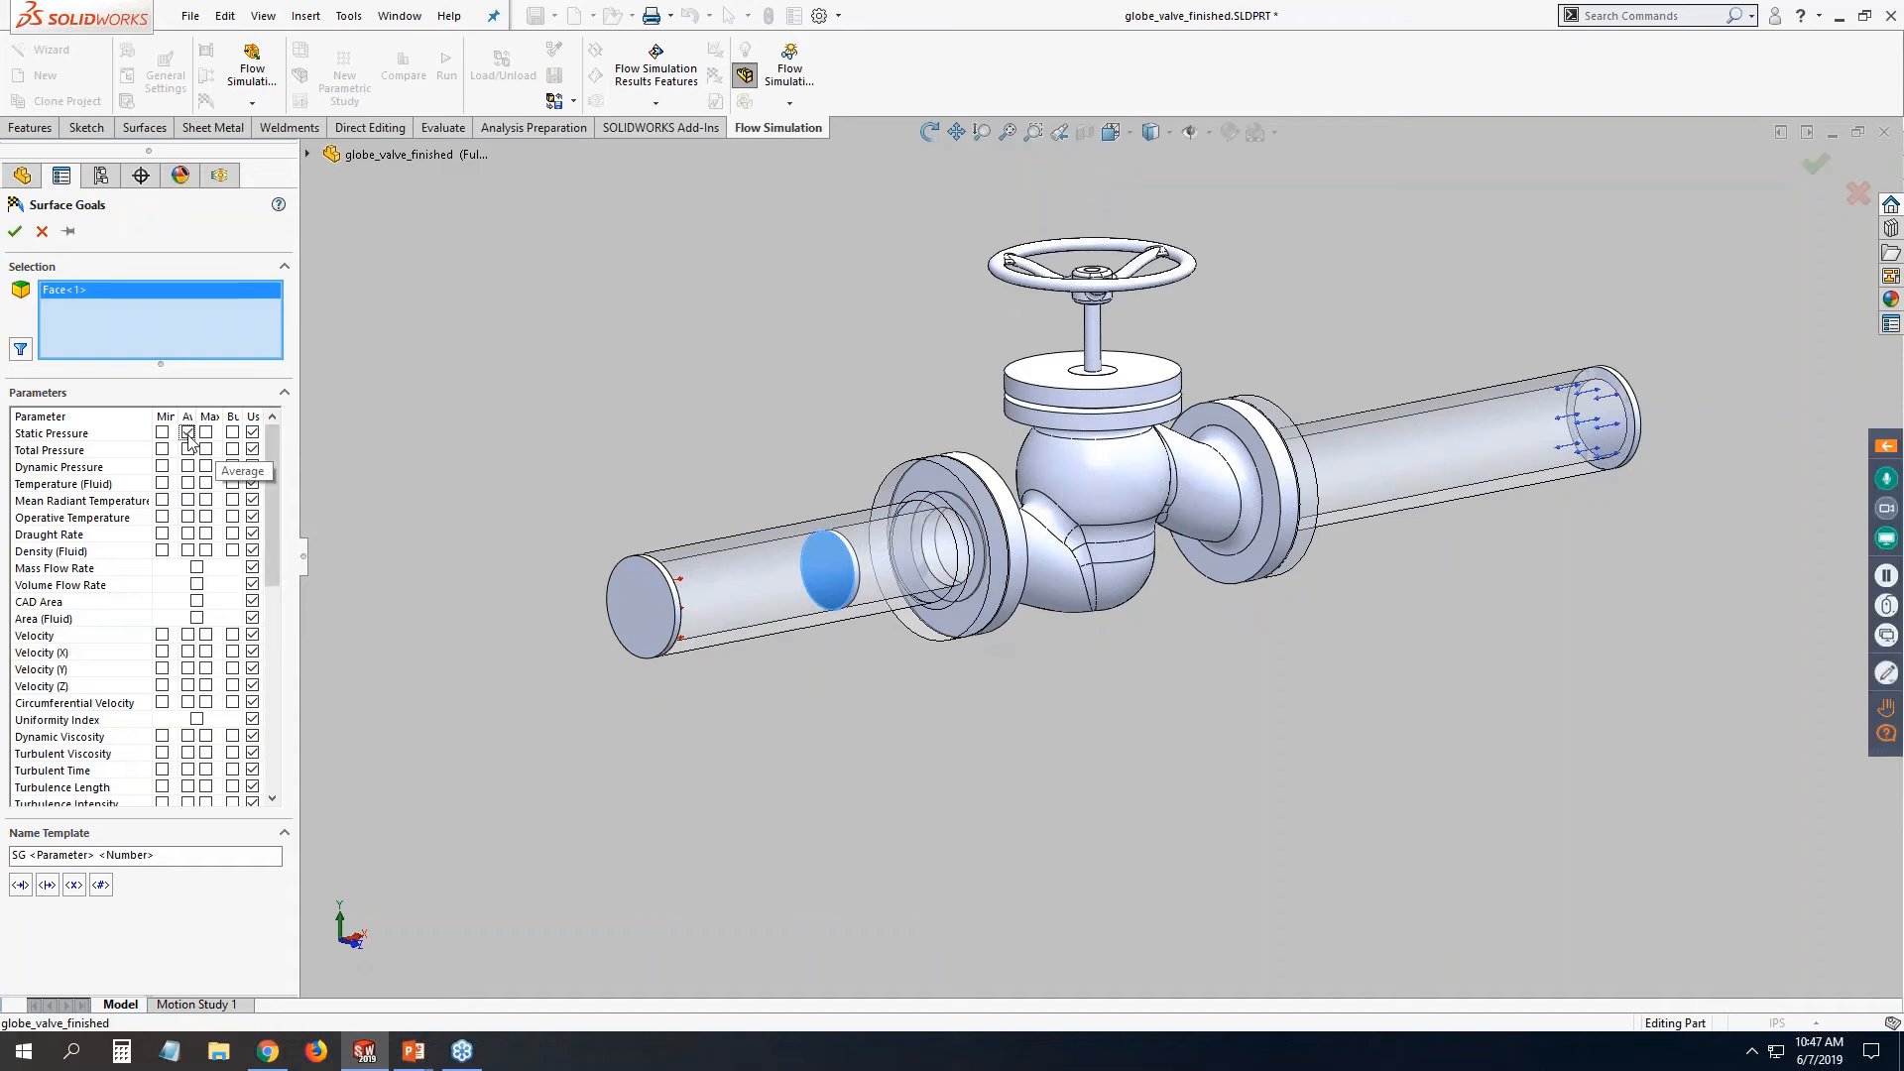
click(14, 233)
Rename the surface goal as Inlet Avg Static P.
click(199, 635)
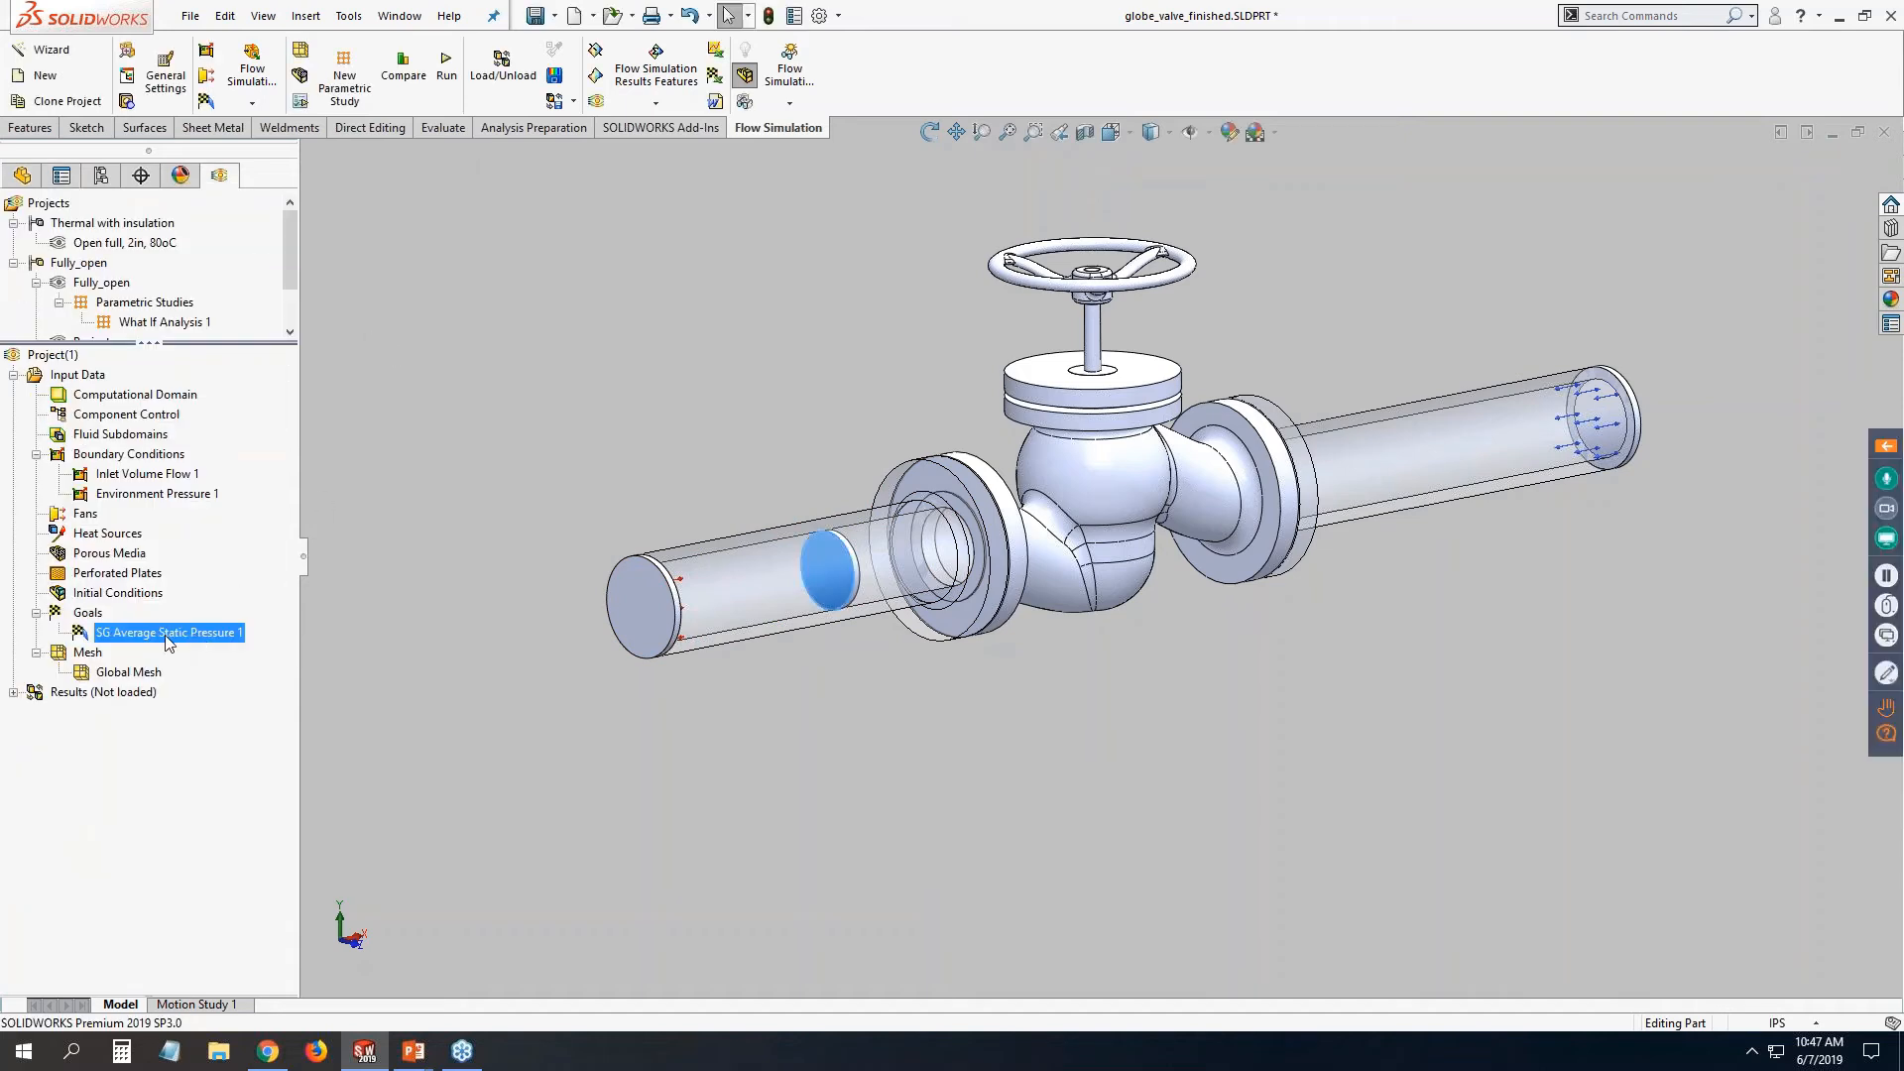
key(BackSpace)
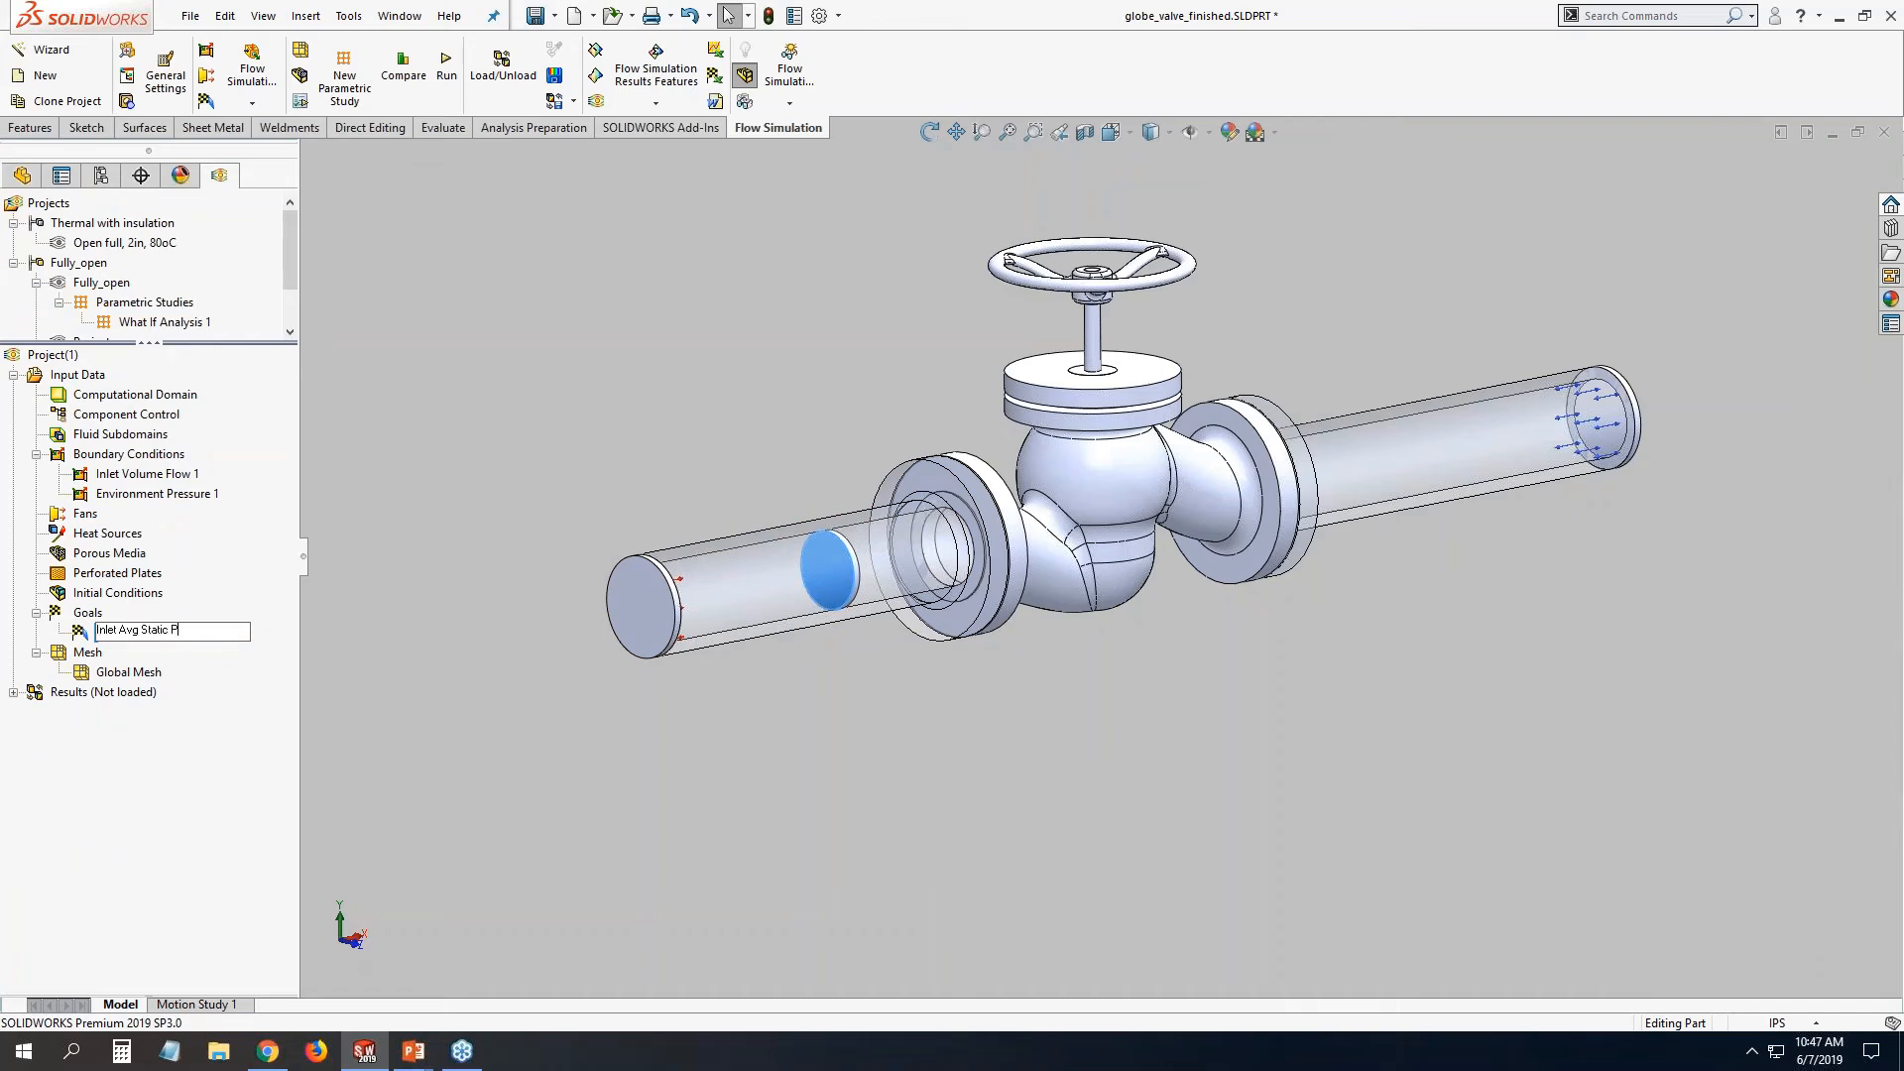
click(419, 521)
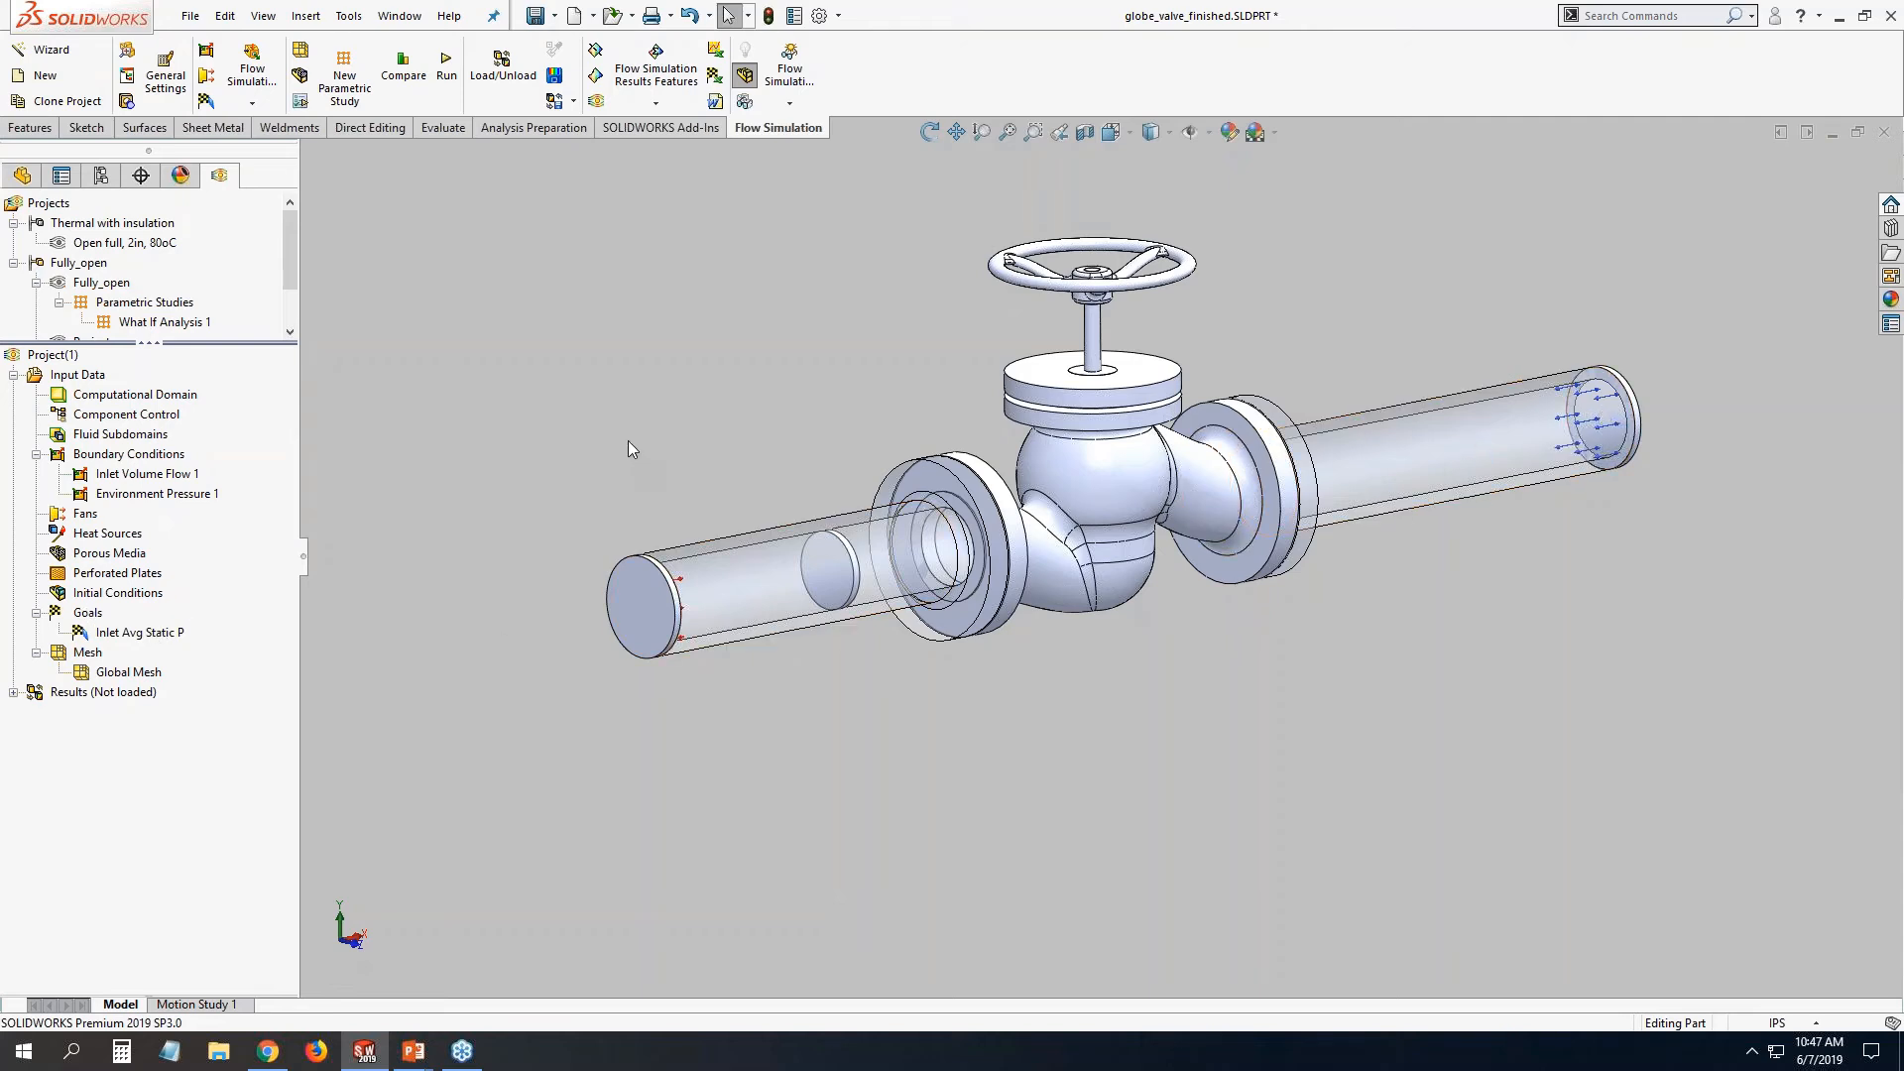
Insert an equation goal that subtracts the Environment Pressure 1 environment pressure from the Inlet Avg Static P goal.
right_click(86, 614)
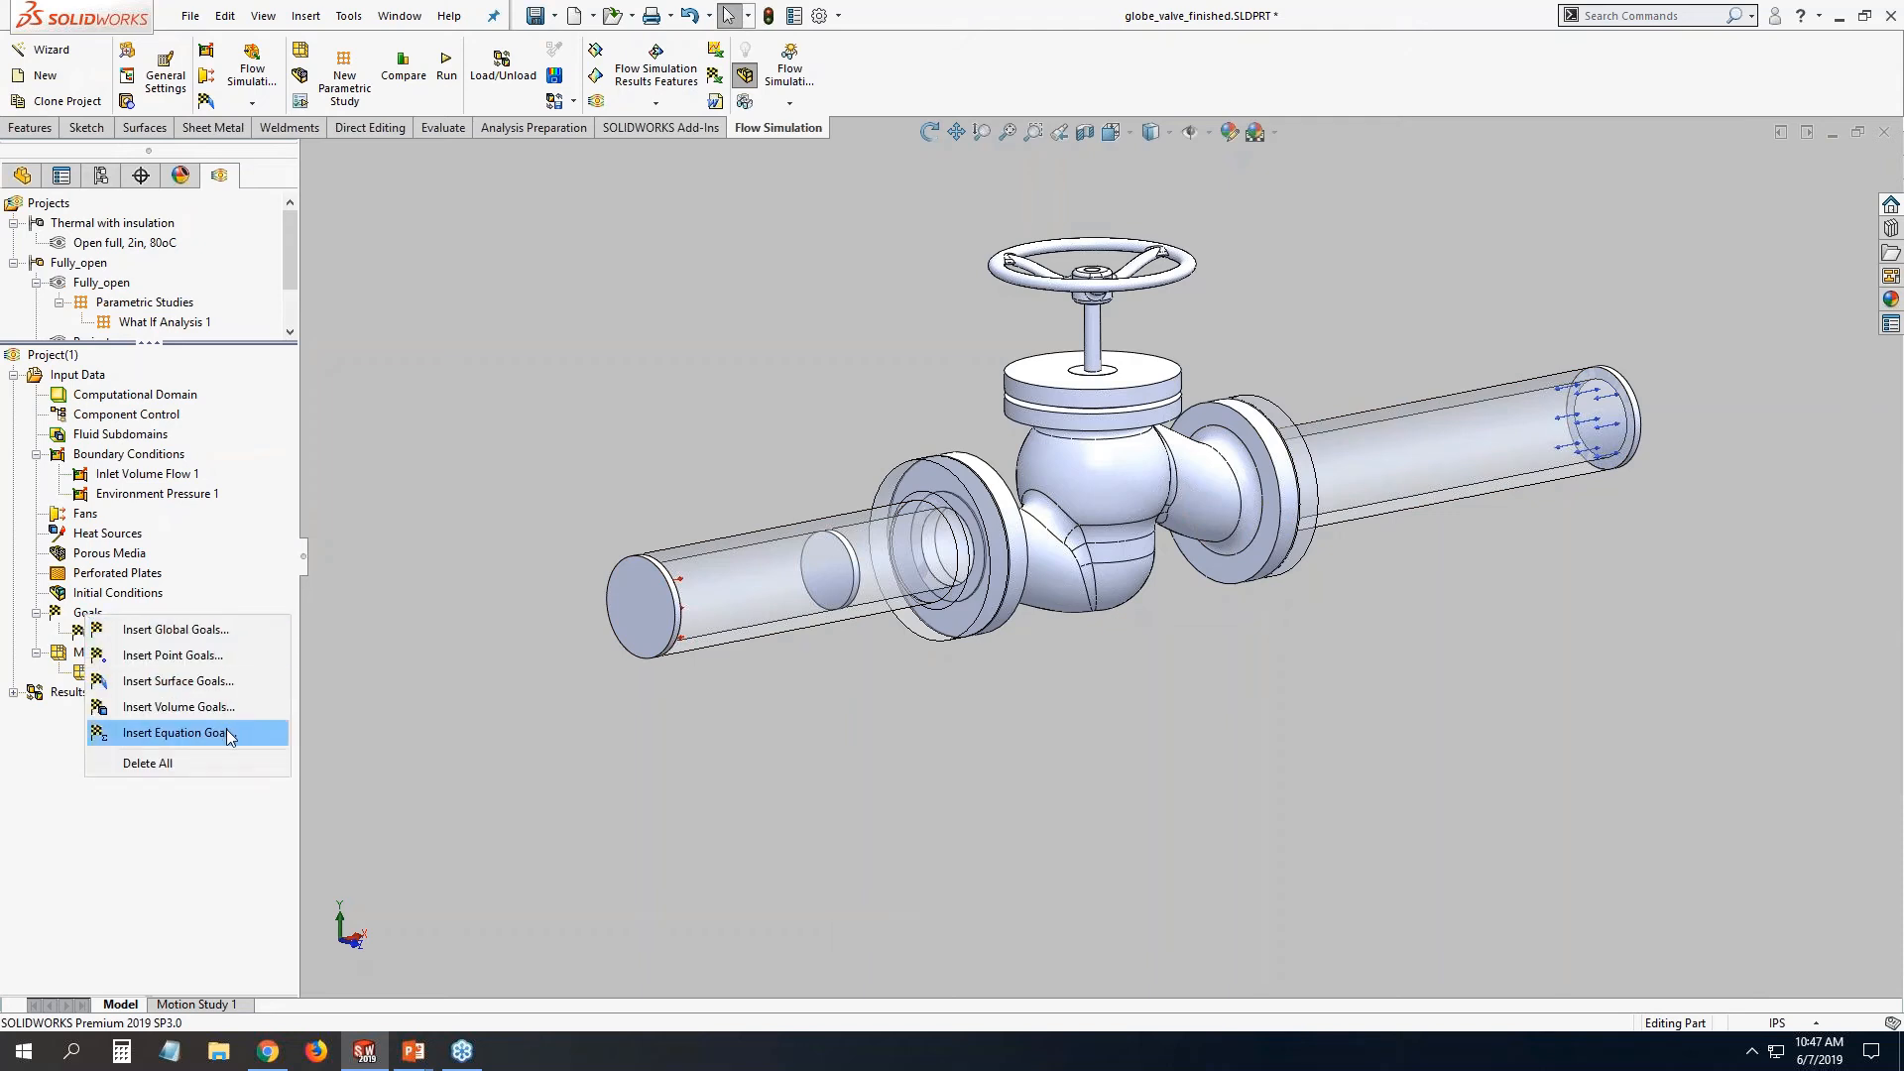
click(226, 732)
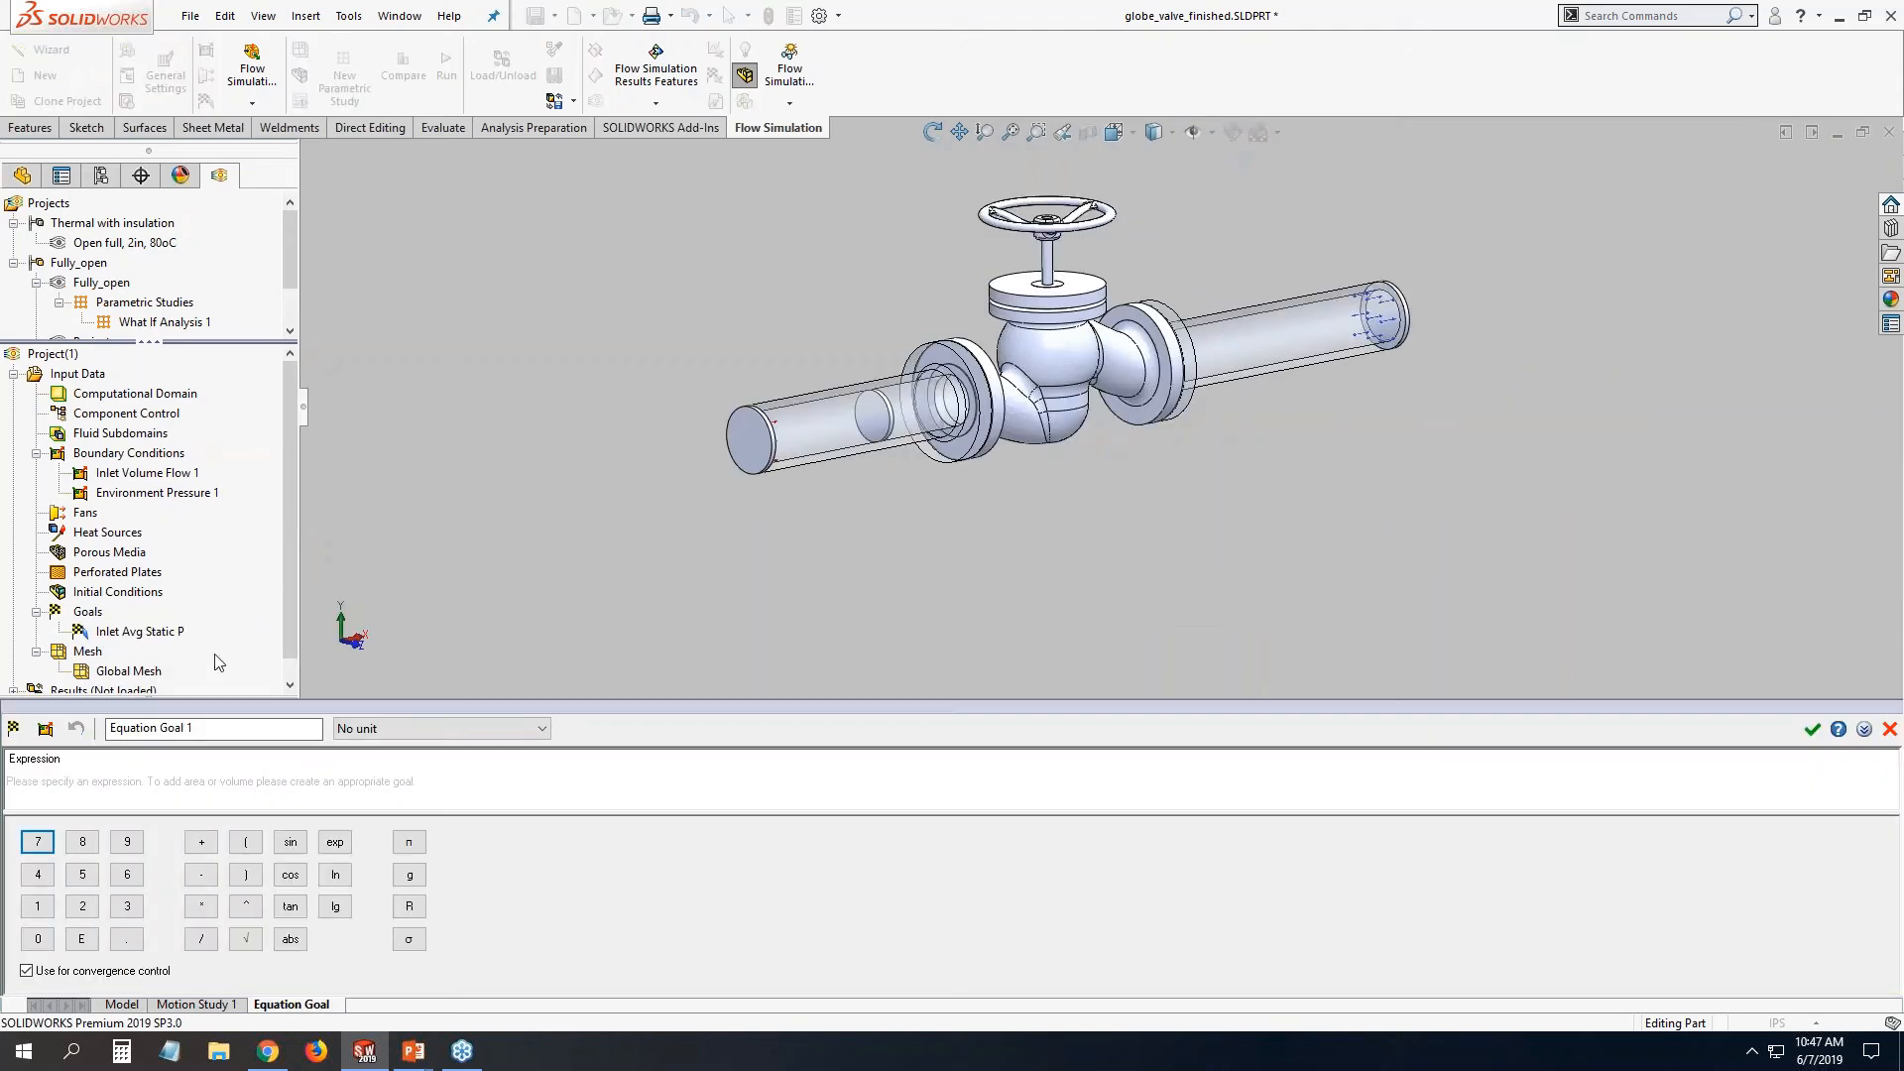
click(167, 634)
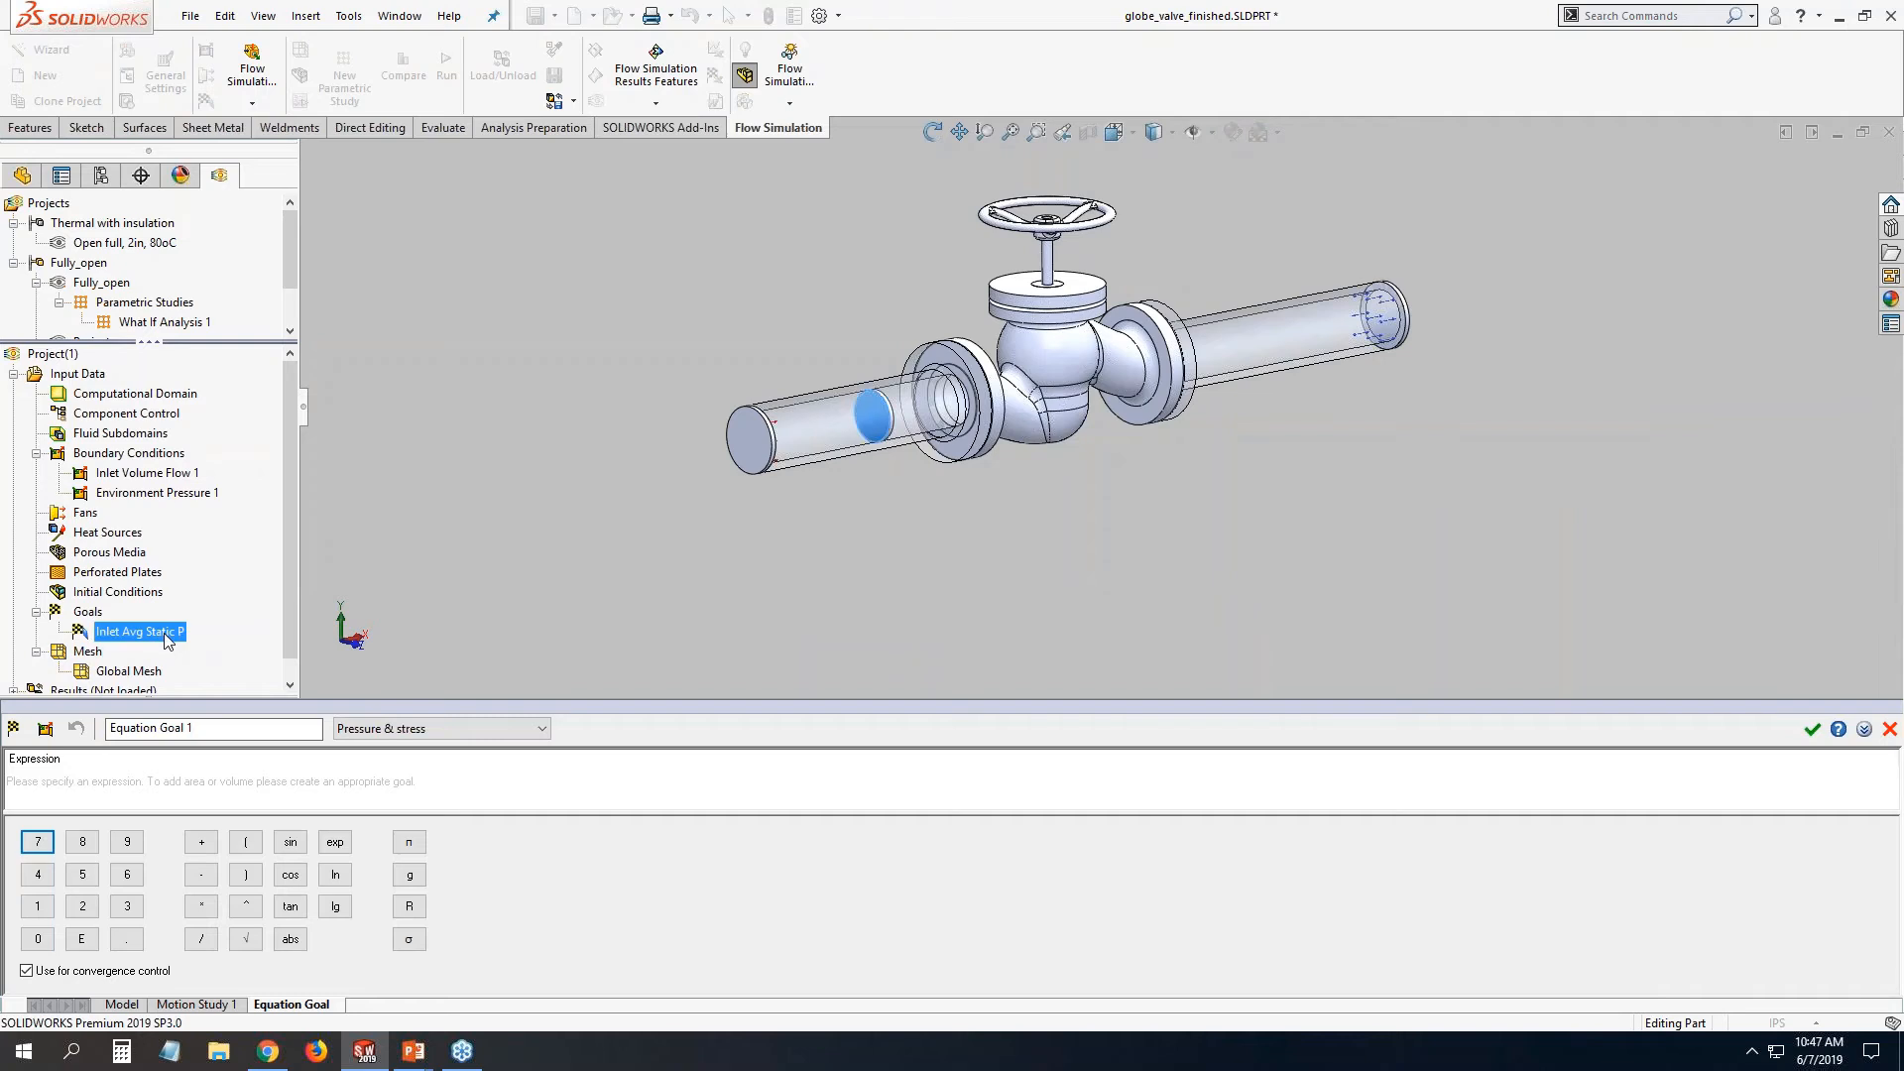
click(201, 874)
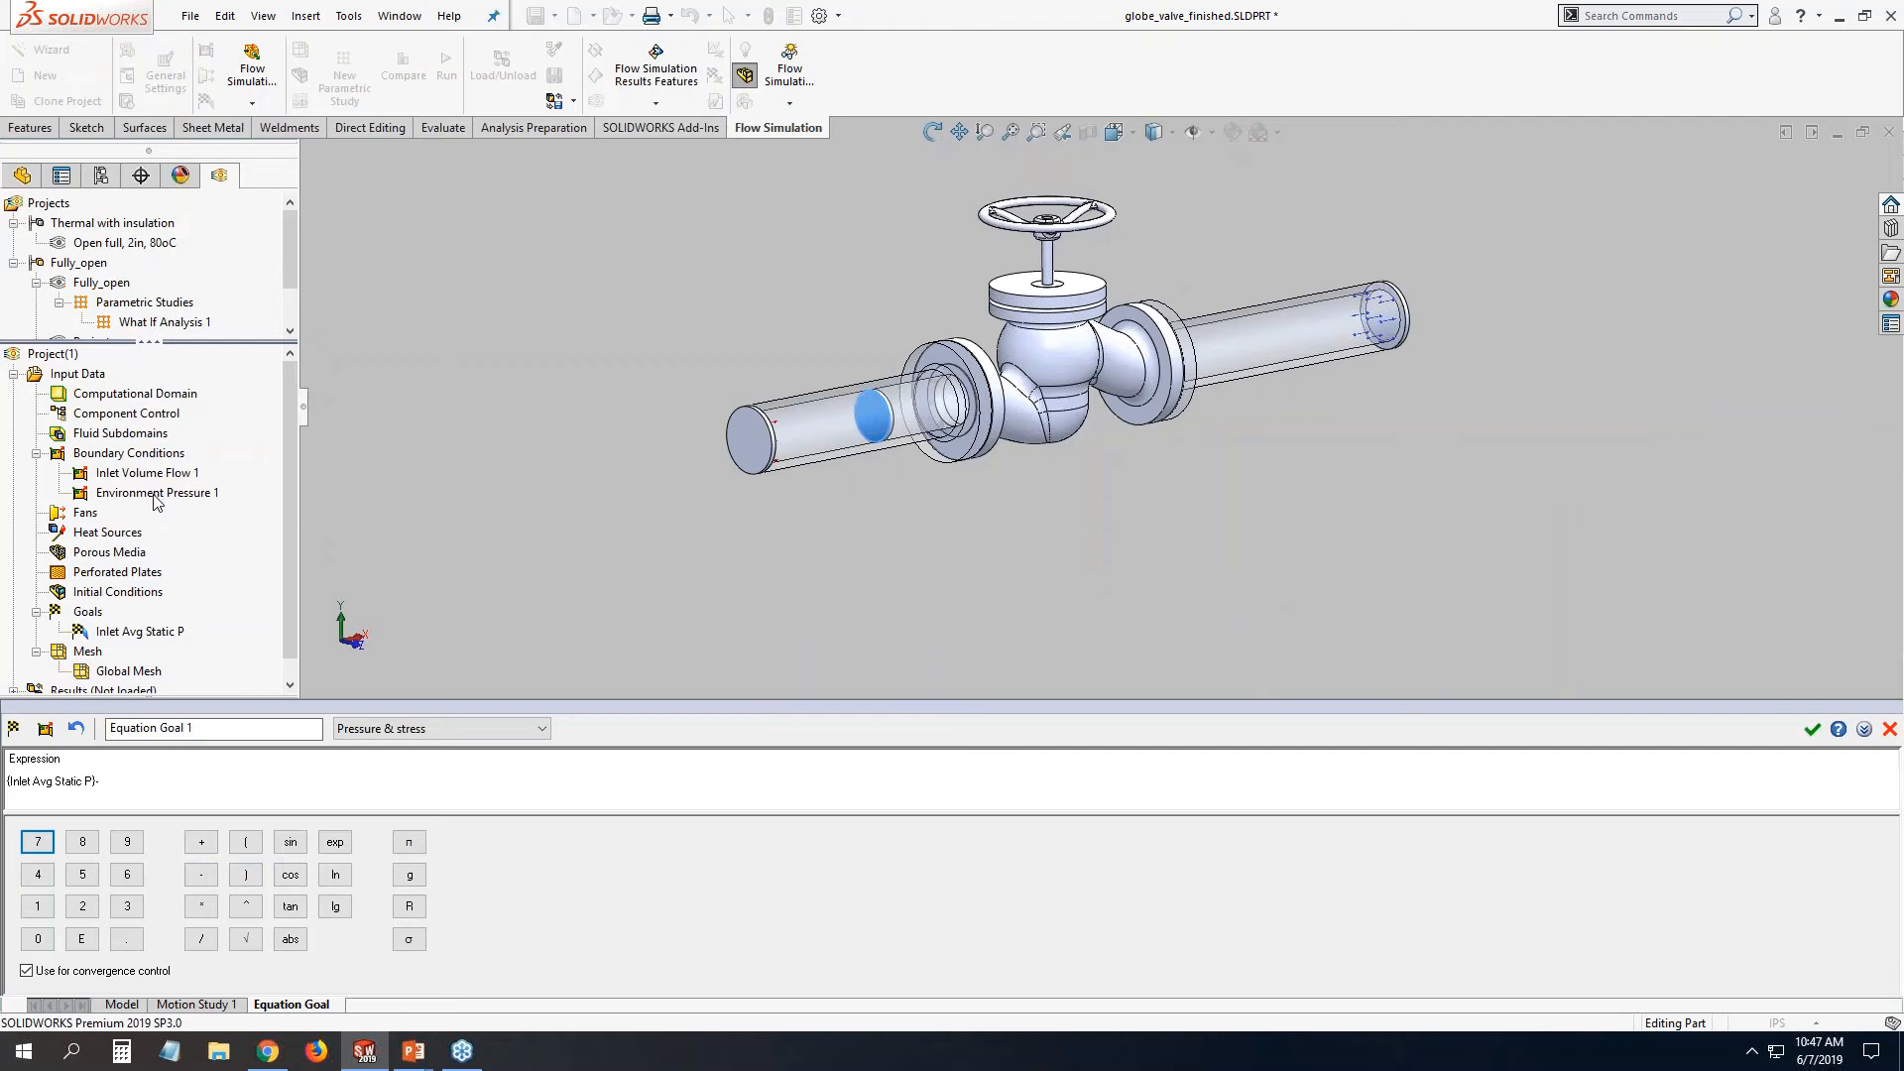
click(156, 493)
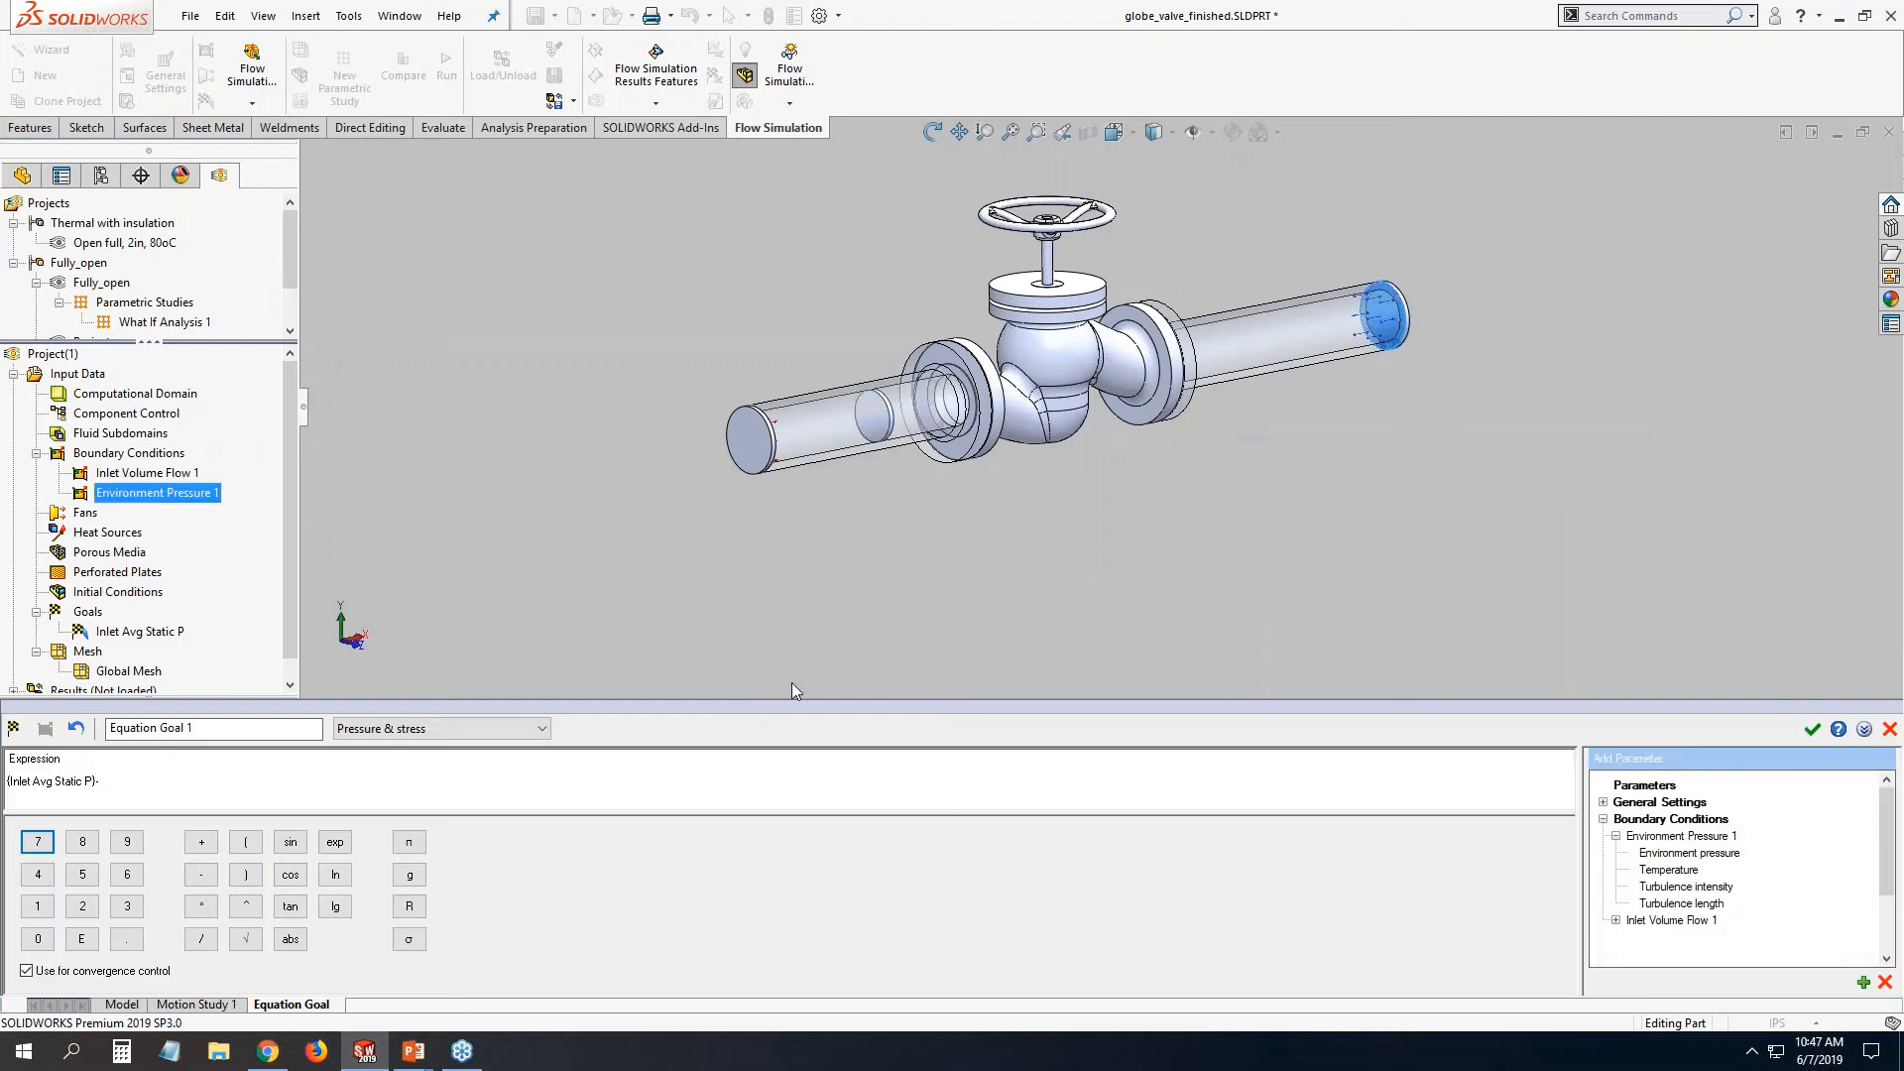
click(1704, 854)
click(1863, 981)
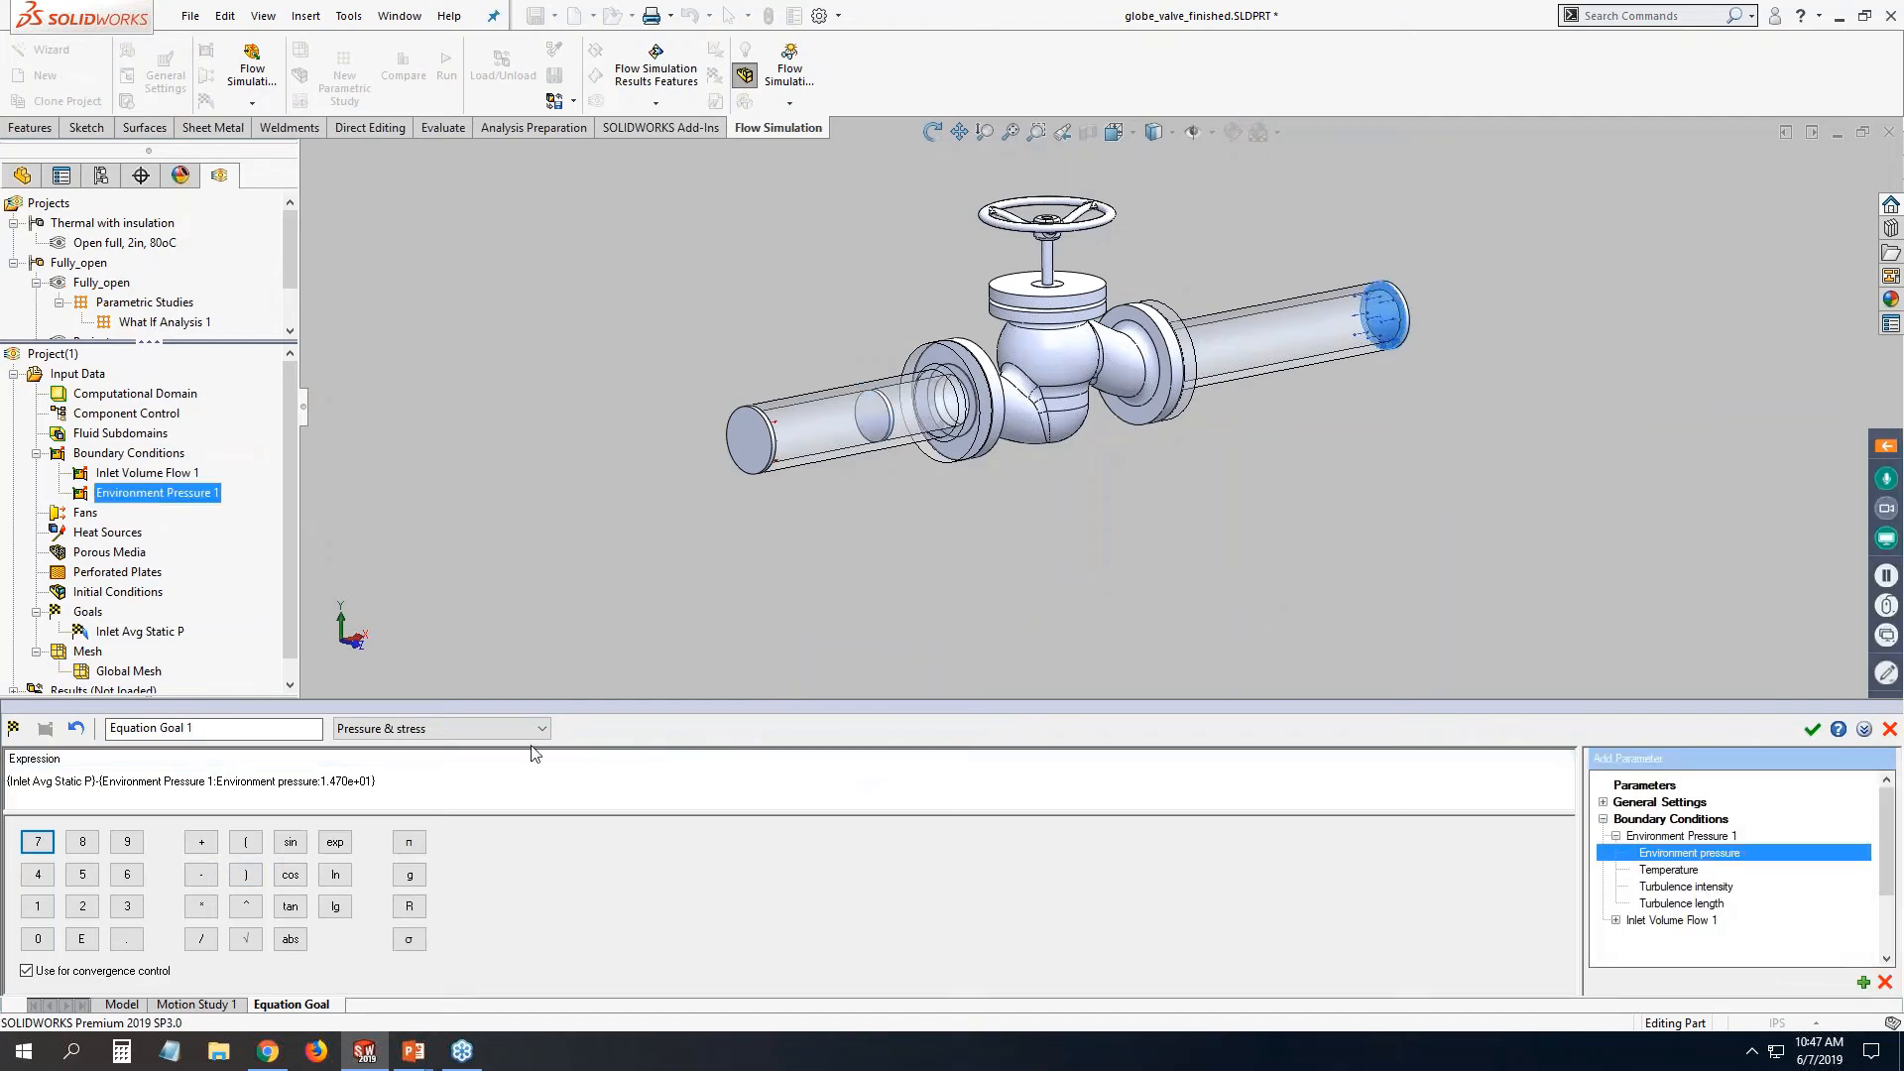
Name the equation goal deltaP and accept it.
triple_click(198, 728)
text(deltaP)
click(1812, 730)
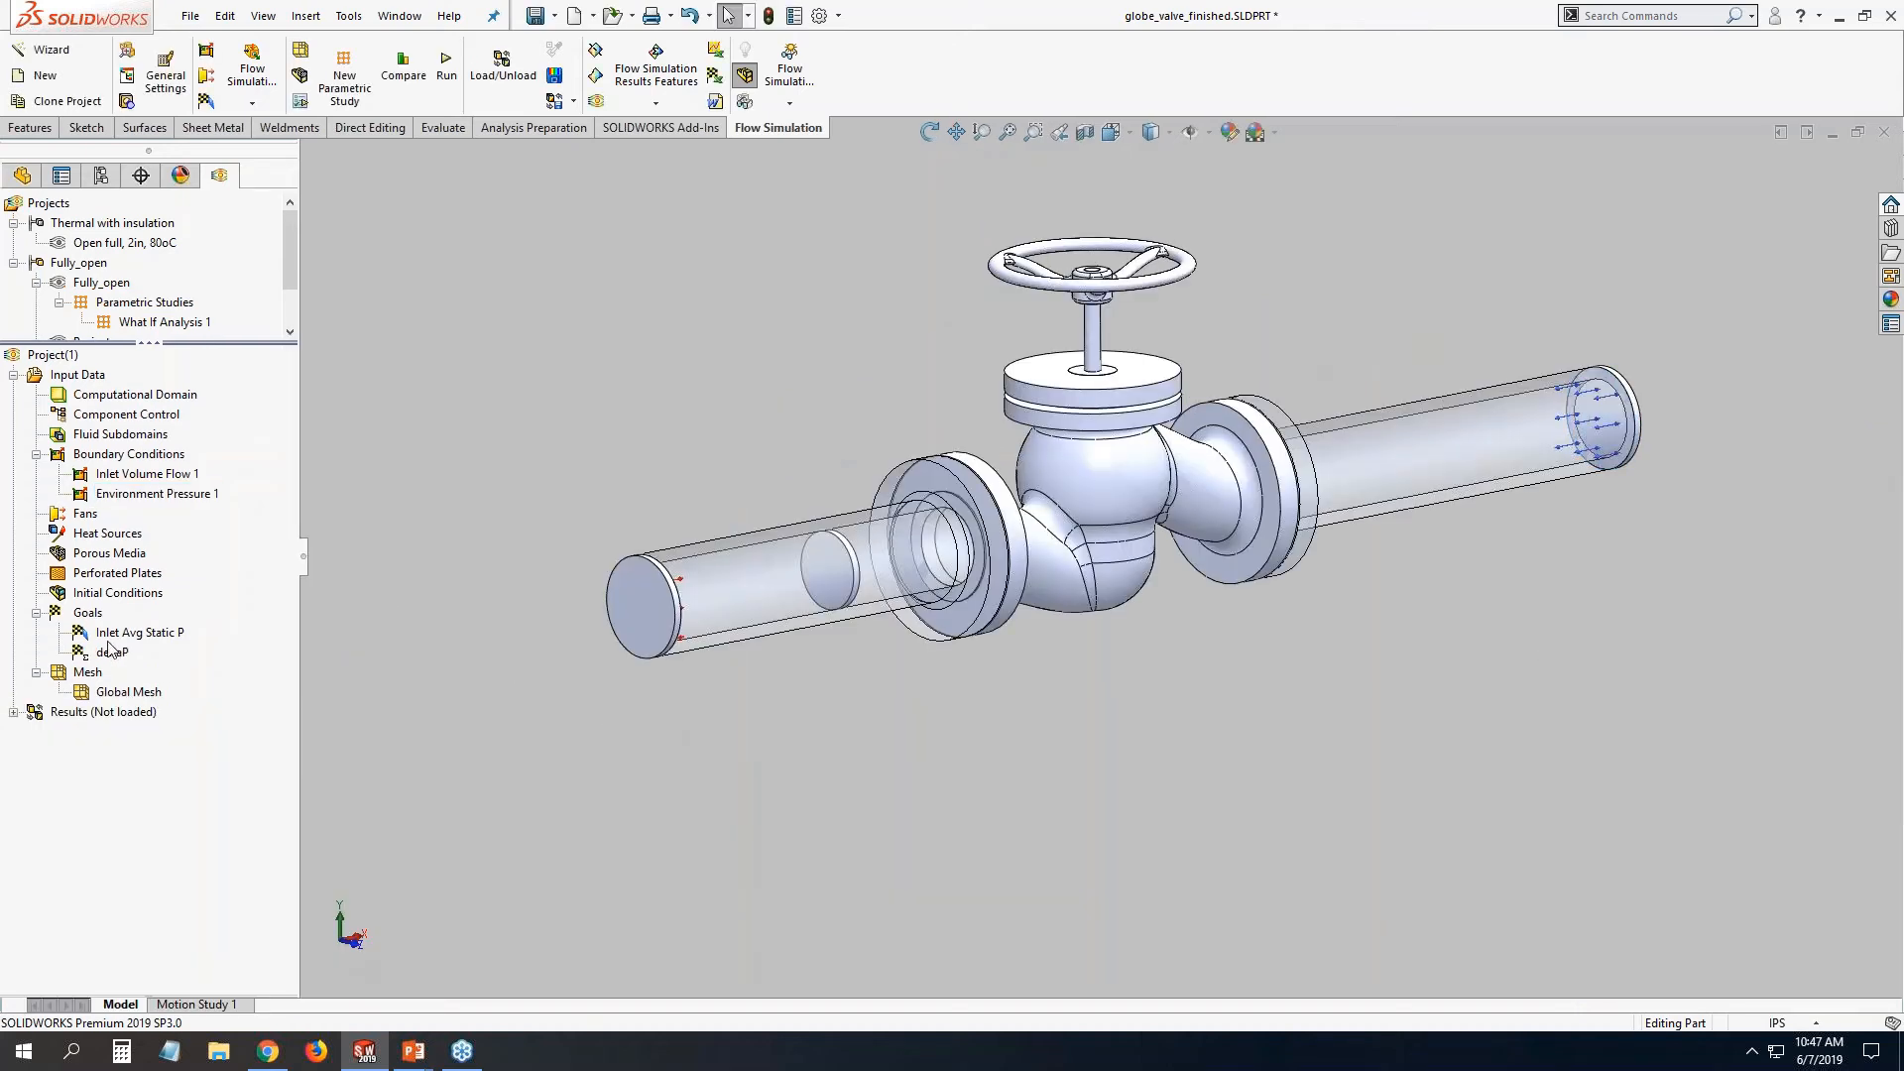
click(88, 614)
right_click(90, 619)
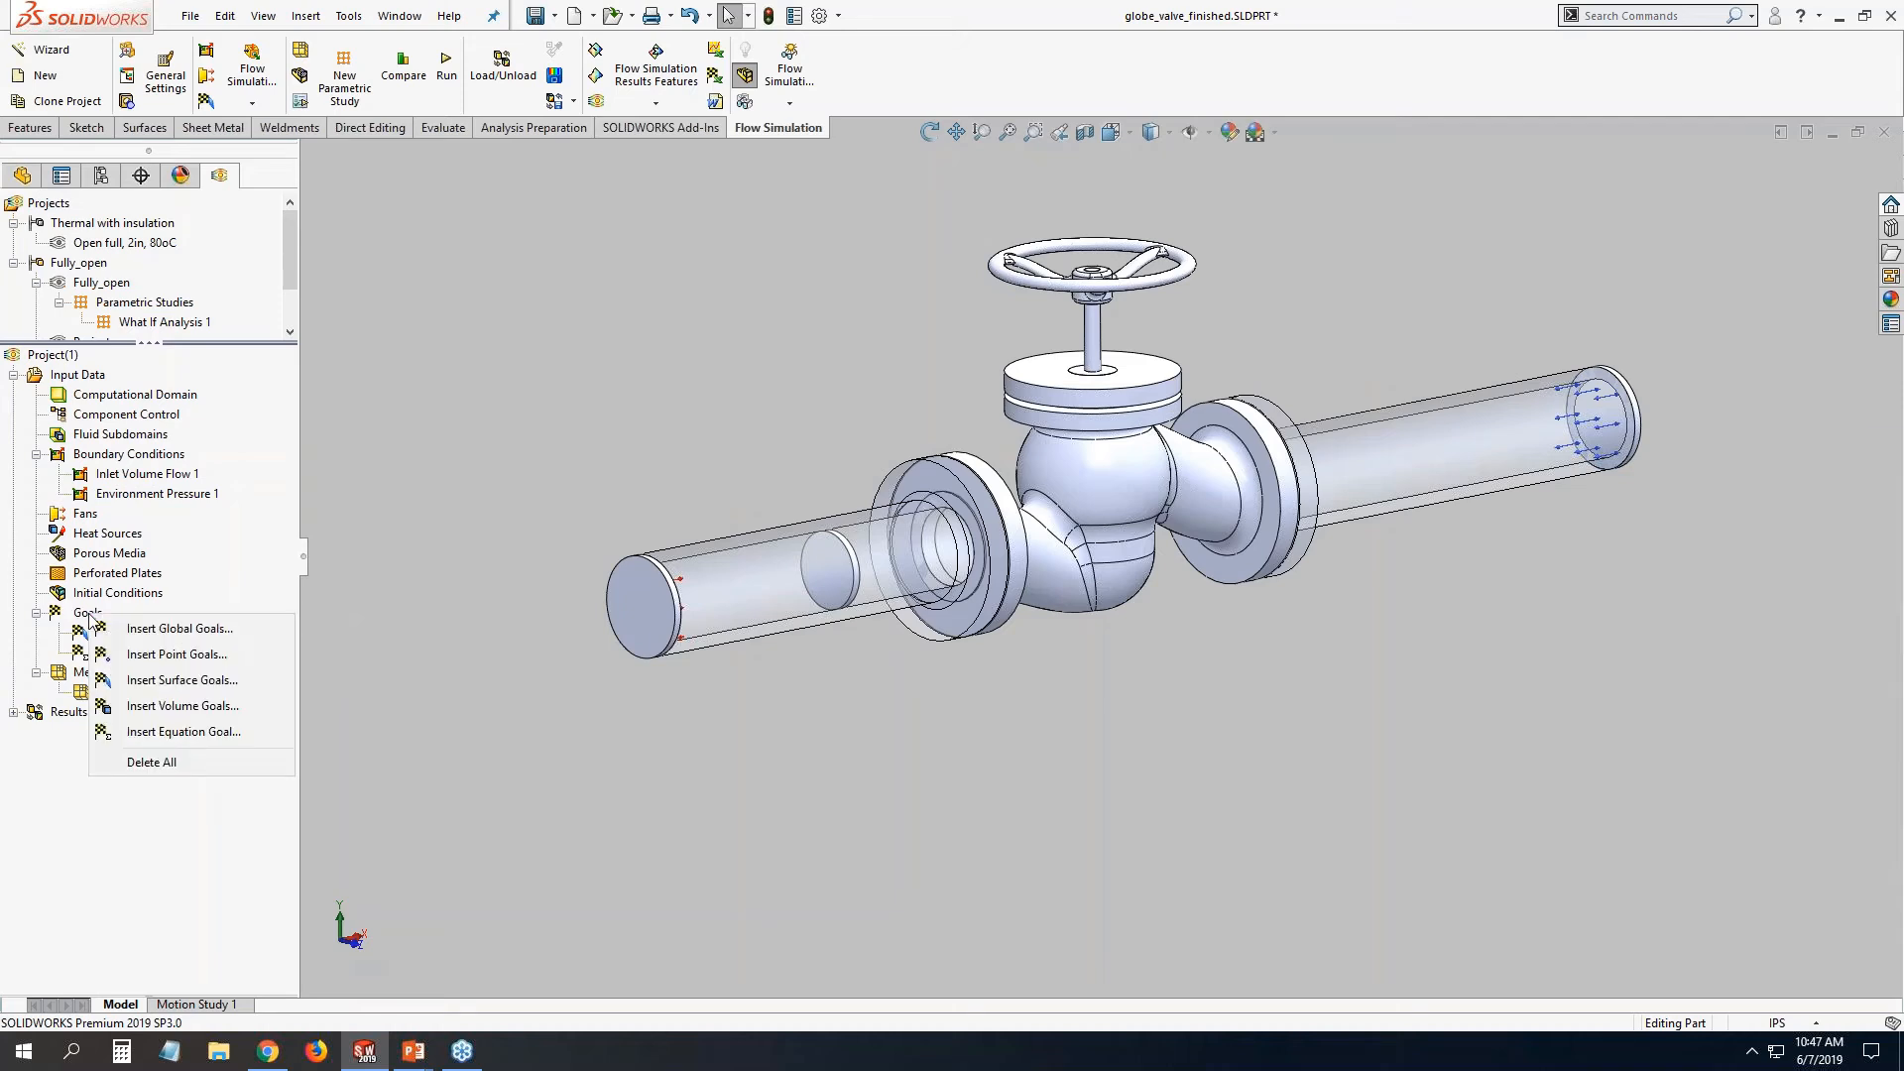
click(230, 729)
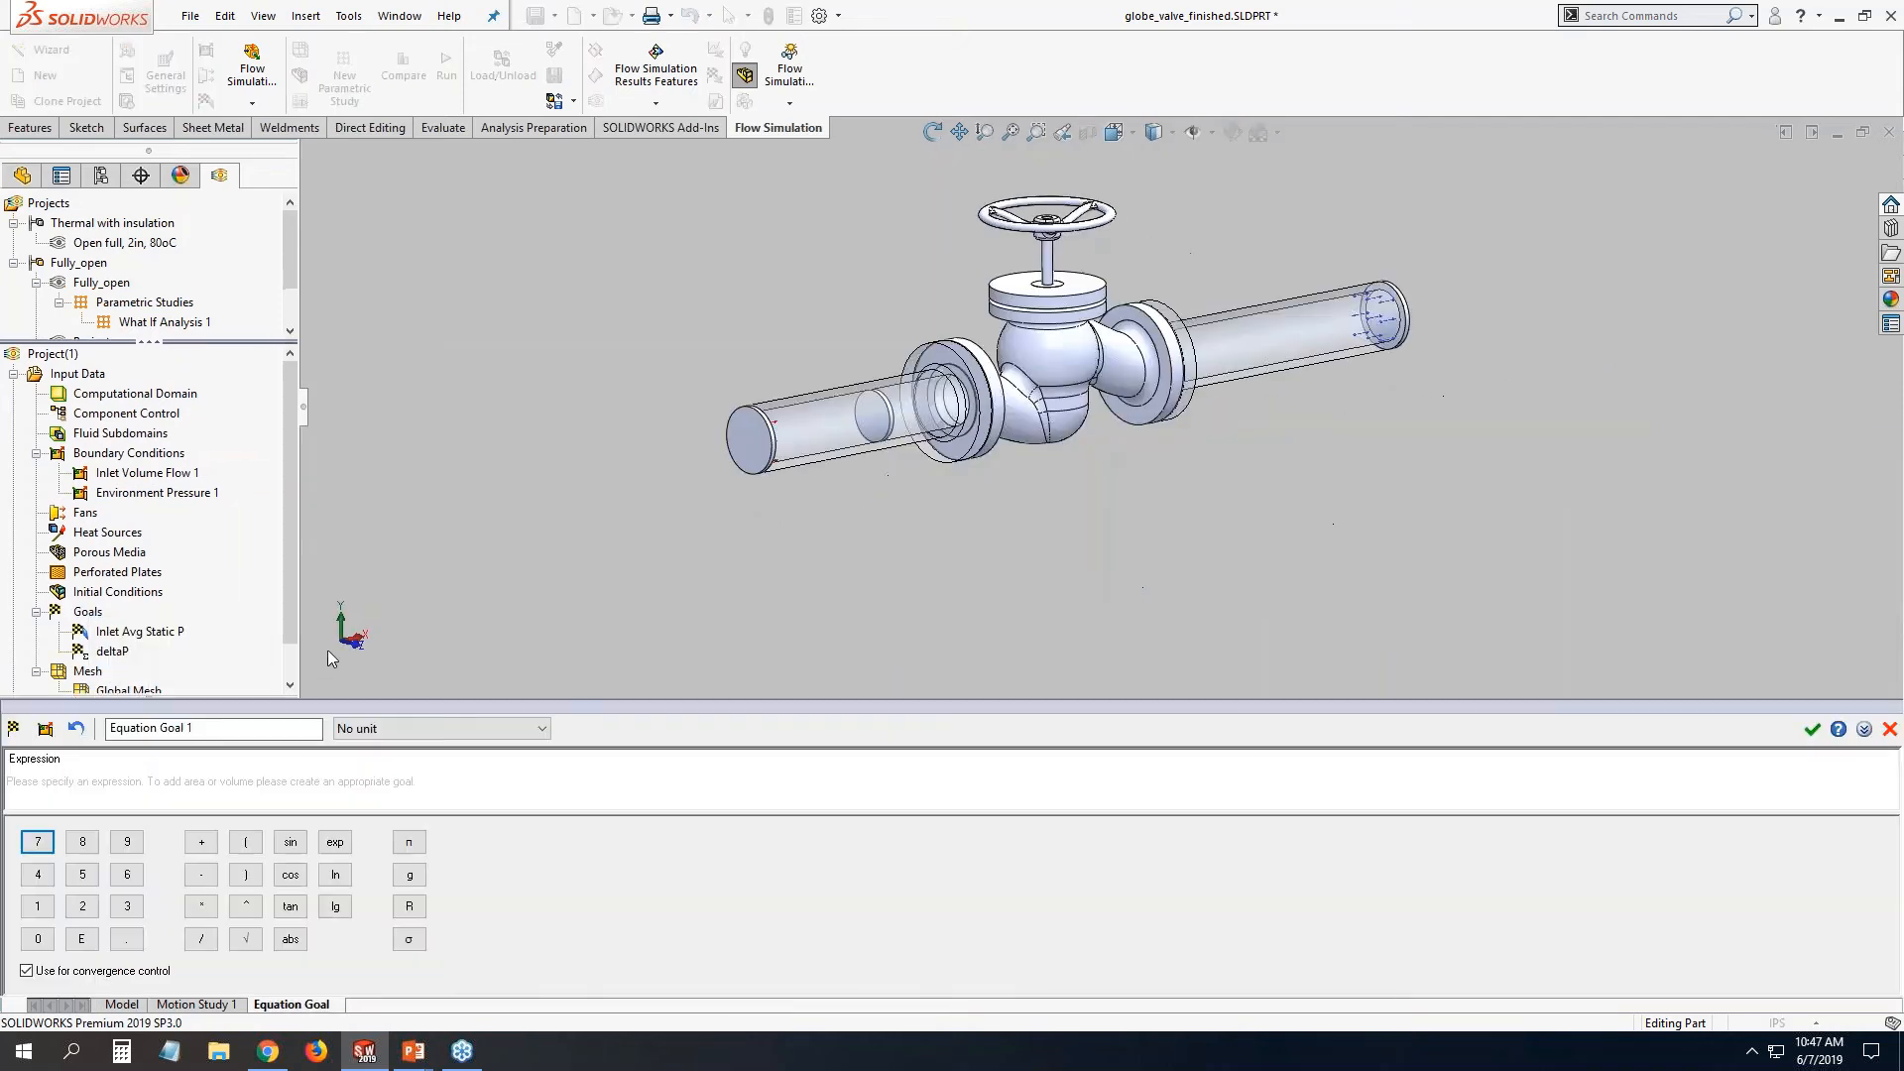
click(112, 652)
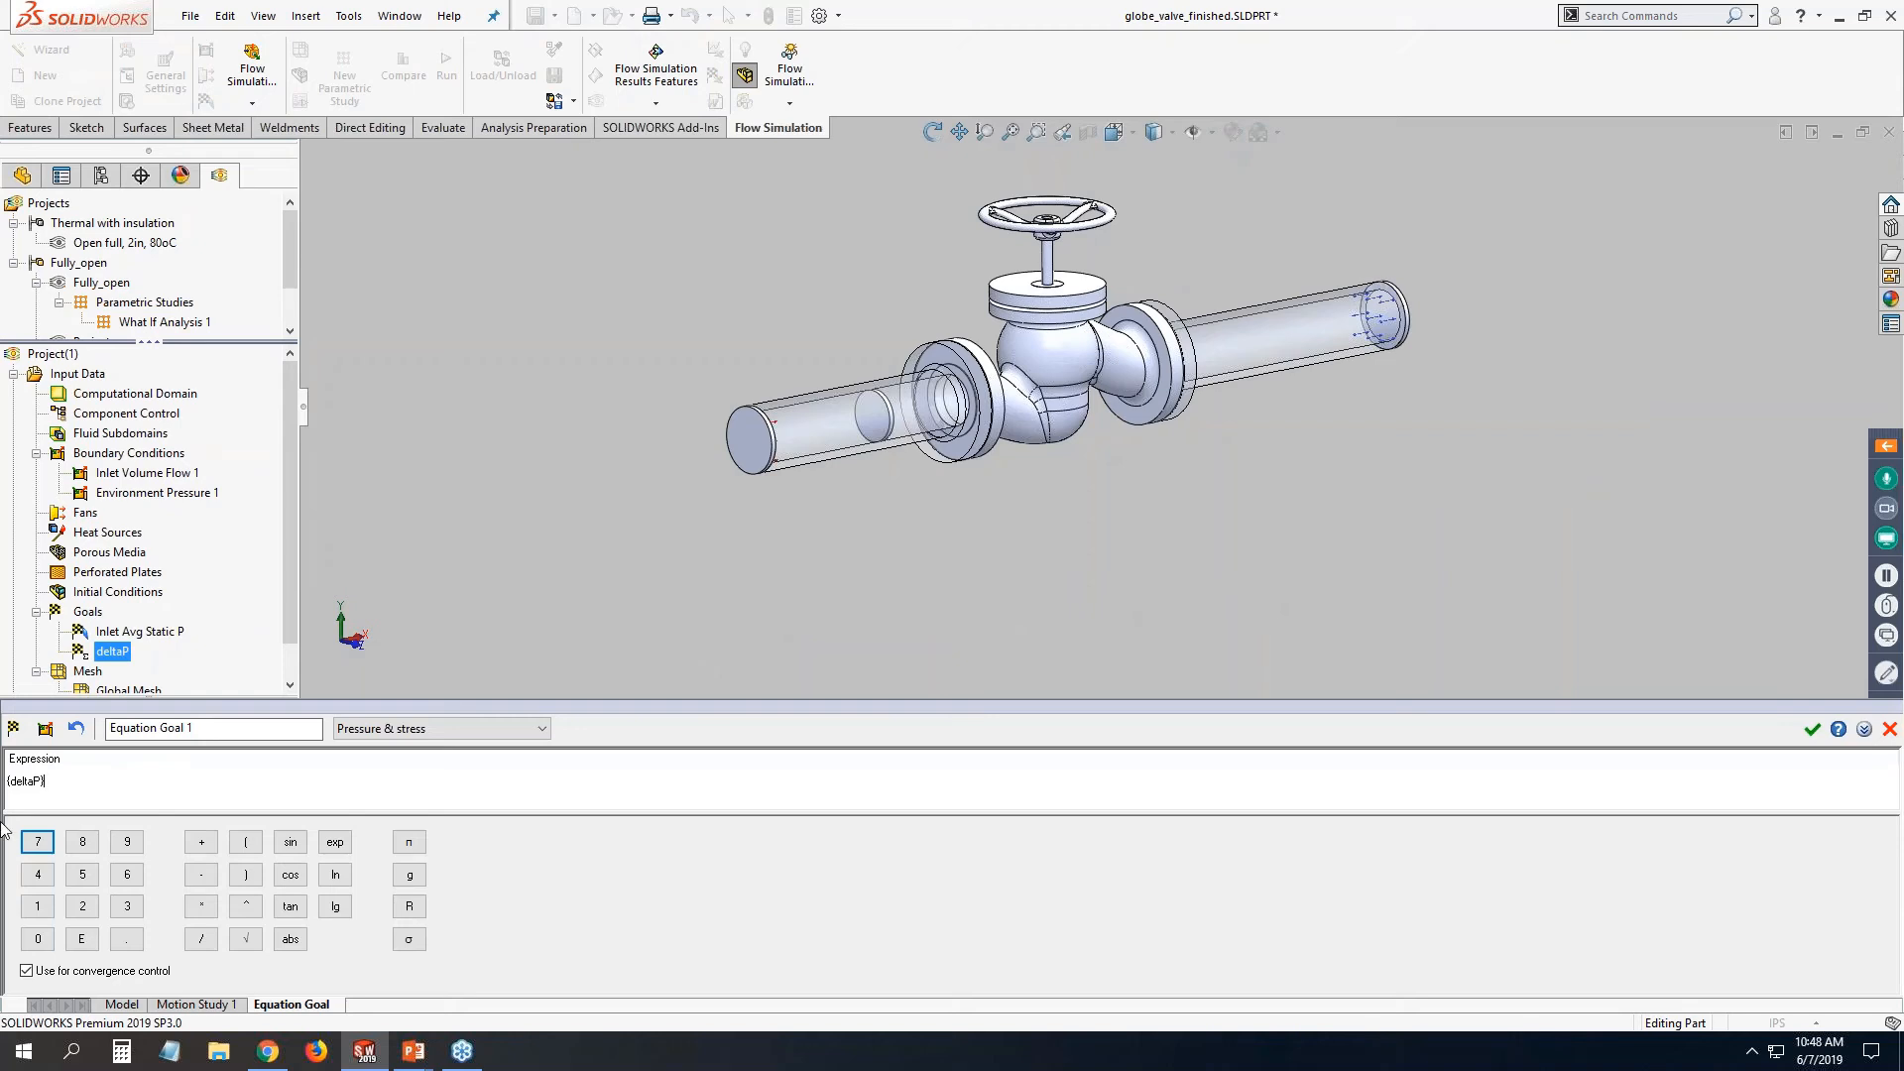
drag(44, 784, 3, 794)
click(65, 786)
click(1889, 728)
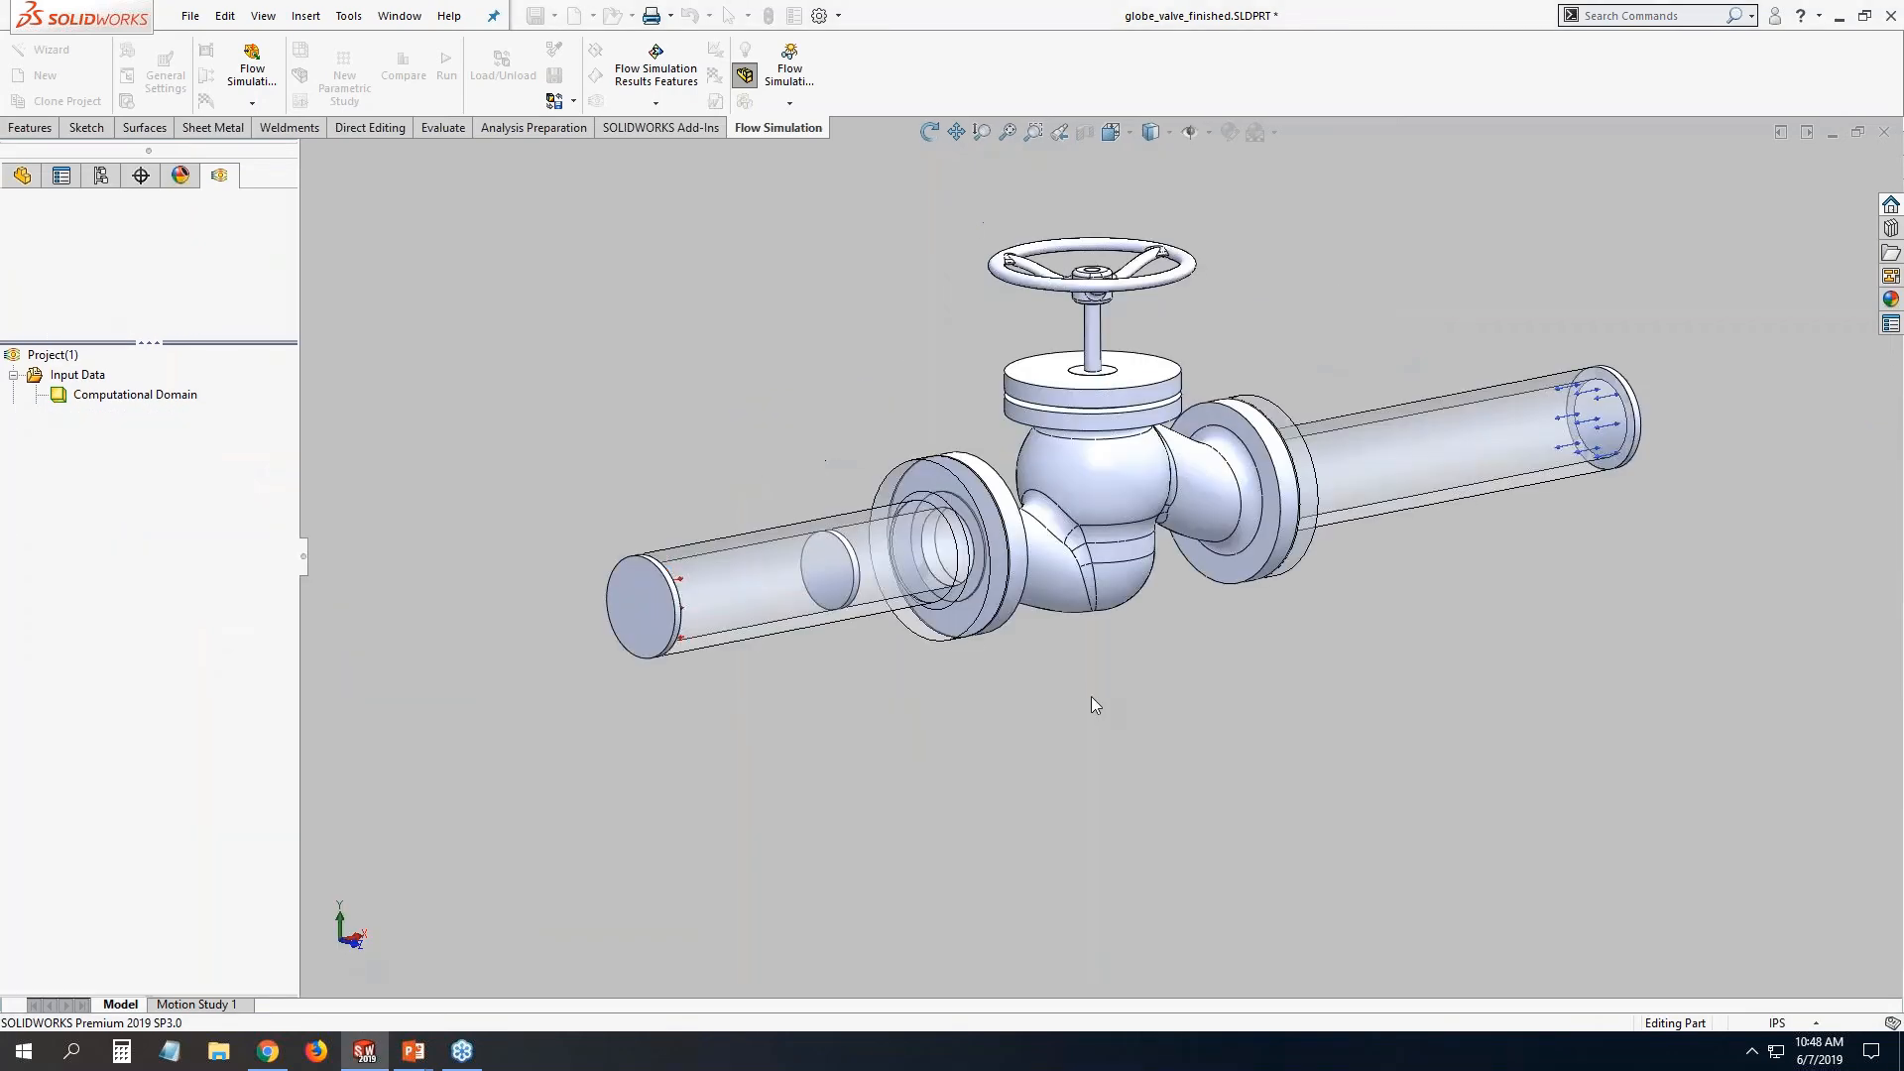
Delete the Inlet Avg Static P and deltaP goals from Project(1).
ctrl+click(148, 635)
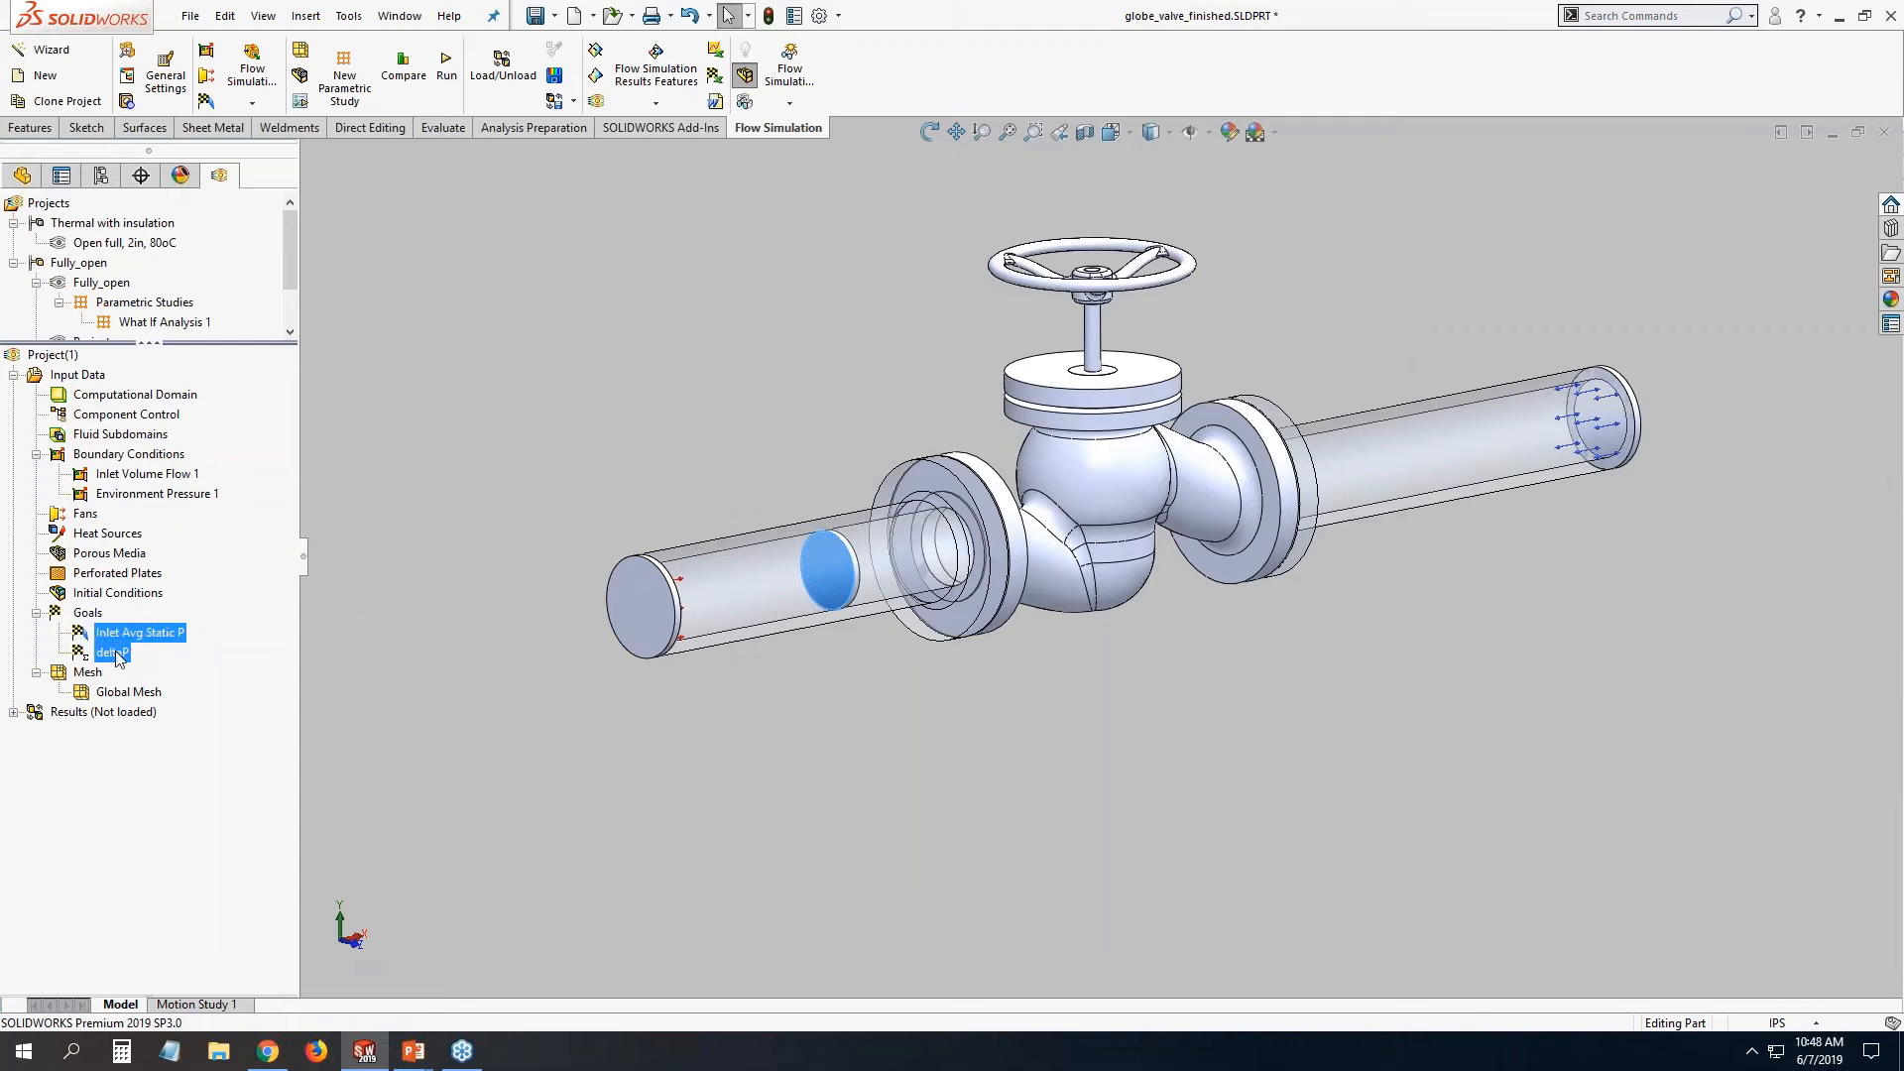
right_click(118, 656)
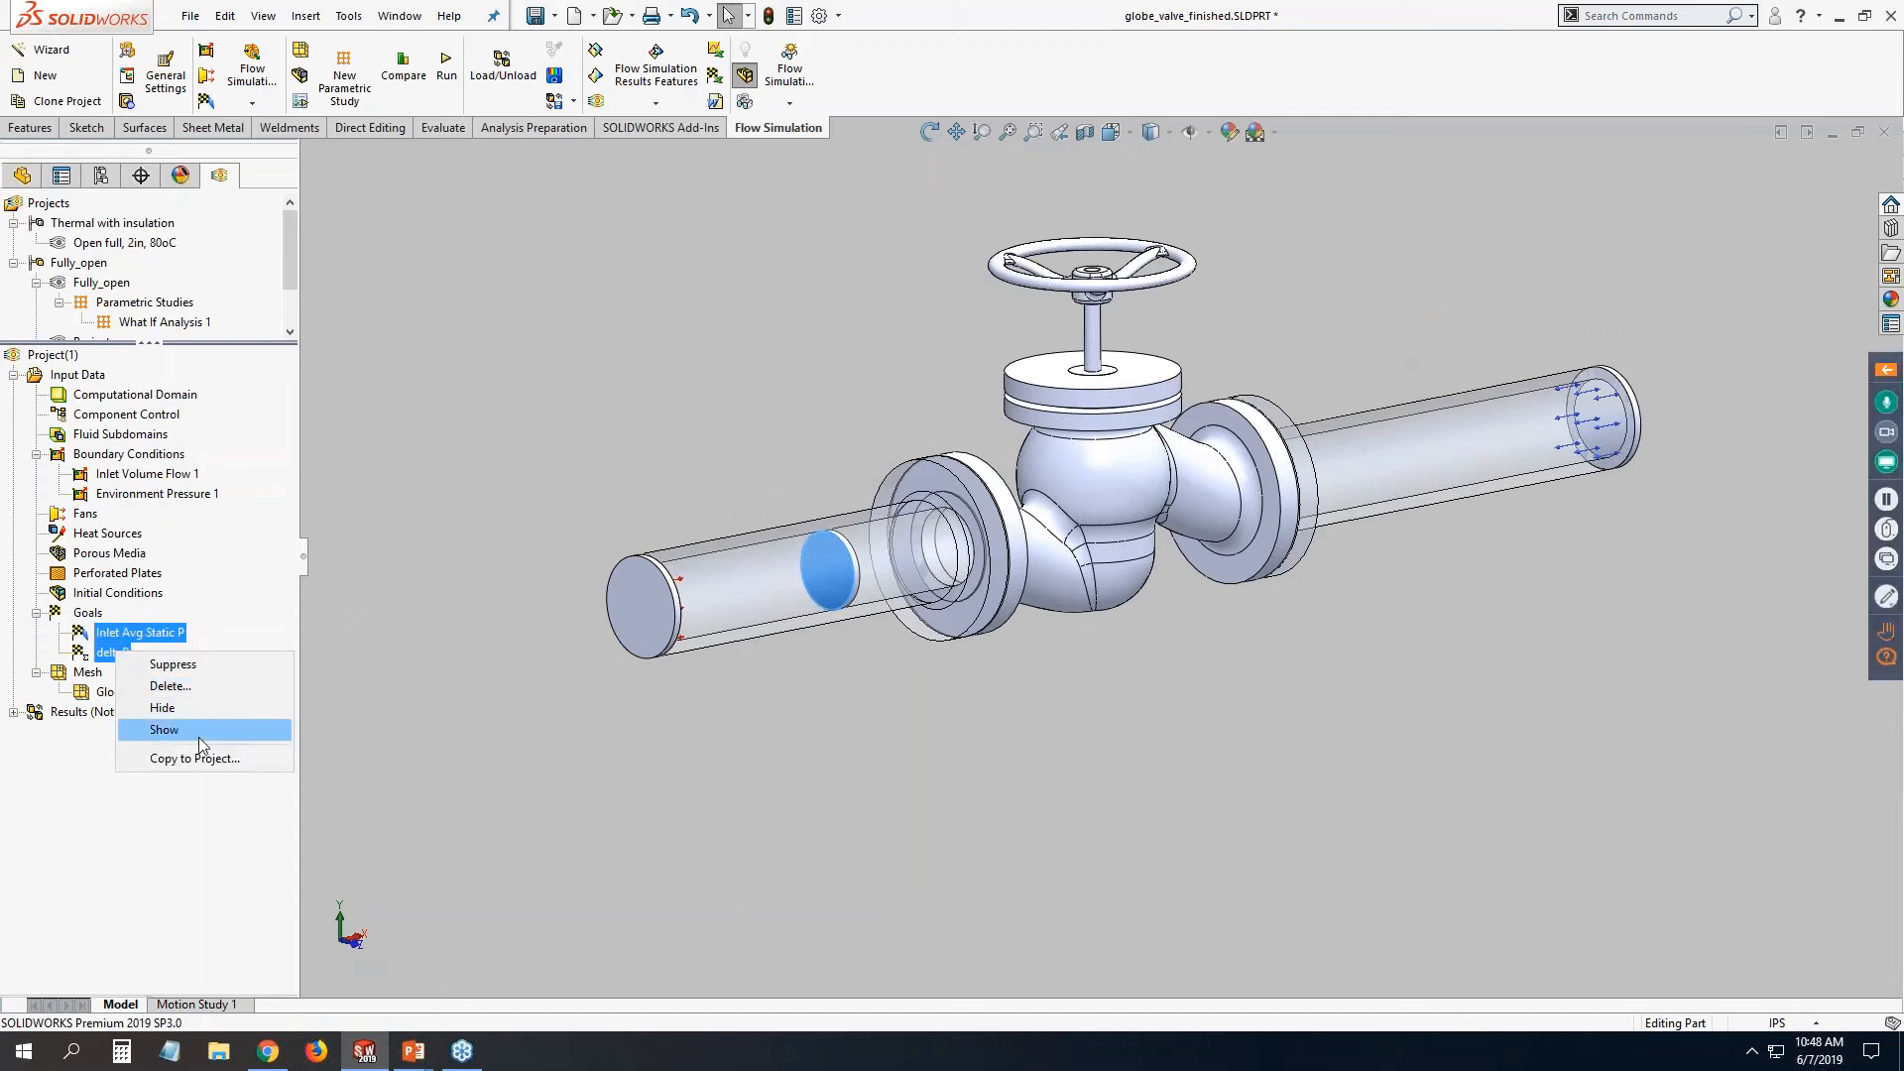
click(226, 685)
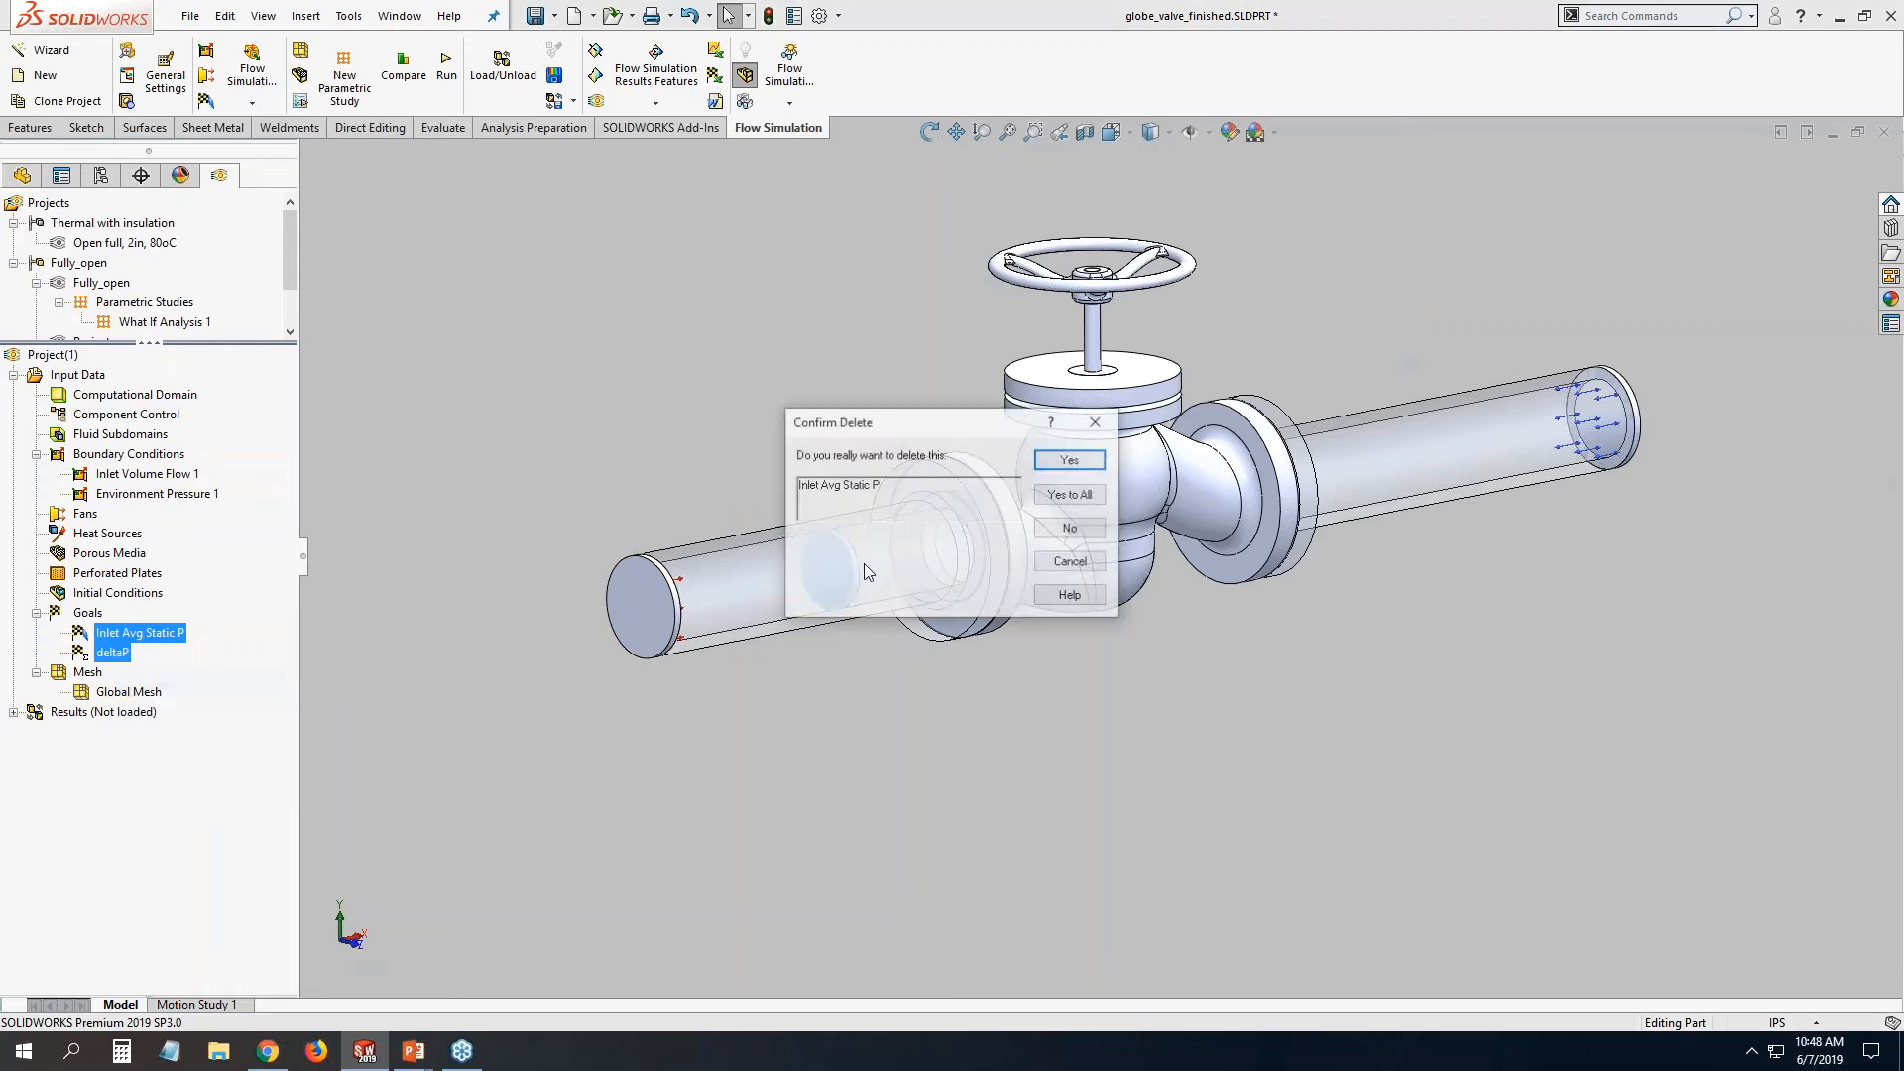
click(1069, 494)
Copy the GG Max Velocity 1, Cv and K resistance coeff goals from the Test 2 project to Project(1) only.
scroll(293, 270, down, 1)
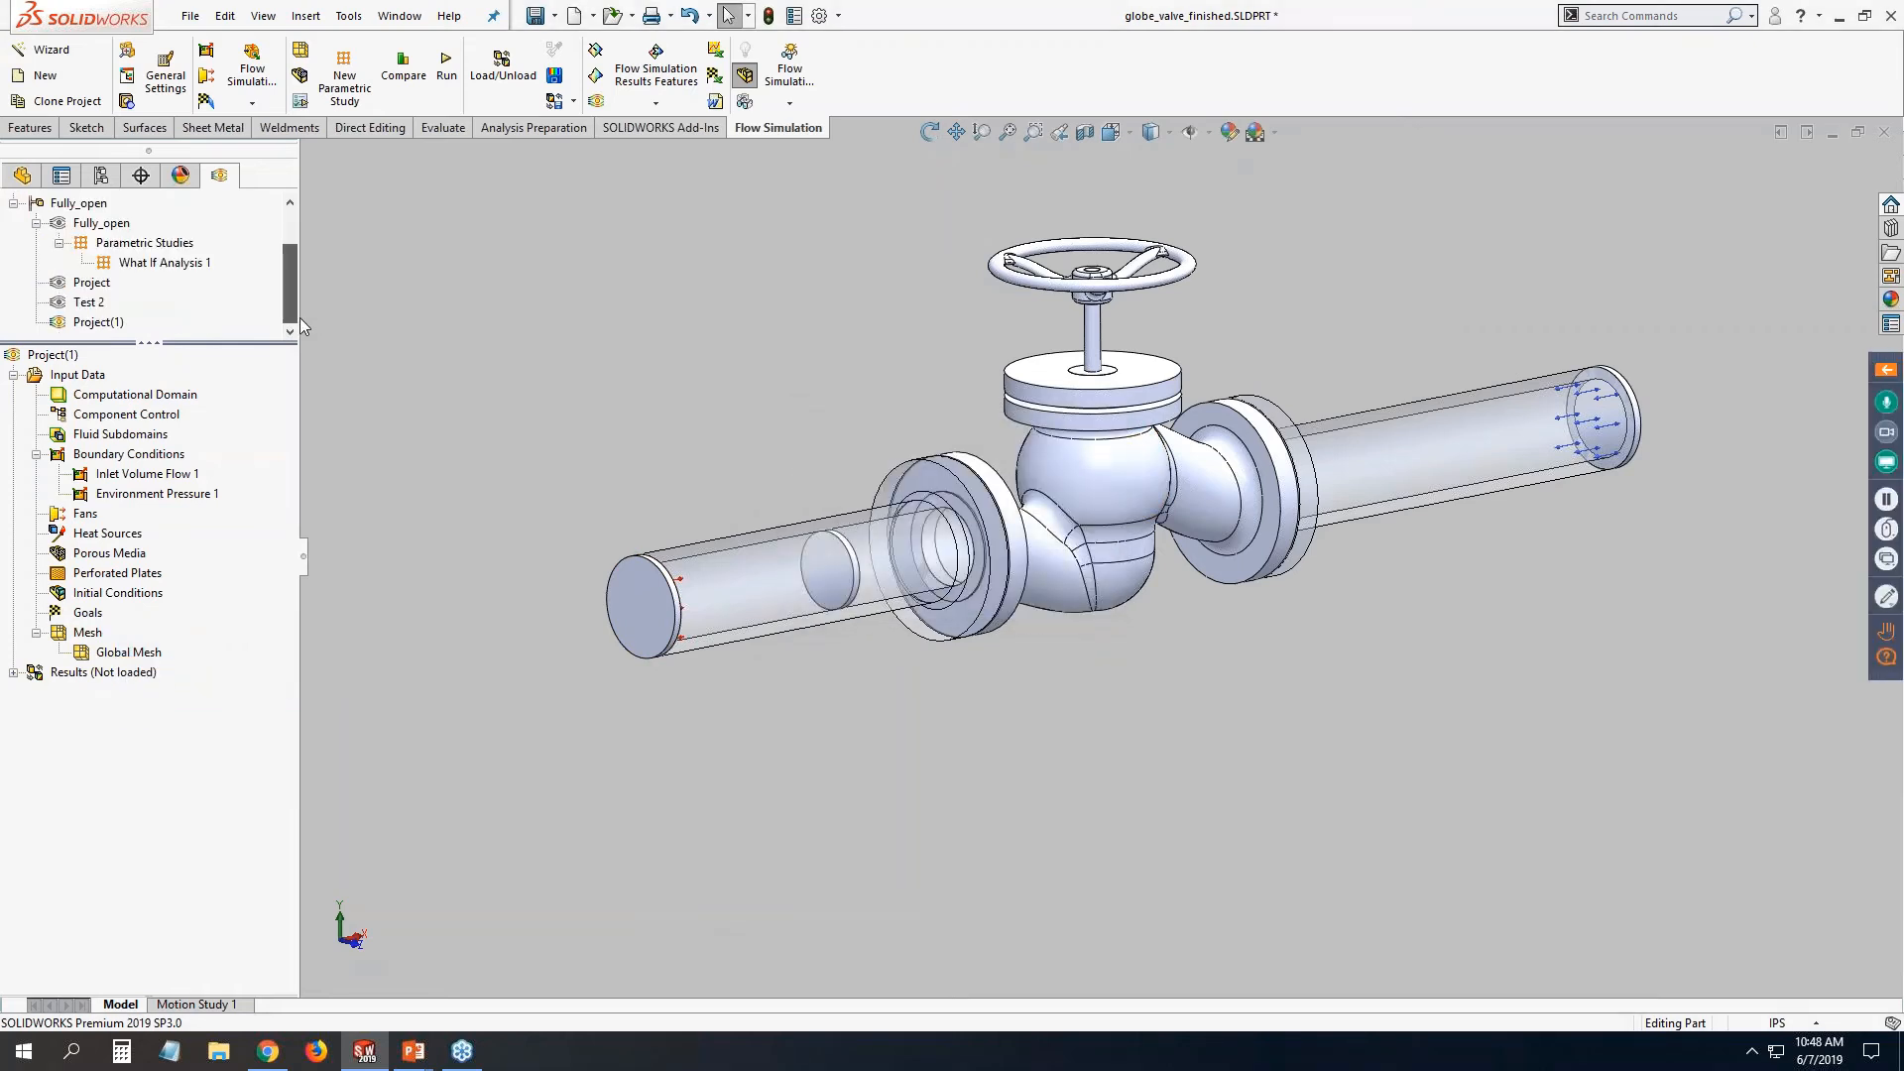
right_click(94, 305)
click(156, 318)
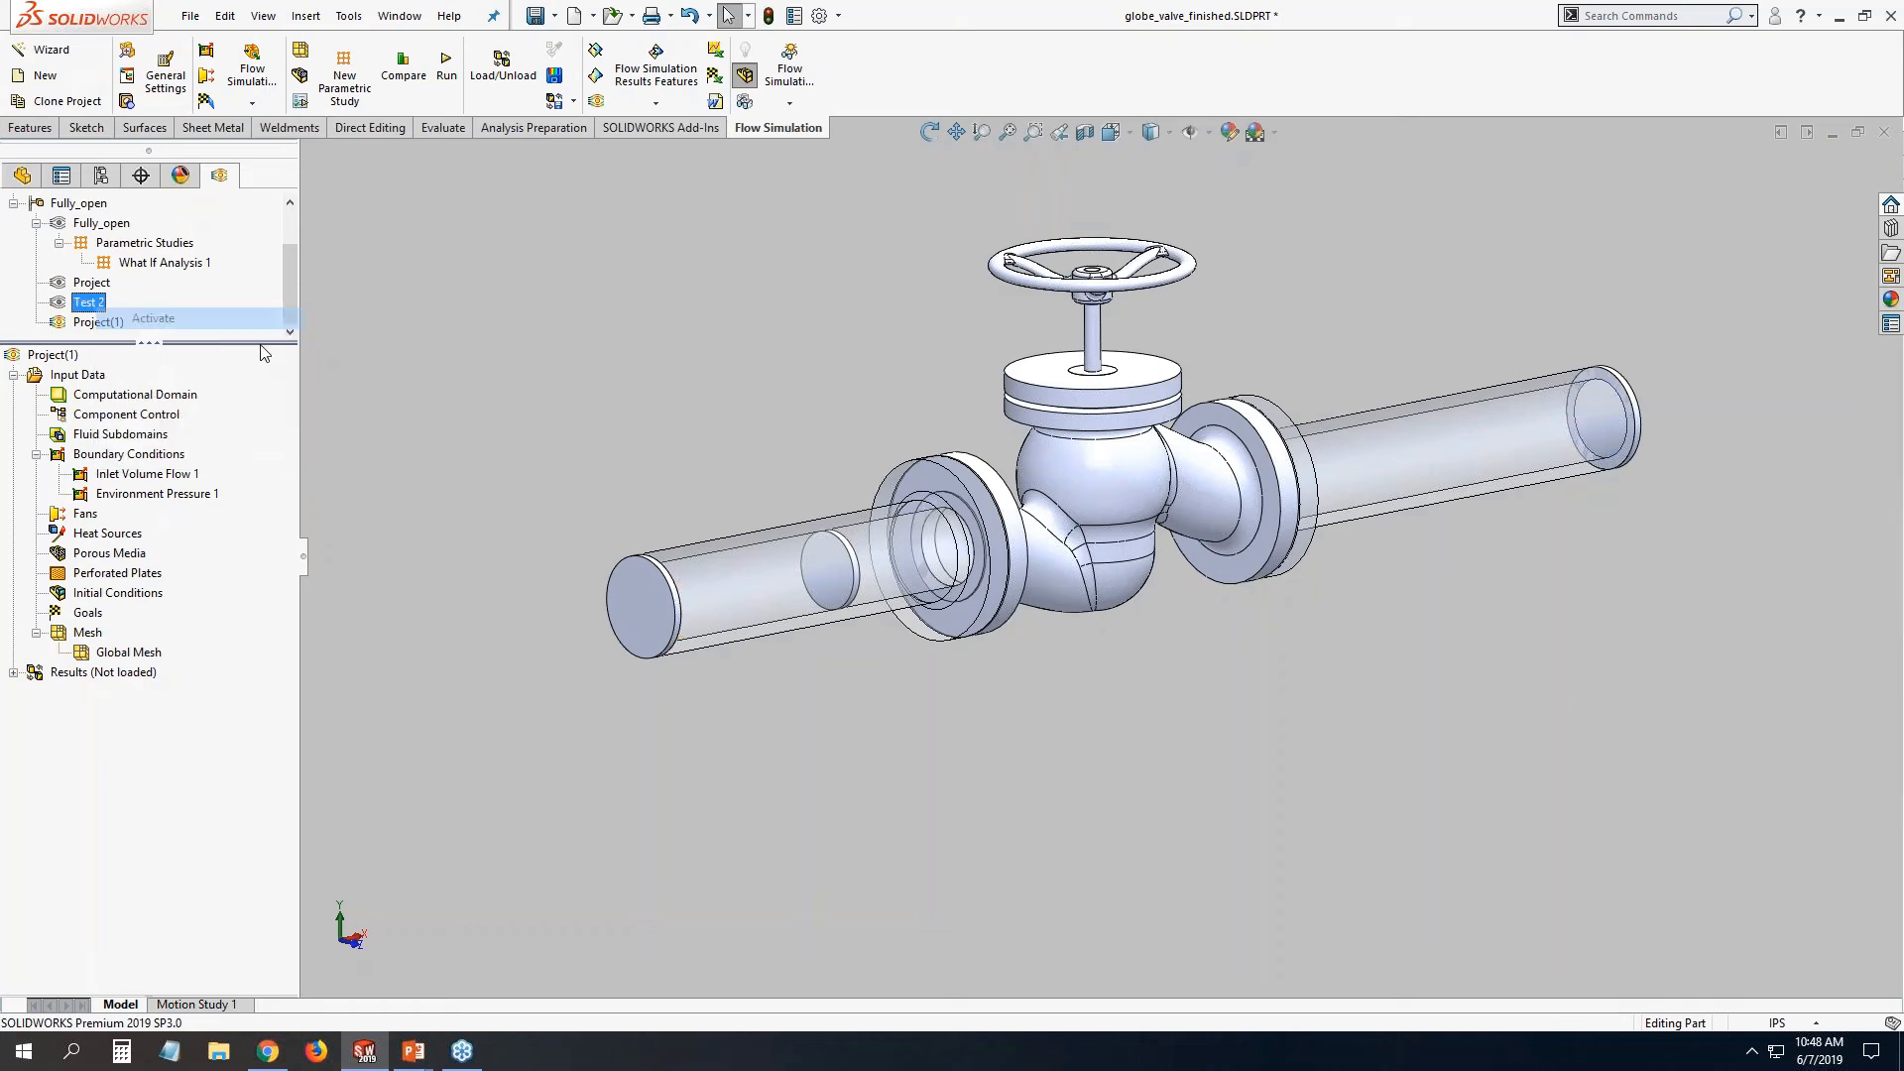
click(105, 714)
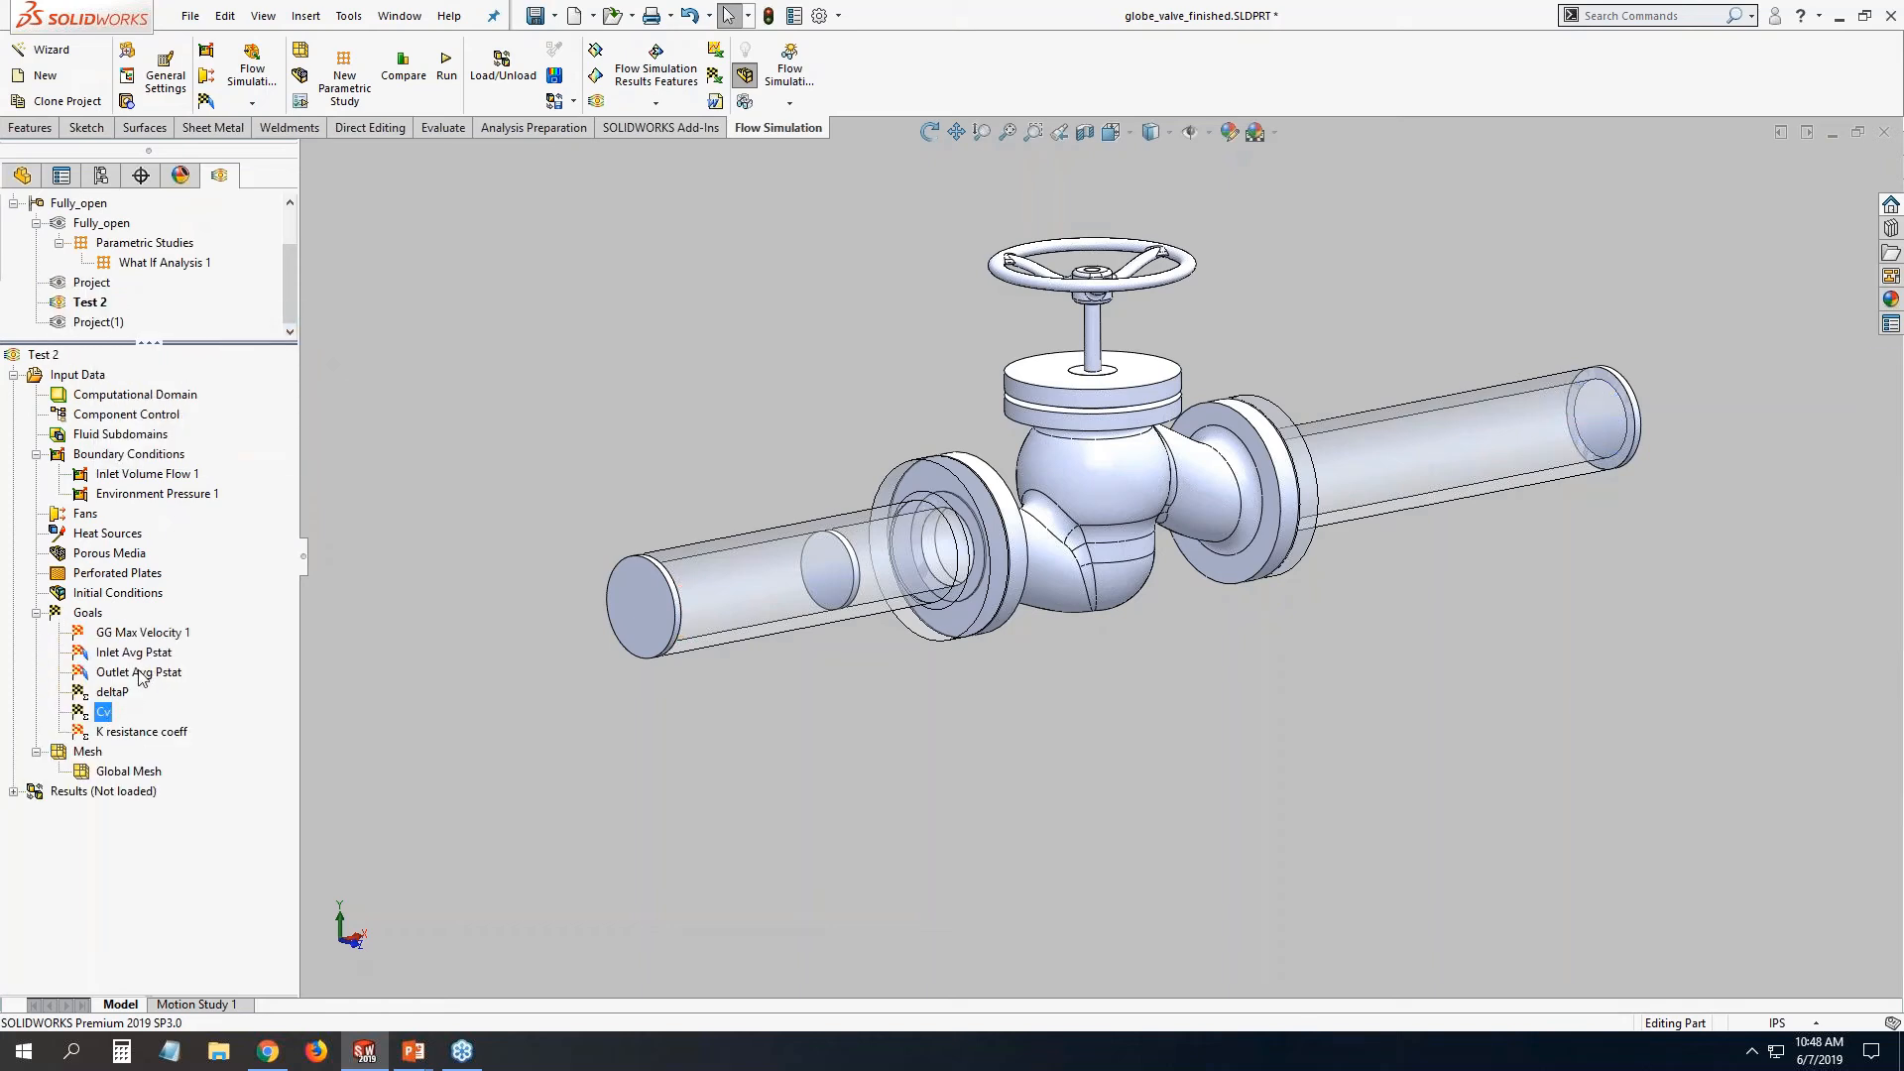
ctrl+click(148, 731)
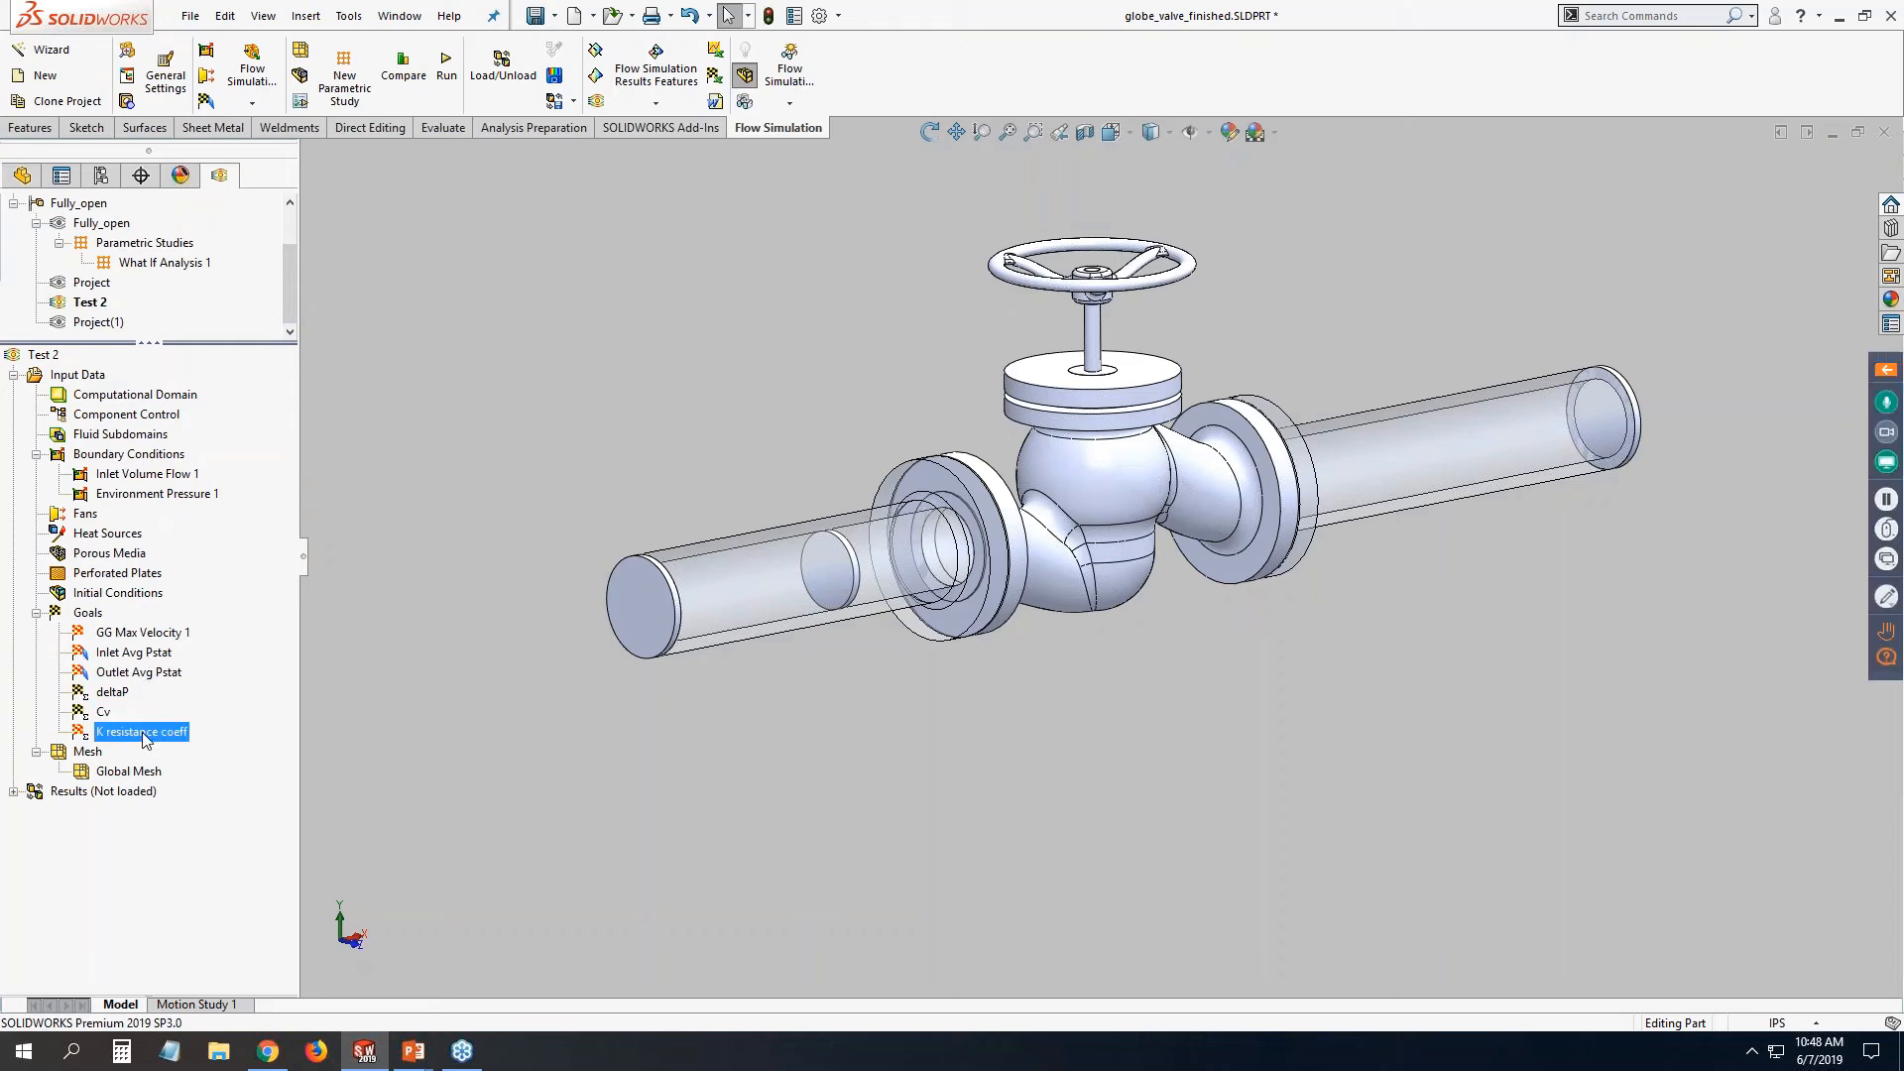
ctrl+click(159, 633)
right_click(158, 633)
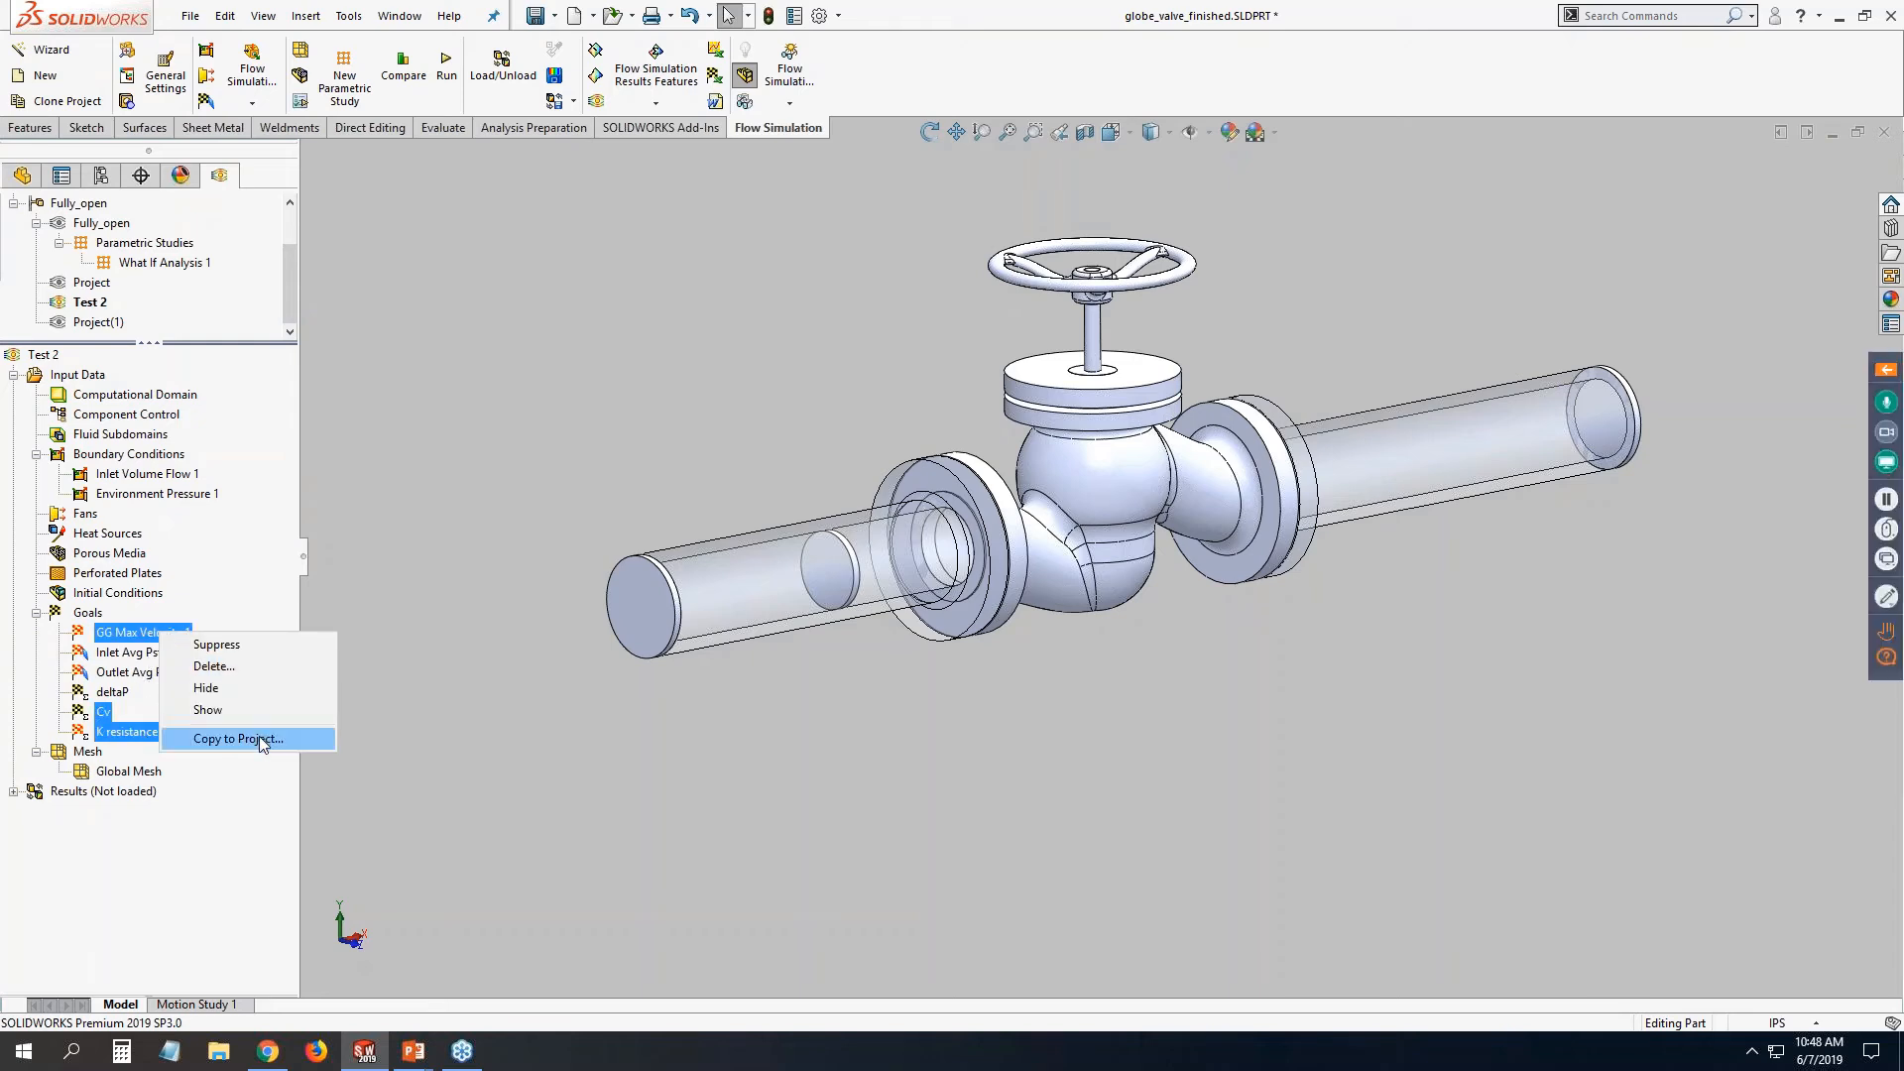
click(259, 735)
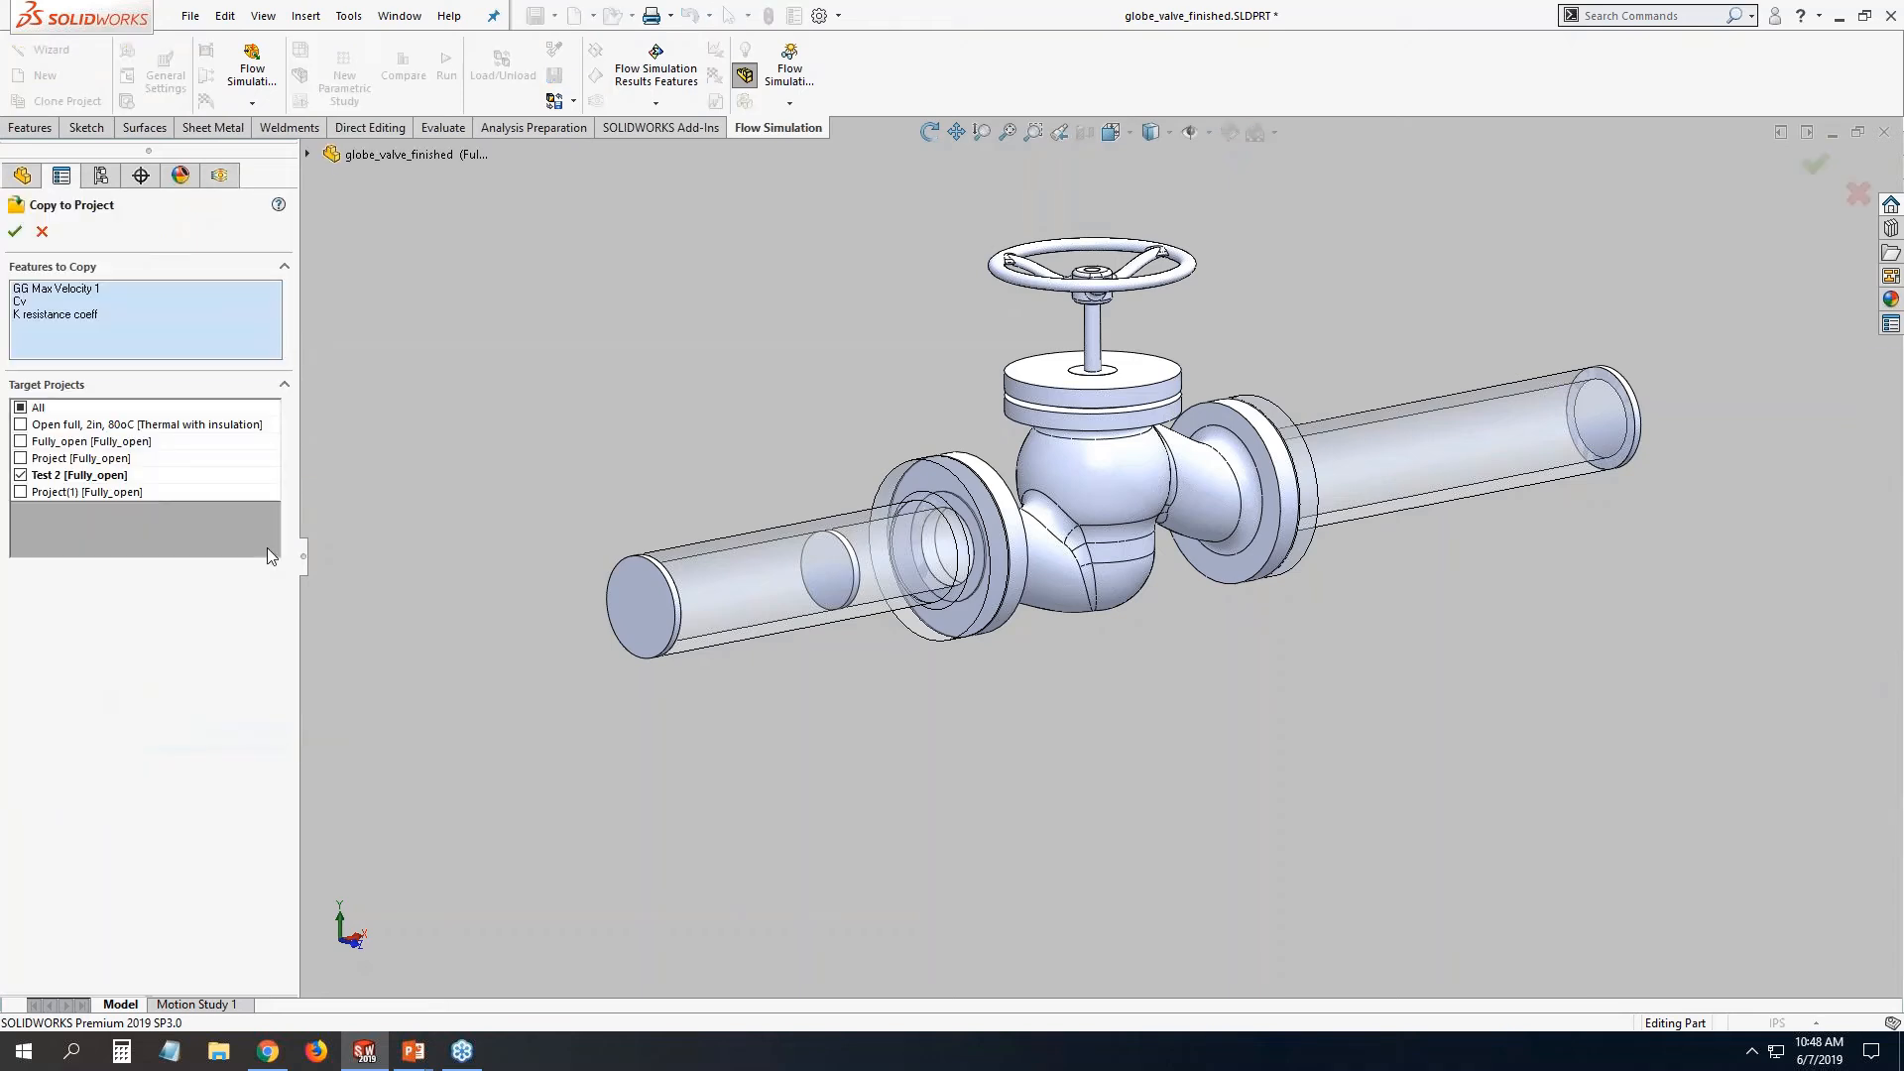
click(20, 475)
click(20, 492)
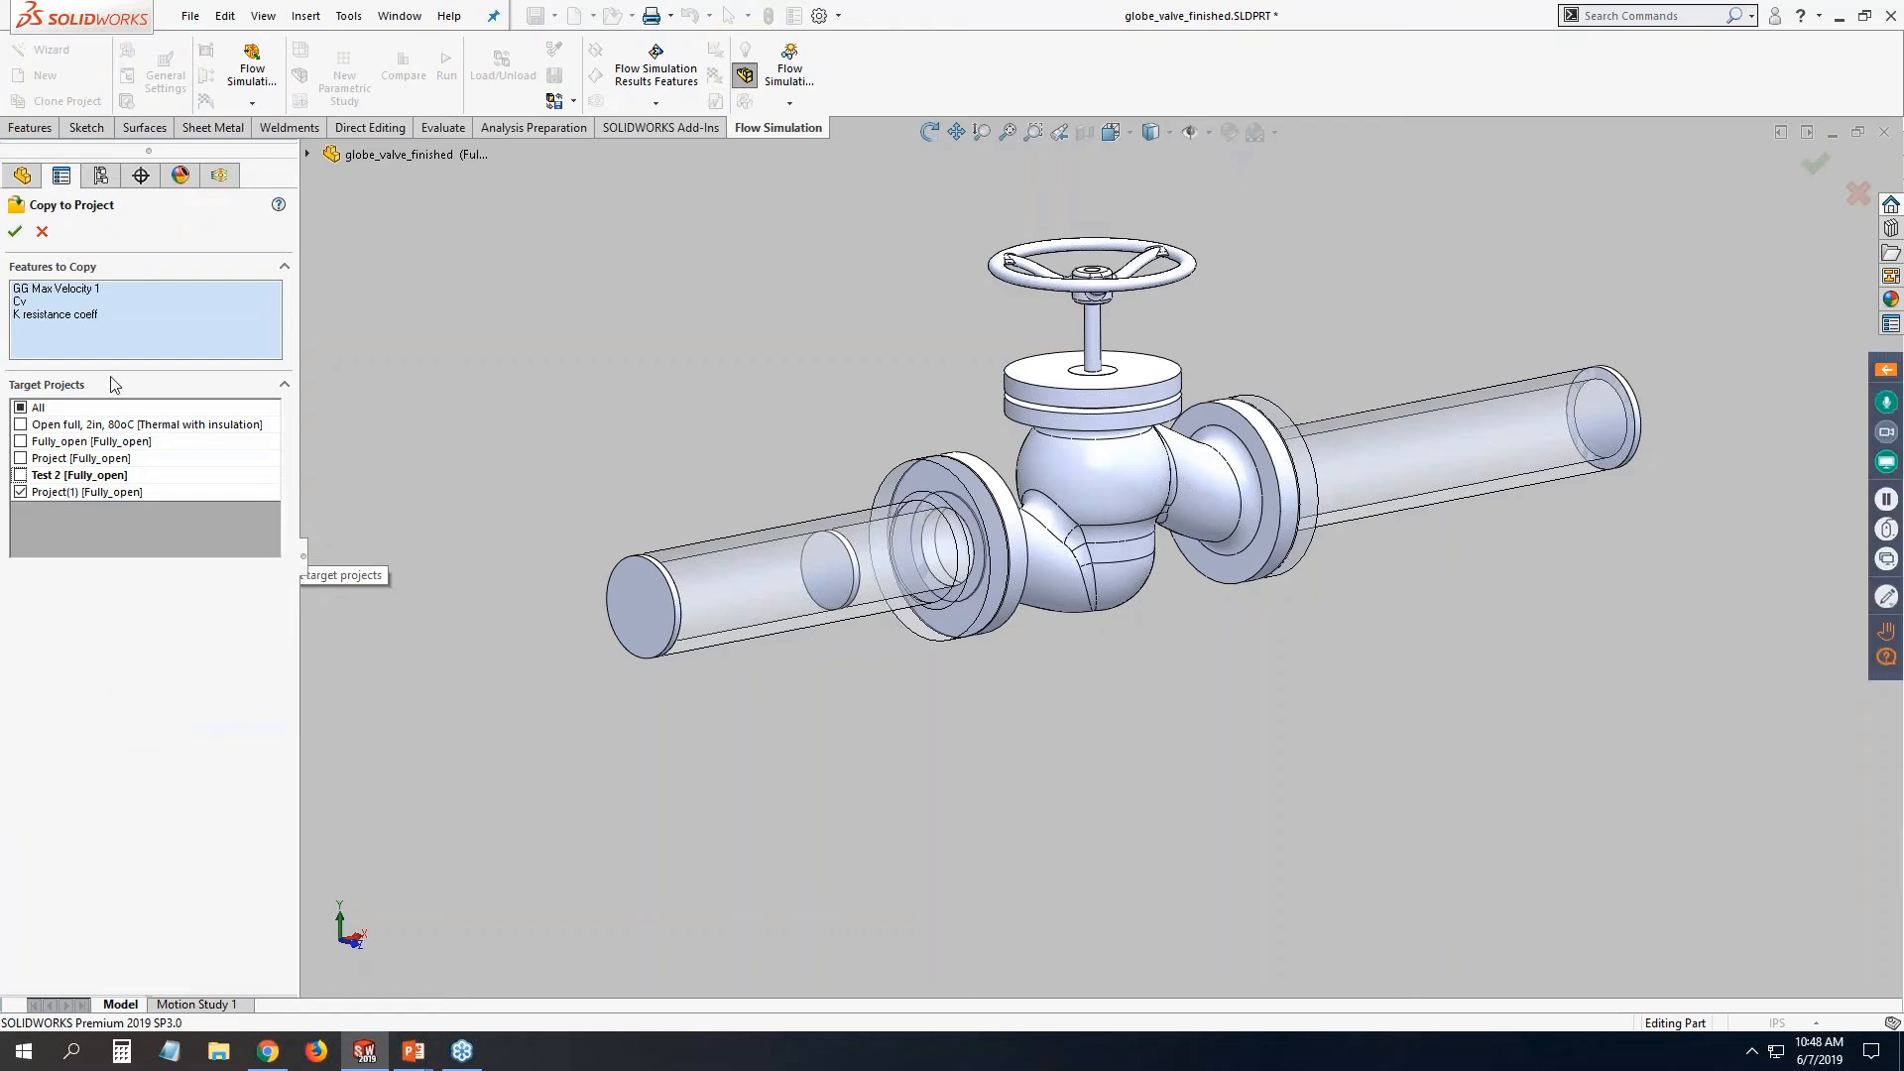
click(16, 233)
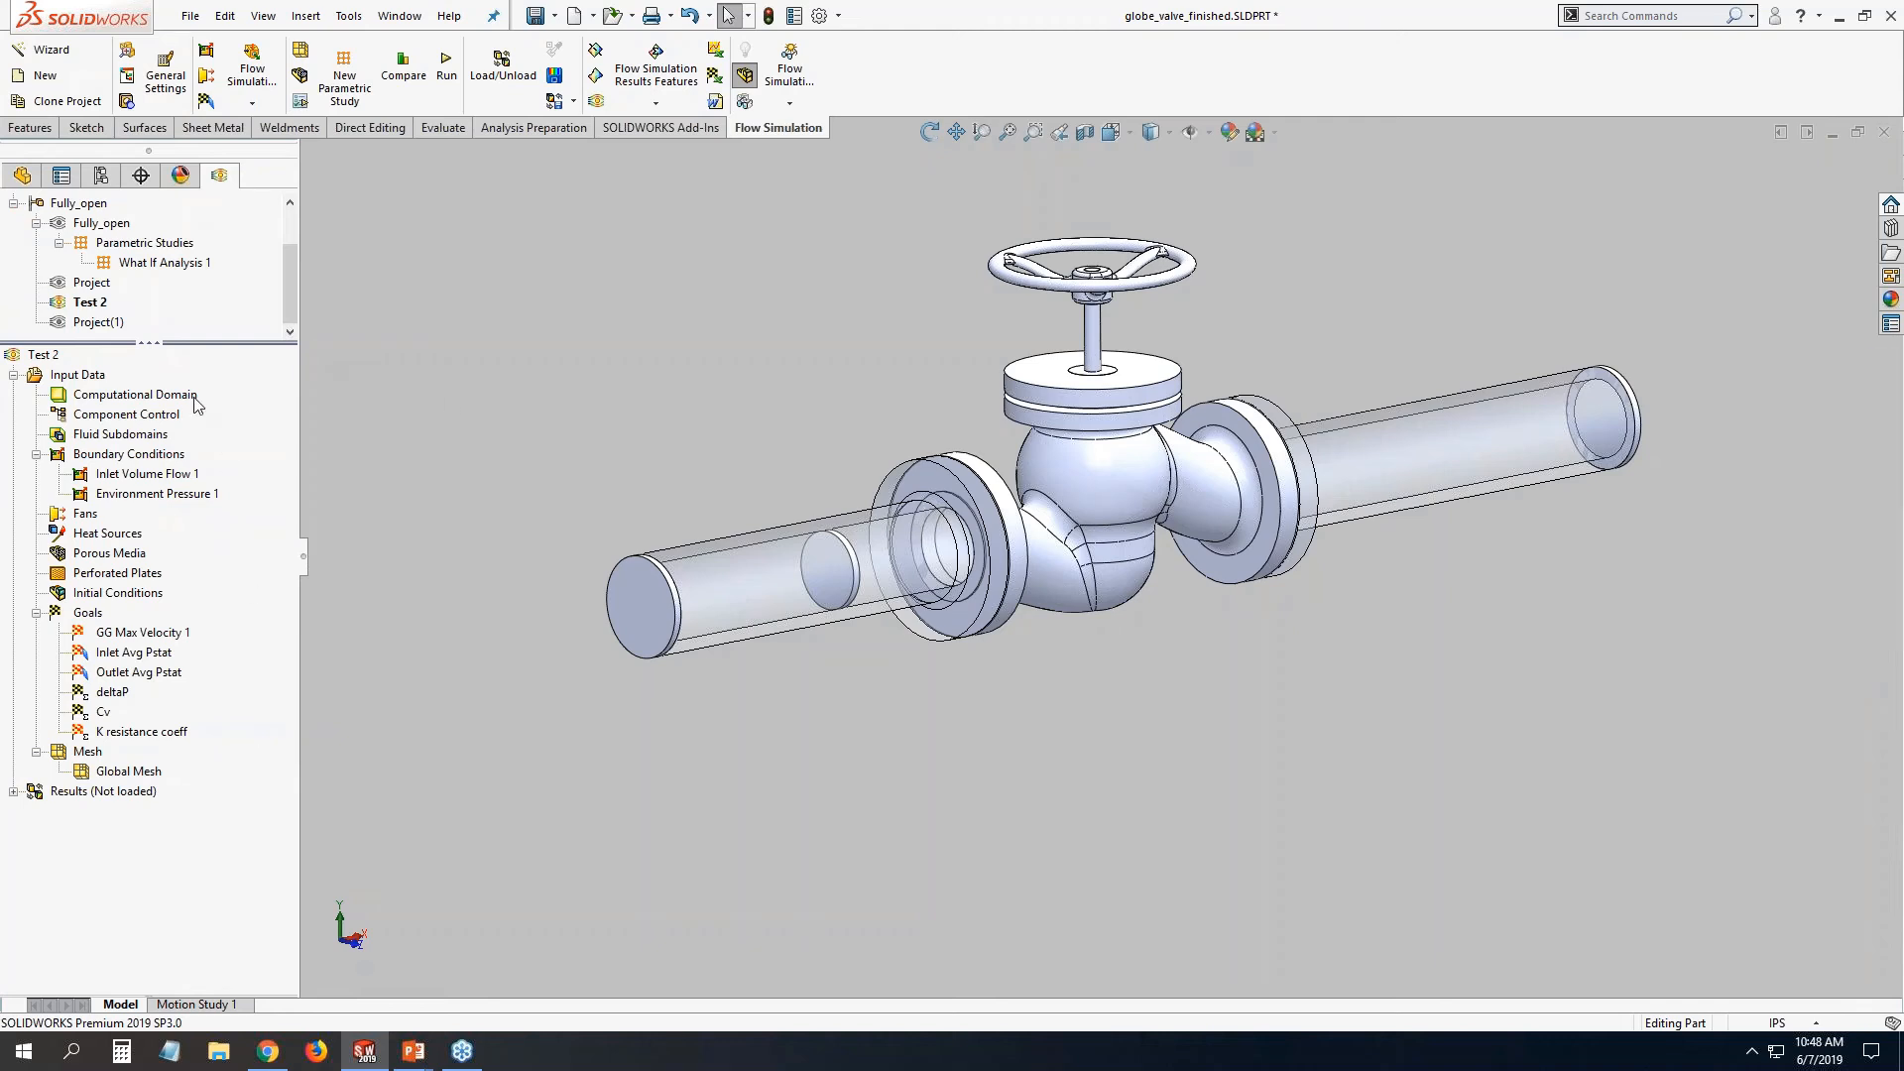
Activate Project(1) and check its copied goals from GG Maximum Velocity 1 to K resistance coeff.
right_click(121, 330)
click(169, 329)
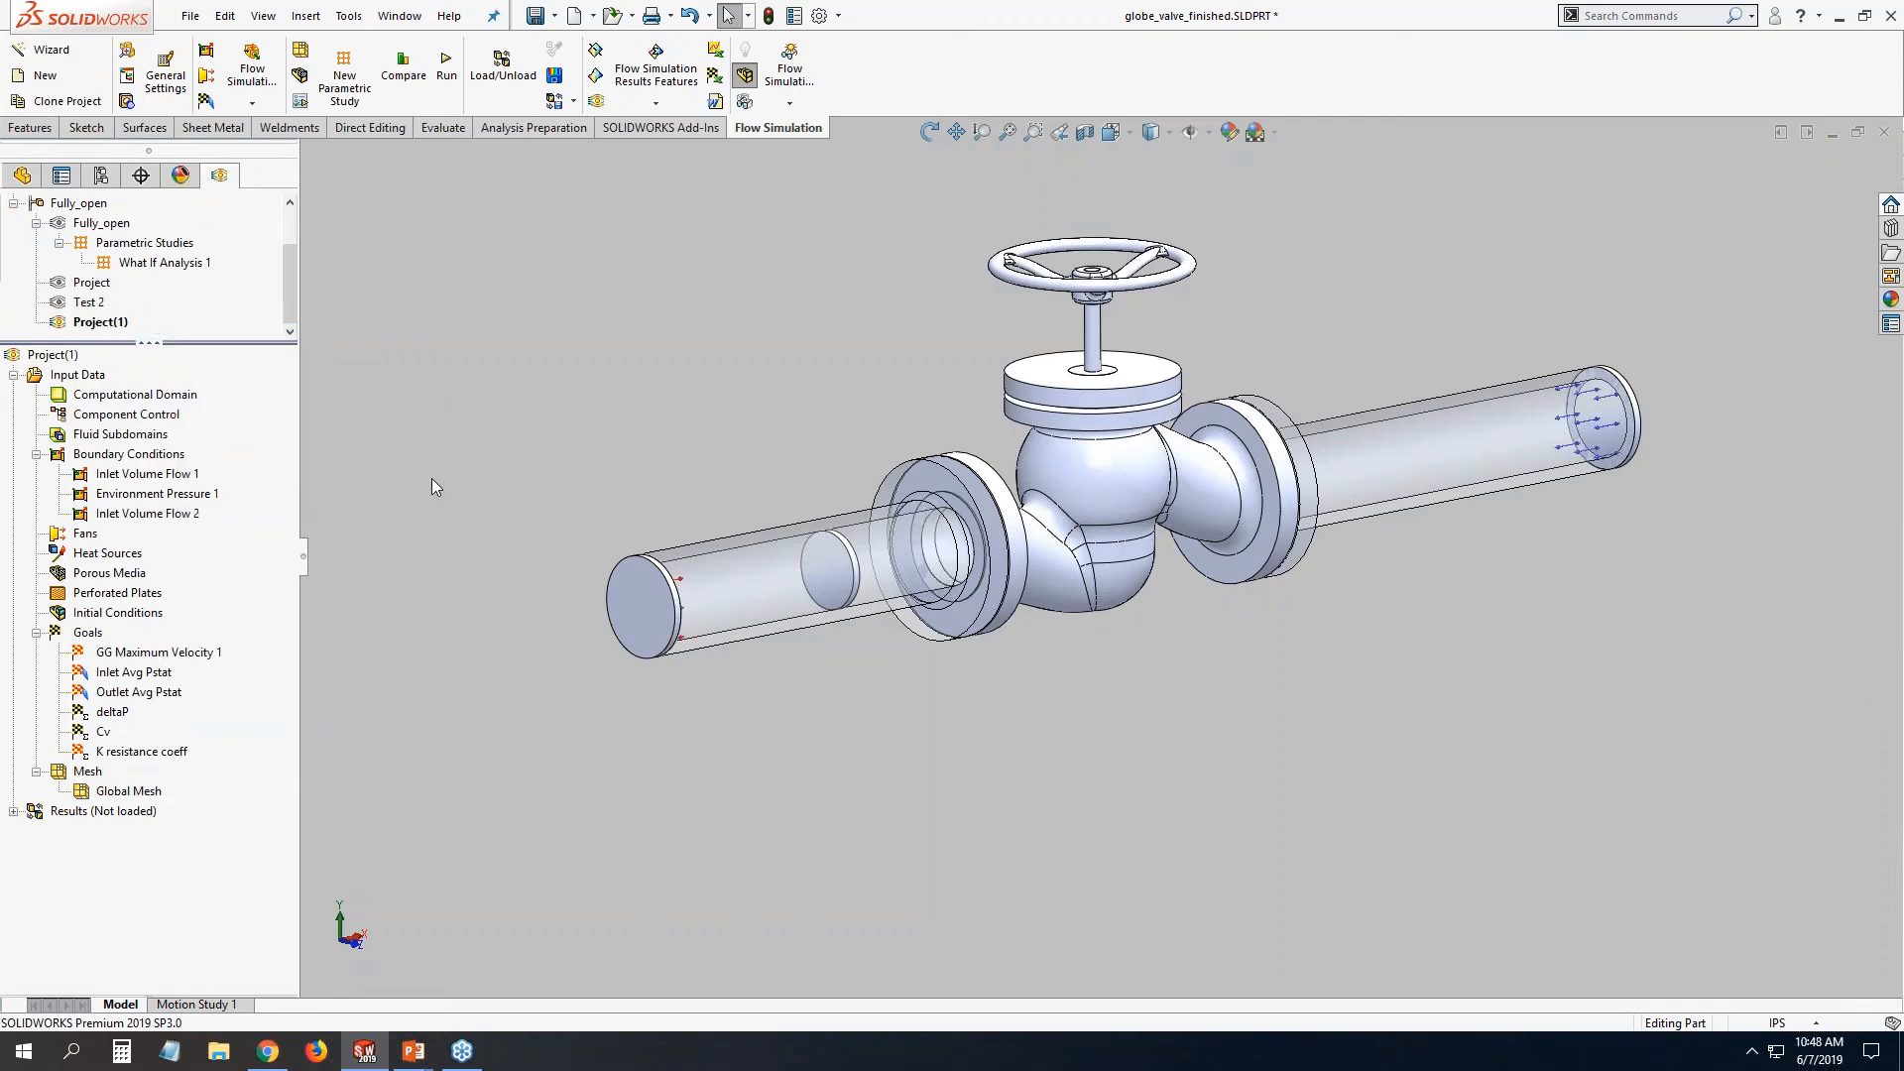
click(159, 655)
click(136, 757)
Enable manual entry for both minimum sizes in the automatic global mesh settings and set each to 0.25 in.
right_click(145, 790)
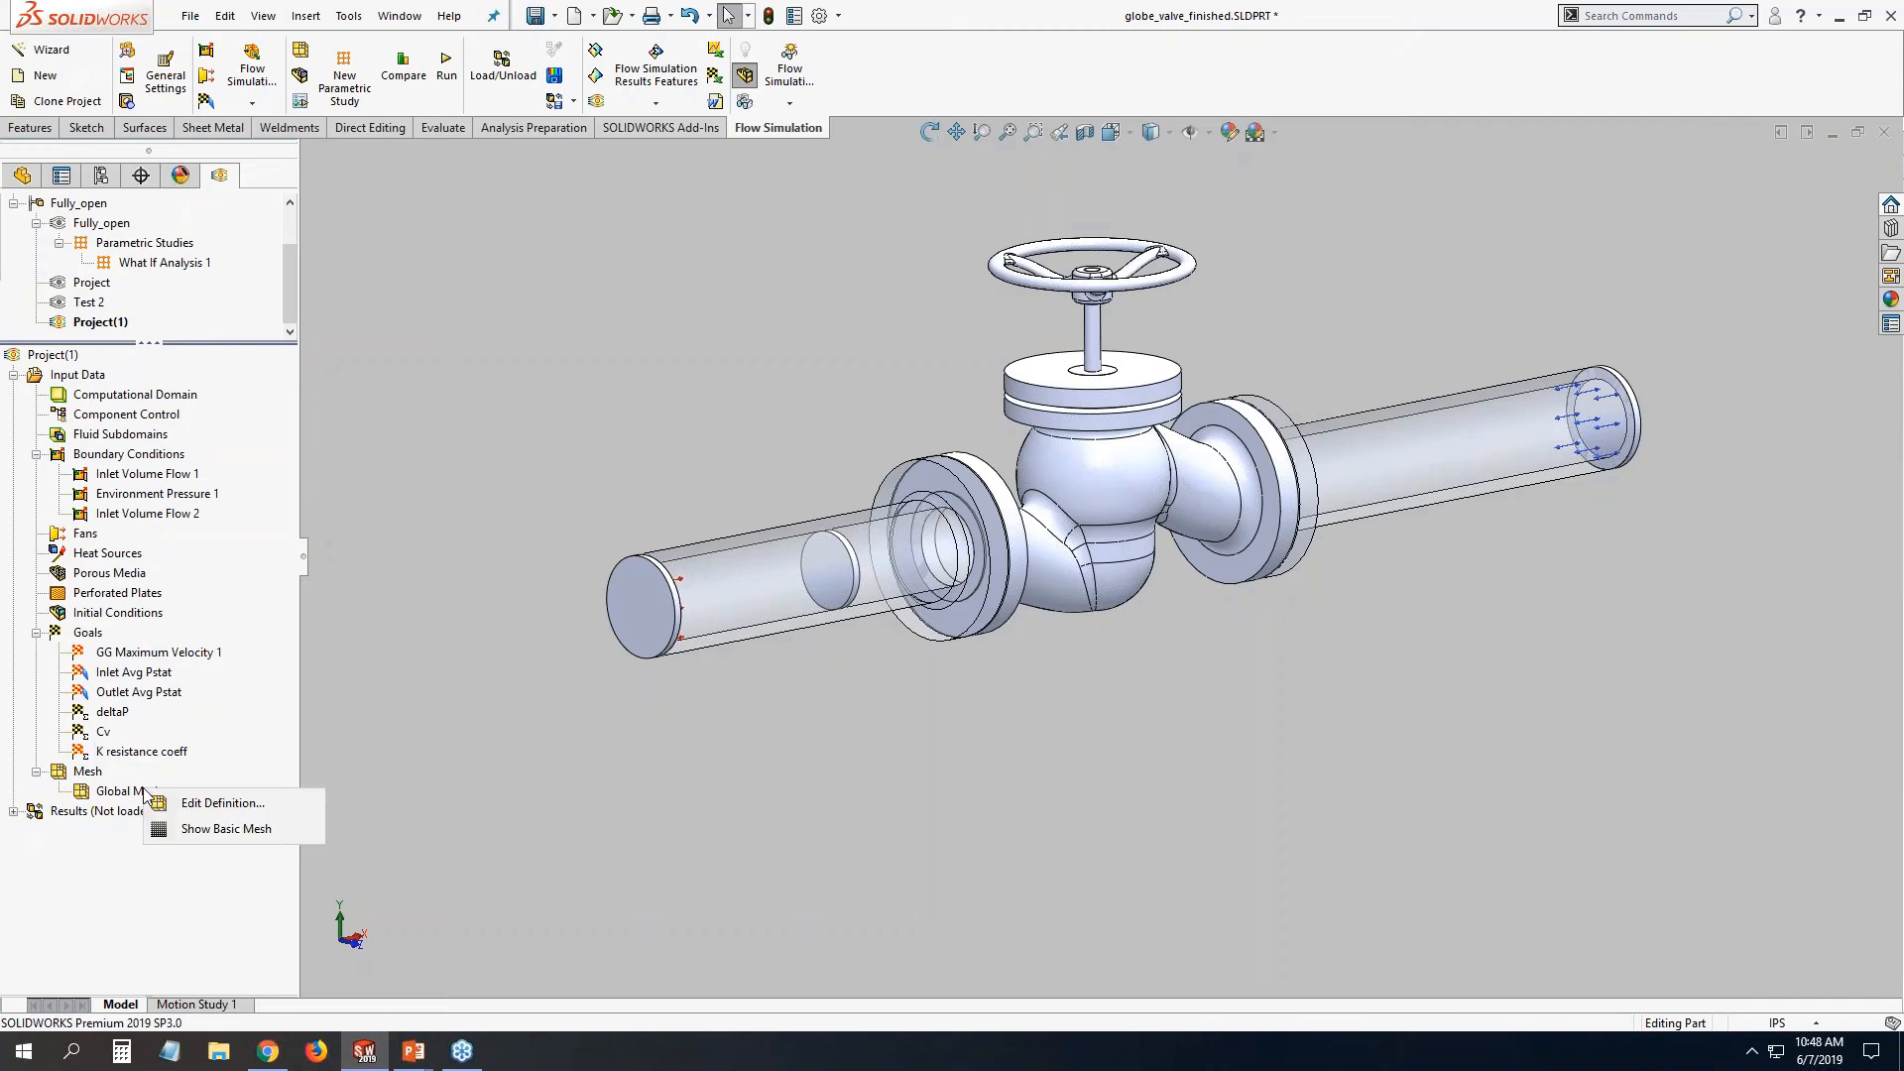
click(222, 803)
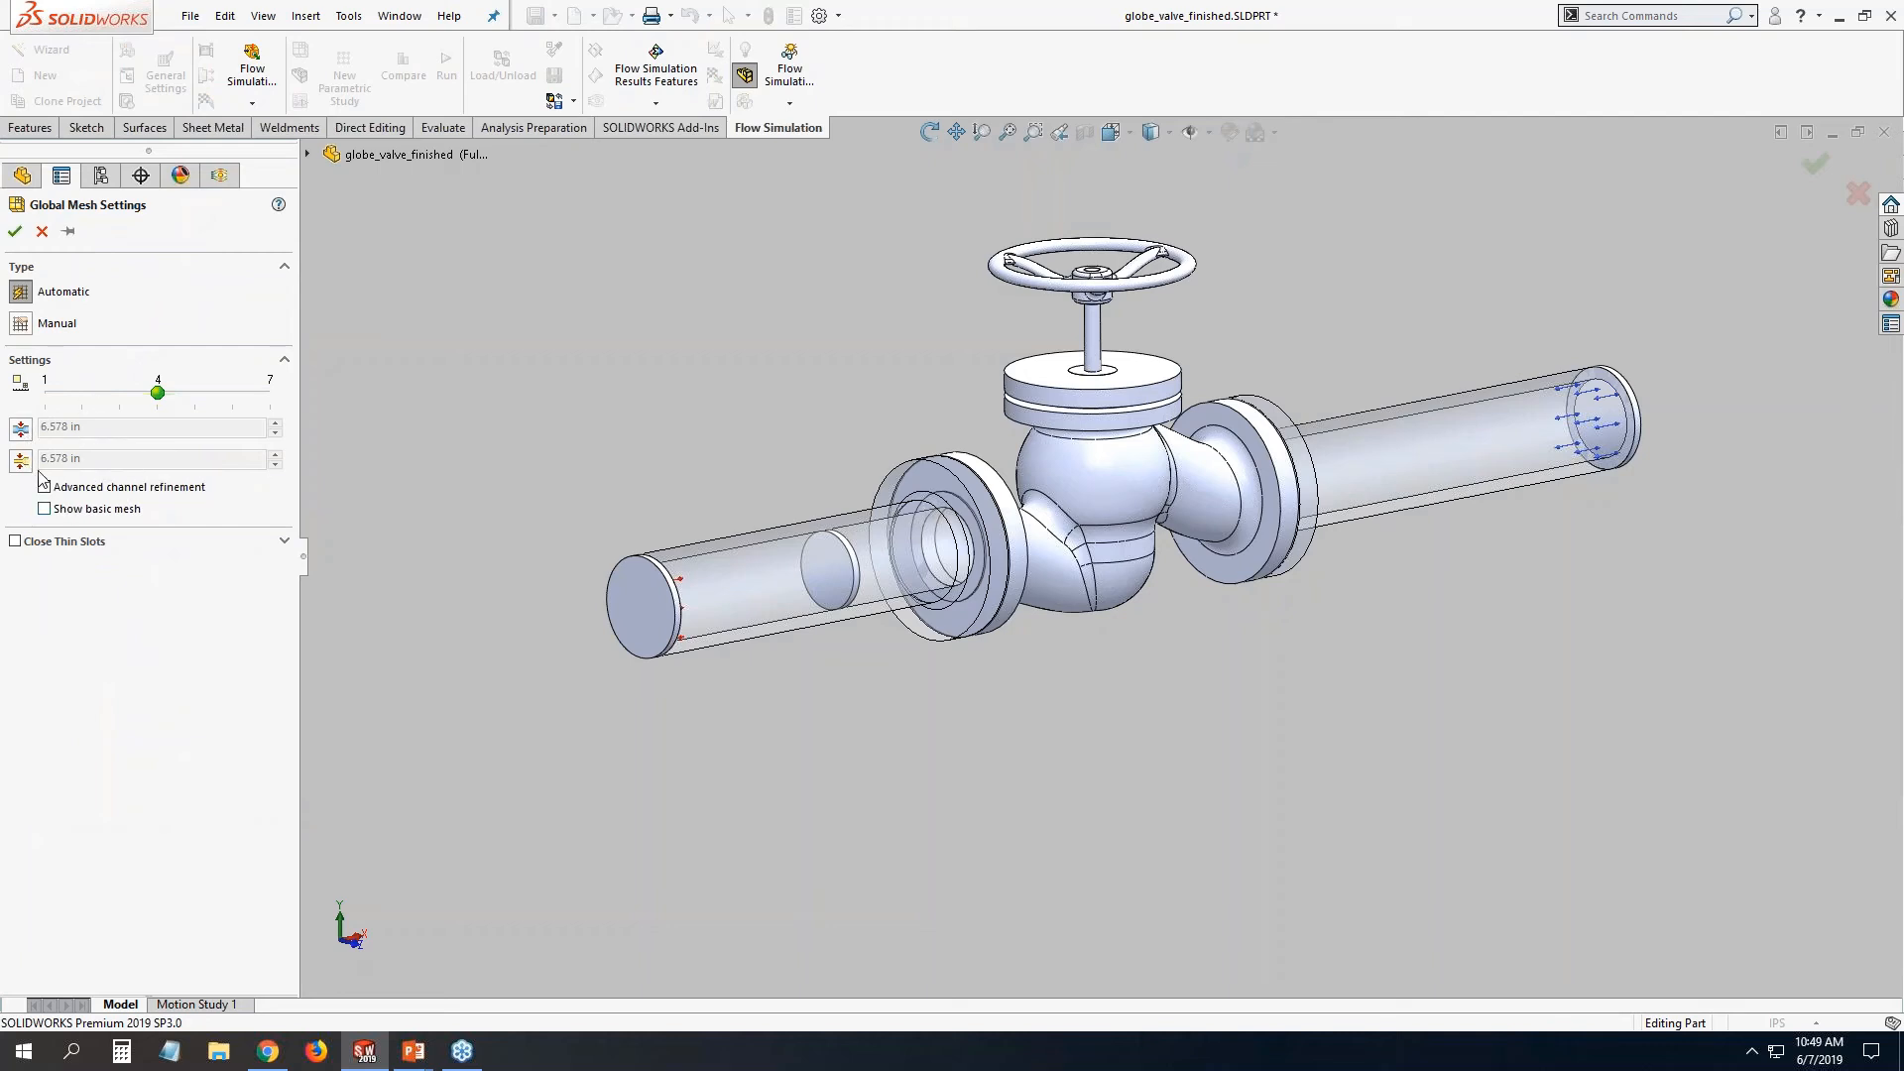
click(20, 428)
click(21, 459)
drag(97, 427, 15, 466)
text(0.250.)
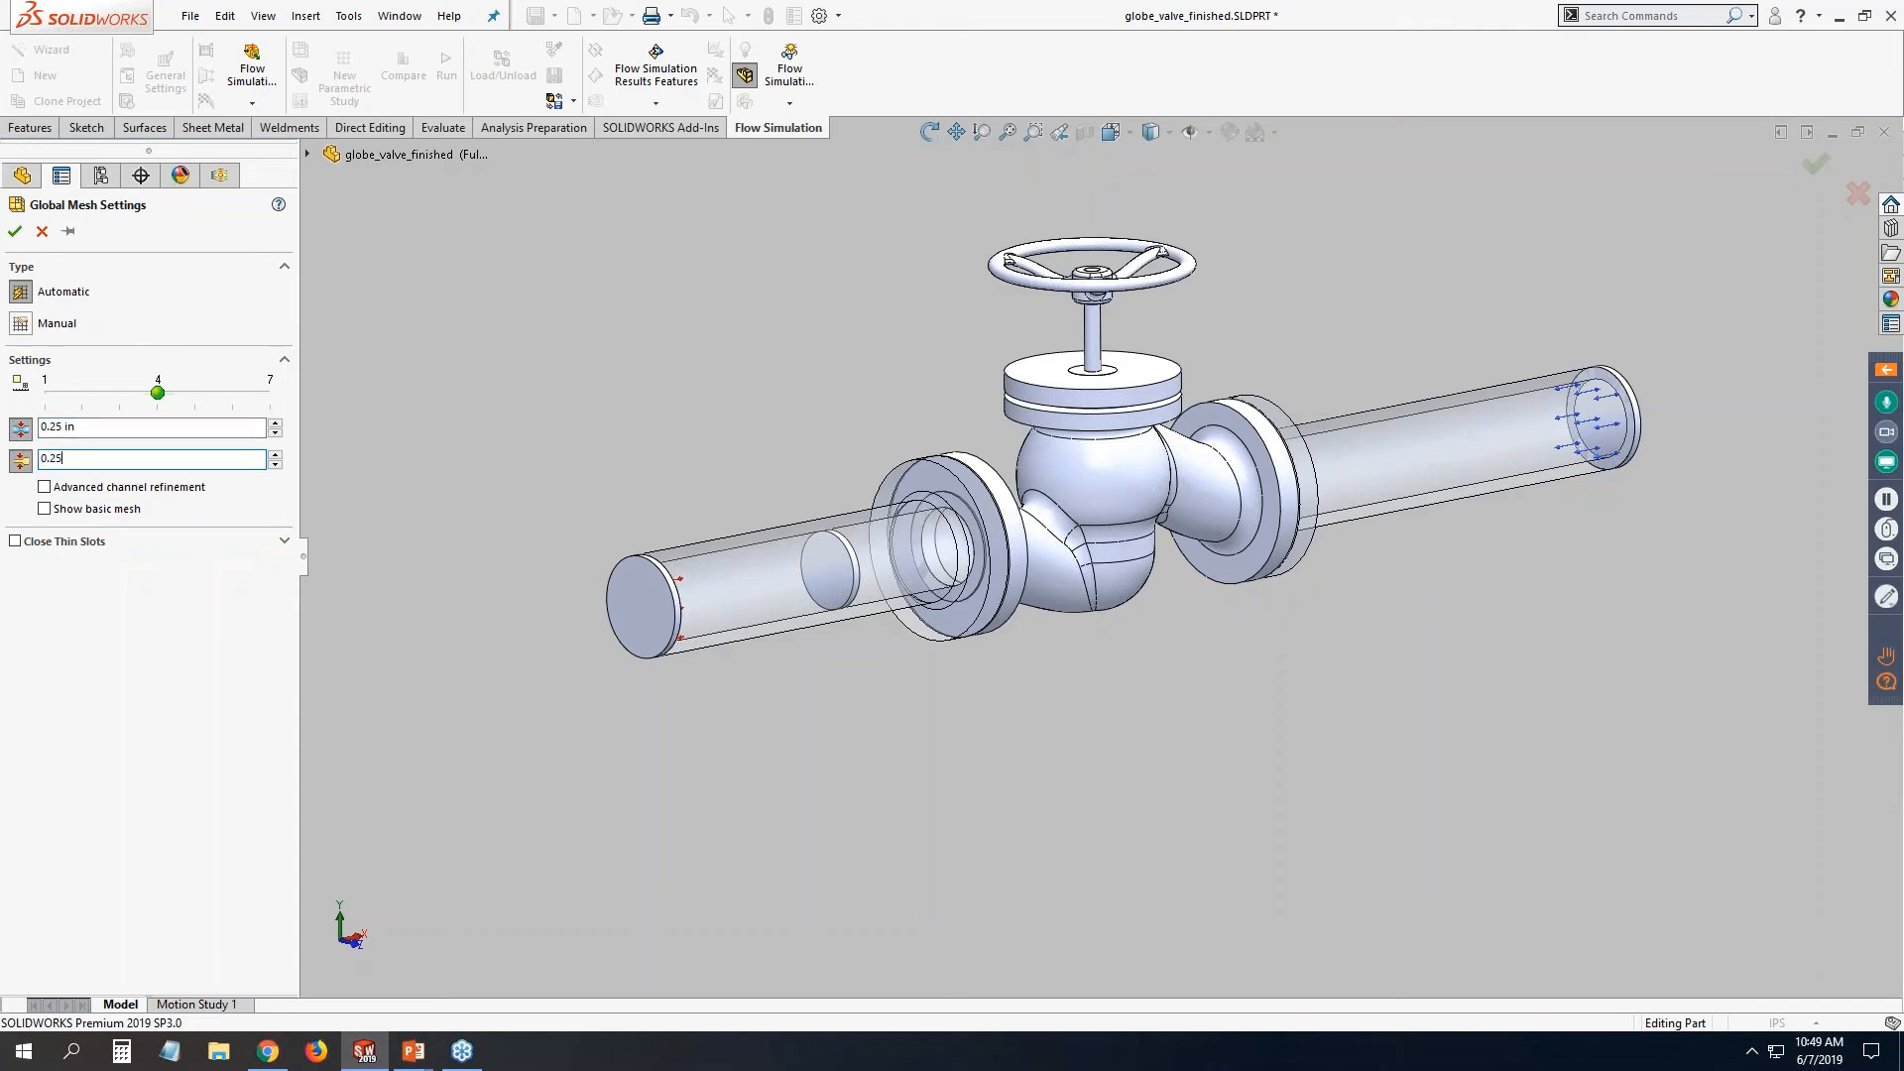
click(15, 231)
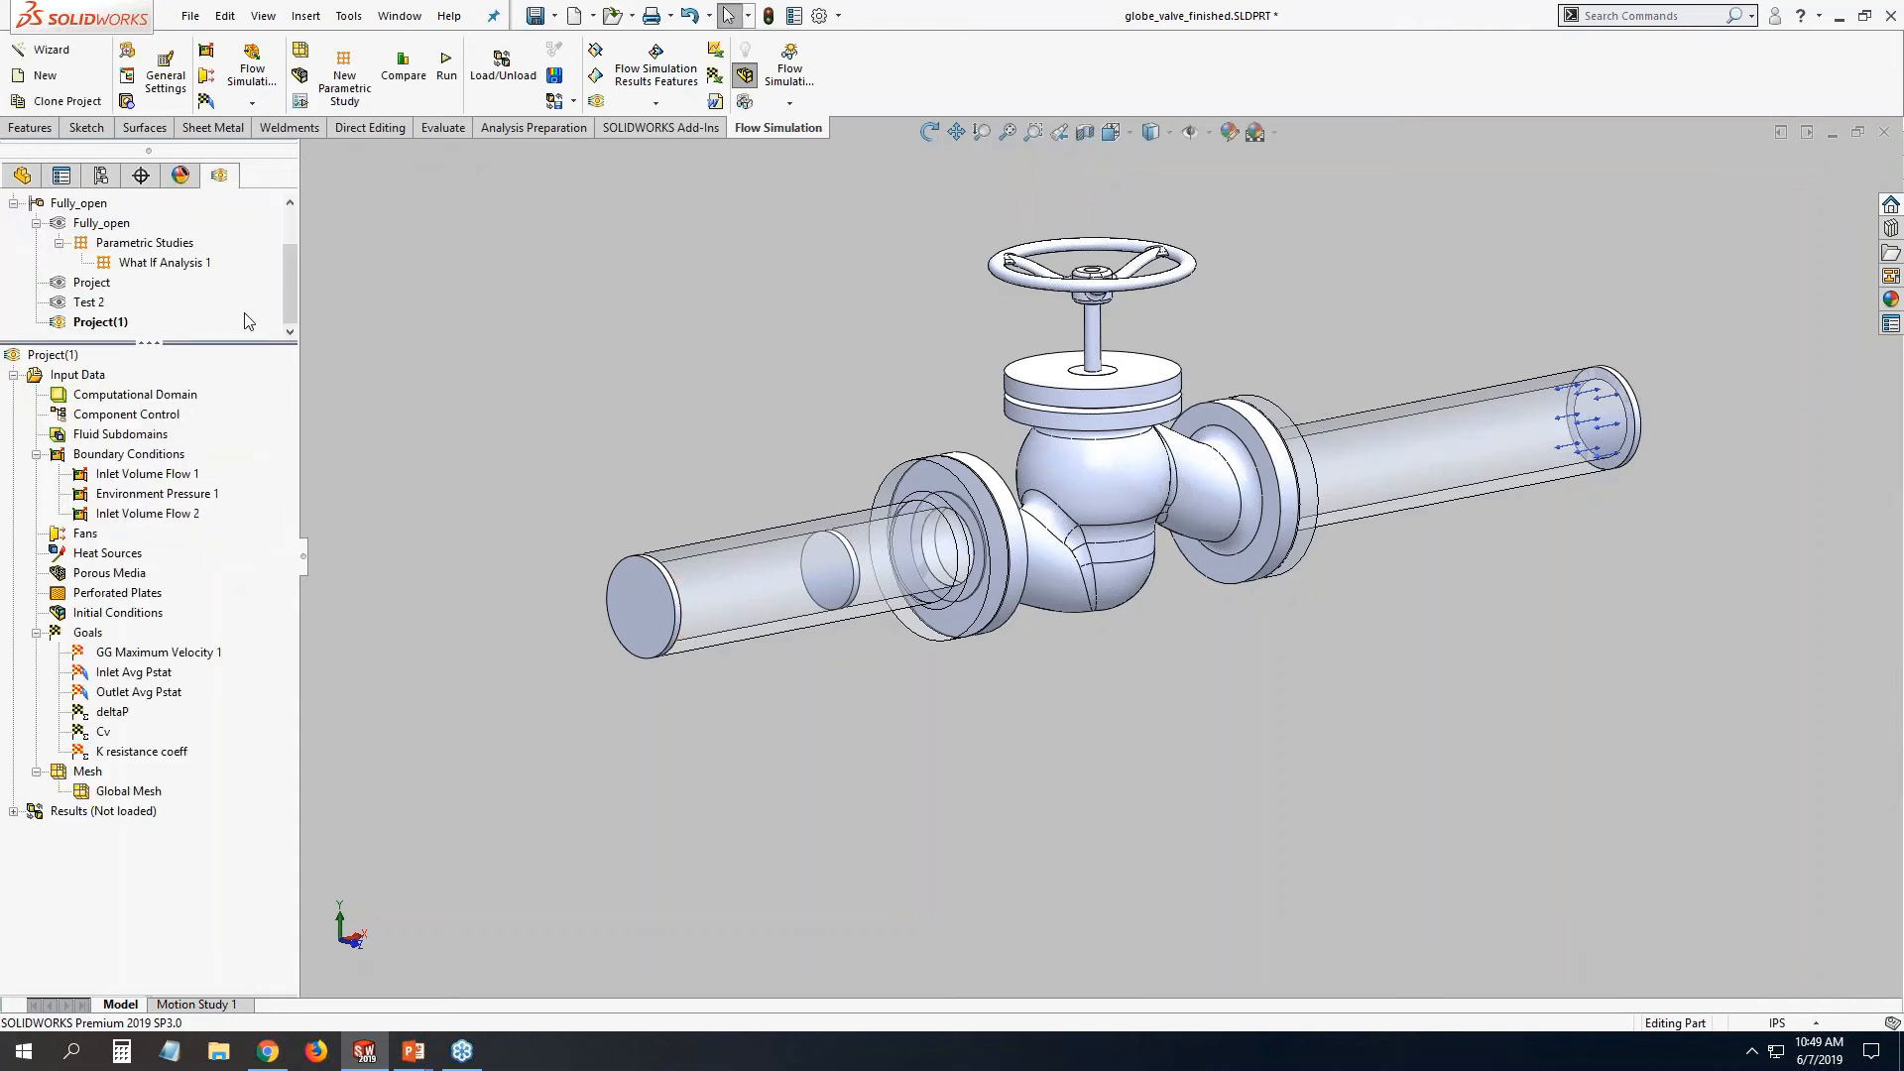
In the calculation control options, set the global domain refinement to level = 4 and limit the approximate maximum cells to 1.5e6.
right_click(85, 375)
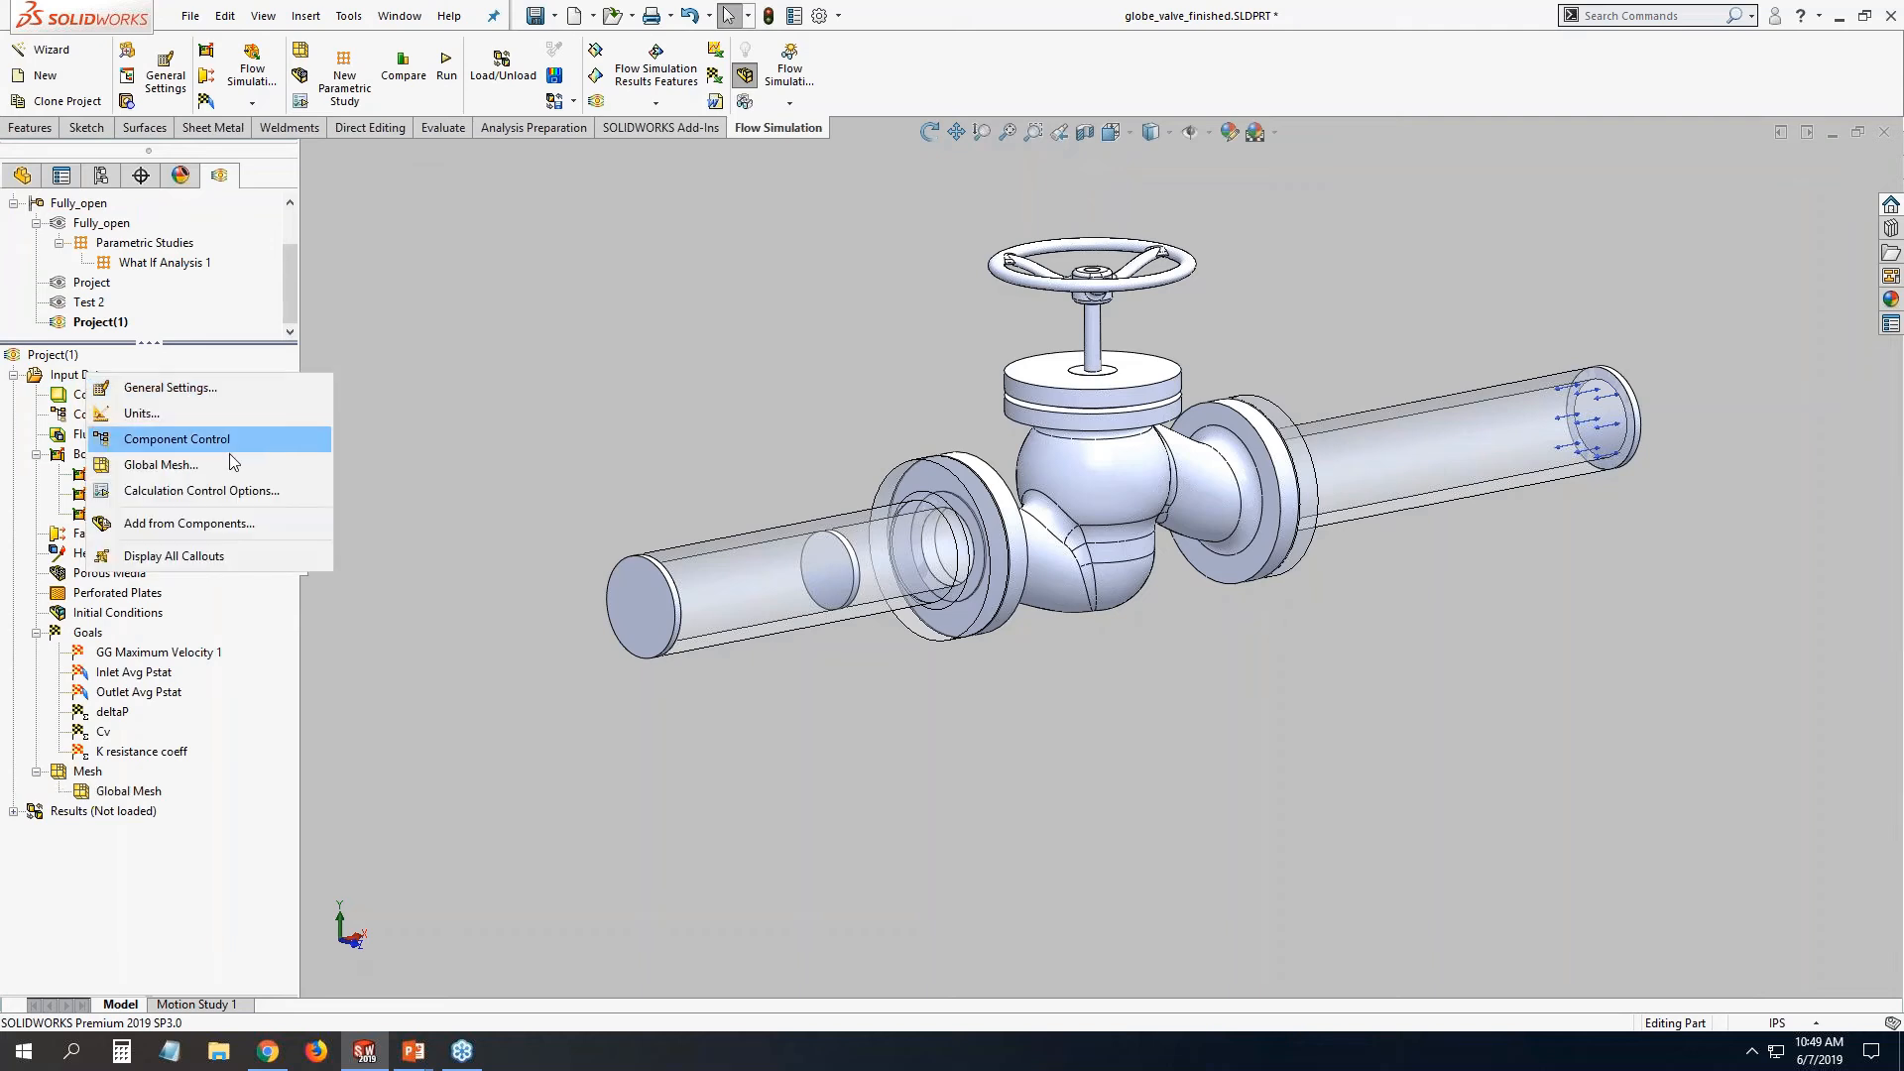
click(227, 490)
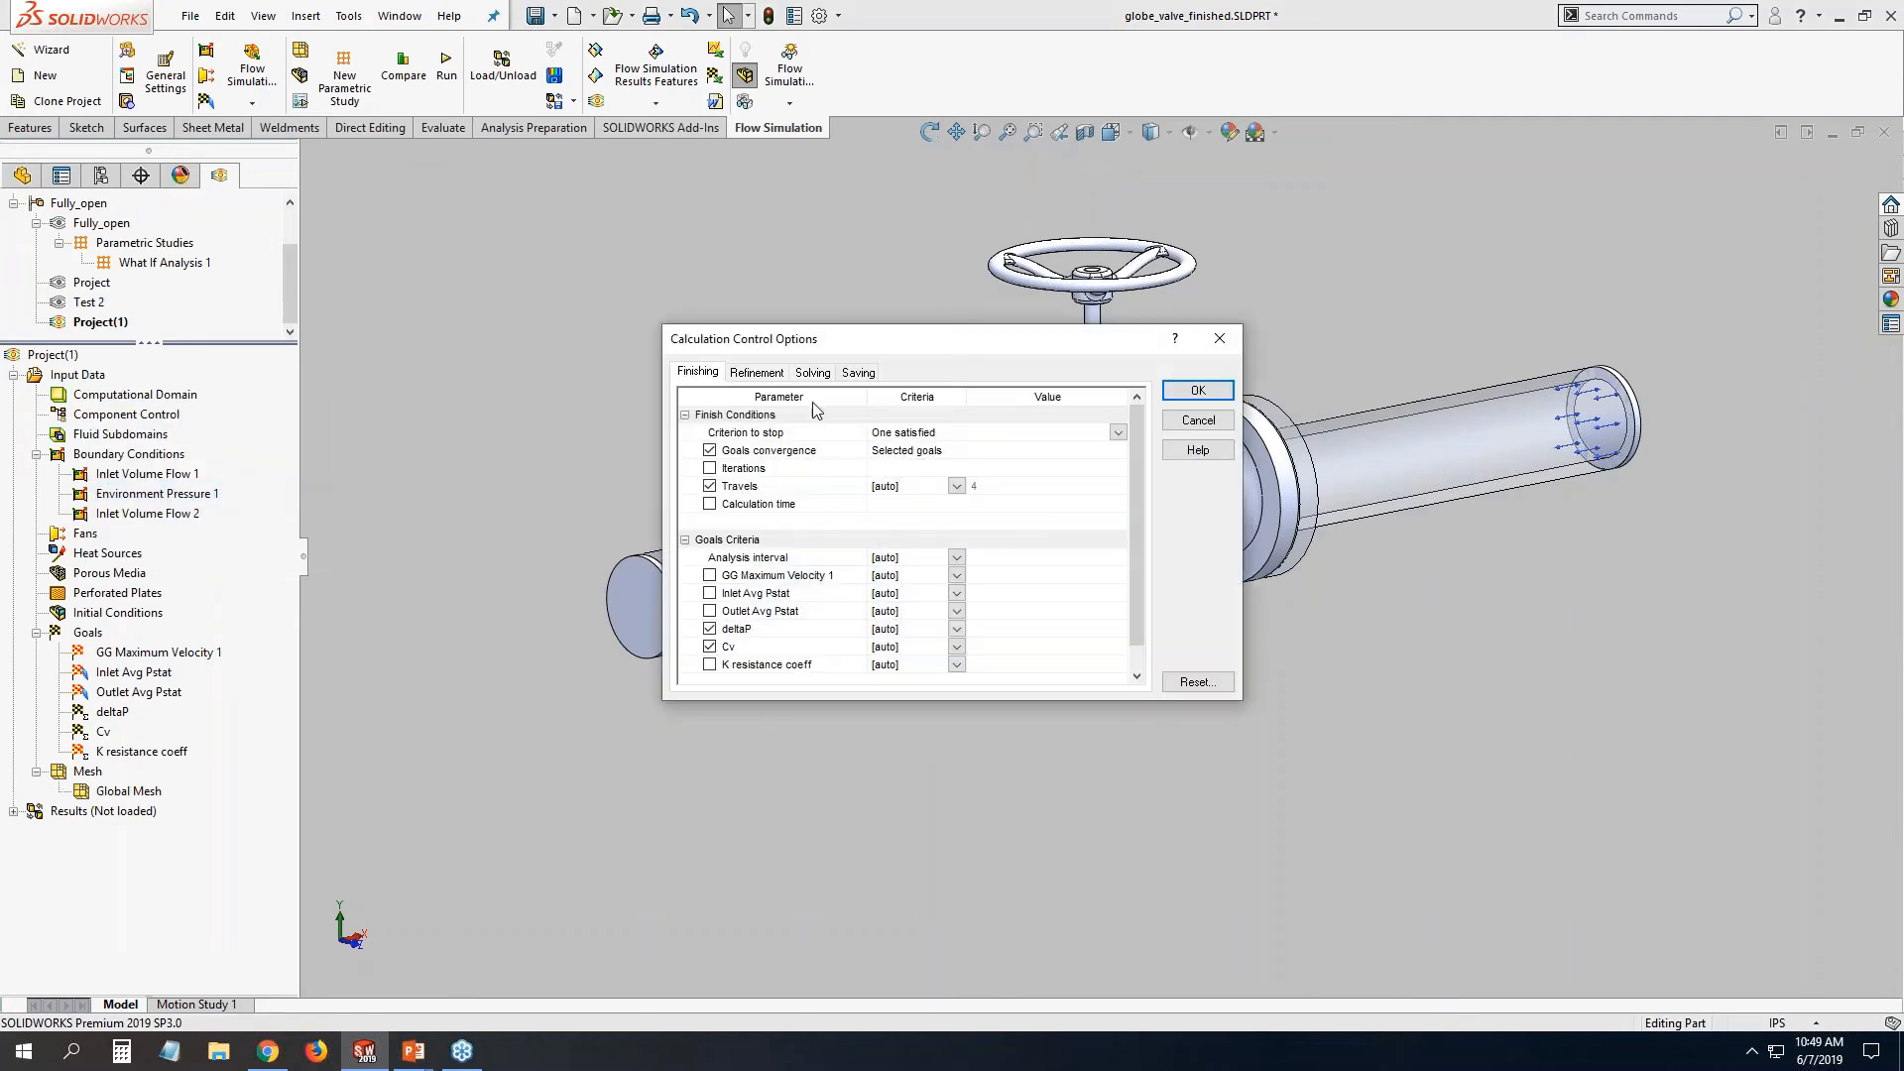
click(754, 373)
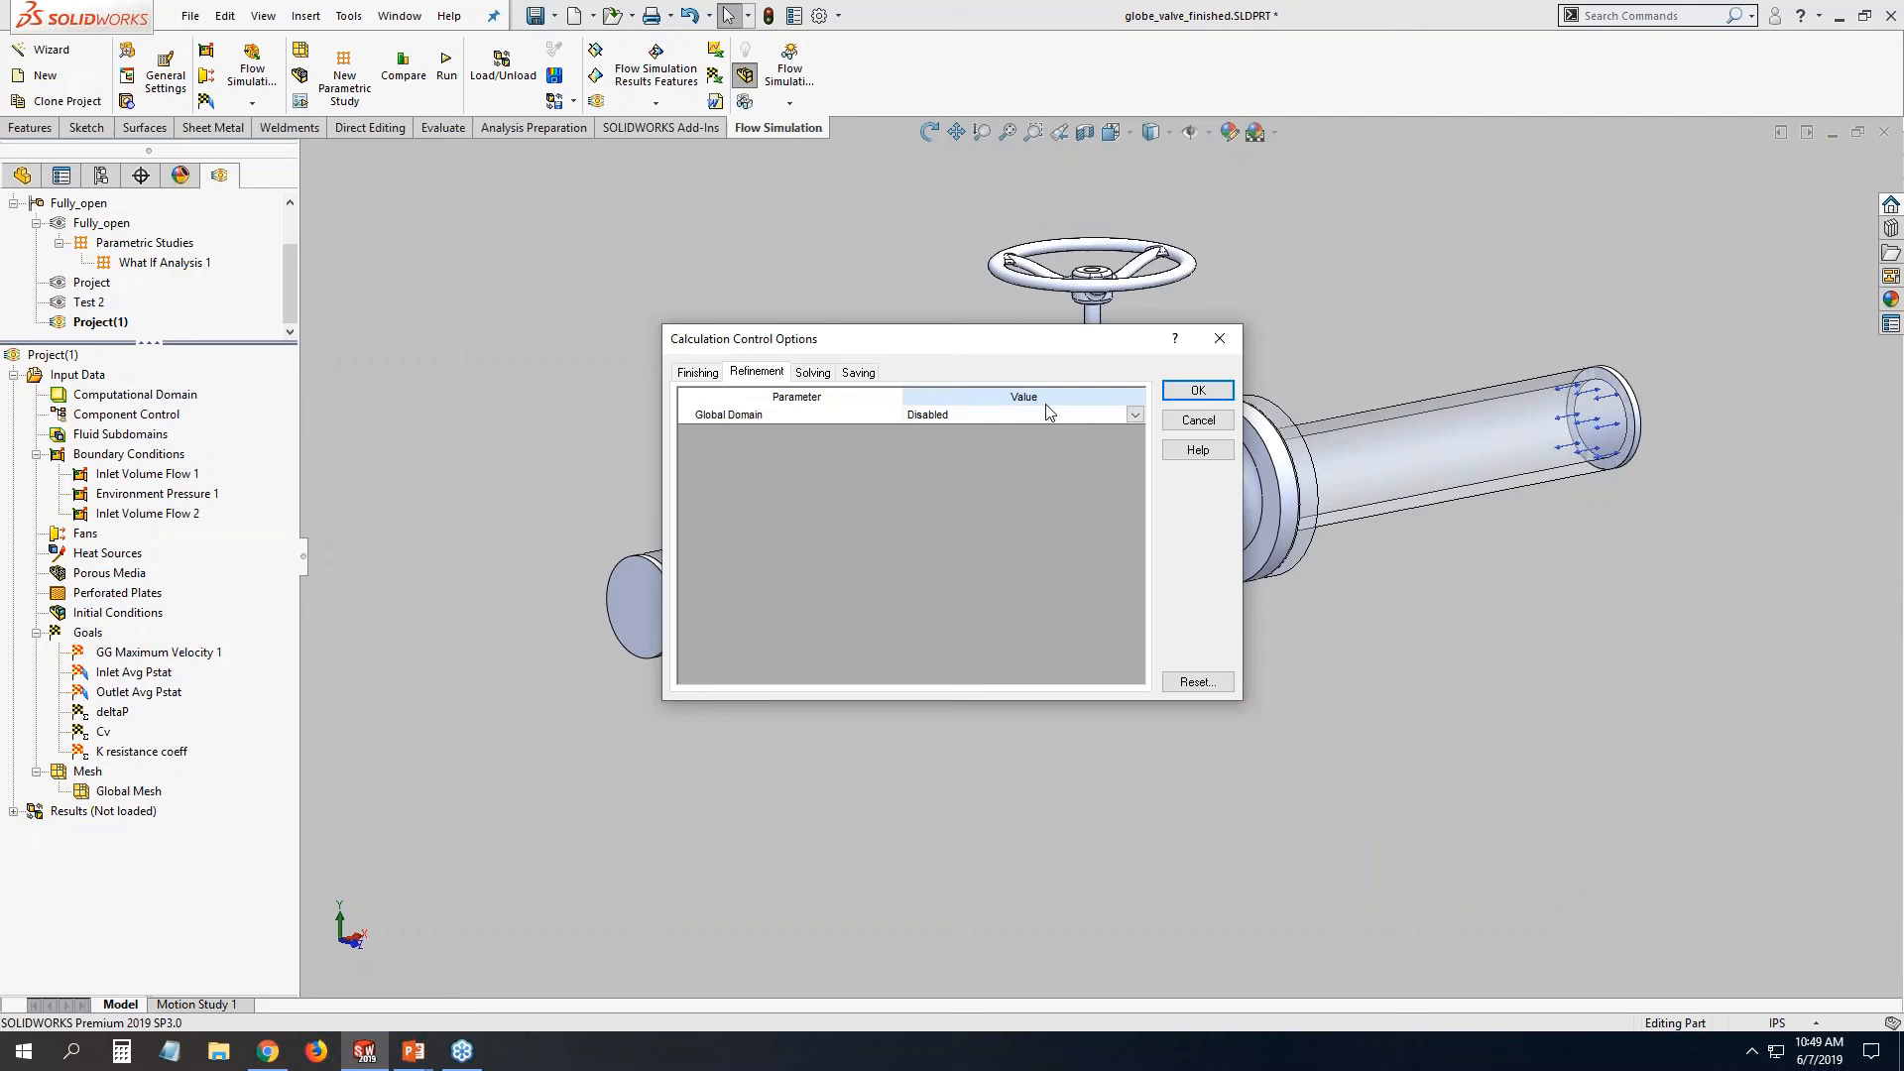
click(1134, 414)
click(1135, 415)
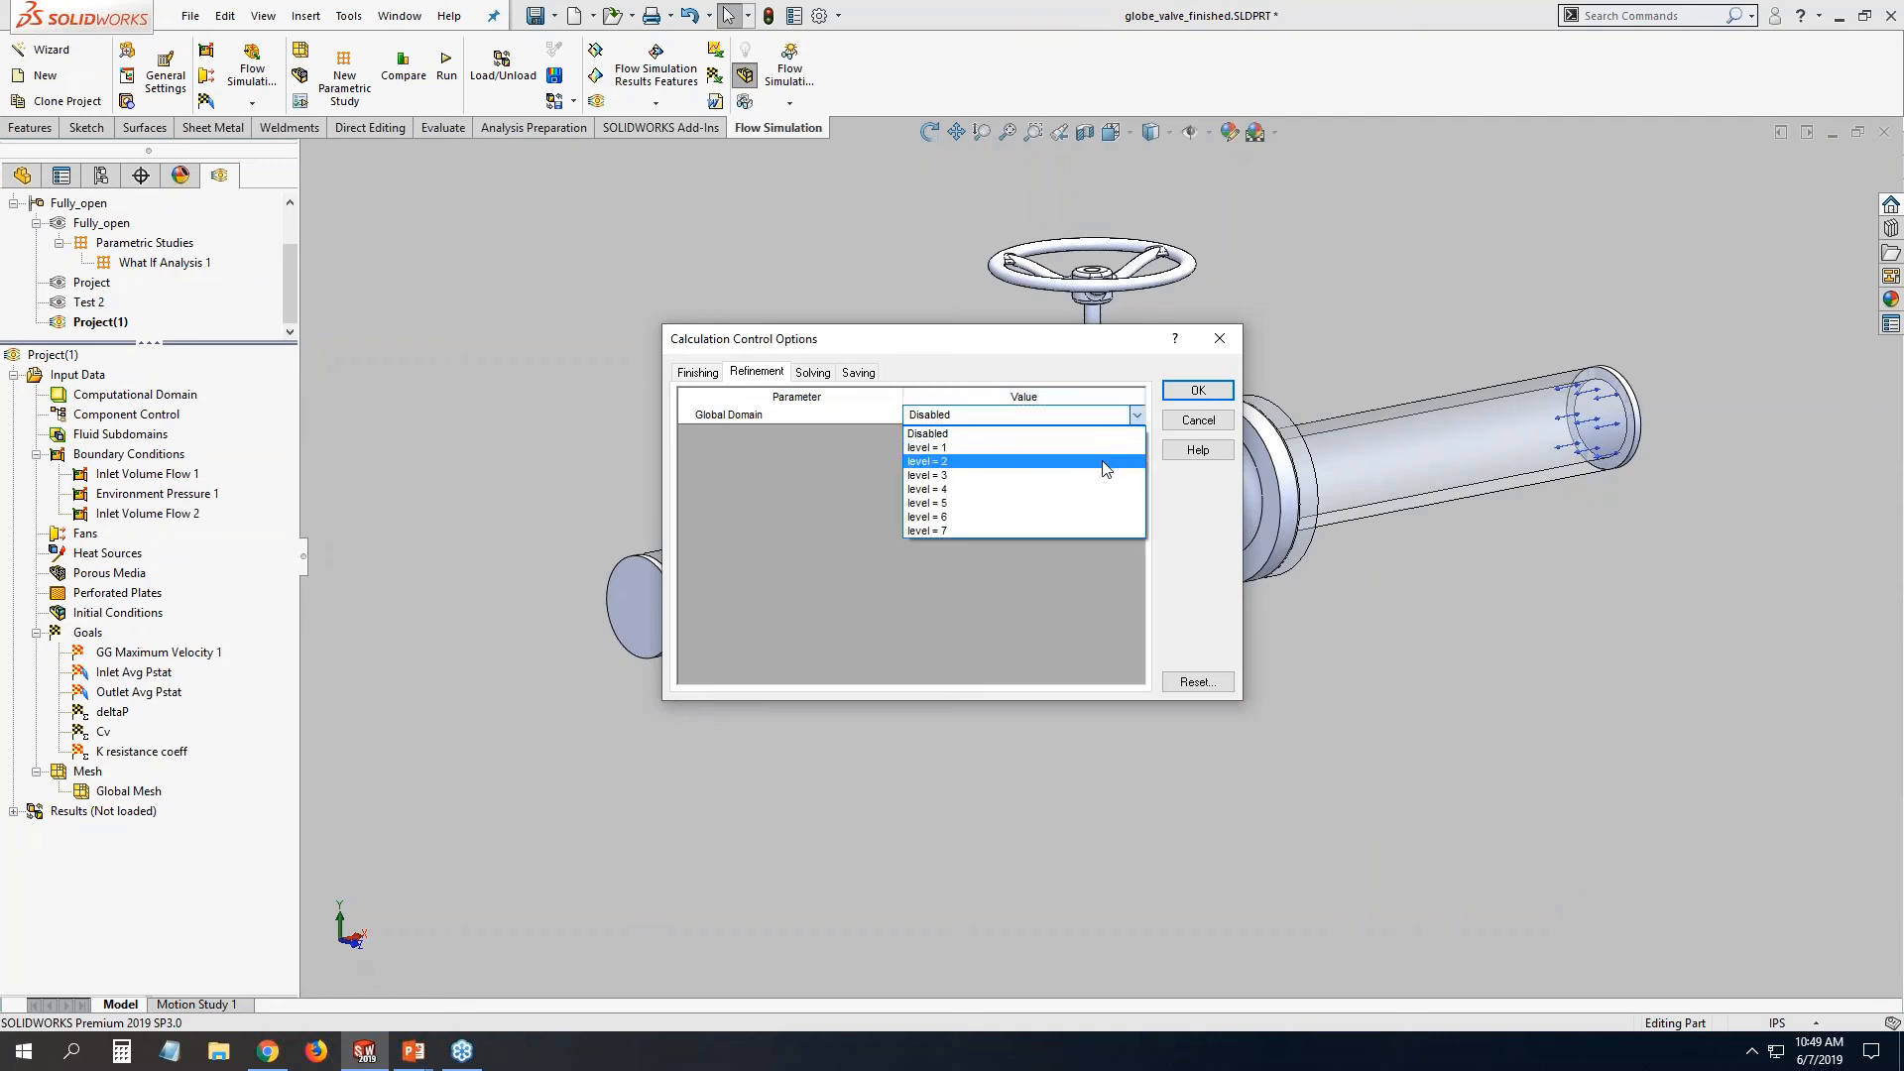
click(1098, 489)
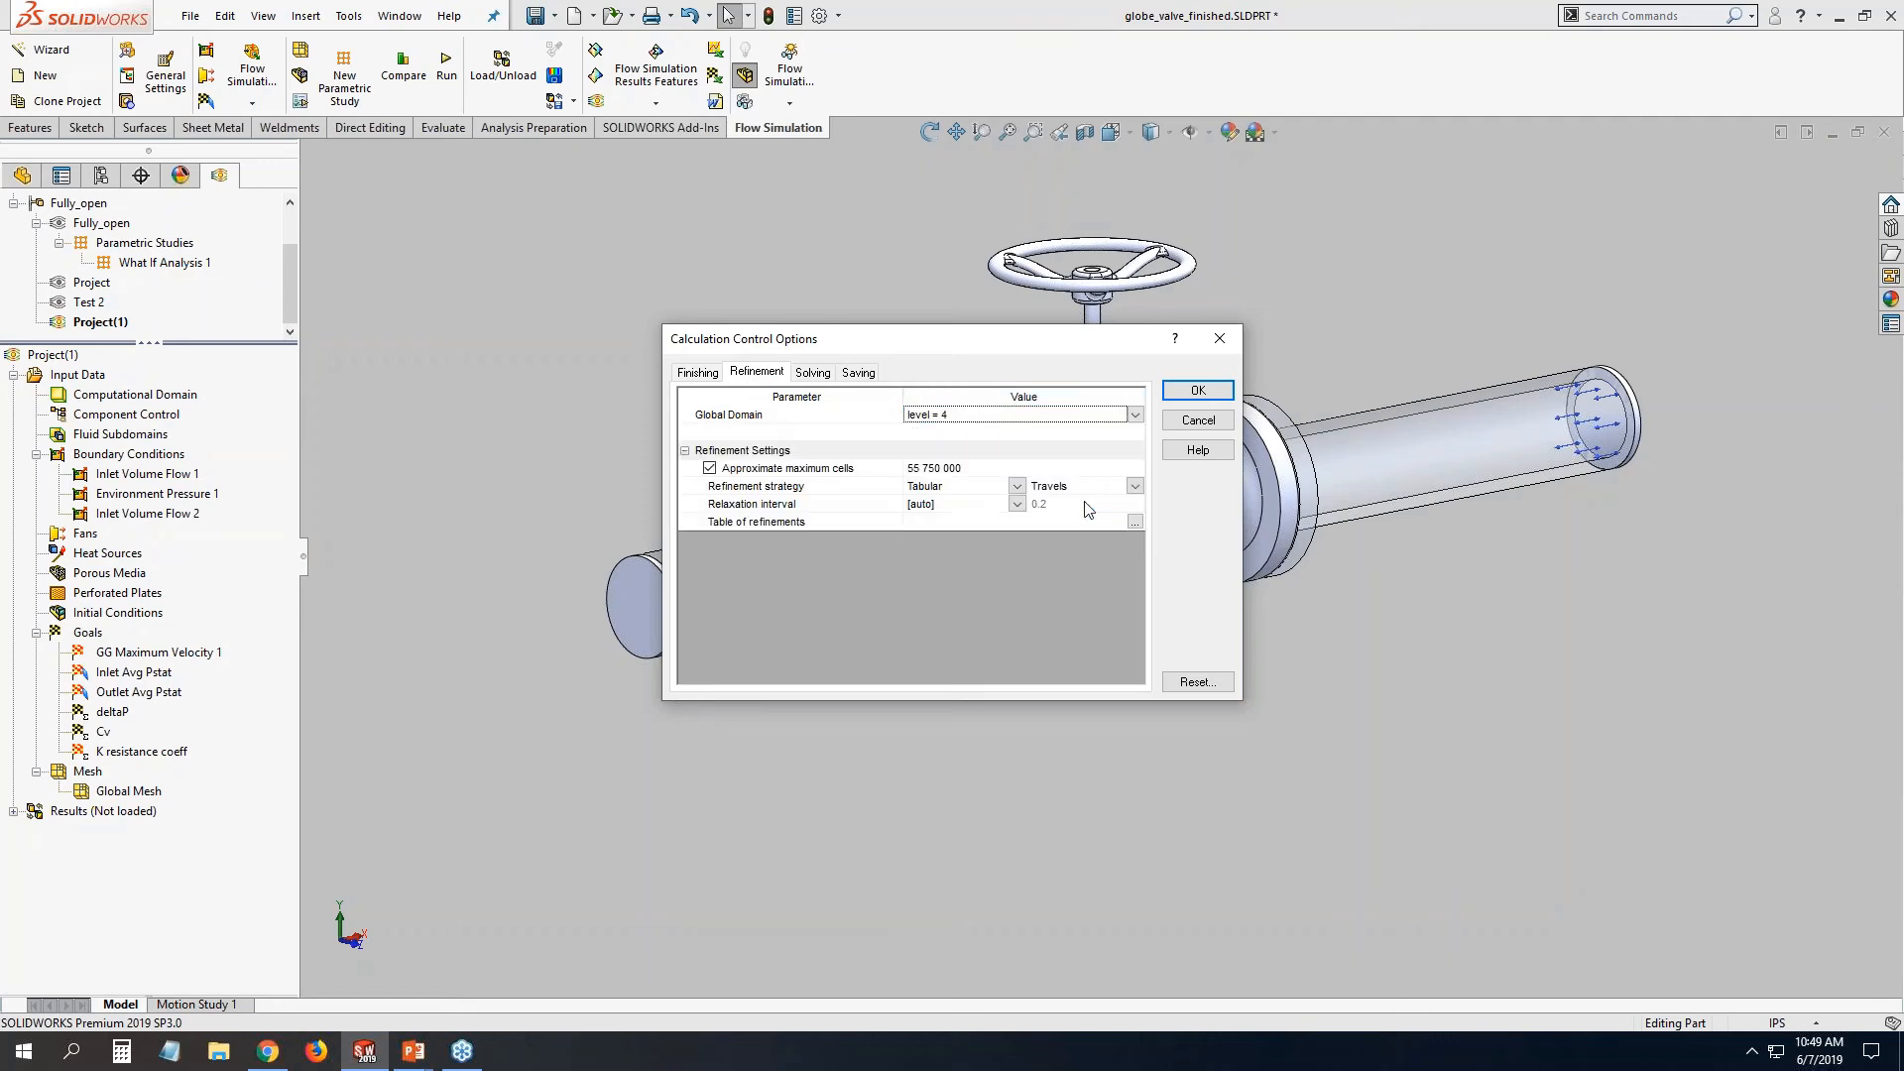
click(932, 467)
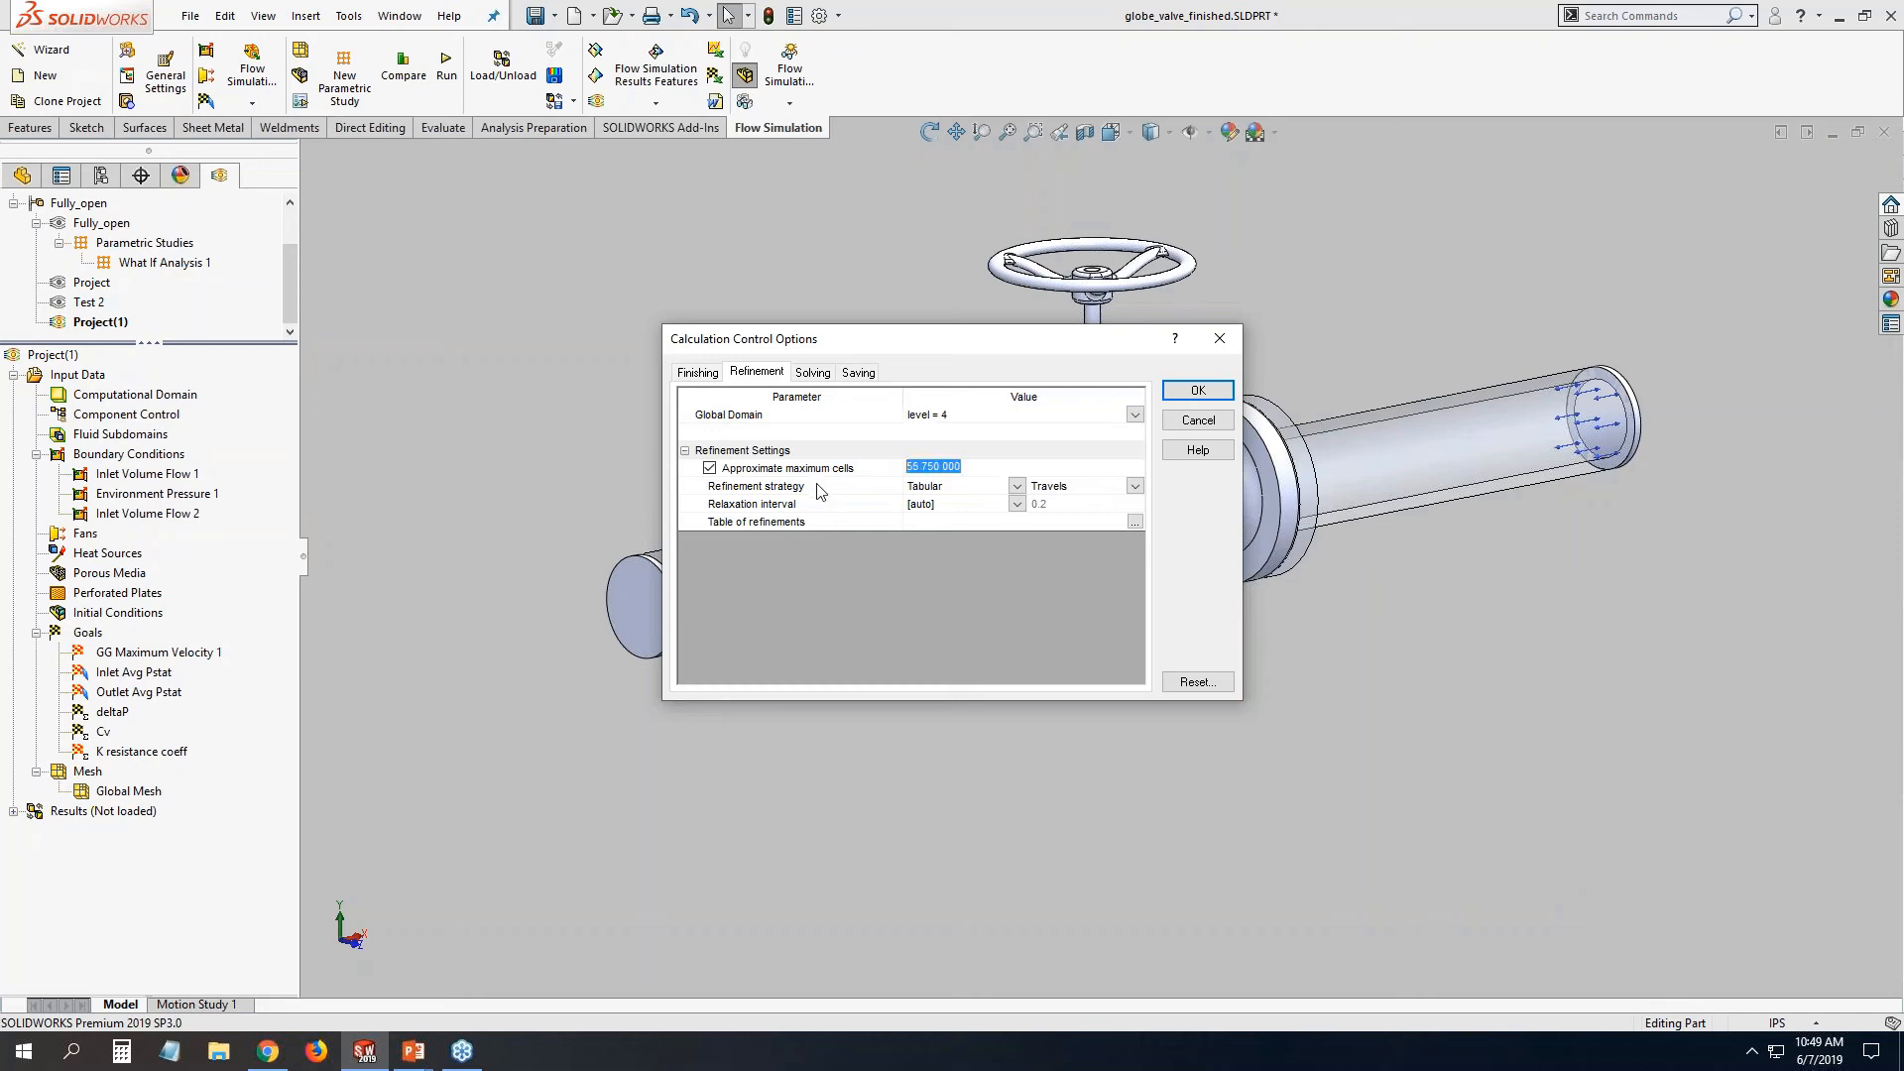
text(1.5e6)
key(Return)
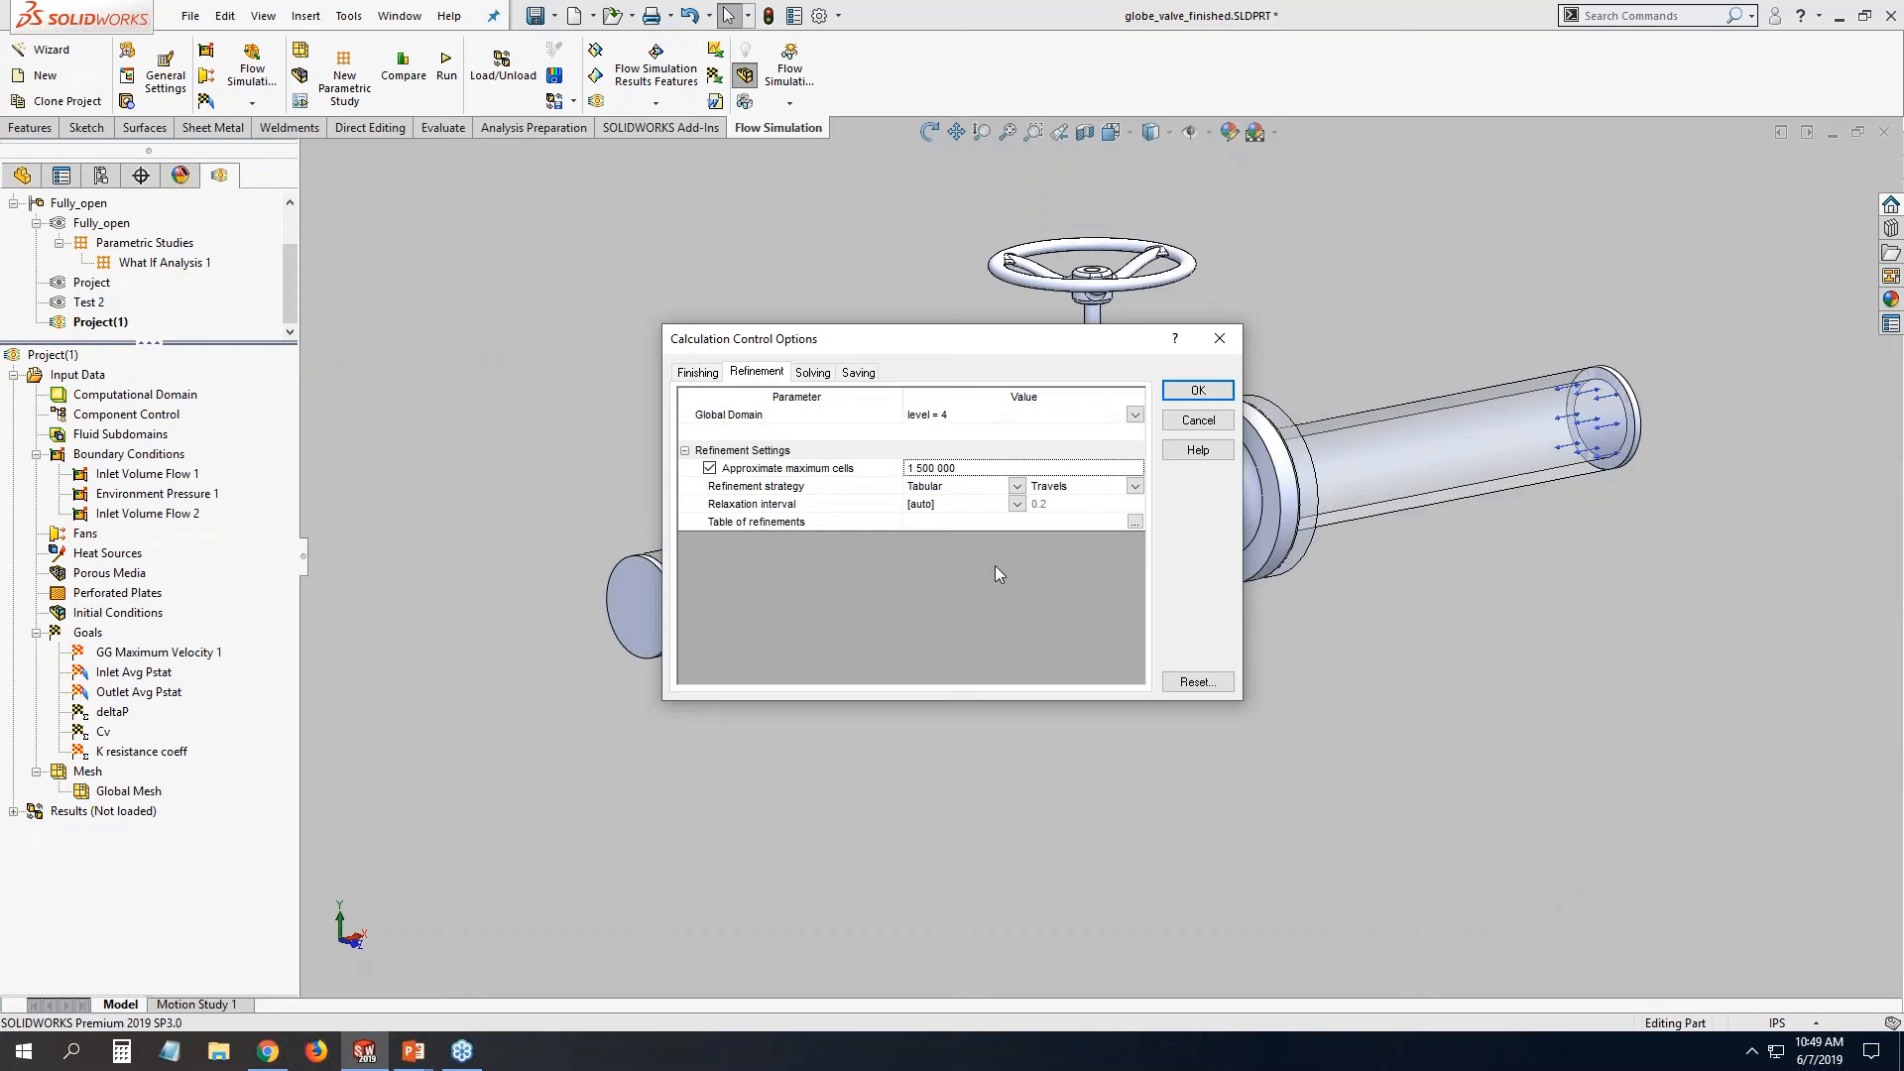
Fill the table of refinements with 0.75 and 1.5 travels and accept the calculation control options.
click(1135, 521)
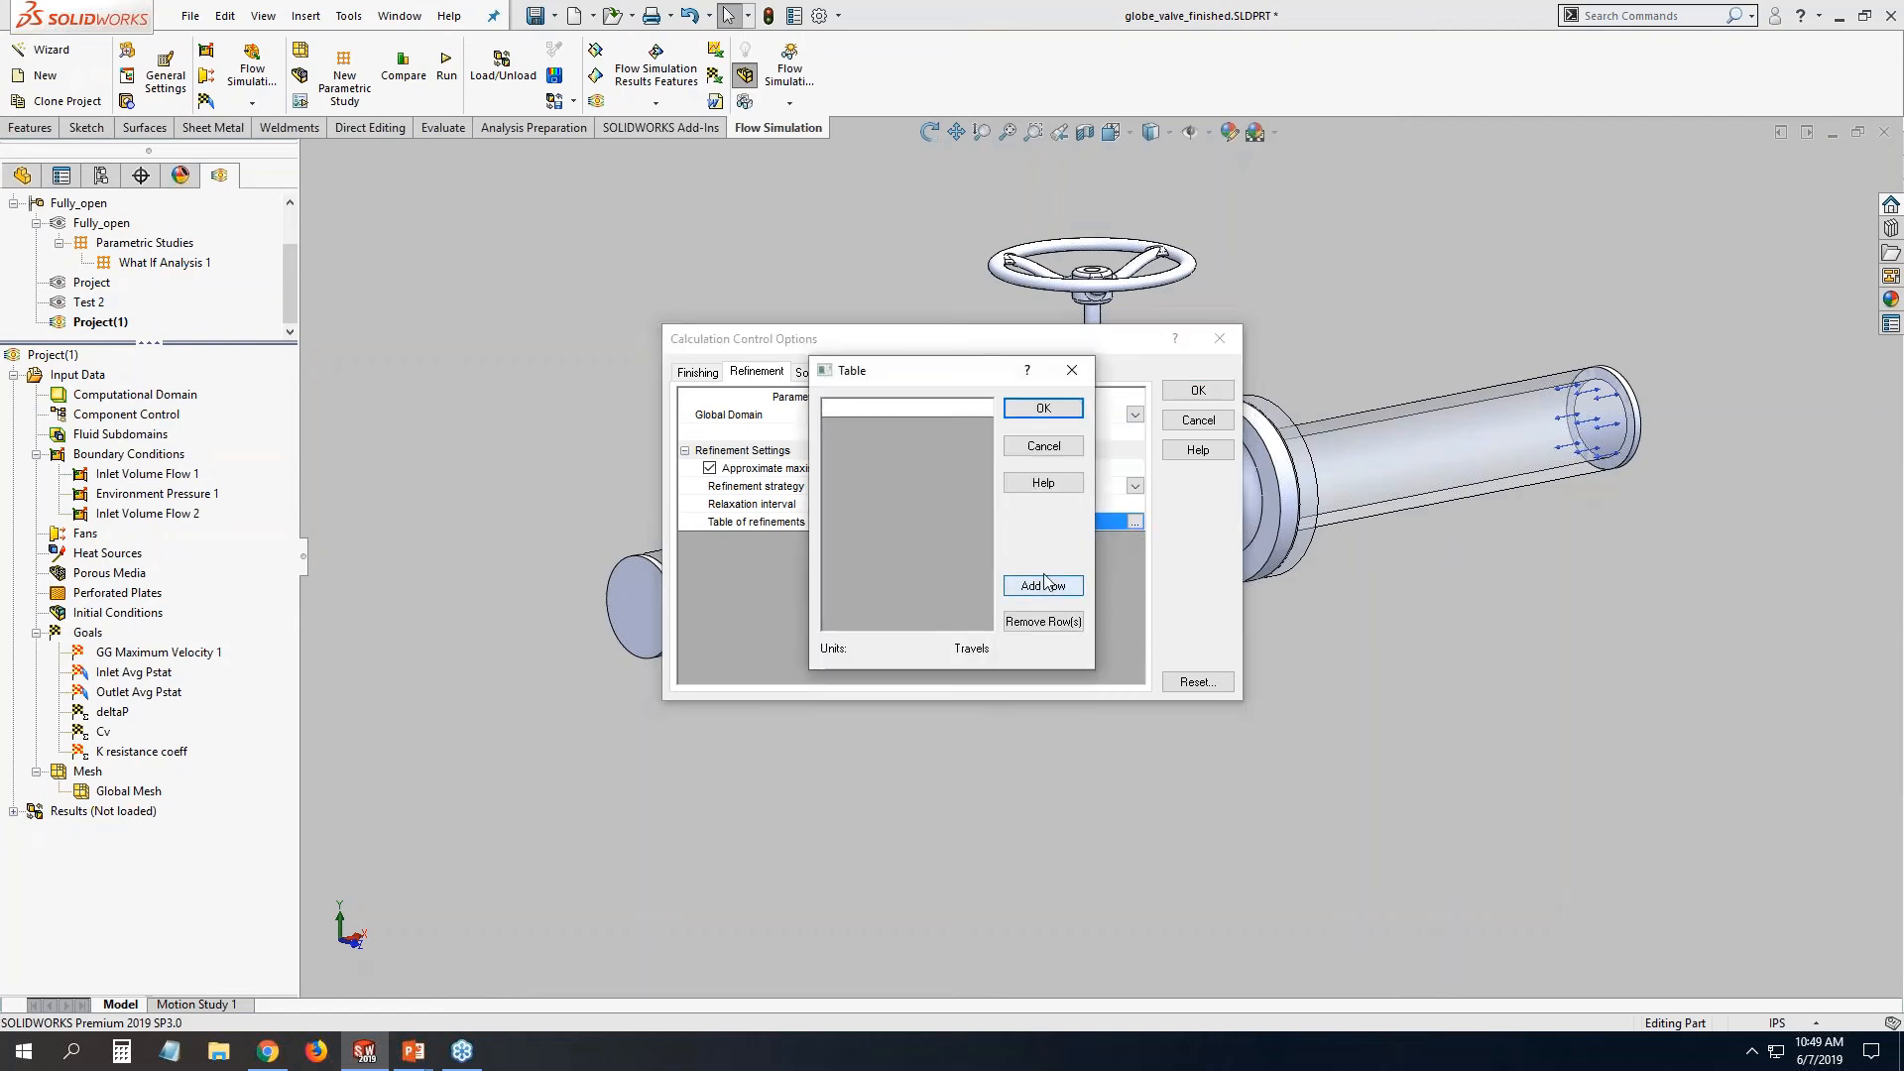
click(923, 413)
text(.75)
key(Return)
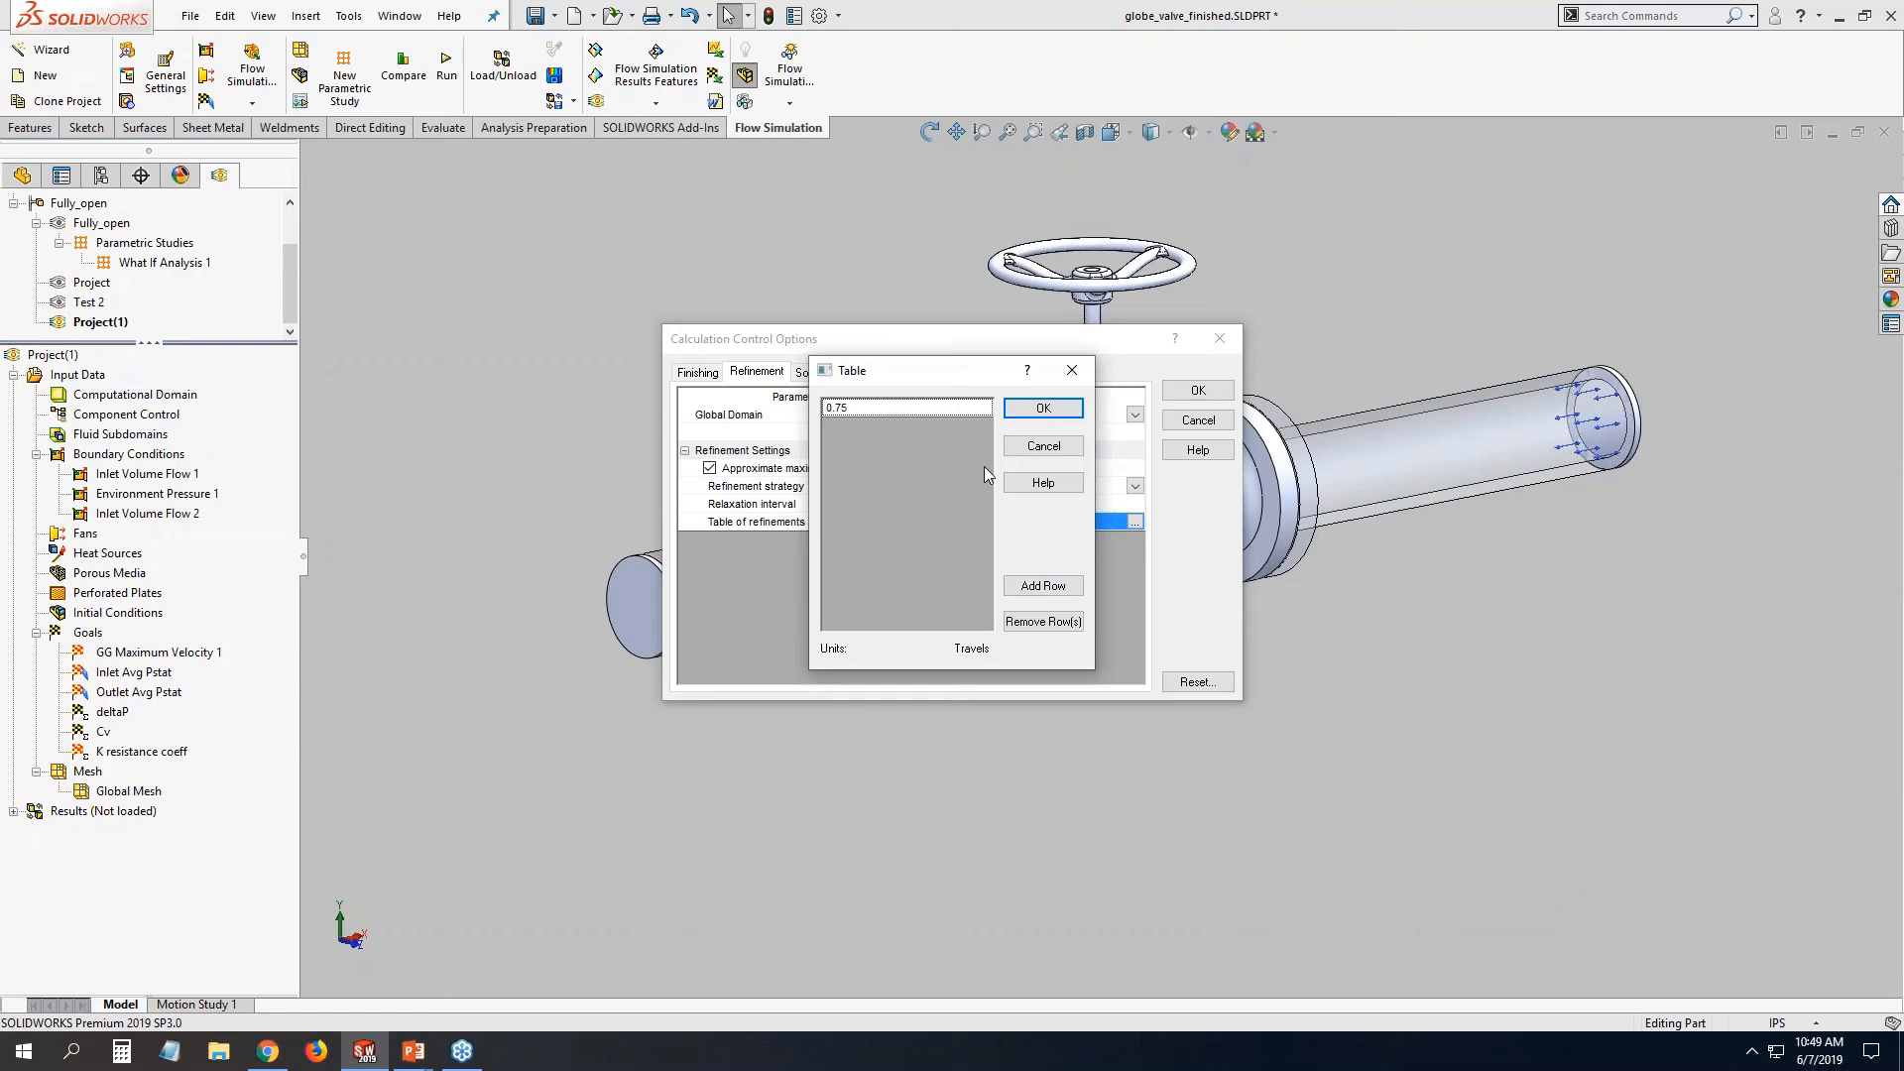
click(1036, 586)
click(904, 424)
text(1.5)
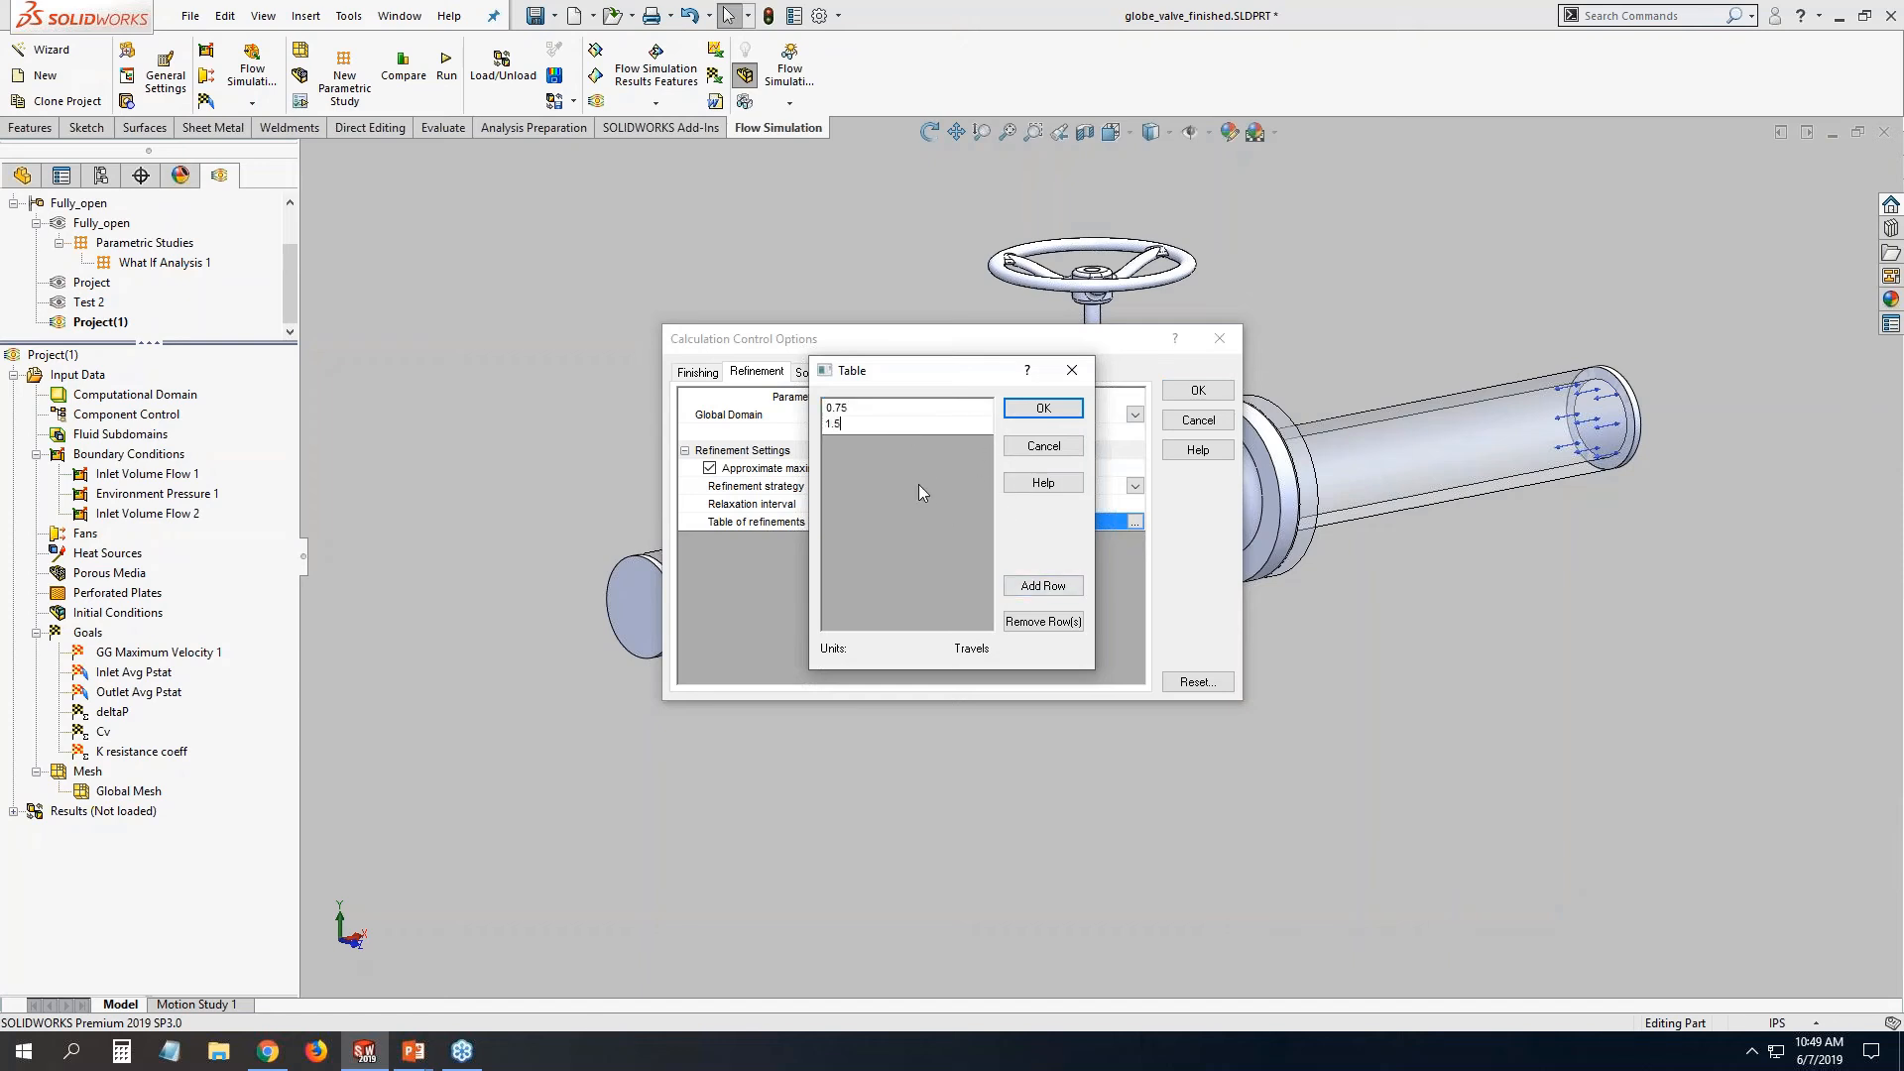
key(Return)
click(1043, 407)
click(1197, 390)
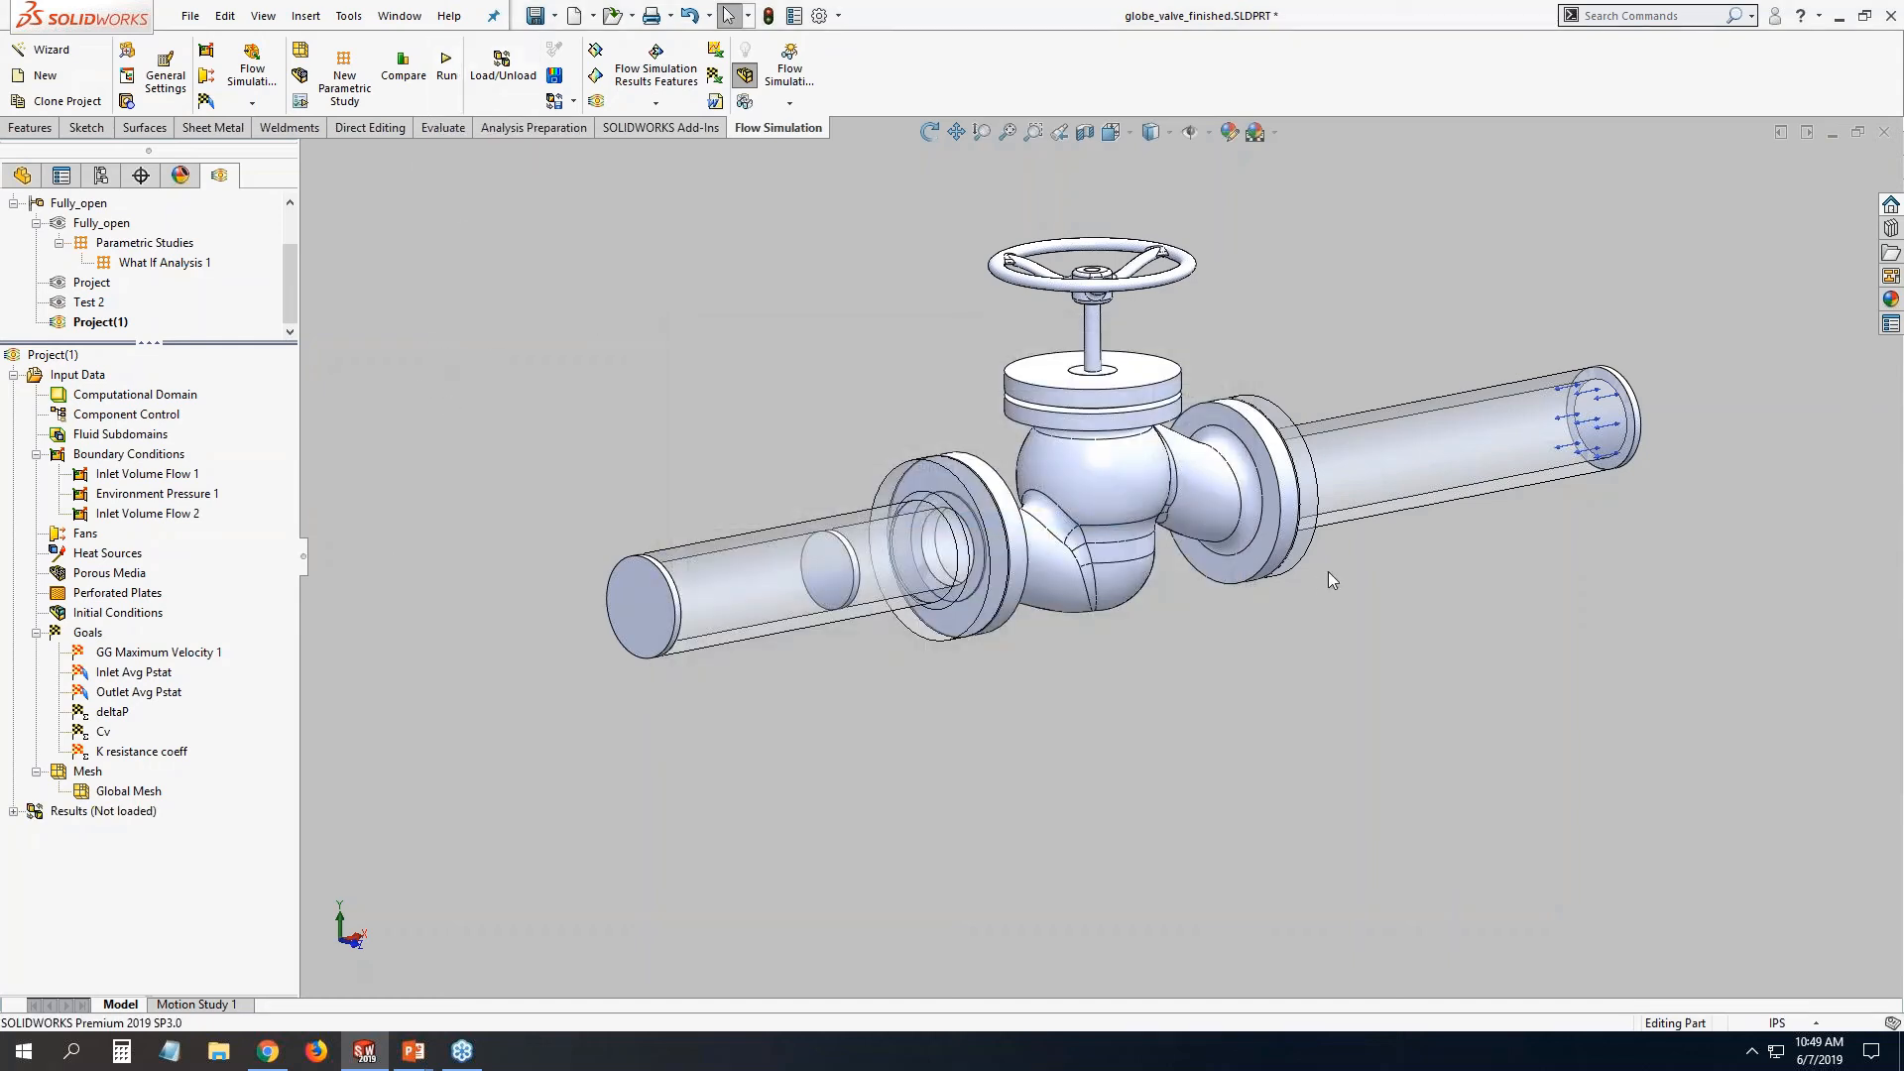
Section the model along the Front Plane to expose the plug and seat inside the valve body.
scroll(1329, 571, down, 2)
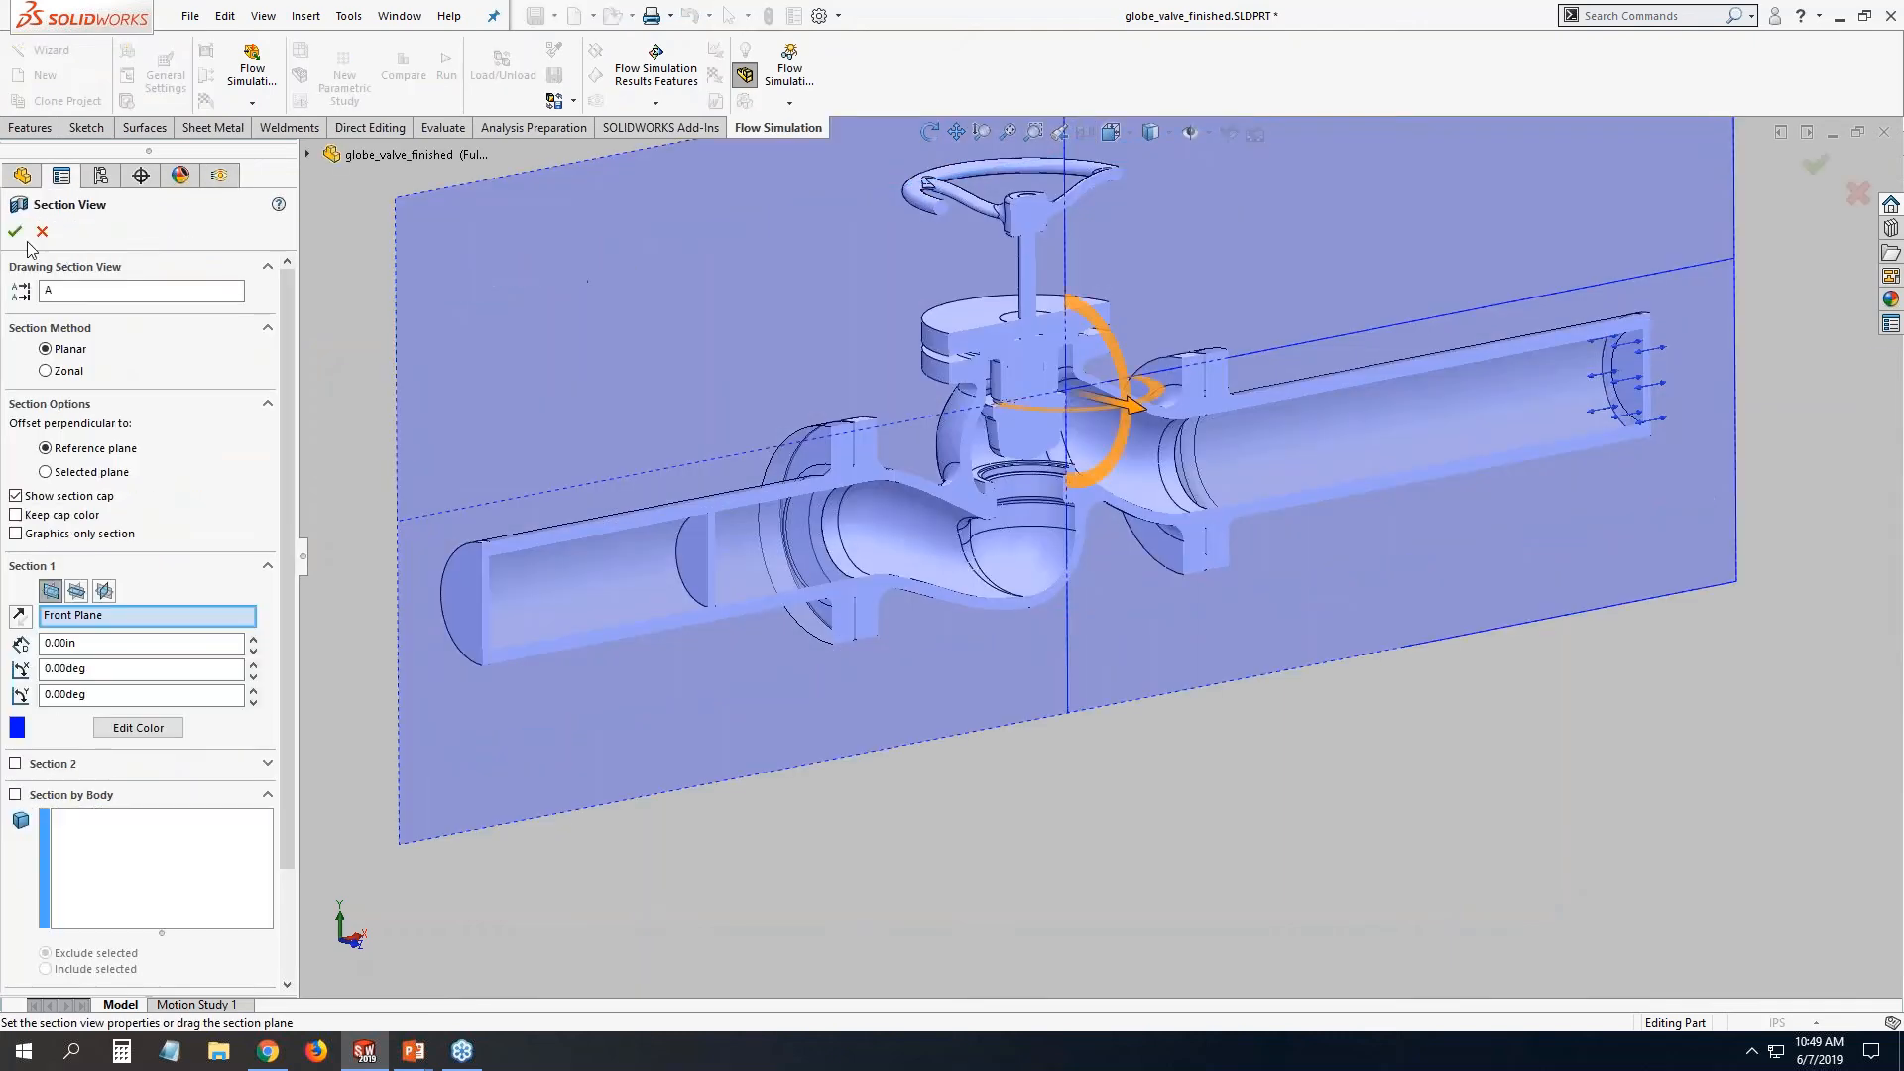
click(18, 235)
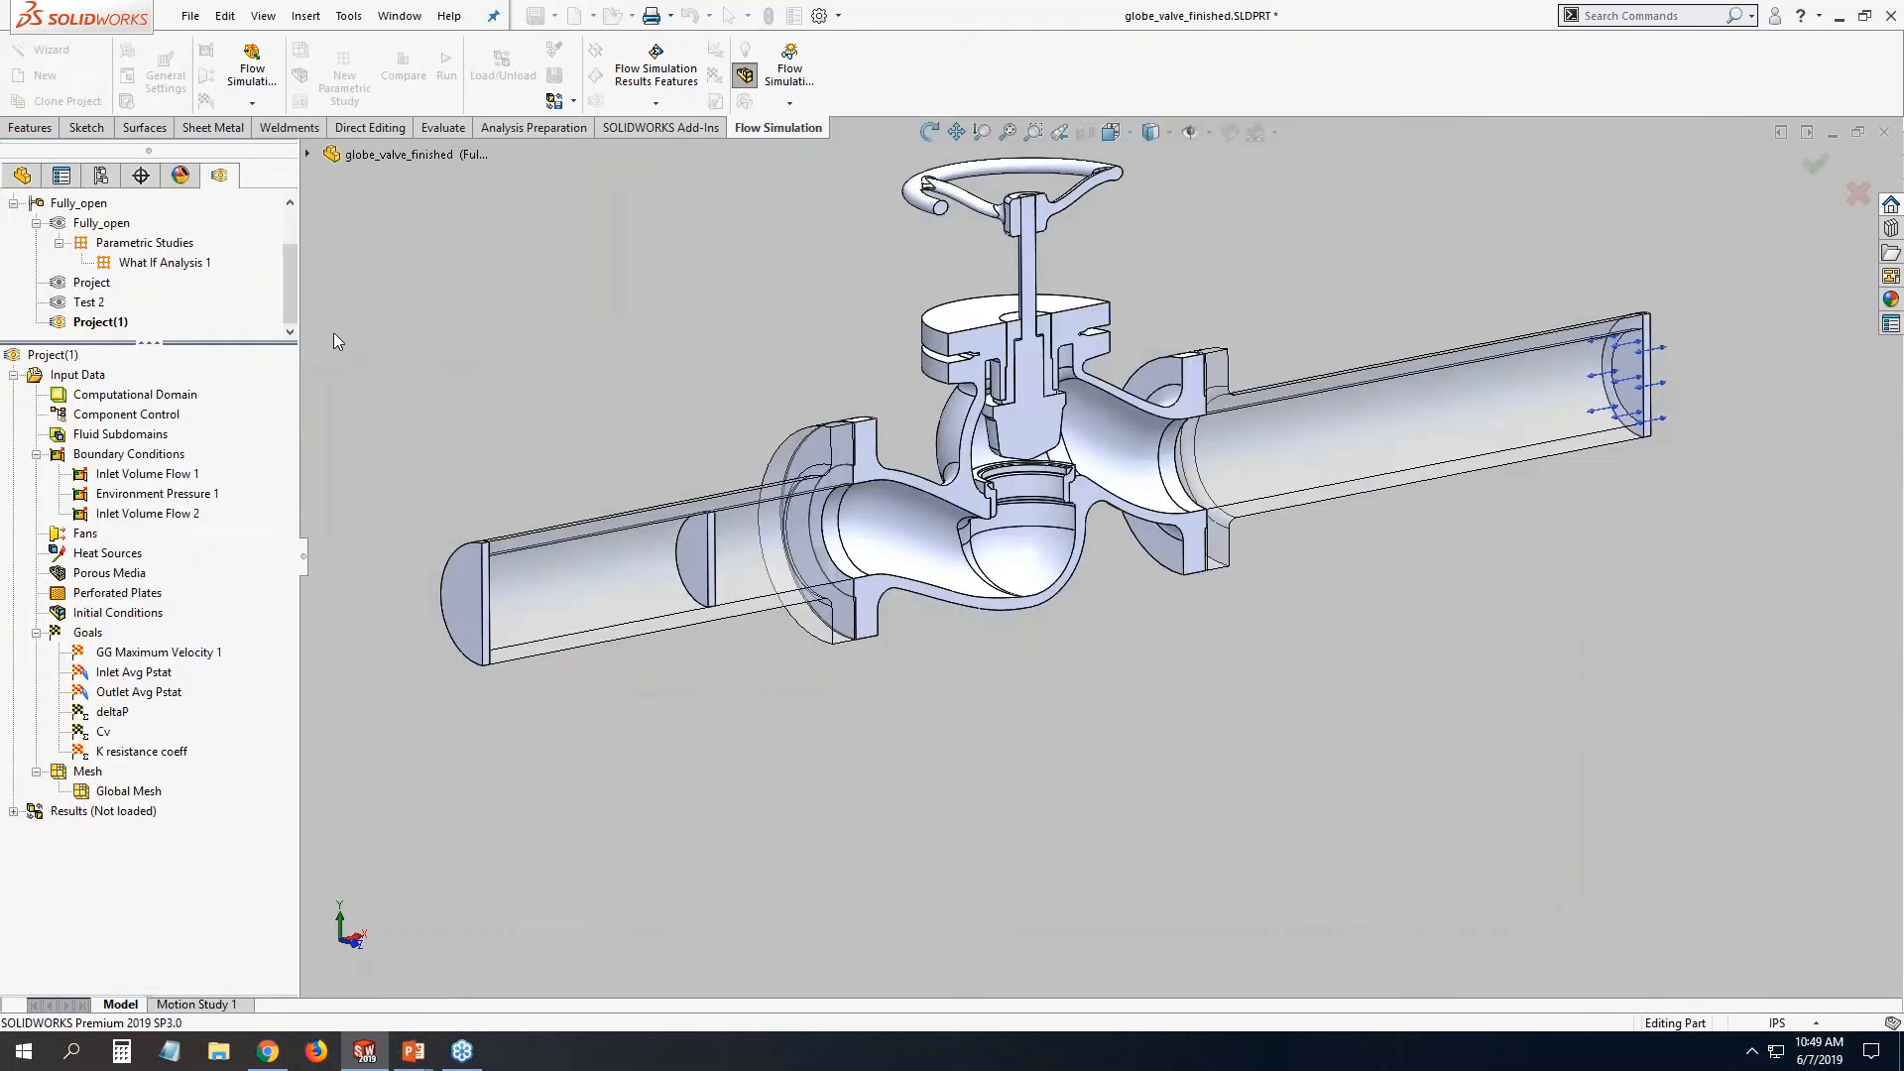
middle_drag(1015, 427, 972, 386)
scroll(974, 386, down, 3)
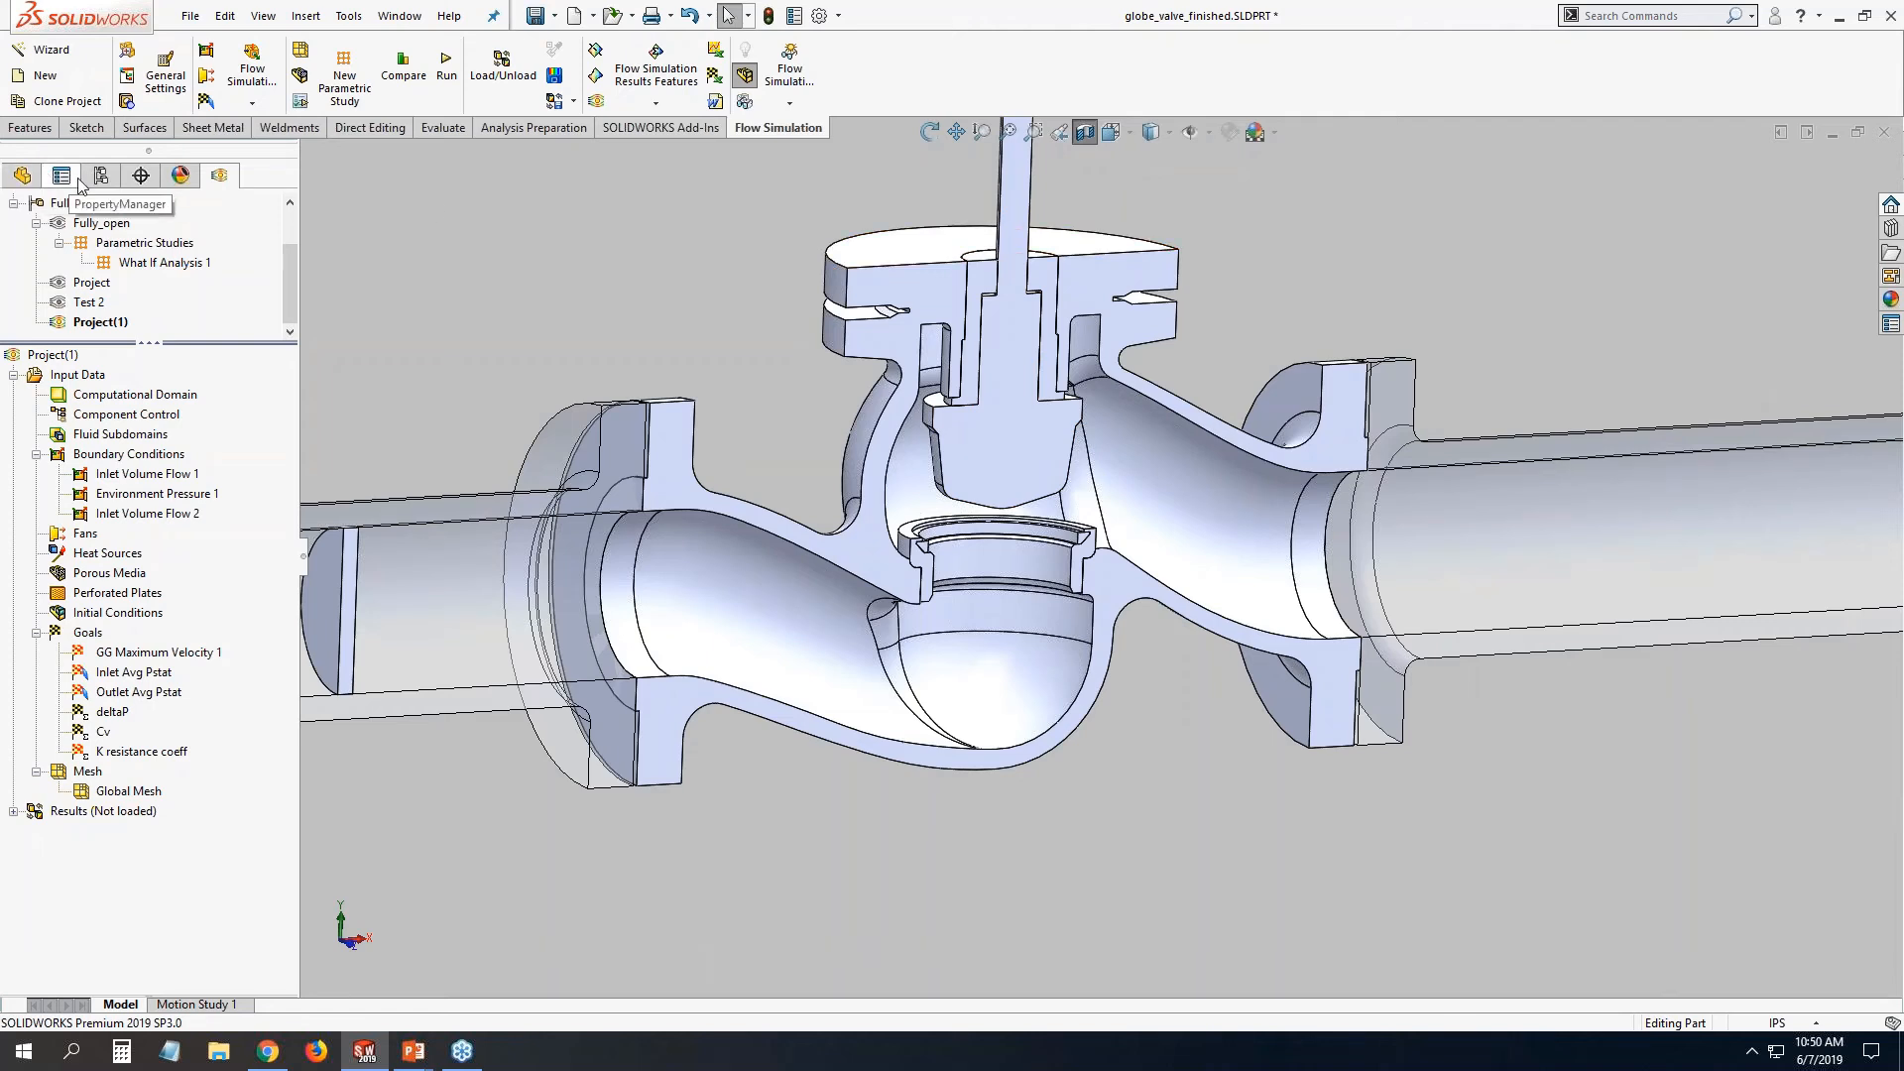
Activate the Quarter_open configuration of the globe valve.
click(109, 180)
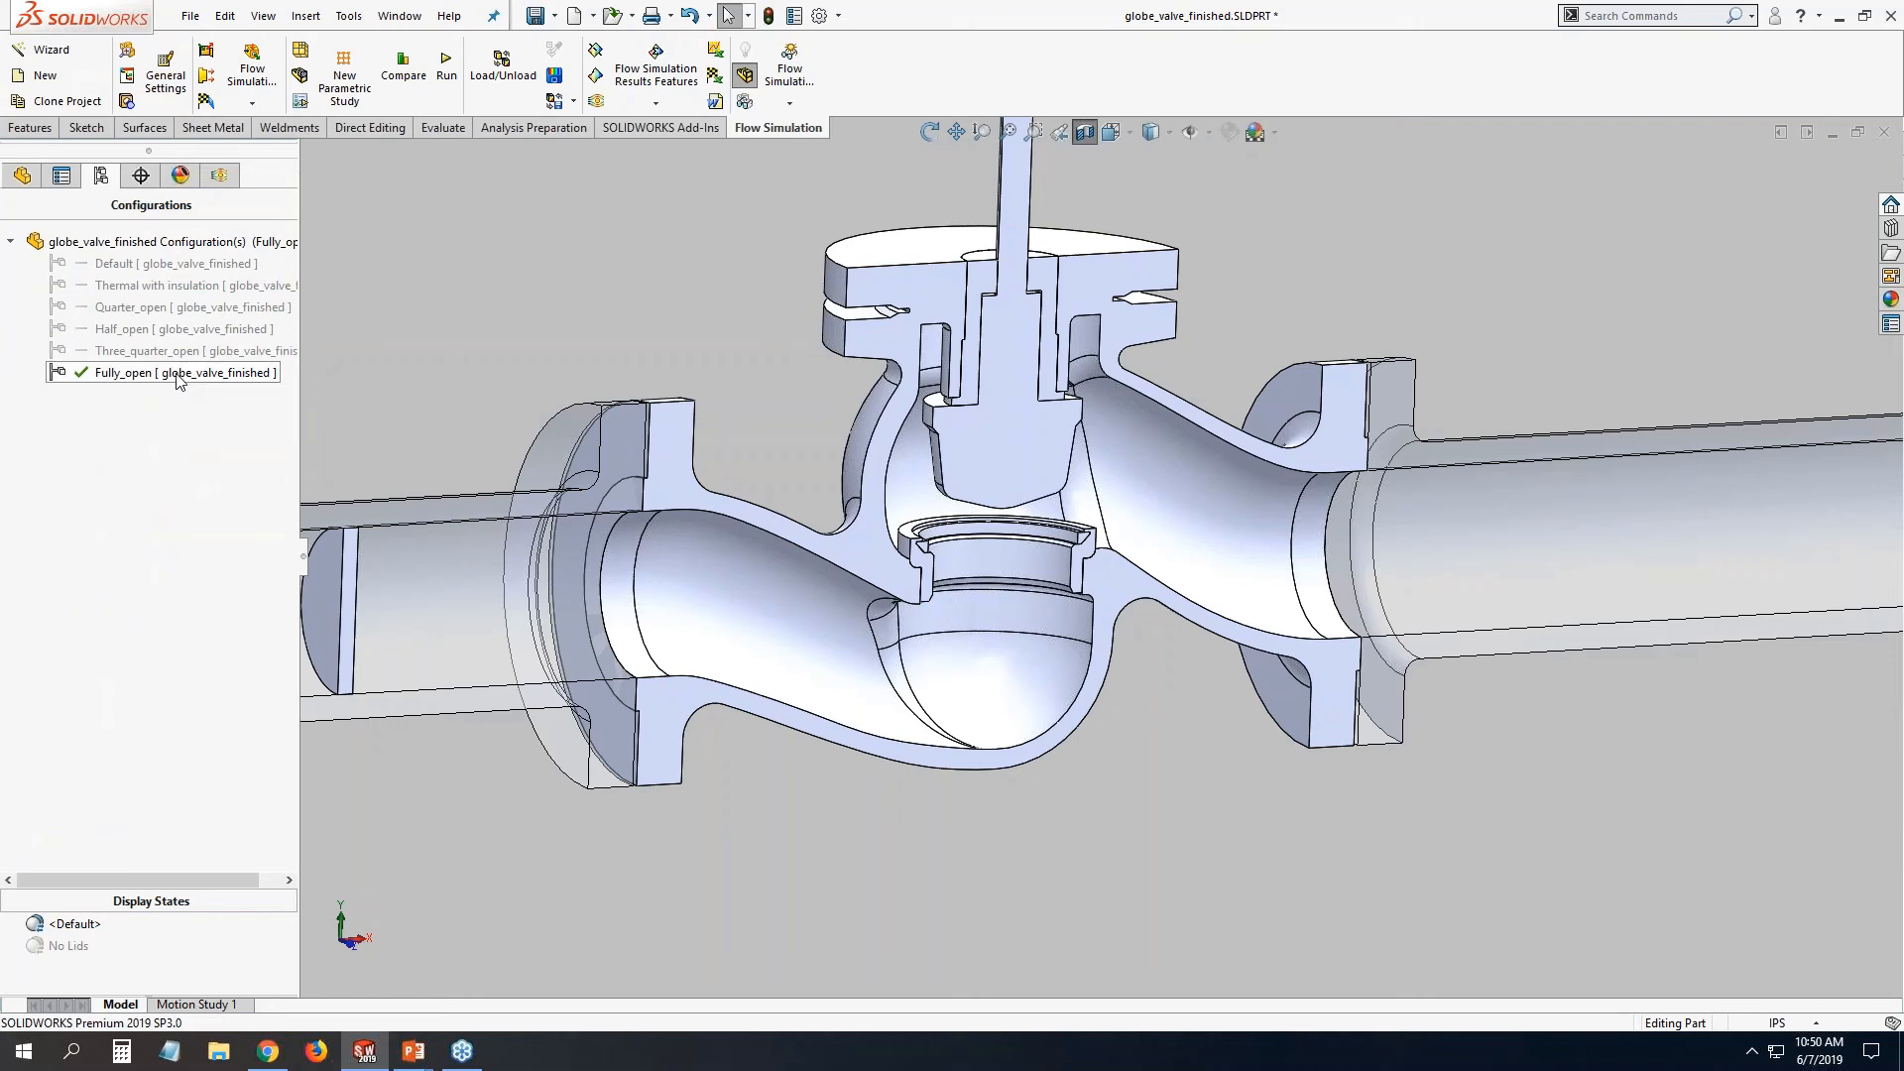
ctrl+middle_drag(623, 336, 246, 220)
key(Escape)
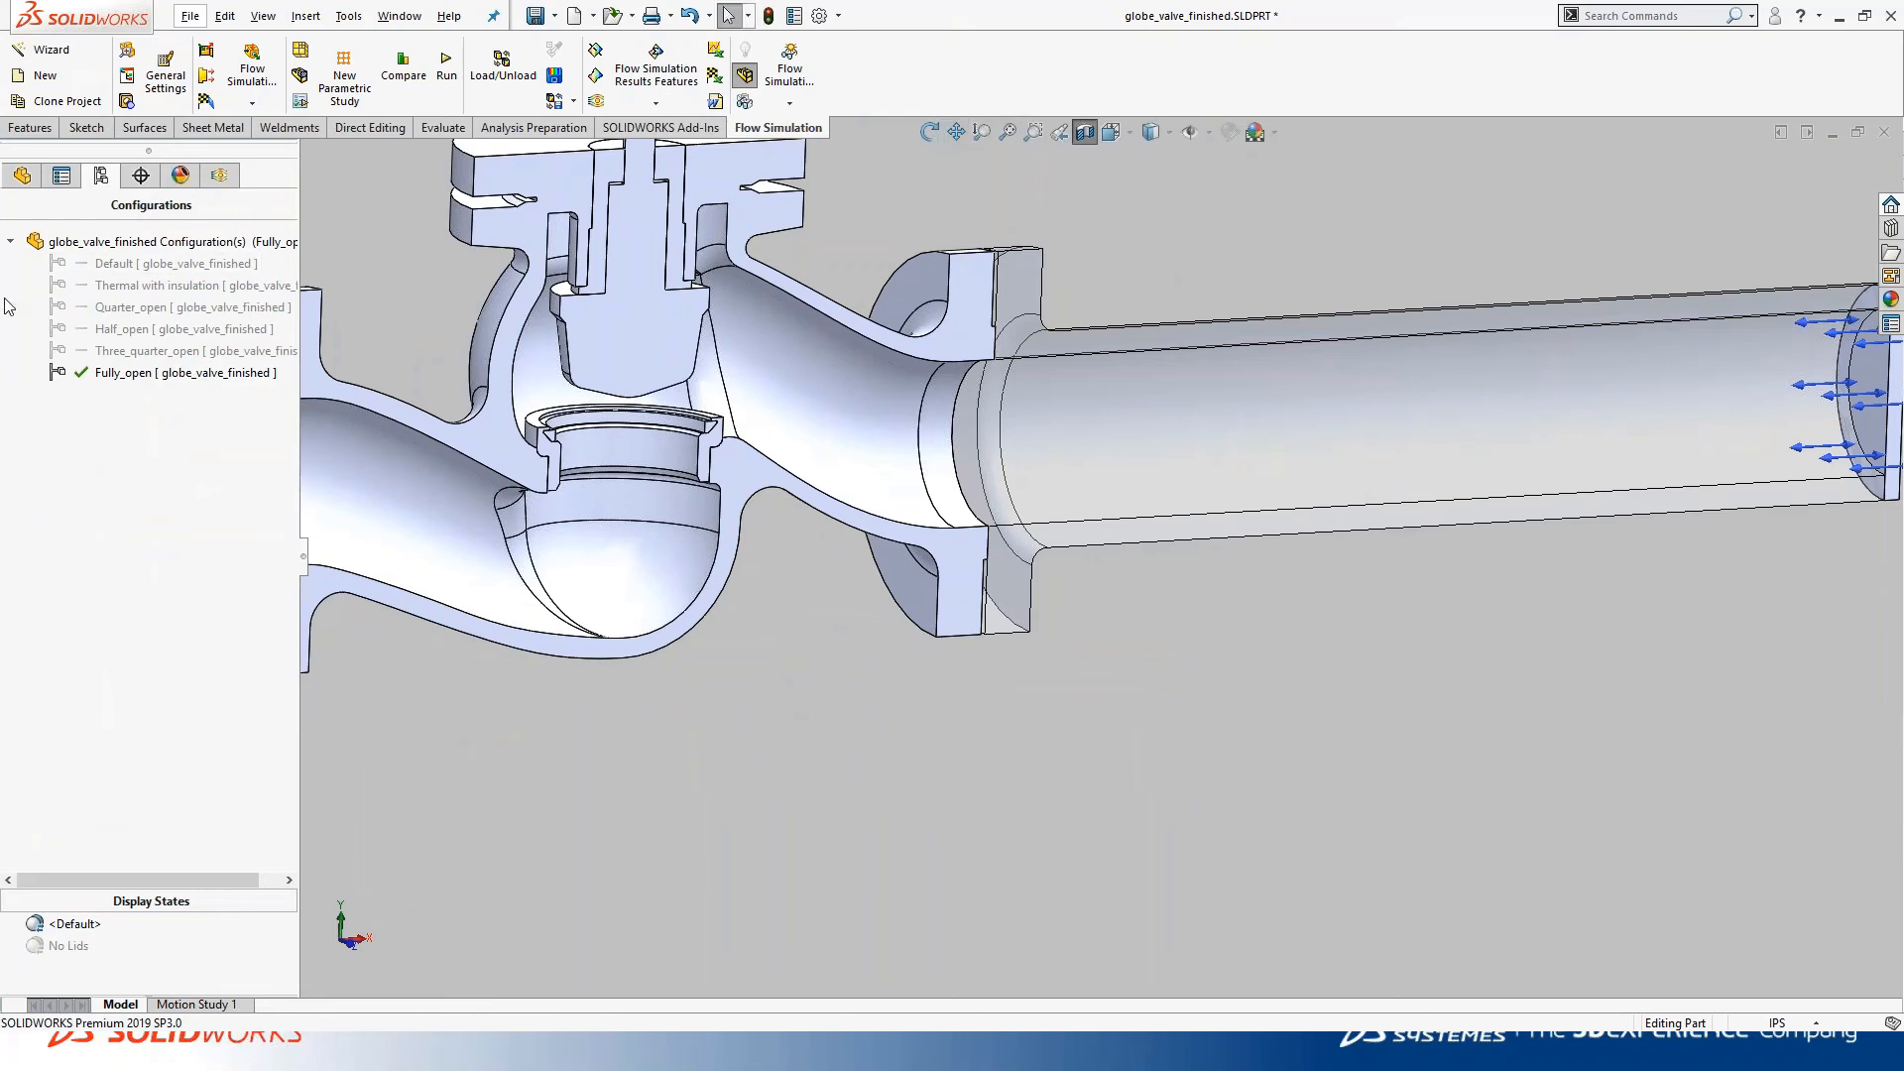
double_click(129, 307)
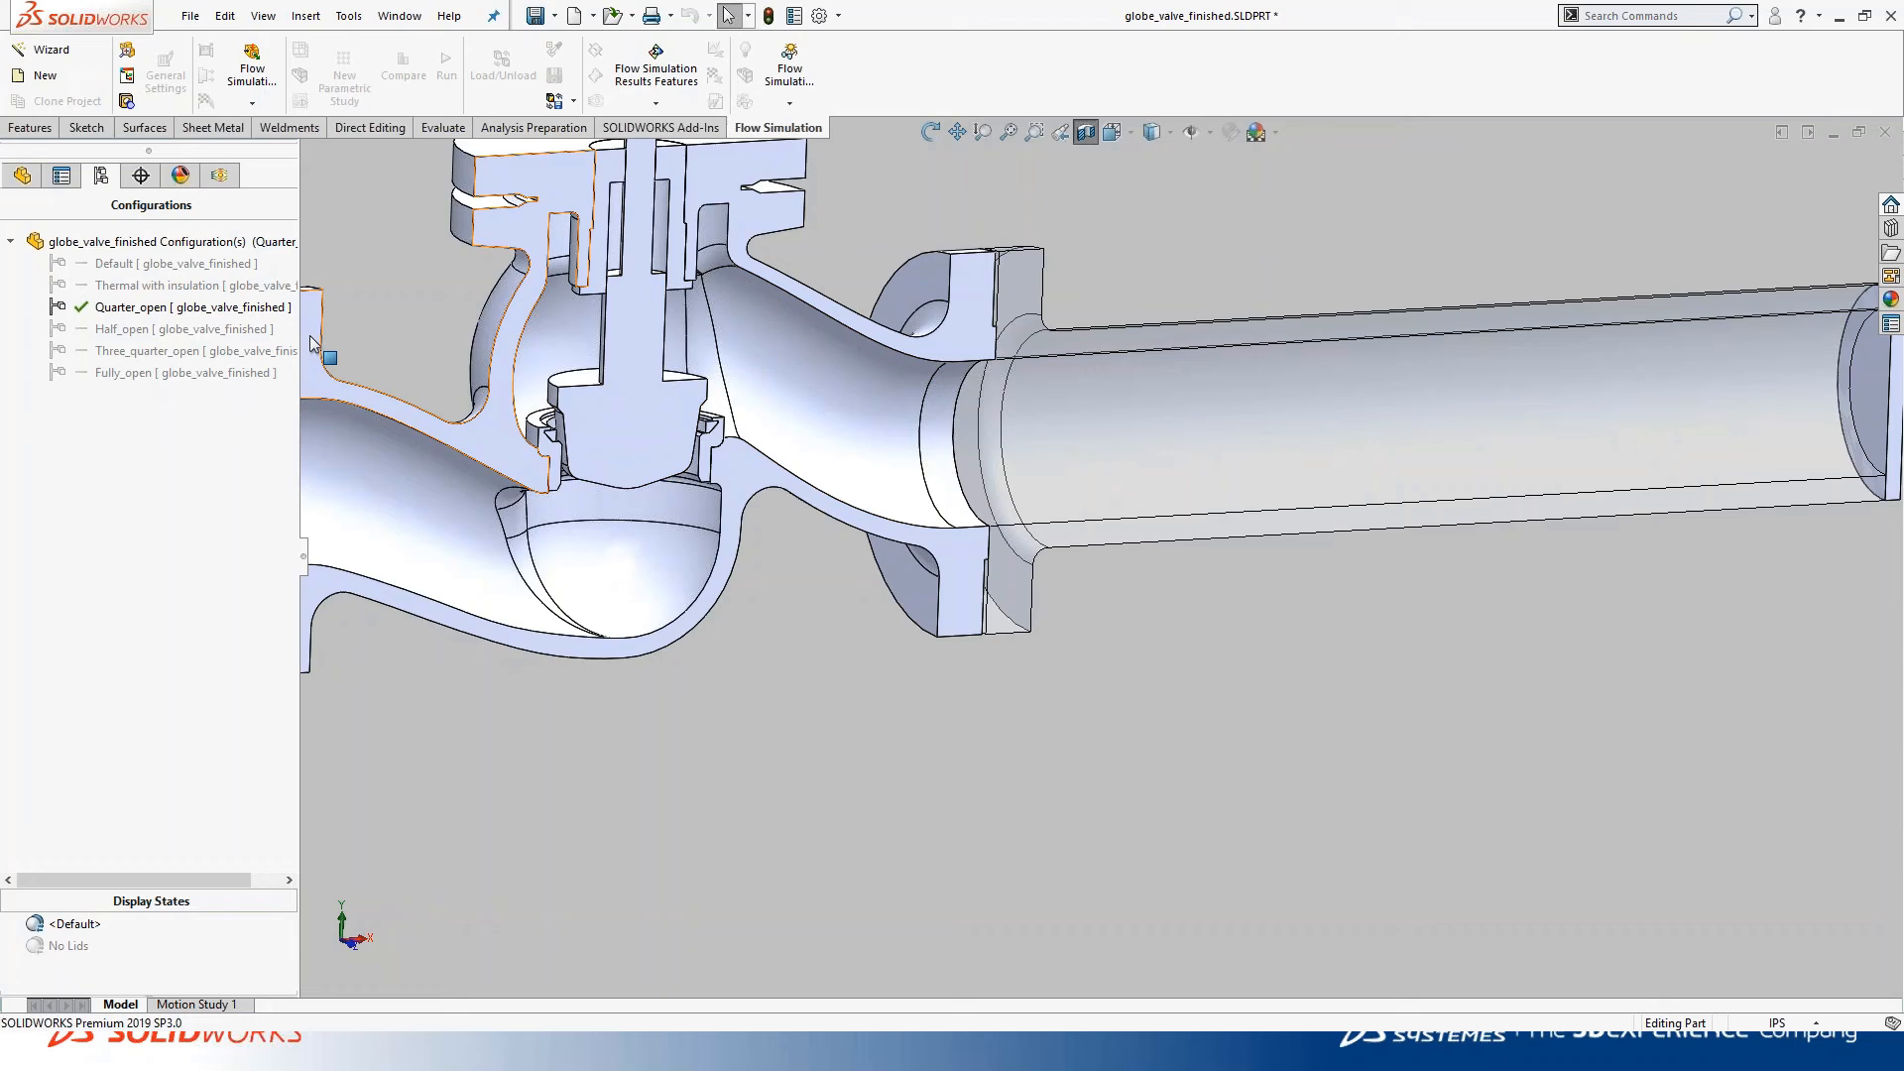
Set the plug height dimension D12@Sketch16 of the stem revolve to 1.4 in and rebuild the part.
click(22, 176)
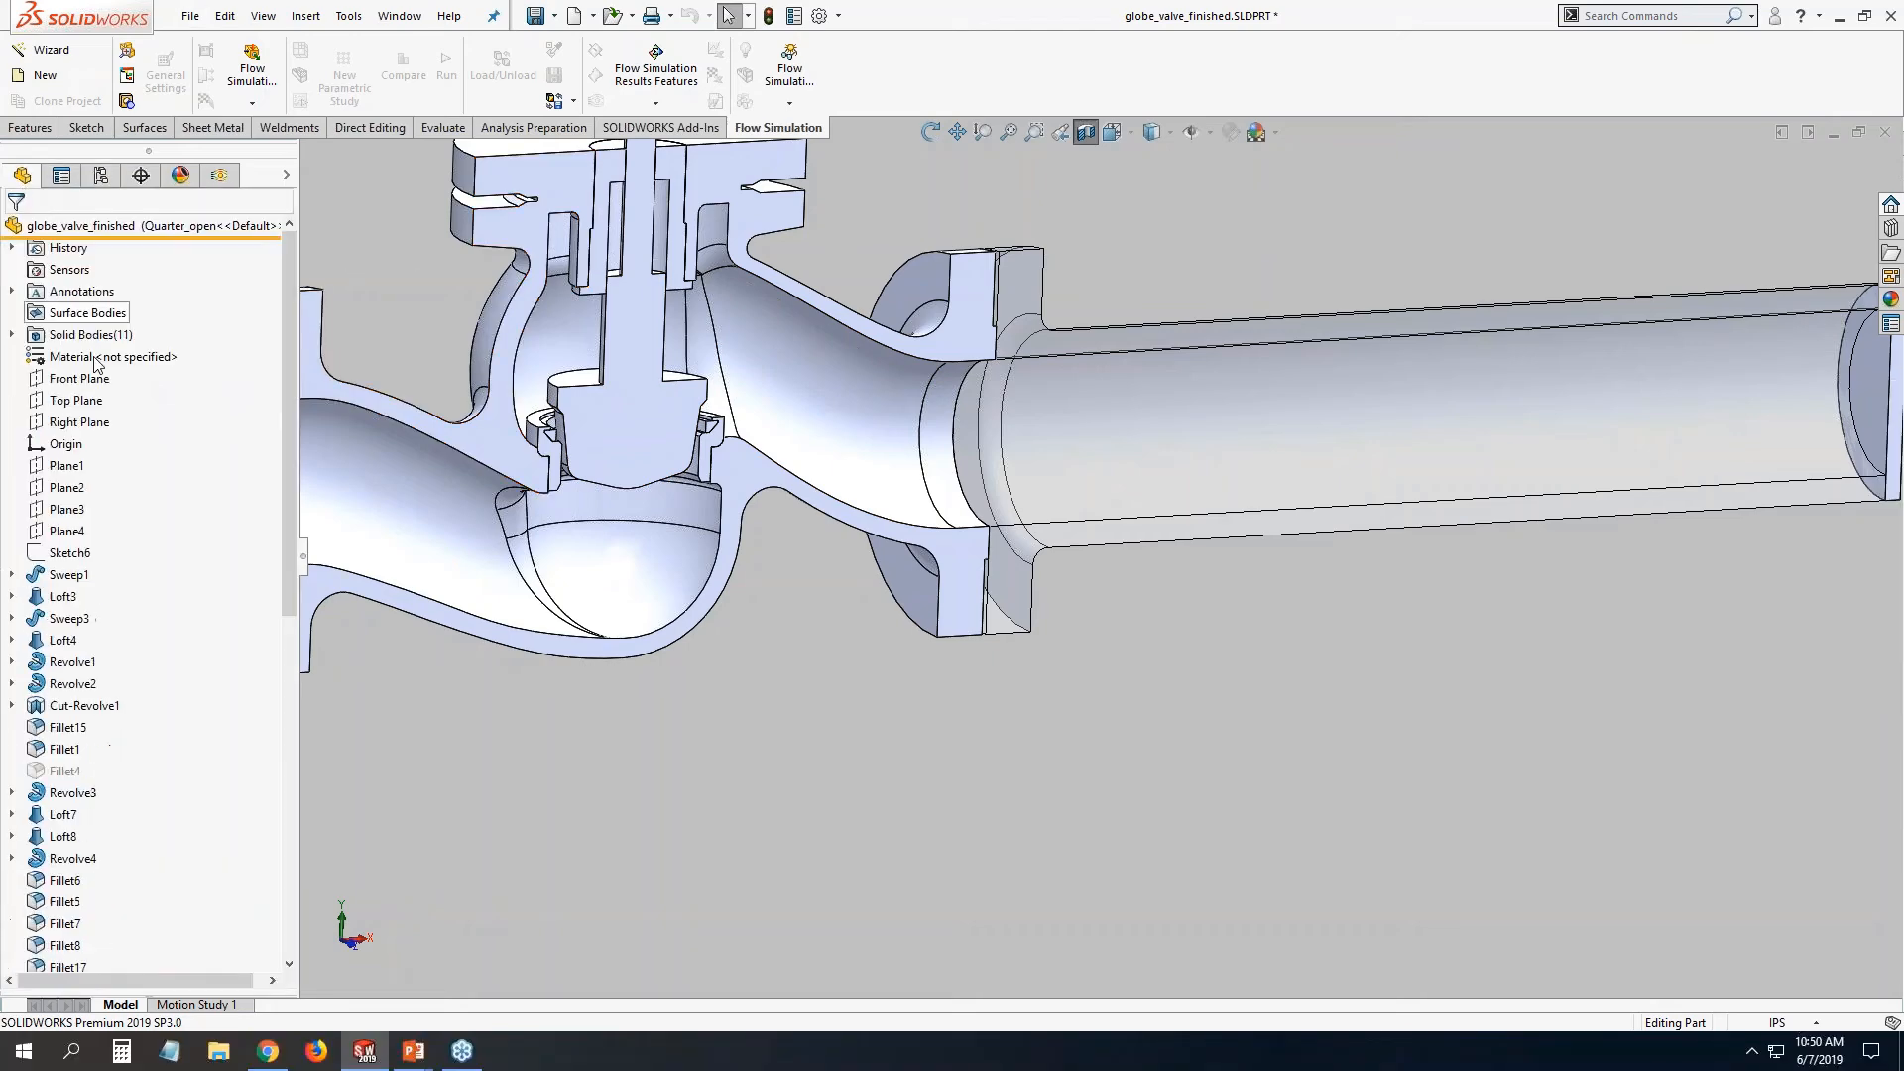
scroll(114, 446, down, 4)
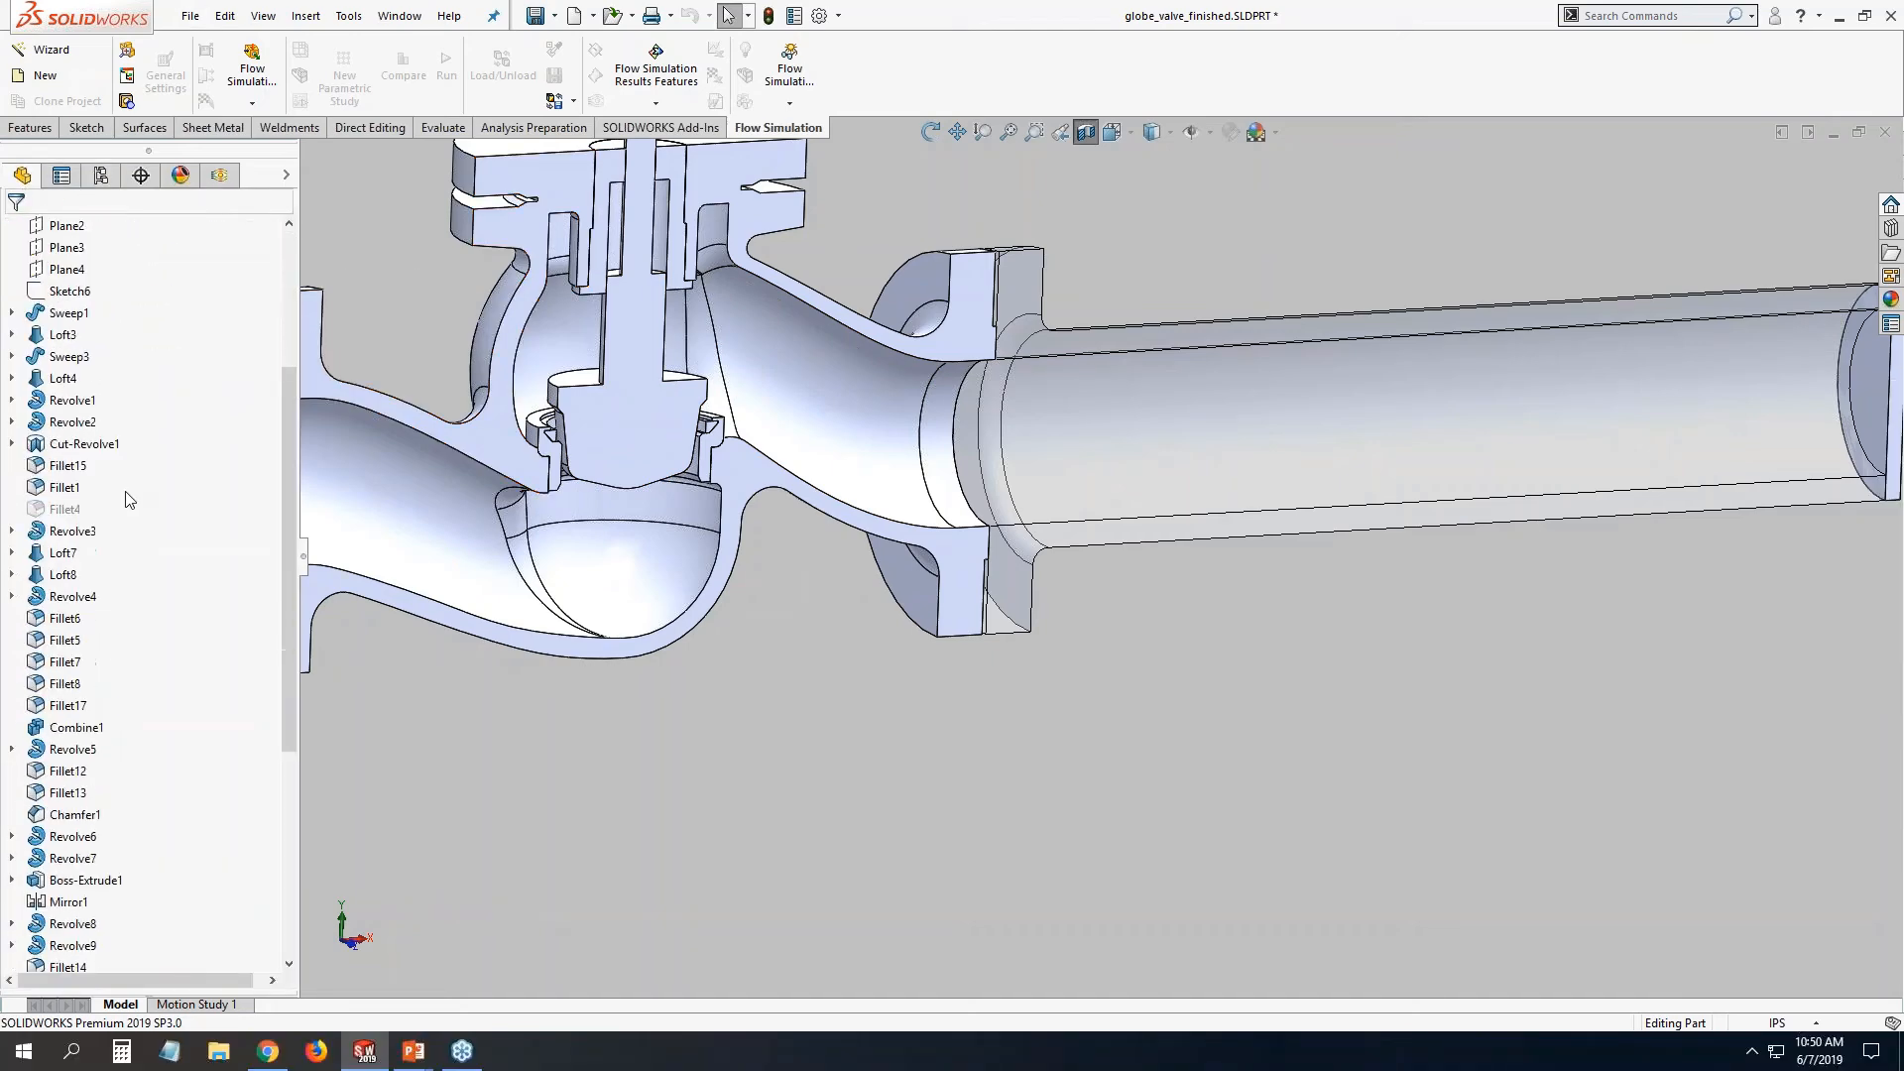
scroll(696, 303, up, 5)
scroll(996, 402, down, 5)
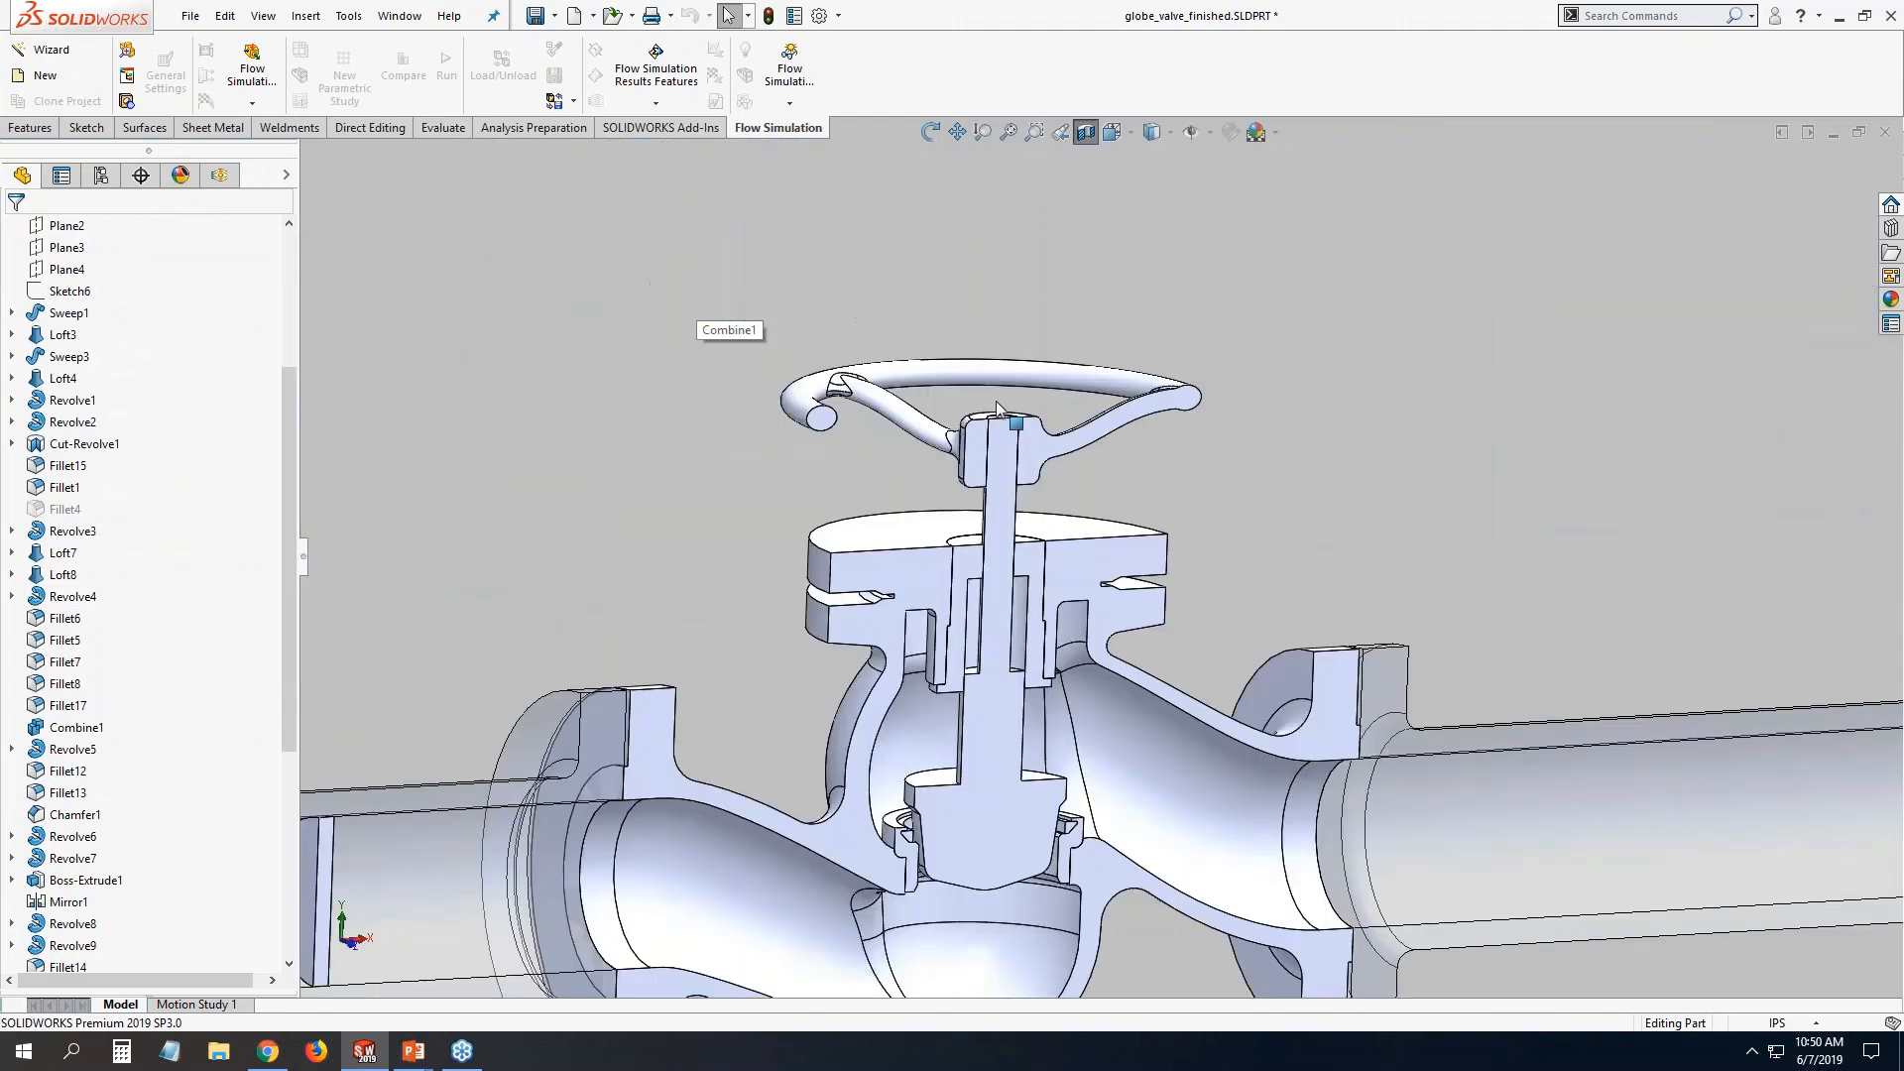
scroll(996, 400, down, 4)
middle_drag(995, 401, 1037, 436)
click(1017, 739)
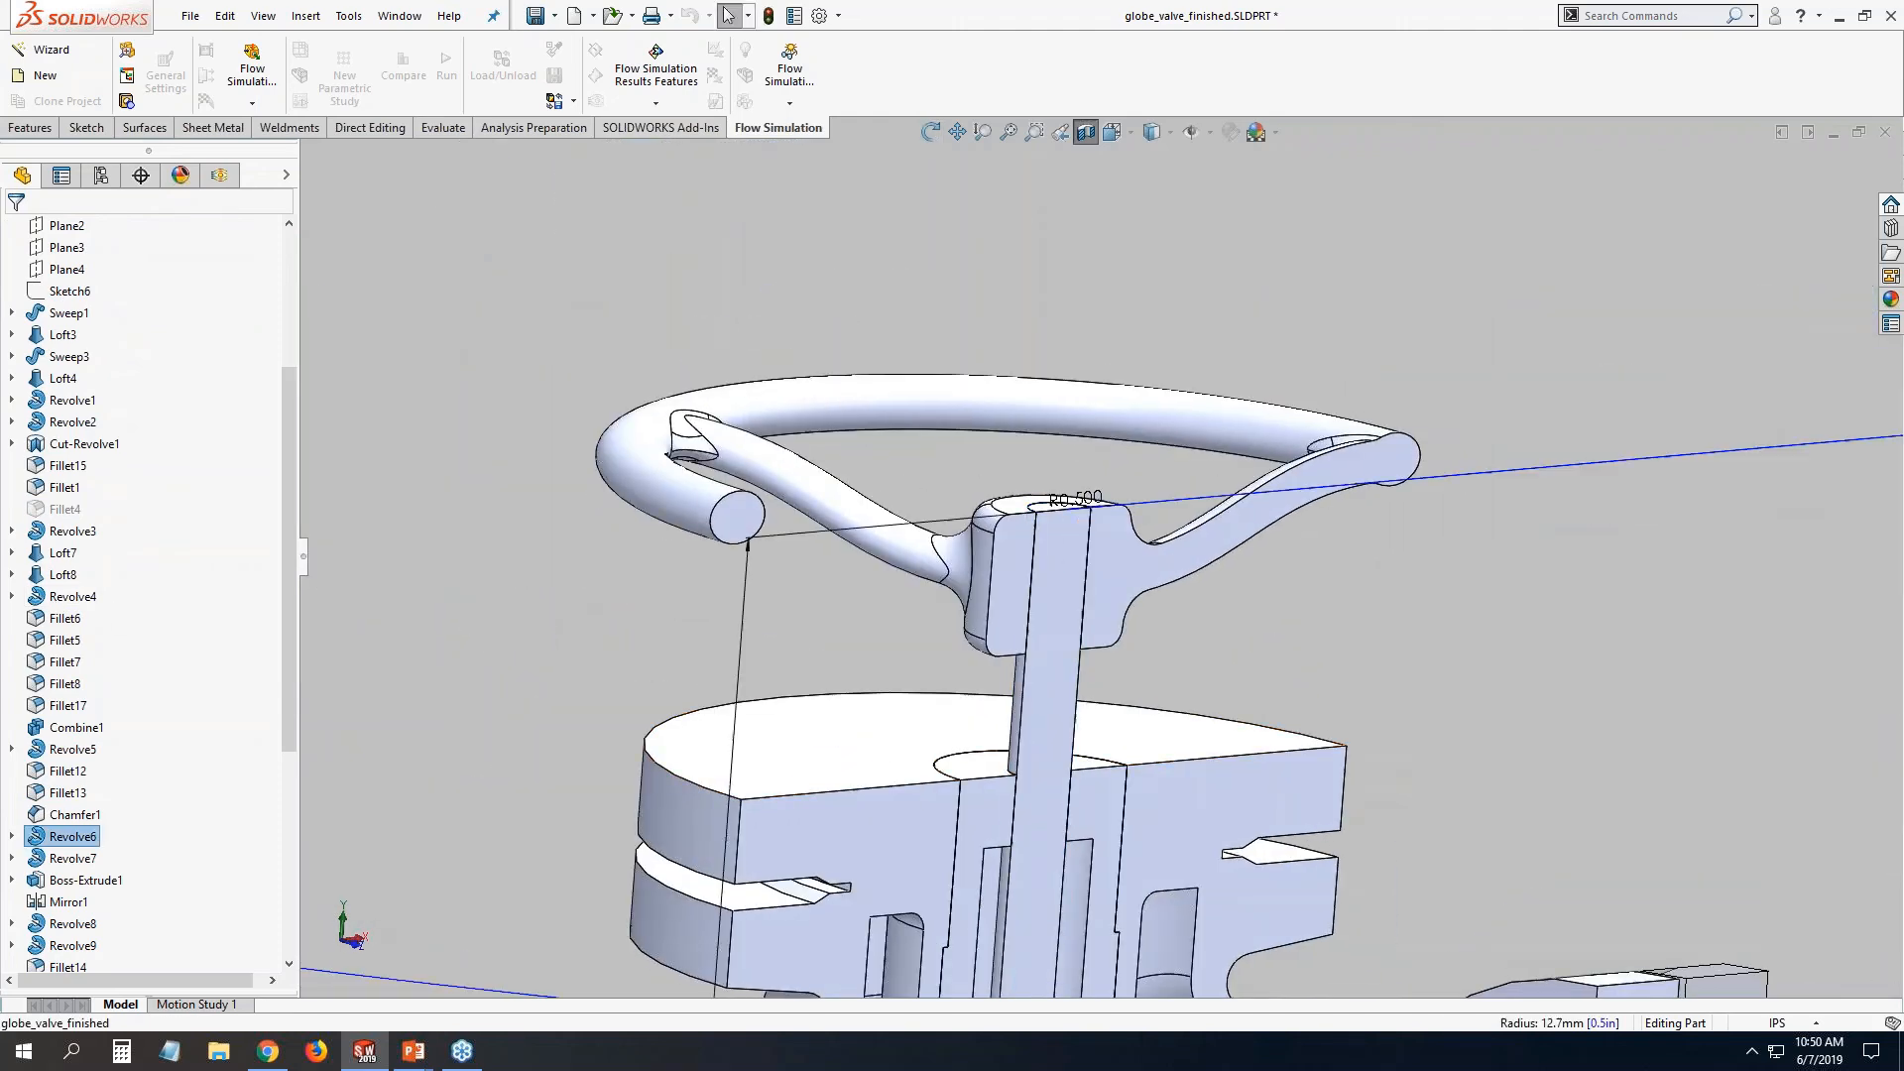
scroll(1190, 776, up, 5)
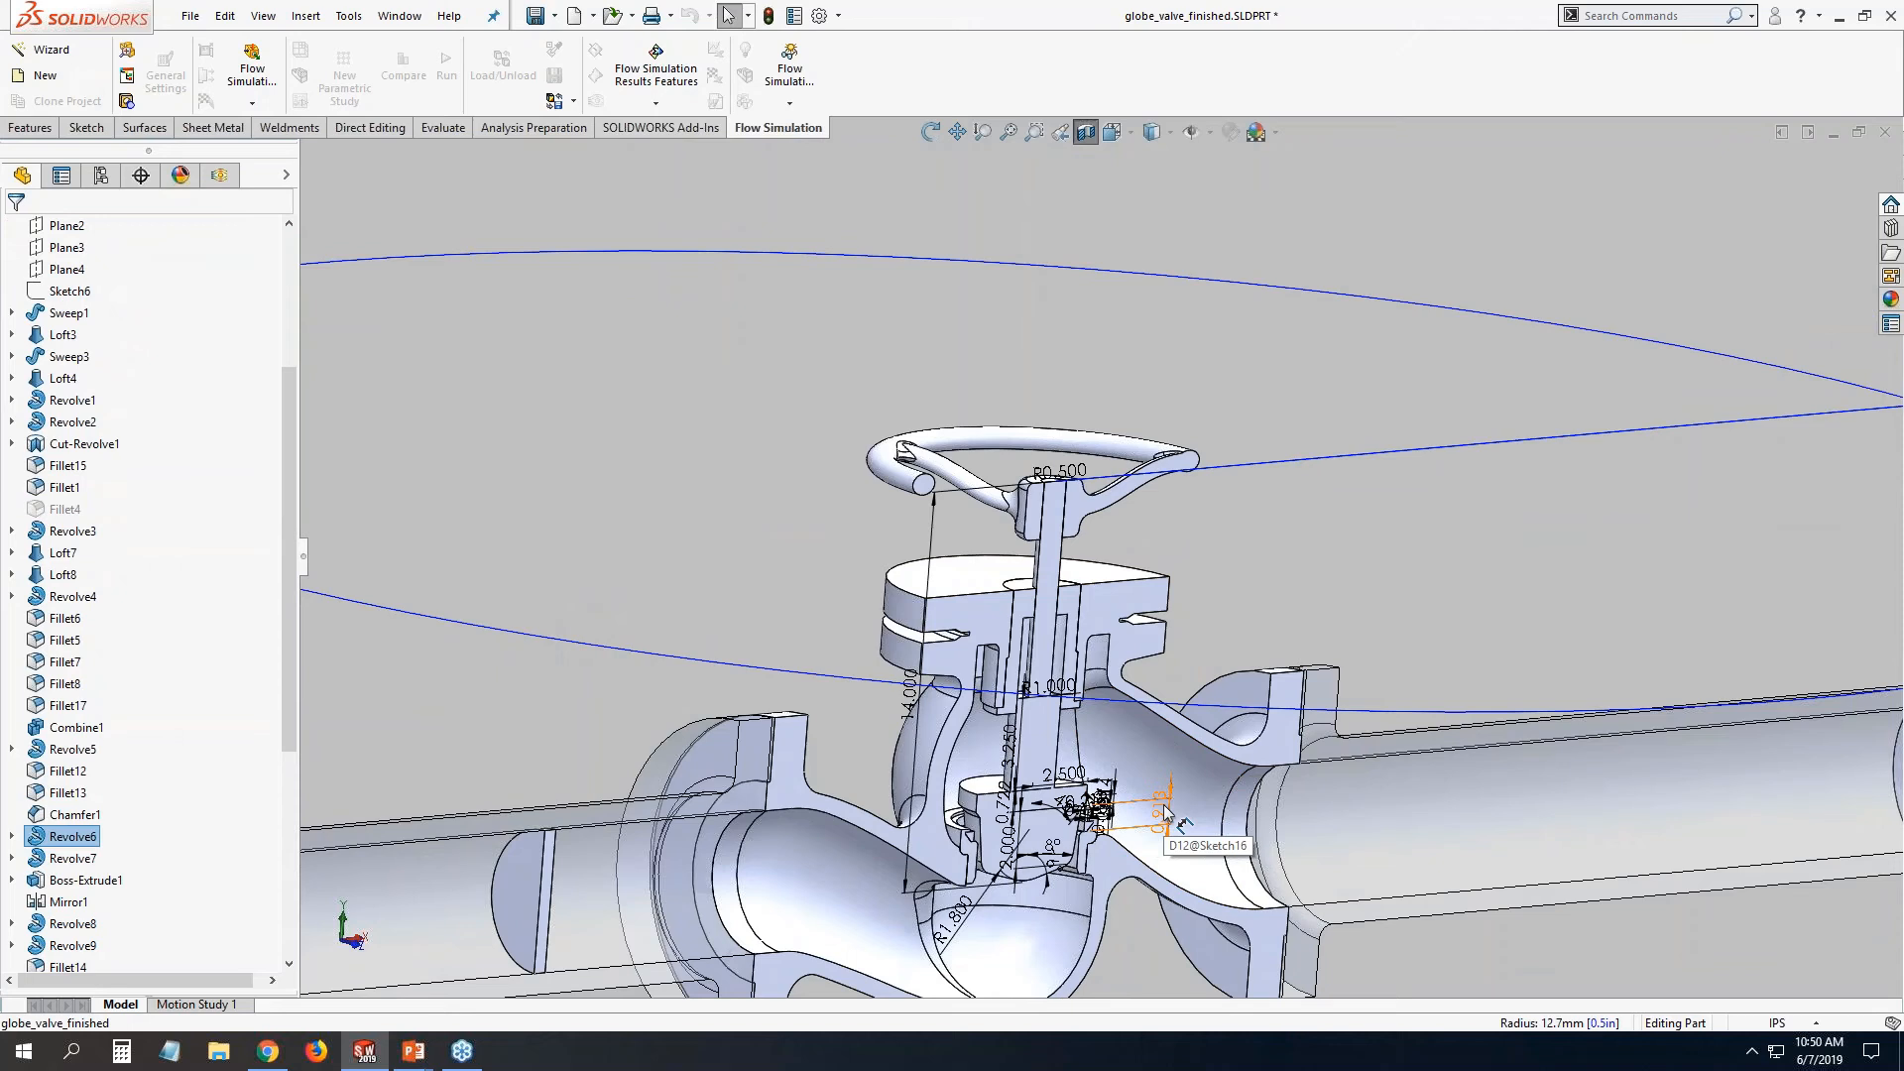
double_click(1162, 809)
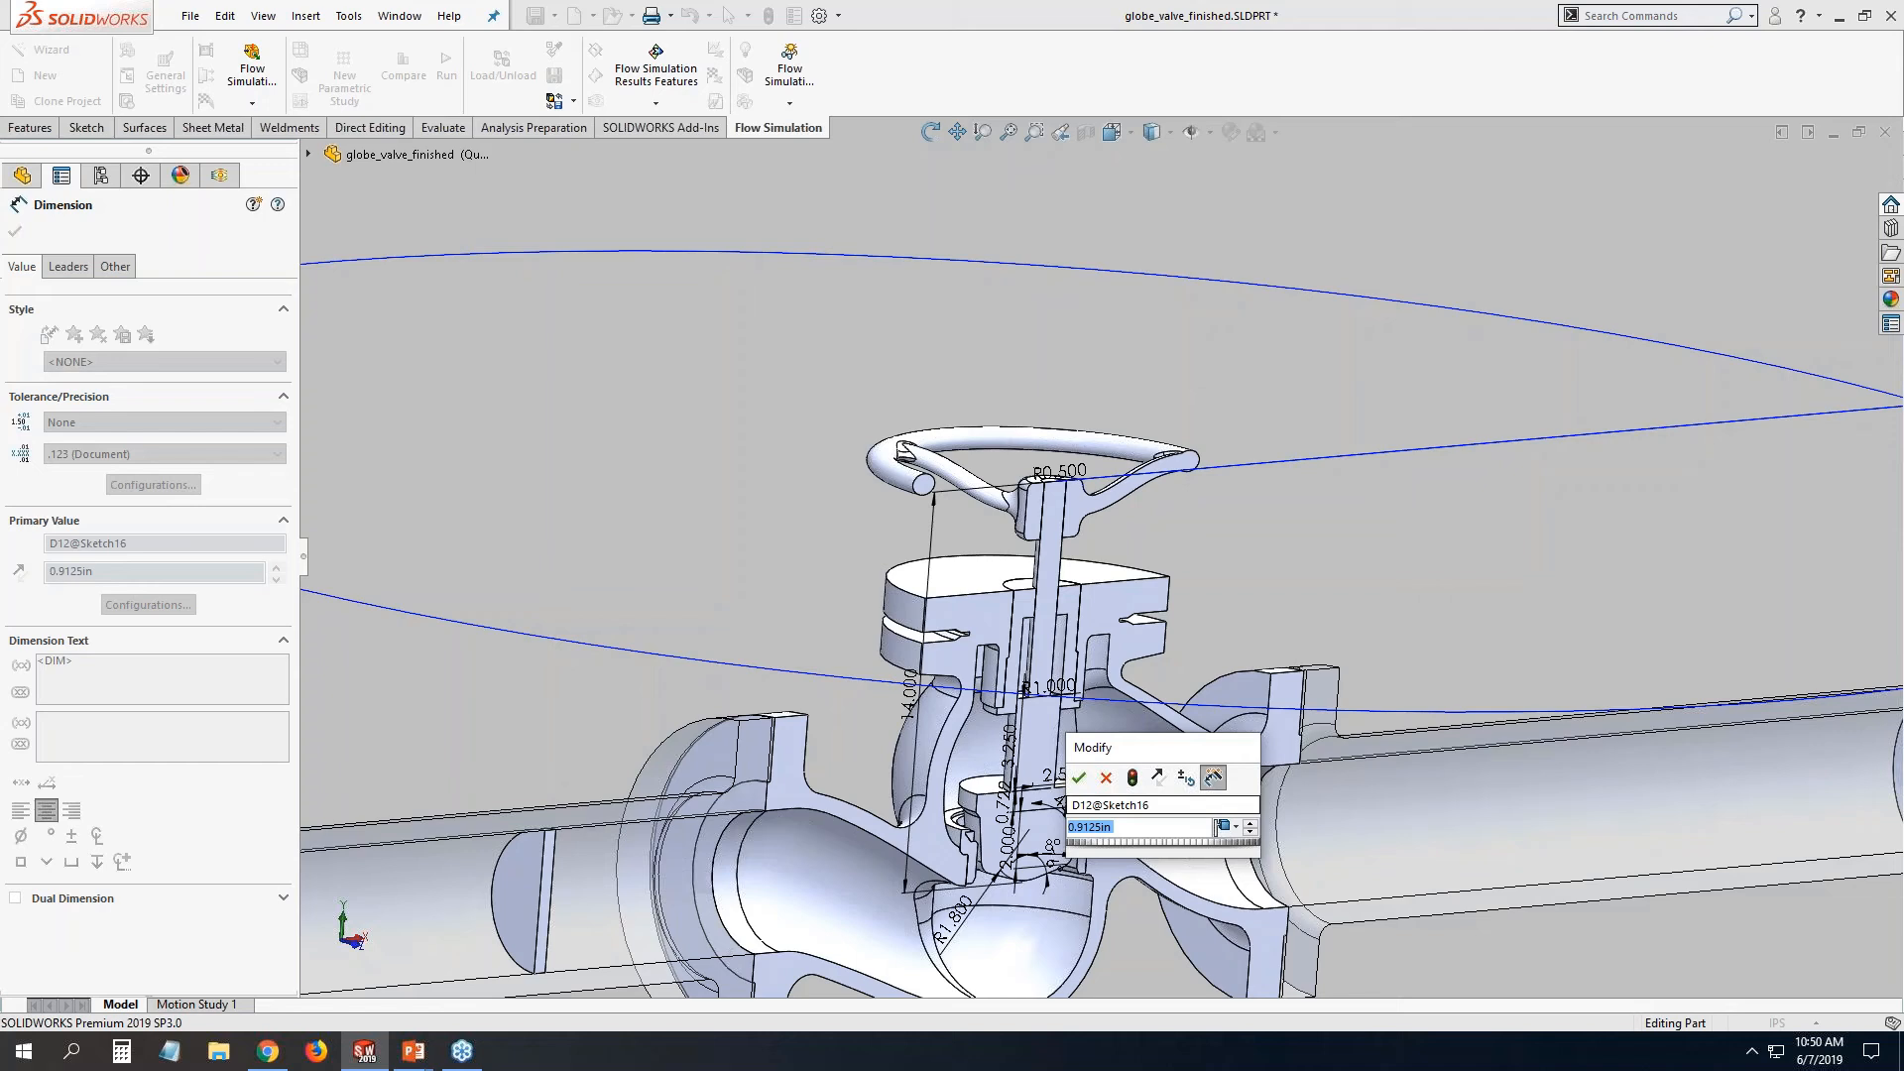
text(1.)
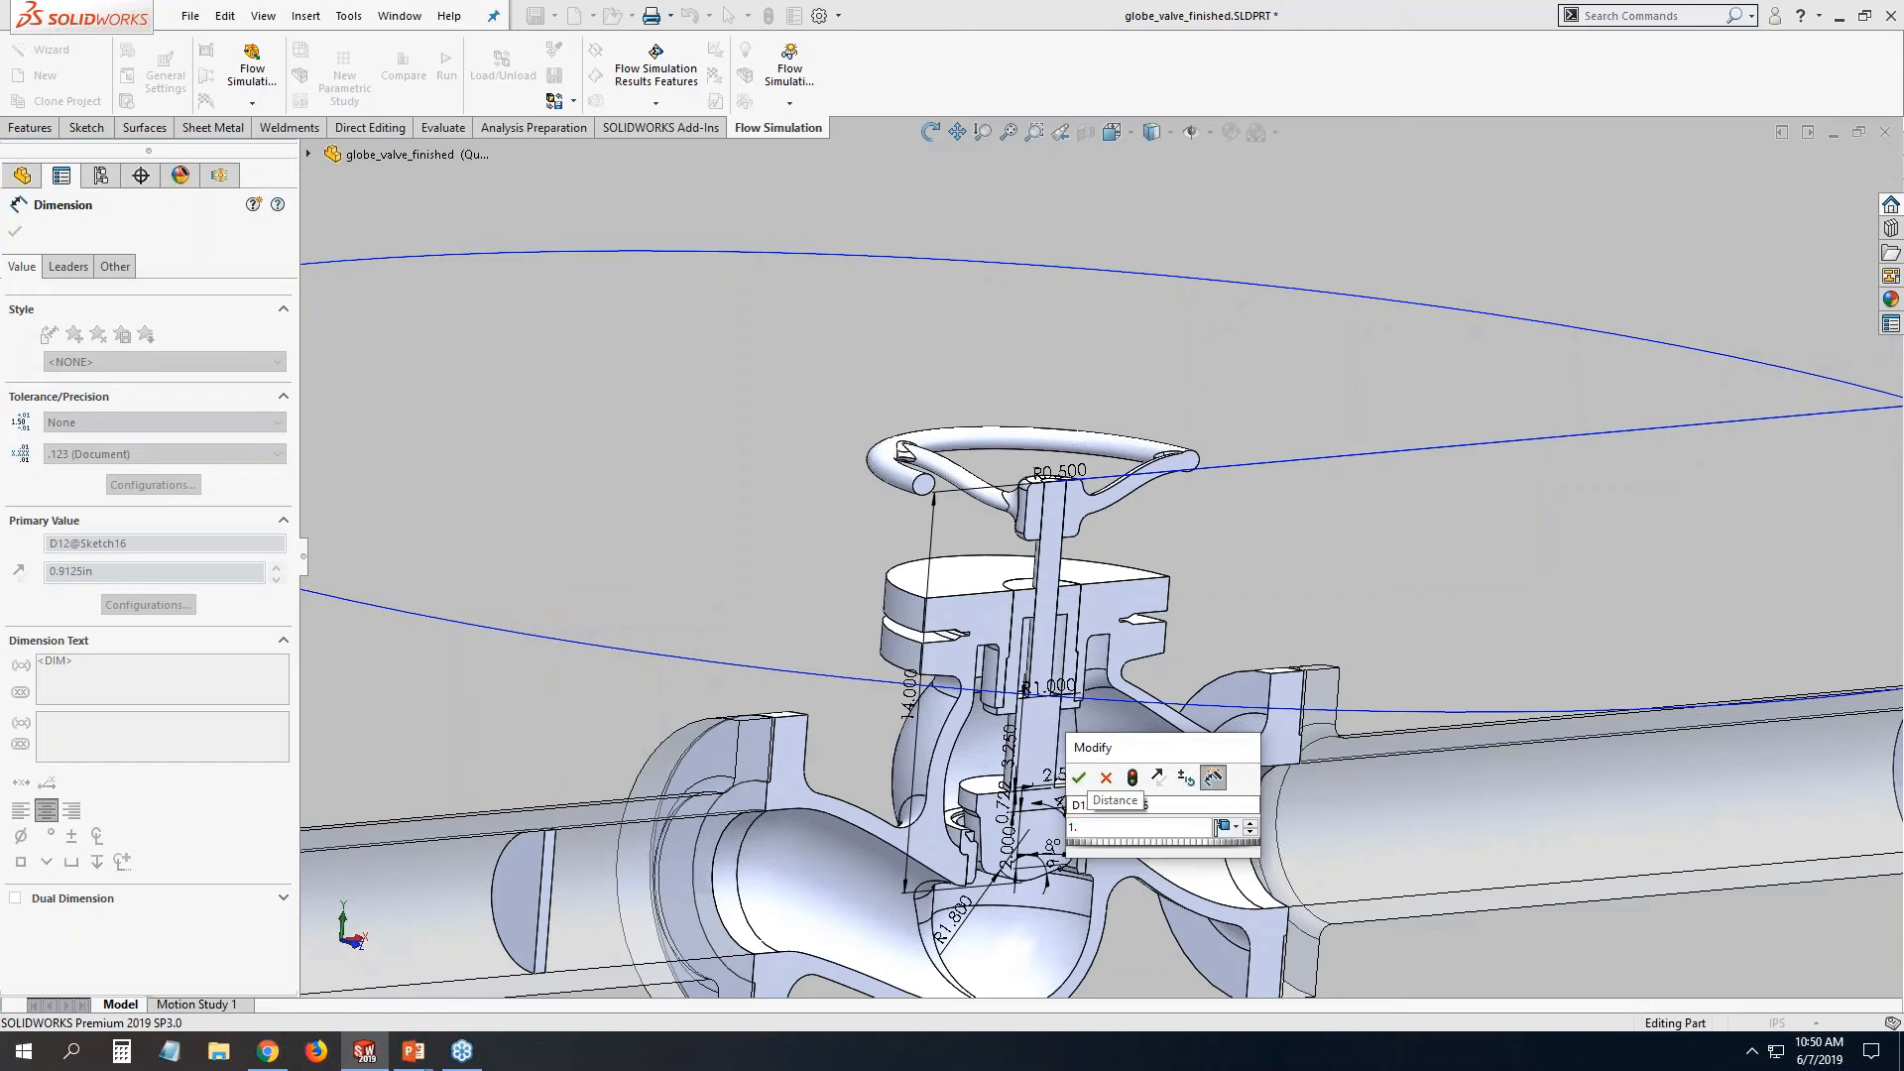
text(4)
click(1080, 778)
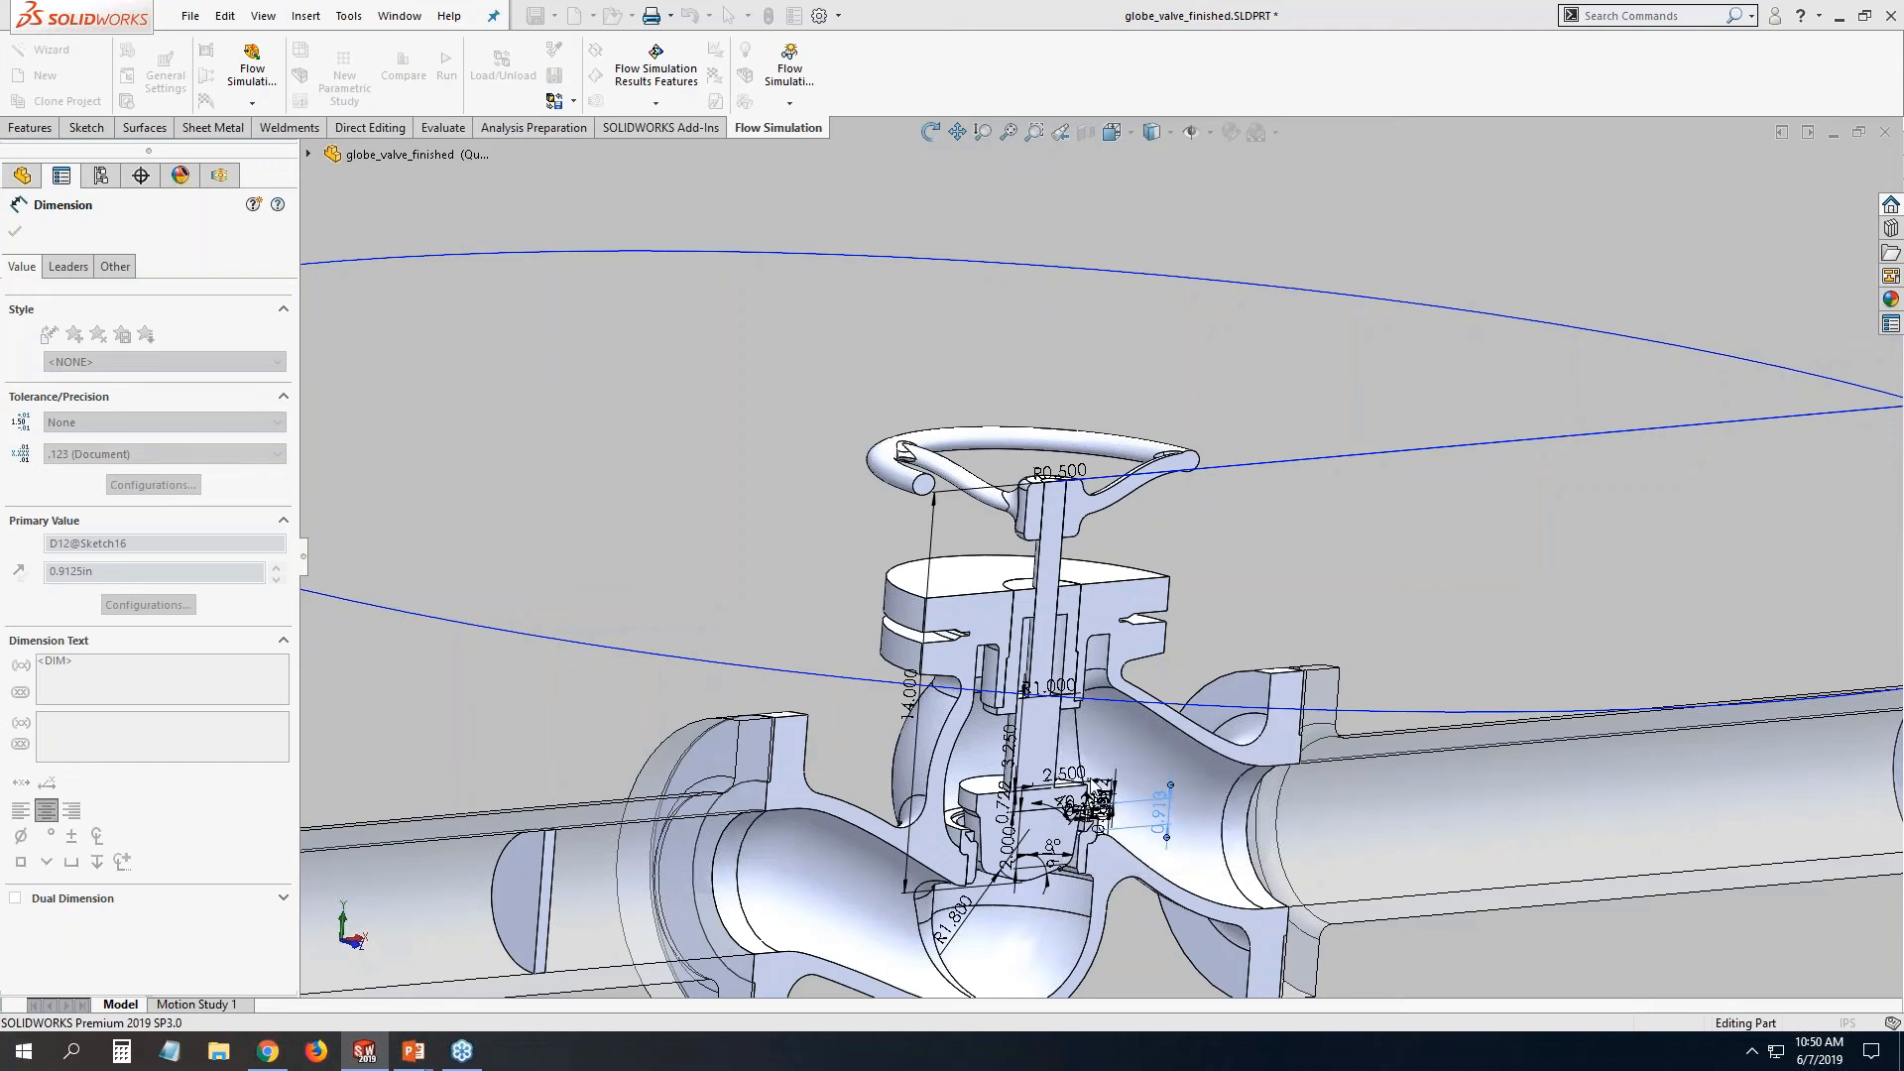
click(1285, 593)
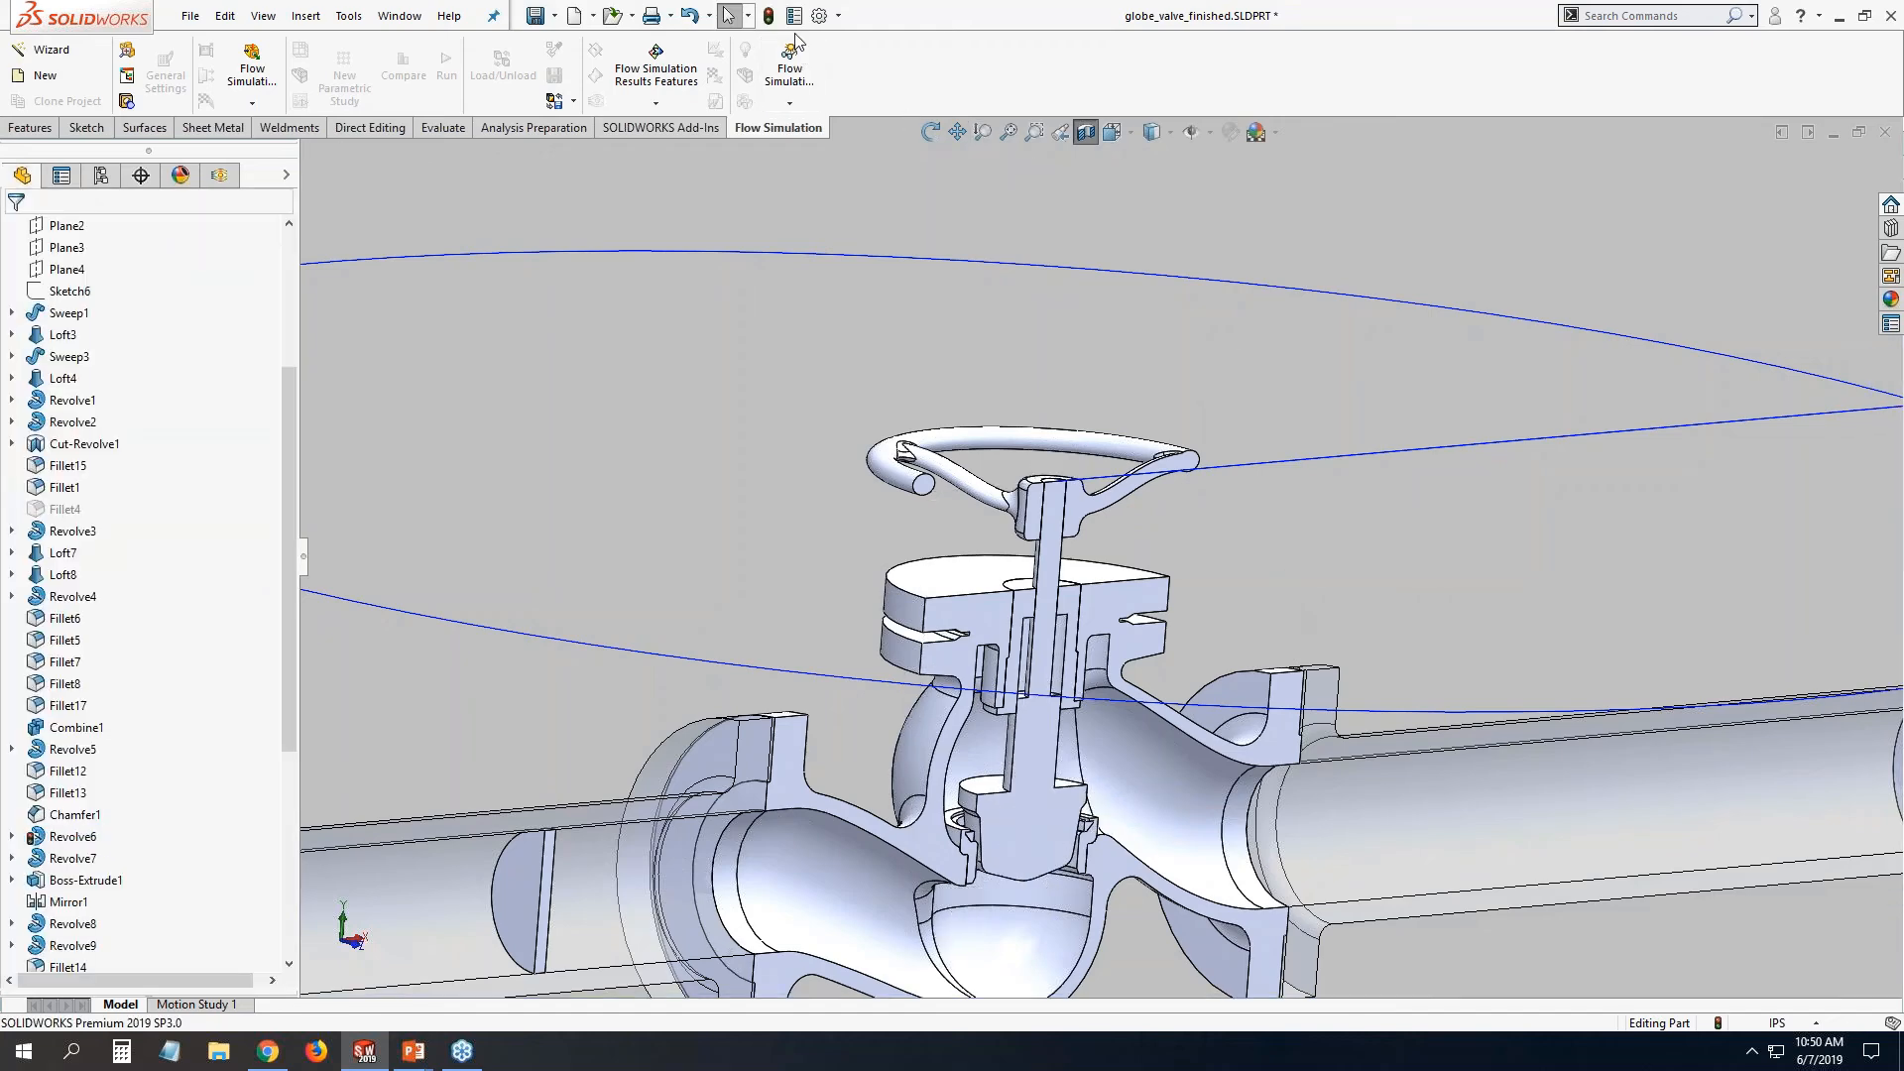
click(768, 16)
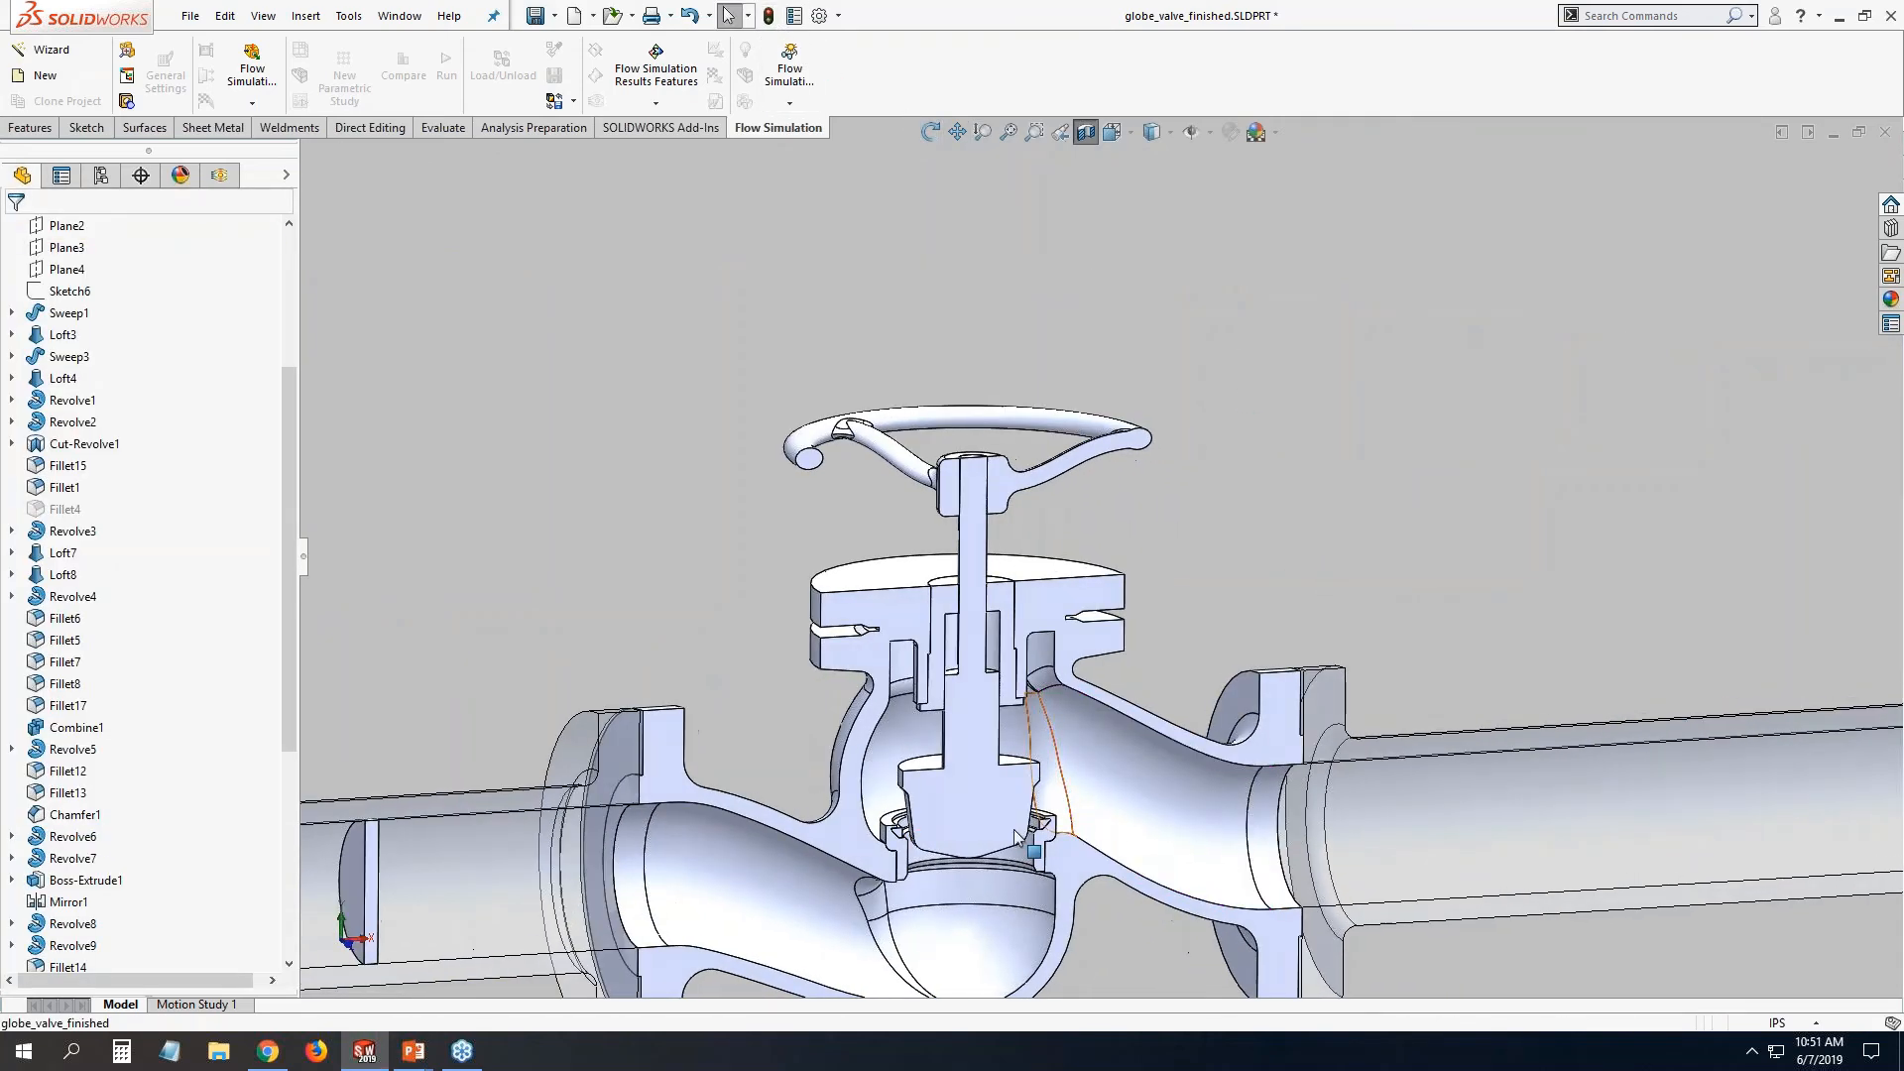
scroll(1014, 831, down, 3)
scroll(991, 829, up, 5)
scroll(1061, 710, down, 3)
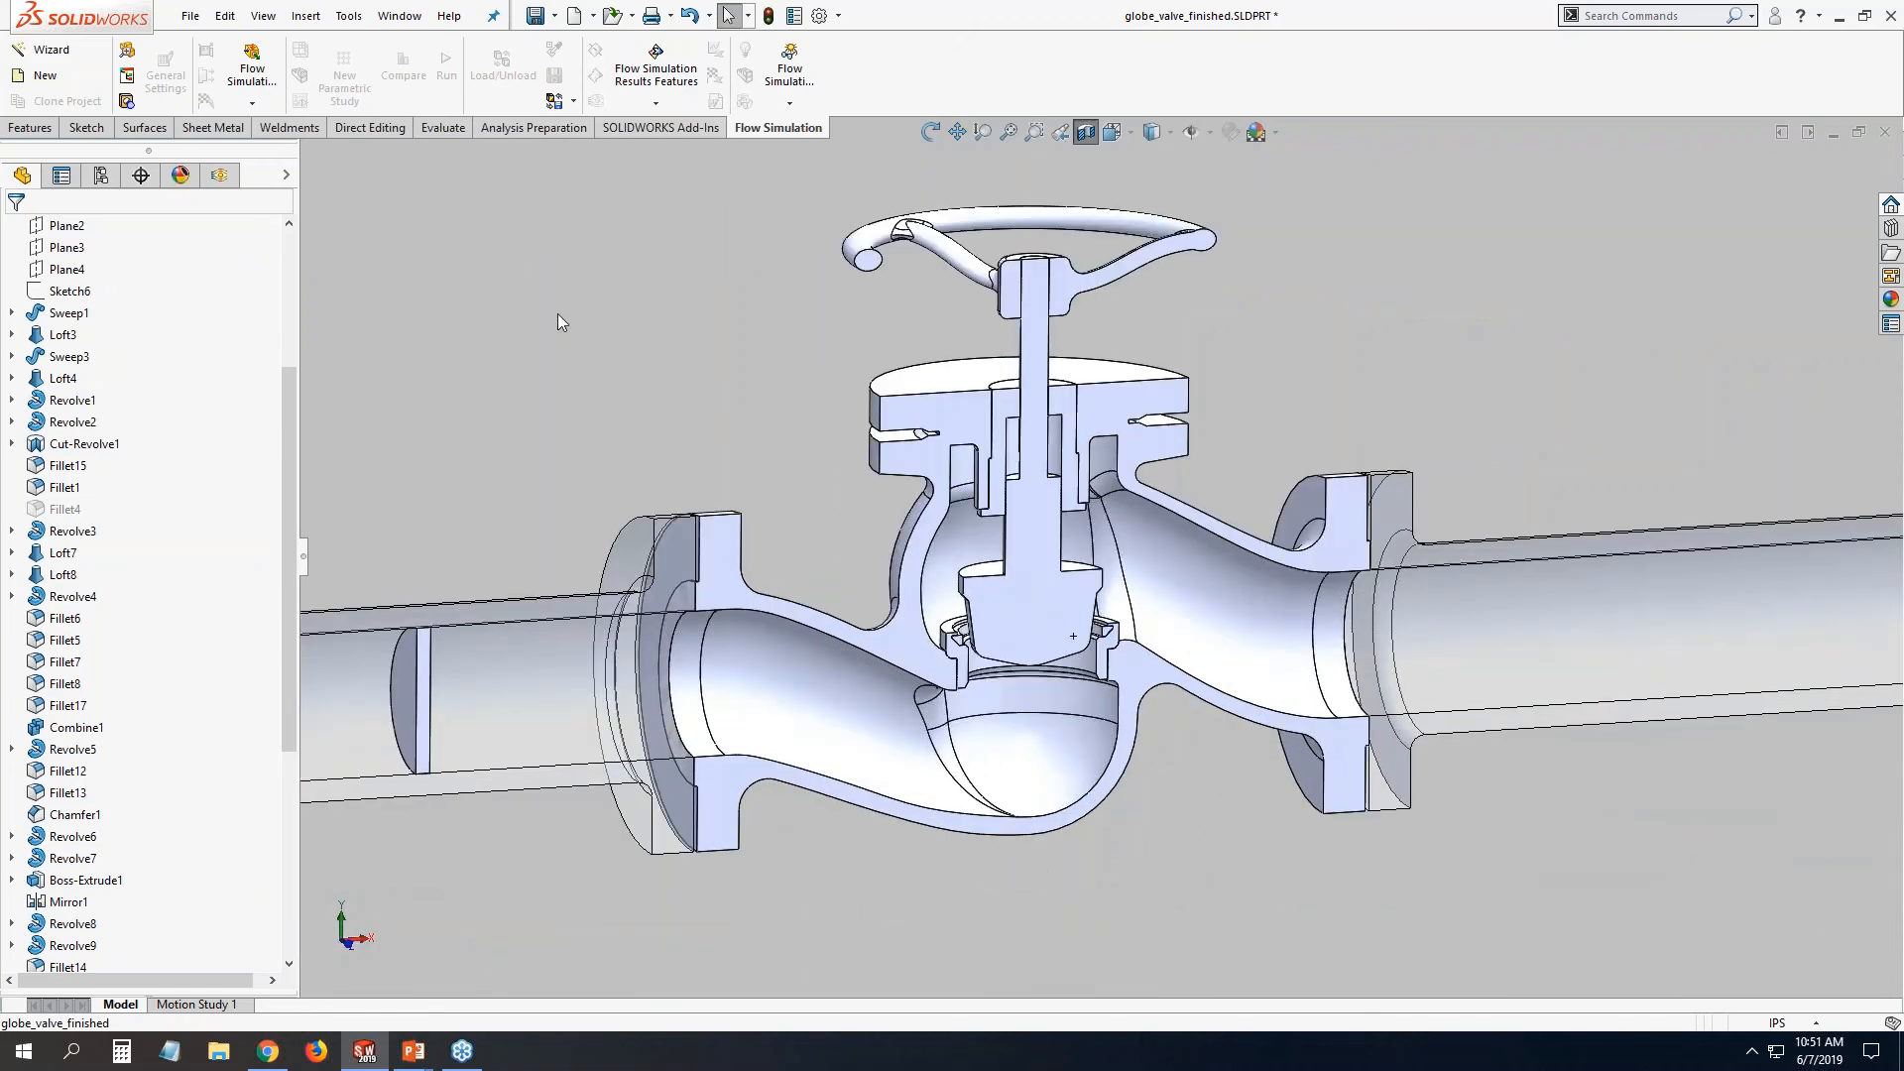
Activate the flow project Project(1) under the Fully_open configuration and dismiss the rebuild errors.
click(219, 174)
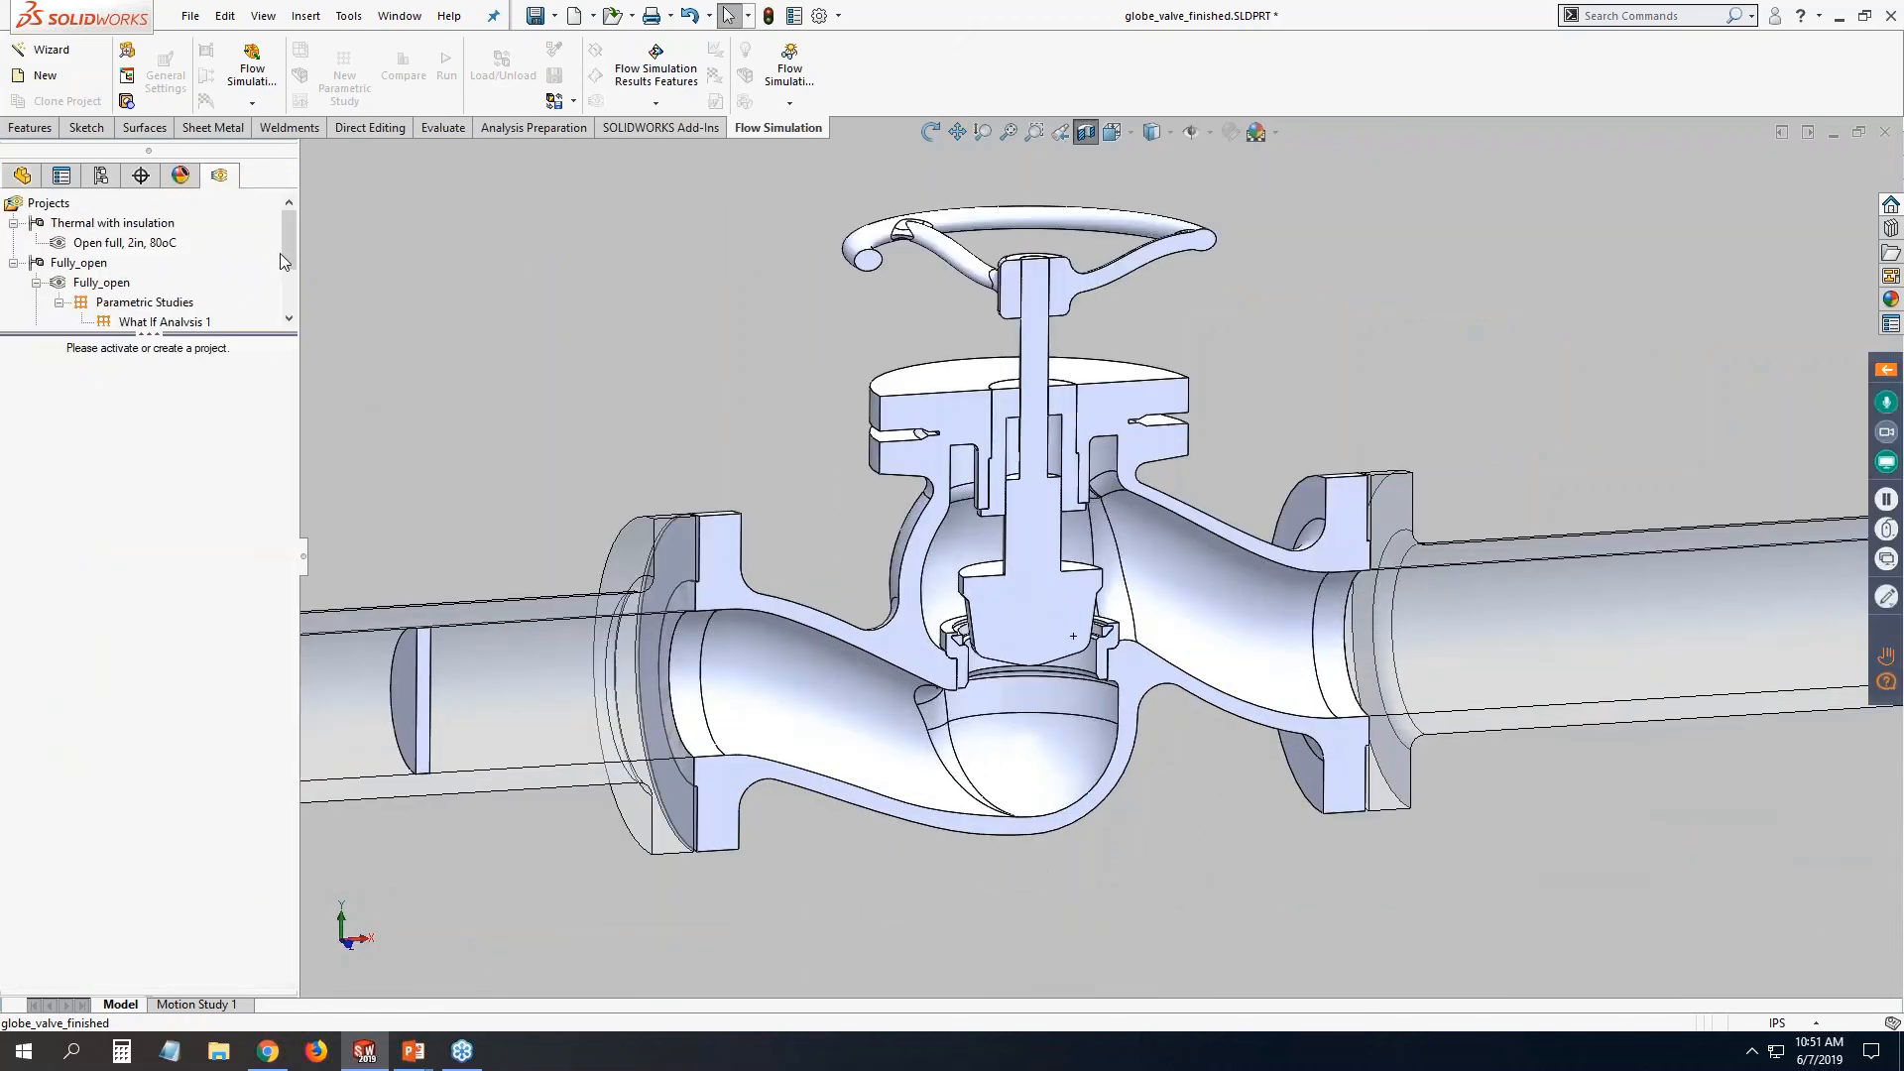
scroll(289, 248, down, 2)
click(99, 303)
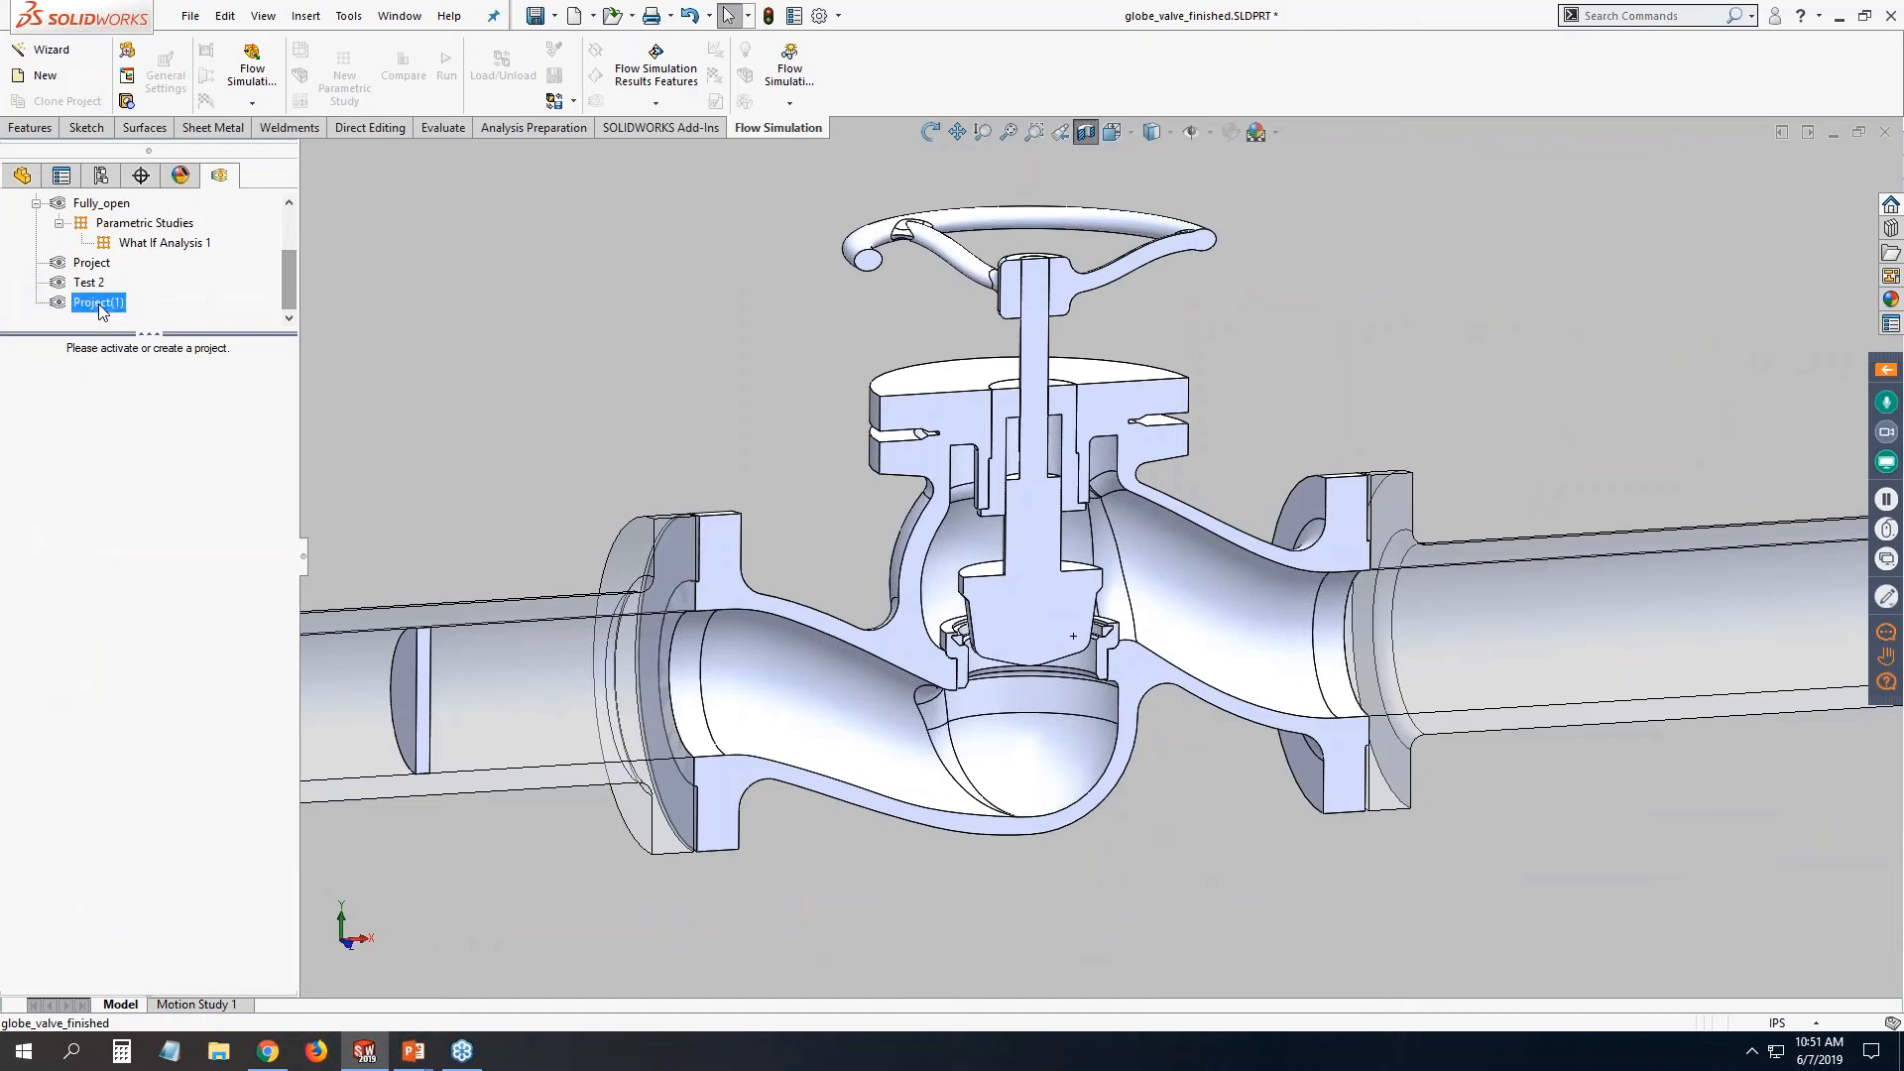
right_click(99, 302)
click(144, 315)
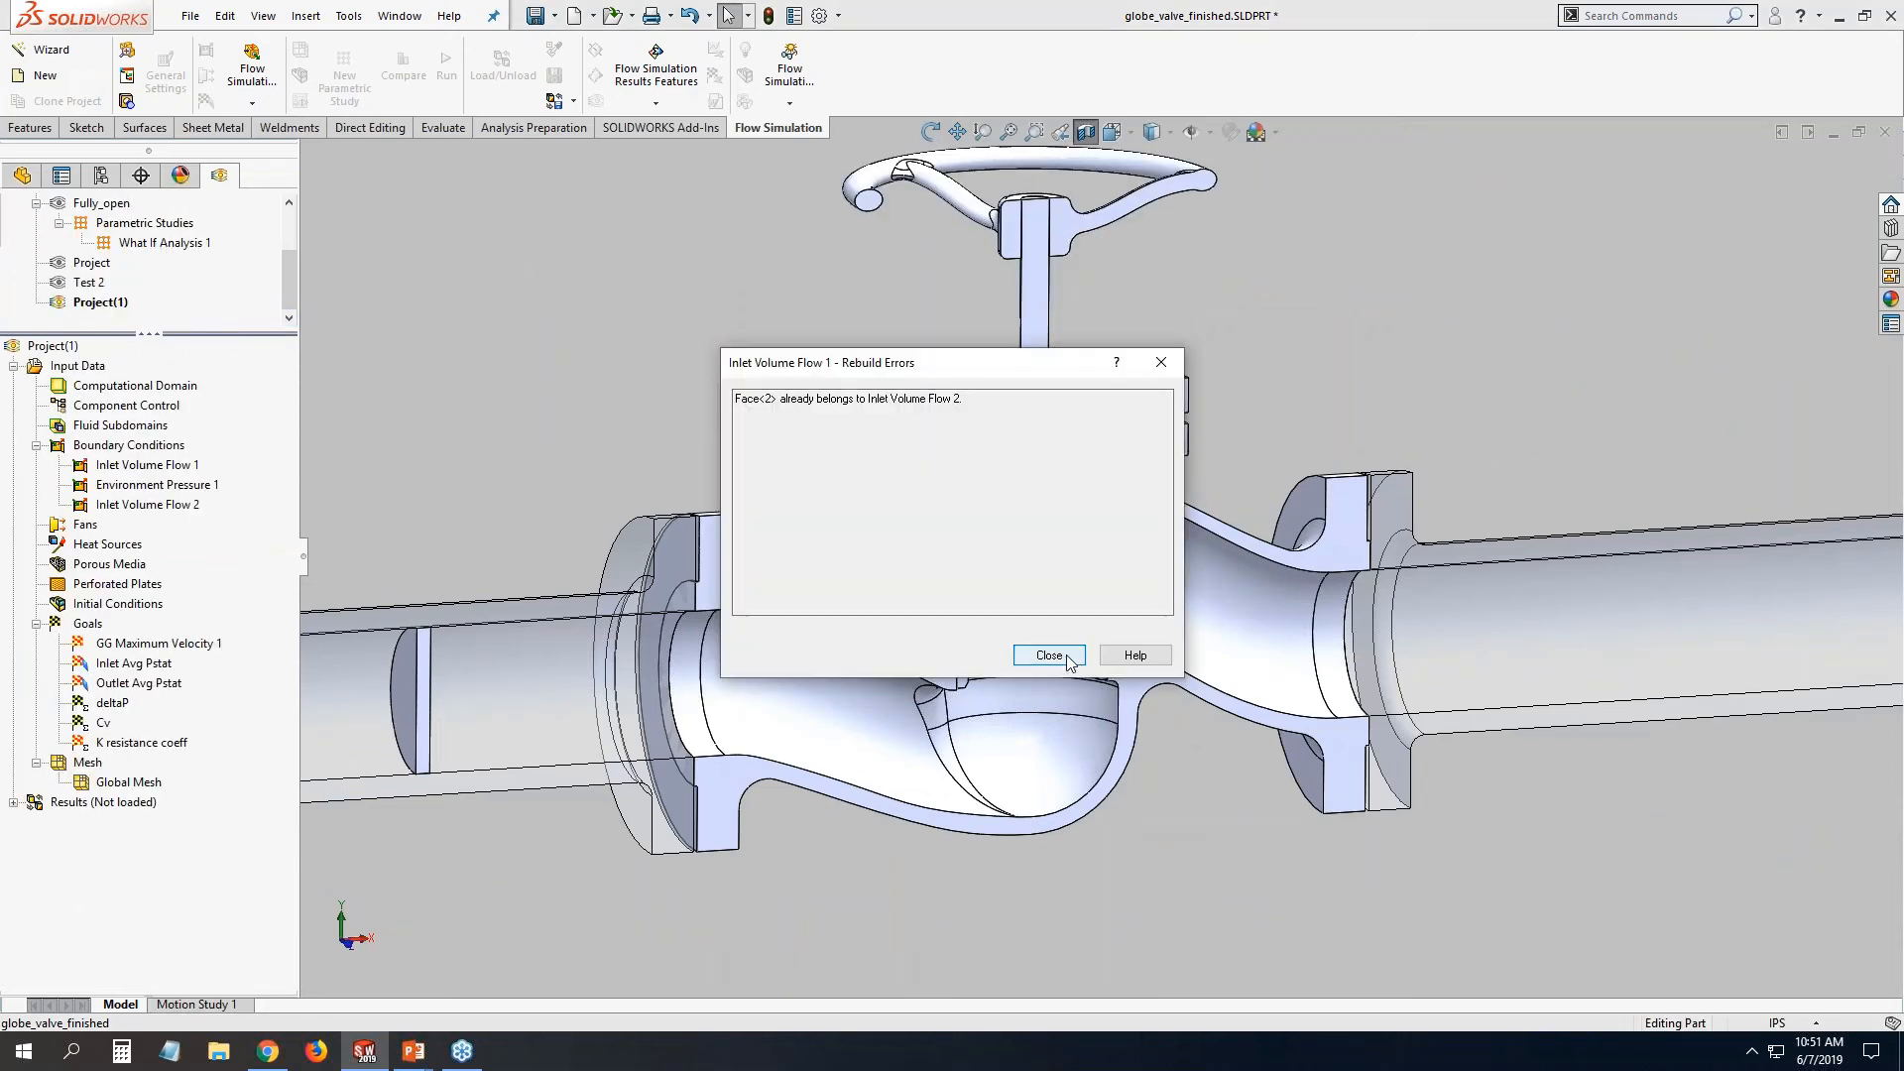
click(1049, 655)
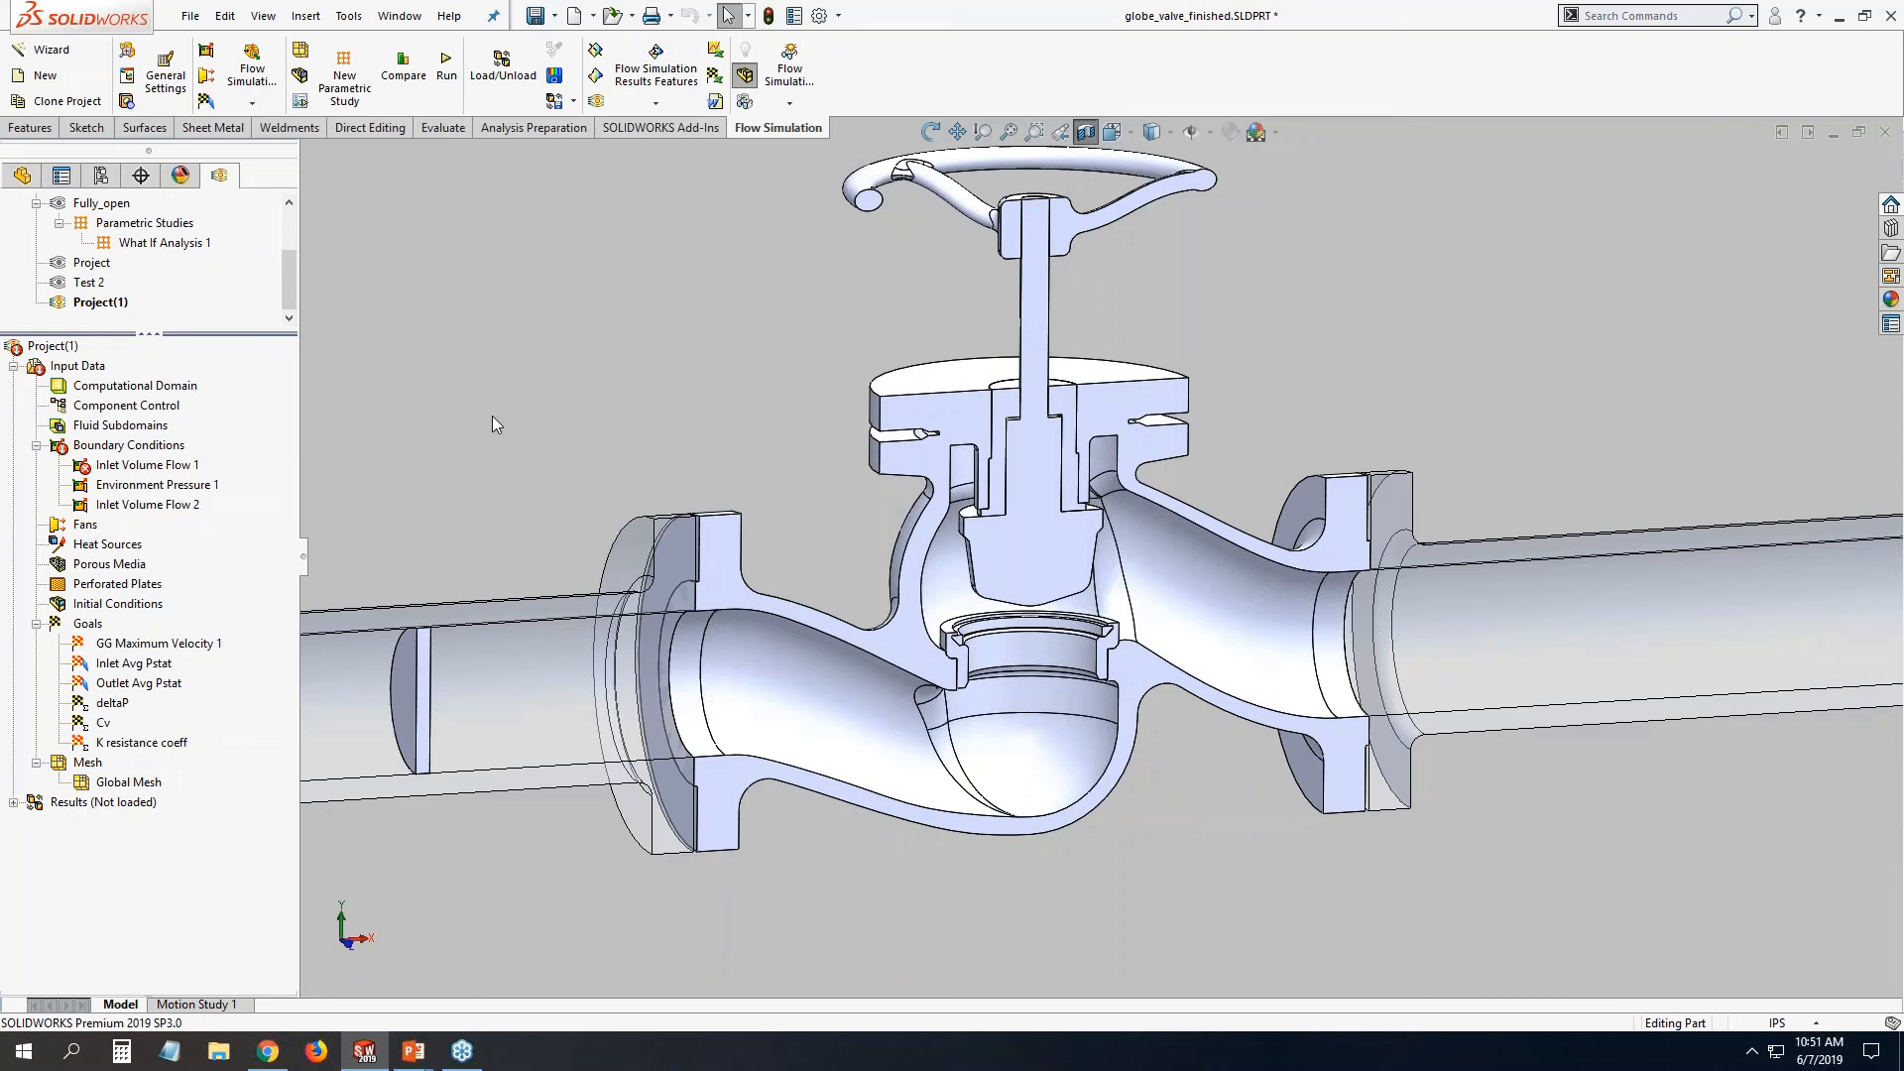
Suppress the Inlet Volume Flow 1 boundary condition in Project(1).
click(147, 466)
right_click(146, 466)
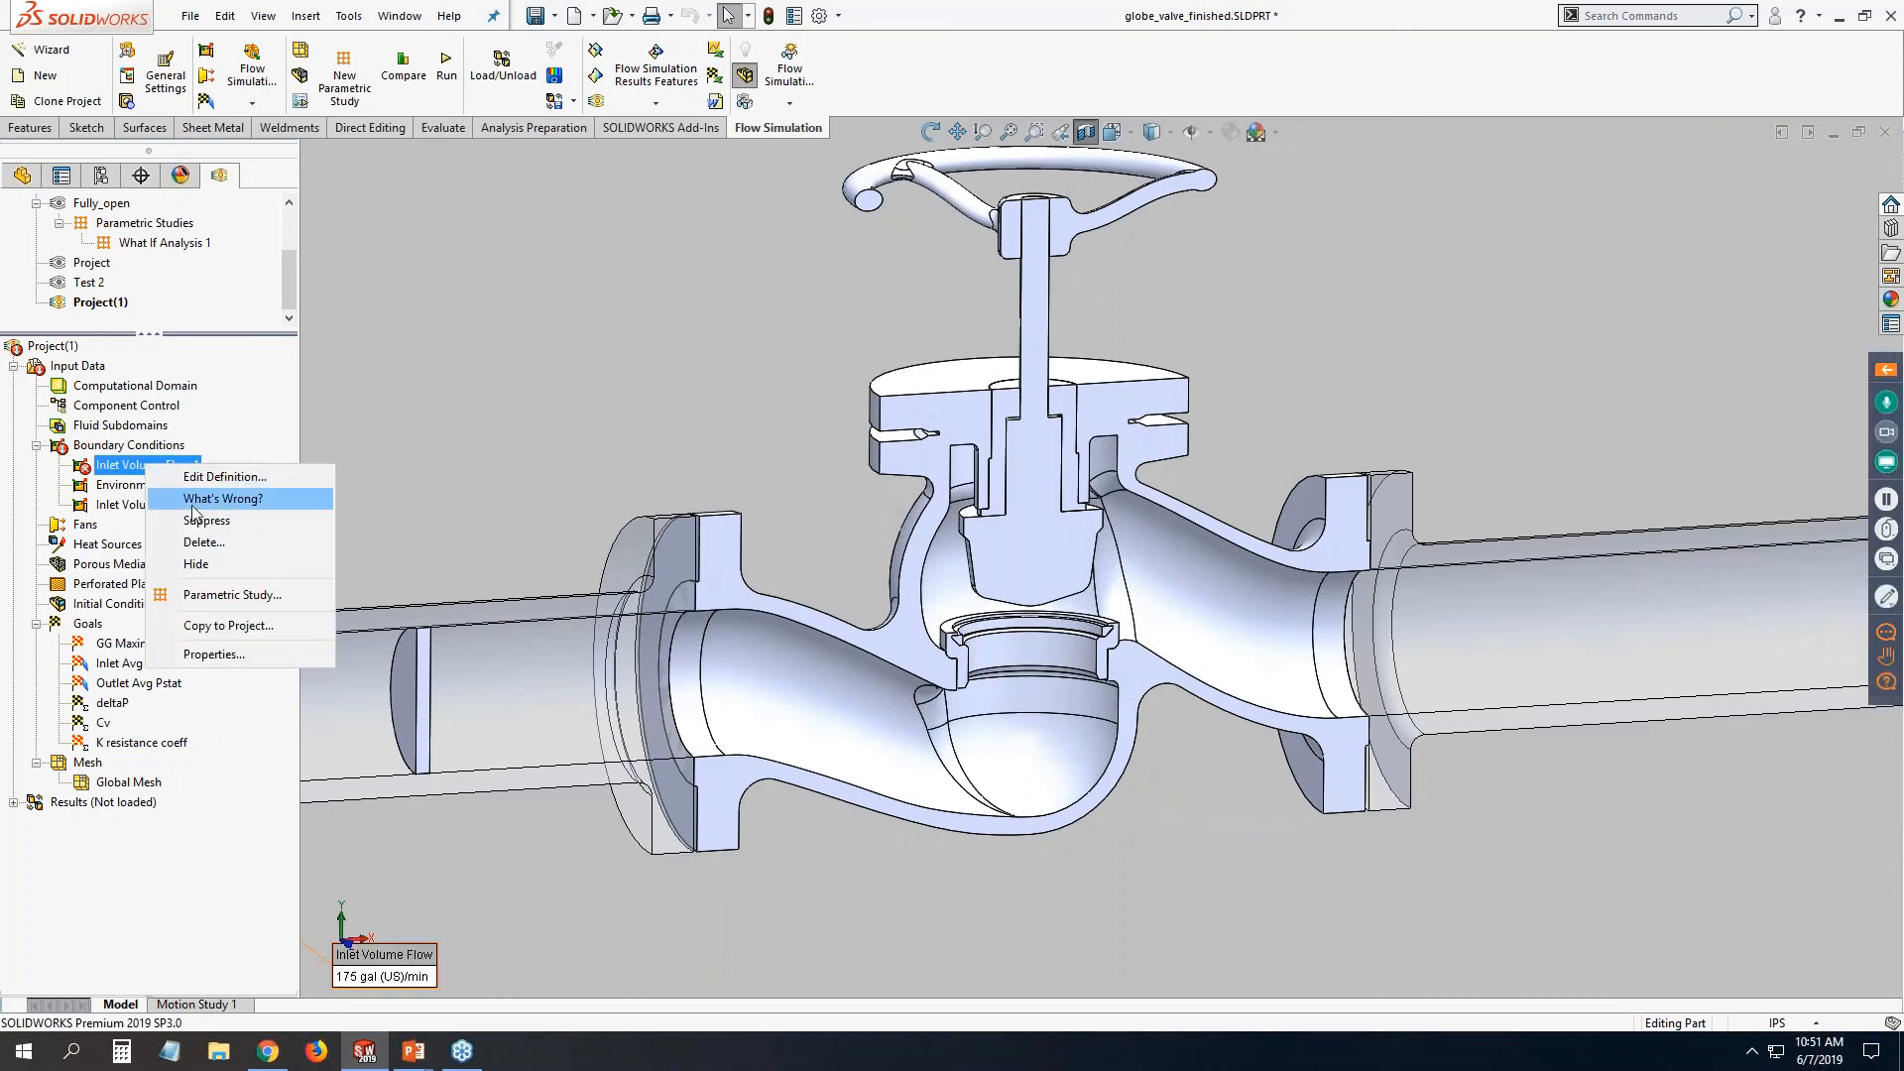
click(203, 519)
click(489, 481)
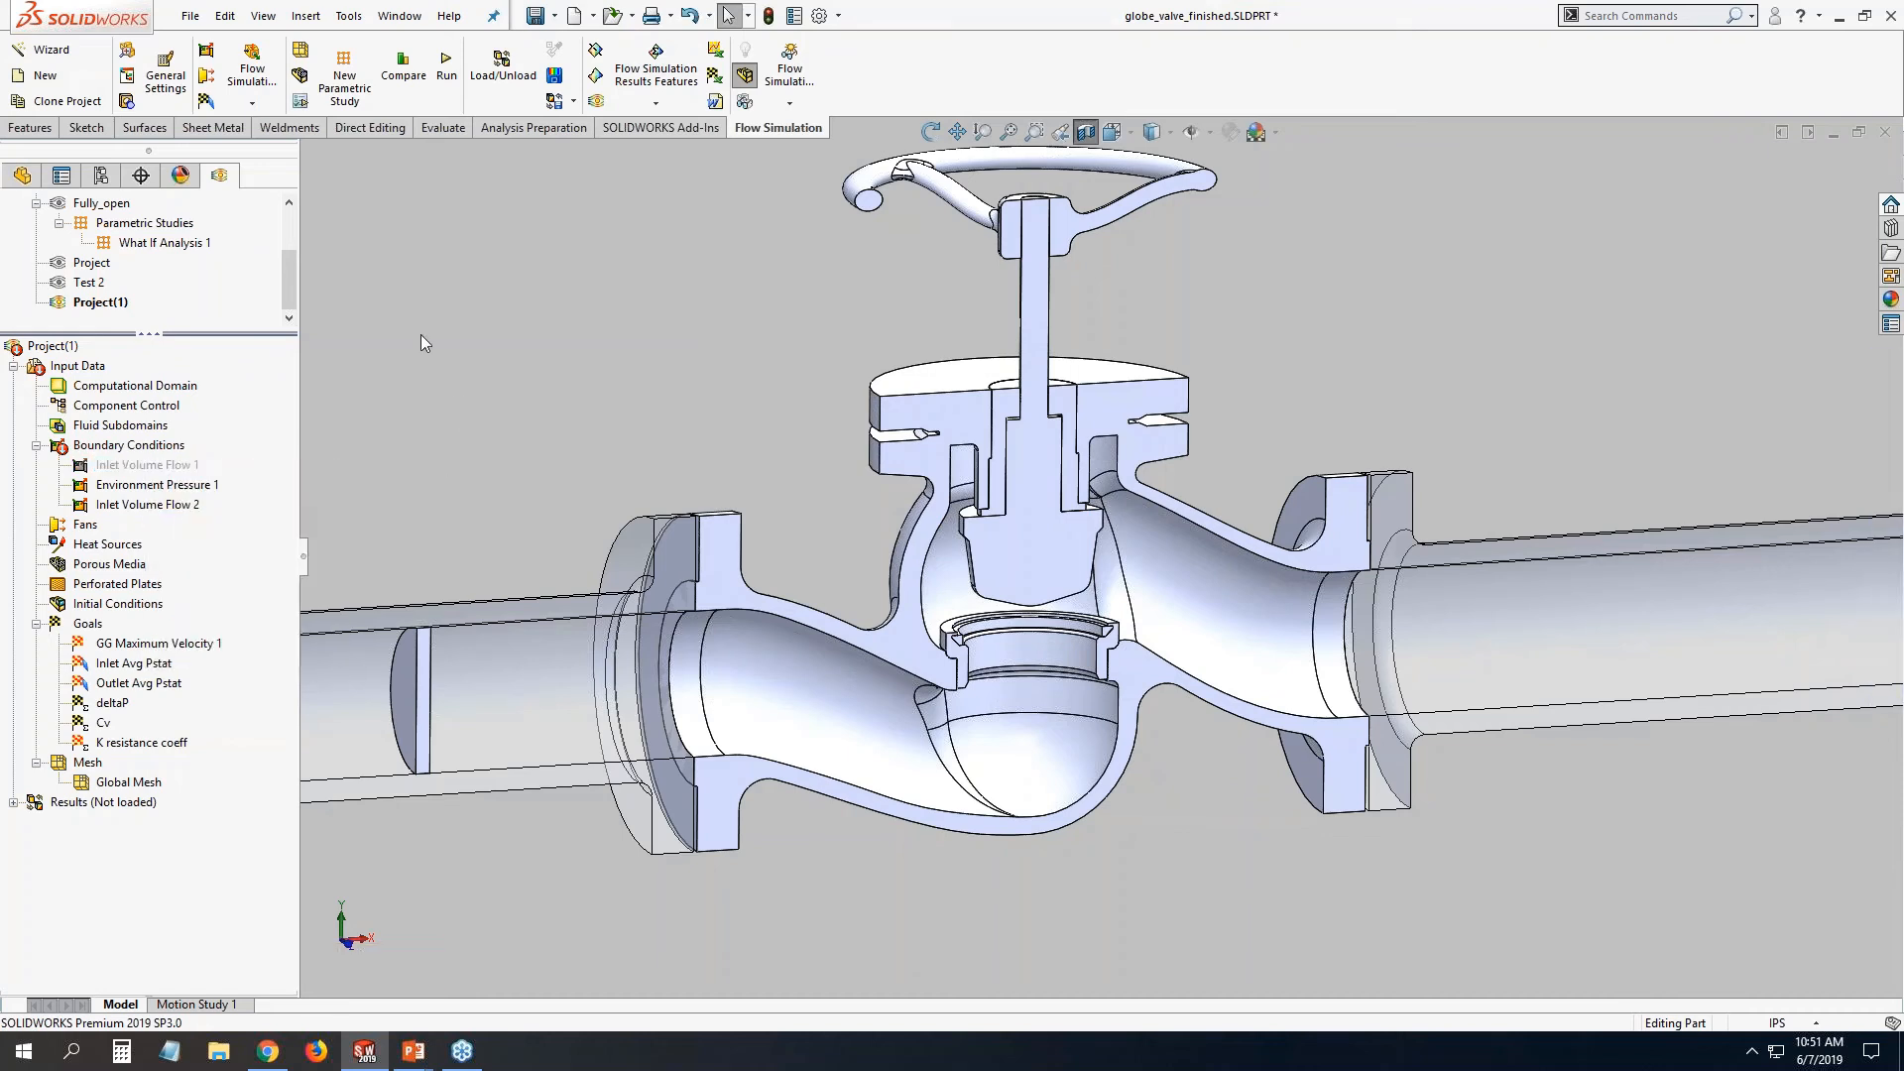
Create a new parametric study for Project(1) with the What If Analysis type.
click(344, 74)
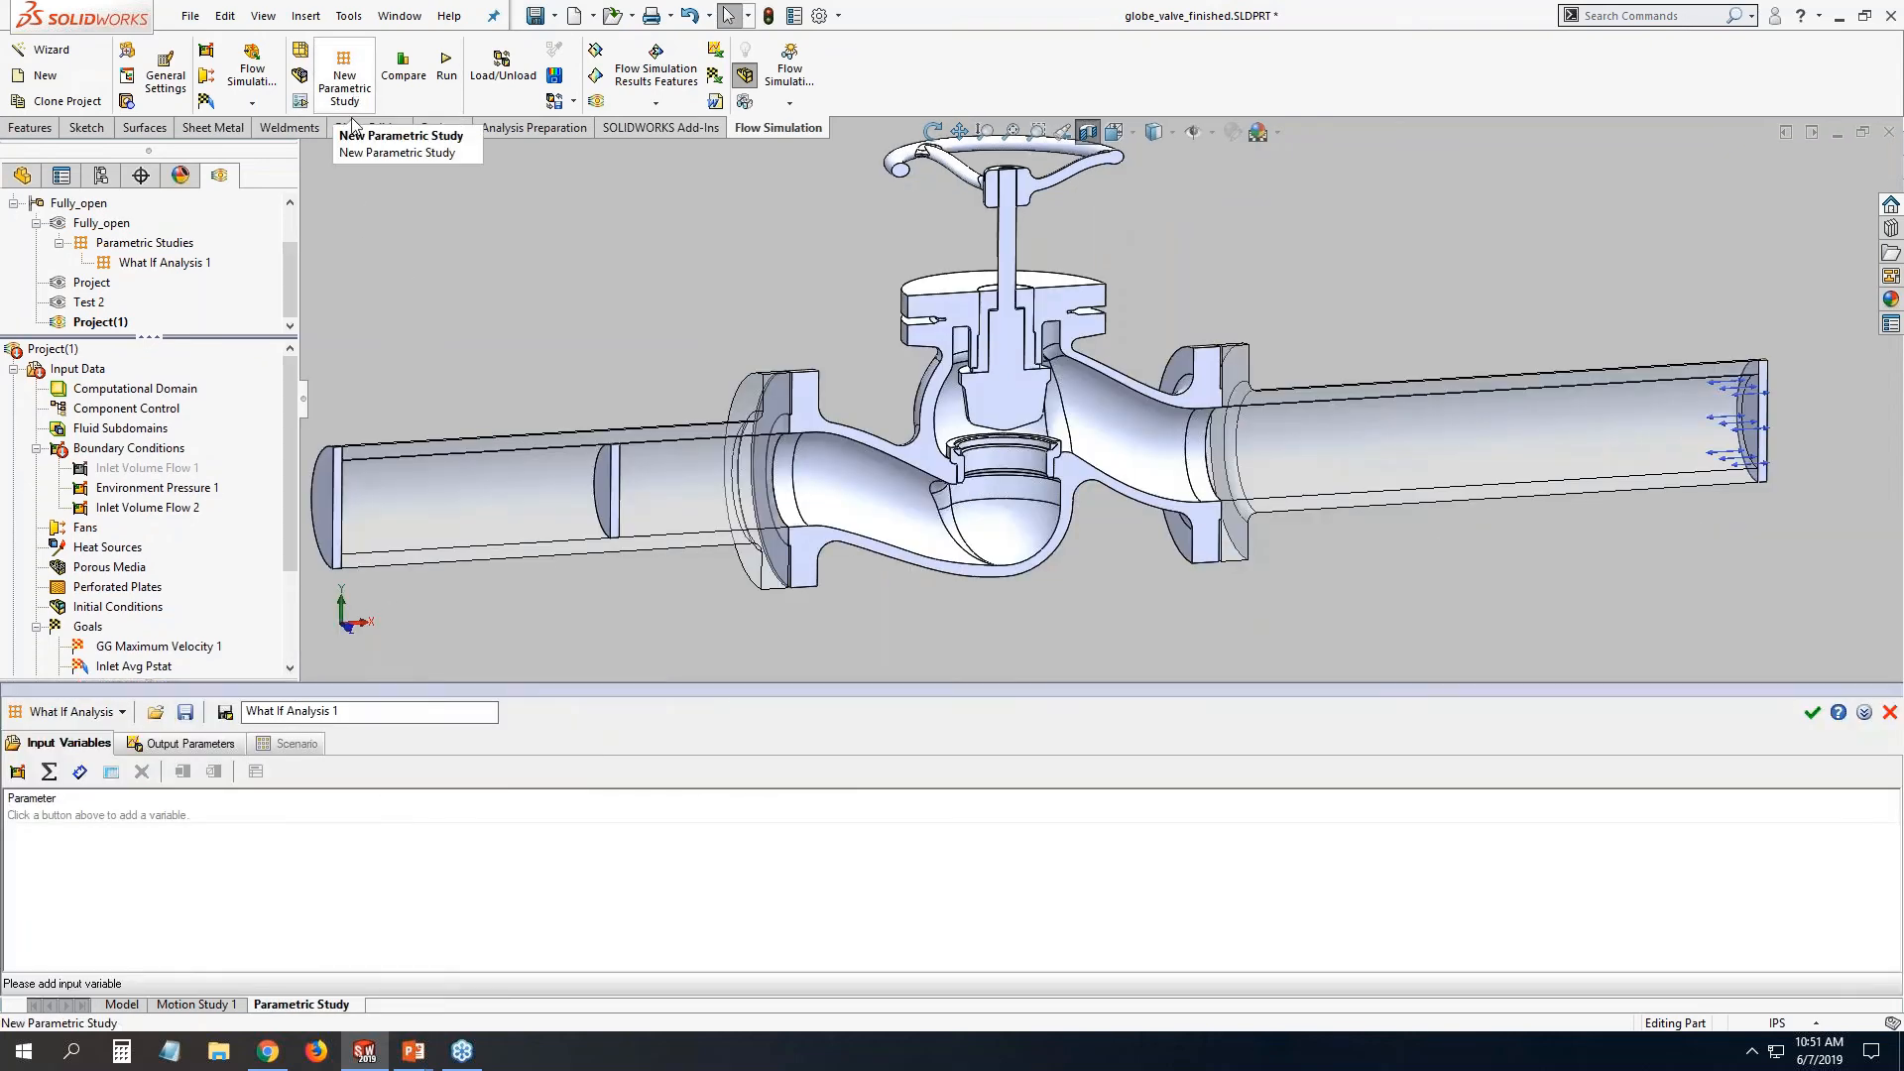
click(96, 714)
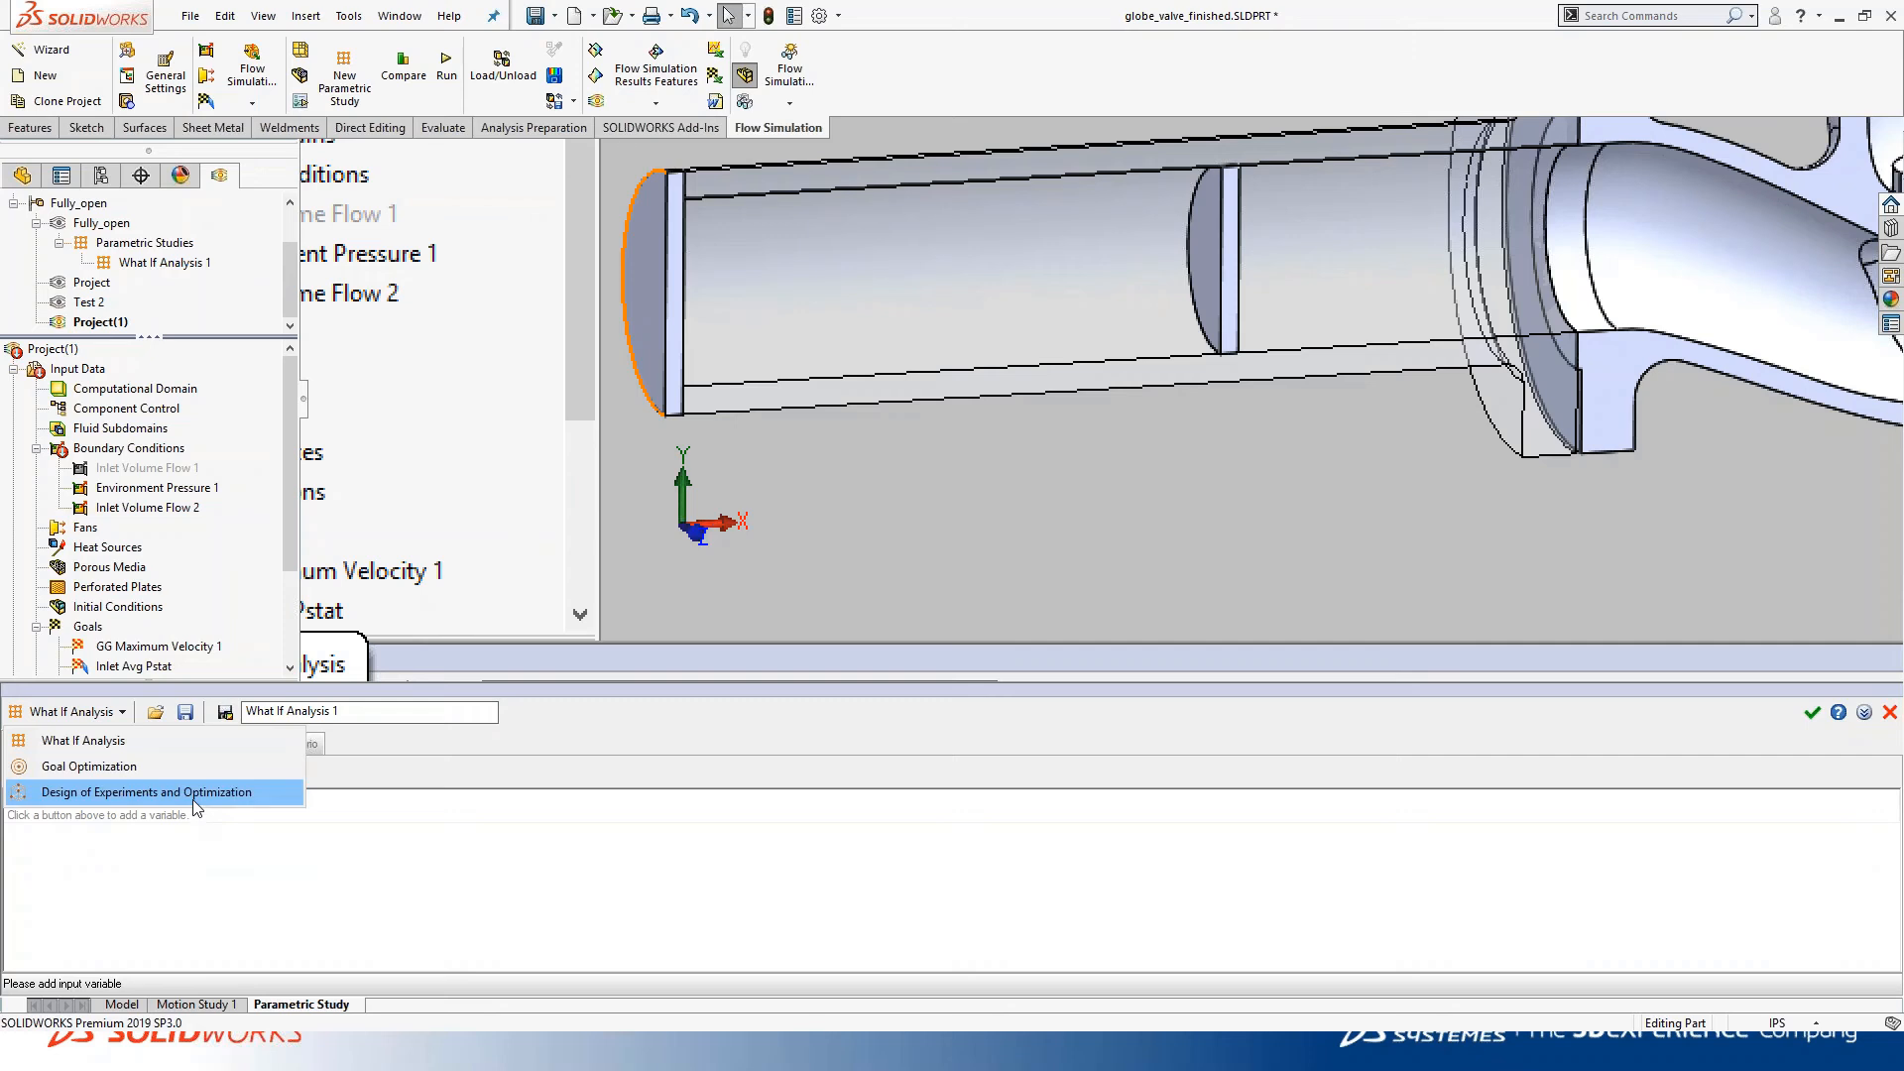
click(151, 747)
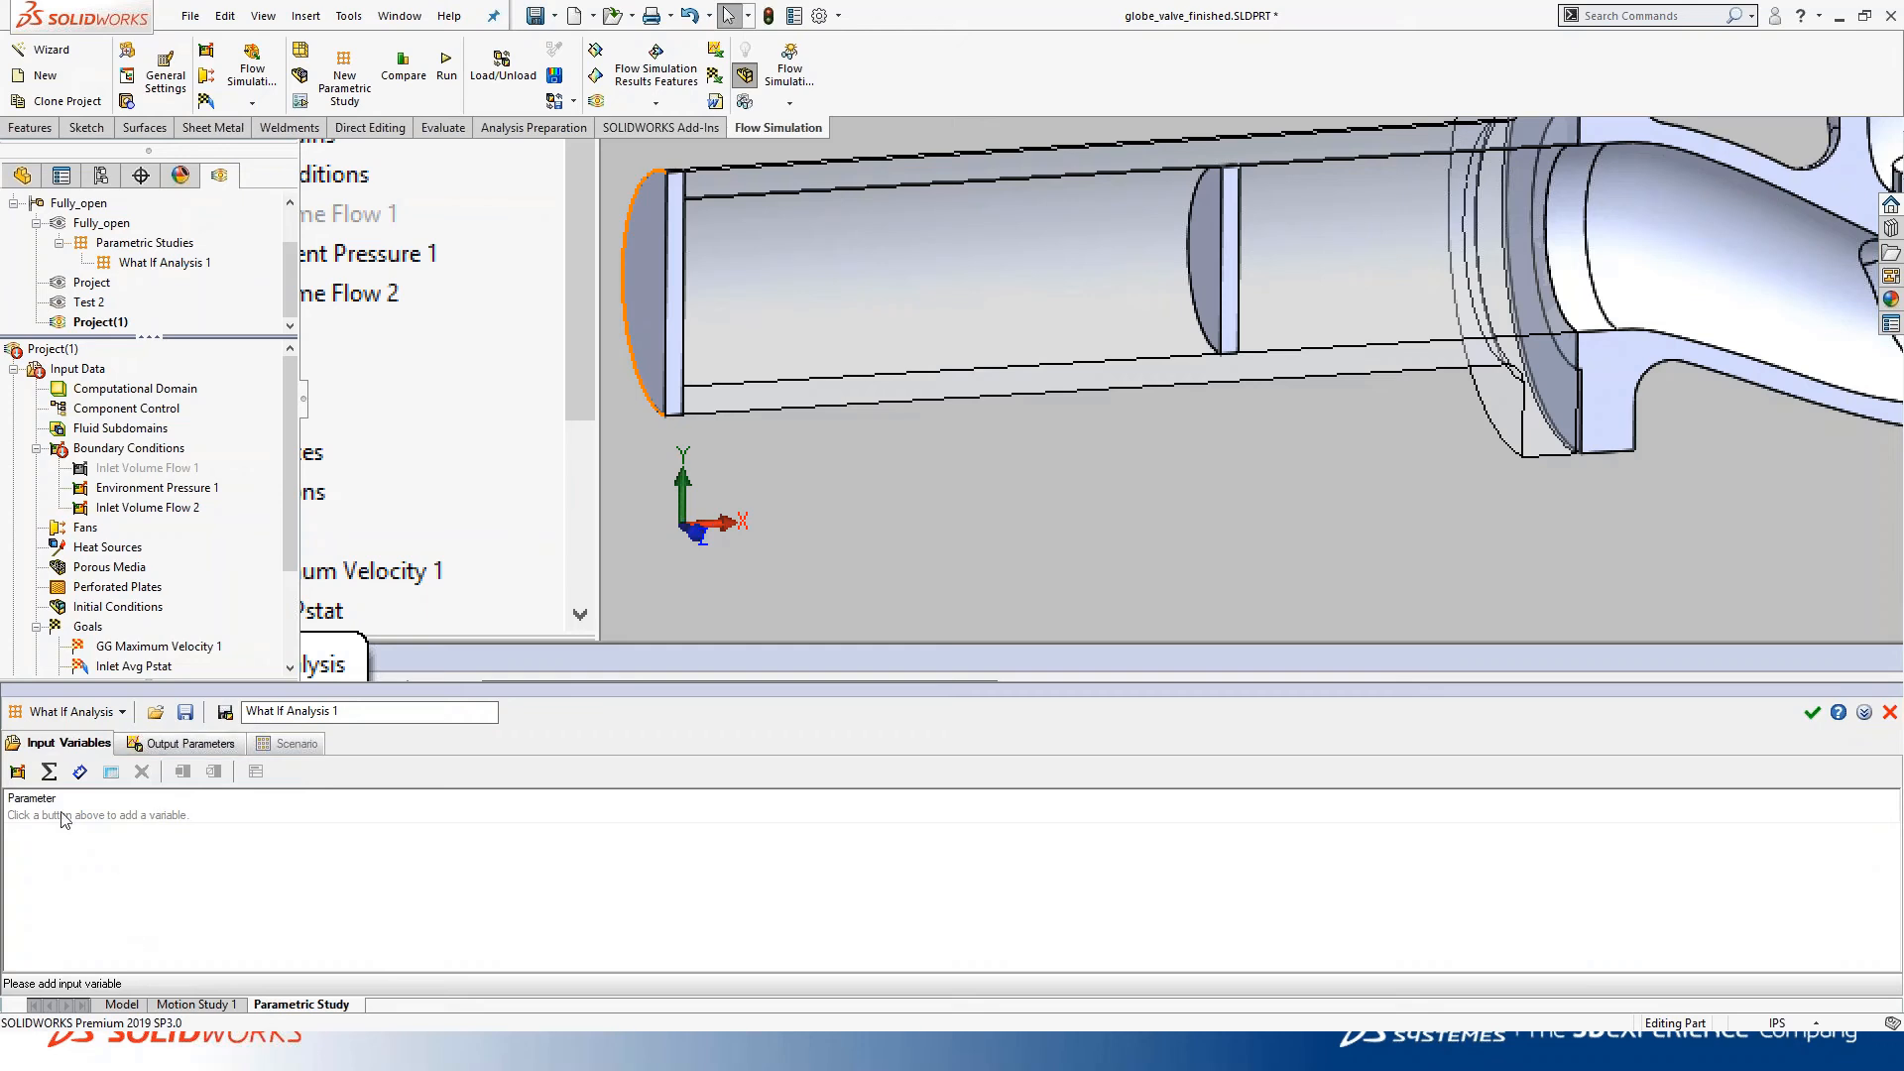
Add the stem's plug height dimension D12@Sketch16 as an input variable of the What If Analysis.
click(19, 781)
click(80, 772)
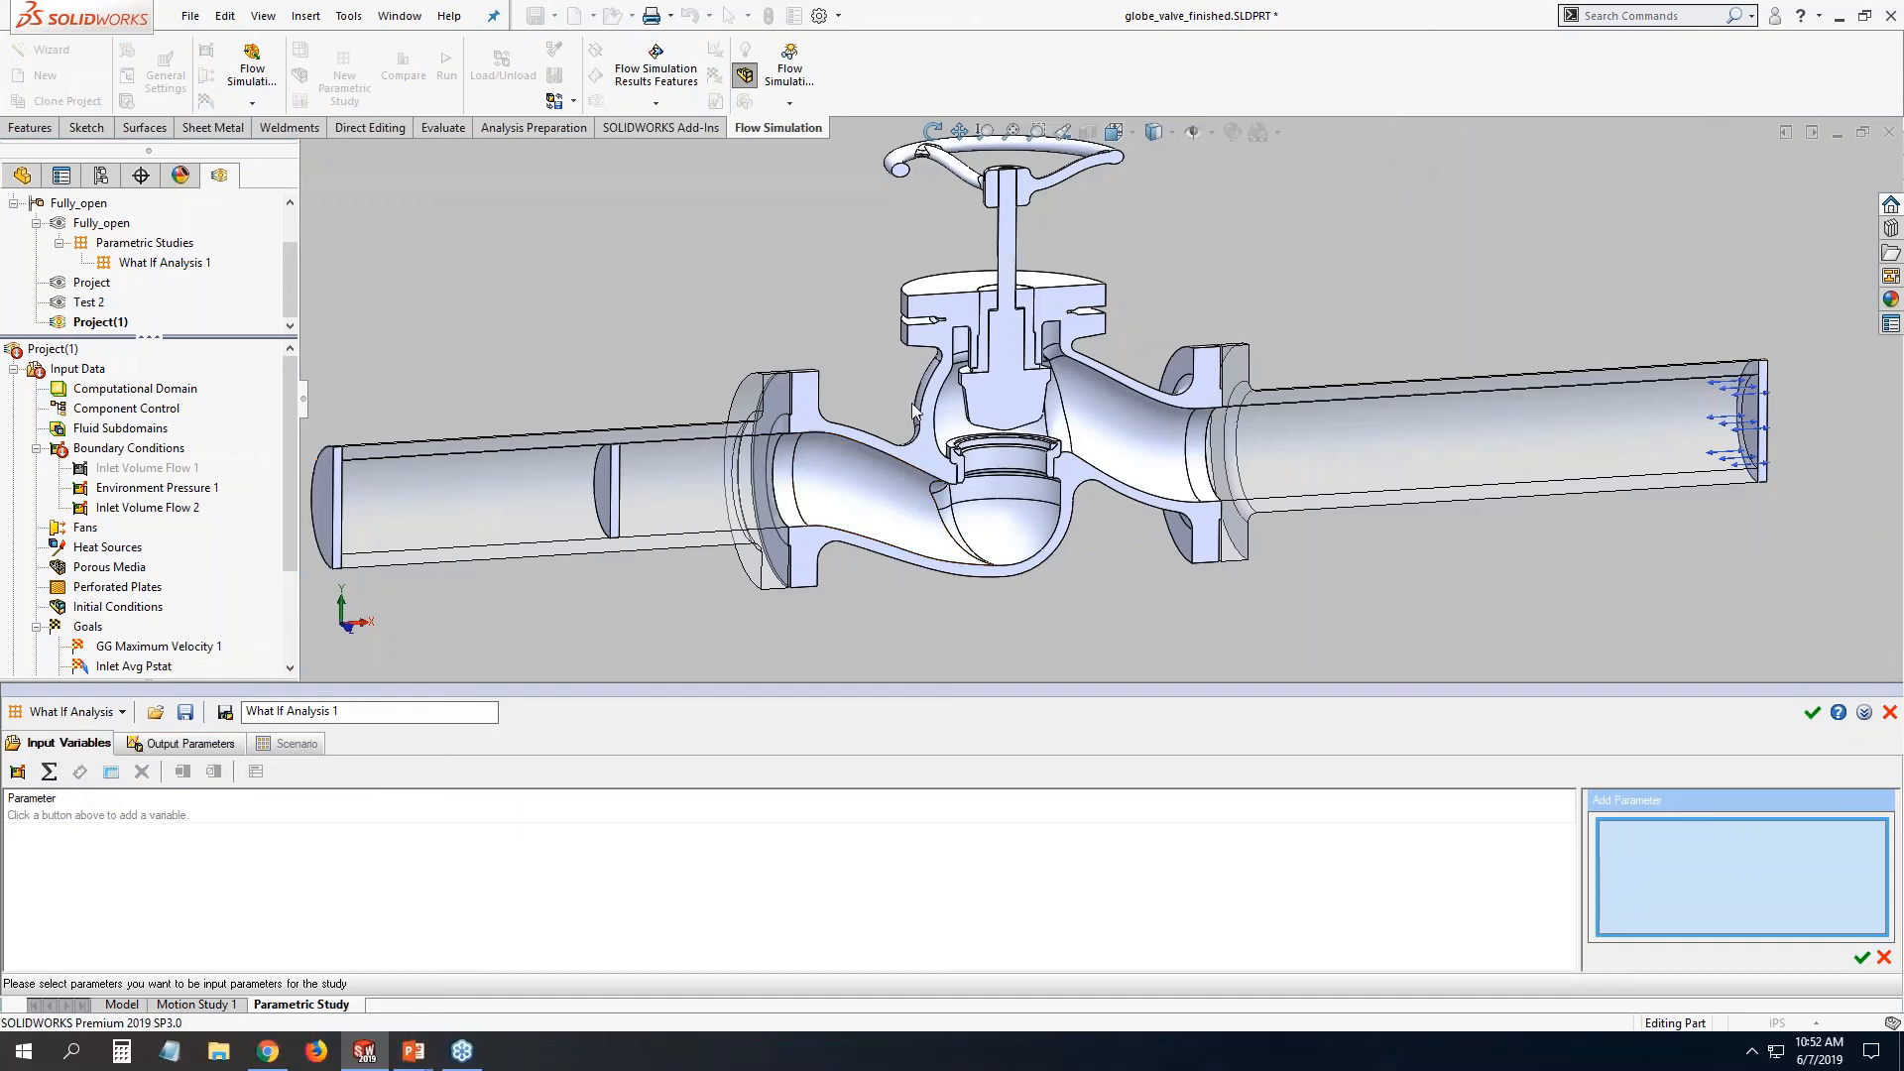
scroll(1162, 333, down, 5)
click(1164, 333)
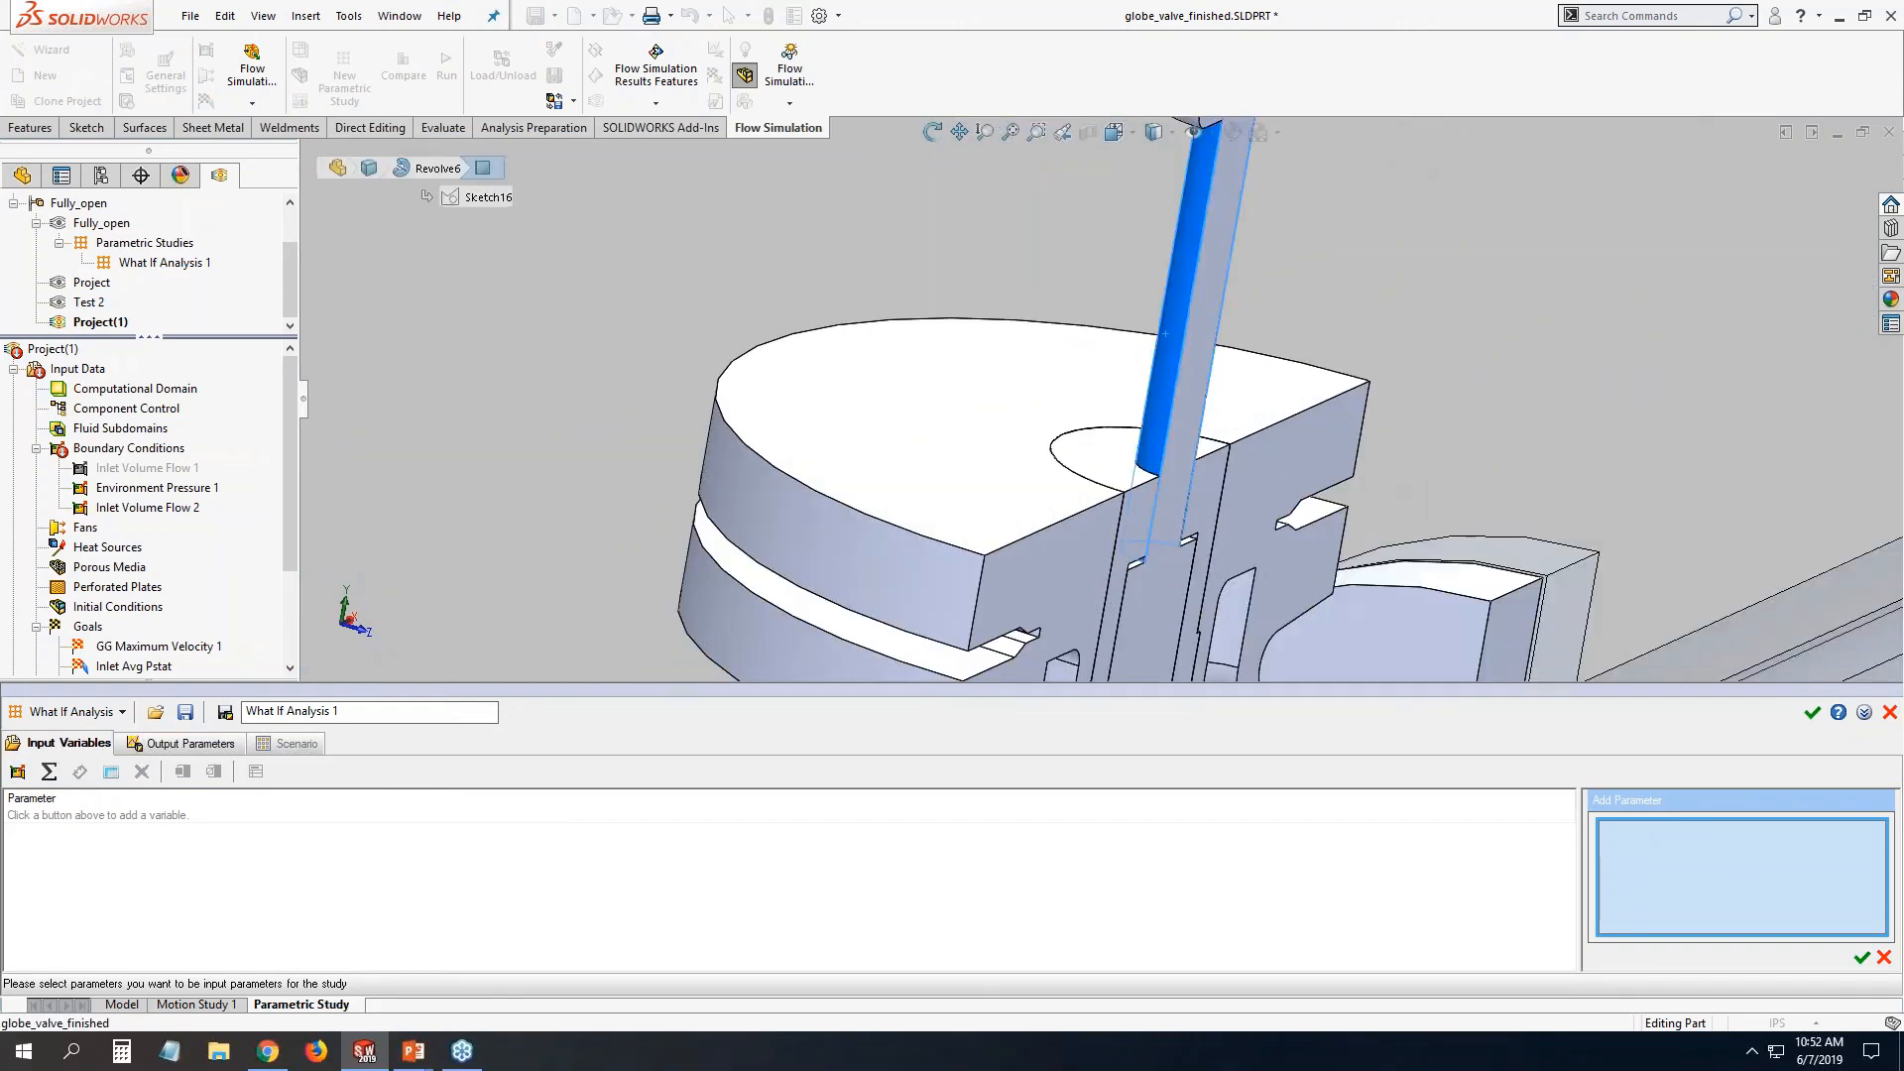
scroll(1164, 334, up, 5)
middle_drag(1251, 557, 1207, 515)
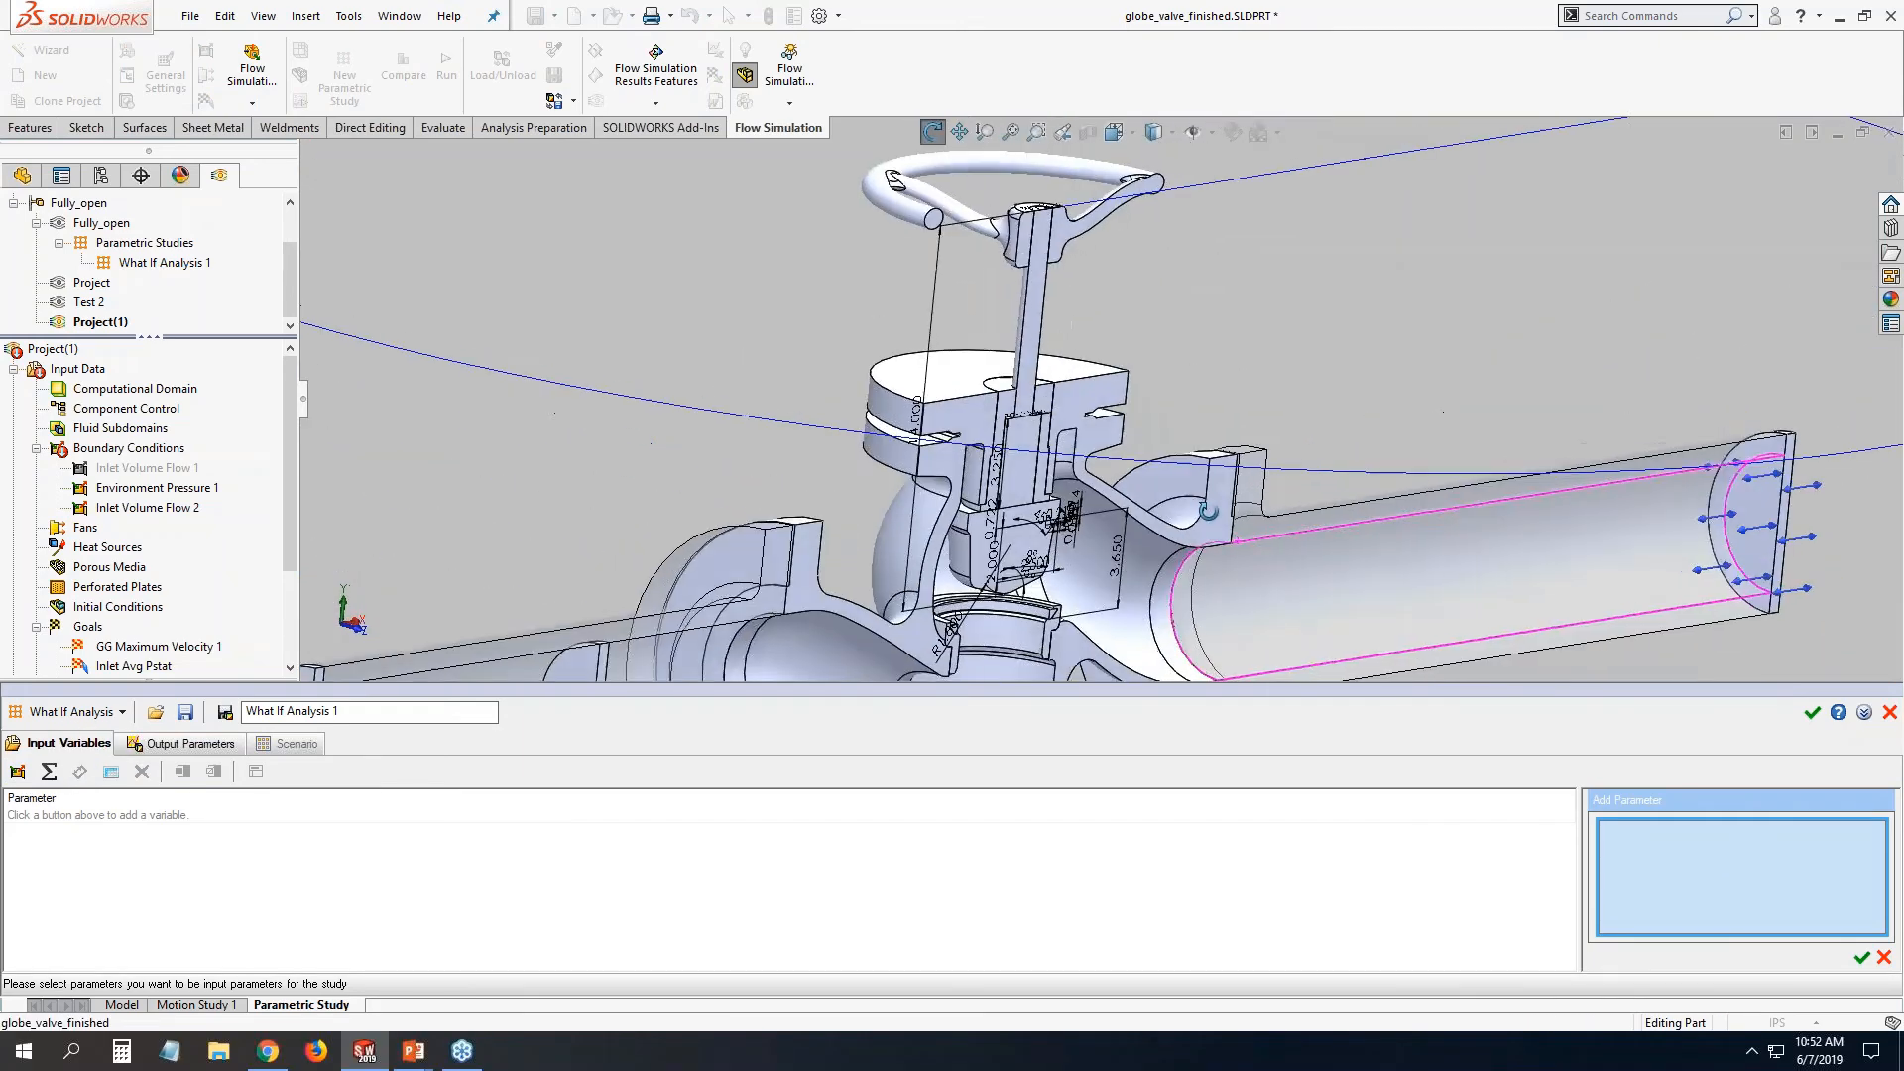
click(1121, 568)
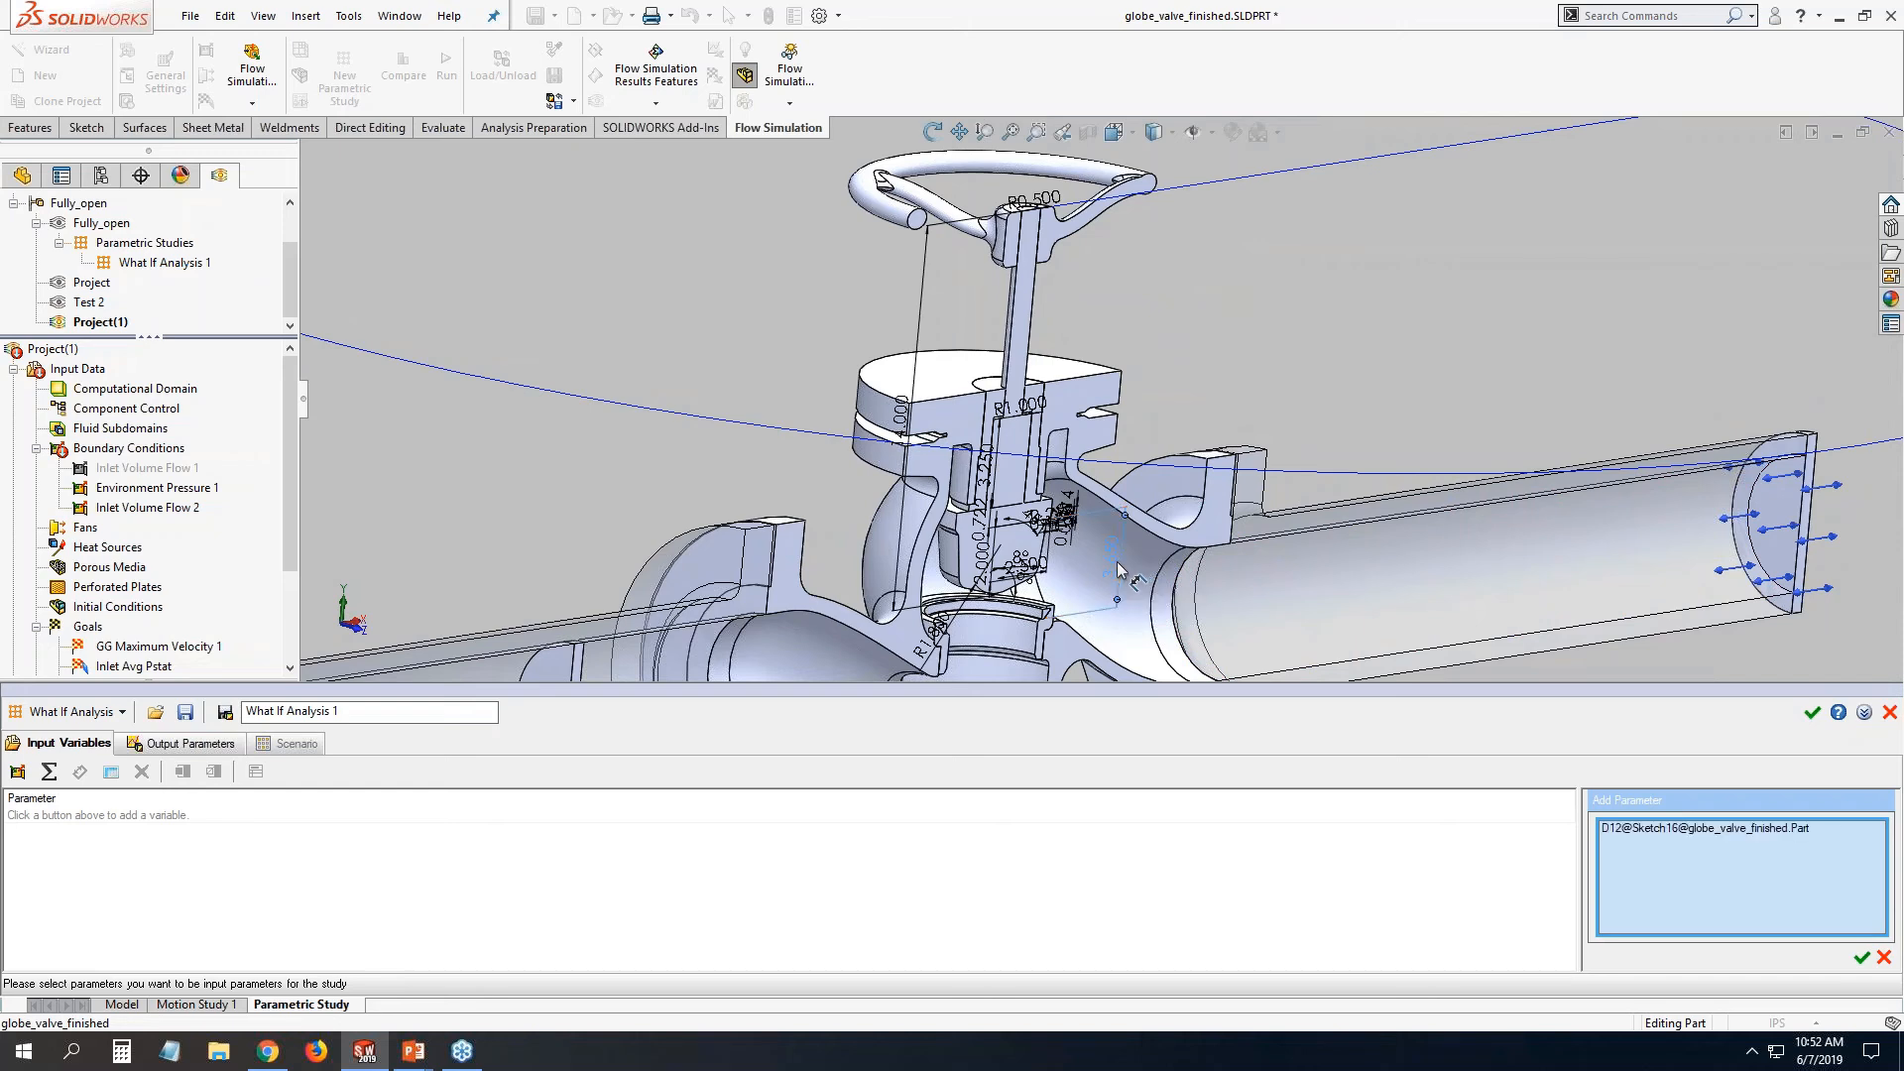
click(1862, 960)
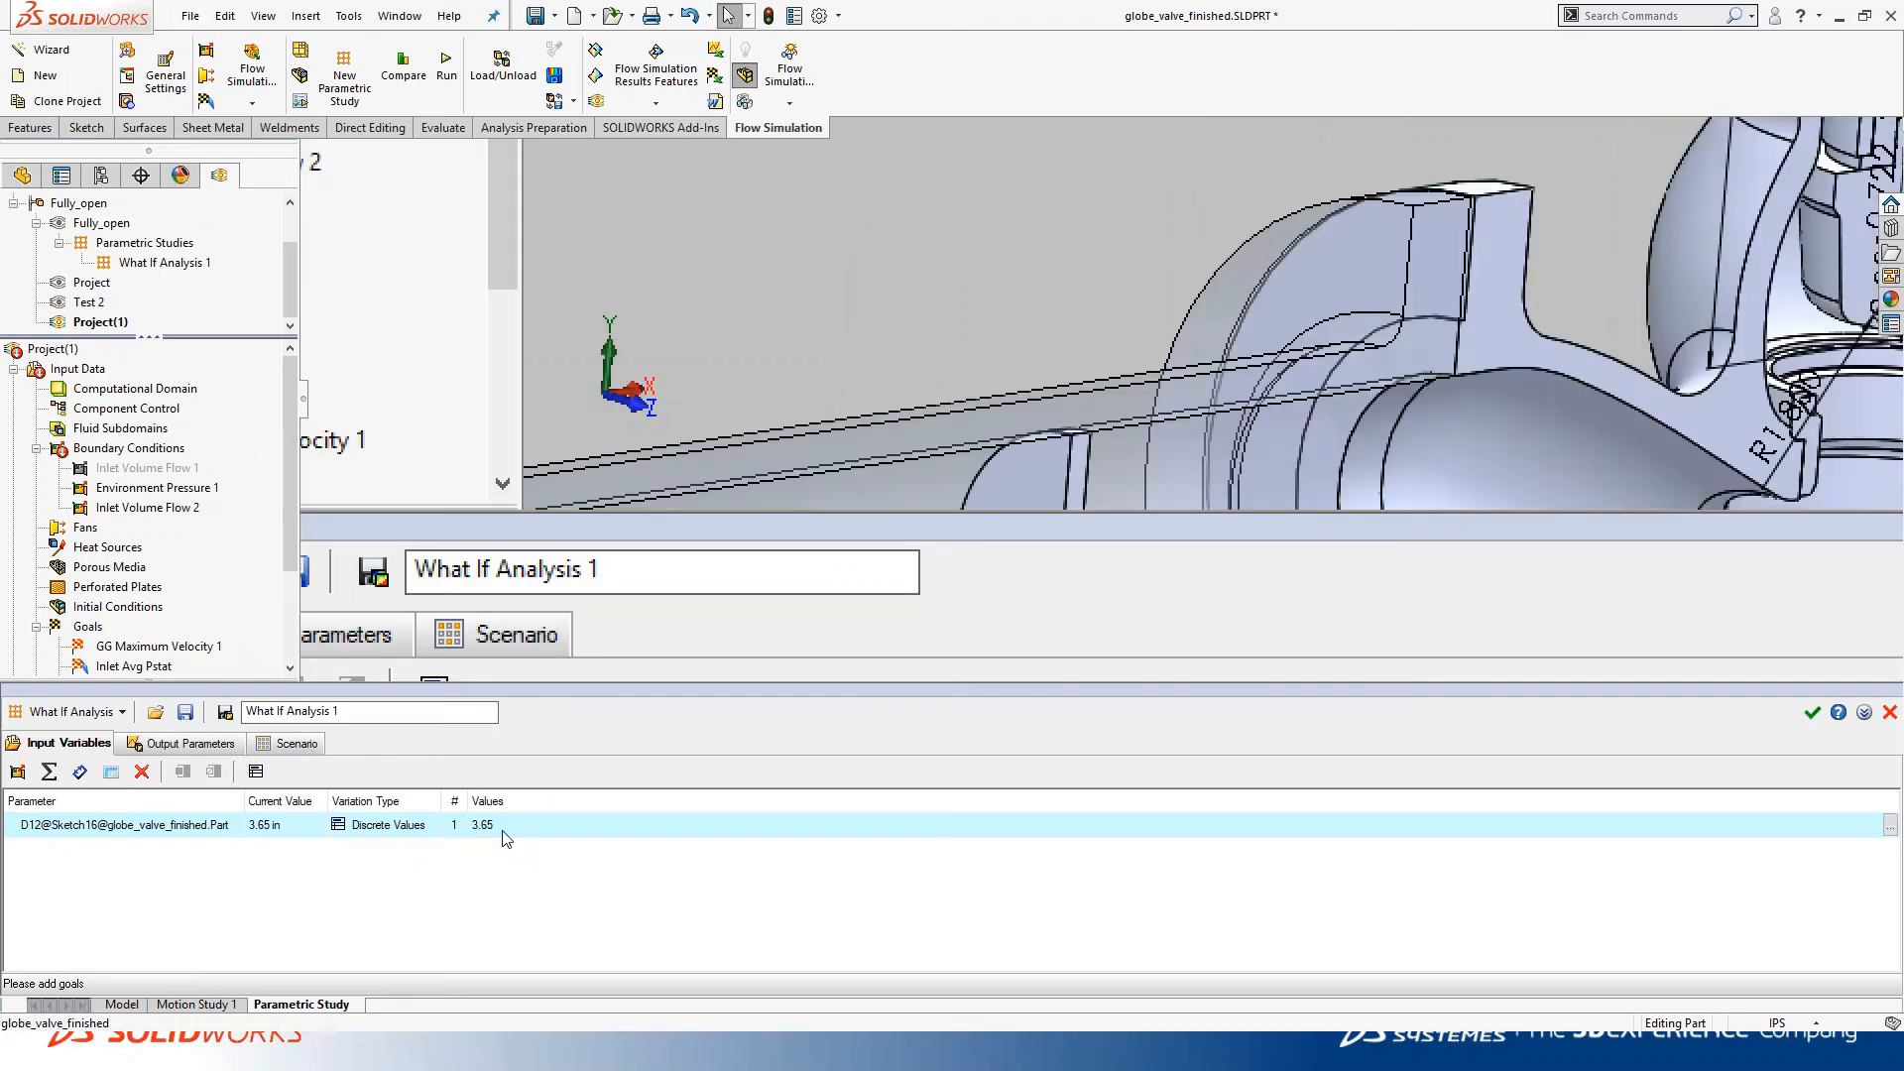
Open the variation settings of the plug height input variable and set its variation type to Range with Number.
click(502, 832)
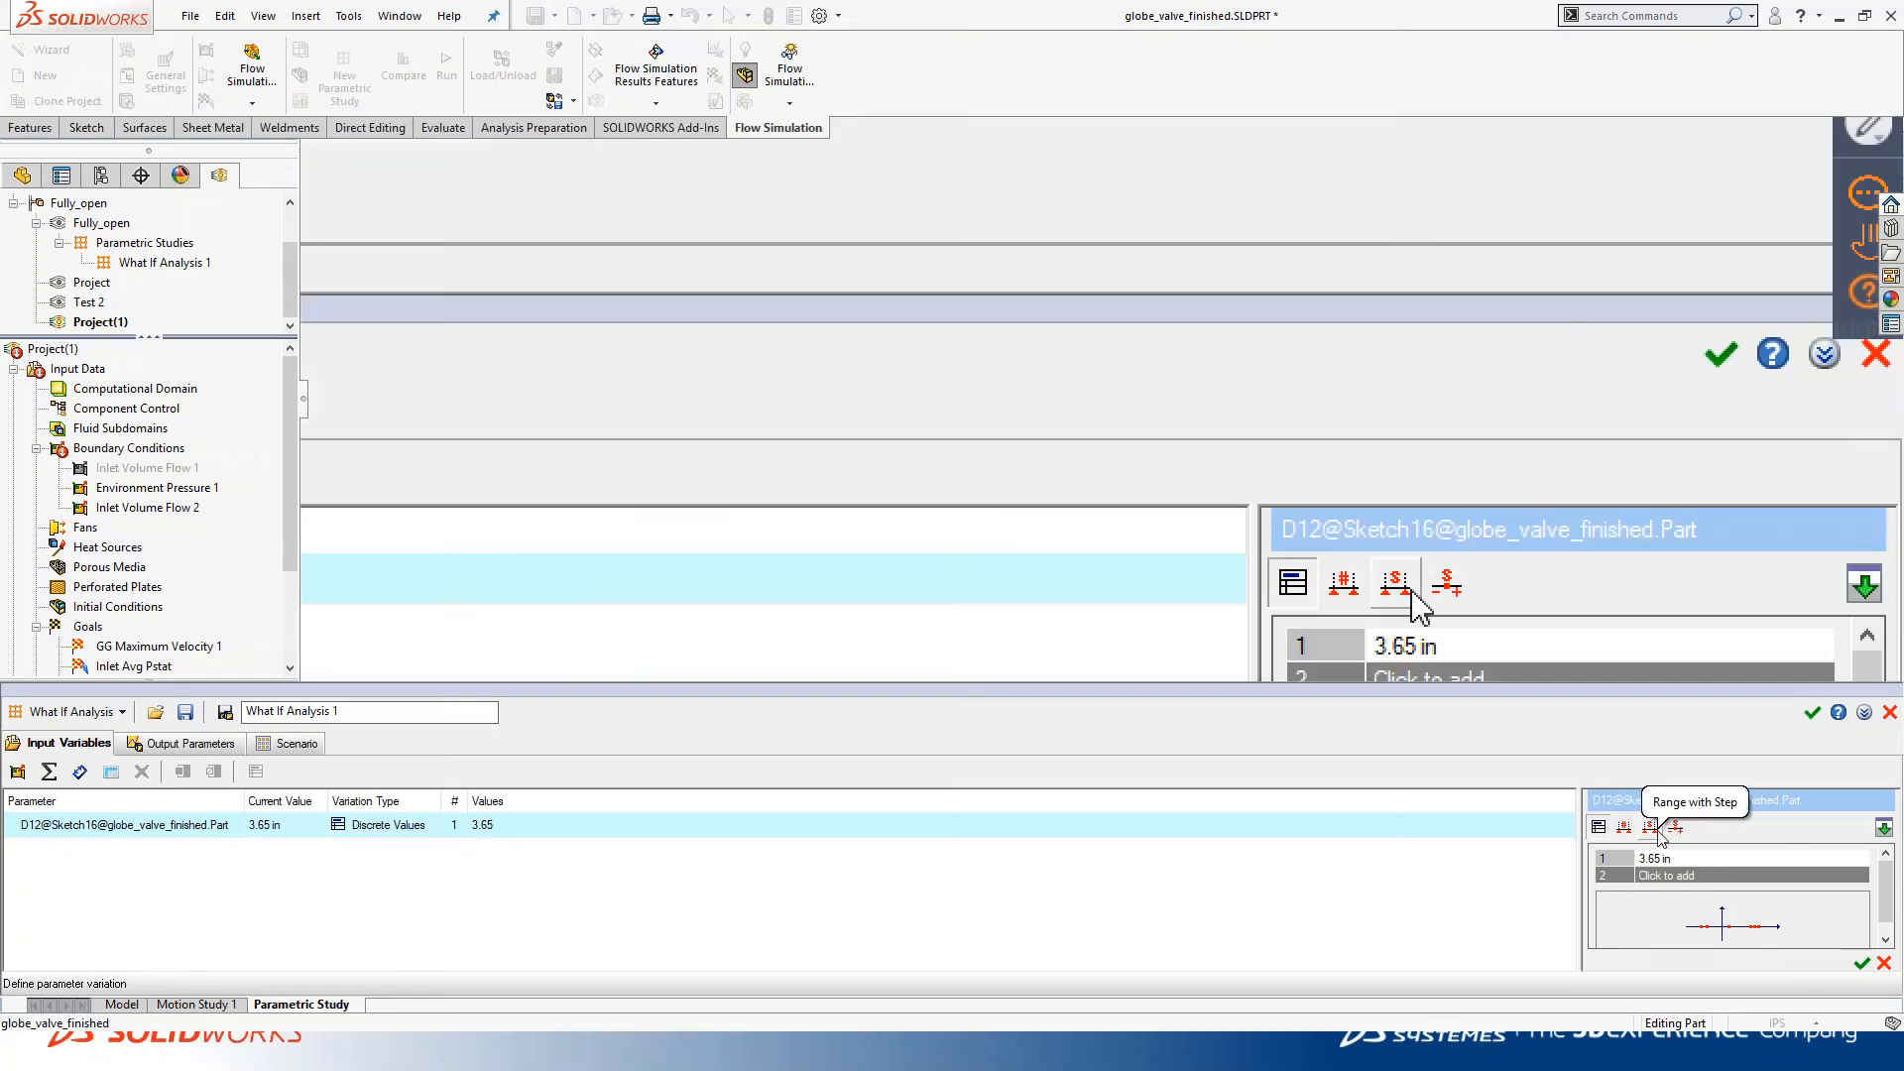
click(1624, 829)
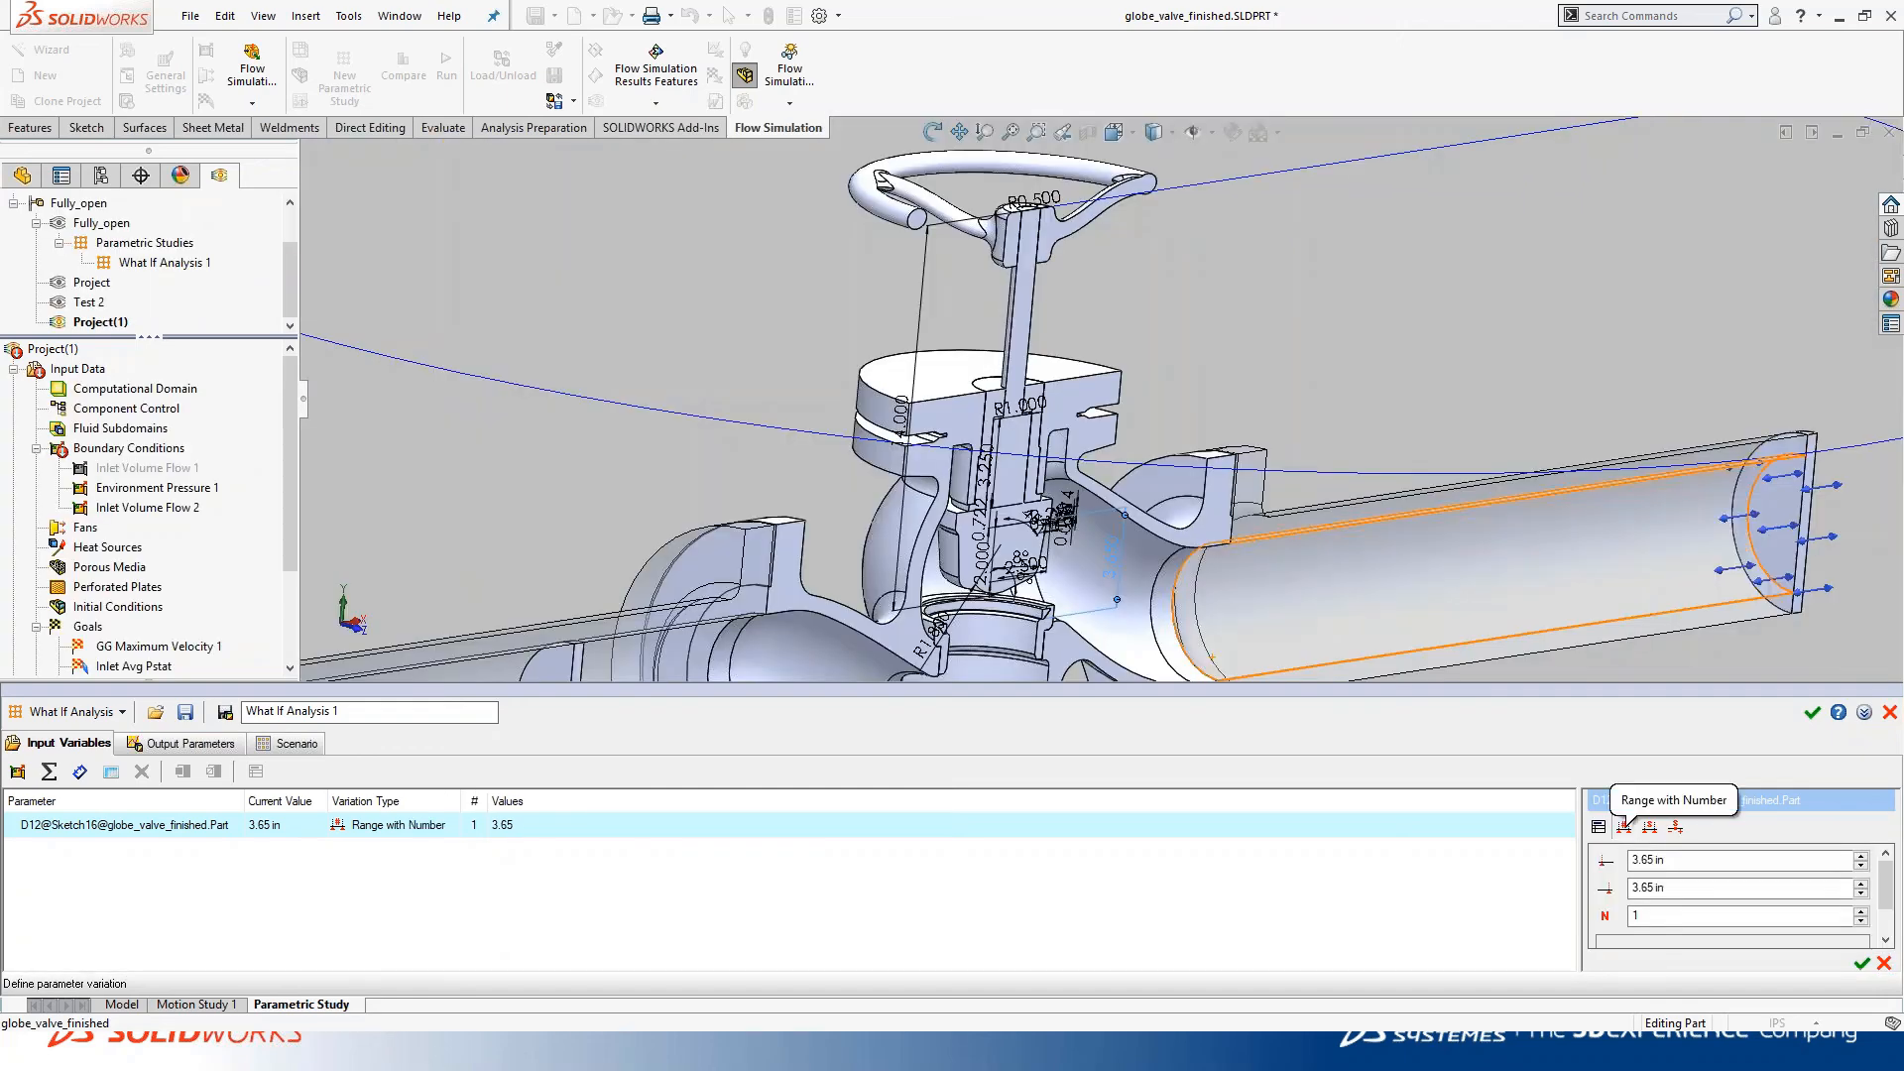
click(1625, 829)
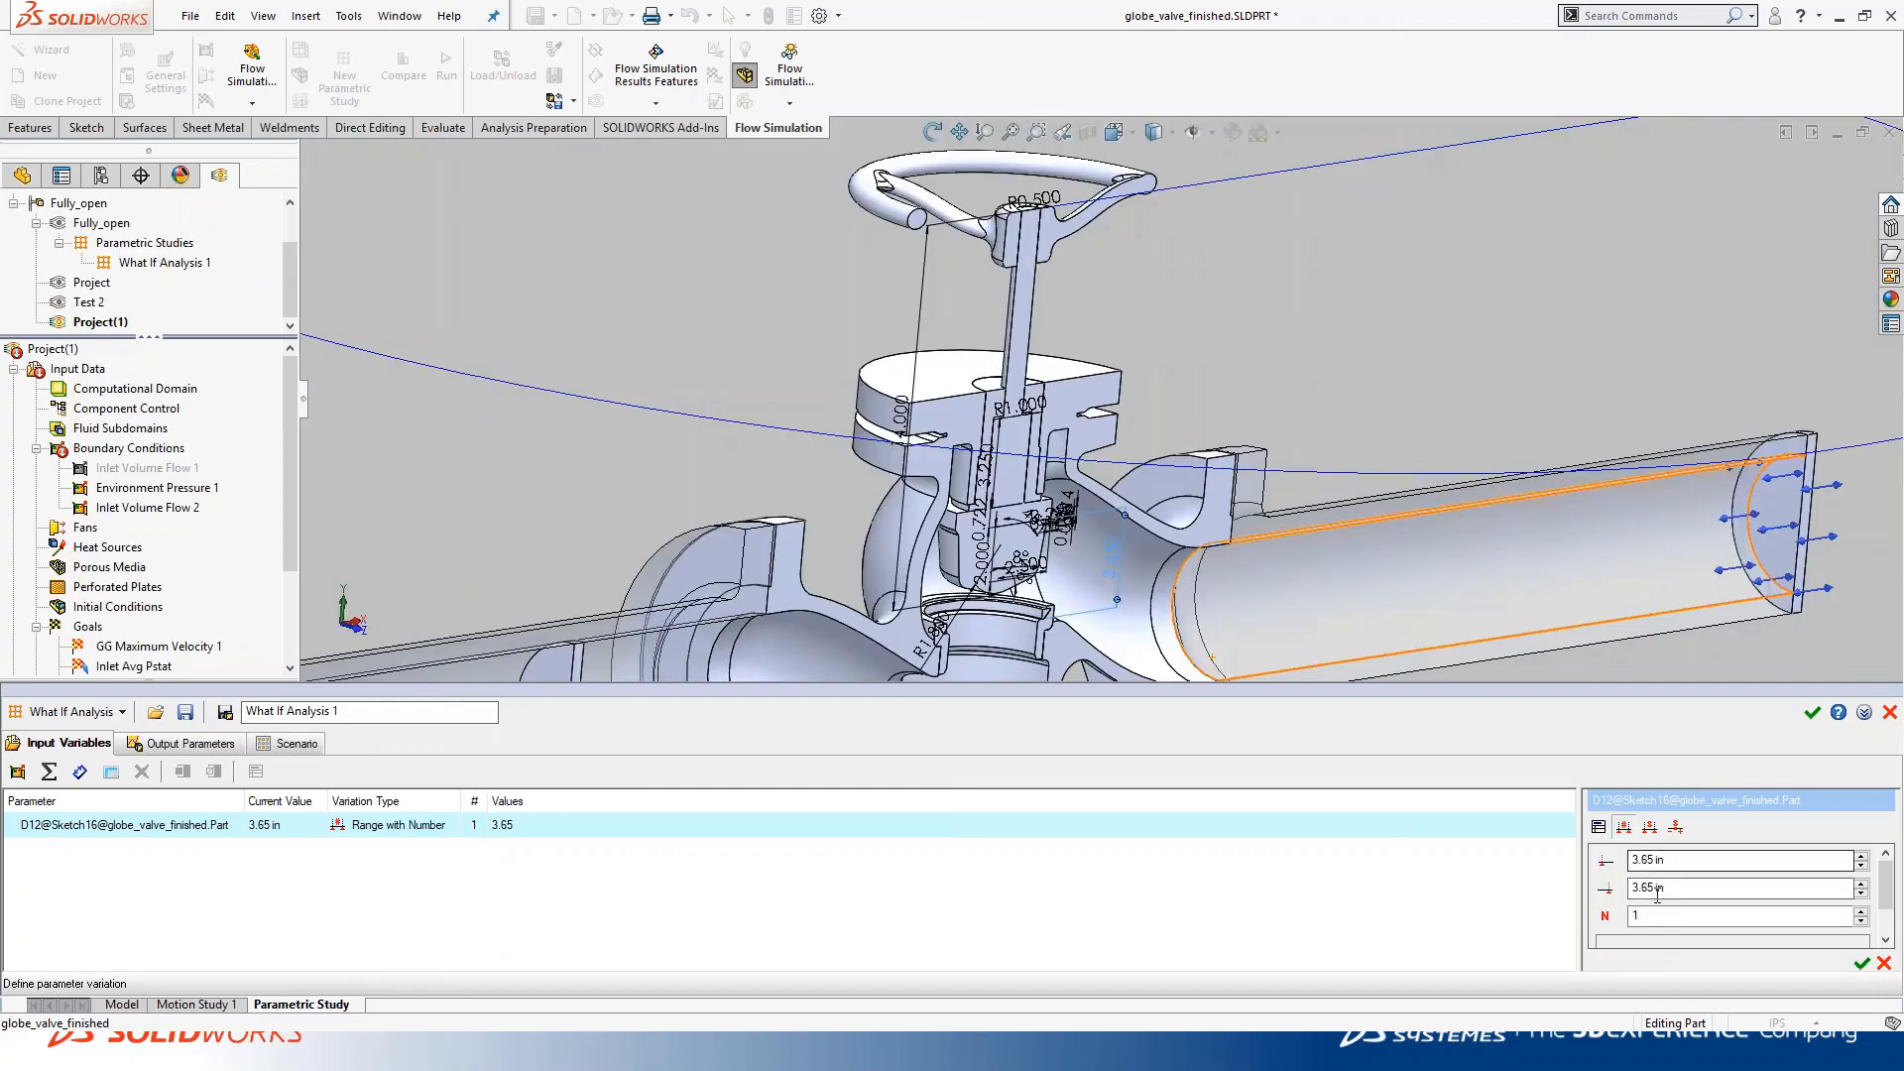
click(1666, 888)
click(1652, 833)
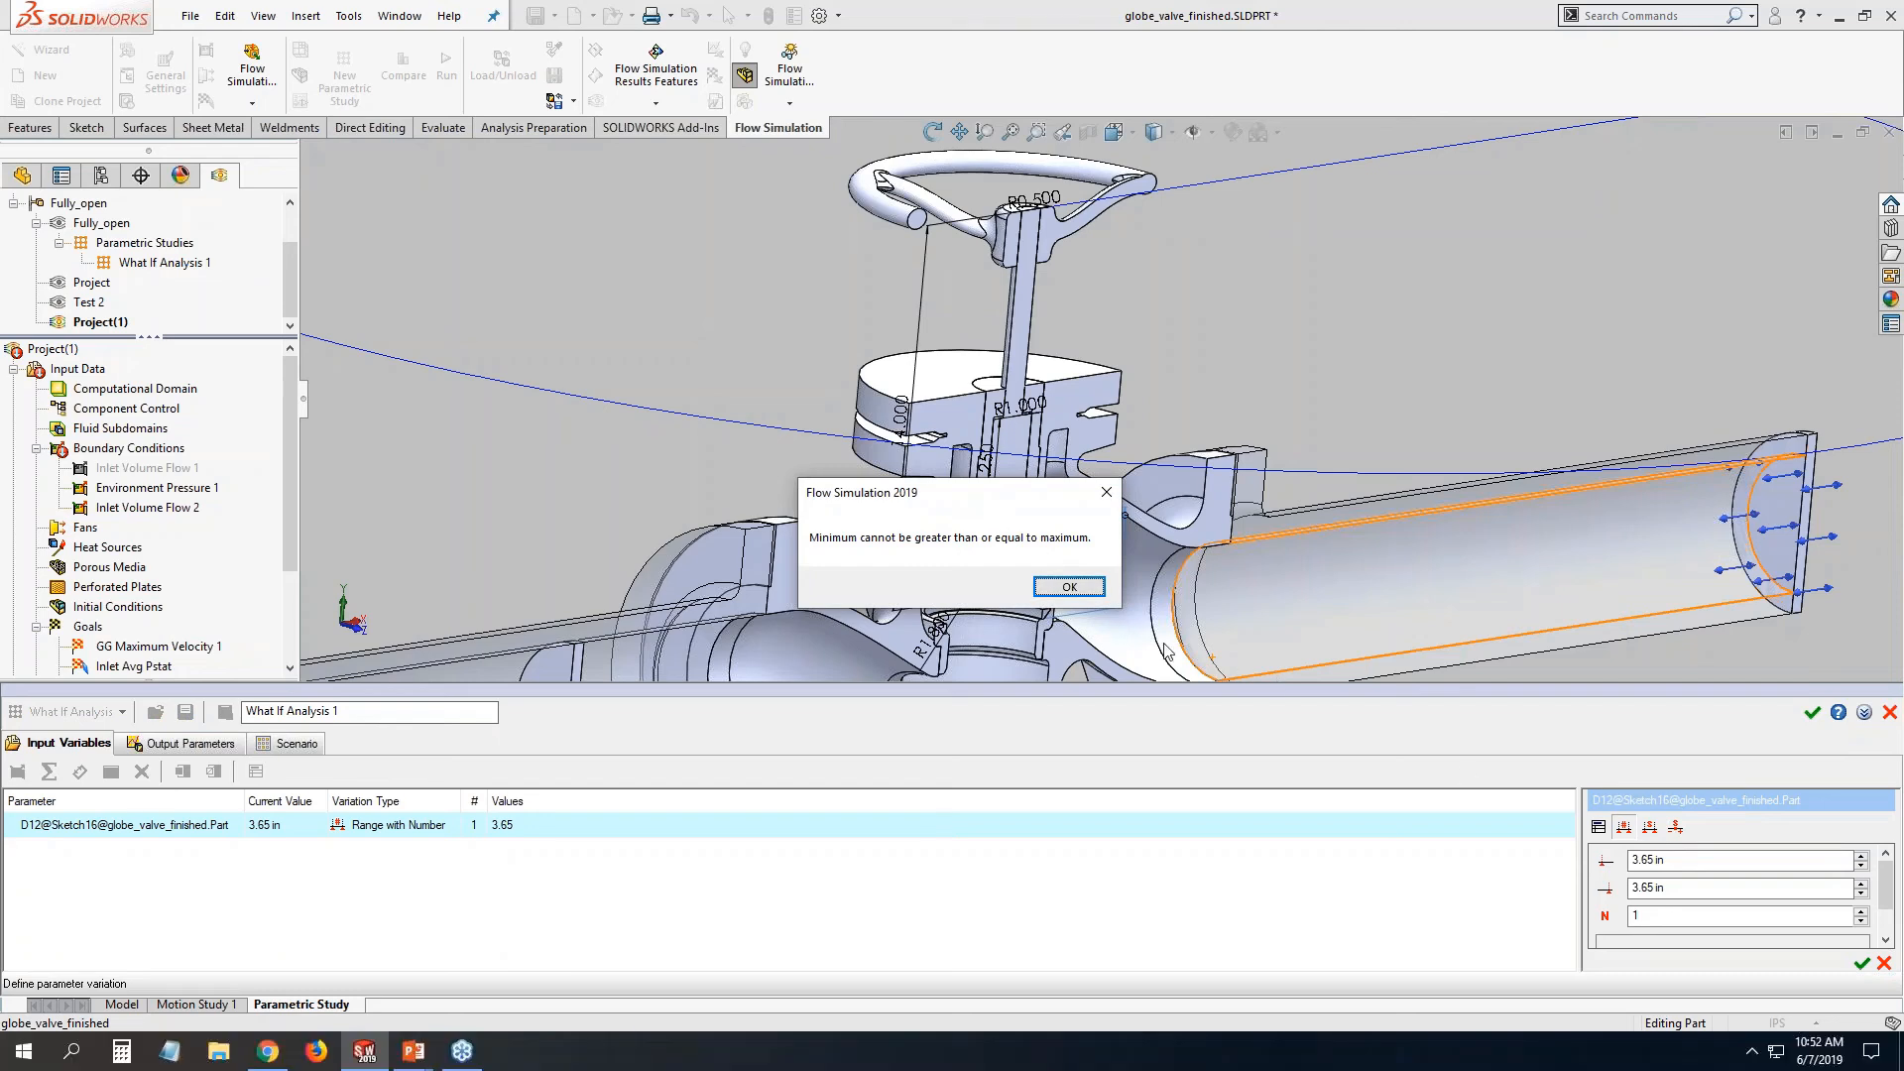
click(1086, 592)
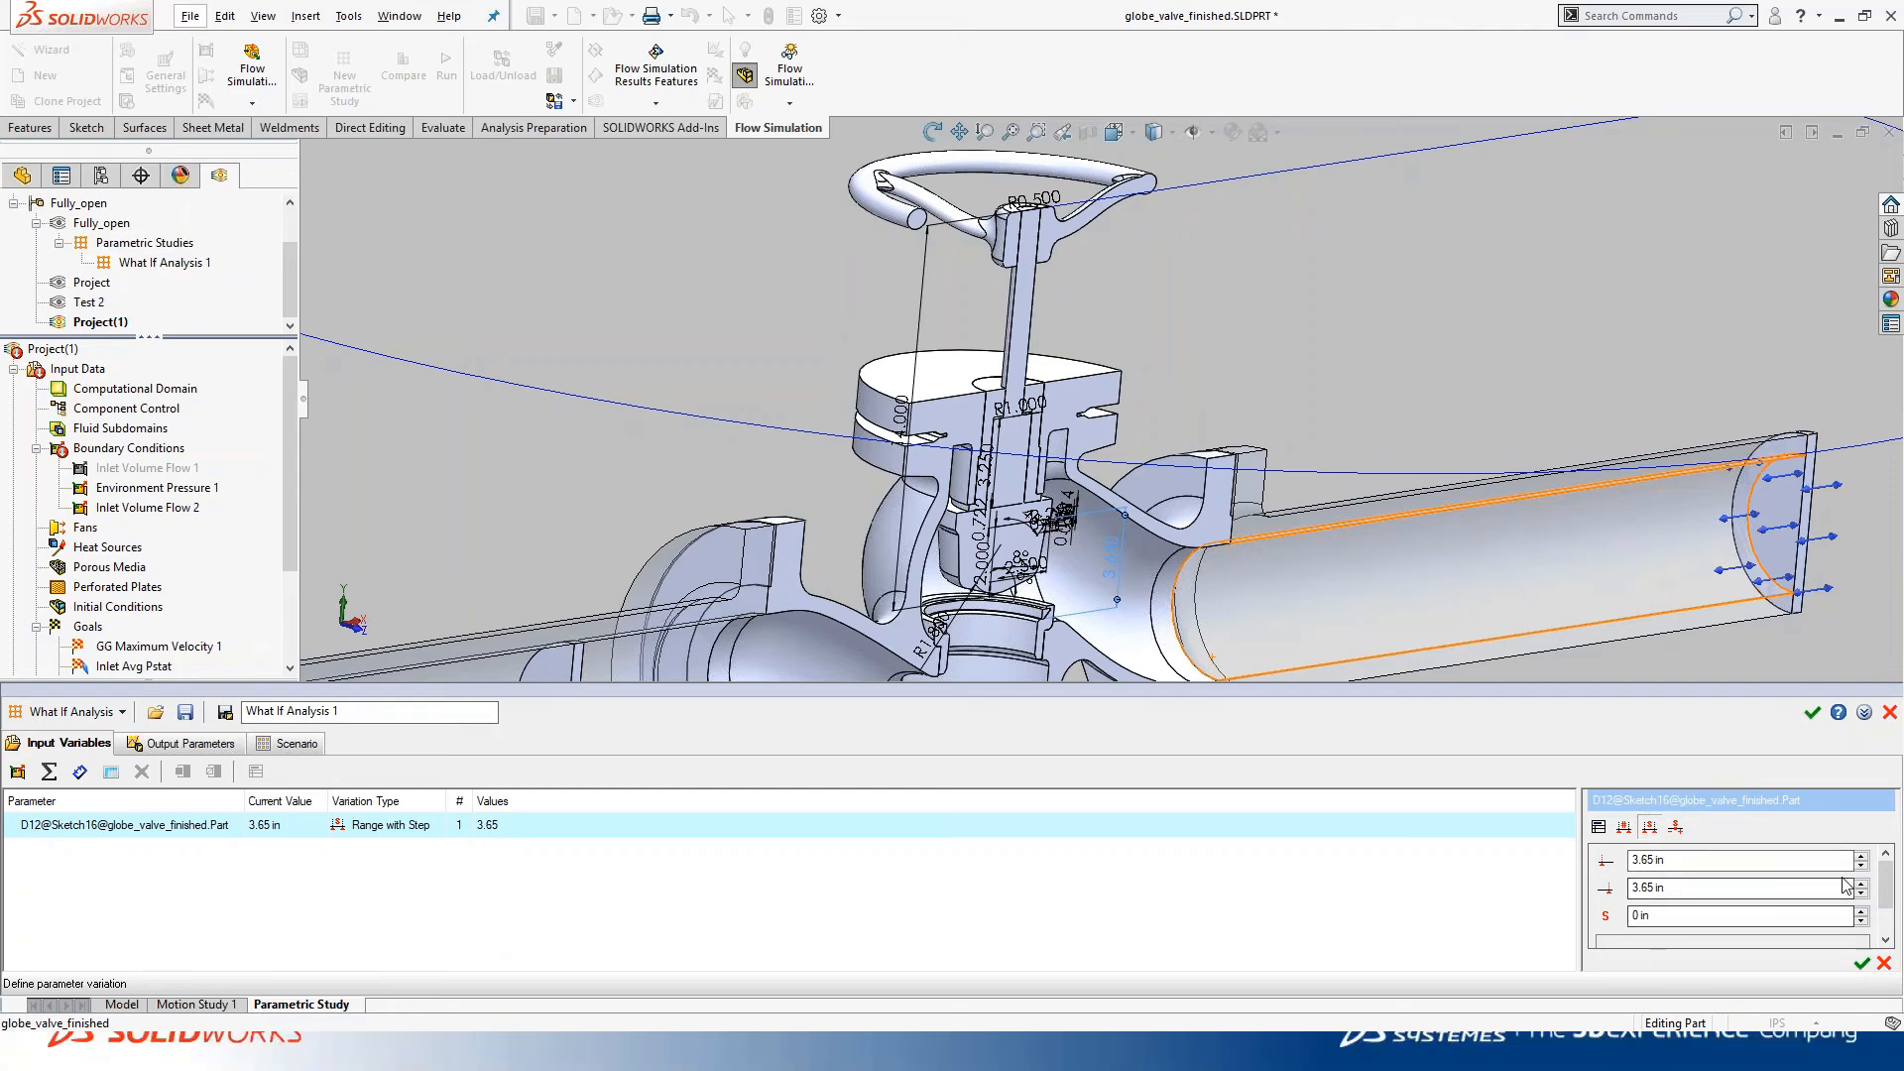
click(1623, 826)
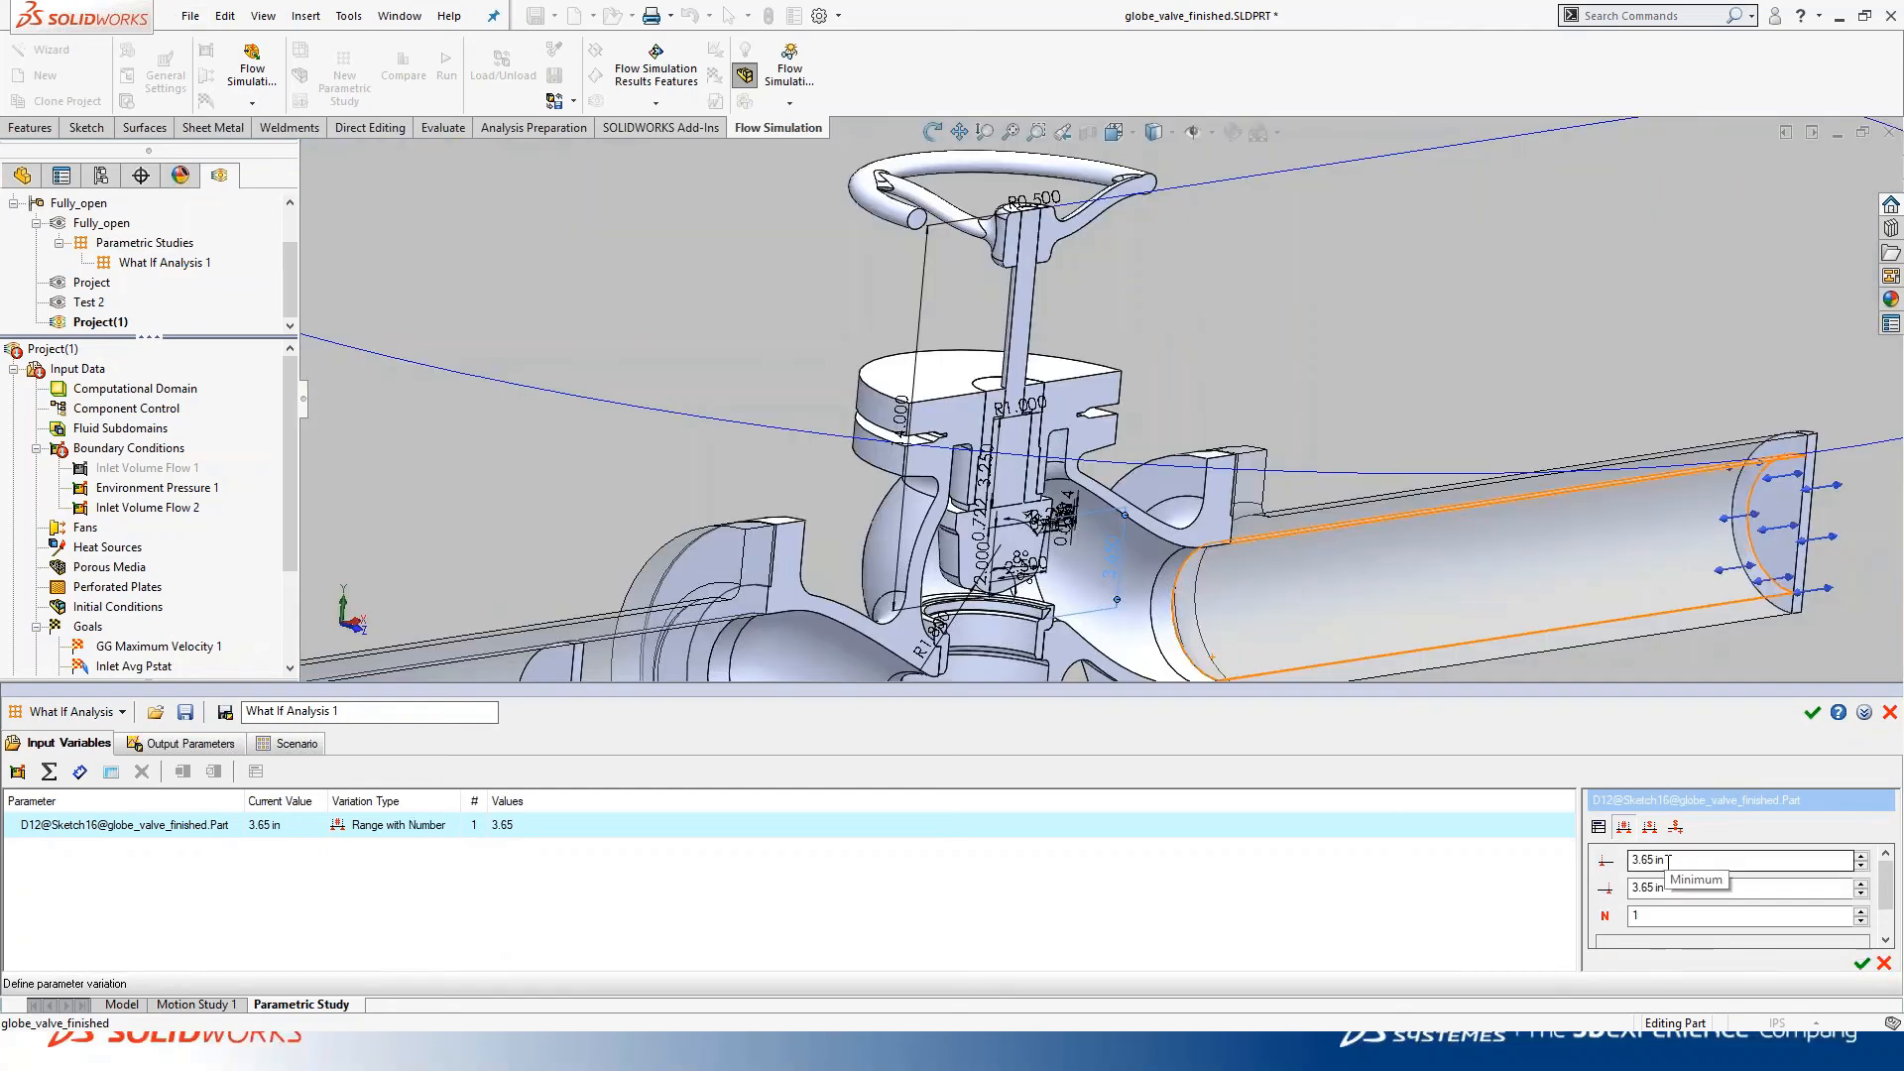
Set the plug height range's minimum to 0.9125 in and its number of values to 4, and apply the variation.
drag(1668, 861, 1594, 862)
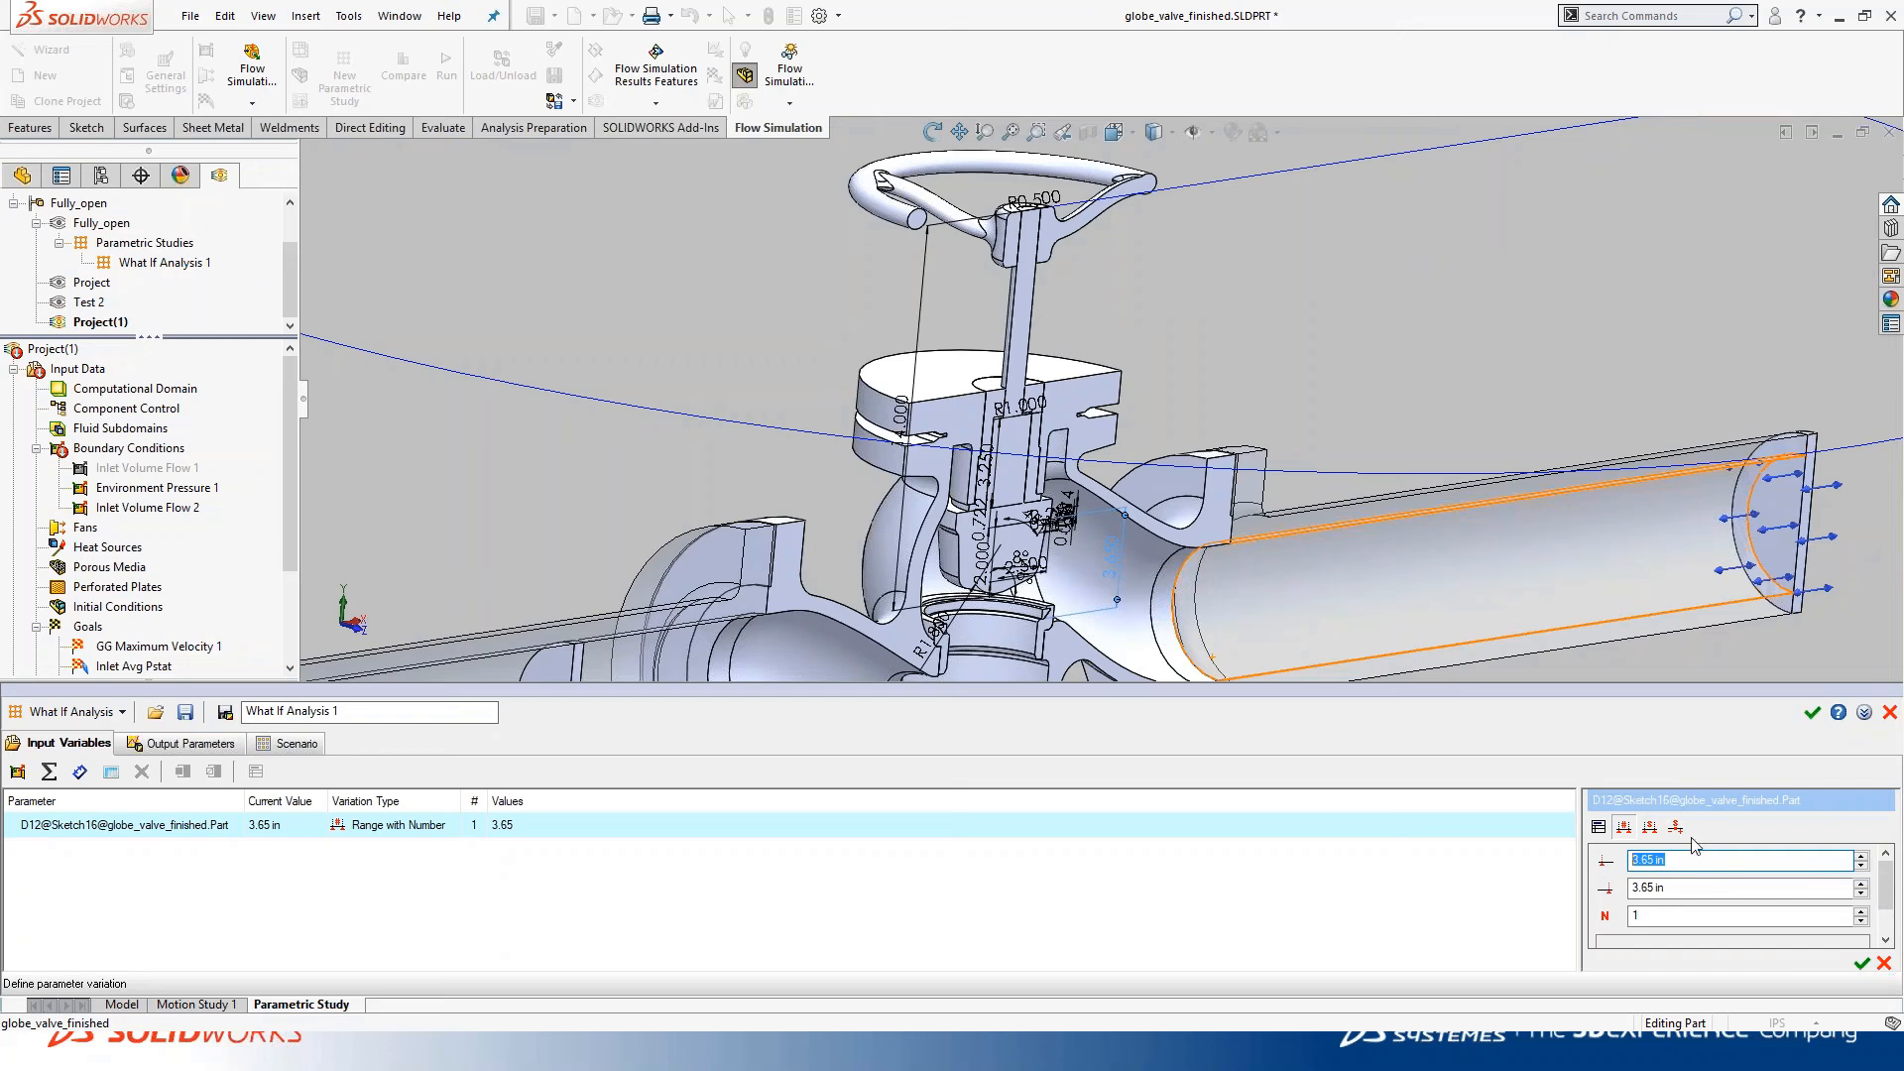
click(1652, 859)
key(Tab)
key(Tab)
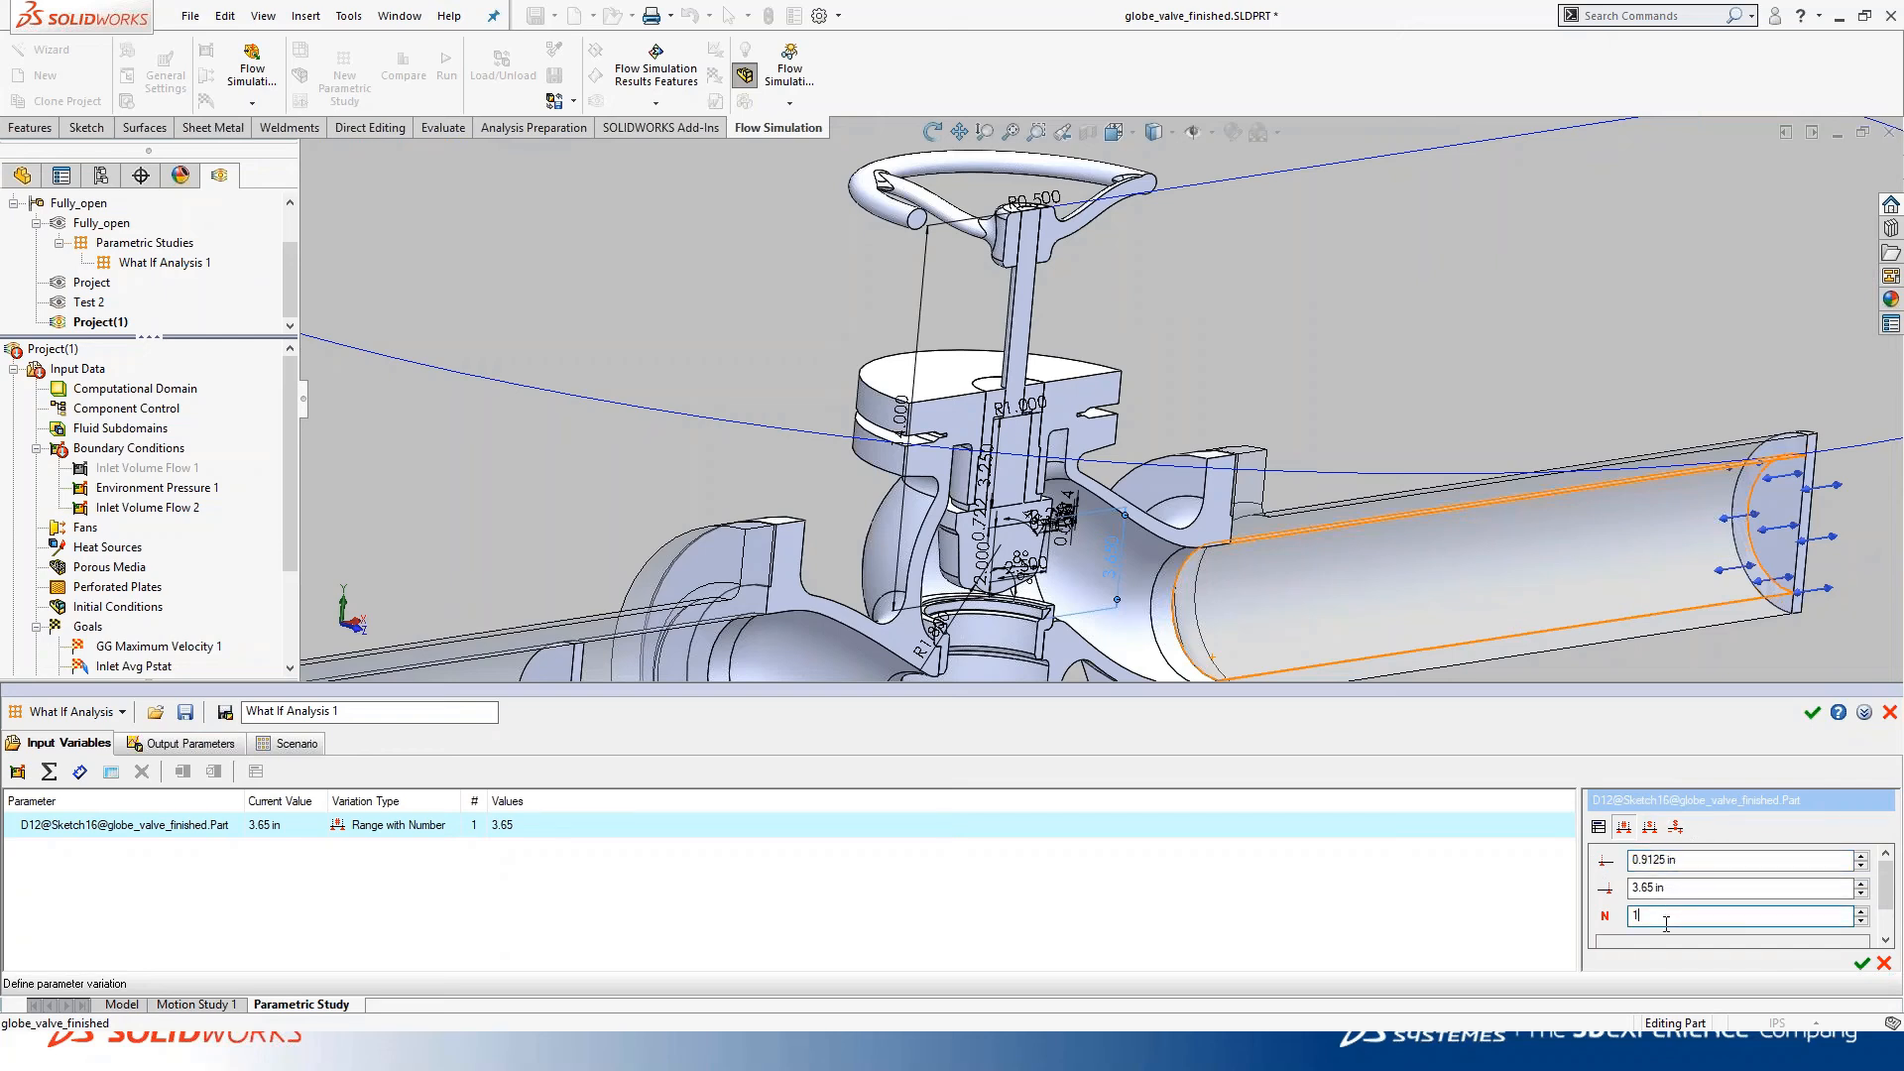
drag(1661, 921, 1624, 923)
text(4)
click(1861, 962)
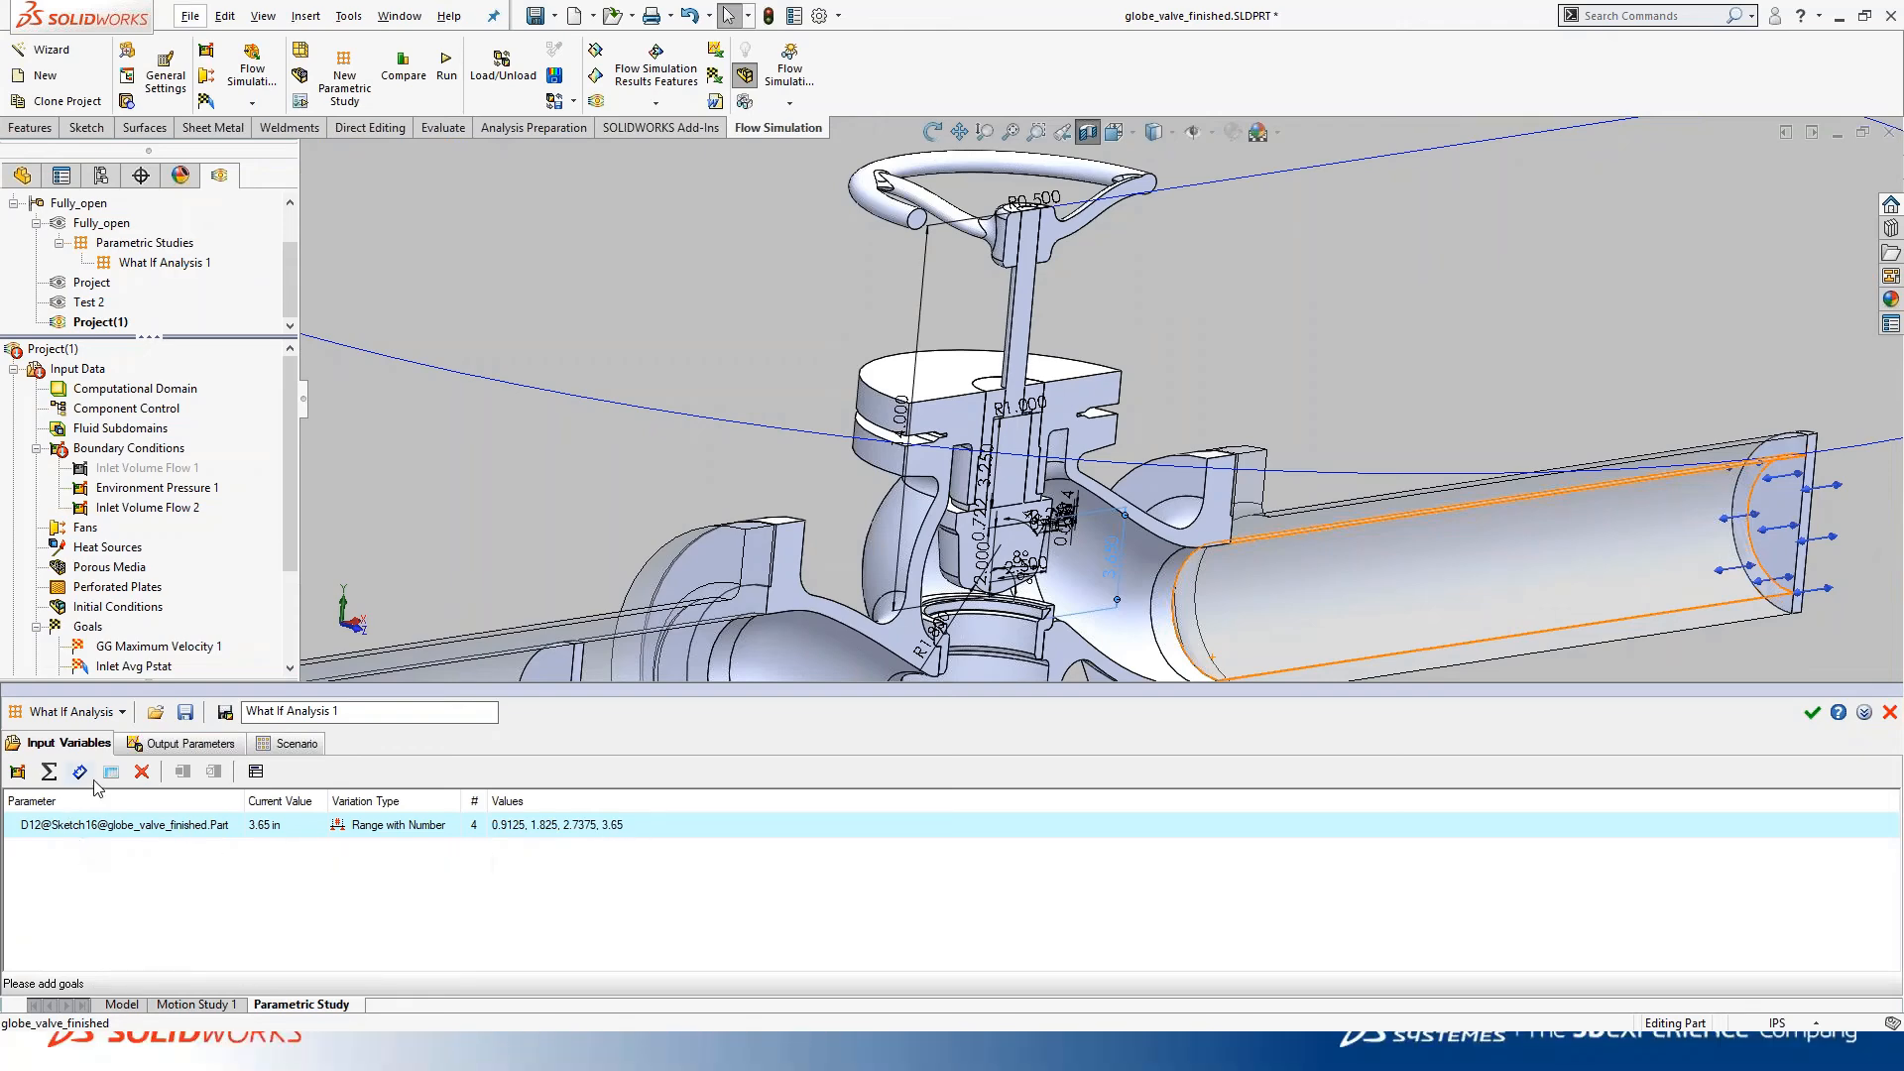
Add all project goals as output parameters of the What If Analysis.
click(164, 748)
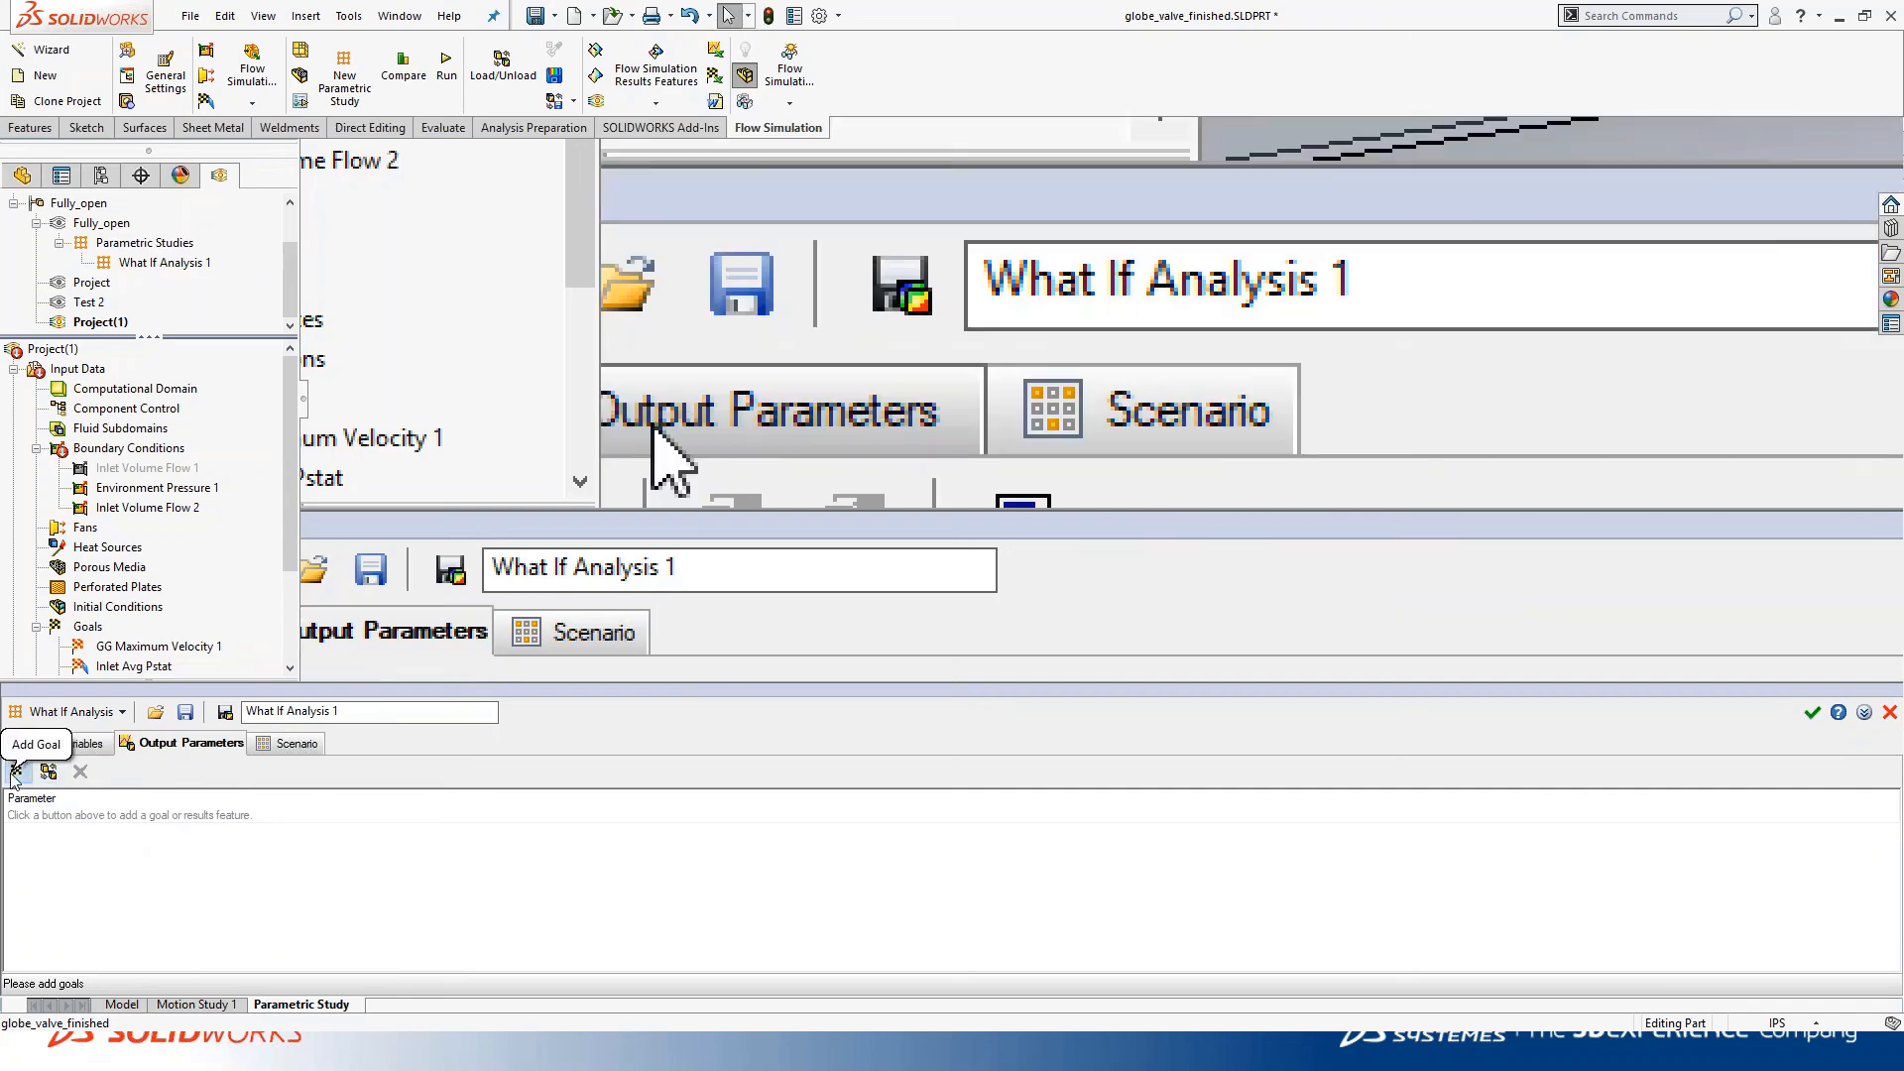
click(16, 771)
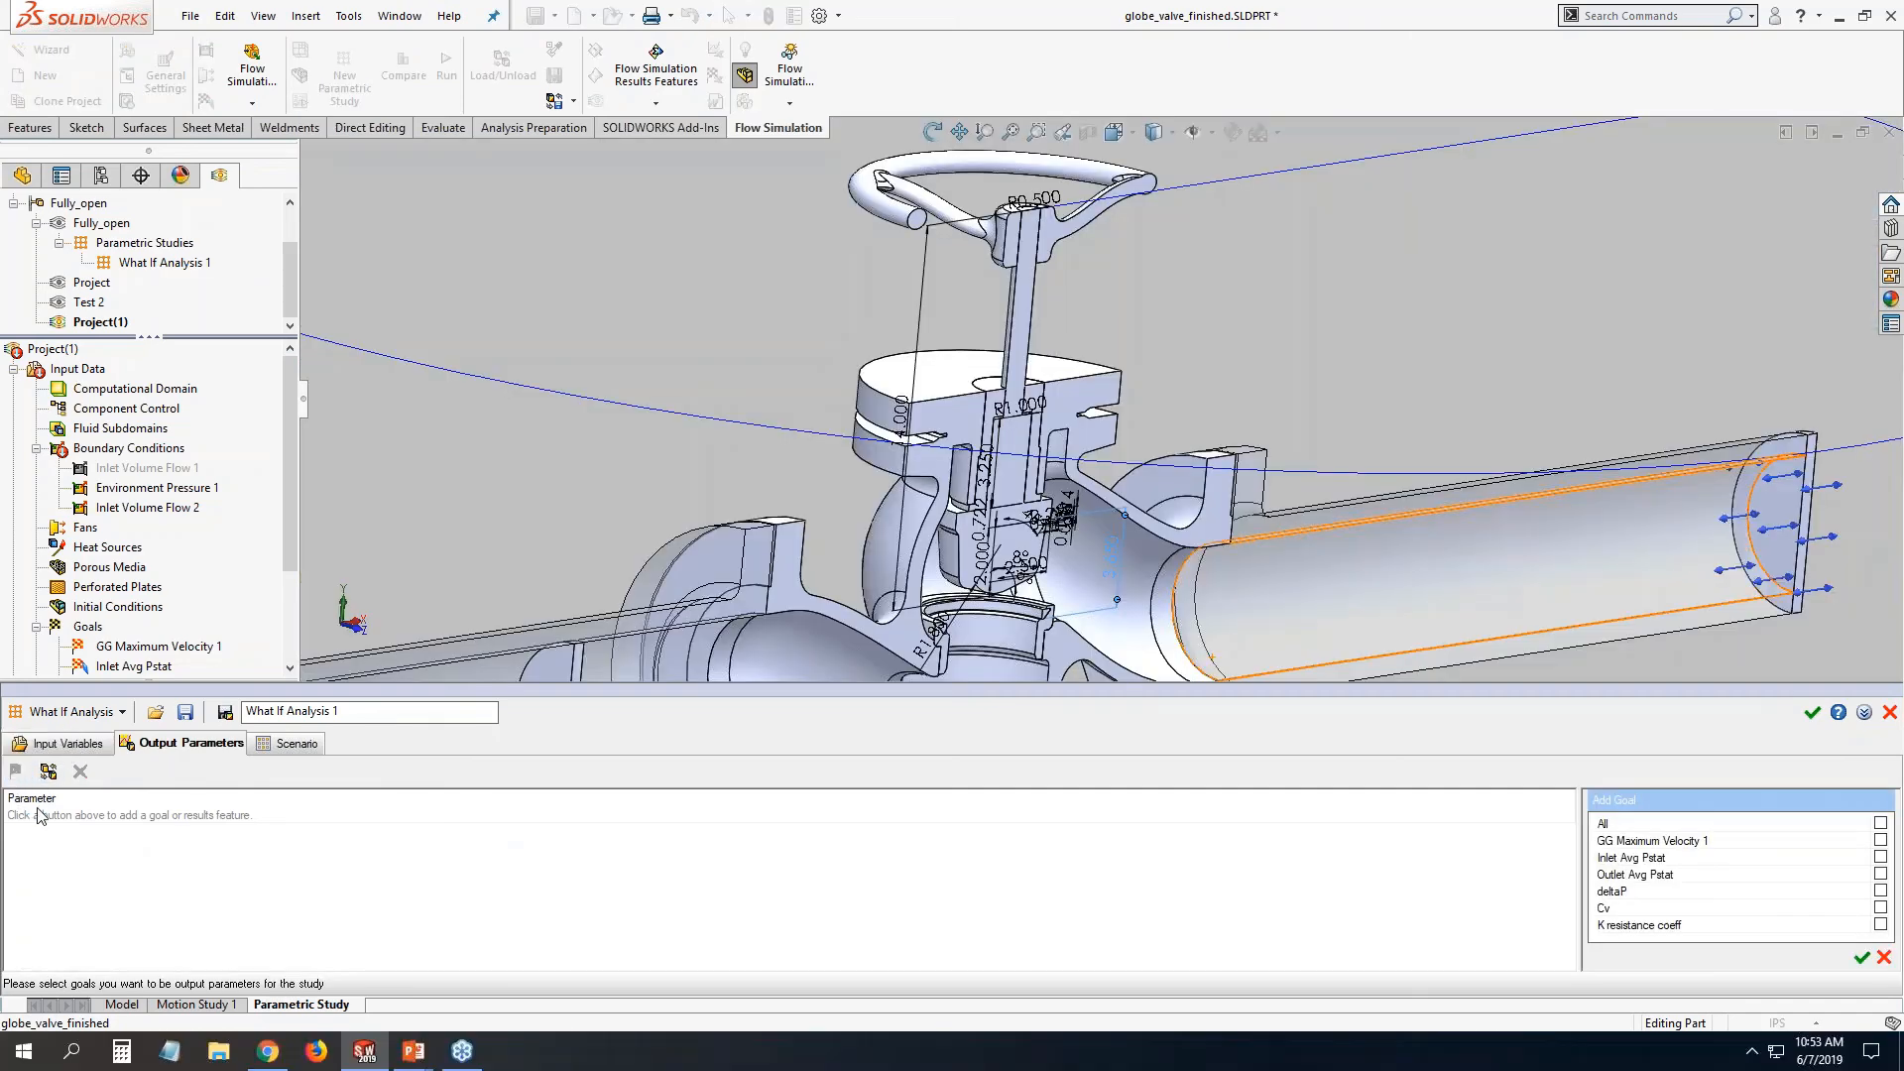
click(1880, 823)
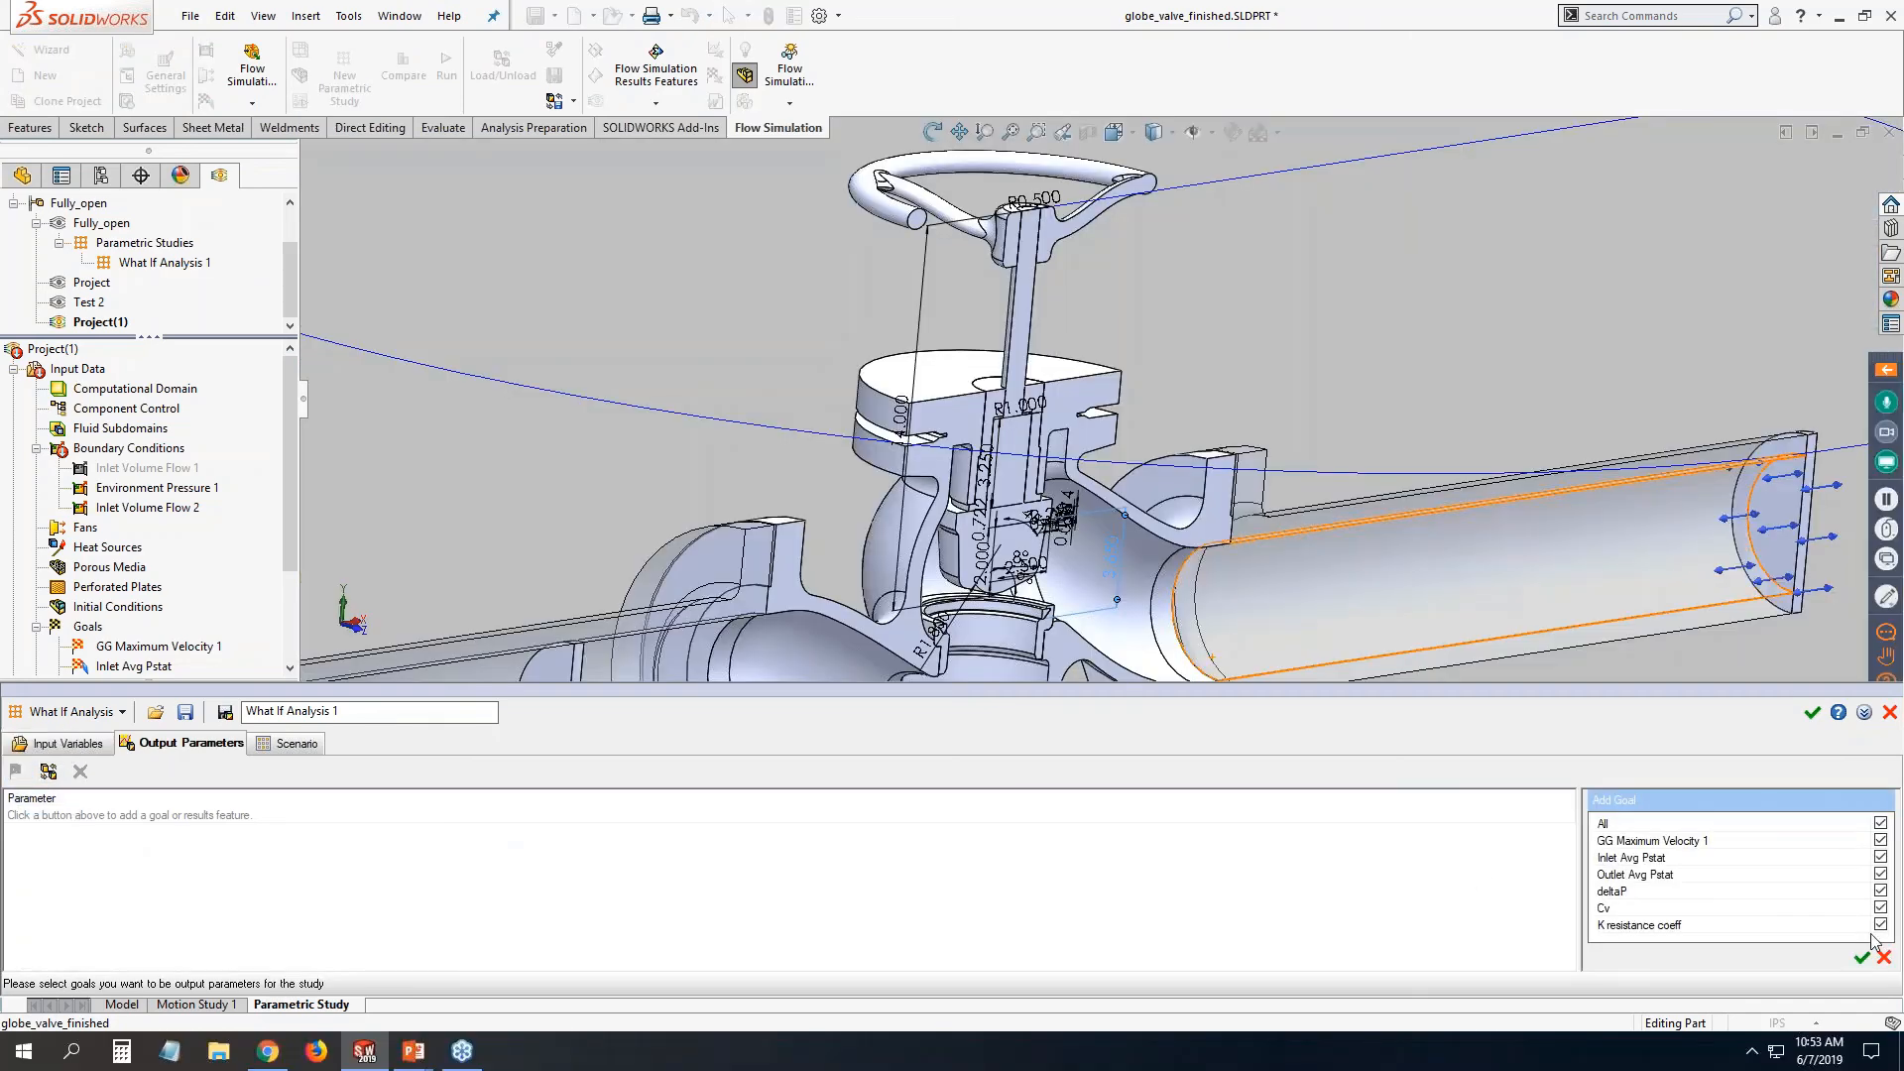
click(1861, 958)
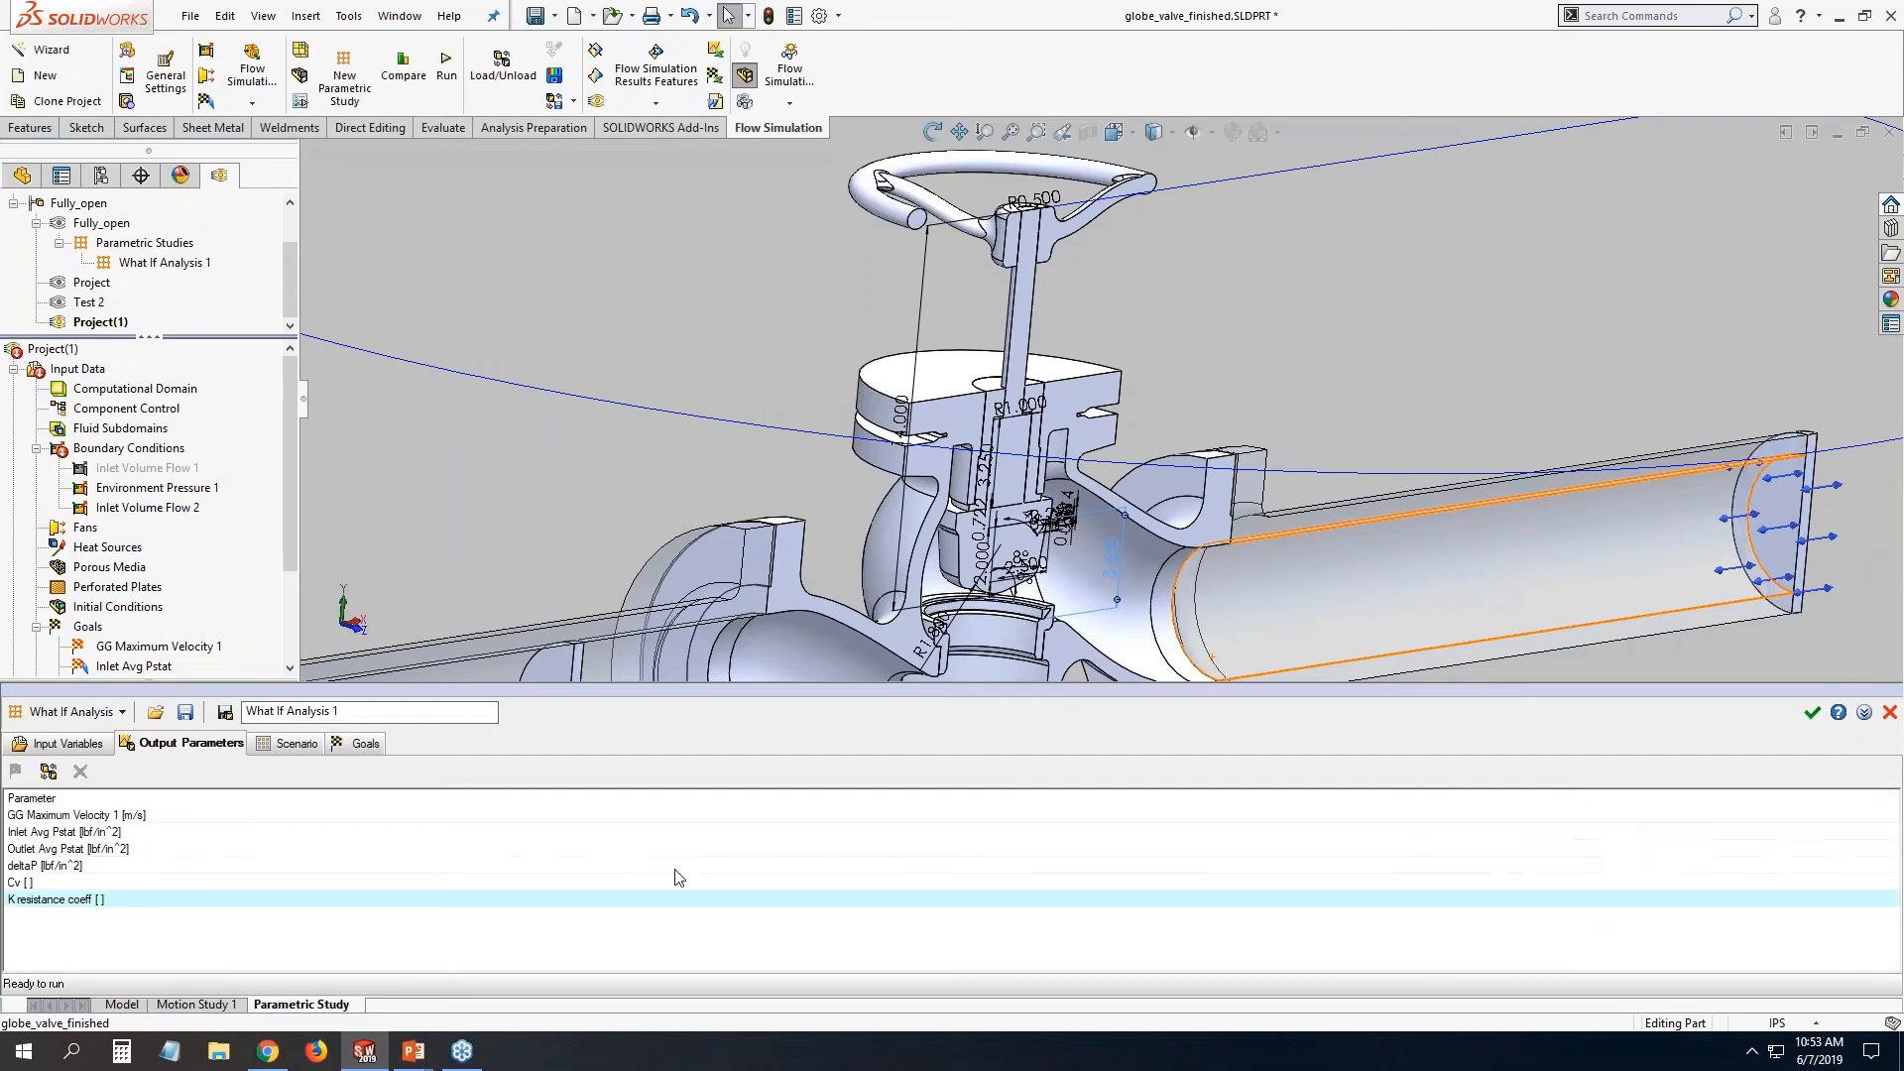
Review the new study's scenario design points and goals table, and close the study.
click(290, 743)
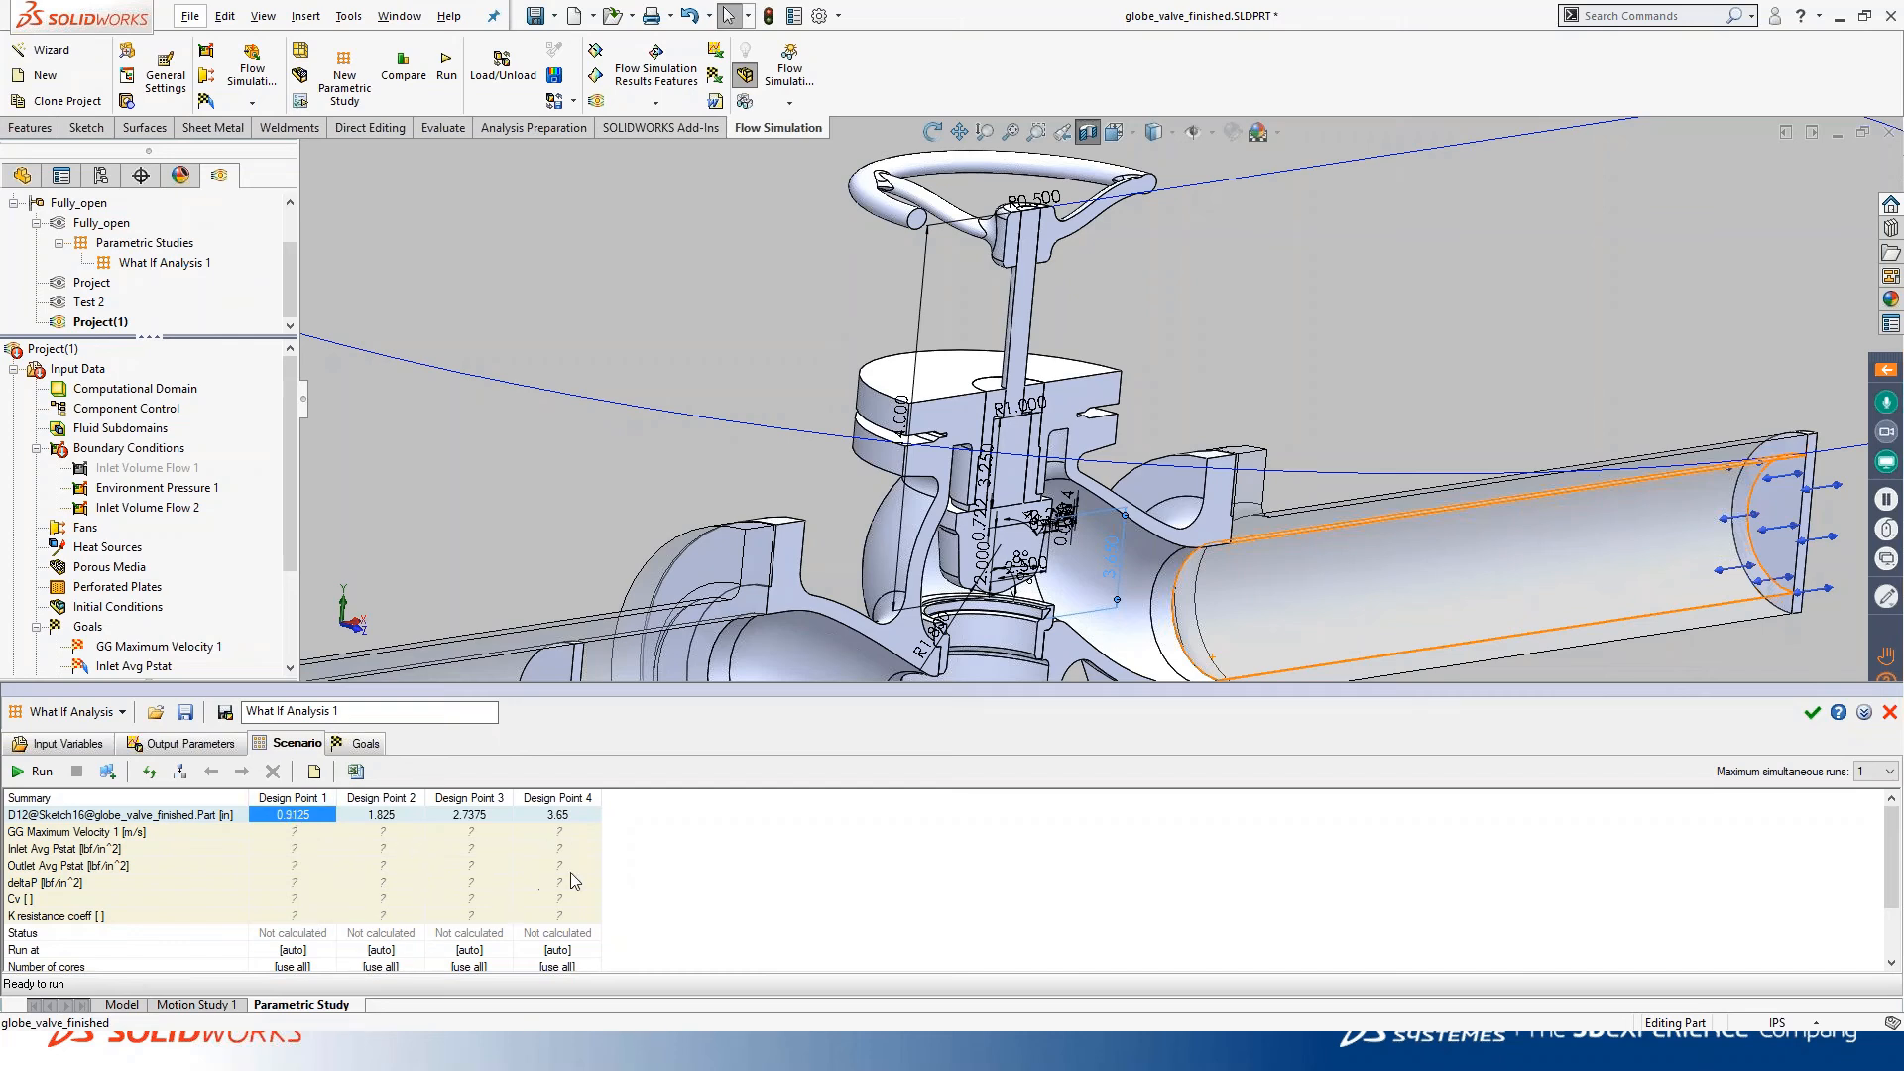
click(365, 743)
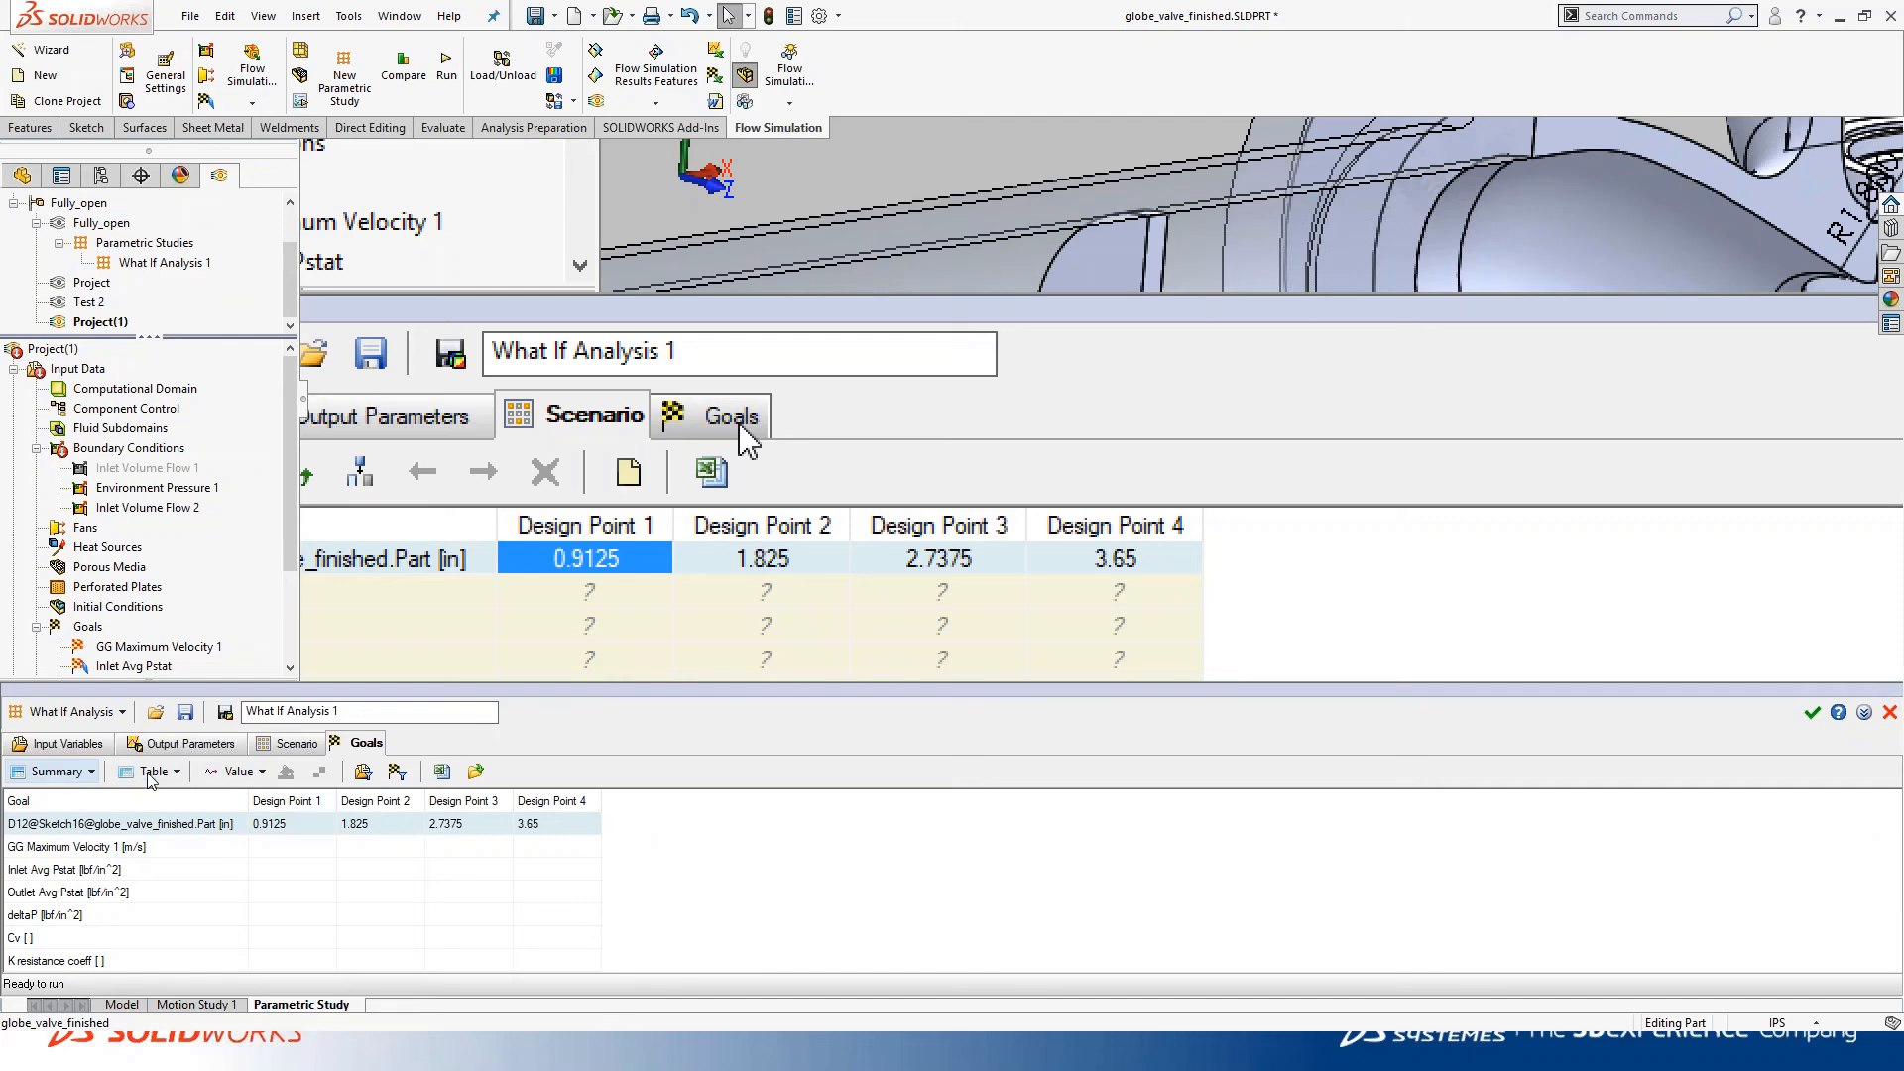
click(1889, 712)
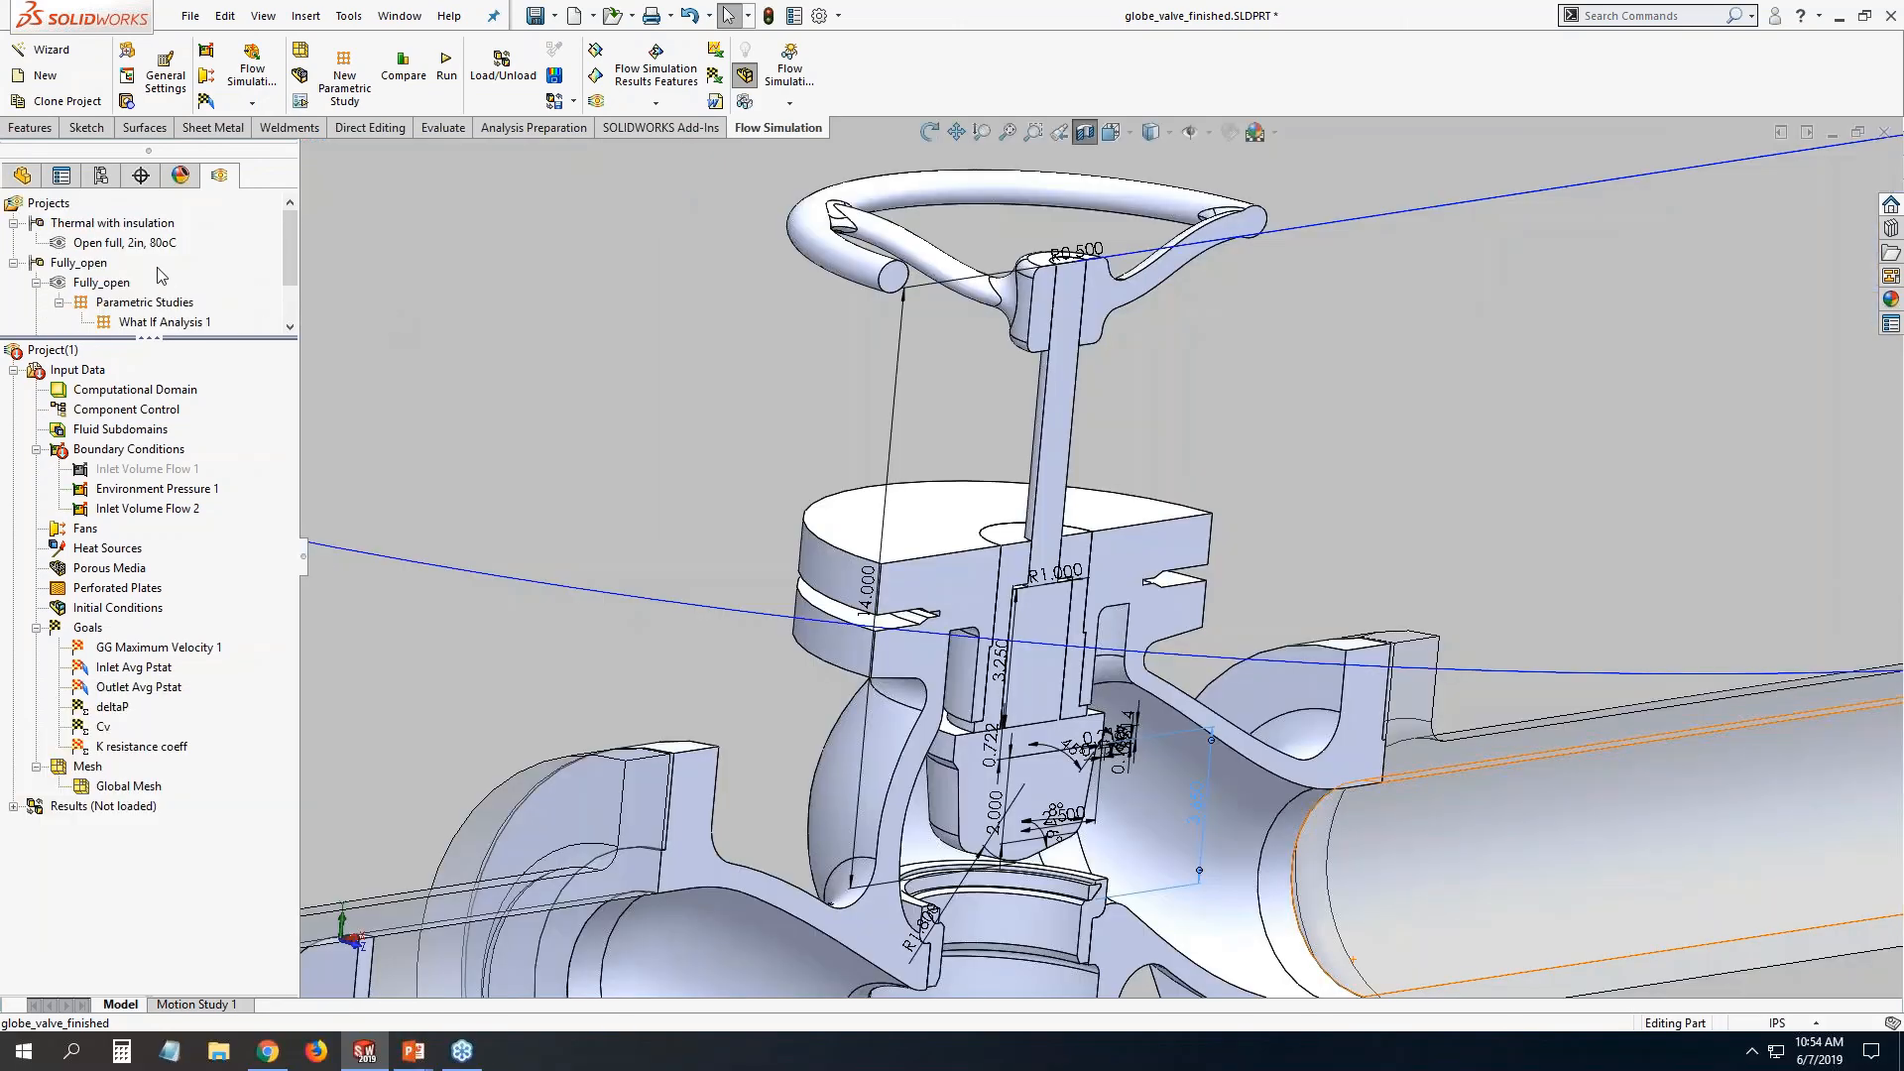
Activate the Fully_open project and open its What If Analysis 1 parametric study.
right_click(105, 282)
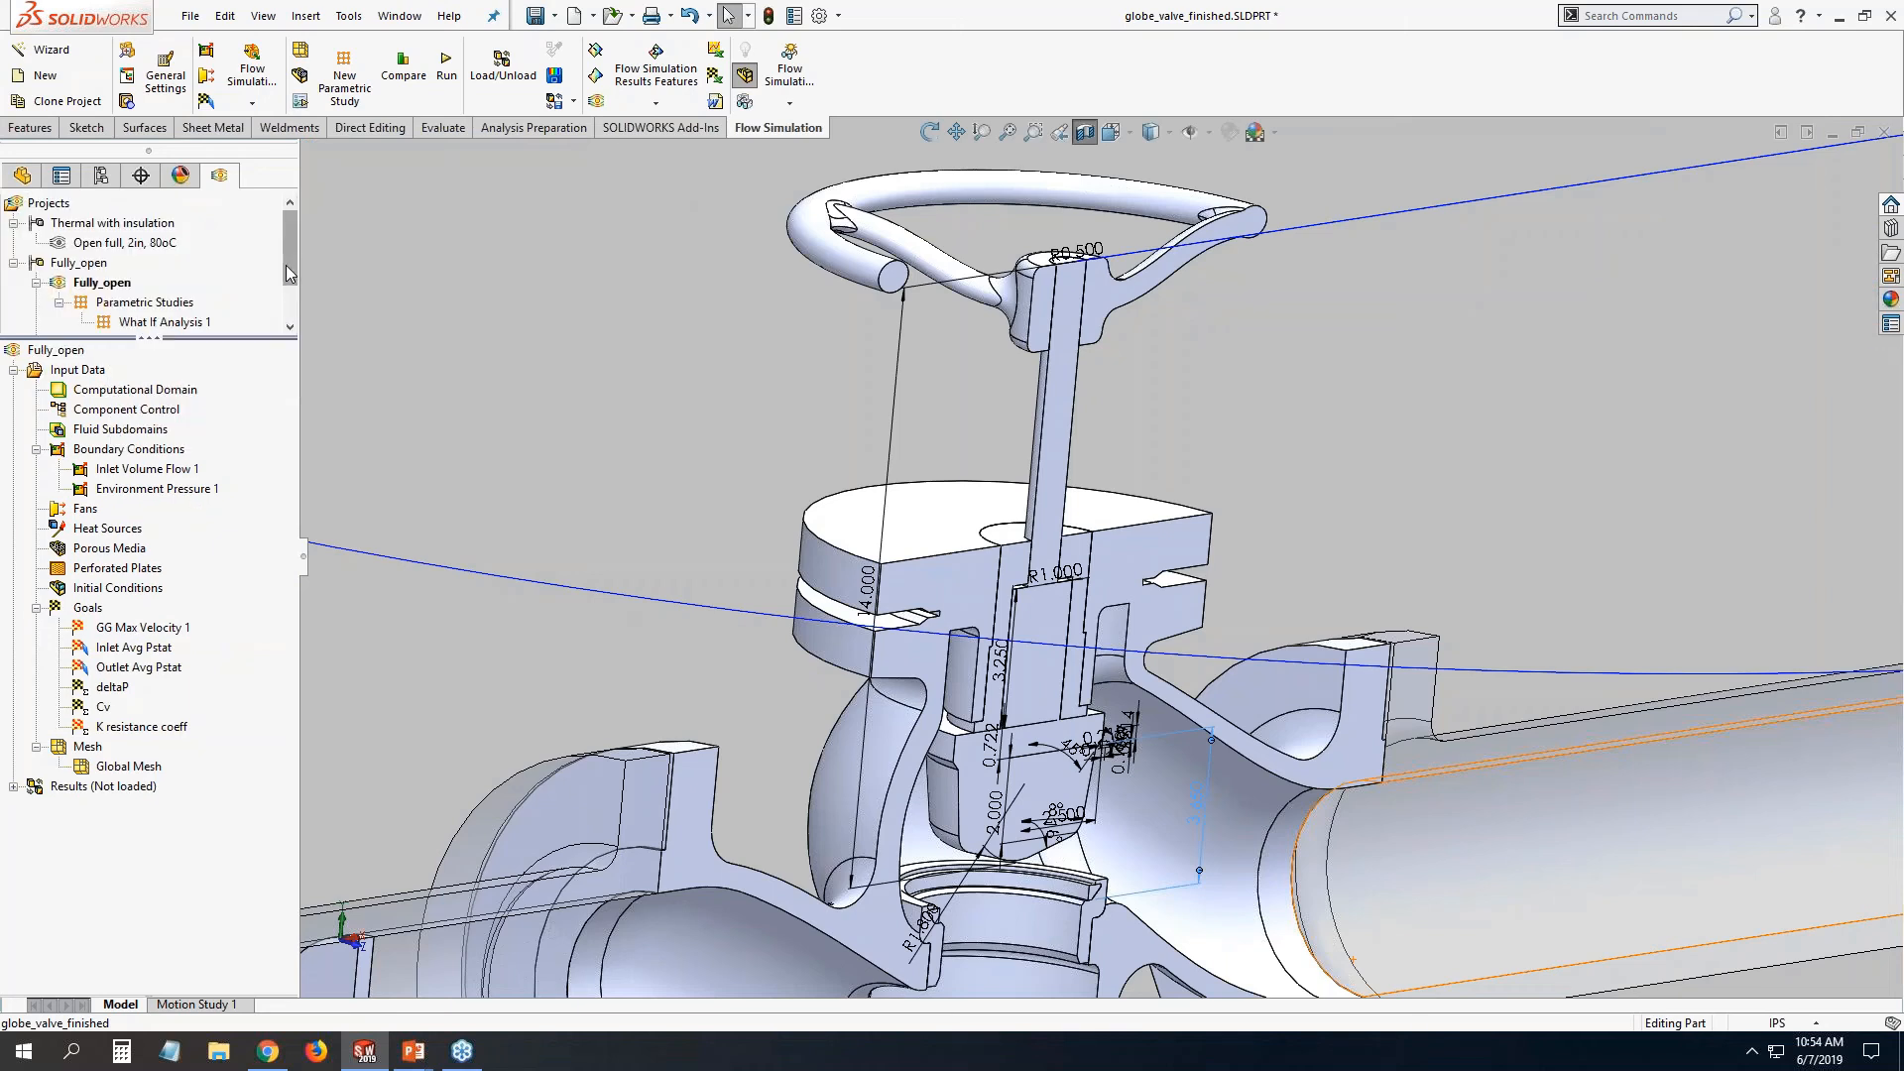
drag(285, 265, 291, 299)
right_click(164, 263)
click(228, 279)
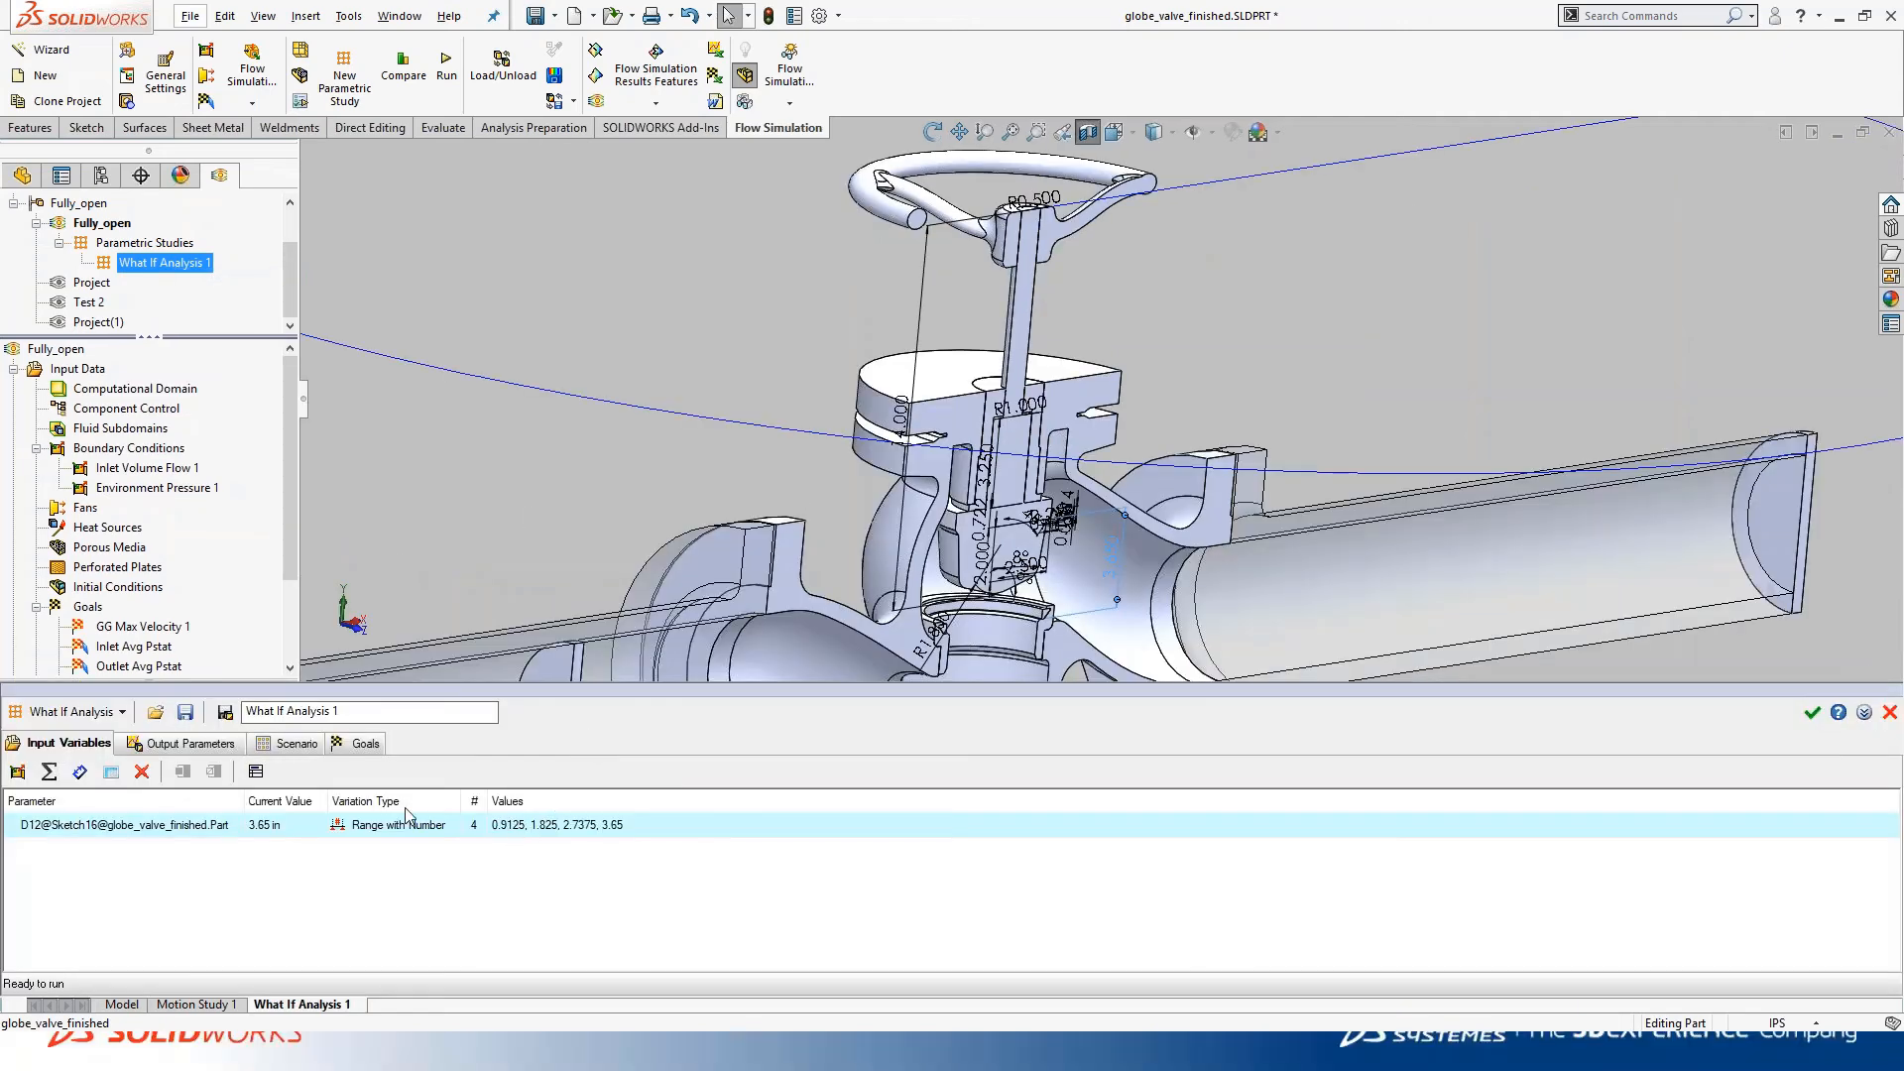
Examine the calculated study's goal charts and its scenario results for each design point.
click(359, 746)
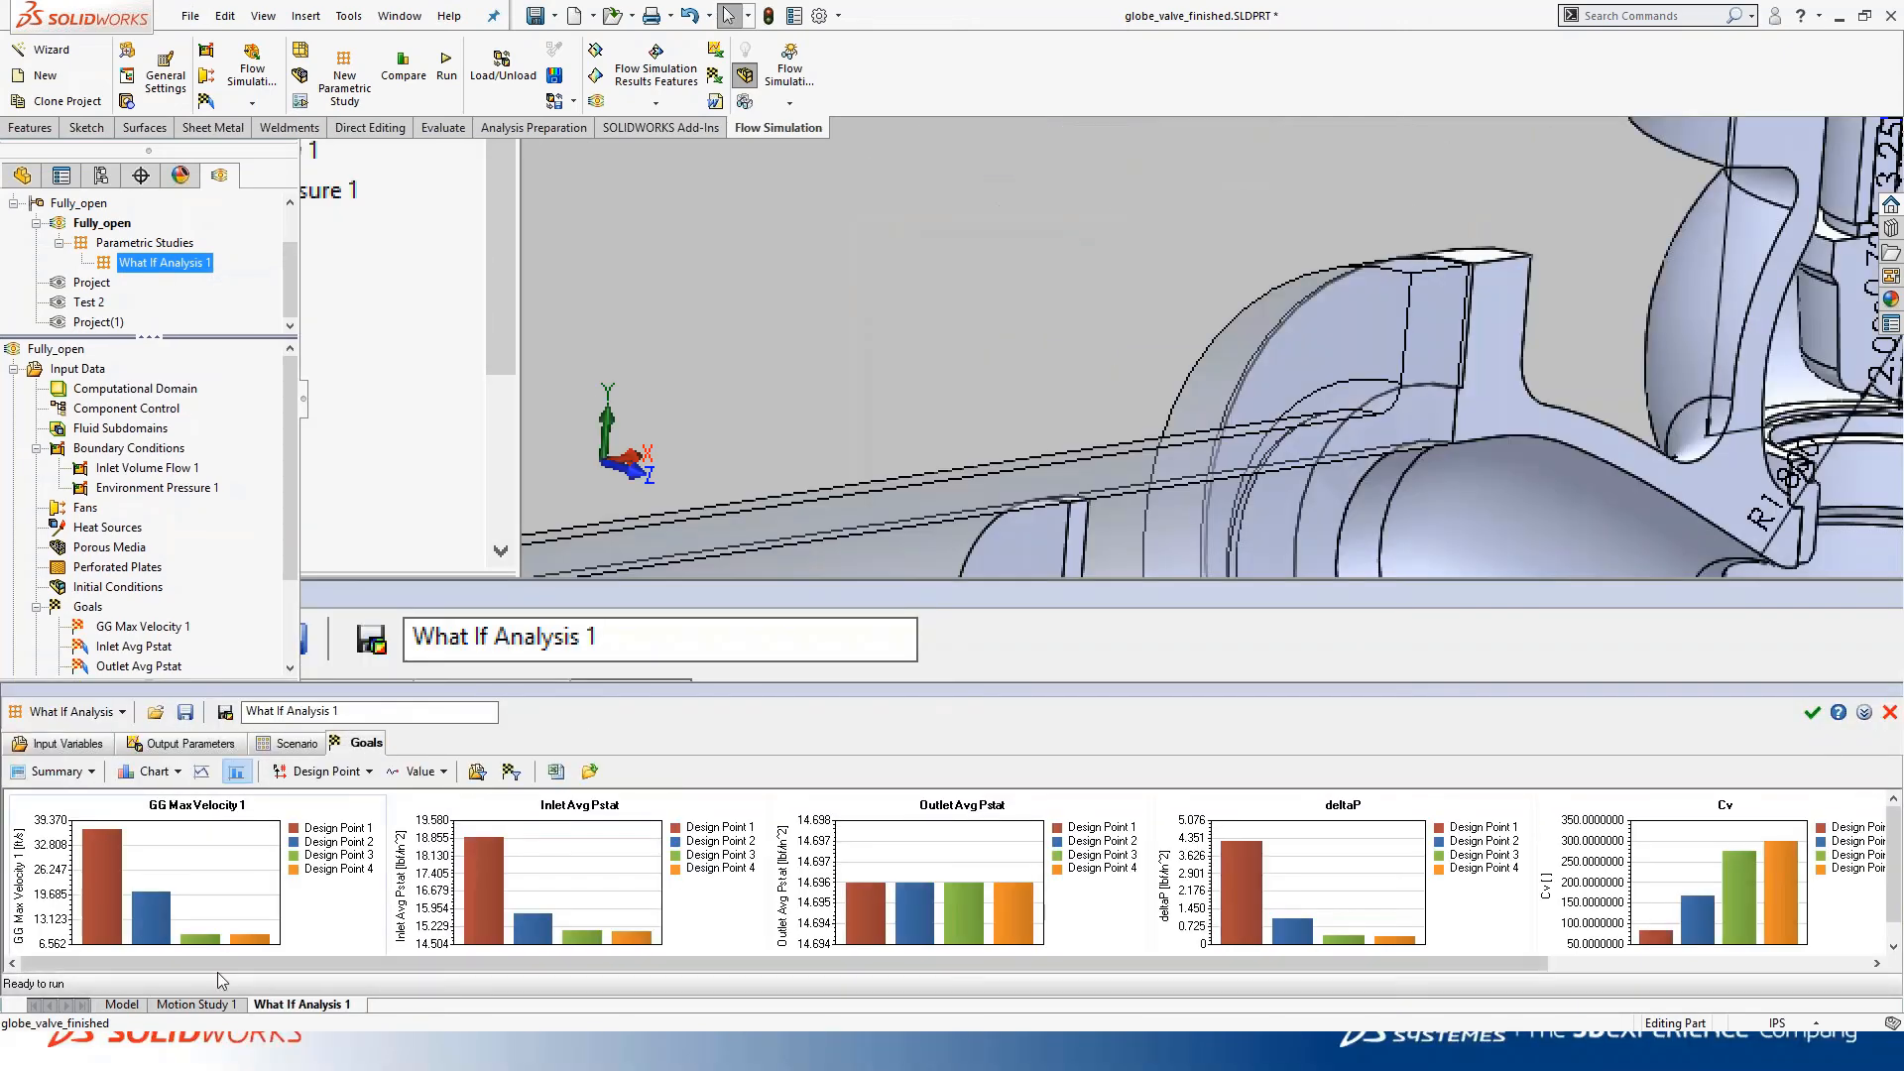
click(288, 744)
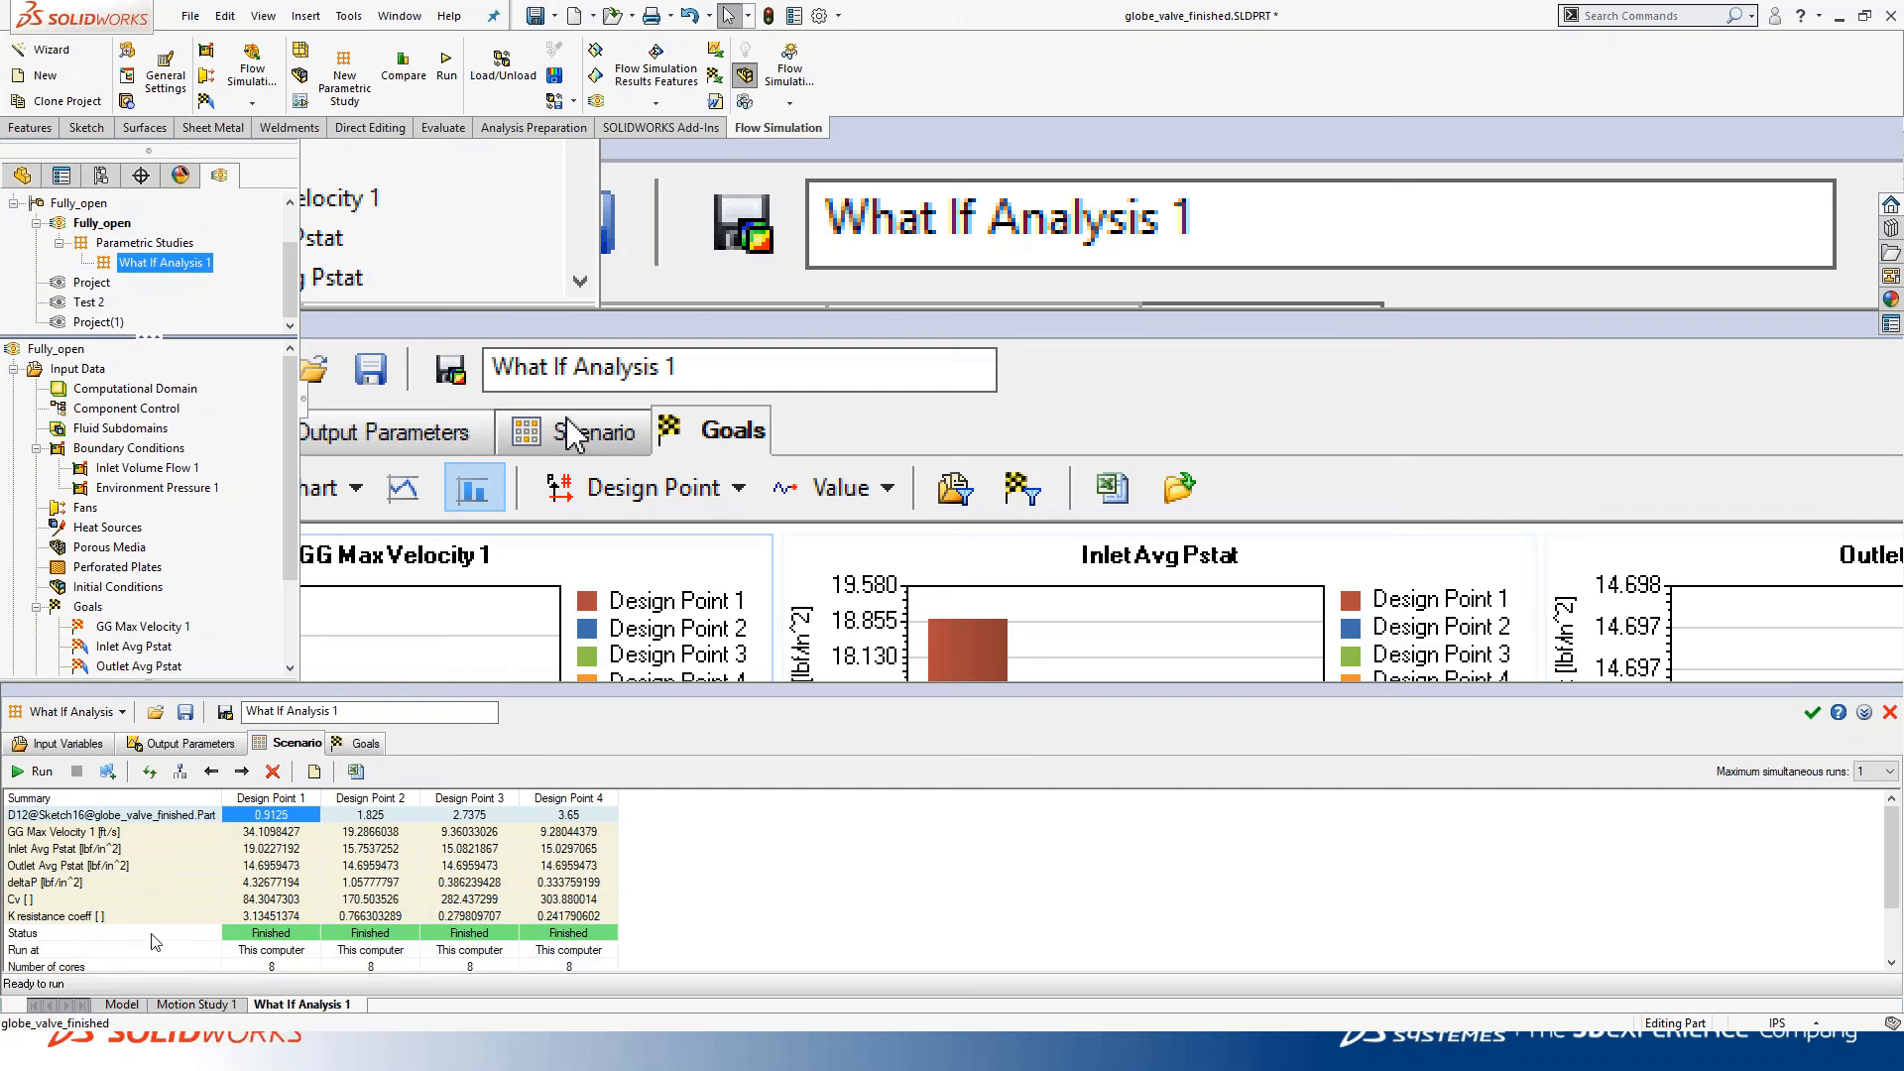
click(353, 746)
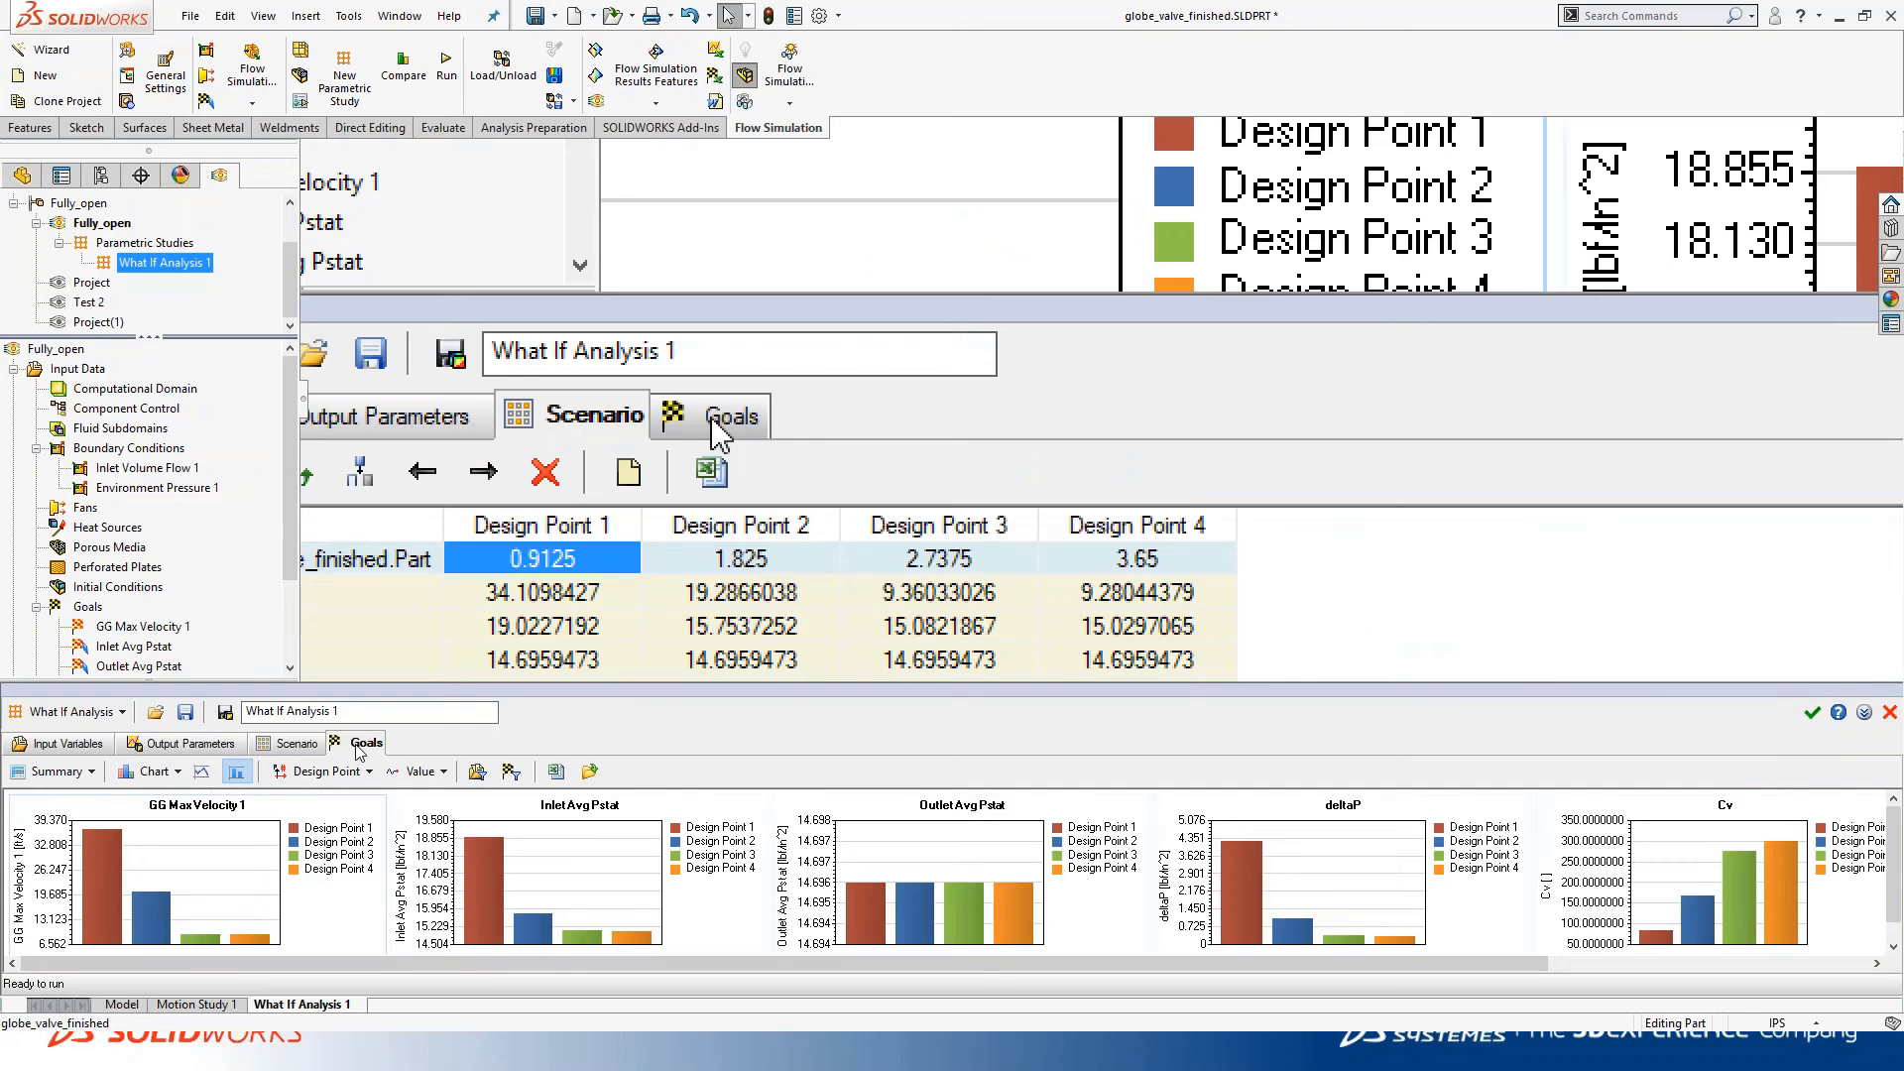
Show the goals summary as a table, view the goals' iteration history, and return to the summary.
click(177, 773)
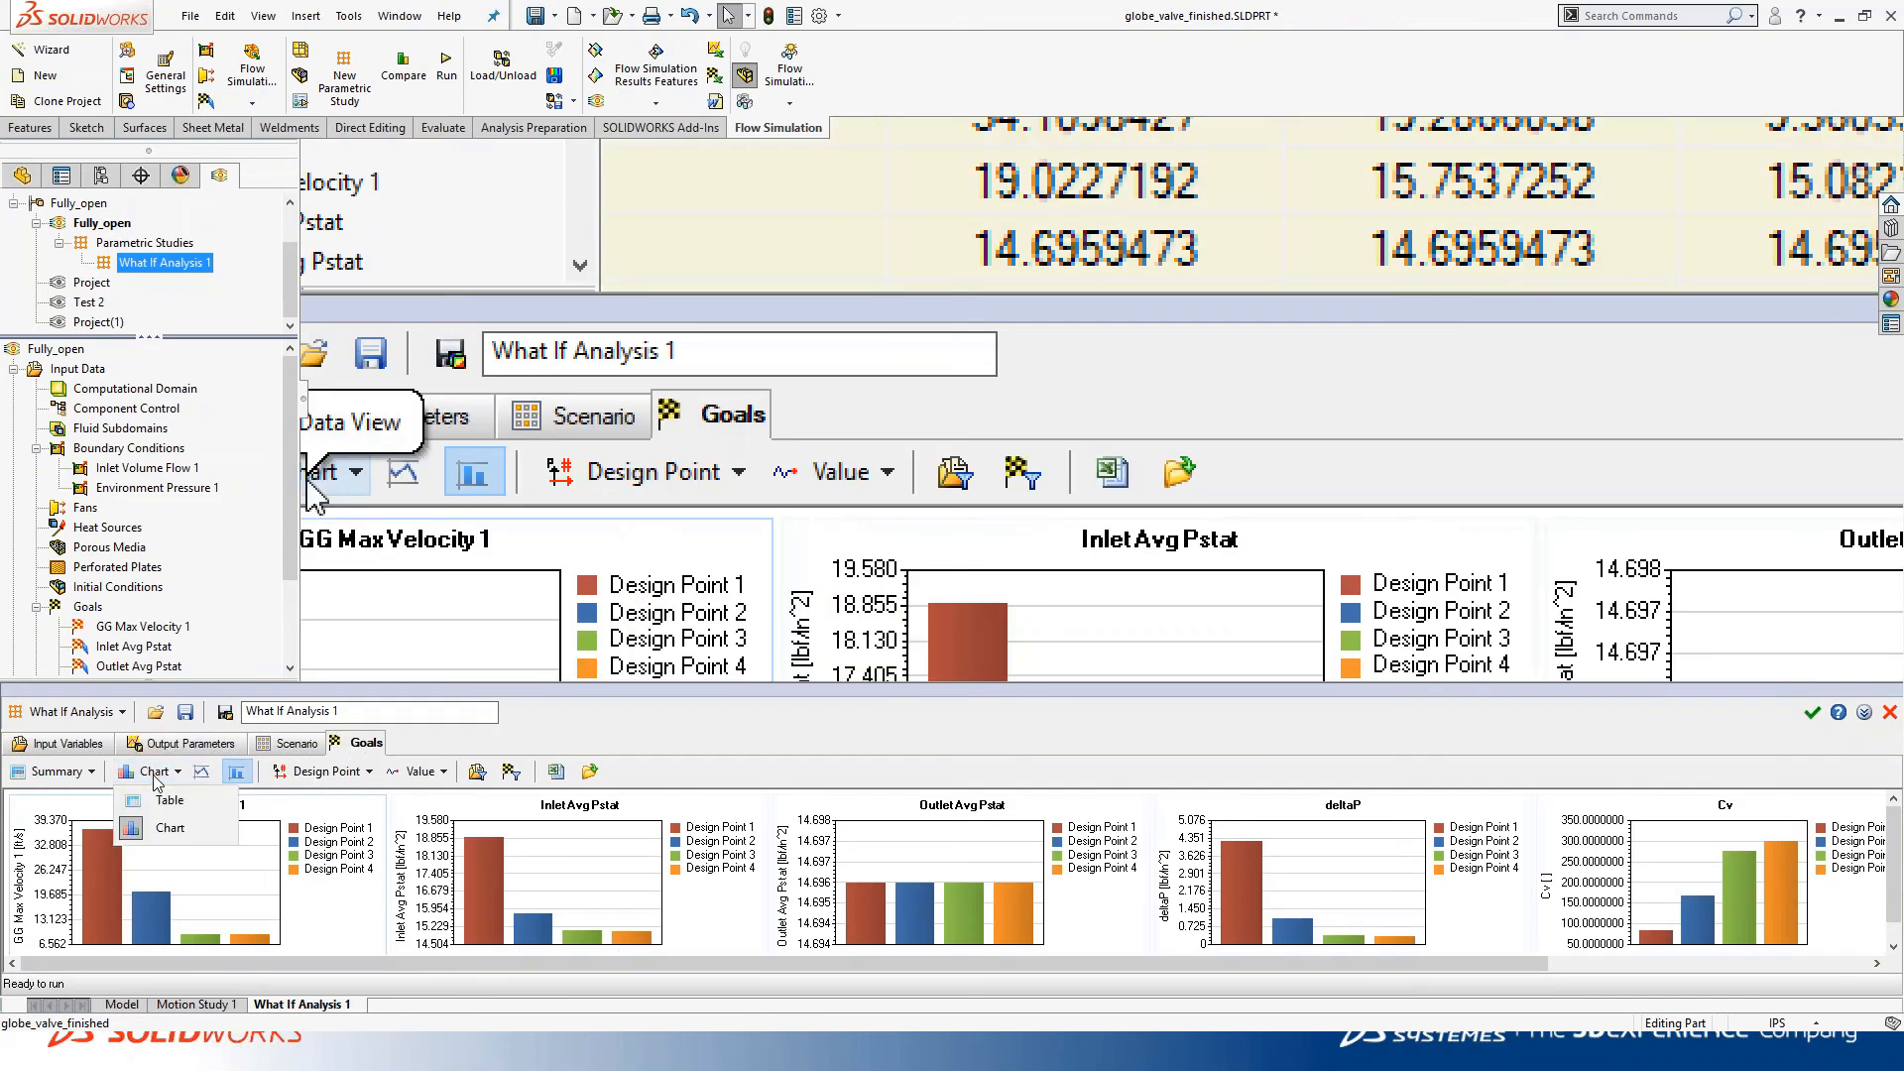
click(160, 795)
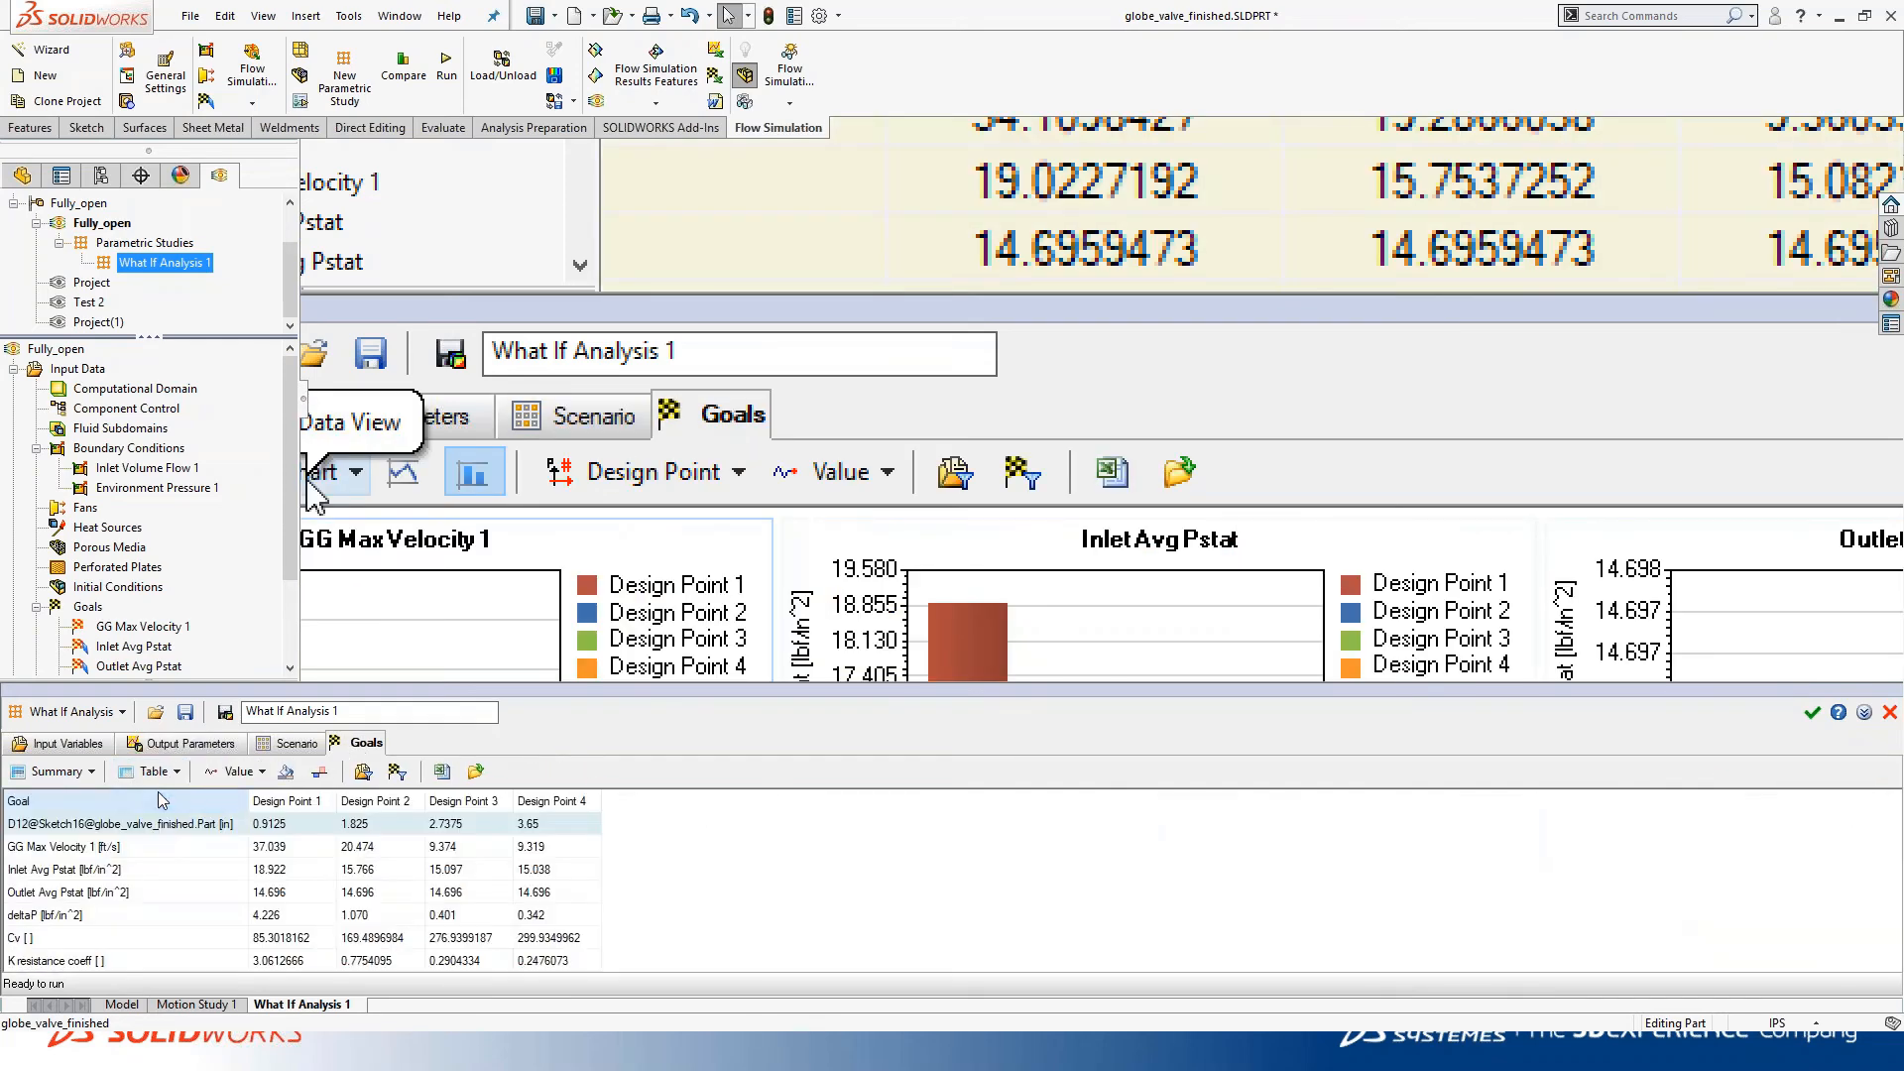
click(61, 773)
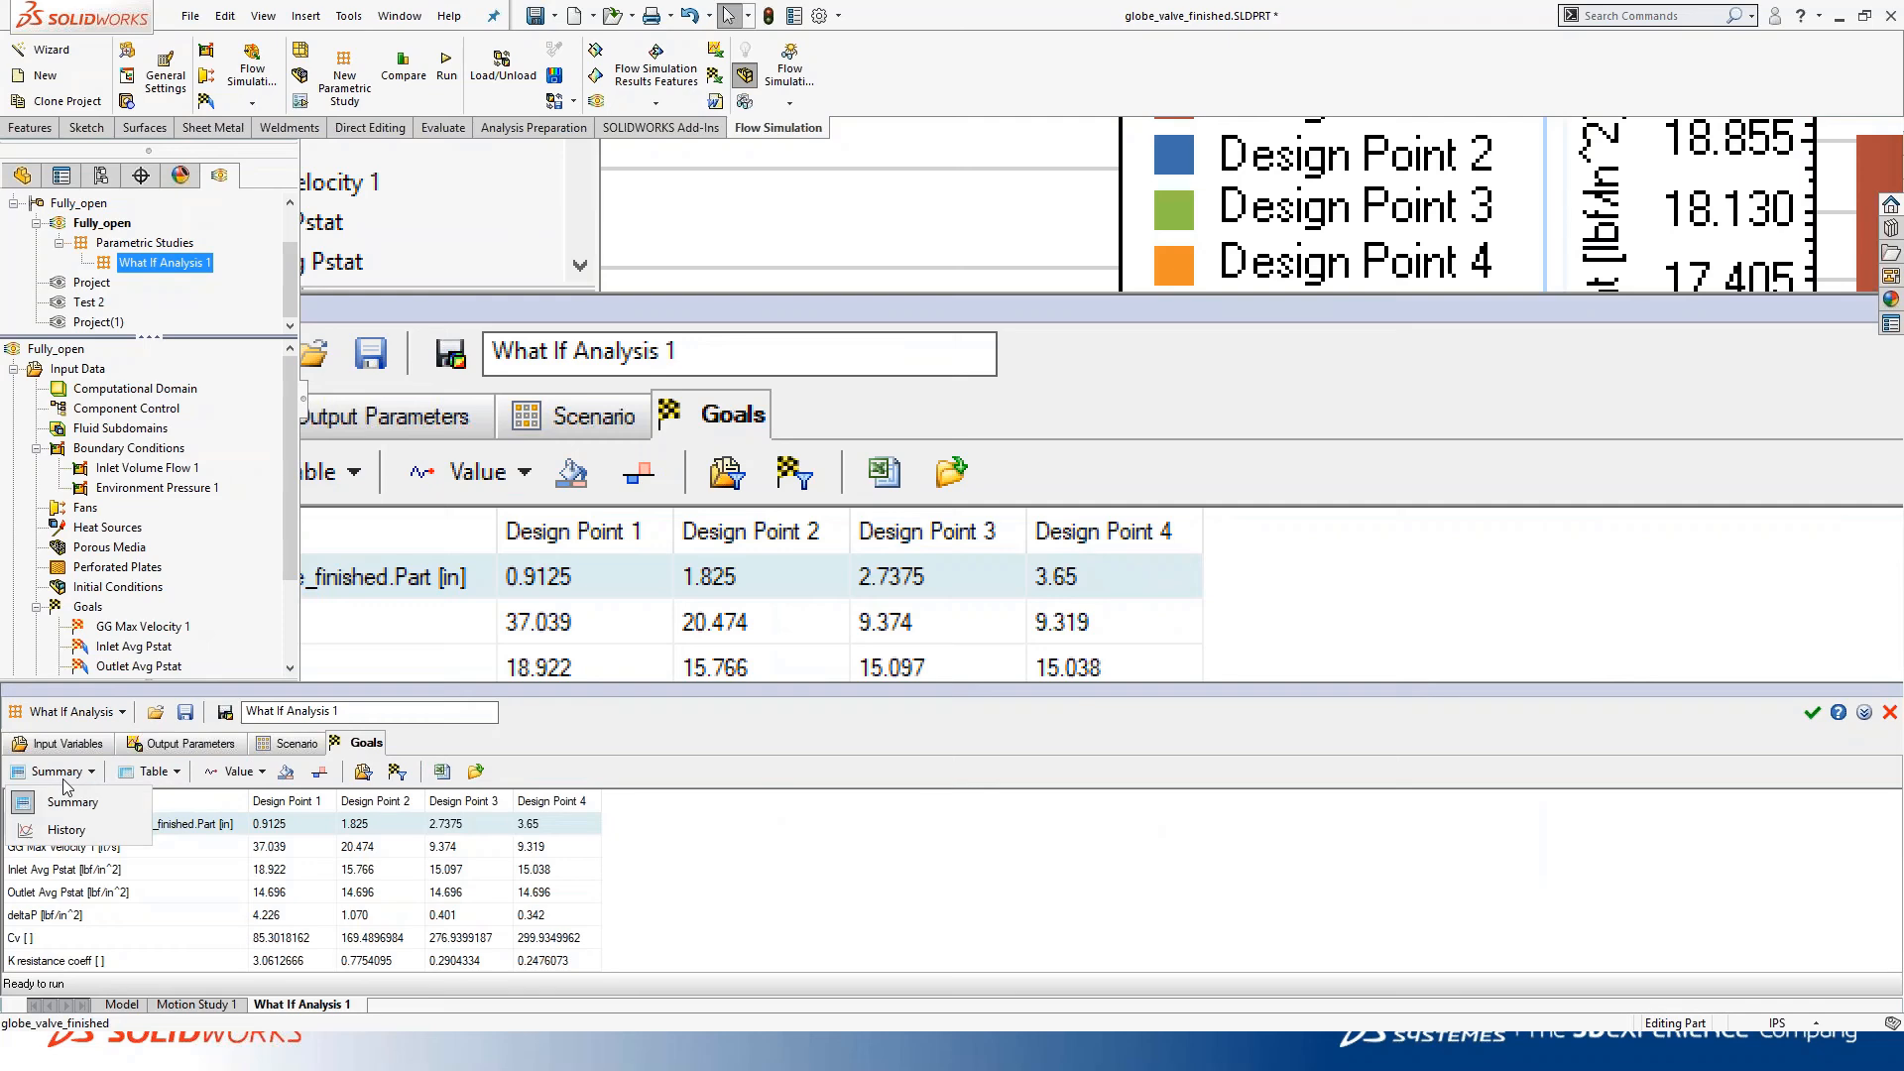
click(67, 830)
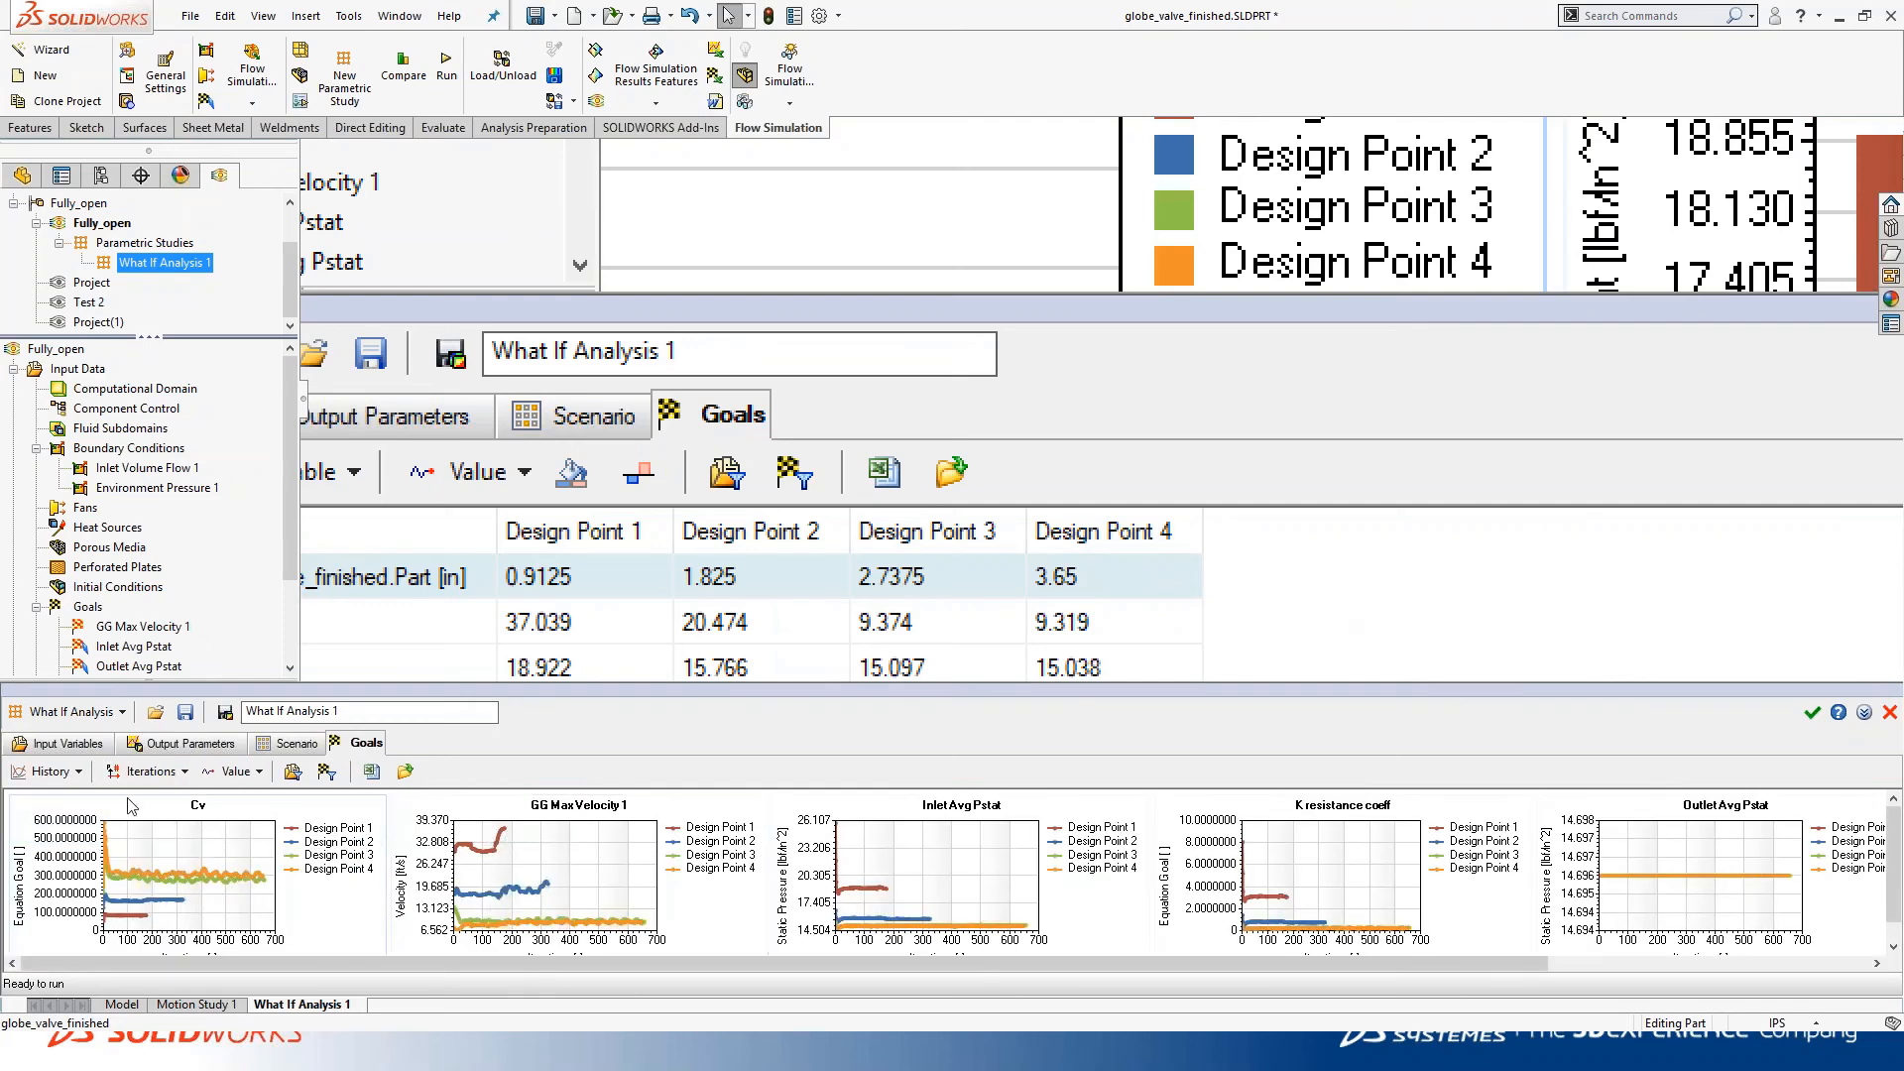
click(62, 772)
click(60, 808)
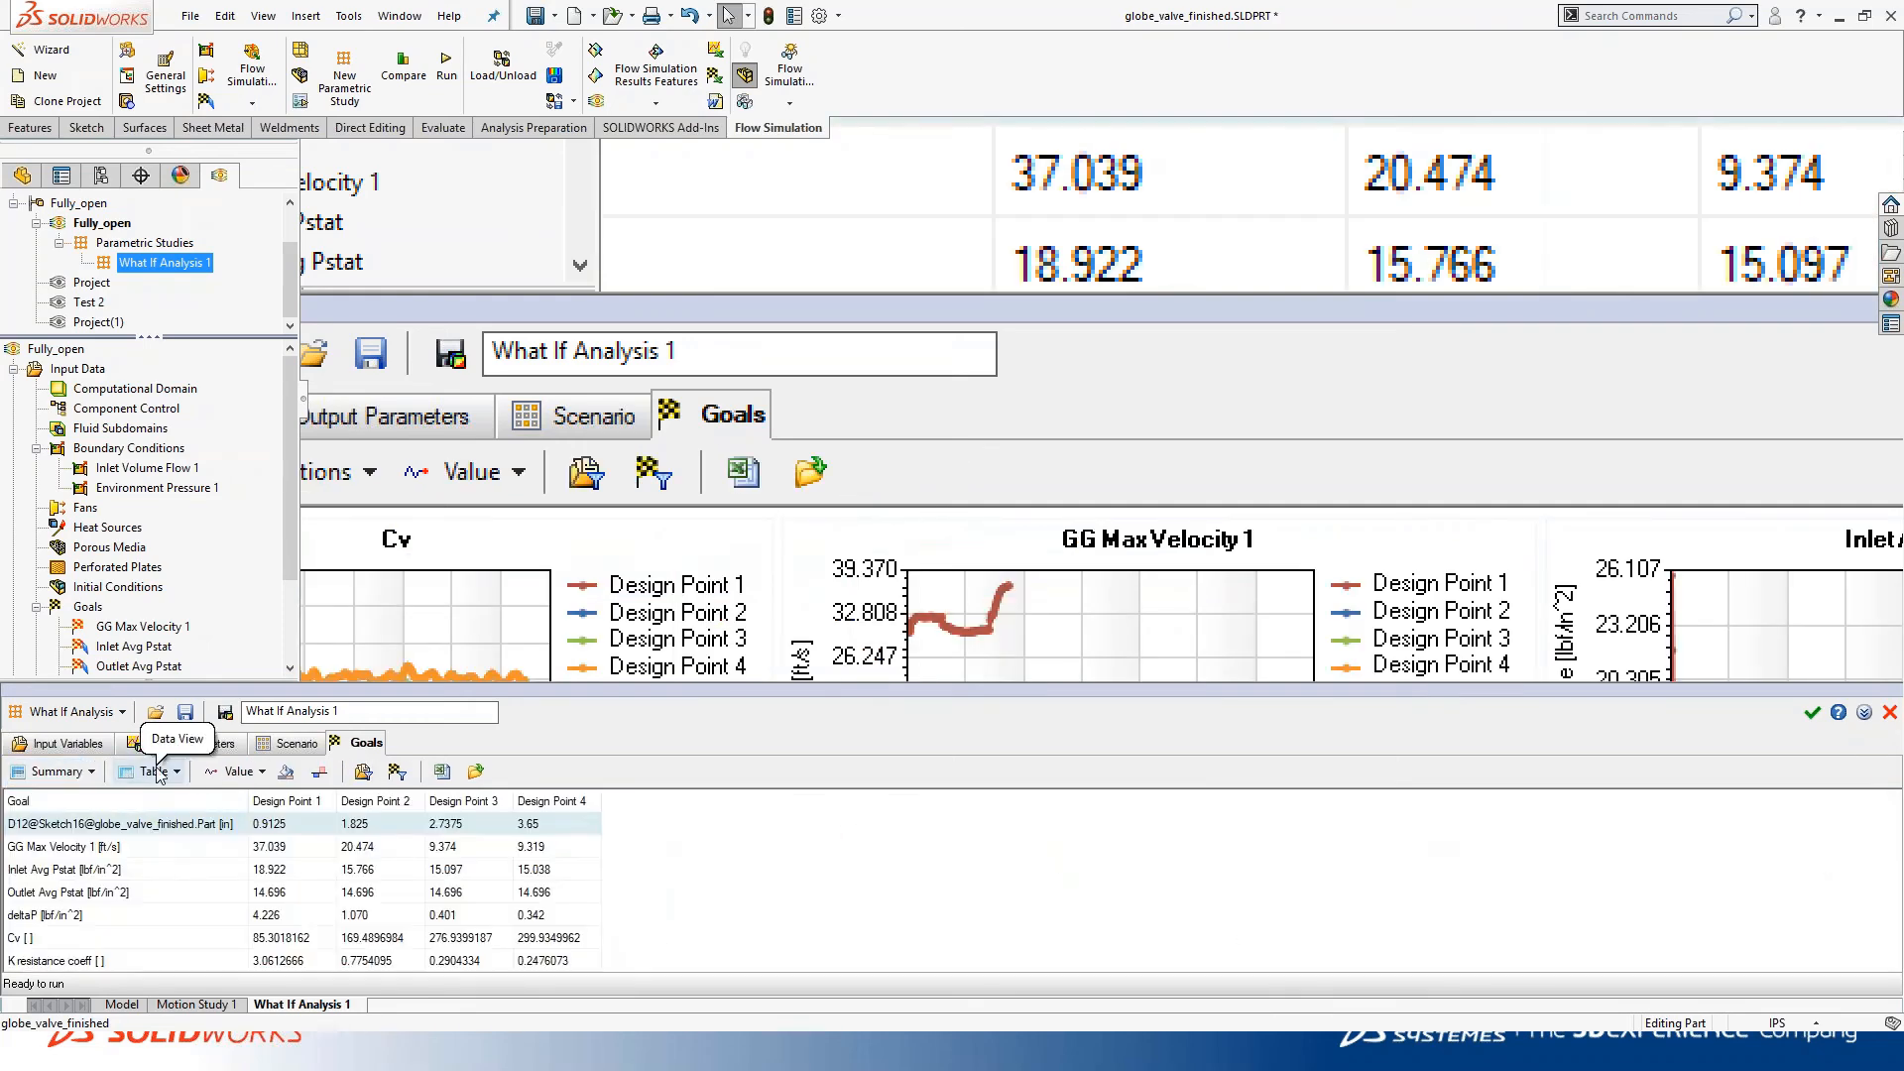
Preview the goal differences relative to Design Point 1, and switch to highlighting the minimum and maximum values in the goals table.
click(318, 772)
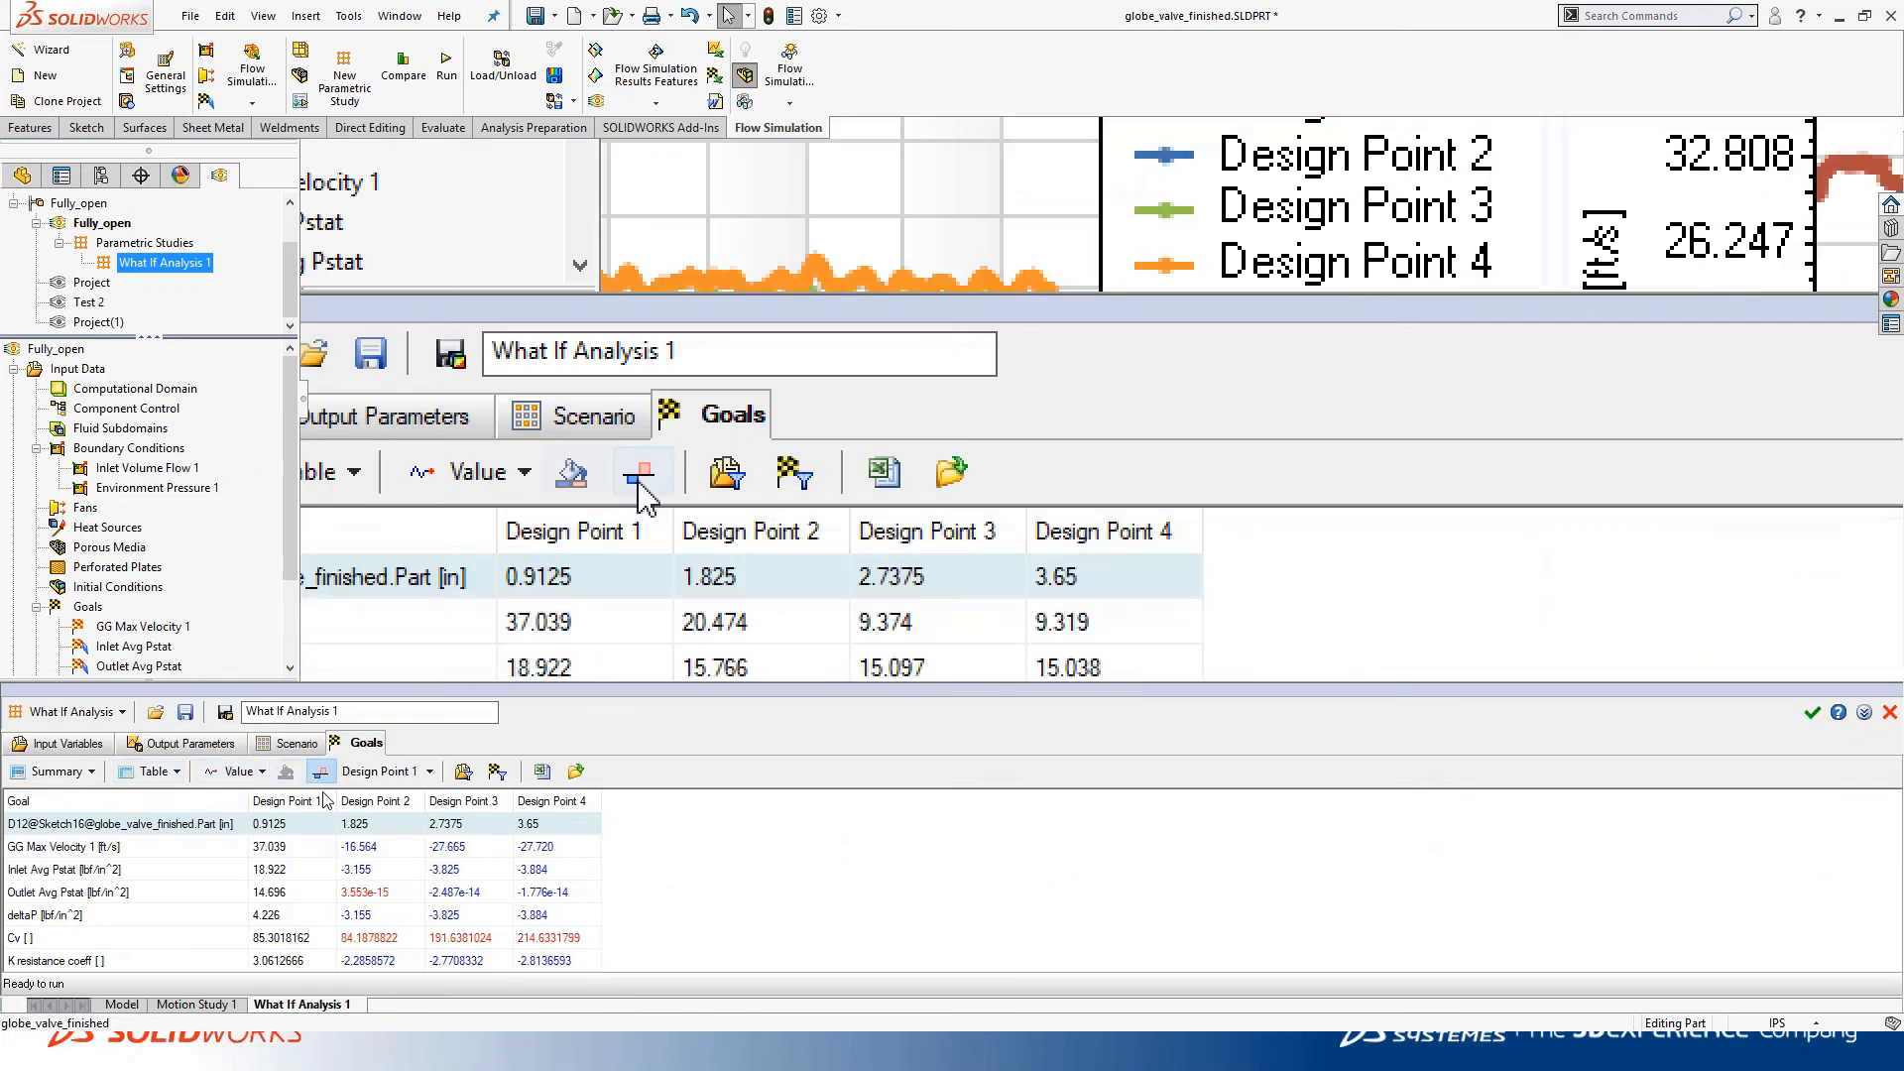
click(321, 778)
click(286, 773)
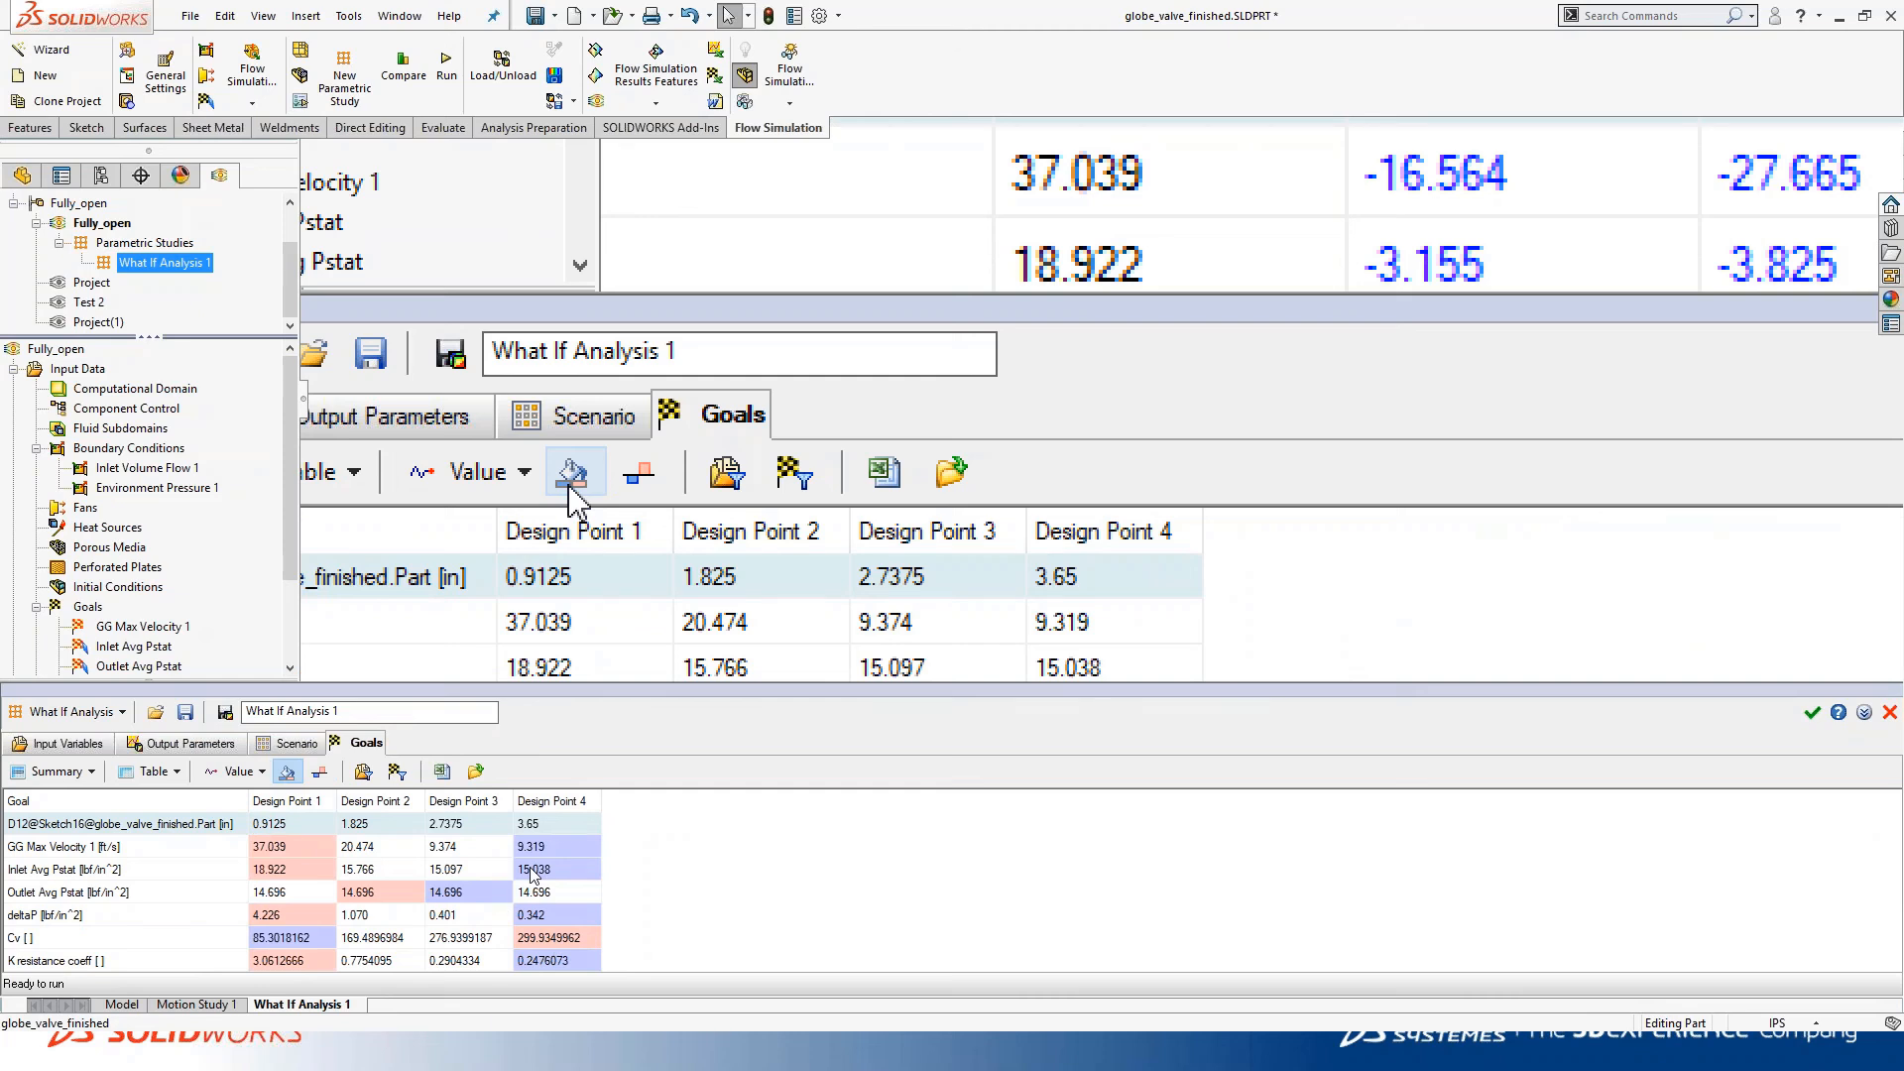
Display the goals as charts, comparing the line style and keeping the column style.
click(176, 772)
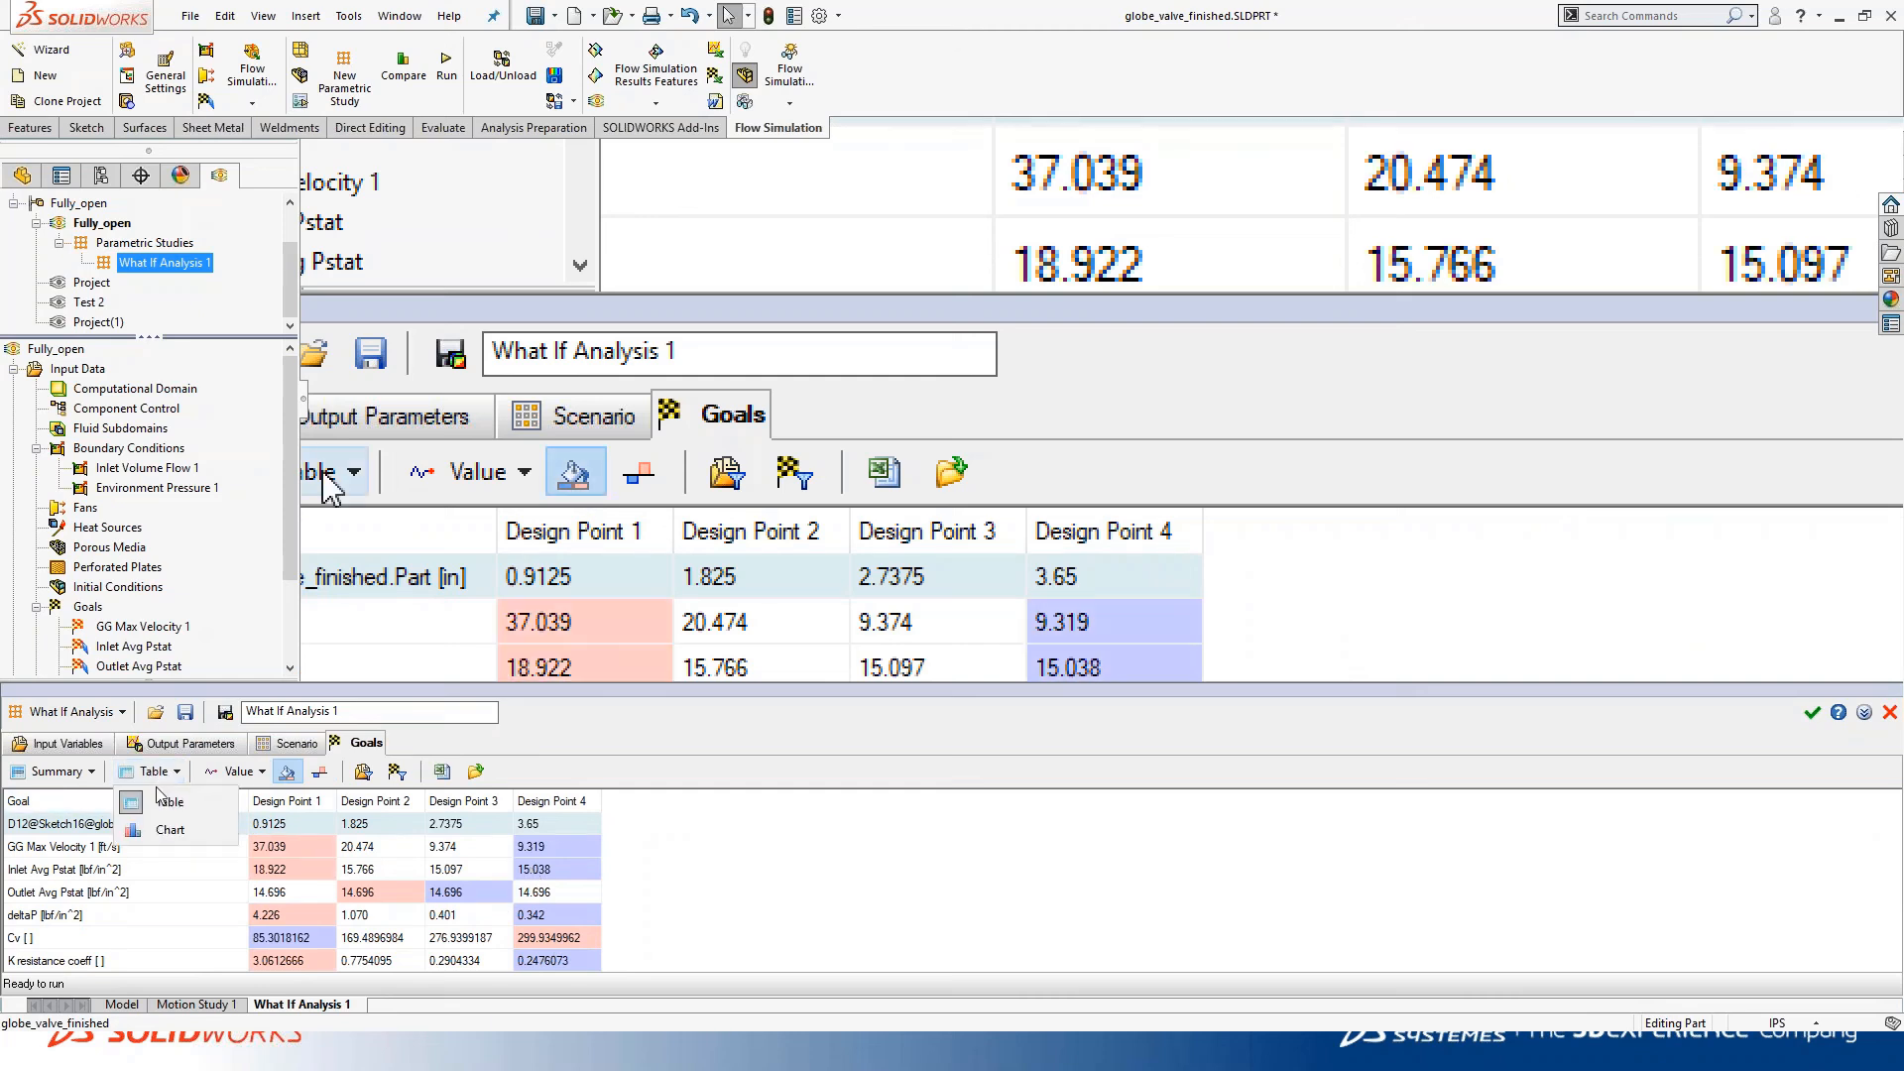
click(165, 831)
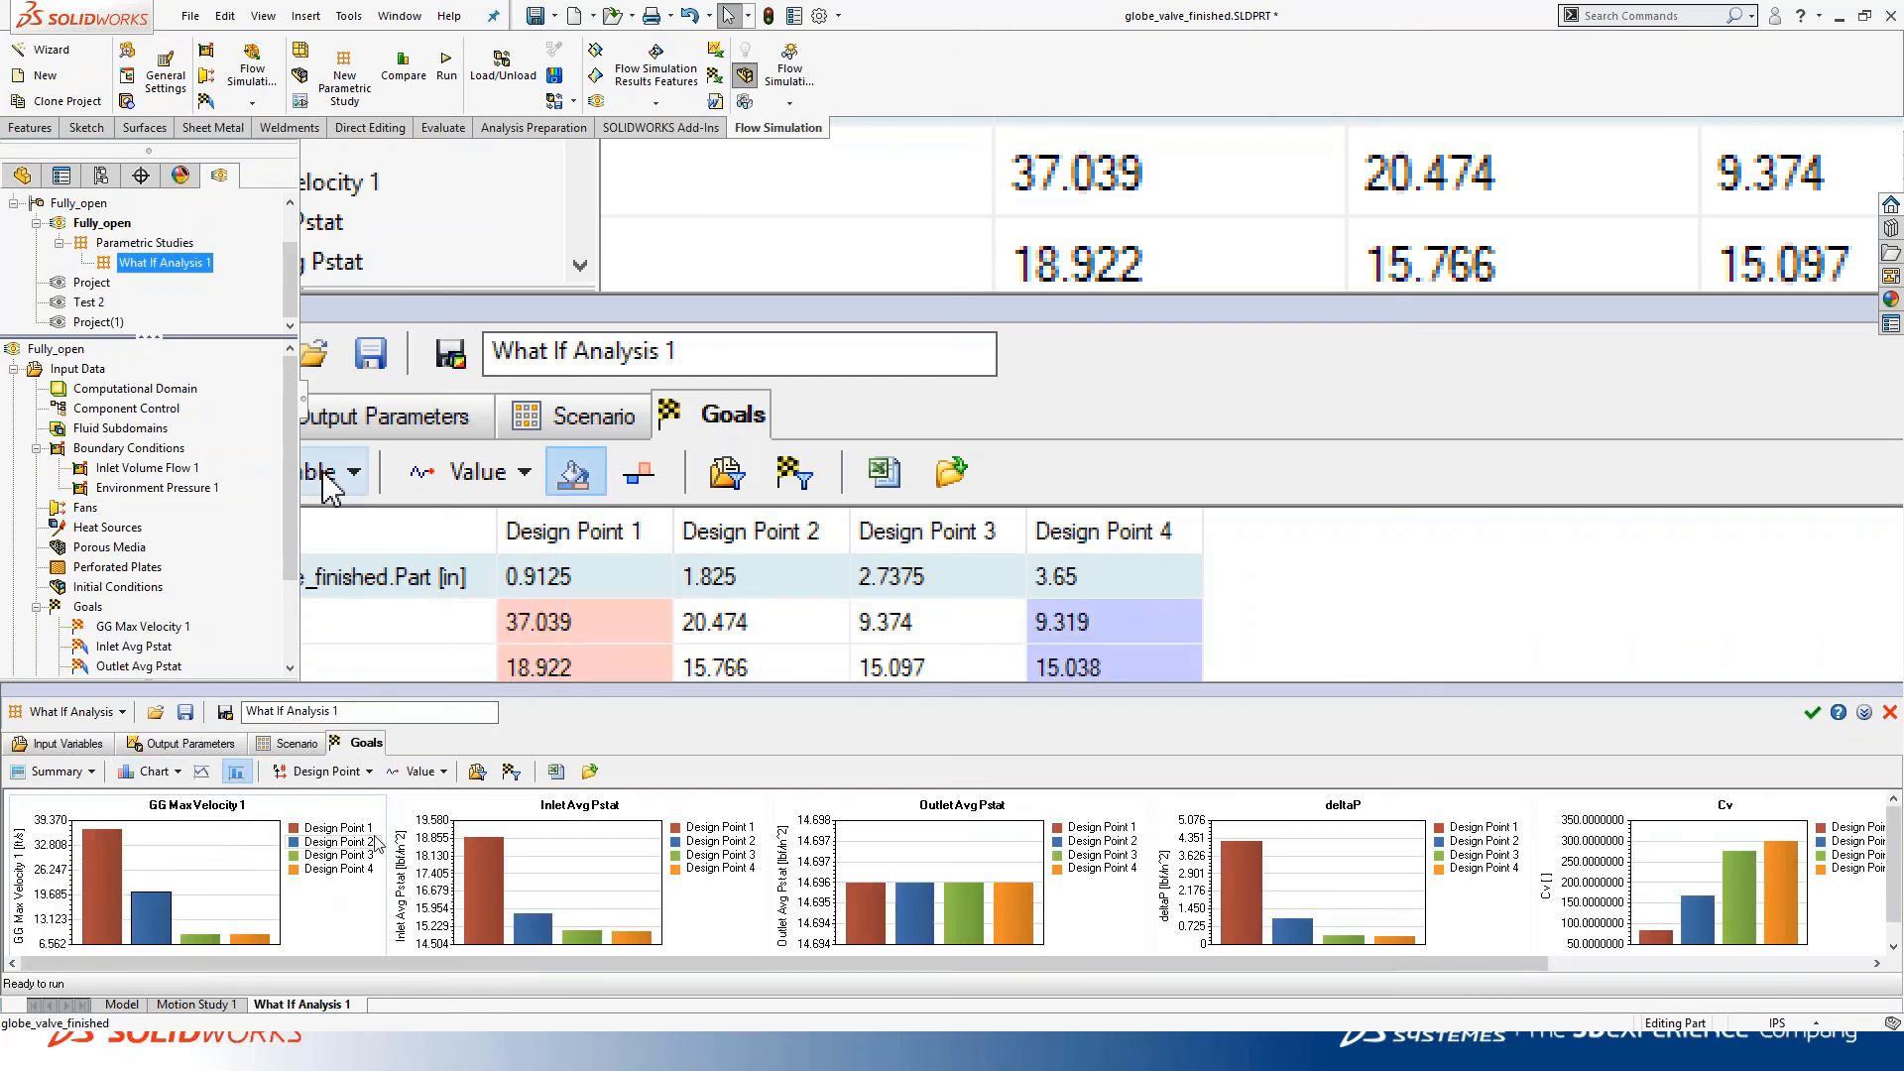
click(202, 772)
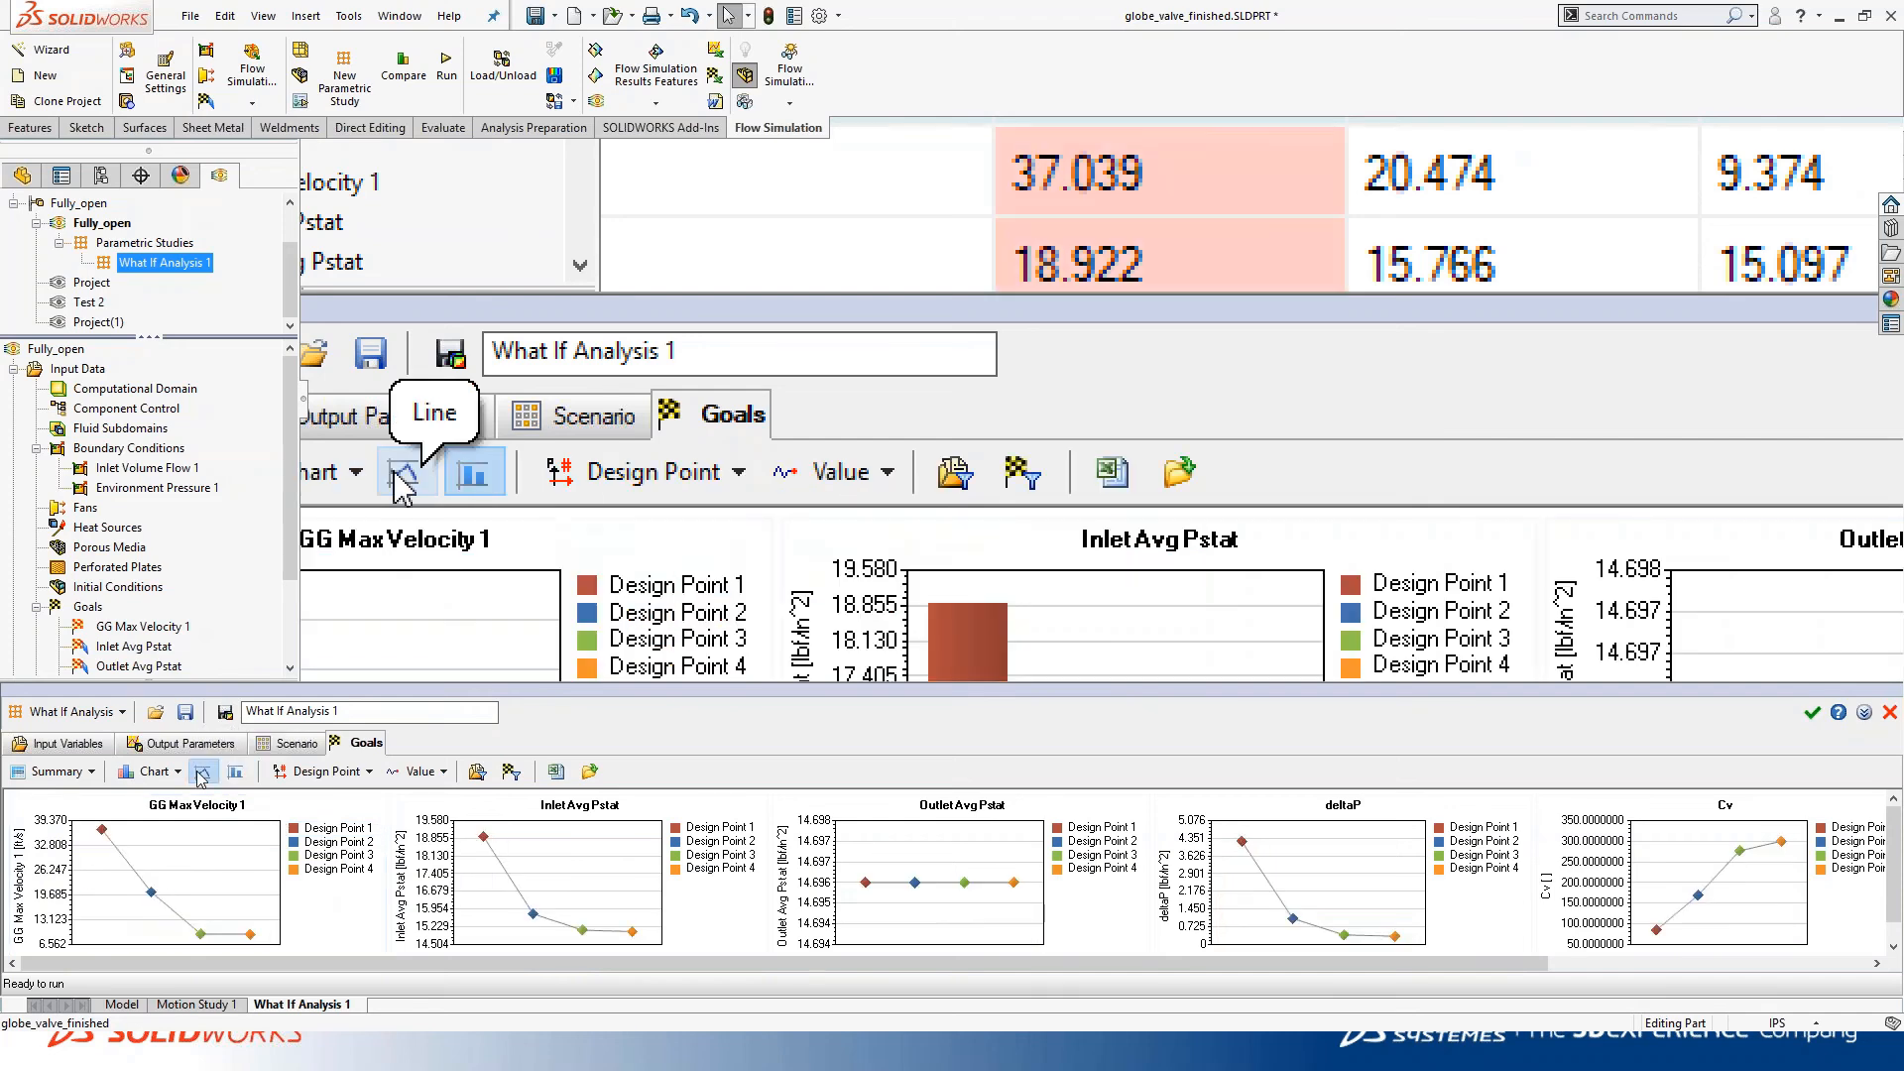
click(238, 772)
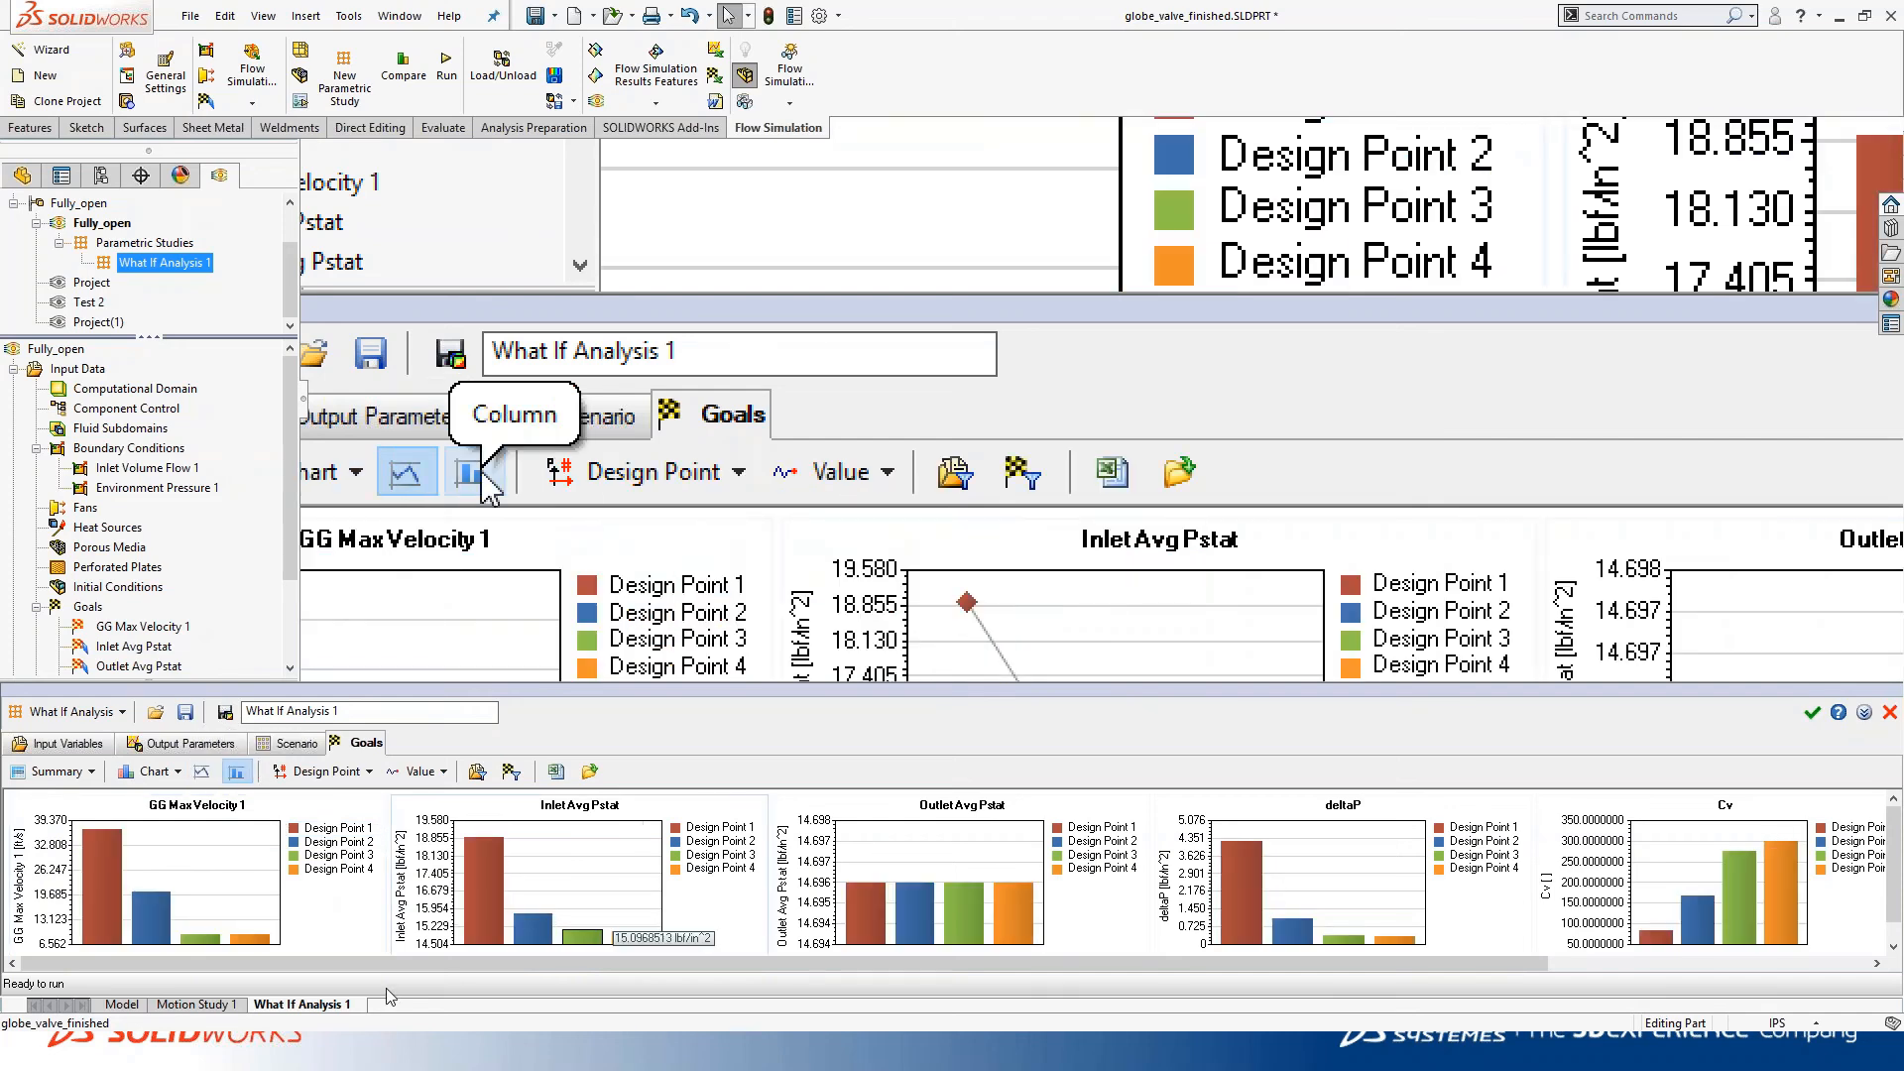
Export the study goals to the Excel workbook Goals.xlsx and view the Cv chart sheet in Excel.
click(557, 772)
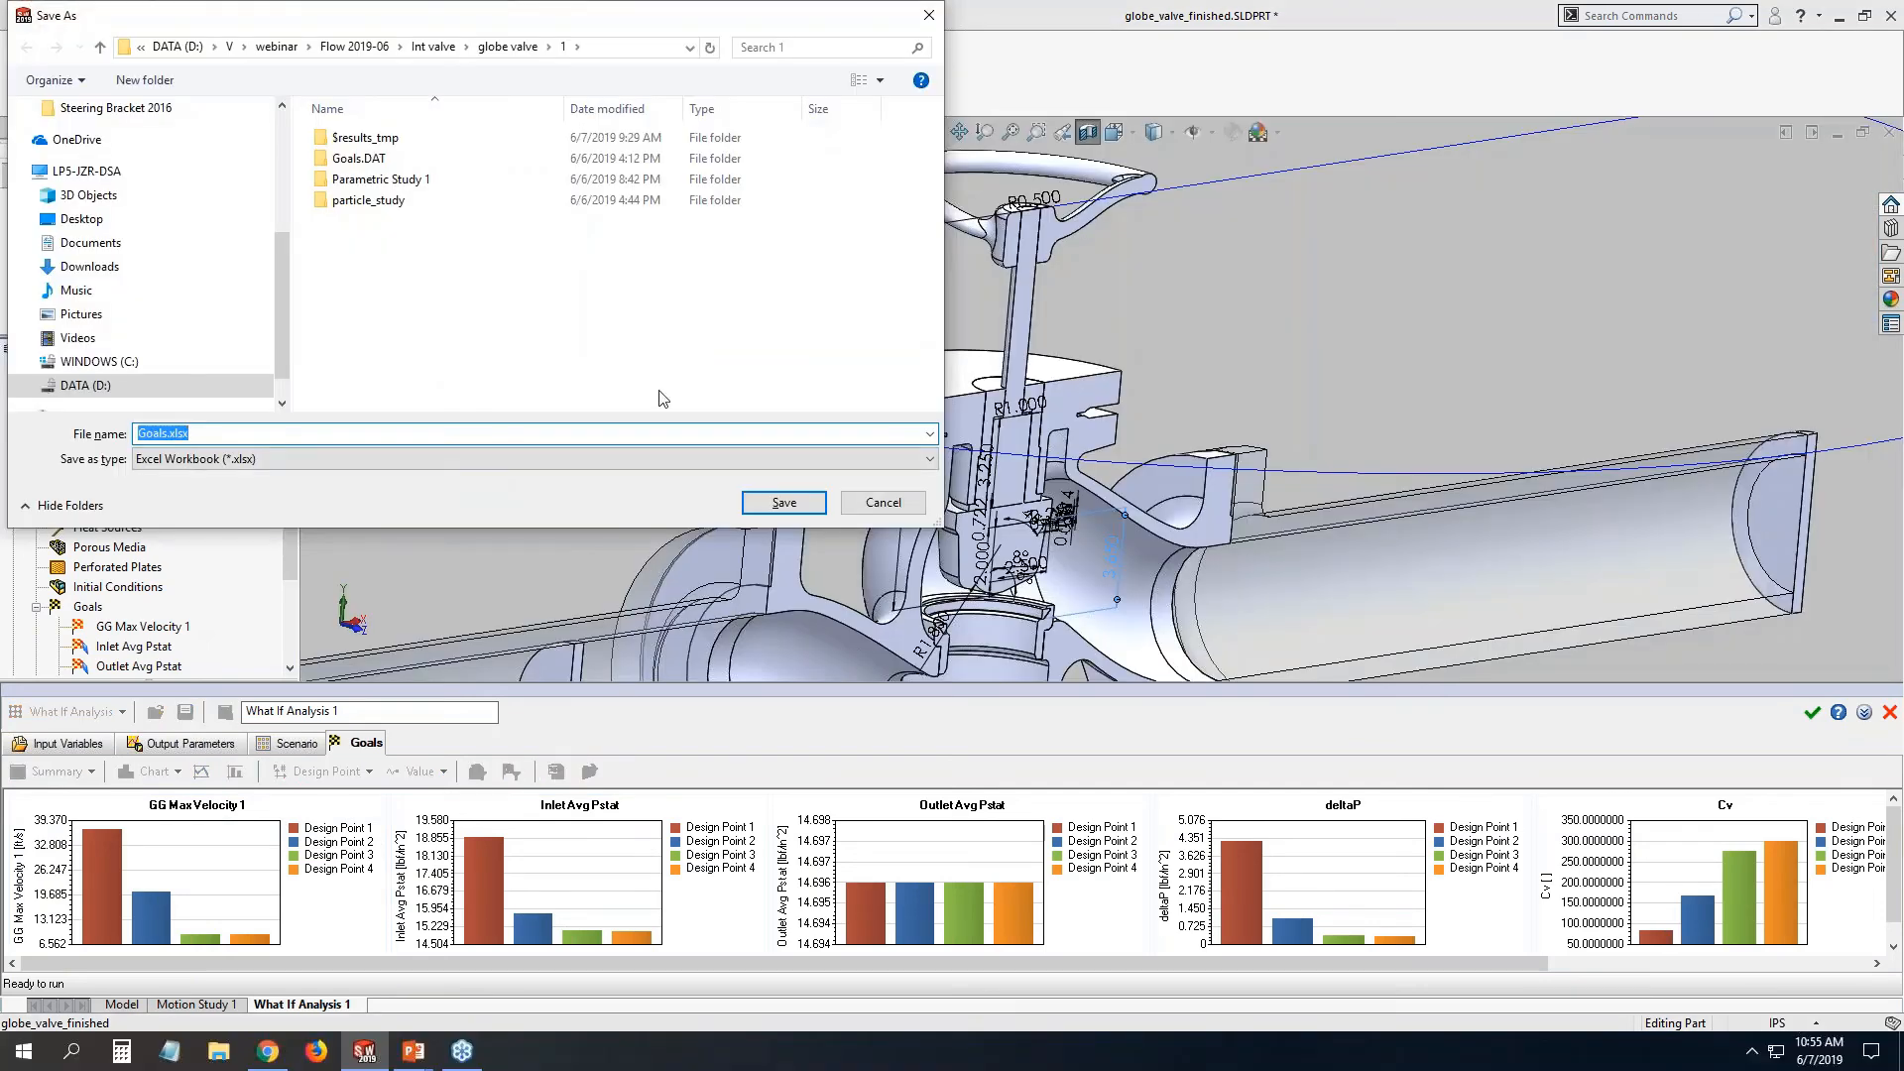
click(784, 502)
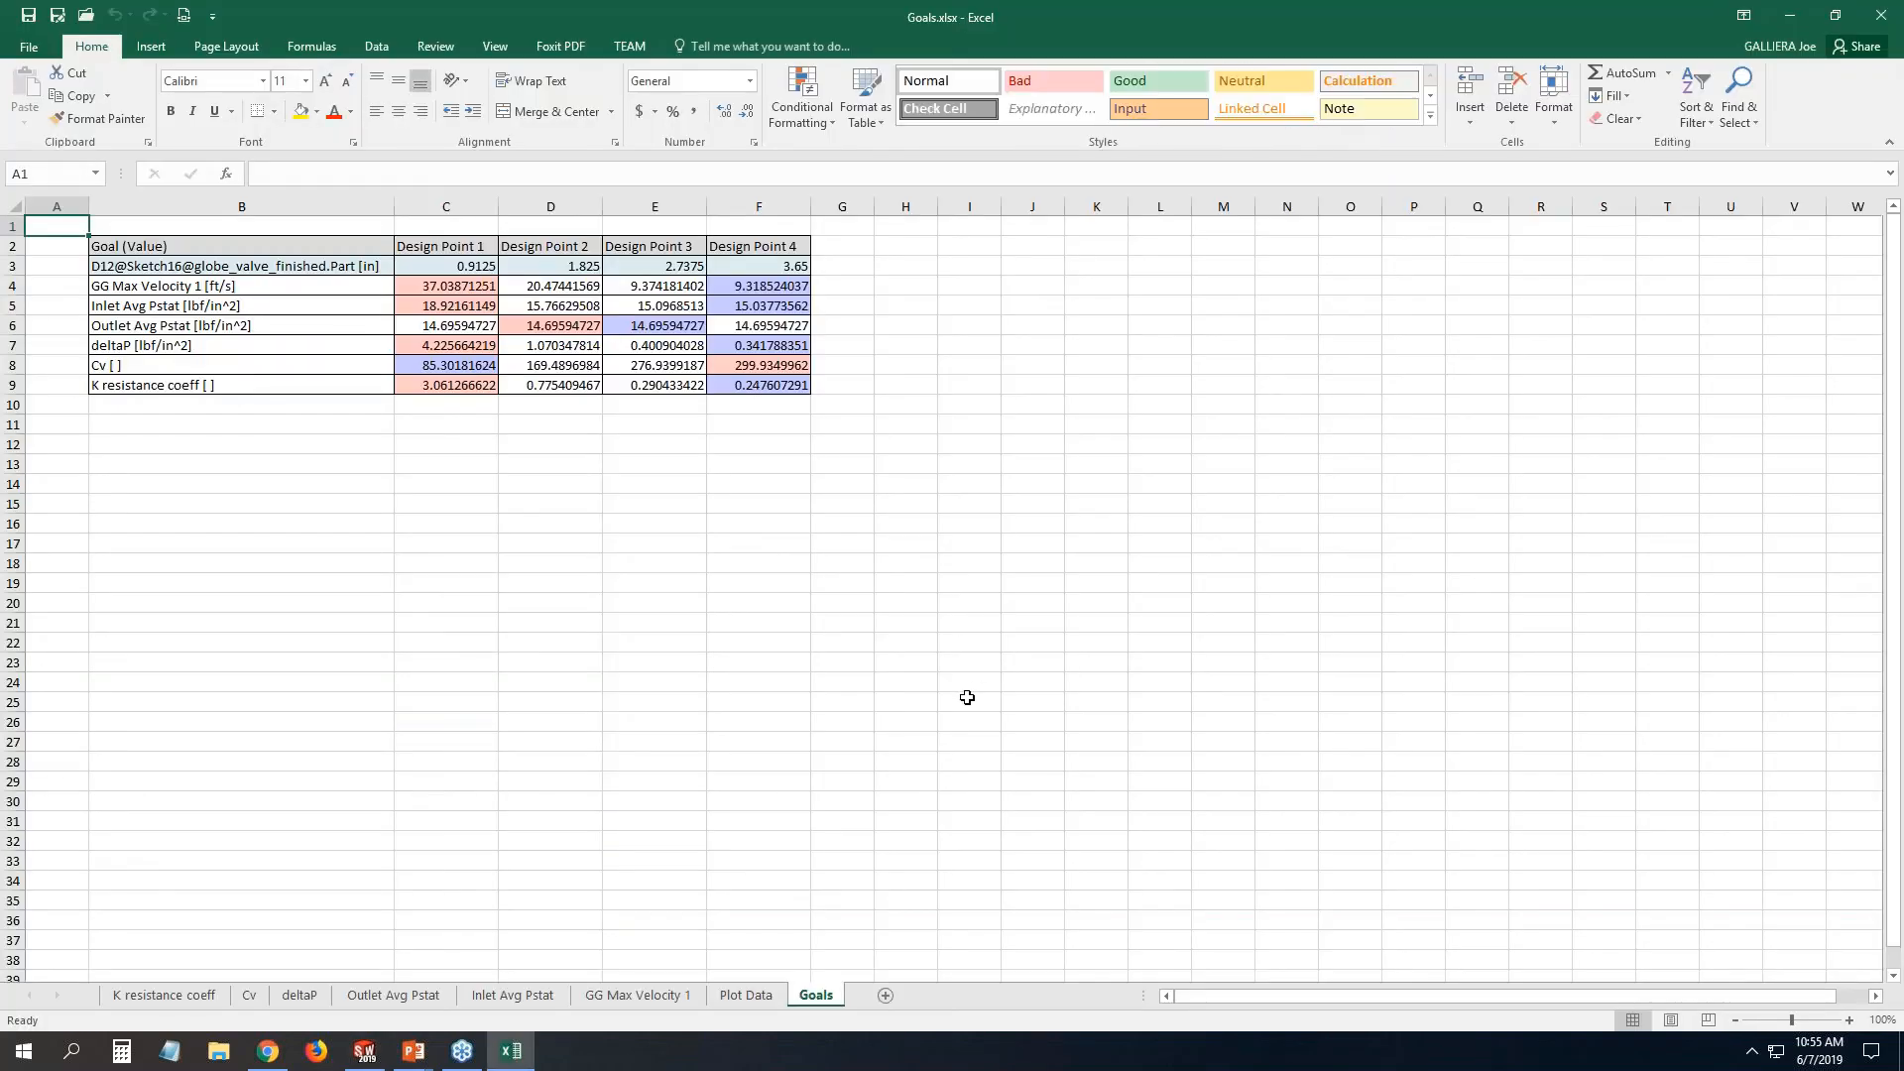
click(252, 995)
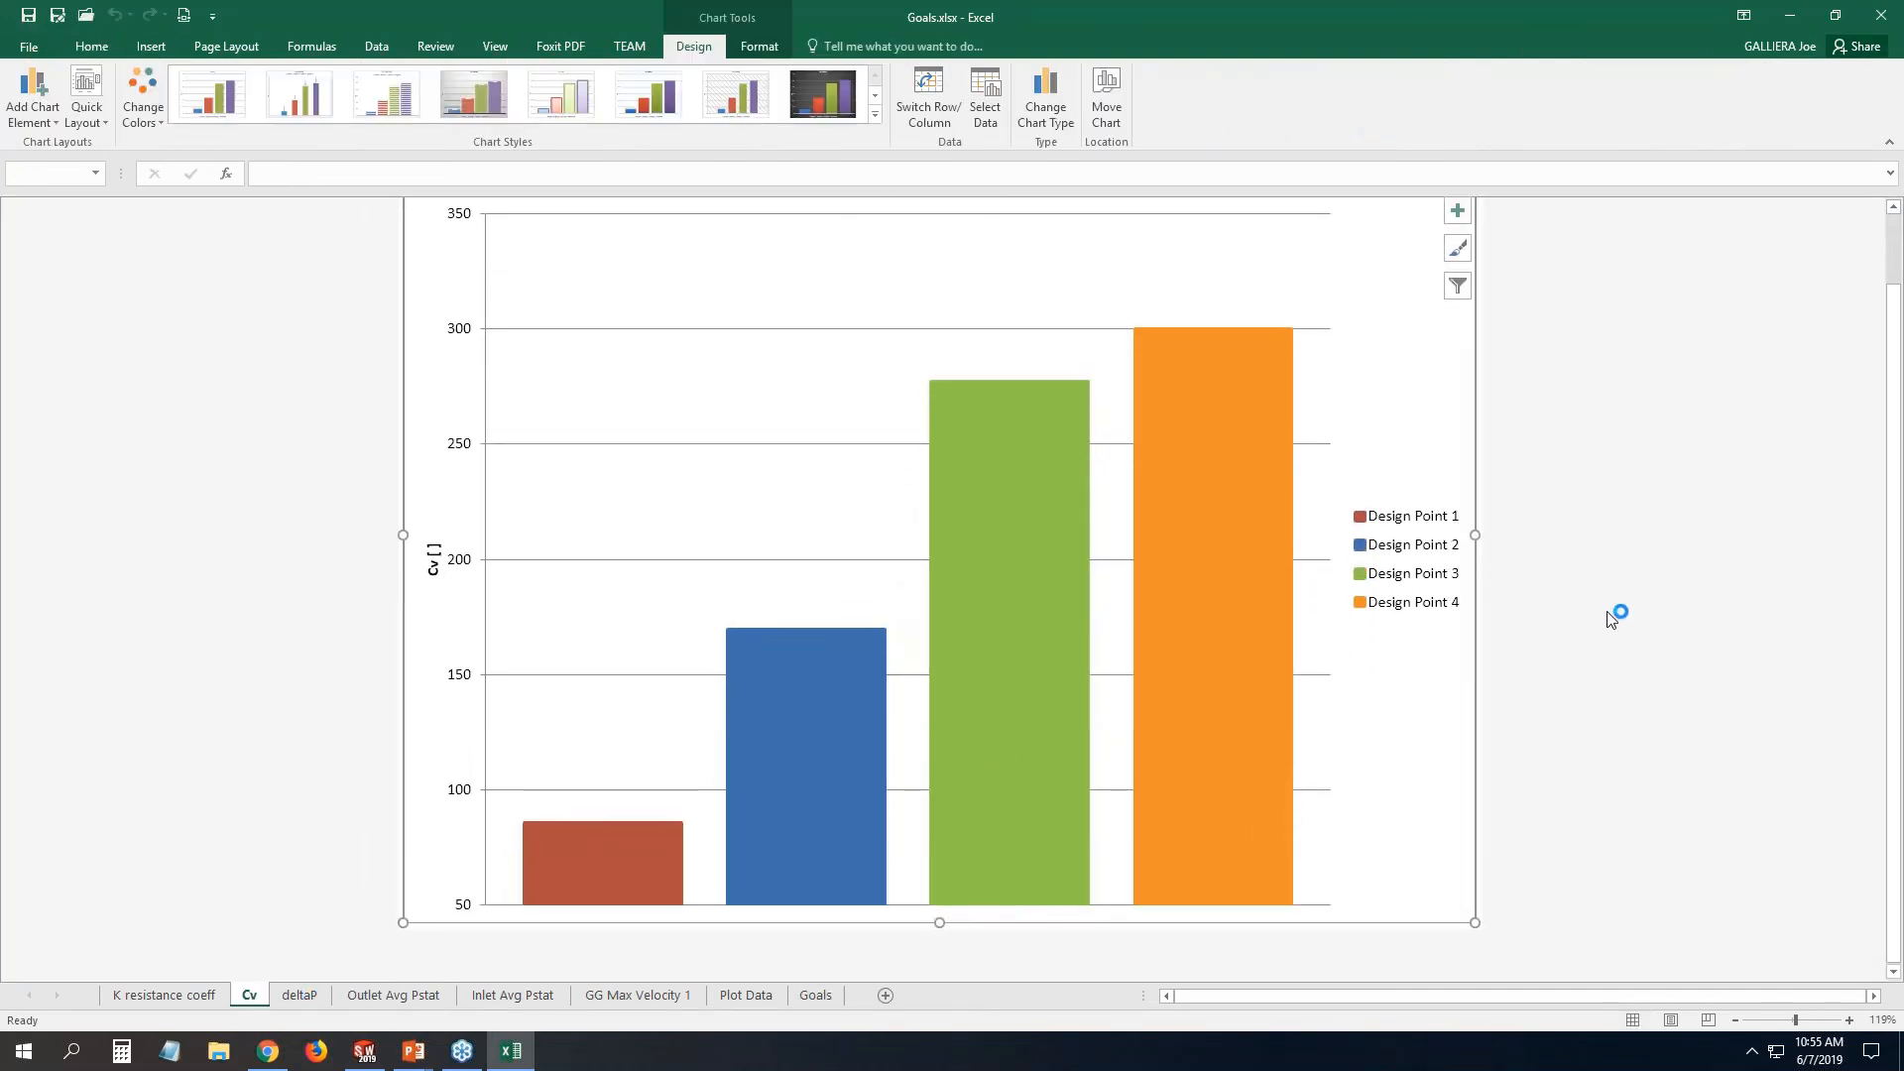
scroll(1567, 674, up, 1)
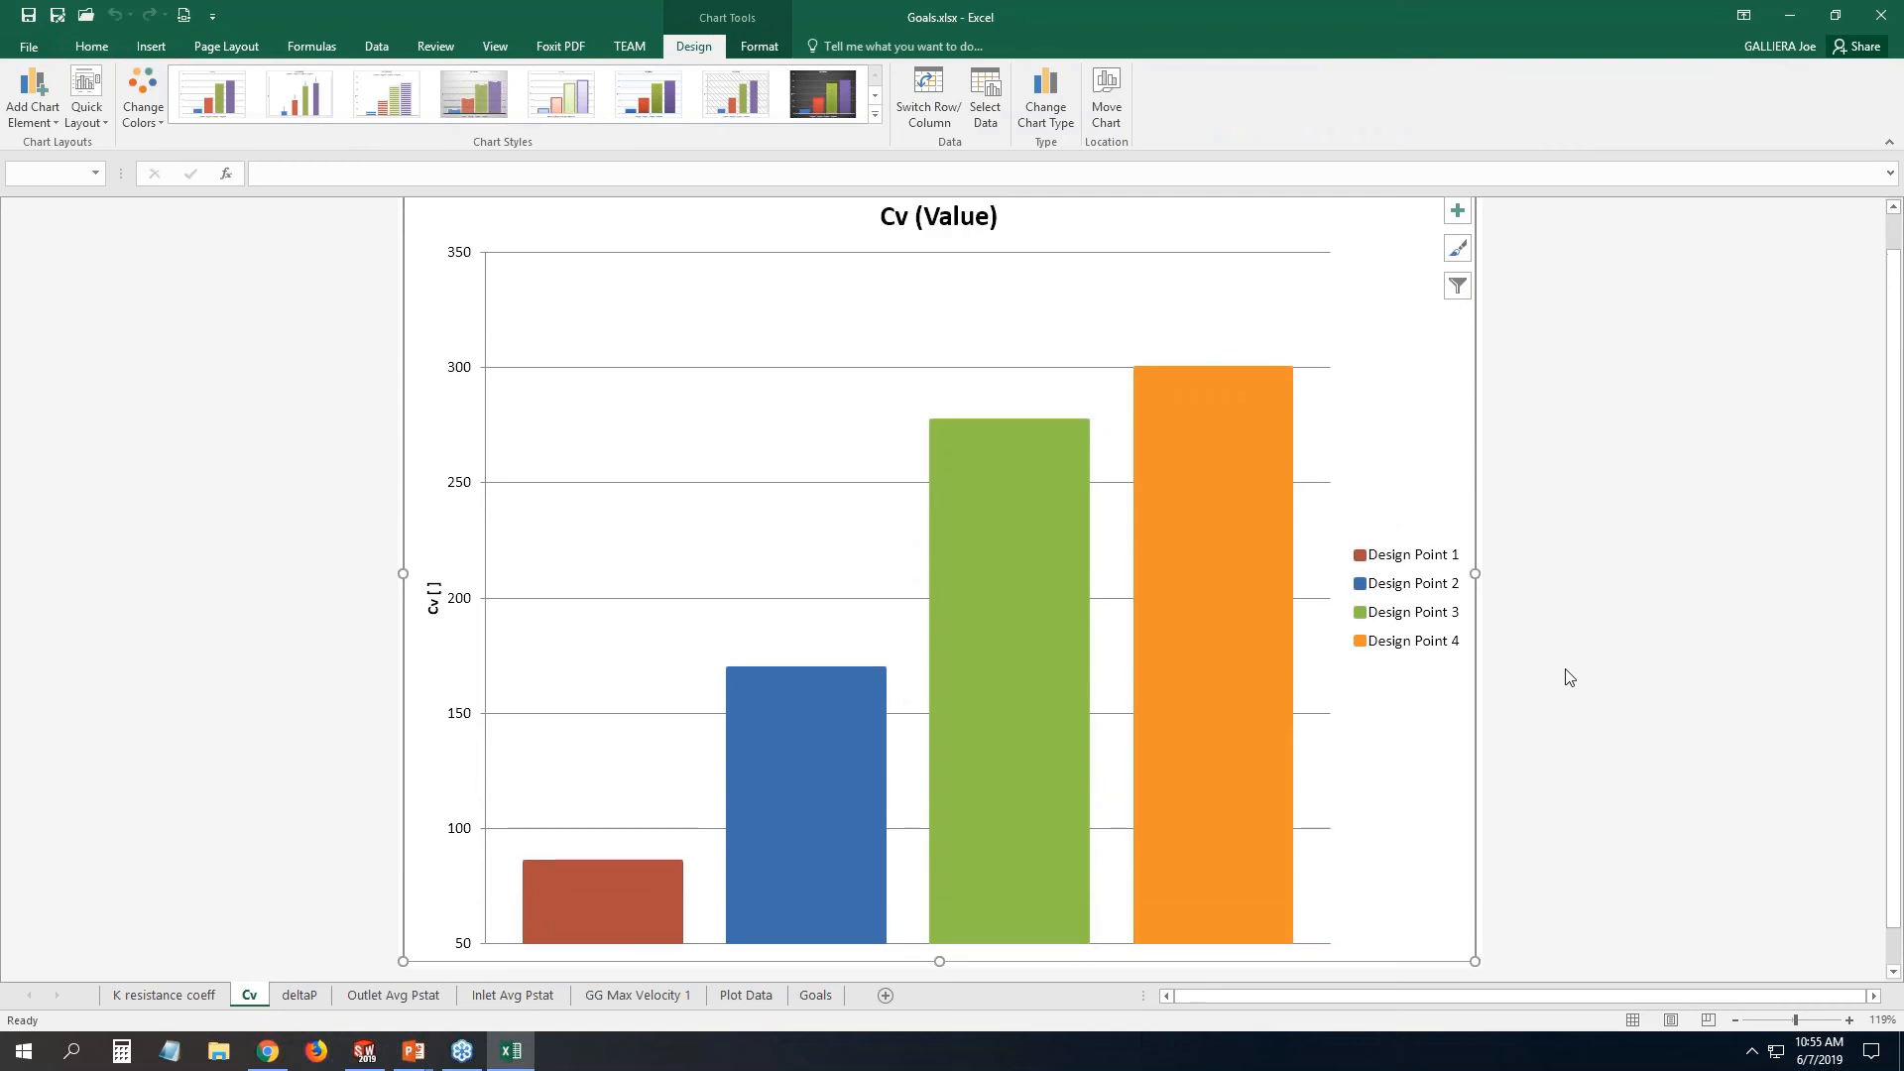